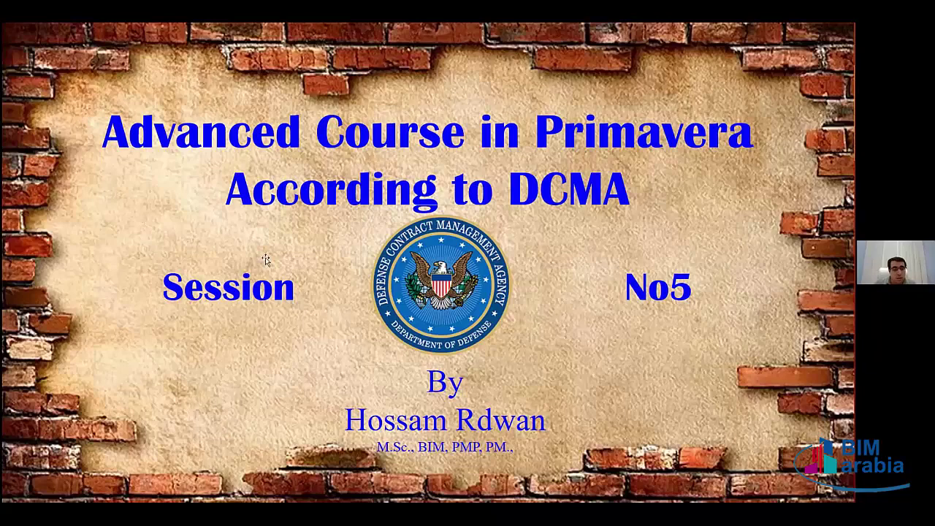
# - End the PowerPoint slideshow, return to the title slide, and switch to the Al Shifa Land workbook
pyautogui.press('Escape')
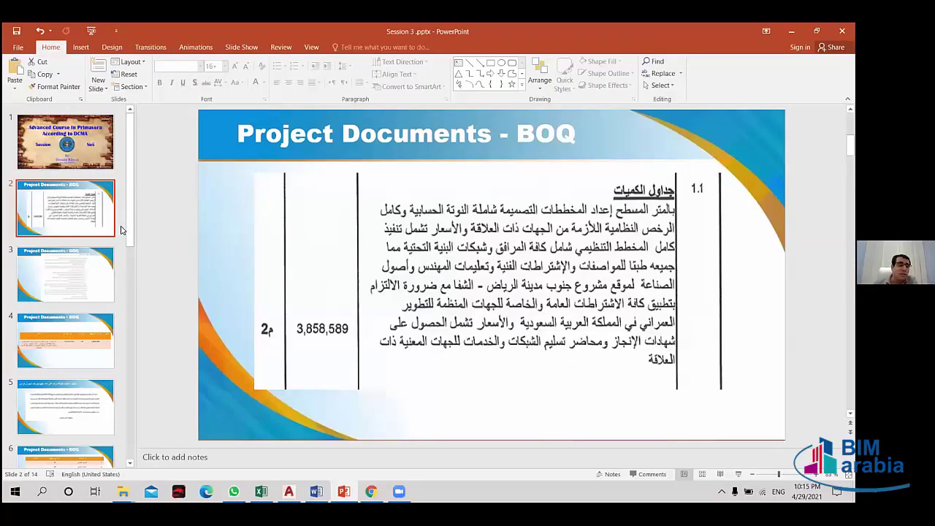
pyautogui.press('pageup')
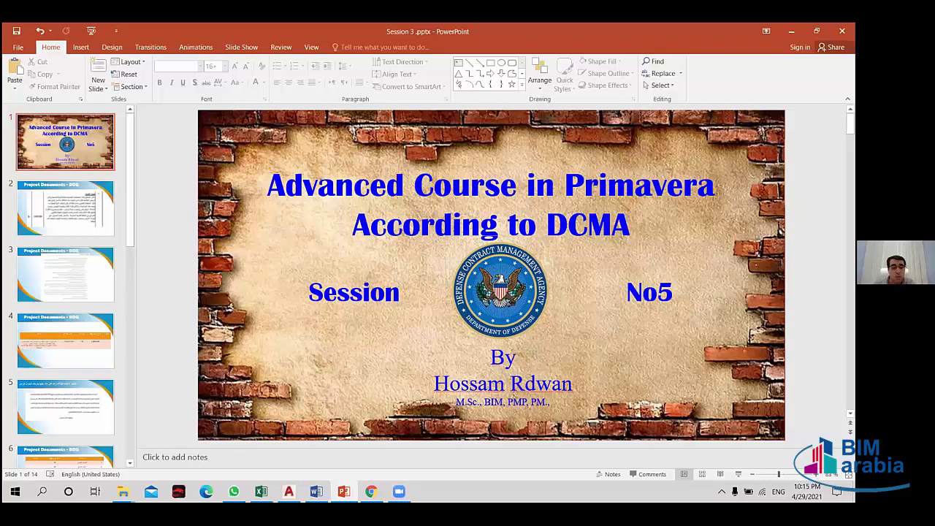
pyautogui.hotkey('alt', 'Tab')
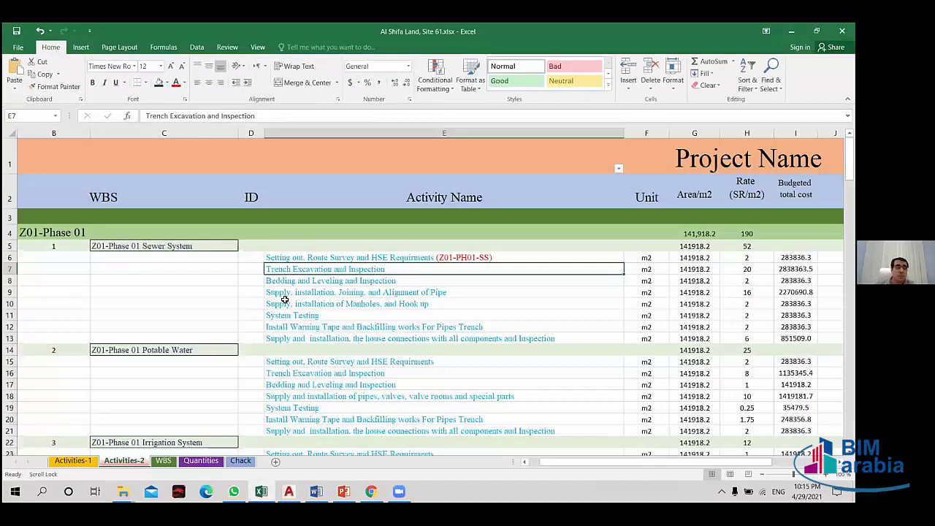
pyautogui.scroll(-1, 285, 299)
pyautogui.scroll(1, 285, 299)
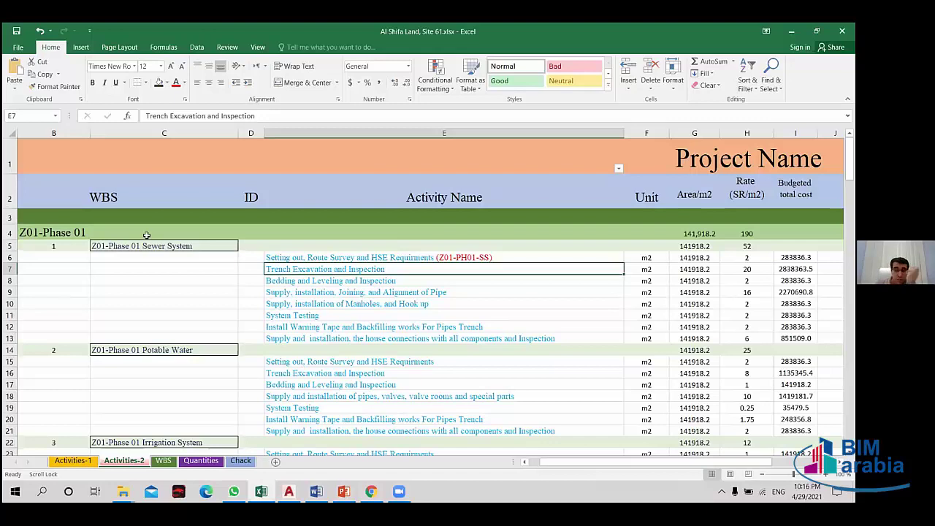
pyautogui.scroll(-2, 207, 261)
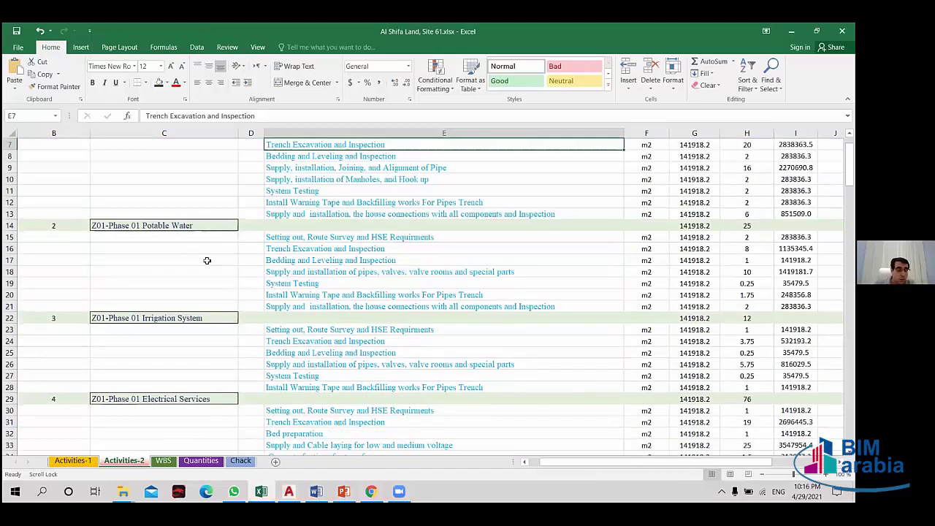
pyautogui.scroll(-4, 207, 260)
pyautogui.scroll(-5, 231, 290)
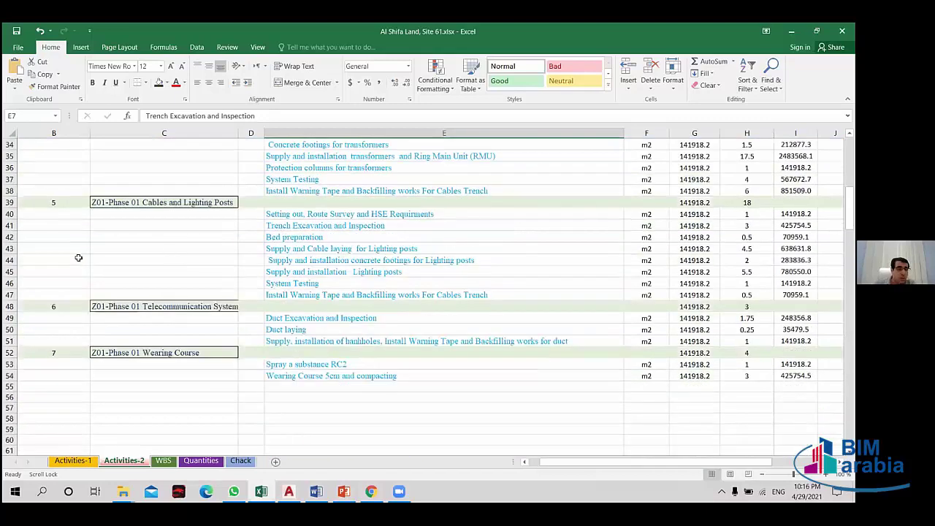
pyautogui.scroll(6, 79, 257)
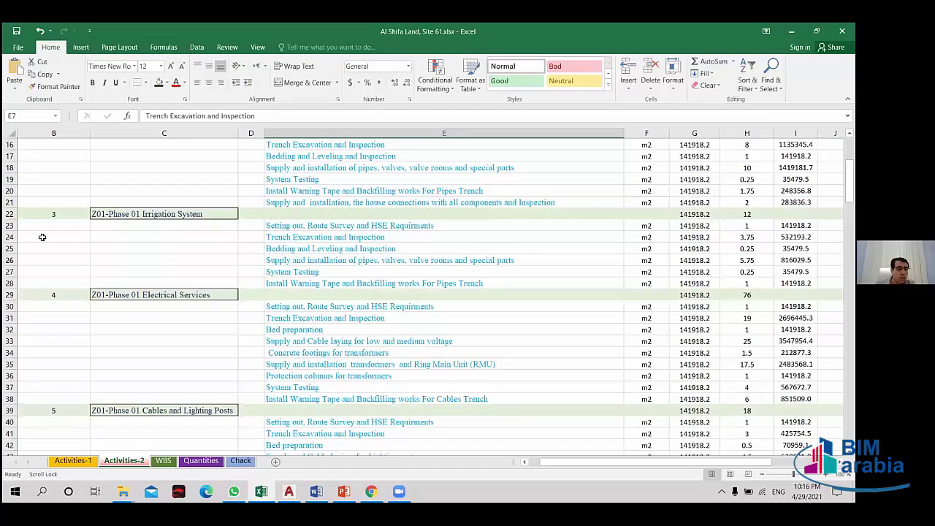
pyautogui.scroll(5, 77, 235)
pyautogui.scroll(-1, 81, 232)
pyautogui.scroll(-1, 81, 233)
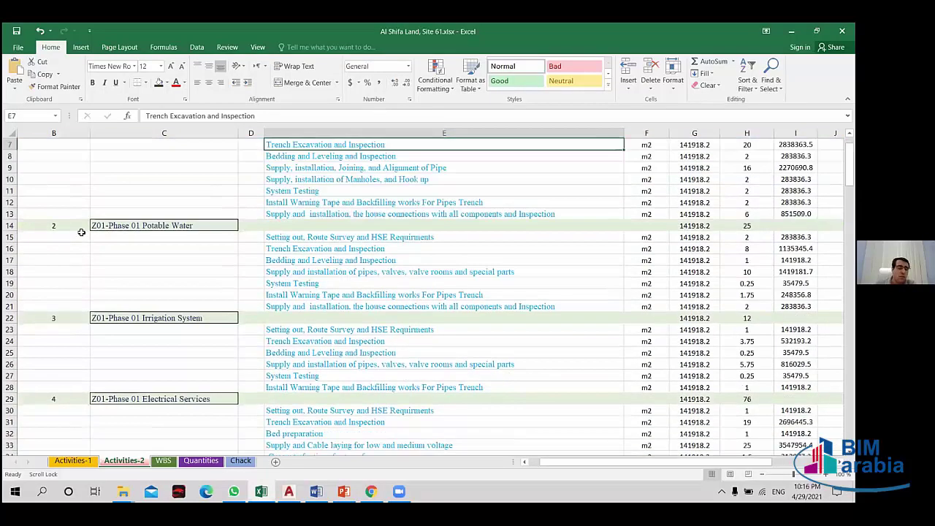
pyautogui.scroll(-5, 40, 307)
pyautogui.scroll(-5, 49, 345)
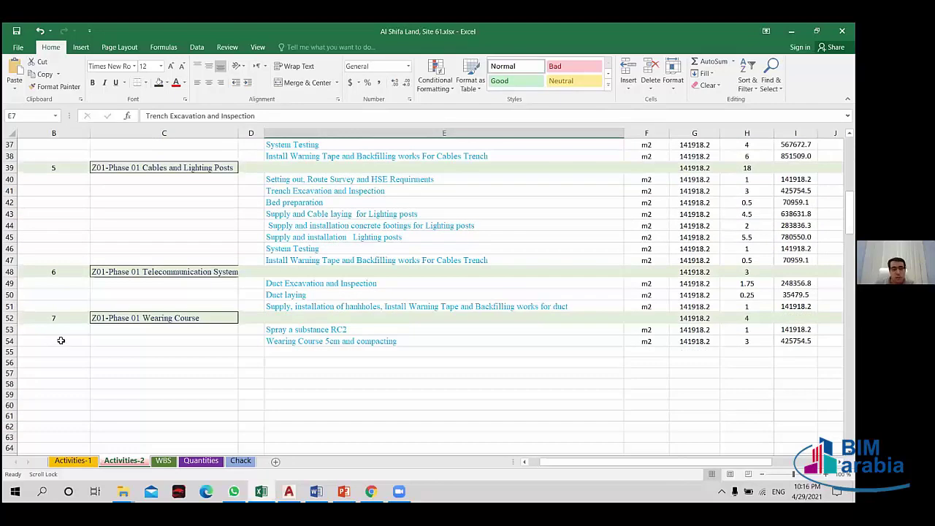
pyautogui.scroll(4, 60, 338)
pyautogui.scroll(4, 86, 305)
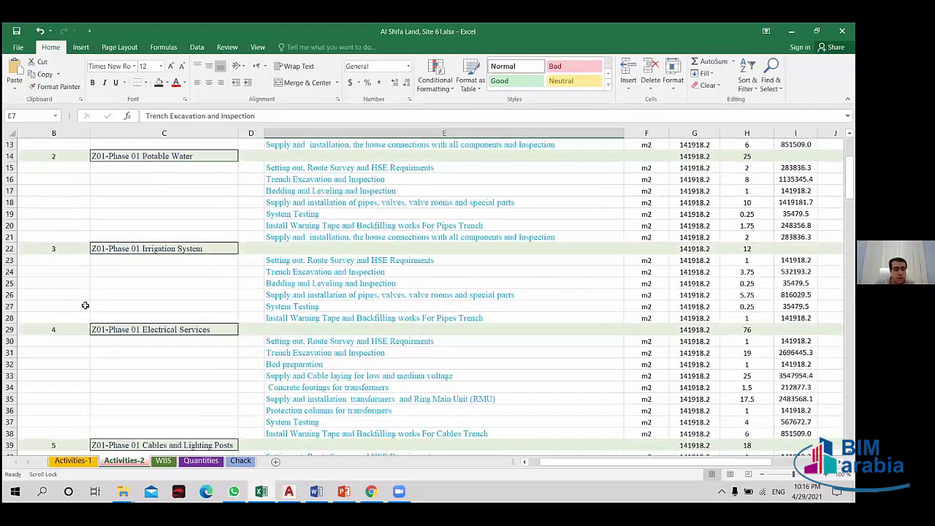
pyautogui.scroll(4, 260, 404)
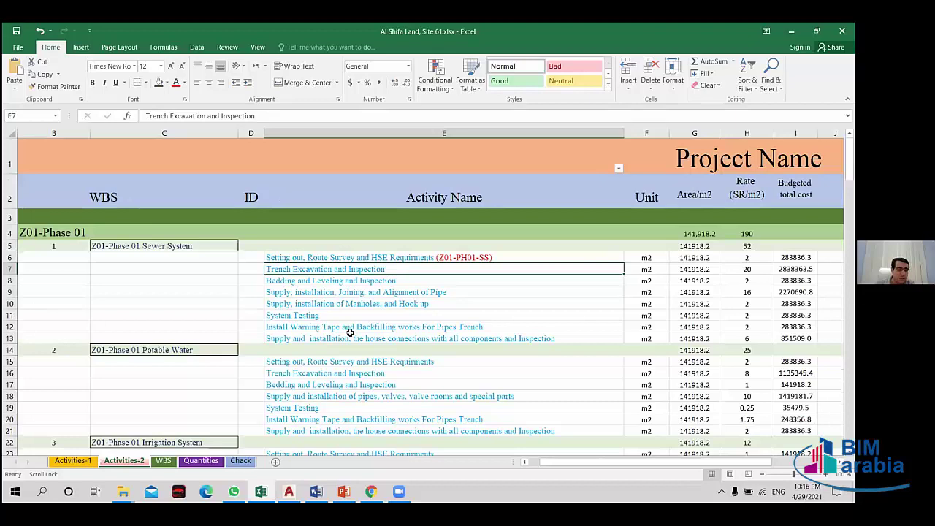
pyautogui.scroll(-10, 332, 330)
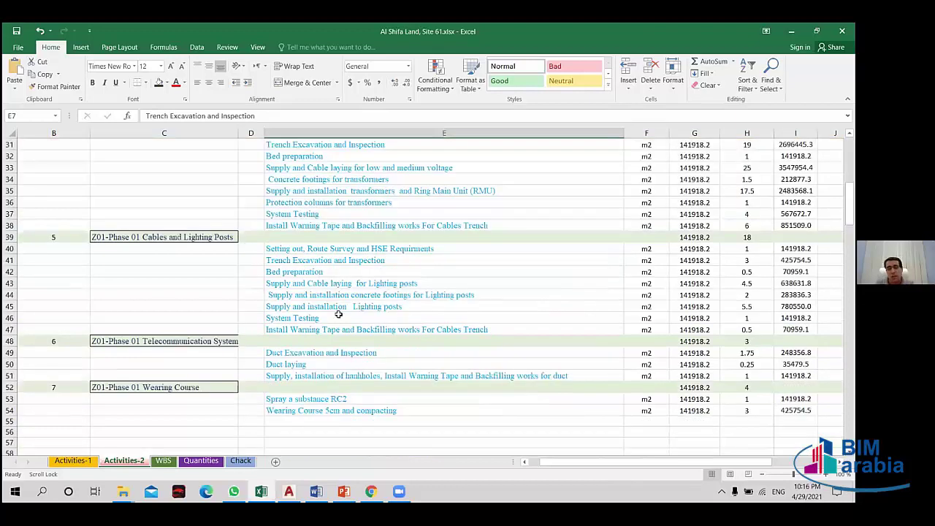
pyautogui.scroll(-3, 337, 314)
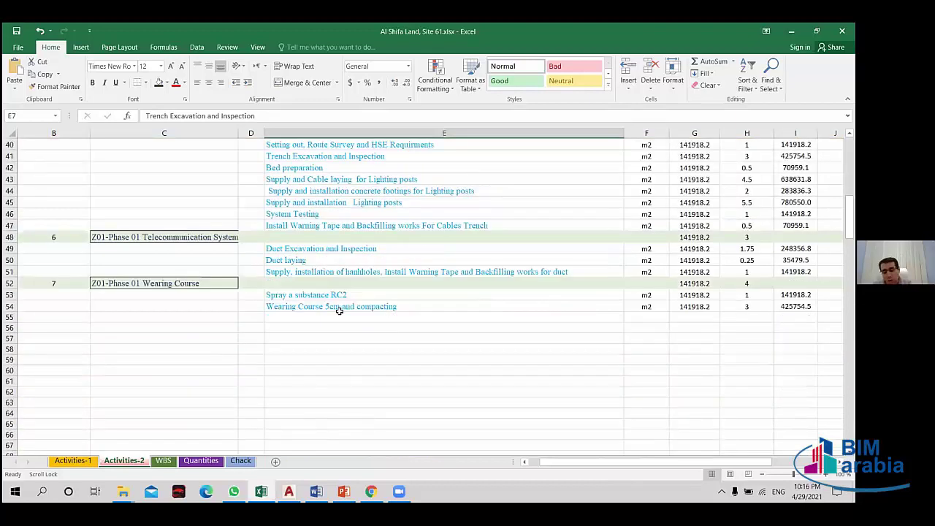
pyautogui.scroll(13, 339, 310)
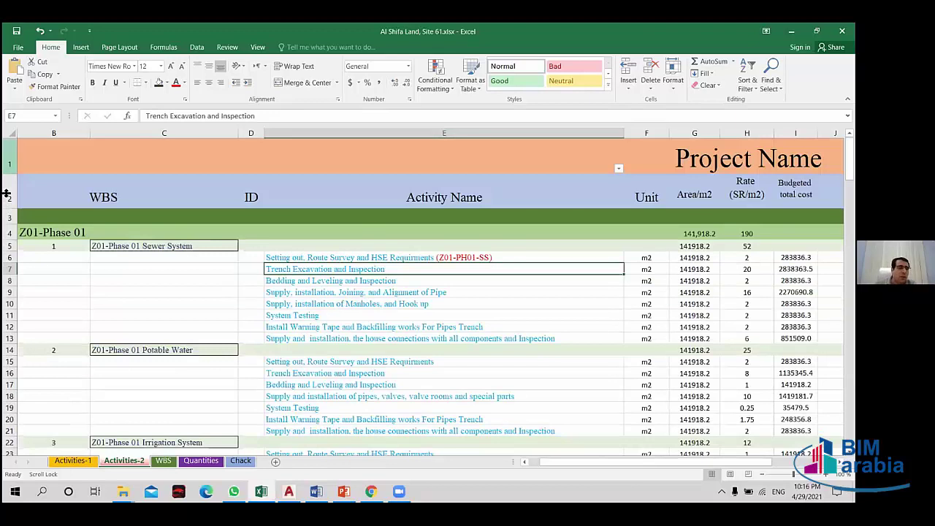
# - Insert a blank row above row 3 on the Activities-2 sheet
pyautogui.click(9, 217)
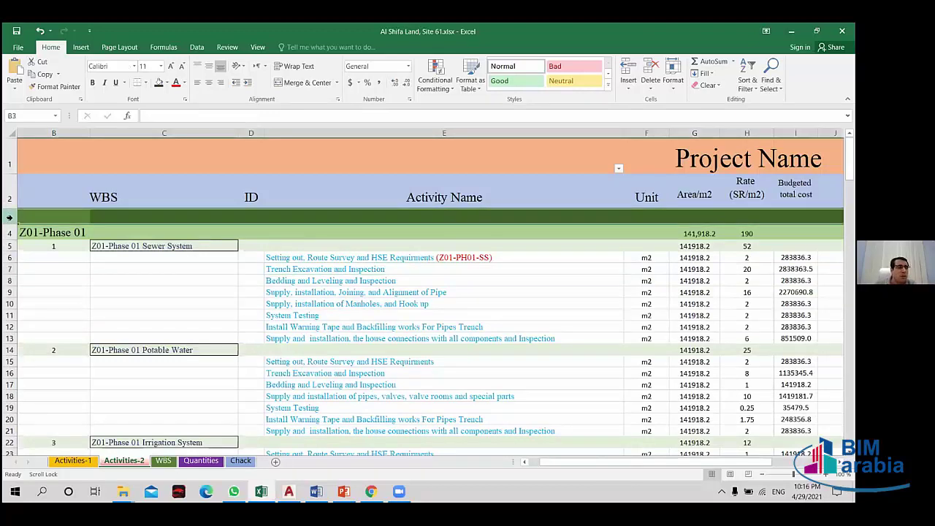
pyautogui.rightClick(10, 218)
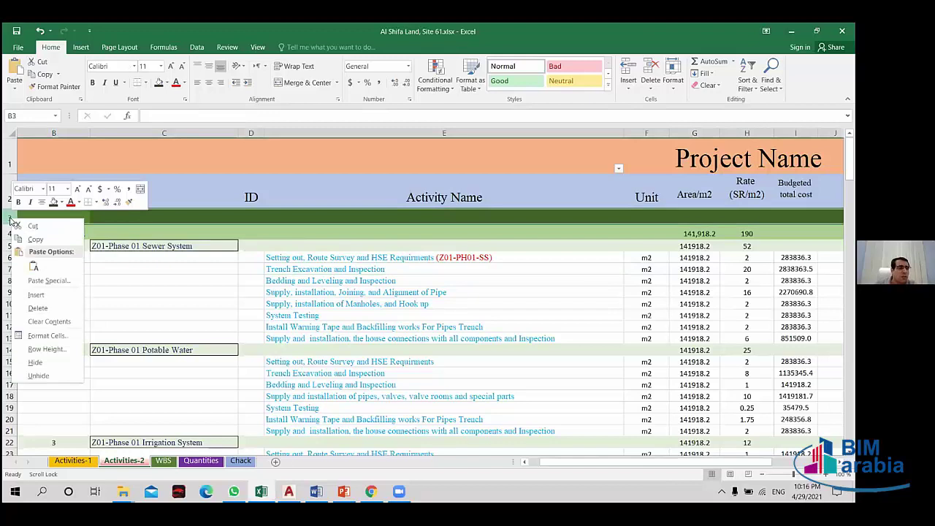
pyautogui.click(33, 294)
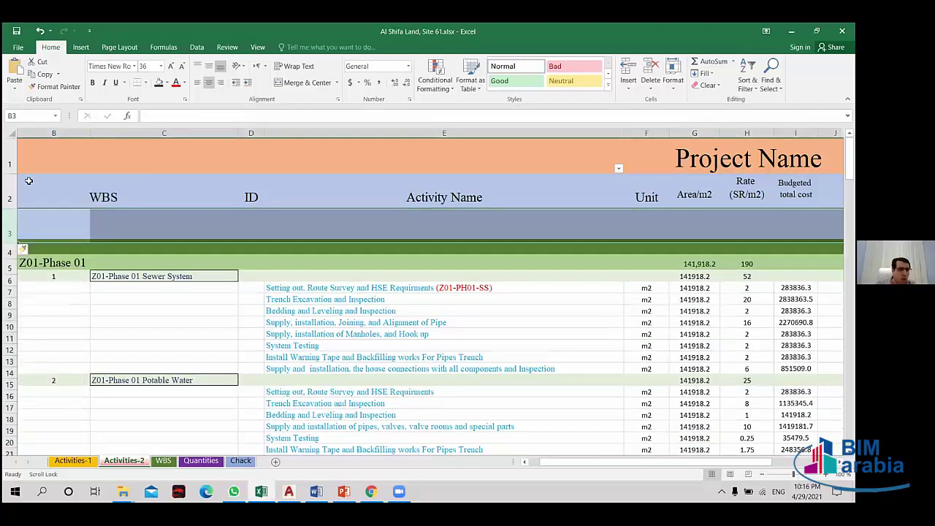
# - Select the new row 3 out to column AC, check cells A3 and C3, then view Activities-1
pyautogui.moveTo(52, 225)
pyautogui.mouseDown()
pyautogui.moveTo(832, 227)
pyautogui.moveTo(694, 348)
pyautogui.mouseUp()
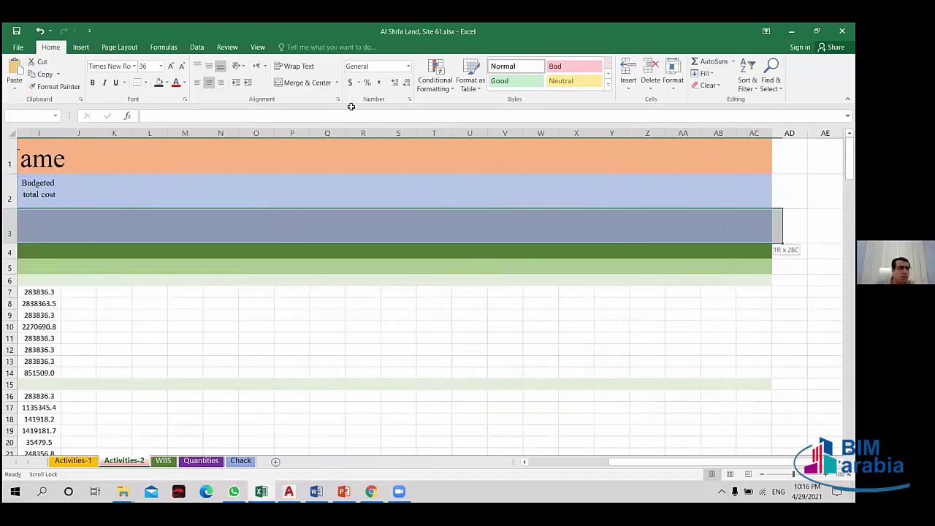
pyautogui.click(315, 82)
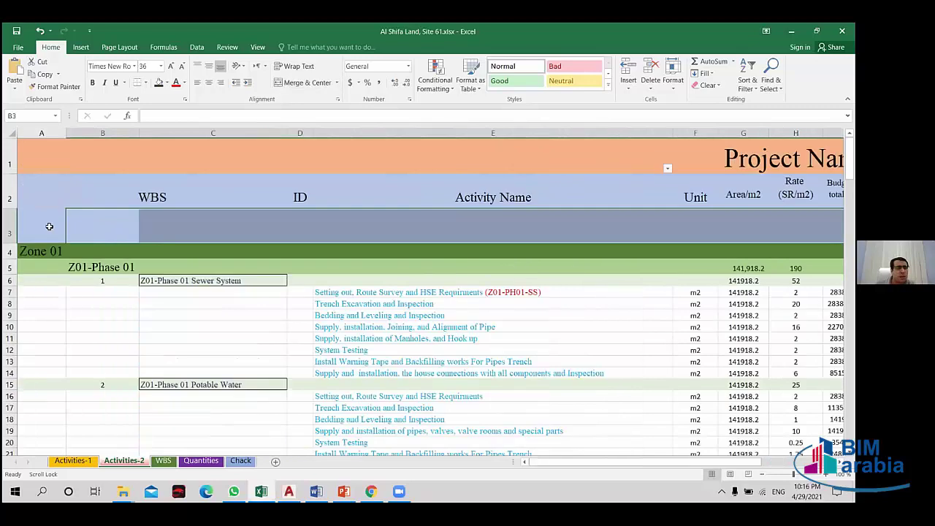
pyautogui.click(43, 224)
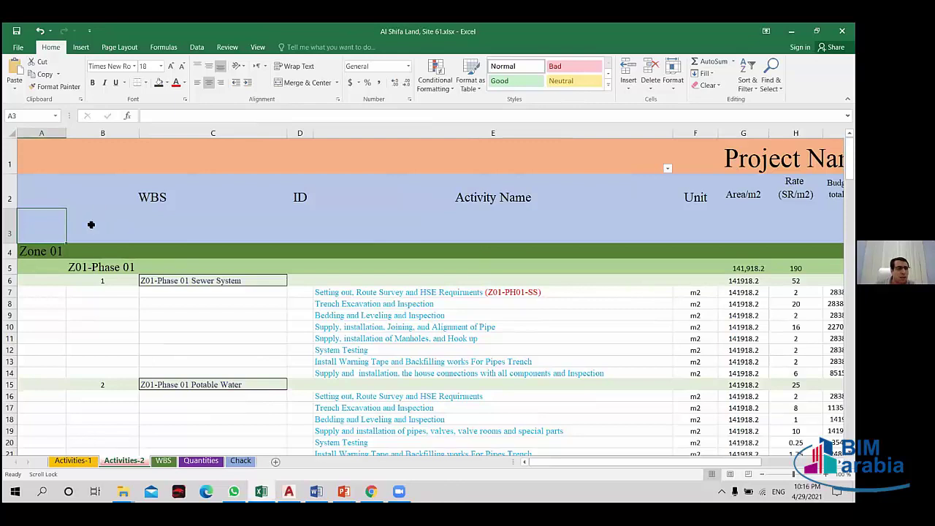
pyautogui.click(182, 226)
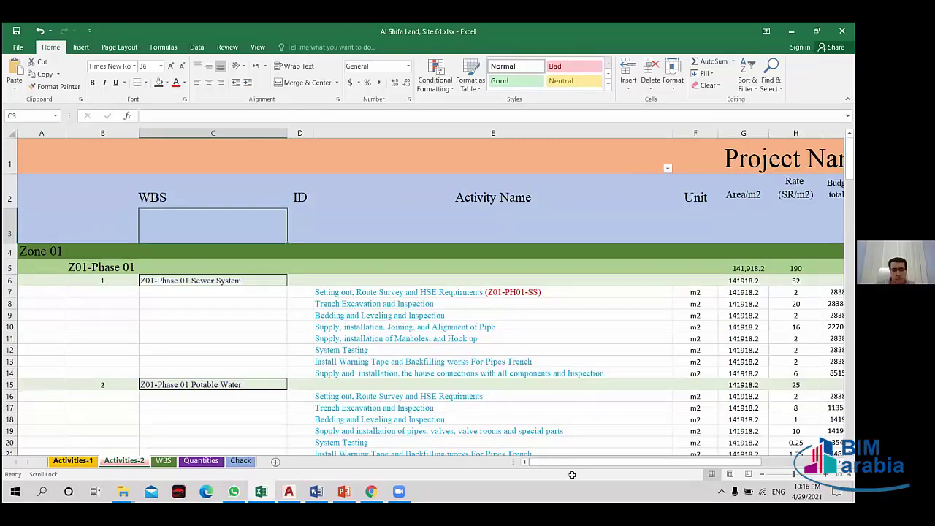
pyautogui.hotkey('ctrl', 'pageup')
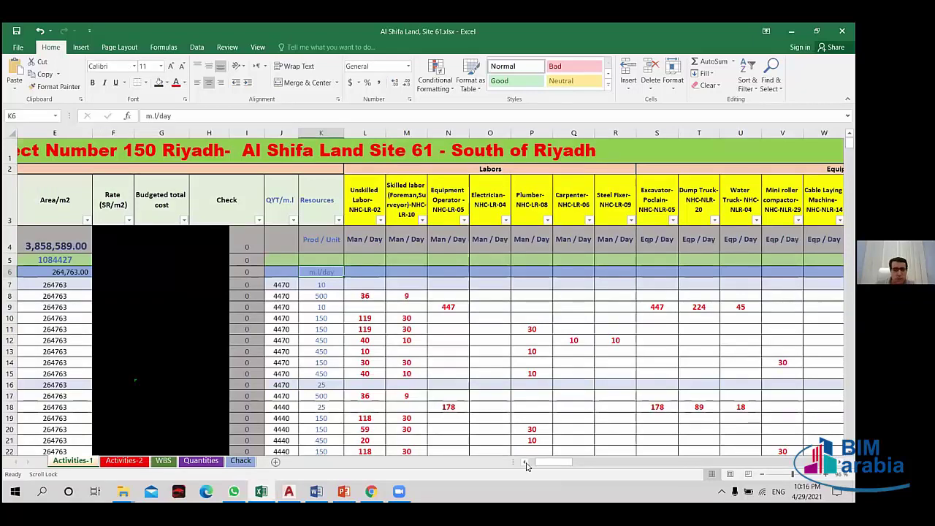
pyautogui.scroll(-4, 544, 462)
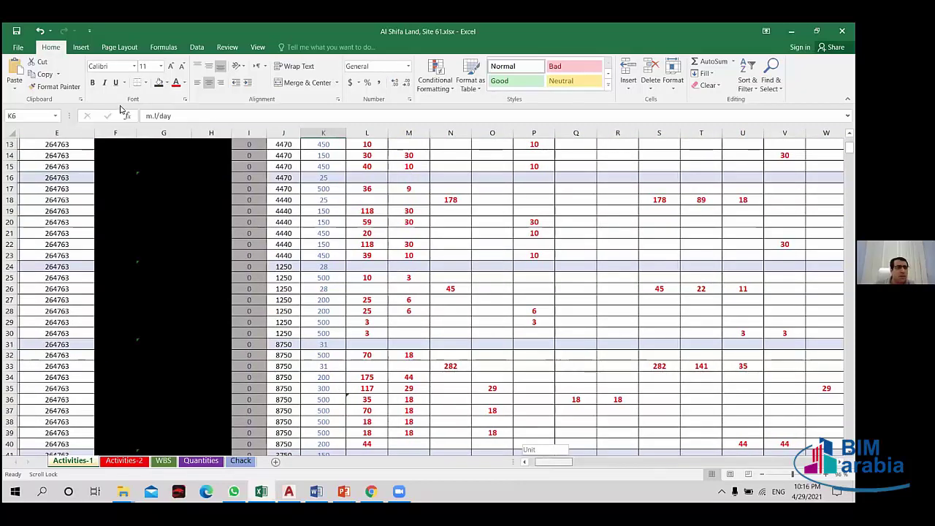
pyautogui.scroll(4, 149, 444)
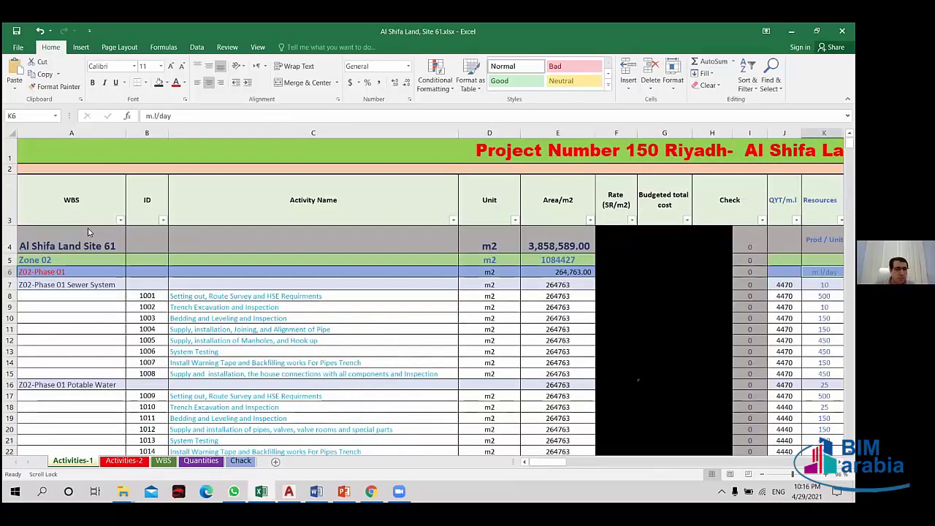
pyautogui.hotkey('ctrl', 'pagedown')
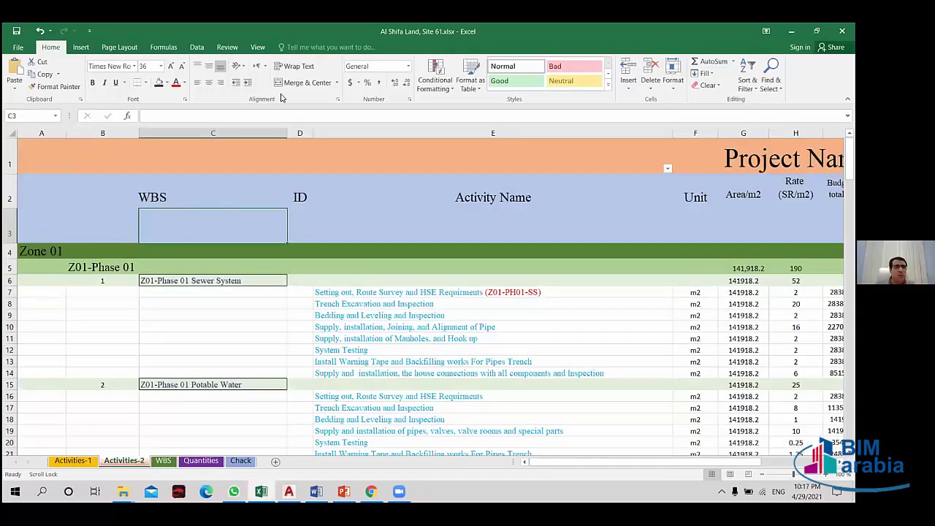
# - Enter the title 'Al Shifa Land Site 61' in merged cell A3:C3
pyautogui.click(161, 219)
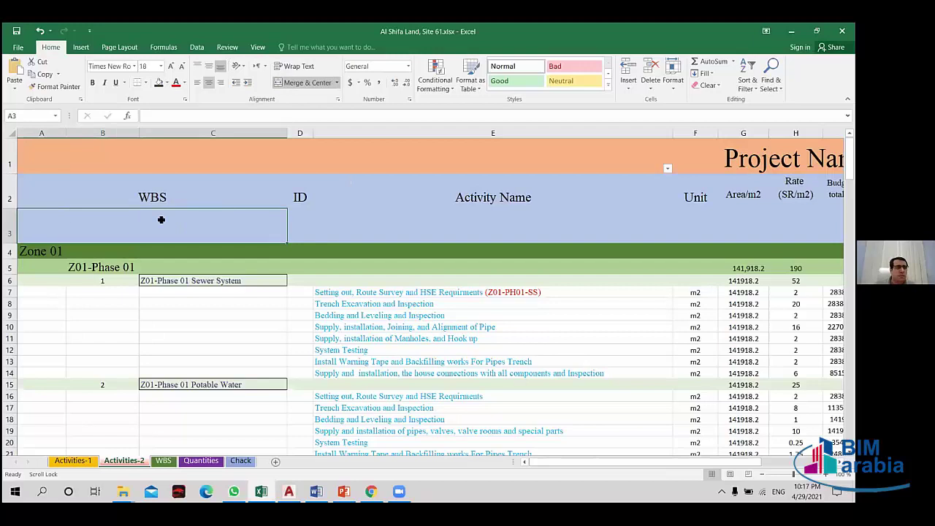
pyautogui.hotkey('ctrl', 'v')
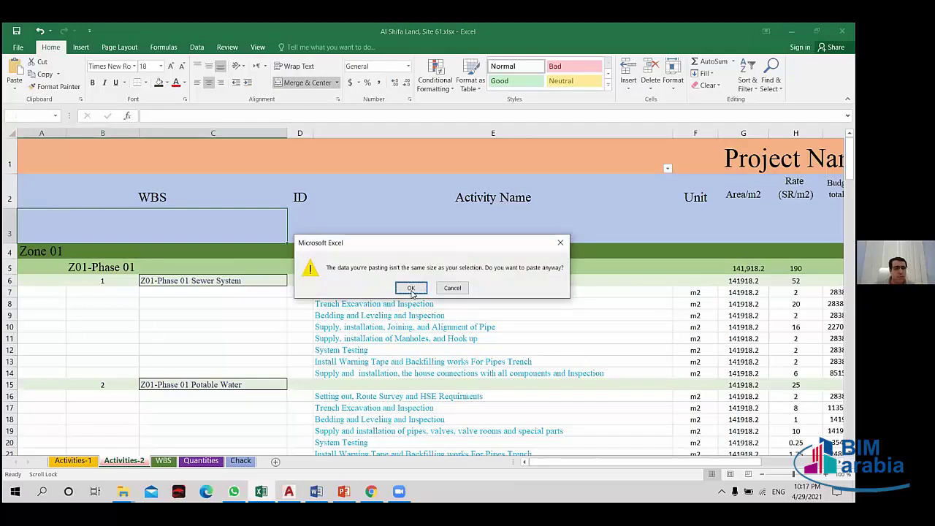
pyautogui.click(411, 288)
pyautogui.press('Return')
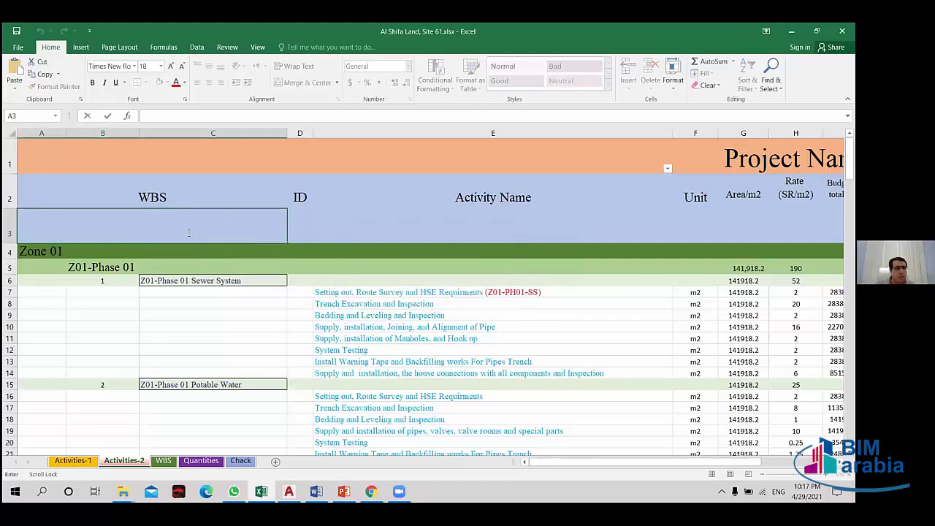
pyautogui.write('Al Shifa Land Site 61')
# - Set the title to 24-point font and select rows 3–4 across columns A to I
pyautogui.click(161, 66)
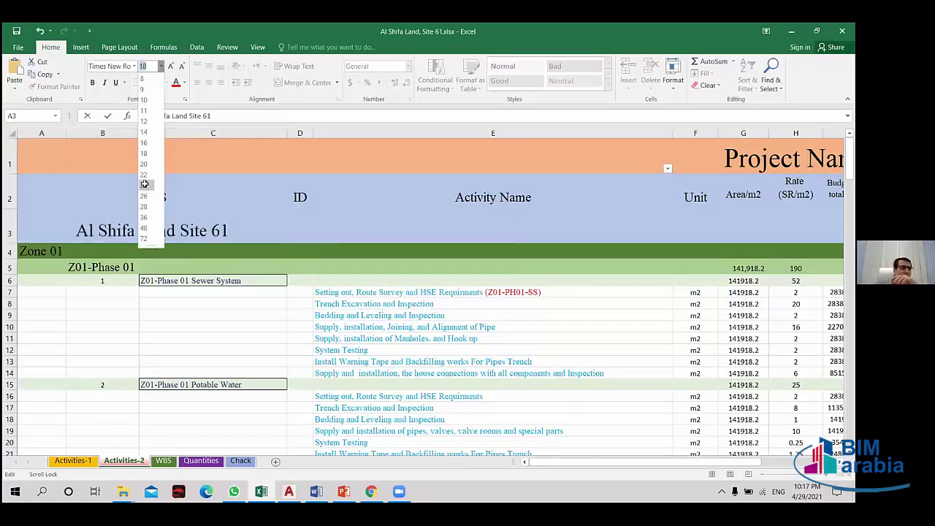
pyautogui.click(144, 184)
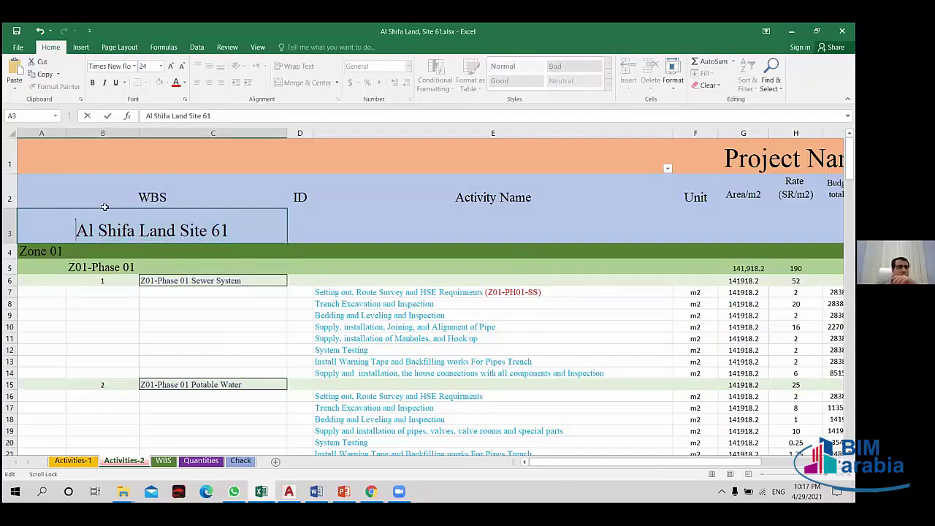
pyautogui.click(413, 228)
pyautogui.moveTo(28, 227)
pyautogui.mouseDown()
pyautogui.moveTo(806, 256)
pyautogui.moveTo(759, 227)
pyautogui.mouseUp()
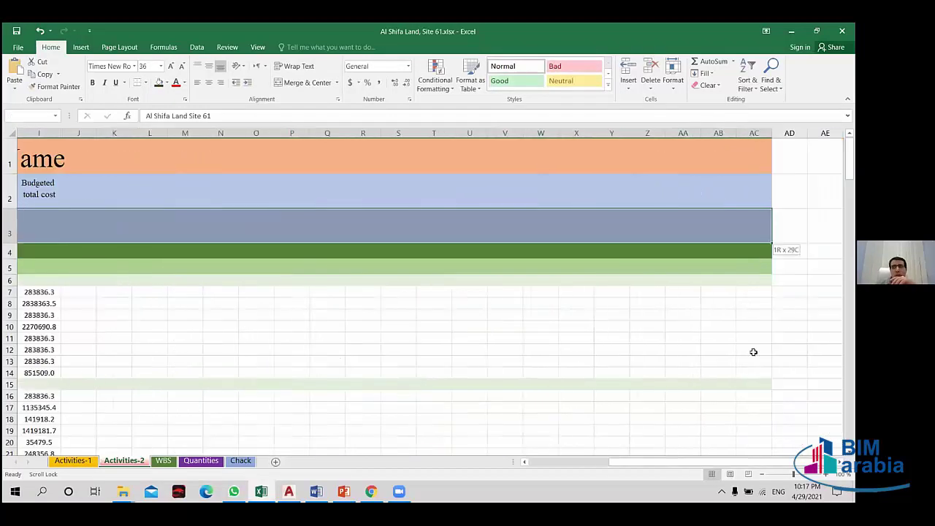
# - Fill the title row 3 dark green
pyautogui.click(167, 83)
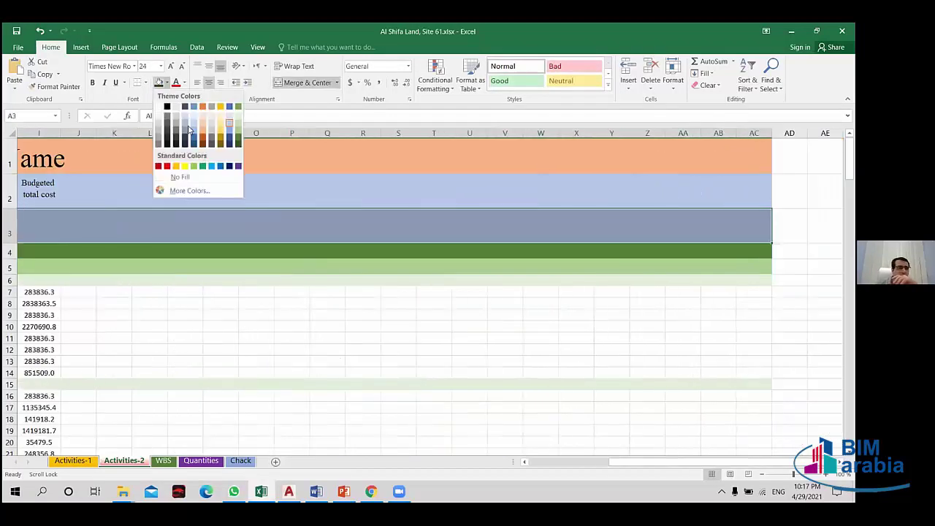
pyautogui.click(237, 146)
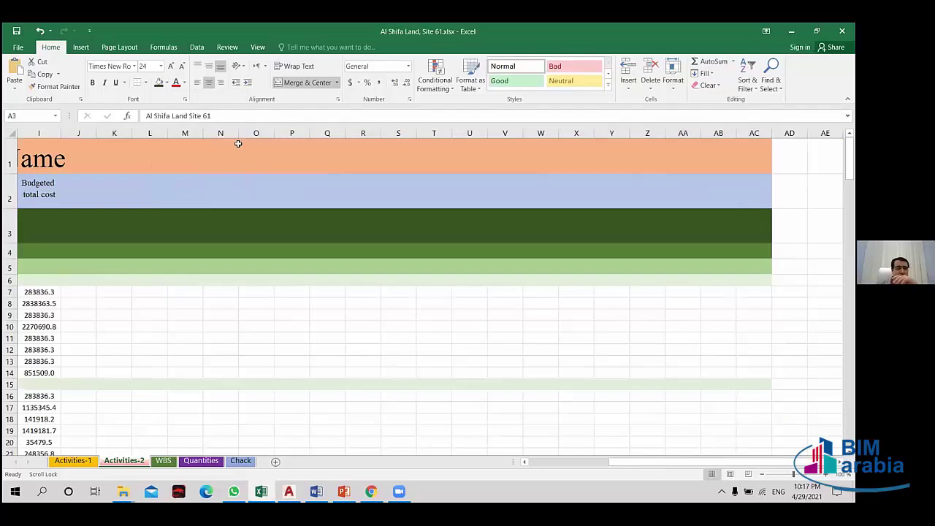
pyautogui.hotkey('ctrl', 'z')
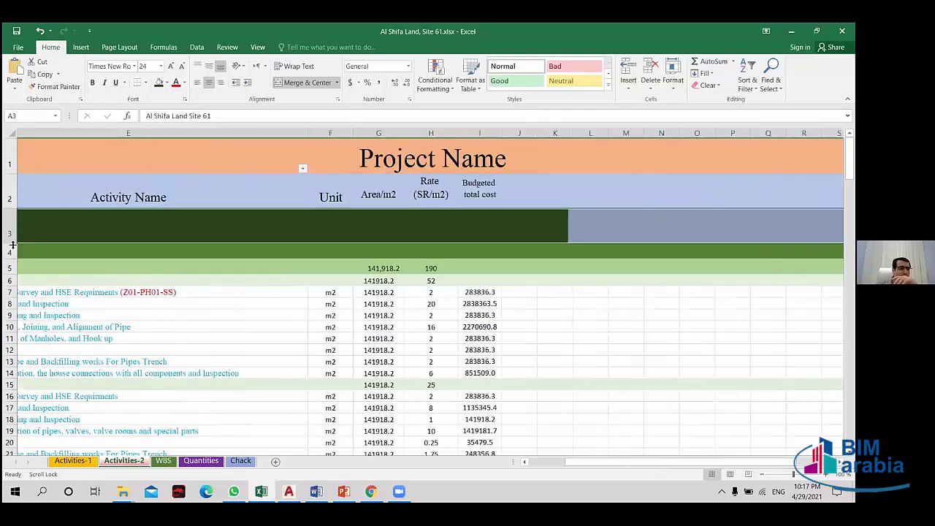
pyautogui.hscroll(-2, 11, 244)
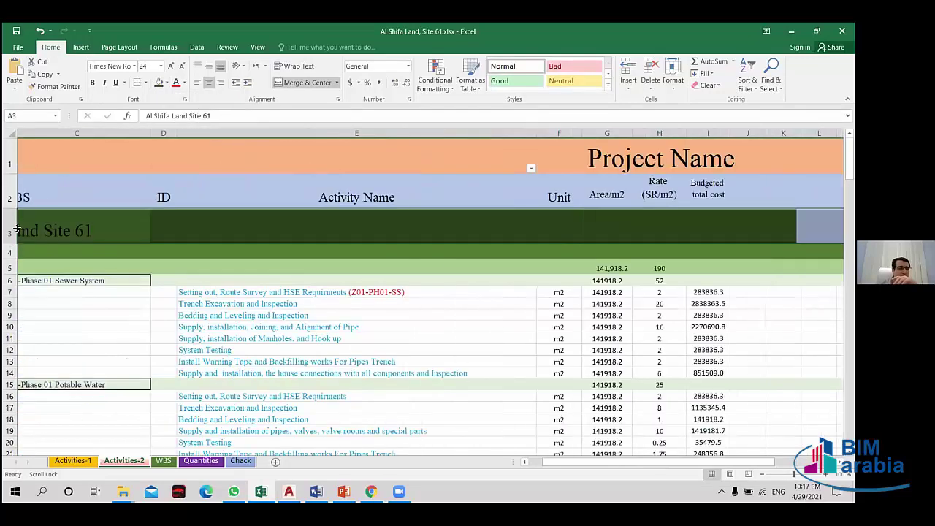
pyautogui.hscroll(-2, 16, 228)
# - Reduce the height of title row 3 and return to the top of the sheet
pyautogui.hotkey('ctrl', 'z')
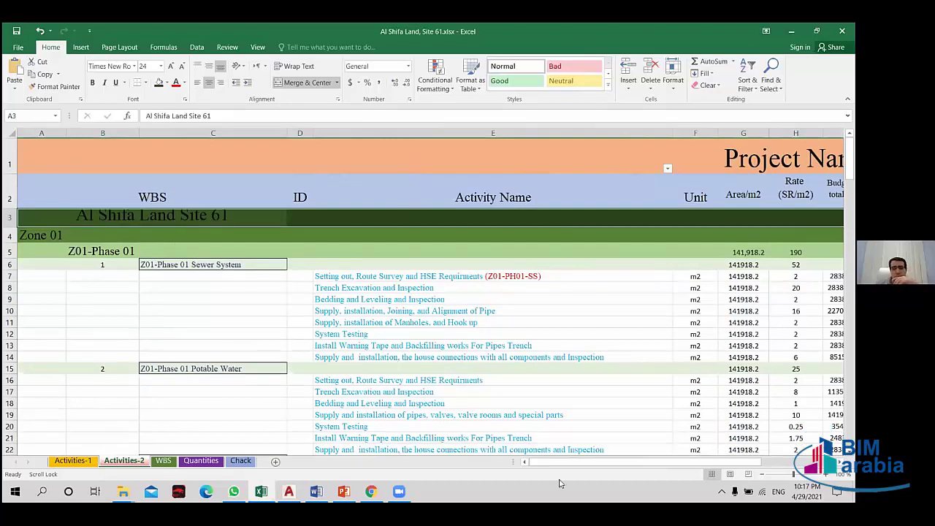
pyautogui.click(102, 235)
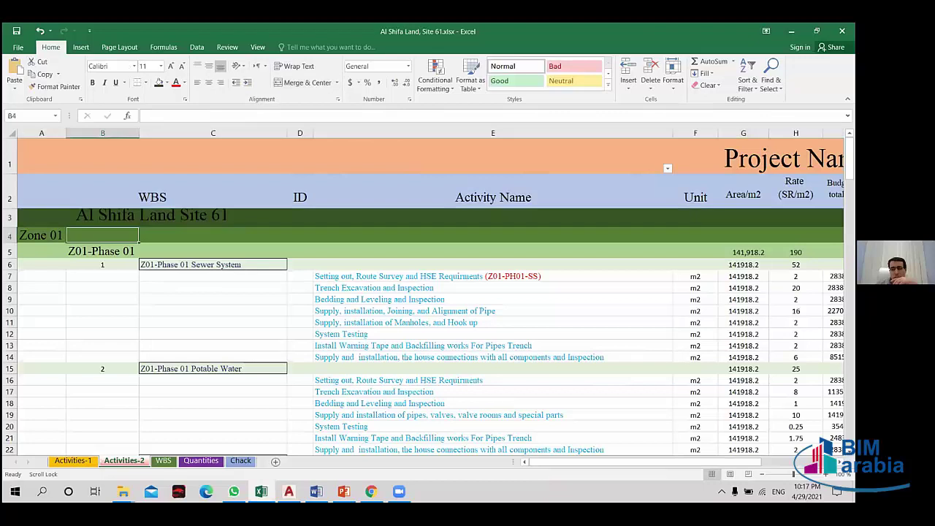
pyautogui.scroll(-4, 691, 401)
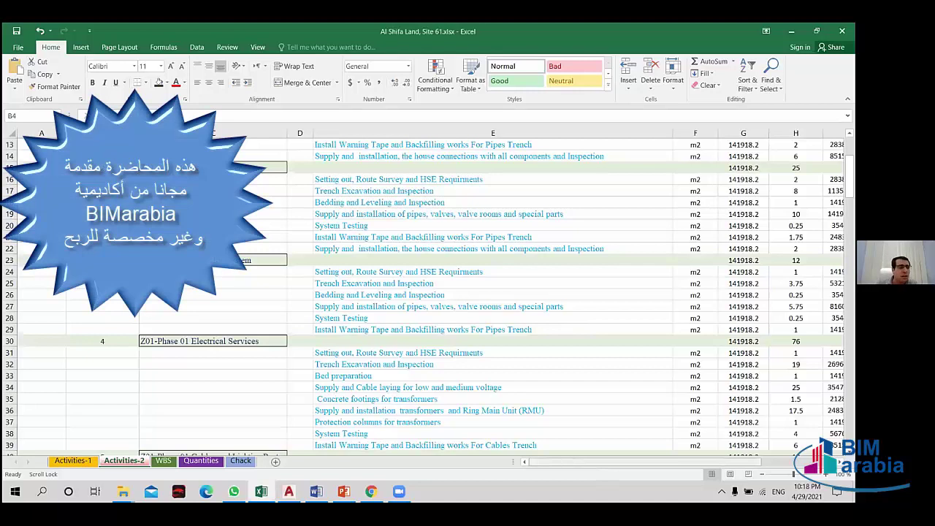
pyautogui.hotkey('ctrl', 'Home')
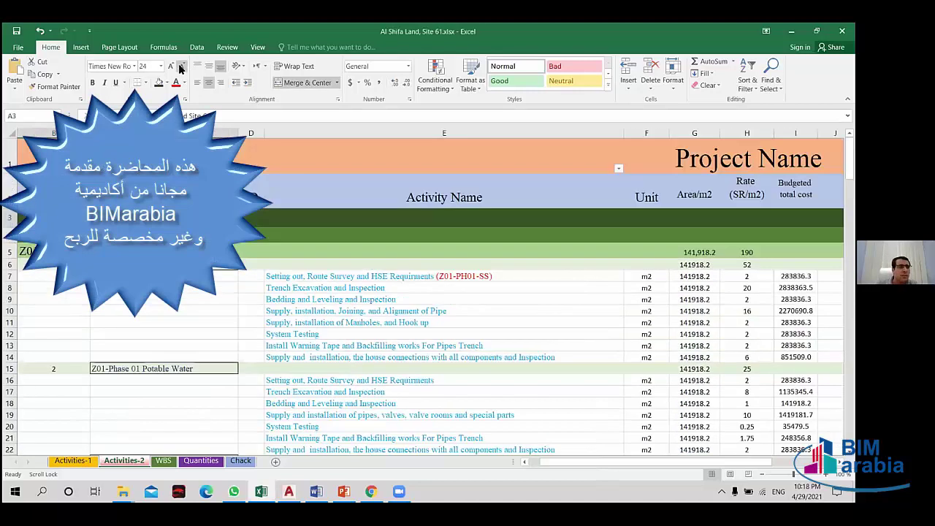
# - Shrink the title to 20-point type, then select H7:H14 to confirm the Sewer System rates total 52
pyautogui.click(180, 68)
pyautogui.click(181, 69)
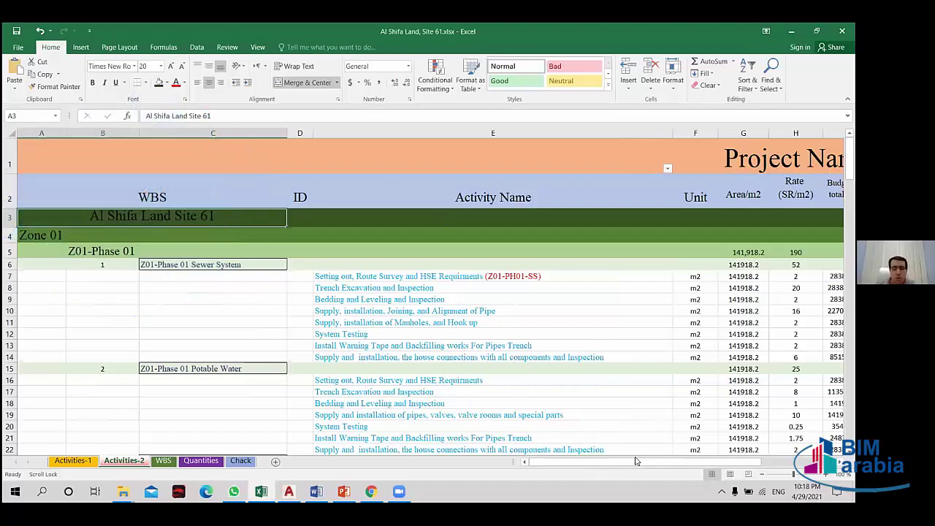
pyautogui.moveTo(584, 465); pyautogui.dragTo(599, 466)
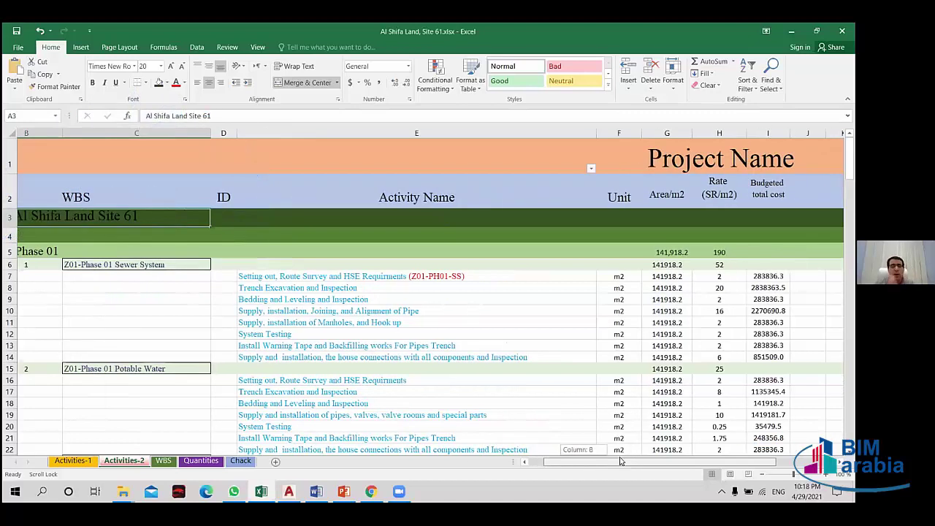
pyautogui.hscroll(2, 493, 313)
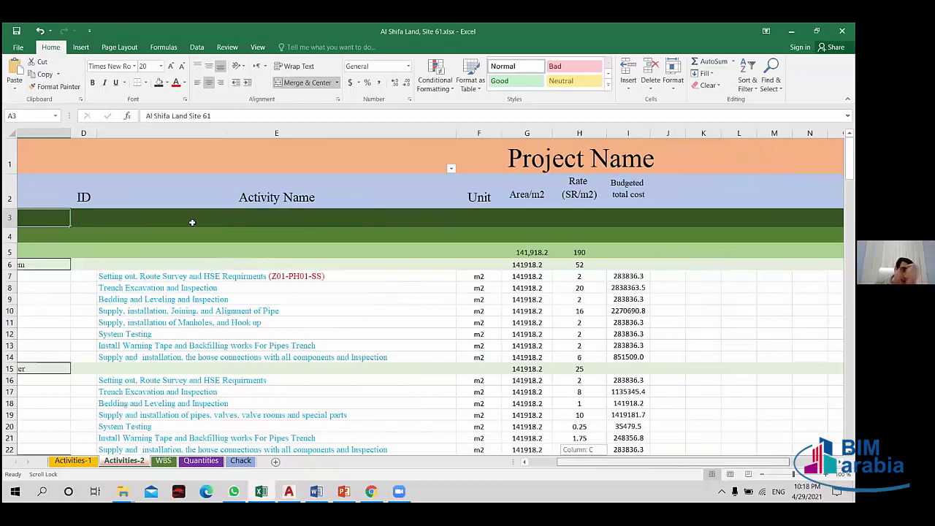
pyautogui.hscroll(1, 371, 432)
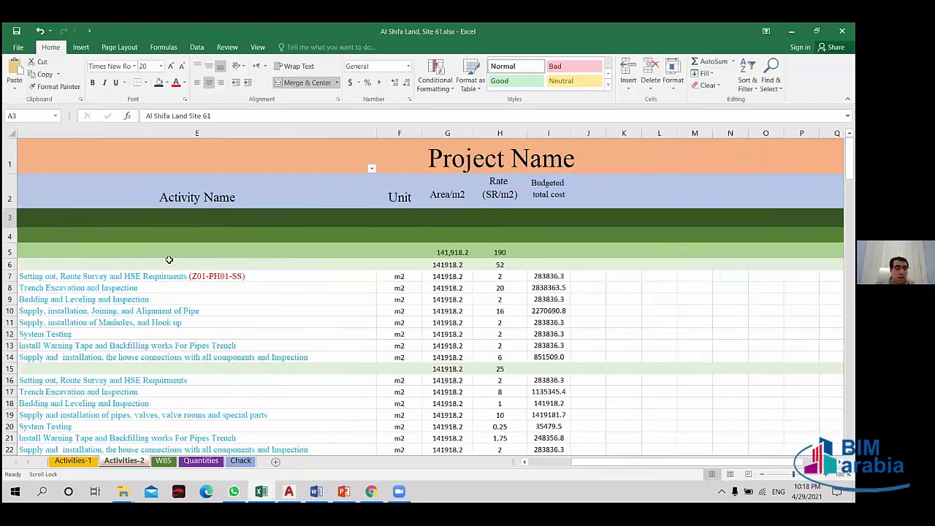
pyautogui.hscroll(-3, 627, 450)
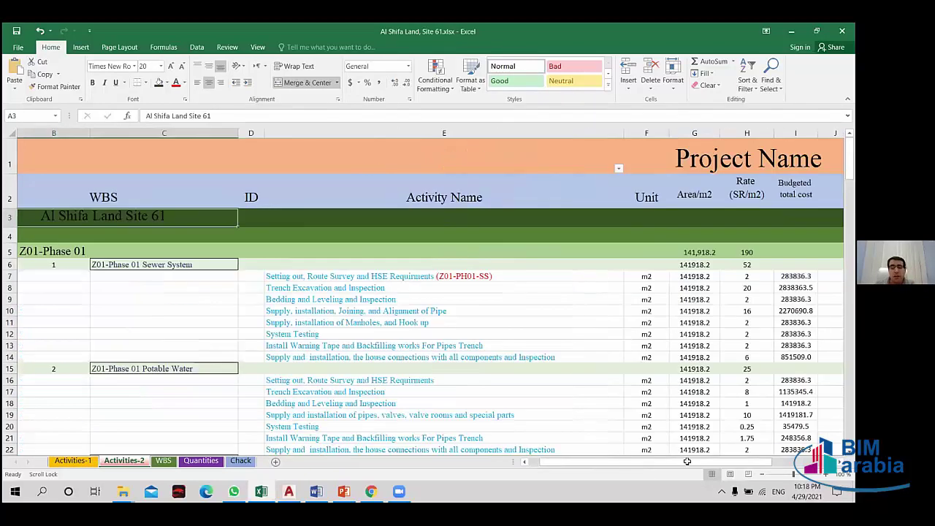
pyautogui.moveTo(605, 465); pyautogui.dragTo(626, 461)
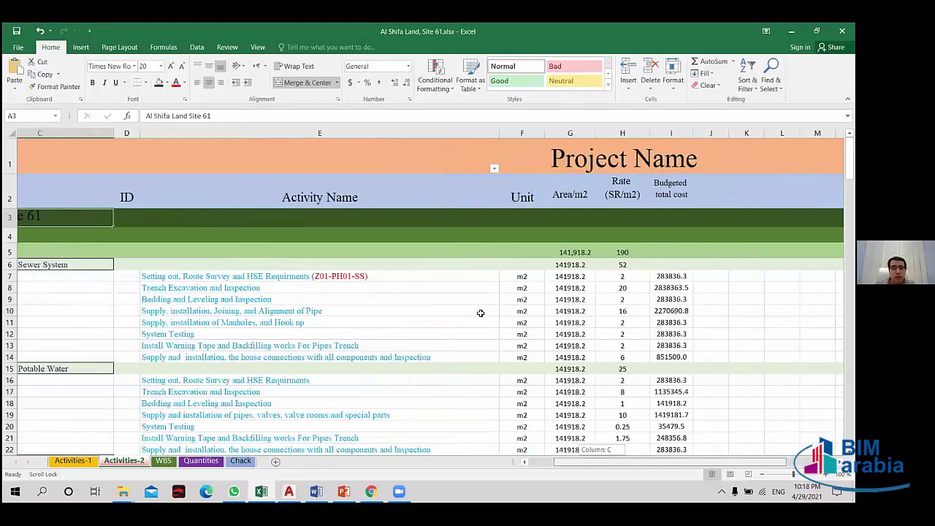
pyautogui.hscroll(1, 553, 168)
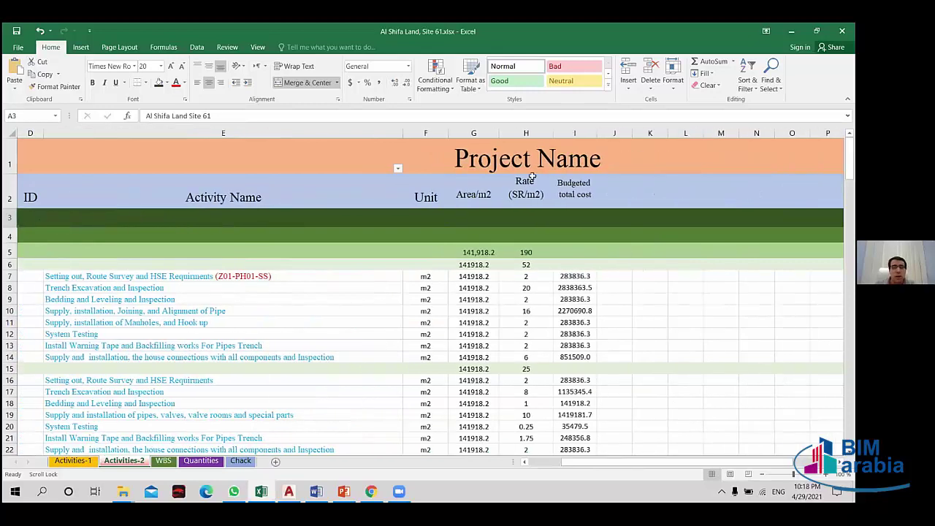
pyautogui.moveTo(531, 275); pyautogui.dragTo(533, 353)
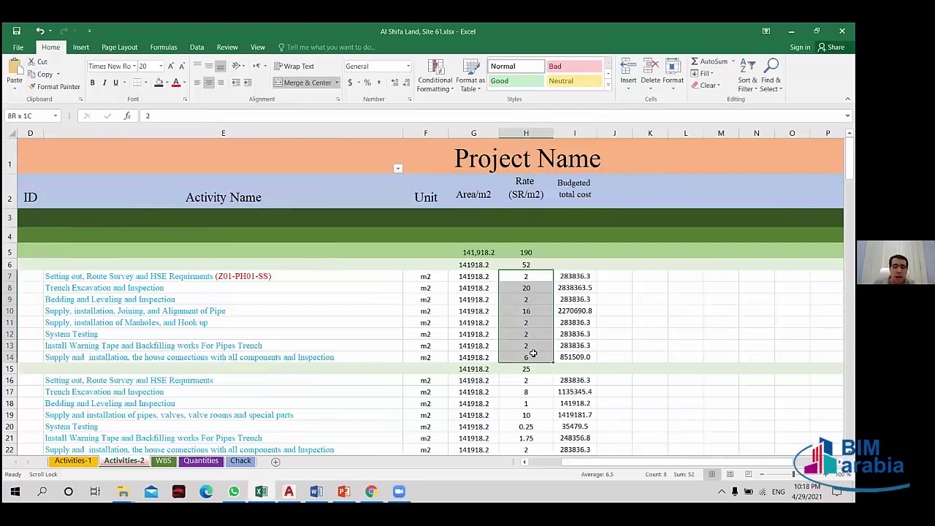
# - Merge and centre J2:K2 and enter the header 'Check'
pyautogui.click(567, 280)
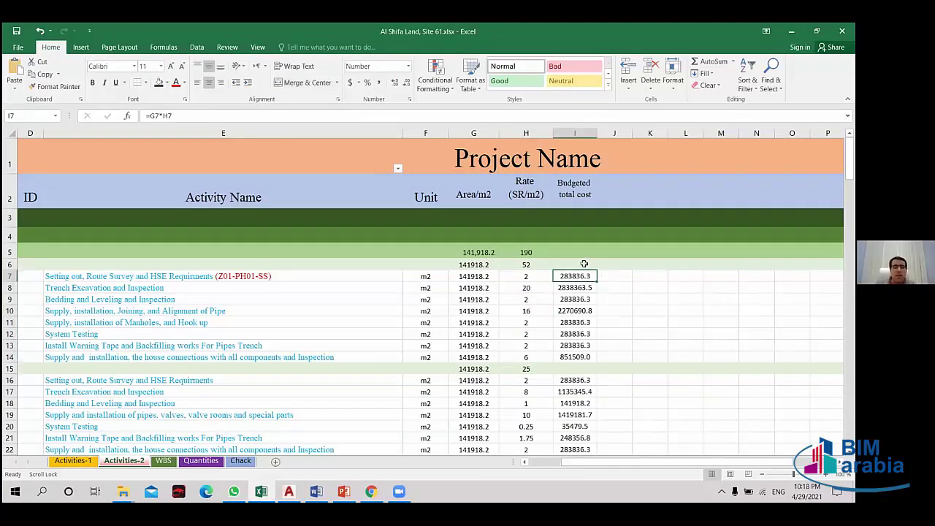
pyautogui.click(584, 264)
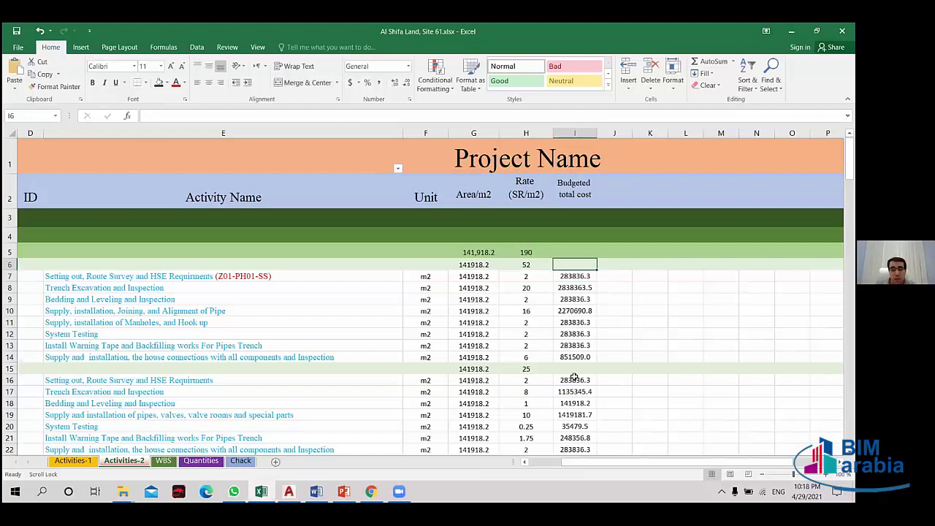
pyautogui.moveTo(614, 194); pyautogui.dragTo(644, 189)
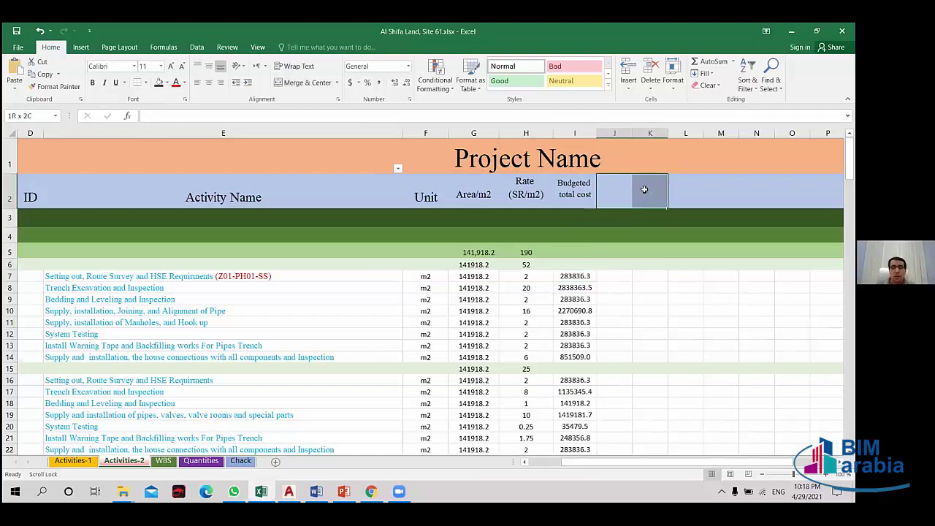
pyautogui.click(290, 86)
pyautogui.write('C')
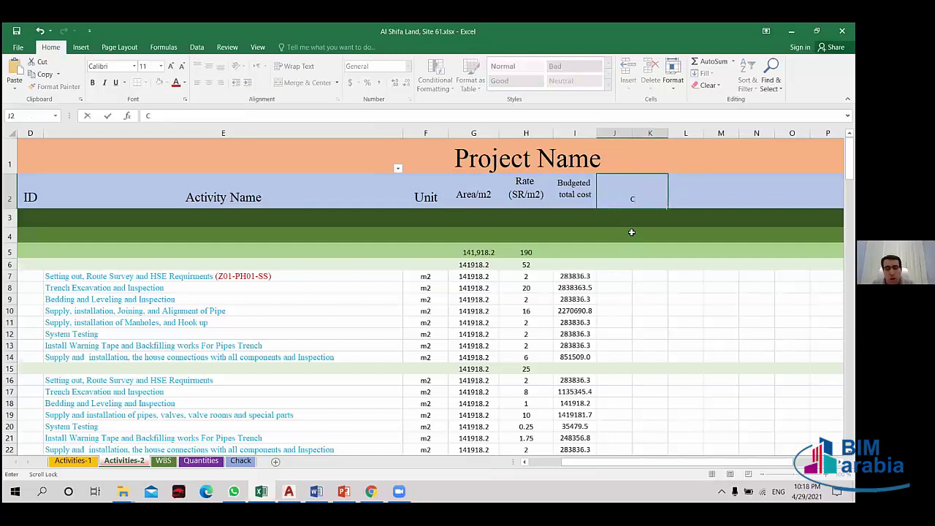
pyautogui.press('BackSpace')
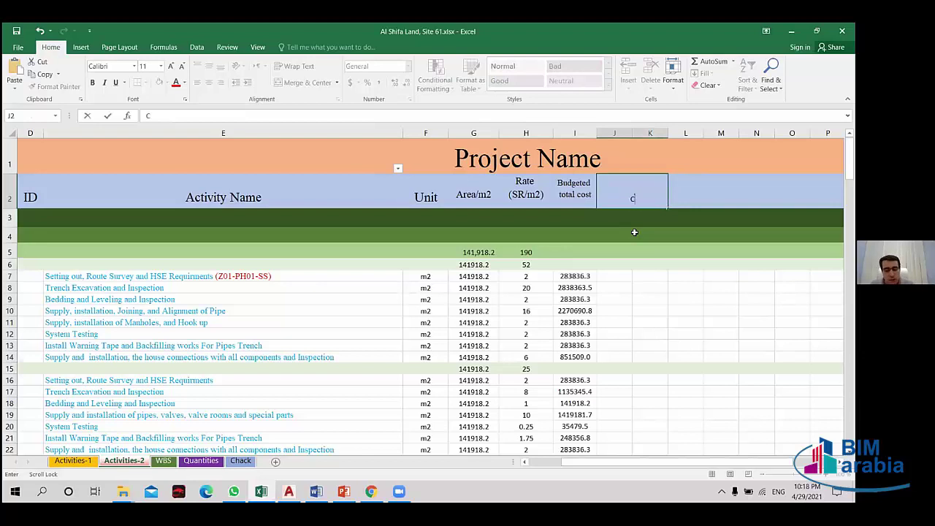
pyautogui.press('BackSpace')
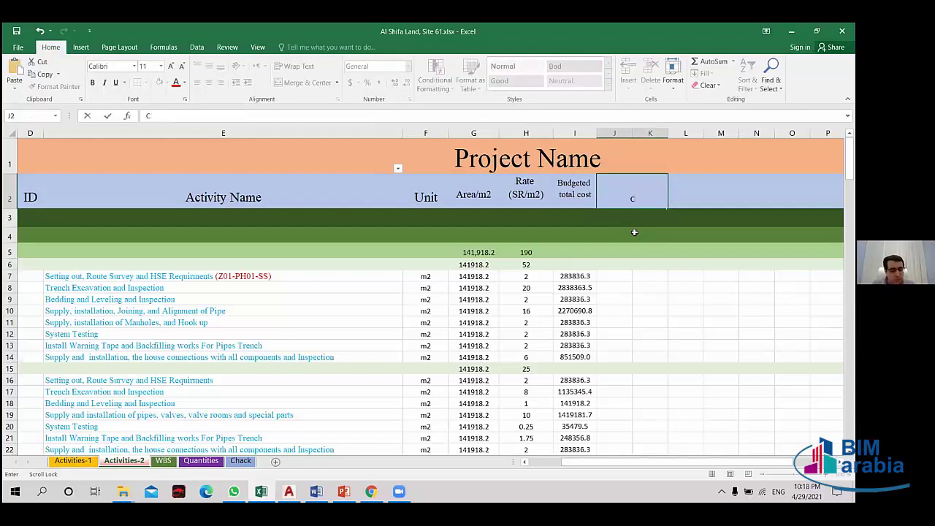
pyautogui.write('heck')
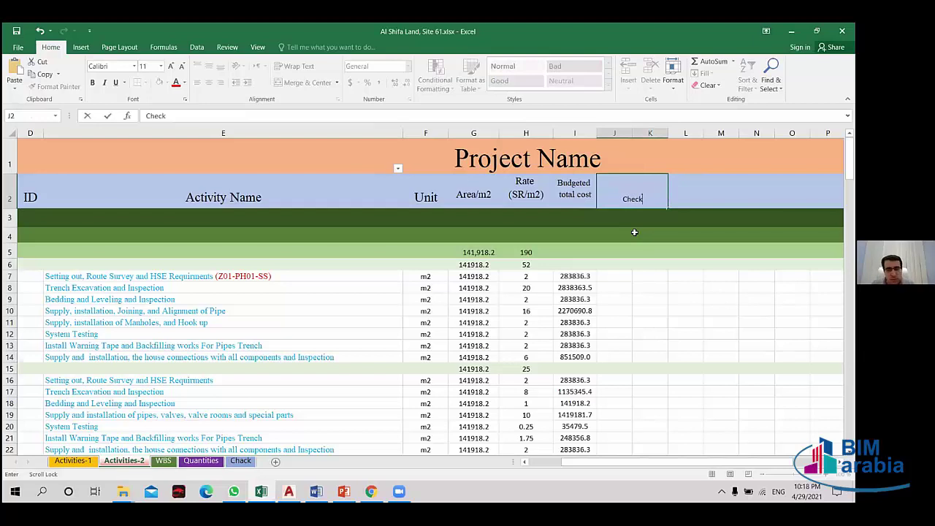
pyautogui.click(612, 284)
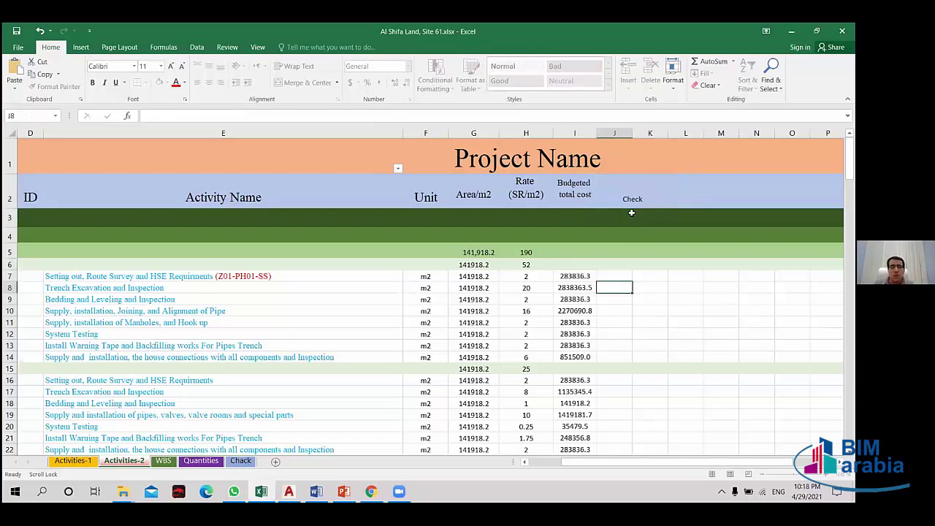
# - Copy the Budgeted total cost header formatting from I2 onto the Check header
pyautogui.click(627, 200)
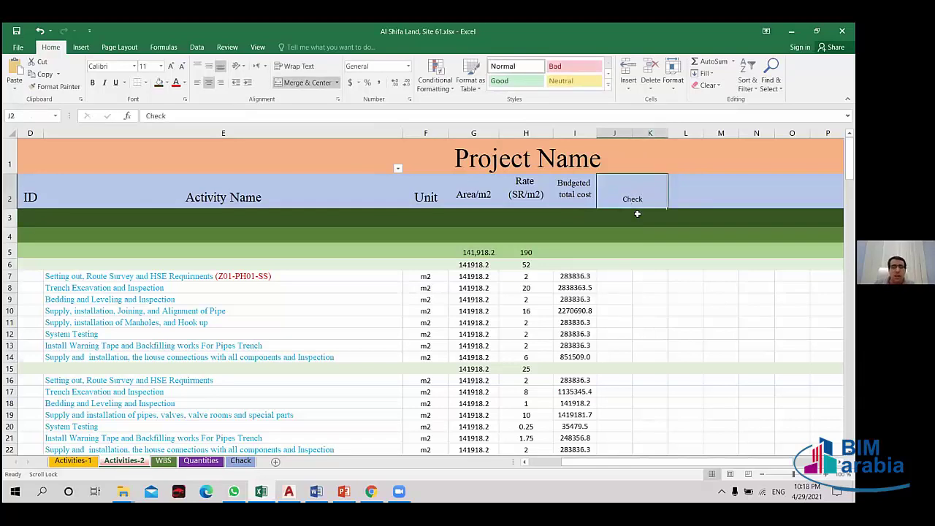
pyautogui.click(560, 189)
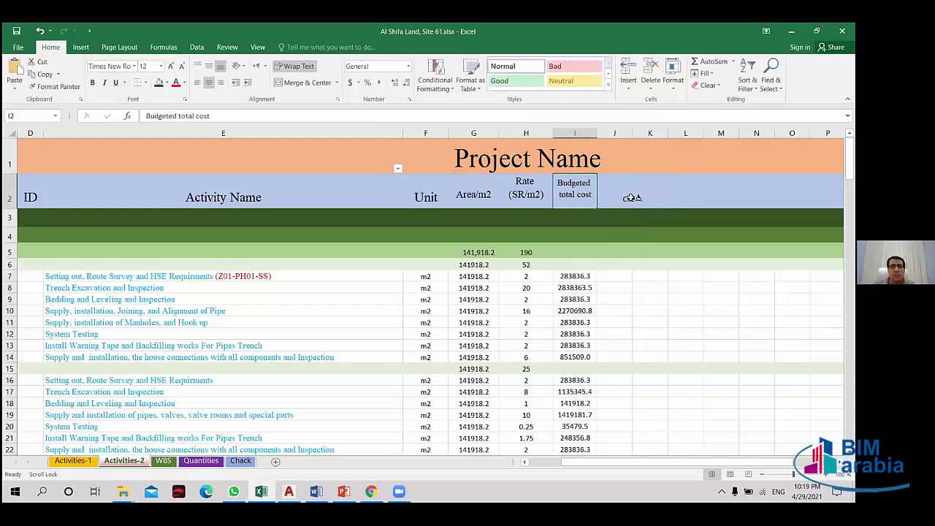
pyautogui.click(645, 186)
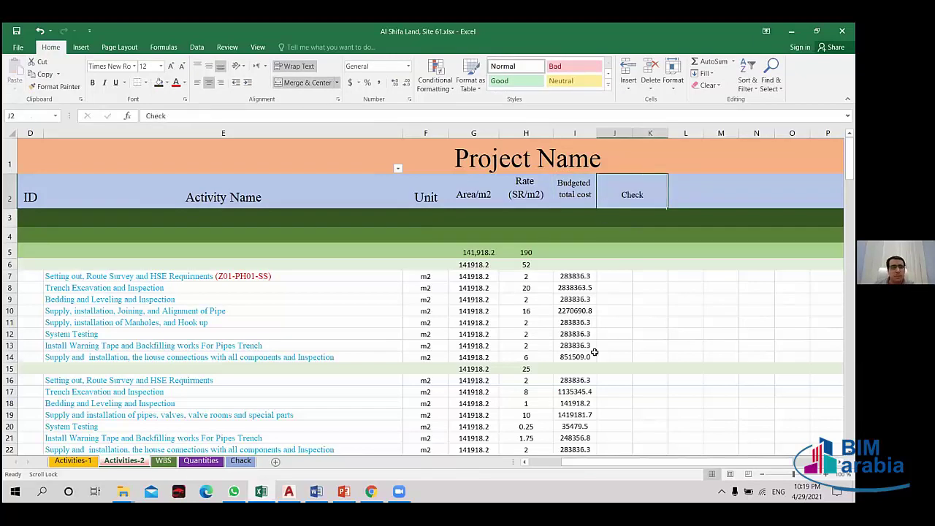
# - Enter =SUM(I7:I14) in I6 for a phase subtotal of 7379745.1
pyautogui.click(574, 265)
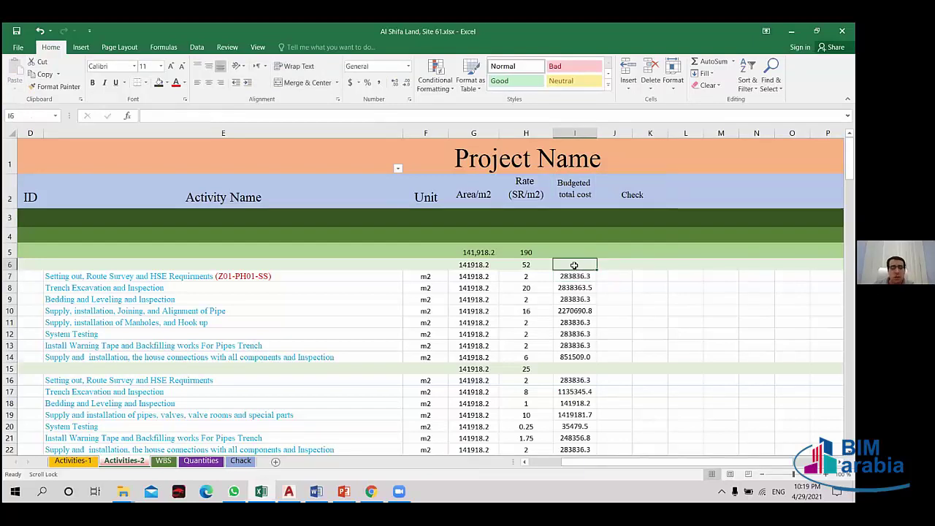
pyautogui.click(705, 62)
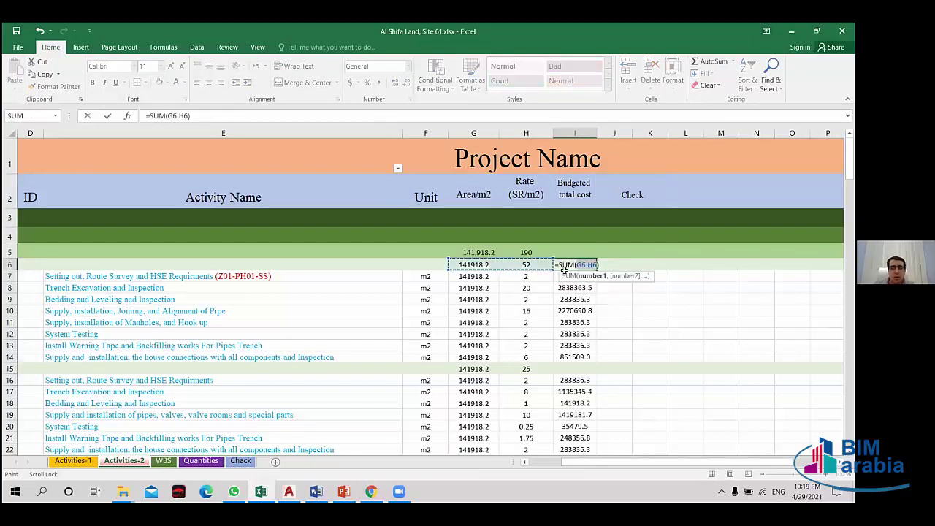
pyautogui.moveTo(569, 276); pyautogui.dragTo(573, 356)
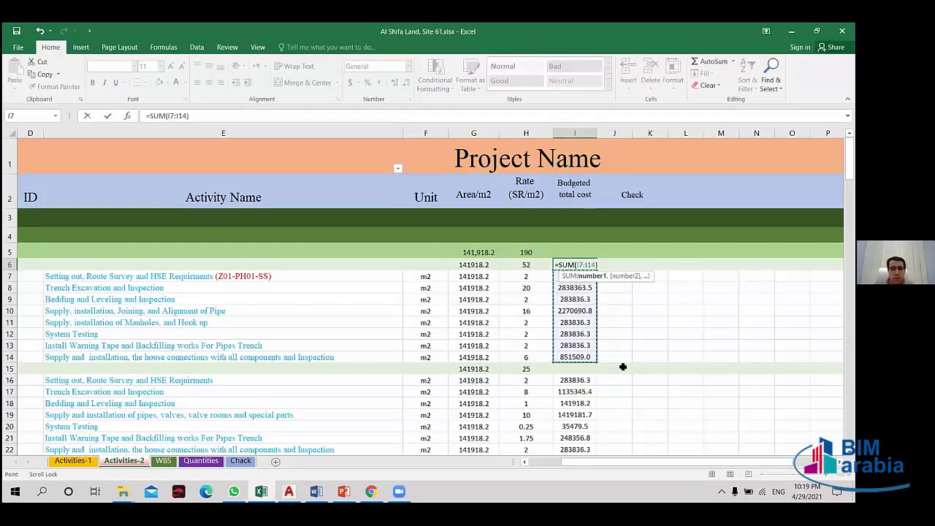
pyautogui.press('Return')
pyautogui.scroll(-2, 699, 159)
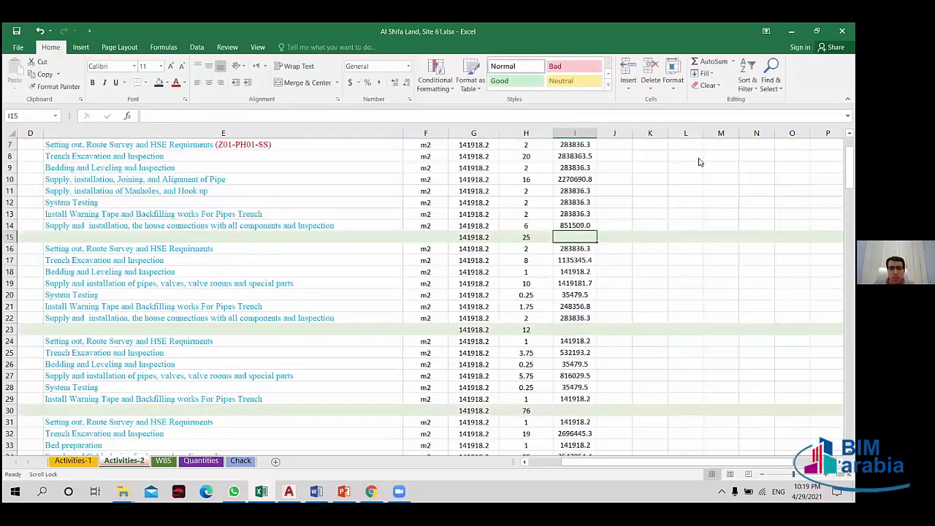
pyautogui.scroll(2, 700, 159)
# - Copy the I6 subtotal formula into I15
pyautogui.click(577, 266)
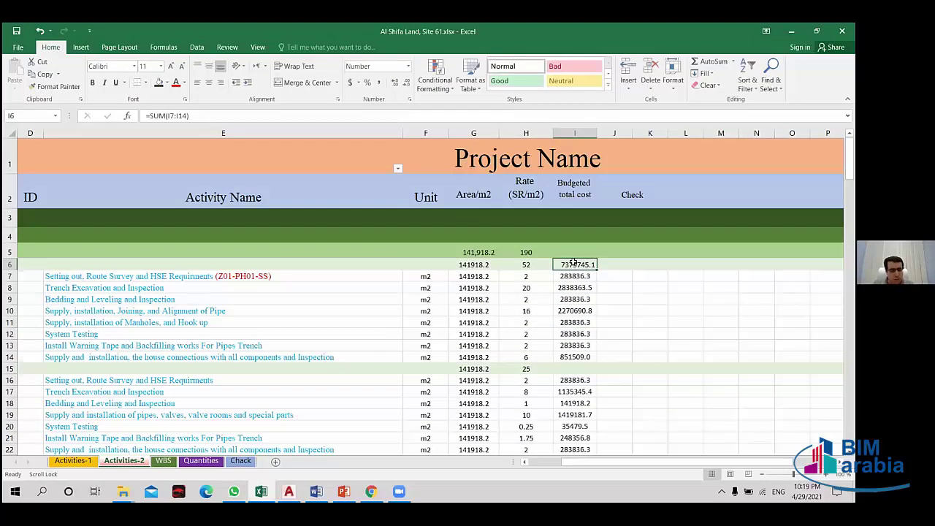
pyautogui.hotkey('ctrl', 'c')
pyautogui.click(572, 370)
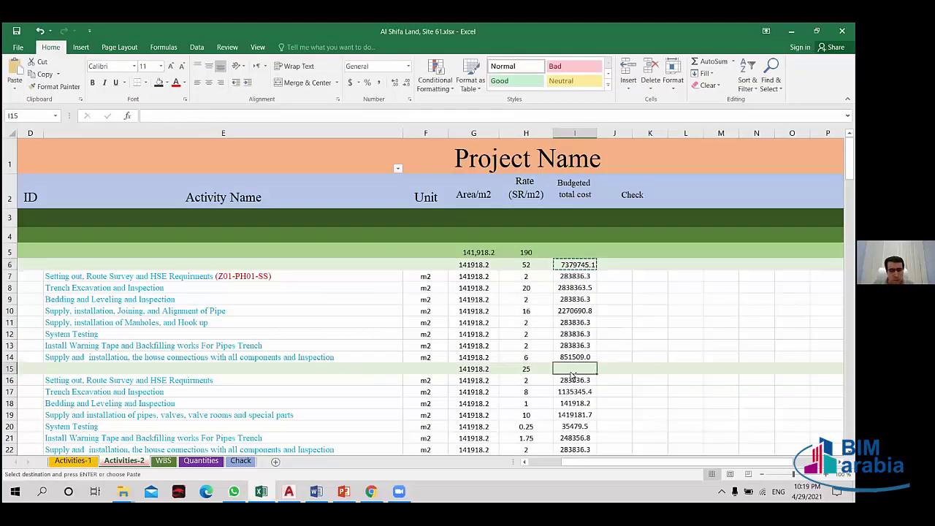
pyautogui.hotkey('ctrl', 'v')
pyautogui.scroll(-1, 573, 369)
# - Correct I15 to sum I16:I22 (3547954.4), then copy it into I23
pyautogui.scroll(-2, 574, 241)
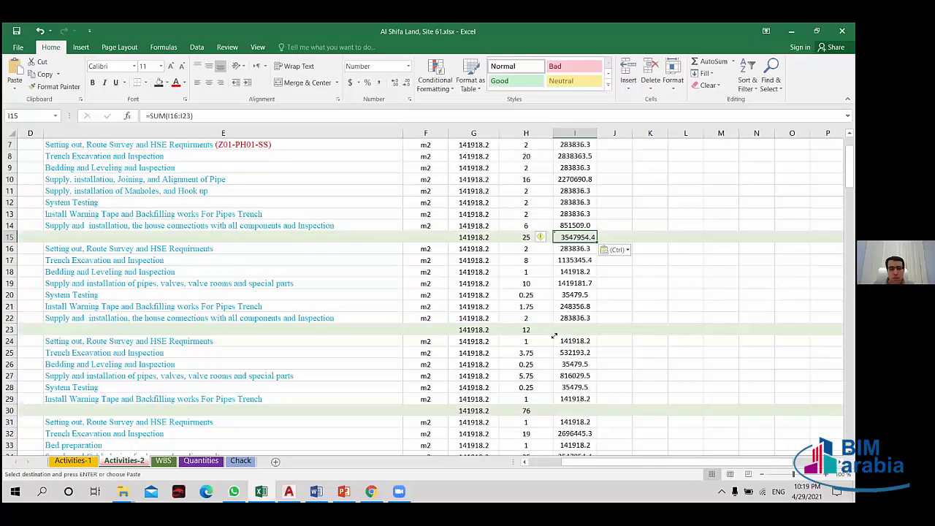
pyautogui.click(614, 306)
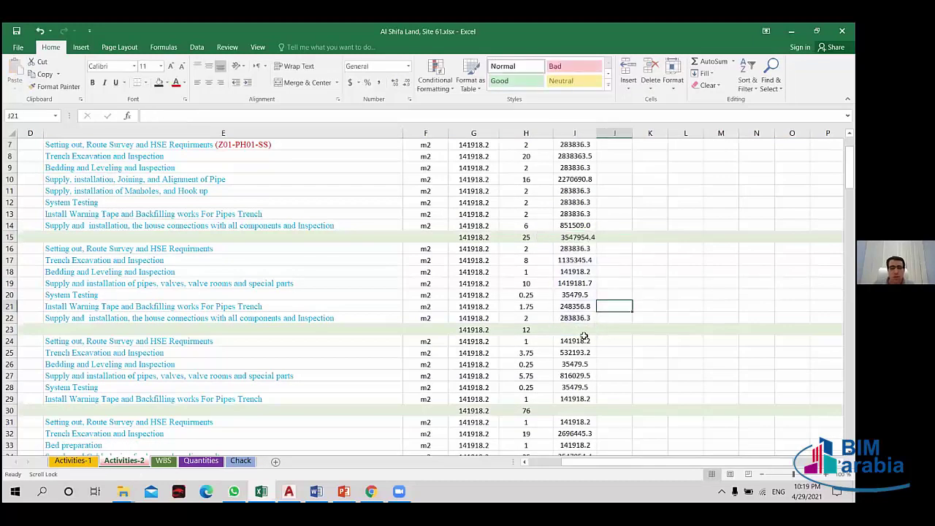
pyautogui.click(580, 330)
pyautogui.write('=')
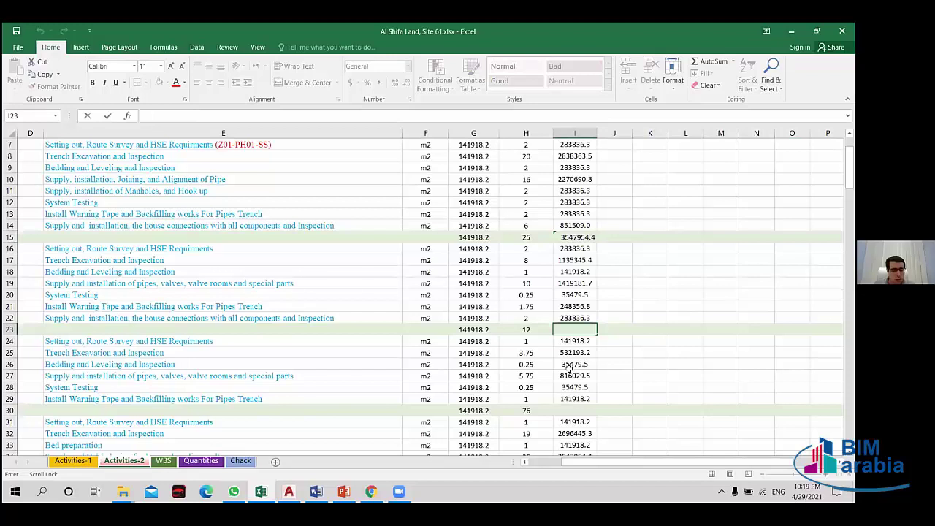
pyautogui.click(574, 234)
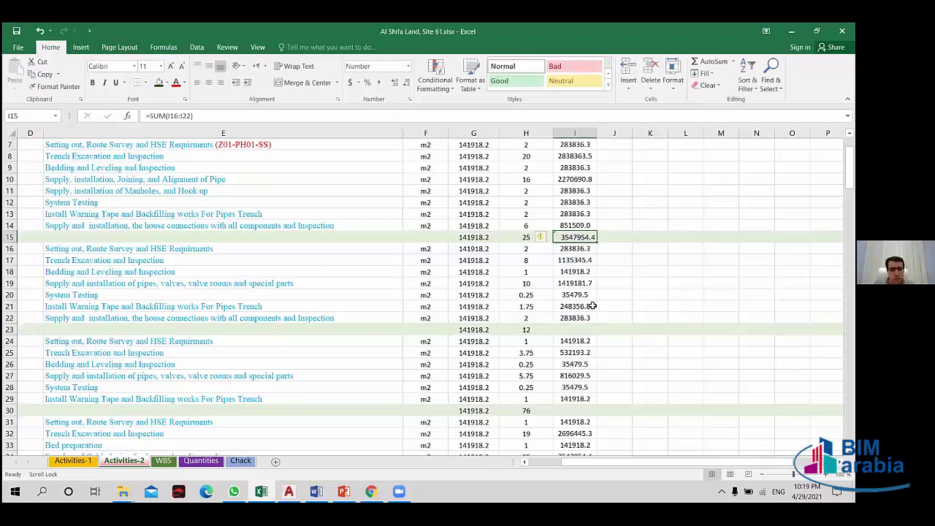
pyautogui.hotkey('ctrl', 'c')
pyautogui.scroll(-2, 573, 254)
pyautogui.click(574, 260)
pyautogui.hotkey('ctrl', 'v')
# - Paste the subtotal formula into I30 and I40
pyautogui.click(571, 341)
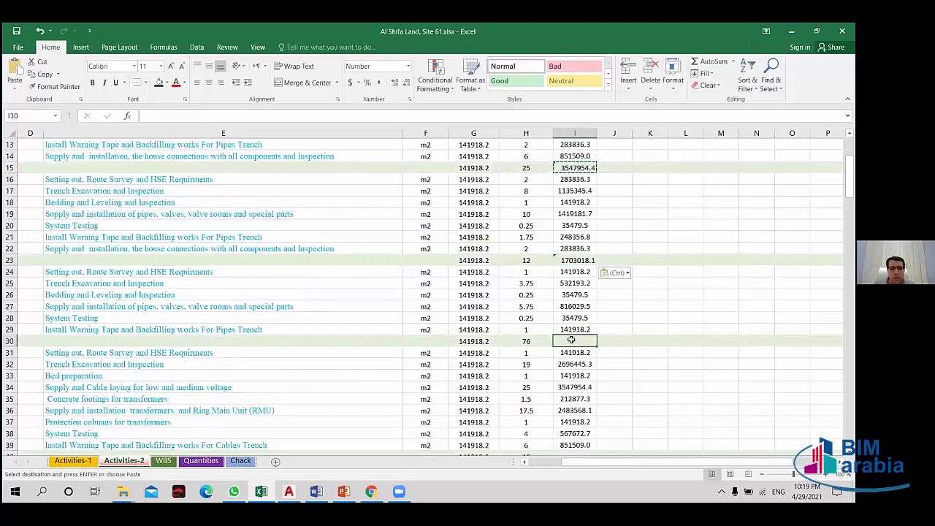
pyautogui.hotkey('ctrl', 'v')
pyautogui.scroll(-1, 574, 350)
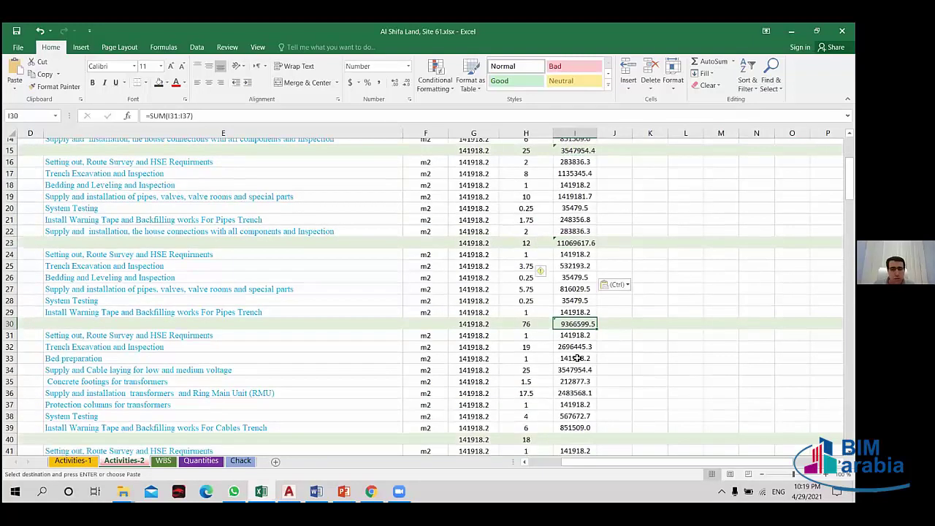
pyautogui.scroll(-2, 576, 358)
pyautogui.scroll(-1, 576, 358)
pyautogui.click(571, 352)
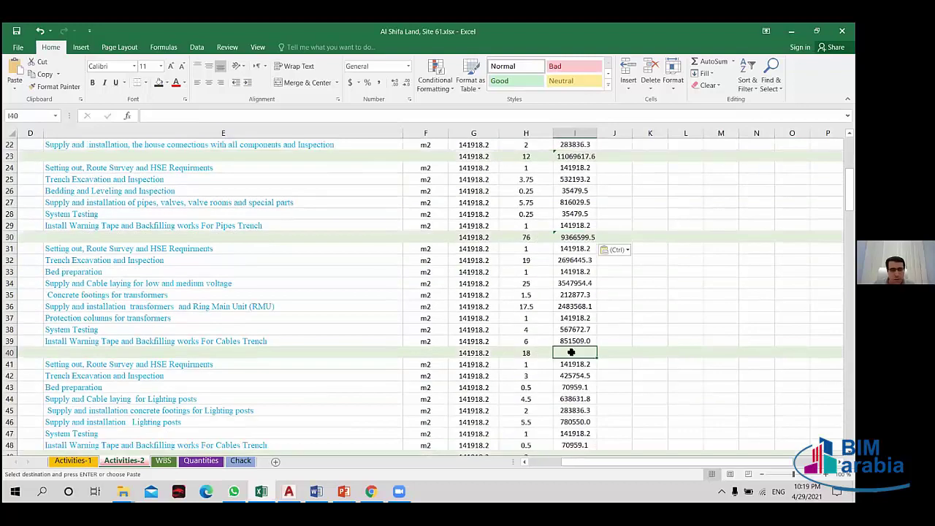
pyautogui.hotkey('ctrl', 'v')
# - Paste the subtotal formula into I49 and I53
pyautogui.scroll(-4, 573, 319)
pyautogui.click(573, 319)
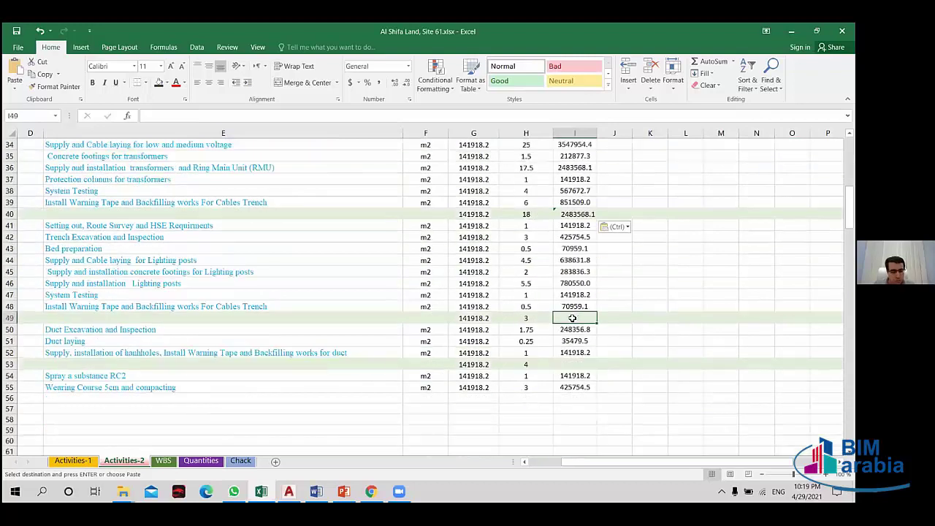
pyautogui.hotkey('ctrl', 'v')
pyautogui.scroll(-1, 572, 321)
pyautogui.scroll(-1, 571, 329)
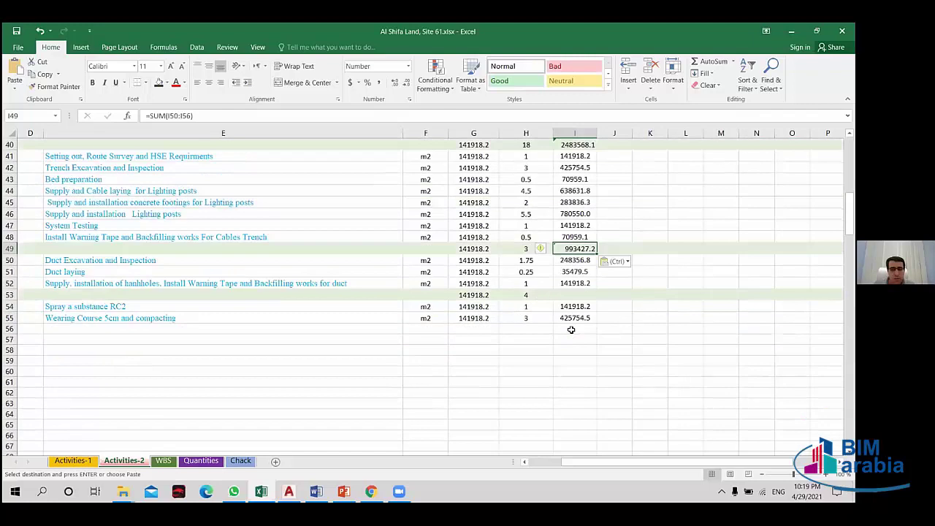
pyautogui.scroll(1, 571, 329)
pyautogui.click(571, 329)
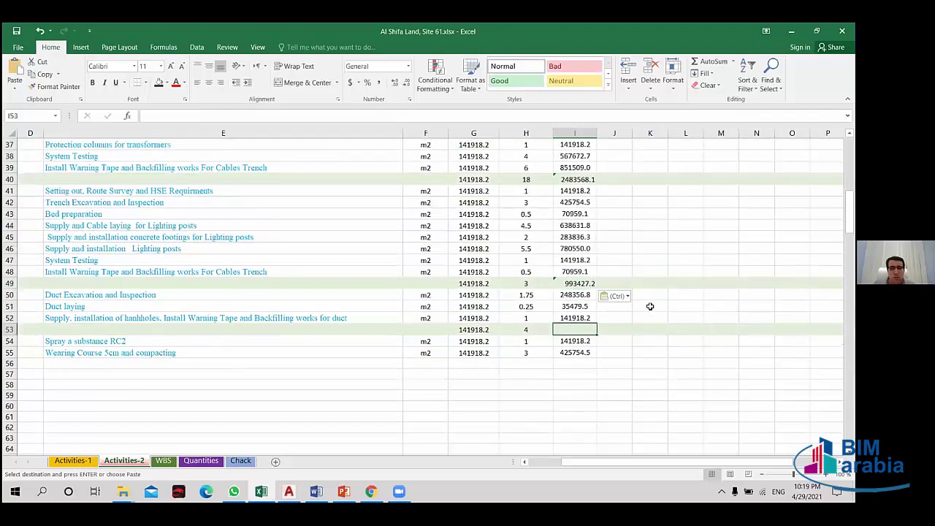
pyautogui.hotkey('ctrl', 'v')
pyautogui.scroll(5, 649, 306)
pyautogui.scroll(6, 668, 309)
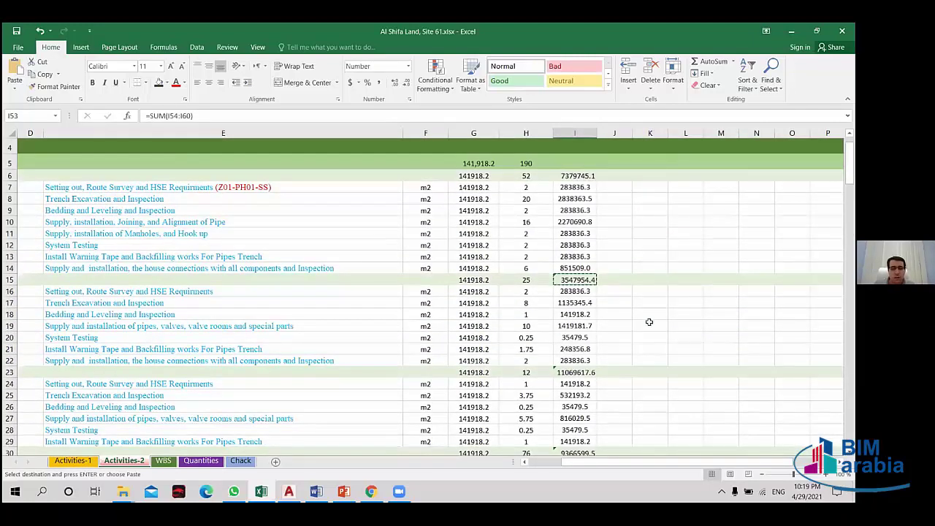
# - Jump to the top, cancel the pending copy of I15, and scroll across the sheet to review the columns
pyautogui.hotkey('ctrl', 'Home')
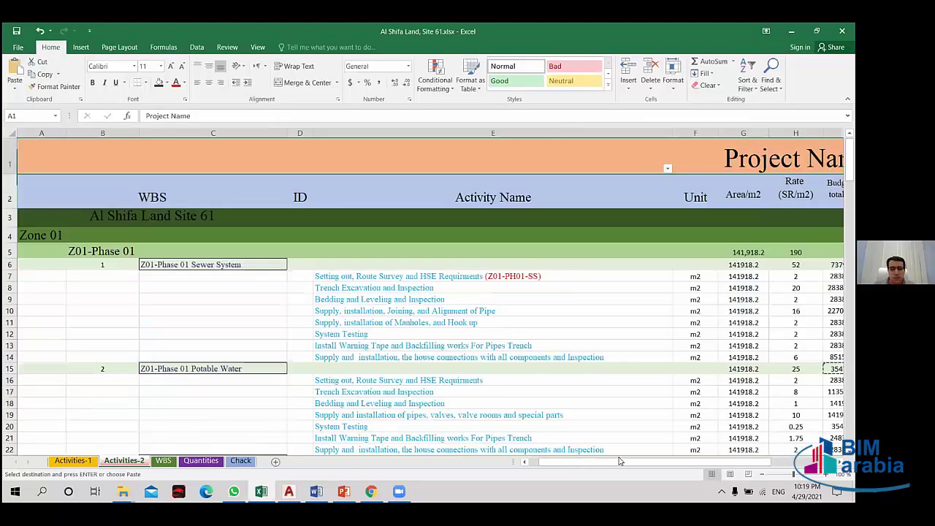
pyautogui.press('Escape')
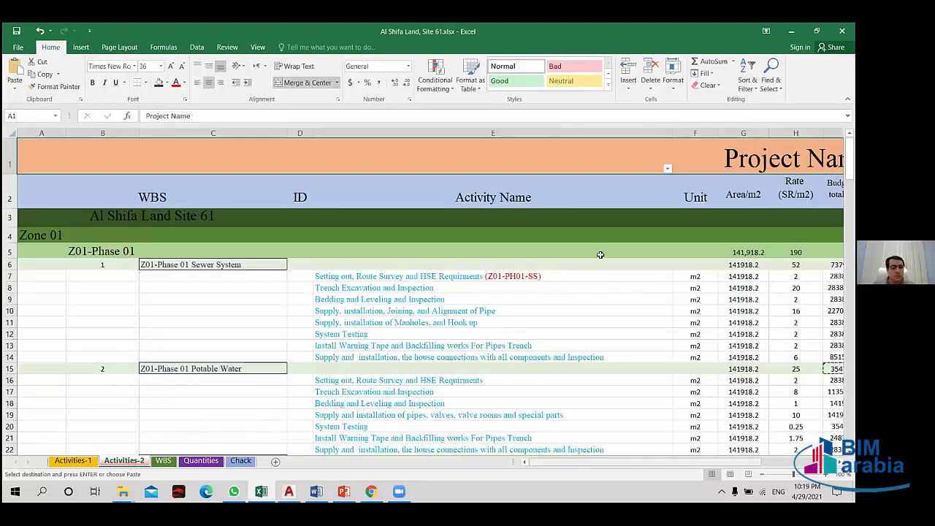
pyautogui.press('Scroll_Lock')
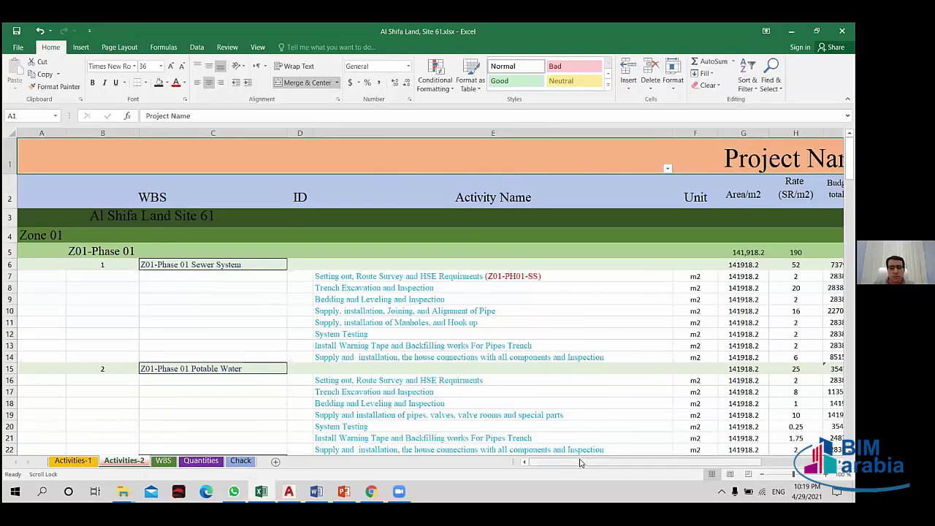
pyautogui.moveTo(580, 463); pyautogui.dragTo(599, 462)
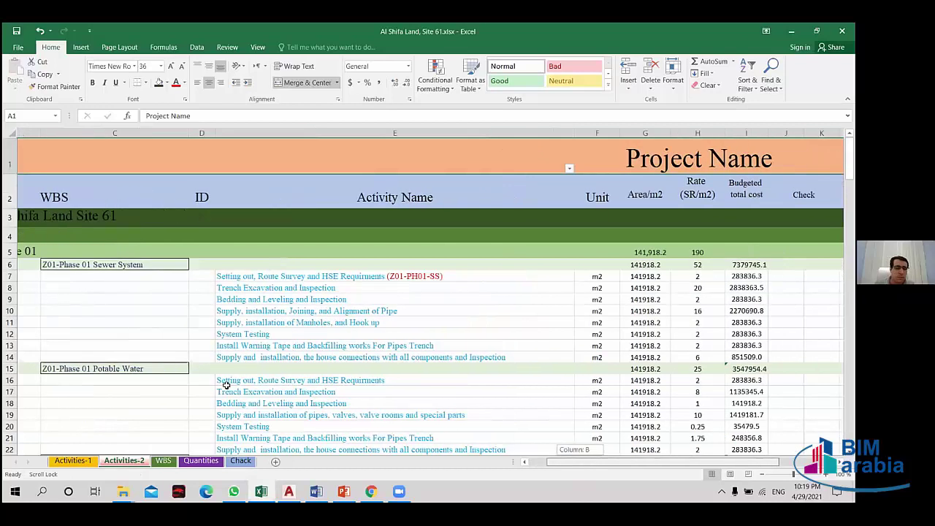
pyautogui.hscroll(3, 226, 385)
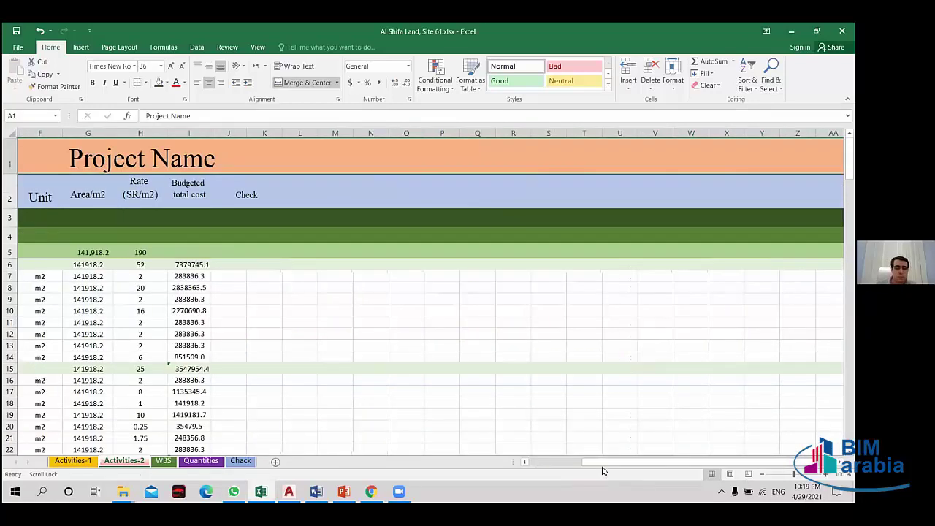
pyautogui.scroll(-3, 603, 471)
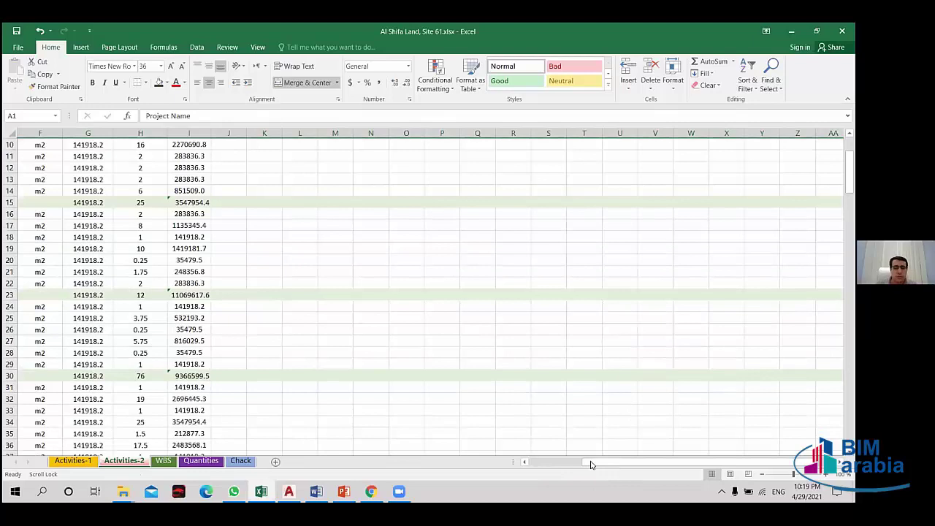
pyautogui.hscroll(-2, 574, 285)
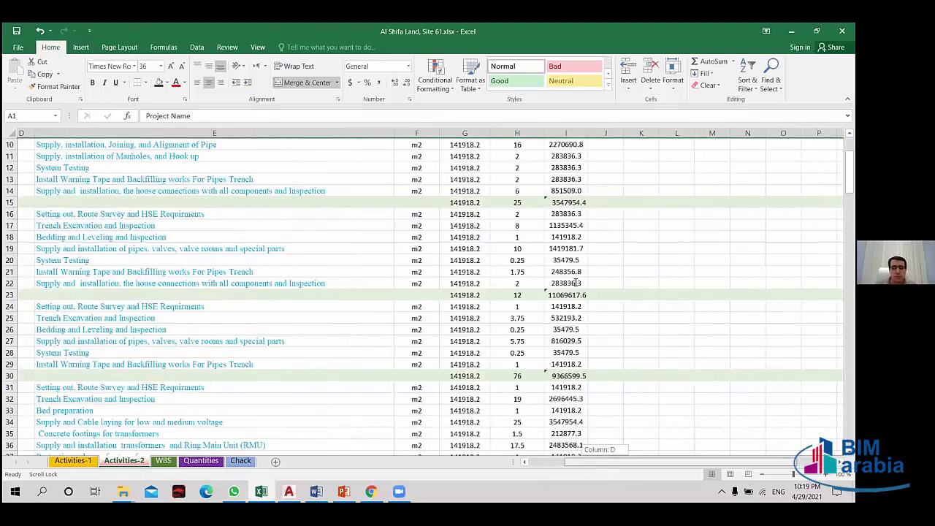
pyautogui.scroll(2, 615, 334)
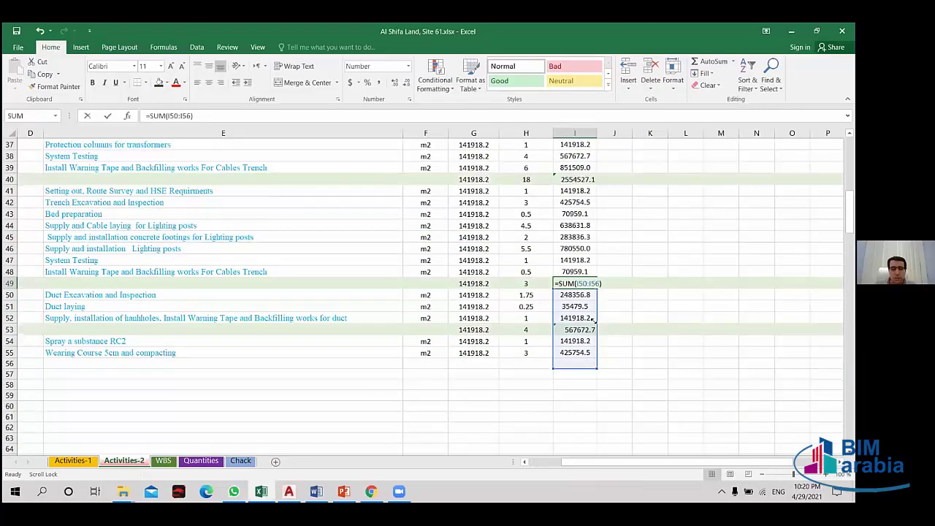
# - Limit I49 to I50:I52 (425754.5) and I53 to =SUM(I54:I55) (567672.7)
pyautogui.press('F2')
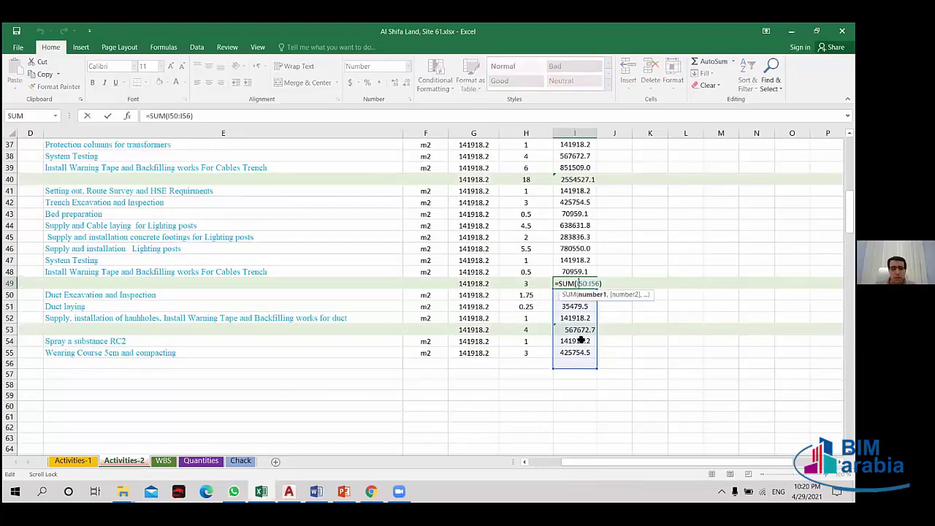
pyautogui.press('Return')
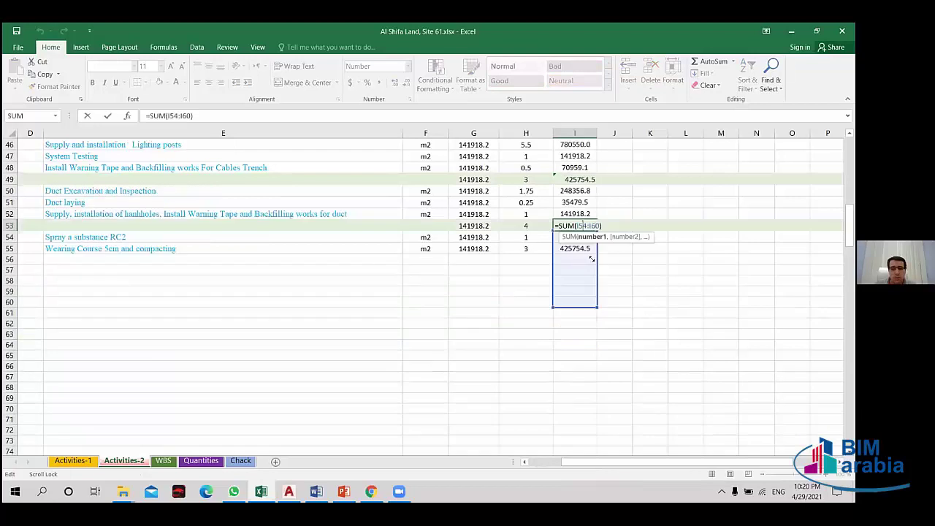
pyautogui.press('F2')
pyautogui.click(621, 280)
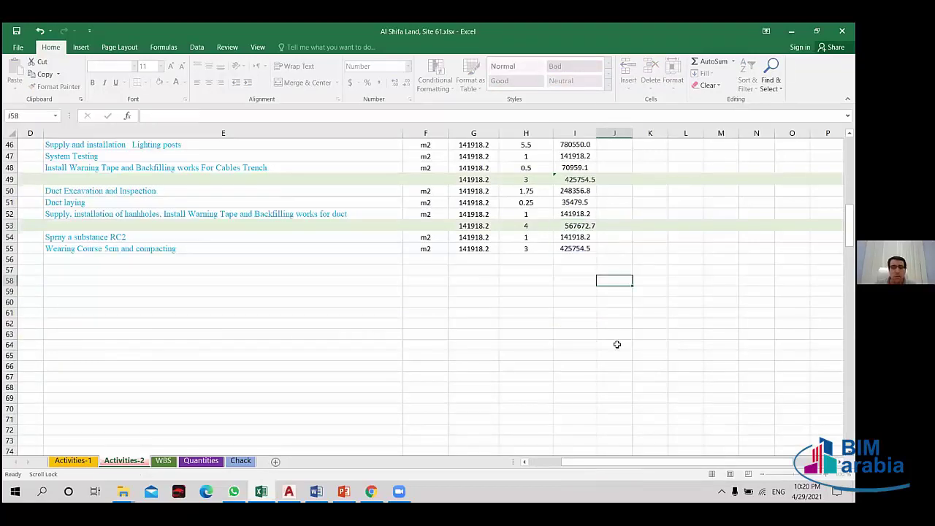
pyautogui.scroll(5, 625, 343)
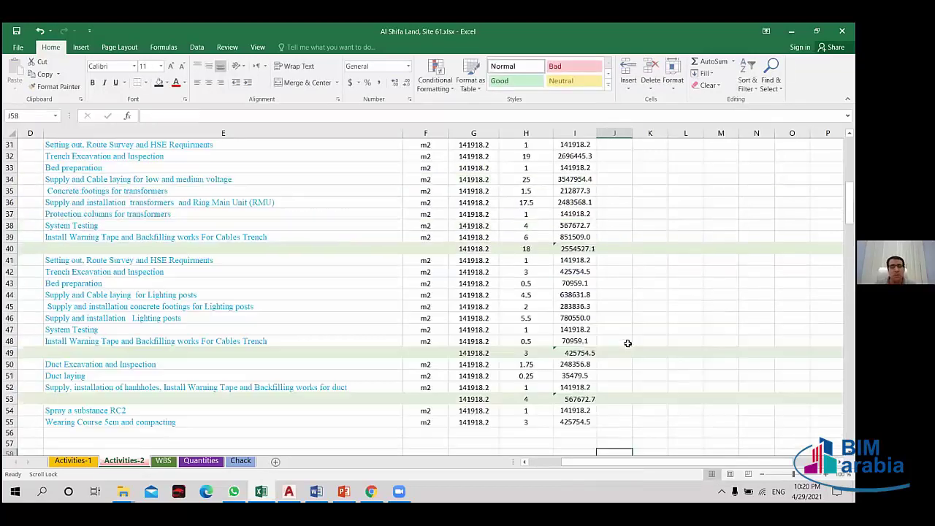
pyautogui.scroll(10, 629, 343)
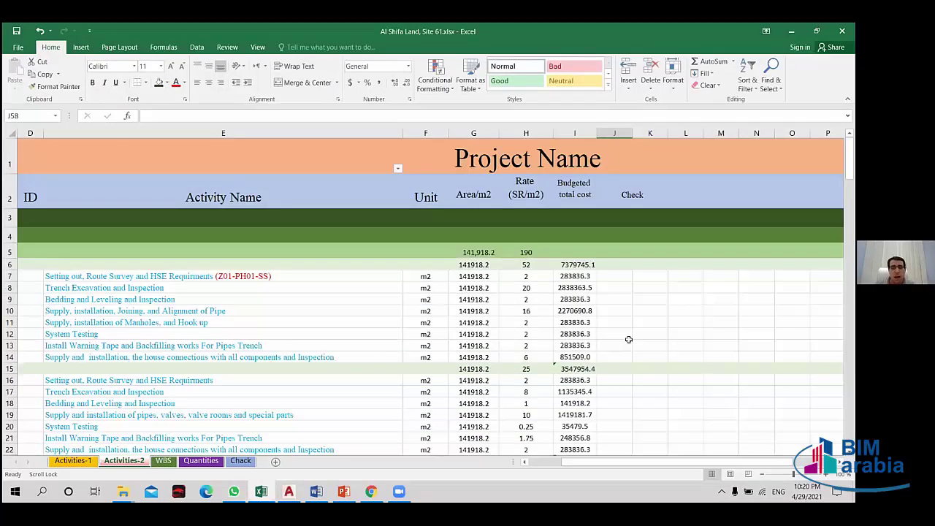
pyautogui.scroll(-1, 629, 341)
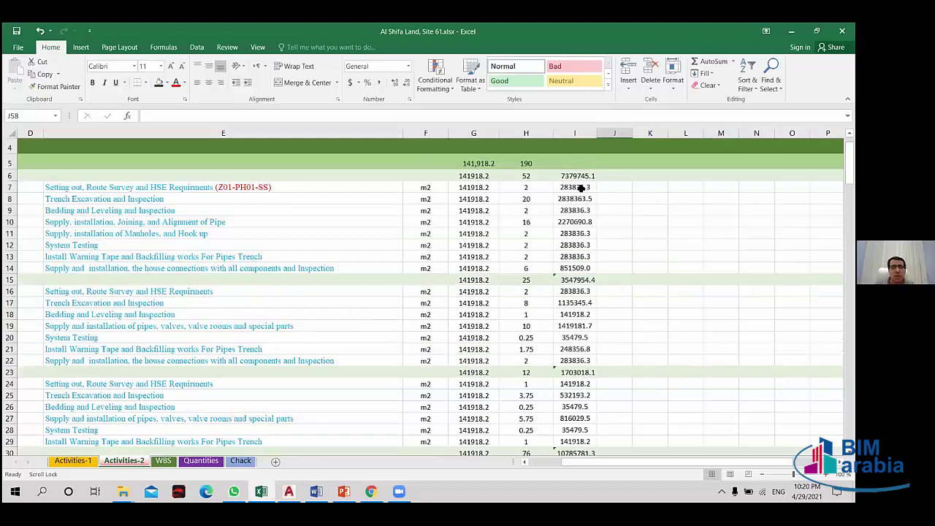
pyautogui.scroll(1, 622, 297)
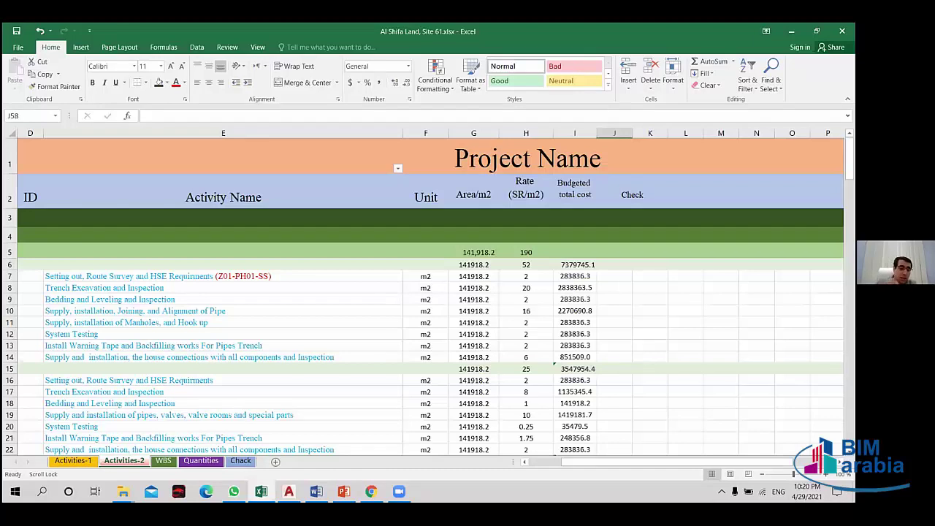
# - Bring up the Word baseline review document and scroll through the checklist table
pyautogui.click(316, 491)
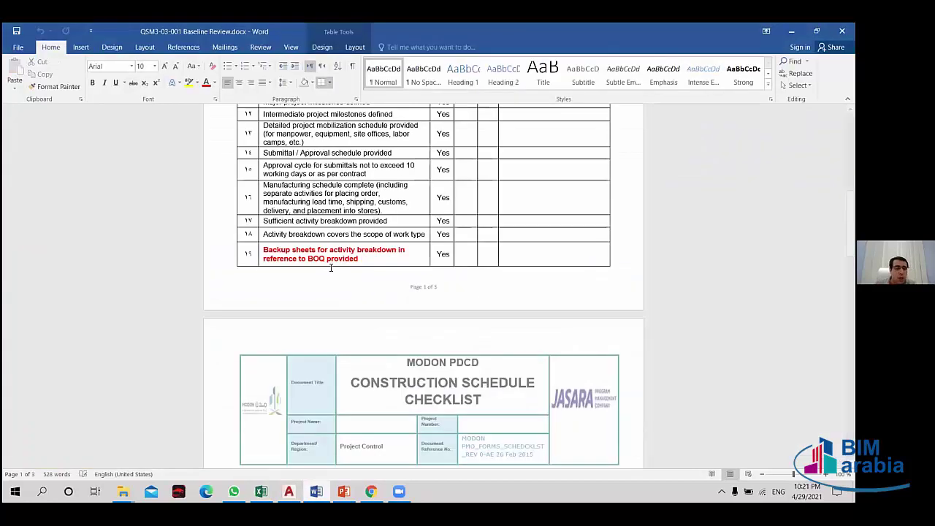
pyautogui.scroll(6, 270, 199)
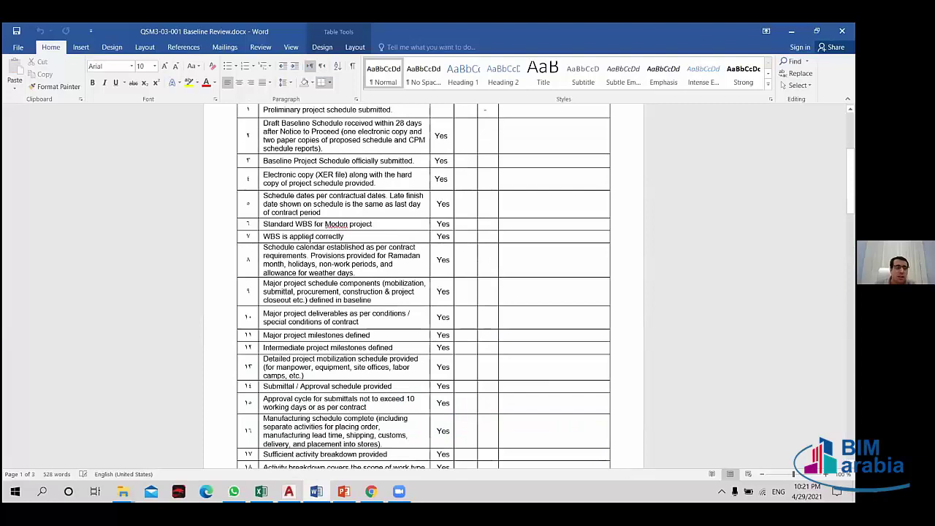
pyautogui.scroll(2, 333, 354)
pyautogui.moveTo(338, 346); pyautogui.dragTo(328, 196)
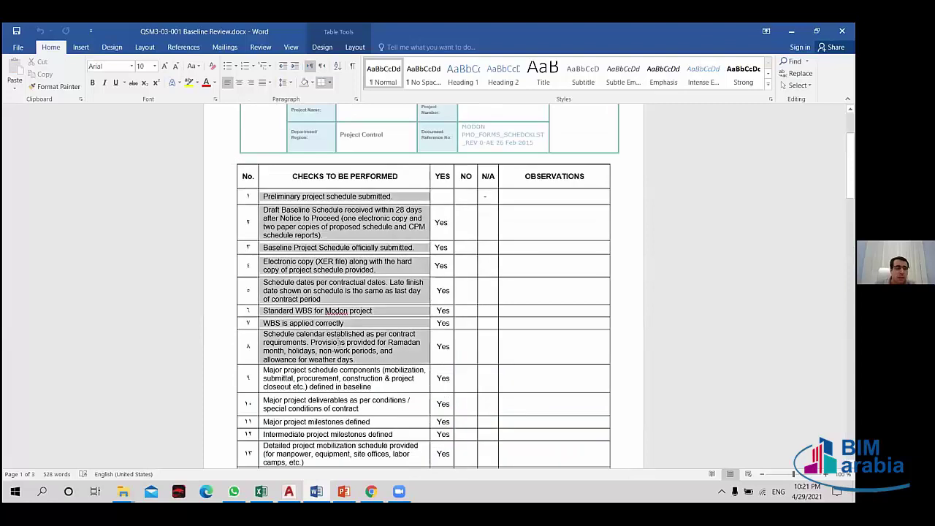
pyautogui.scroll(-1, 337, 325)
pyautogui.scroll(-1, 338, 325)
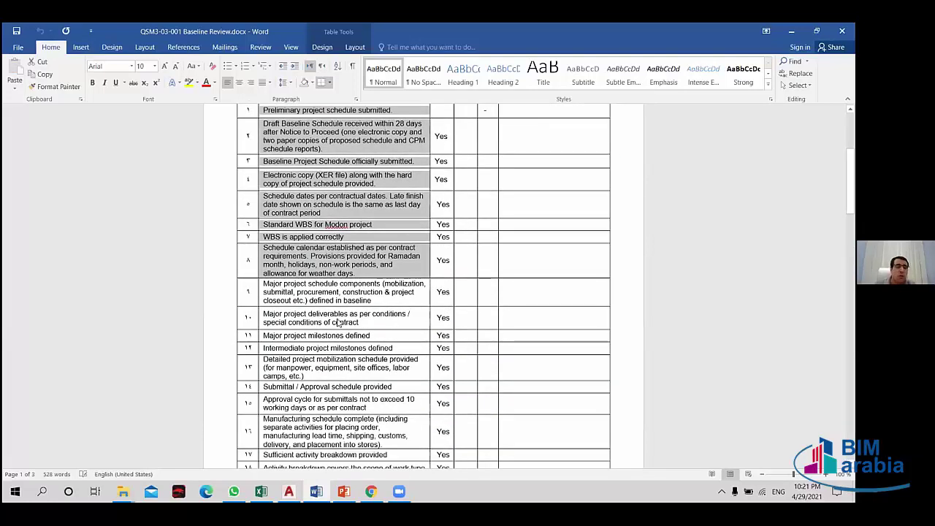
pyautogui.scroll(-3, 342, 294)
pyautogui.scroll(7, 342, 139)
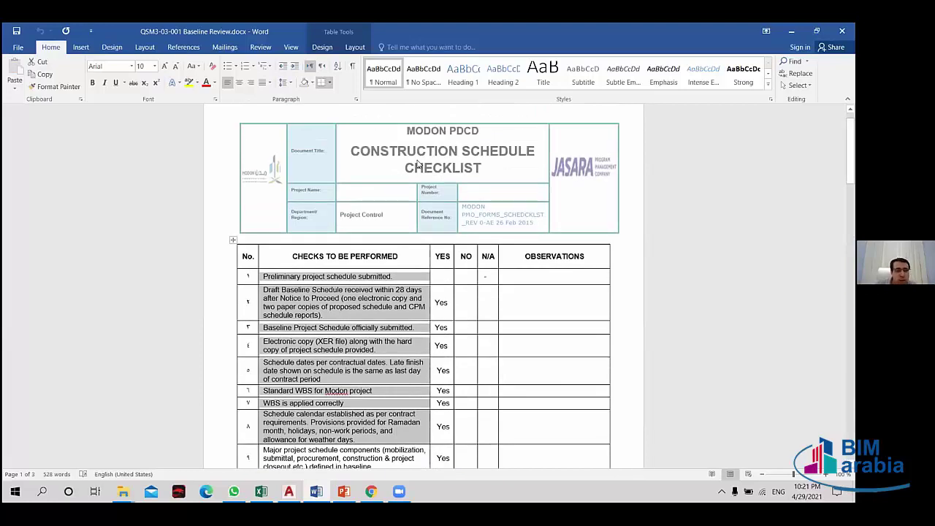
# - Read to the end of the checklist, then bring the Al Shifa Land, Site 61 workbook forward
pyautogui.scroll(-1, 395, 278)
pyautogui.scroll(-1, 395, 273)
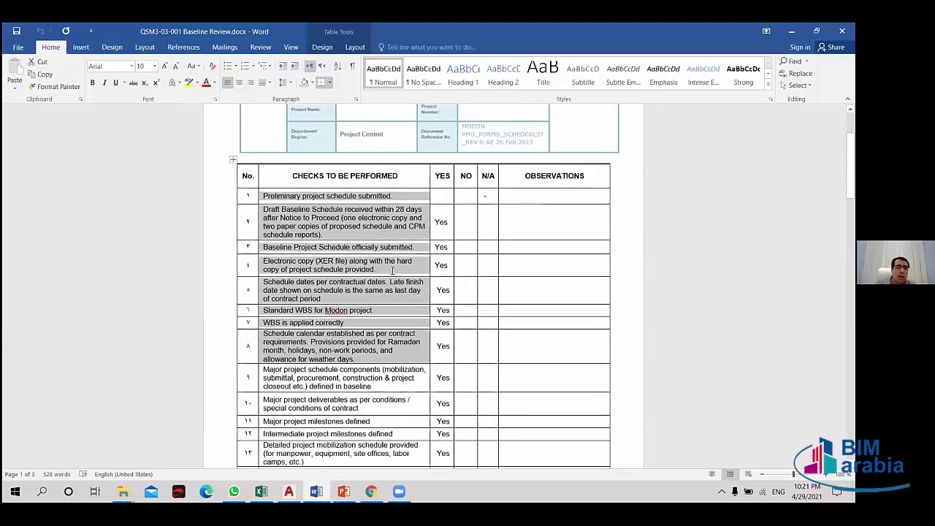
pyautogui.scroll(-3, 394, 263)
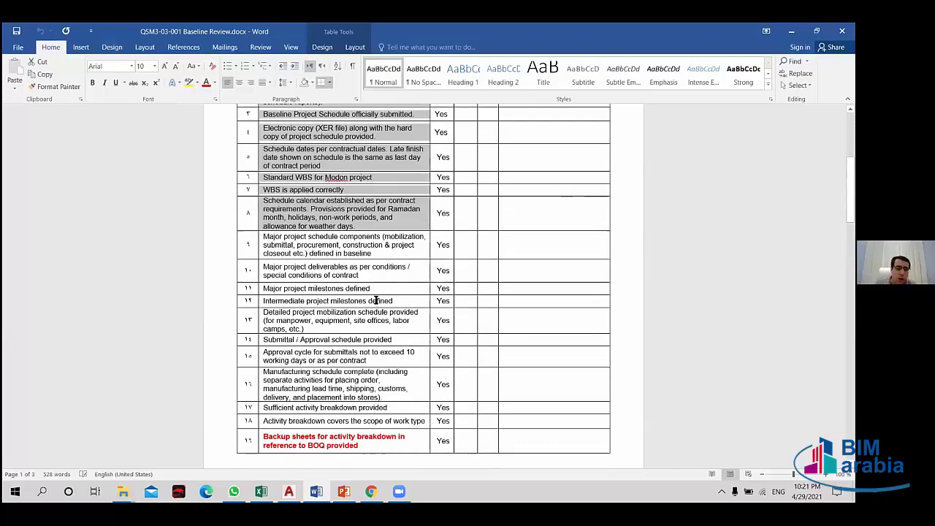
pyautogui.scroll(-3, 357, 242)
pyautogui.scroll(-1, 338, 285)
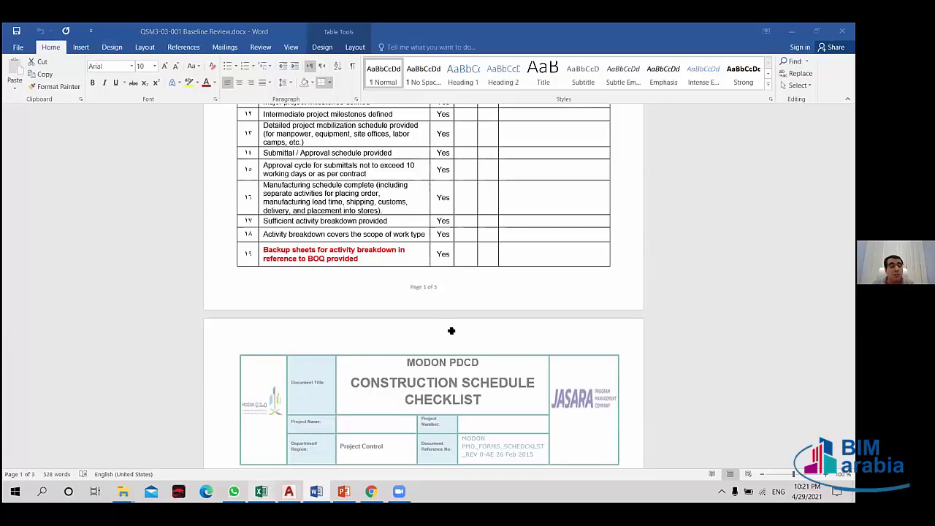
pyautogui.hotkey('alt', 'Tab')
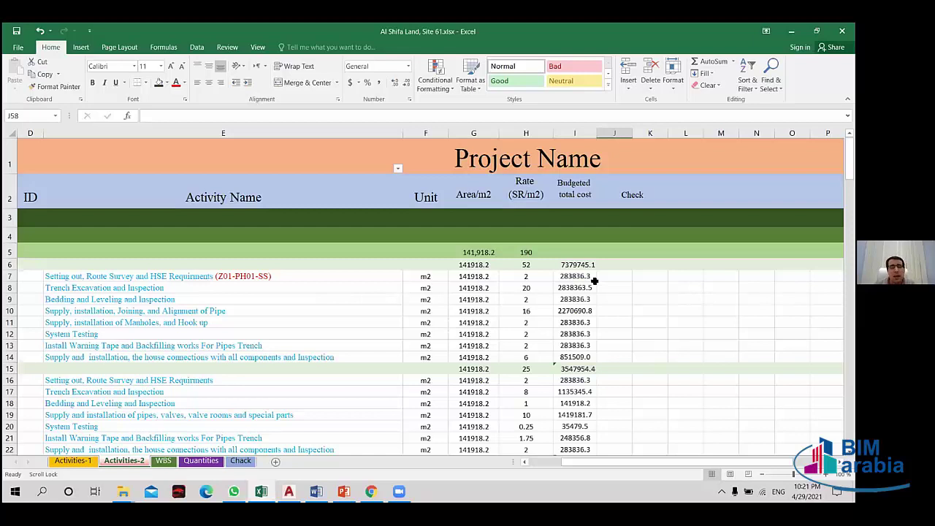
pyautogui.moveTo(584, 275); pyautogui.dragTo(588, 326)
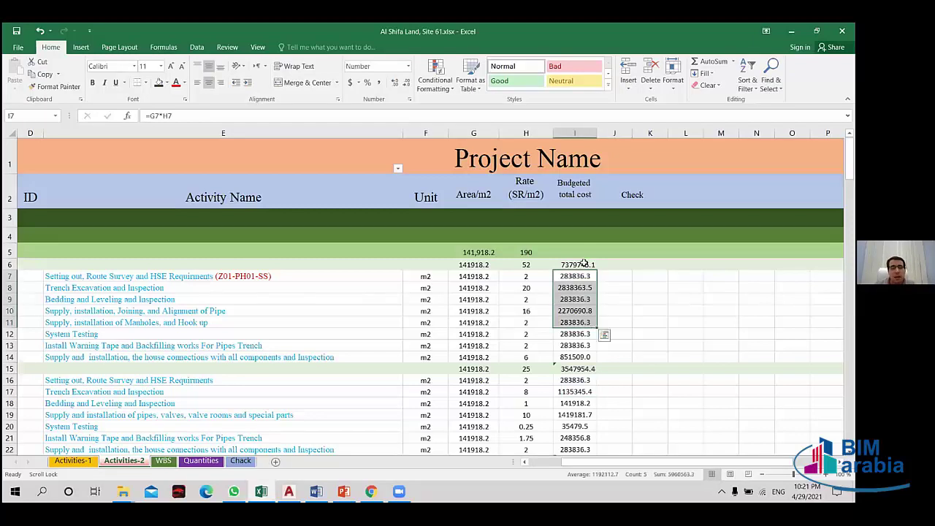
pyautogui.click(584, 263)
pyautogui.moveTo(663, 466); pyautogui.dragTo(614, 474)
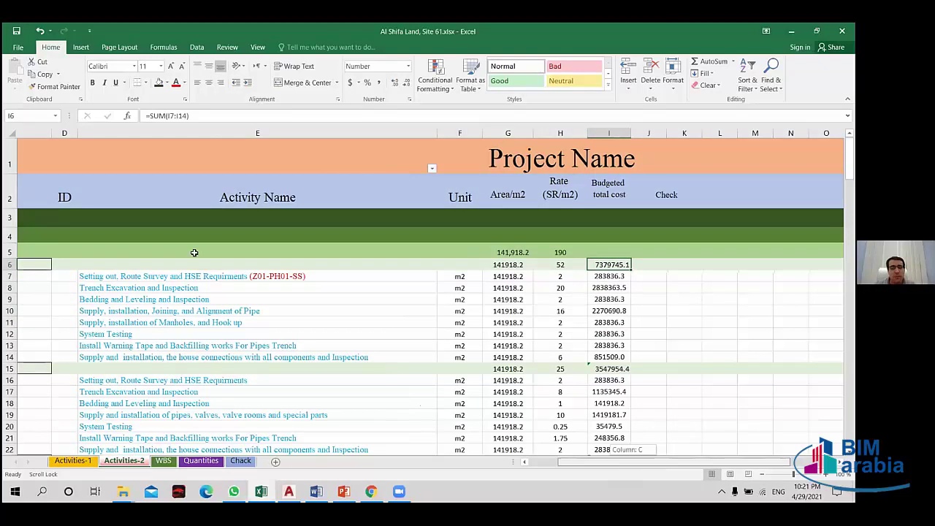
pyautogui.moveTo(614, 461); pyautogui.dragTo(599, 462)
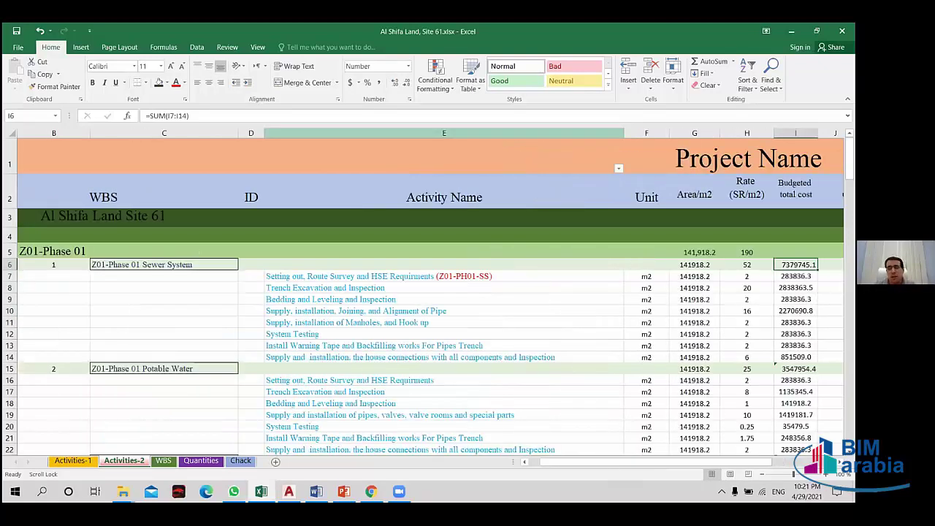
pyautogui.press('Down')
pyautogui.press('Down')
pyautogui.press('Down')
pyautogui.press('Up')
pyautogui.press('Up')
pyautogui.press('Up')
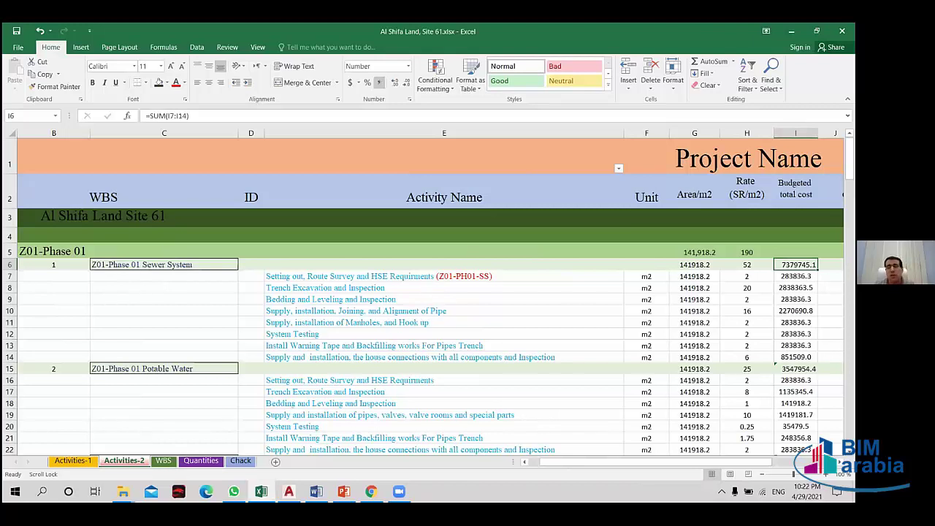
# - Apply Comma Style to subtotals I6 and I15, showing 7,379,745.07 and 3,547,954.36
pyautogui.click(367, 82)
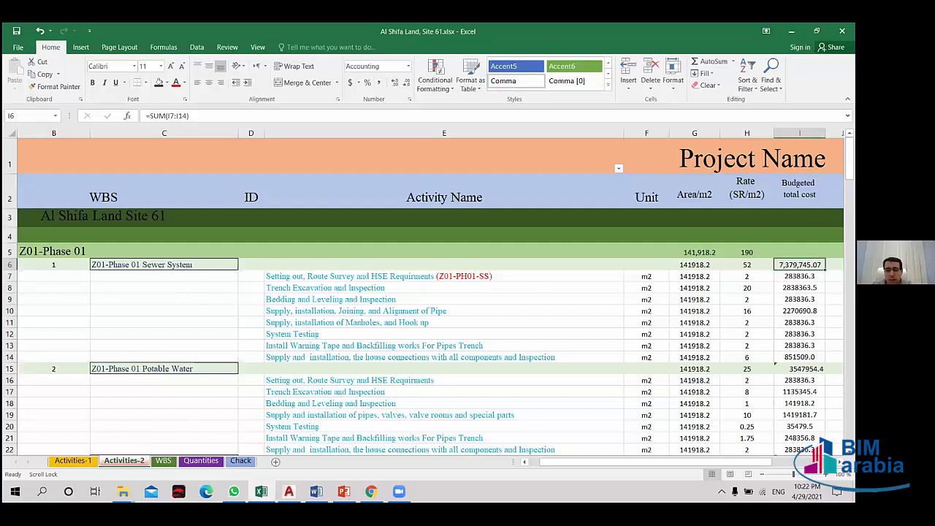
pyautogui.moveTo(652, 468)
pyautogui.mouseDown()
pyautogui.moveTo(664, 468)
pyautogui.moveTo(628, 469)
pyautogui.mouseUp()
pyautogui.press('Down')
pyautogui.press('Down')
pyautogui.press('Down')
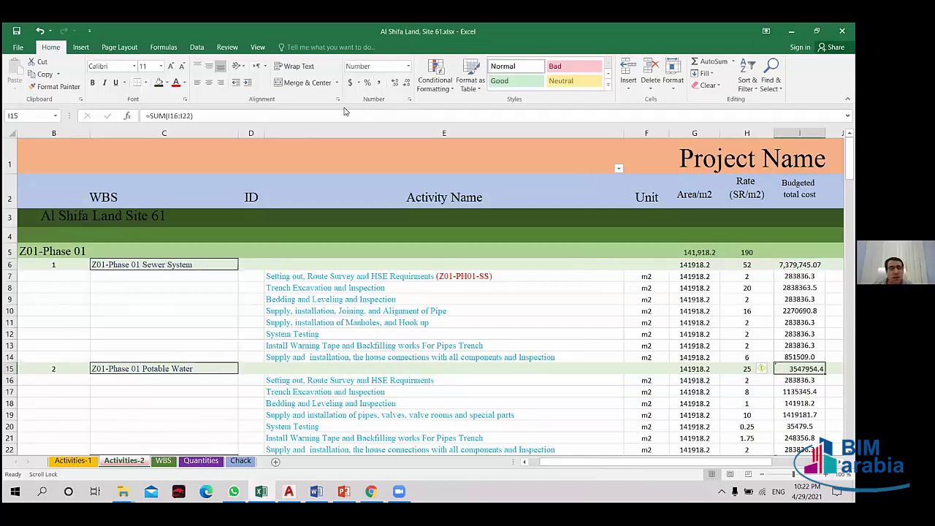
pyautogui.click(378, 82)
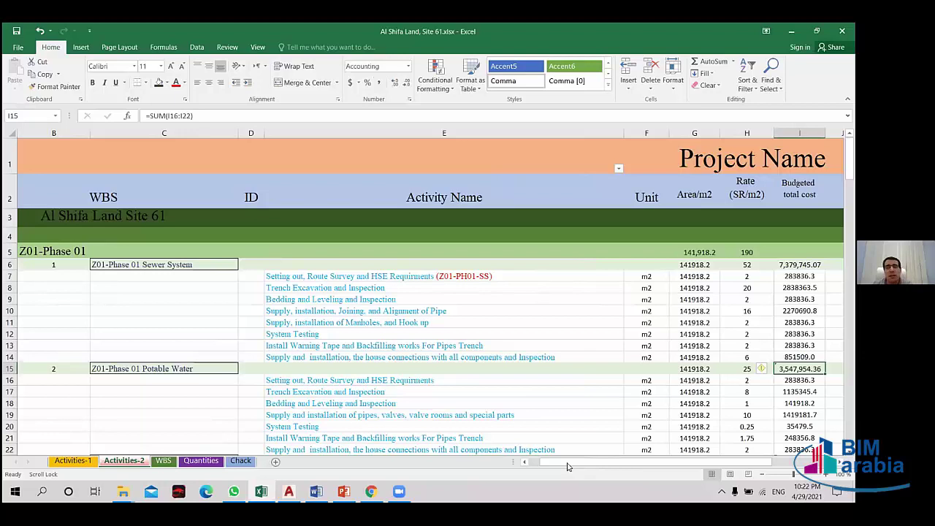
pyautogui.moveTo(568, 466); pyautogui.dragTo(596, 465)
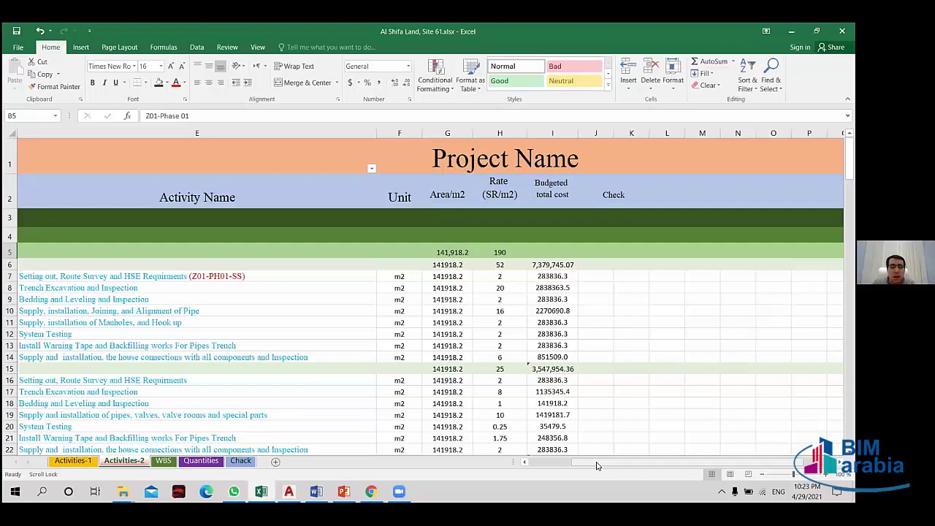
# - In I5, start a phase total formula adding the I6 and I15 subtotals
pyautogui.click(553, 265)
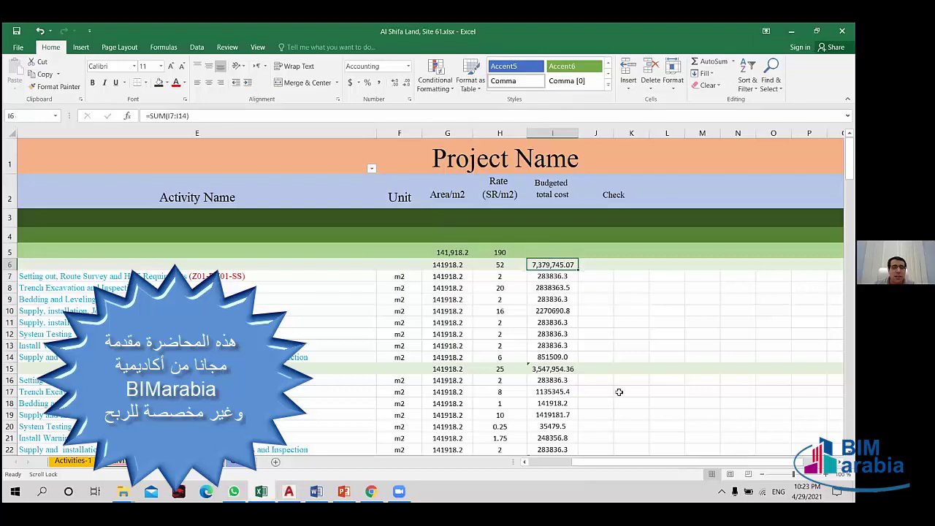
pyautogui.press('Up')
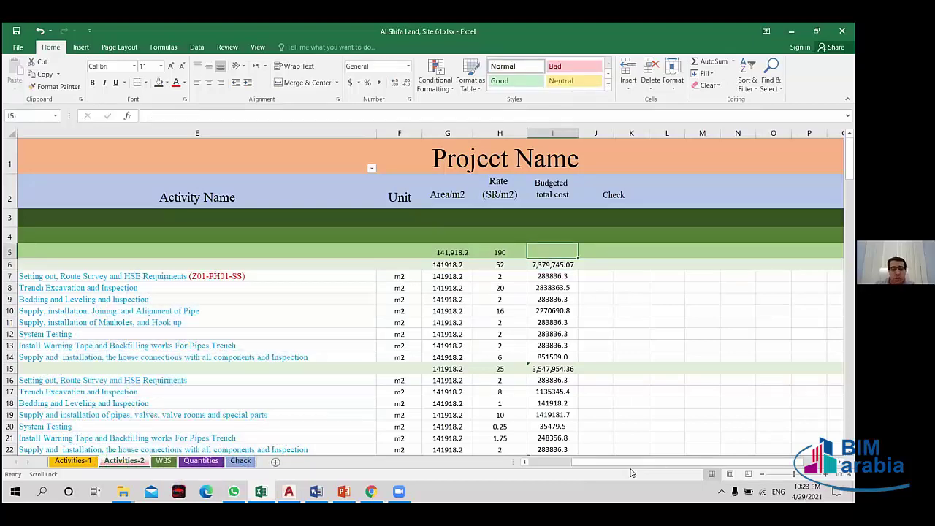
pyautogui.moveTo(631, 473); pyautogui.dragTo(618, 476)
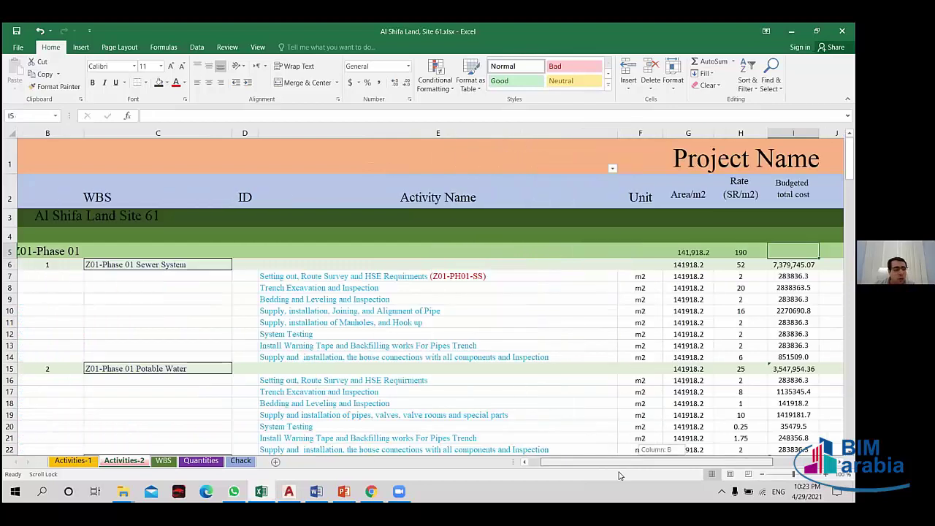
pyautogui.moveTo(618, 476)
pyautogui.mouseDown()
pyautogui.moveTo(543, 462)
pyautogui.moveTo(575, 462)
pyautogui.mouseUp()
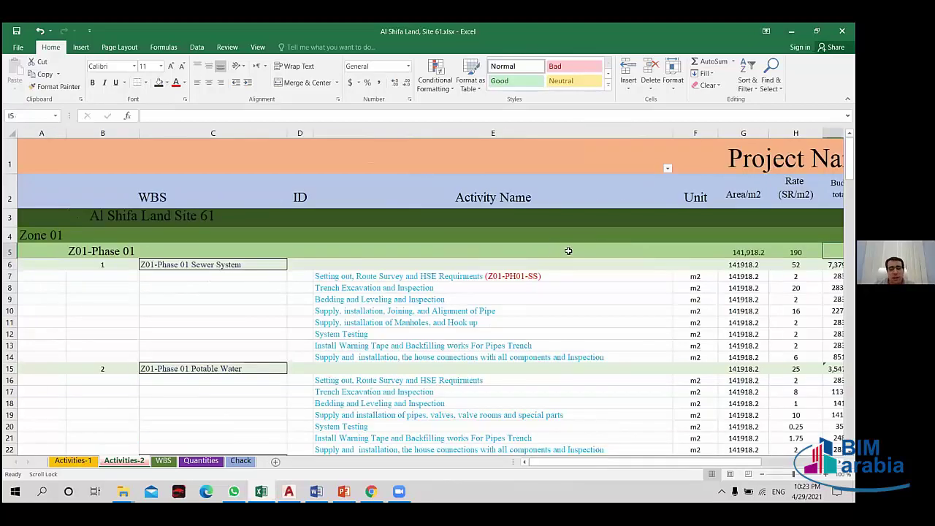
pyautogui.hscroll(3, 688, 311)
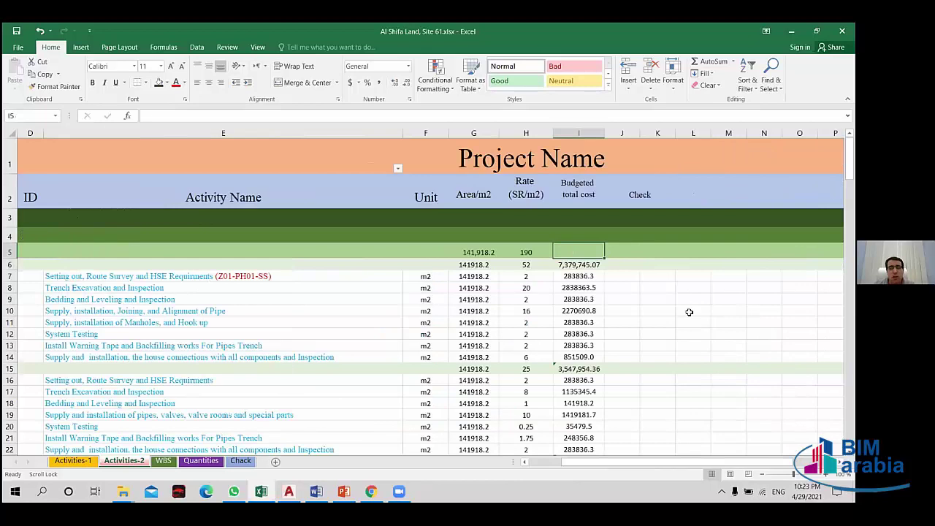
pyautogui.write('=')
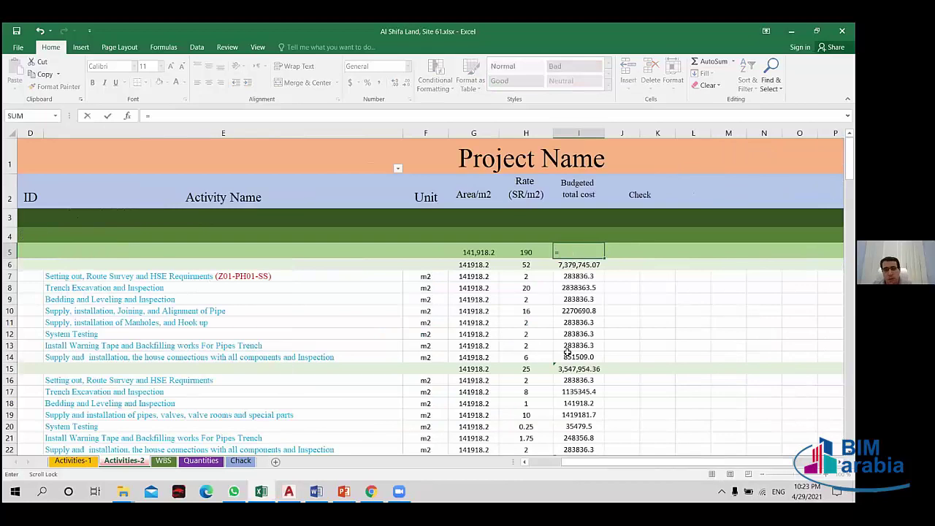
pyautogui.click(573, 265)
pyautogui.write('+')
pyautogui.click(579, 370)
pyautogui.write('+')
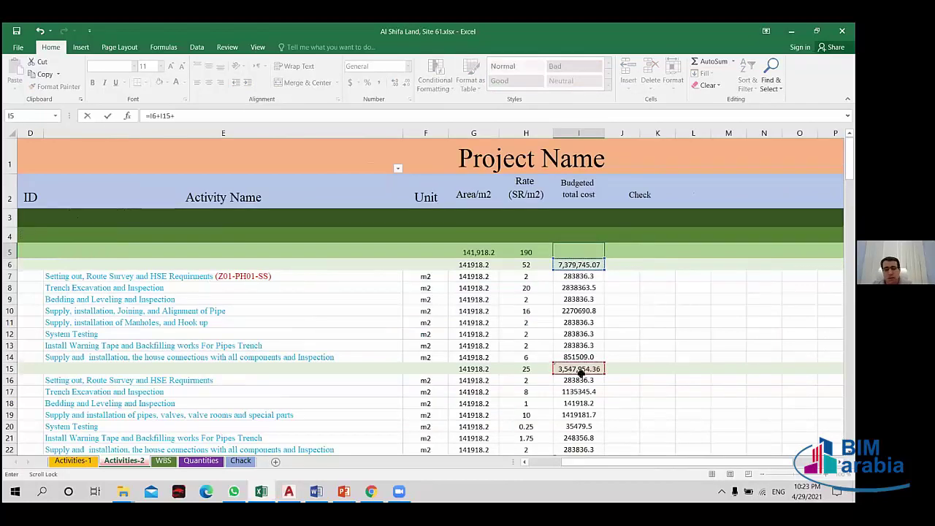
# - Add subtotals I23, I30, I40, I49 and I53 to the I5 formula and confirm it
pyautogui.scroll(-1, 584, 292)
pyautogui.scroll(-1, 587, 299)
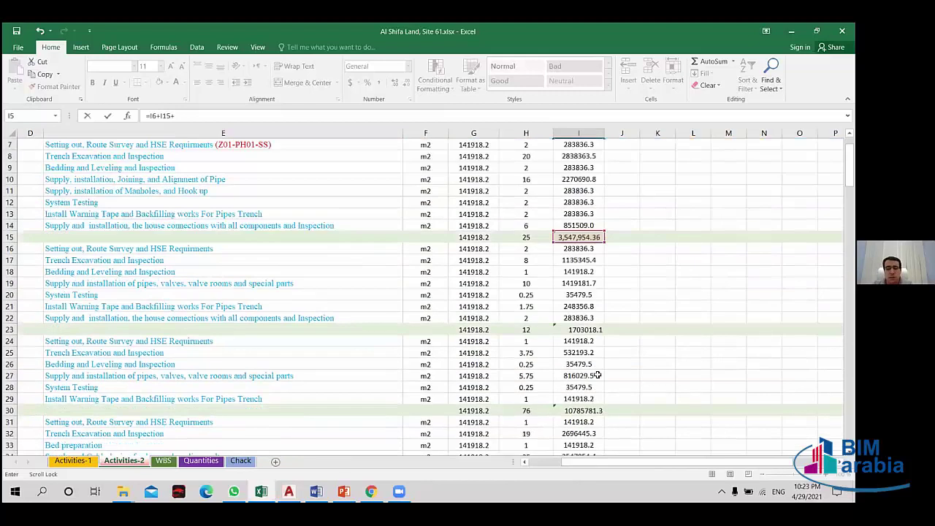
pyautogui.click(578, 329)
pyautogui.write('+')
pyautogui.scroll(-3, 599, 375)
pyautogui.click(599, 375)
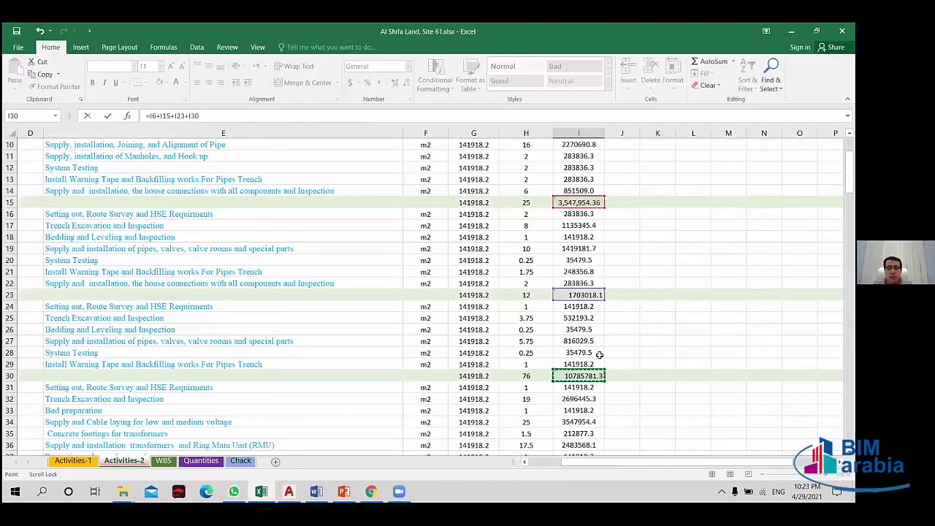
pyautogui.write('+')
pyautogui.scroll(-4, 593, 352)
pyautogui.click(592, 352)
pyautogui.write('+')
pyautogui.scroll(-3, 592, 352)
pyautogui.click(590, 352)
pyautogui.click(593, 395)
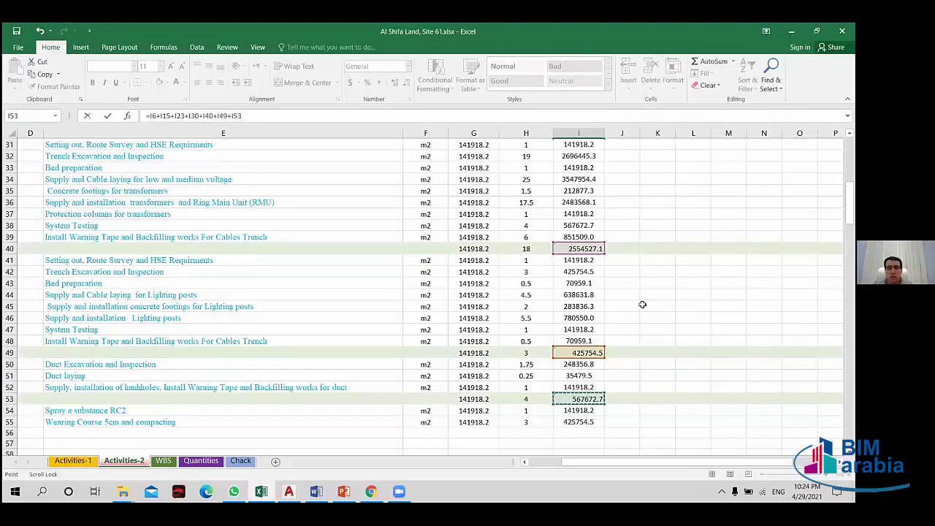
pyautogui.press('Return')
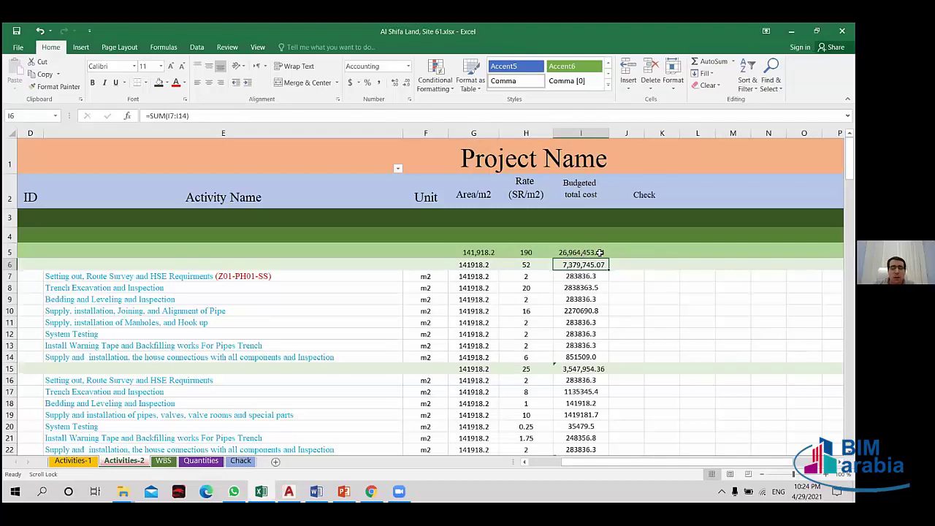
# - Check the Zone 01 rate against the 190 rate on the PowerPoint BOQ slide
pyautogui.moveTo(600, 279)
pyautogui.mouseDown()
pyautogui.moveTo(600, 327)
pyautogui.moveTo(592, 277)
pyautogui.mouseUp()
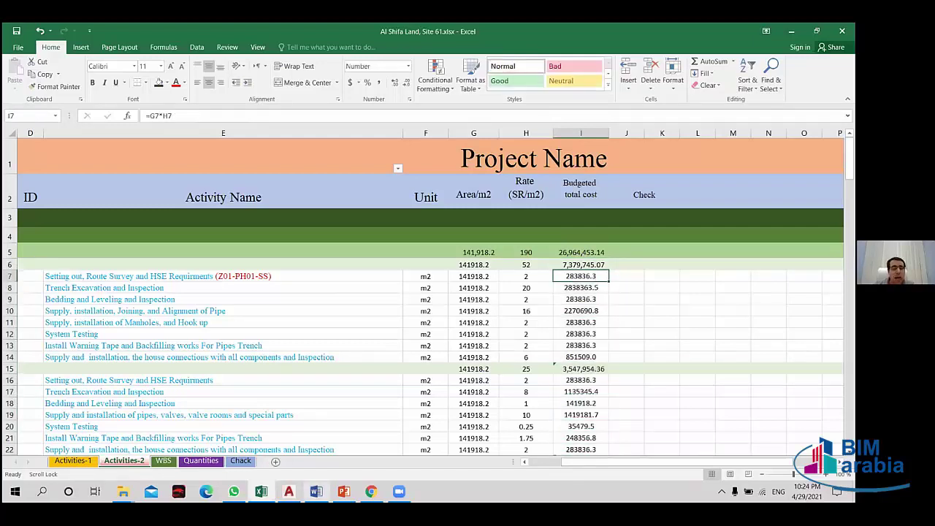
pyautogui.click(371, 490)
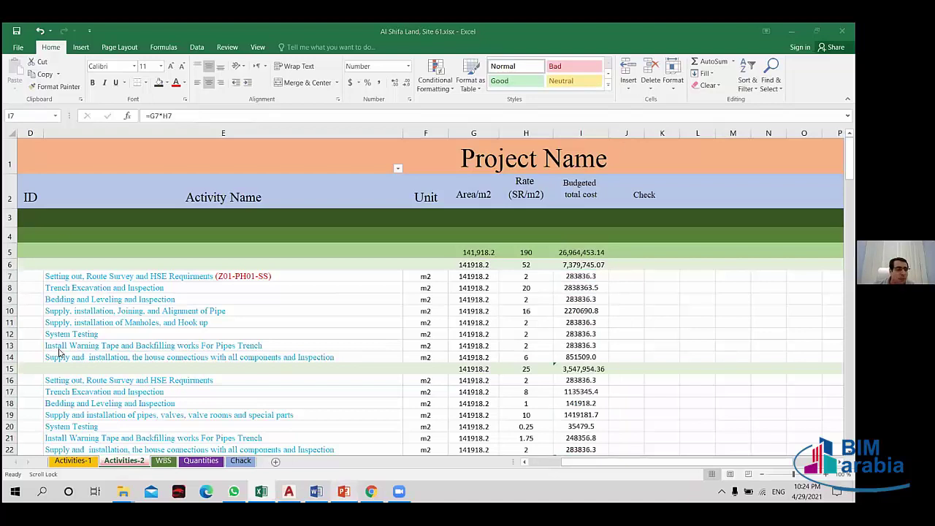
pyautogui.hotkey('alt', 'Tab')
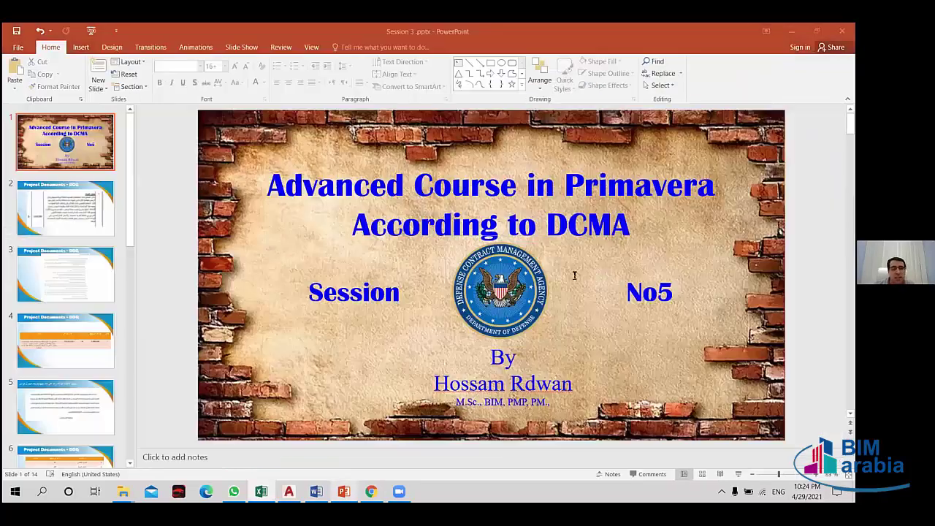
pyautogui.press('pagedown')
pyautogui.press('pagedown')
pyautogui.press('pagedown')
pyautogui.doubleClick(585, 278)
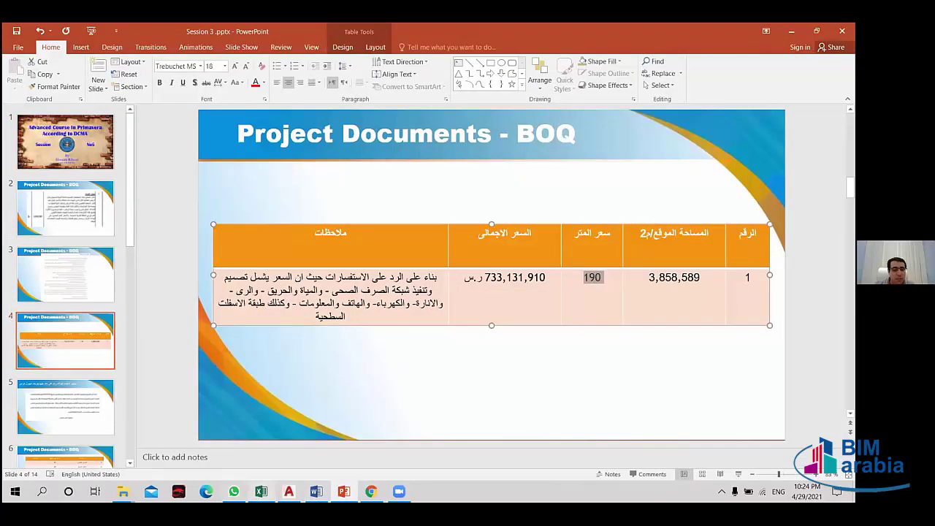
pyautogui.hotkey('alt', 'Tab')
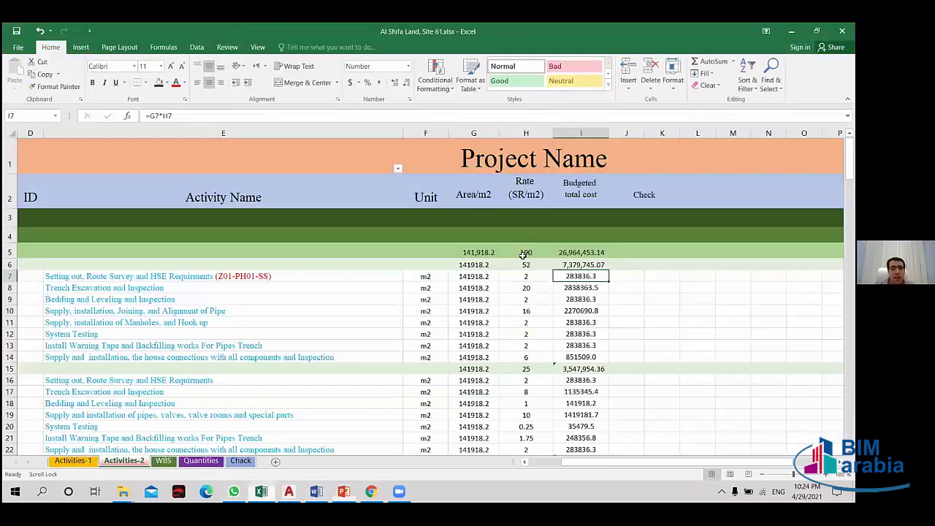
pyautogui.click(523, 253)
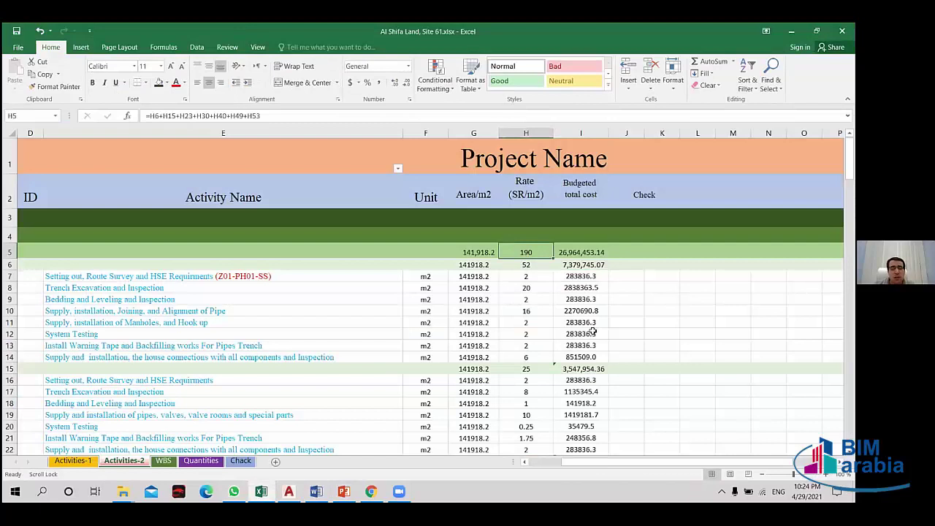
pyautogui.moveTo(594, 276); pyautogui.dragTo(590, 353)
pyautogui.hotkey('ctrl', 'c')
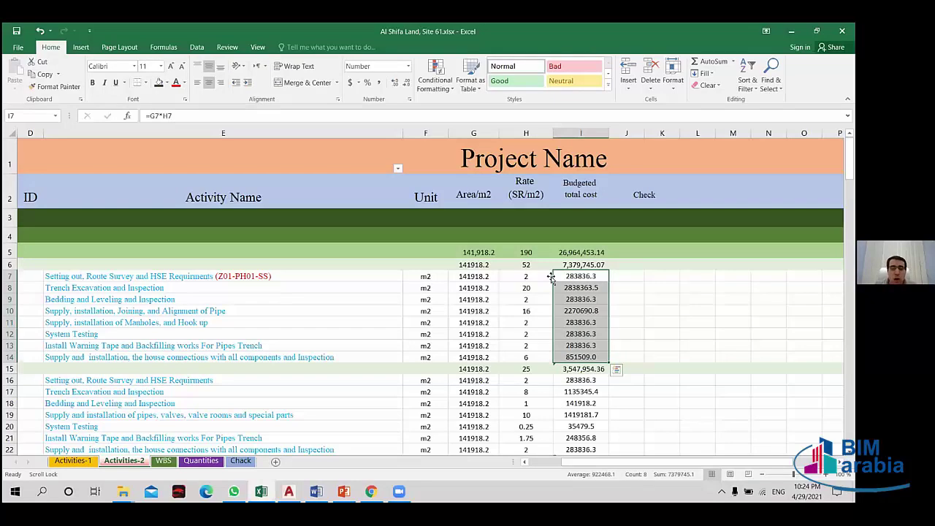
pyautogui.click(533, 276)
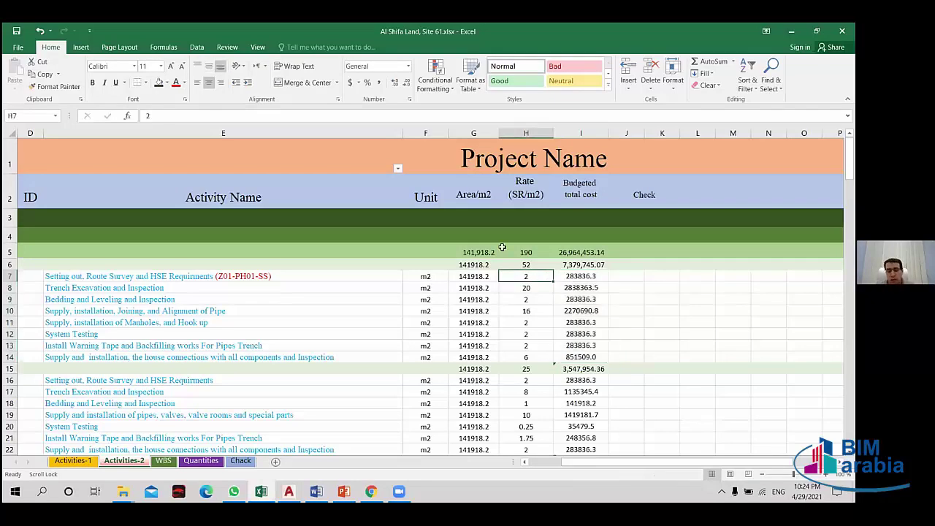
pyautogui.click(476, 252)
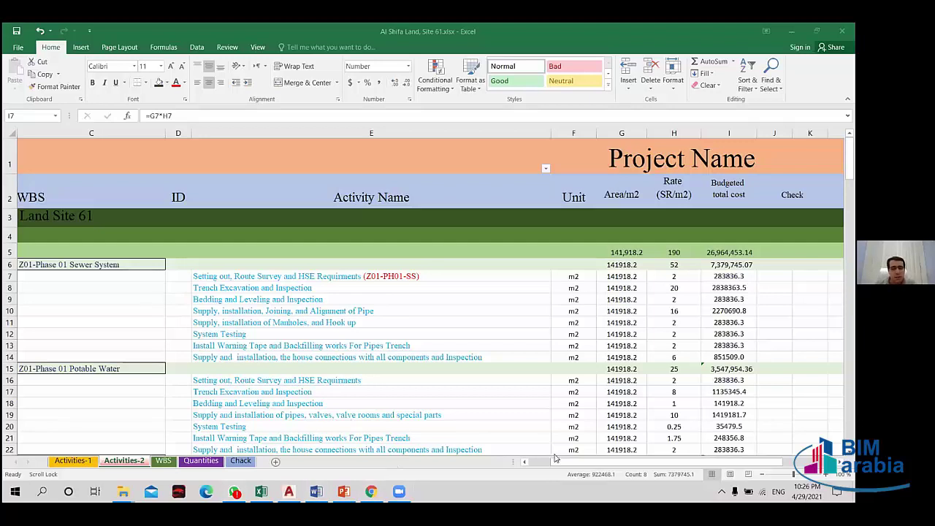
# - Scroll left to the WBS columns and inspect E11 and the Al Shifa Land Site 61 title
pyautogui.moveTo(555, 458); pyautogui.dragTo(526, 458)
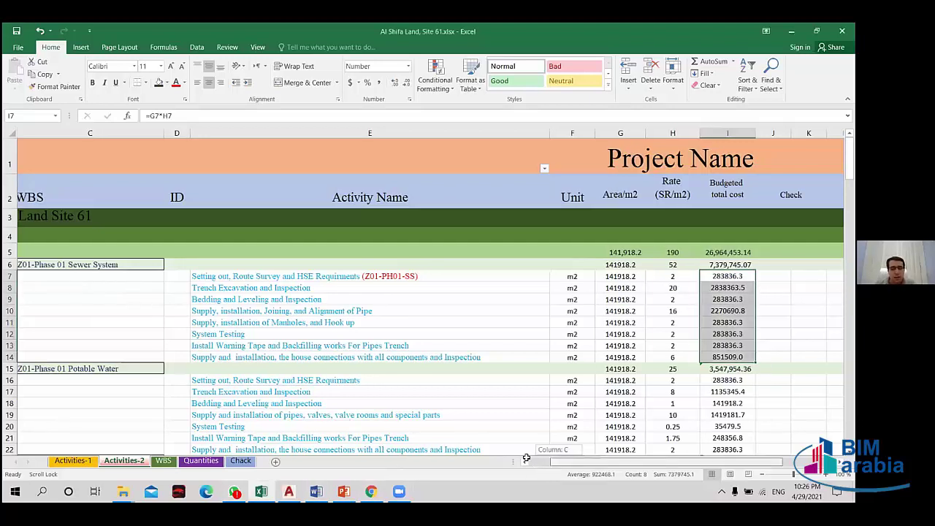
pyautogui.hscroll(-2, 360, 319)
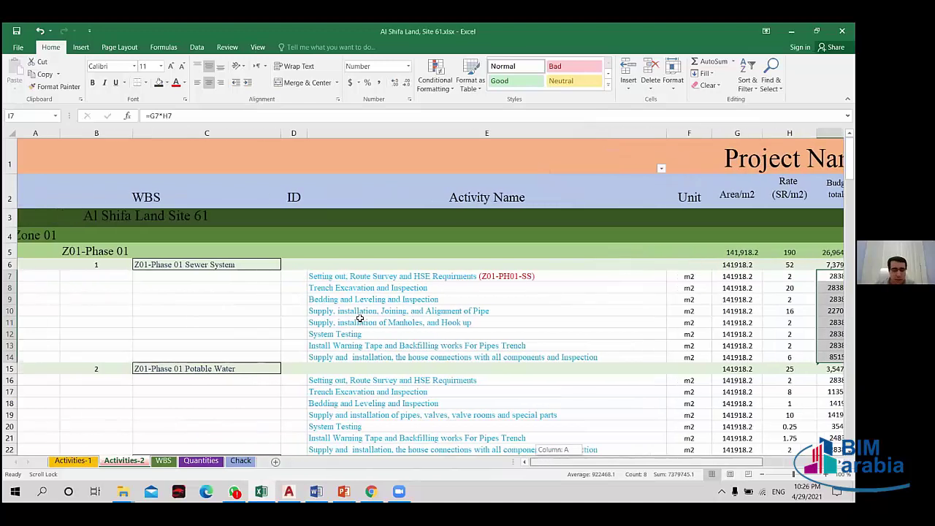
pyautogui.click(359, 319)
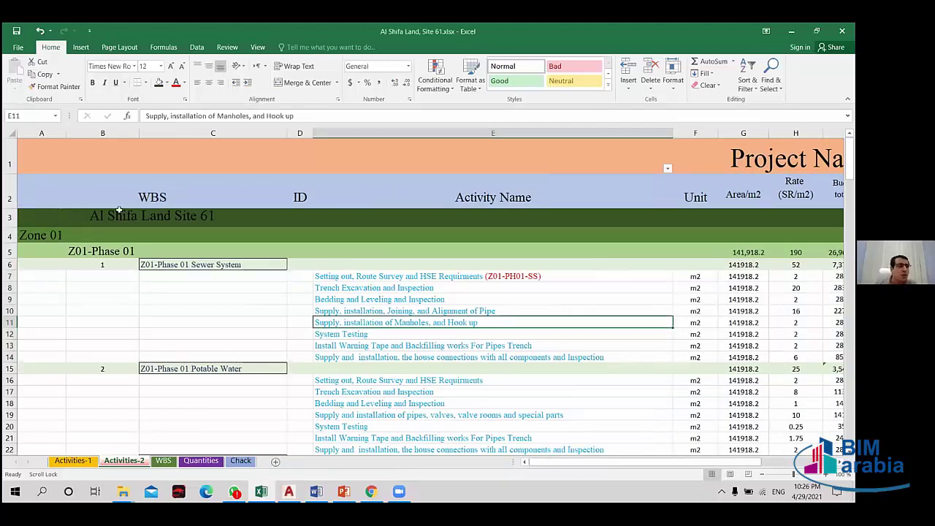
pyautogui.moveTo(43, 219)
pyautogui.mouseDown()
pyautogui.moveTo(584, 237)
pyautogui.moveTo(567, 281)
pyautogui.moveTo(706, 388)
pyautogui.mouseUp()
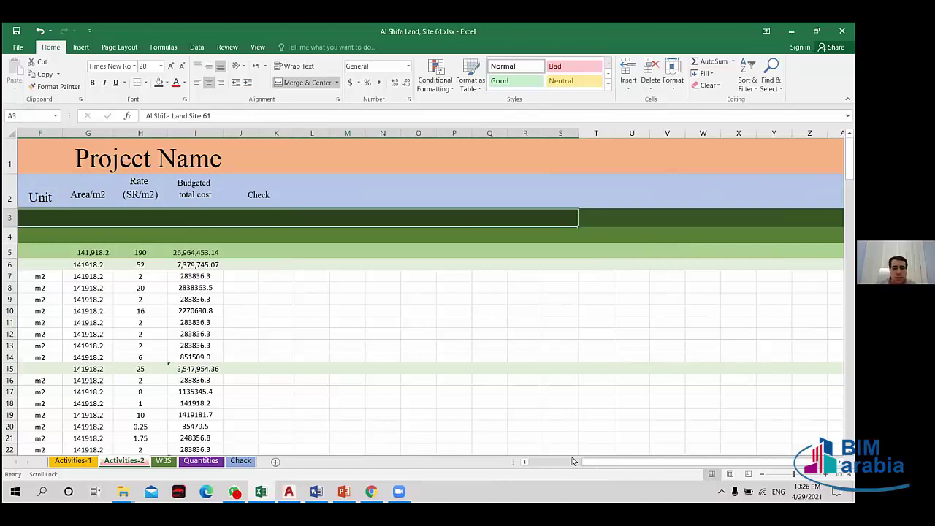
pyautogui.moveTo(574, 461); pyautogui.dragTo(540, 461)
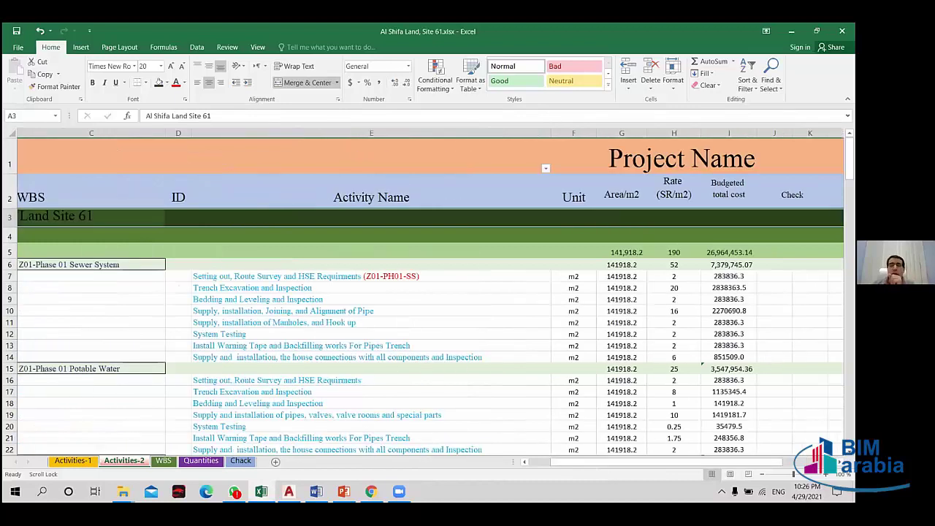
# - Delete the Sewer System subtotal in I6 and check the I5 grand total
pyautogui.click(741, 266)
pyautogui.press('Delete')
pyautogui.click(737, 252)
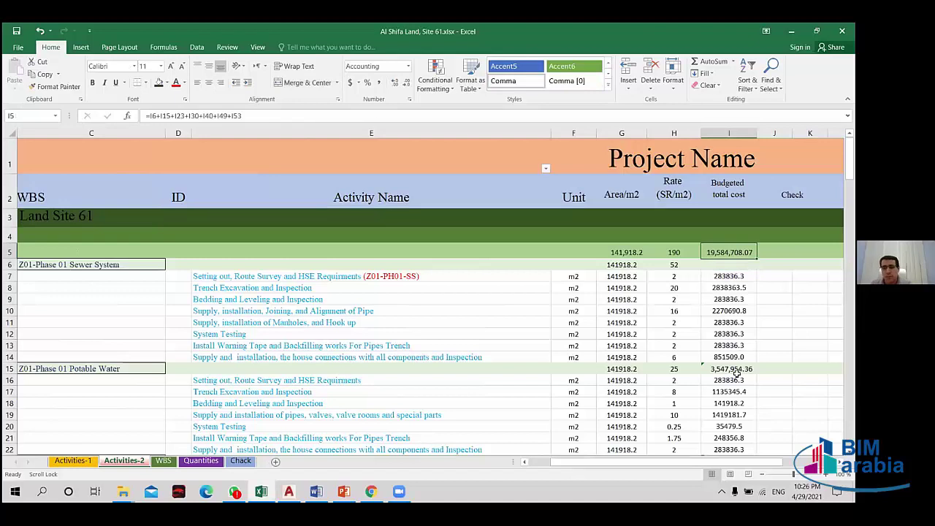
# - Clear the Potable Water, Cables and Lighting Posts, and Telecommunication subtotals in I15, I40 and I49
pyautogui.click(736, 369)
pyautogui.press('Delete')
pyautogui.scroll(-3, 739, 270)
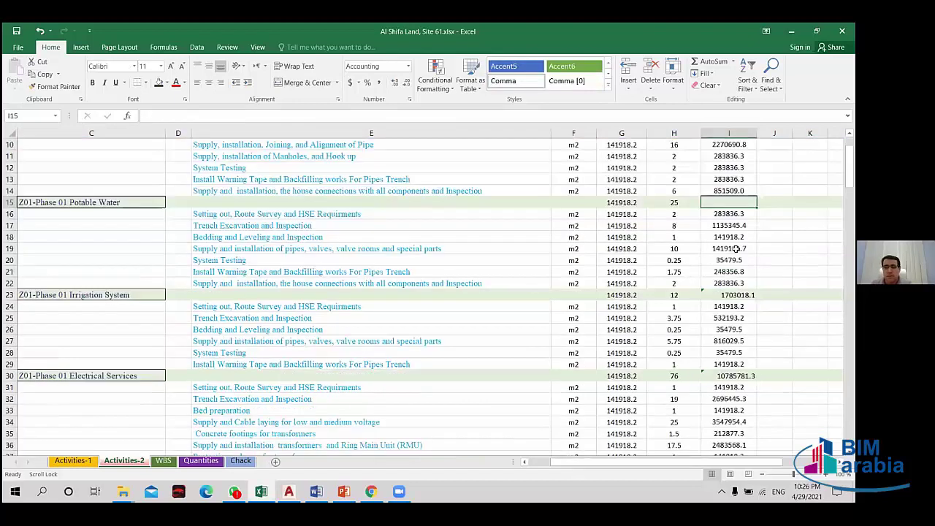
pyautogui.scroll(-1, 743, 260)
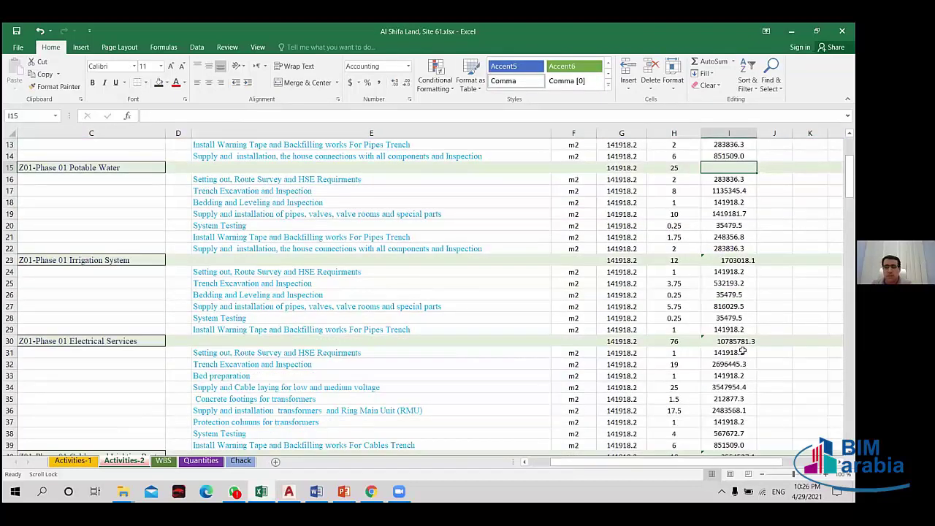
pyautogui.scroll(-3, 742, 353)
pyautogui.click(741, 352)
pyautogui.press('Delete')
pyautogui.scroll(-3, 741, 353)
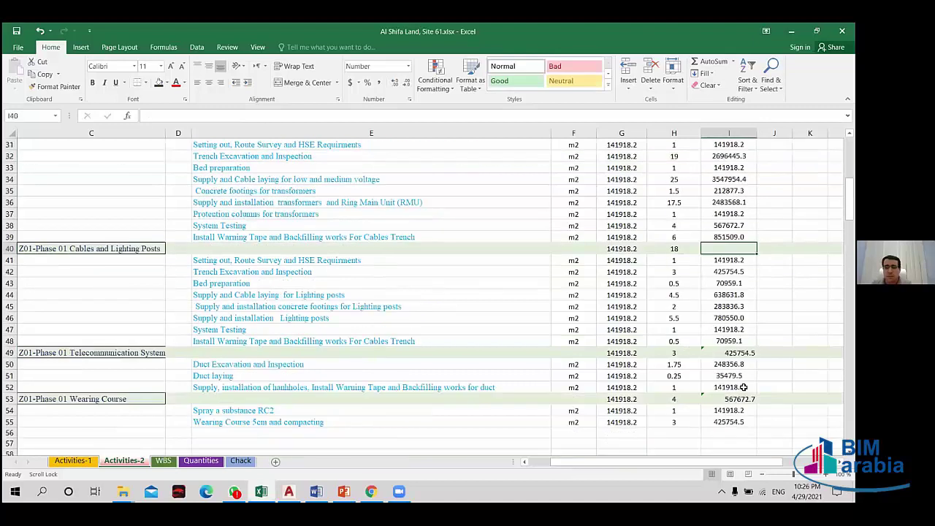
pyautogui.click(743, 353)
pyautogui.press('Delete')
pyautogui.scroll(1, 743, 328)
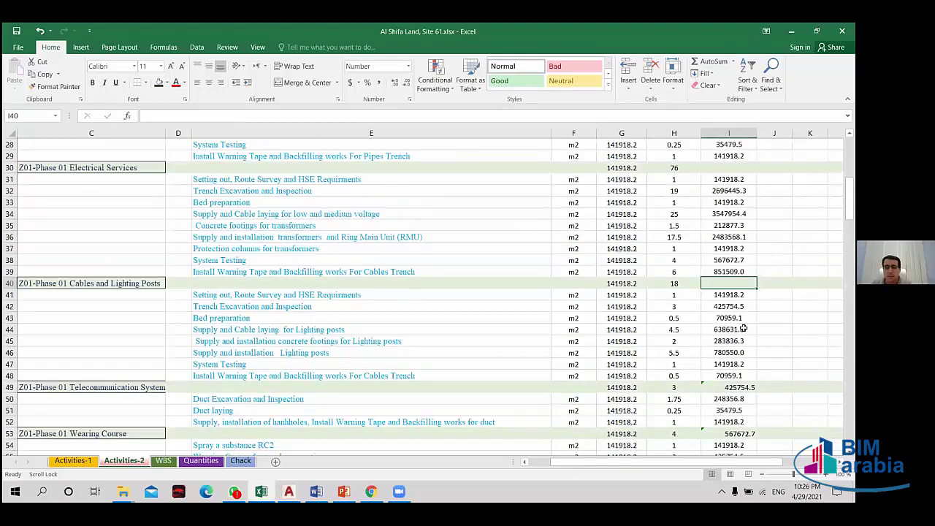
pyautogui.scroll(-3, 743, 329)
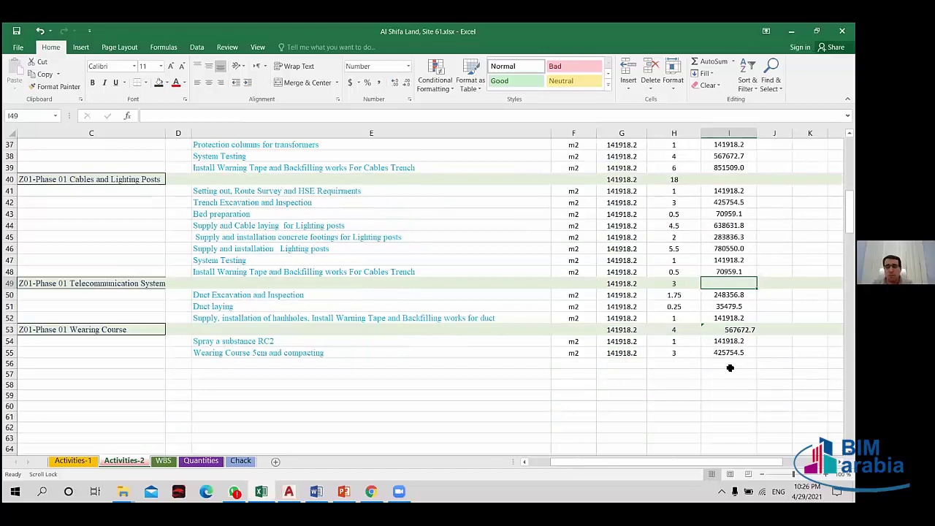
pyautogui.scroll(12, 592, 466)
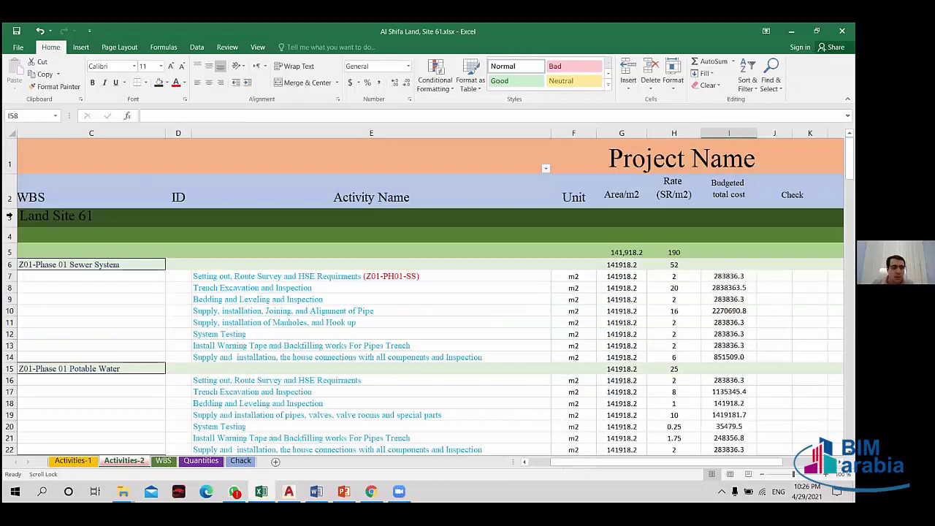
pyautogui.hscroll(-1, 197, 217)
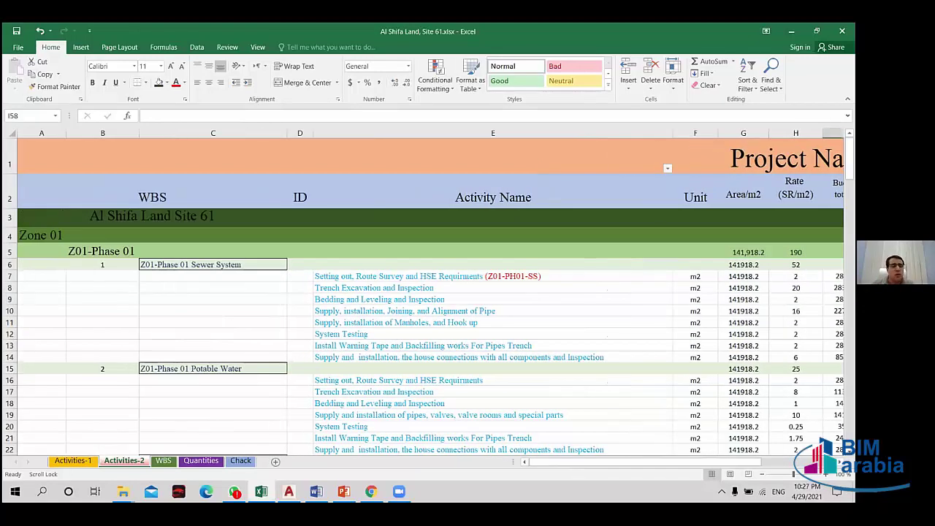
pyautogui.moveTo(42, 197); pyautogui.dragTo(511, 216)
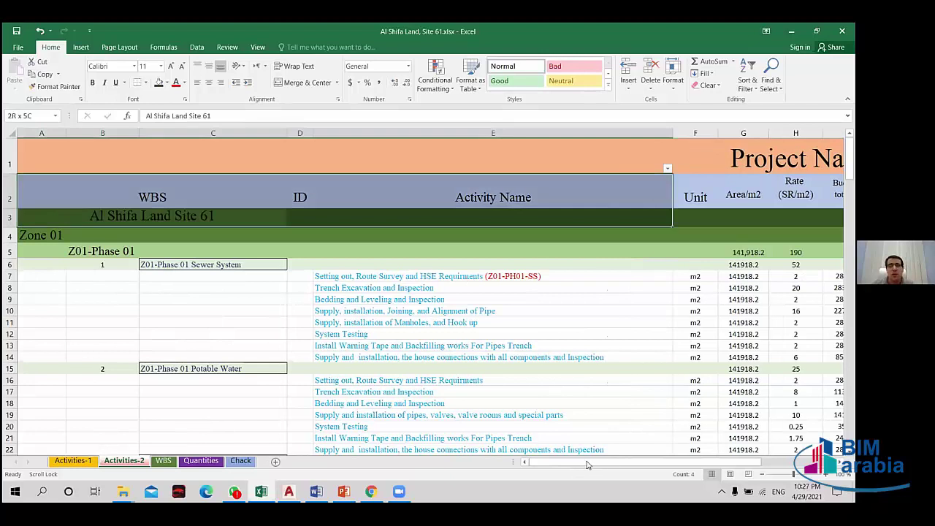
pyautogui.hscroll(7, 586, 465)
pyautogui.moveTo(581, 465); pyautogui.dragTo(574, 455)
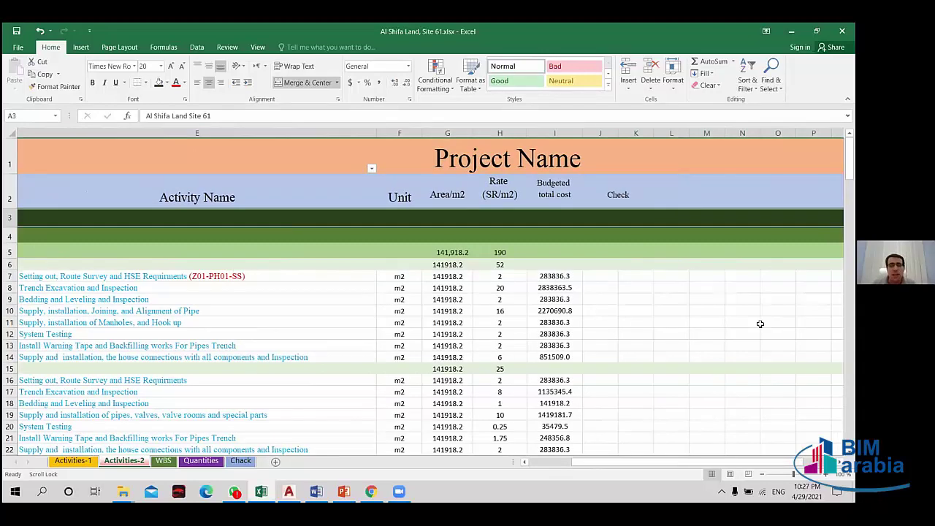
pyautogui.press('Up')
pyautogui.press('Right')
pyautogui.press('Right')
pyautogui.press('Right')
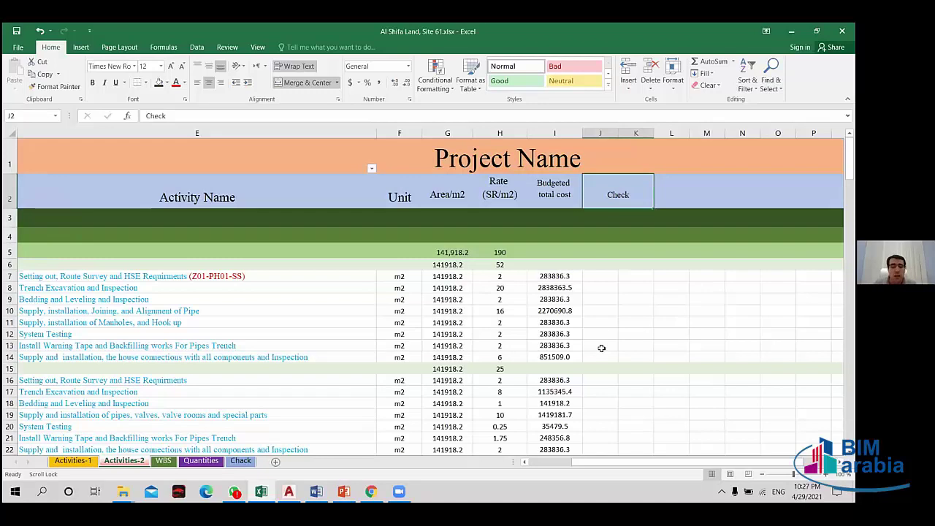
pyautogui.click(554, 264)
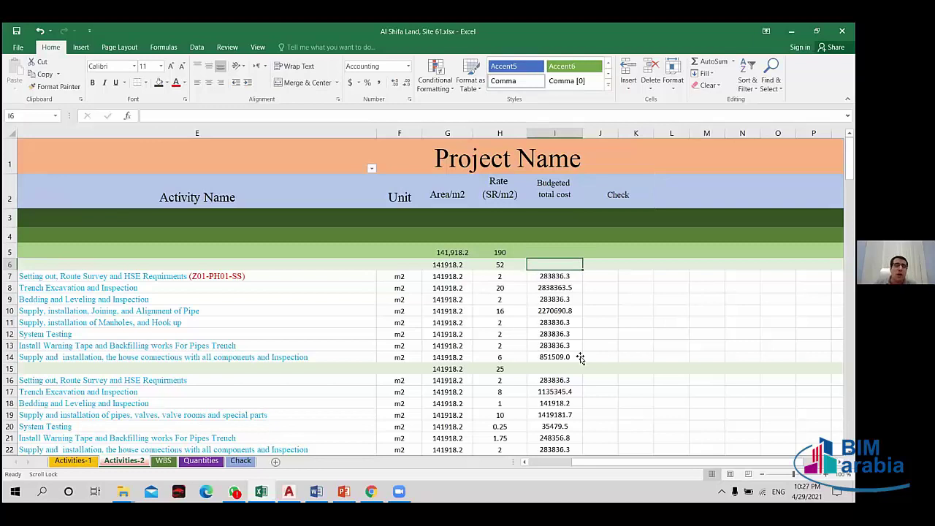
# - Rebuild the Sewer System subtotal in I6 with AutoSum, giving 7,379,745.07
pyautogui.hotkey('ctrl', 'v')
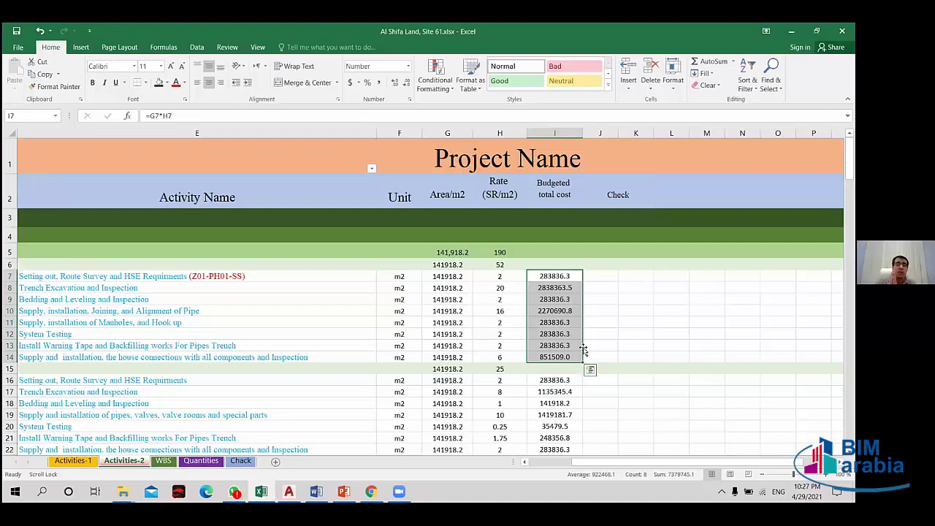
pyautogui.click(554, 264)
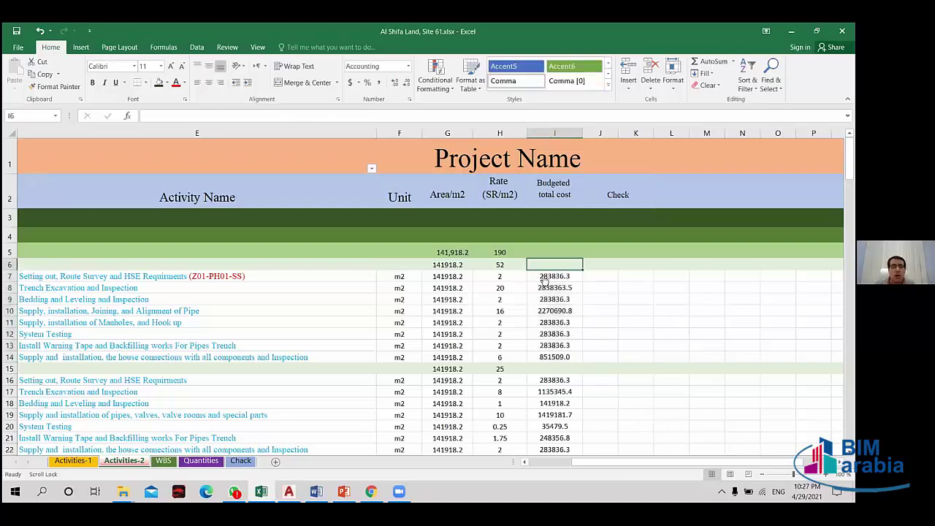
pyautogui.hotkey('alt', '=')
pyautogui.write('PRODUCT')
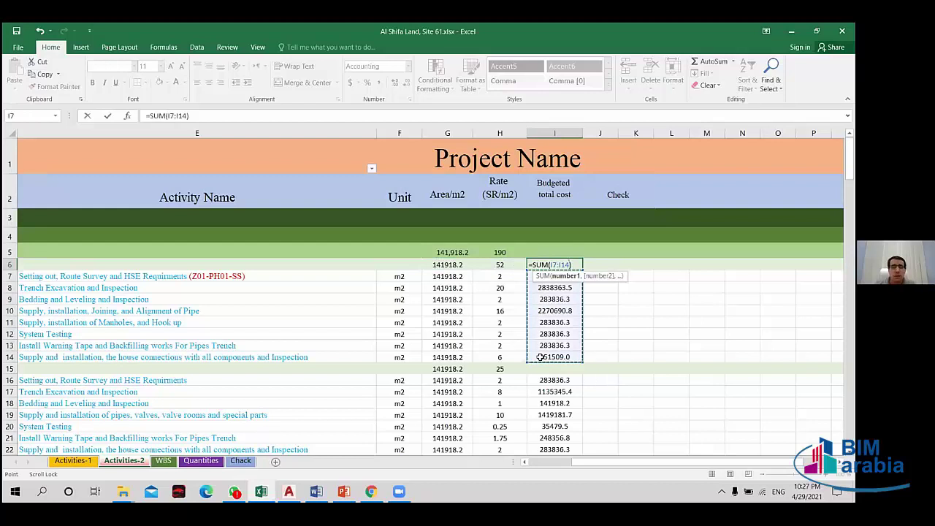
pyautogui.press('Return')
pyautogui.scroll(-2, 557, 368)
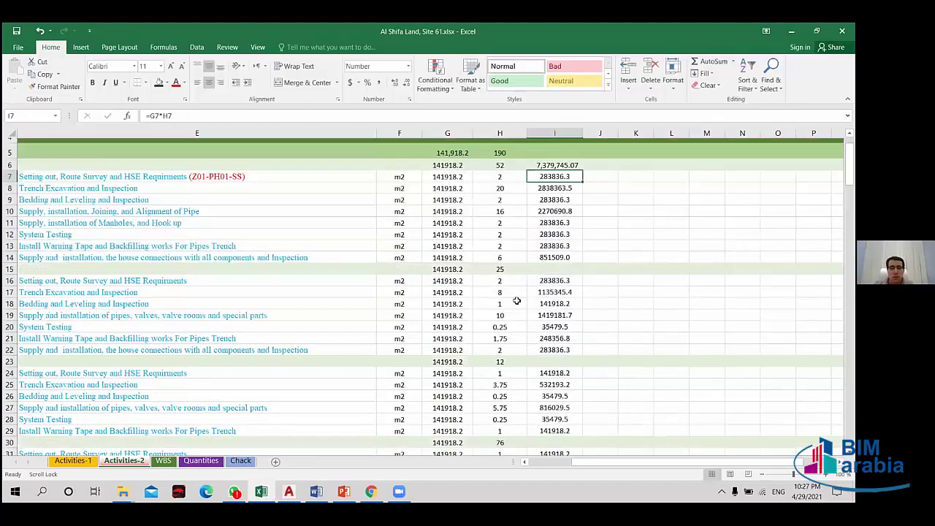
# - AutoSum the Potable Water activities I16:I22 into I15, giving 3,547,954.36
pyautogui.click(528, 265)
pyautogui.scroll(-1, 528, 265)
pyautogui.hotkey('alt', '=')
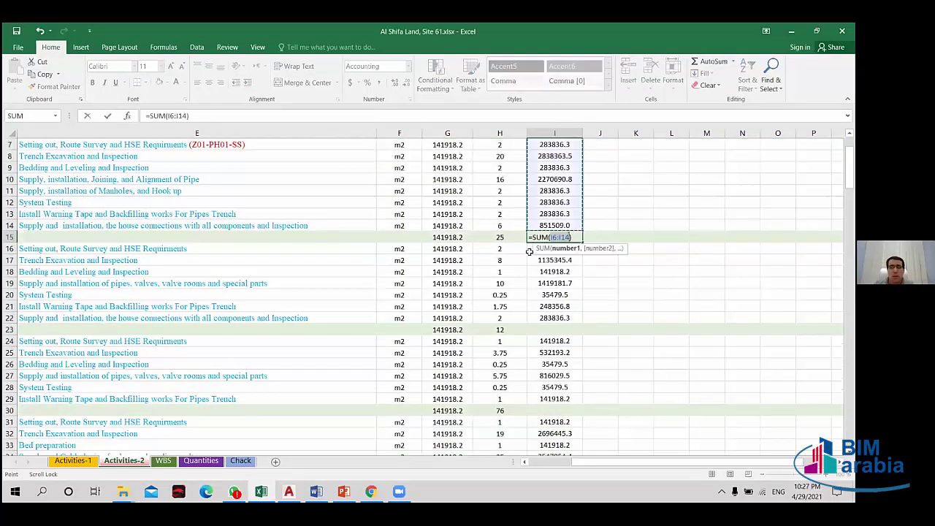
pyautogui.moveTo(530, 249); pyautogui.dragTo(530, 318)
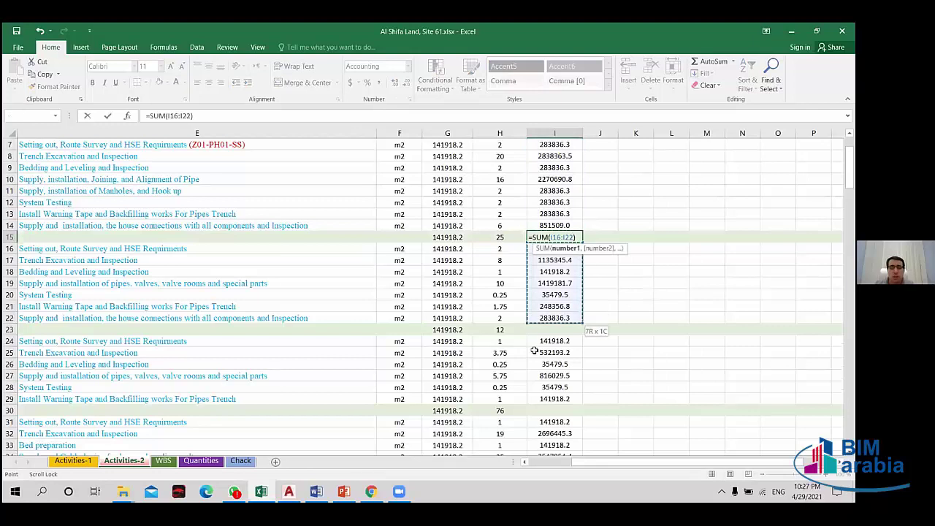
pyautogui.press('Return')
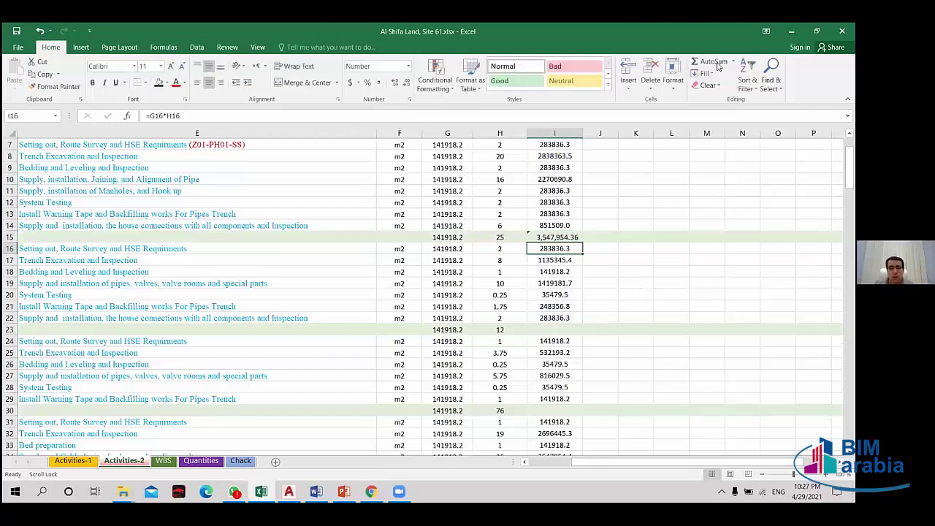
# - AutoSum the Irrigation System activities I24:I29 into I23, giving 1703018.1
pyautogui.click(558, 329)
pyautogui.click(705, 62)
pyautogui.scroll(-2, 528, 273)
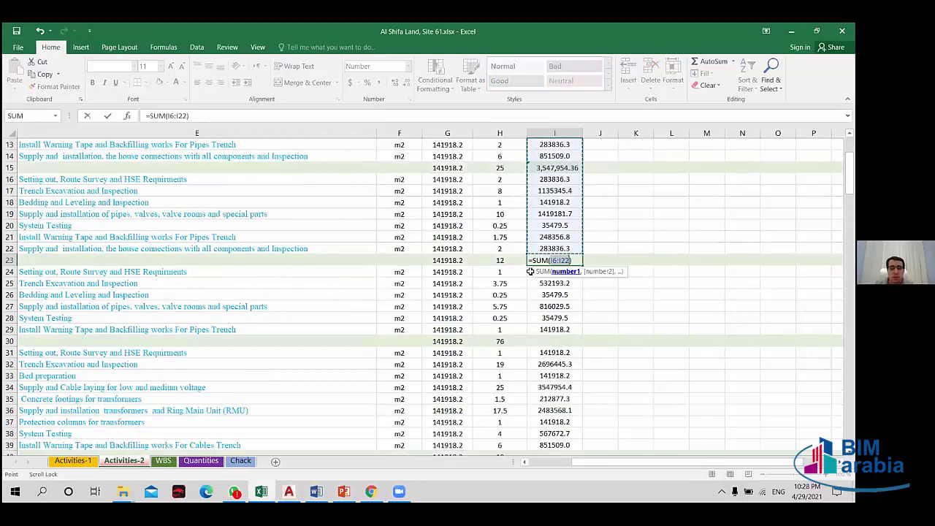
pyautogui.moveTo(530, 272); pyautogui.dragTo(537, 328)
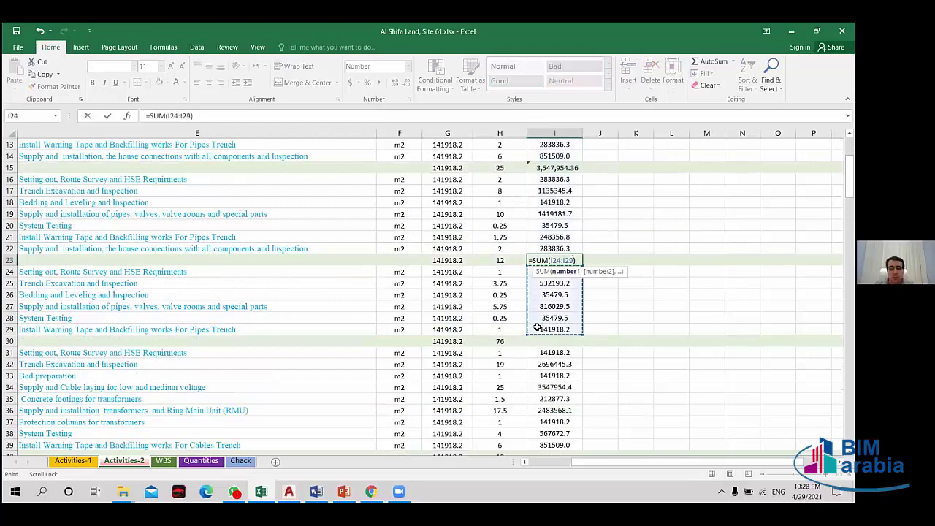
pyautogui.press('Return')
pyautogui.click(568, 343)
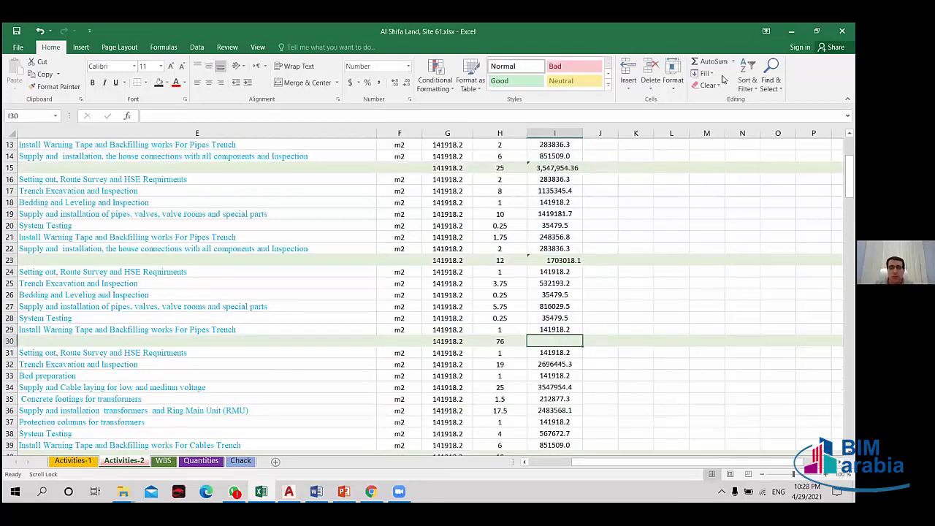
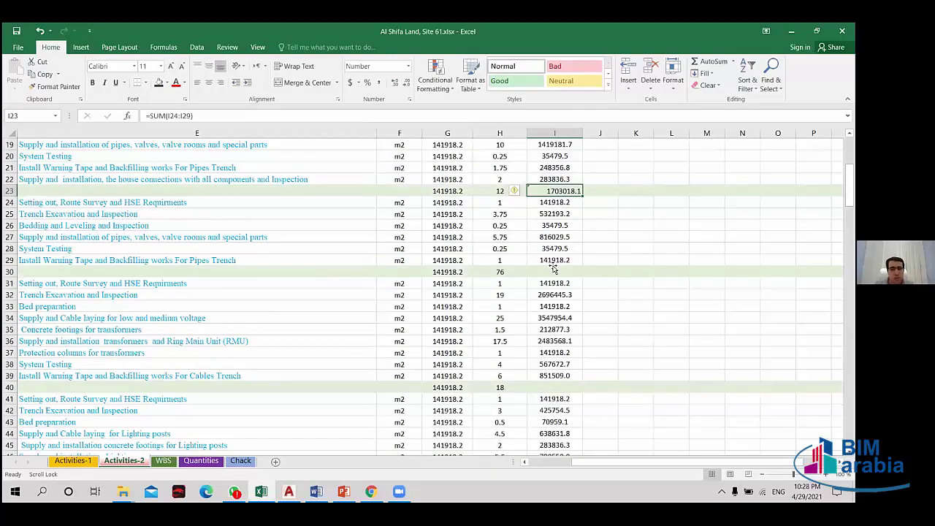
# - Copy the I23 subtotal SUM formula into cells I30, I40 and I53
pyautogui.hotkey('ctrl', 'c')
pyautogui.press('Down')
pyautogui.press('Down')
pyautogui.press('Down')
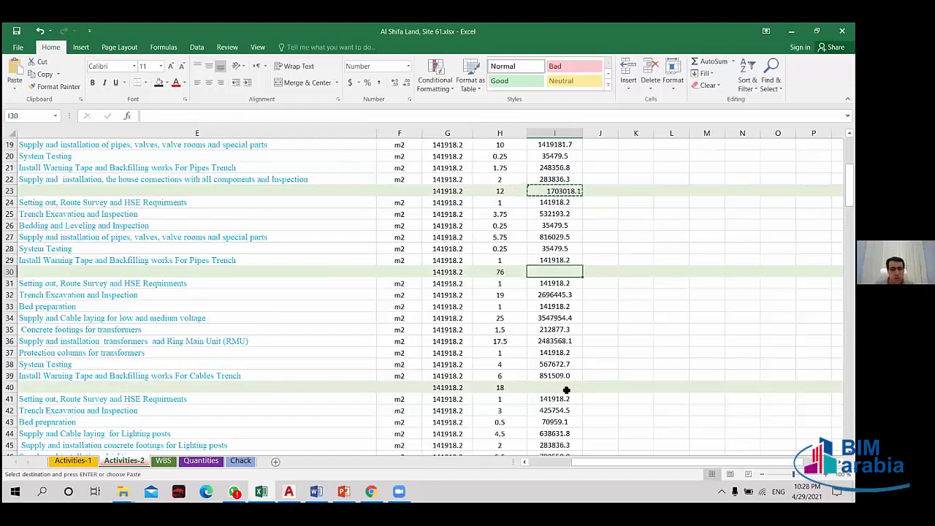
pyautogui.hotkey('ctrl', 'v')
pyautogui.click(565, 389)
pyautogui.hotkey('ctrl', 'v')
pyautogui.scroll(-2, 565, 336)
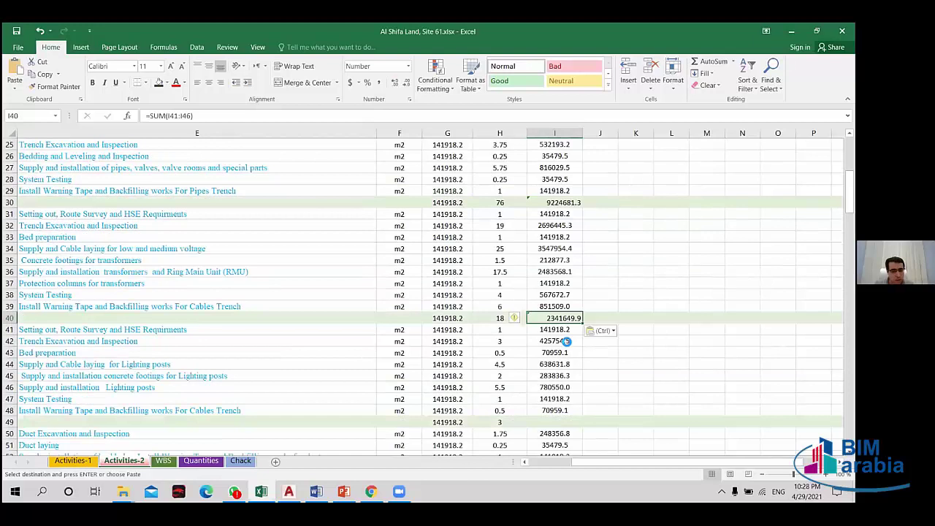
pyautogui.click(558, 316)
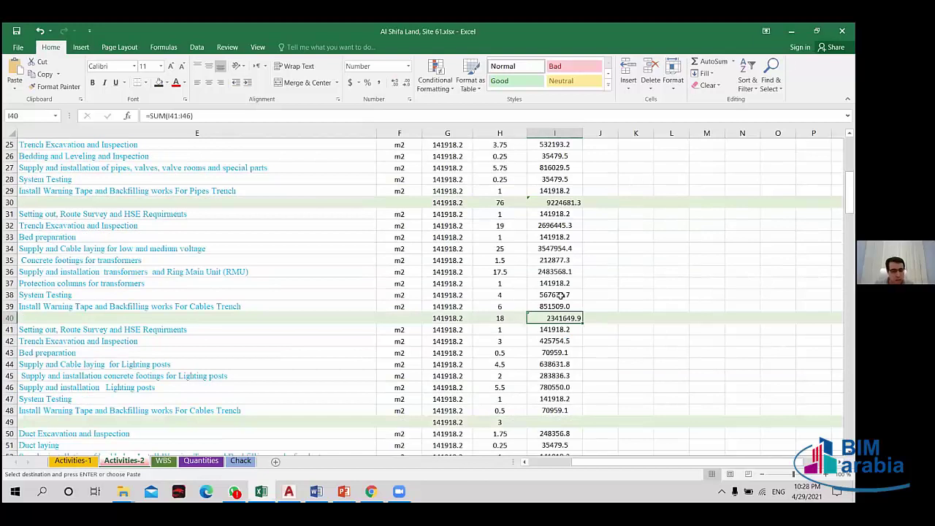
pyautogui.scroll(-3, 559, 294)
pyautogui.scroll(-2, 560, 295)
pyautogui.click(560, 295)
pyautogui.hotkey('ctrl', 'v')
# - Limit the I53 subtotal's sum range to rows 54 and 55
pyautogui.press('F2')
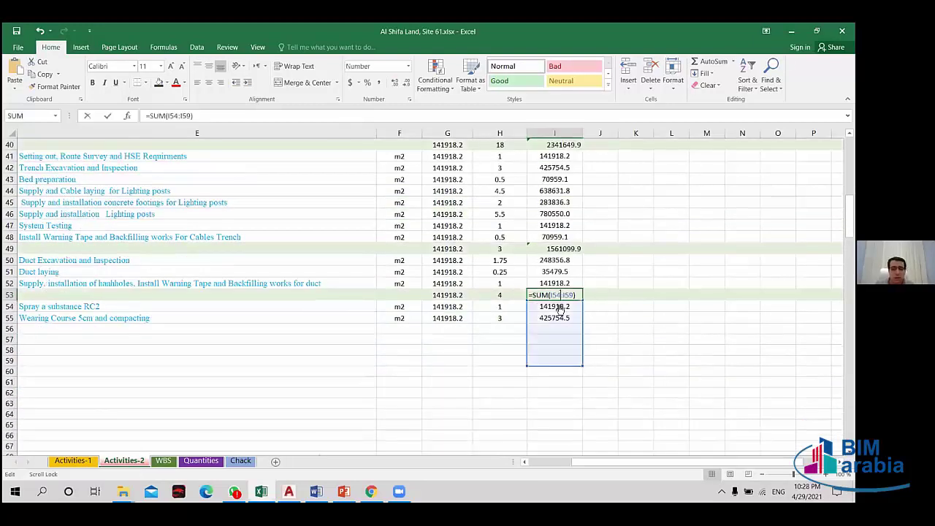
pyautogui.moveTo(580, 368); pyautogui.dragTo(581, 323)
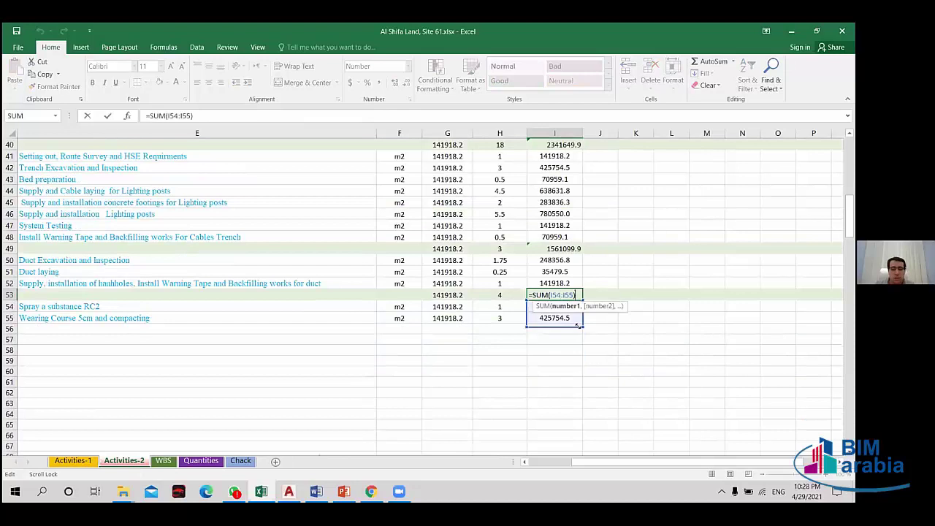
pyautogui.press('Return')
# - Paste the subtotal formula into I49 and correct its range to the Telecommunication rows
pyautogui.click(554, 249)
pyautogui.hotkey('ctrl', 'v')
pyautogui.press('F2')
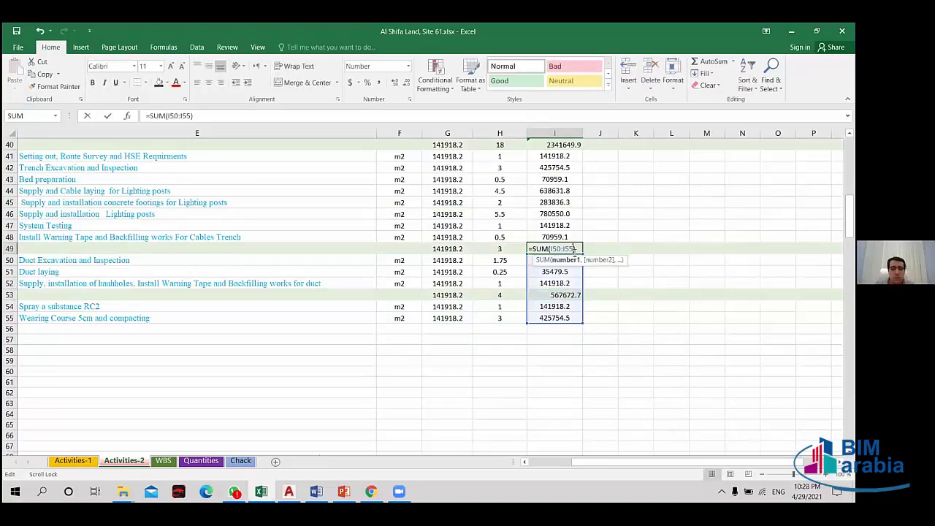
pyautogui.click(583, 327)
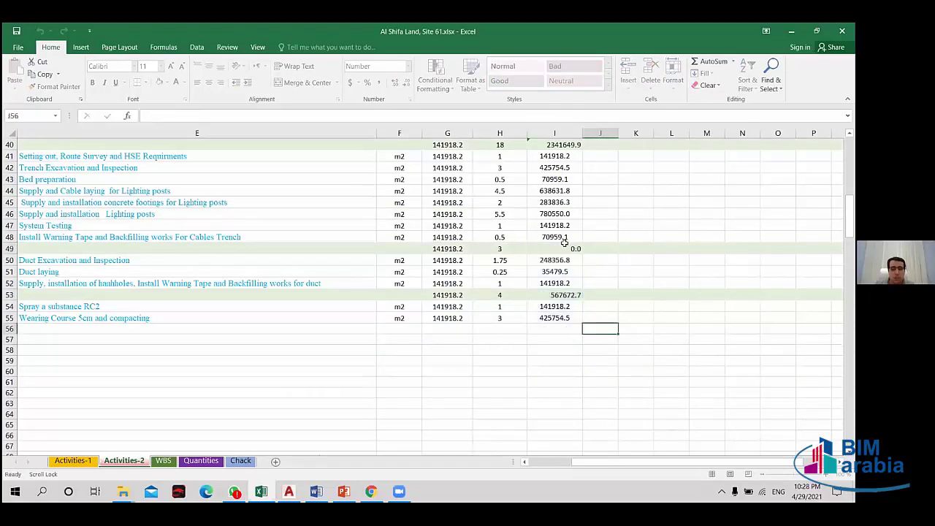
pyautogui.doubleClick(554, 249)
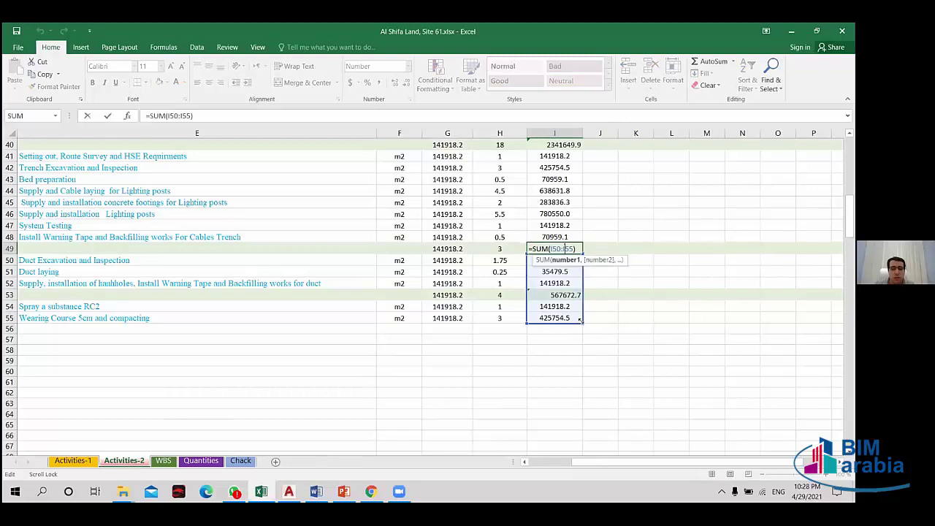
pyautogui.moveTo(579, 319); pyautogui.dragTo(584, 294)
pyautogui.scroll(1, 622, 347)
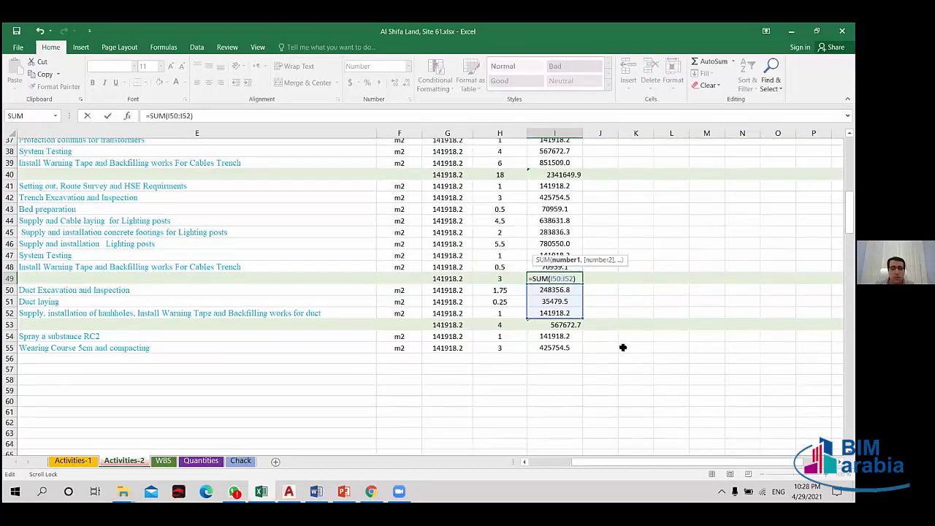
pyautogui.press('Return')
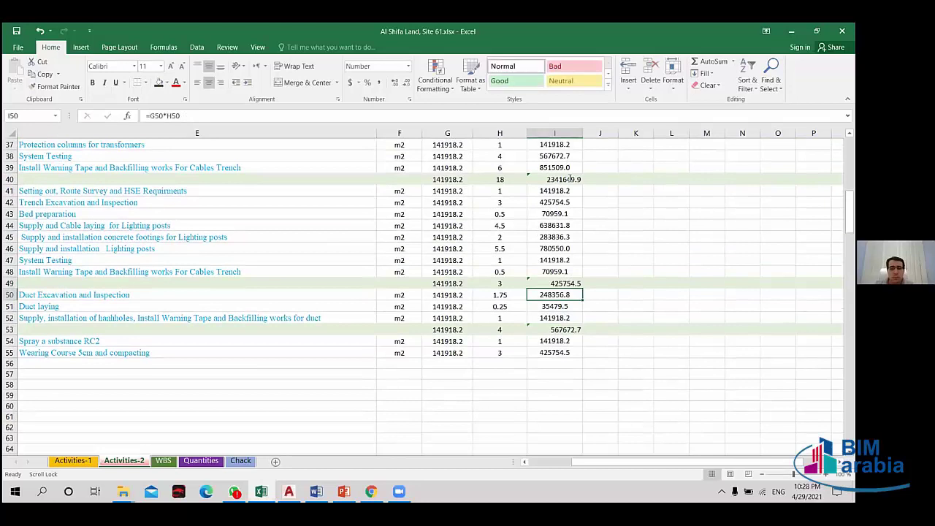
# - Extend the I40 subtotal's sum range to cover rows 41 to 48
pyautogui.doubleClick(569, 179)
pyautogui.moveTo(582, 256); pyautogui.dragTo(580, 278)
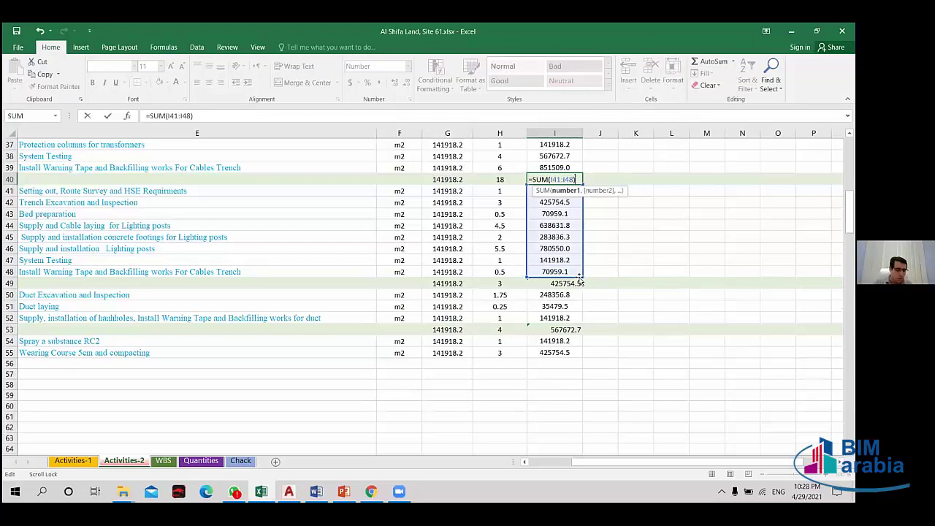
pyautogui.click(661, 237)
pyautogui.scroll(1, 551, 190)
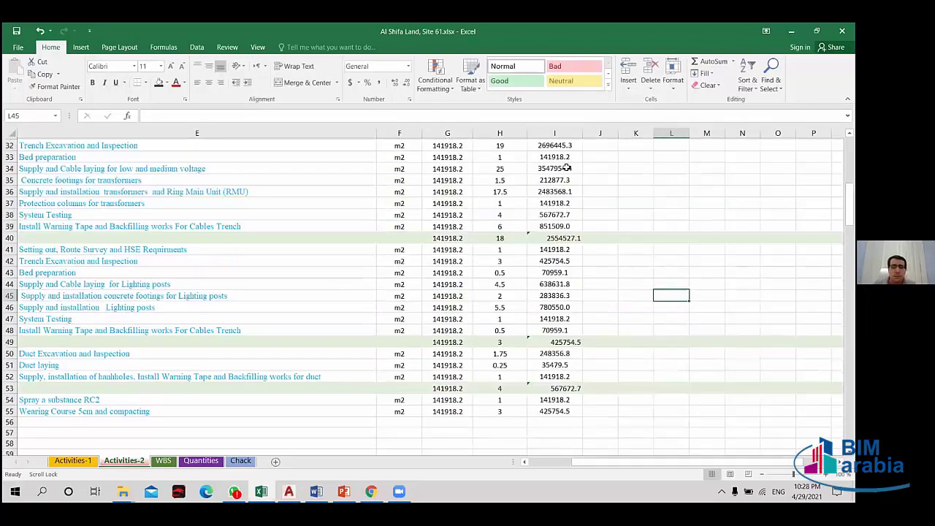
pyautogui.scroll(2, 562, 171)
pyautogui.scroll(1, 578, 242)
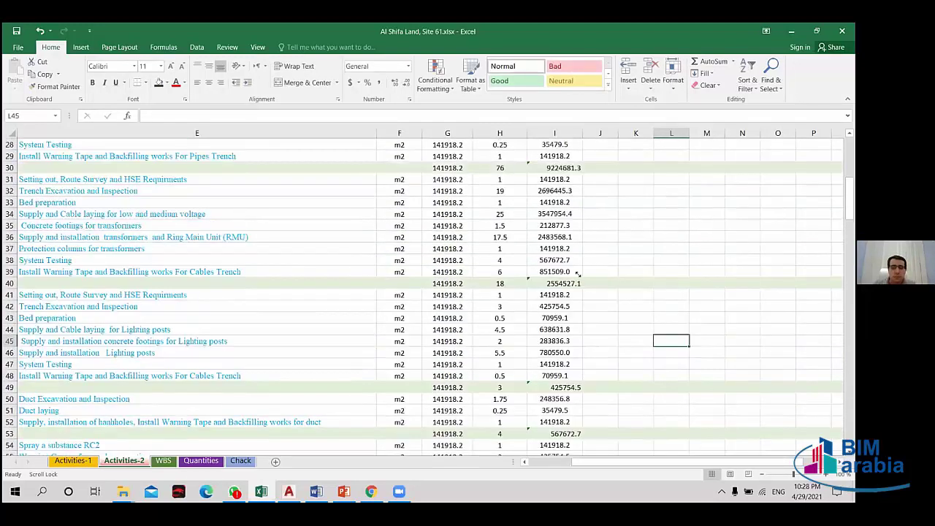
# - Check that the I30 subtotal sums I31:I39, giving 10785781.3
pyautogui.doubleClick(555, 167)
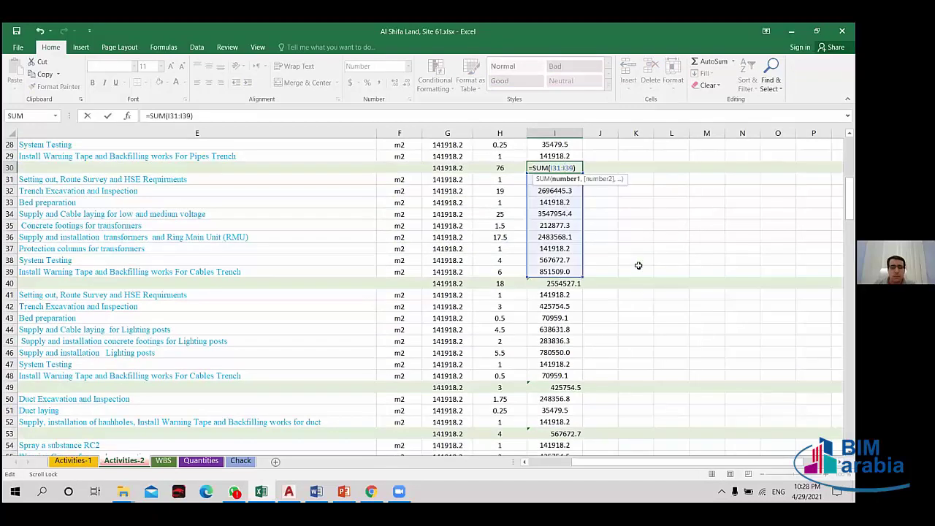
pyautogui.press('Escape')
pyautogui.scroll(6, 626, 273)
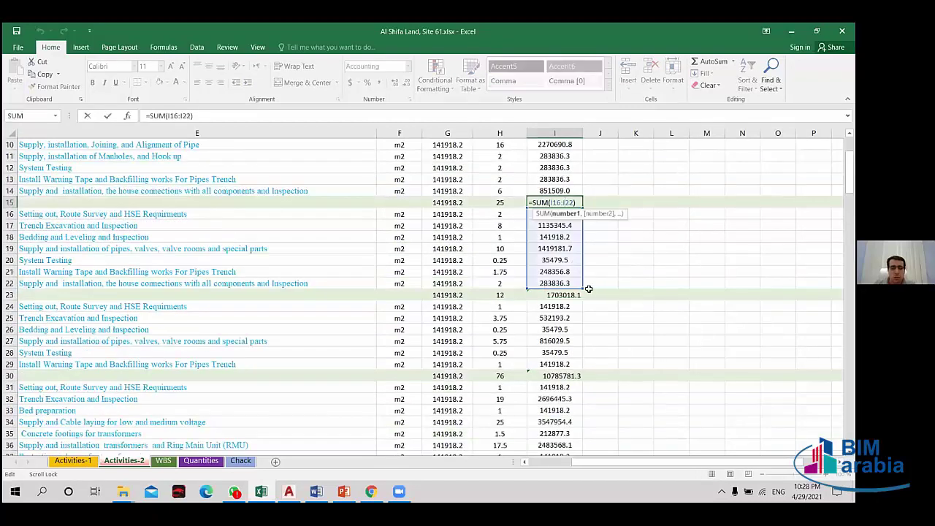
pyautogui.click(635, 271)
pyautogui.scroll(3, 634, 292)
# - Review the range of the I6 total formula without changing it
pyautogui.press('Up')
pyautogui.press('Up')
pyautogui.press('Up')
pyautogui.press('Left')
pyautogui.press('Left')
pyautogui.press('F2')
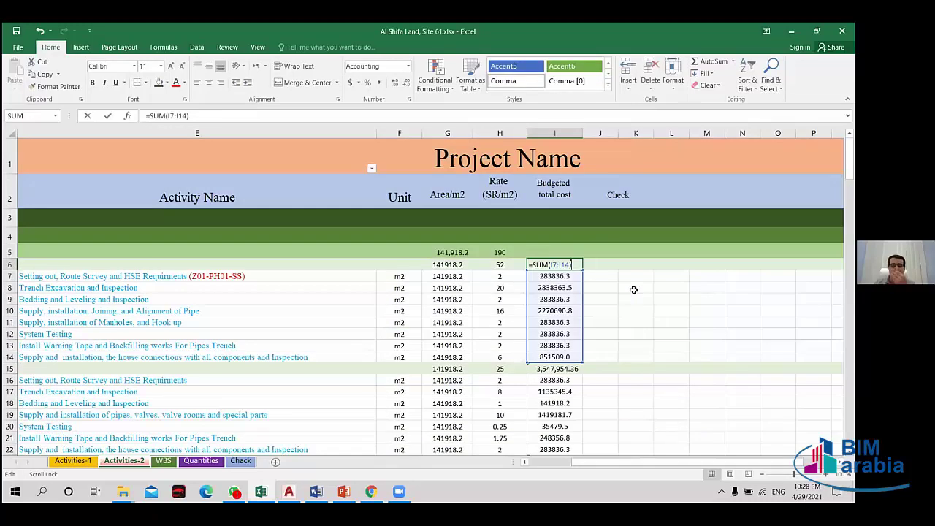
pyautogui.click(631, 326)
pyautogui.scroll(-3, 630, 326)
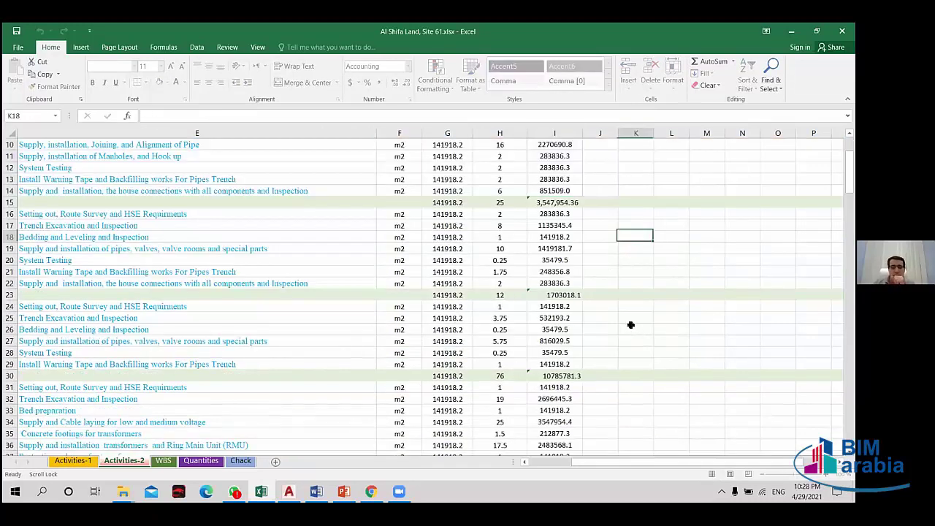
pyautogui.scroll(3, 551, 288)
pyautogui.press('Up')
pyautogui.press('Up')
pyautogui.press('Up')
pyautogui.press('Left')
pyautogui.scroll(-2, 522, 247)
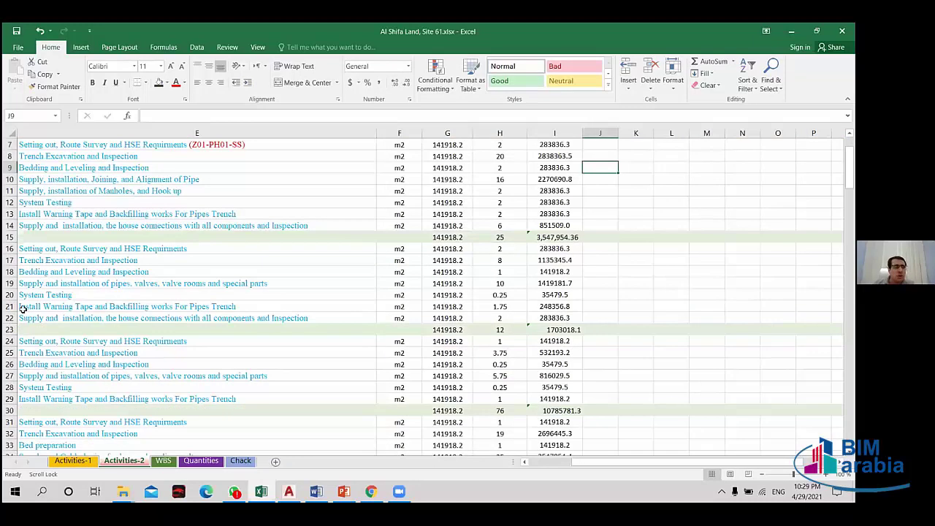
pyautogui.click(552, 247)
pyautogui.scroll(2, 553, 248)
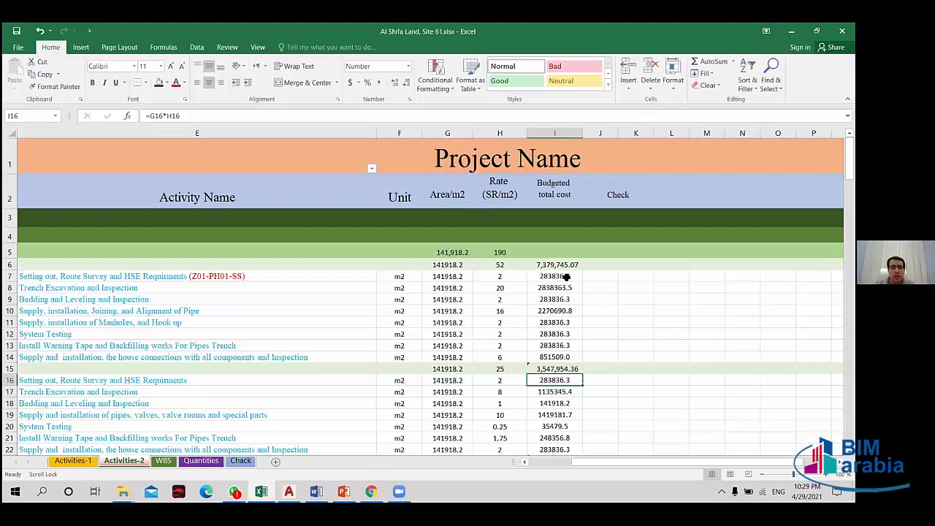
pyautogui.click(566, 276)
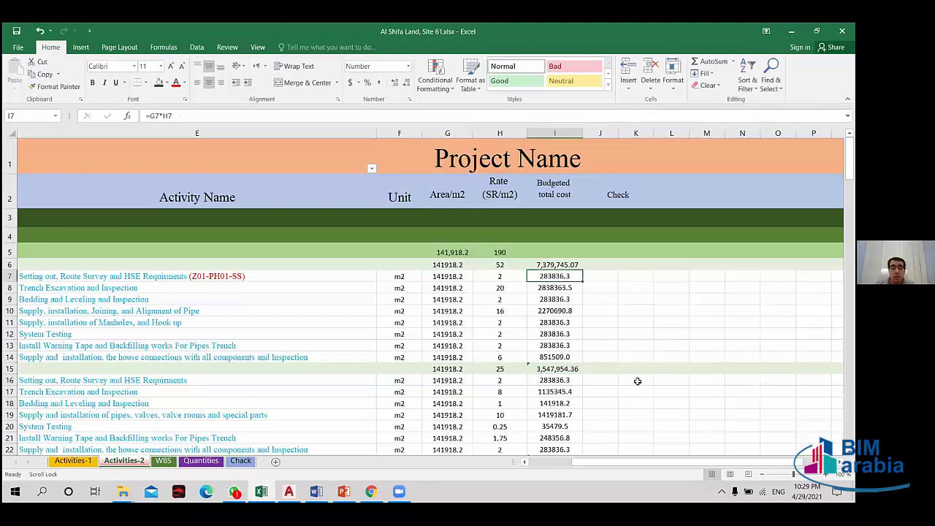
pyautogui.moveTo(607, 463); pyautogui.dragTo(577, 464)
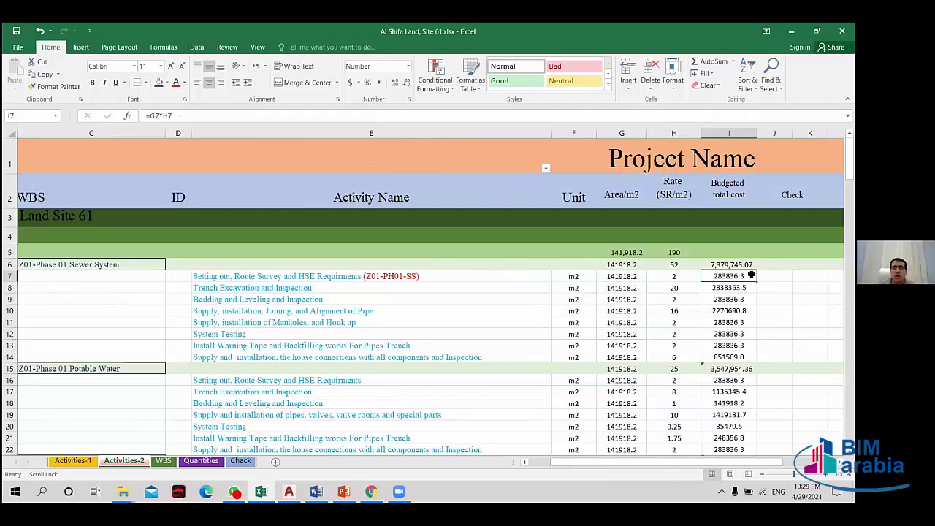
pyautogui.click(742, 264)
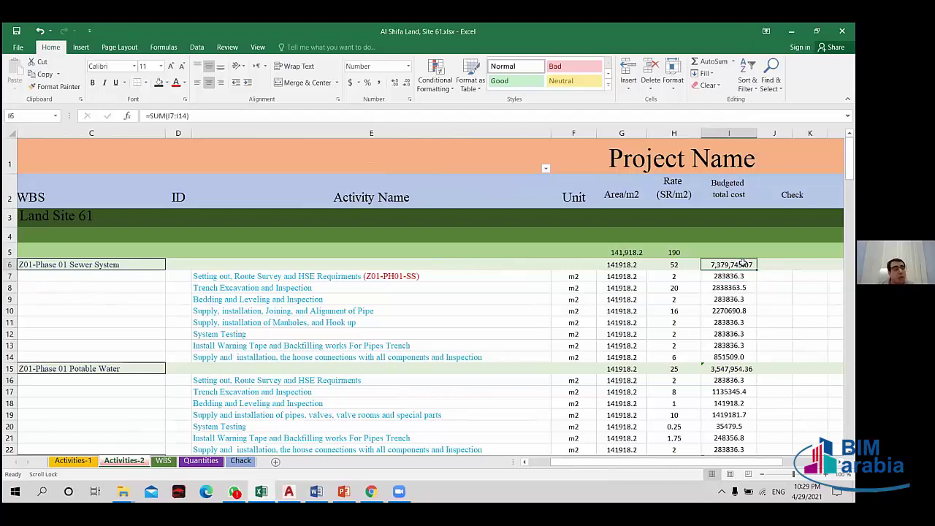
pyautogui.click(112, 264)
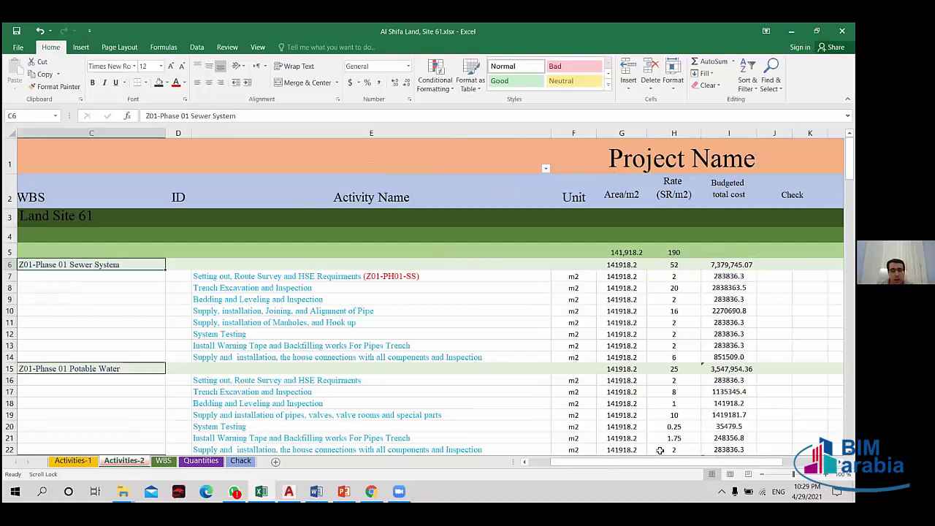
pyautogui.click(725, 369)
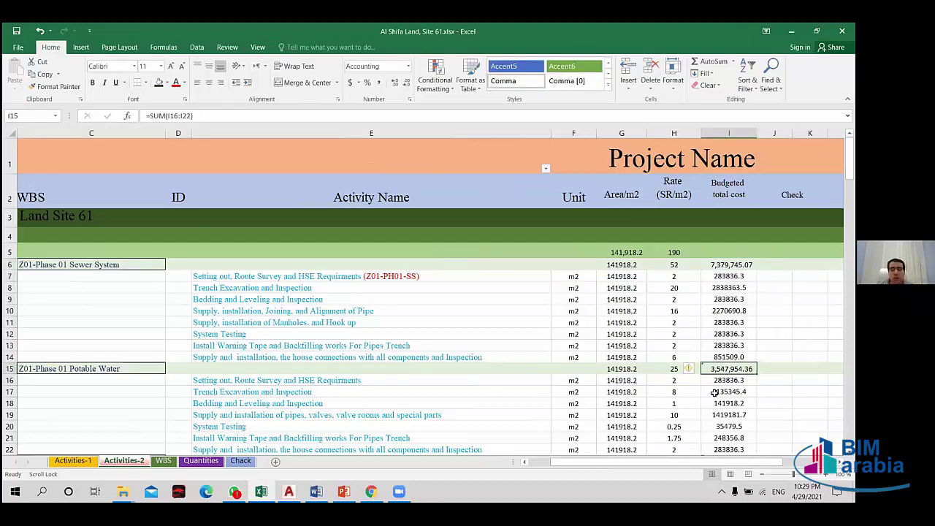
# - Apply Comma Style to the I23 and I30 subtotals
pyautogui.scroll(-1, 714, 393)
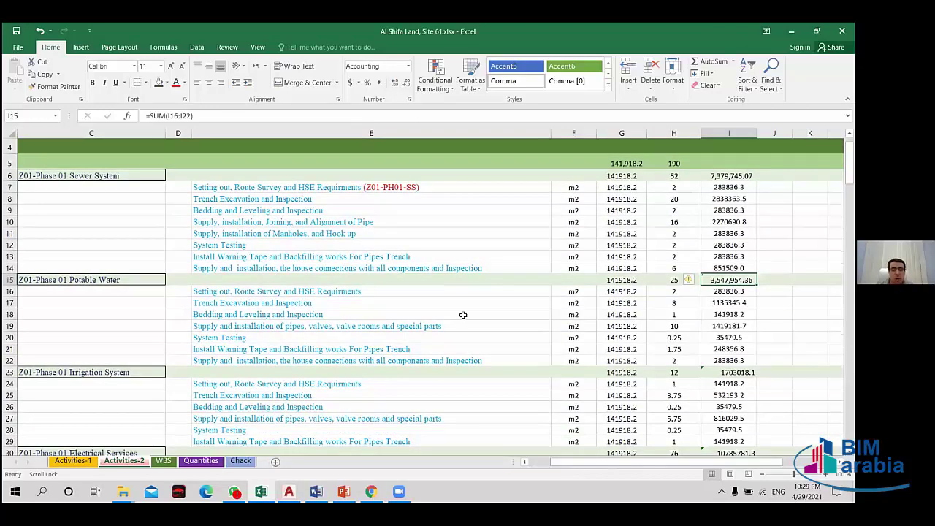
pyautogui.click(728, 371)
pyautogui.press('F4')
pyautogui.scroll(-1, 563, 279)
pyautogui.scroll(-1, 564, 279)
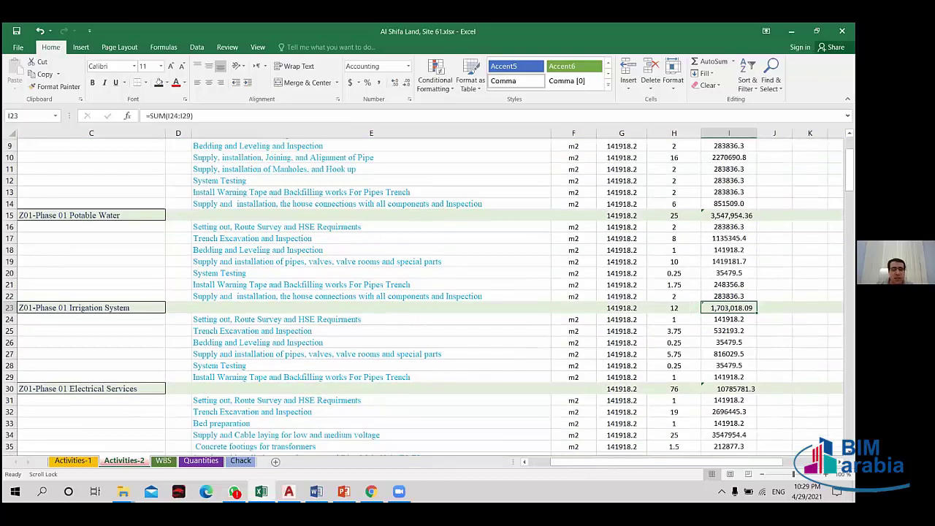
pyautogui.scroll(-1, 564, 279)
pyautogui.click(728, 341)
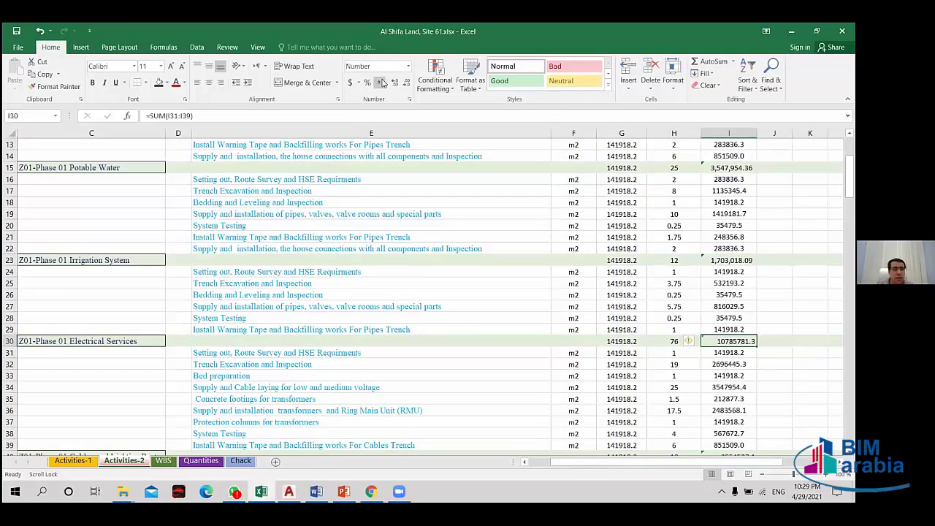
pyautogui.click(379, 82)
# - Apply Comma Style to the I40 subtotal and the I49 subtotal (425,754.52)
pyautogui.scroll(-1, 572, 318)
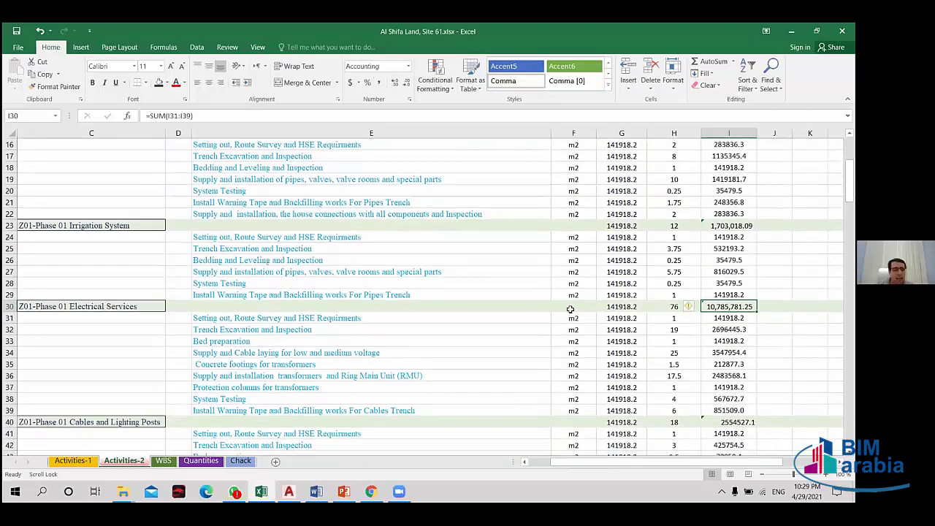
pyautogui.scroll(-2, 747, 354)
pyautogui.click(745, 353)
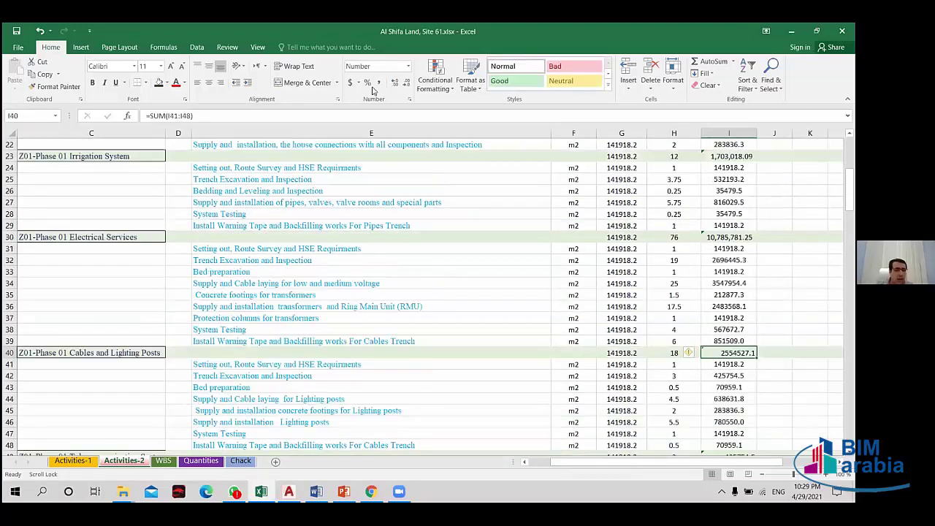
pyautogui.click(379, 83)
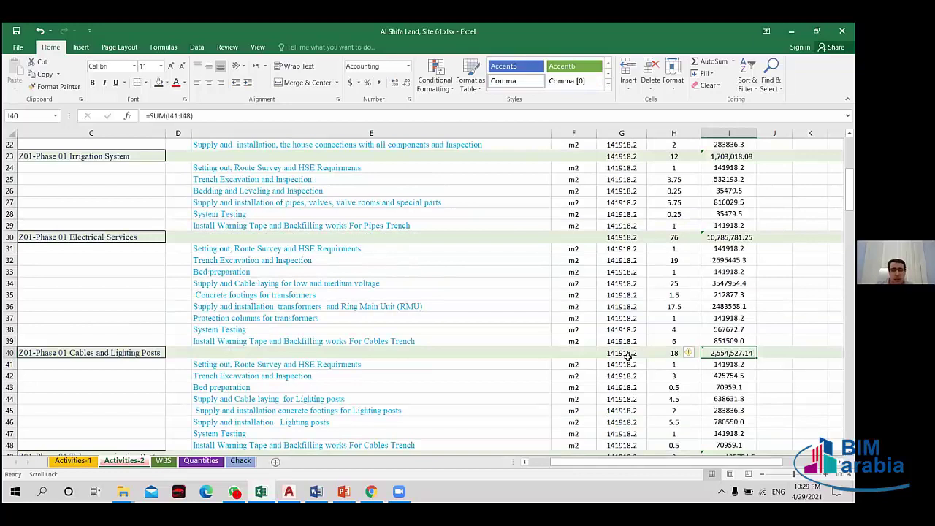
pyautogui.scroll(-1, 537, 377)
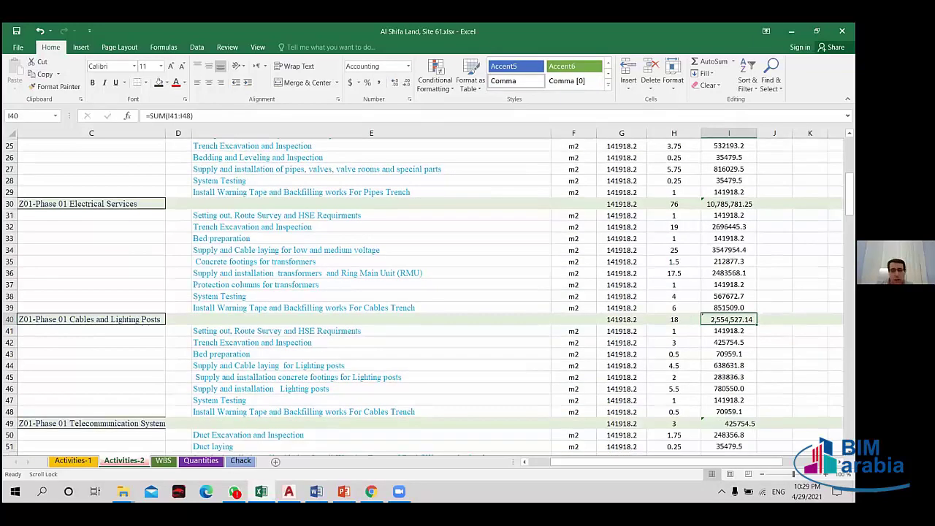
pyautogui.scroll(-1, 720, 392)
pyautogui.click(723, 387)
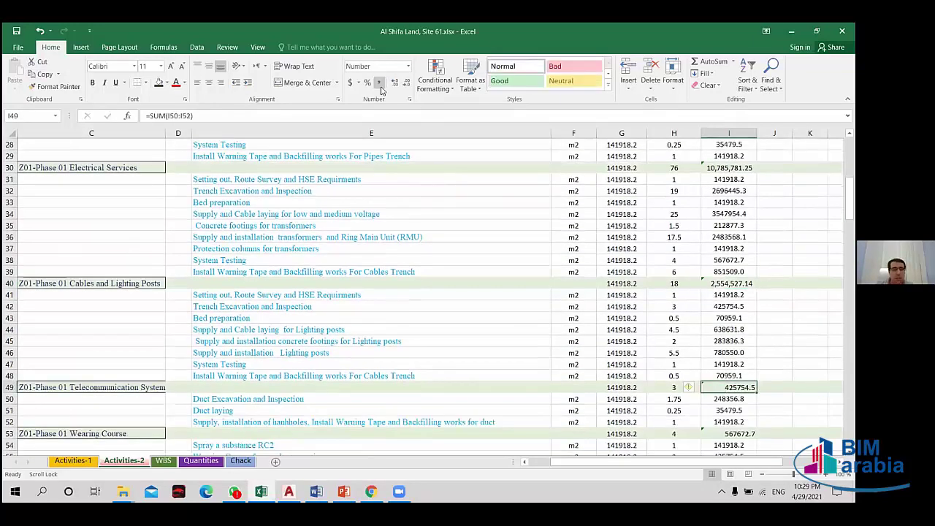
pyautogui.click(379, 83)
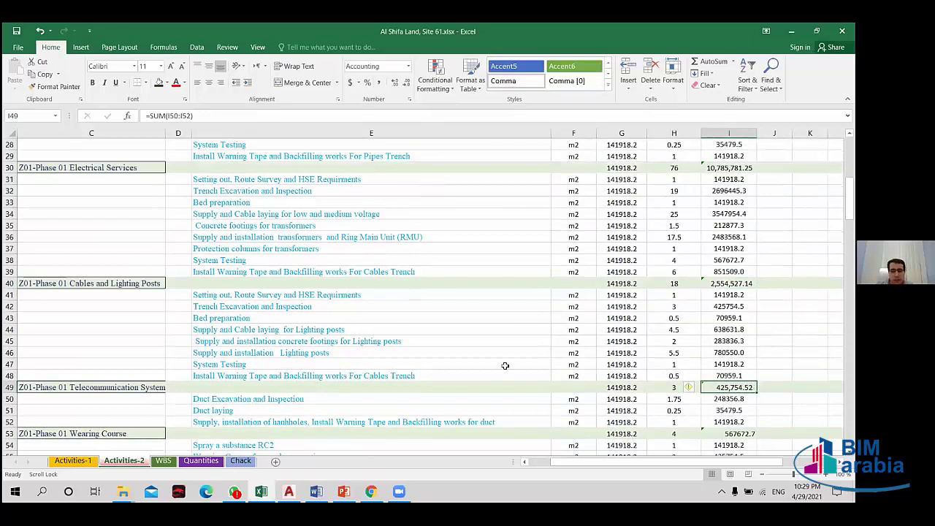
# - Give the I53 subtotal the same Comma Style, showing 567,672.70
pyautogui.scroll(-1, 584, 373)
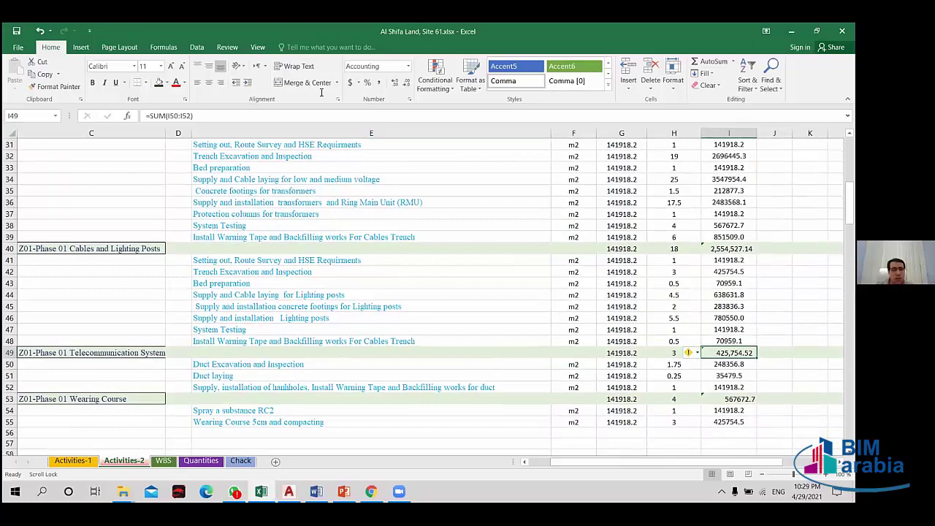
pyautogui.scroll(-1, 497, 292)
pyautogui.press('Down')
pyautogui.press('Down')
pyautogui.press('Down')
pyautogui.press('F4')
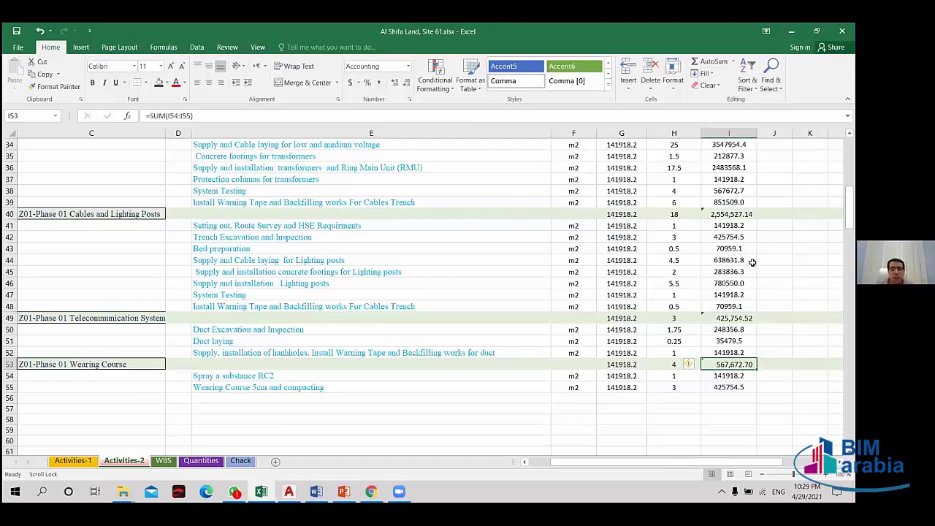
pyautogui.scroll(10, 752, 263)
pyautogui.scroll(2, 745, 289)
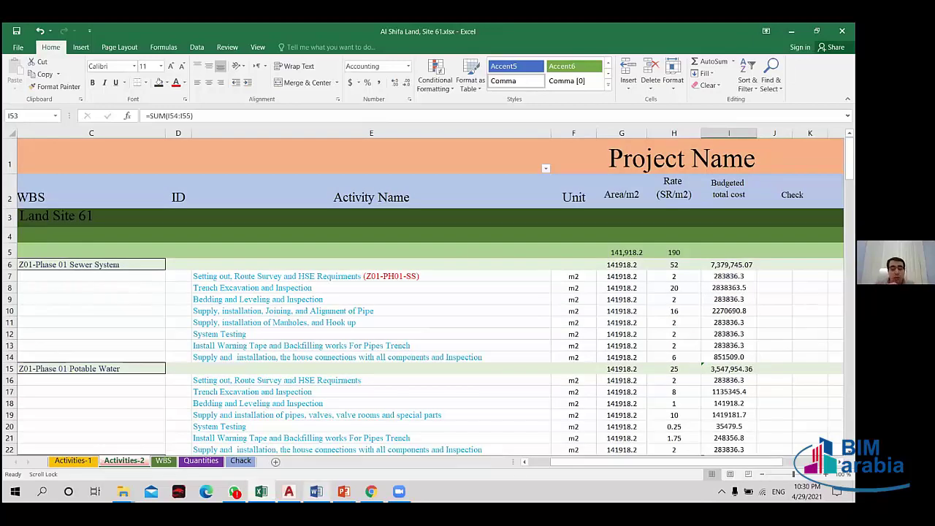
pyautogui.click(289, 491)
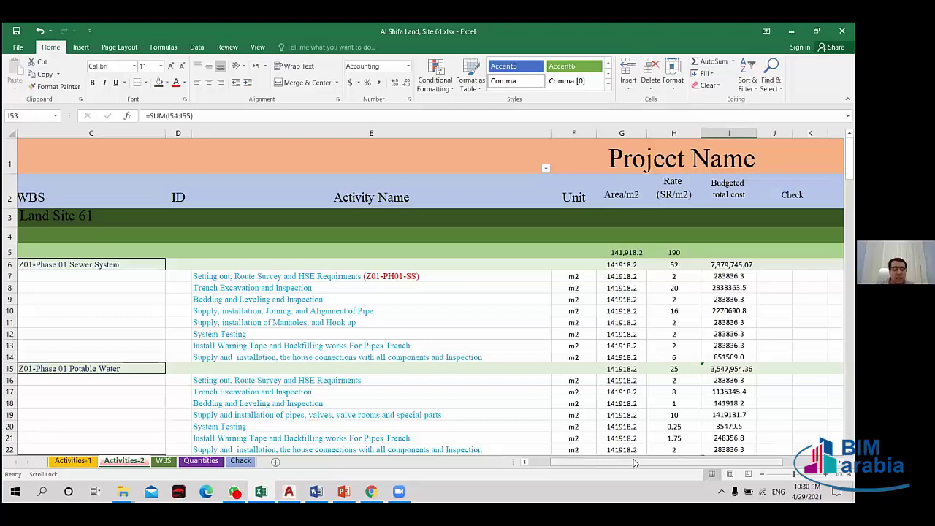
pyautogui.moveTo(633, 462)
pyautogui.mouseDown()
pyautogui.moveTo(575, 478)
pyautogui.moveTo(631, 462)
pyautogui.mouseUp()
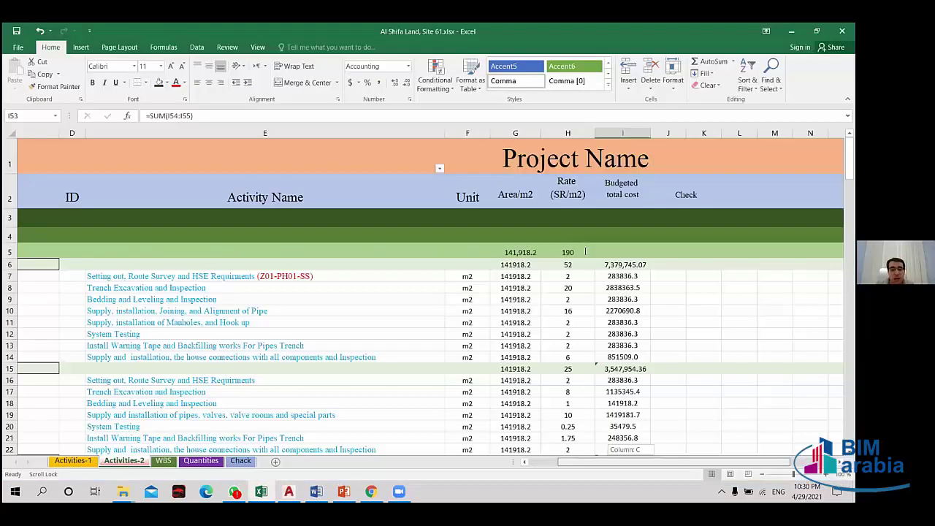
# - Add the I15, I23 and I30 subtotals to the I5 total formula
pyautogui.write('=I6+')
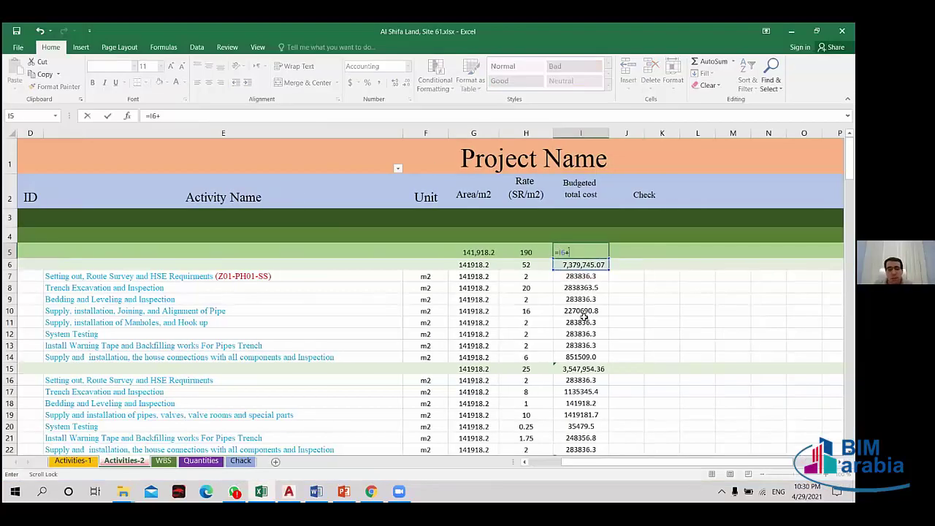
pyautogui.click(586, 373)
pyautogui.write('+')
pyautogui.scroll(-2, 589, 331)
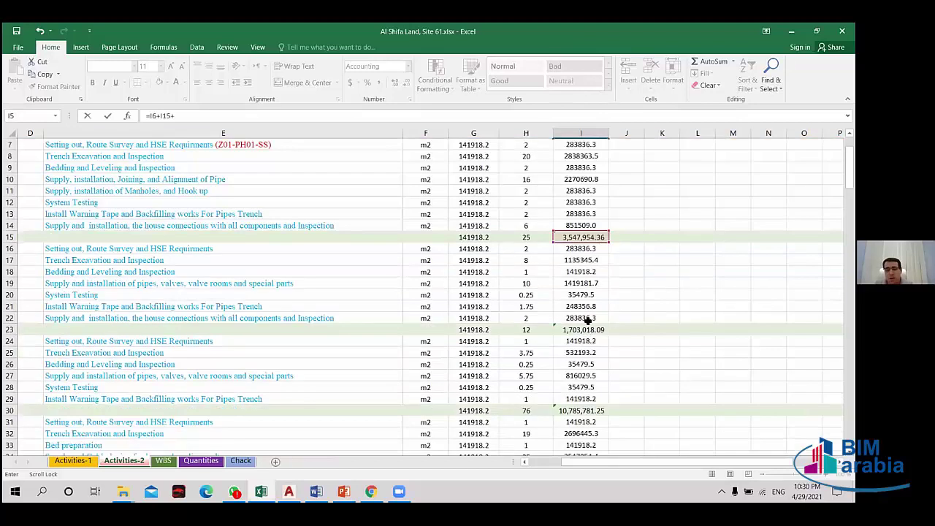
pyautogui.click(588, 330)
pyautogui.write('+')
pyautogui.scroll(-3, 591, 327)
pyautogui.click(588, 291)
# - Finish the I5 total with I40, I49 and I53, giving 26,964,453.14
pyautogui.write('+')
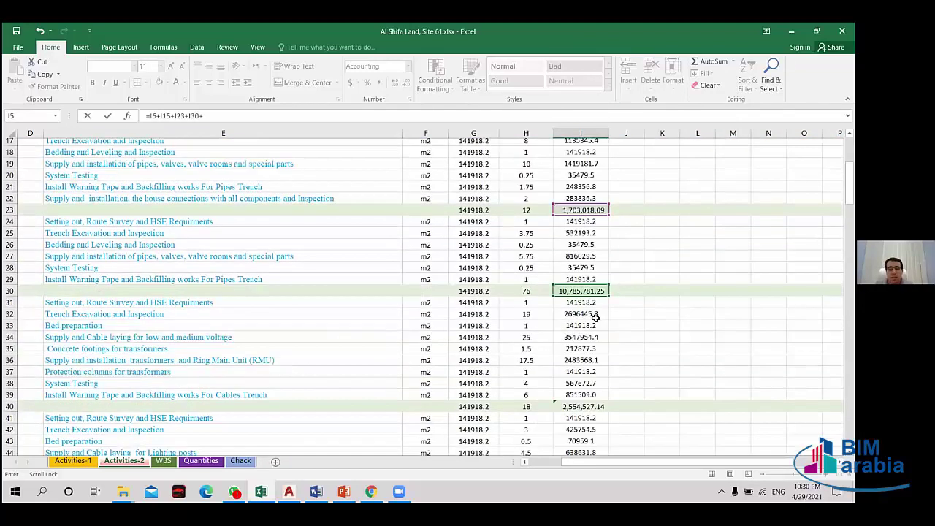
pyautogui.scroll(-3, 596, 315)
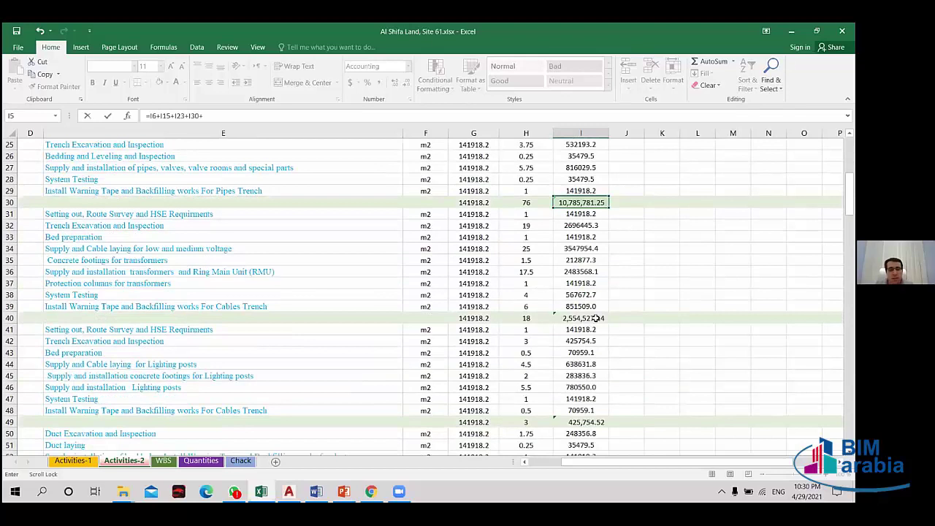
pyautogui.click(596, 318)
pyautogui.scroll(-3, 597, 331)
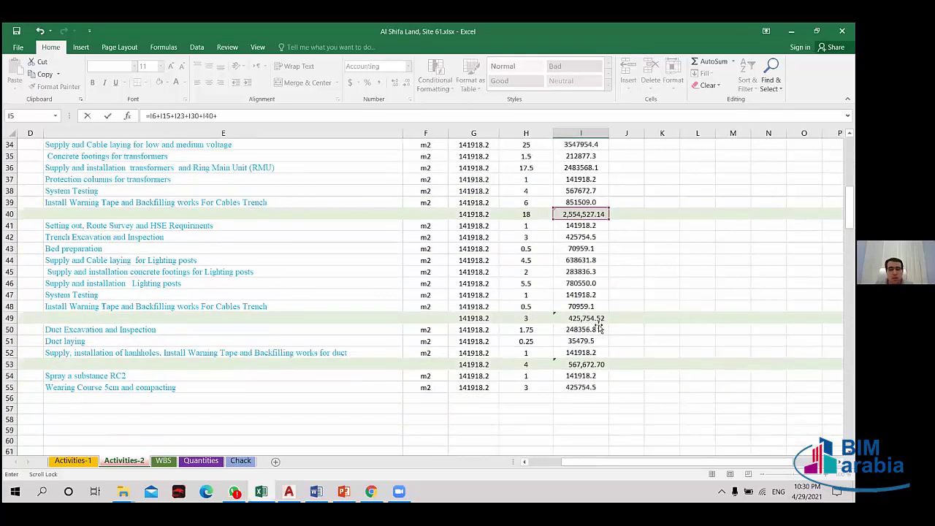
pyautogui.write('+')
pyautogui.click(599, 321)
pyautogui.scroll(-2, 598, 321)
pyautogui.write('+')
pyautogui.click(599, 295)
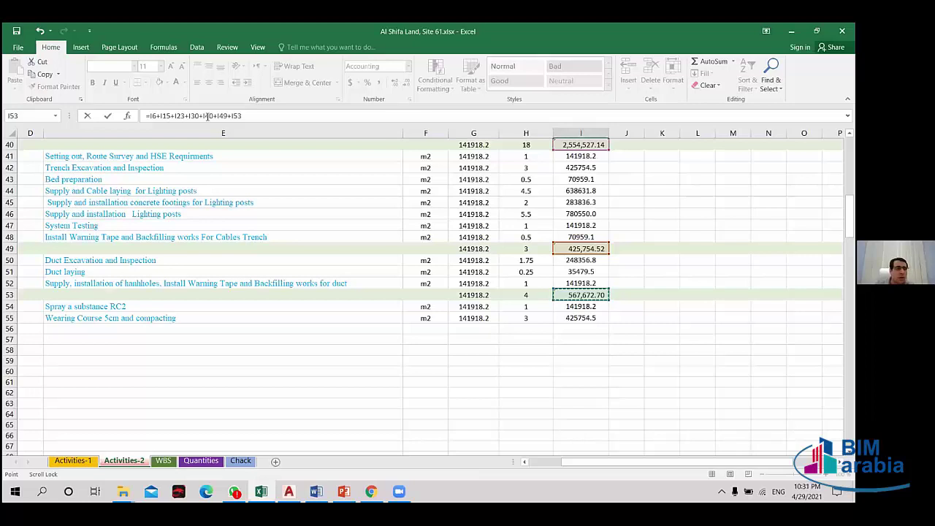
pyautogui.press('Escape')
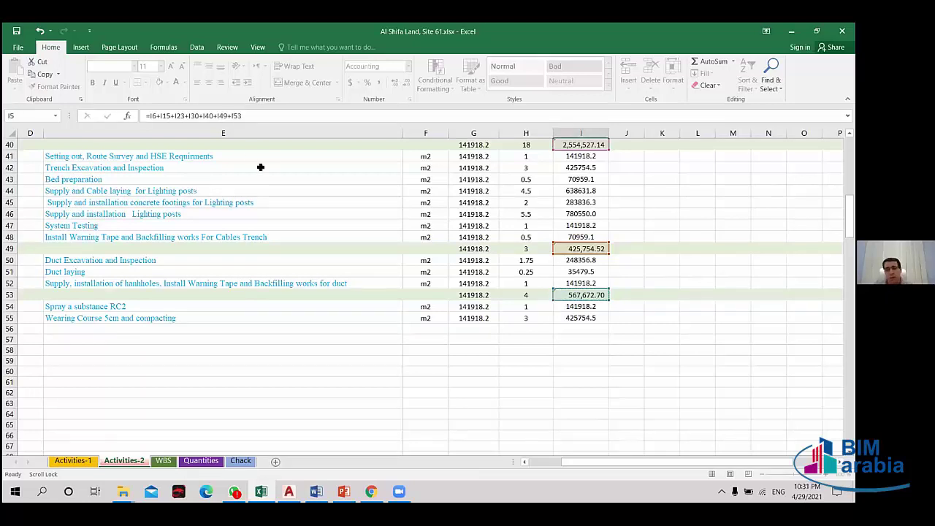
pyautogui.scroll(6, 473, 232)
pyautogui.press('Down')
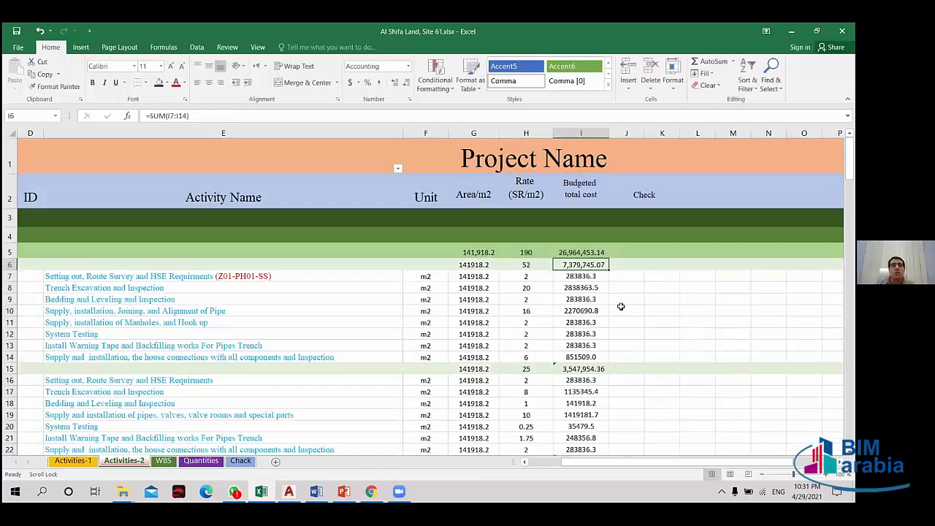
# - Check the formulas in I7, H7, the I7:I14 costs, I6 and I5
pyautogui.click(632, 252)
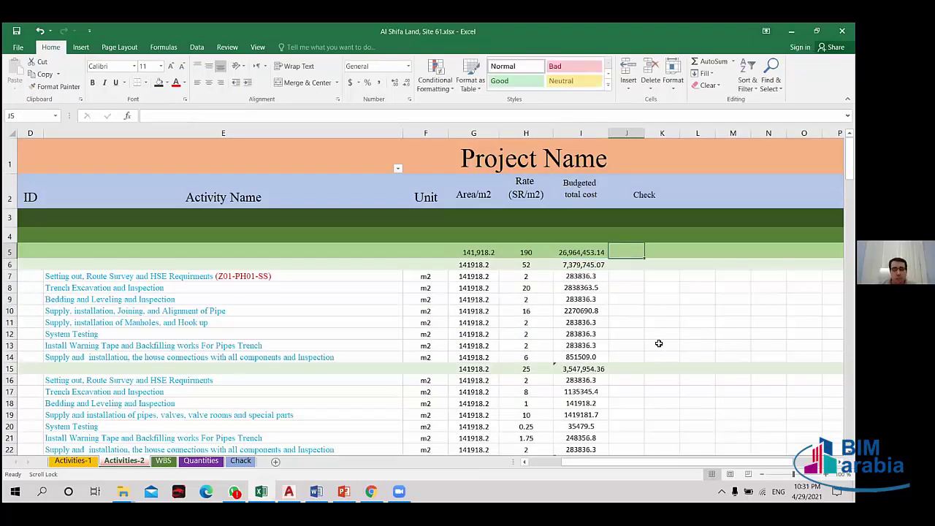
pyautogui.click(573, 276)
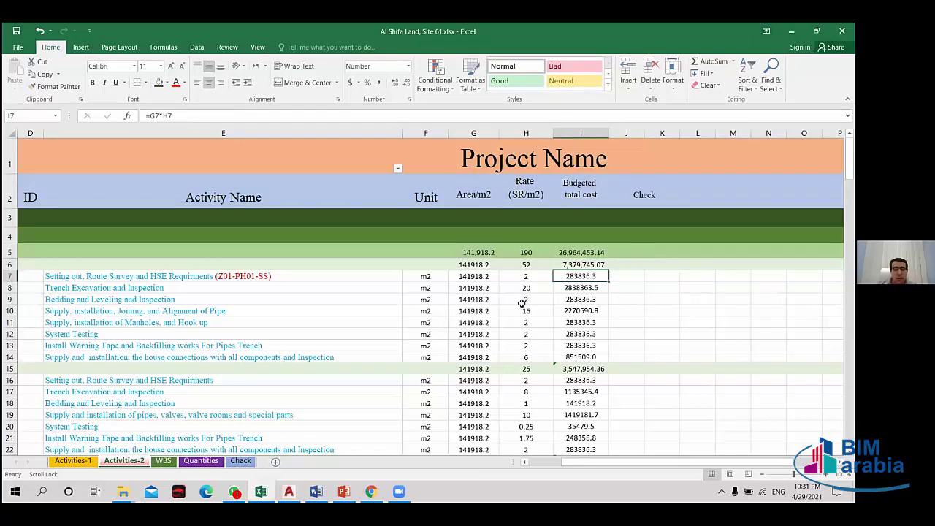
pyautogui.click(528, 276)
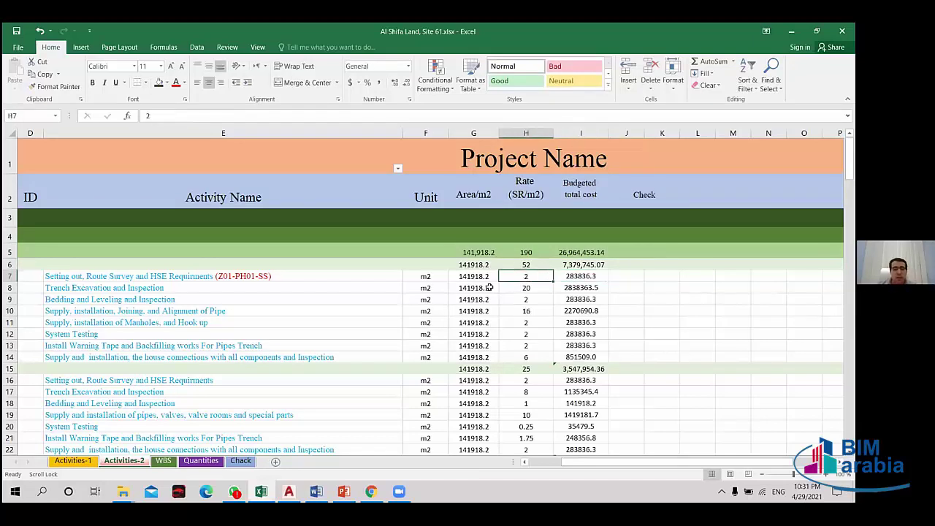
pyautogui.click(577, 278)
pyautogui.moveTo(603, 282); pyautogui.dragTo(603, 357)
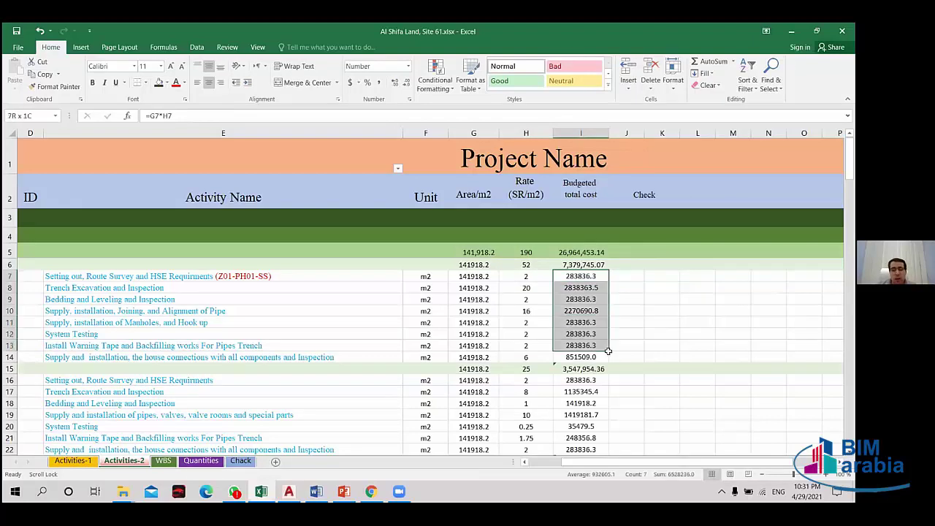
pyautogui.click(595, 266)
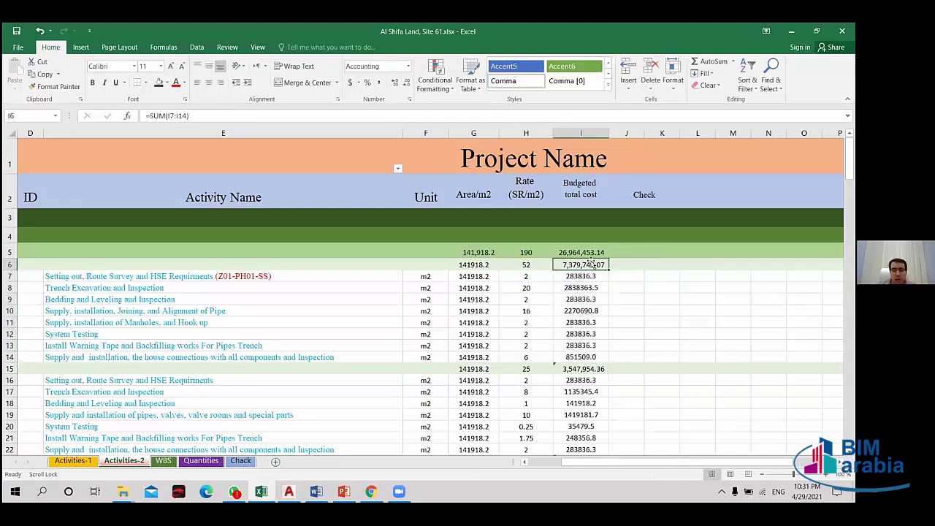
pyautogui.click(582, 252)
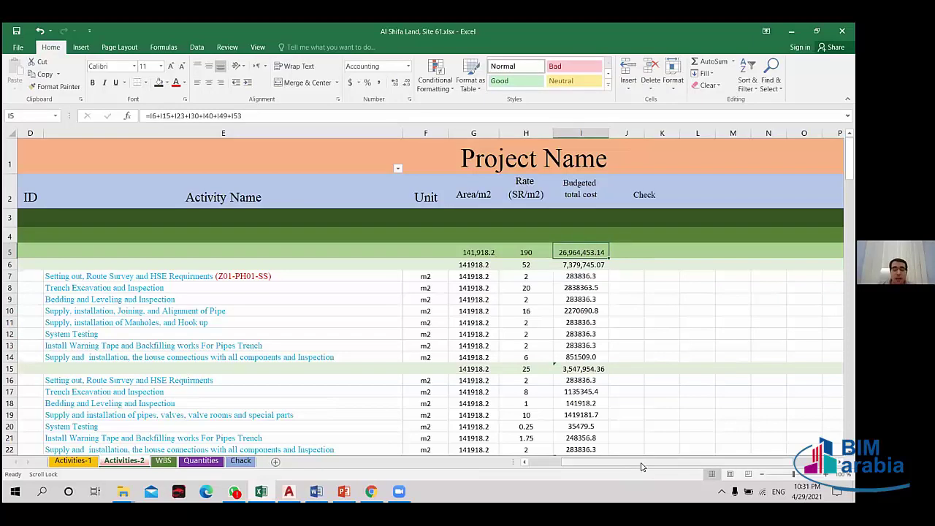
# - Check the total area value in G5, then switch to the AutoCAD layout drawing
pyautogui.moveTo(621, 471)
pyautogui.mouseDown()
pyautogui.moveTo(610, 473)
pyautogui.moveTo(639, 471)
pyautogui.moveTo(597, 476)
pyautogui.moveTo(640, 473)
pyautogui.mouseUp()
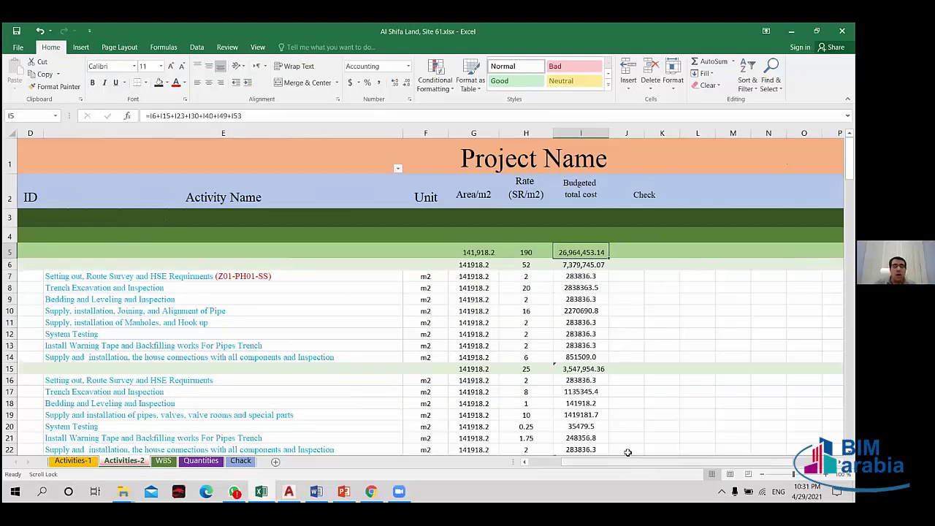
pyautogui.moveTo(600, 465); pyautogui.dragTo(603, 469)
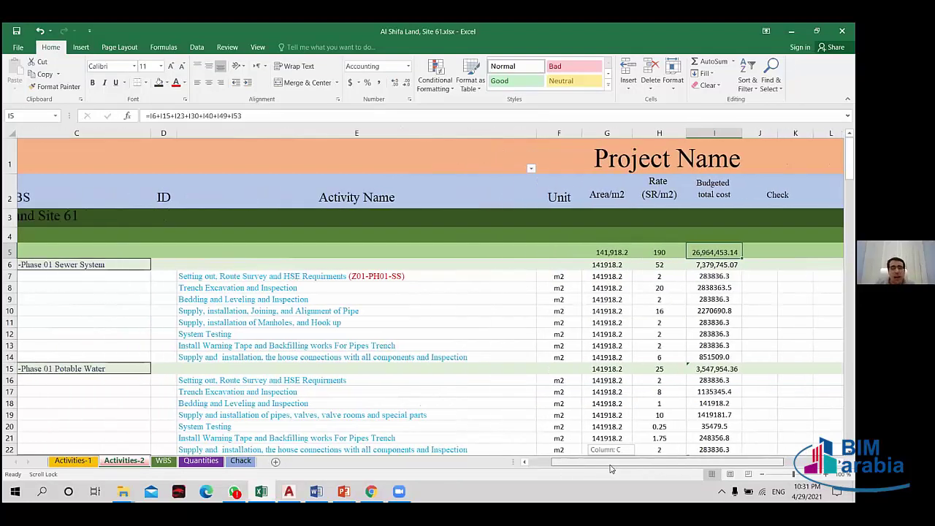
pyautogui.moveTo(612, 469); pyautogui.dragTo(614, 469)
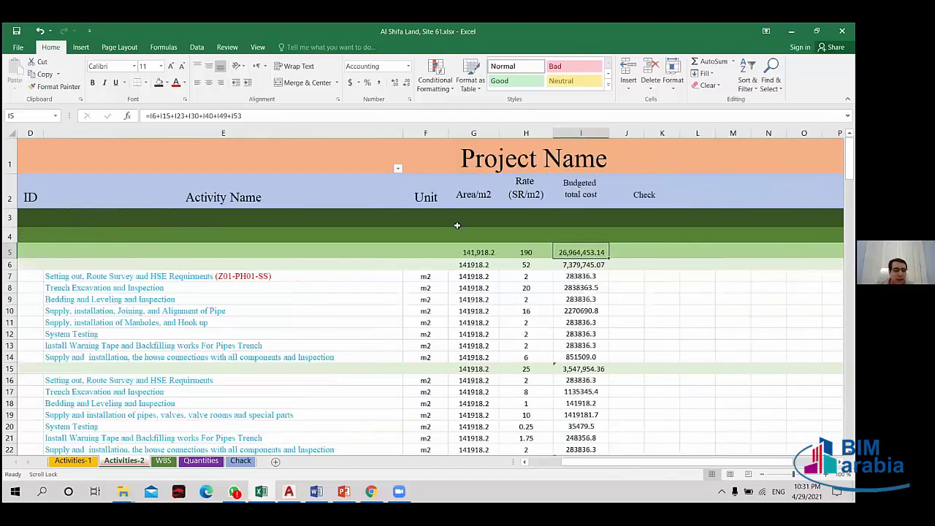
pyautogui.click(475, 253)
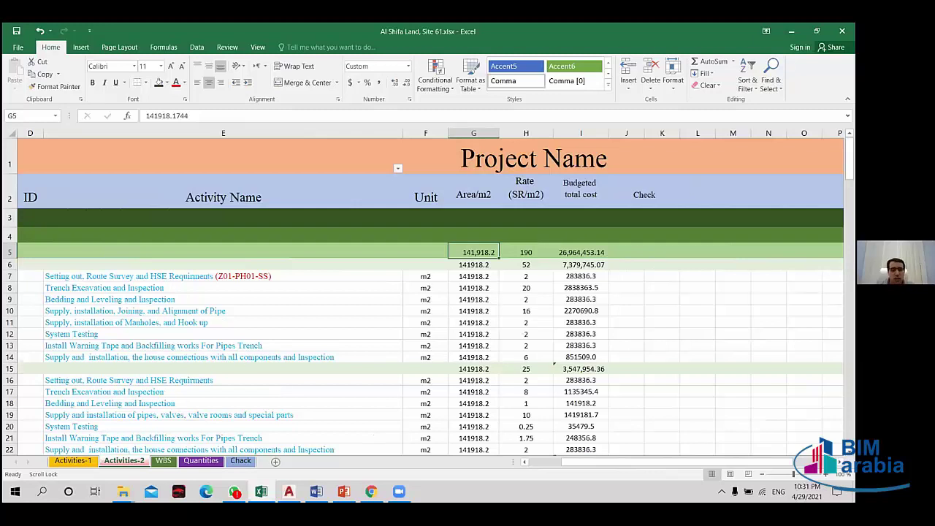
pyautogui.hotkey('alt', 'Tab')
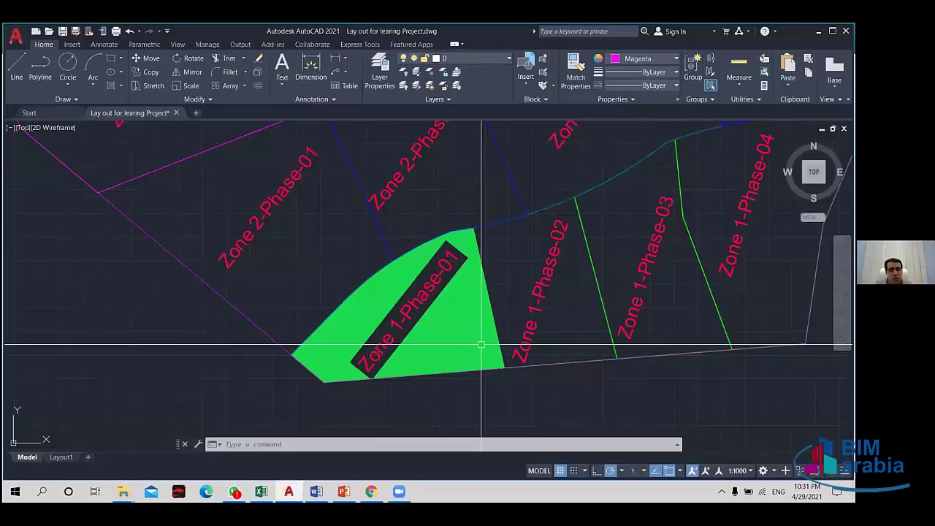
# - Delete the green hatch filling Zone 1-Phase-01
pyautogui.click(480, 344)
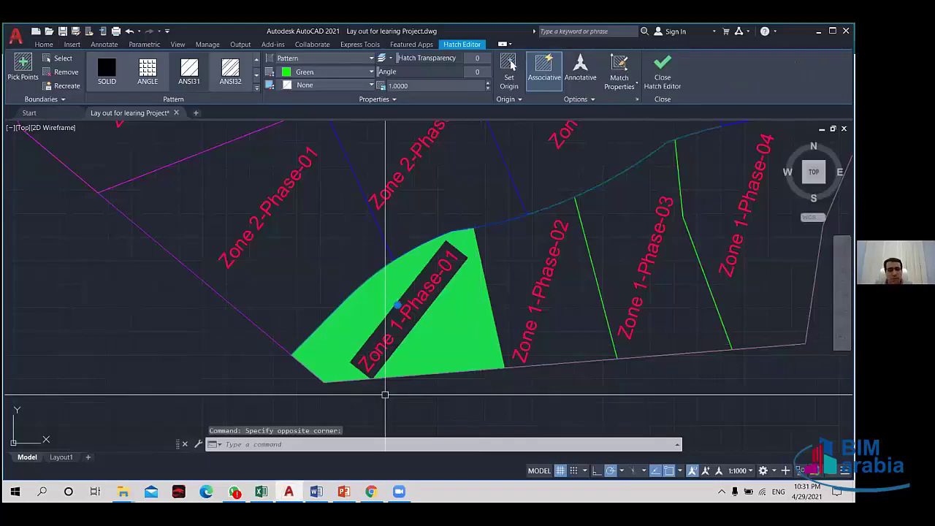
pyautogui.press('Delete')
pyautogui.click(467, 370)
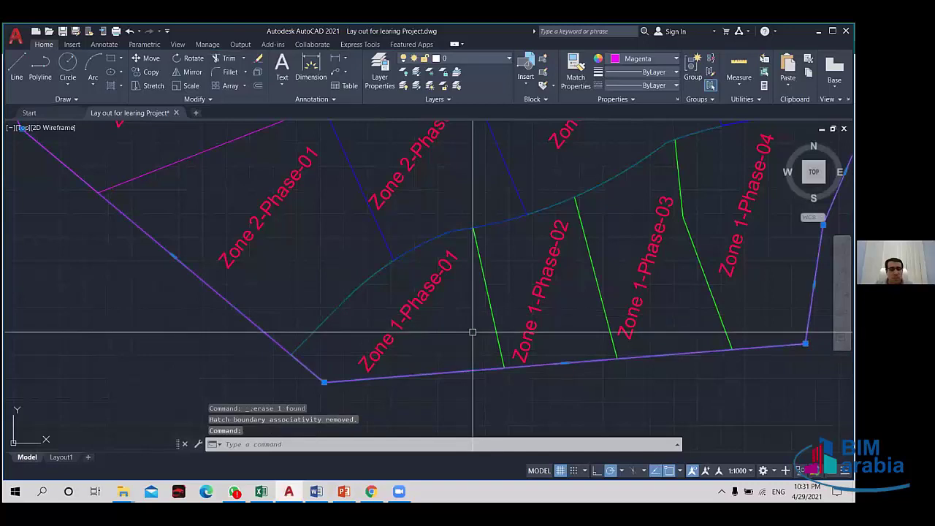
pyautogui.press('Escape')
pyautogui.click(492, 316)
pyautogui.press('Escape')
# - List the Zone 1-Phase-01 boundary's area and perimeter with LIST
pyautogui.moveTo(498, 311); pyautogui.dragTo(475, 324)
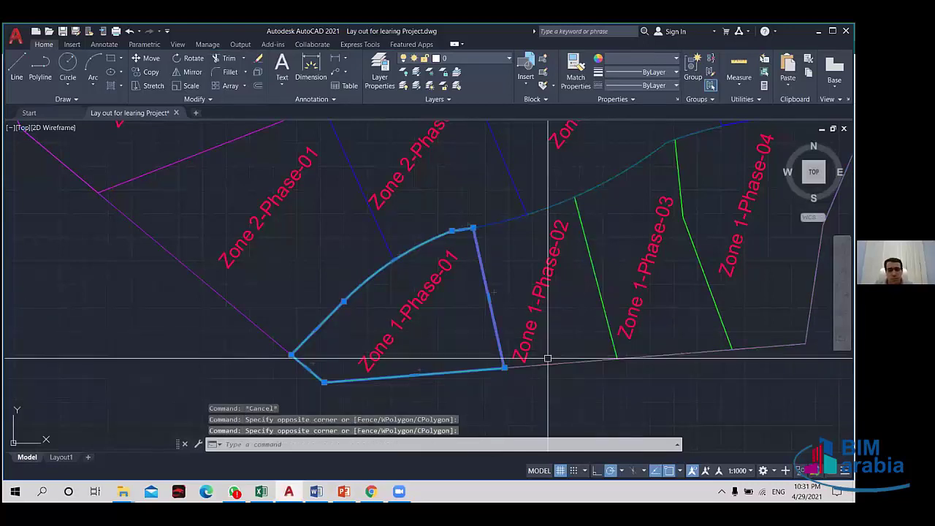
pyautogui.write('list')
pyautogui.press('Return')
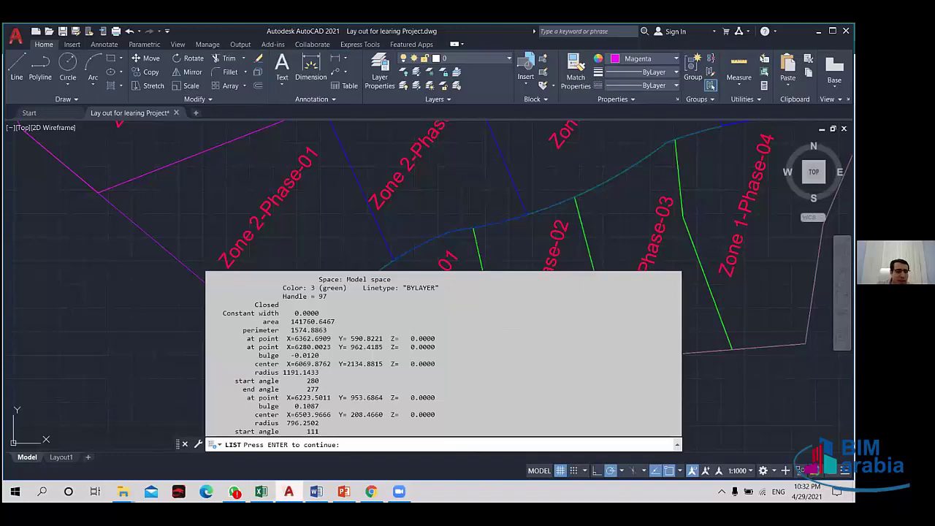
pyautogui.click(514, 322)
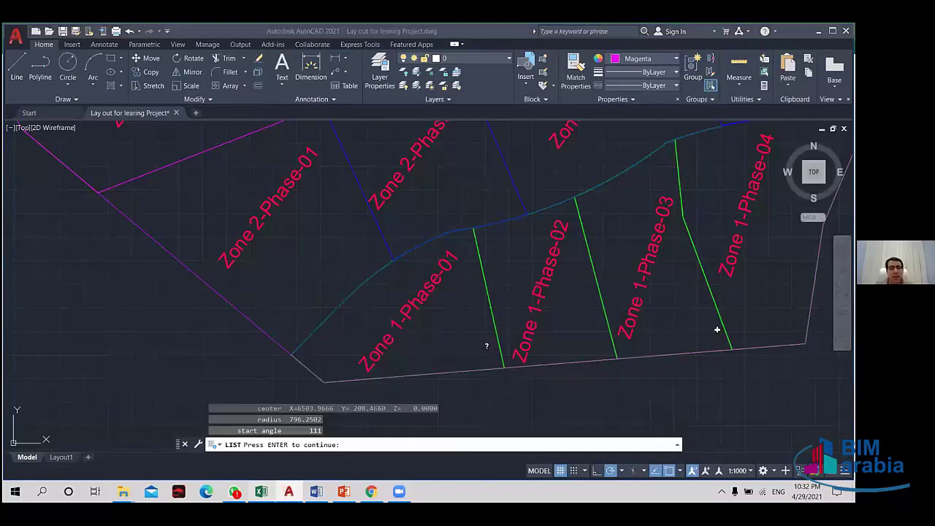
# - Glance at the Session 3 presentation and baseline review document, then return to Excel
pyautogui.hotkey('alt', 'Tab')
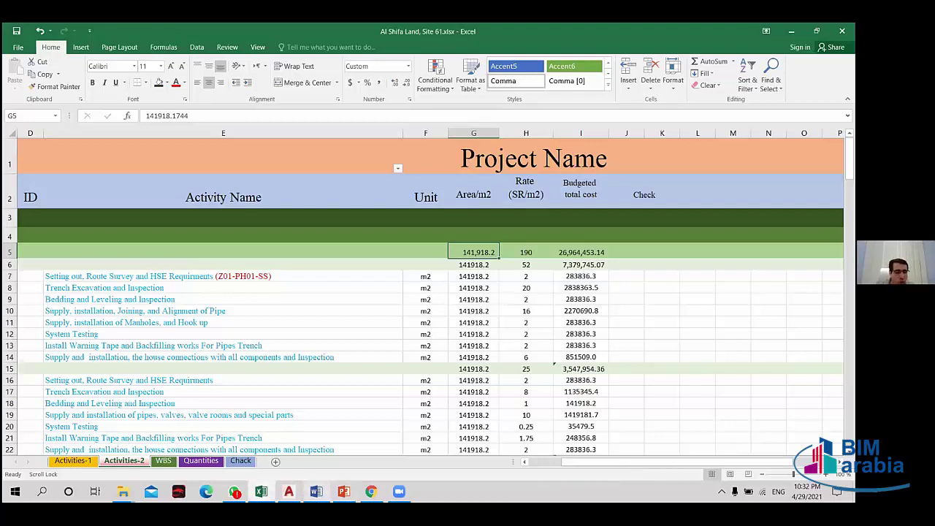
pyautogui.moveTo(343, 491)
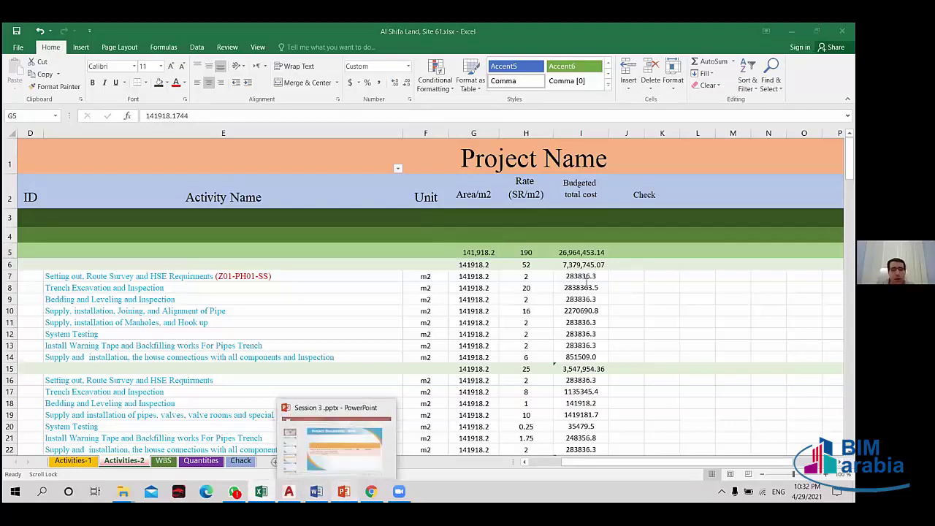
pyautogui.click(336, 442)
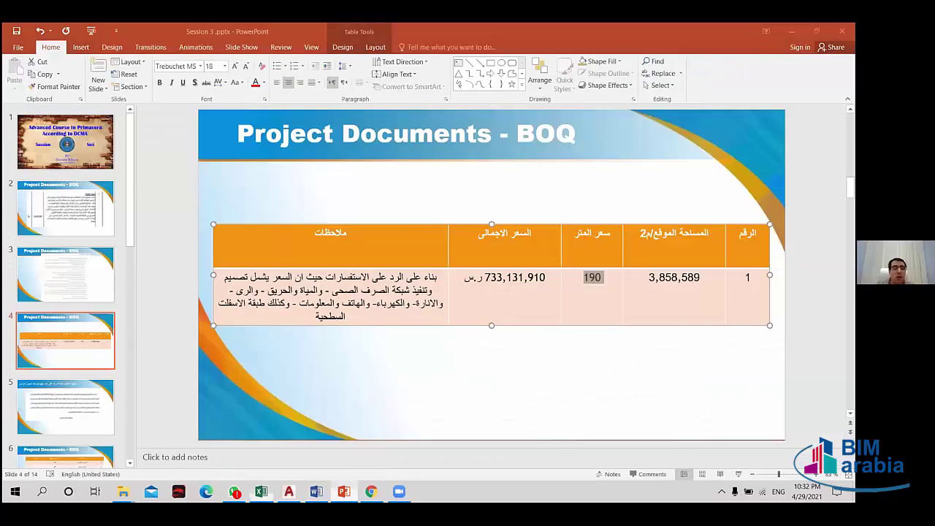
pyautogui.click(316, 491)
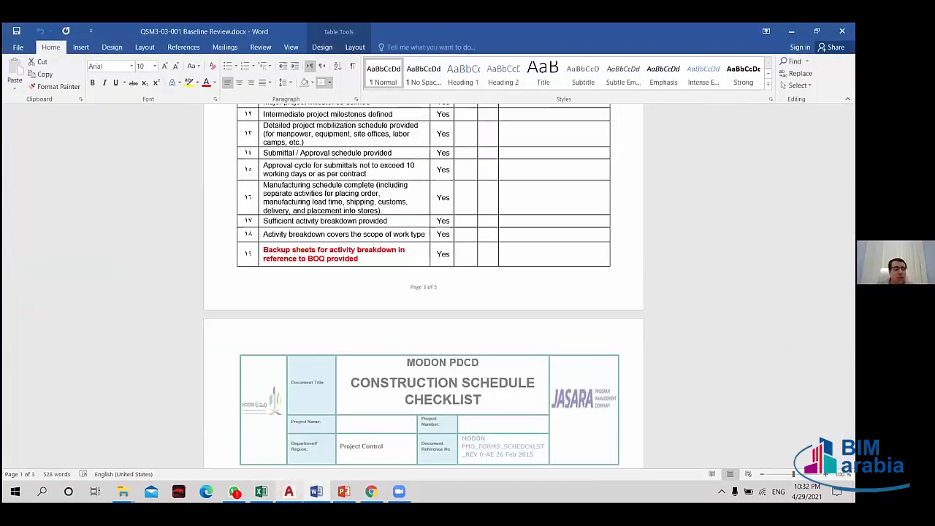
pyautogui.moveTo(343, 490)
pyautogui.moveTo(260, 491)
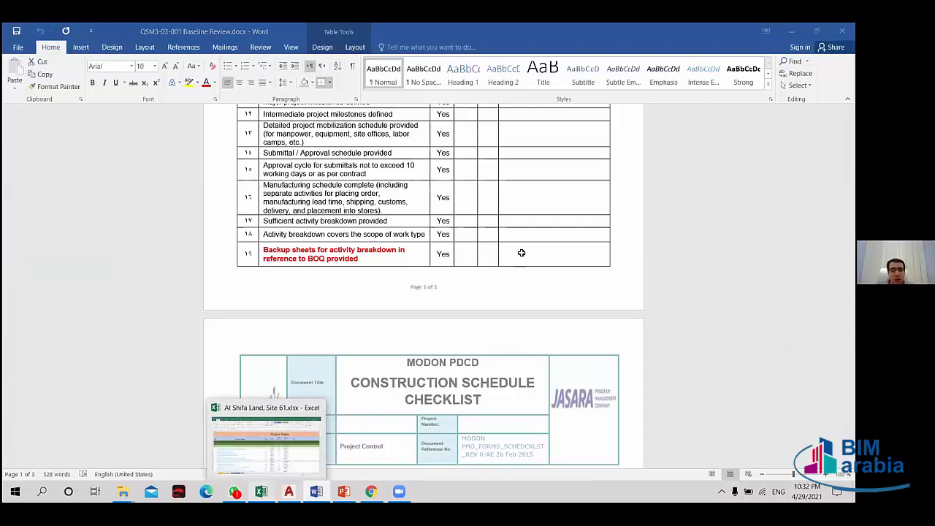
pyautogui.hotkey('alt', 'Tab')
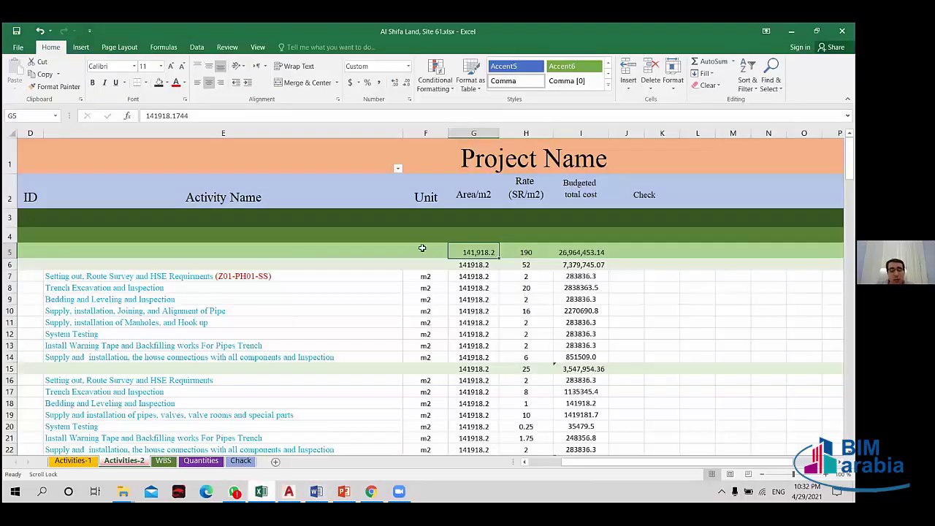
# - Enter =G5*H5 in J5 to check area times rate
pyautogui.press('Right')
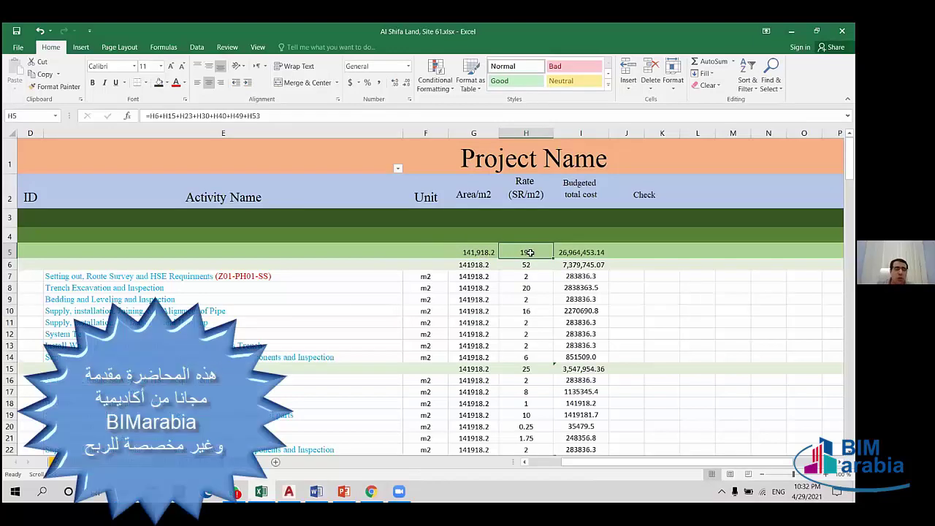
pyautogui.click(581, 252)
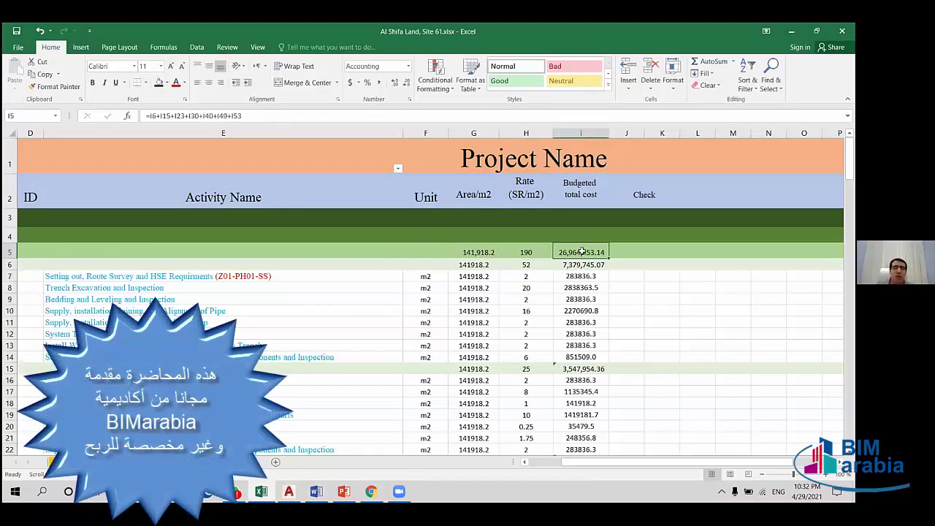
pyautogui.click(633, 251)
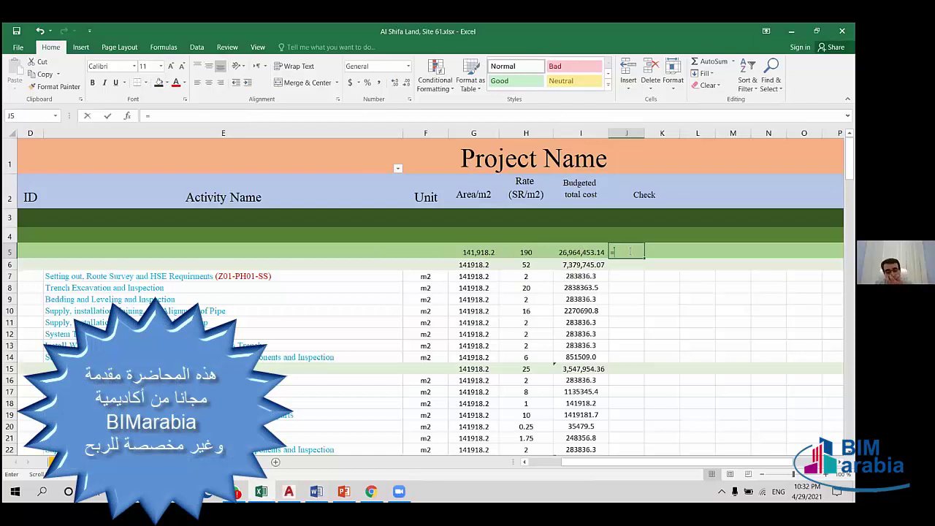
pyautogui.write('=')
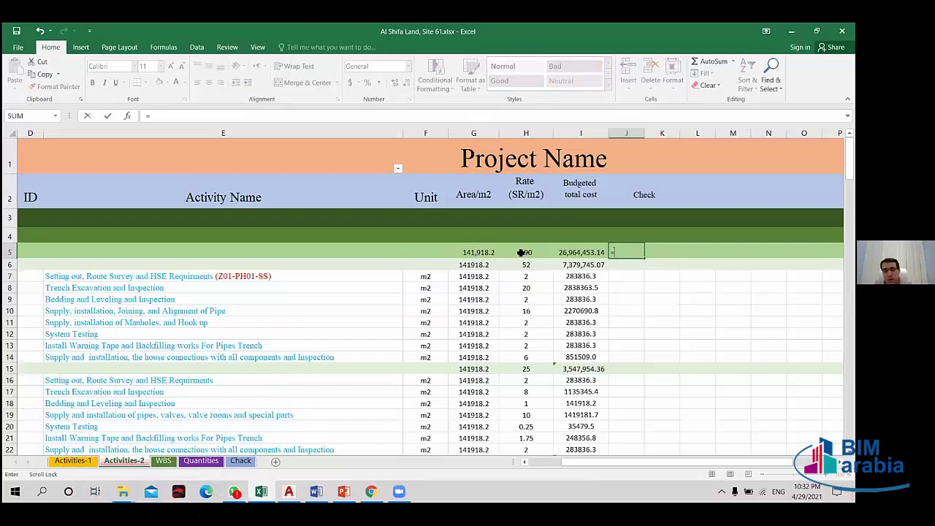
pyautogui.press('Left')
pyautogui.press('Left')
pyautogui.press('Left')
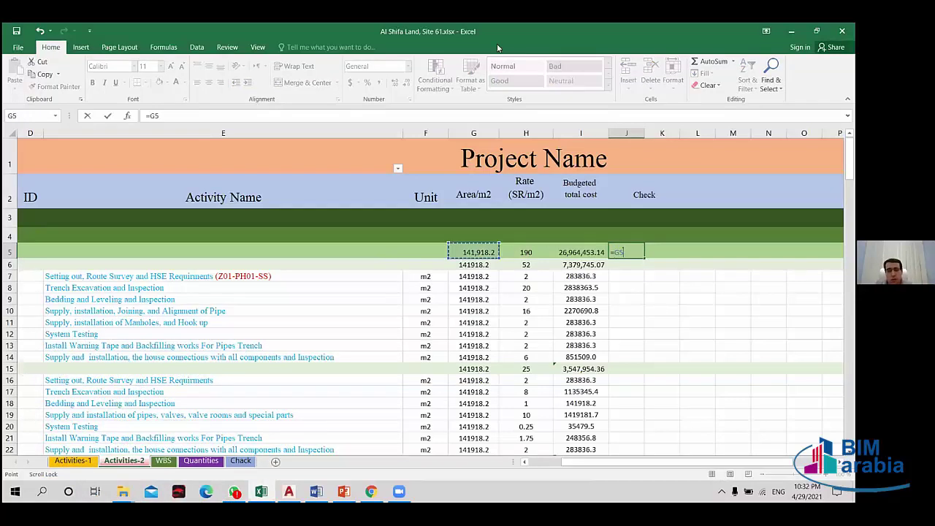
pyautogui.press('Right')
pyautogui.press('Right')
pyautogui.press('Return')
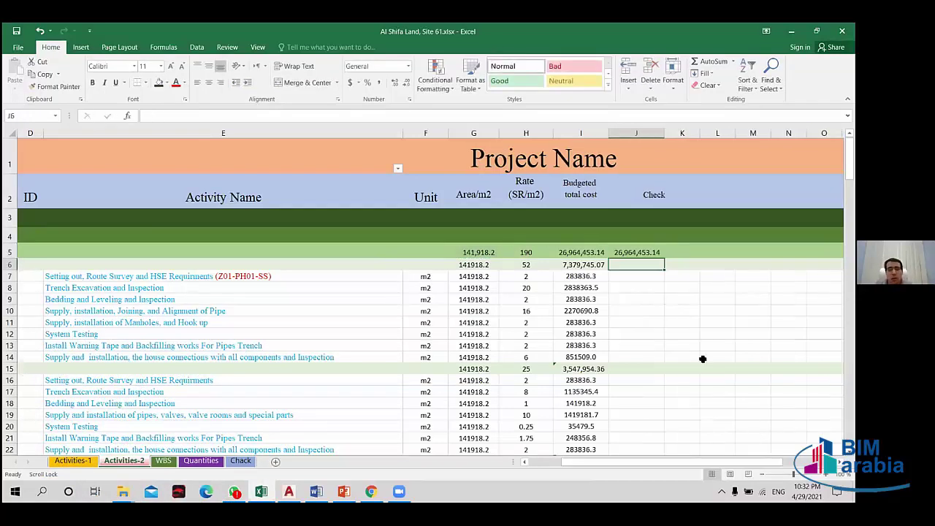
# - Enter =I5-J5 in K5 to show the difference from the budgeted total
pyautogui.press('Up')
pyautogui.press('Right')
pyautogui.write('=')
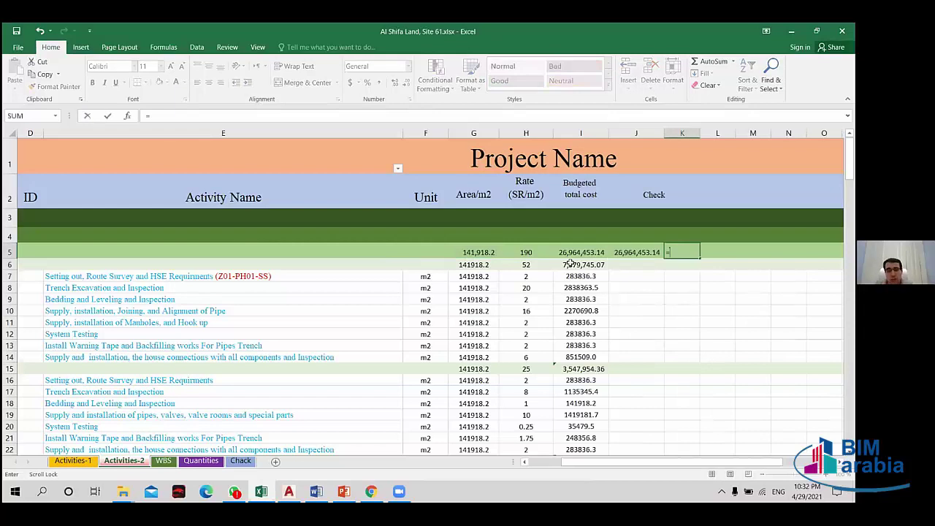
pyautogui.click(569, 253)
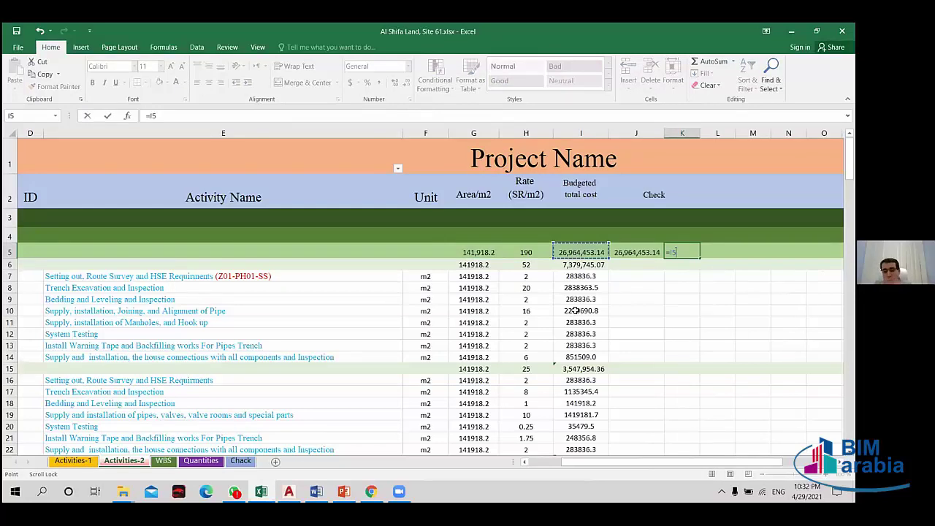
pyautogui.write('-')
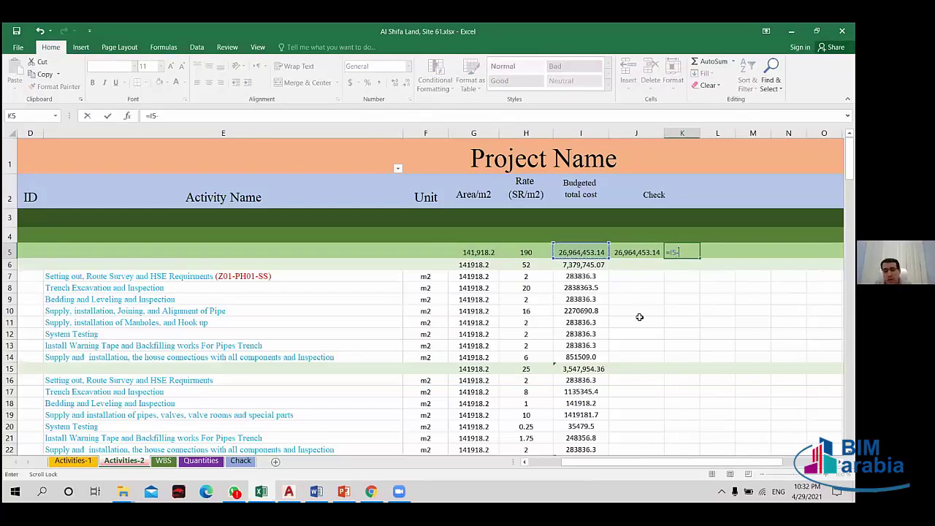
pyautogui.click(645, 255)
pyautogui.press('Return')
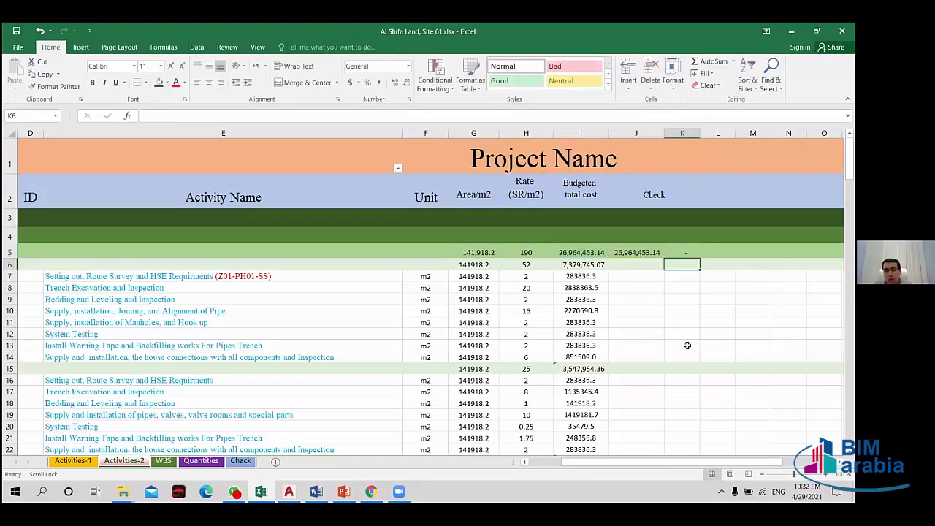
pyautogui.press('Up')
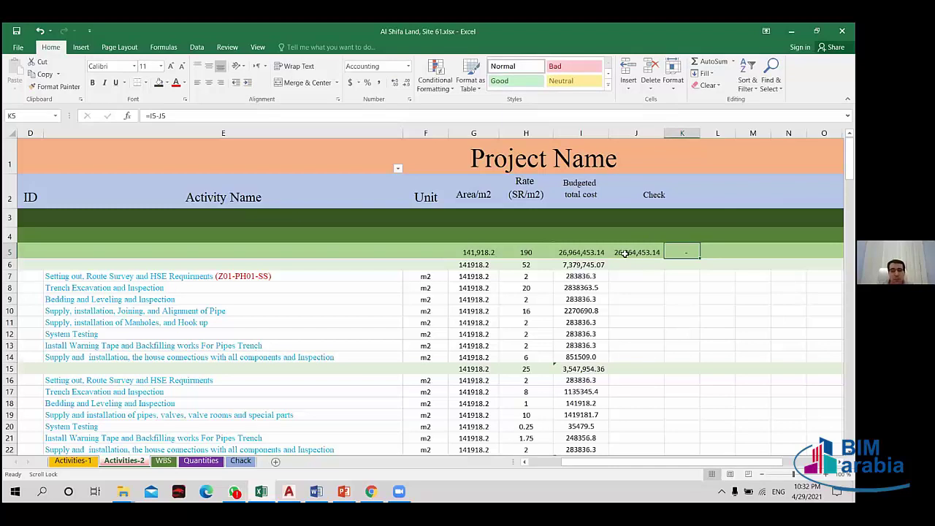
# - Copy the J5:K5 Check formulas into subtotal rows 6, 15 and 23
pyautogui.click(626, 253)
pyautogui.moveTo(664, 257); pyautogui.dragTo(679, 258)
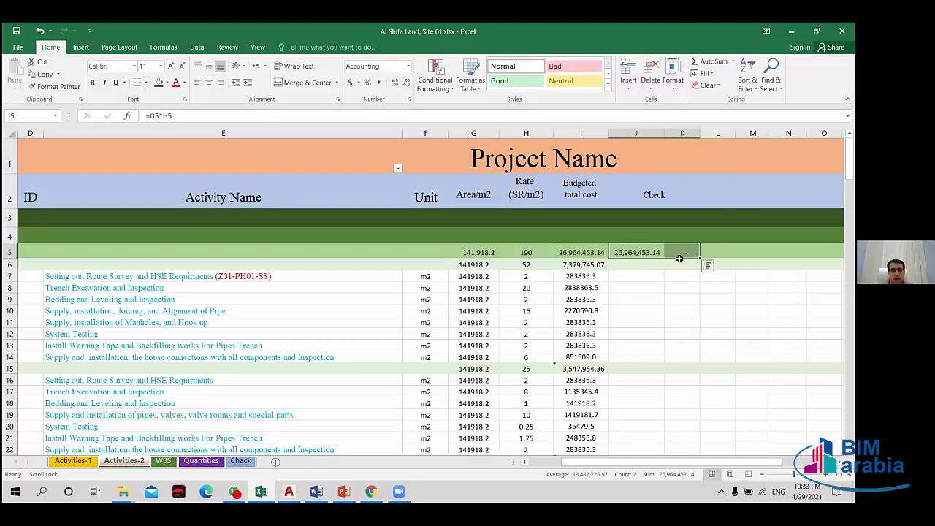
pyautogui.hotkey('ctrl', 'c')
pyautogui.moveTo(620, 265); pyautogui.dragTo(682, 265)
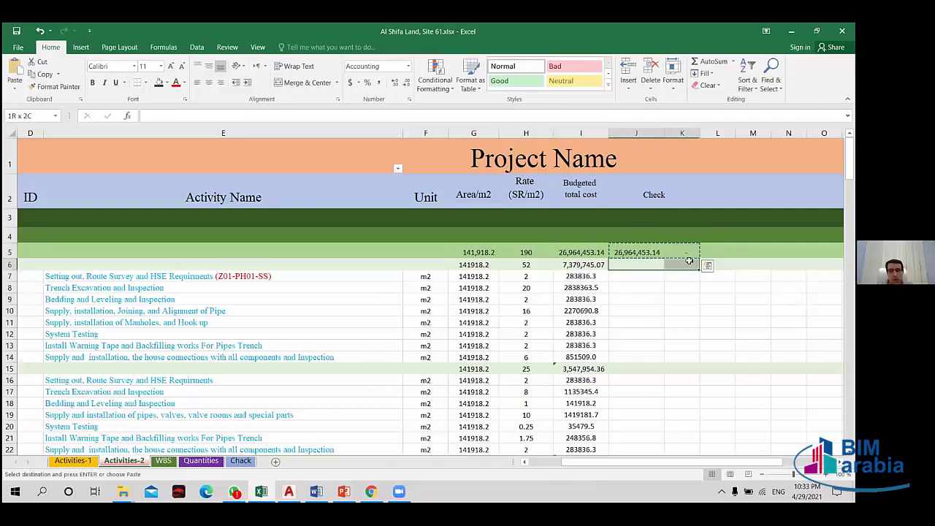
pyautogui.hotkey('ctrl', 'v')
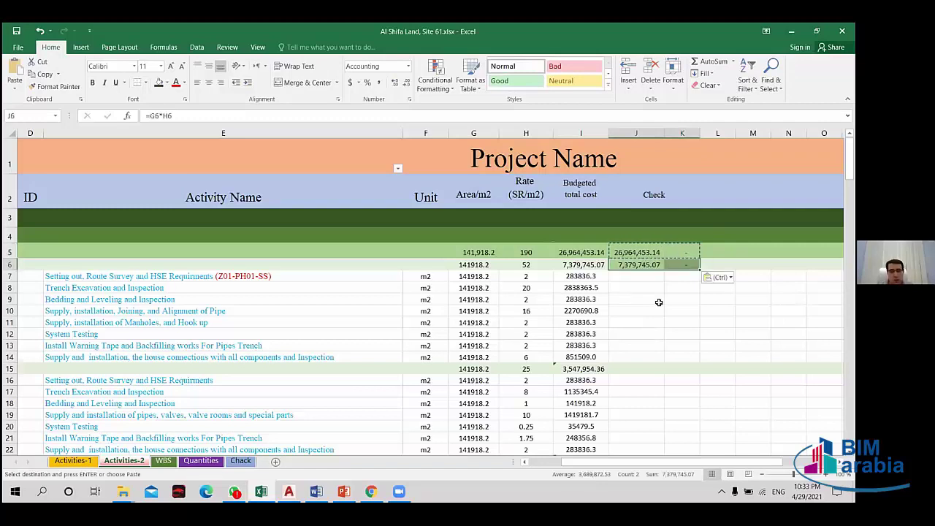
pyautogui.click(628, 365)
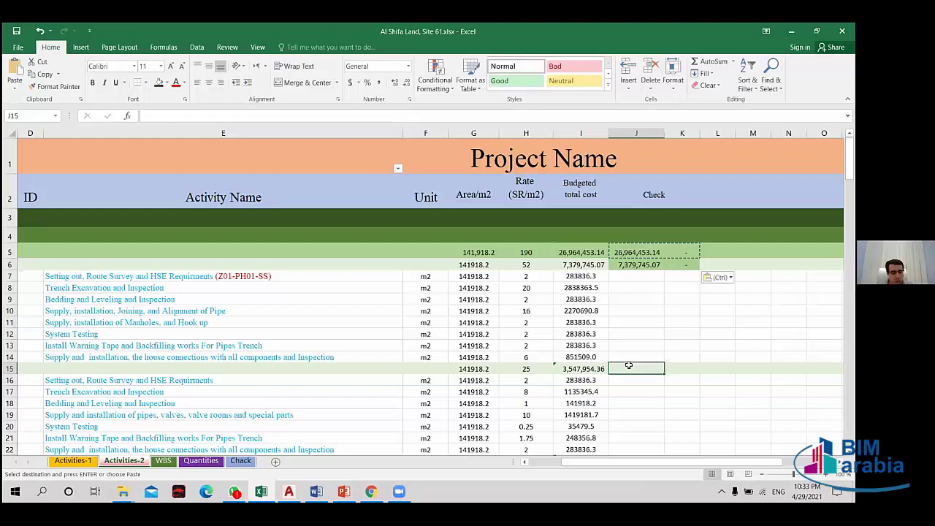
pyautogui.hotkey('ctrl', 'v')
pyautogui.scroll(-1, 644, 302)
pyautogui.scroll(-2, 642, 307)
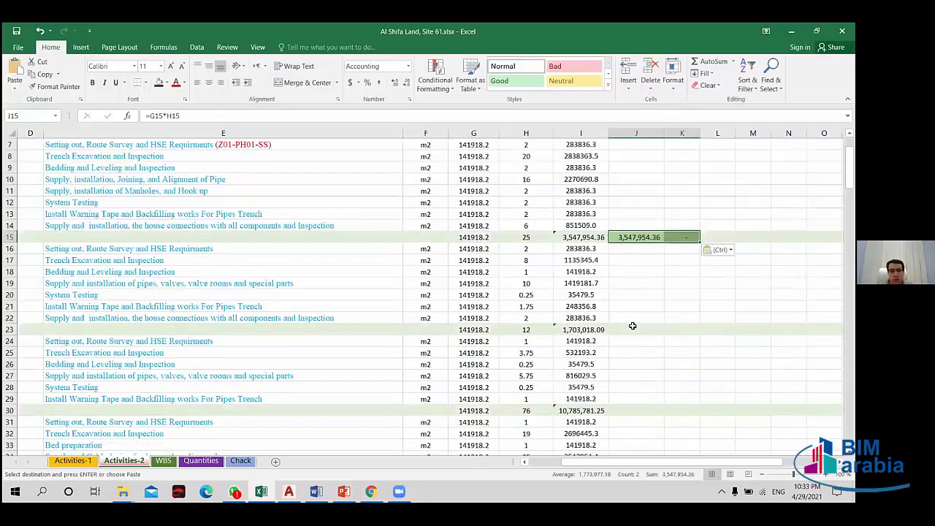
pyautogui.click(632, 329)
pyautogui.hotkey('ctrl', 'v')
# - Paste the same Check formulas into subtotal rows 30, 40, 49 and 53
pyautogui.scroll(-1, 625, 344)
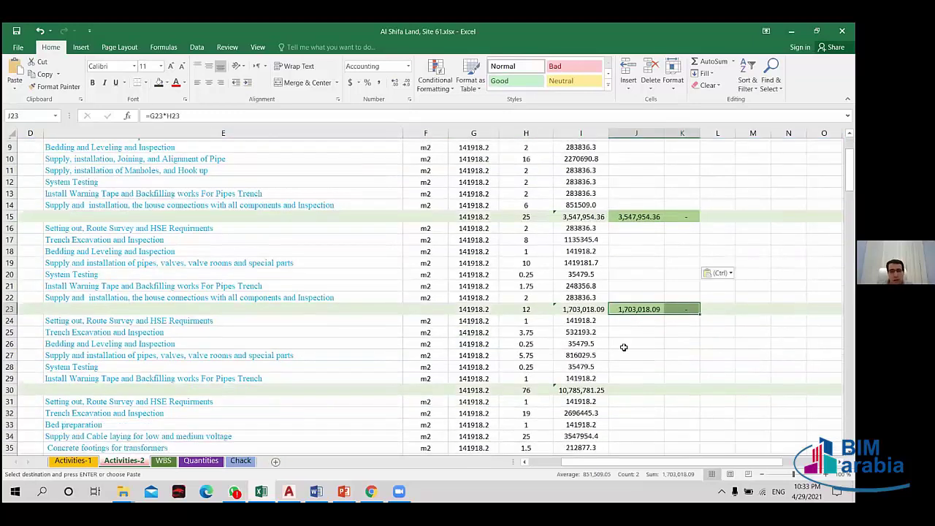
pyautogui.scroll(-1, 628, 344)
pyautogui.click(632, 342)
pyautogui.hotkey('ctrl', 'v')
pyautogui.scroll(-1, 628, 358)
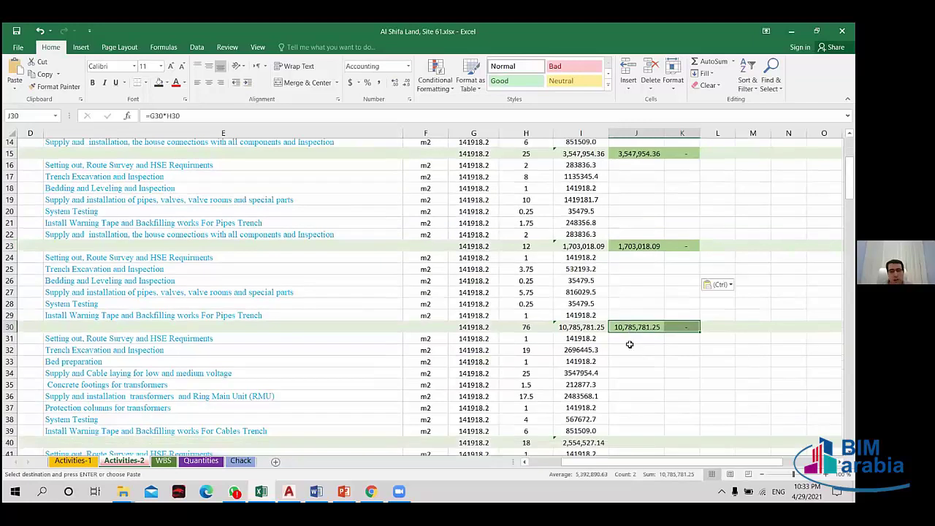
pyautogui.scroll(-1, 625, 387)
pyautogui.click(630, 387)
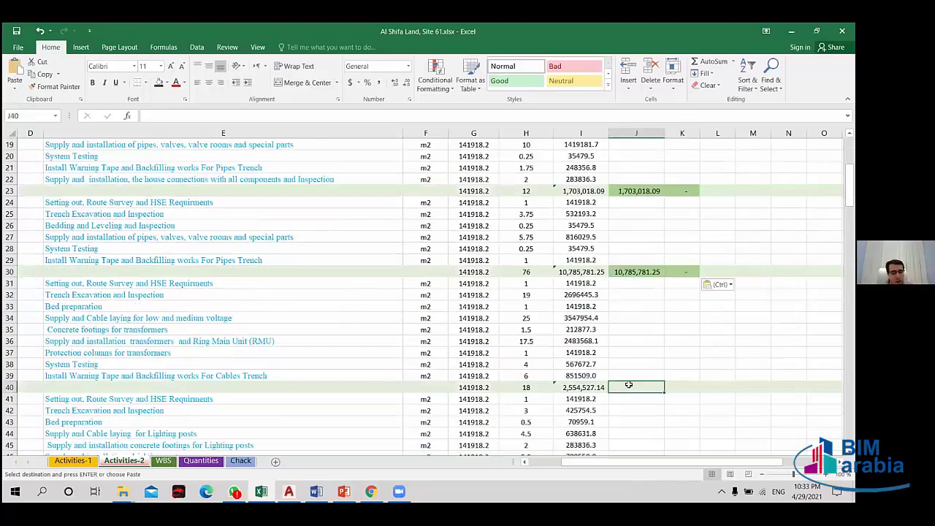
pyautogui.hotkey('ctrl', 'v')
pyautogui.scroll(-3, 628, 387)
pyautogui.click(627, 387)
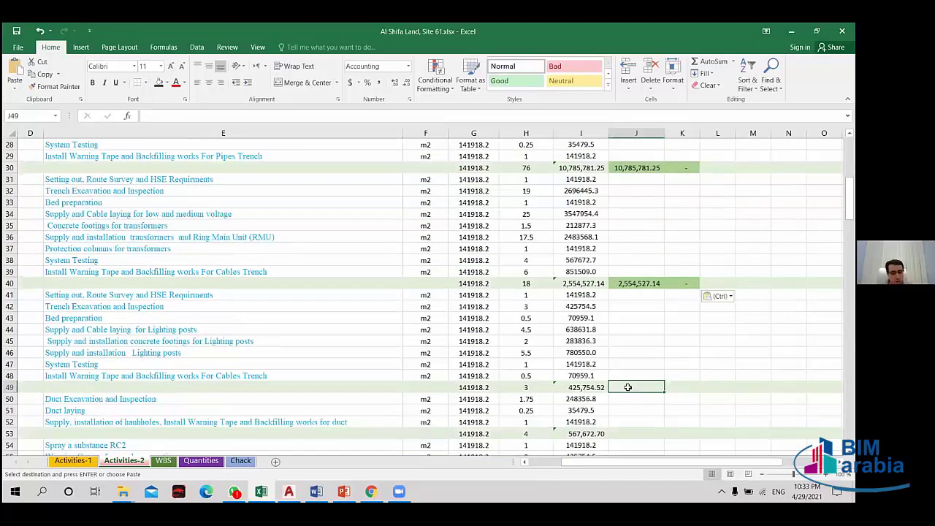
pyautogui.hotkey('ctrl', 'v')
pyautogui.scroll(-1, 627, 387)
pyautogui.scroll(-2, 630, 365)
pyautogui.click(634, 330)
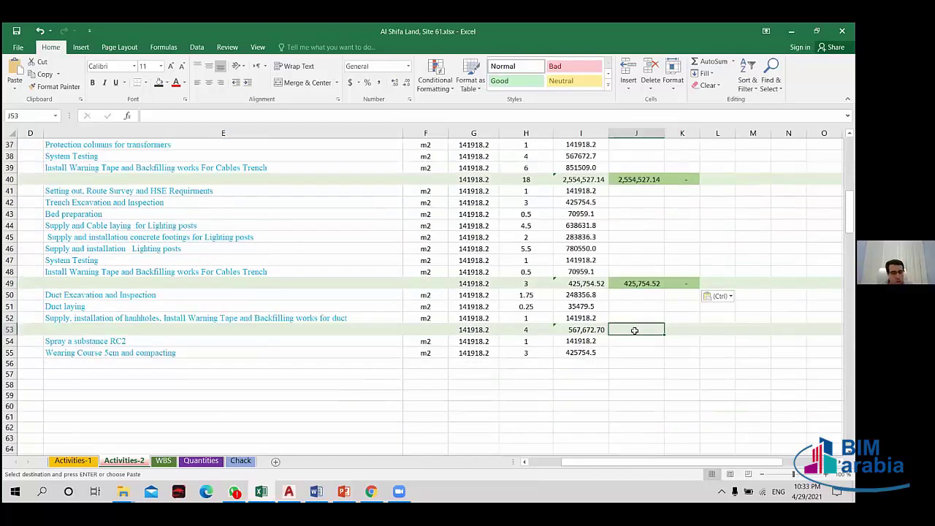
pyautogui.hotkey('ctrl', 'v')
pyautogui.click(644, 363)
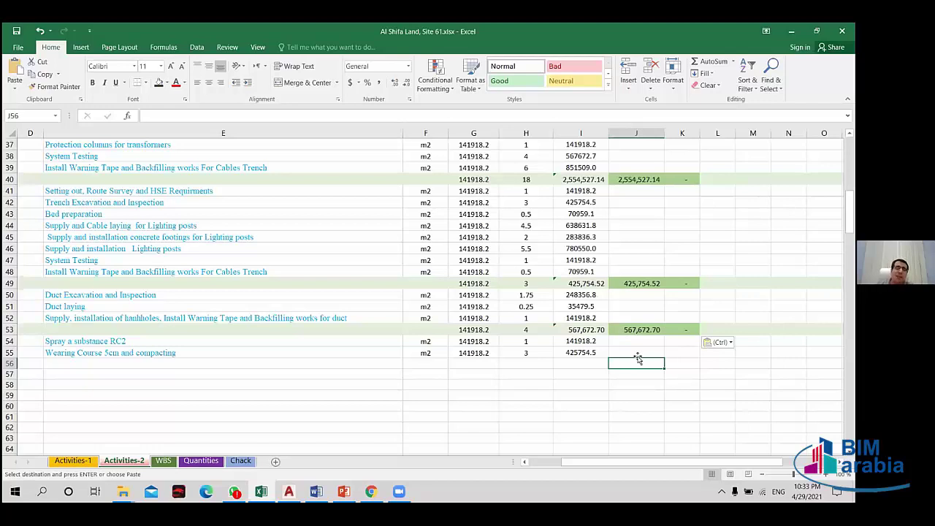
# - Give J53:K53 blank L49's plain format, then paint that onto J49:K49
pyautogui.click(716, 284)
pyautogui.click(59, 86)
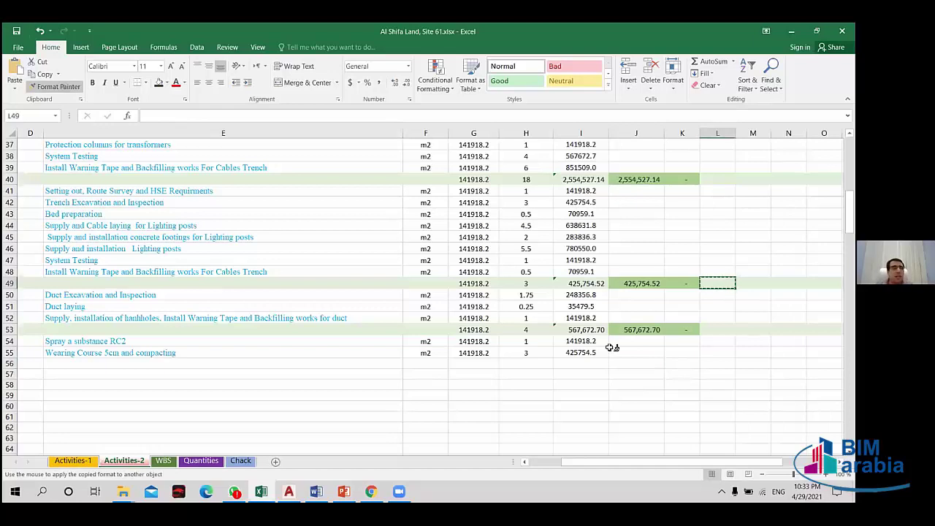
pyautogui.moveTo(657, 330); pyautogui.dragTo(690, 330)
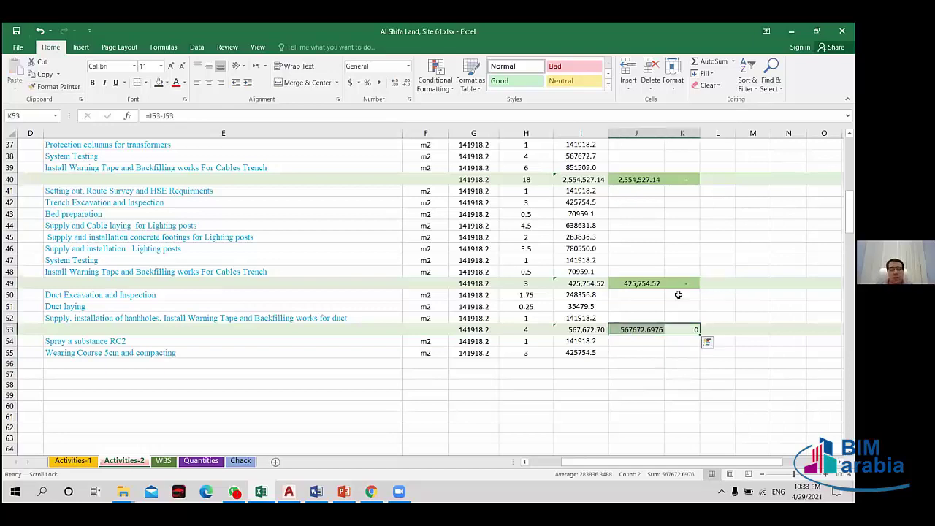
pyautogui.click(684, 283)
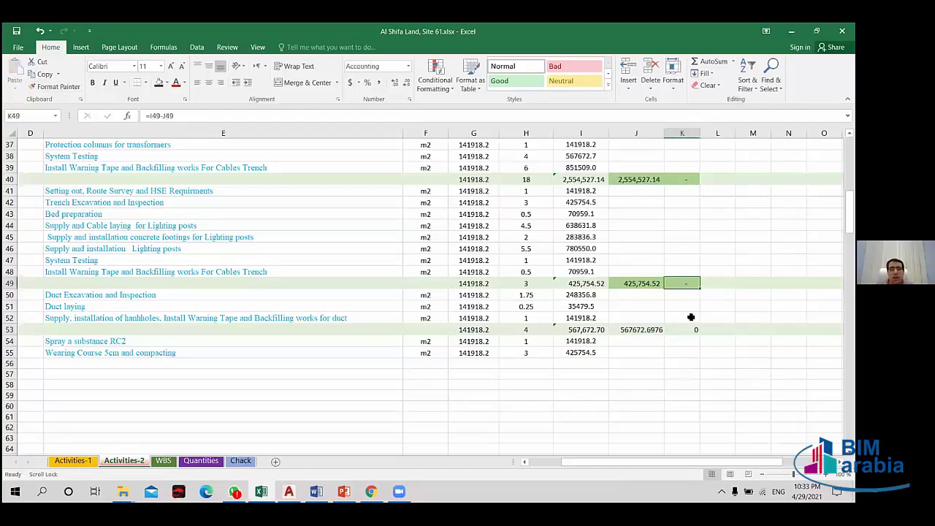
pyautogui.click(685, 330)
pyautogui.click(58, 86)
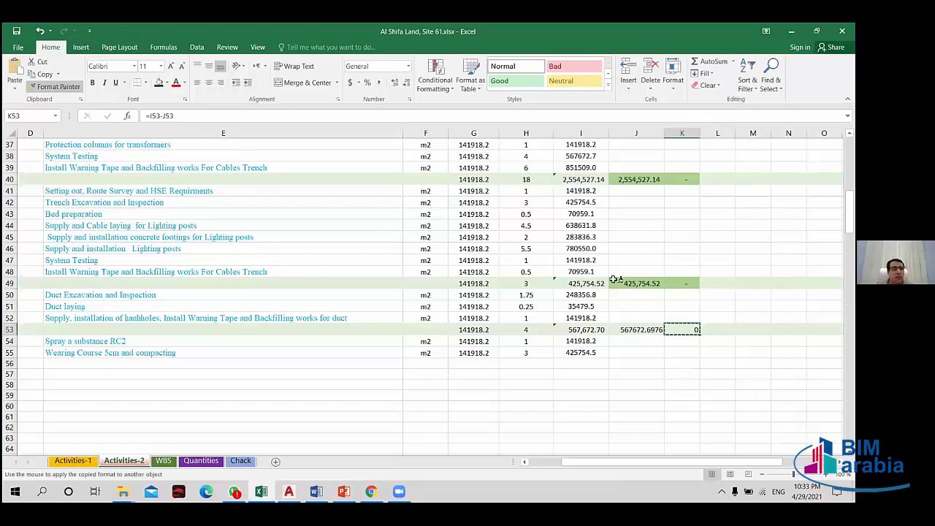
pyautogui.moveTo(616, 283); pyautogui.dragTo(686, 283)
# - Paint the plain format onto the Check cells of rows 40, 30 and 23
pyautogui.scroll(1, 672, 307)
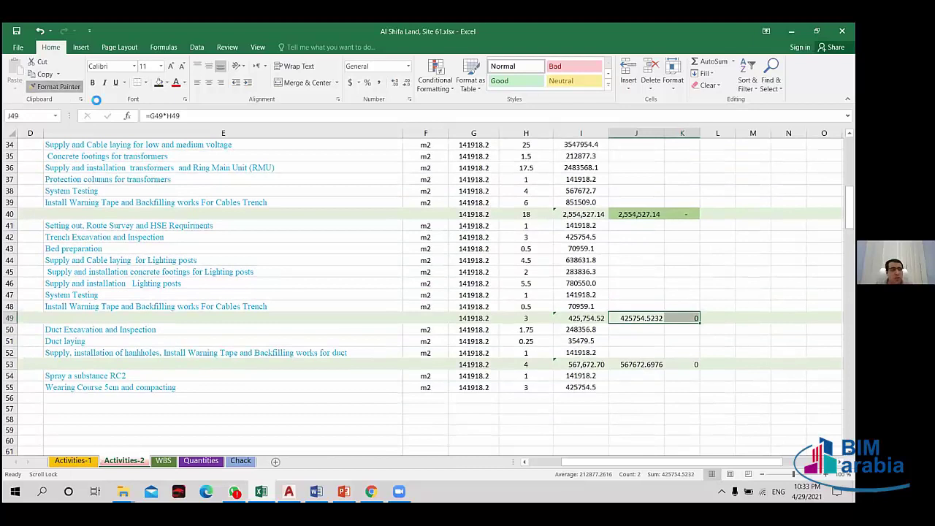
pyautogui.click(58, 86)
pyautogui.moveTo(617, 213); pyautogui.dragTo(679, 212)
pyautogui.scroll(3, 657, 255)
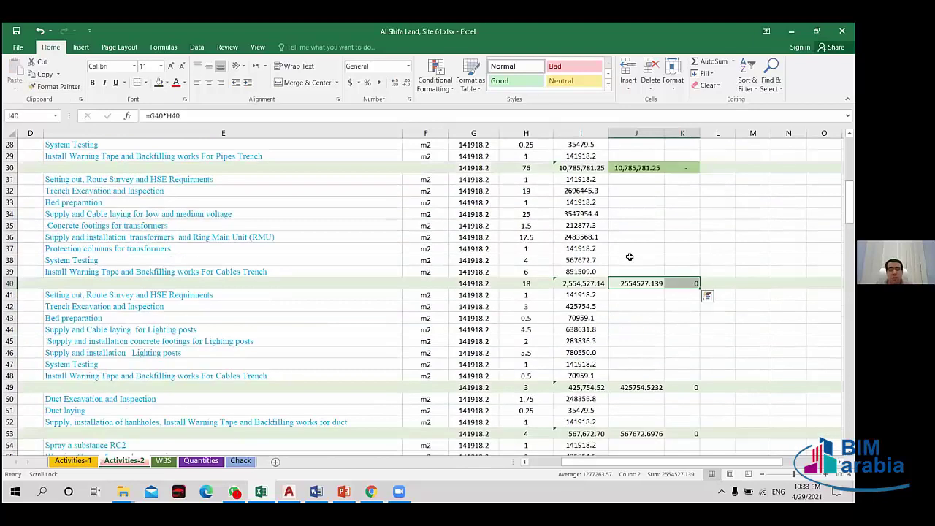
pyautogui.click(63, 88)
pyautogui.moveTo(617, 202); pyautogui.dragTo(693, 202)
pyautogui.scroll(4, 701, 292)
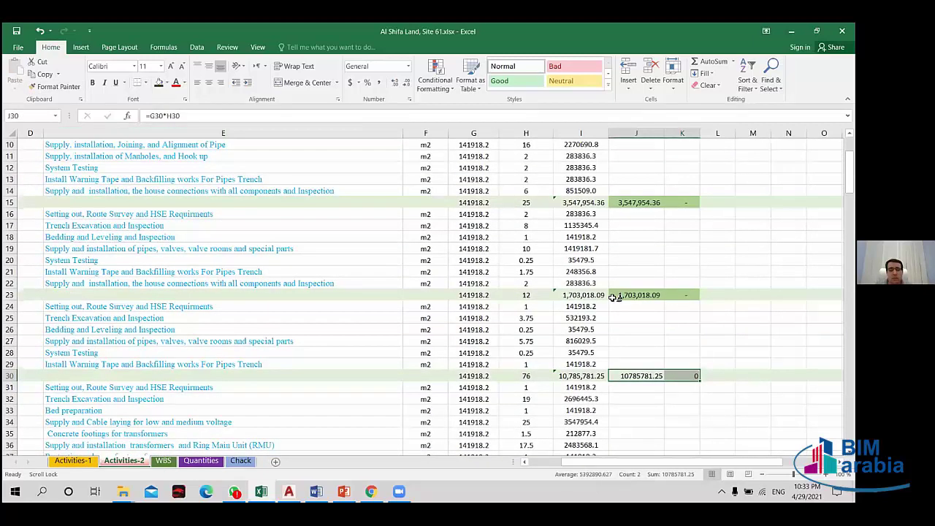
pyautogui.hotkey('alt', 'h')
pyautogui.press('f')
pyautogui.press('p')
pyautogui.click(636, 295)
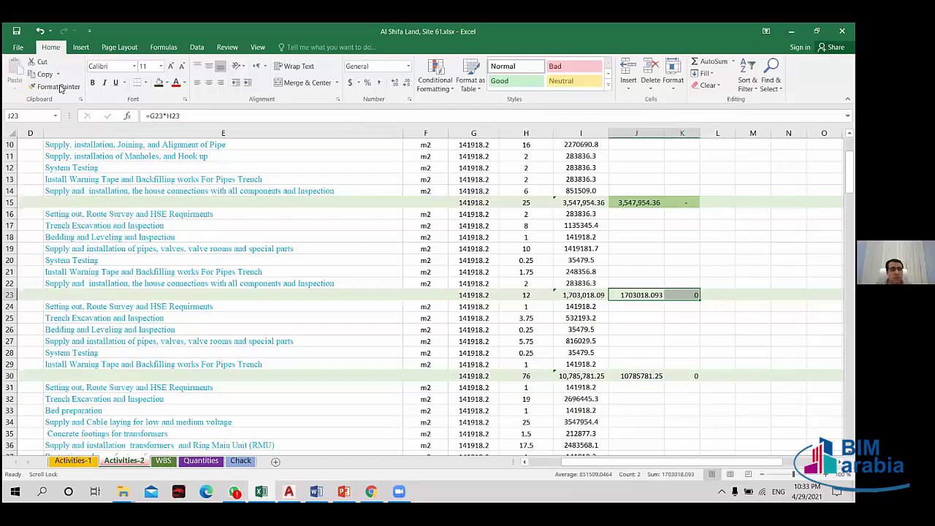
# - Paint the plain format onto J15:K15, then pick it up again for row 6
pyautogui.hotkey('alt', 'h')
pyautogui.press('f')
pyautogui.press('p')
pyautogui.click(635, 203)
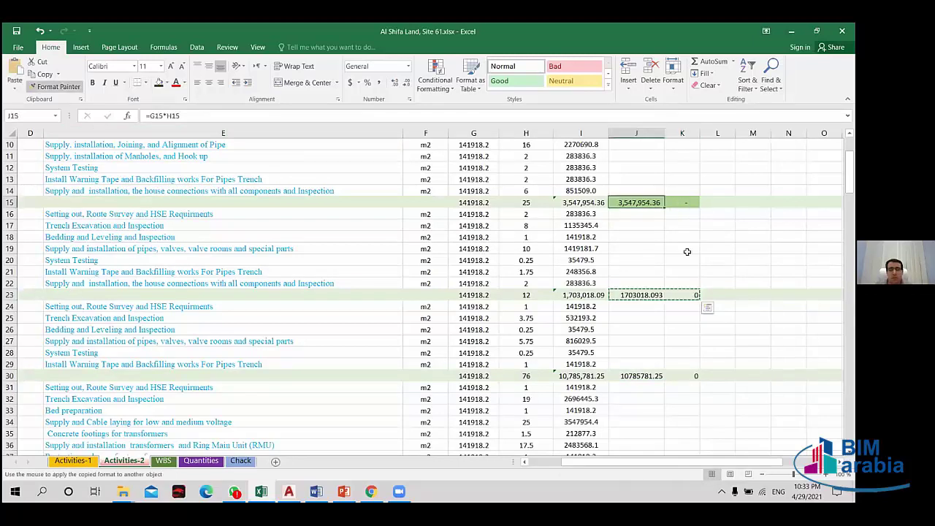
pyautogui.click(642, 204)
pyautogui.scroll(1, 764, 279)
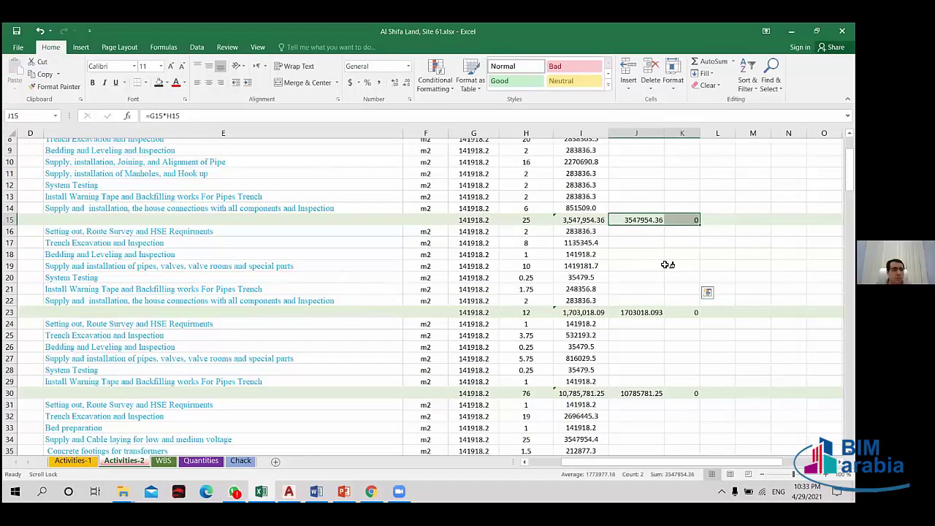
pyautogui.scroll(3, 686, 305)
pyautogui.moveTo(636, 264); pyautogui.dragTo(686, 265)
pyautogui.hotkey('alt', 'h')
pyautogui.press('f')
pyautogui.press('p')
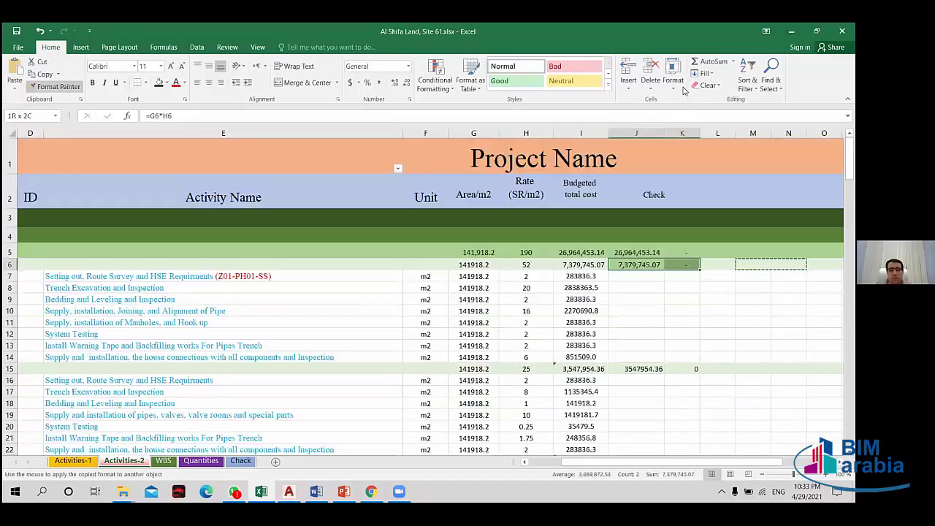
# - Paint the plain format onto all of column K
pyautogui.click(681, 134)
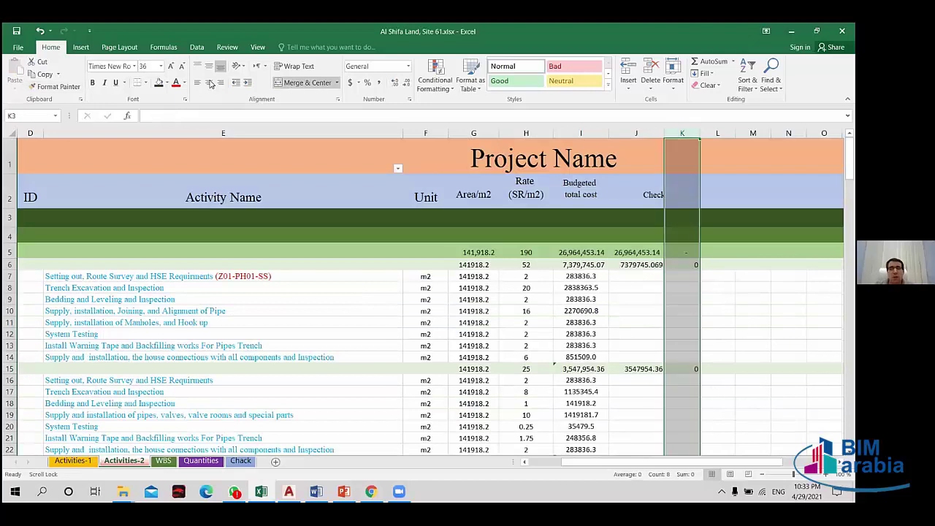
pyautogui.click(738, 322)
pyautogui.scroll(-3, 642, 372)
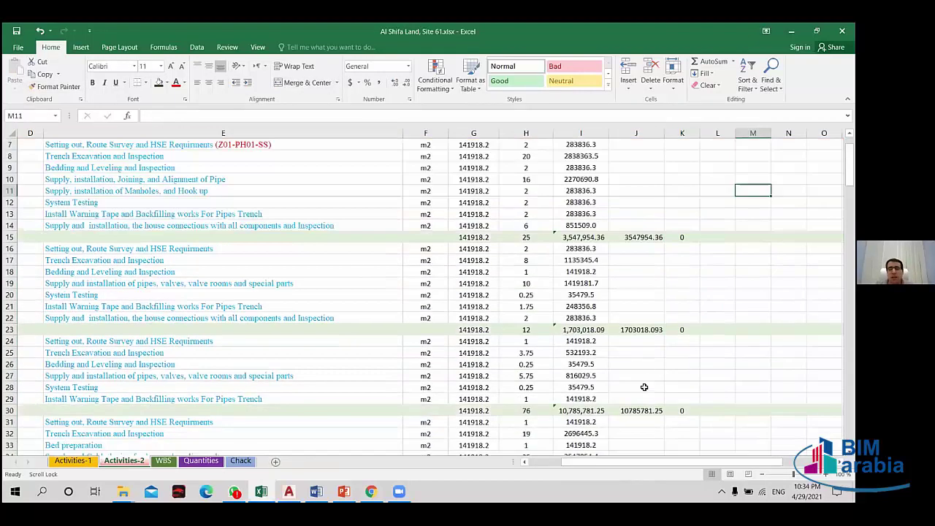
pyautogui.scroll(-3, 652, 385)
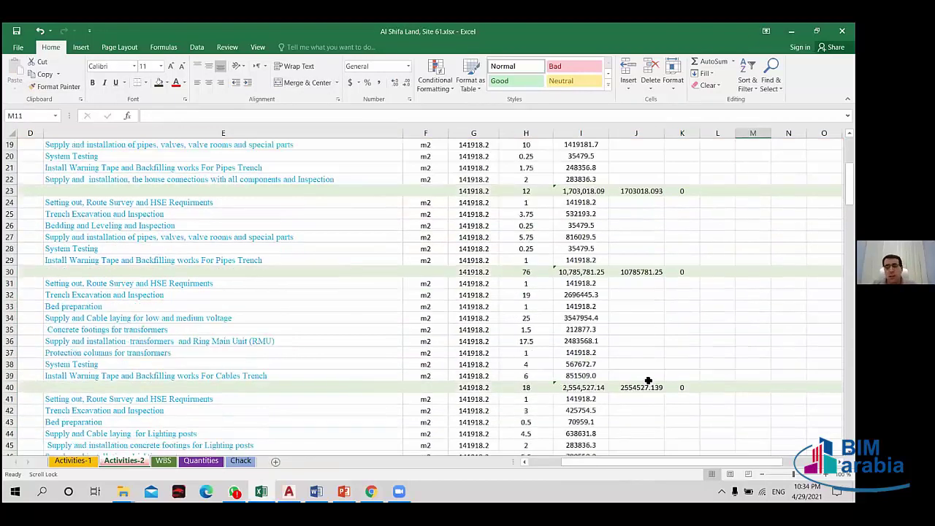
pyautogui.scroll(6, 648, 380)
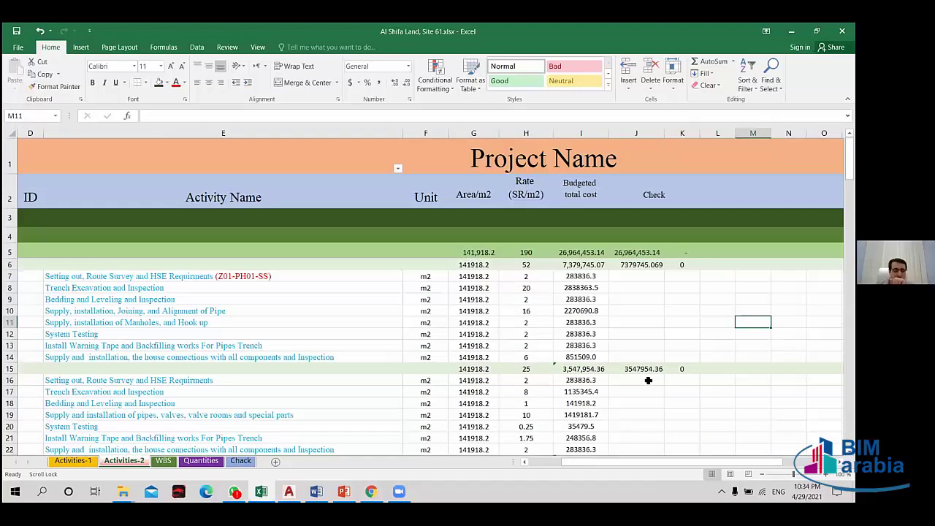
# - Glance at Activities-1, then return to Activities-2 and select column I
pyautogui.click(73, 461)
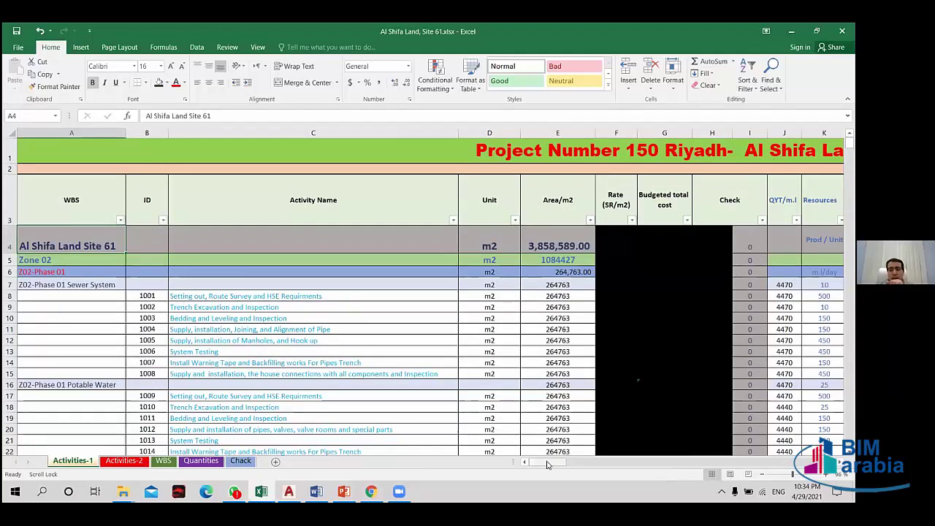
pyautogui.moveTo(547, 465); pyautogui.dragTo(553, 474)
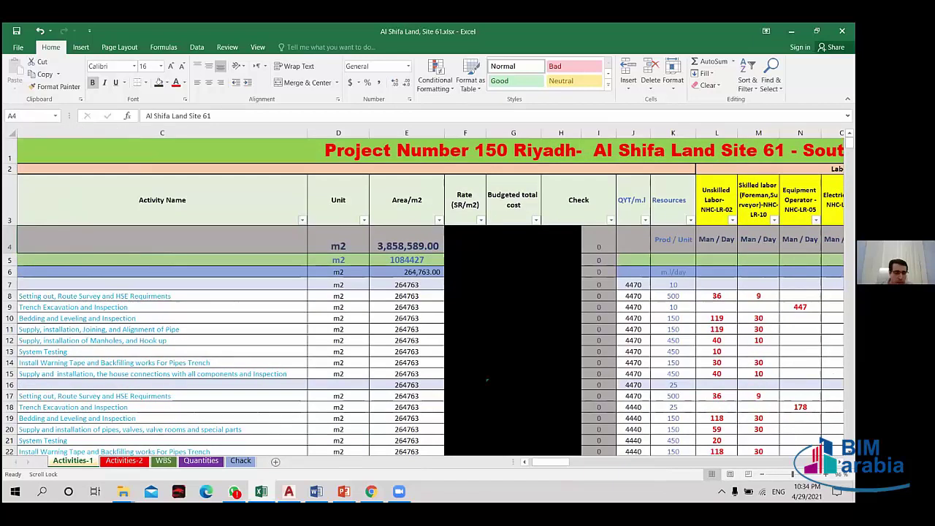
pyautogui.moveTo(261, 491)
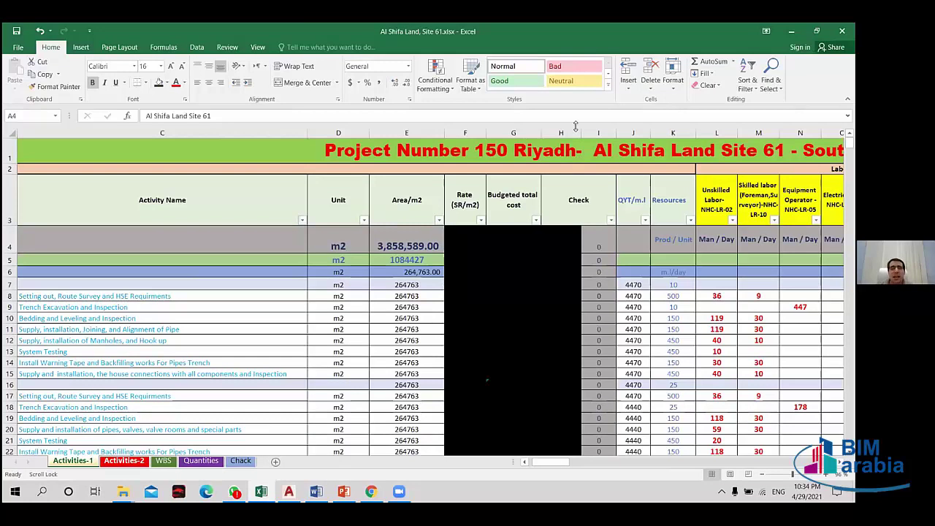
pyautogui.hotkey('ctrl', 'pagedown')
pyautogui.click(584, 133)
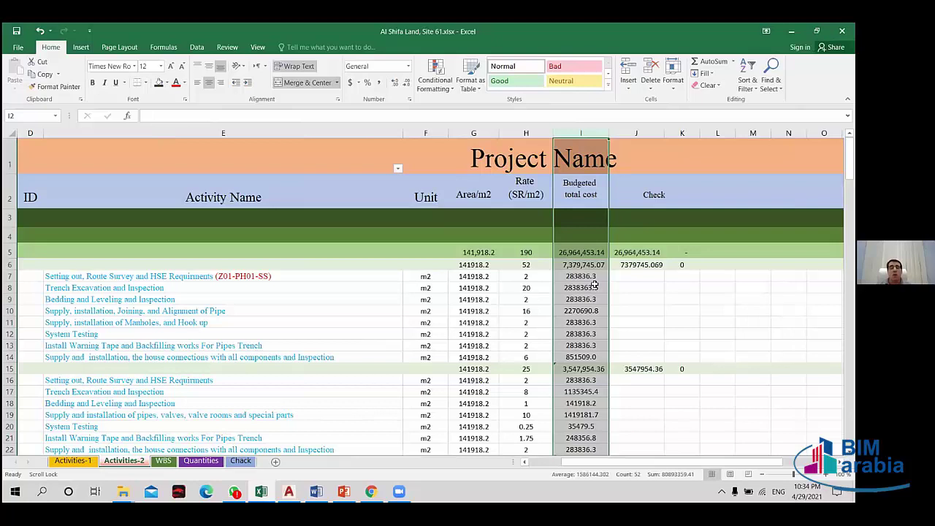
# - Select and narrow the Check columns J and K
pyautogui.click(594, 284)
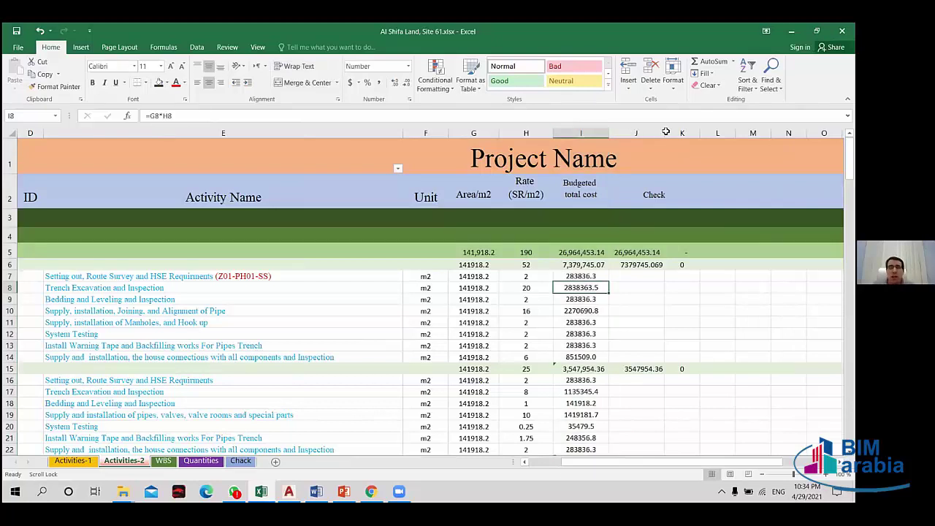
pyautogui.moveTo(654, 133); pyautogui.dragTo(694, 134)
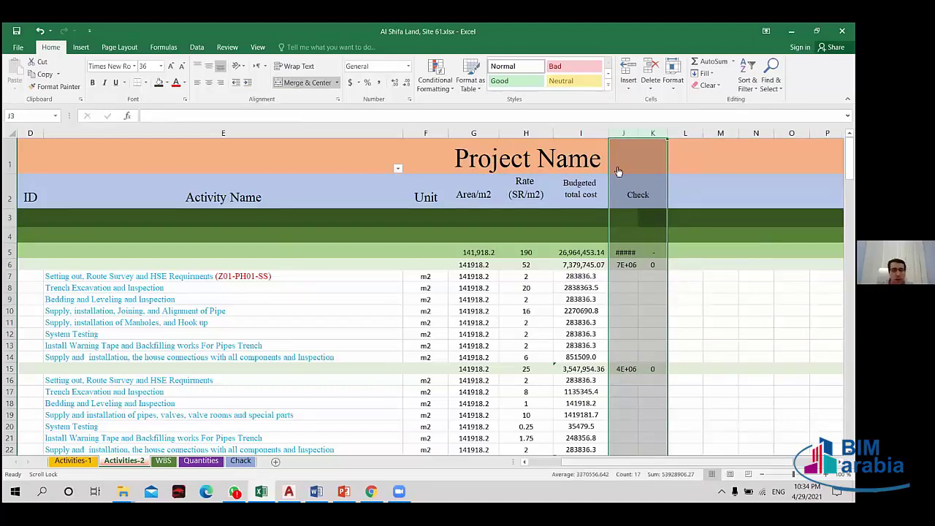
pyautogui.hscroll(-2, 618, 168)
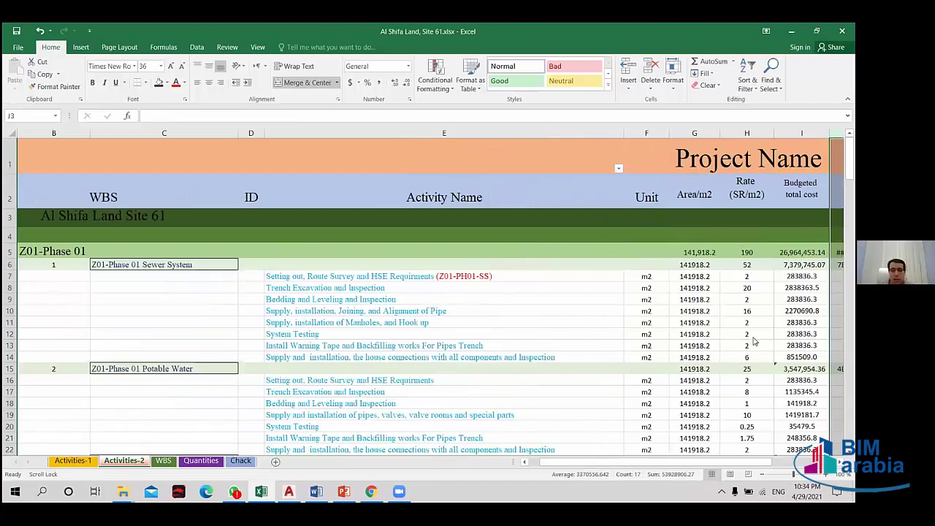
# - Filter Activity Name to show only the 44 activity rows
pyautogui.click(618, 168)
pyautogui.click(690, 362)
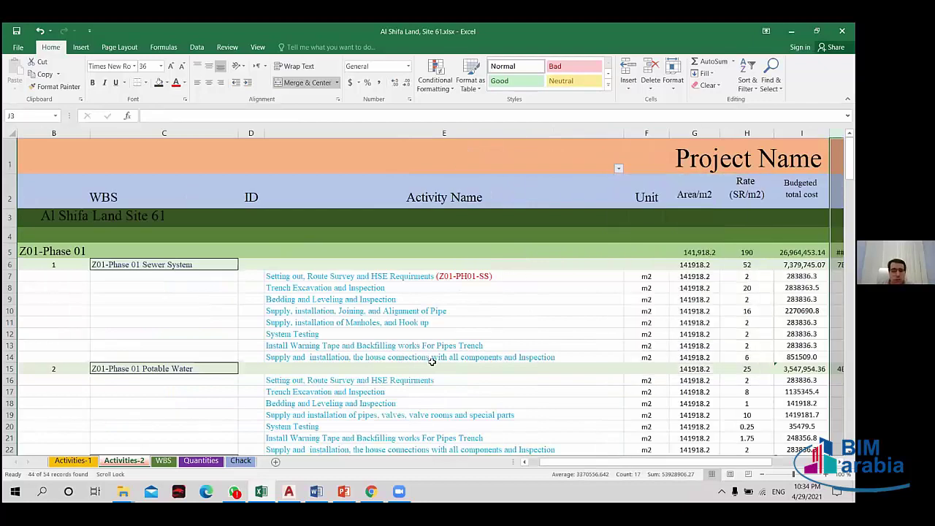
pyautogui.moveTo(307, 215)
pyautogui.mouseDown()
pyautogui.moveTo(307, 353)
pyautogui.moveTo(367, 388)
pyautogui.mouseUp()
pyautogui.moveTo(848, 212); pyautogui.dragTo(848, 201)
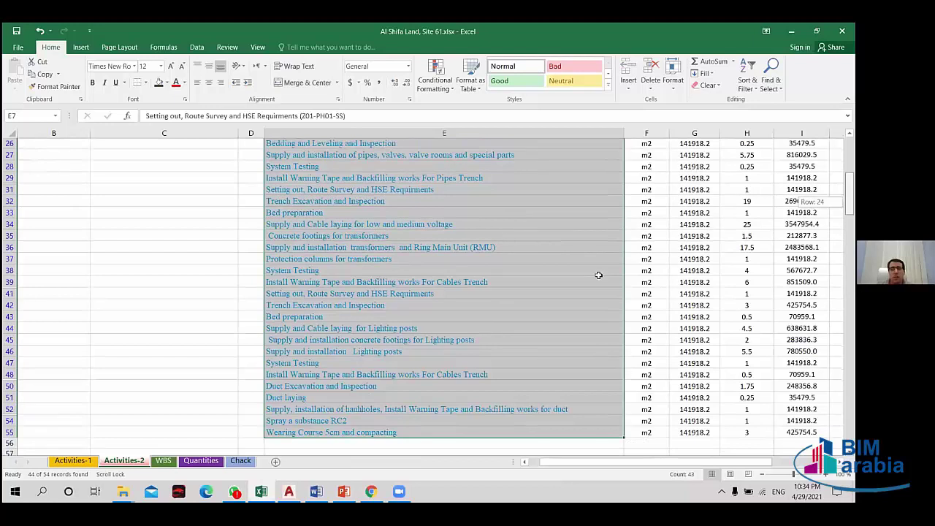
# - Select all in the Activity Name filter so every row shows again
pyautogui.scroll(8, 598, 275)
pyautogui.click(619, 168)
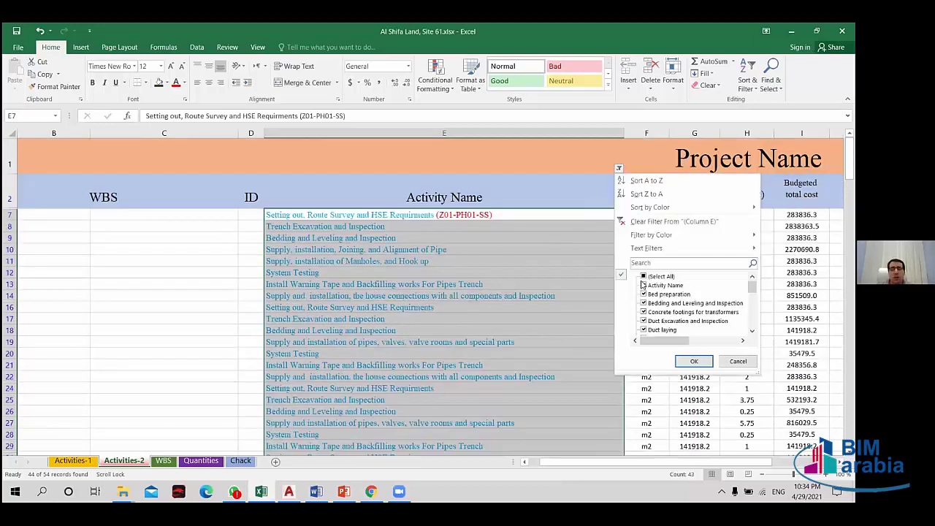
pyautogui.click(694, 361)
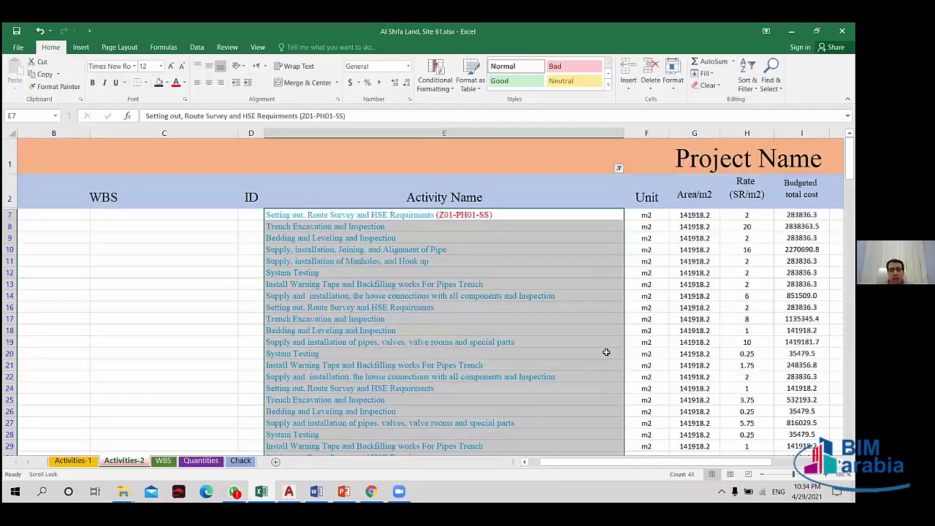
# - Edit E7 and highlight its (Z01-PH01-SS) code, then confirm
pyautogui.moveTo(480, 287); pyautogui.dragTo(482, 299)
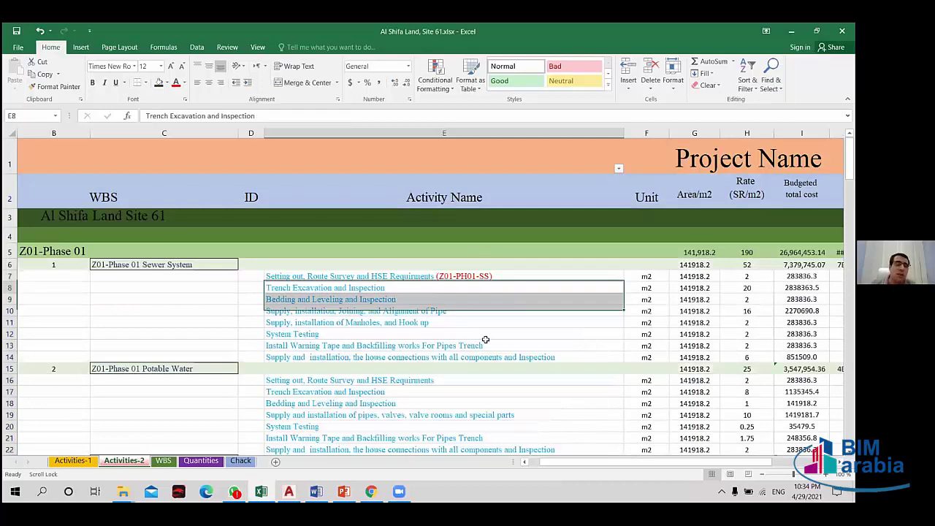
pyautogui.click(482, 288)
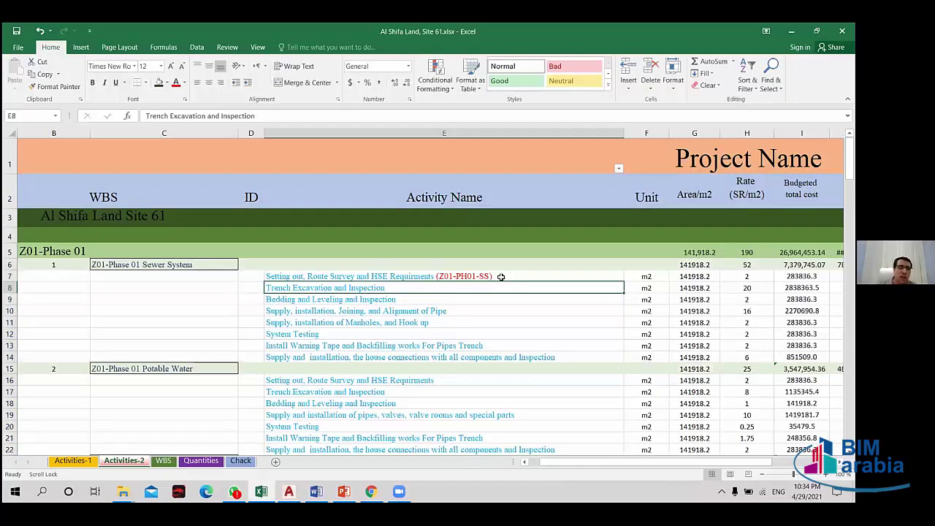
pyautogui.click(501, 277)
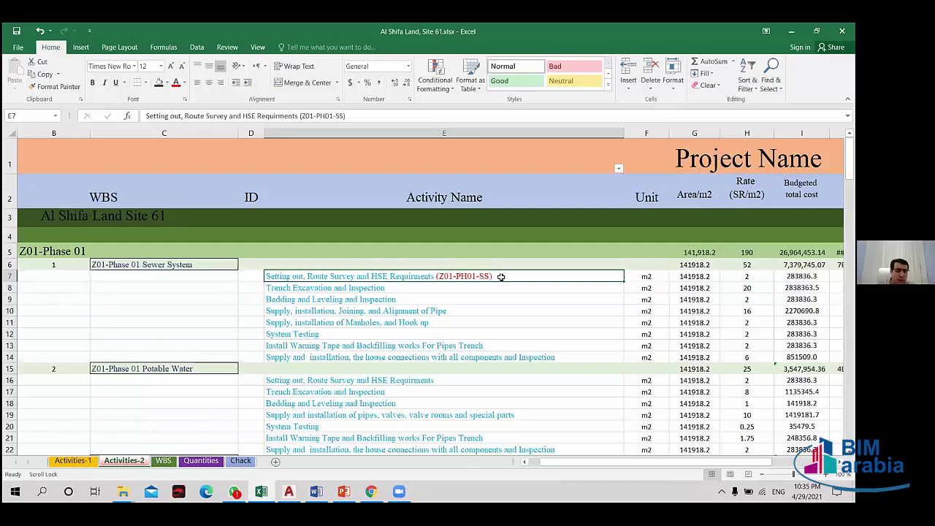
pyautogui.doubleClick(503, 277)
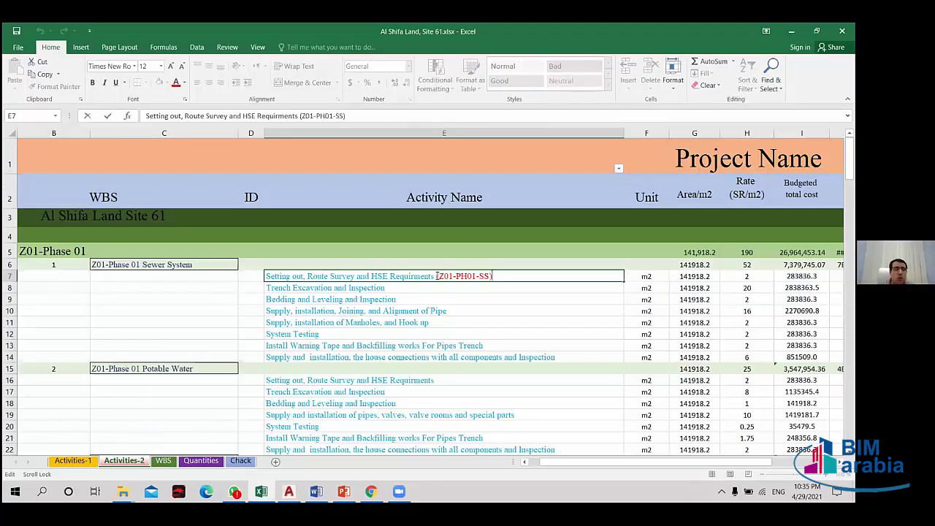
pyautogui.moveTo(437, 276); pyautogui.dragTo(453, 274)
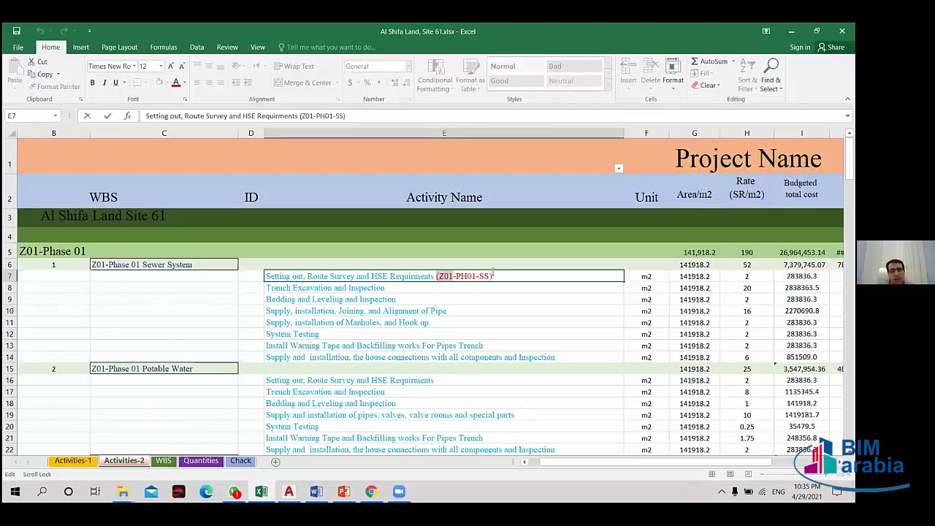
pyautogui.click(290, 276)
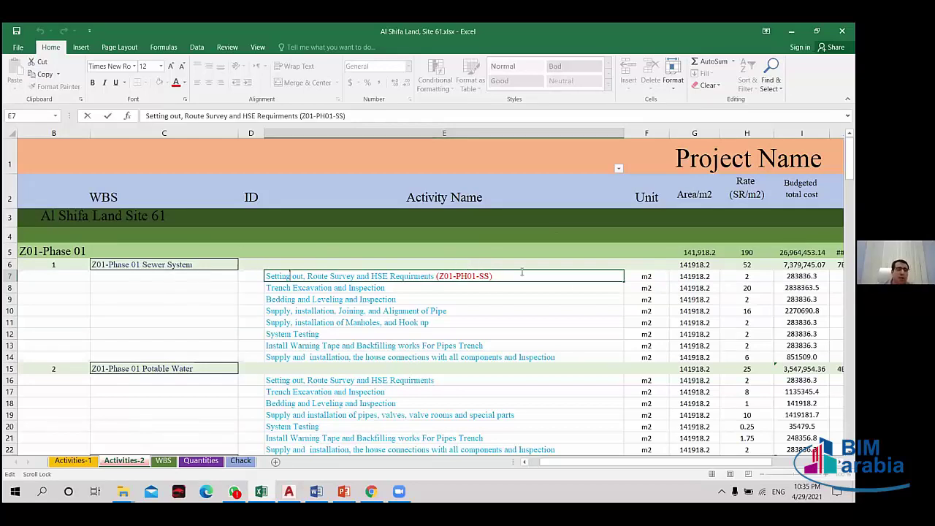
pyautogui.moveTo(497, 276); pyautogui.dragTo(437, 276)
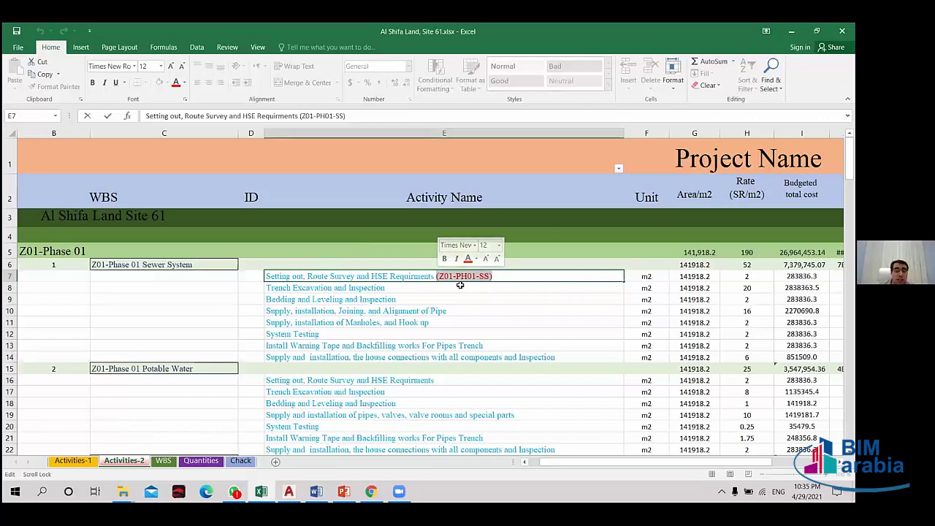
pyautogui.click(469, 288)
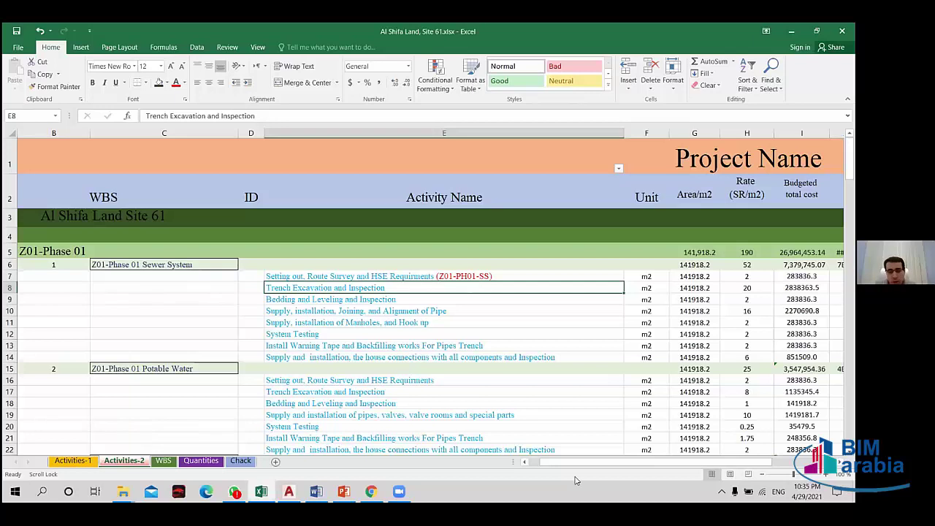
# - Widen column J to show the full Check values
pyautogui.moveTo(546, 463); pyautogui.dragTo(574, 462)
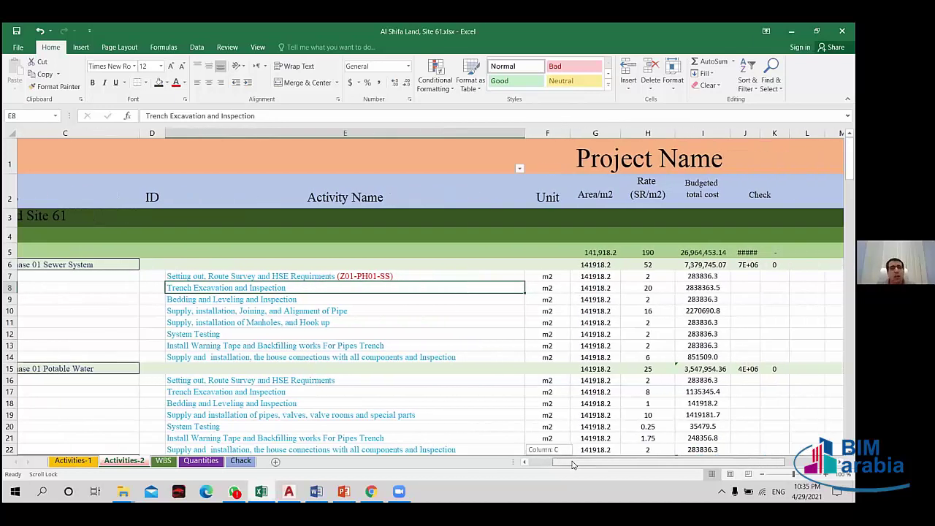
pyautogui.moveTo(574, 463); pyautogui.dragTo(640, 133)
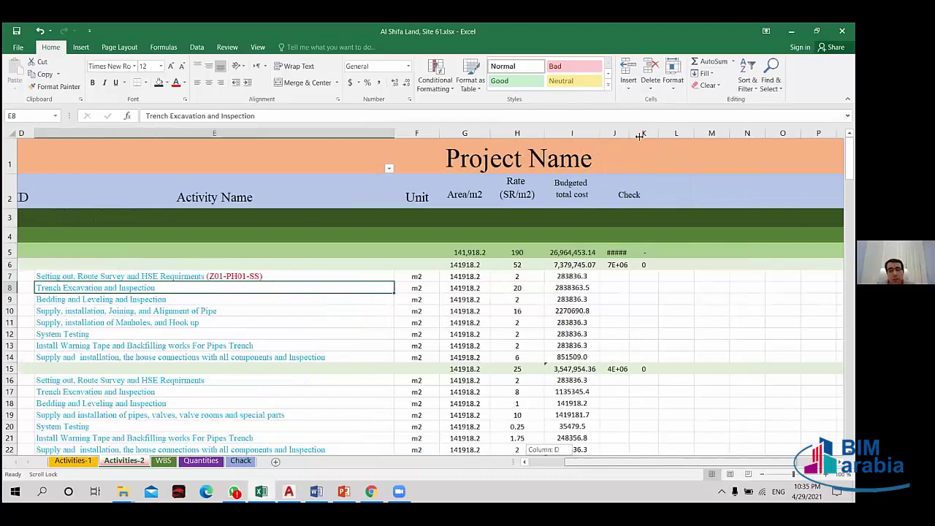
pyautogui.click(680, 249)
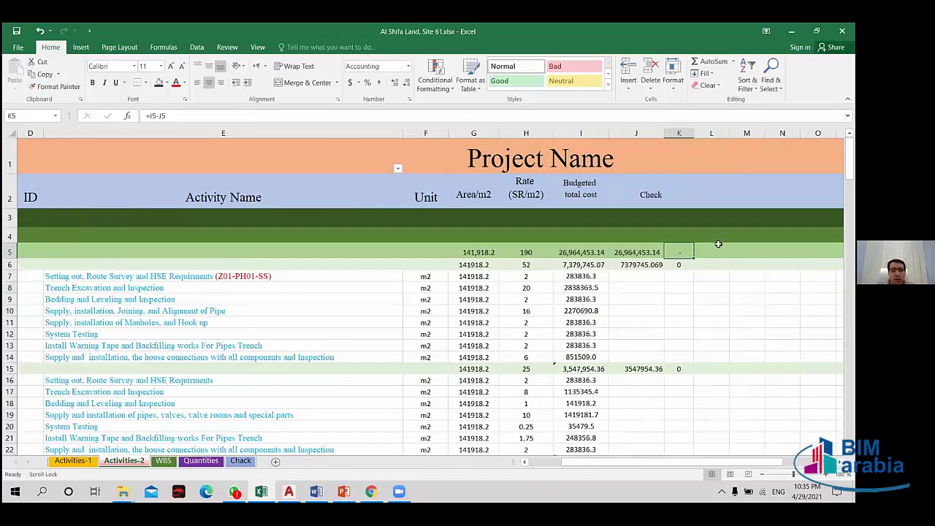
# - Copy the QYT/m.l header from Activities-1 into cell L2 of Activities-2
pyautogui.hotkey('ctrl', 'pageup')
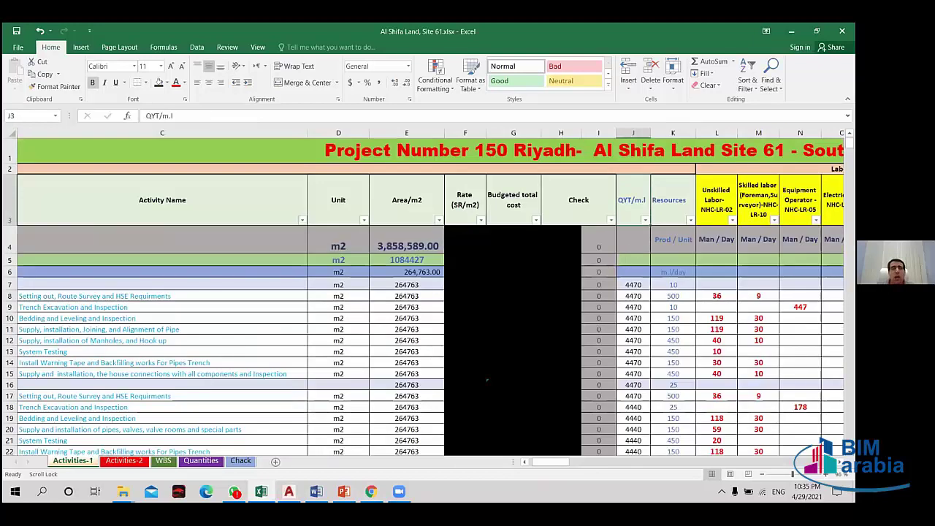
pyautogui.moveTo(187, 116); pyautogui.dragTo(134, 111)
pyautogui.hotkey('ctrl', 'c')
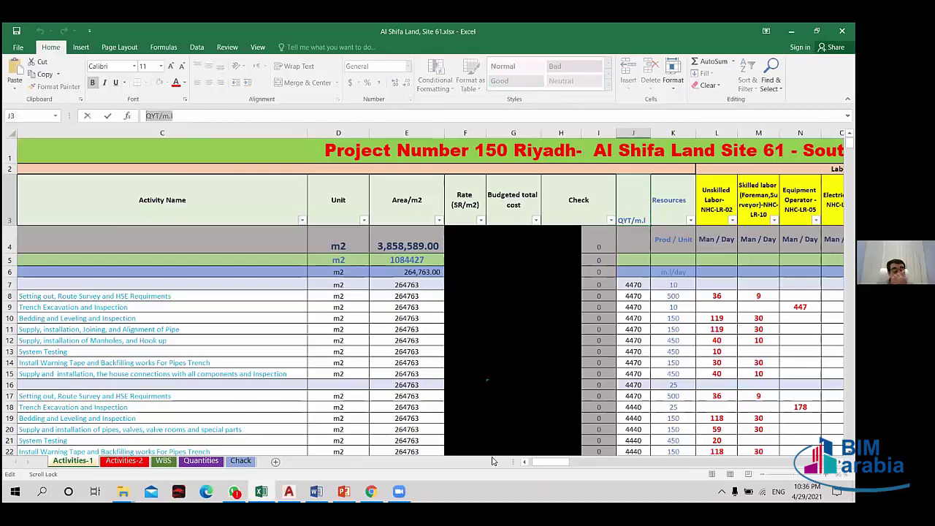
pyautogui.hotkey('ctrl', 'pagedown')
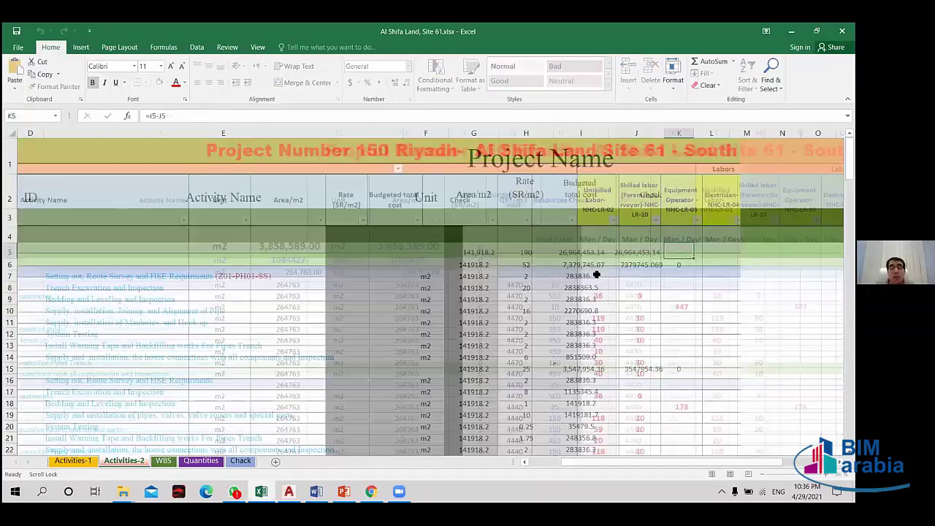
pyautogui.moveTo(580, 276); pyautogui.dragTo(586, 357)
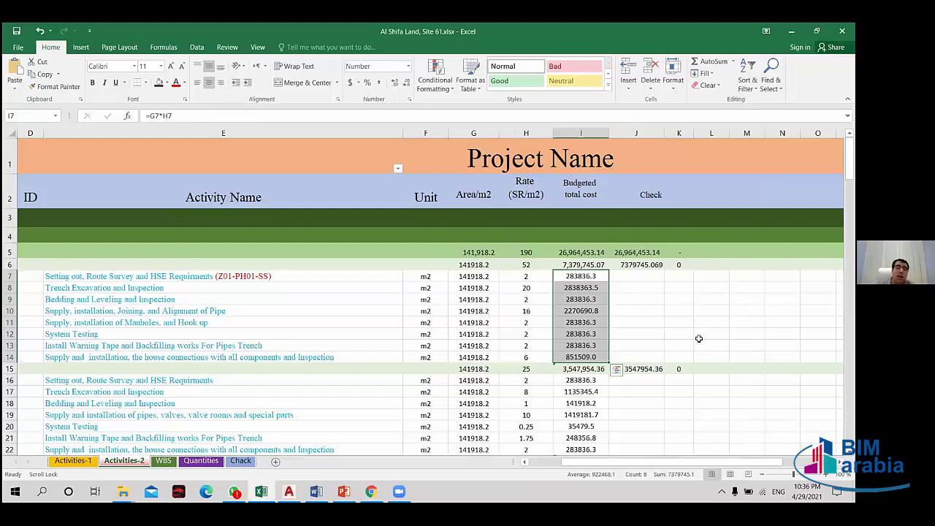
pyautogui.click(689, 168)
pyautogui.click(716, 190)
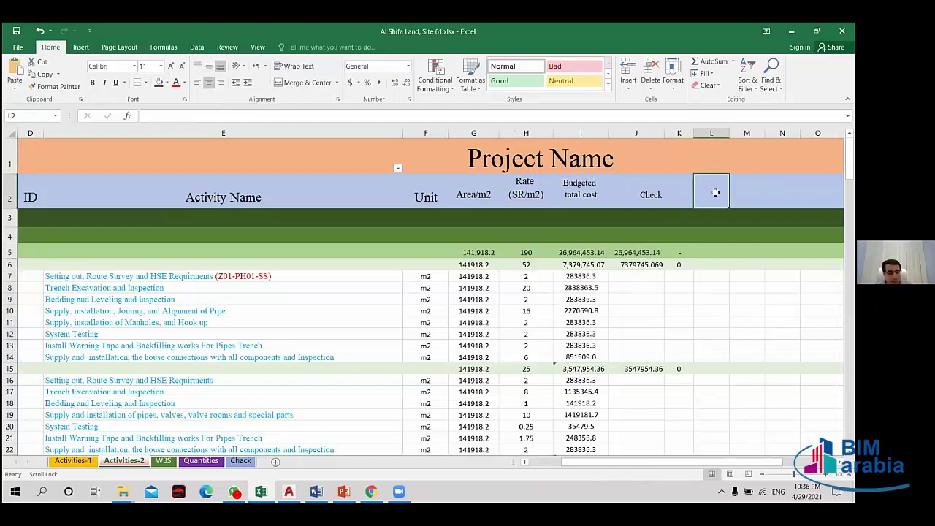
pyautogui.hotkey('ctrl', 'v')
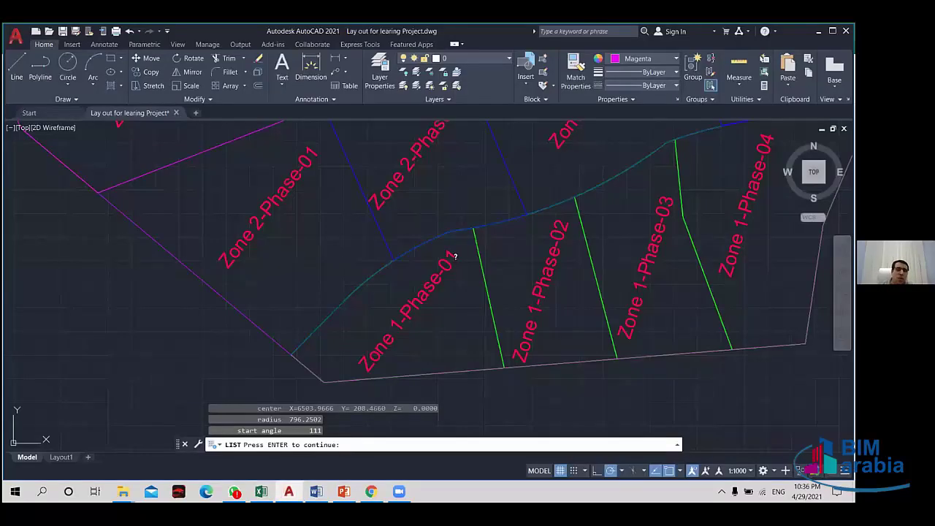
# - Select the Zone 1-Phase-01 boundary in AutoCAD, cancel, zoom out, and return to Excel
pyautogui.scroll(2, 346, 372)
pyautogui.moveTo(524, 166)
pyautogui.mouseDown()
pyautogui.moveTo(410, 281)
pyautogui.moveTo(415, 271)
pyautogui.mouseUp()
pyautogui.click(485, 326)
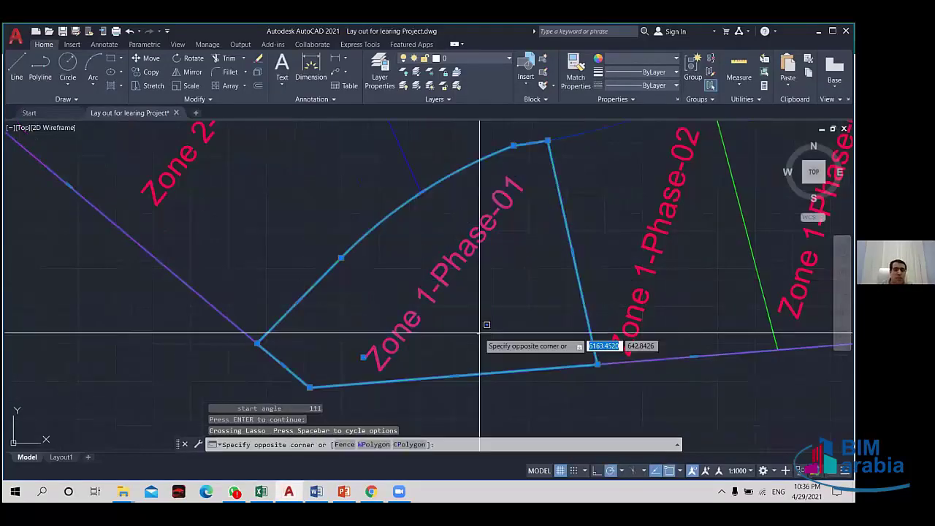
pyautogui.press('Escape')
pyautogui.press('Escape')
pyautogui.scroll(-3, 460, 299)
pyautogui.scroll(3, 465, 289)
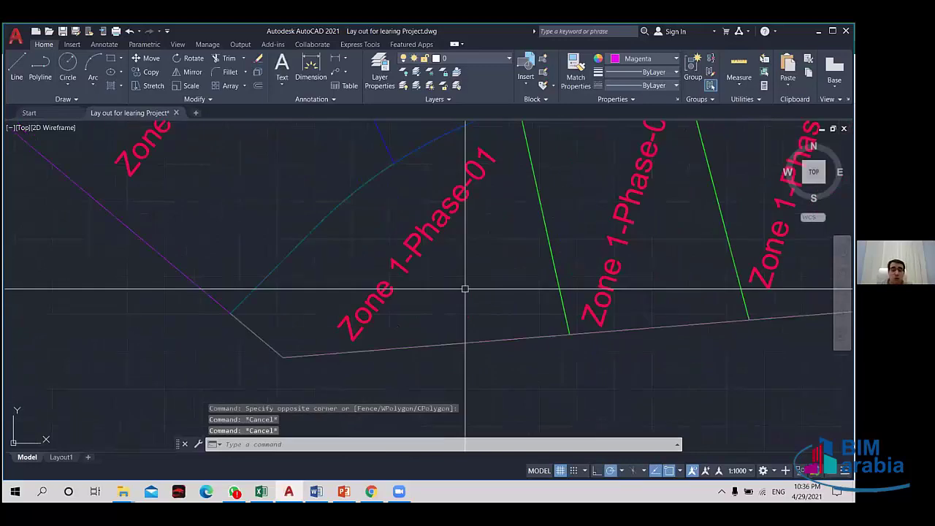
pyautogui.scroll(-2, 465, 289)
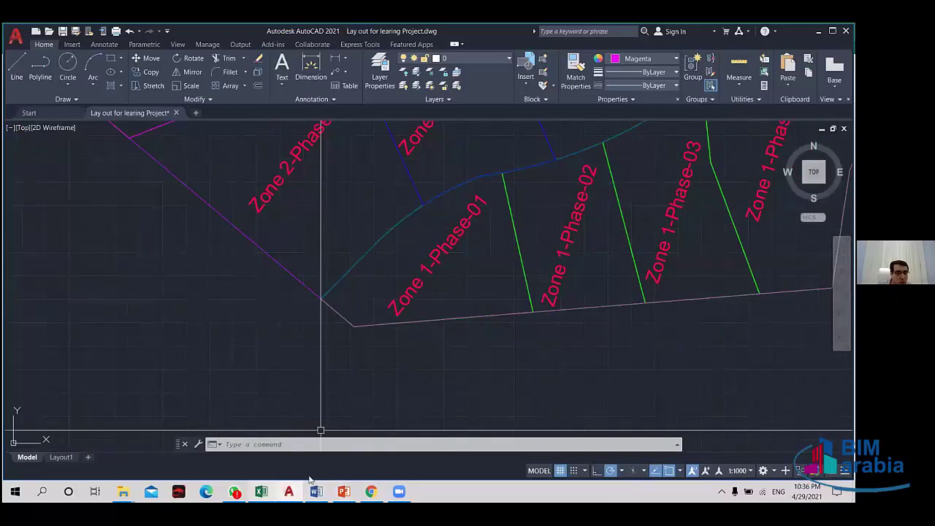
pyautogui.moveTo(262, 491)
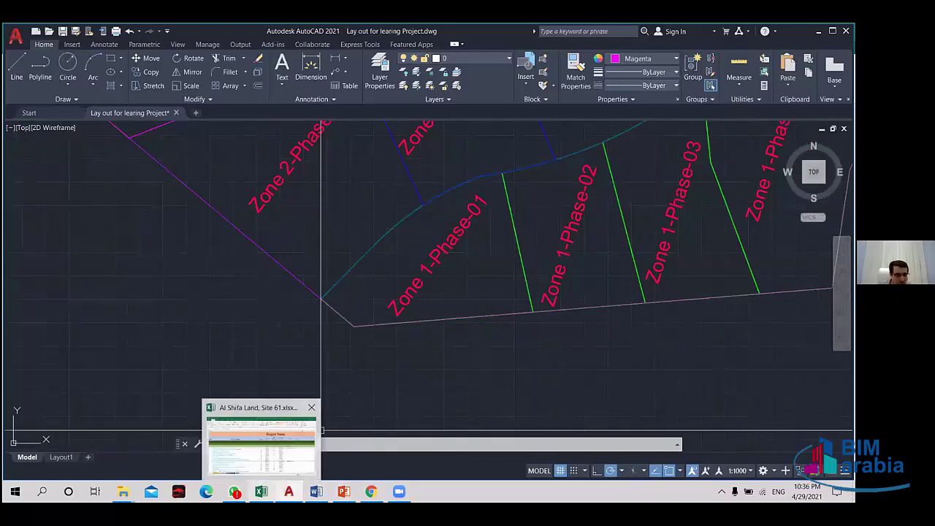
pyautogui.moveTo(344, 490)
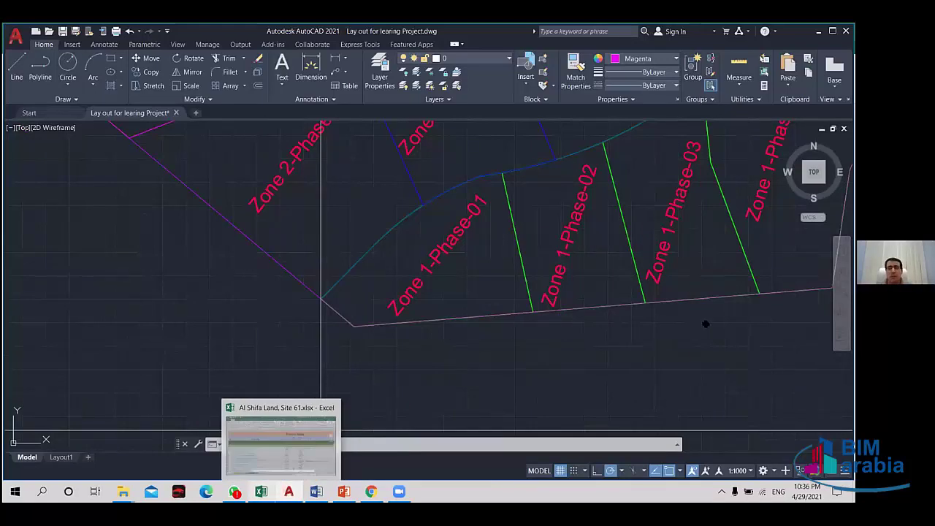
pyautogui.hotkey('alt', 'Tab')
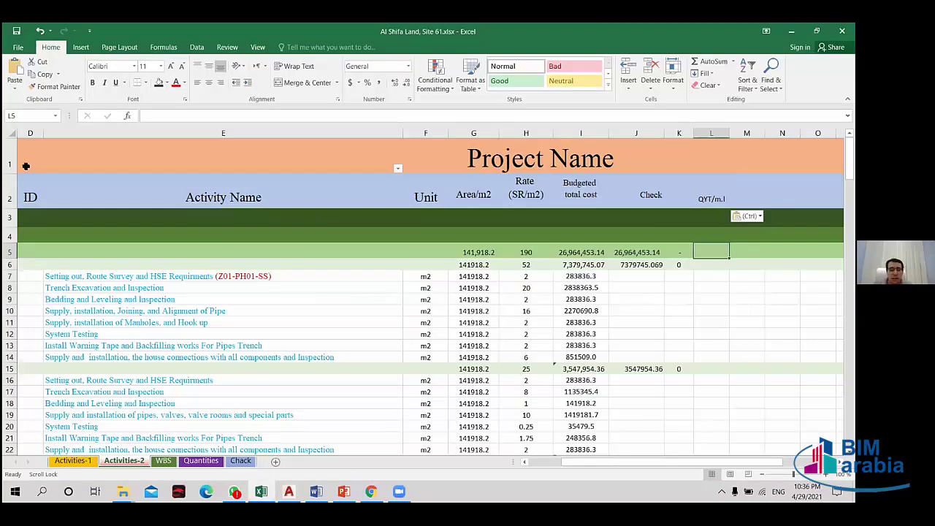
# - Select the 53-row by 24-column block from C55 up to row 3, past QYT/m.l
pyautogui.hscroll(-3, 485, 471)
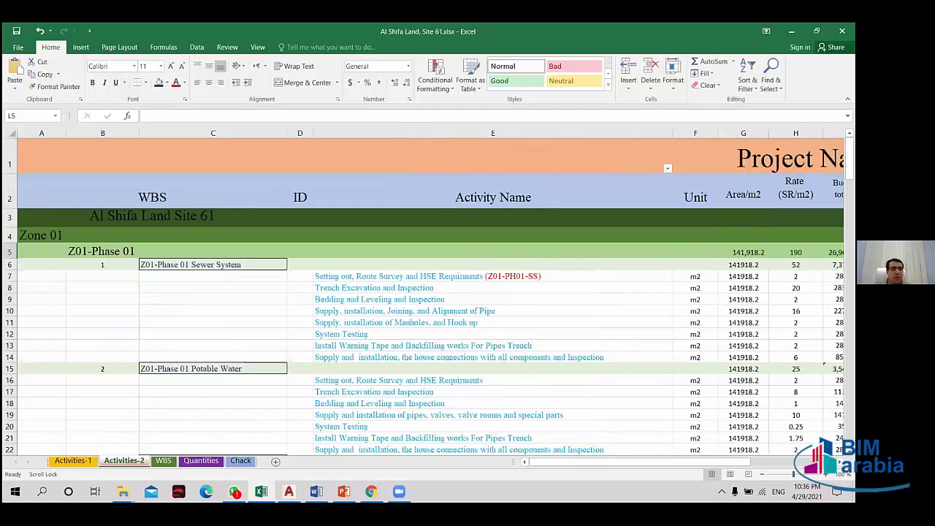
pyautogui.hotkey('ctrl', 'a')
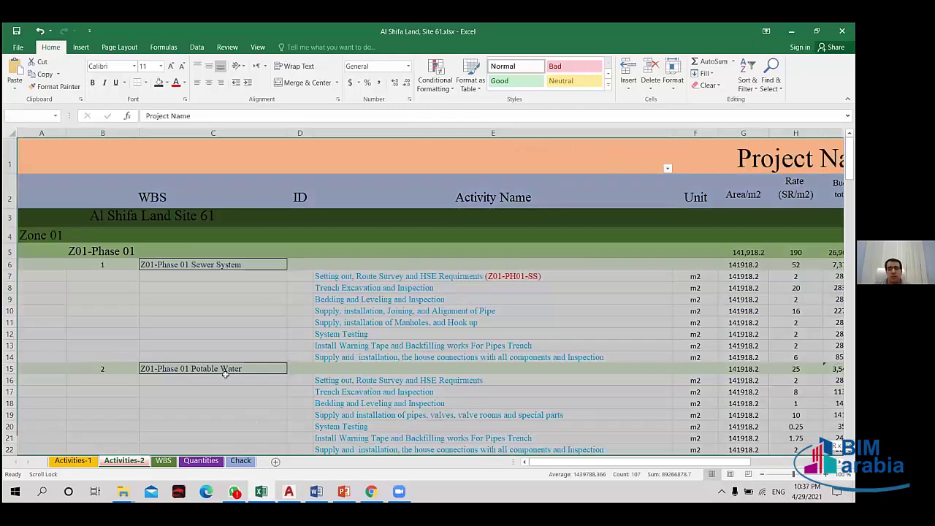
pyautogui.scroll(-10, 208, 282)
pyautogui.scroll(-20, 438, 293)
pyautogui.moveTo(849, 420); pyautogui.dragTo(849, 241)
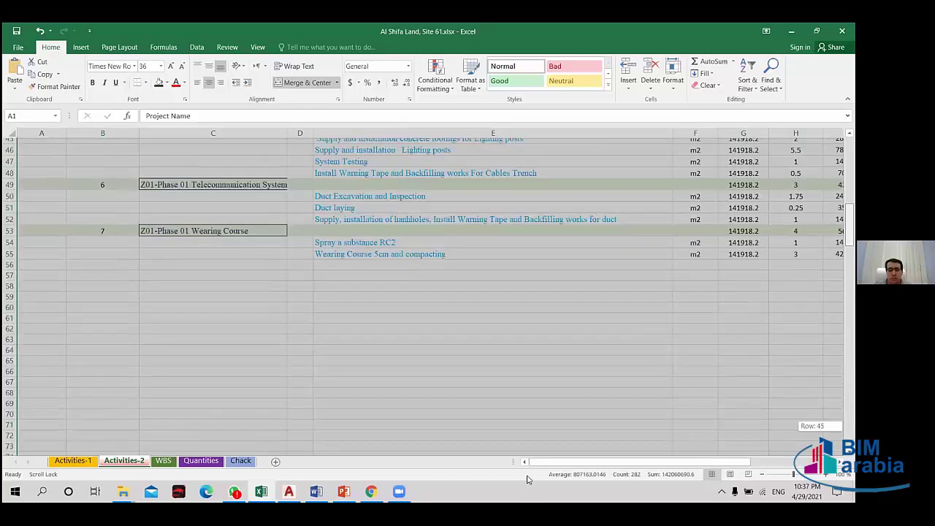
pyautogui.moveTo(547, 462)
pyautogui.mouseDown()
pyautogui.moveTo(622, 466)
pyautogui.moveTo(515, 333)
pyautogui.mouseUp()
pyautogui.scroll(-15, 511, 336)
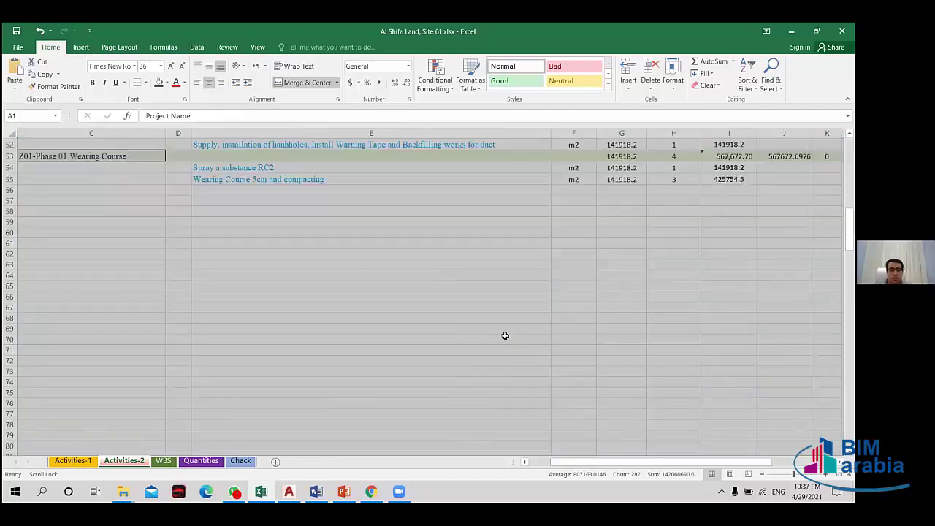
pyautogui.scroll(-5, 426, 360)
pyautogui.scroll(6, 426, 360)
pyautogui.click(22, 284)
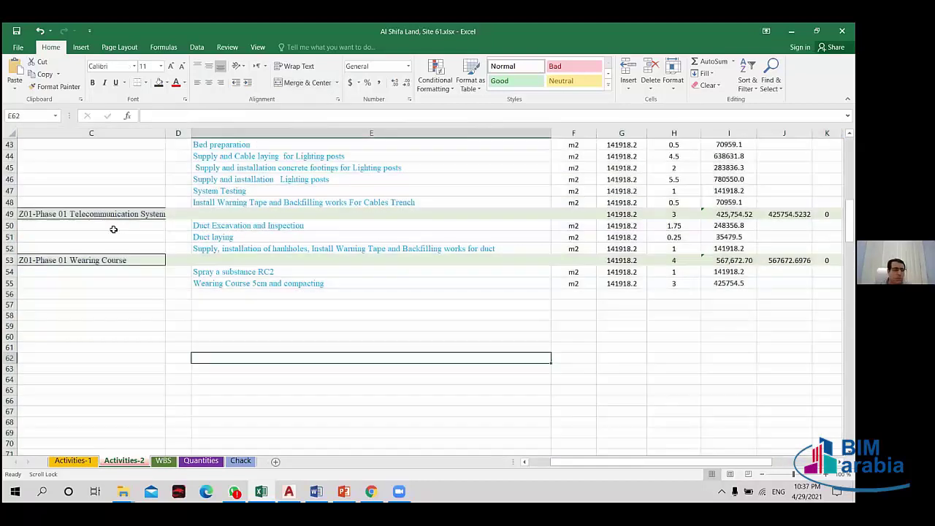
pyautogui.moveTo(91, 283)
pyautogui.mouseDown()
pyautogui.moveTo(694, 140)
pyautogui.moveTo(708, 300)
pyautogui.mouseUp()
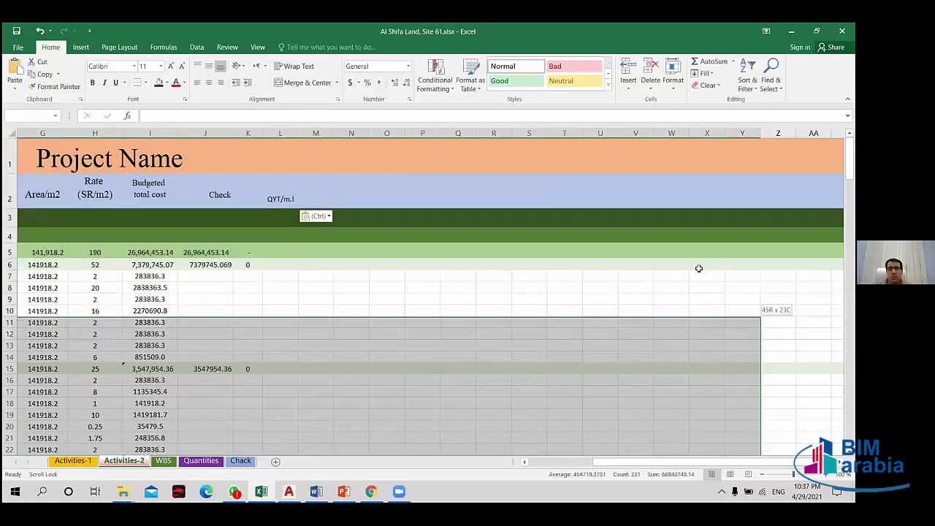
pyautogui.moveTo(708, 300)
pyautogui.mouseDown()
pyautogui.moveTo(707, 216)
pyautogui.moveTo(839, 139)
pyautogui.mouseUp()
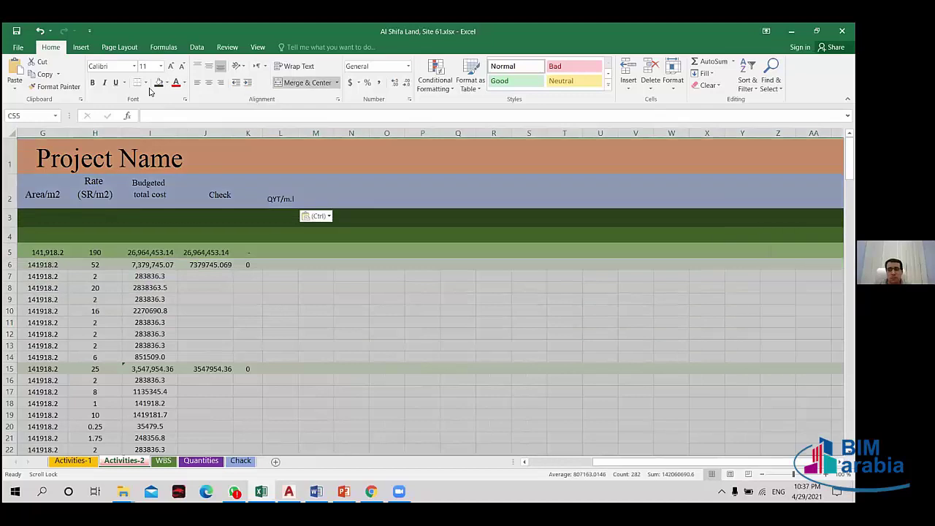
# - Apply All Borders to the selected table range
pyautogui.click(145, 83)
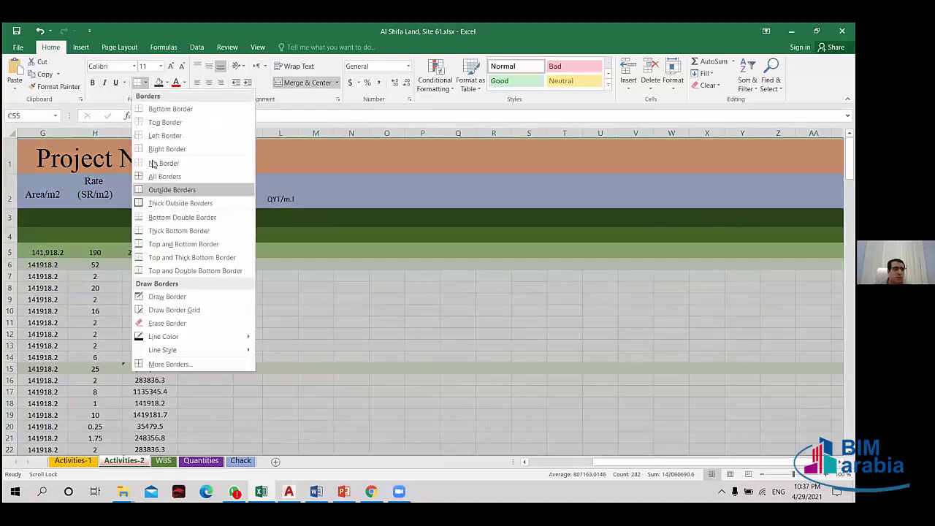
pyautogui.click(168, 175)
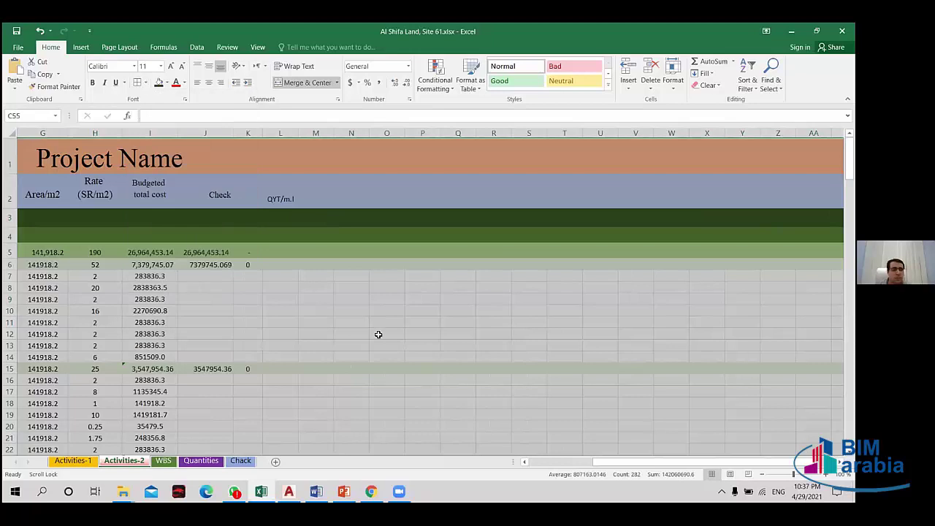
pyautogui.hotkey('ctrl', 'BackSpace')
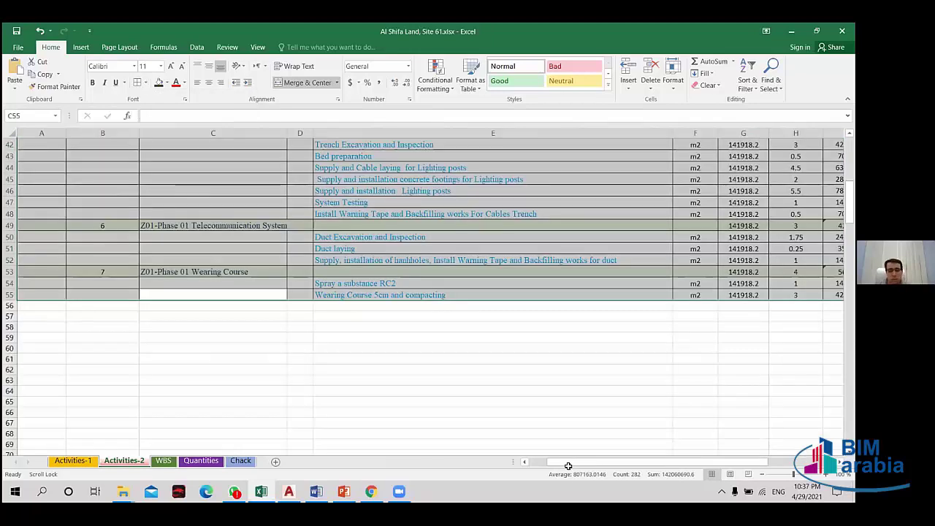
pyautogui.click(479, 372)
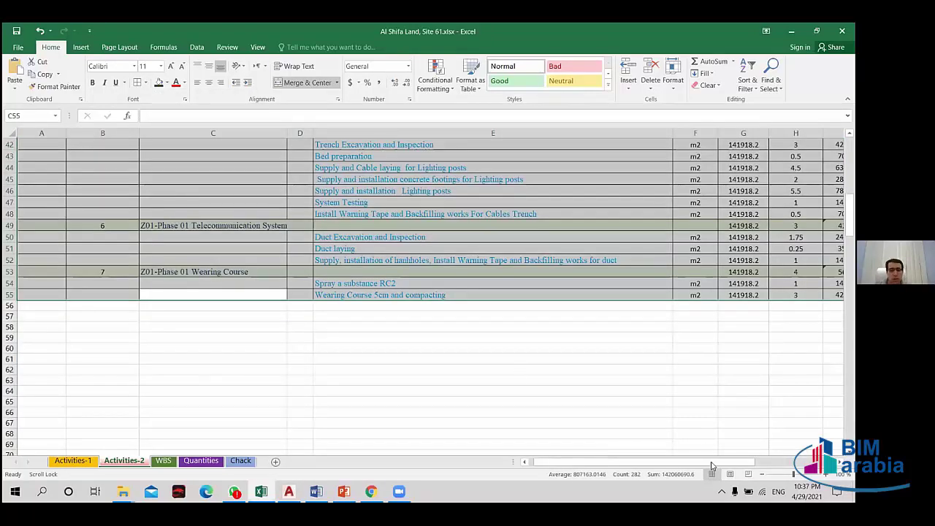
# - Scroll across the sheet to check the new borders and select header cell L2
pyautogui.scroll(7, 714, 467)
pyautogui.click(616, 467)
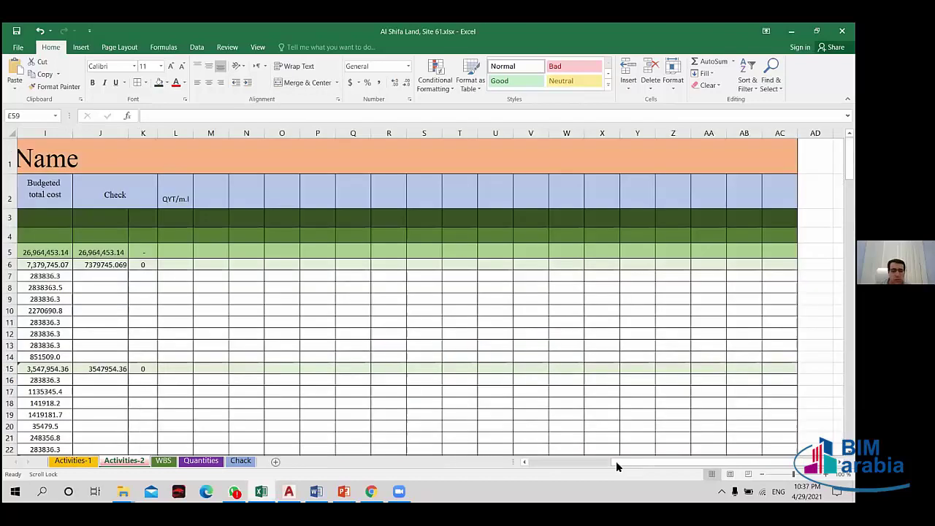
pyautogui.moveTo(616, 466); pyautogui.dragTo(583, 454)
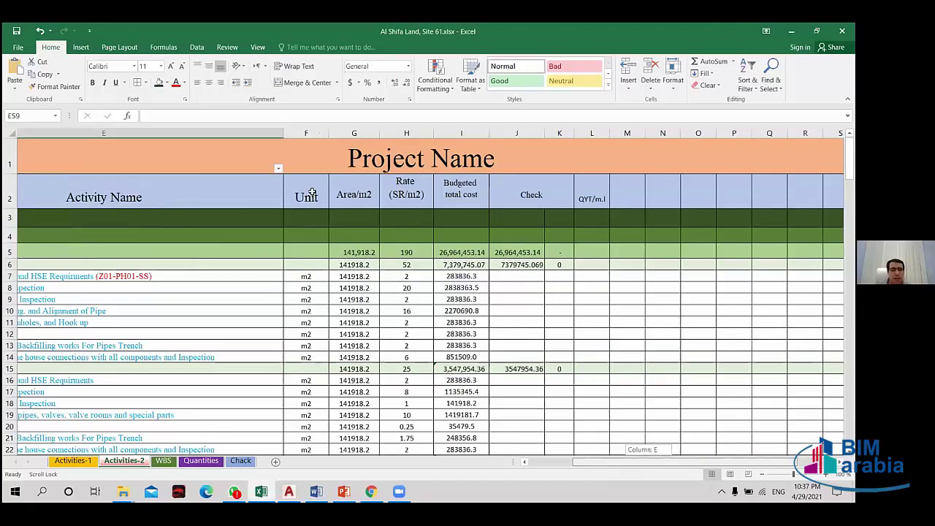
pyautogui.hscroll(-1, 406, 328)
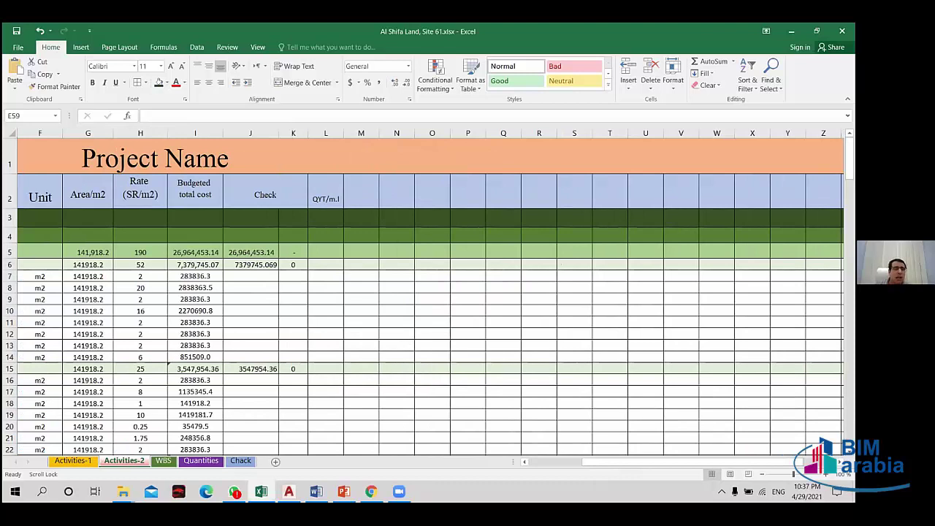
pyautogui.click(326, 199)
pyautogui.moveTo(609, 467); pyautogui.dragTo(605, 468)
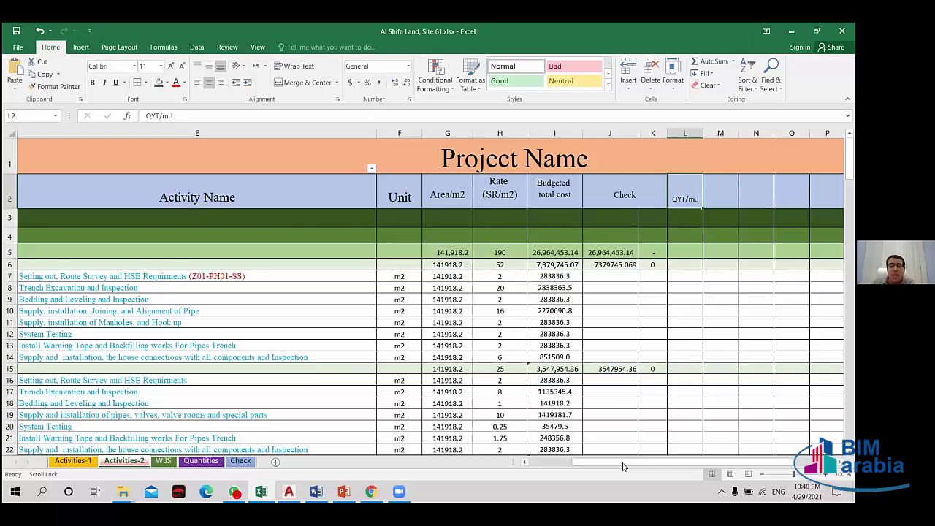
# - Select L7 under QYT/m.l, then switch to the Quantities sheet
pyautogui.click(694, 277)
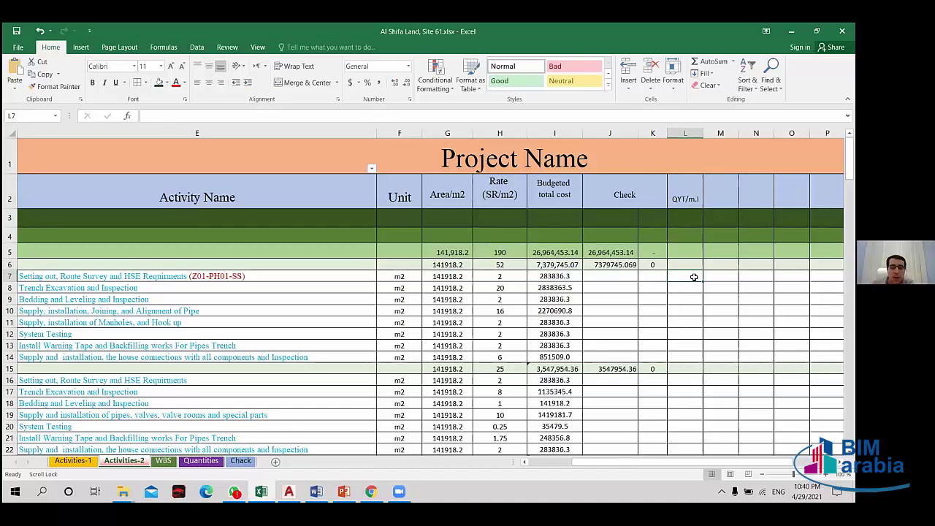
pyautogui.click(206, 464)
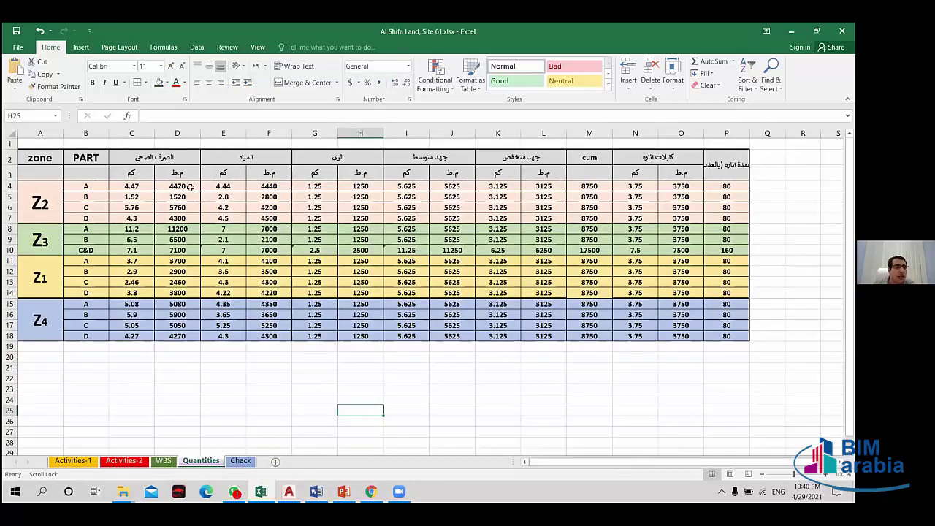
# - Inspect the zone quantity table and the =C4*1000 formula in D4
pyautogui.click(190, 187)
pyautogui.moveTo(42, 156)
pyautogui.mouseDown()
pyautogui.moveTo(656, 328)
pyautogui.moveTo(726, 336)
pyautogui.mouseUp()
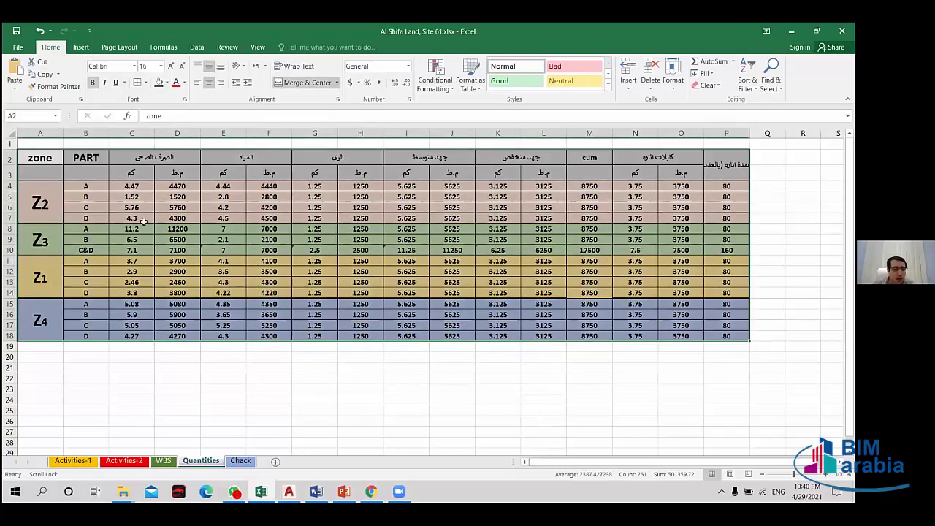
pyautogui.click(451, 377)
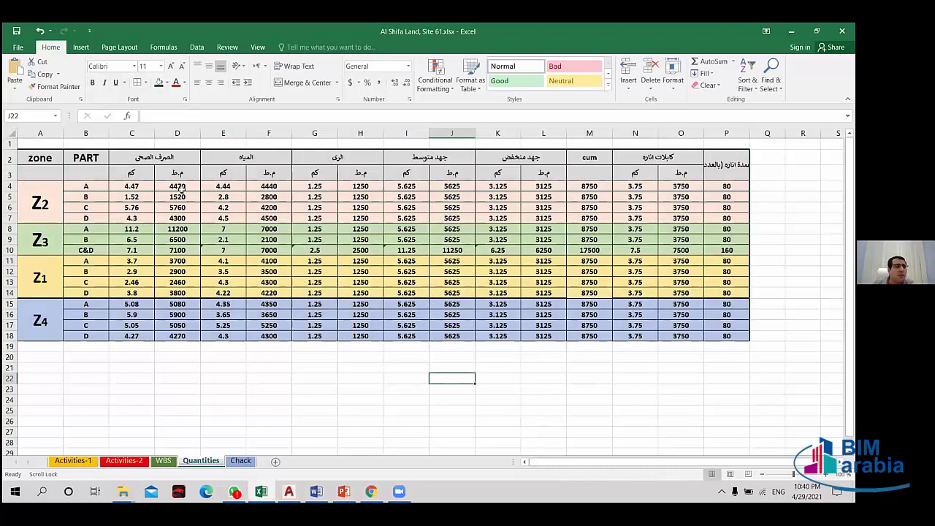
pyautogui.click(181, 188)
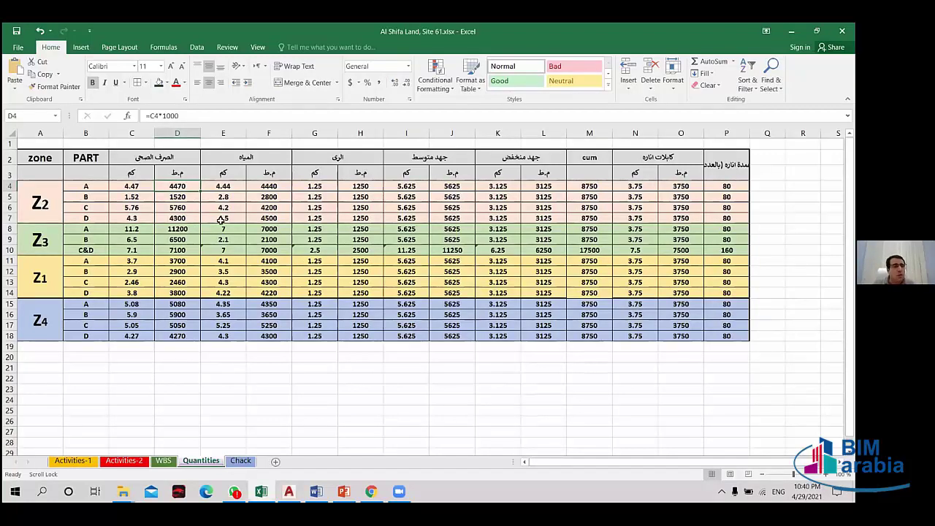
# - Copy the 4470 value from cell D4
pyautogui.moveTo(181, 186)
pyautogui.mouseDown()
pyautogui.moveTo(181, 350)
pyautogui.moveTo(182, 335)
pyautogui.mouseUp()
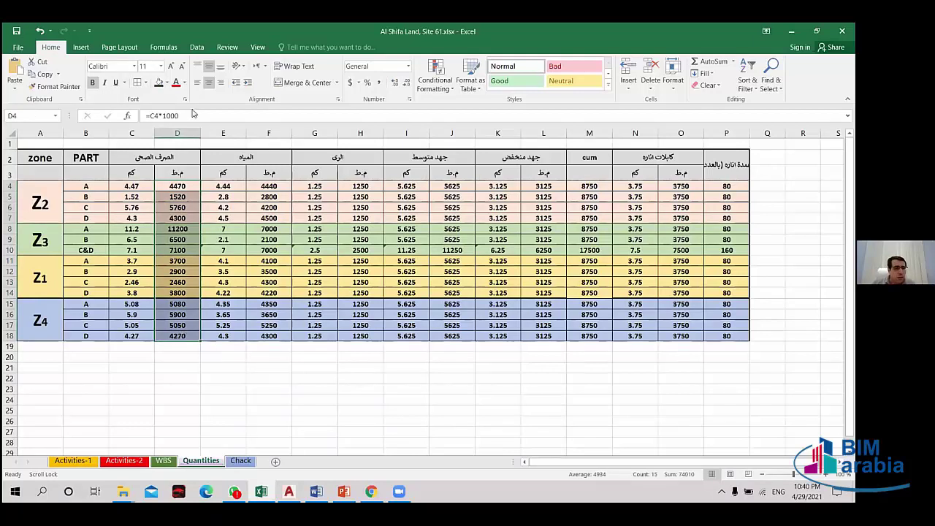
pyautogui.click(210, 129)
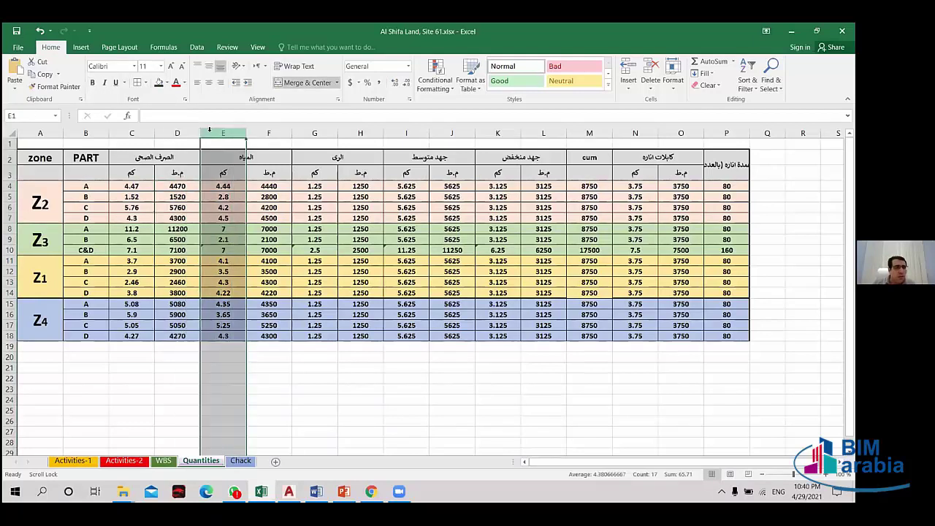
pyautogui.rightClick(209, 137)
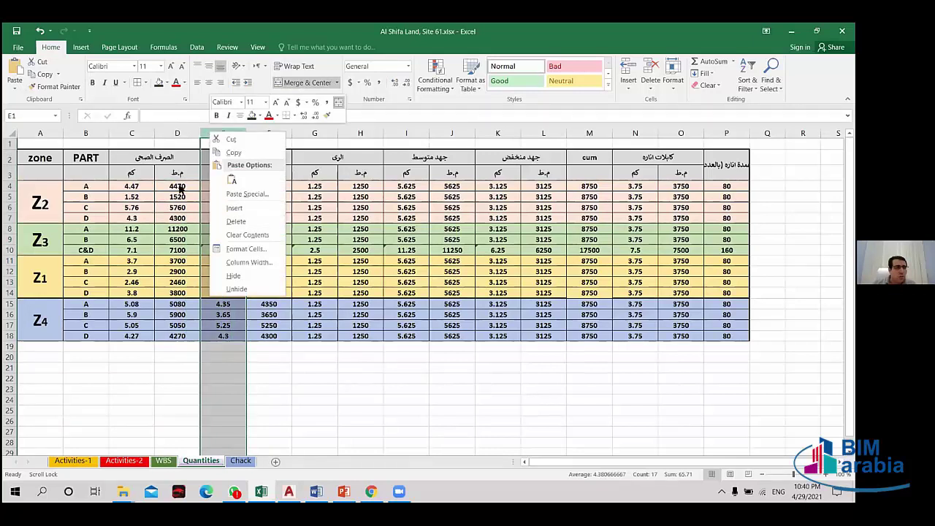
pyautogui.click(179, 187)
pyautogui.click(180, 188)
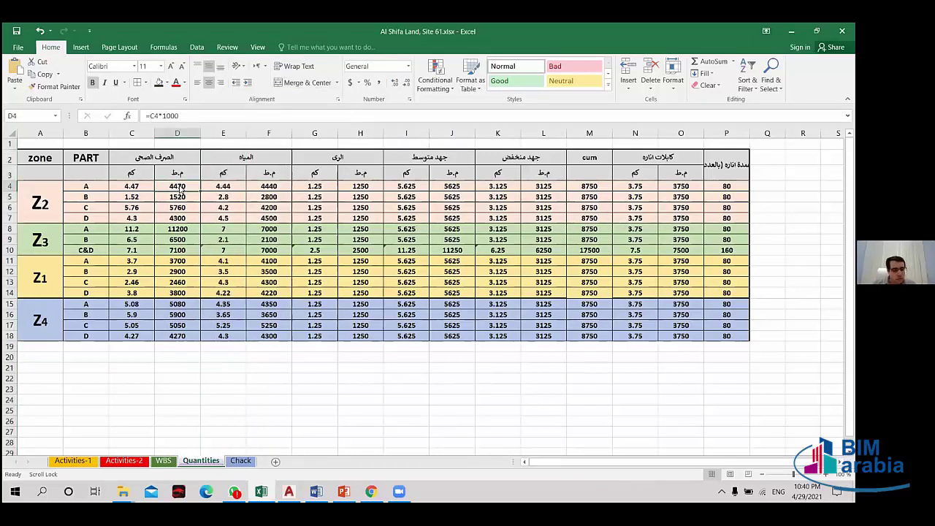
pyautogui.hotkey('ctrl', 'c')
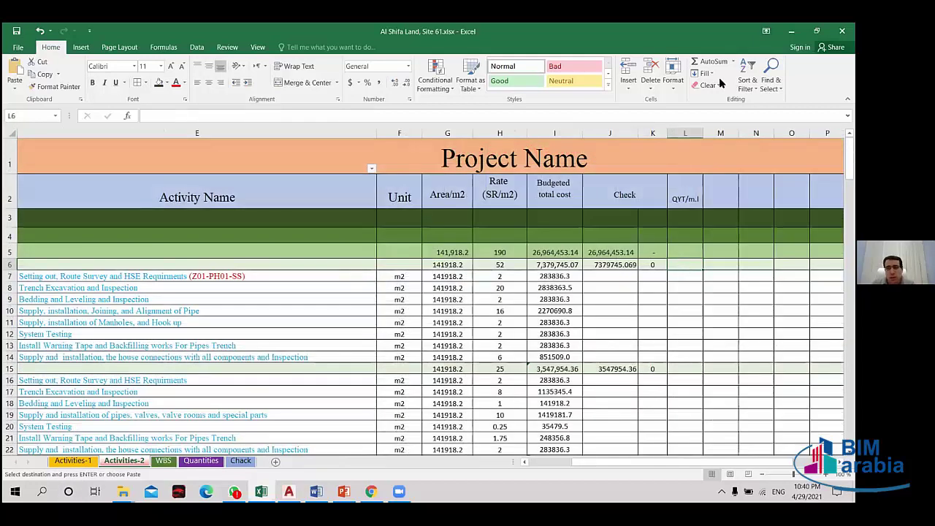
# - Paste 4470 into cell L6 under QYT/m.l, verify it, then switch to the WBS sheet
pyautogui.rightClick(684, 268)
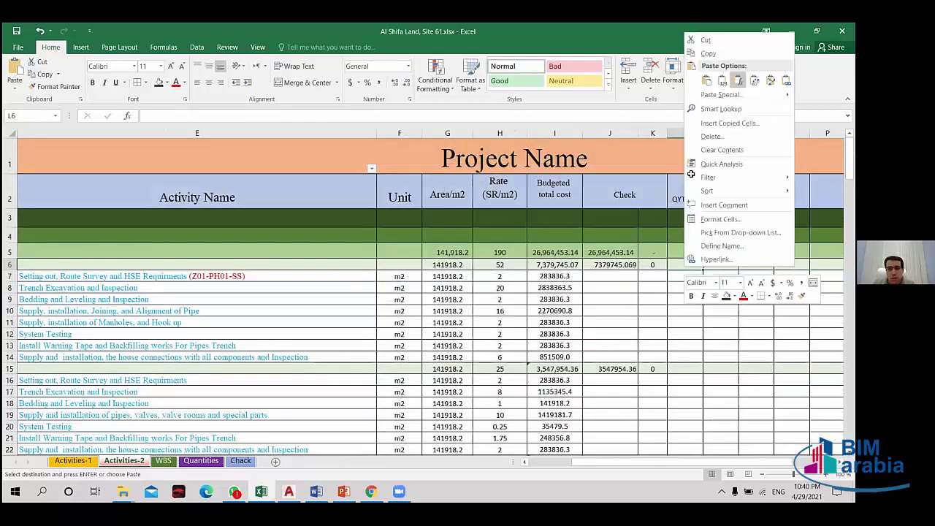
pyautogui.press('Return')
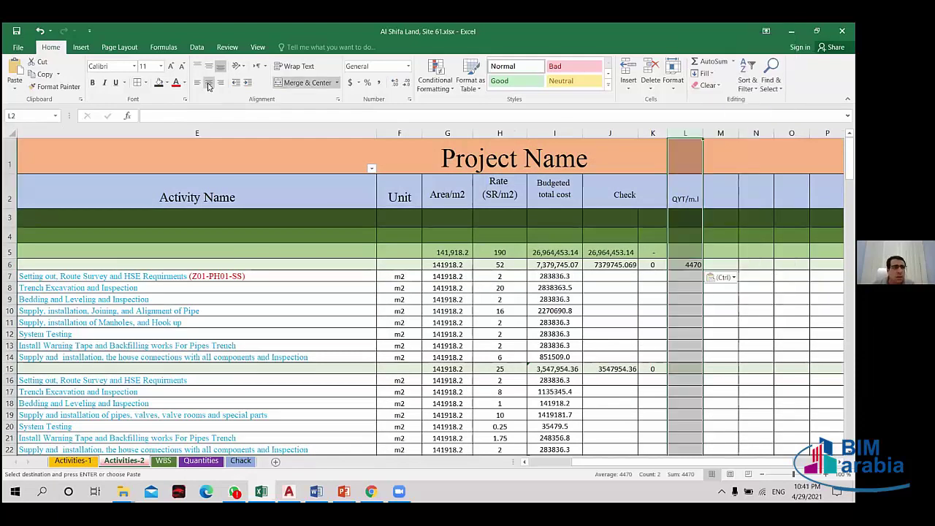
pyautogui.press('Escape')
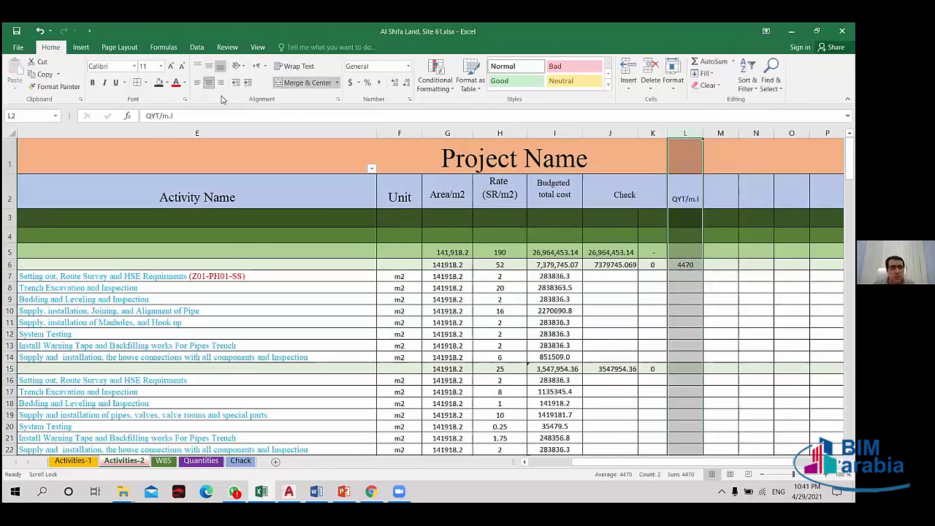
pyautogui.click(693, 289)
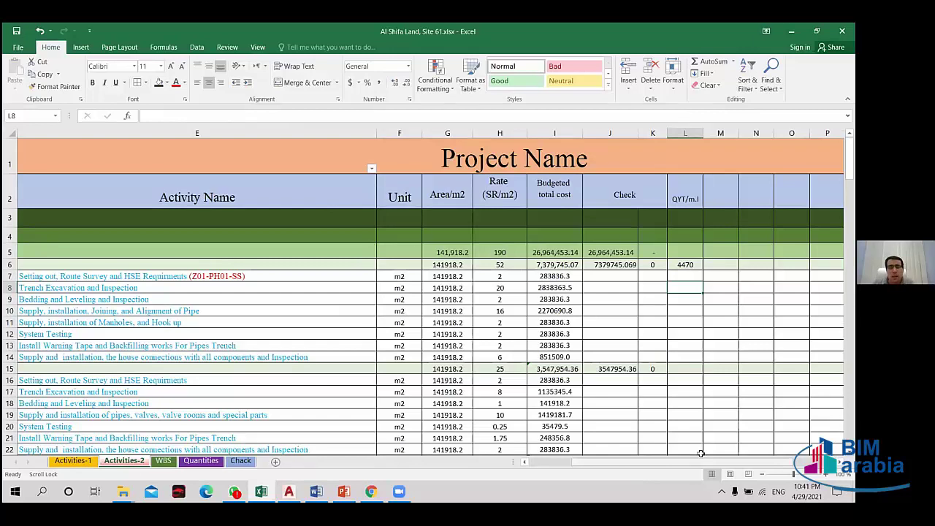
pyautogui.moveTo(645, 466)
pyautogui.mouseDown()
pyautogui.moveTo(637, 466)
pyautogui.moveTo(652, 466)
pyautogui.mouseUp()
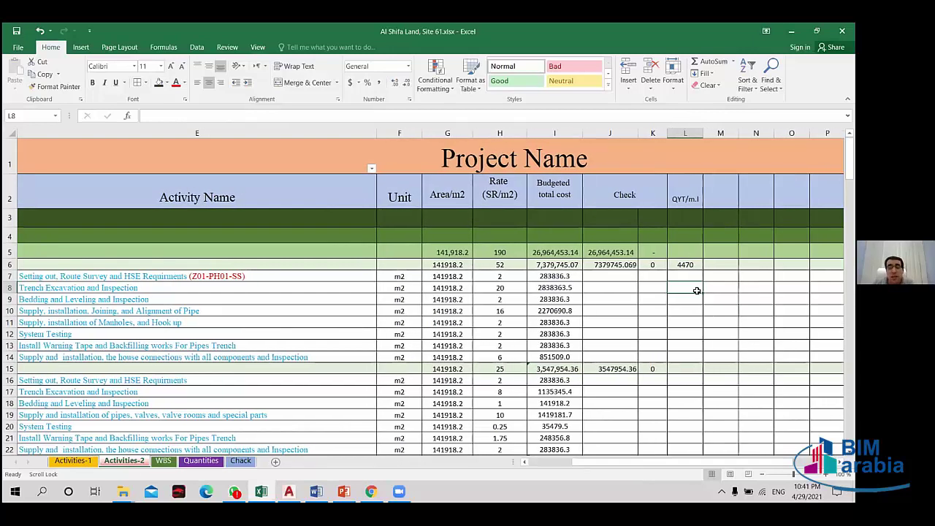
pyautogui.click(692, 265)
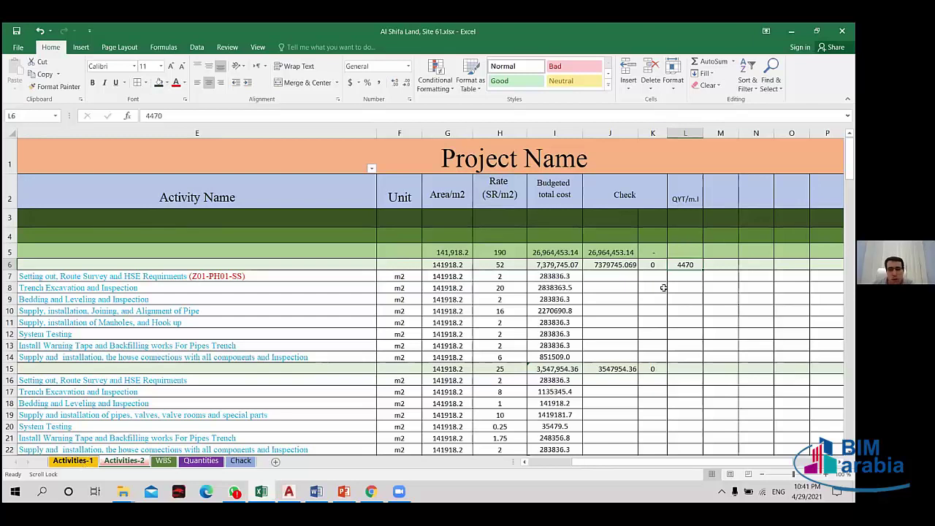
pyautogui.click(116, 462)
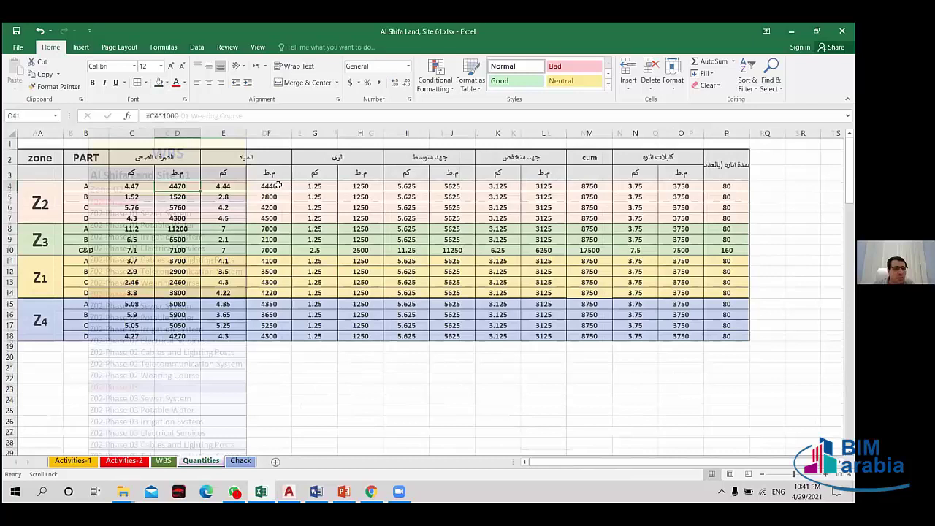
# - On the Quantities sheet, fill Z1 rows 11–14 red and copy the 3700 from D11
pyautogui.click(277, 186)
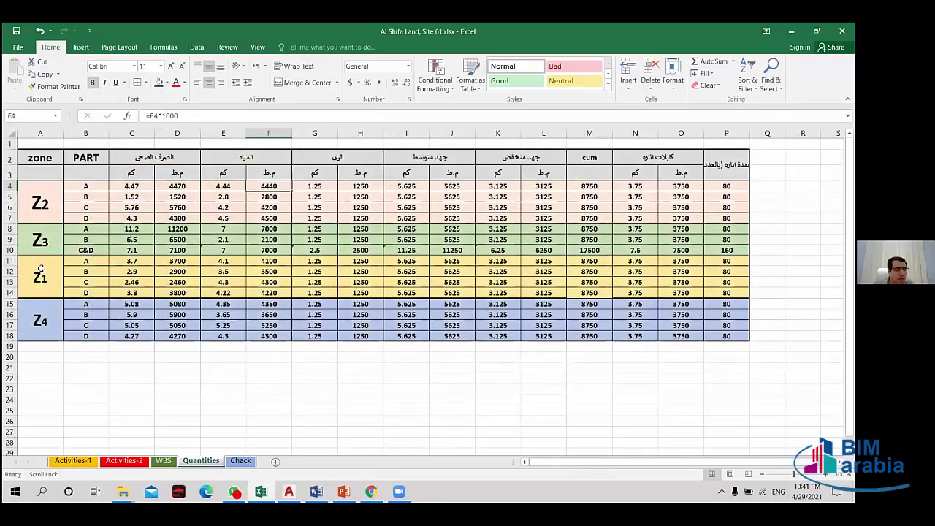
pyautogui.moveTo(38, 267); pyautogui.dragTo(741, 279)
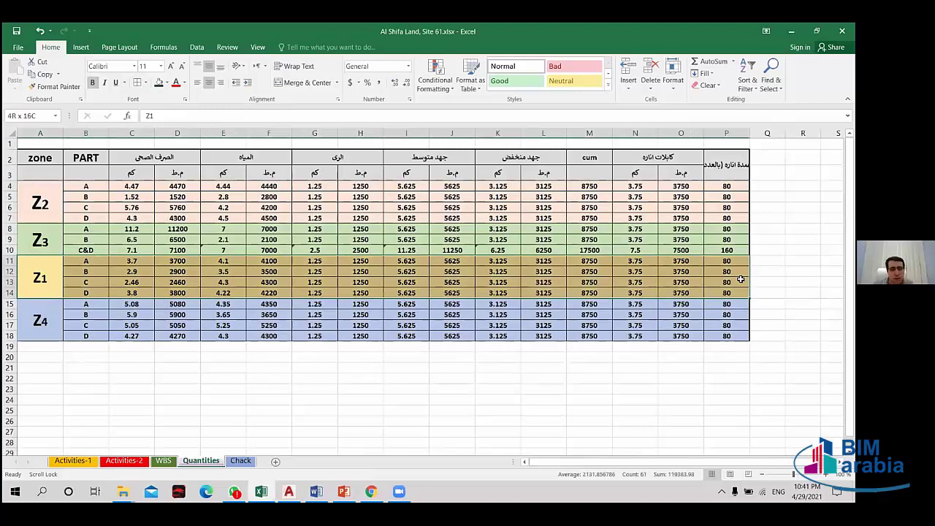
pyautogui.click(95, 377)
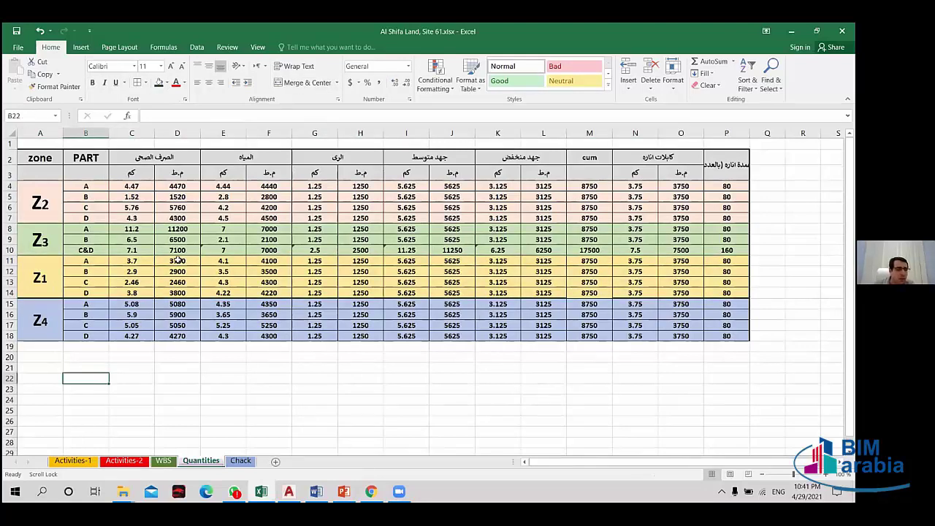
pyautogui.click(178, 260)
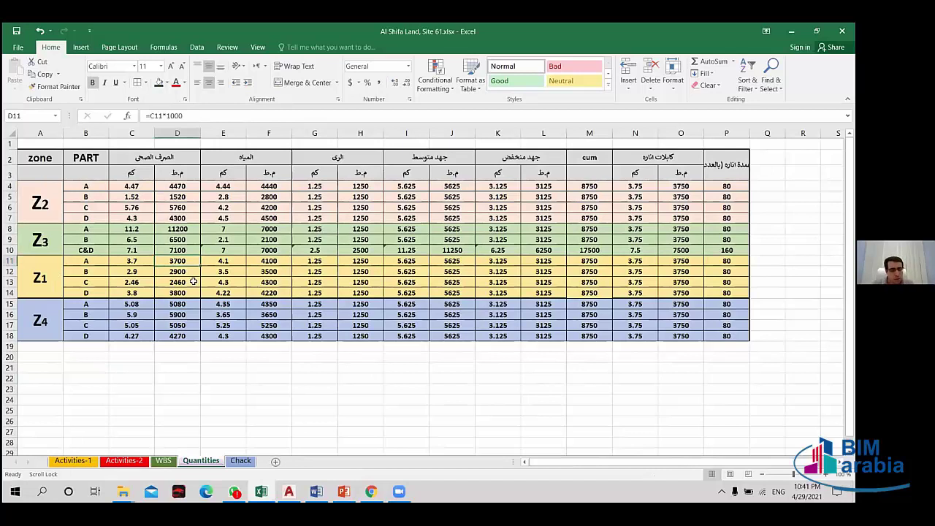
pyautogui.moveTo(22, 260); pyautogui.dragTo(746, 281)
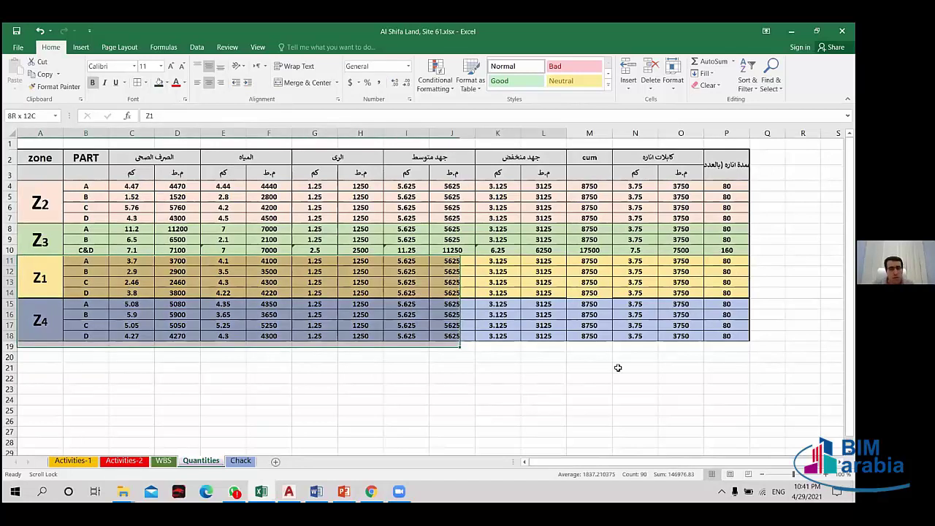
pyautogui.click(166, 82)
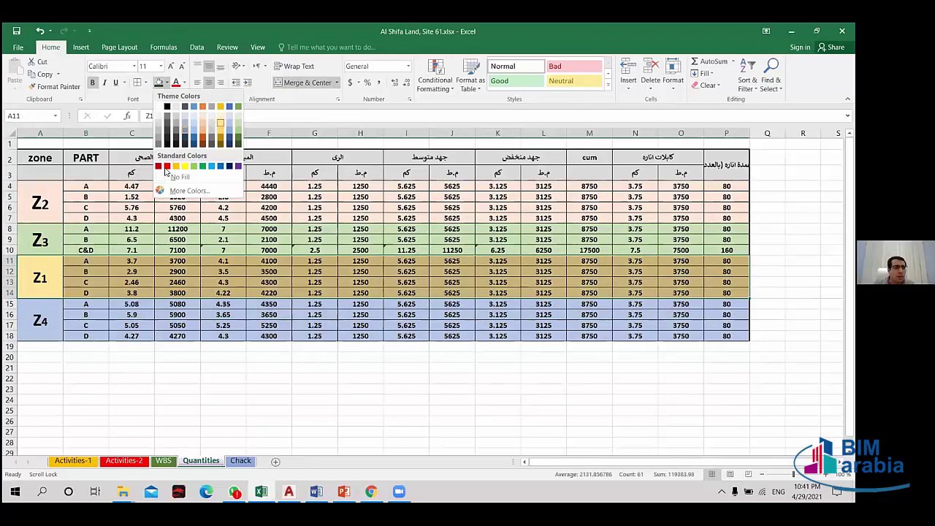
pyautogui.click(166, 165)
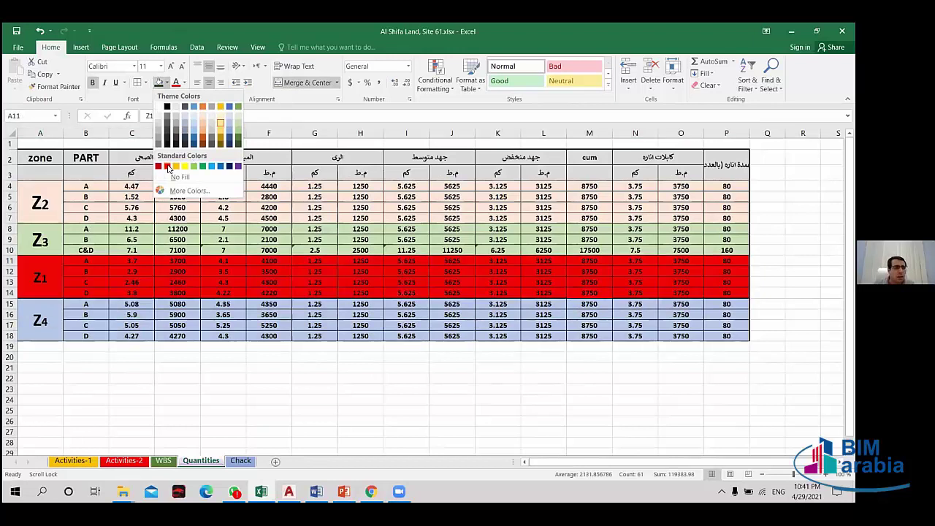
pyautogui.click(156, 245)
pyautogui.click(177, 260)
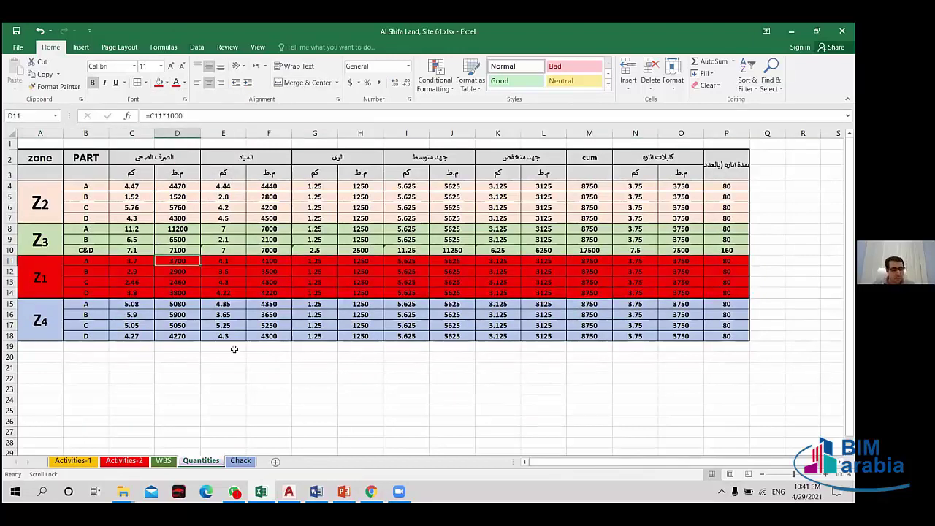
pyautogui.hotkey('ctrl', 'c')
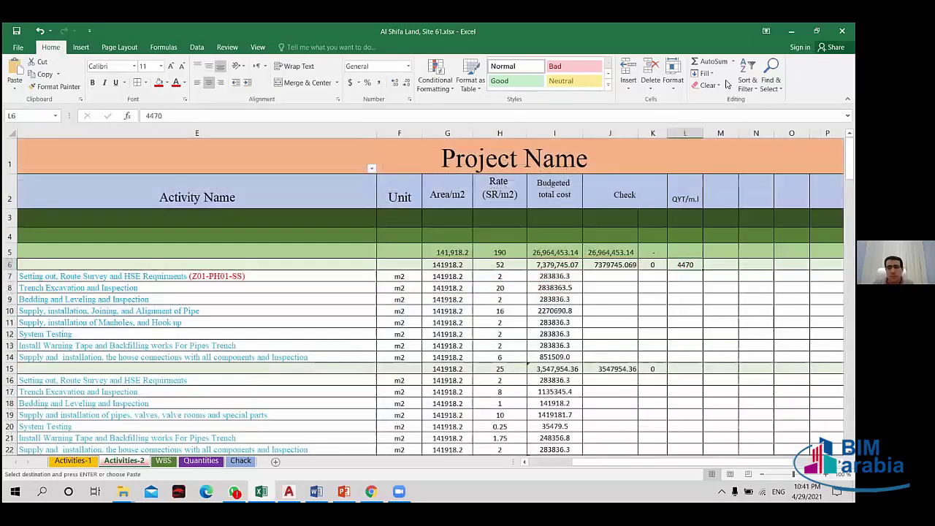
# - Replace 4470 in L6 with 3700, then select the 4100 in Quantities cell F11
pyautogui.rightClick(685, 266)
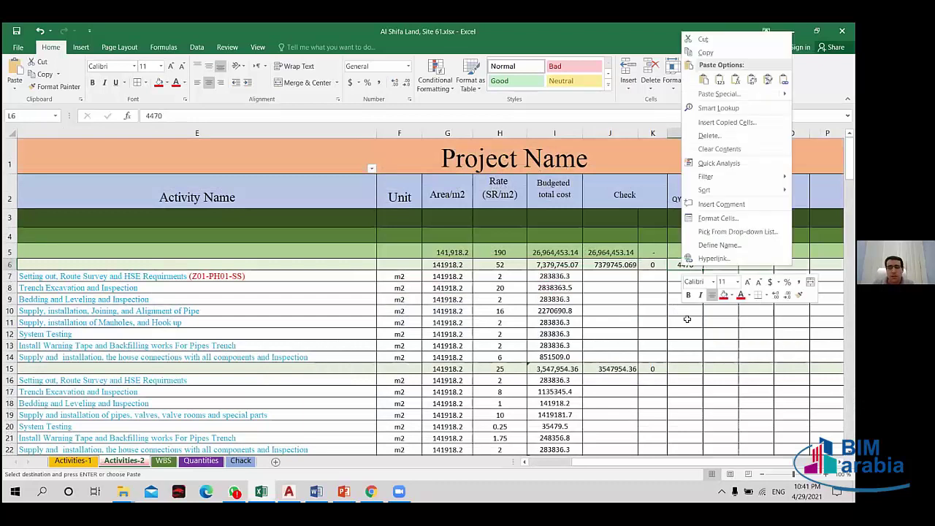
pyautogui.hotkey('ctrl', 'v')
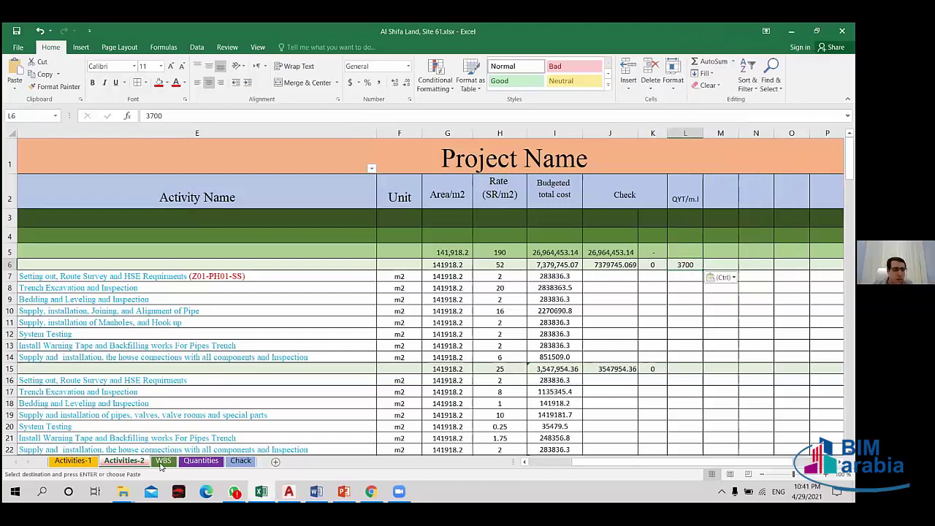
pyautogui.click(187, 461)
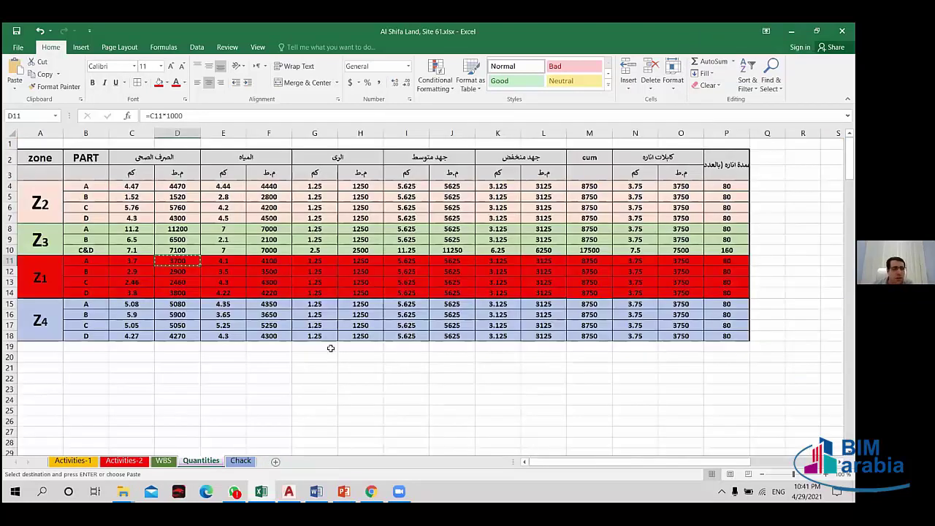
pyautogui.click(269, 261)
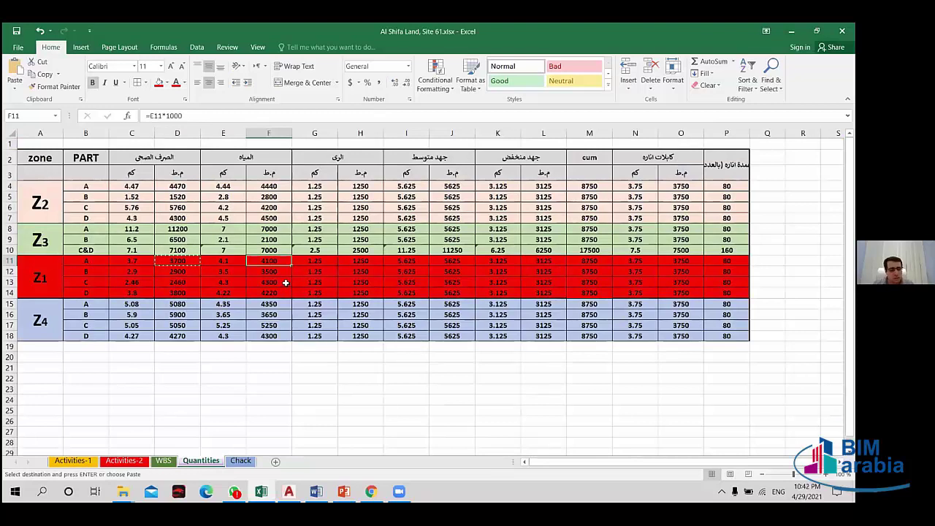
# - Copy 4100 from Quantities F11 into Activities-2 cell L15 for the Potable Water row
pyautogui.hotkey('ctrl', 'c')
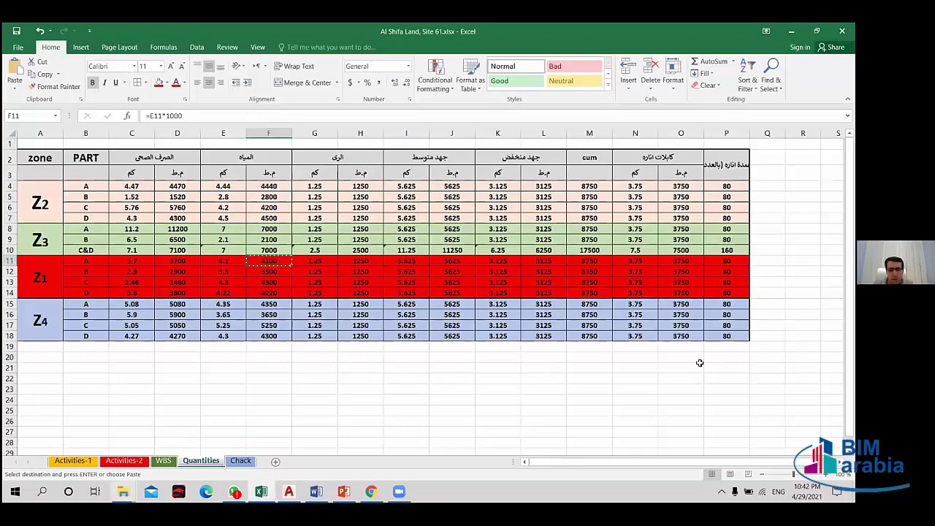
pyautogui.hotkey('ctrl', 'pageup')
pyautogui.hotkey('ctrl', 'pageup')
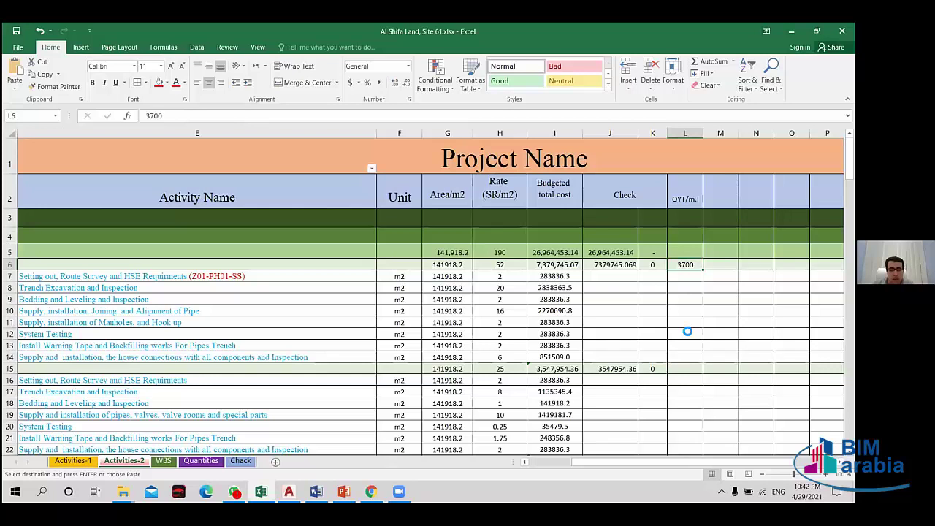
pyautogui.click(685, 368)
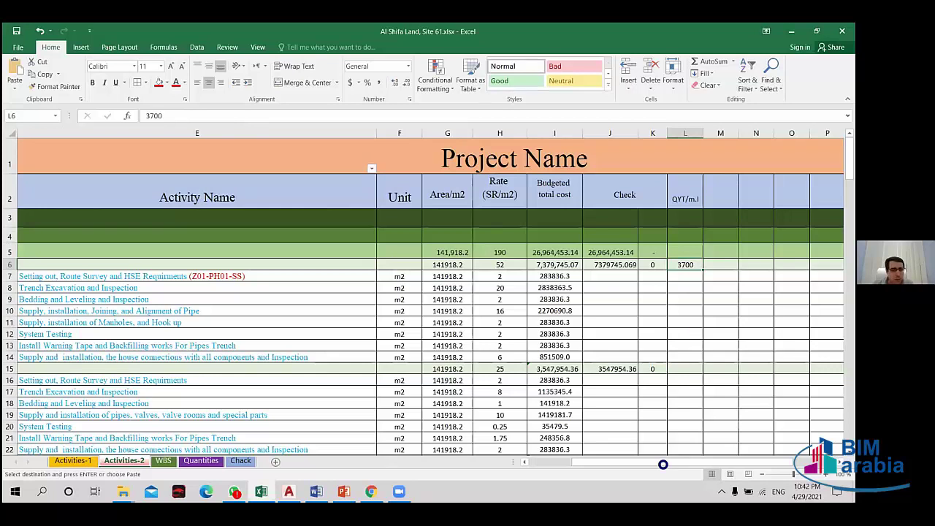
pyautogui.hotkey('ctrl', 'v')
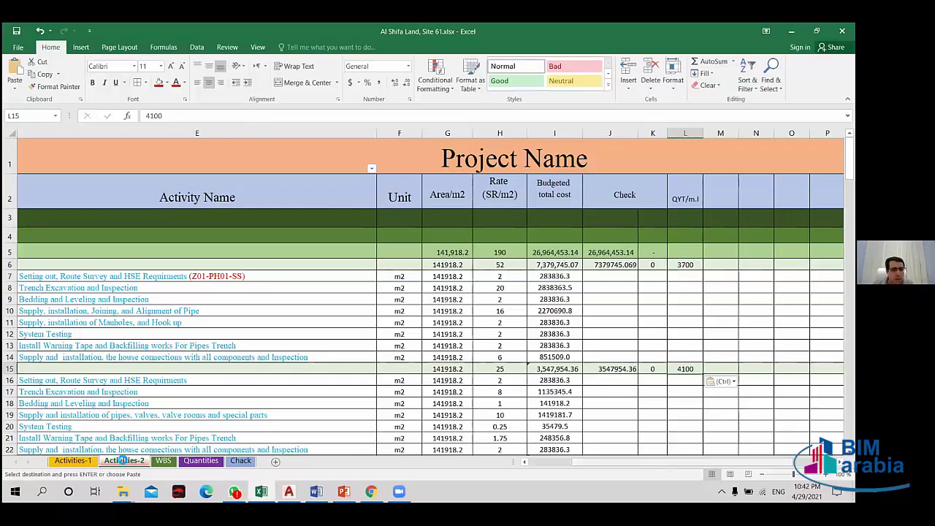
pyautogui.scroll(-2, 216, 461)
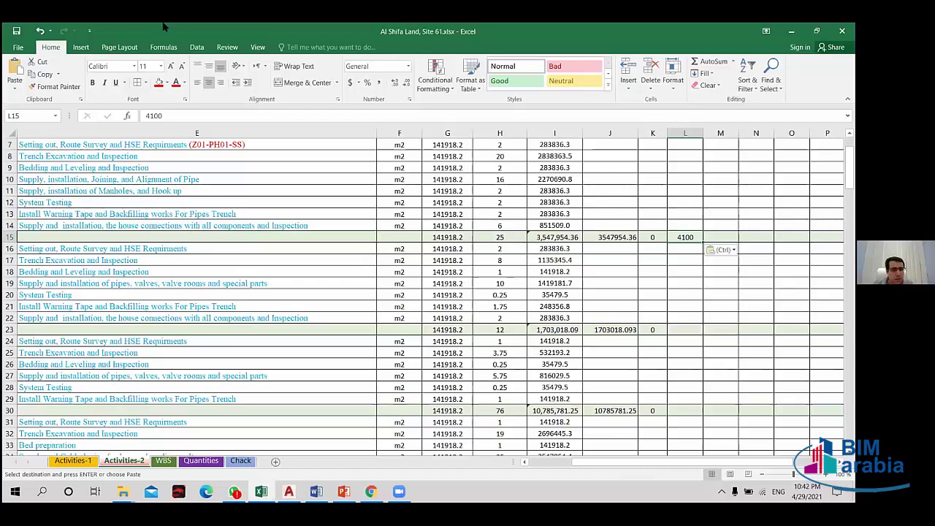
pyautogui.hscroll(-4, 185, 117)
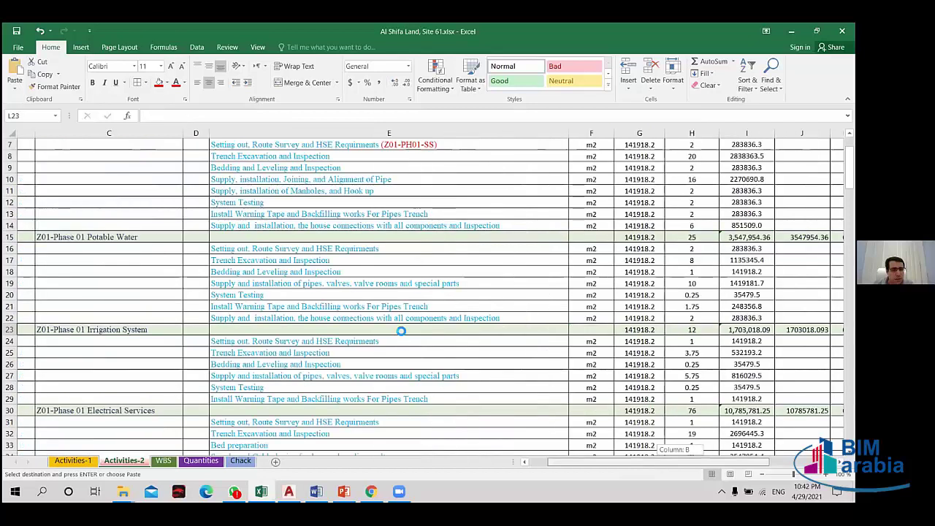
# - Copy the 3125 electrical quantity from Quantities L11 into Activities-2 cell L30
pyautogui.hotkey('ctrl', 'pagedown')
pyautogui.hotkey('ctrl', 'pagedown')
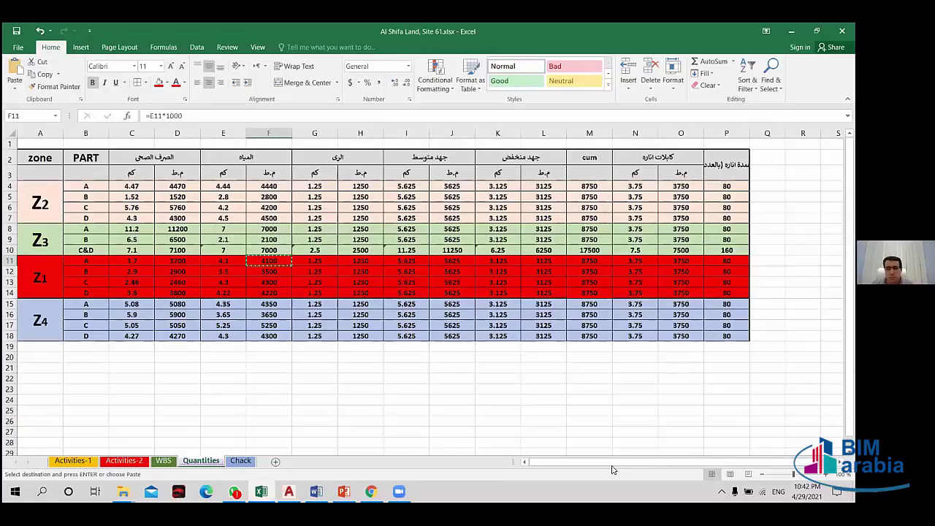
pyautogui.press('Right')
pyautogui.press('Right')
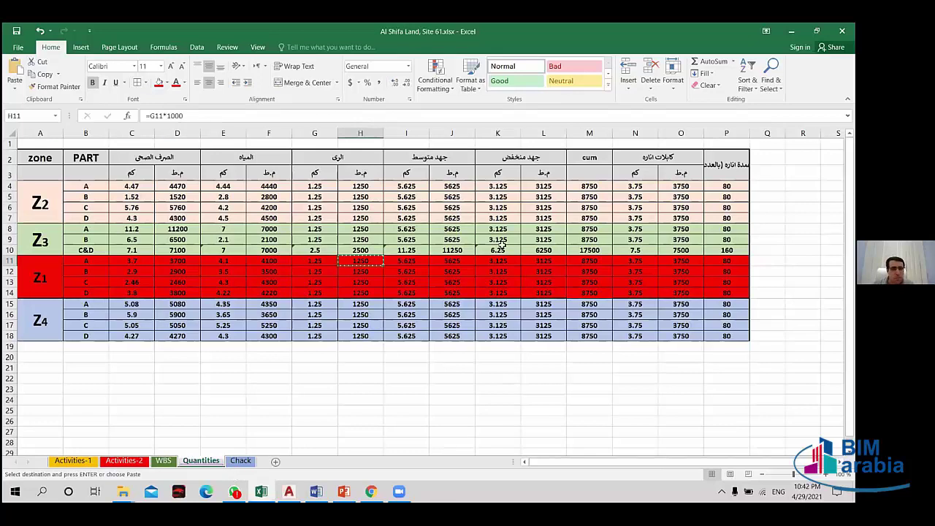
pyautogui.hotkey('ctrl', 'c')
pyautogui.click(538, 263)
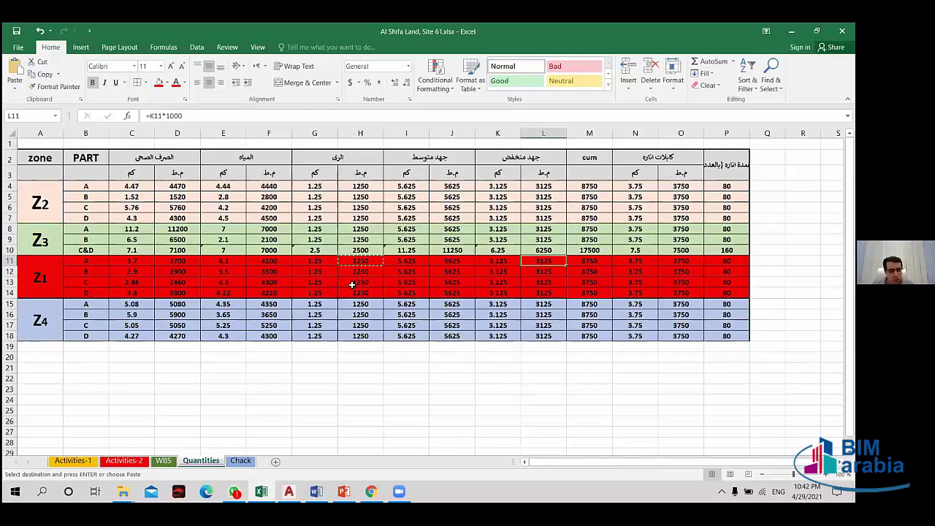
pyautogui.hotkey('ctrl', 'c')
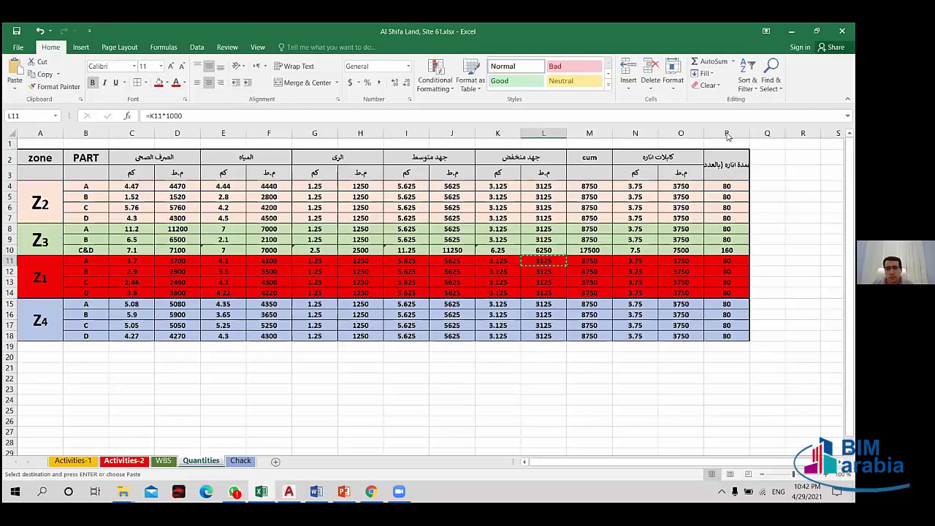
pyautogui.hotkey('ctrl', 'pageup')
pyautogui.hotkey('ctrl', 'pageup')
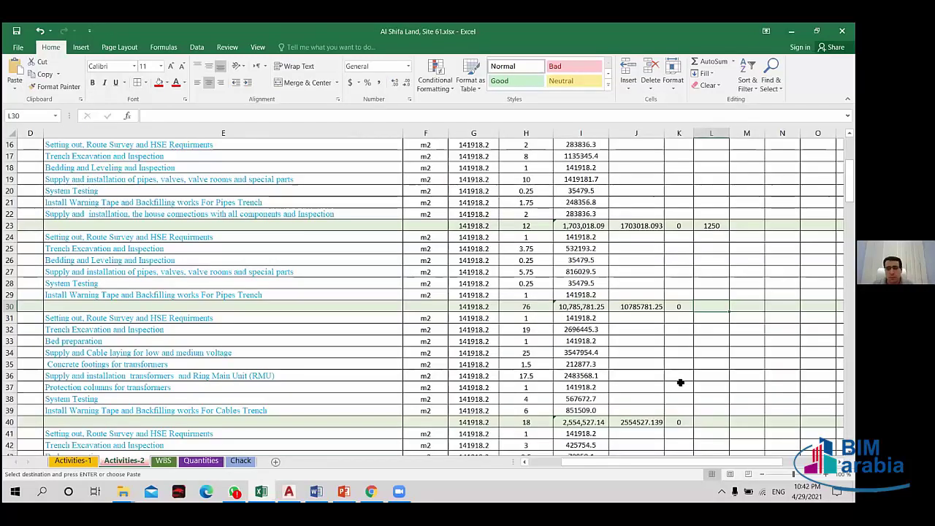
pyautogui.hotkey('shift', 'F10')
pyautogui.press('v')
pyautogui.scroll(-2, 692, 368)
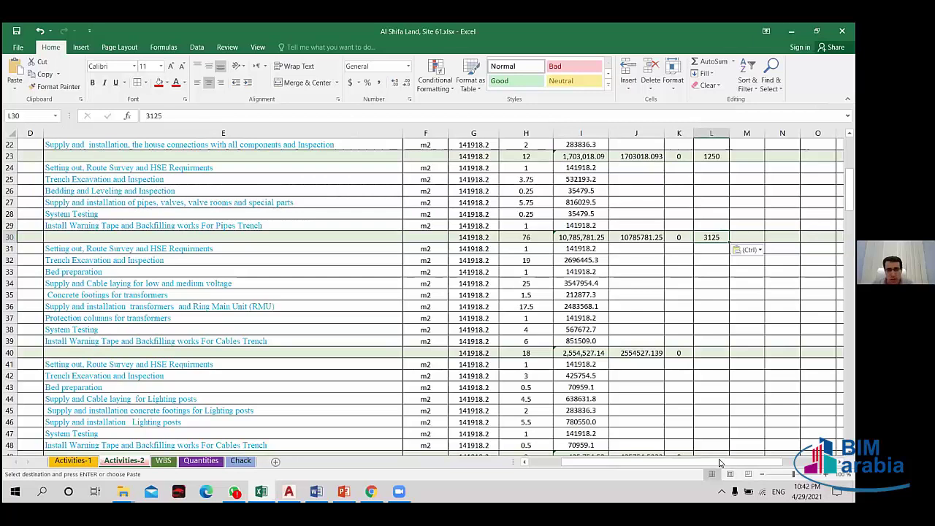
pyautogui.moveTo(720, 462); pyautogui.dragTo(666, 469)
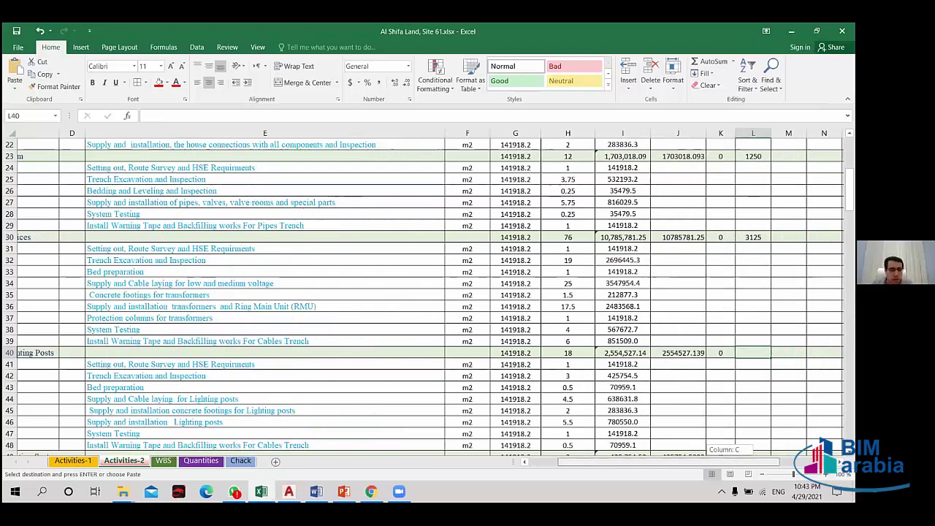
pyautogui.moveTo(666, 468); pyautogui.dragTo(674, 468)
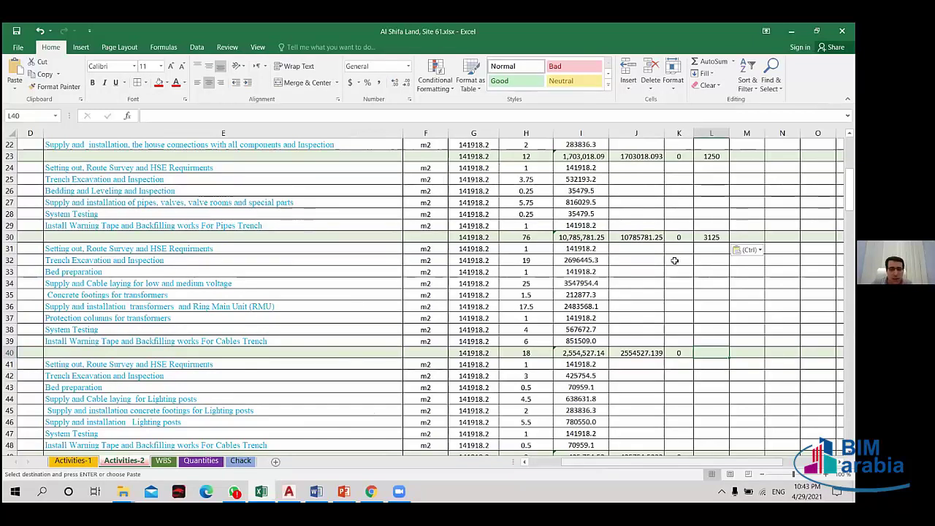
# - Copy the 3750 cables quantity from Quantities O11, then move to the Activities-1 sheet
pyautogui.hotkey('ctrl', 'pagedown')
pyautogui.hotkey('ctrl', 'pagedown')
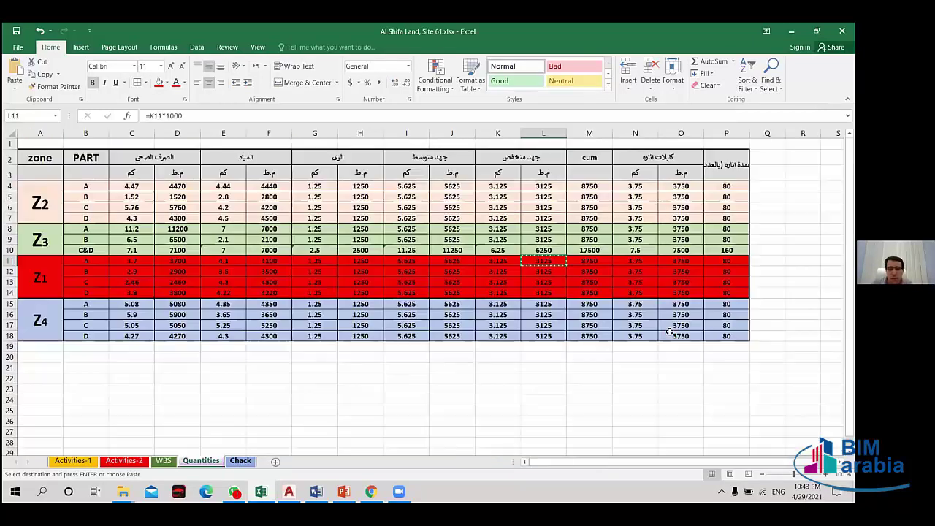
pyautogui.press('Right')
pyautogui.press('Right')
pyautogui.press('Right')
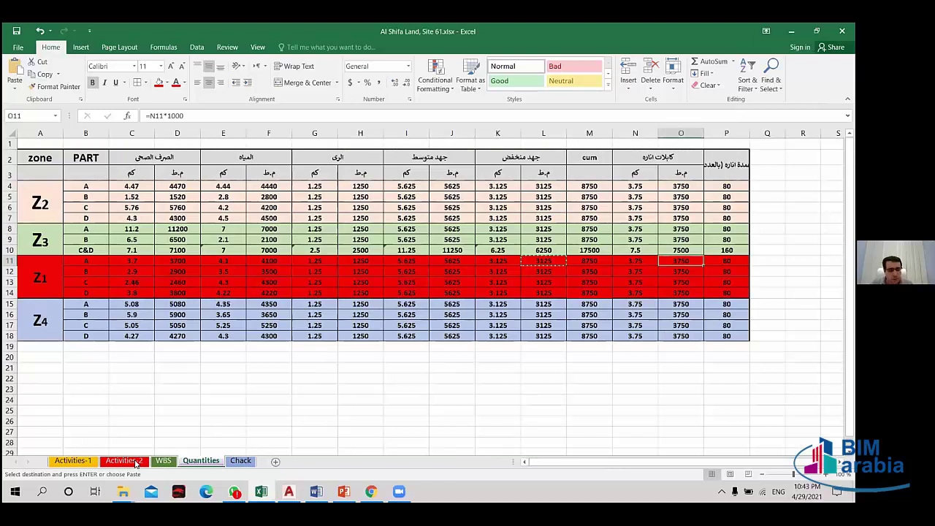
pyautogui.hotkey('ctrl', 'c')
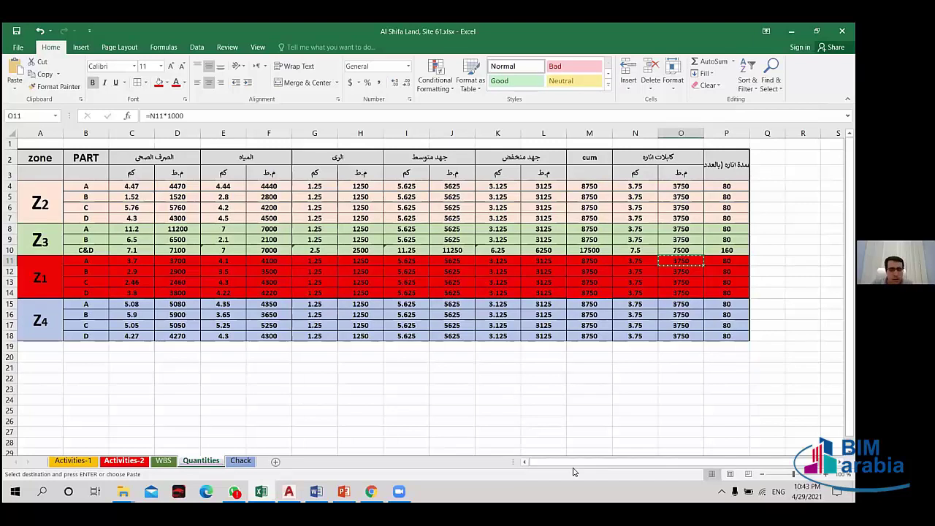
pyautogui.click(124, 460)
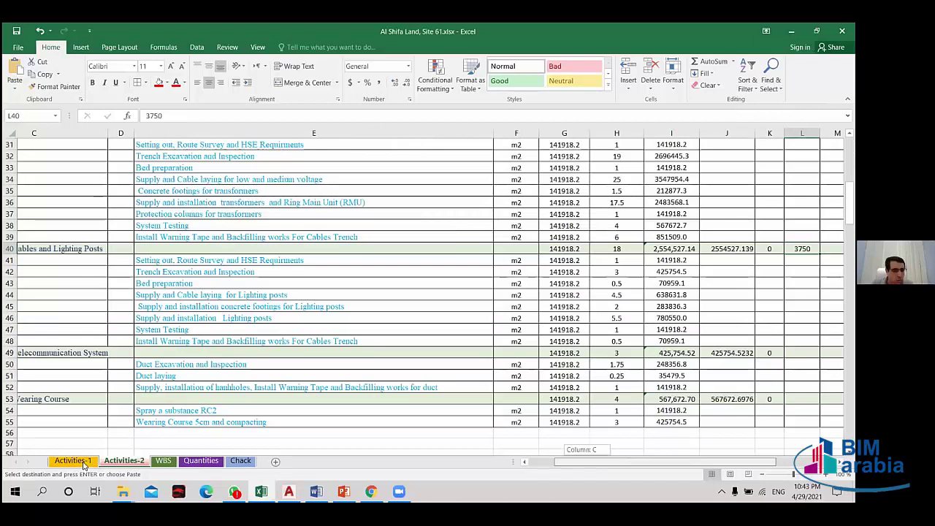
pyautogui.hotkey('ctrl', 'pagedown')
pyautogui.hotkey('ctrl', 'pagedown')
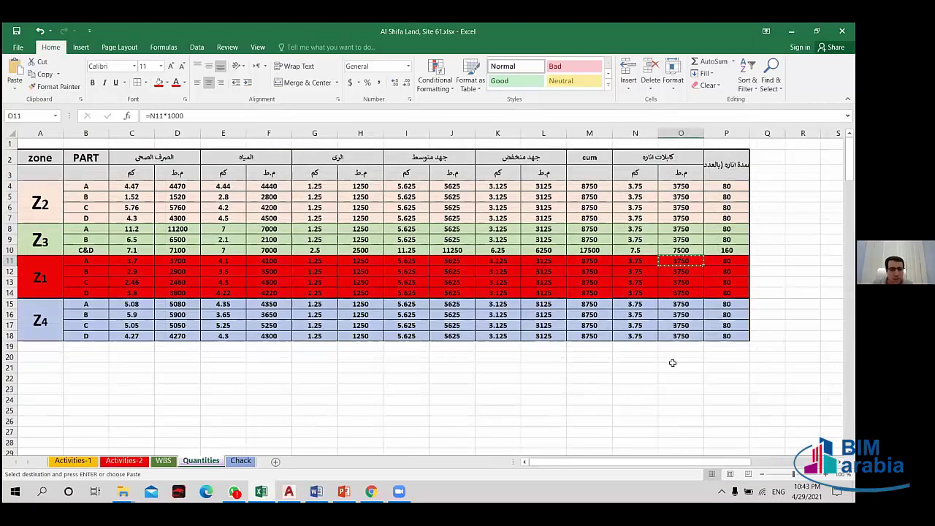
pyautogui.hotkey('ctrl', 'pageup')
pyautogui.hotkey('ctrl', 'pageup')
pyautogui.hotkey('ctrl', 'pageup')
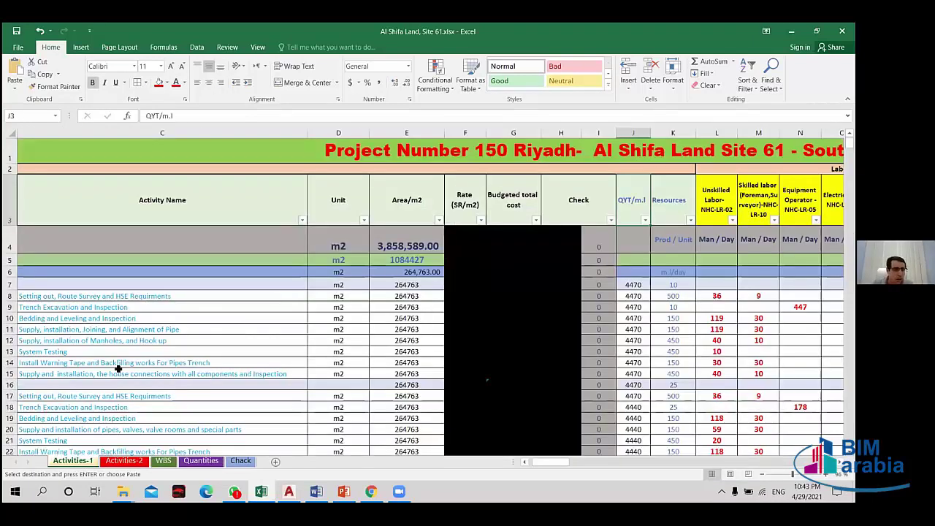
# - Take the 3501 telecom quantity from Activities-1 and paste it into Activities-2 cell L49
pyautogui.scroll(-4, 117, 369)
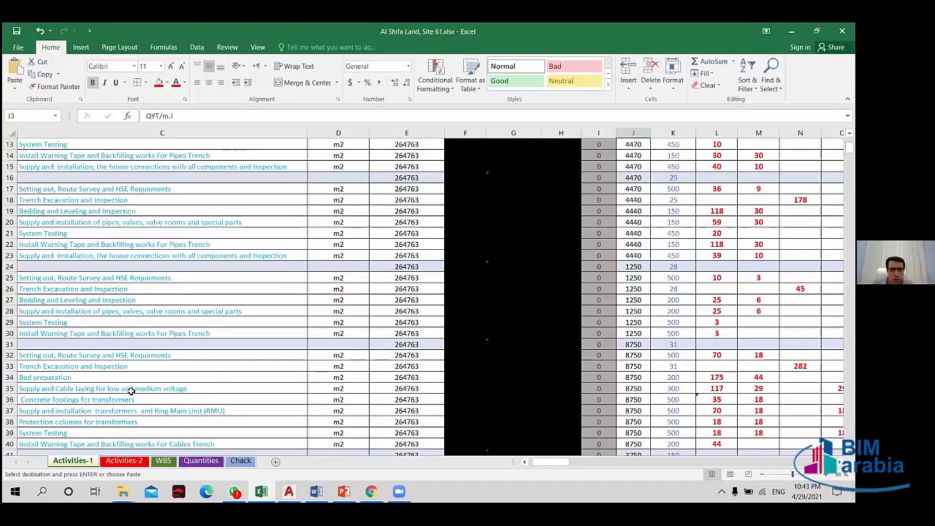
pyautogui.scroll(-5, 131, 391)
pyautogui.hscroll(-2, 130, 391)
pyautogui.click(131, 391)
pyautogui.click(783, 388)
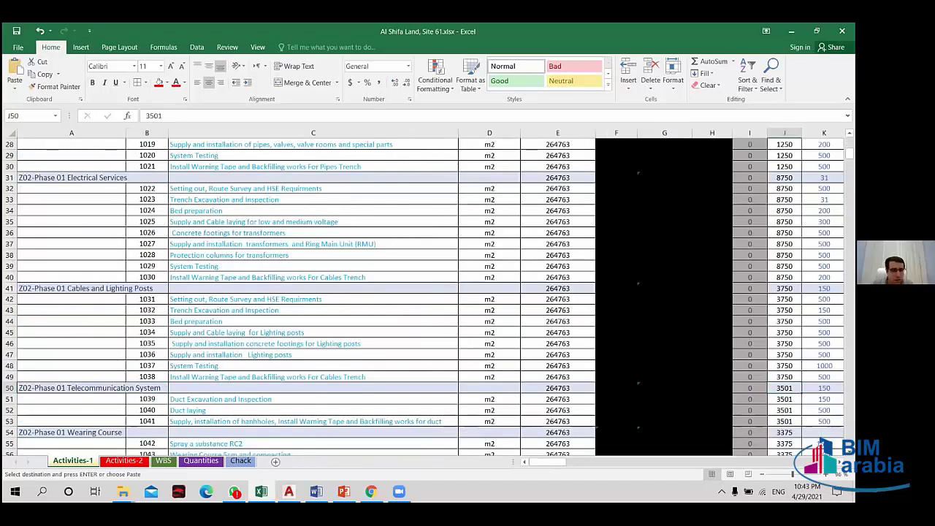
pyautogui.scroll(-1, 301, 343)
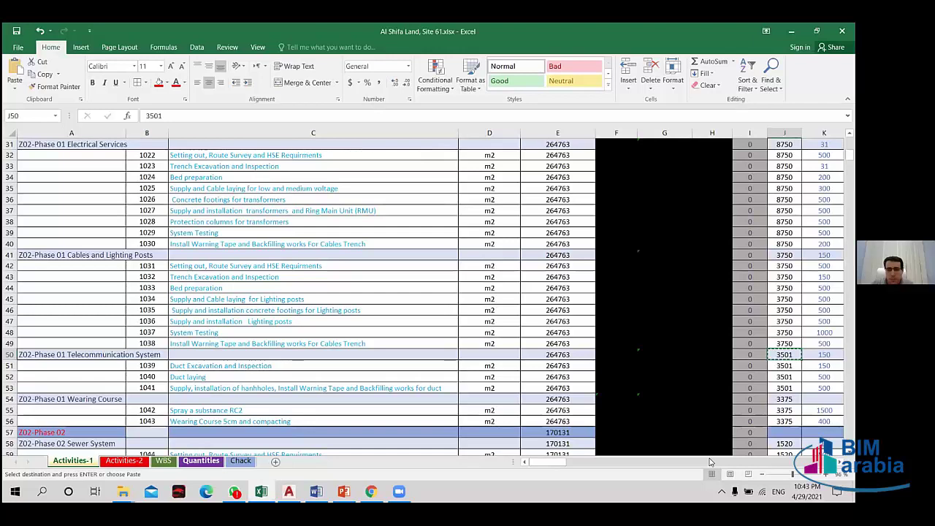
pyautogui.hotkey('ctrl', 'pagedown')
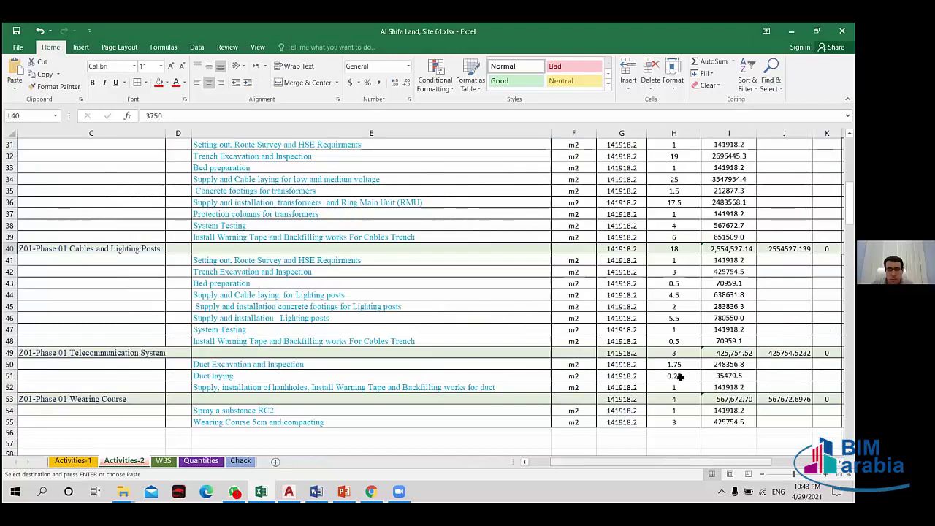
pyautogui.hscroll(2, 708, 353)
pyautogui.click(709, 353)
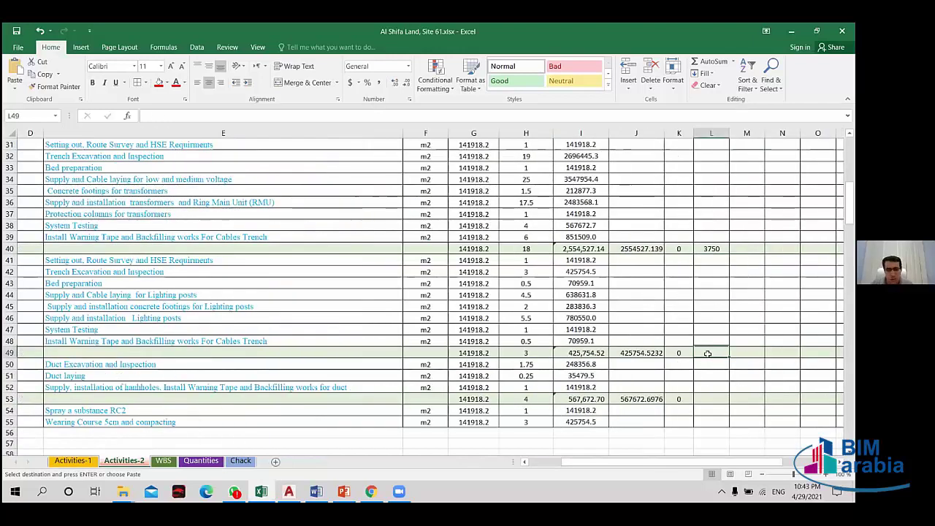
pyautogui.hotkey('ctrl', 'v')
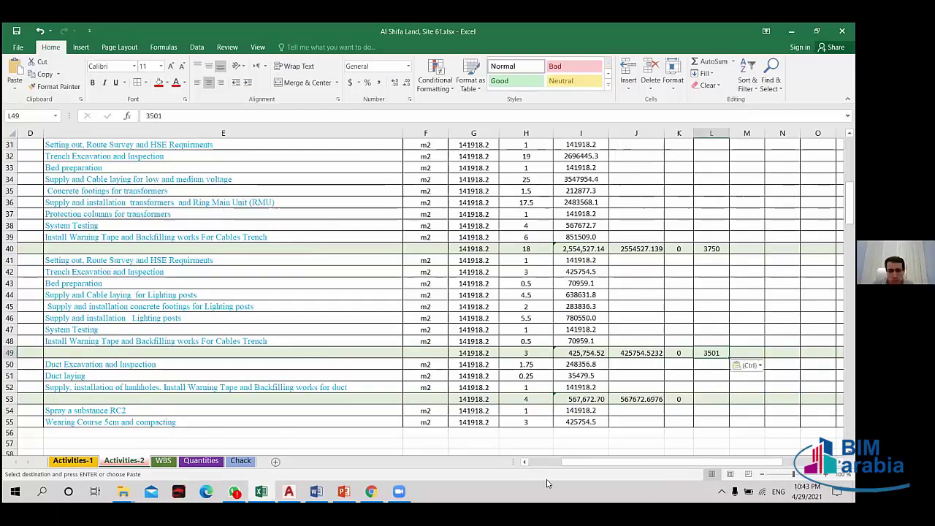
# - Copy the 3375 Wearing Course quantity from Activities-1 and paste it into Activities-2 L53
pyautogui.hotkey('ctrl', 'pageup')
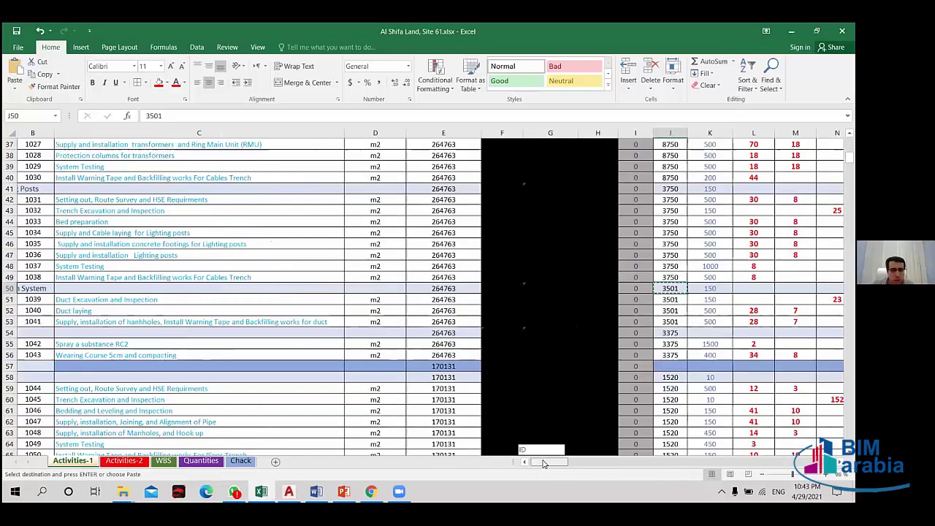
pyautogui.moveTo(540, 459); pyautogui.dragTo(538, 459)
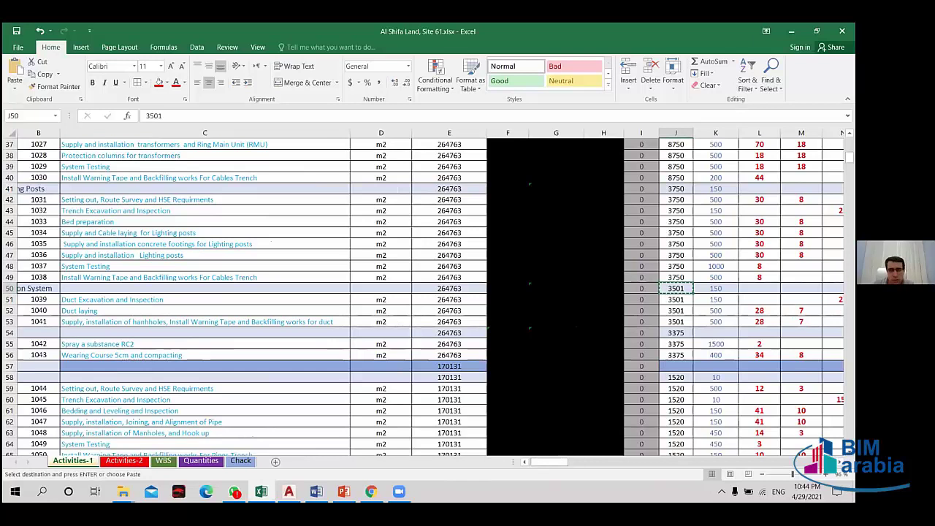
pyautogui.hscroll(-1, 468, 292)
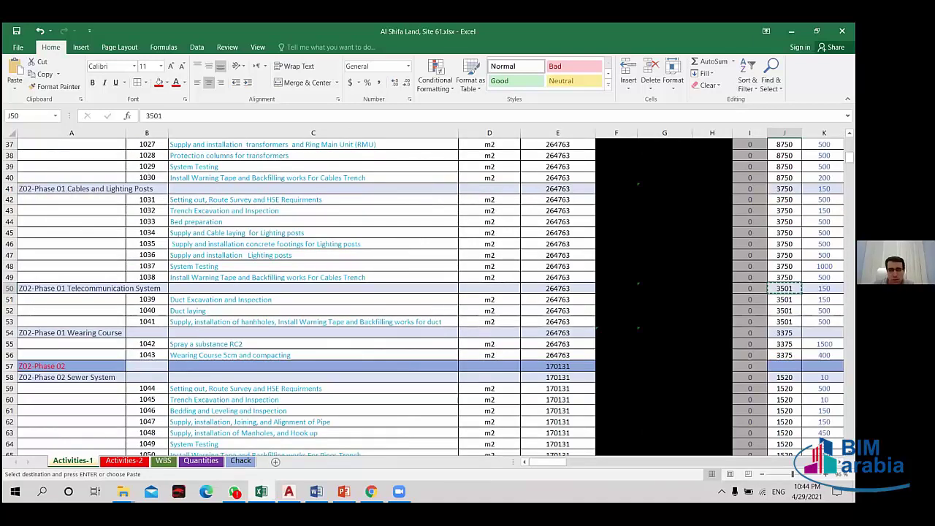
pyautogui.press('Down')
pyautogui.press('Down')
pyautogui.press('Down')
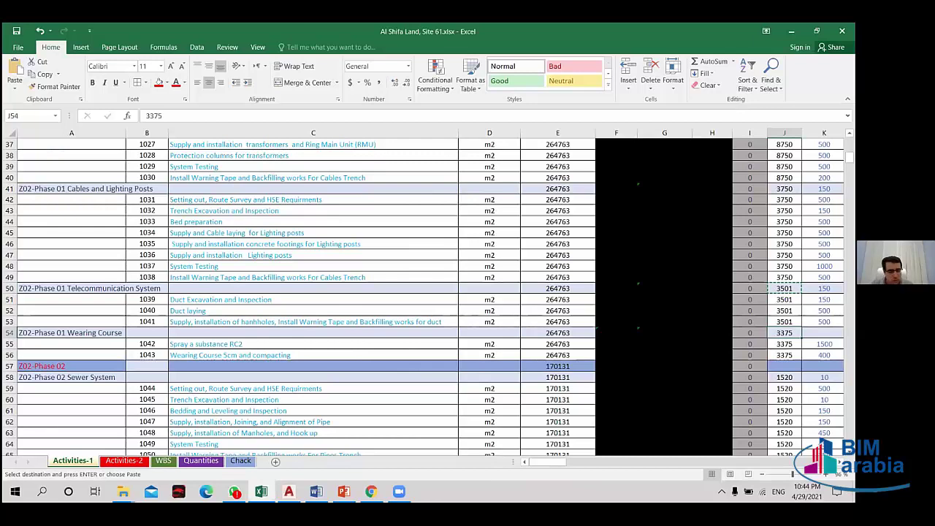
pyautogui.hotkey('ctrl', 'c')
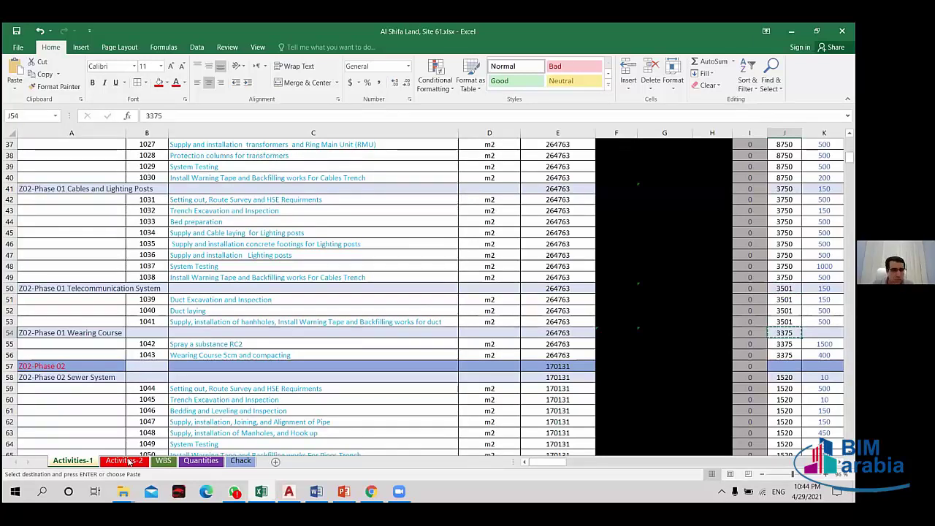
pyautogui.hotkey('ctrl', 'pagedown')
pyautogui.rightClick(713, 398)
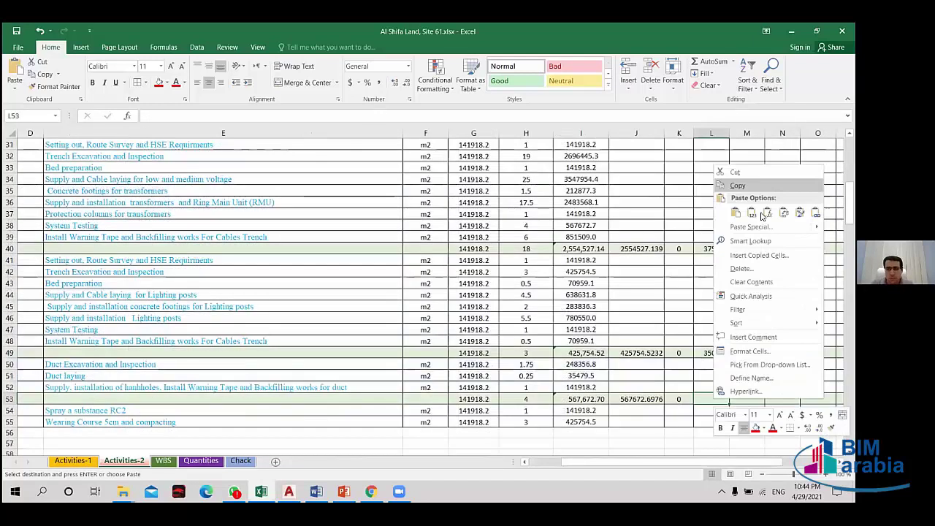
pyautogui.click(751, 212)
pyautogui.click(766, 333)
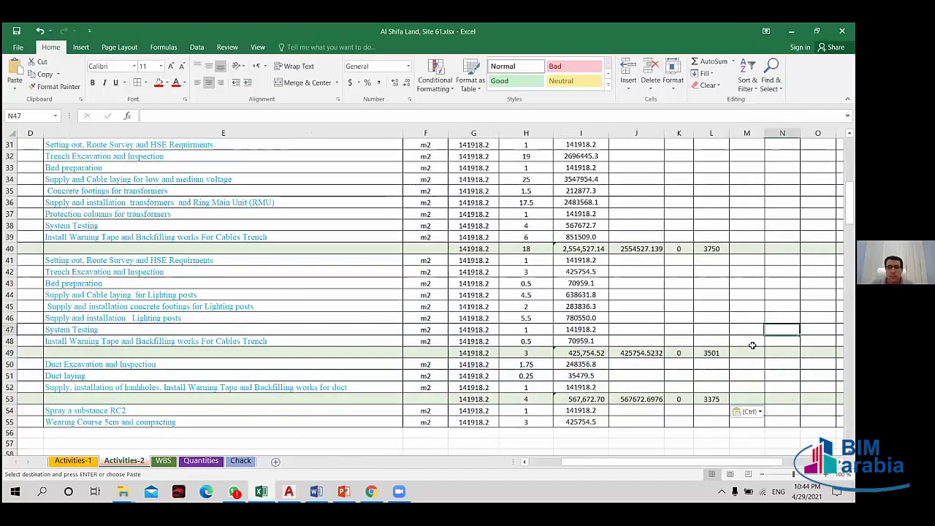
# - Scroll back to the top and bring the AutoCAD layout drawing to the front
pyautogui.scroll(10, 758, 365)
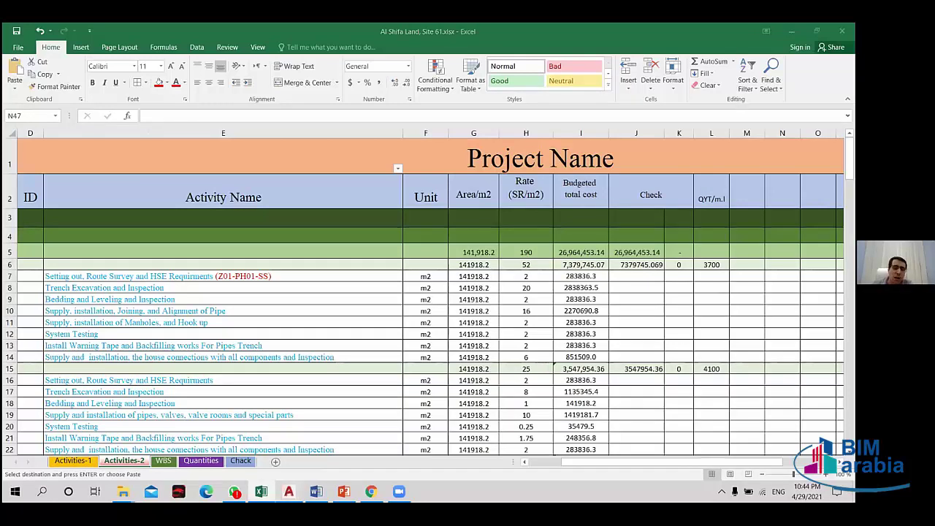
pyautogui.click(288, 491)
pyautogui.scroll(3, 418, 278)
# - Zoom and pan around Zone 1-Phase-01 on the AutoCAD layout, then return to Excel
pyautogui.scroll(2, 418, 279)
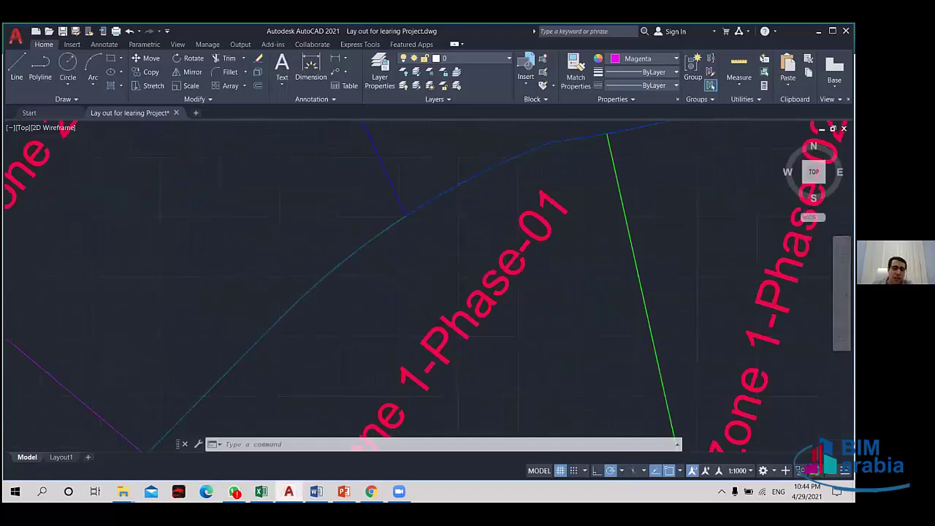
pyautogui.scroll(-10, 489, 295)
pyautogui.scroll(5, 546, 334)
pyautogui.moveTo(566, 275); pyautogui.dragTo(577, 278)
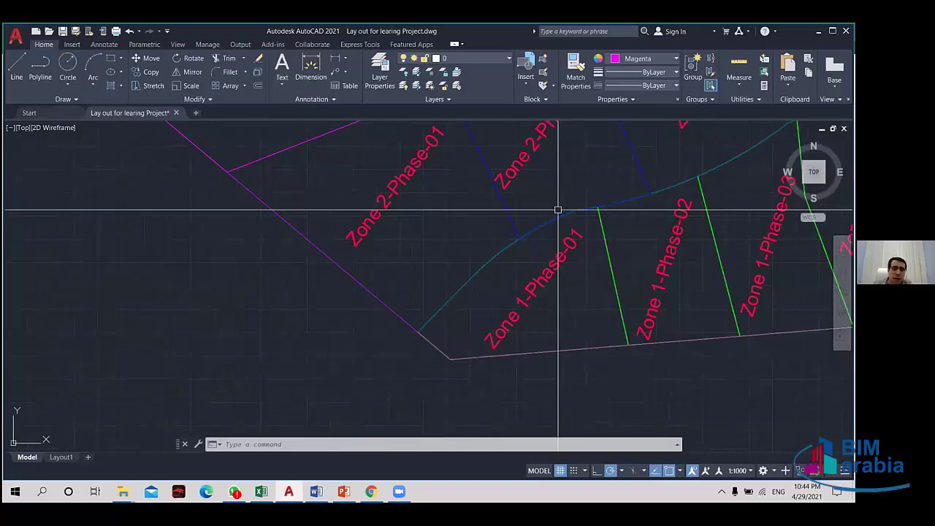
pyautogui.scroll(2, 484, 320)
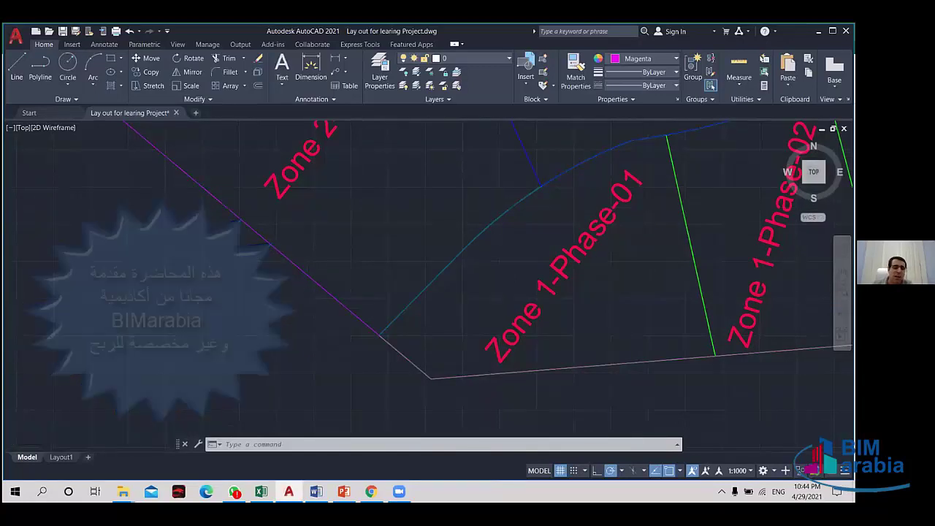
pyautogui.scroll(-4, 639, 208)
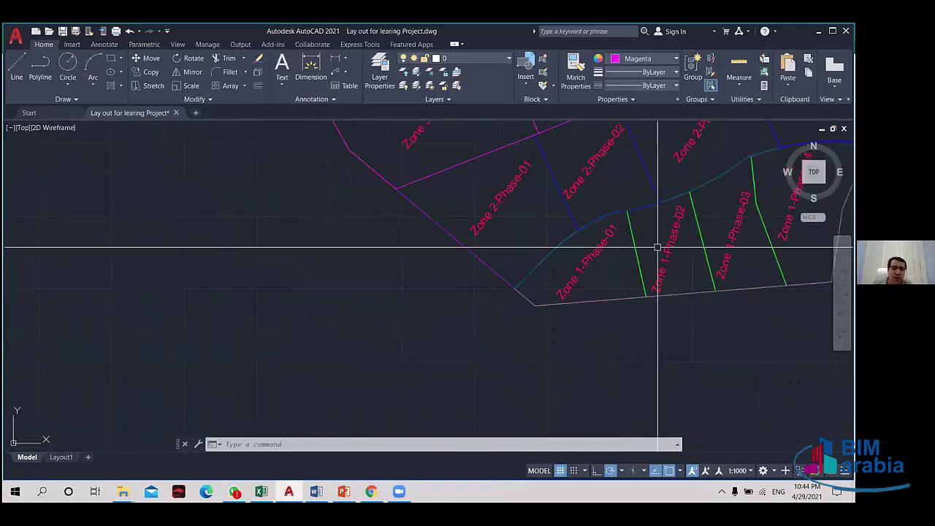
pyautogui.scroll(3, 611, 244)
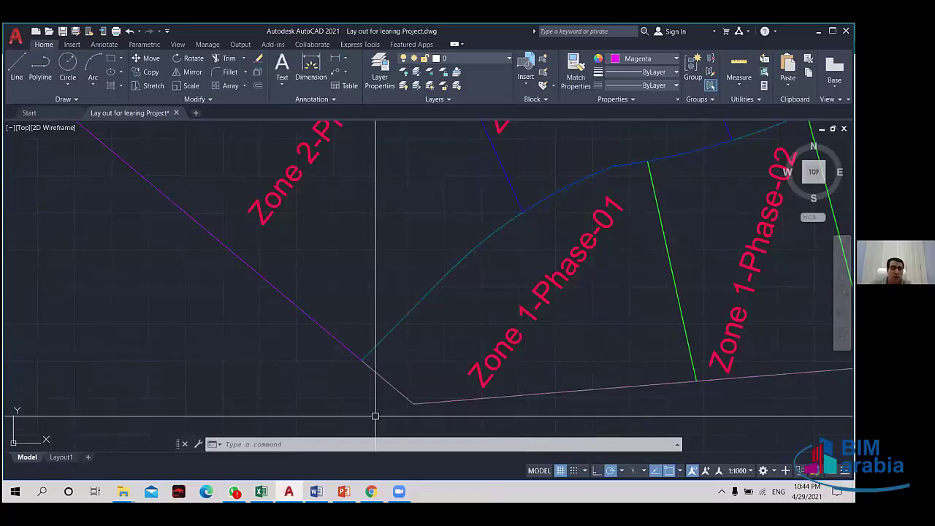
pyautogui.click(261, 491)
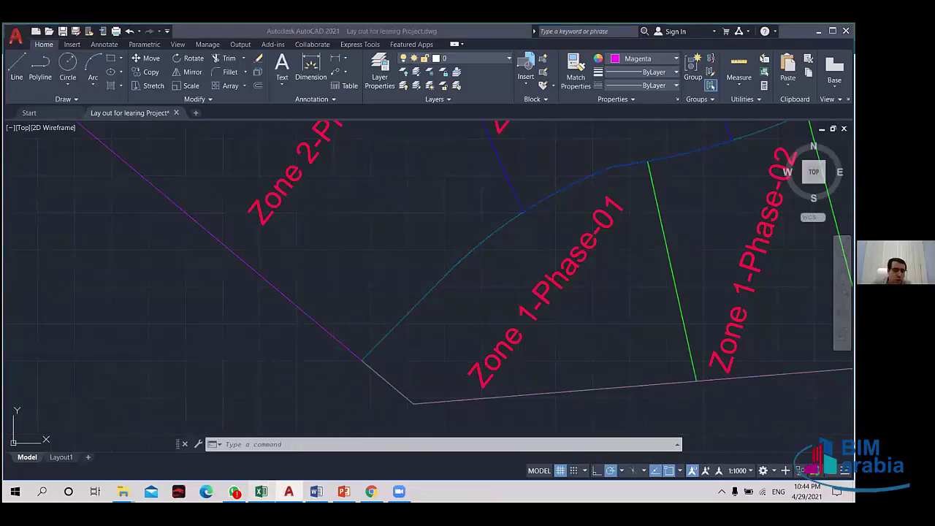
pyautogui.click(584, 302)
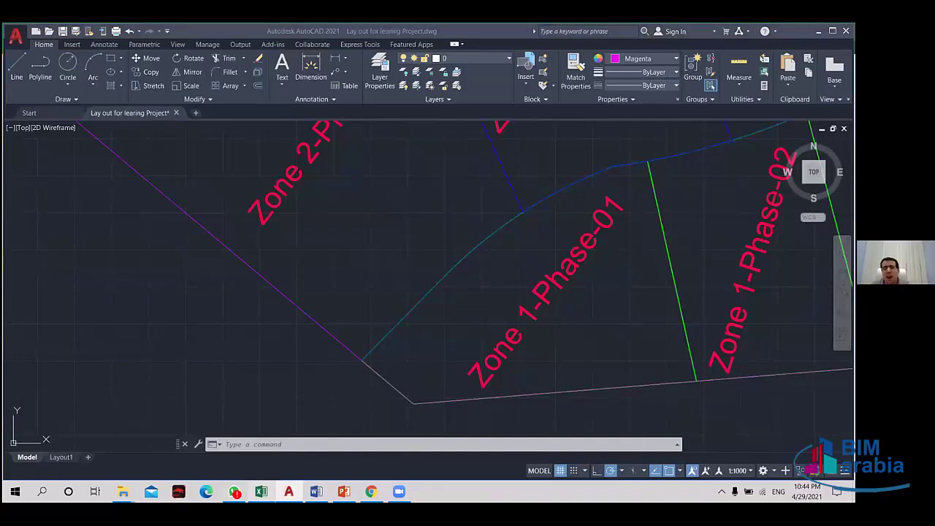
pyautogui.hotkey('alt', 'Tab')
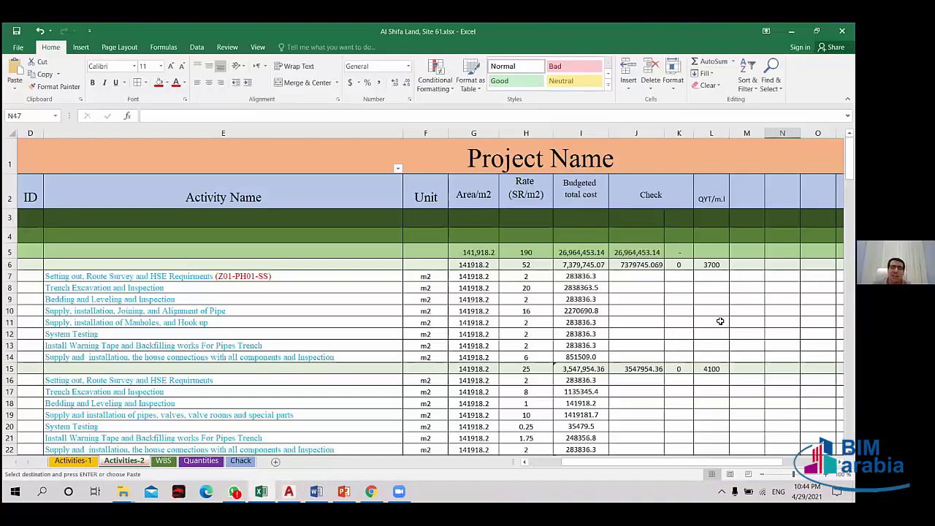
pyautogui.scroll(-9, 728, 342)
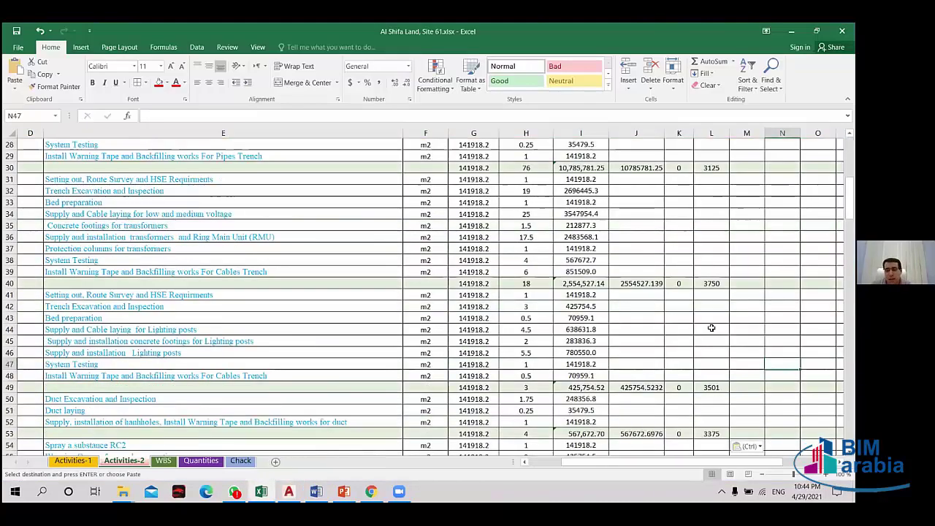
pyautogui.scroll(-3, 710, 328)
pyautogui.click(711, 329)
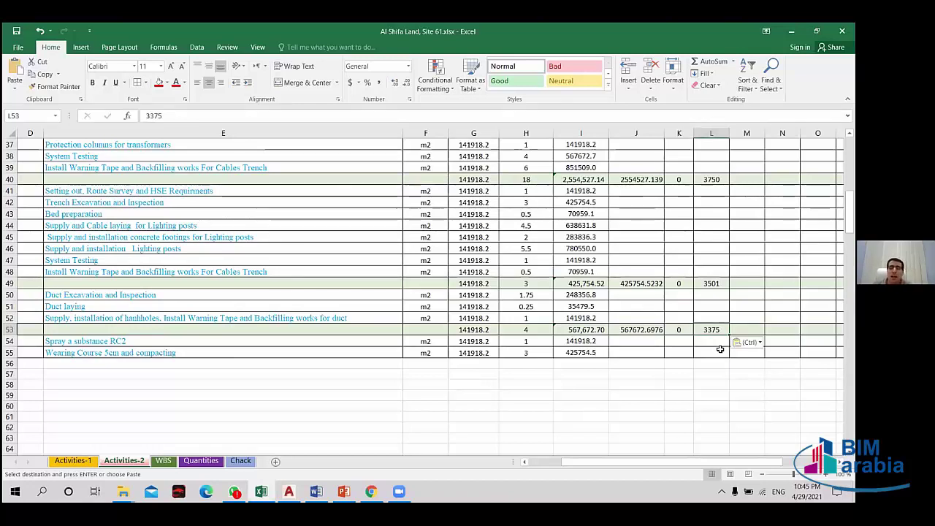
pyautogui.scroll(1, 721, 341)
pyautogui.scroll(1, 721, 341)
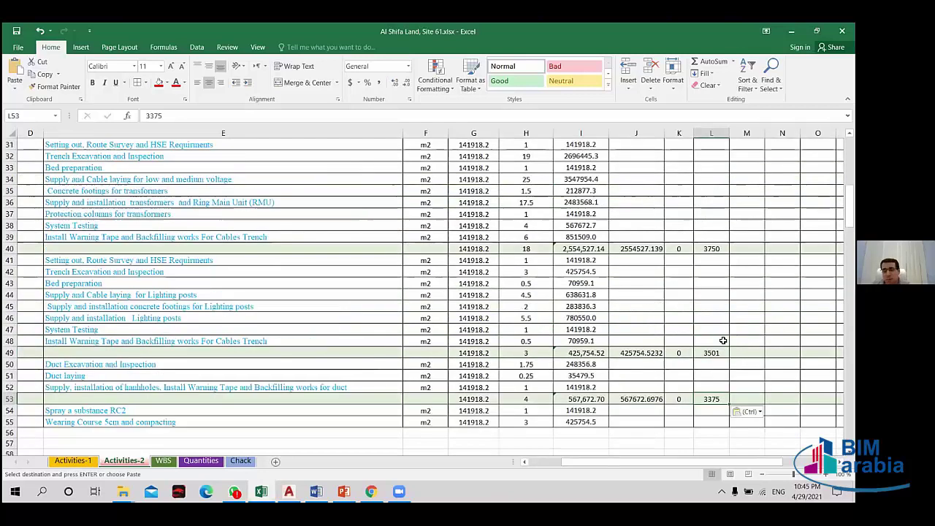
pyautogui.scroll(1, 731, 372)
# - Fill the activity rows L7:L14 with the 3700 subtotal from L6
pyautogui.scroll(8, 721, 355)
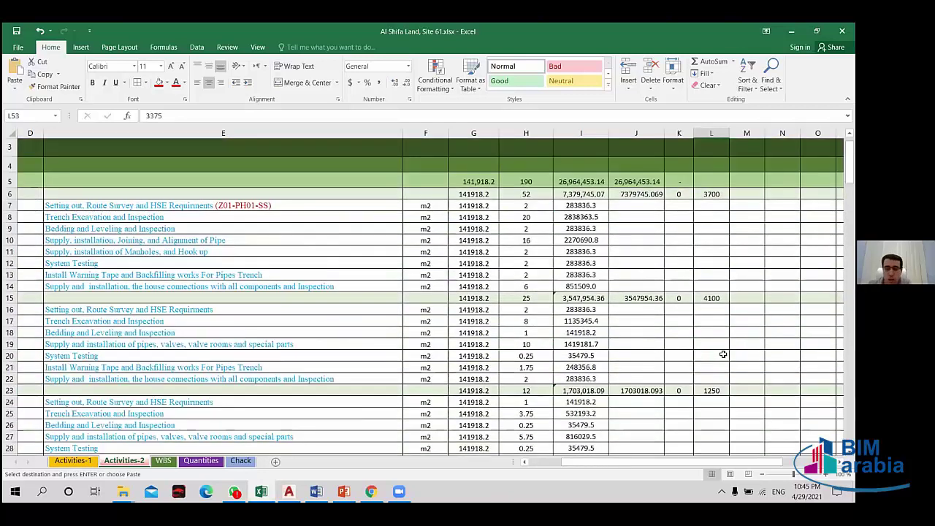
pyautogui.scroll(1, 722, 354)
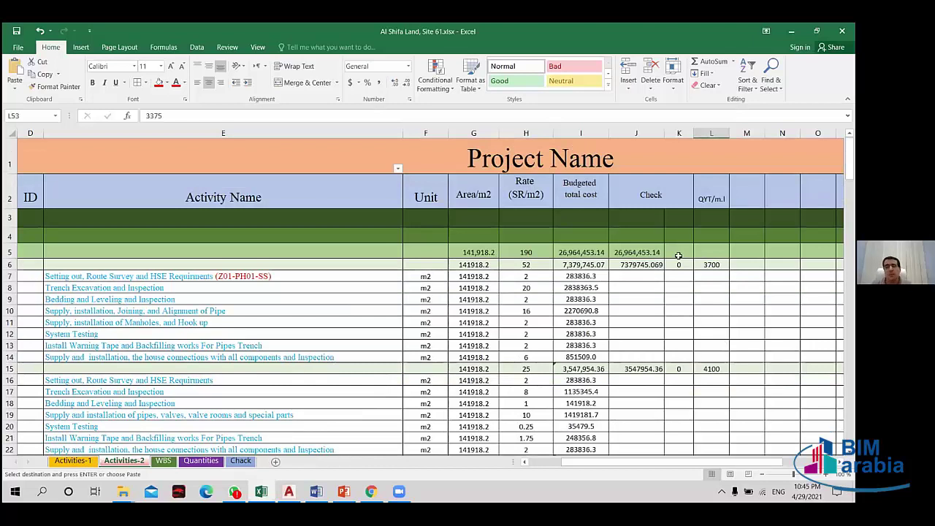
pyautogui.click(706, 262)
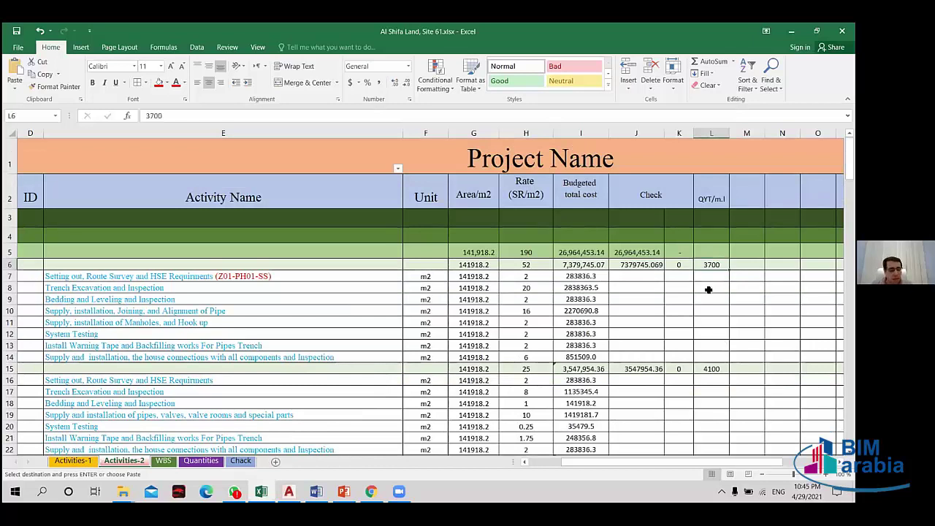
pyautogui.moveTo(709, 276); pyautogui.dragTo(708, 357)
pyautogui.hotkey('ctrl', 'v')
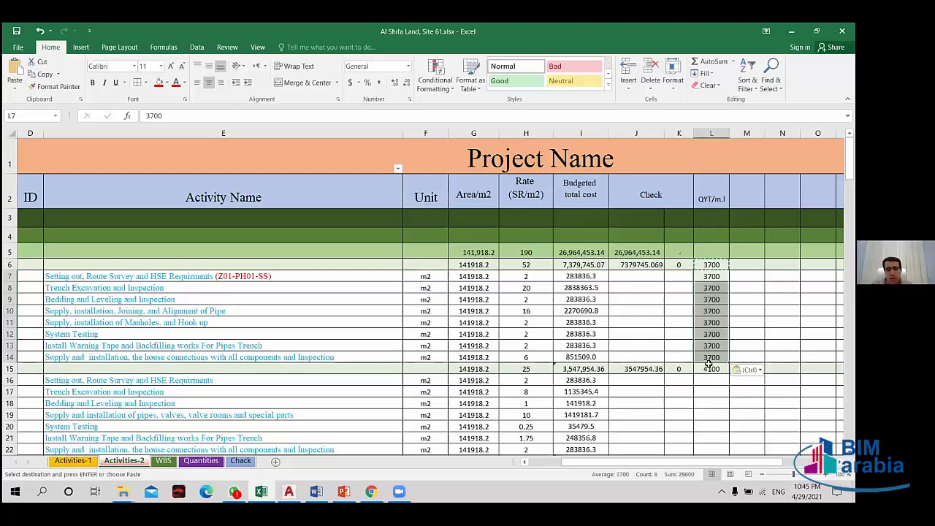
pyautogui.scroll(-2, 739, 372)
pyautogui.scroll(2, 739, 373)
# - Fill the activity rows L16:L22 with the 4100 subtotal from L15
pyautogui.click(716, 369)
pyautogui.scroll(-2, 711, 324)
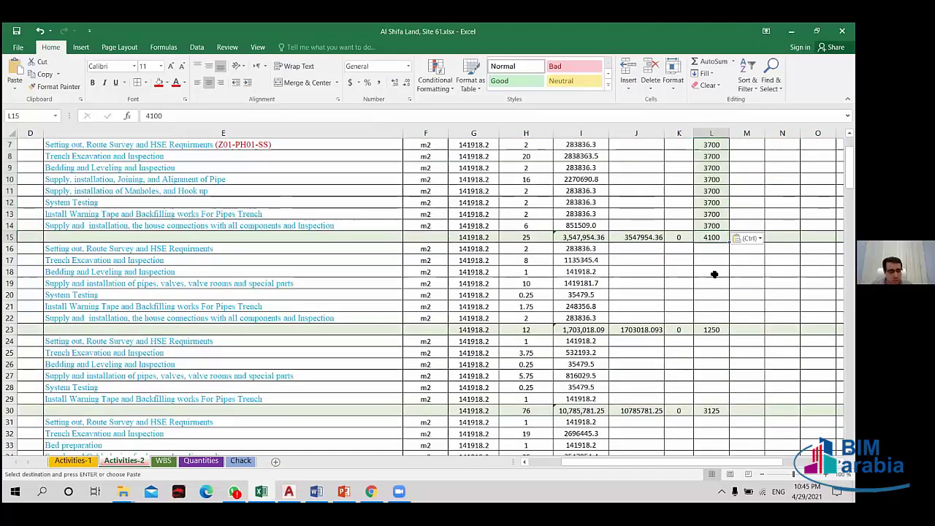
pyautogui.hotkey('ctrl', 'c')
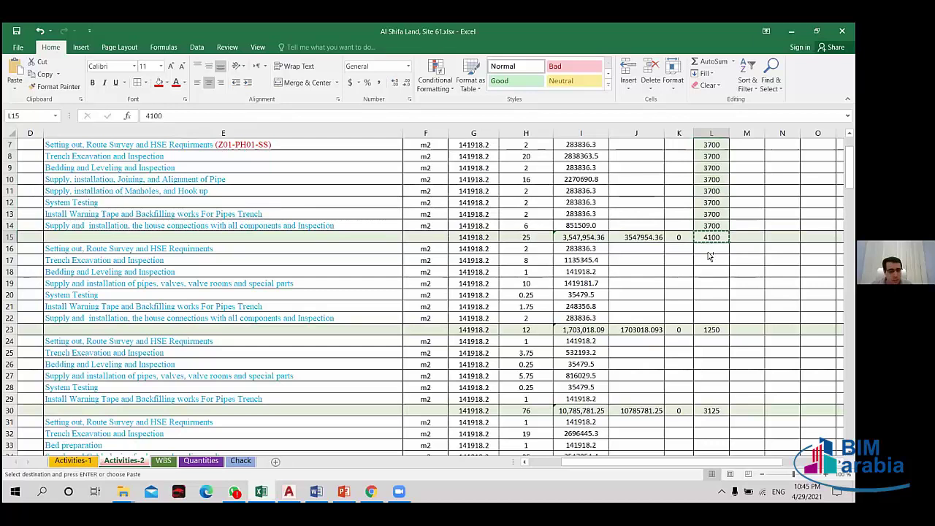
pyautogui.click(708, 252)
pyautogui.hotkey('ctrl', 'v')
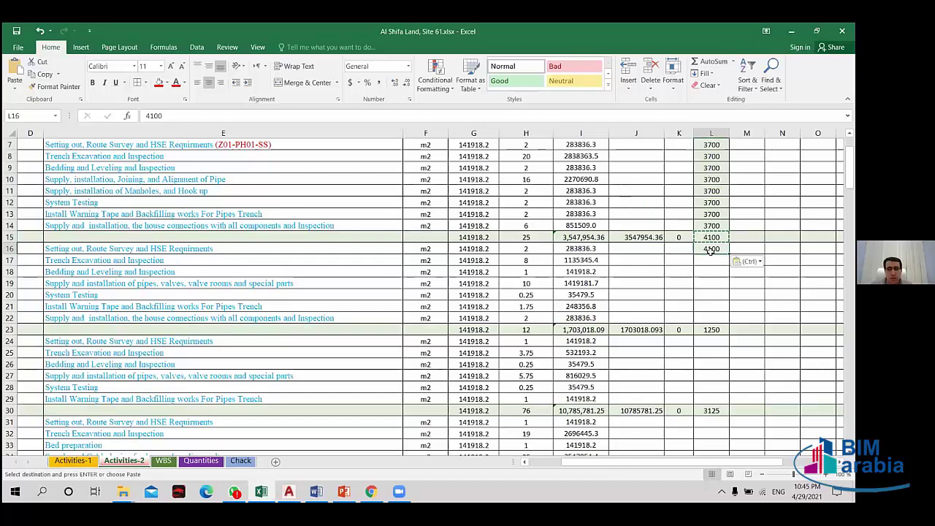
pyautogui.hotkey('ctrl', 'z')
pyautogui.click(711, 238)
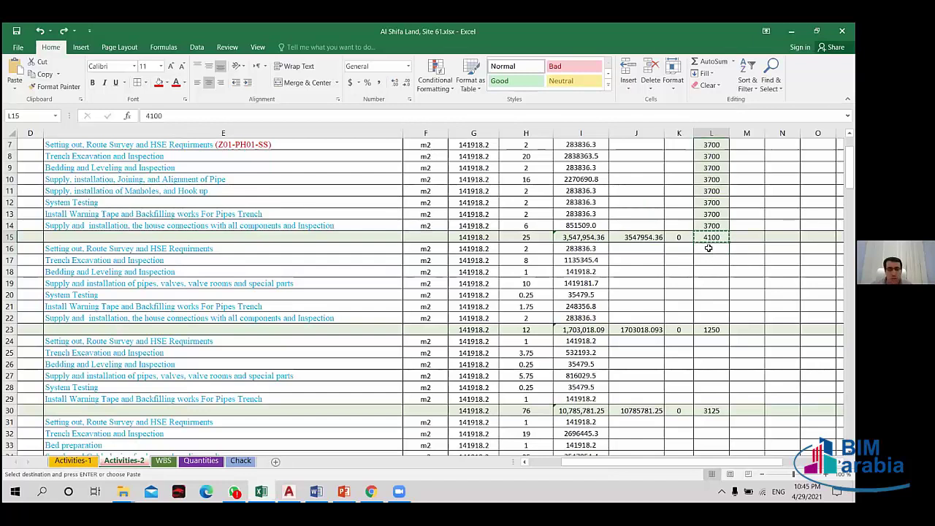
pyautogui.moveTo(708, 248); pyautogui.dragTo(709, 319)
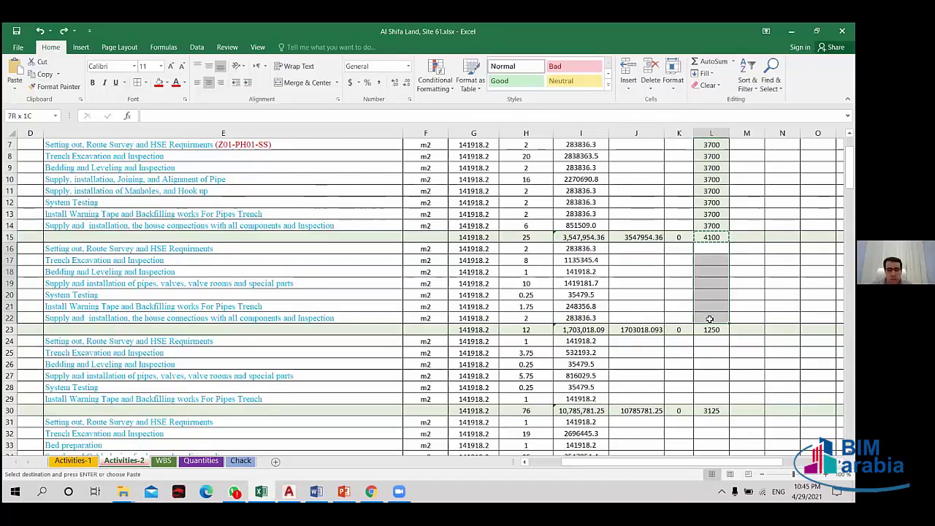
pyautogui.hotkey('ctrl', 'v')
pyautogui.scroll(-3, 709, 314)
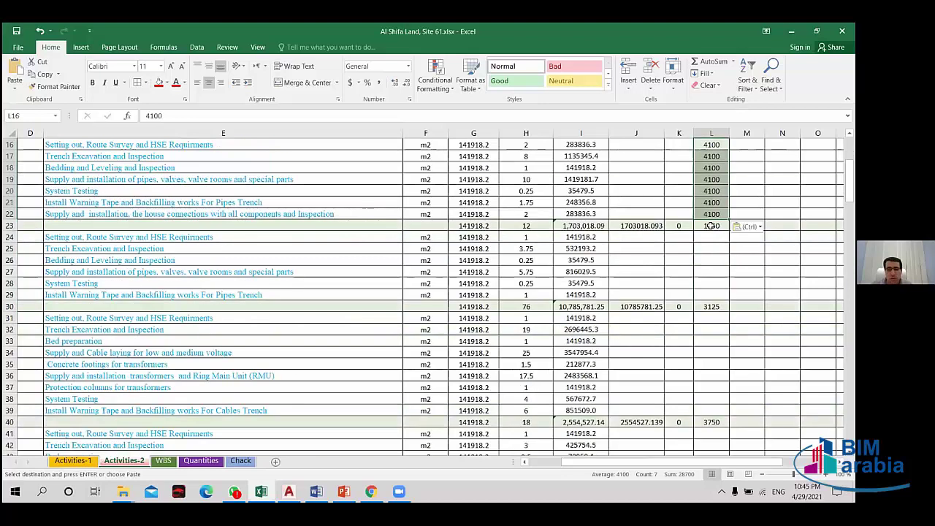
# - Fill L24:L29 with 1250 from L23, then copy the 3125 subtotal in L30
pyautogui.click(710, 226)
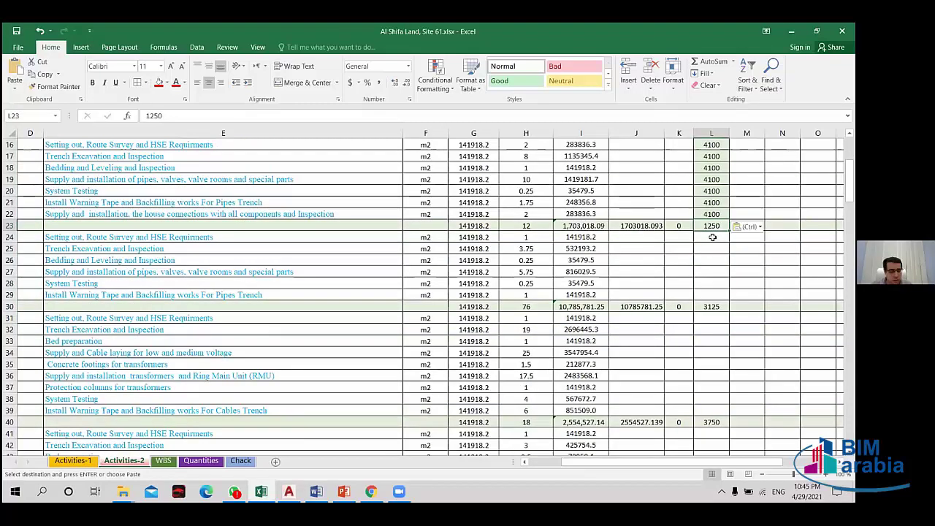
pyautogui.hotkey('ctrl', 'c')
pyautogui.click(711, 238)
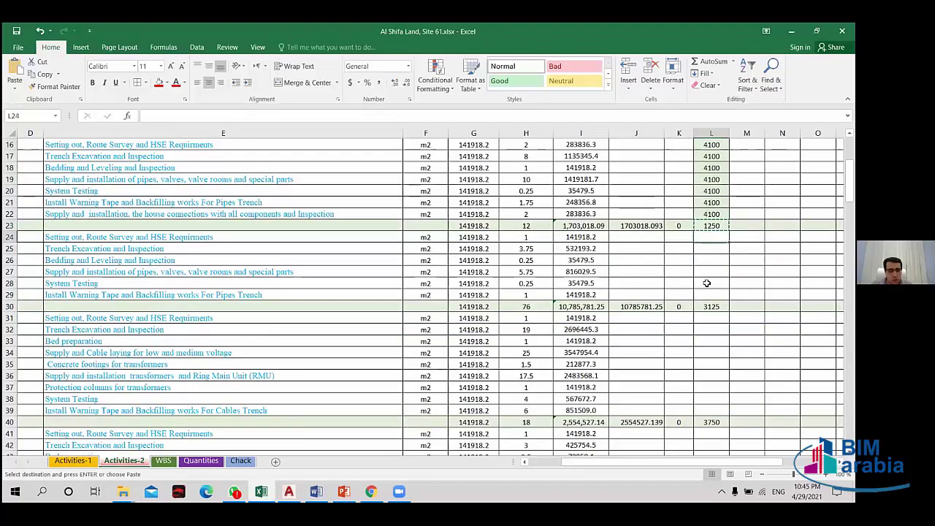
pyautogui.keyDown('shift'); pyautogui.click(711, 295); pyautogui.keyUp('shift')
pyautogui.hotkey('ctrl', 'v')
pyautogui.click(710, 306)
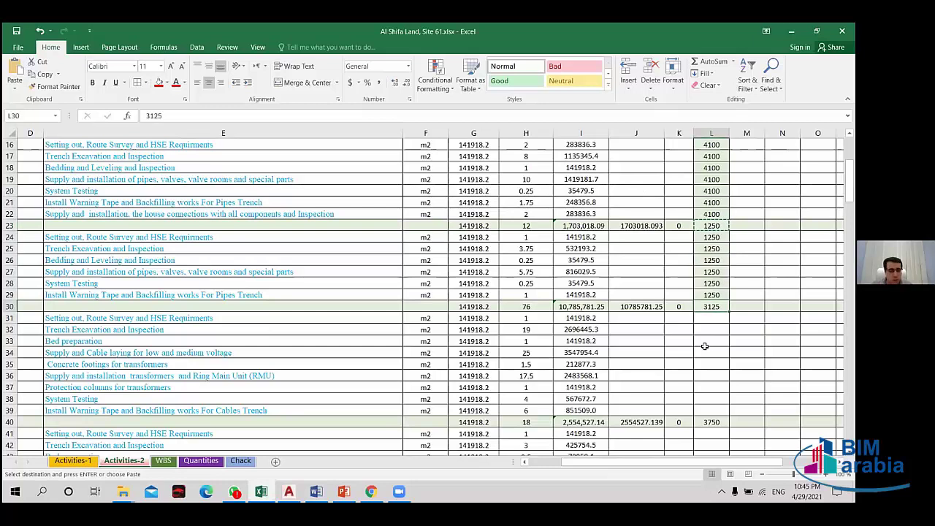
pyautogui.hotkey('ctrl', 'c')
pyautogui.click(708, 318)
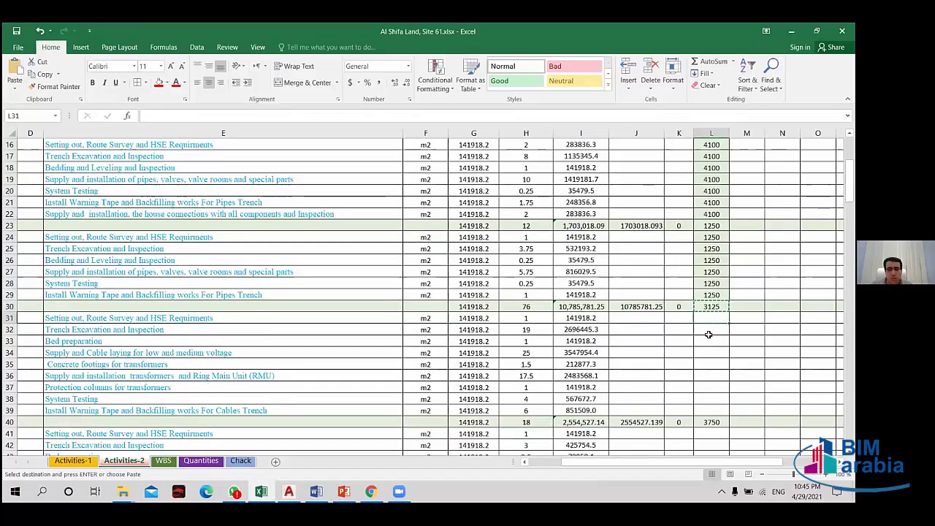
pyautogui.scroll(-1, 708, 335)
# - Paste 3125 into rows 31–39, re-enter 3750 in L40 and fill L41:L48 with it
pyautogui.moveTo(710, 283); pyautogui.dragTo(710, 374)
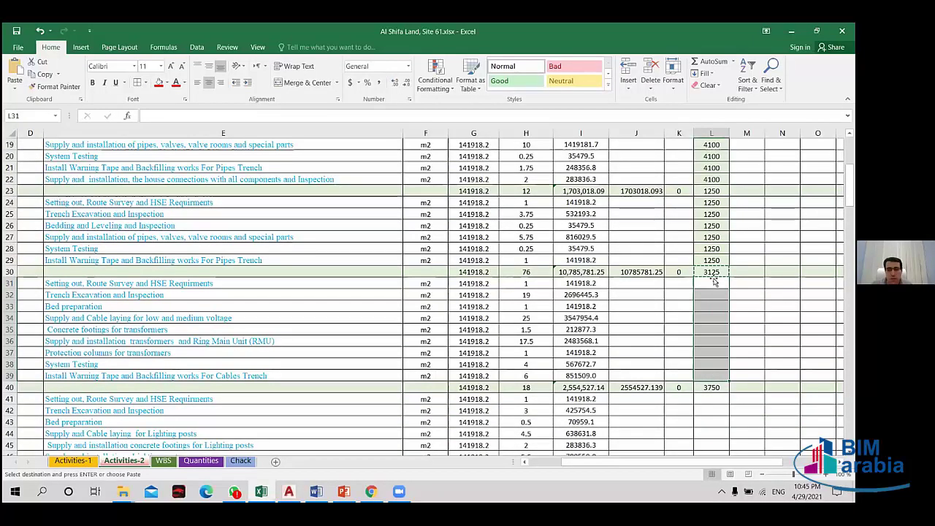
pyautogui.hotkey('ctrl', 'v')
pyautogui.scroll(-3, 687, 321)
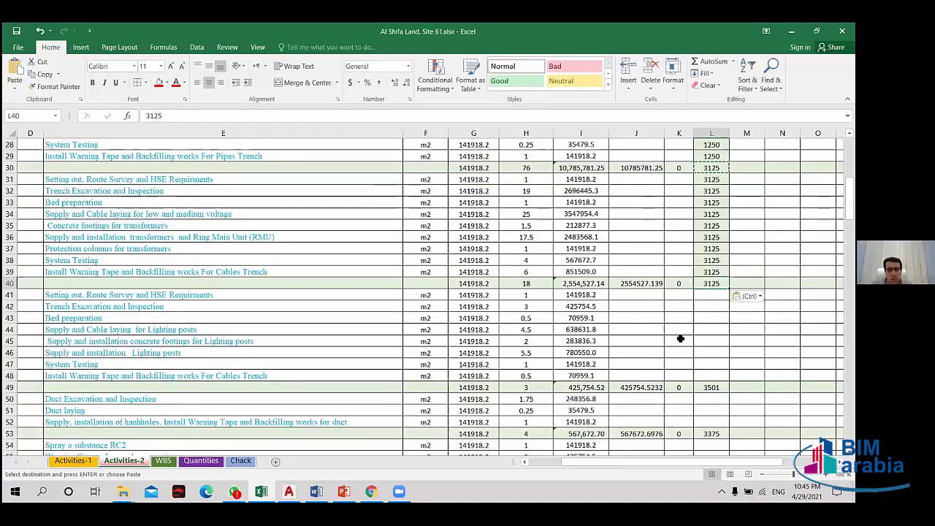
pyautogui.write('3750')
pyautogui.hotkey('ctrl', 'Return')
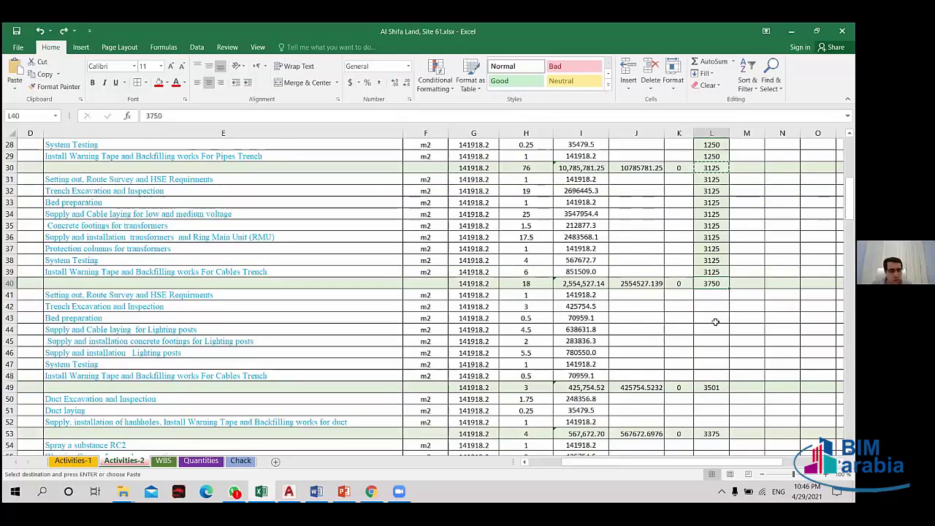
pyautogui.hotkey('ctrl', 'c')
pyautogui.moveTo(715, 296); pyautogui.dragTo(715, 371)
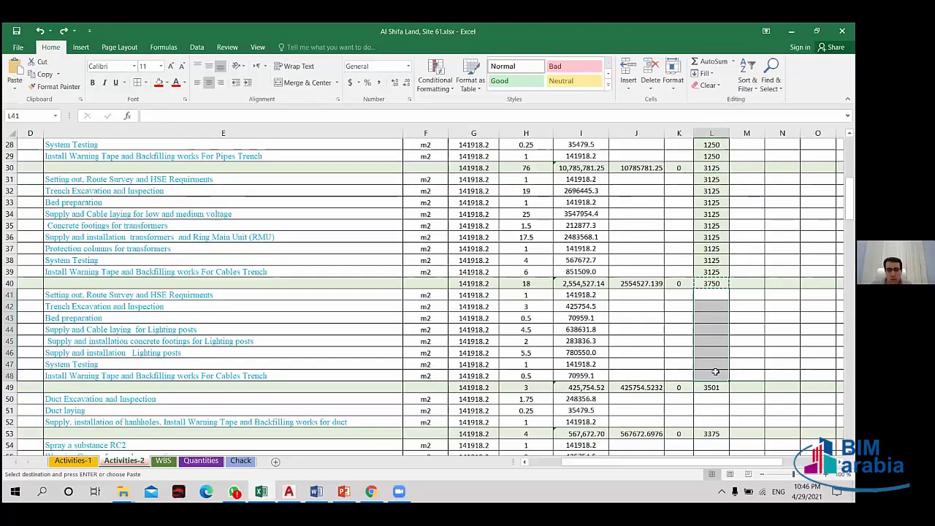
pyautogui.hotkey('ctrl', 'v')
# - Fill L50:L52 with 3501 and L54:L55 with 3375, then return to the sheet top
pyautogui.scroll(-3, 712, 365)
pyautogui.click(716, 284)
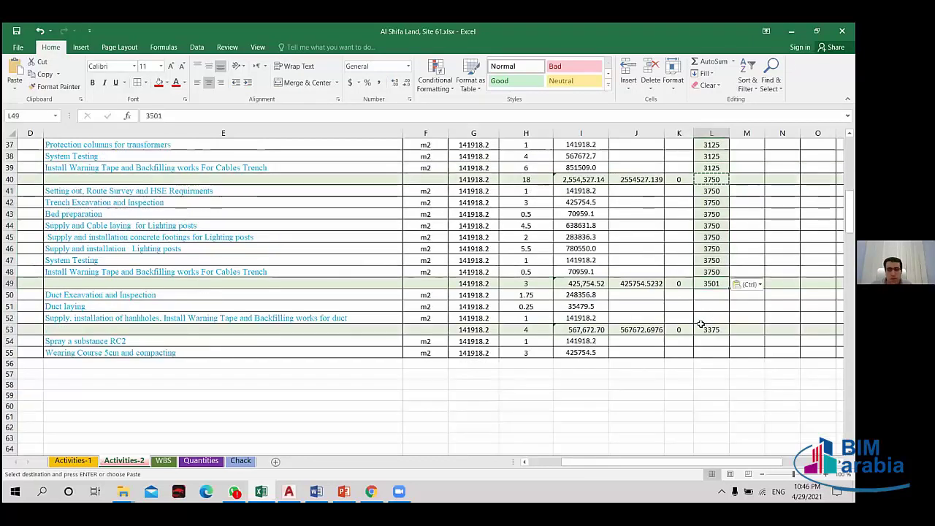
pyautogui.hotkey('ctrl', 'c')
pyautogui.moveTo(706, 298); pyautogui.dragTo(705, 314)
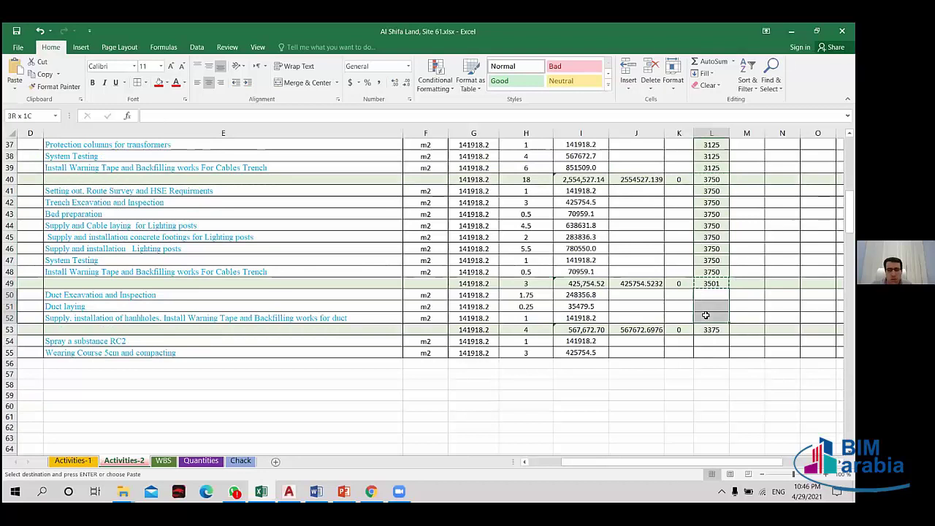
pyautogui.hotkey('ctrl', 'v')
pyautogui.click(712, 330)
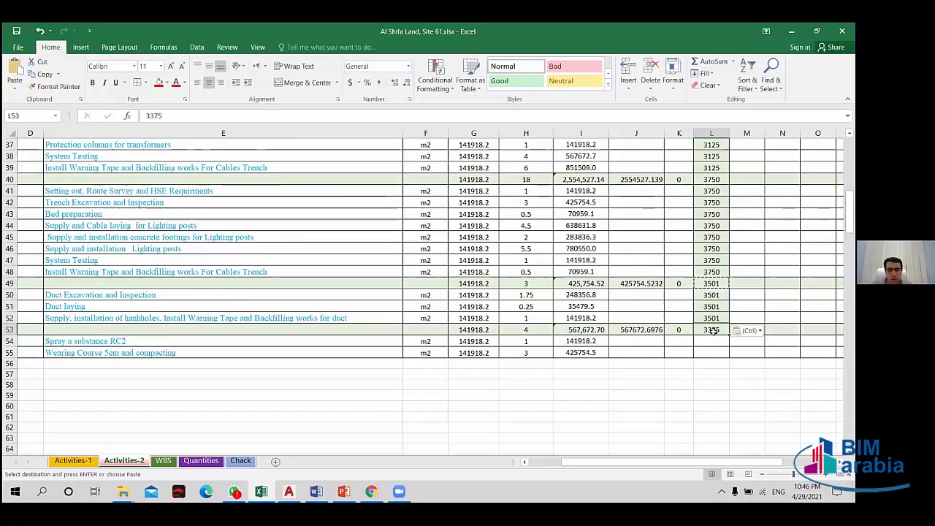
pyautogui.hotkey('ctrl', 'c')
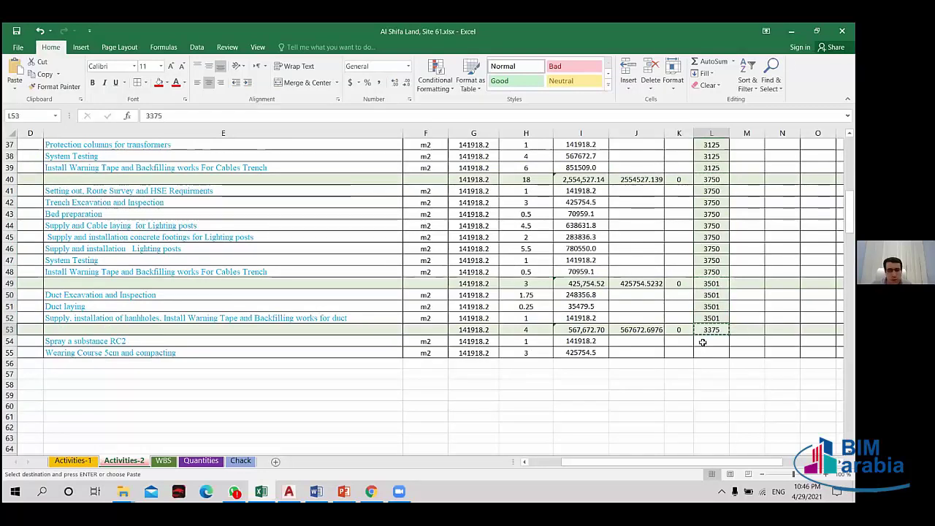
pyautogui.moveTo(702, 342); pyautogui.dragTo(702, 352)
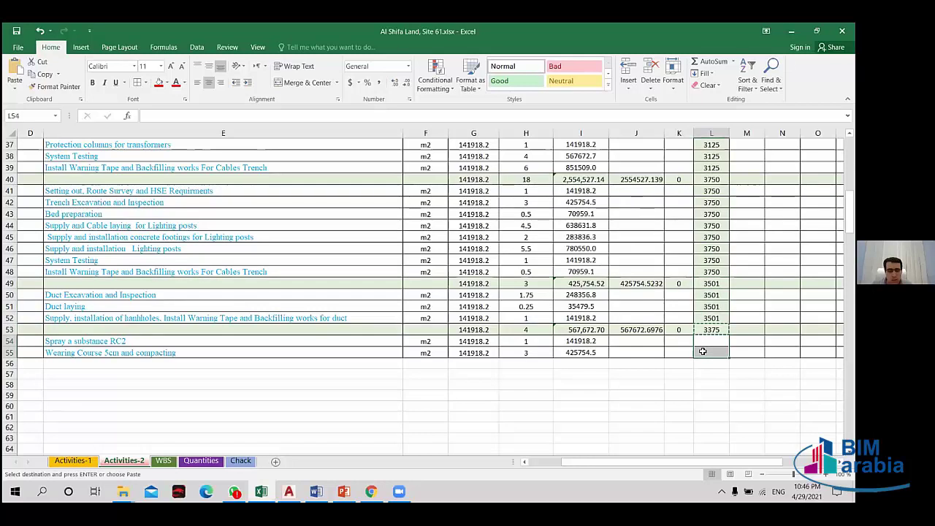
pyautogui.hotkey('ctrl', 'v')
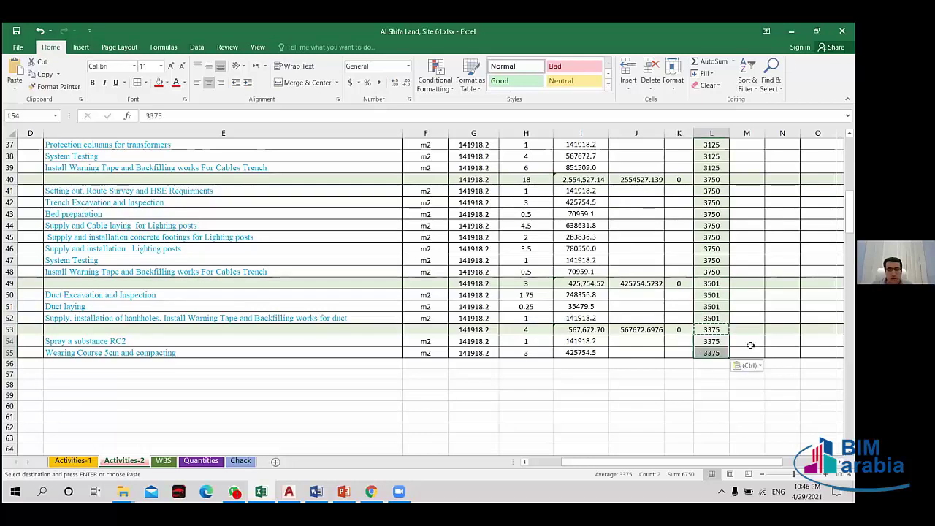
pyautogui.click(750, 345)
pyautogui.scroll(1, 686, 264)
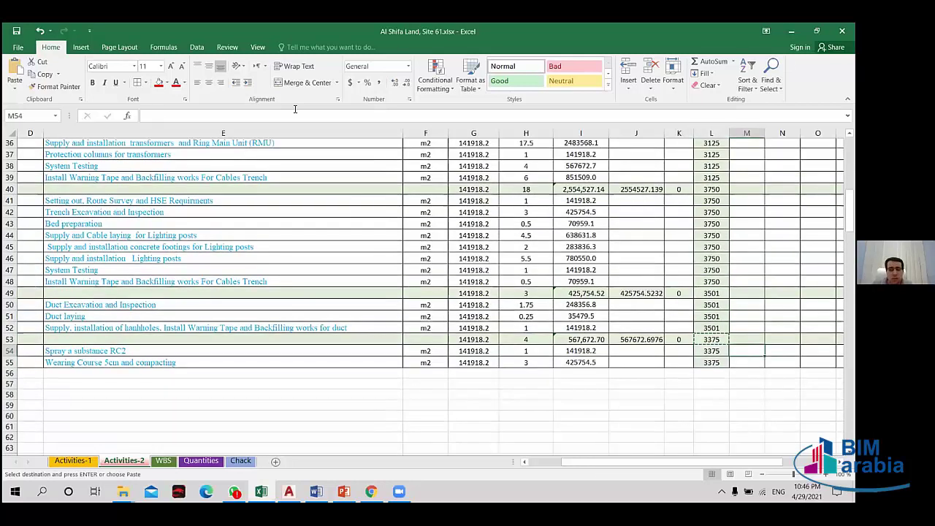
pyautogui.scroll(6, 482, 314)
pyautogui.scroll(6, 531, 299)
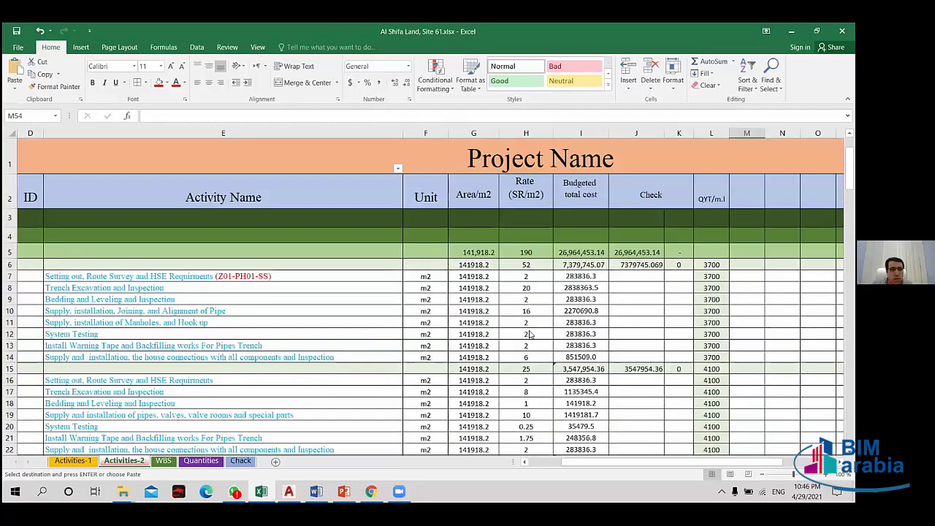
# - Filter out blank Activity Names and set the visible QYT/m.l cells to No Fill
pyautogui.click(397, 167)
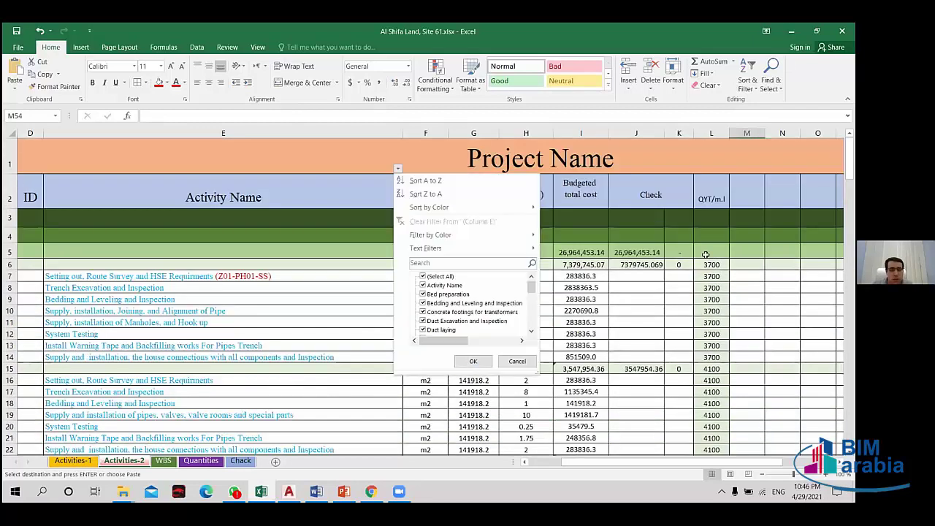
pyautogui.press('End')
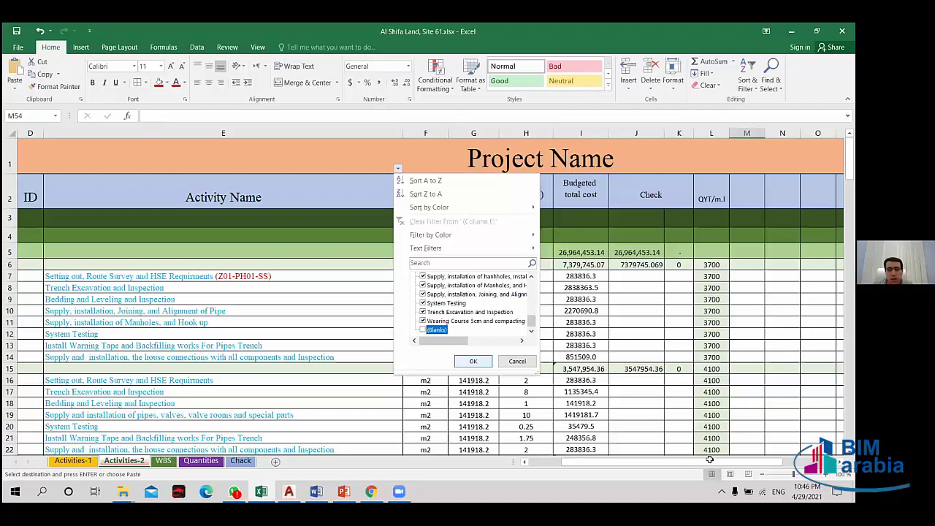
pyautogui.press('Return')
pyautogui.moveTo(710, 214); pyautogui.dragTo(714, 395)
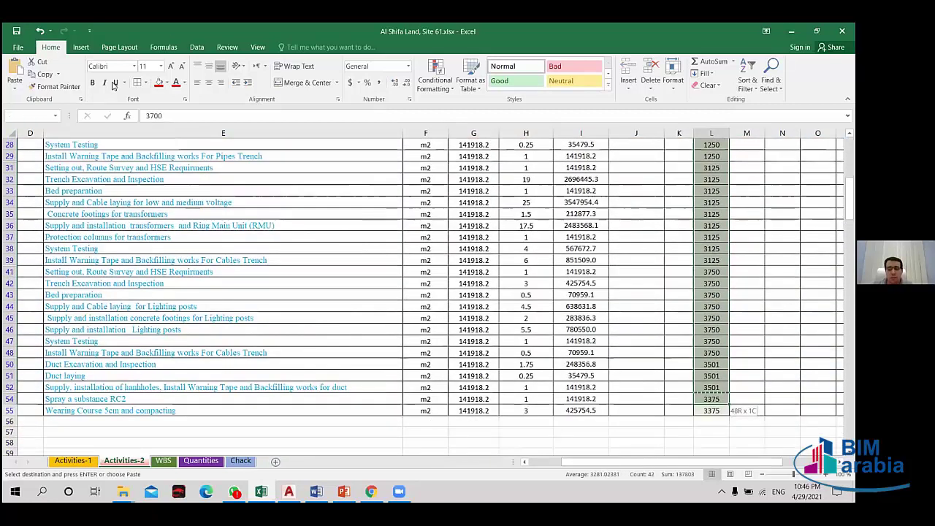
pyautogui.moveTo(714, 394); pyautogui.dragTo(712, 413)
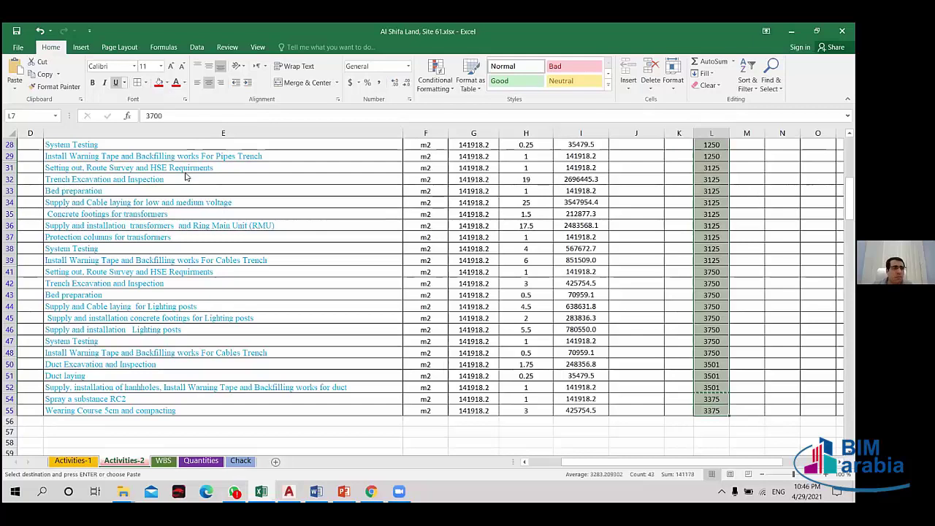
pyautogui.click(166, 83)
pyautogui.click(179, 176)
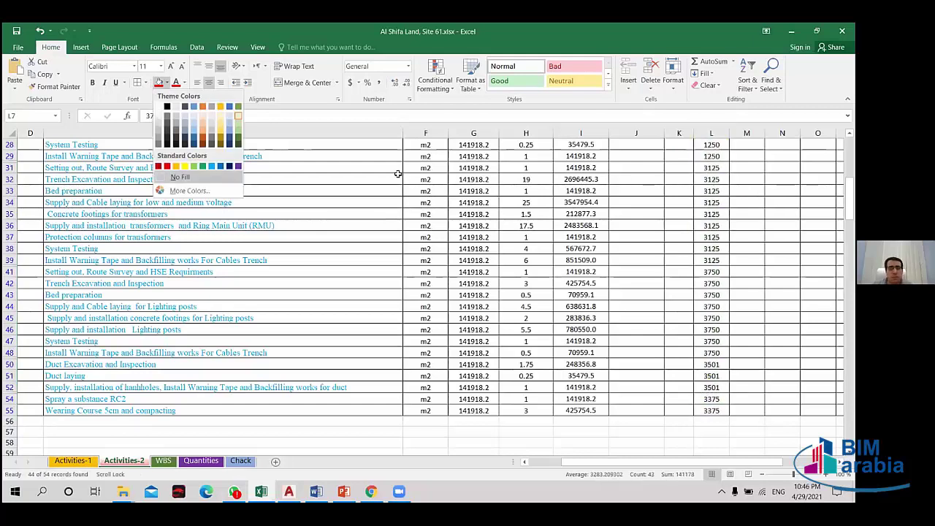
# - Clear the Activity Name filter so all phase and subtotal rows show again
pyautogui.press('Escape')
pyautogui.hotkey('ctrl', 'Home')
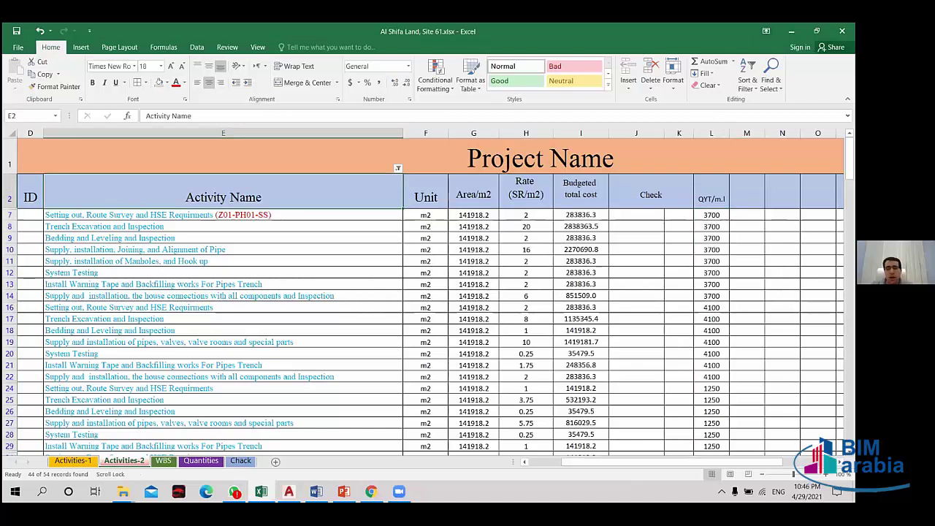
pyautogui.hotkey('alt', 'Down')
pyautogui.press('c')
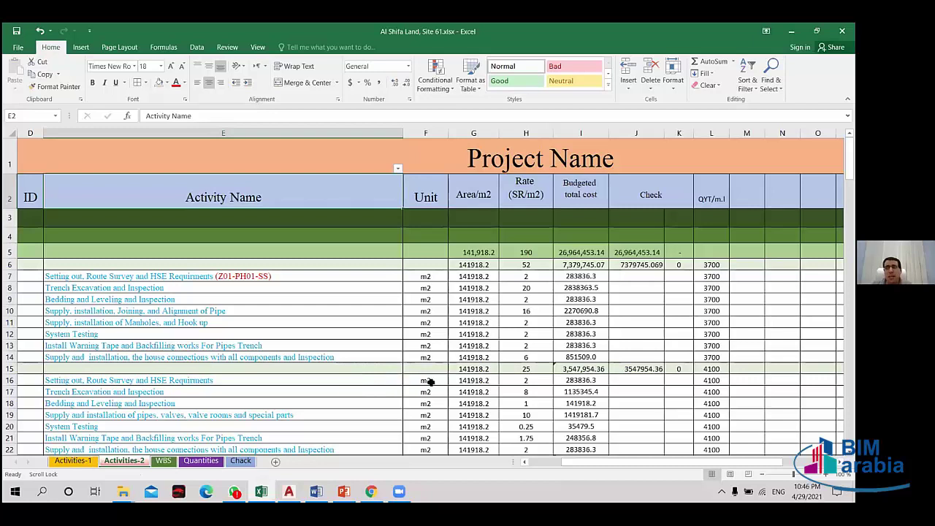
# - On Activities-1, inspect the Prod / Unit header text in cell K4 without changing it
pyautogui.hotkey('ctrl', 'pageup')
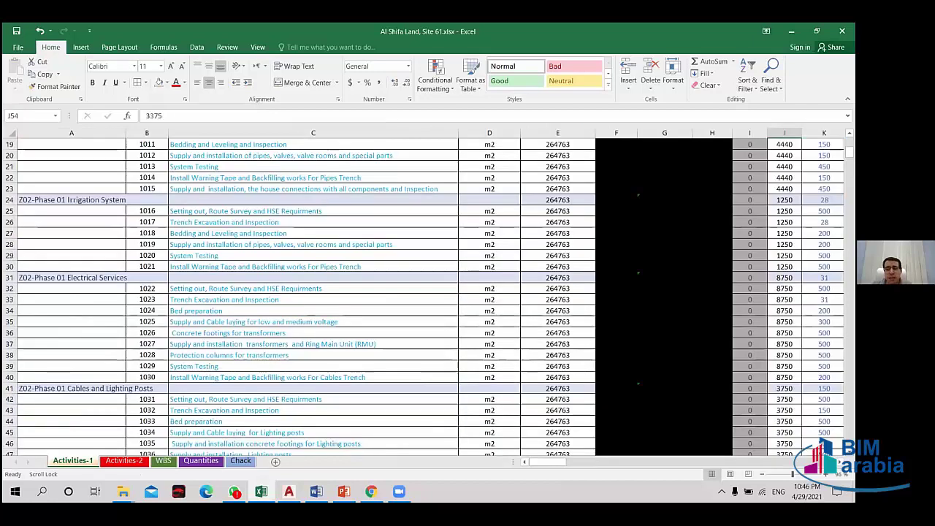
pyautogui.scroll(6, 540, 459)
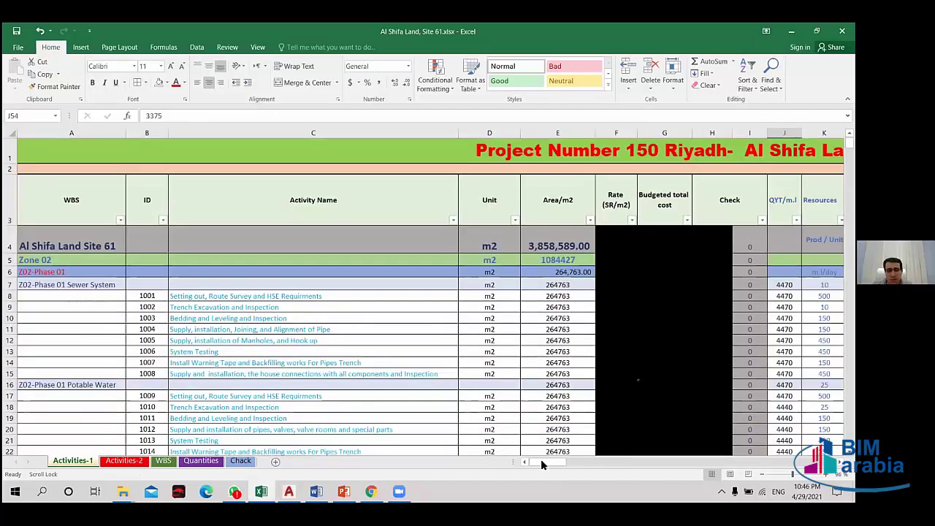
pyautogui.moveTo(540, 463); pyautogui.dragTo(548, 463)
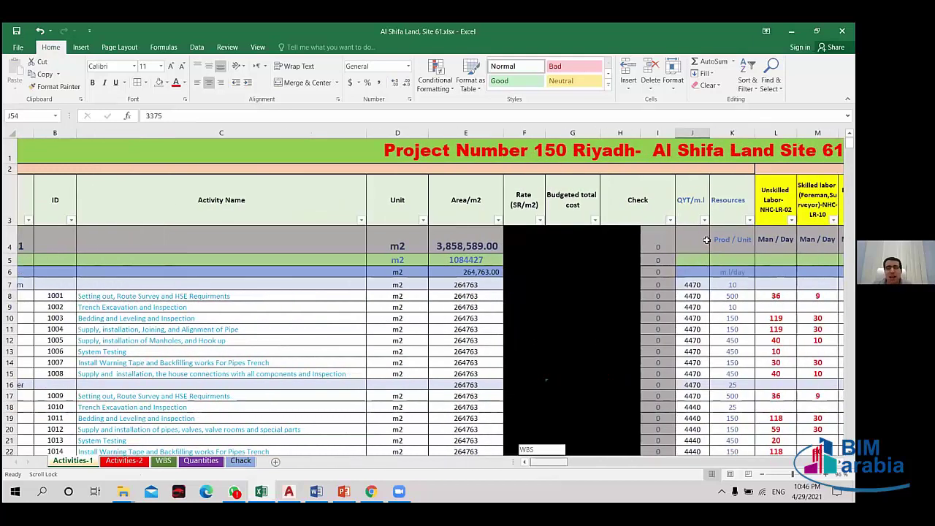
pyautogui.click(706, 239)
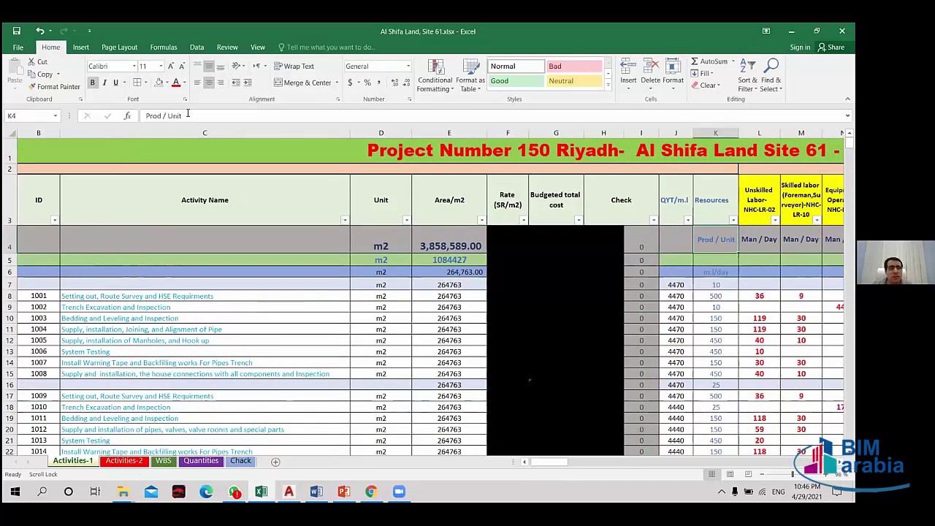
pyautogui.press('F2')
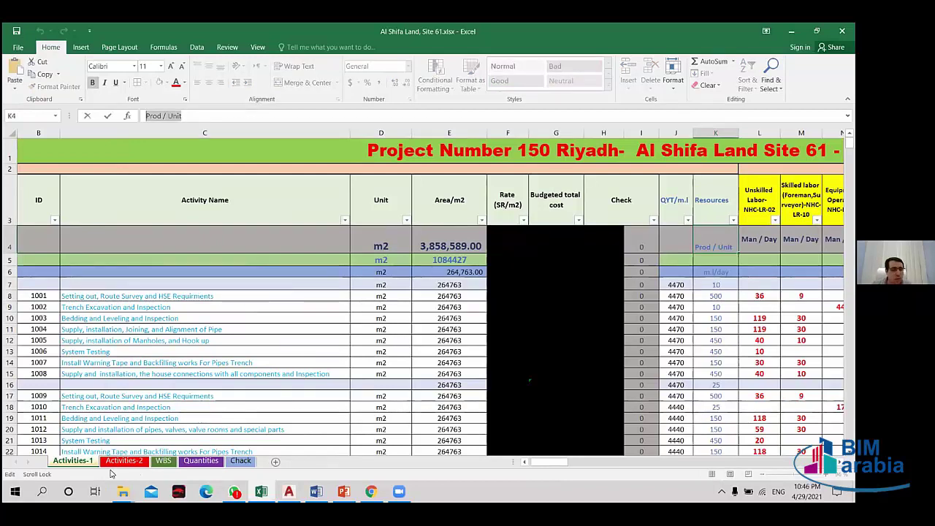
pyautogui.press('Escape')
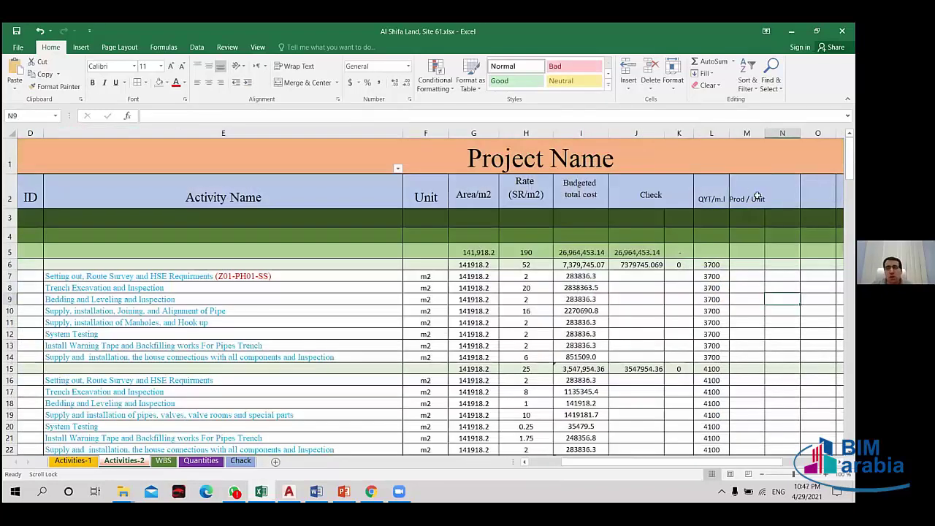
pyautogui.click(757, 196)
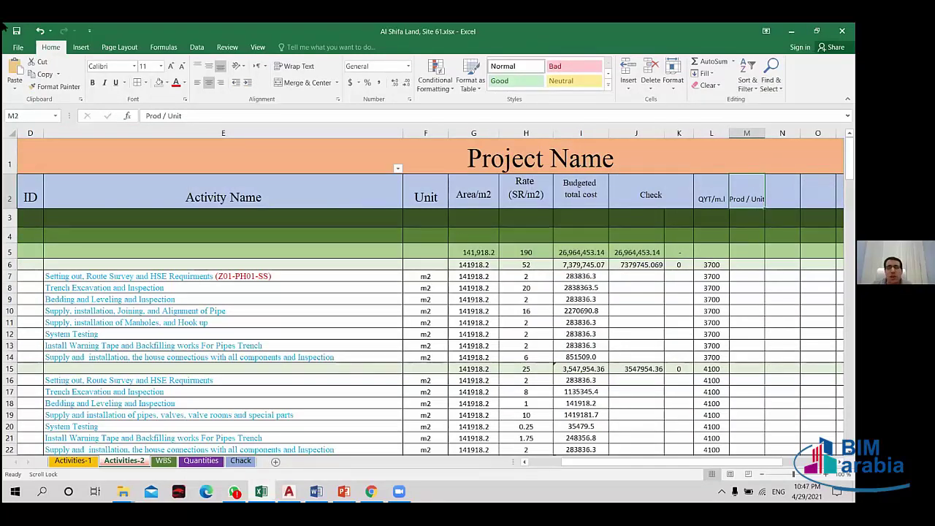
pyautogui.hotkey('shift', 'Right')
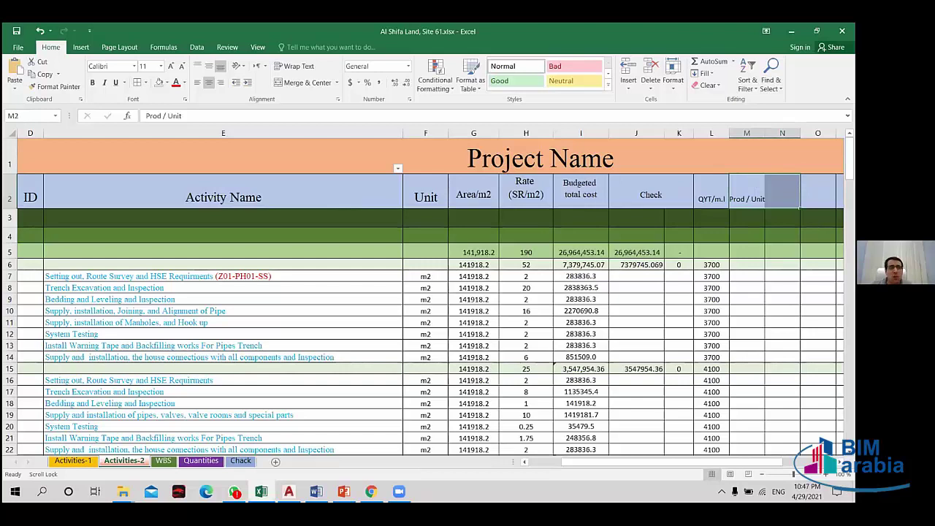
pyautogui.hotkey('shift', 'Left')
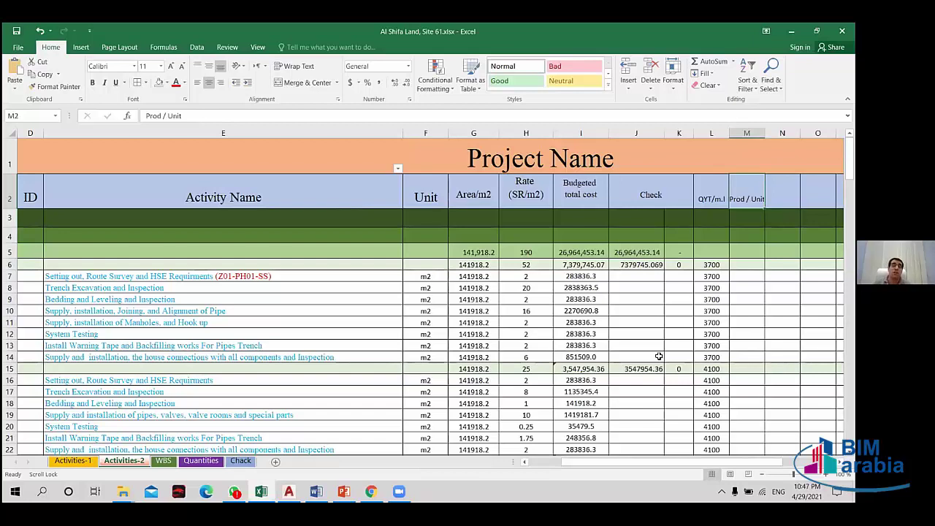
pyautogui.hotkey('ctrl', 'z')
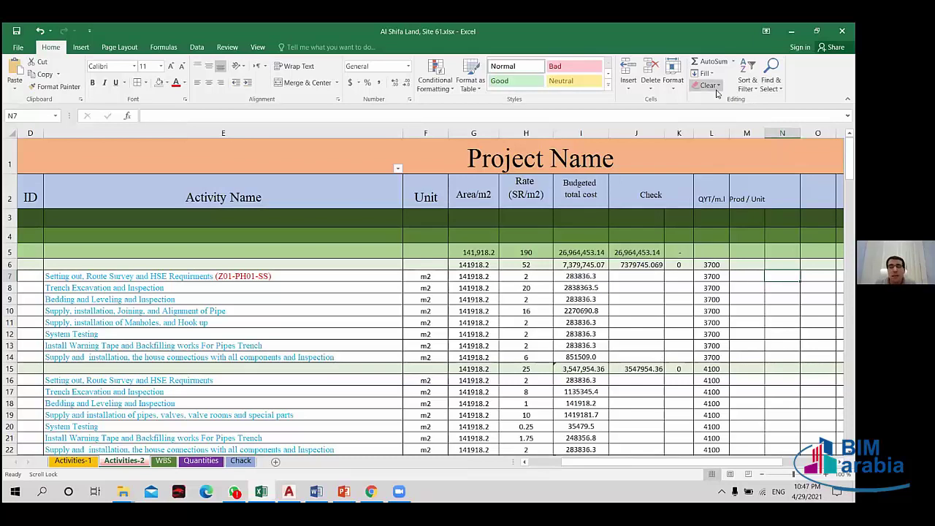
pyautogui.click(756, 205)
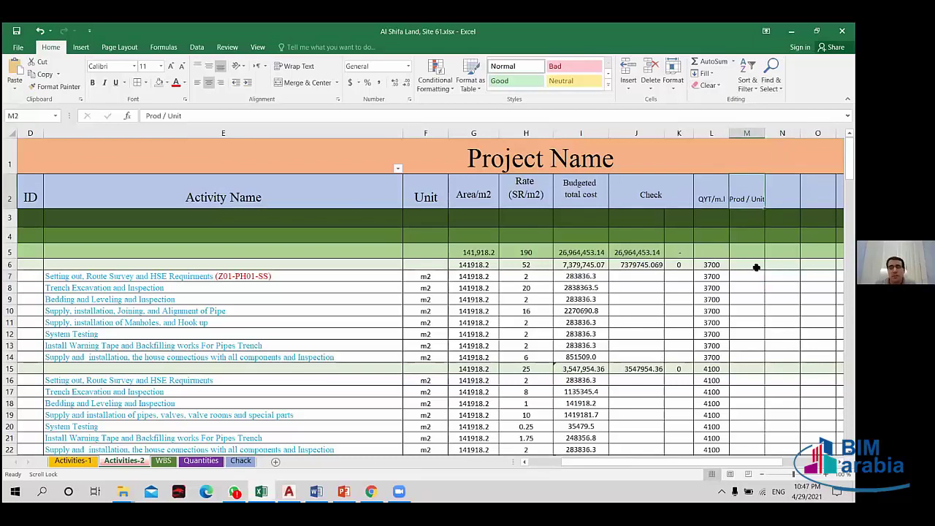
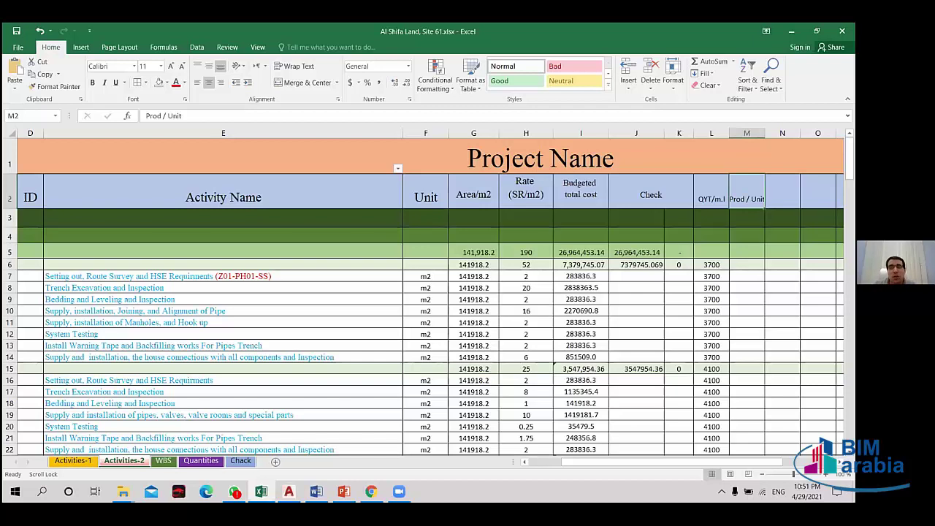
# - Copy the m.l/day unit label from Activities-1 cell K6 for Activities-2 cell M4
pyautogui.click(85, 462)
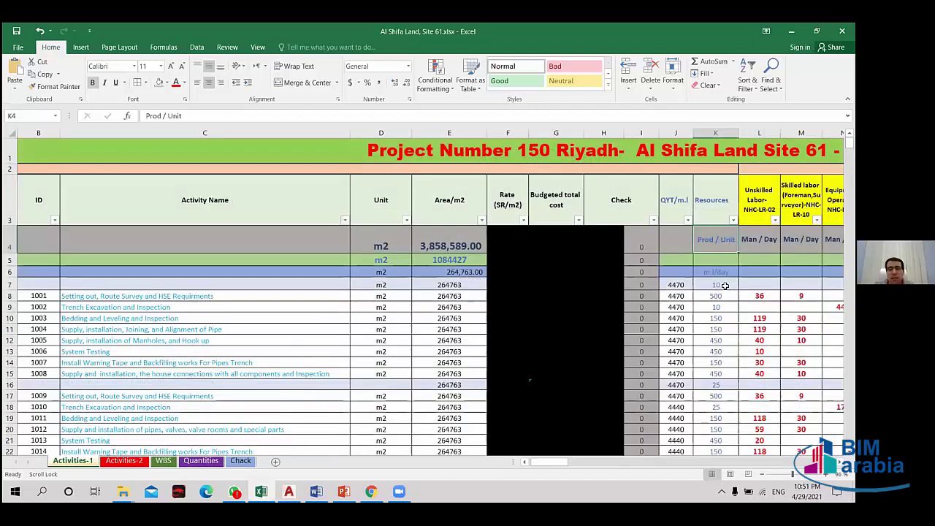
pyautogui.click(721, 272)
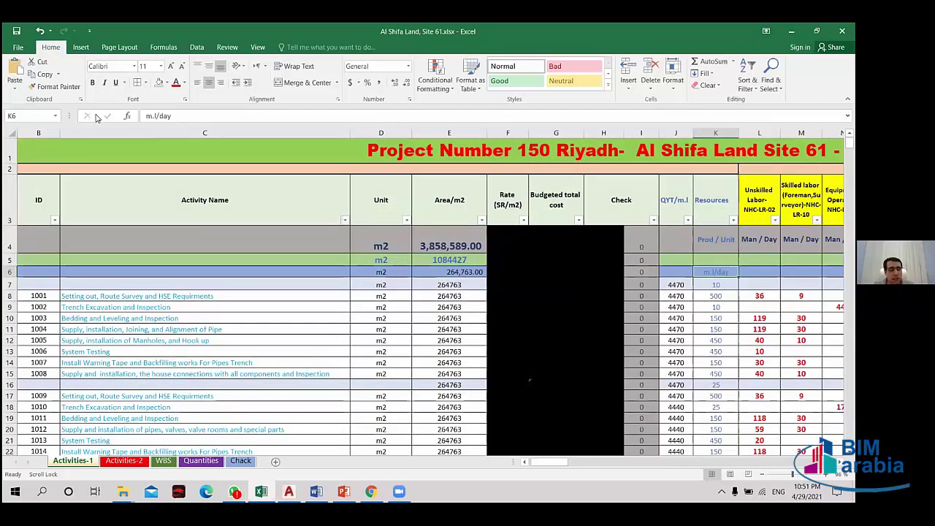
pyautogui.moveTo(174, 116); pyautogui.dragTo(95, 118)
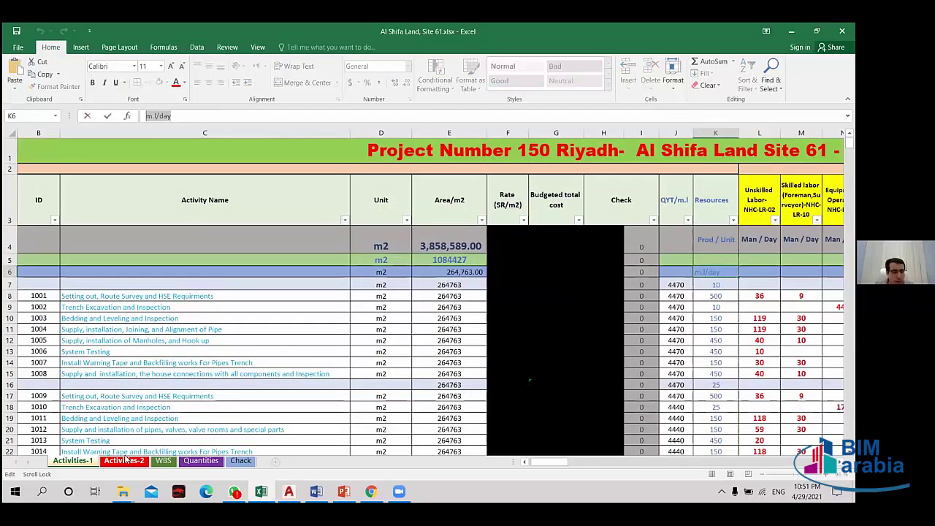
pyautogui.press('Escape')
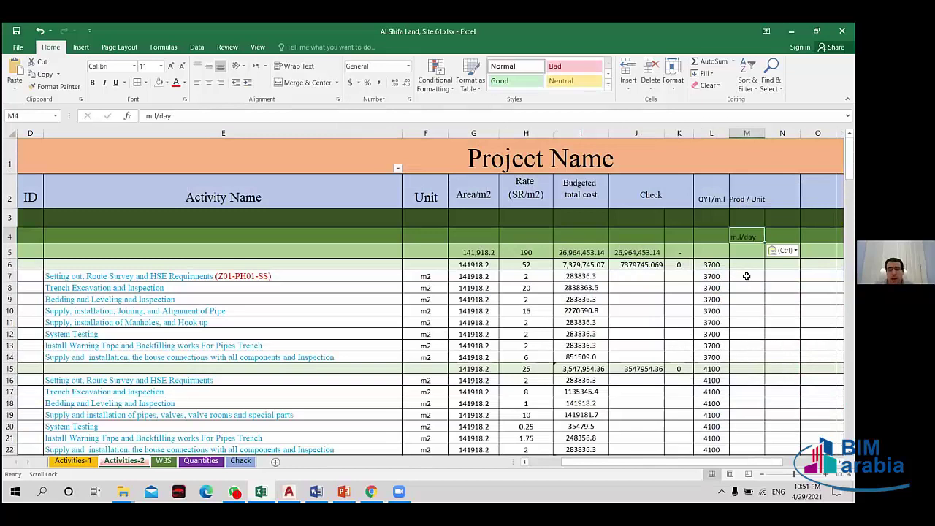
pyautogui.click(746, 276)
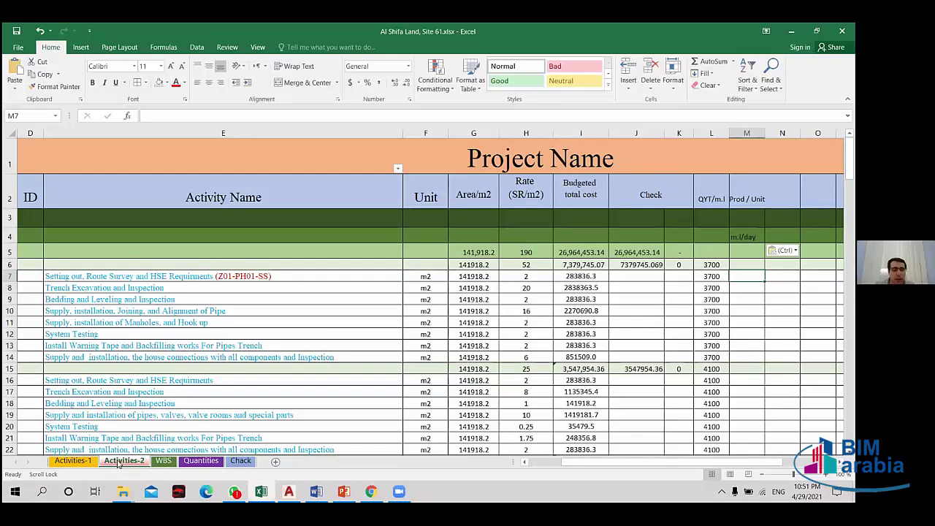
pyautogui.click(79, 468)
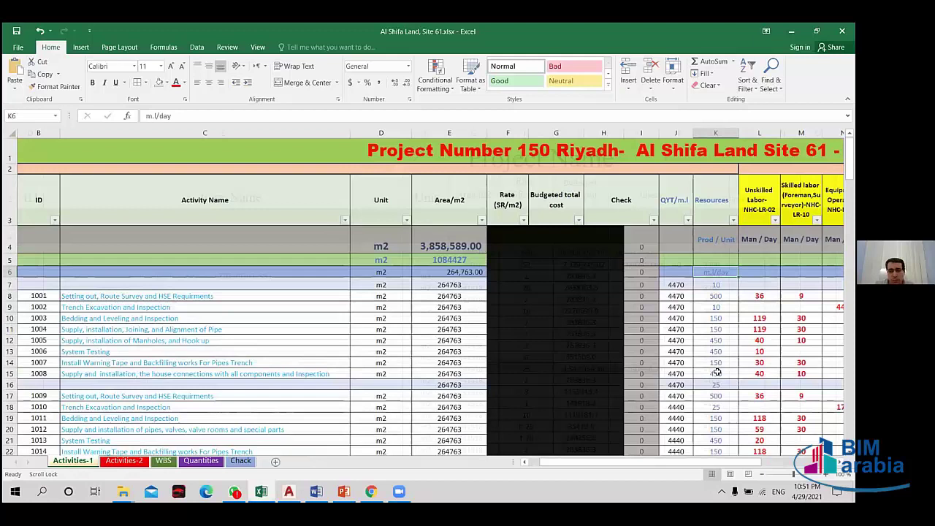
# - Paste Activities-1 rates K8:K15 (500, 10, 150, 150, 450, 450, 150, 450) into Activities-2 M7:M14
pyautogui.moveTo(715, 296); pyautogui.dragTo(719, 379)
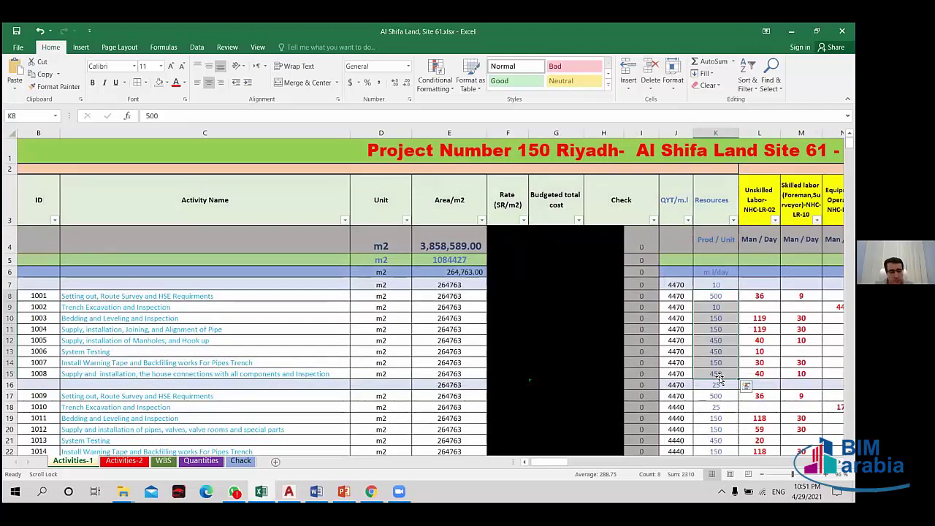
pyautogui.hotkey('ctrl', 'c')
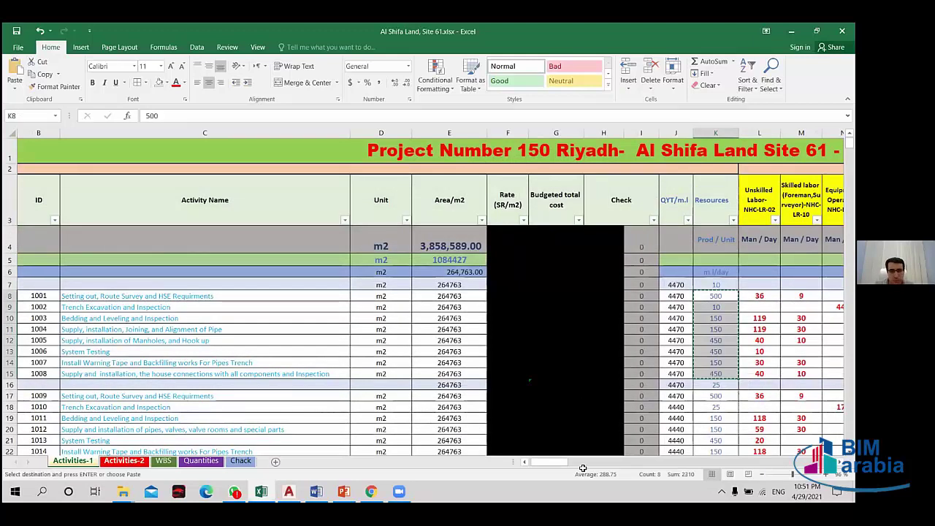
pyautogui.hotkey('ctrl', 'pagedown')
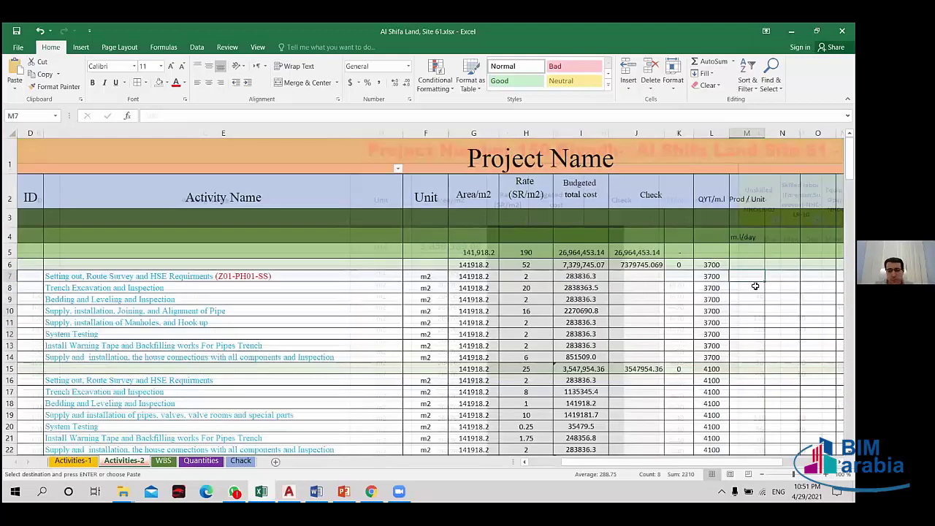
pyautogui.moveTo(745, 278); pyautogui.dragTo(745, 357)
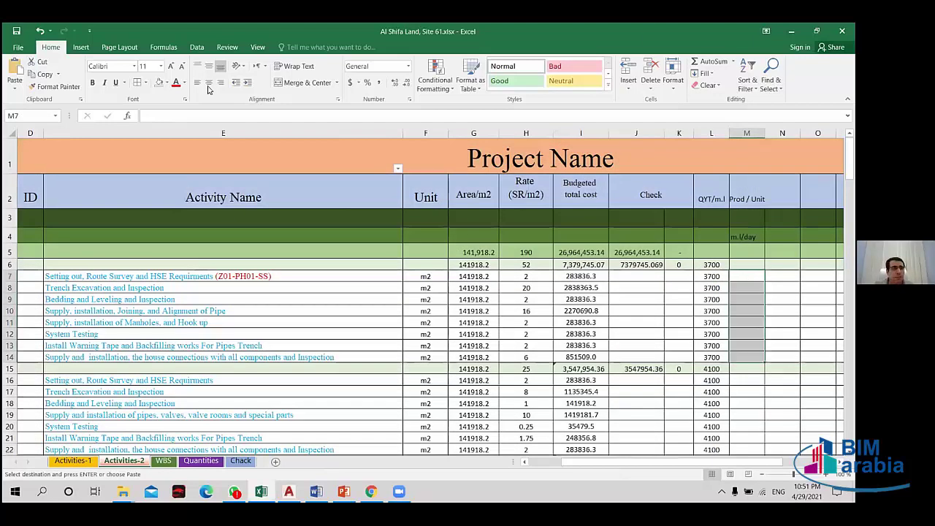
pyautogui.press('Return')
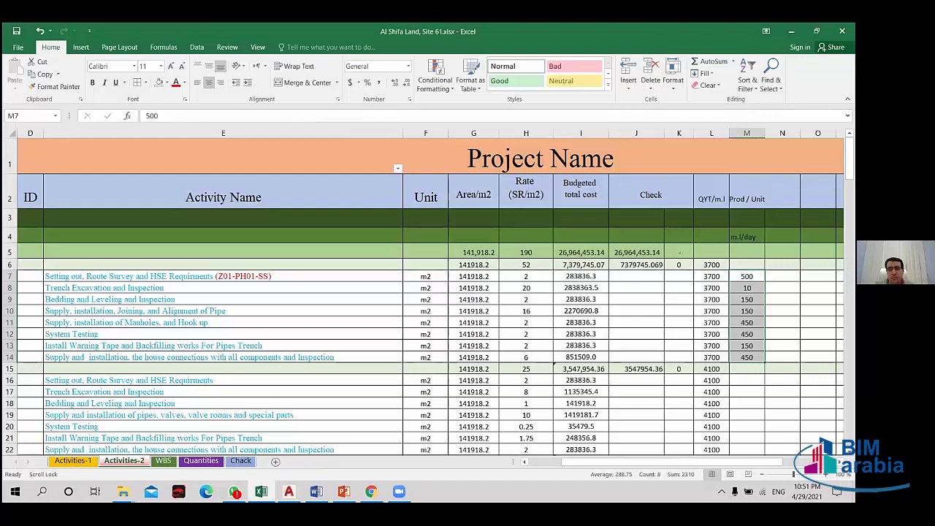
pyautogui.click(746, 277)
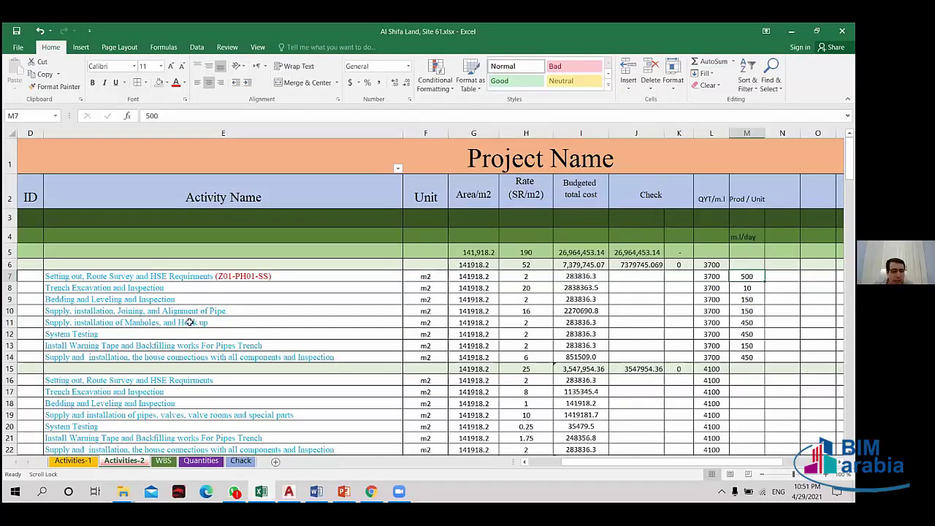
pyautogui.click(72, 461)
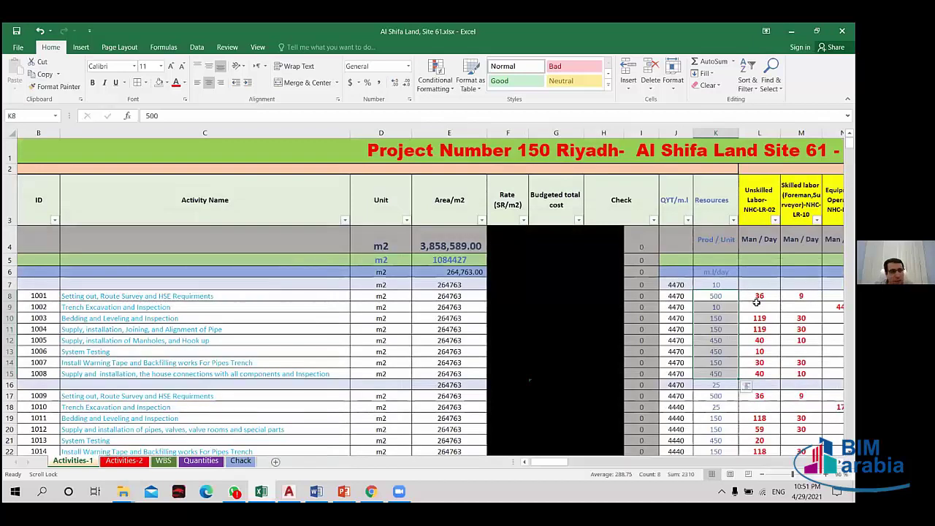
# - Change the Trench Excavation rate in M8 on Activities-2 from 10 to 15
pyautogui.click(758, 297)
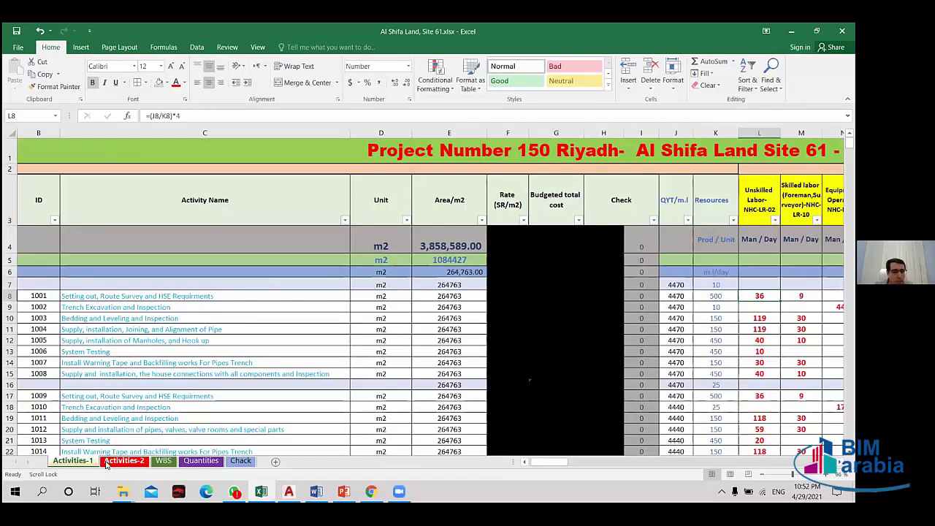
pyautogui.hotkey('ctrl', 'pagedown')
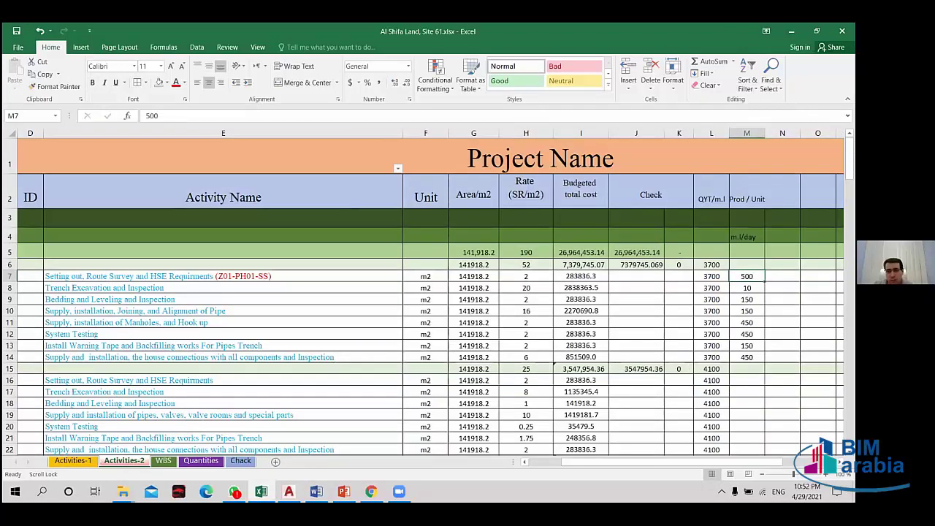
pyautogui.click(751, 289)
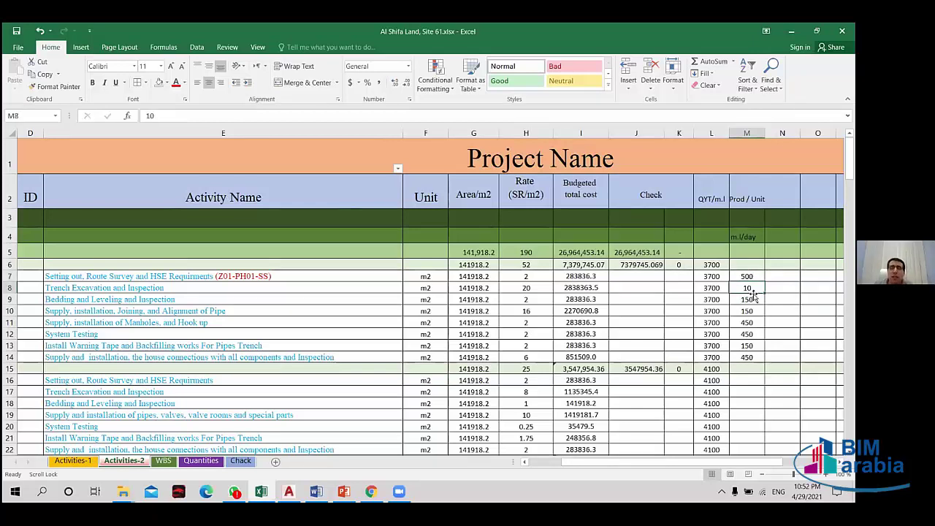
pyautogui.write('15')
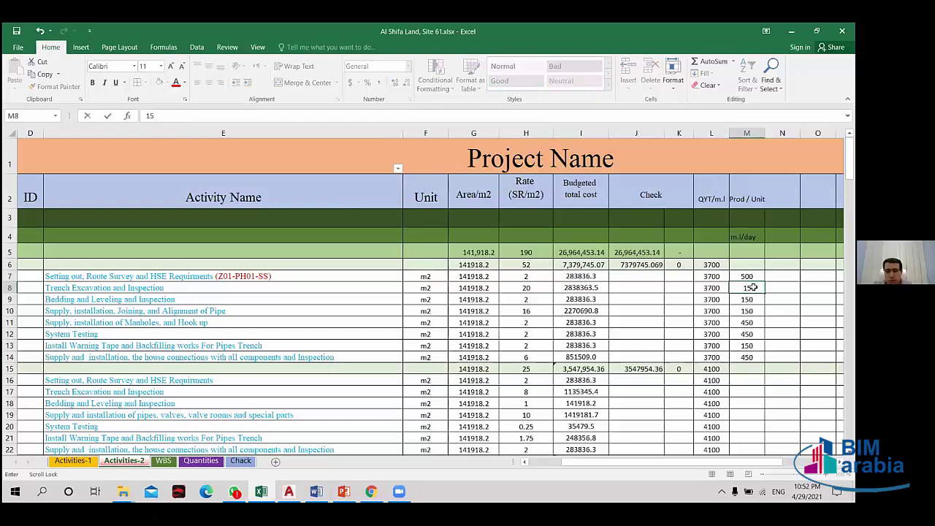
pyautogui.hotkey('ctrl', 'Return')
# - Make the 15 in cell M8 bold and red
pyautogui.moveTo(55, 276); pyautogui.dragTo(749, 279)
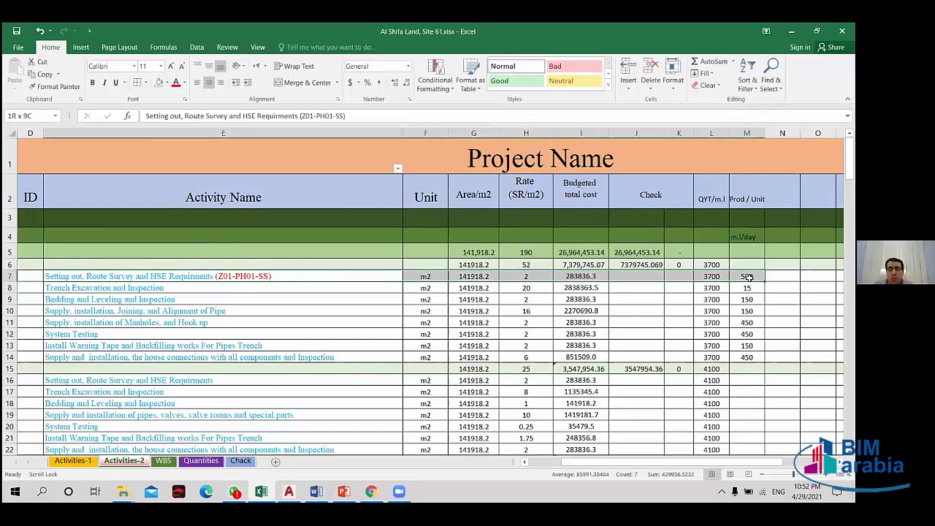
pyautogui.moveTo(749, 277); pyautogui.dragTo(752, 279)
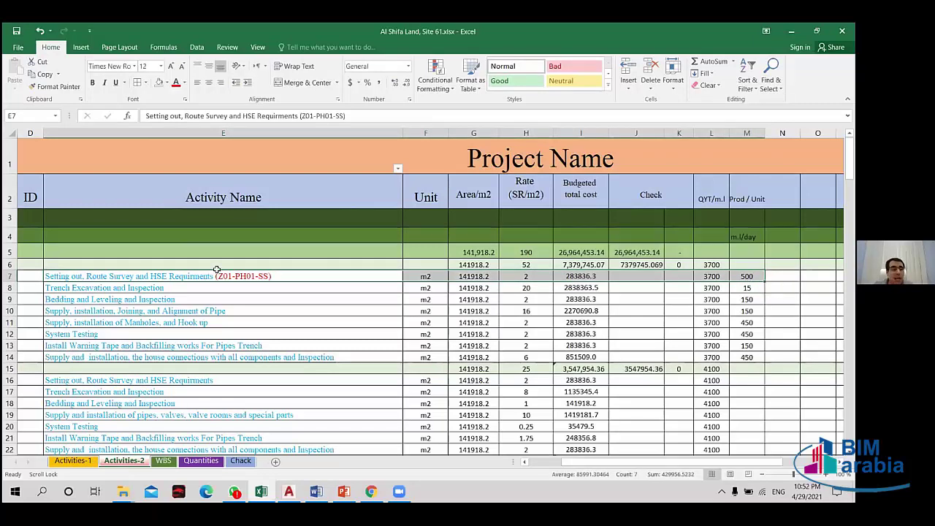
pyautogui.click(48, 276)
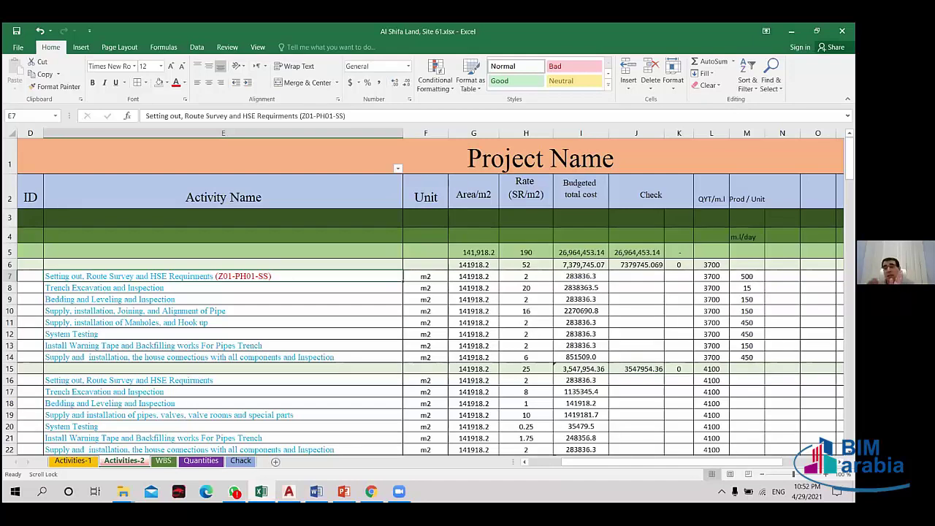
pyautogui.click(742, 278)
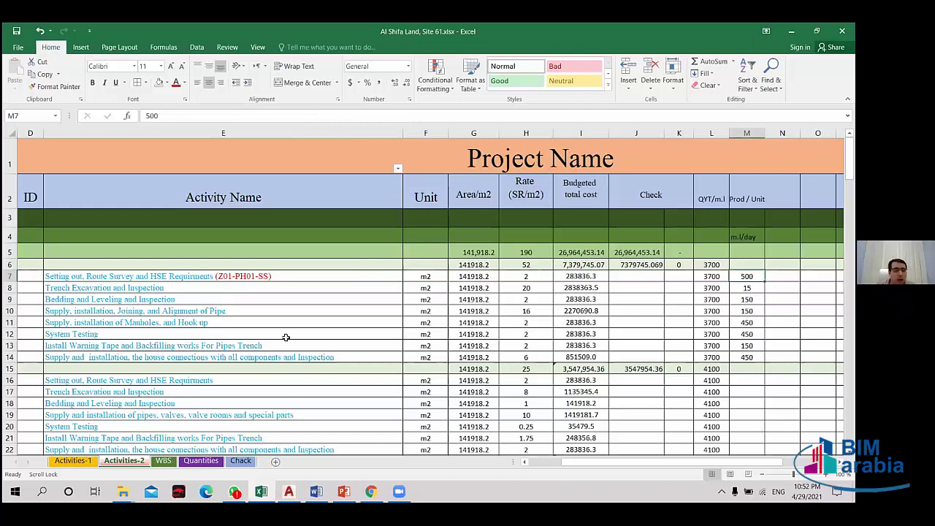
pyautogui.click(737, 289)
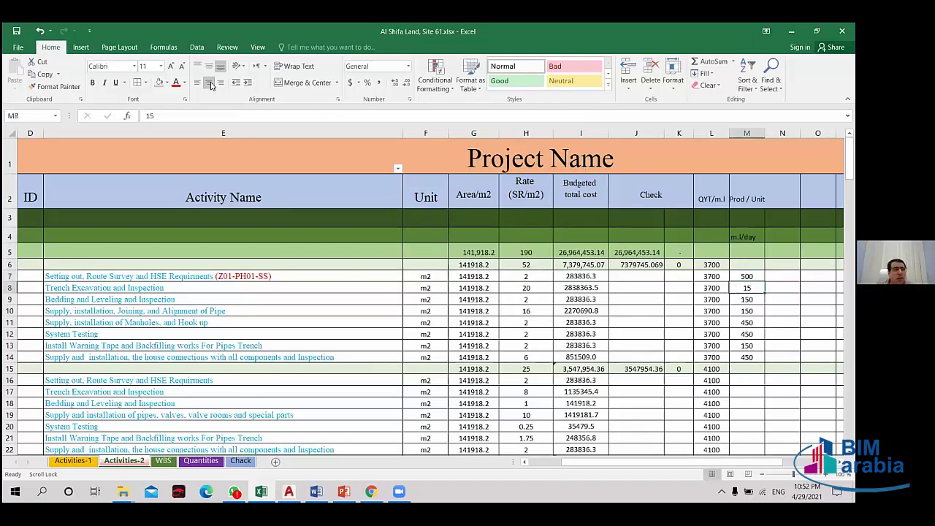
pyautogui.click(176, 83)
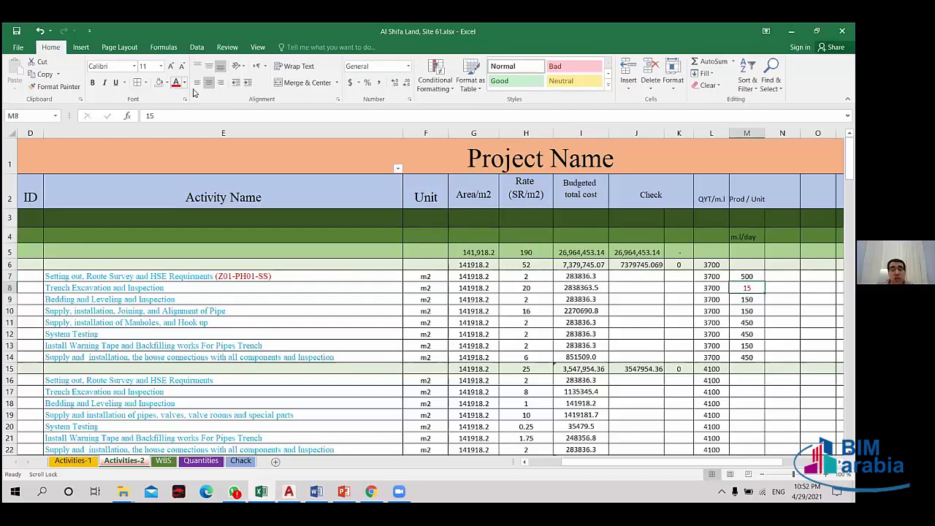
pyautogui.click(92, 83)
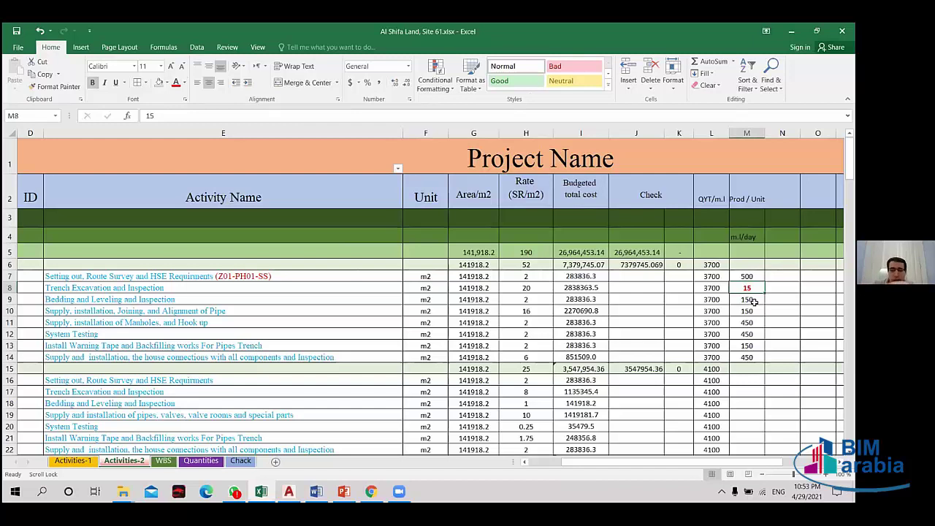
pyautogui.click(76, 288)
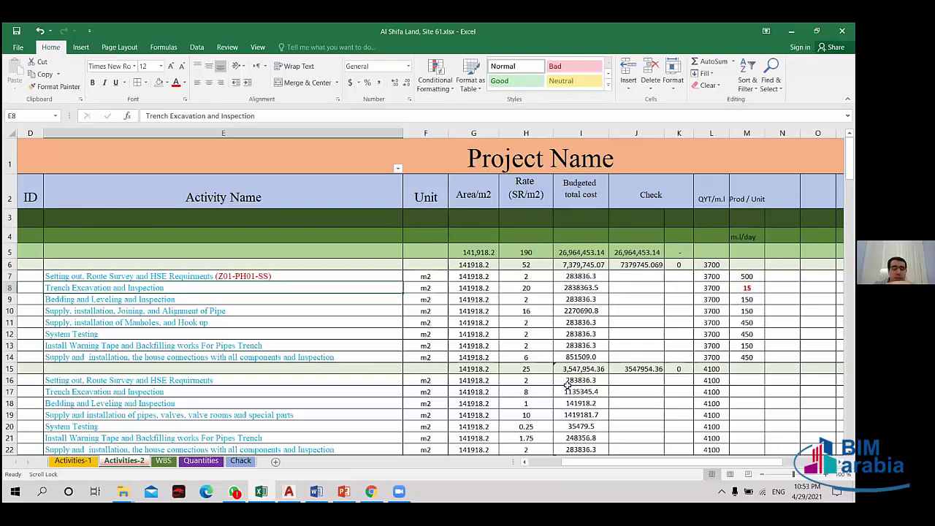
# - Review the Prod / Unit values in M8, M9 and range L7:M14 on Activities-2
pyautogui.click(760, 286)
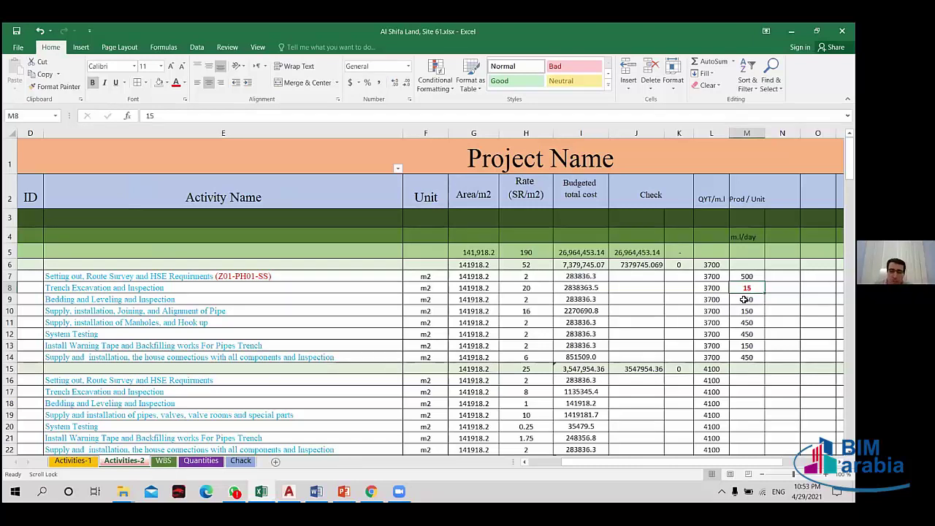
pyautogui.click(748, 299)
pyautogui.click(746, 288)
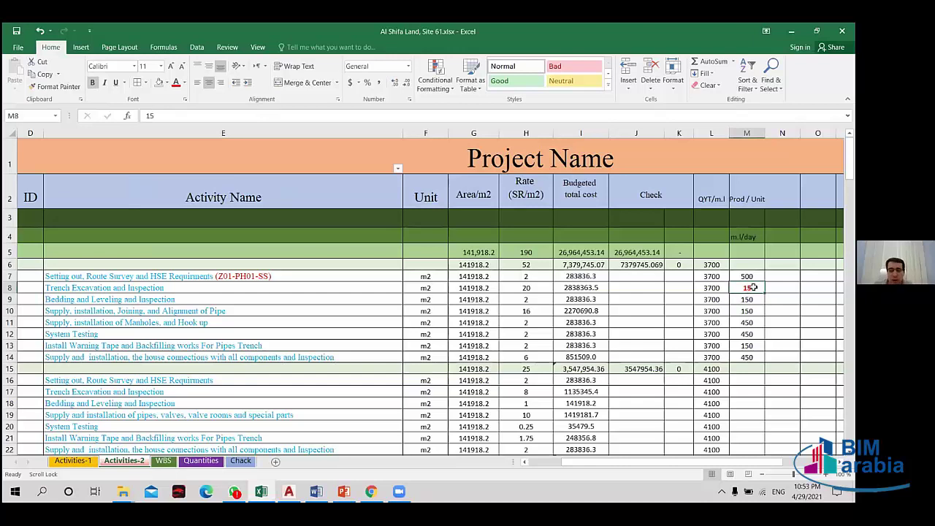
pyautogui.moveTo(708, 276); pyautogui.dragTo(743, 352)
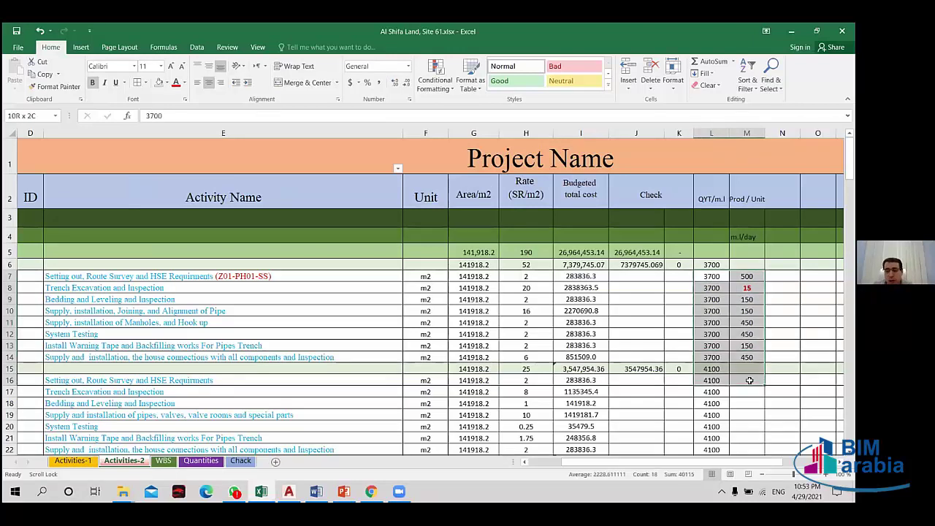
pyautogui.click(748, 289)
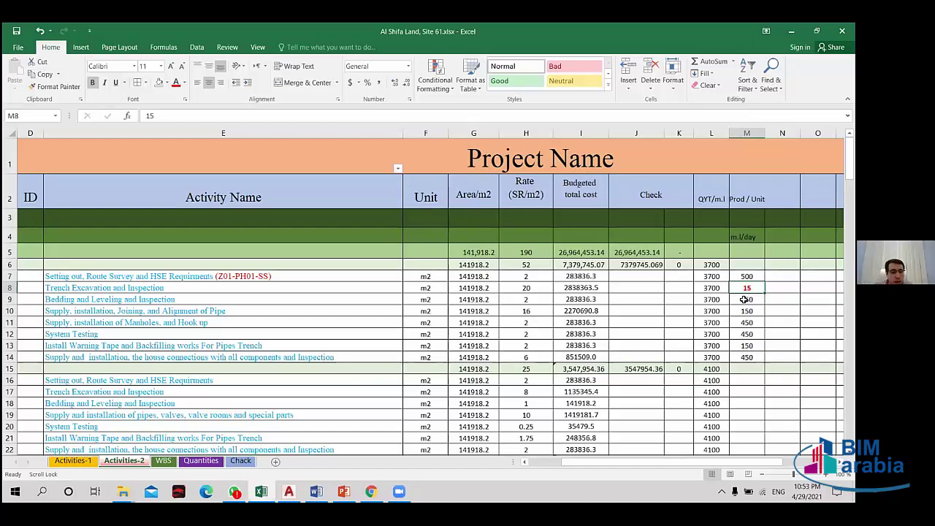
pyautogui.click(85, 299)
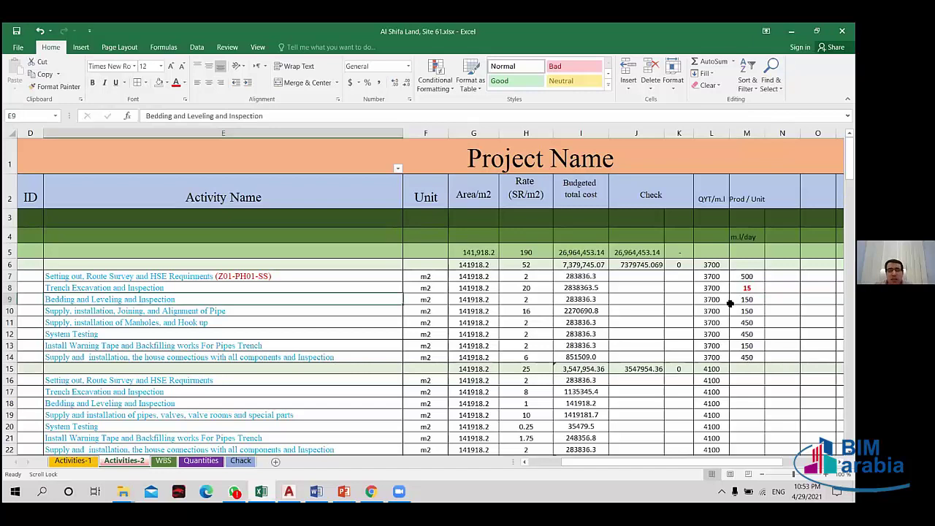
pyautogui.click(736, 301)
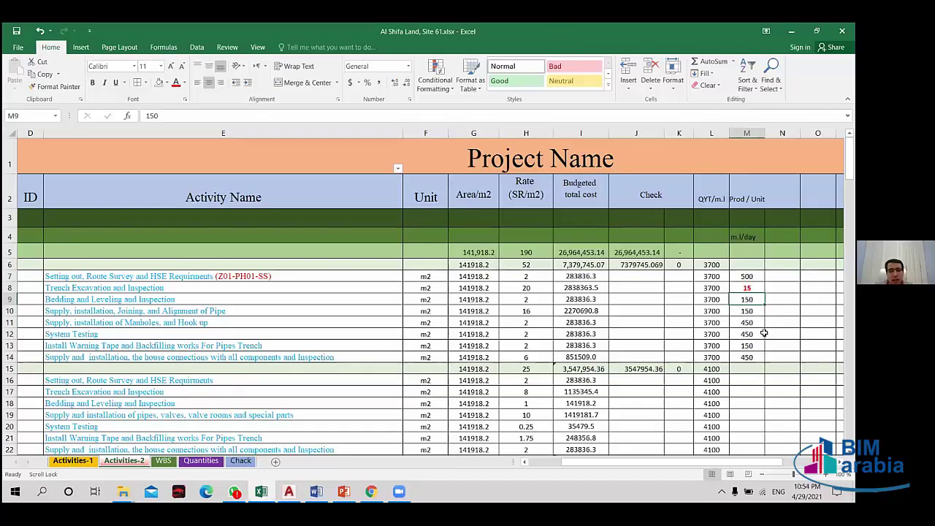
# - Compare the Activities-1 formulas in L10 and L11 with M10 and M11 on Activities-2
pyautogui.hotkey('ctrl', 'pageup')
pyautogui.press('Down')
pyautogui.press('Down')
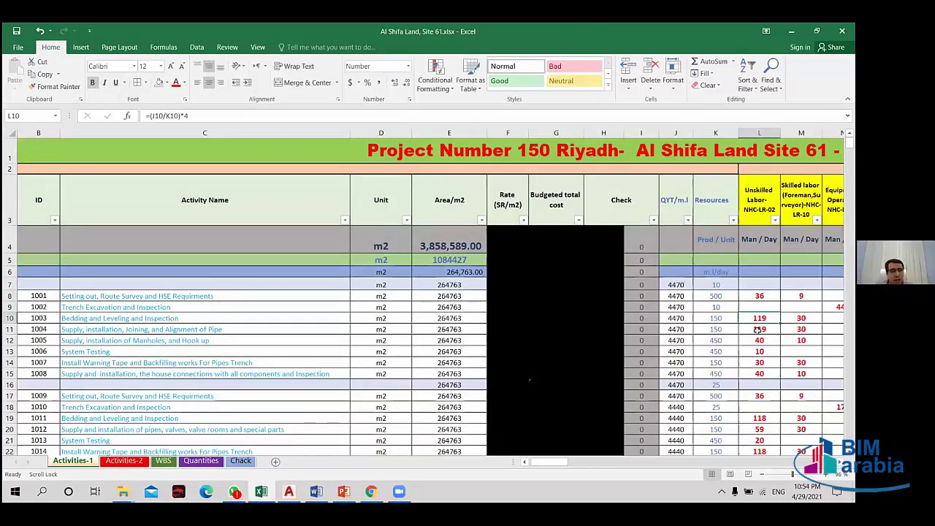
pyautogui.click(759, 329)
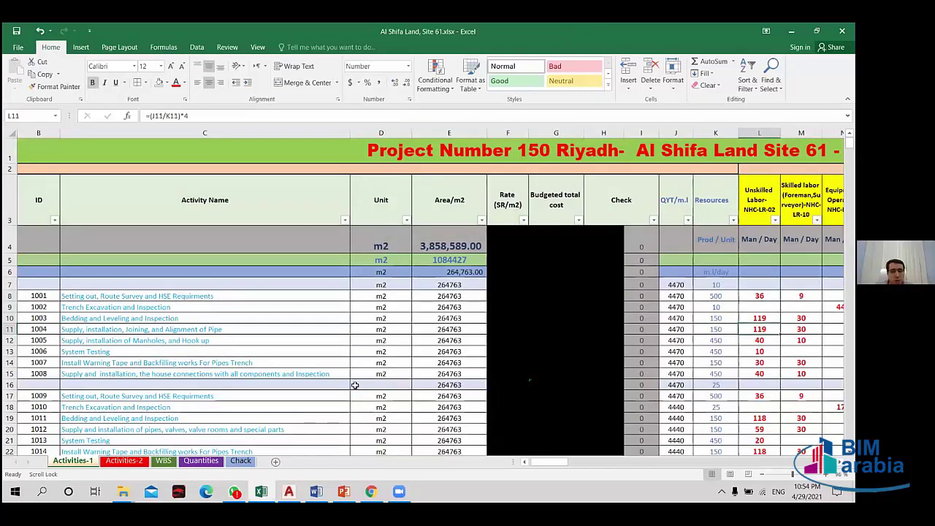
pyautogui.click(124, 461)
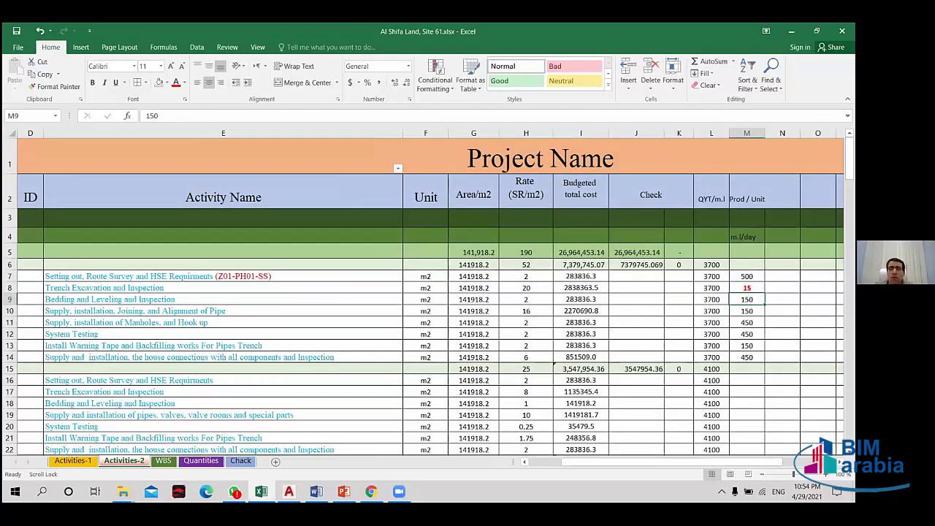
pyautogui.click(781, 299)
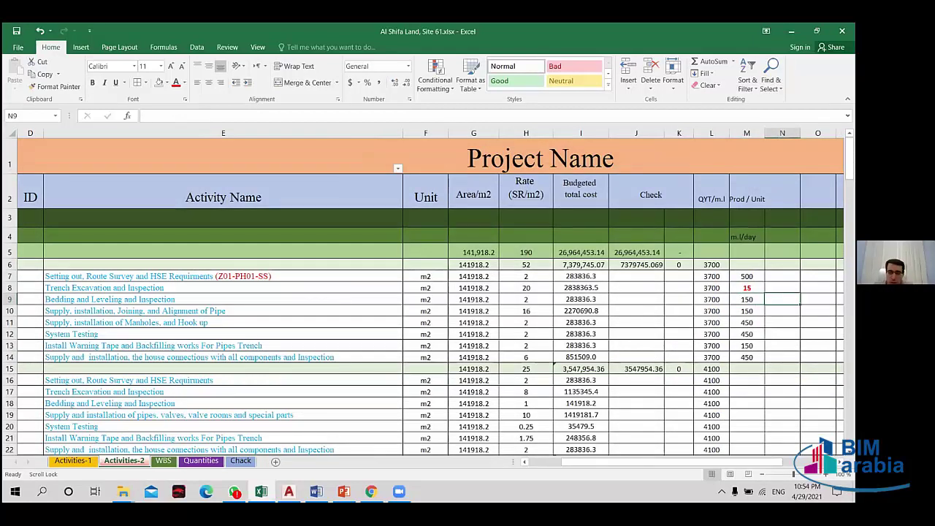
pyautogui.click(752, 310)
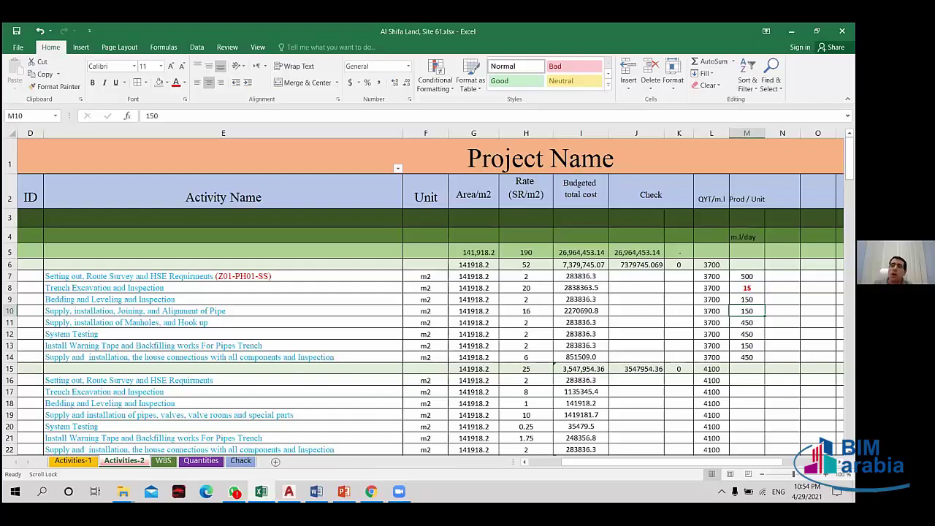
pyautogui.click(737, 320)
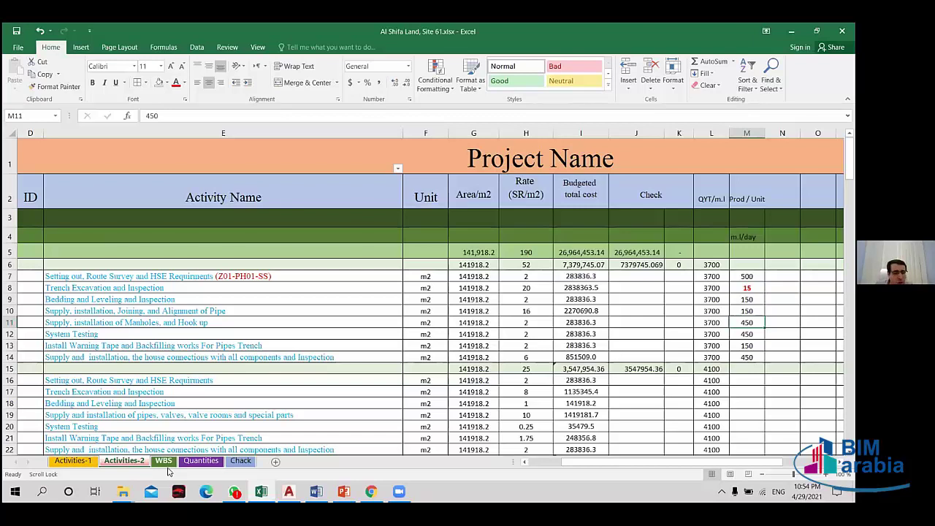
# - Check the row 12 and 13 values on Activities-1 and select the column M rates
pyautogui.click(84, 464)
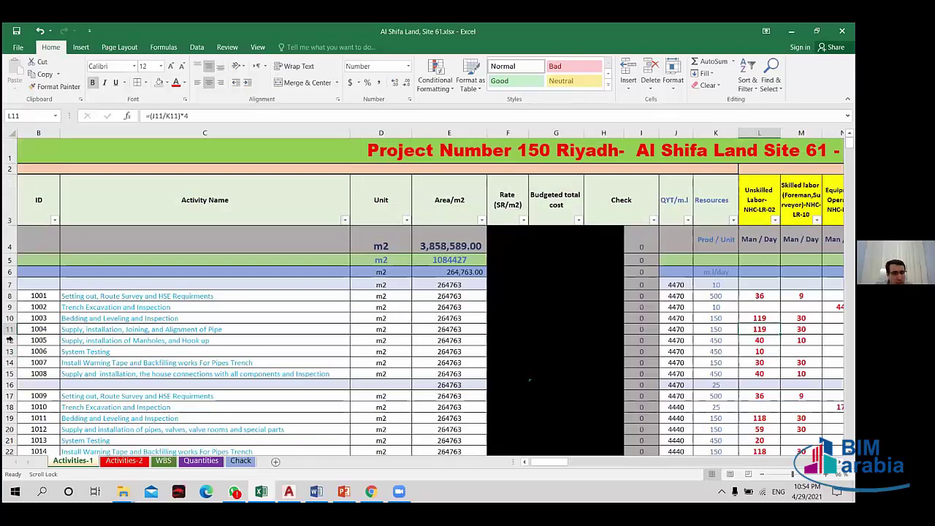
pyautogui.click(9, 340)
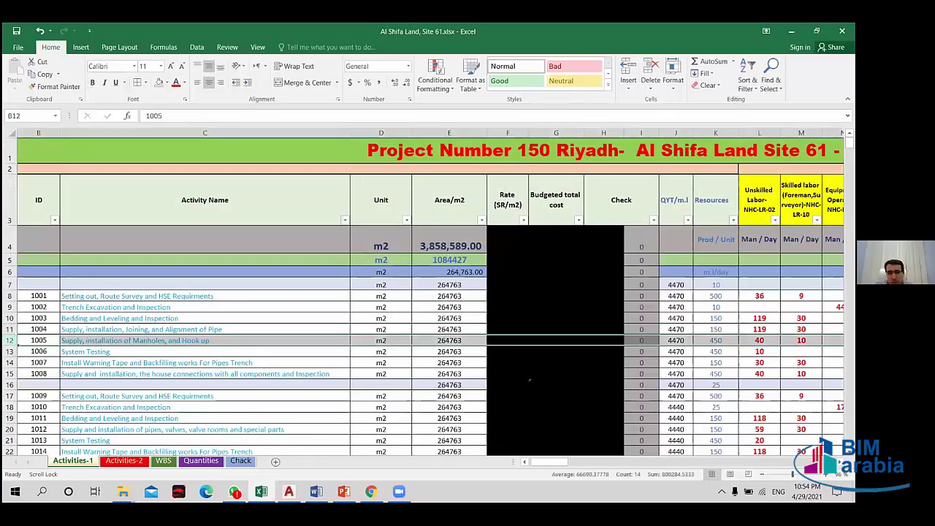
pyautogui.click(759, 341)
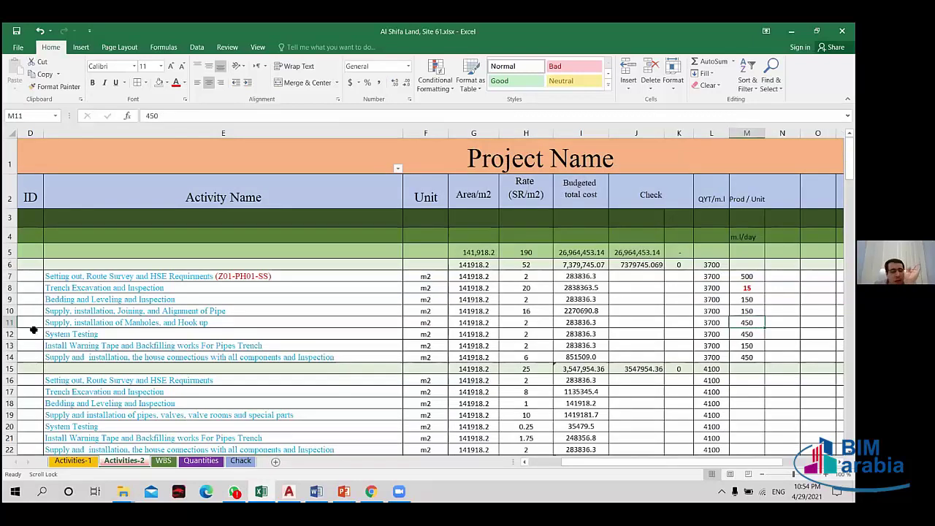
pyautogui.click(7, 333)
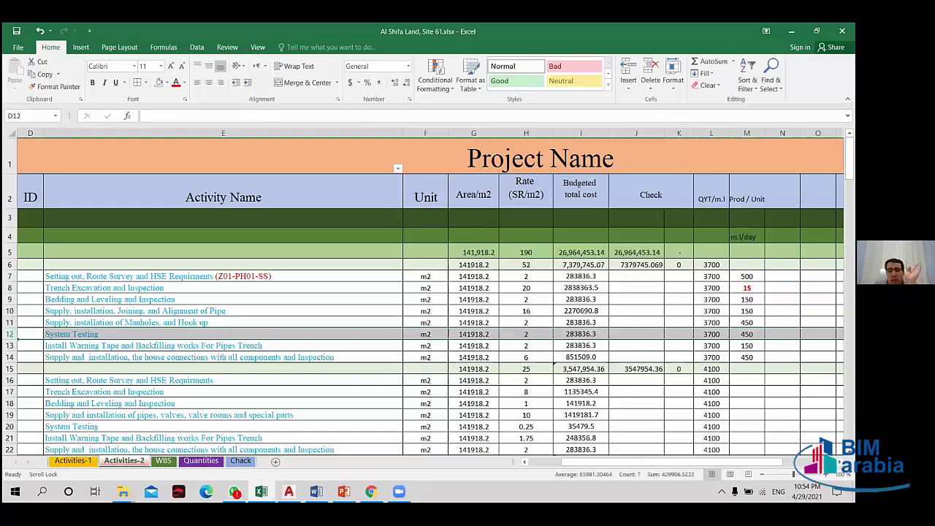
pyautogui.click(755, 333)
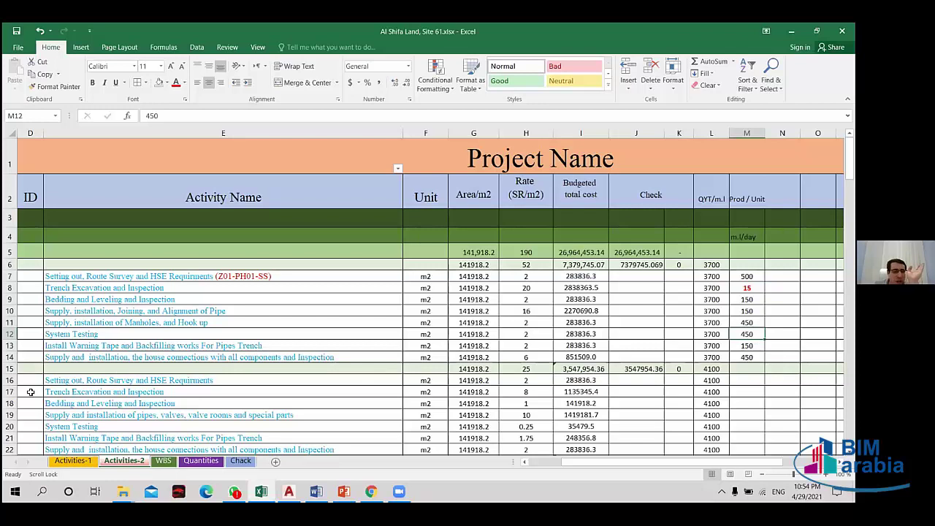
pyautogui.click(746, 346)
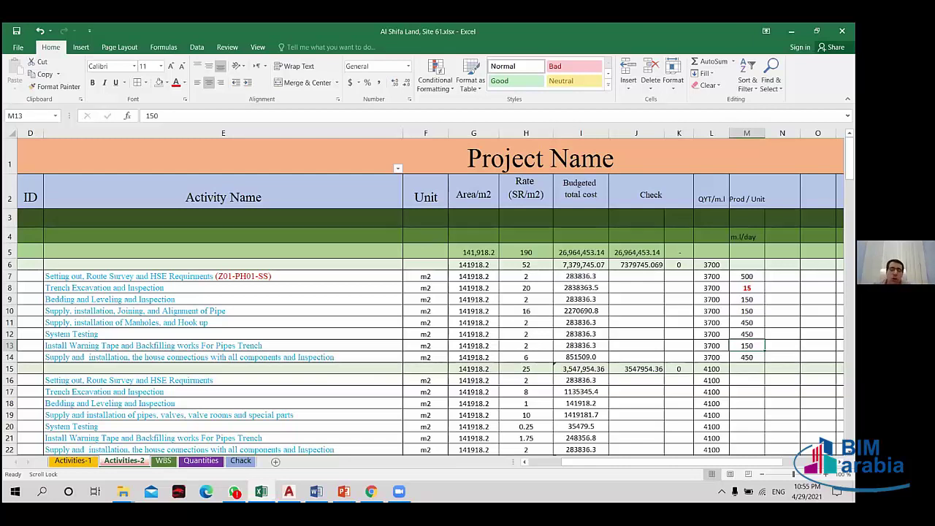
pyautogui.moveTo(748, 276); pyautogui.dragTo(743, 356)
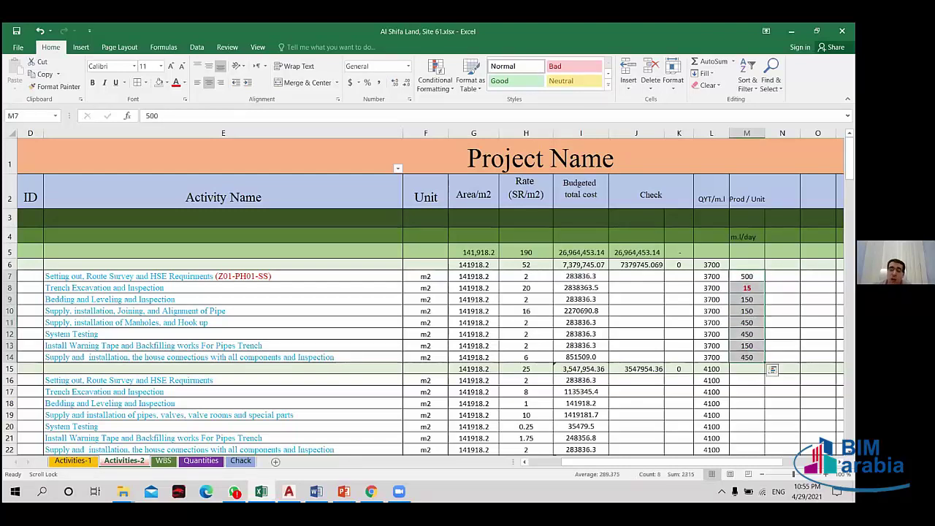
# - Select the column L quantities for rows 7–13, then bring the AutoCAD layout drawing forward
pyautogui.moveTo(569, 463)
pyautogui.mouseDown()
pyautogui.moveTo(611, 473)
pyautogui.moveTo(602, 465)
pyautogui.mouseUp()
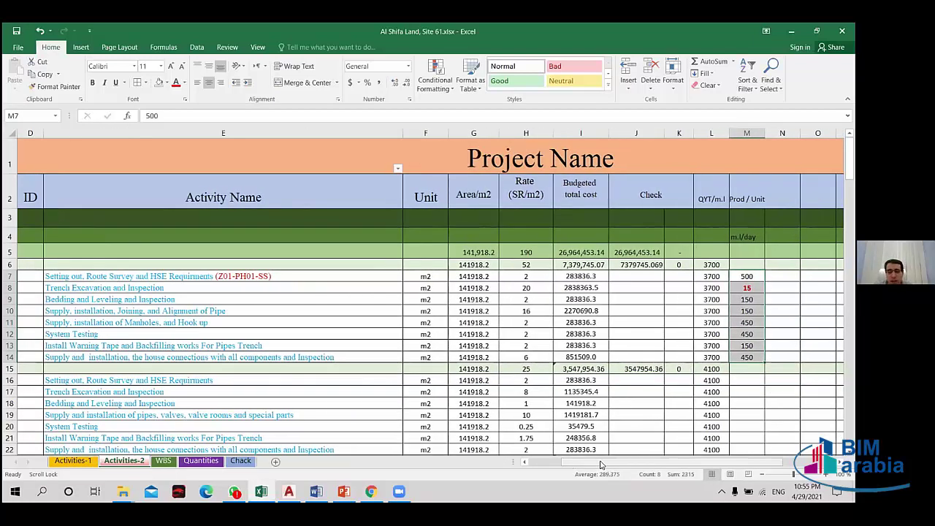
pyautogui.moveTo(582, 467); pyautogui.dragTo(588, 466)
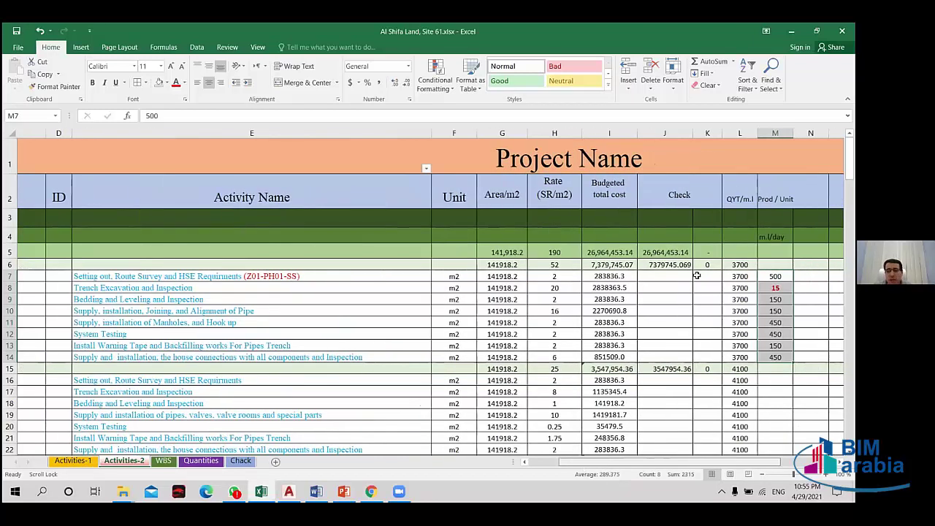
pyautogui.moveTo(747, 276); pyautogui.dragTo(740, 358)
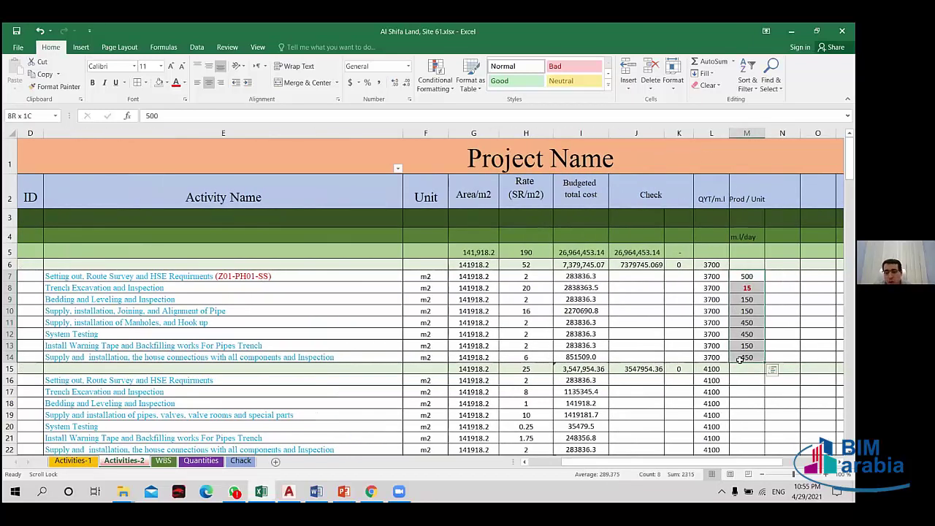
pyautogui.moveTo(705, 275); pyautogui.dragTo(702, 358)
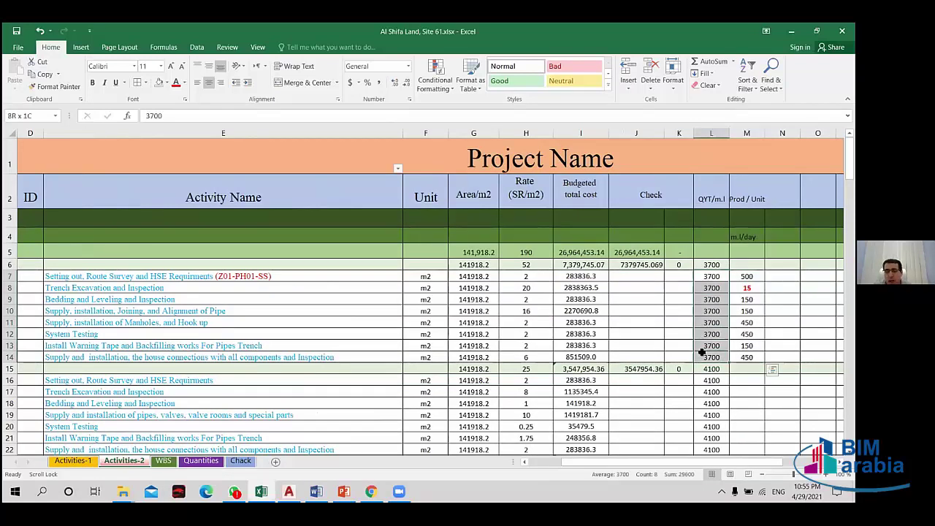
pyautogui.moveTo(718, 277); pyautogui.dragTo(708, 347)
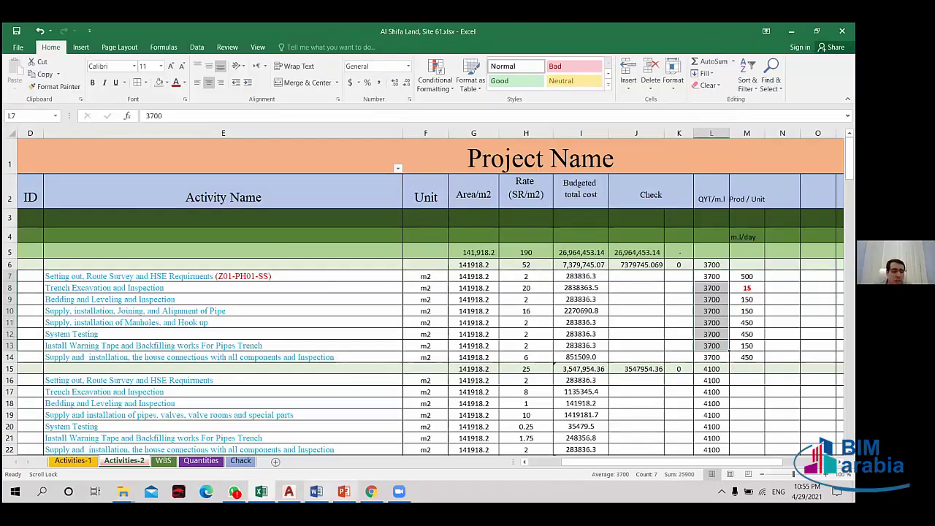
pyautogui.click(289, 491)
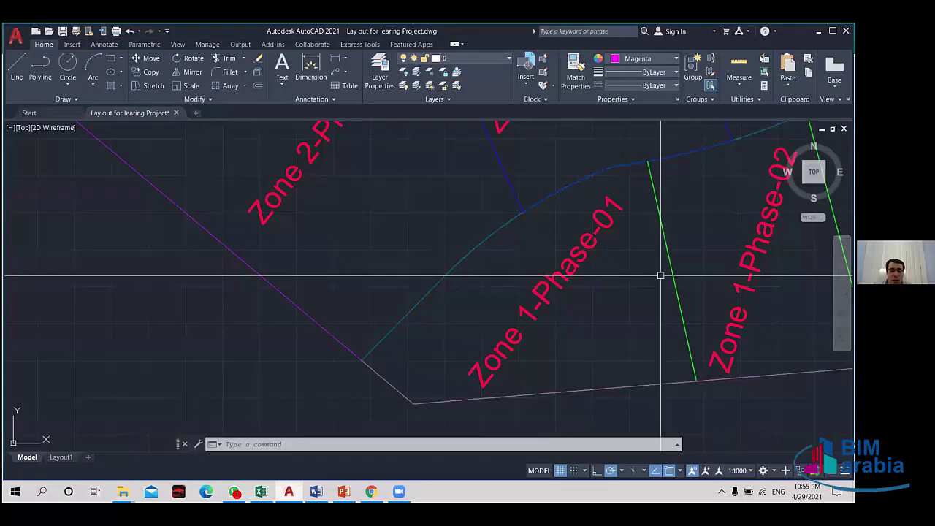
# - Zoom in and out on the zone/phase layout in AutoCAD, then return to Excel
pyautogui.scroll(-2, 659, 271)
pyautogui.scroll(2, 522, 233)
pyautogui.scroll(-4, 516, 285)
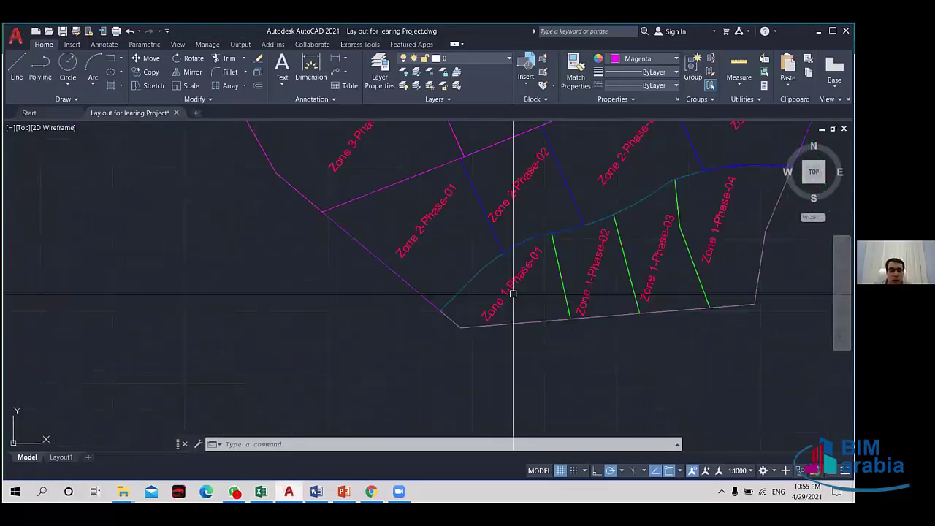
pyautogui.scroll(2, 511, 300)
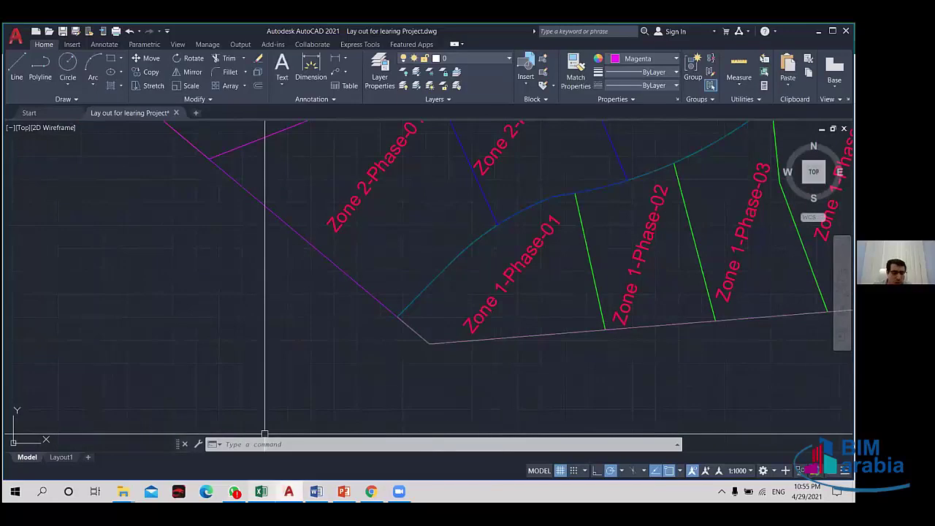
pyautogui.hotkey('alt', 'Tab')
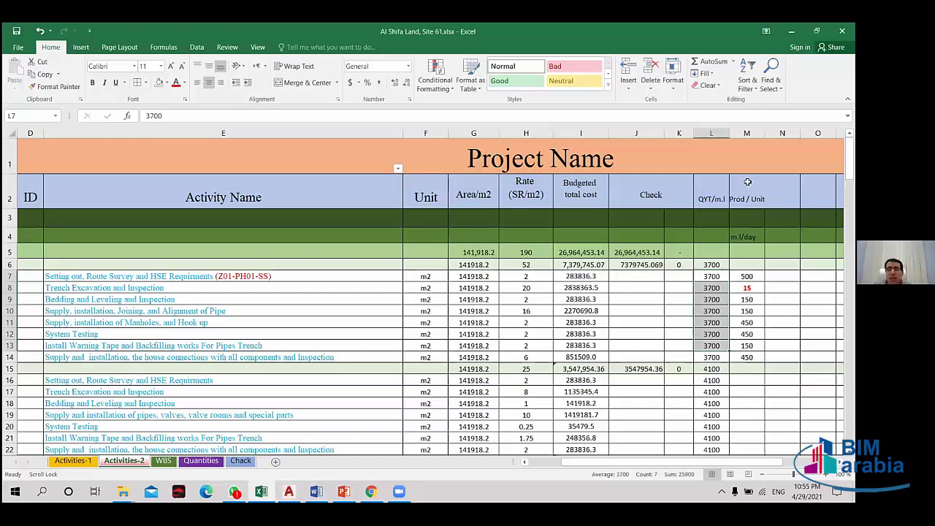
# - Apply All Borders to the Prod / Unit header cells M2:N2 on Activities-2
pyautogui.moveTo(747, 181); pyautogui.dragTo(782, 191)
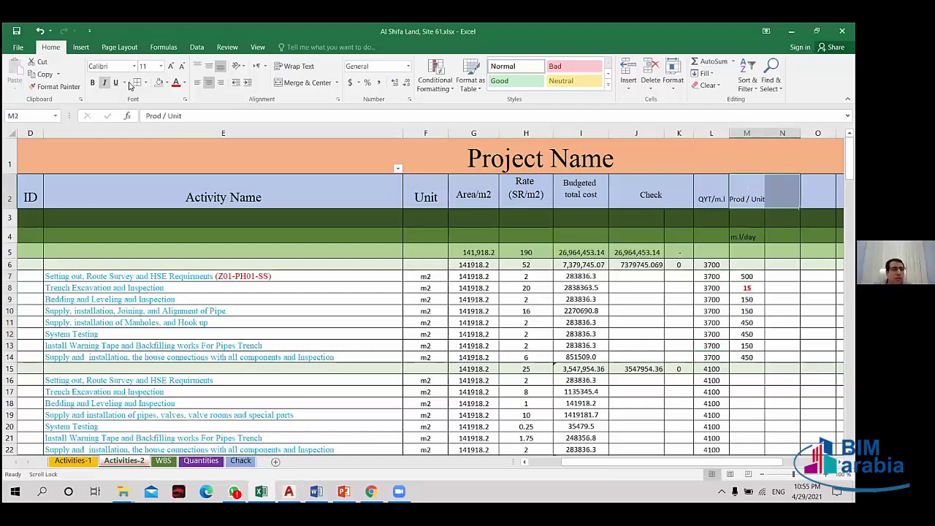
pyautogui.click(754, 309)
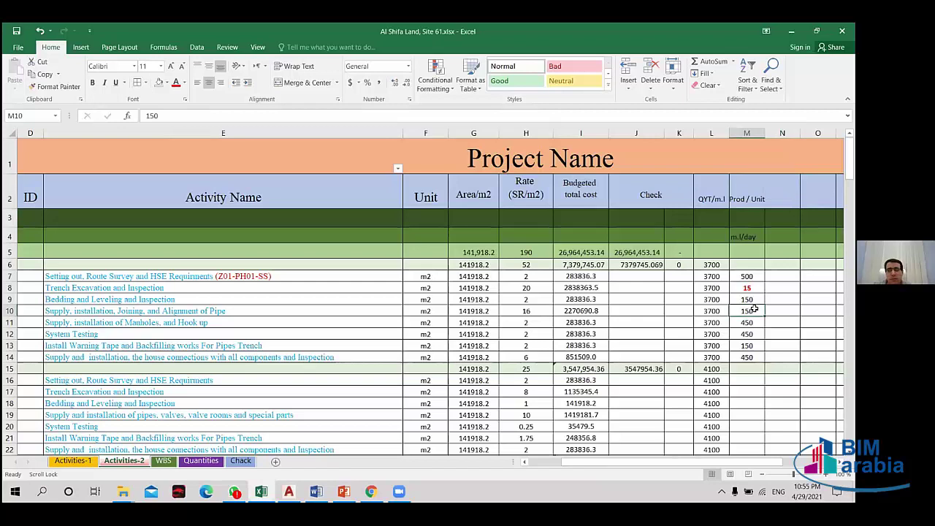
pyautogui.moveTo(752, 184); pyautogui.dragTo(785, 190)
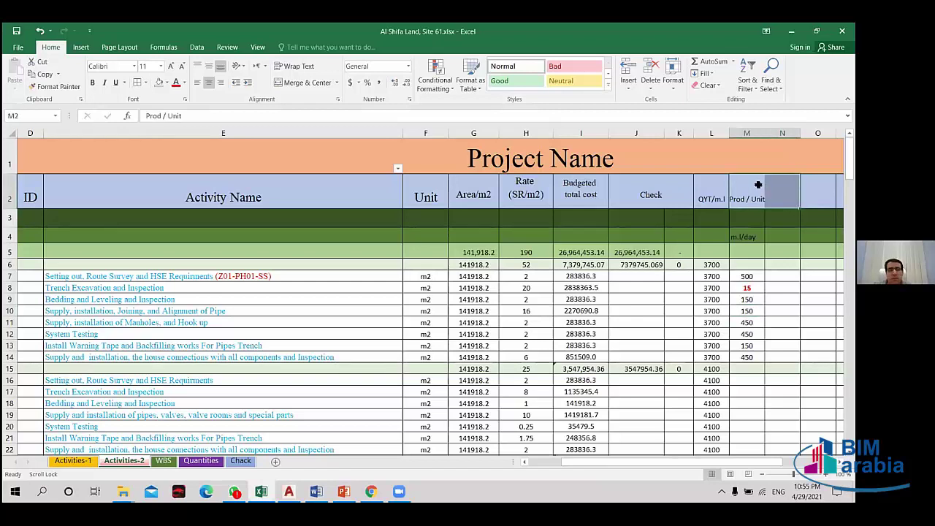
pyautogui.click(758, 185)
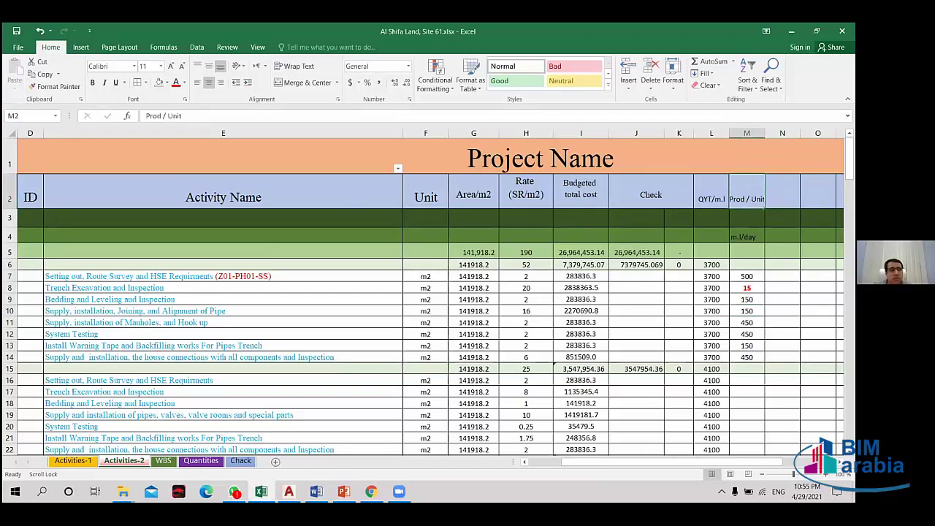
pyautogui.moveTo(781, 191); pyautogui.dragTo(749, 191)
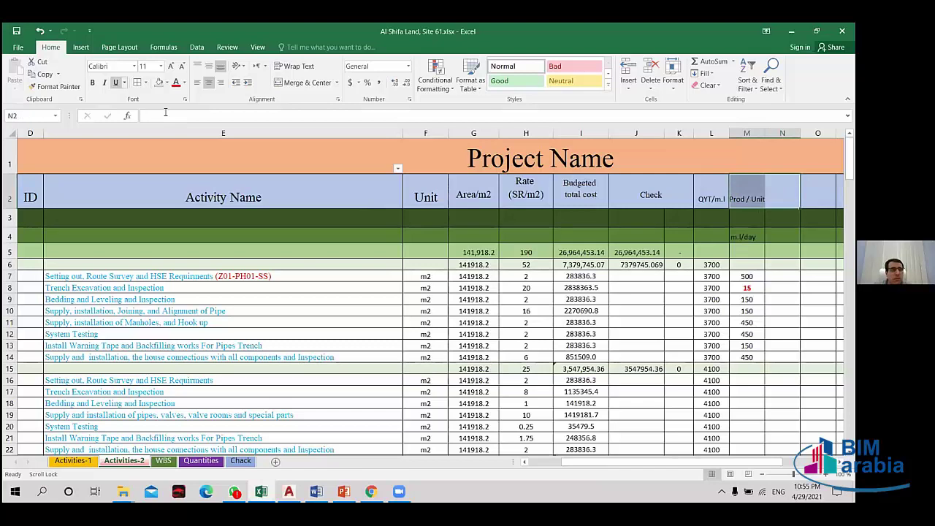
pyautogui.click(146, 82)
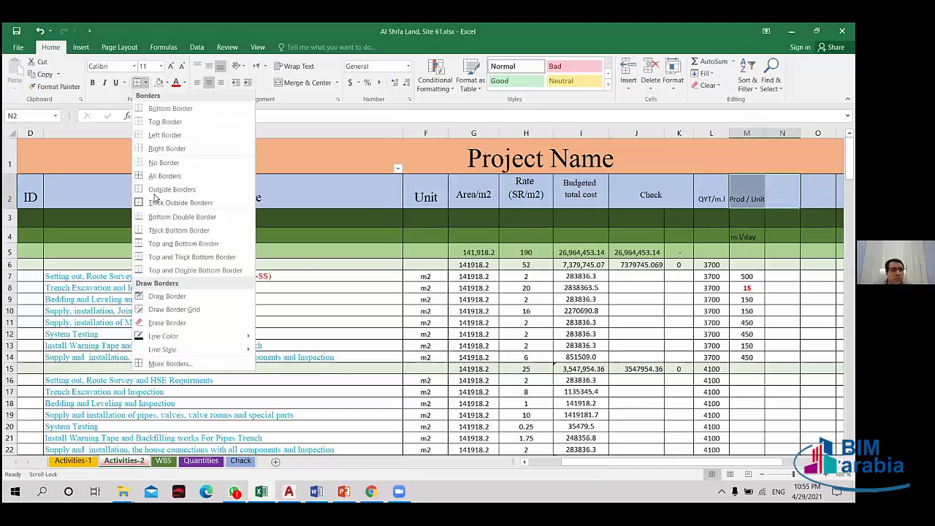
pyautogui.click(147, 180)
pyautogui.click(774, 299)
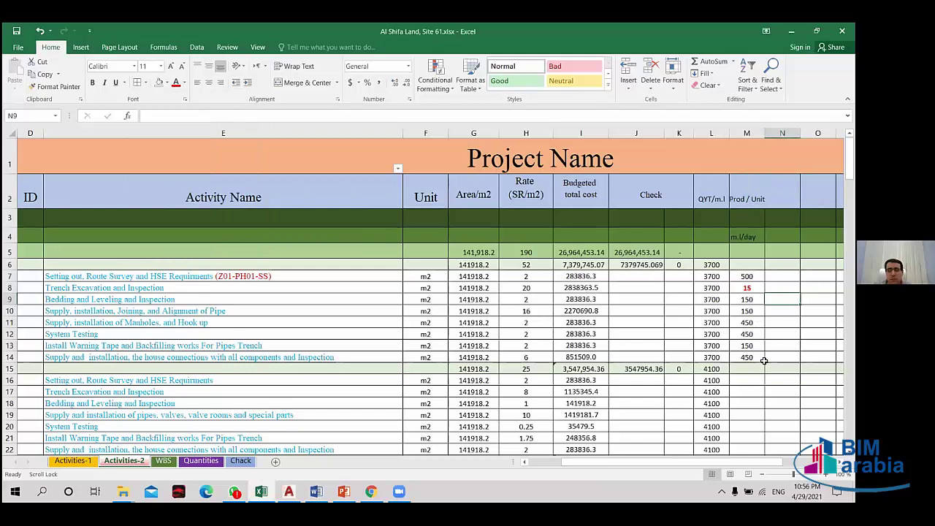
pyautogui.click(745, 276)
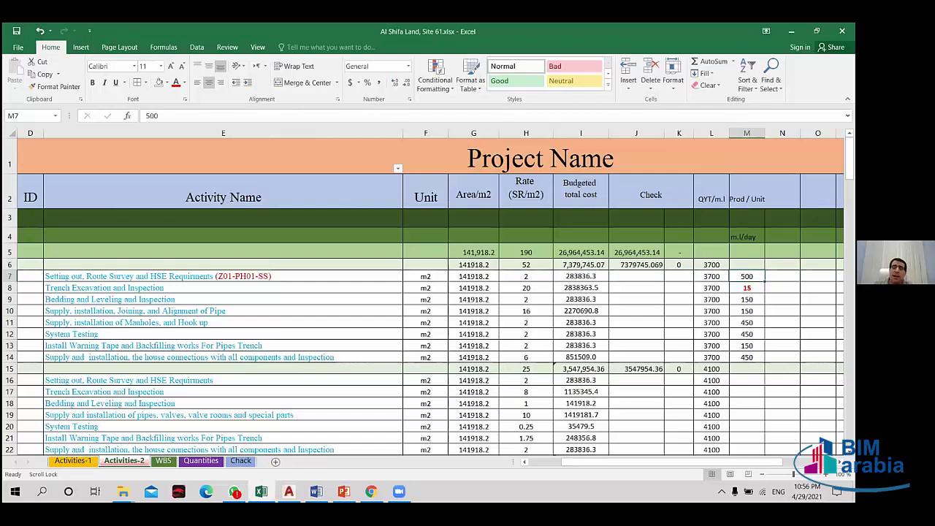
pyautogui.click(742, 287)
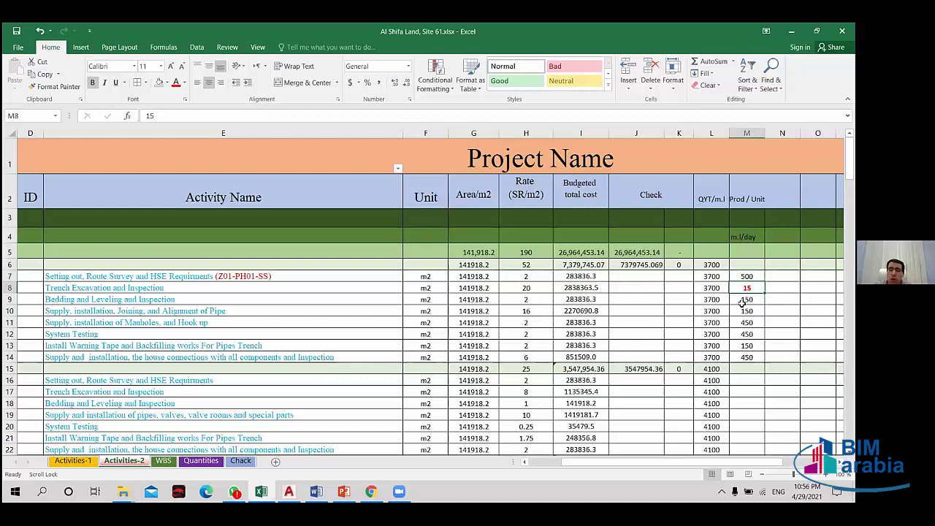
pyautogui.click(742, 301)
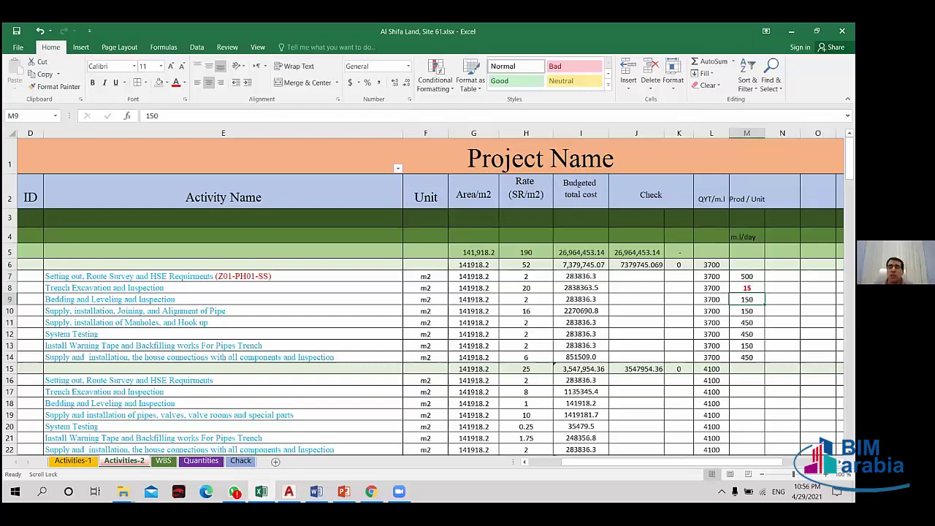
pyautogui.click(746, 290)
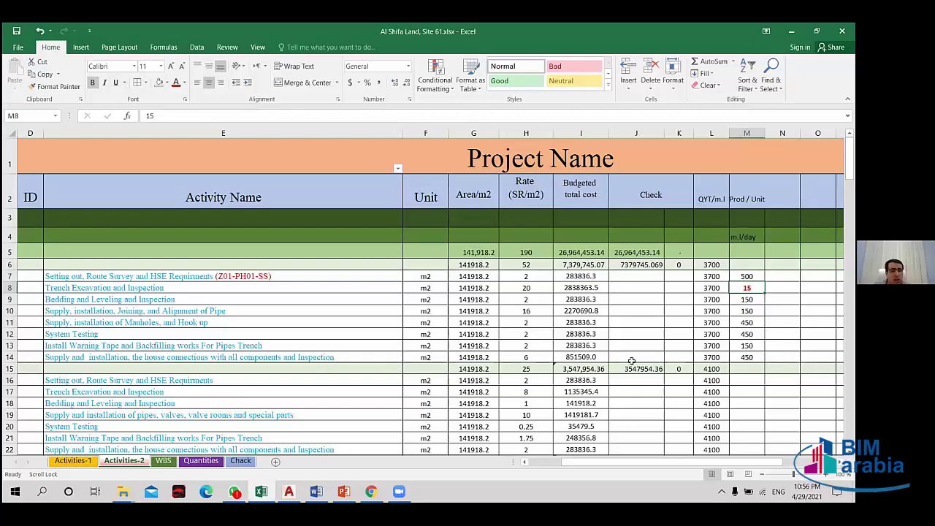
pyautogui.scroll(-1, 633, 362)
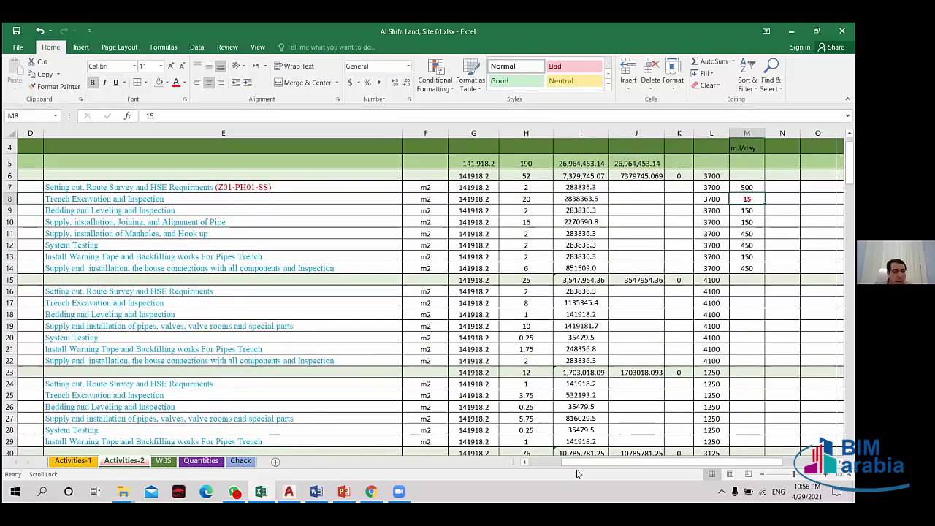
pyautogui.moveTo(585, 467)
pyautogui.mouseDown()
pyautogui.moveTo(570, 467)
pyautogui.moveTo(591, 476)
pyautogui.moveTo(596, 457)
pyautogui.moveTo(620, 459)
pyautogui.mouseUp()
pyautogui.scroll(1, 667, 263)
pyautogui.scroll(-2, 650, 375)
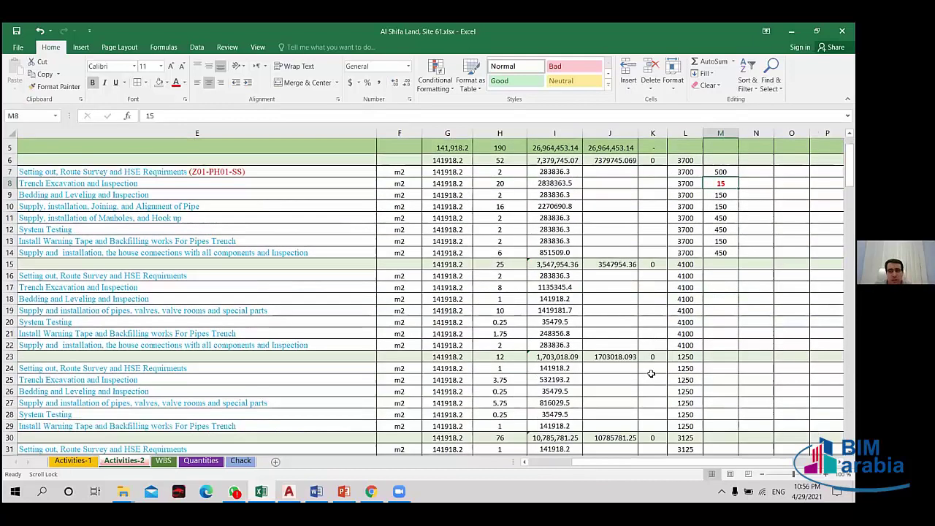
pyautogui.scroll(-2, 678, 238)
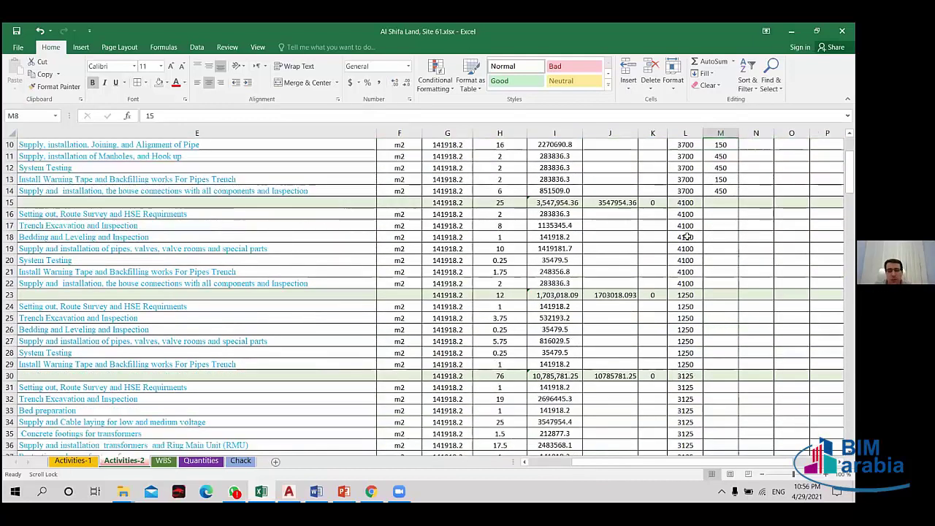
pyautogui.scroll(3, 687, 236)
pyautogui.click(685, 217)
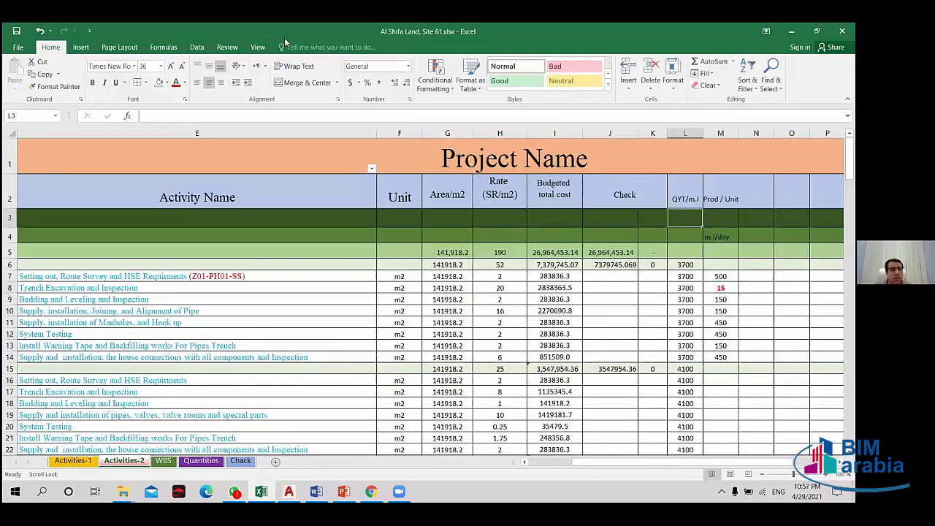
# - Freeze the Activities-2 panes above and left of cell L3
pyautogui.click(229, 47)
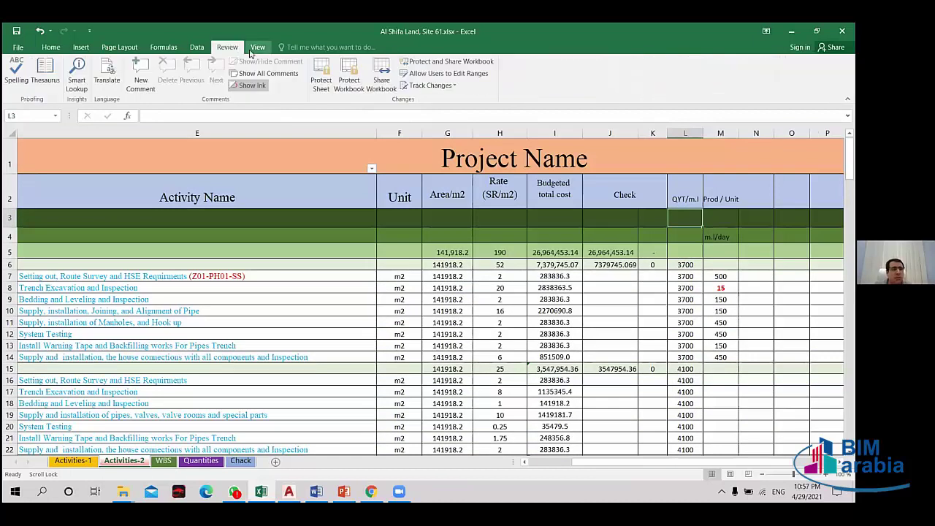
pyautogui.click(257, 47)
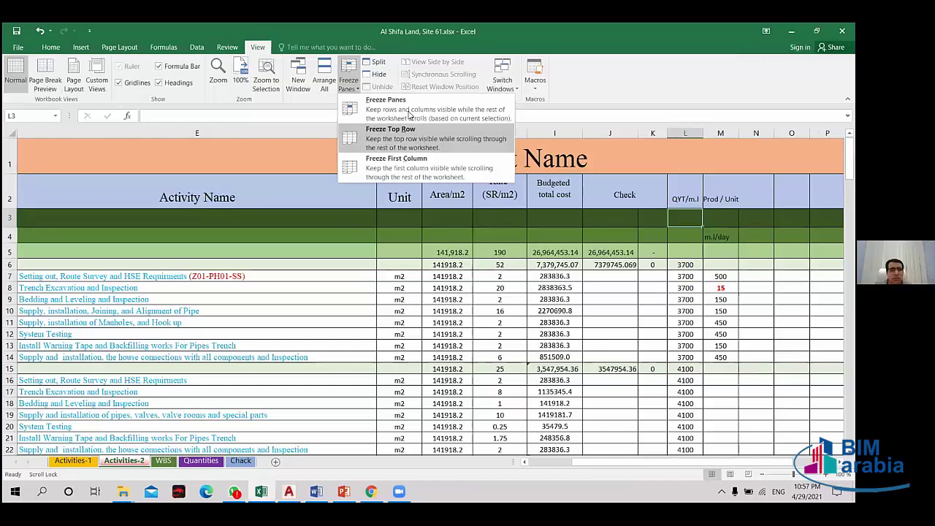
pyautogui.click(409, 114)
pyautogui.moveTo(570, 461); pyautogui.dragTo(657, 461)
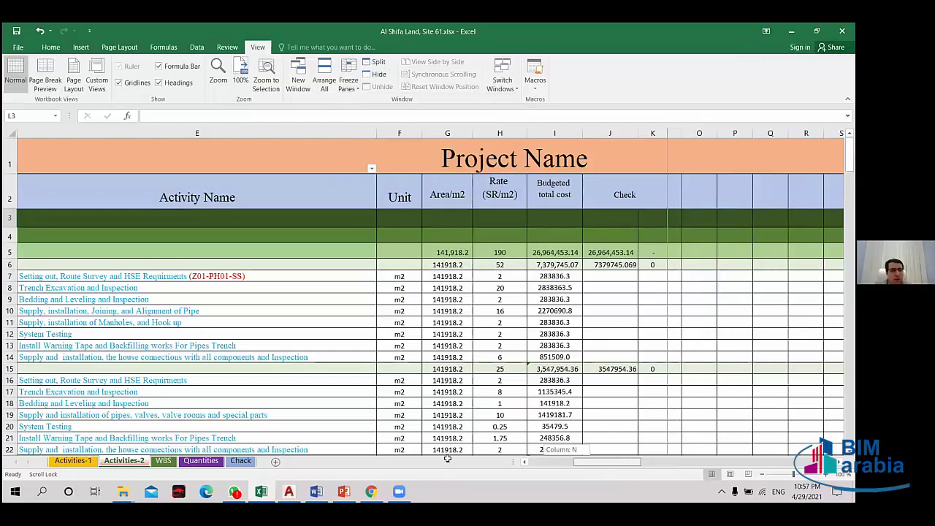
pyautogui.moveTo(442, 469); pyautogui.dragTo(397, 156)
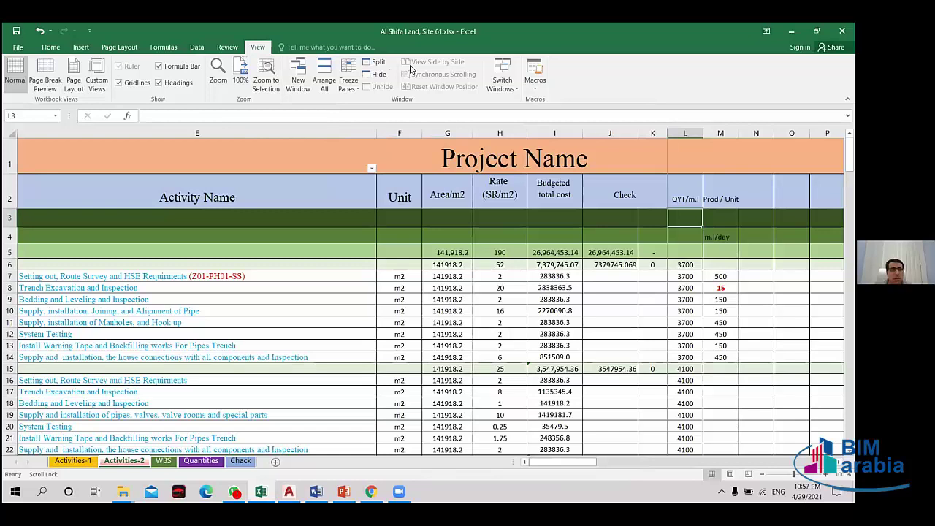
# - Unfreeze all panes and scroll back to the WBS and ID columns
pyautogui.click(343, 73)
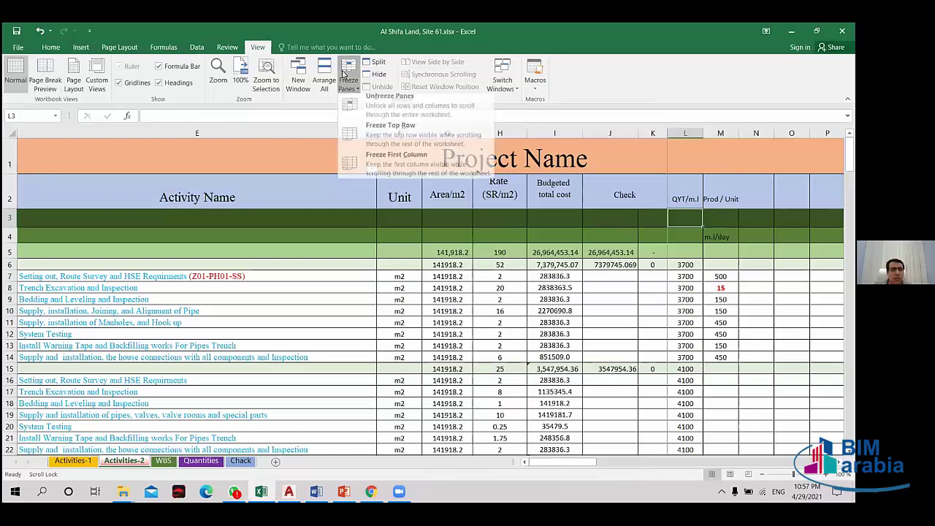
pyautogui.click(380, 106)
pyautogui.moveTo(563, 465); pyautogui.dragTo(564, 466)
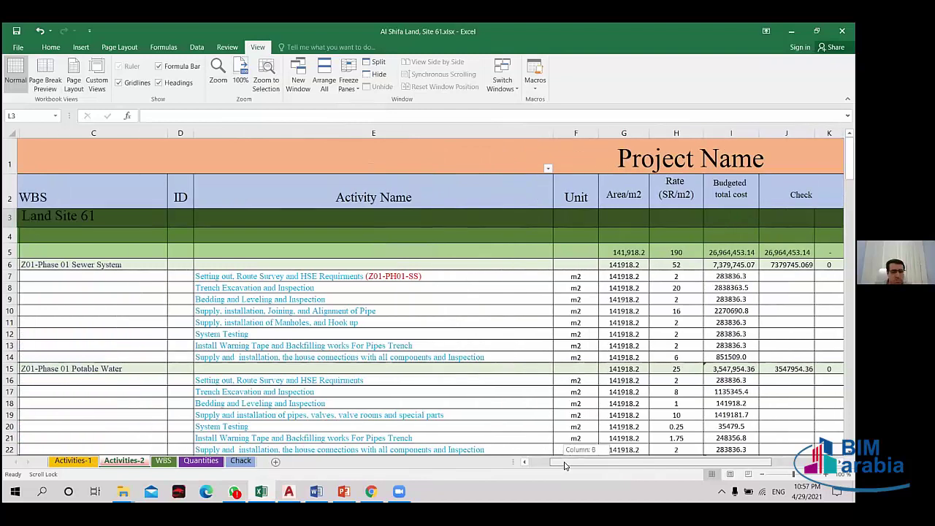
pyautogui.moveTo(564, 465)
pyautogui.mouseDown()
pyautogui.moveTo(582, 468)
pyautogui.moveTo(492, 468)
pyautogui.mouseUp()
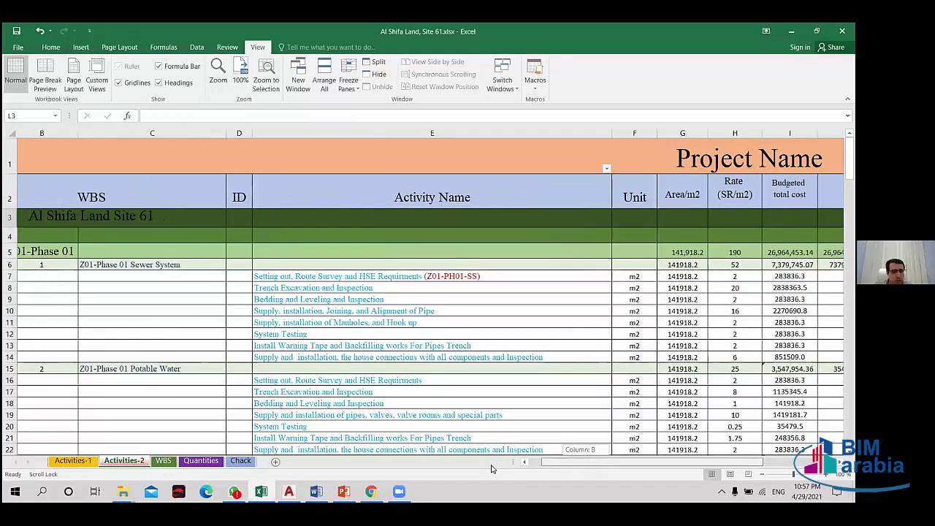
pyautogui.moveTo(492, 468); pyautogui.dragTo(493, 482)
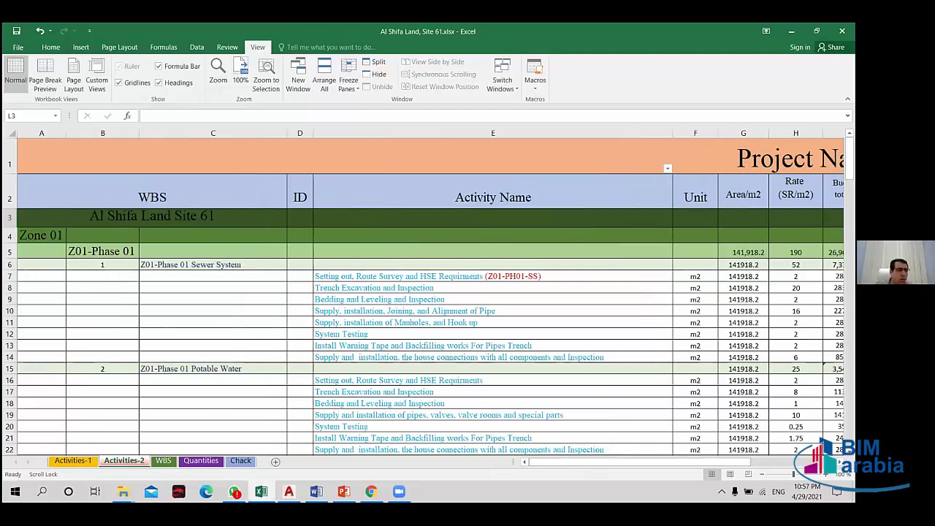
# - Narrow columns A–C of Activities-2 to one equal small width
pyautogui.click(241, 137)
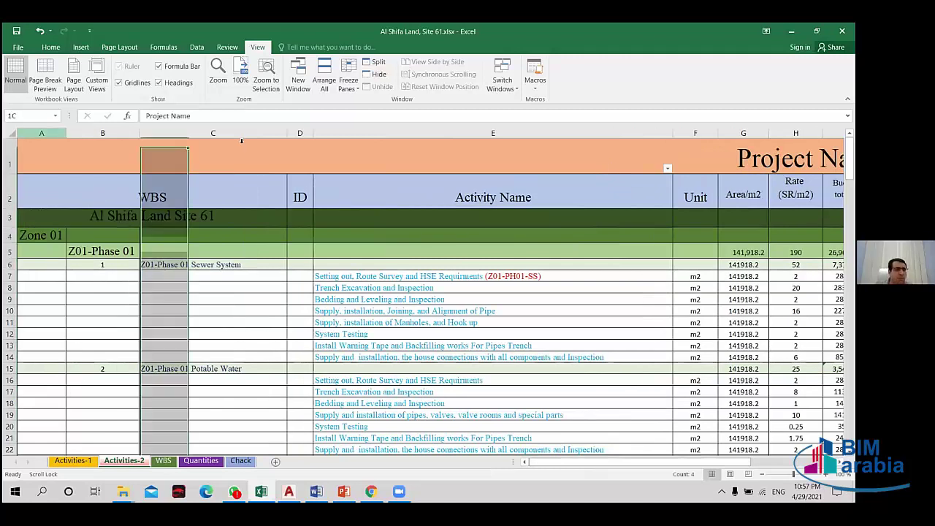
pyautogui.moveTo(241, 141)
pyautogui.mouseDown()
pyautogui.moveTo(170, 164)
pyautogui.moveTo(180, 134)
pyautogui.mouseUp()
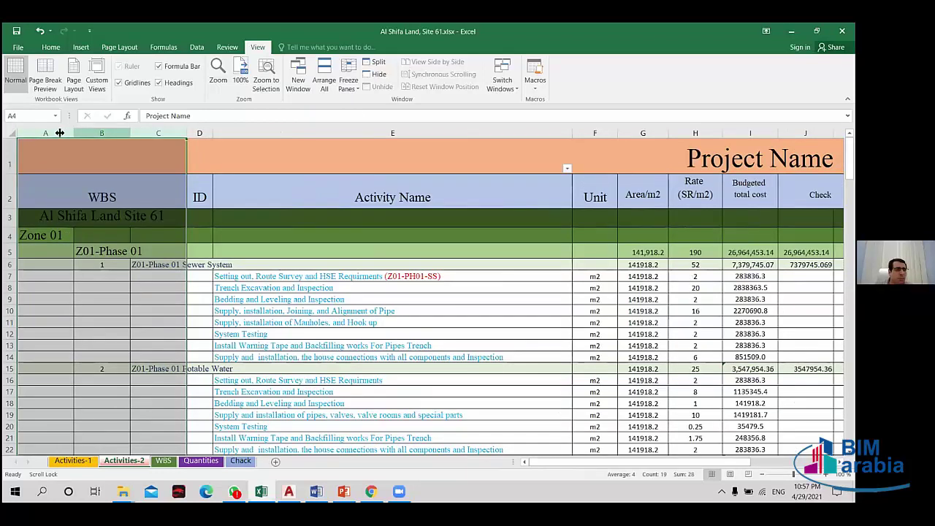
pyautogui.moveTo(130, 133); pyautogui.dragTo(114, 133)
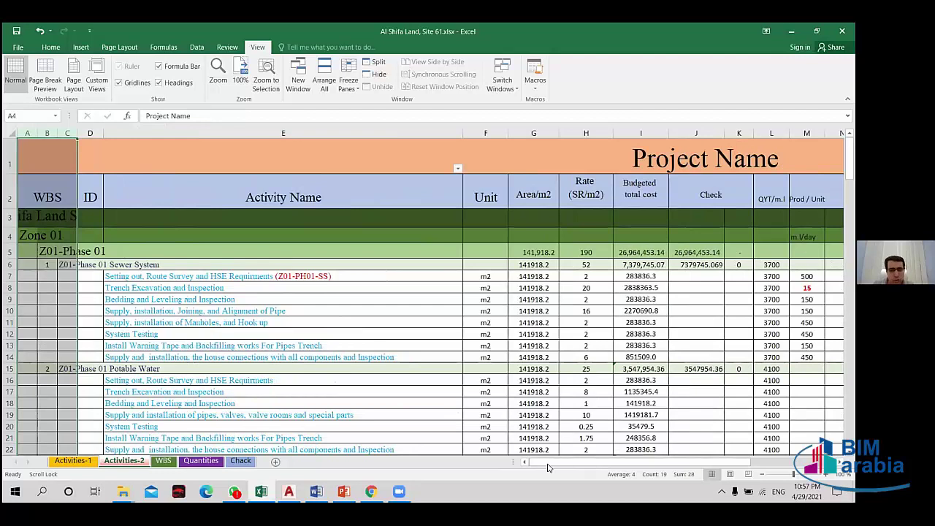
pyautogui.scroll(-1, 739, 449)
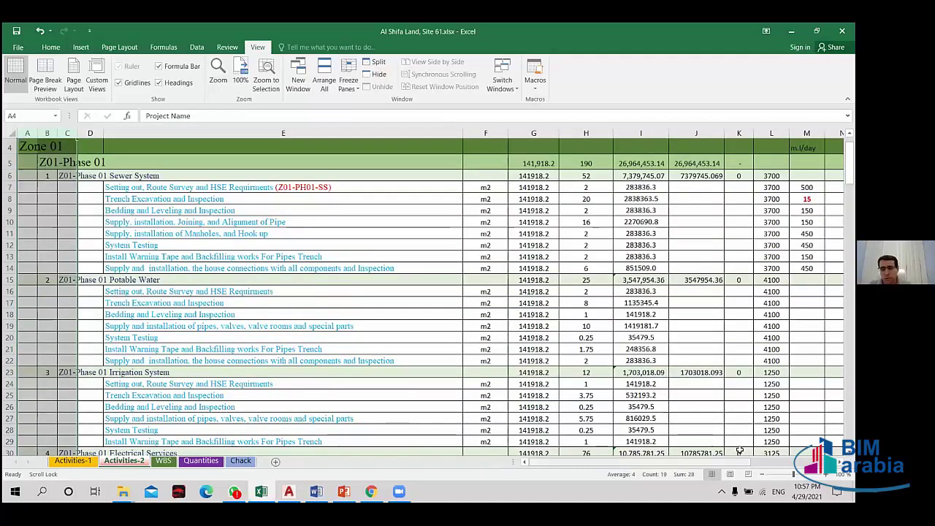
pyautogui.moveTo(178, 310); pyautogui.dragTo(178, 279)
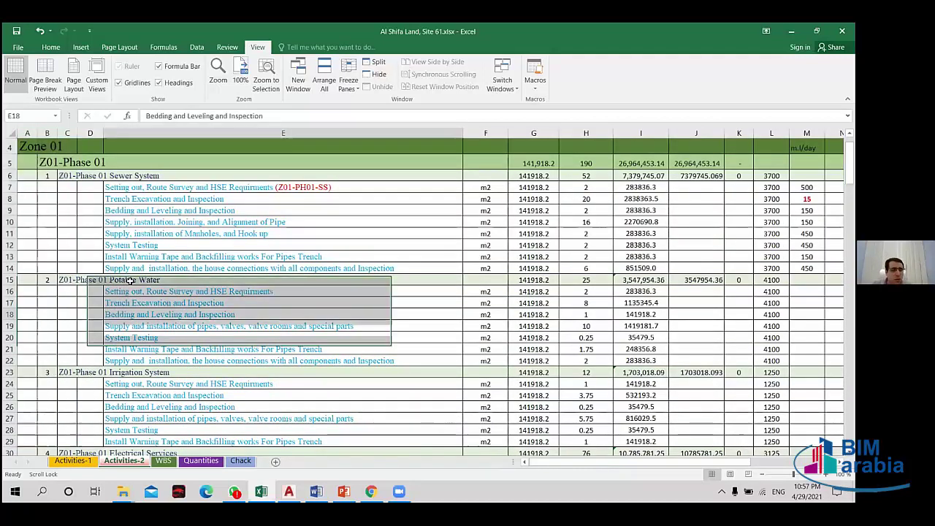
pyautogui.click(178, 280)
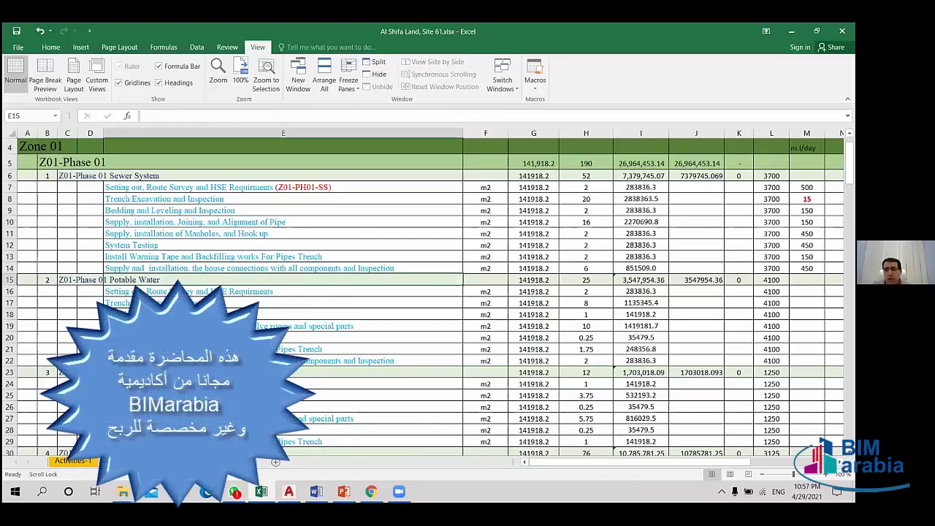
pyautogui.scroll(1, 178, 280)
pyautogui.scroll(-1, 178, 279)
pyautogui.press('Up')
pyautogui.press('Up')
pyautogui.press('Up')
pyautogui.click(225, 198)
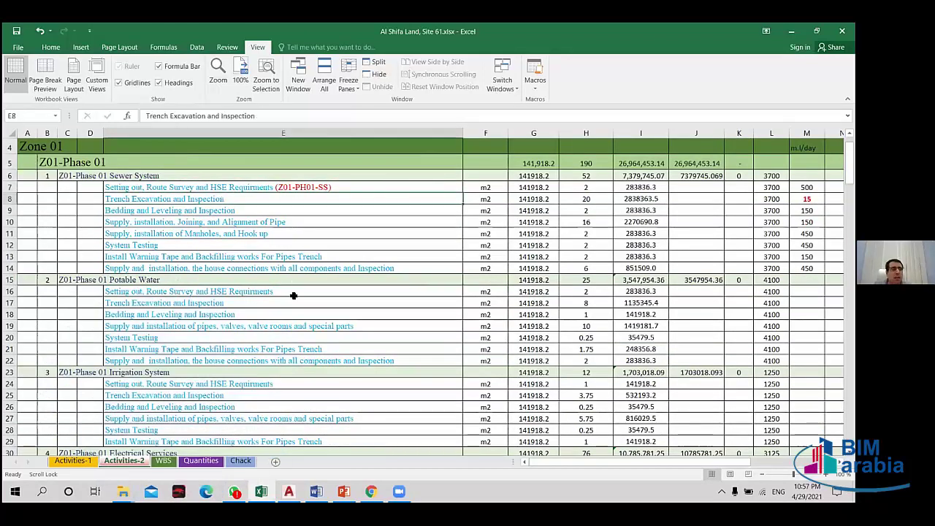
pyautogui.click(200, 291)
pyautogui.click(195, 303)
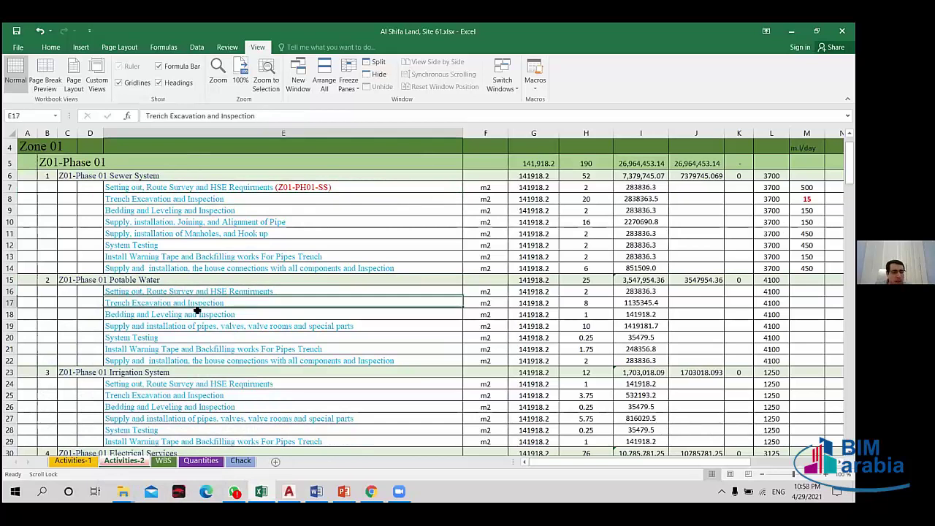
pyautogui.click(194, 314)
pyautogui.click(190, 327)
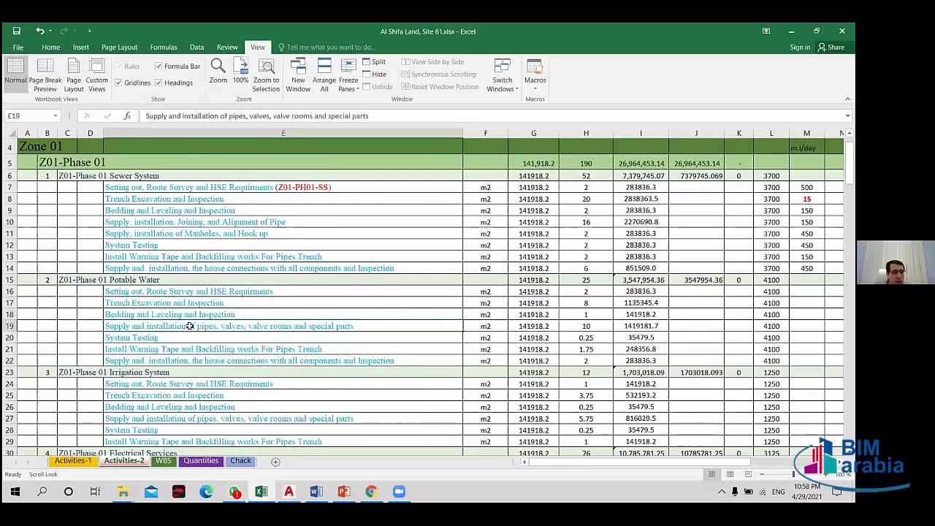
pyautogui.click(169, 338)
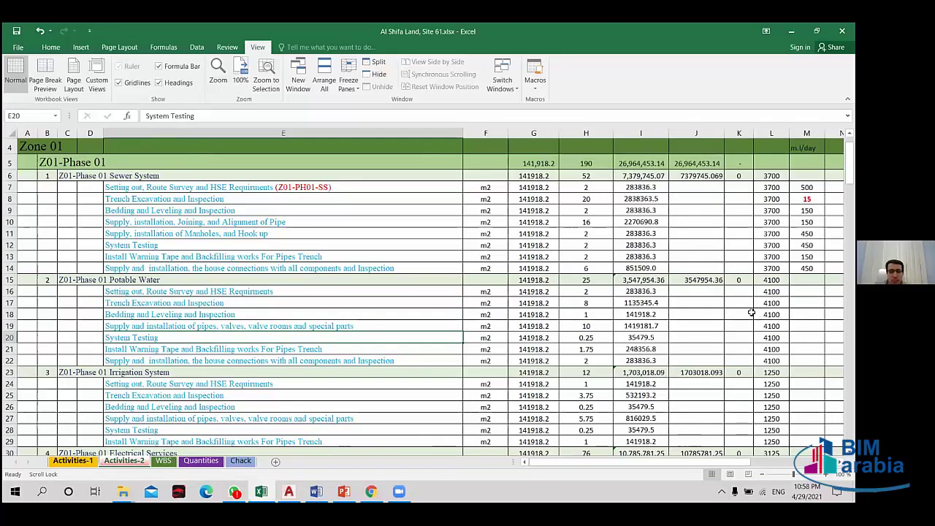
pyautogui.hotkey('ctrl', 'pageup')
pyautogui.moveTo(720, 308); pyautogui.dragTo(715, 373)
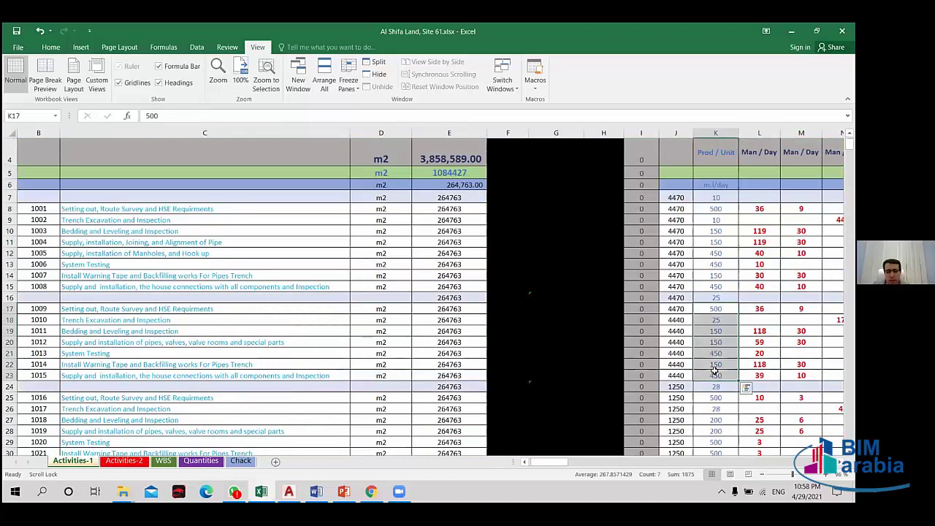
pyautogui.hotkey('ctrl', 'c')
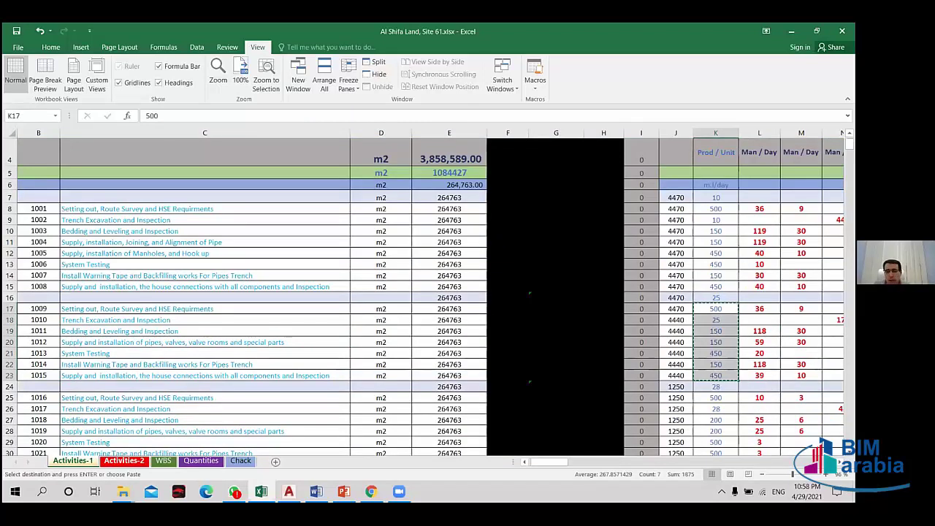
pyautogui.click(124, 461)
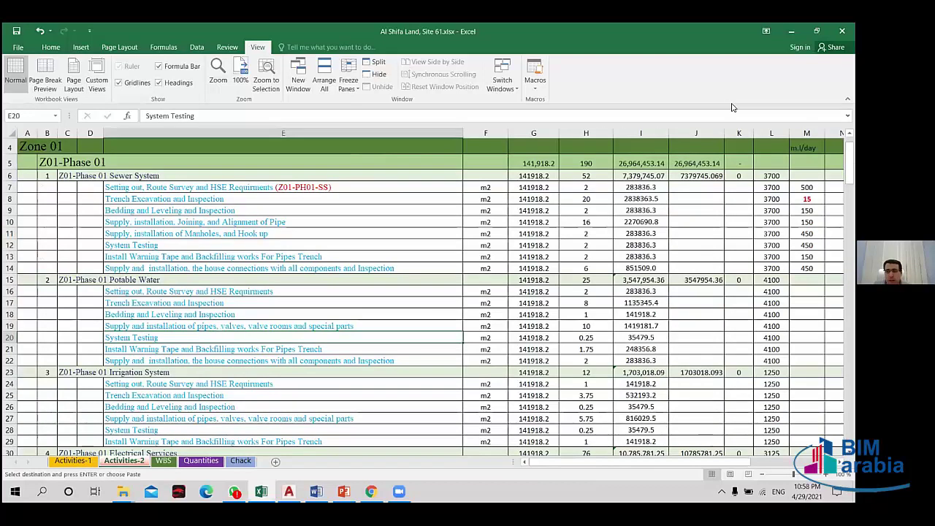
pyautogui.rightClick(733, 106)
pyautogui.click(730, 106)
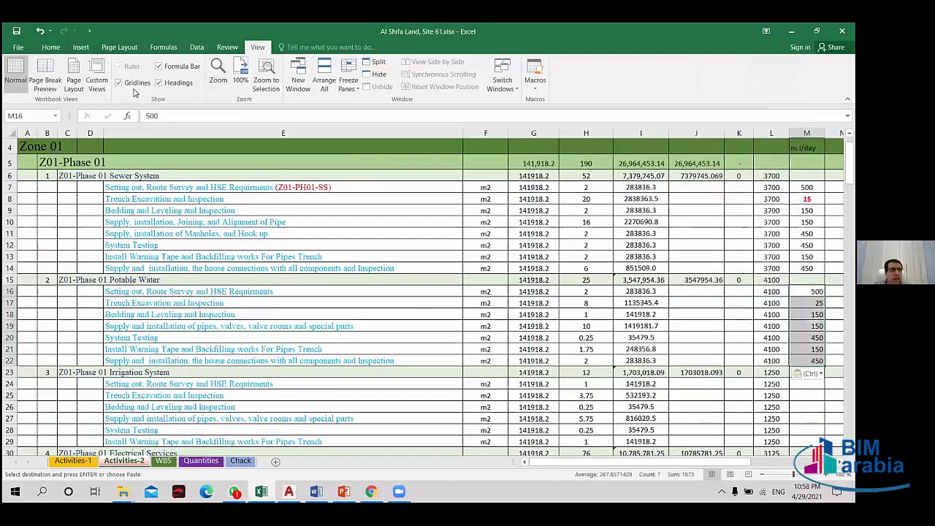
pyautogui.click(50, 47)
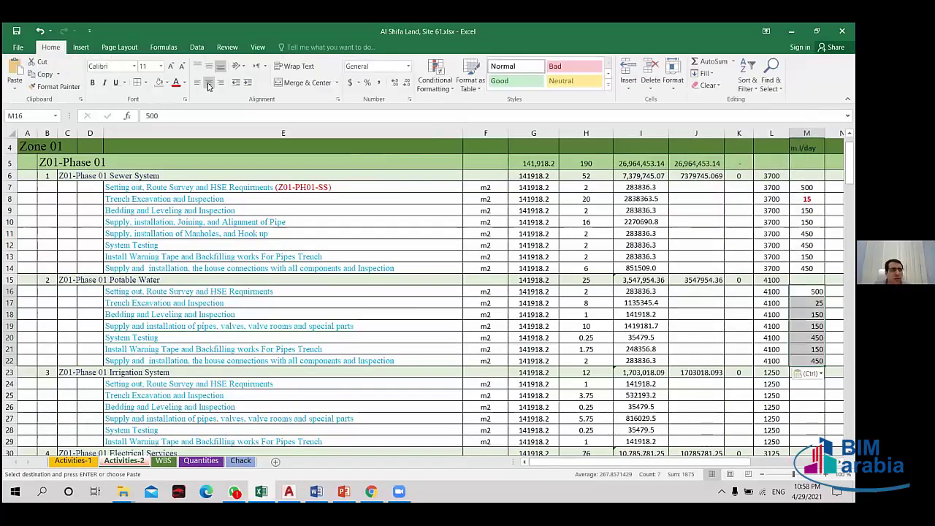
pyautogui.click(208, 82)
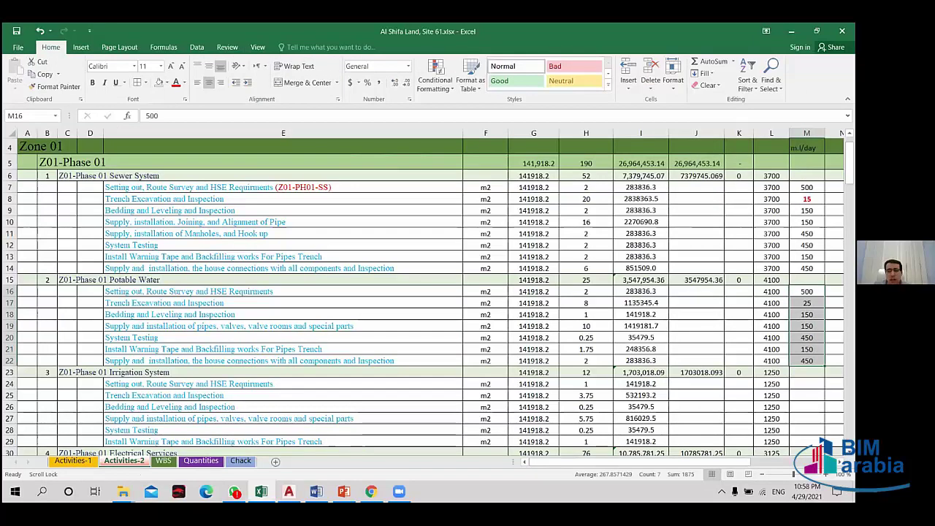
pyautogui.click(807, 291)
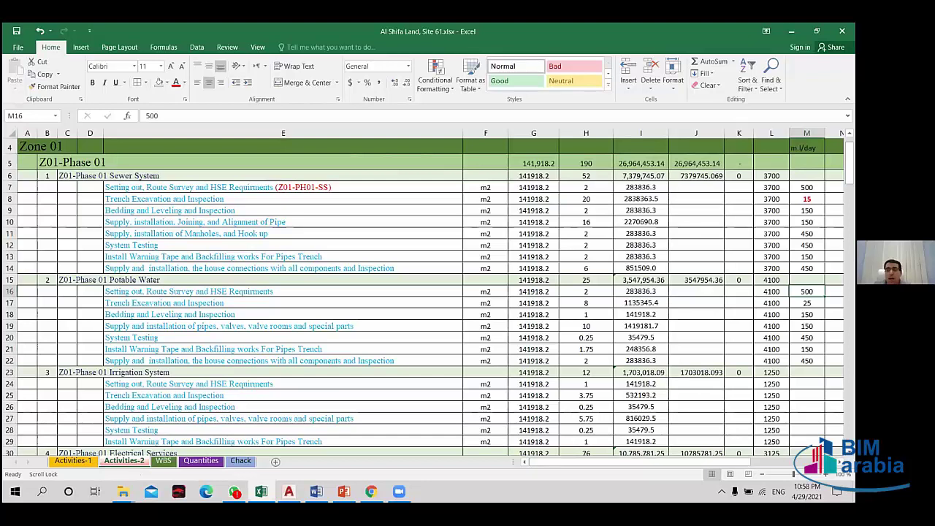
pyautogui.click(806, 302)
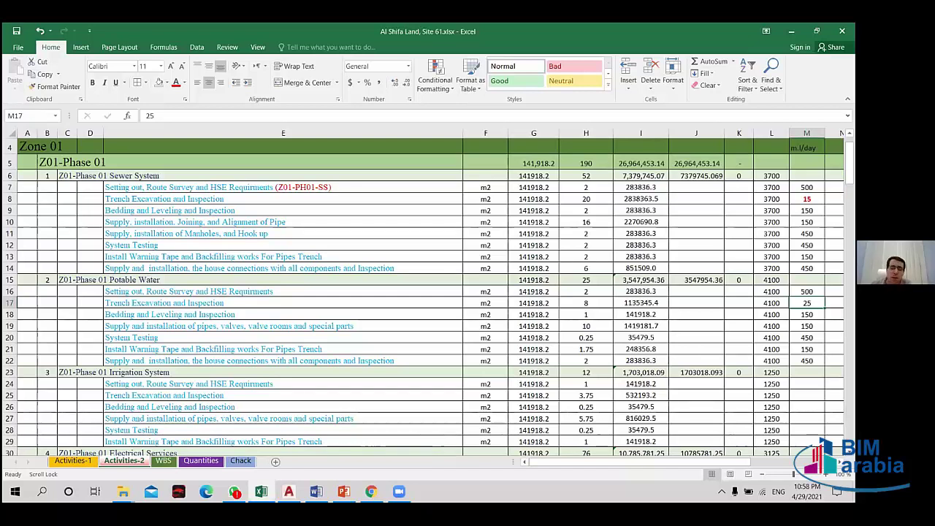
pyautogui.click(806, 291)
pyautogui.click(806, 302)
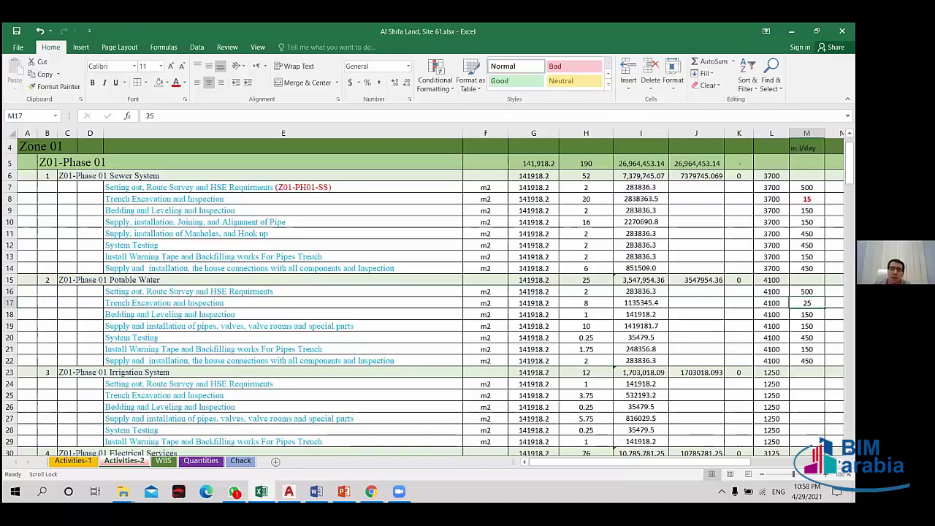
pyautogui.moveTo(807, 314); pyautogui.dragTo(806, 361)
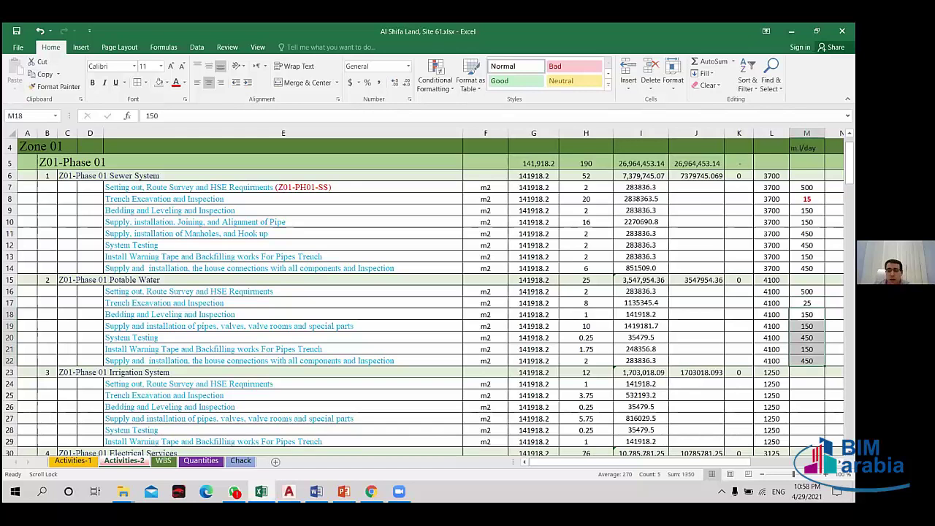
pyautogui.scroll(-2, 487, 347)
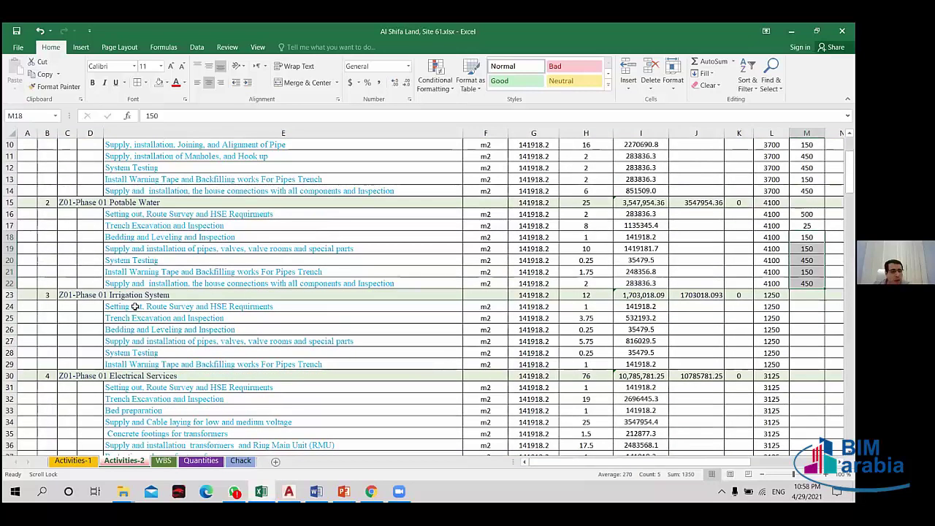
pyautogui.scroll(1, 733, 394)
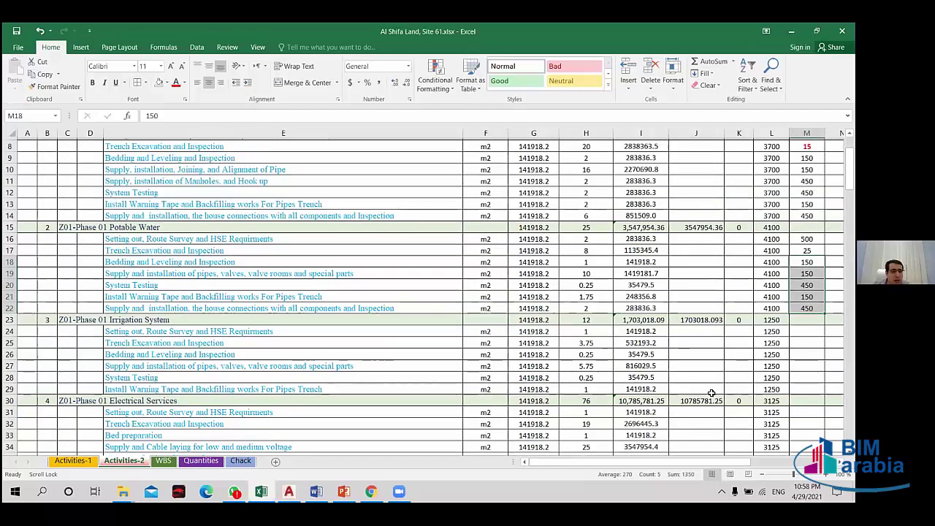
pyautogui.scroll(2, 428, 297)
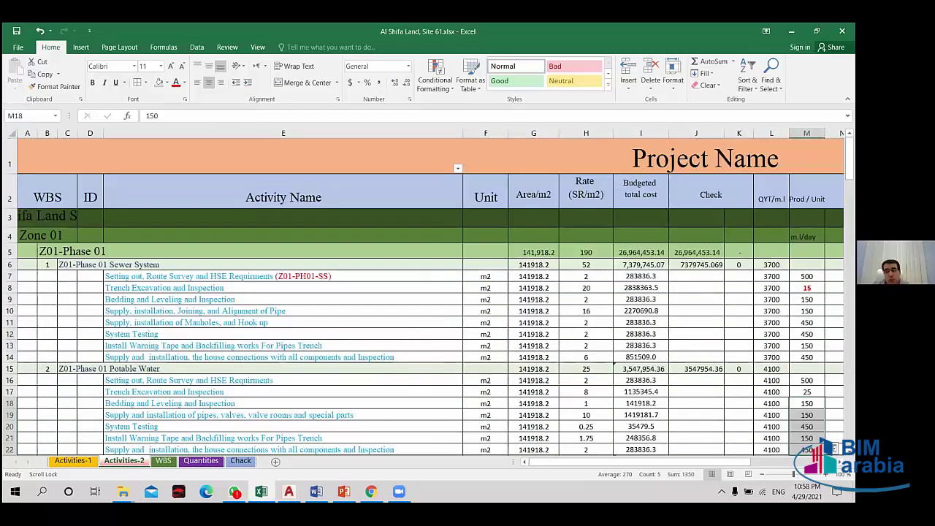
pyautogui.scroll(-1, 429, 296)
pyautogui.scroll(-1, 806, 314)
pyautogui.moveTo(806, 292)
pyautogui.mouseDown()
pyautogui.moveTo(806, 372)
pyautogui.moveTo(806, 361)
pyautogui.mouseUp()
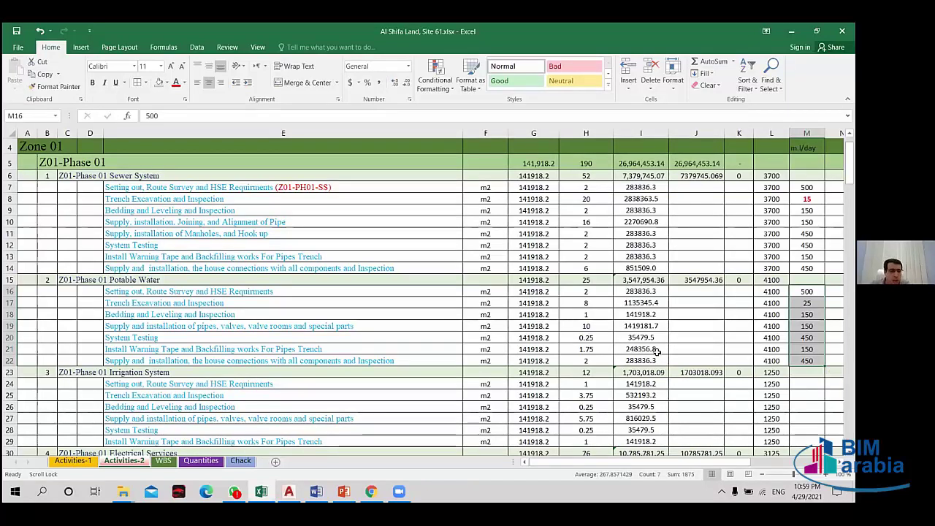
pyautogui.scroll(-1, 656, 352)
pyautogui.scroll(-1, 582, 359)
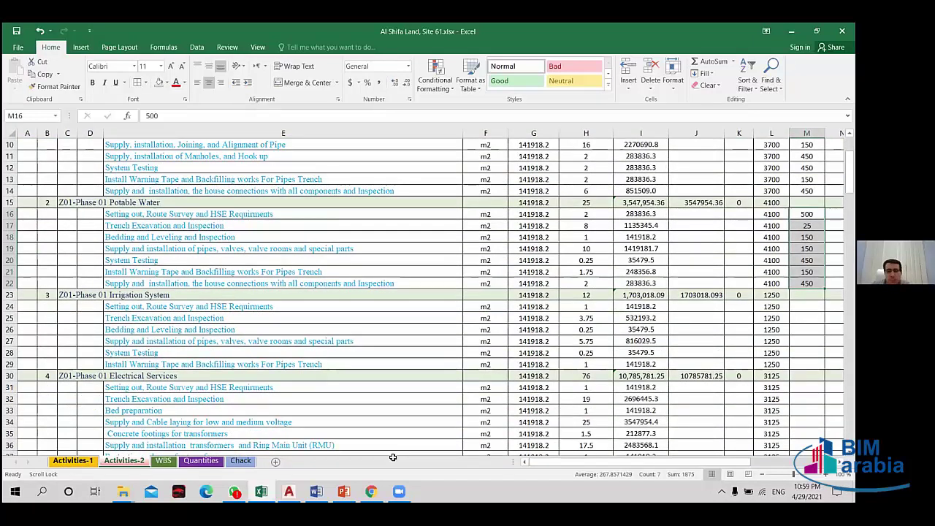
# - Paste Activities-1 rates K25:K30 (500, 28, 200, 200, 500, 500) into Activities-2 M24:M29
pyautogui.hotkey('ctrl', 'pageup')
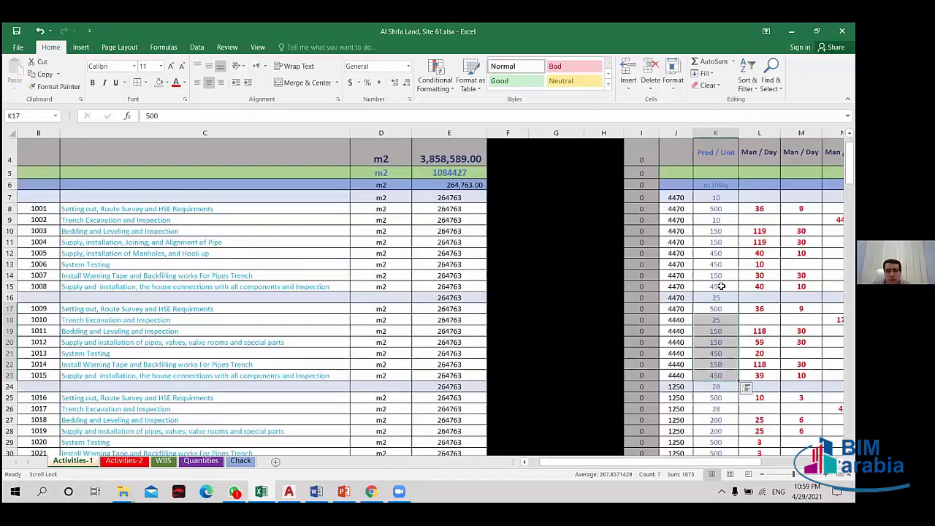
pyautogui.scroll(-4, 720, 286)
pyautogui.moveTo(715, 243); pyautogui.dragTo(715, 300)
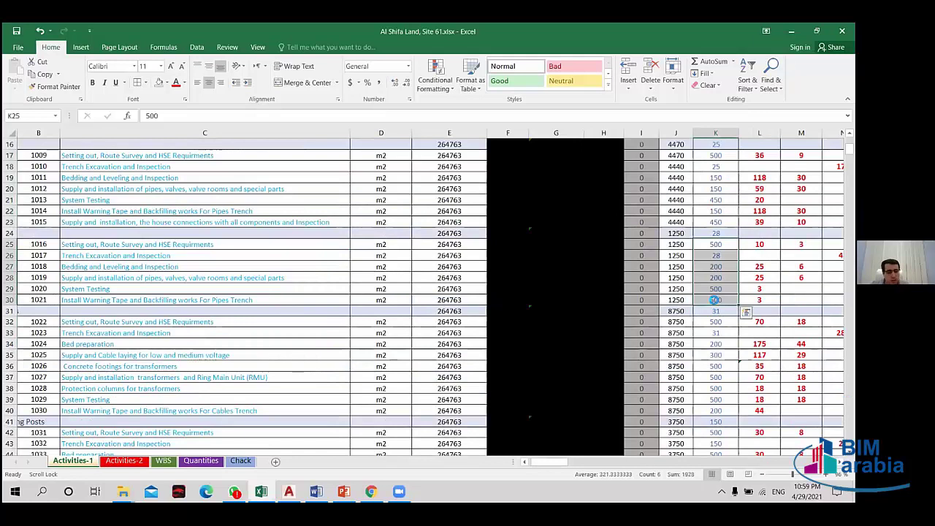
pyautogui.hotkey('ctrl', 'c')
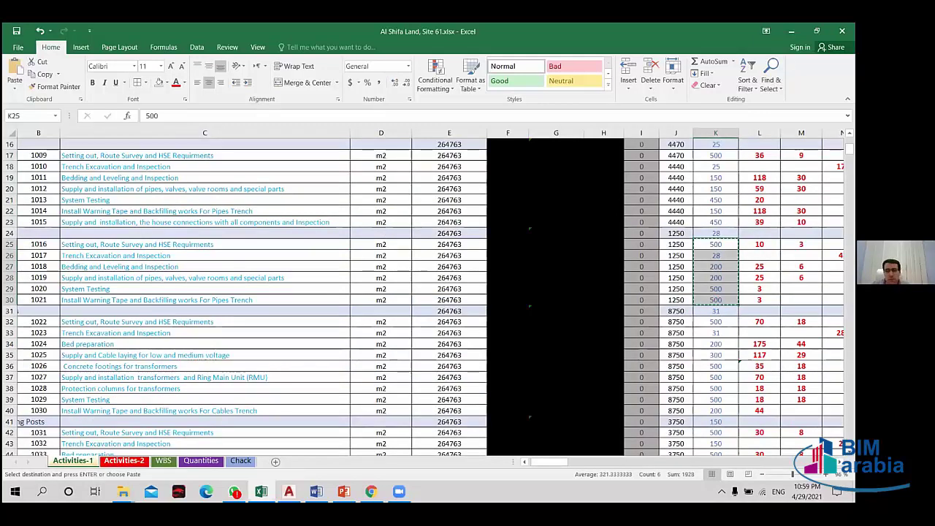
pyautogui.click(124, 461)
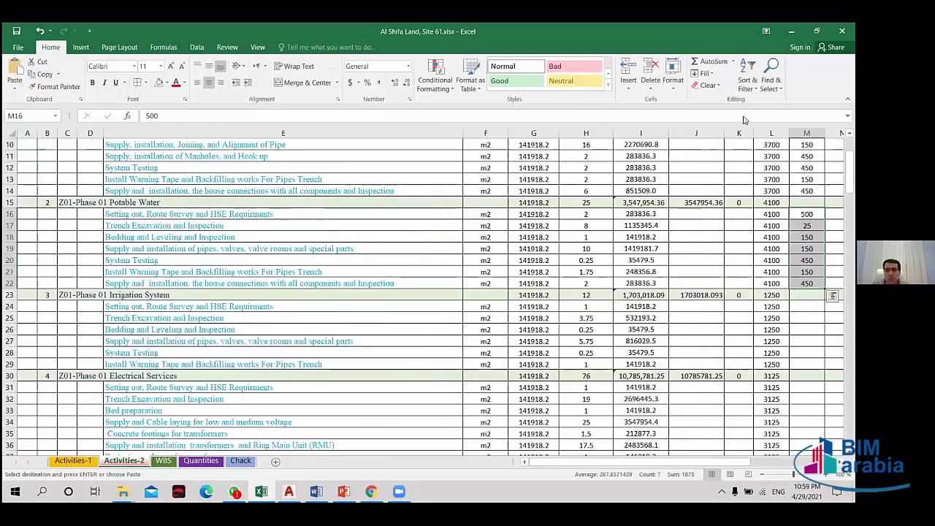
pyautogui.rightClick(809, 308)
pyautogui.click(713, 126)
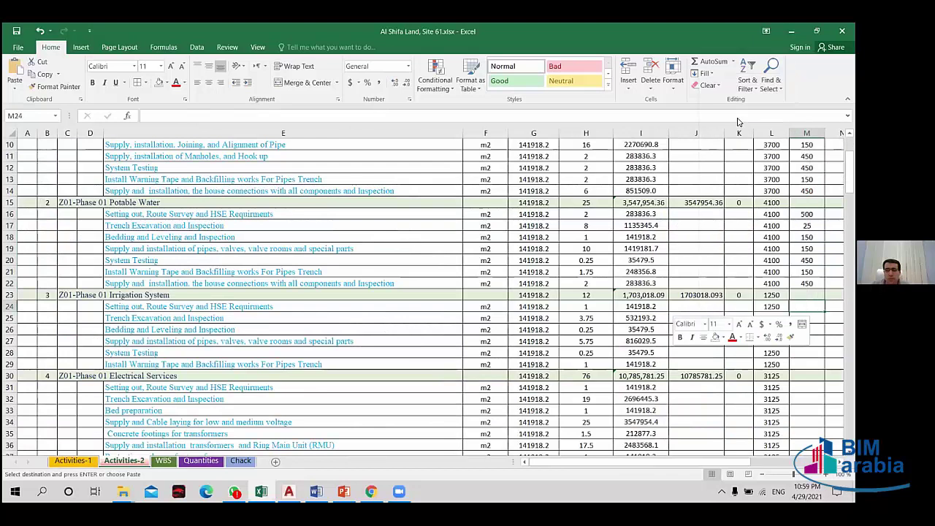
# - Centre-align the column M Prod / Unit values from M10 downward
pyautogui.click(208, 83)
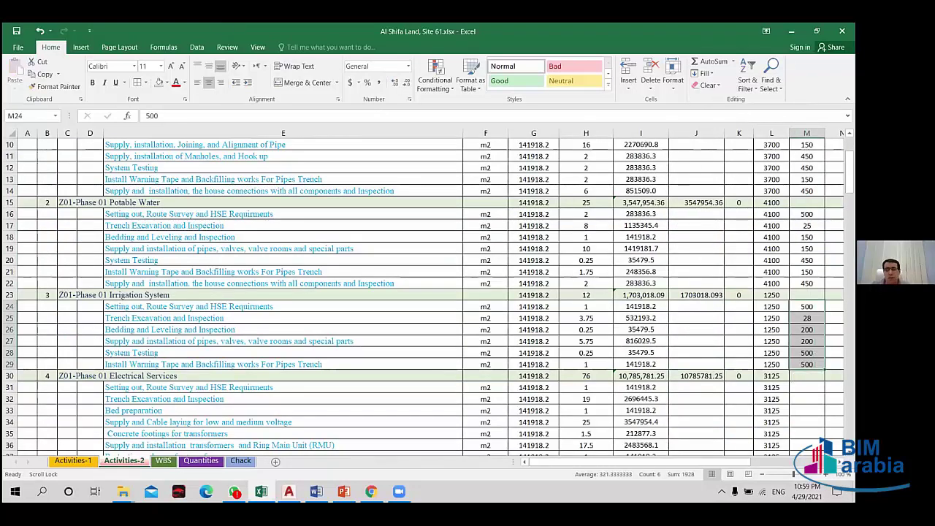
pyautogui.moveTo(806, 145); pyautogui.dragTo(806, 449)
pyautogui.click(210, 84)
pyautogui.click(209, 82)
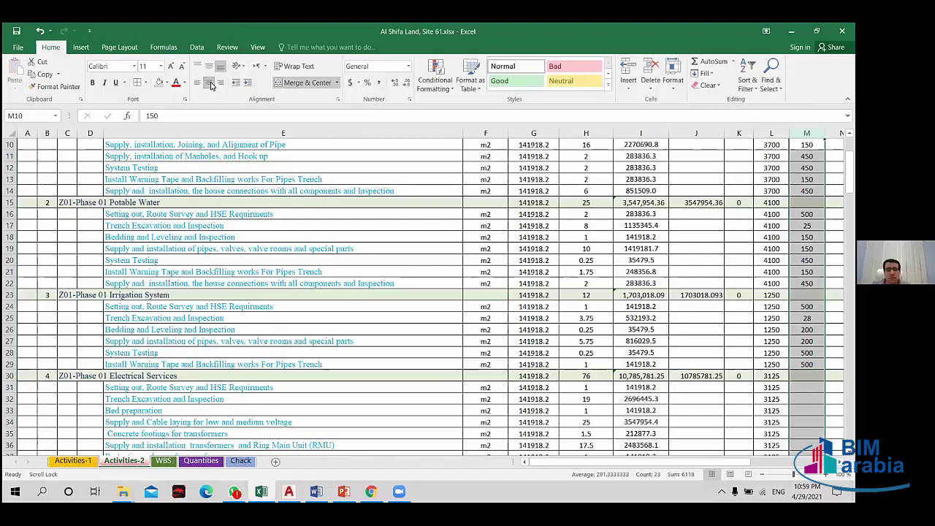
pyautogui.click(806, 399)
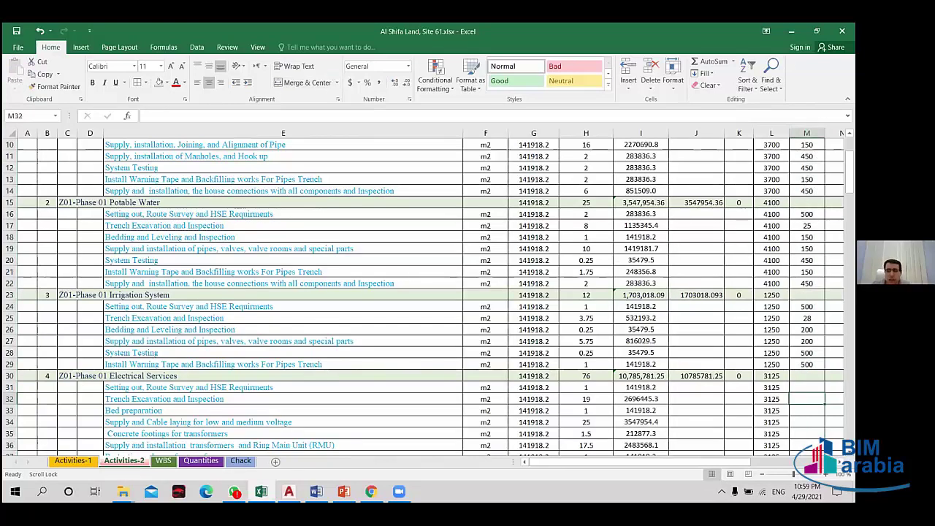
# - Colour the Prod / Unit rates 25 in M17 and 28 in M25 red
pyautogui.click(806, 330)
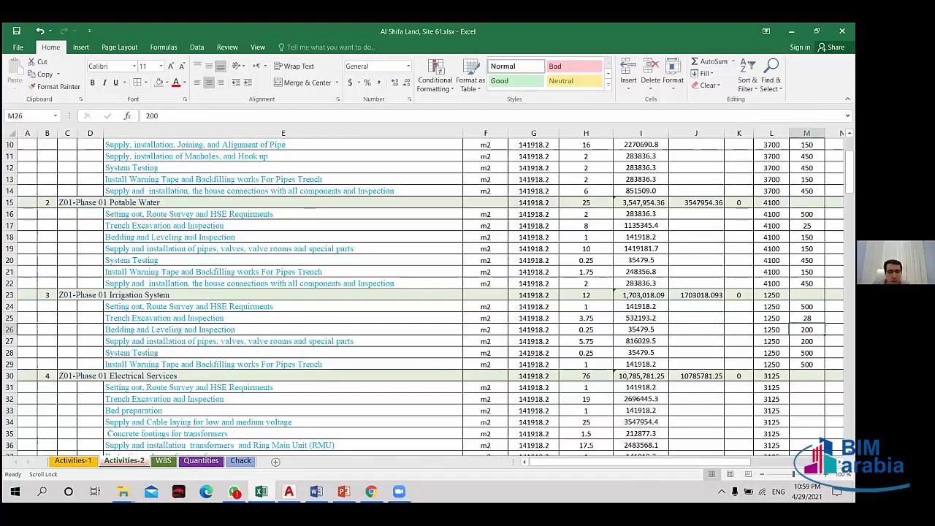
pyautogui.click(806, 284)
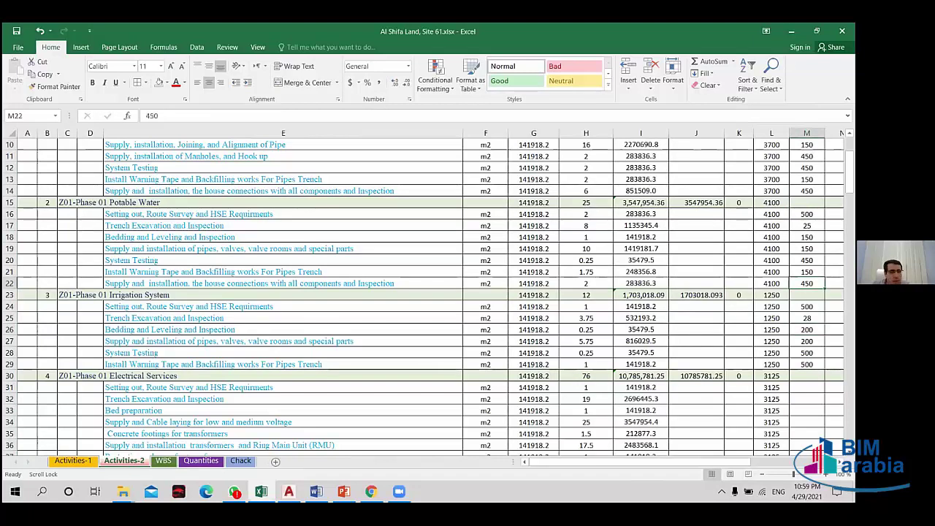
pyautogui.click(806, 295)
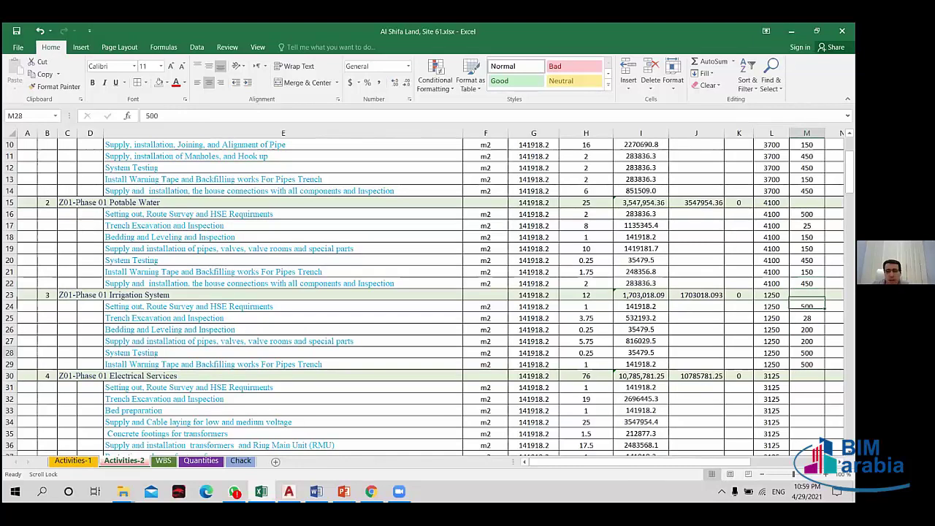
pyautogui.click(806, 352)
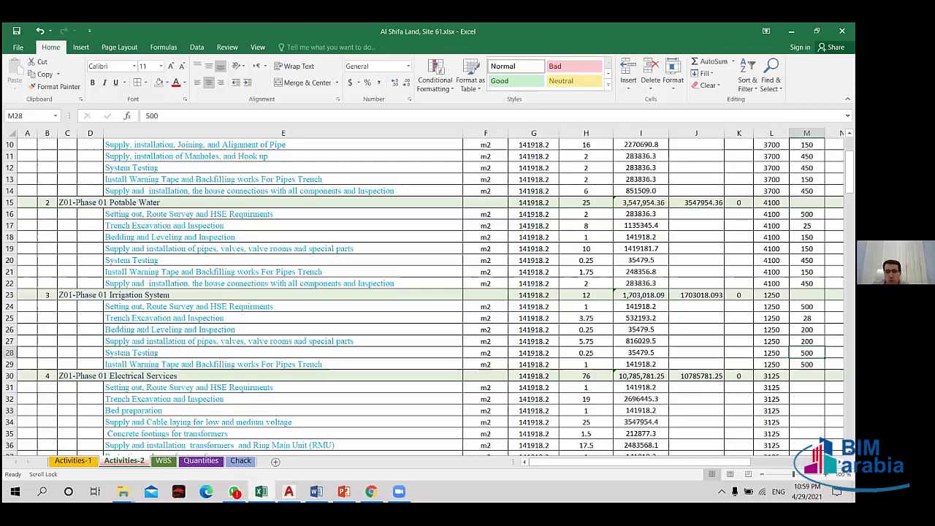
pyautogui.click(806, 318)
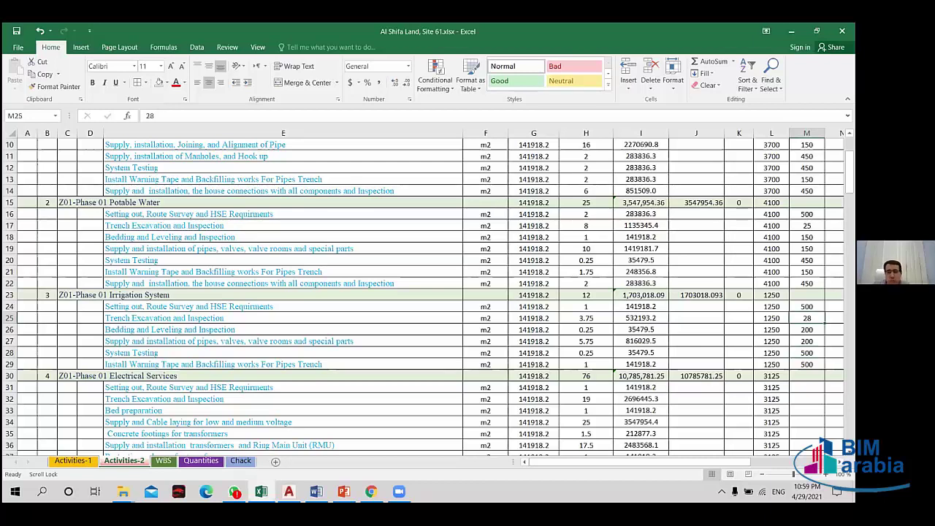
pyautogui.click(806, 225)
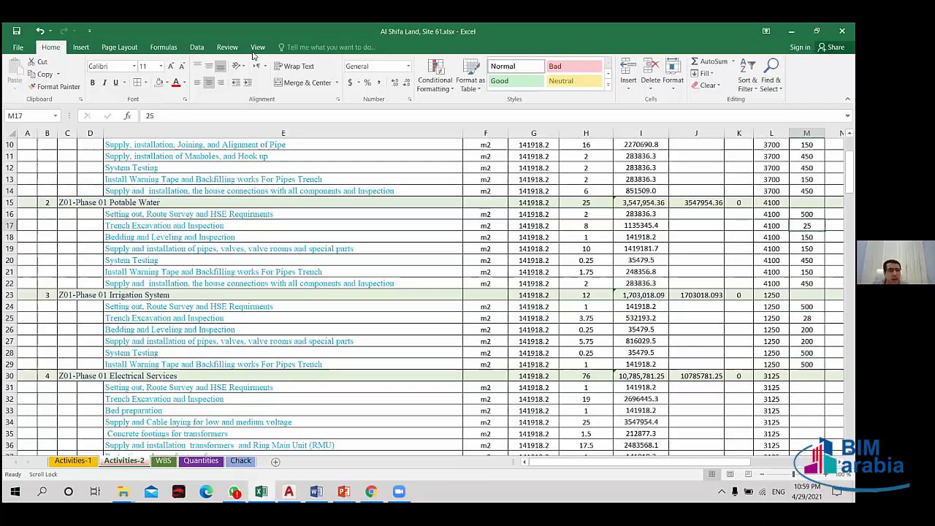
pyautogui.click(177, 83)
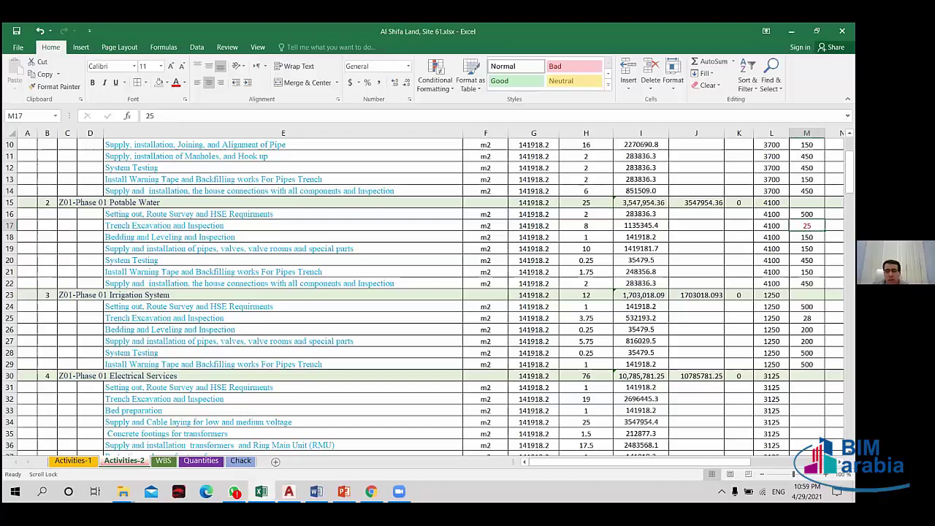
pyautogui.click(806, 318)
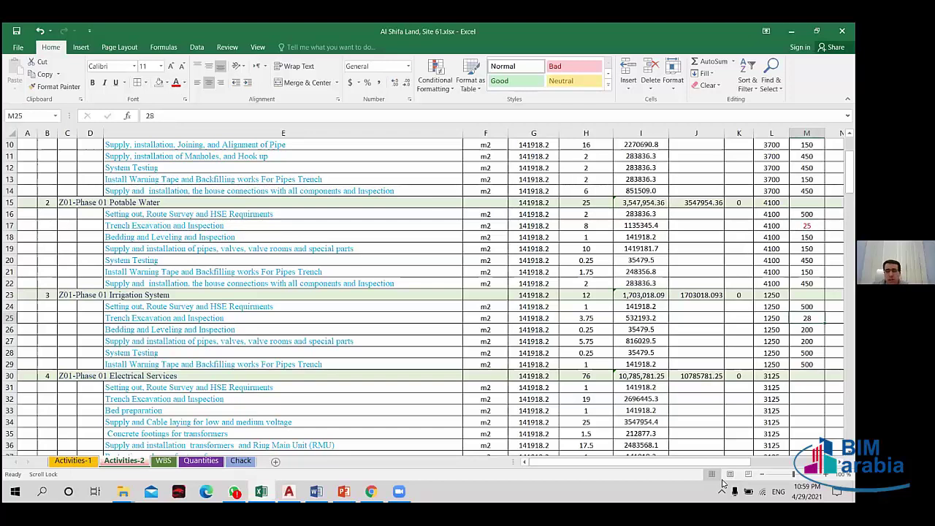
pyautogui.click(176, 83)
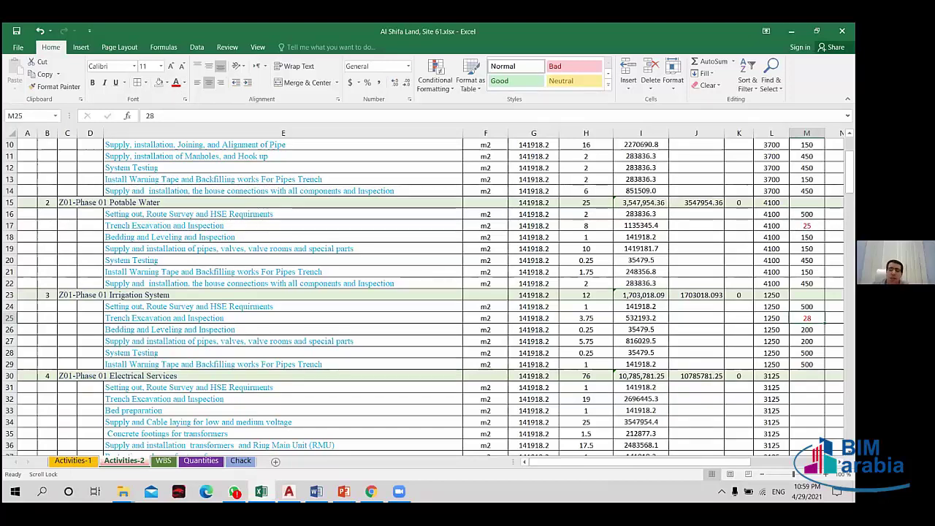
pyautogui.scroll(1, 745, 364)
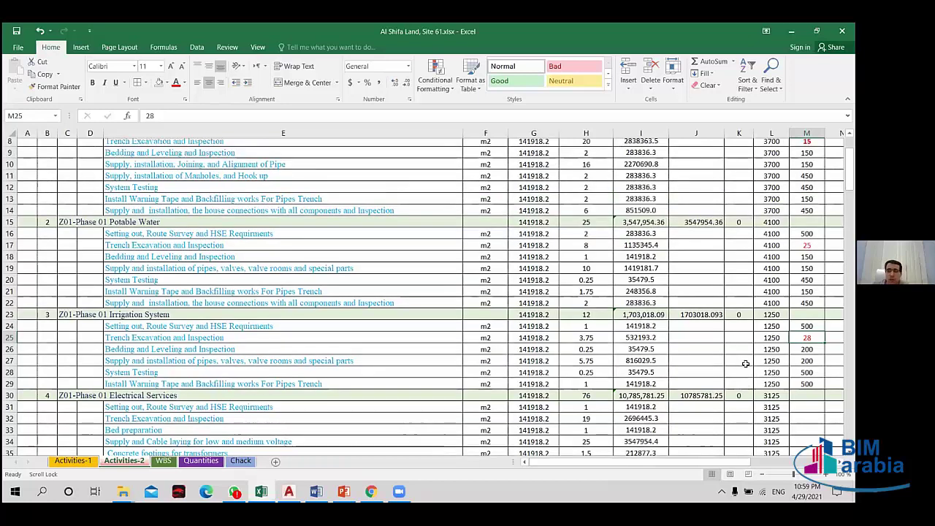
pyautogui.scroll(-3, 745, 364)
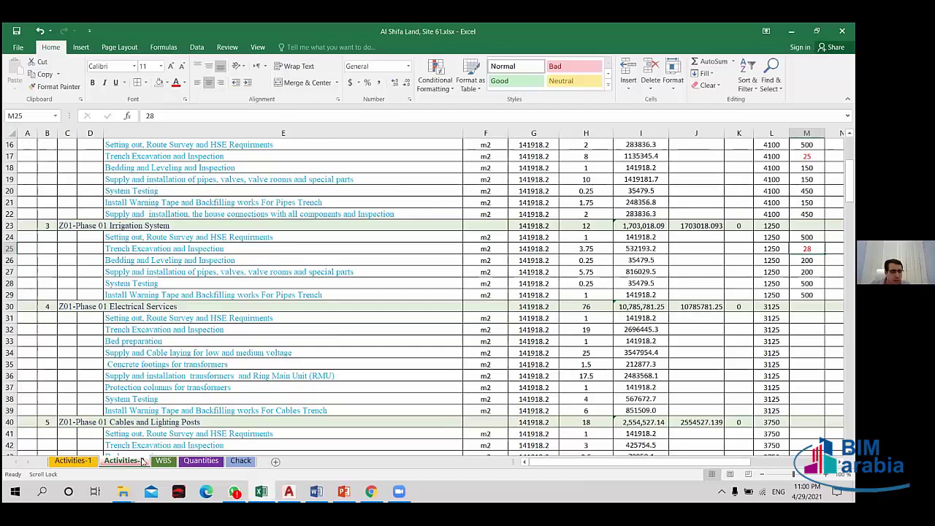
# - Copy Electrical Services quantities K32:K40 from Activities-1 into Activities-2 M31:M39 (500, 31, 200, 300, …, 200)
pyautogui.click(81, 461)
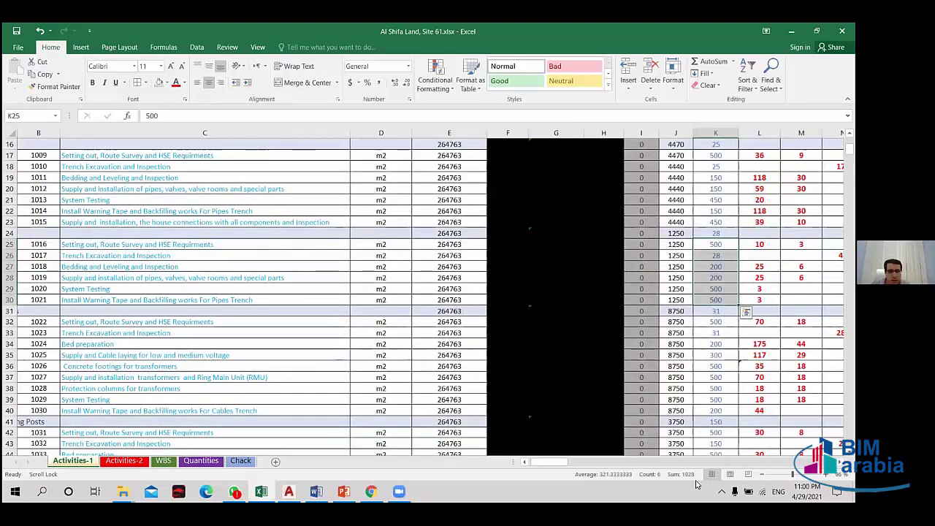
pyautogui.click(524, 461)
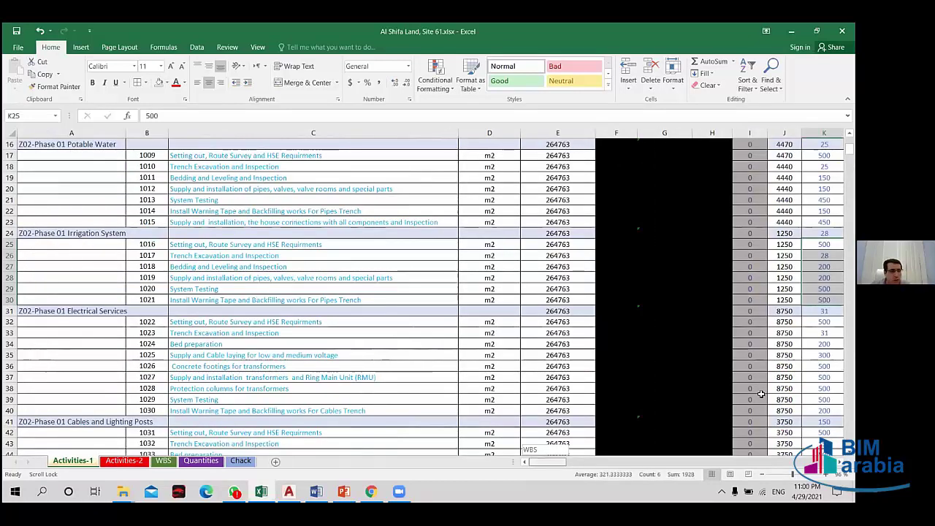
pyautogui.moveTo(823, 322); pyautogui.dragTo(823, 411)
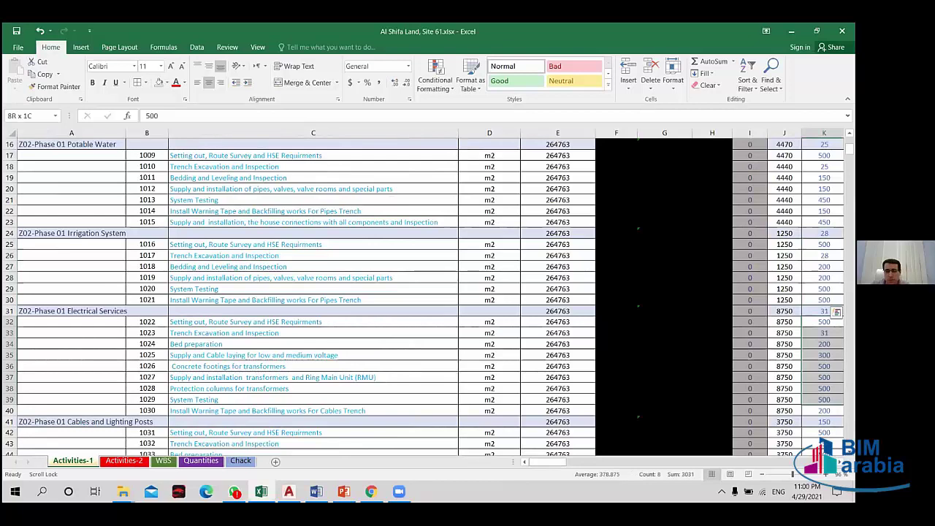
pyautogui.hotkey('ctrl', 'c')
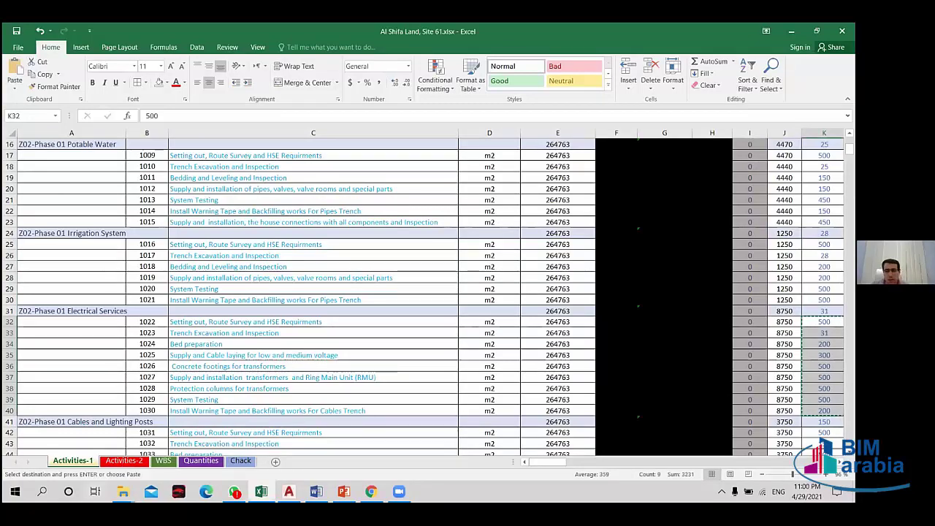
pyautogui.hotkey('ctrl', 'pagedown')
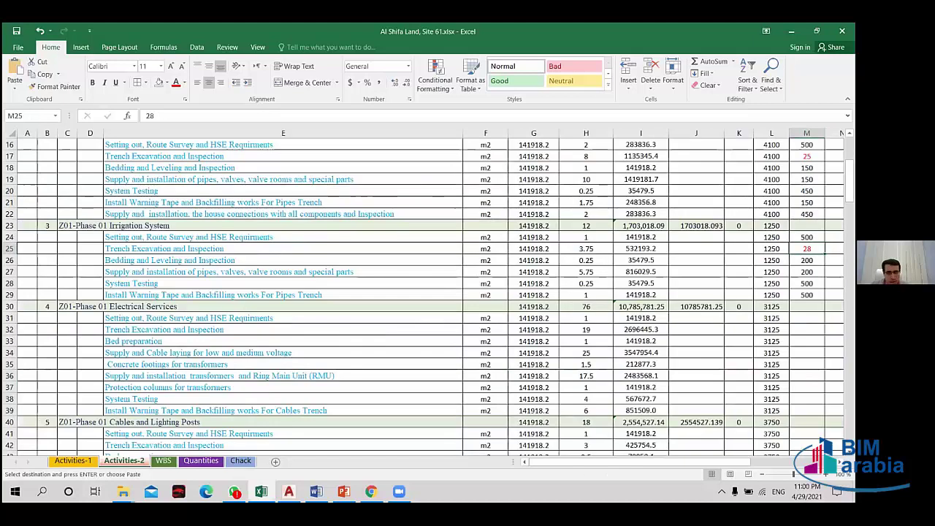
pyautogui.click(806, 318)
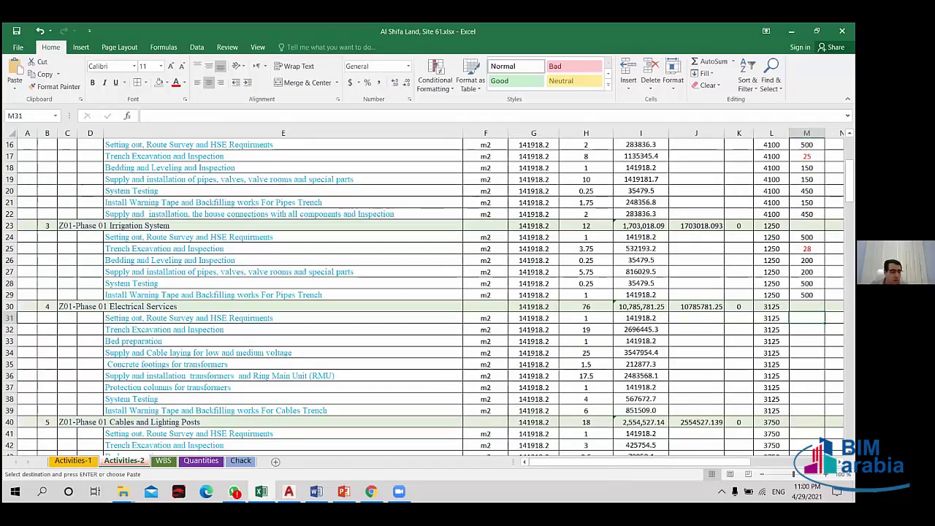
pyautogui.hotkey('ctrl', 'v')
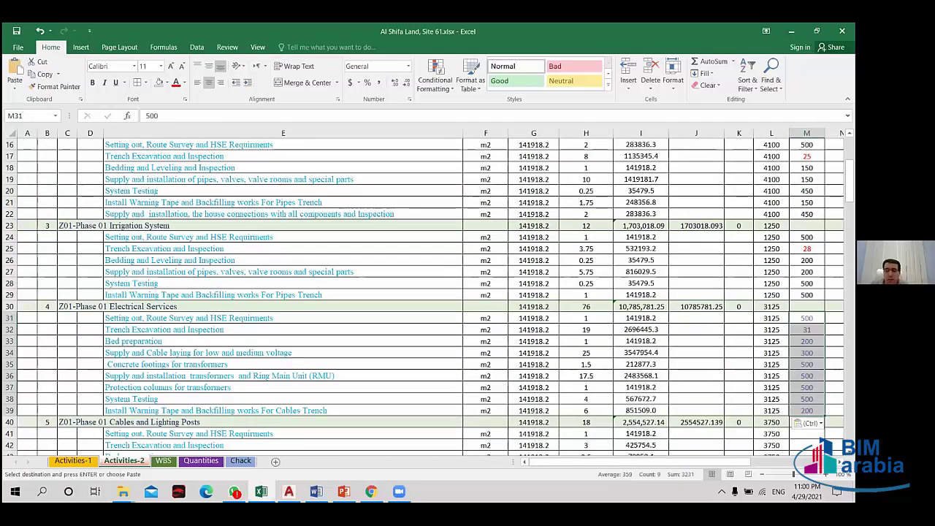
pyautogui.click(806, 317)
pyautogui.moveTo(806, 318); pyautogui.dragTo(806, 410)
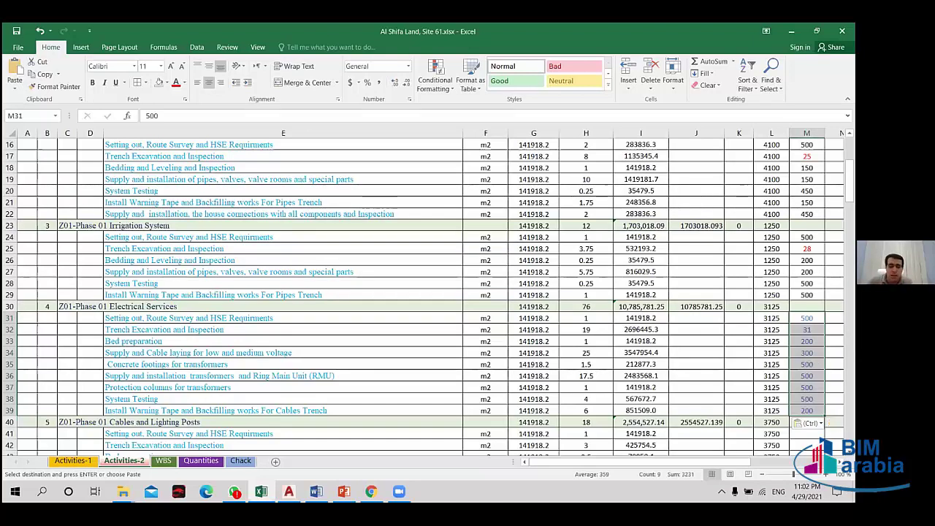
# - Recolour the 31 in M32 so it stands apart from its blue neighbouring quantities
pyautogui.click(806, 329)
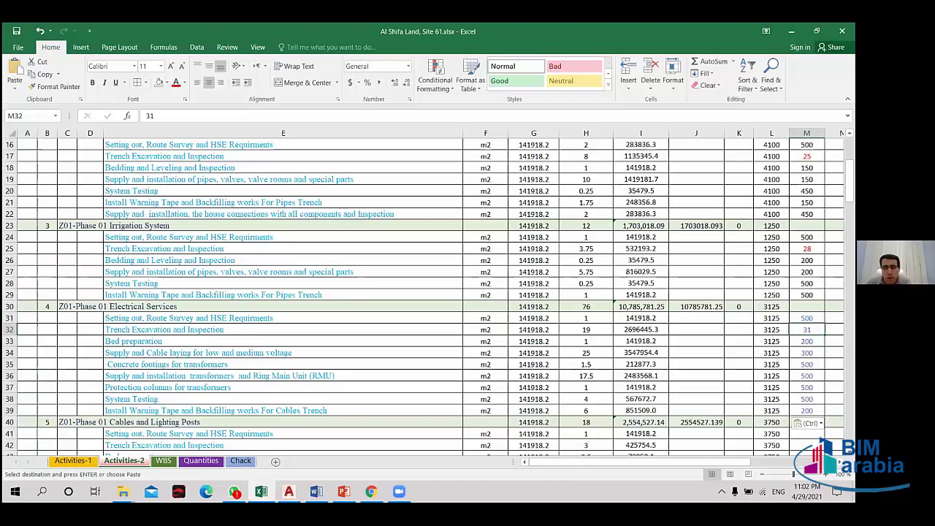
pyautogui.scroll(-1, 758, 395)
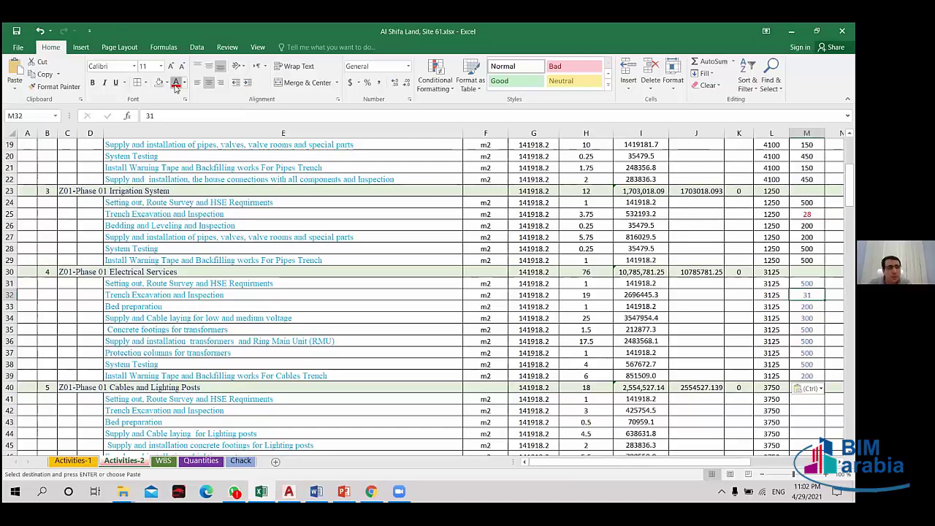
pyautogui.press('Escape')
pyautogui.scroll(-2, 329, 249)
pyautogui.scroll(-1, 329, 249)
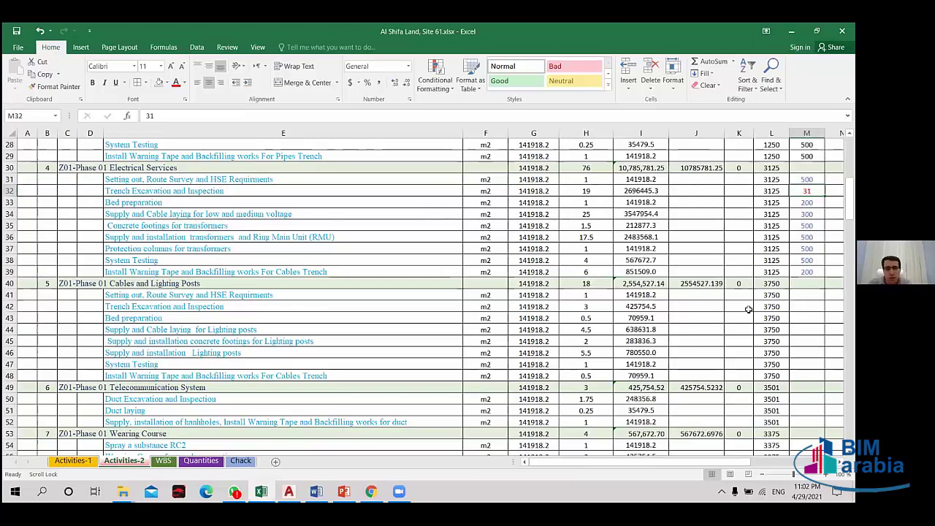
# - Paste Cables and Lighting Posts quantities K42:K49 from Activities-1 as values into Activities-2 M41:M48
pyautogui.hotkey('ctrl', 'pageup')
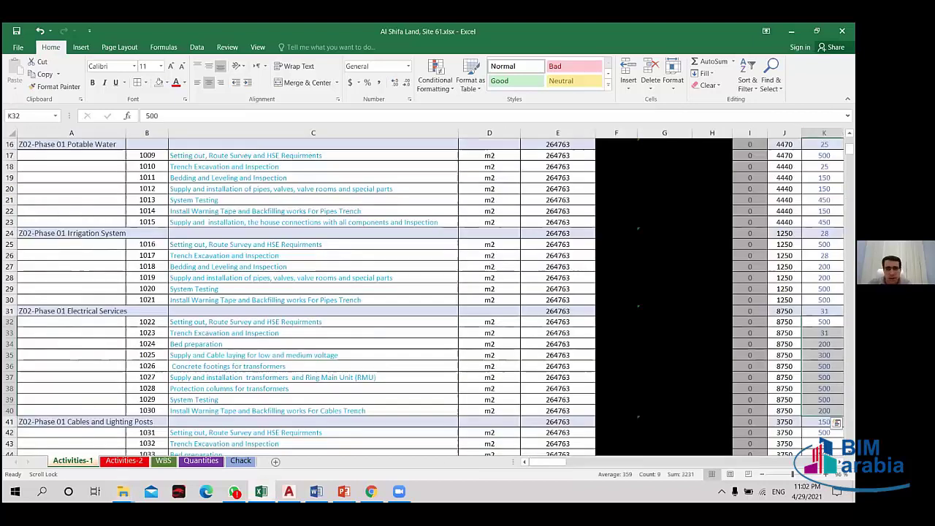
pyautogui.scroll(-5, 735, 306)
pyautogui.moveTo(824, 266); pyautogui.dragTo(823, 343)
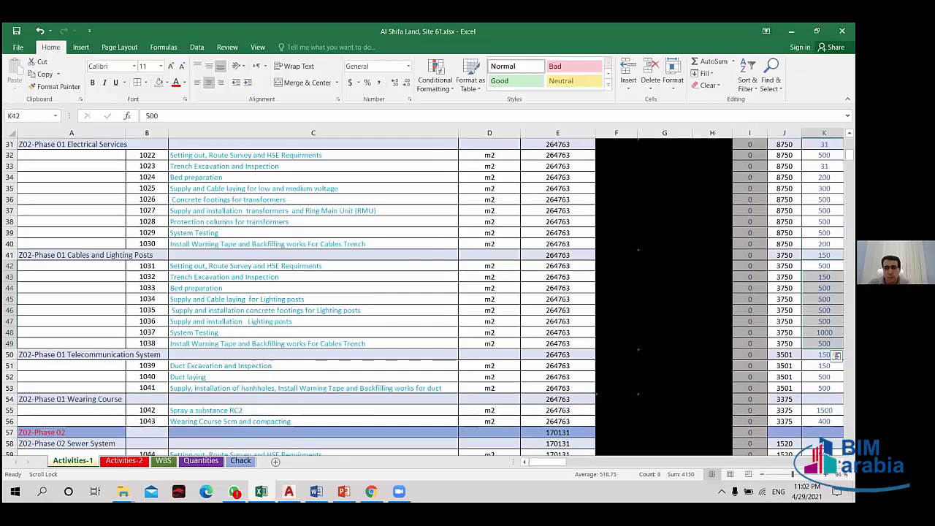
pyautogui.hotkey('ctrl', 'c')
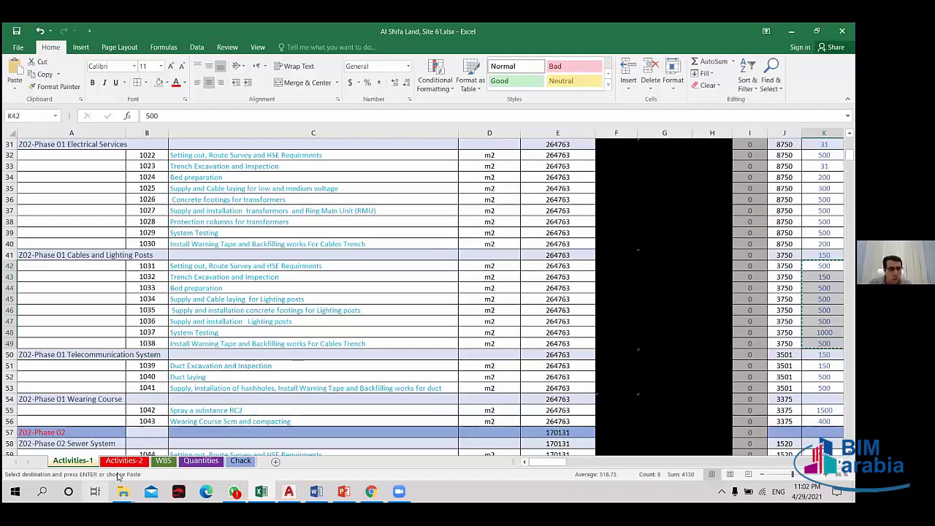
pyautogui.click(125, 460)
pyautogui.click(806, 294)
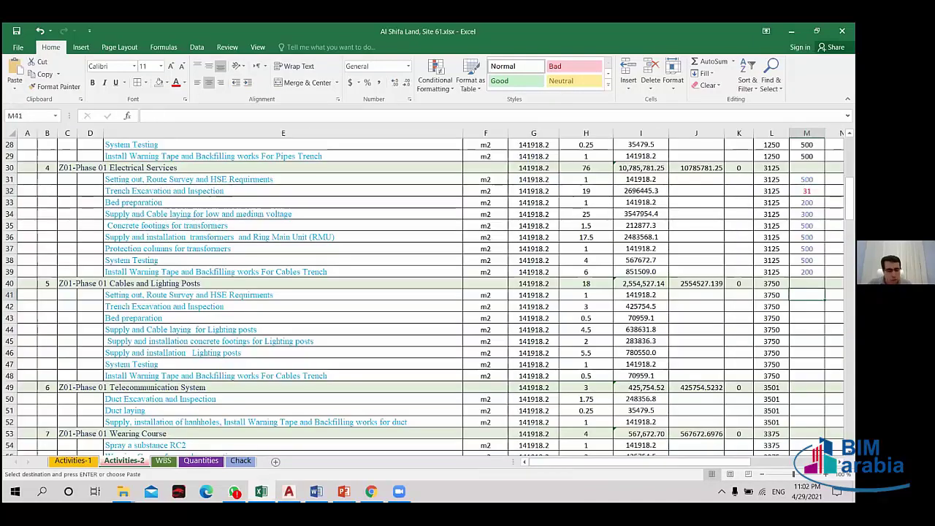
pyautogui.rightClick(806, 295)
pyautogui.click(723, 113)
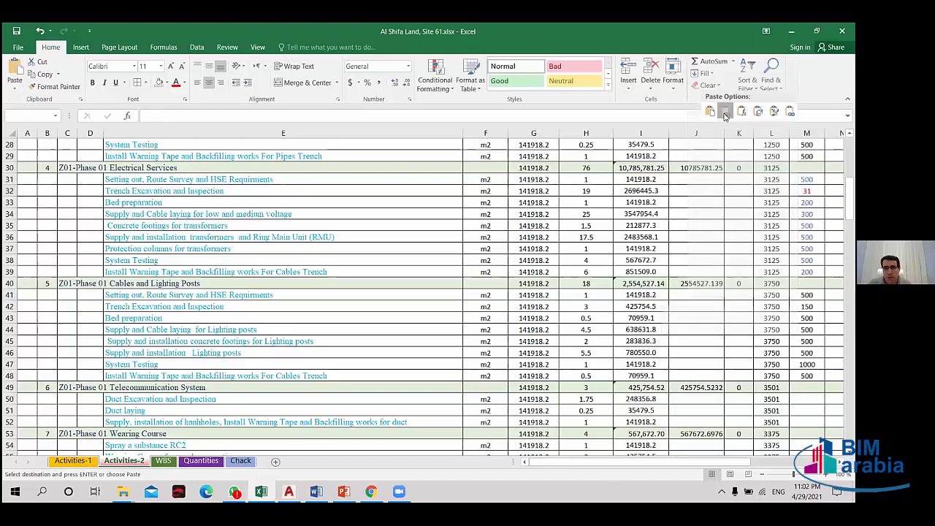
pyautogui.click(723, 113)
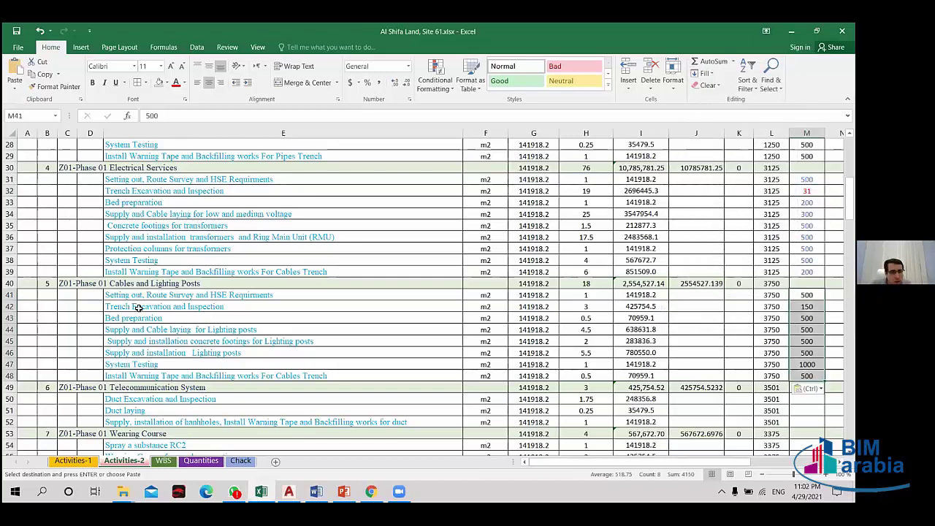
# - Make the 150 in cell M42 bold
pyautogui.click(8, 306)
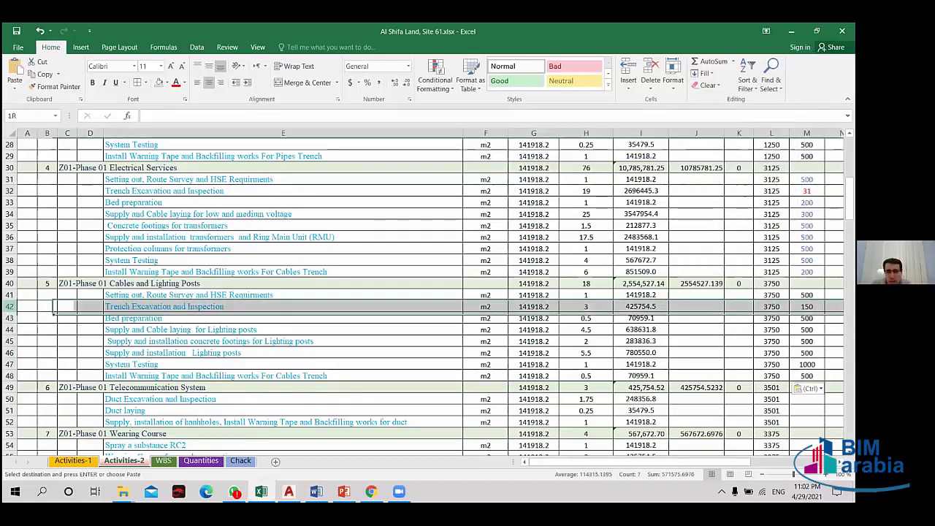
pyautogui.click(806, 306)
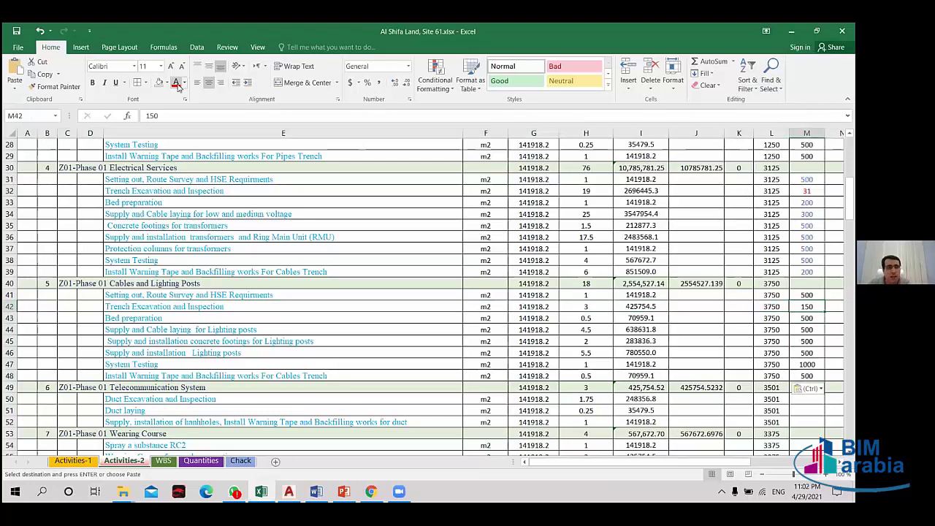
pyautogui.press('Escape')
pyautogui.click(92, 82)
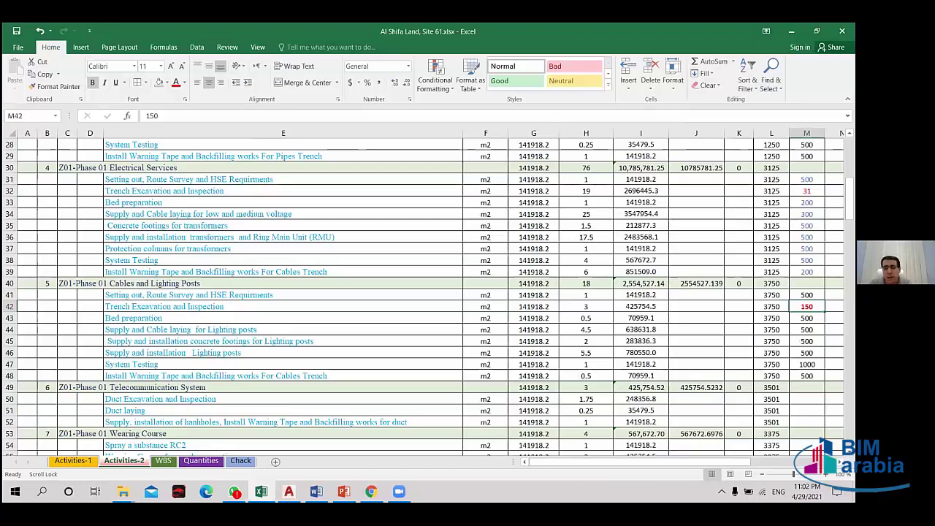
pyautogui.press('Up')
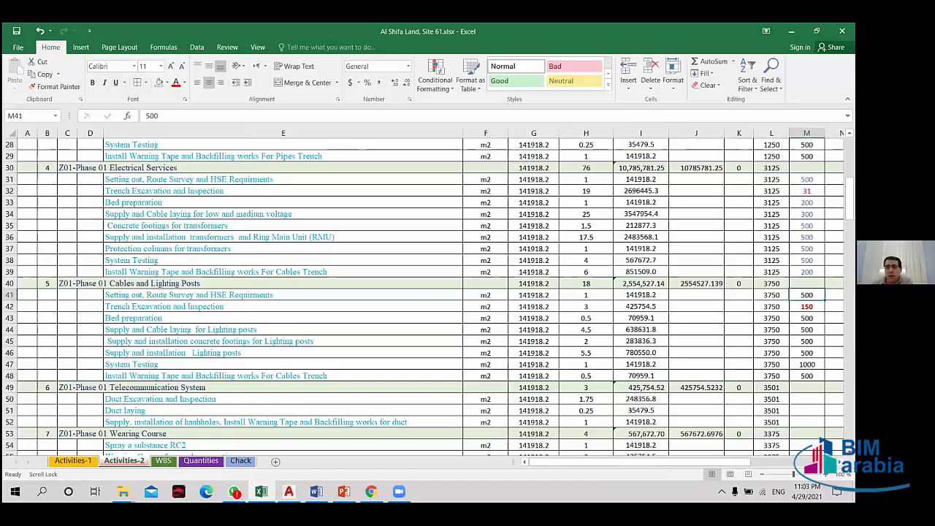
# - Paste Telecommunication System quantities K51:K53 (150, 500, 500) as values into Activities-2 M50:M52
pyautogui.press('Down')
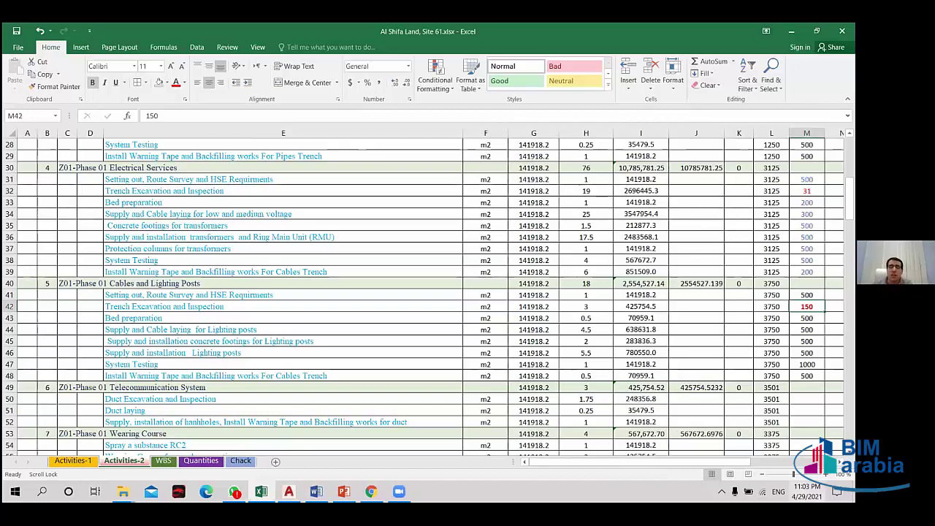
pyautogui.scroll(-2, 102, 448)
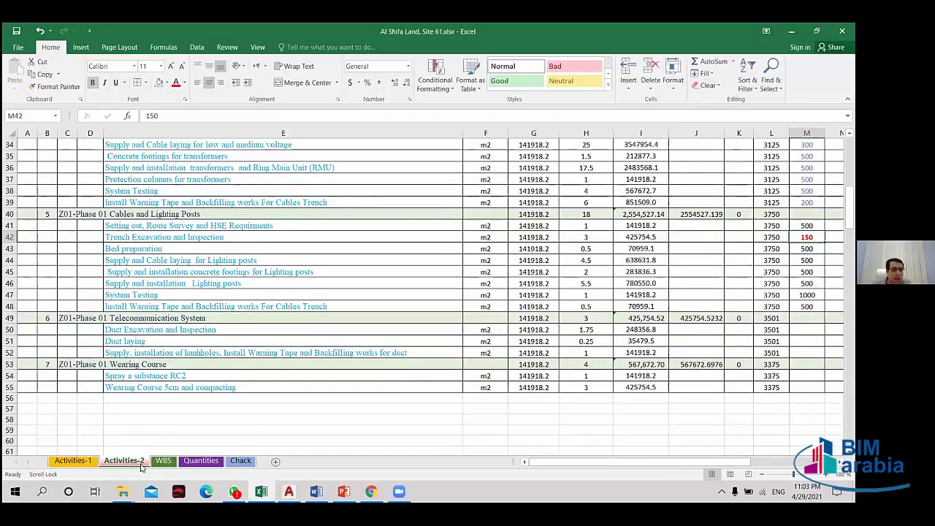
pyautogui.click(76, 461)
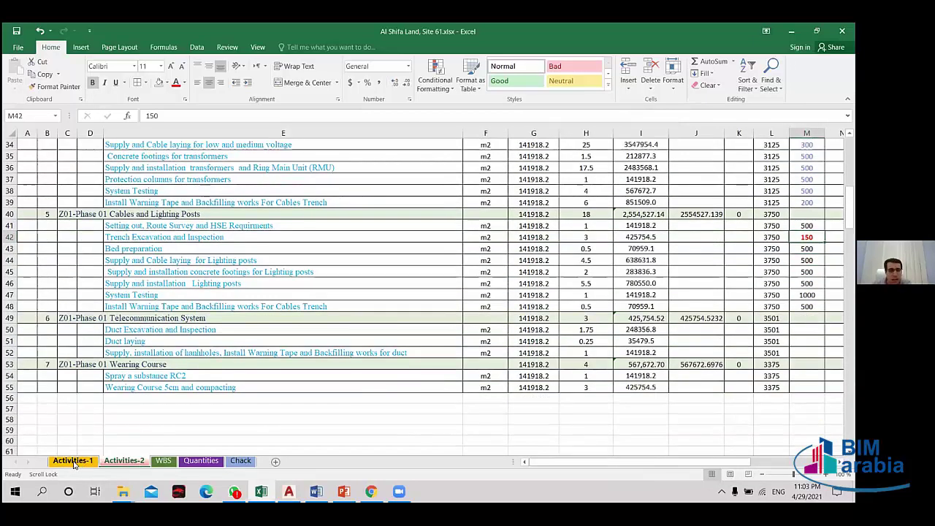
pyautogui.scroll(-1, 319, 390)
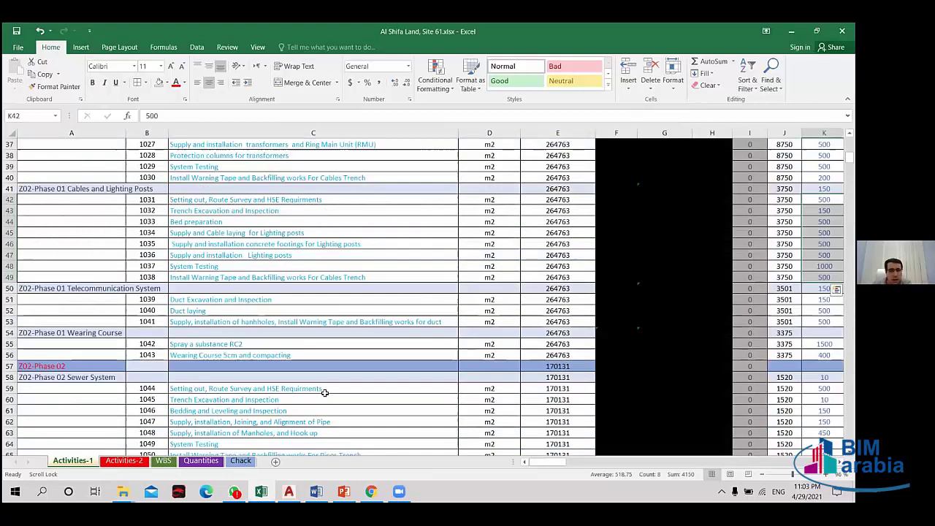
pyautogui.moveTo(824, 332); pyautogui.dragTo(823, 355)
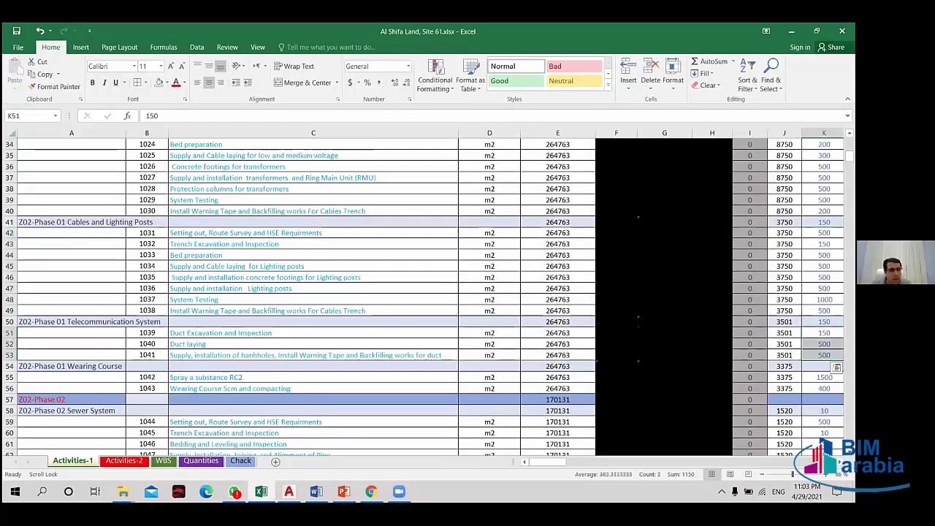
pyautogui.hotkey('ctrl', 'c')
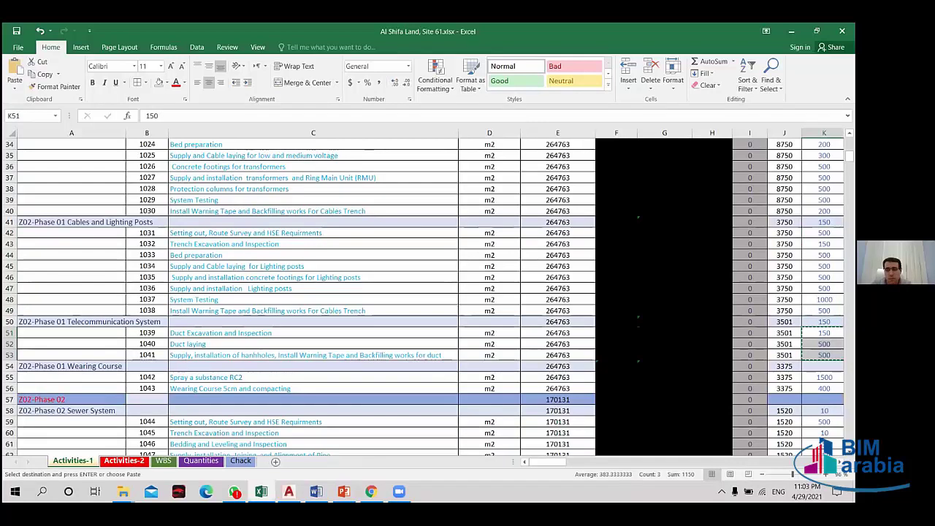
pyautogui.hotkey('ctrl', 'pagedown')
pyautogui.click(806, 330)
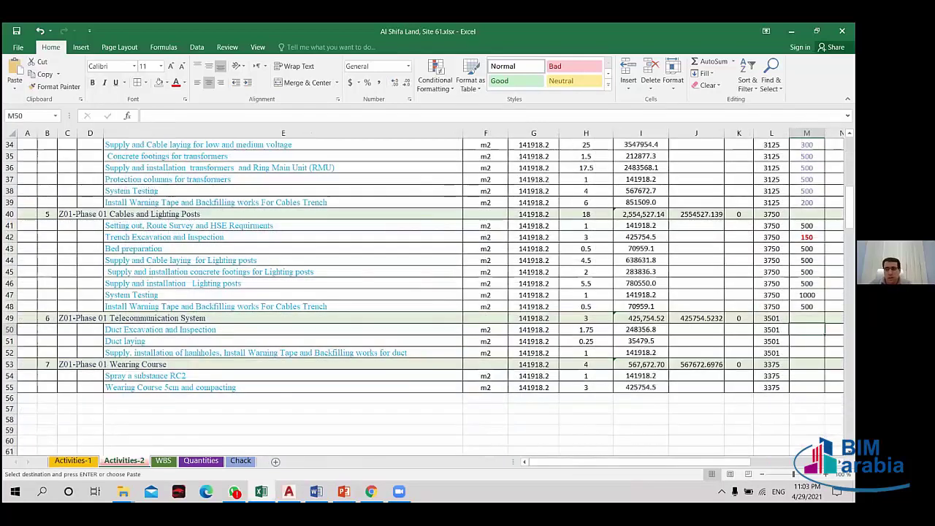
pyautogui.rightClick(806, 333)
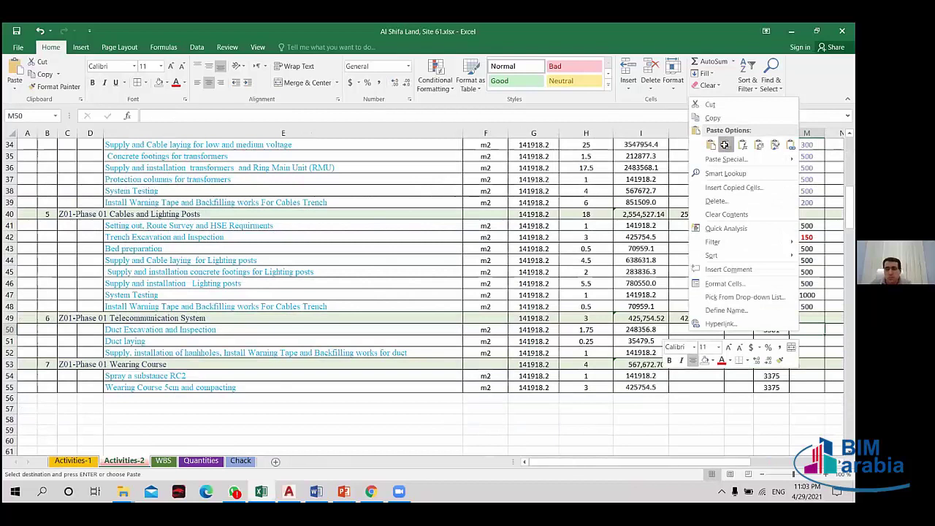
pyautogui.click(724, 145)
pyautogui.click(806, 387)
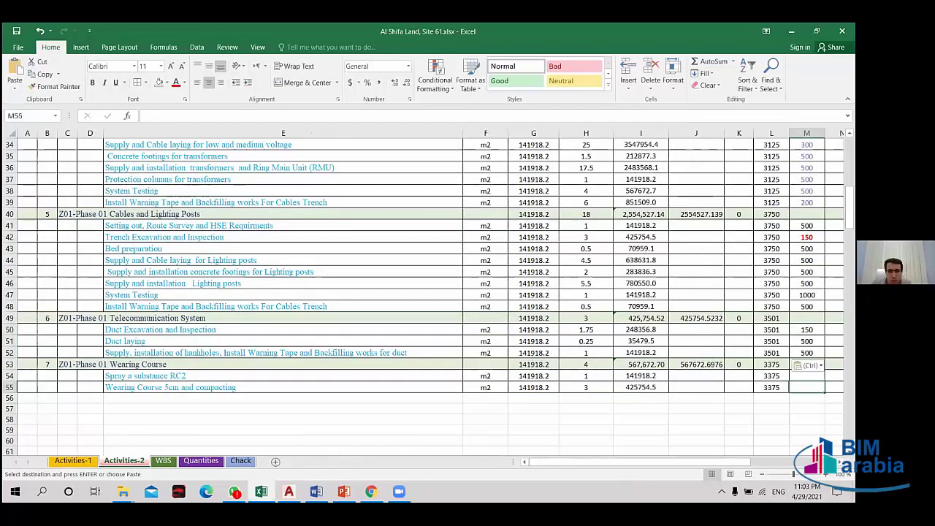
pyautogui.press('Up')
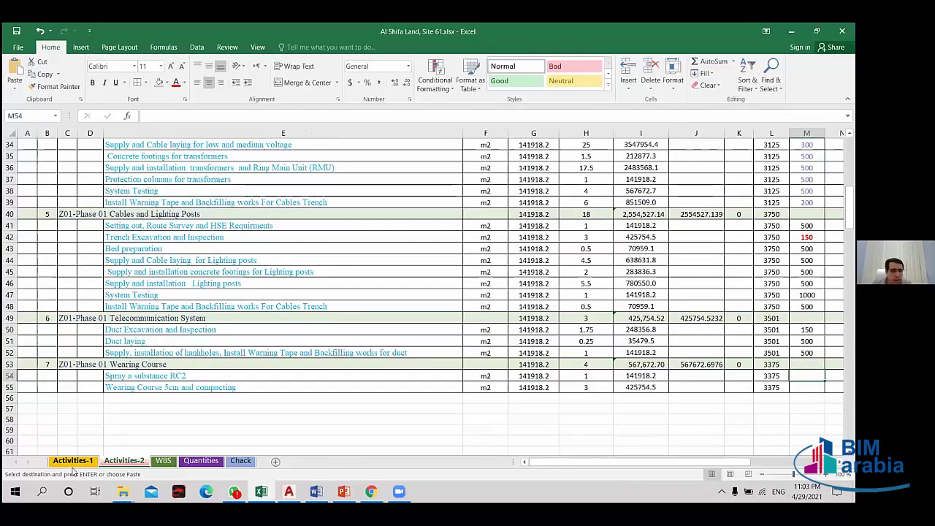
# - Copy Wearing Course quantities 1500 and 400 from Activities-1 into Activities-2 M54:M55
pyautogui.hotkey('ctrl', 'pageup')
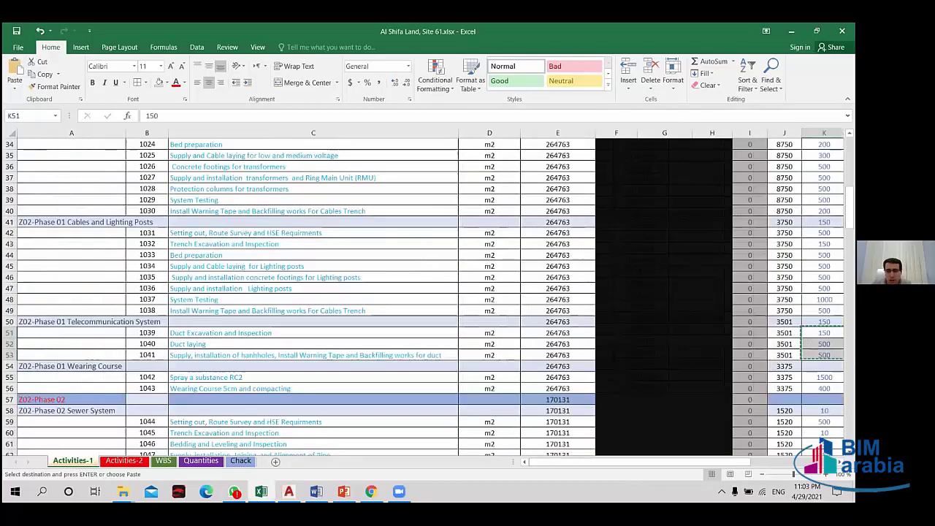
pyautogui.press('Escape')
pyautogui.press('Down')
pyautogui.press('Down')
pyautogui.press('Down')
pyautogui.hotkey('shift', 'Down')
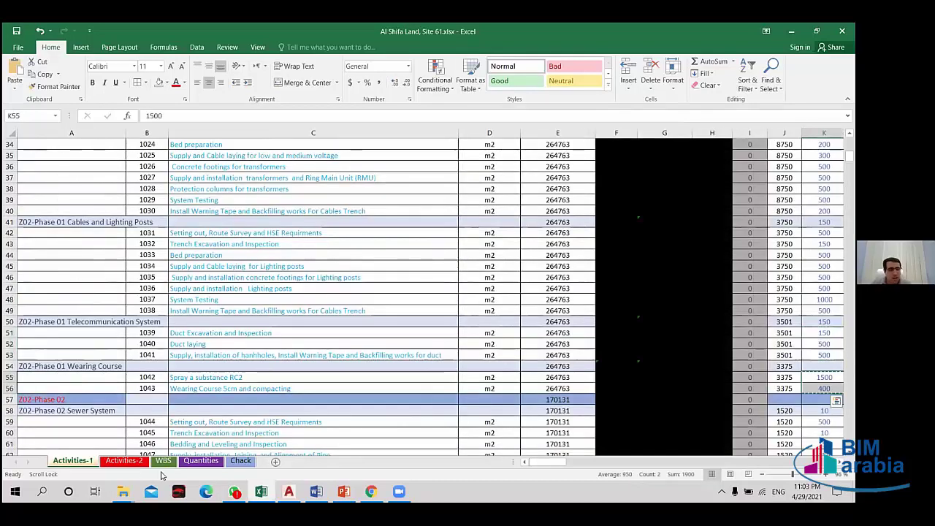
pyautogui.hotkey('ctrl', 'c')
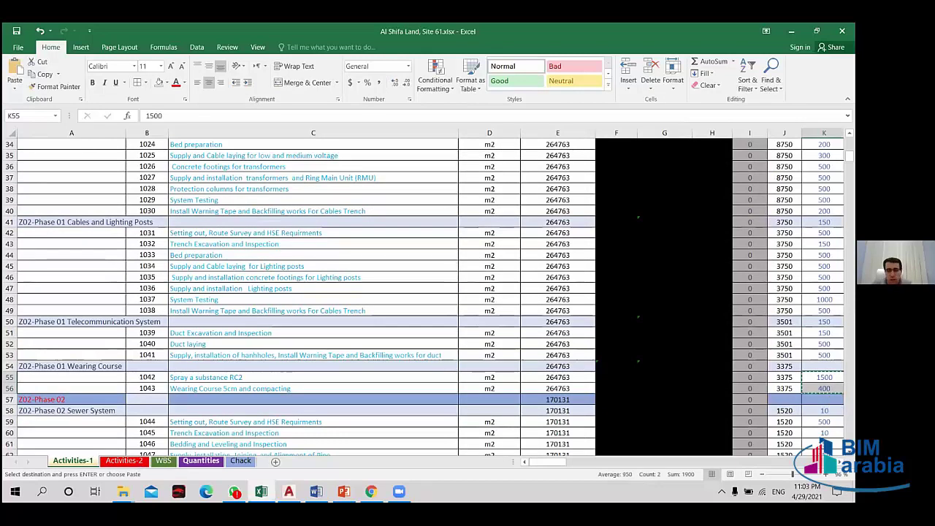
pyautogui.click(123, 461)
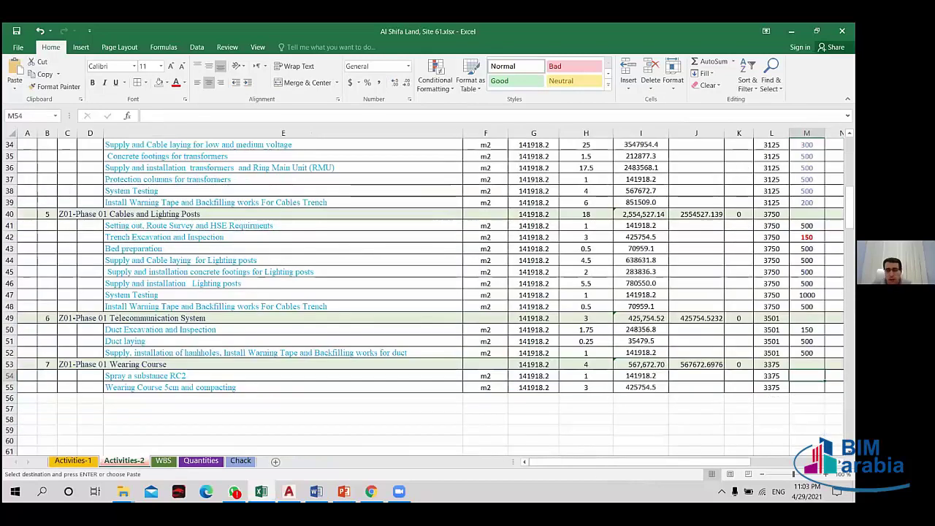
pyautogui.rightClick(803, 375)
pyautogui.click(806, 375)
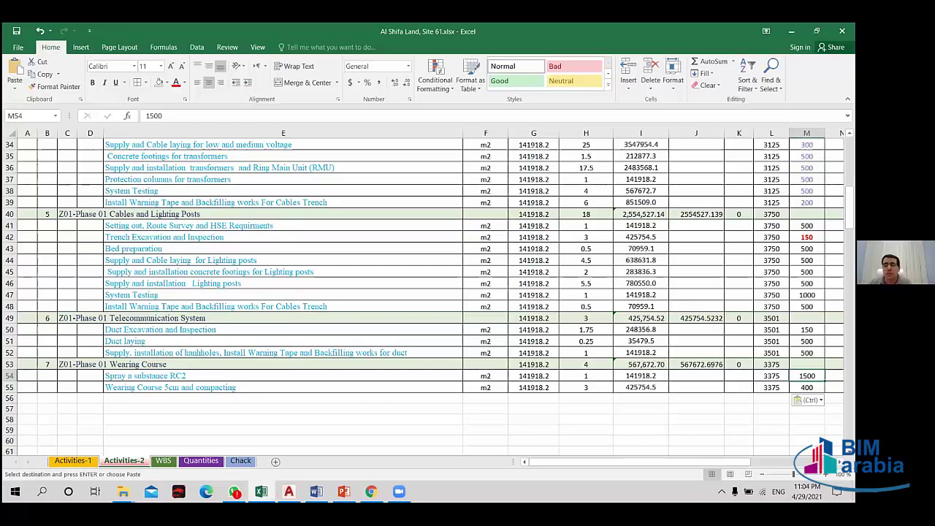
pyautogui.click(807, 387)
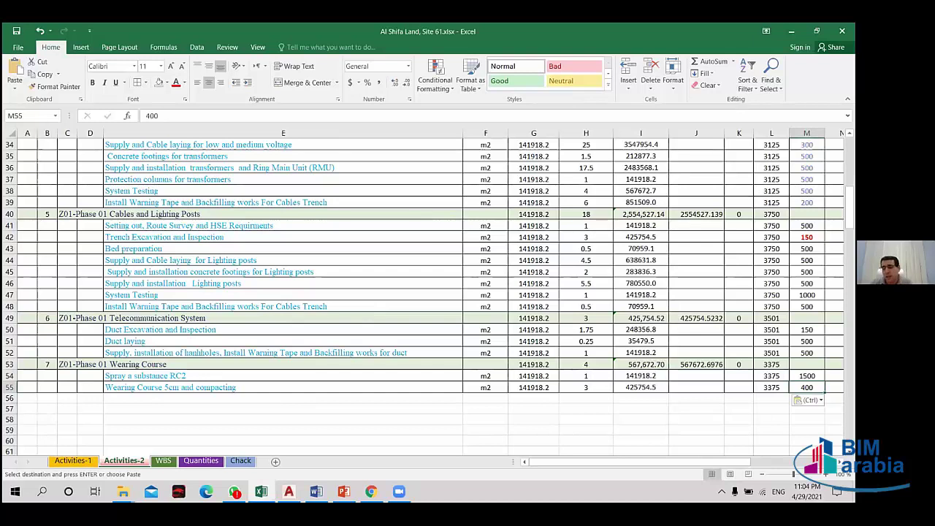
# - Scroll Activities-2 back to the top and return to the Activities-1 sheet
pyautogui.scroll(1, 428, 296)
pyautogui.scroll(1, 595, 438)
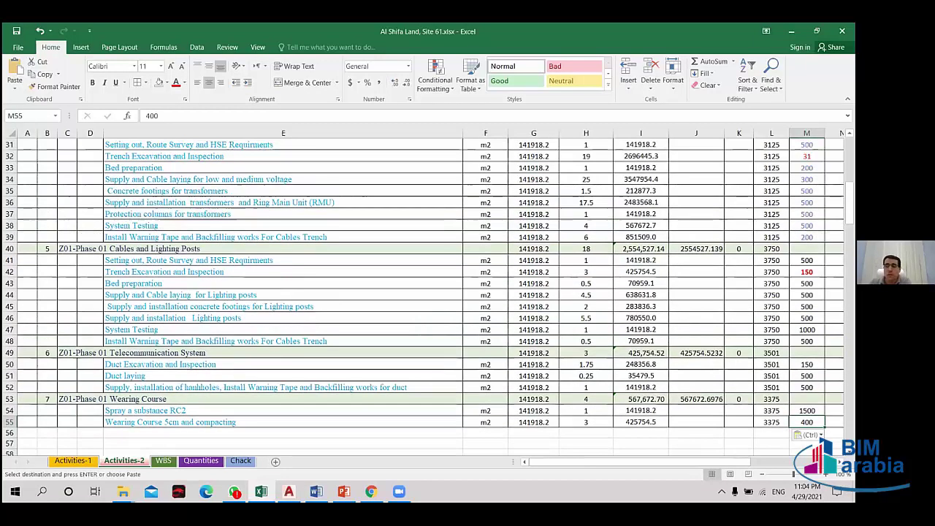
pyautogui.scroll(2, 595, 438)
pyautogui.scroll(1, 595, 438)
pyautogui.scroll(6, 595, 461)
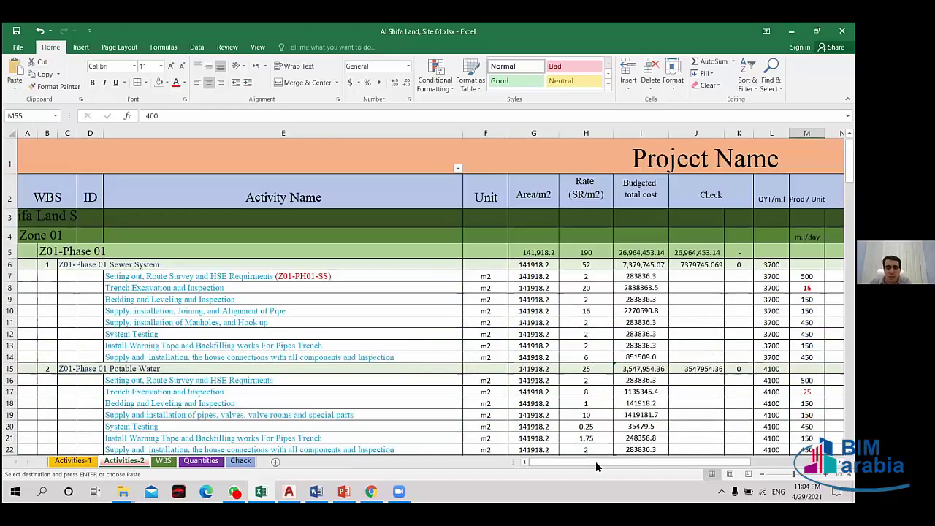
pyautogui.moveTo(595, 460); pyautogui.dragTo(645, 475)
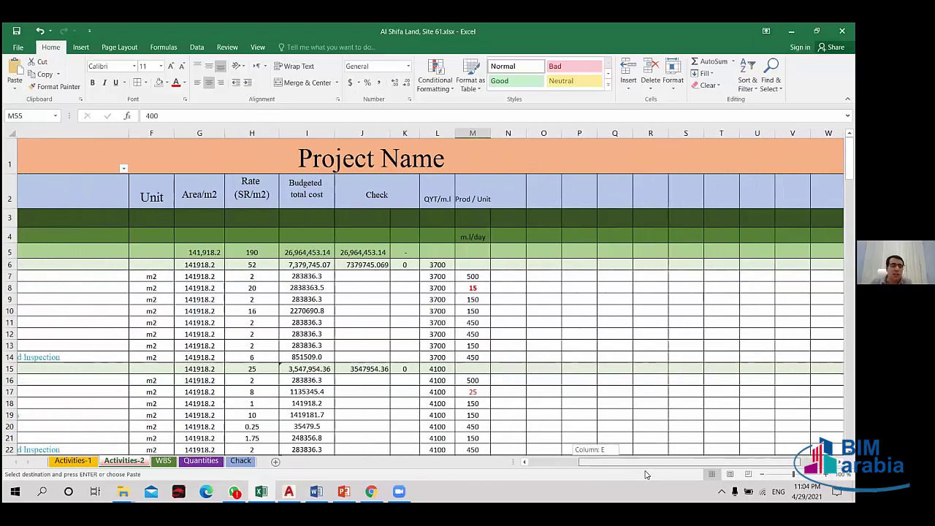
pyautogui.moveTo(645, 474); pyautogui.dragTo(617, 475)
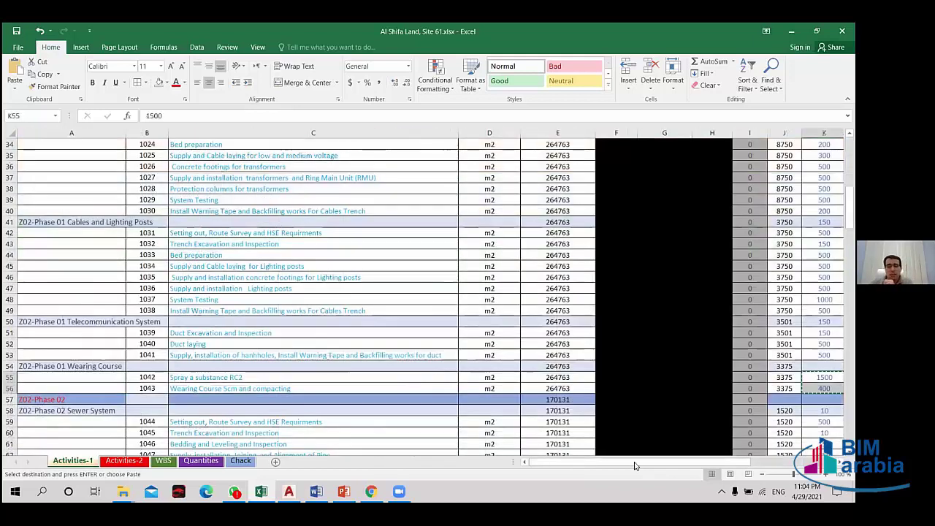
# - Select the labor and equipment header labels L3:AB3 on Activities-1
pyautogui.moveTo(635, 465)
pyautogui.mouseDown()
pyautogui.moveTo(664, 265)
pyautogui.moveTo(558, 464)
pyautogui.moveTo(339, 209)
pyautogui.moveTo(764, 210)
pyautogui.moveTo(734, 199)
pyautogui.mouseUp()
pyautogui.scroll(4, 562, 465)
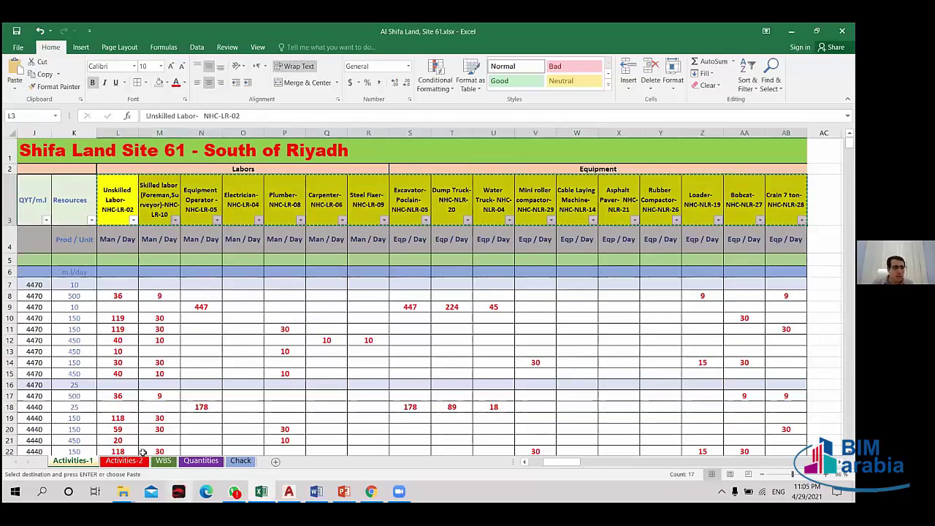
# - Paste the resource headers, Unskilled Labor through Crain 7 ton, into Activities-2 starting at O2
pyautogui.hotkey('ctrl', 'pagedown')
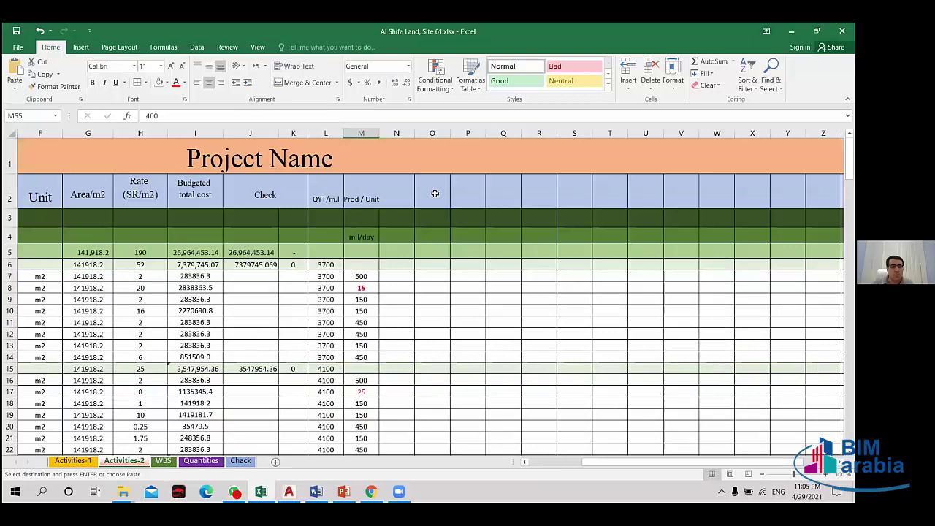
pyautogui.click(433, 193)
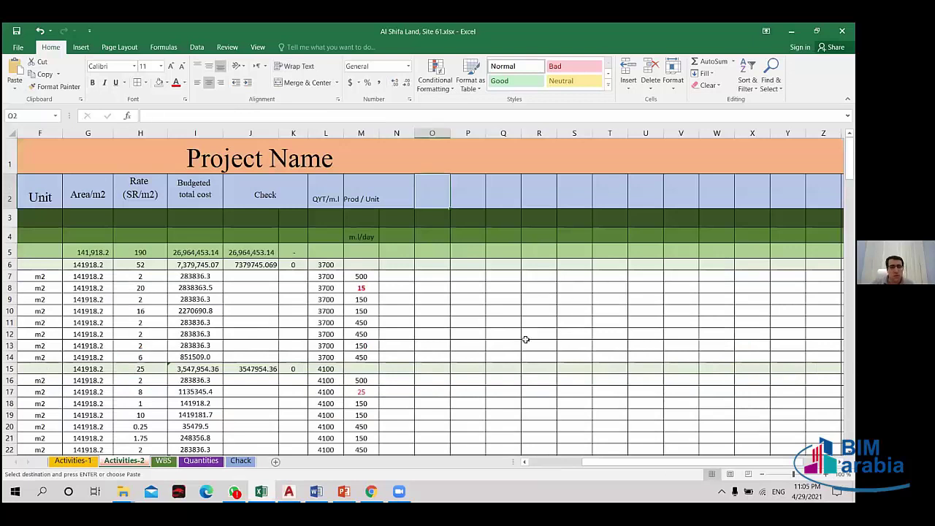
pyautogui.hotkey('ctrl', 'v')
# - AutoFit the new header columns from O onward to their labels, then return to the top
pyautogui.moveTo(431, 132); pyautogui.dragTo(840, 133)
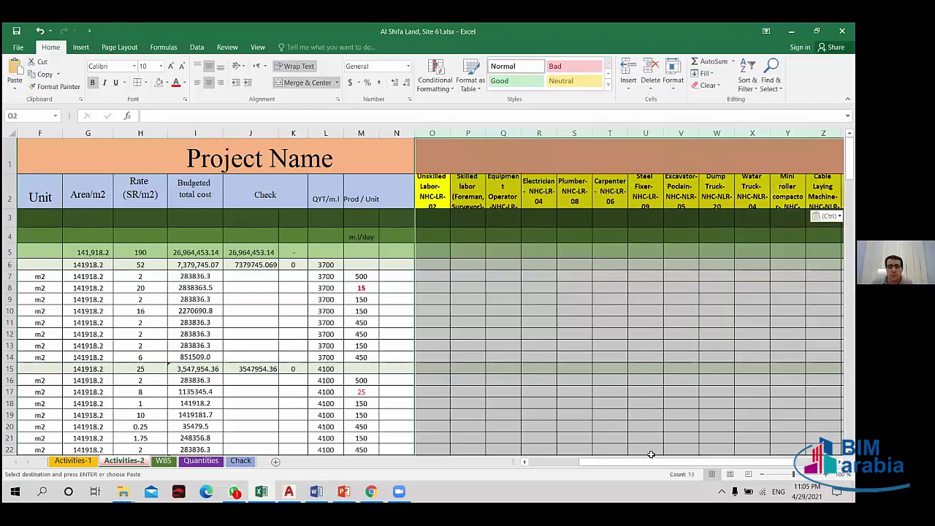
pyautogui.moveTo(686, 461); pyautogui.dragTo(726, 461)
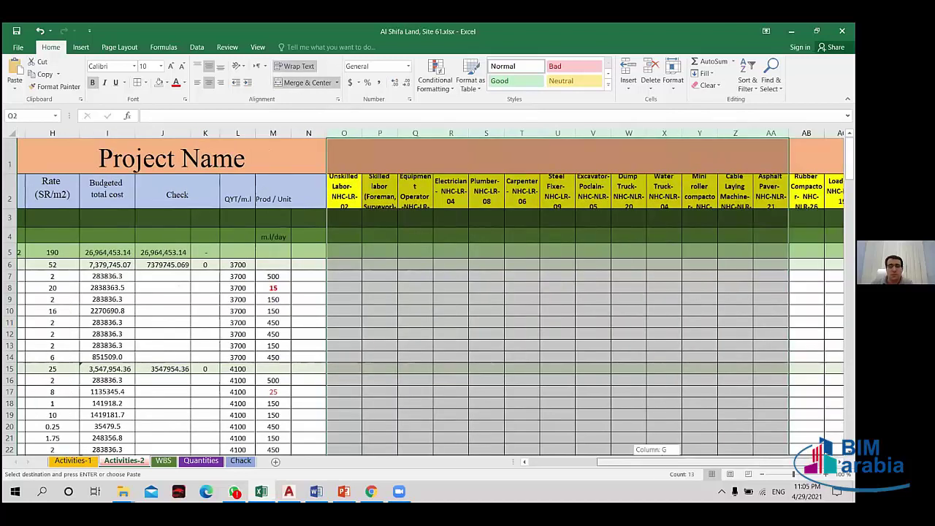
pyautogui.click(795, 322)
pyautogui.moveTo(226, 132); pyautogui.dragTo(730, 132)
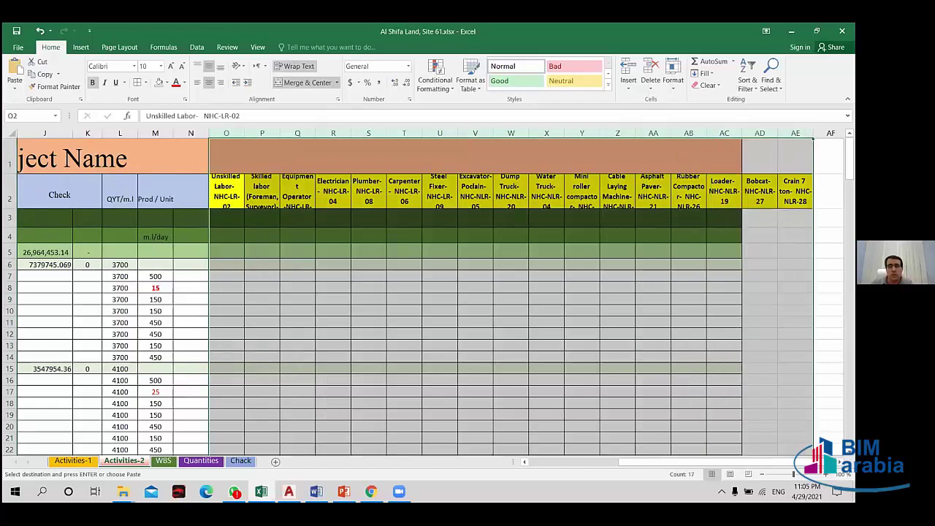
pyautogui.doubleClick(741, 133)
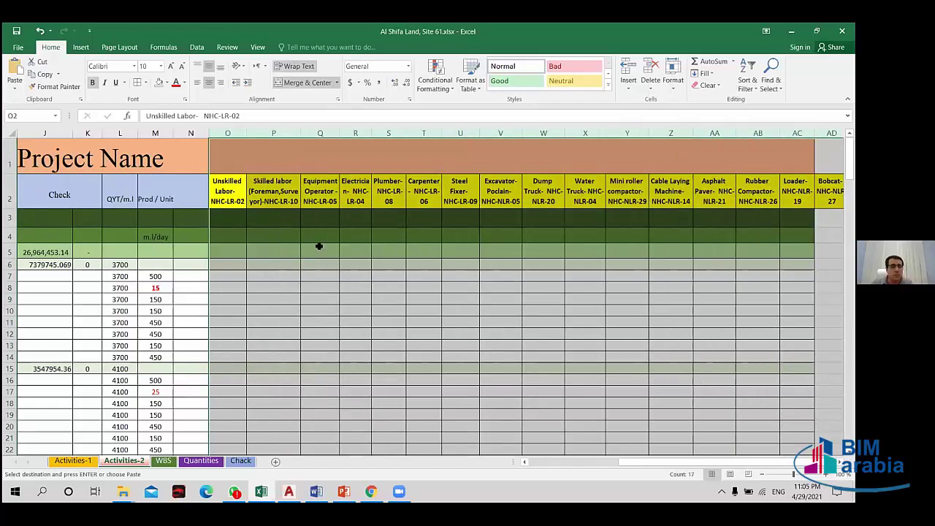
pyautogui.click(231, 275)
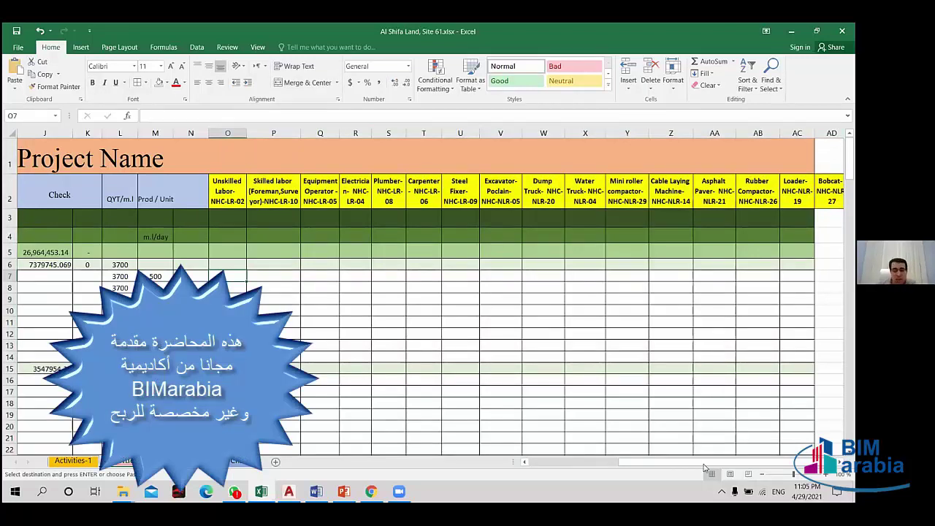
pyautogui.moveTo(704, 467)
pyautogui.mouseDown()
pyautogui.moveTo(655, 466)
pyautogui.moveTo(723, 458)
pyautogui.mouseUp()
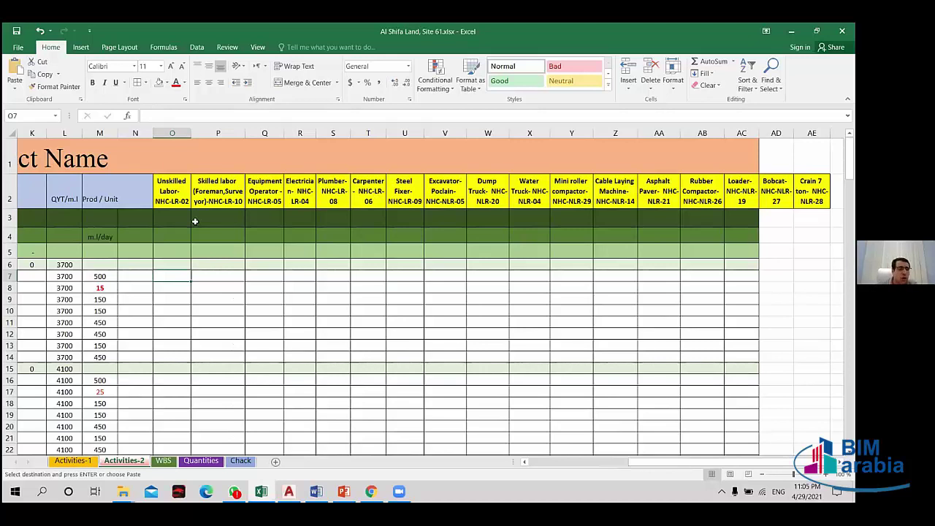
pyautogui.hotkey('ctrl', 'Up')
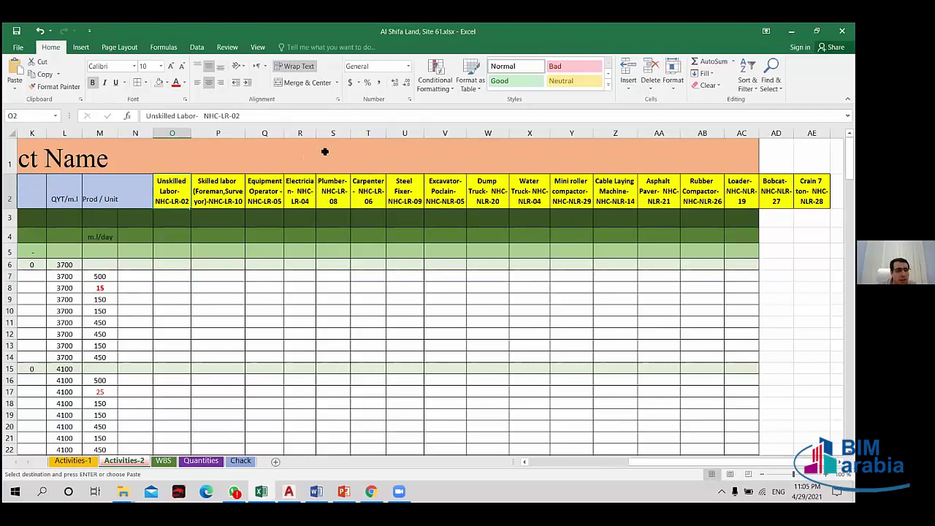
pyautogui.press('Up')
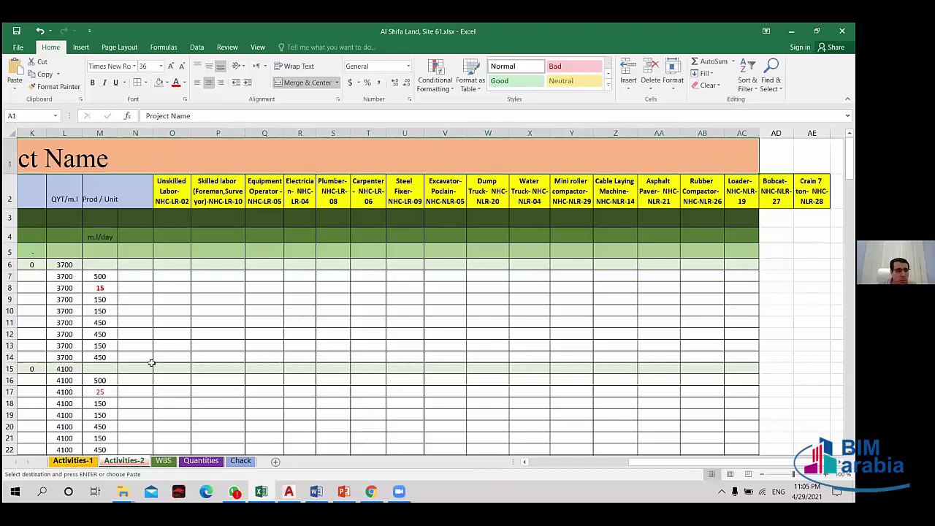
pyautogui.hotkey('ctrl', 'pagedown')
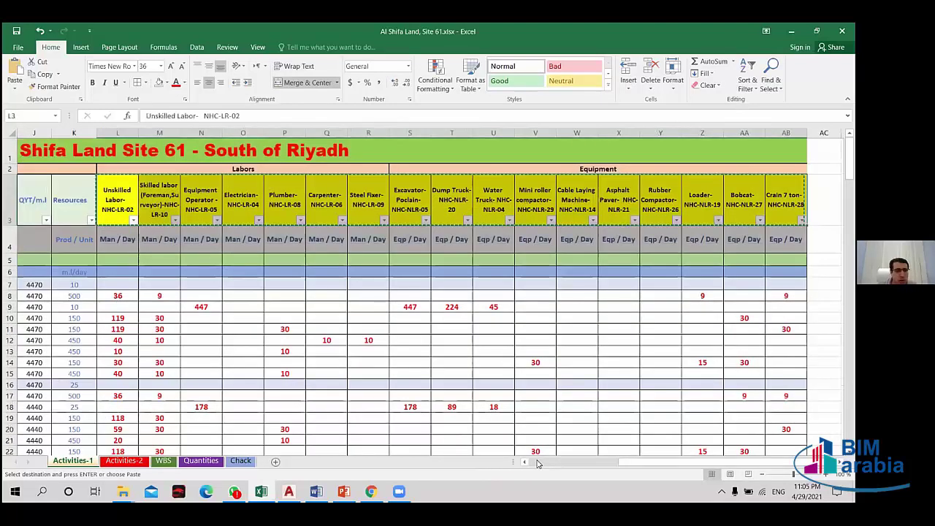
pyautogui.moveTo(579, 461); pyautogui.dragTo(544, 458)
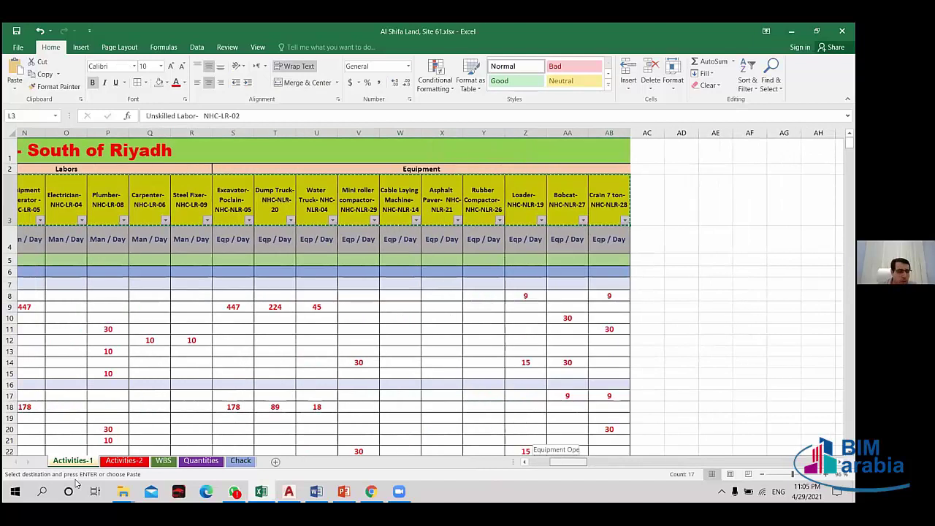
pyautogui.hscroll(-3, 92, 475)
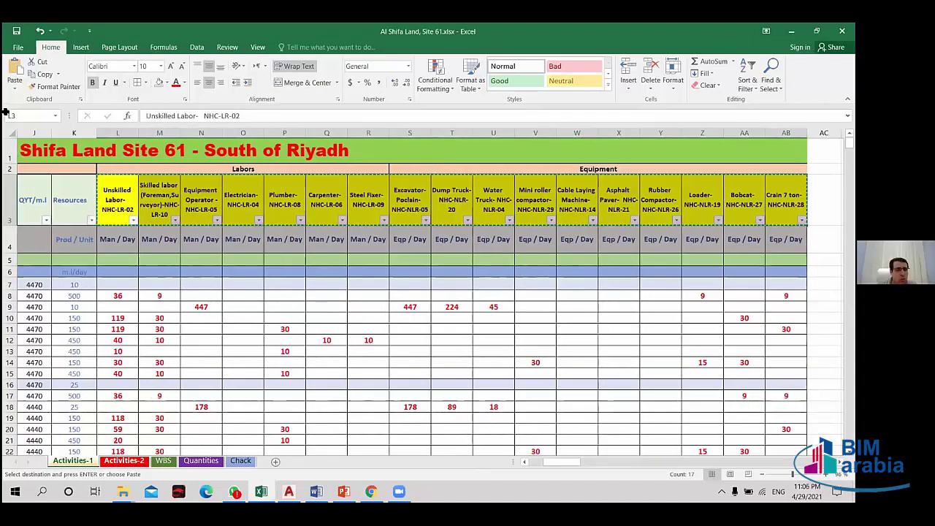
pyautogui.hotkey('ctrl', 'pagedown')
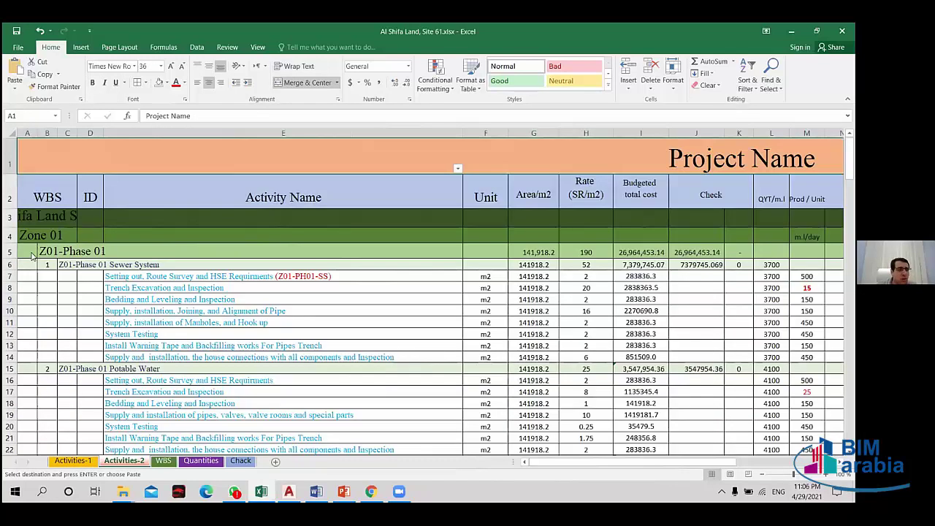
# - Insert a copied row as new row 2, fill it dark blue to AE, and shrink its height
pyautogui.rightClick(33, 189)
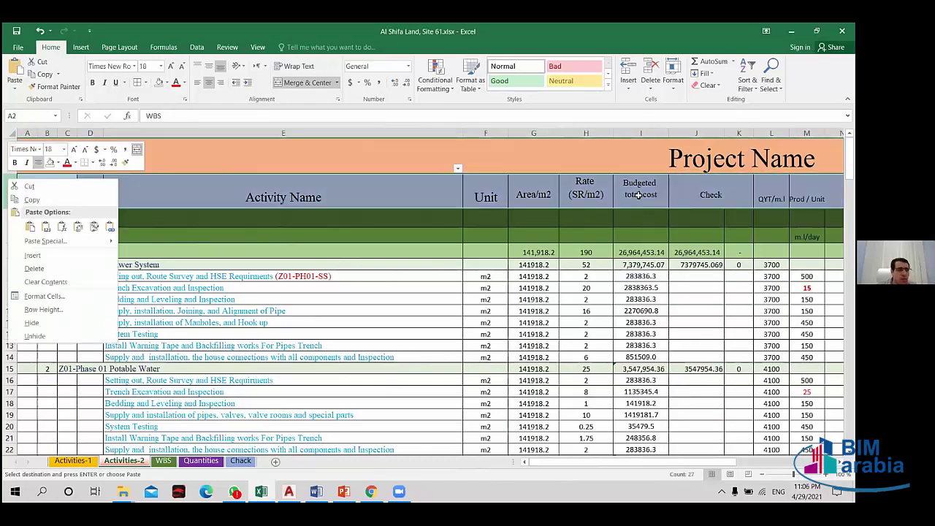
pyautogui.click(44, 272)
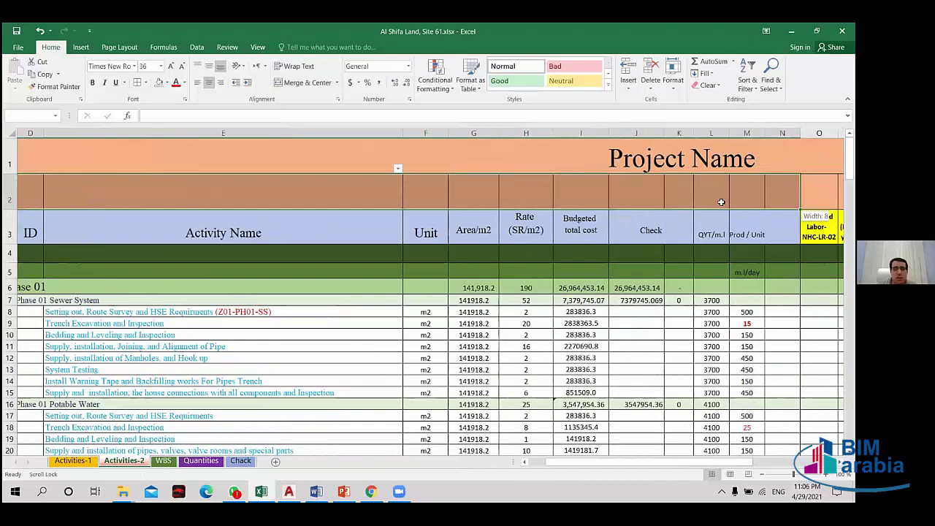
pyautogui.moveTo(756, 208)
pyautogui.mouseDown()
pyautogui.moveTo(730, 211)
pyautogui.moveTo(801, 211)
pyautogui.mouseUp()
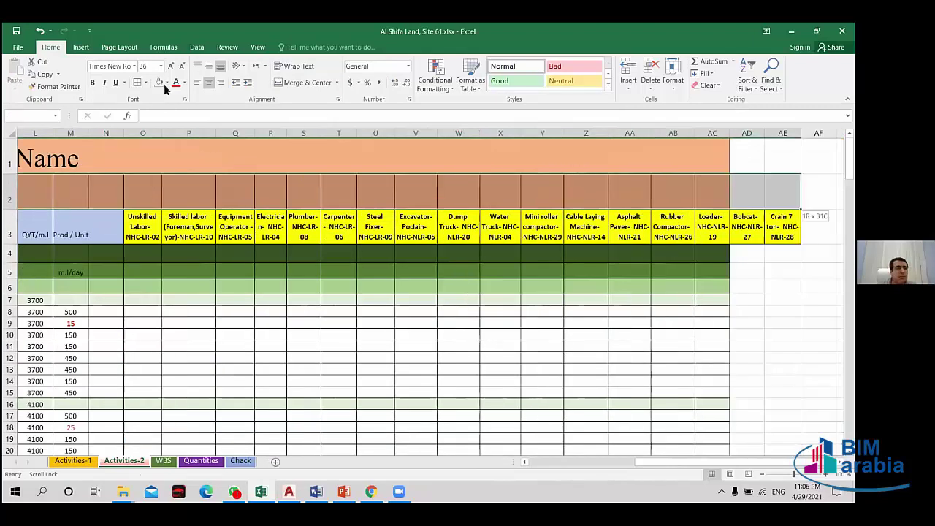
pyautogui.click(166, 83)
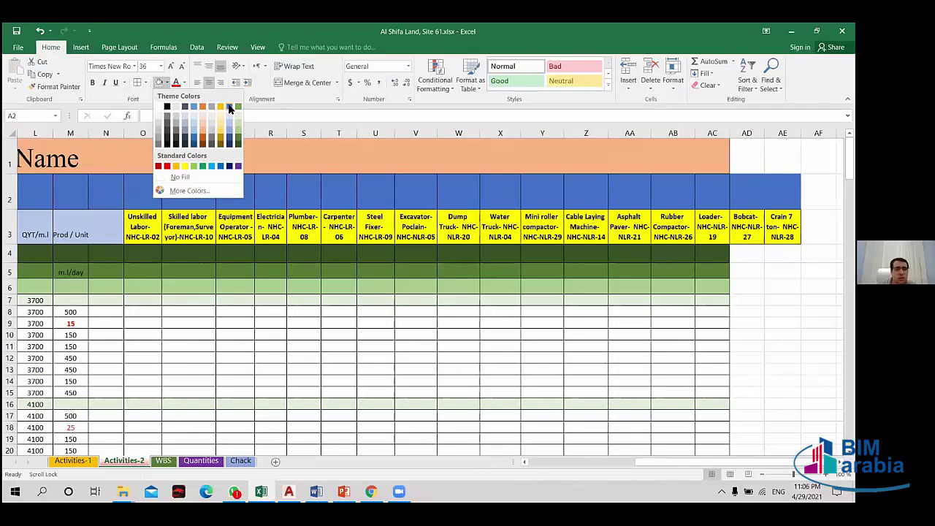
pyautogui.click(230, 108)
pyautogui.hscroll(-5, 89, 177)
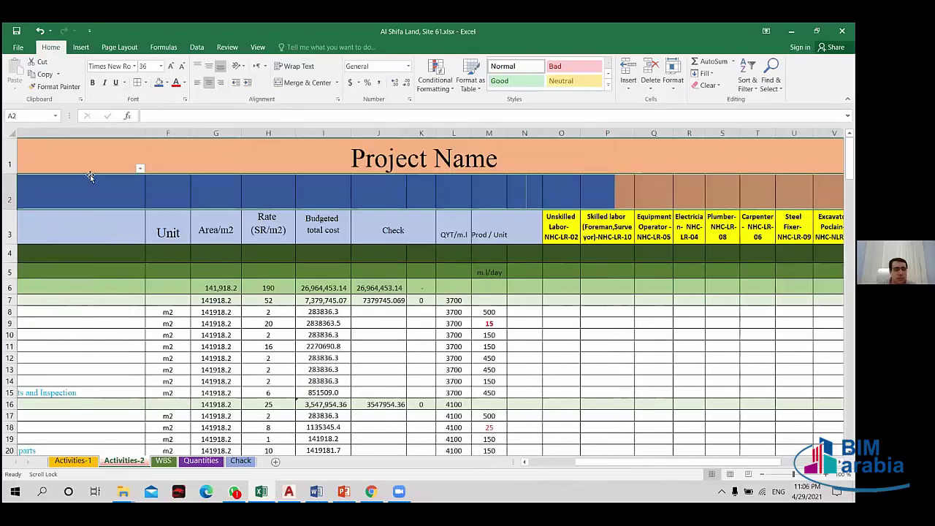
pyautogui.hscroll(-2, 12, 208)
pyautogui.hscroll(-2, 10, 209)
pyautogui.moveTo(11, 209); pyautogui.dragTo(11, 186)
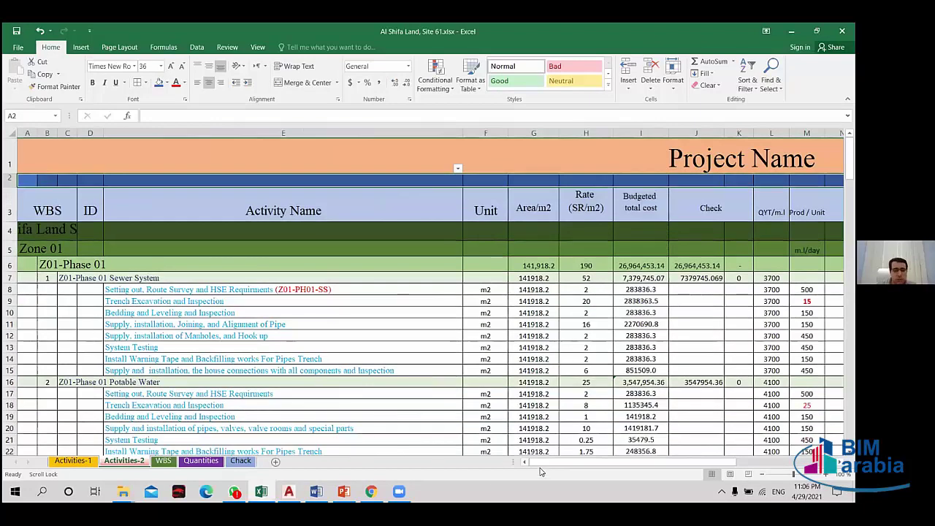
pyautogui.moveTo(542, 465); pyautogui.dragTo(629, 452)
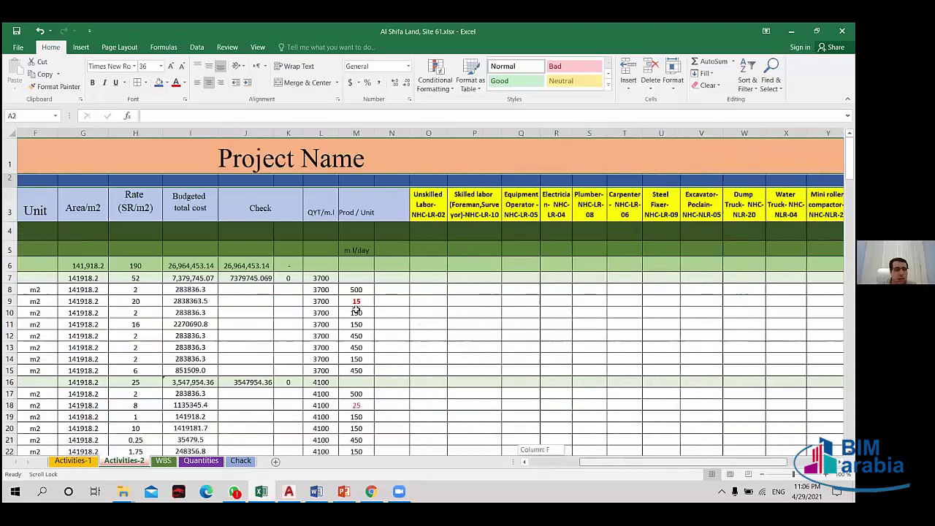
# - Widen column O slightly and column Q to about 10.89 for their header labels
pyautogui.hscroll(3, 281, 324)
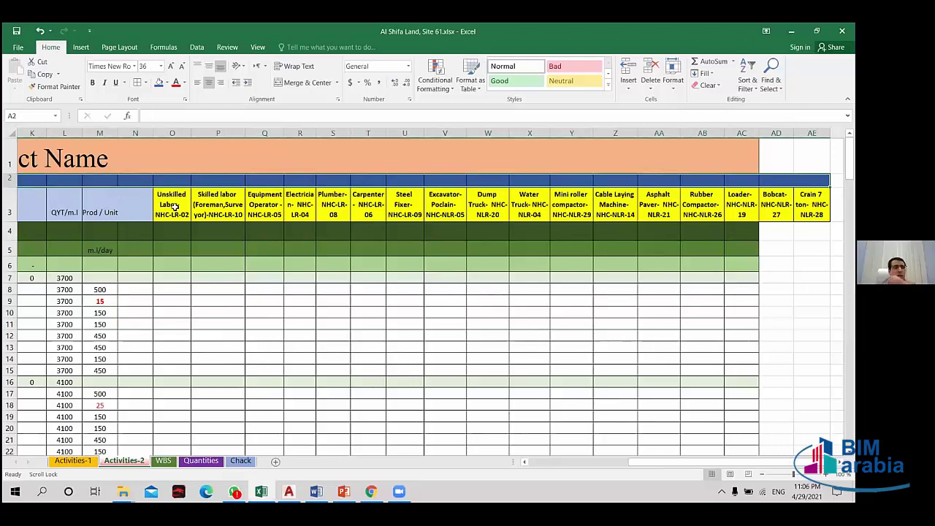
pyautogui.click(178, 205)
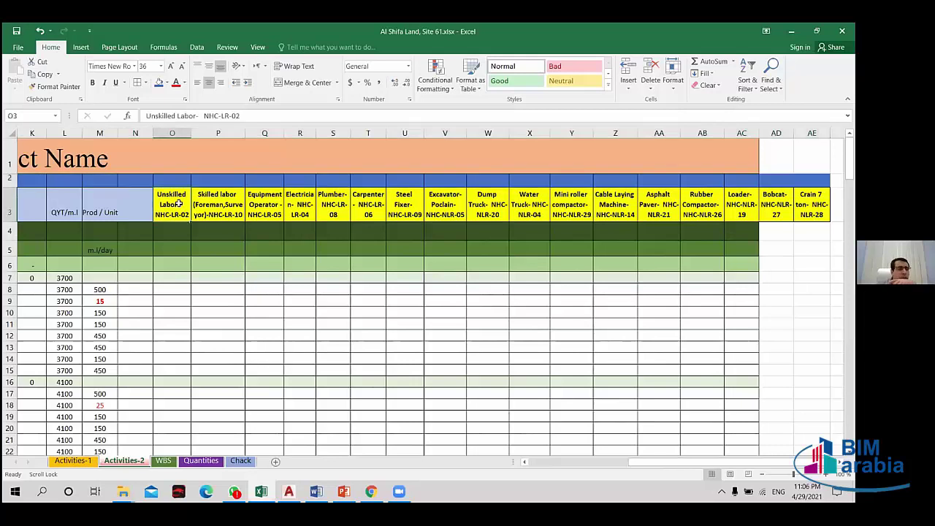
pyautogui.click(220, 207)
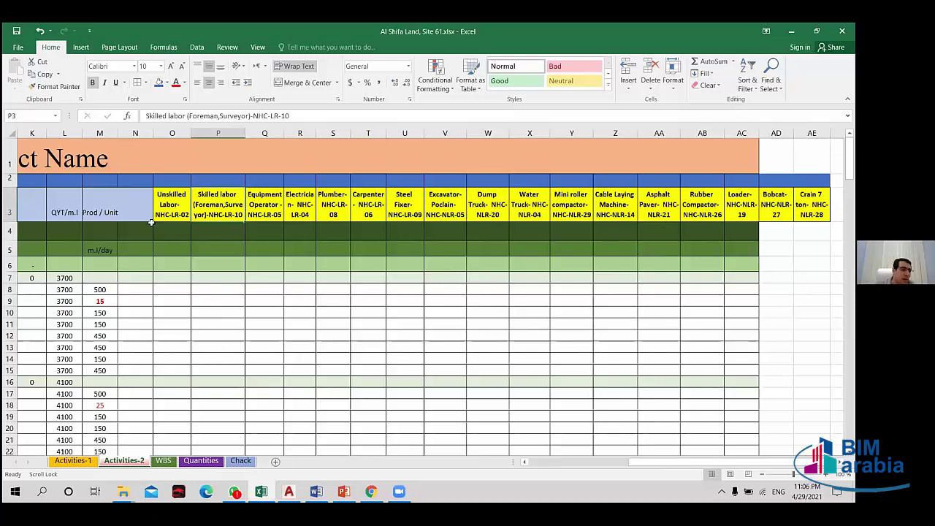
pyautogui.click(167, 216)
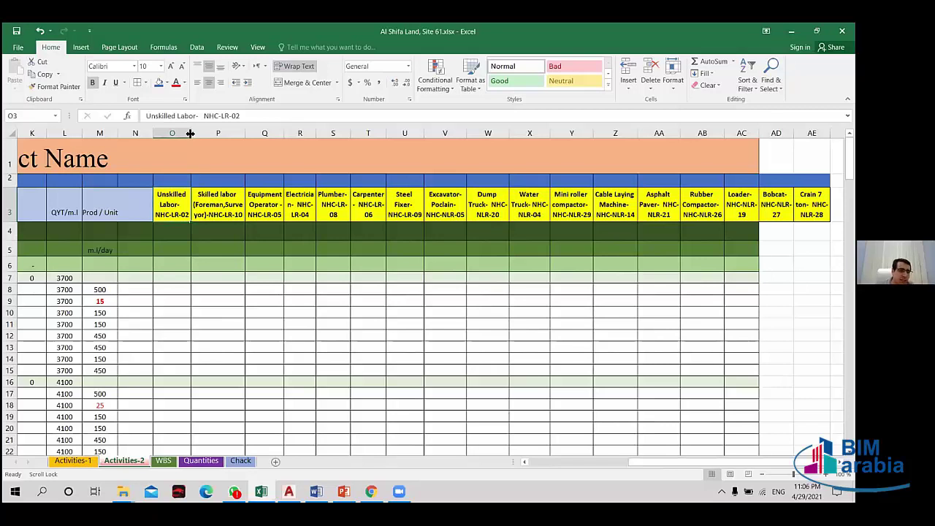
pyautogui.moveTo(190, 133); pyautogui.dragTo(207, 132)
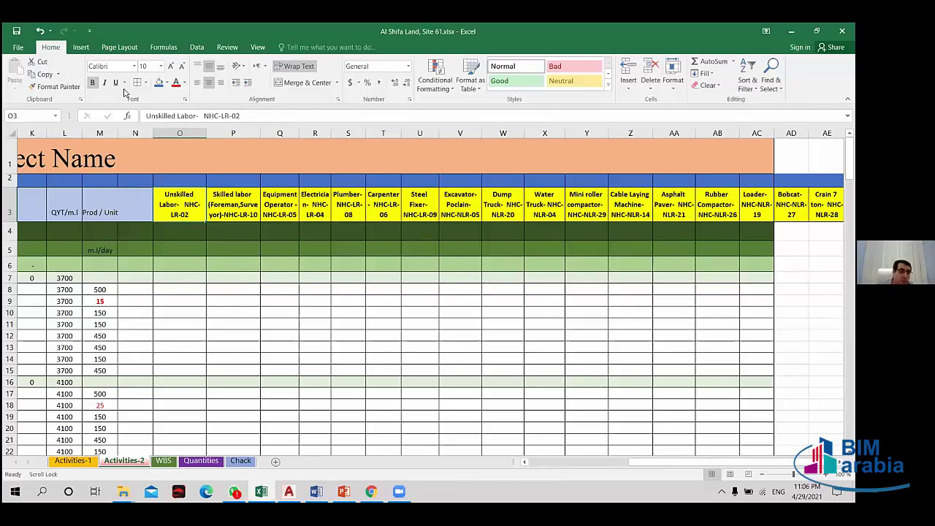
pyautogui.click(234, 194)
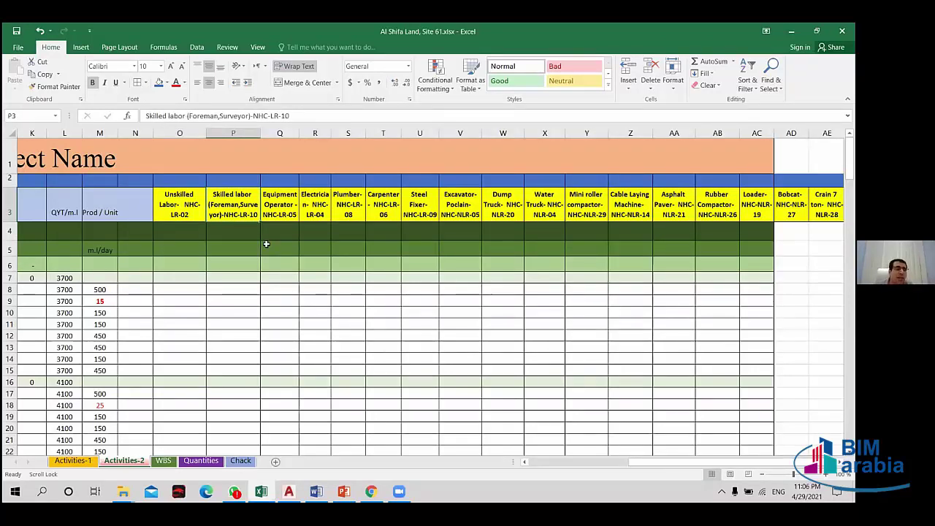
pyautogui.click(285, 212)
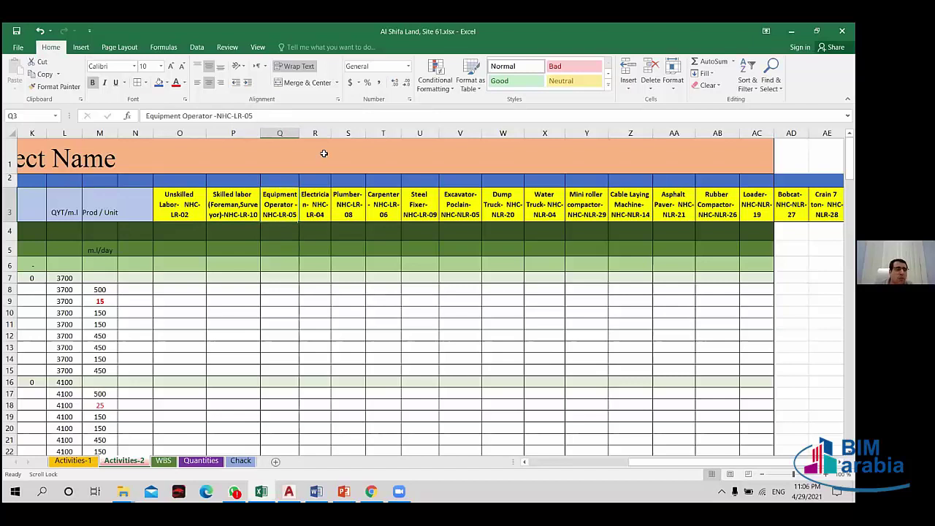
pyautogui.moveTo(299, 133); pyautogui.dragTo(319, 135)
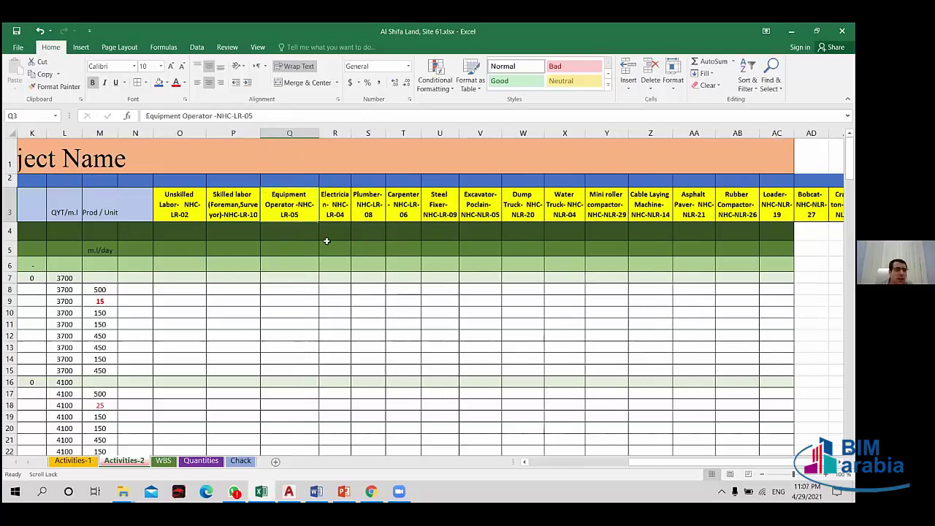
pyautogui.click(165, 204)
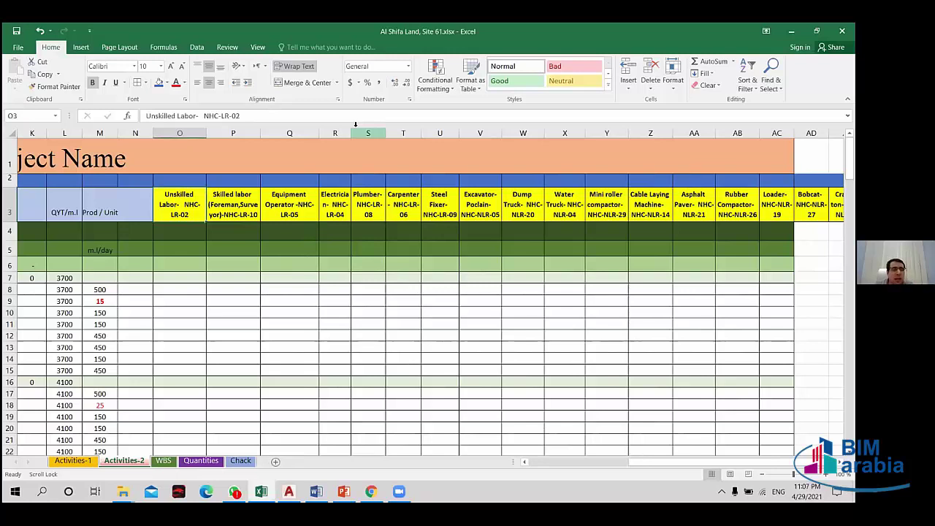
# - Widen columns R, S, T and U to fit Electrician, Plumber, Carpenter and Steel Fixer
pyautogui.moveTo(351, 133); pyautogui.dragTo(378, 133)
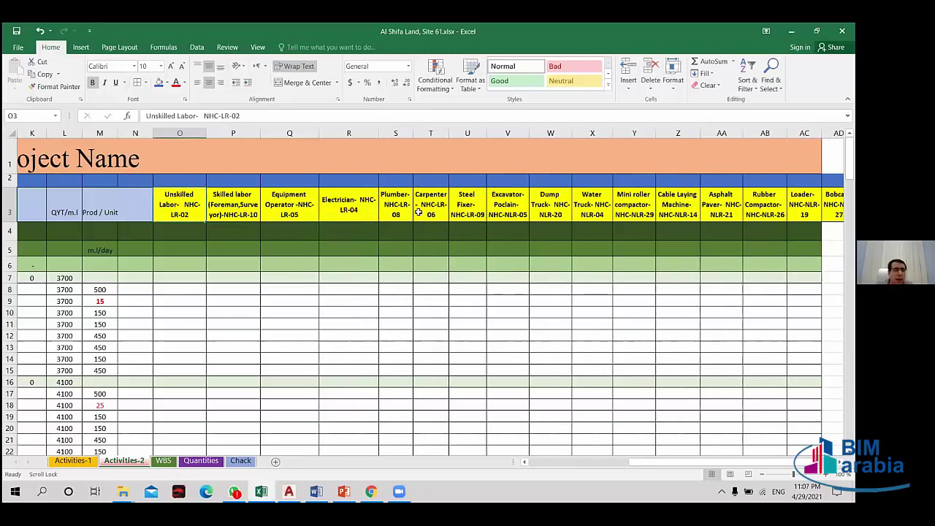
pyautogui.click(348, 201)
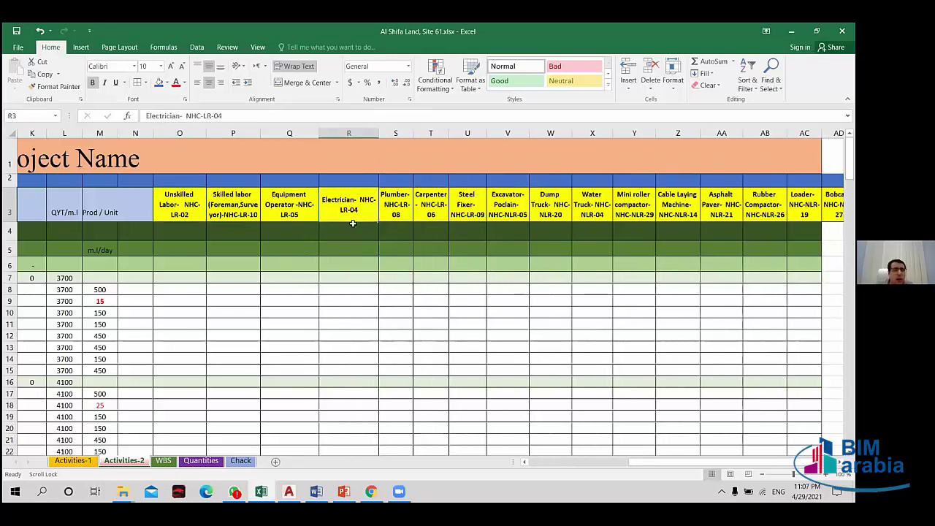
pyautogui.click(395, 204)
pyautogui.moveTo(413, 132); pyautogui.dragTo(430, 134)
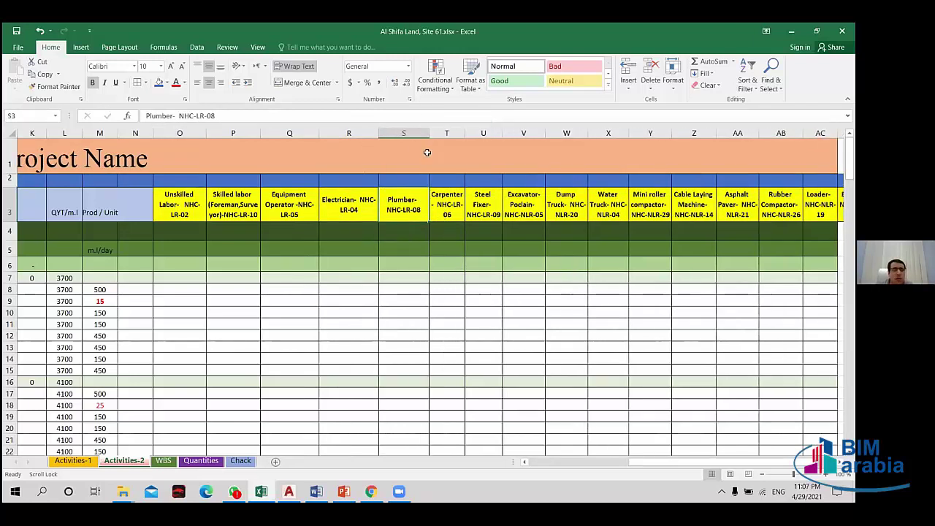
pyautogui.click(442, 211)
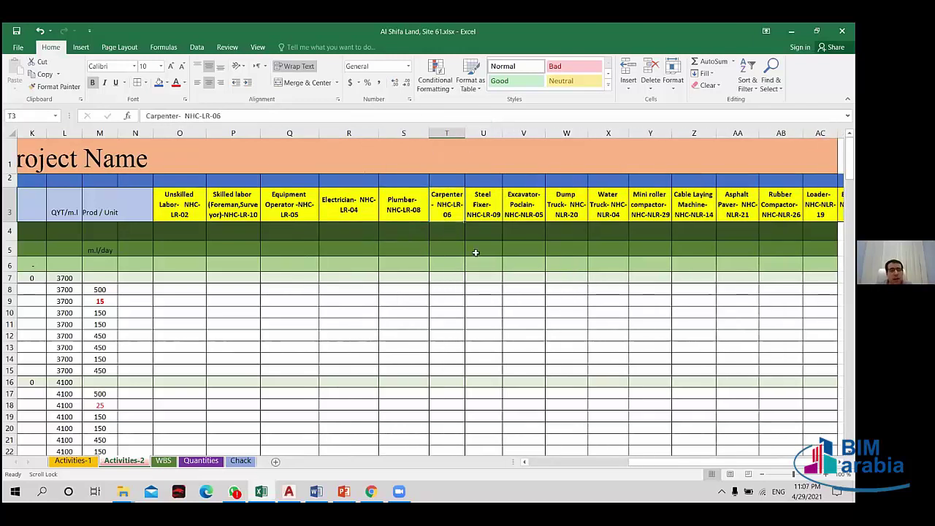
pyautogui.moveTo(465, 133); pyautogui.dragTo(482, 133)
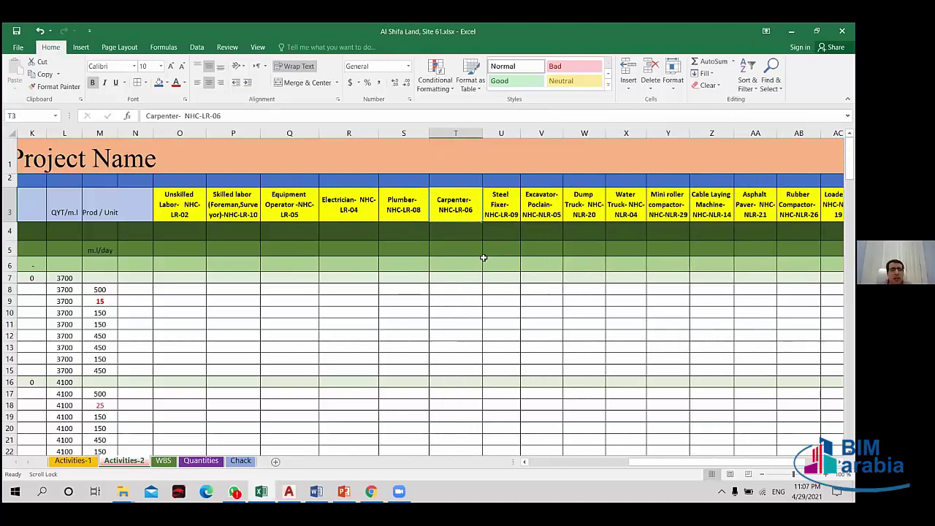
pyautogui.click(502, 203)
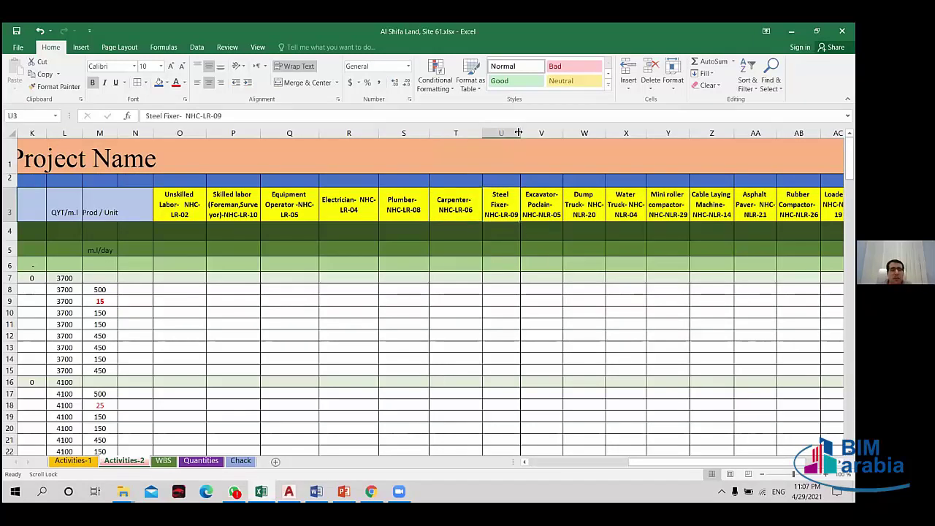
pyautogui.moveTo(519, 133); pyautogui.dragTo(534, 133)
pyautogui.click(549, 206)
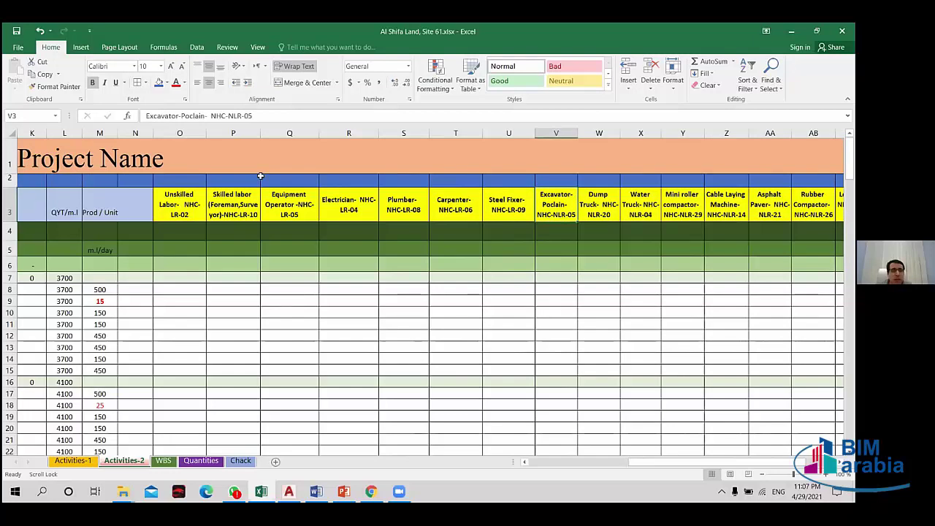
# - Merge & Center row 2 separately over O2:V2 and W2:AE2
pyautogui.moveTo(183, 180); pyautogui.dragTo(545, 184)
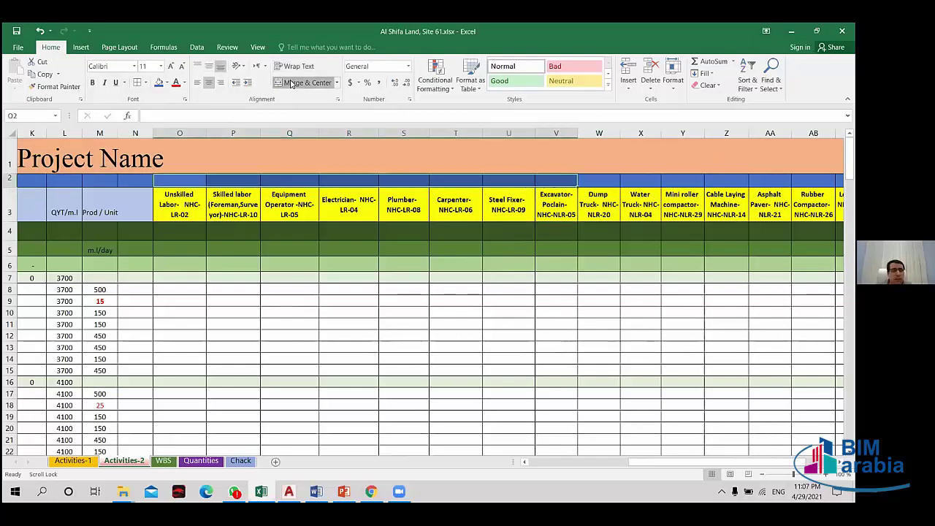
pyautogui.click(306, 82)
pyautogui.click(604, 180)
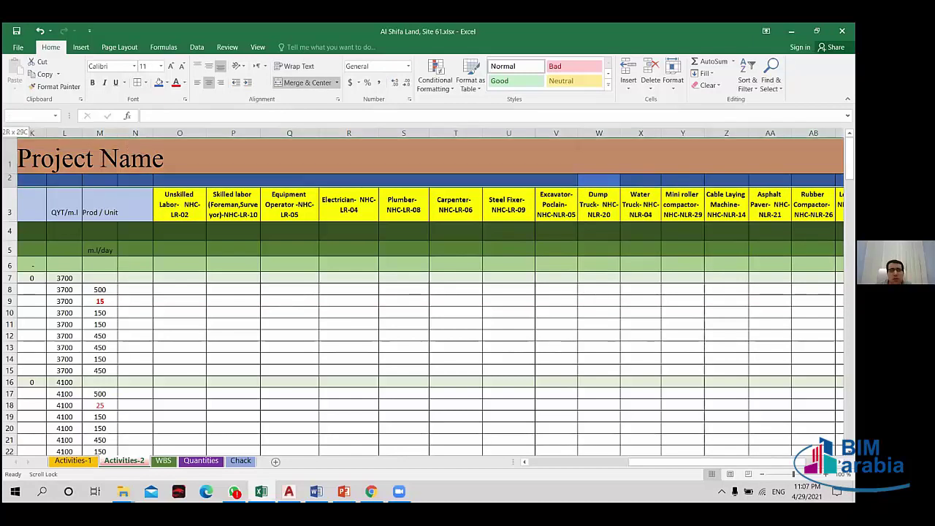
pyautogui.moveTo(604, 181); pyautogui.dragTo(839, 183)
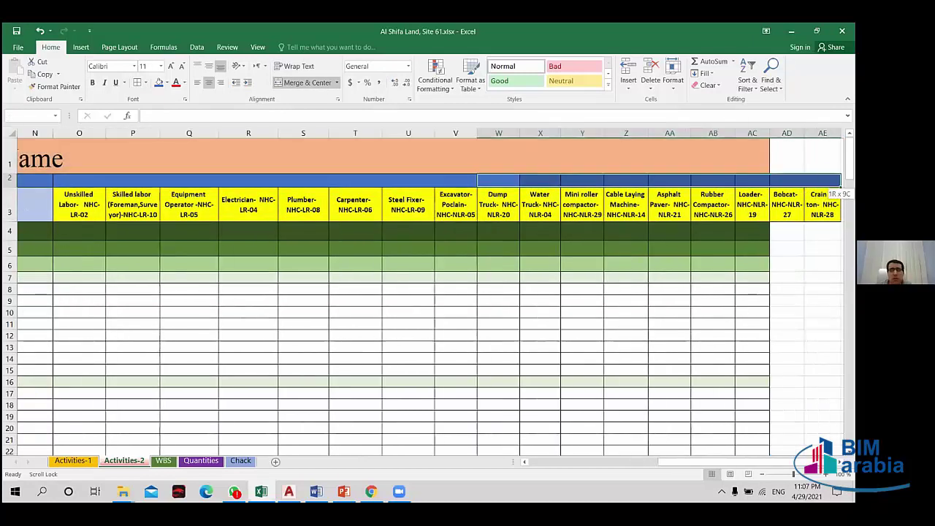
pyautogui.click(306, 83)
# - Copy the Labors label from Activities-1 row 2 into the merged O2 on Activities-2
pyautogui.click(327, 178)
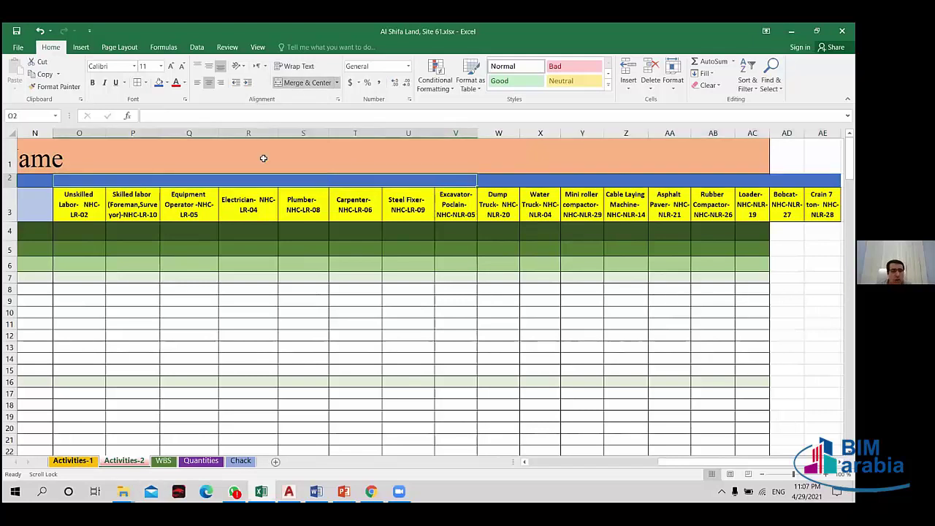
pyautogui.hotkey('ctrl', 'pageup')
pyautogui.click(141, 113)
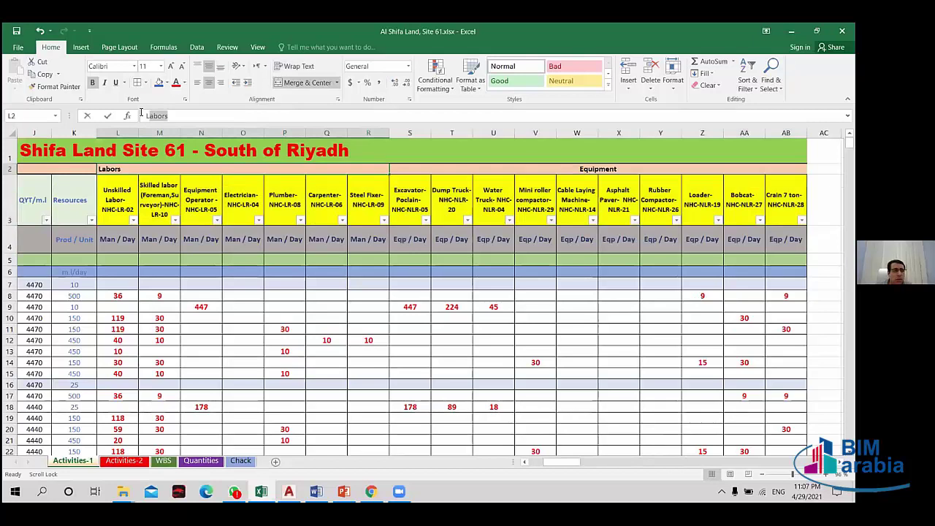
pyautogui.click(141, 113)
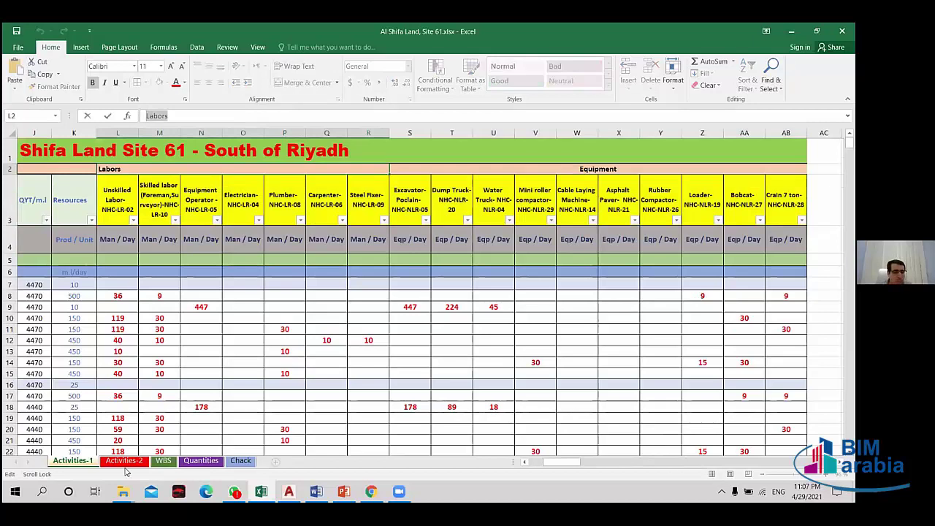
pyautogui.press('Escape')
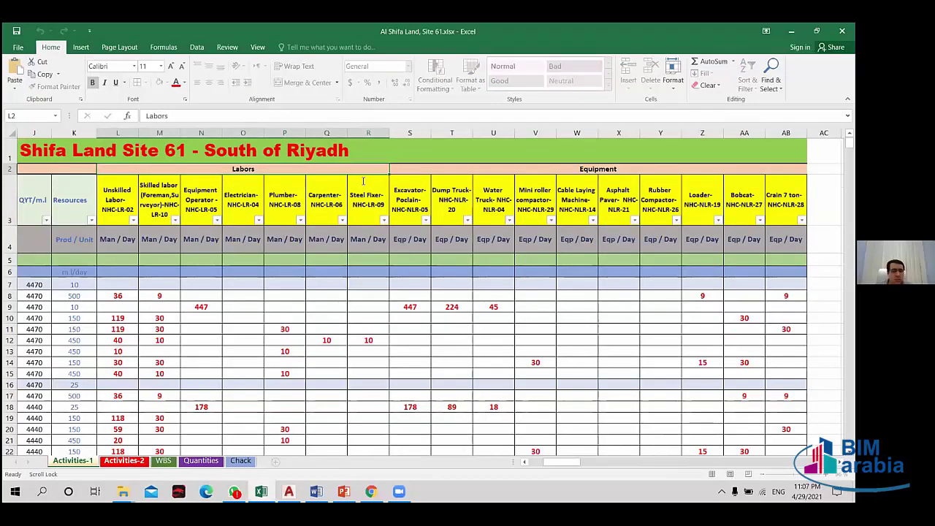
pyautogui.hotkey('ctrl', 'pagedown')
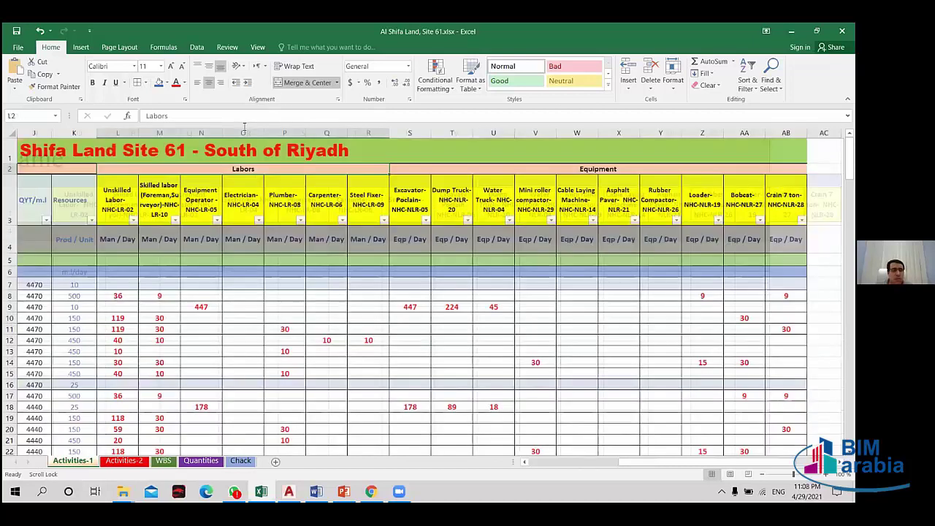
pyautogui.press('Right')
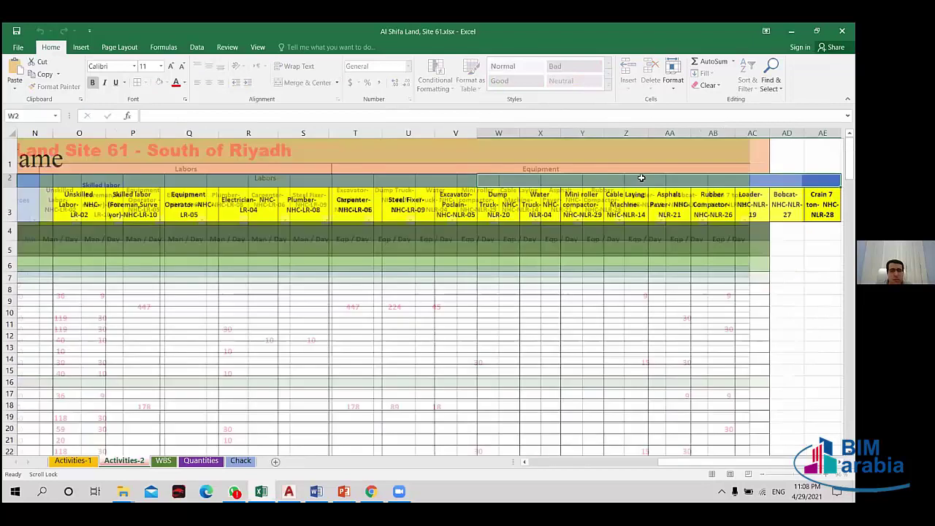
# - Paste Equipment into the equipment group cell and check the Excavator-Poclain header
pyautogui.hotkey('ctrl', 'v')
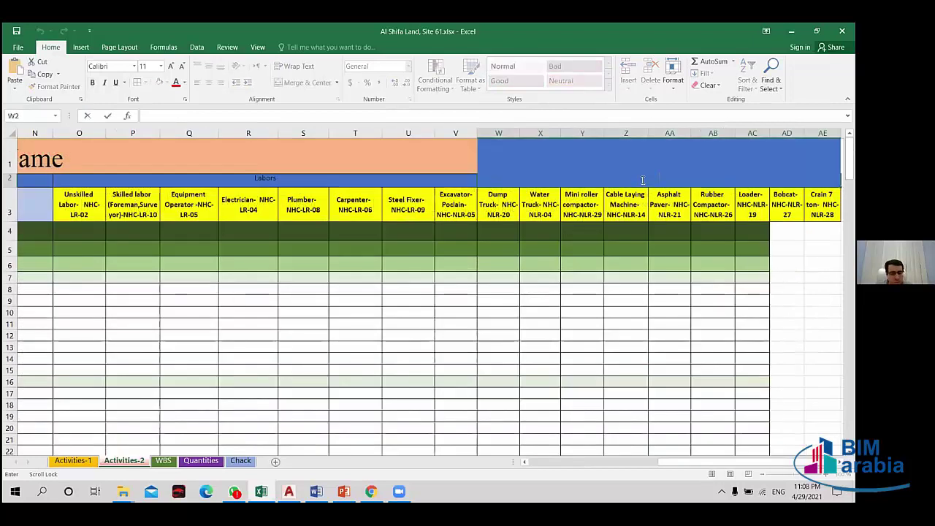
pyautogui.click(821, 335)
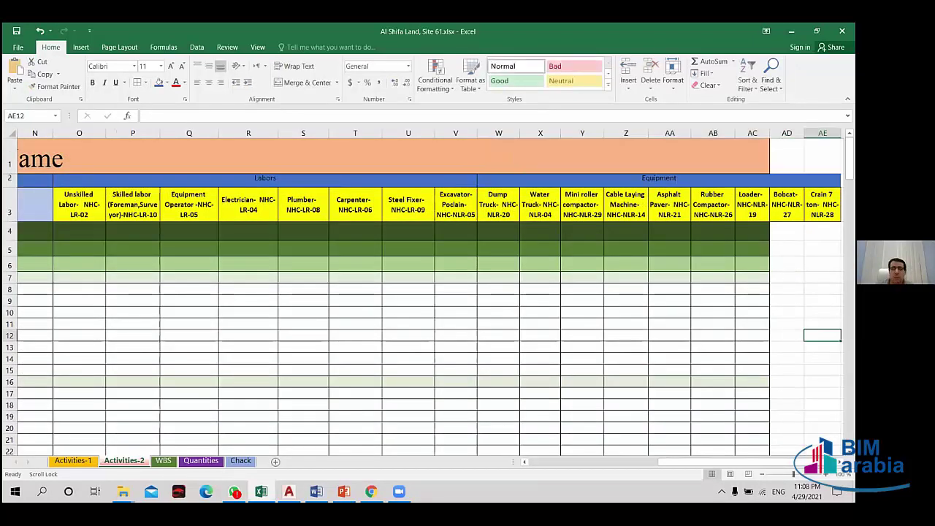
pyautogui.moveTo(671, 462)
pyautogui.mouseDown()
pyautogui.moveTo(664, 466)
pyautogui.moveTo(677, 471)
pyautogui.mouseUp()
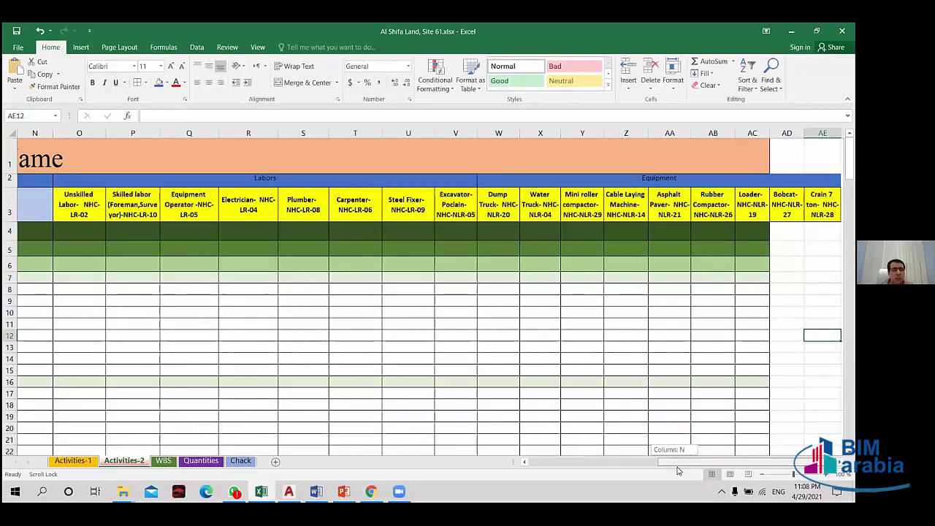
pyautogui.moveTo(678, 471); pyautogui.dragTo(673, 478)
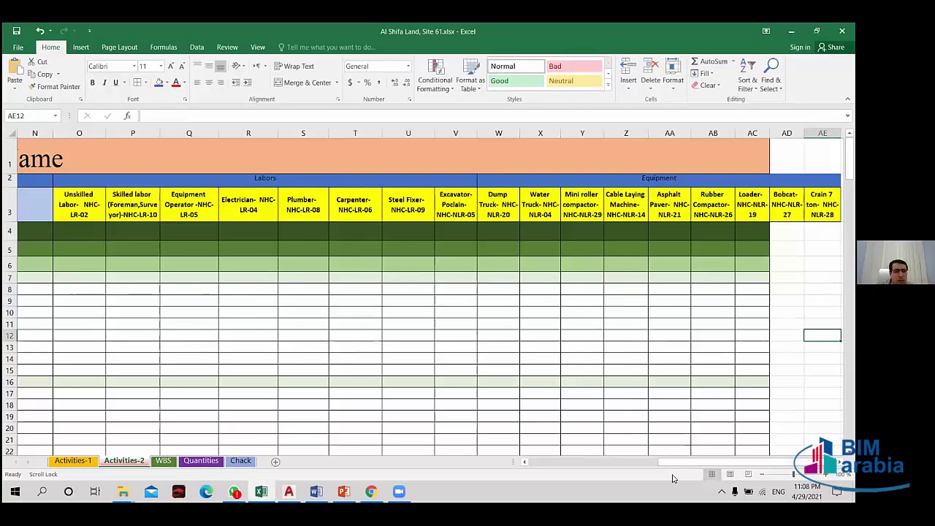
pyautogui.click(443, 206)
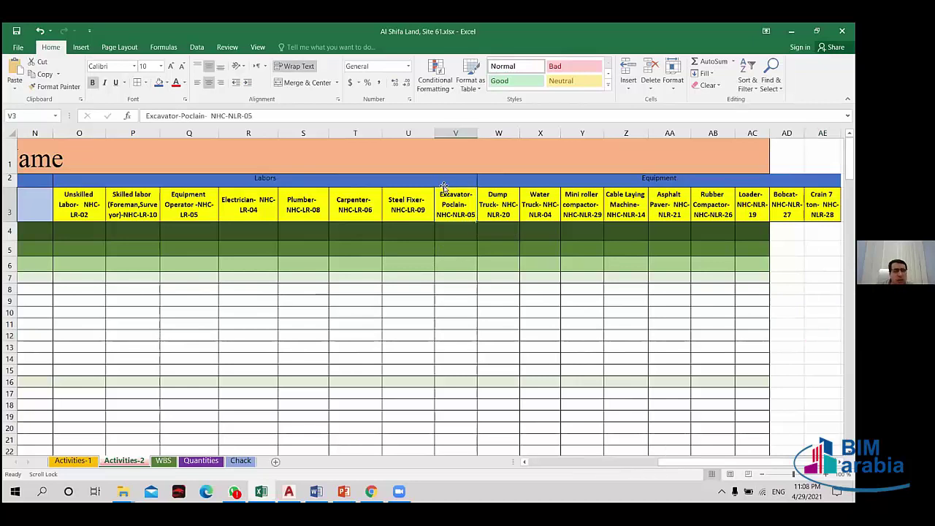
# - Unmerge the Labors cell and re-merge it centred across O2:U2
pyautogui.click(443, 182)
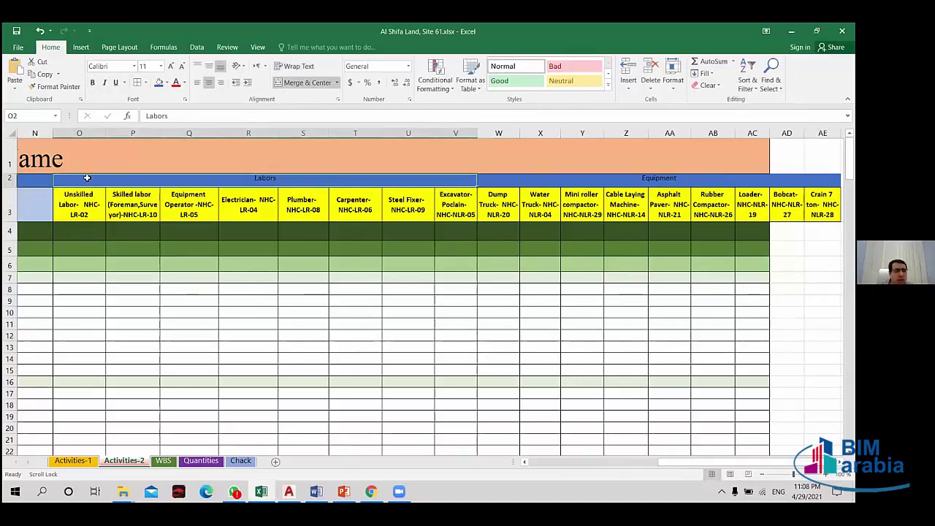
pyautogui.click(303, 82)
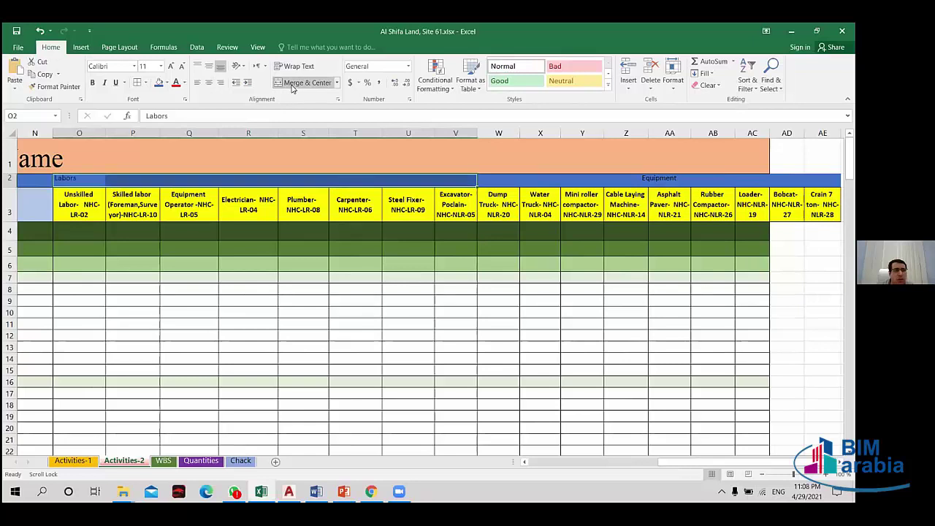
pyautogui.moveTo(79, 182); pyautogui.dragTo(413, 181)
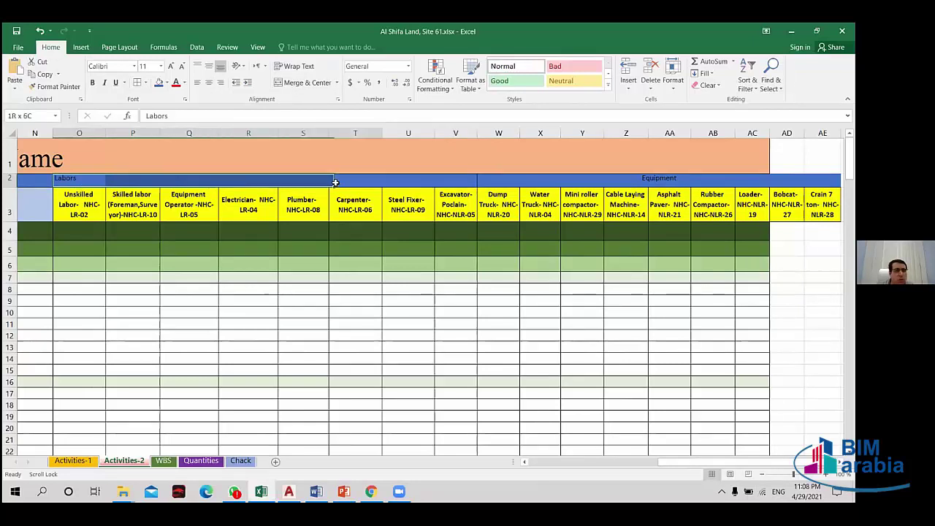
pyautogui.click(302, 82)
# - Merge and centre the Equipment heading across V2:AE2
pyautogui.moveTo(458, 183); pyautogui.dragTo(825, 180)
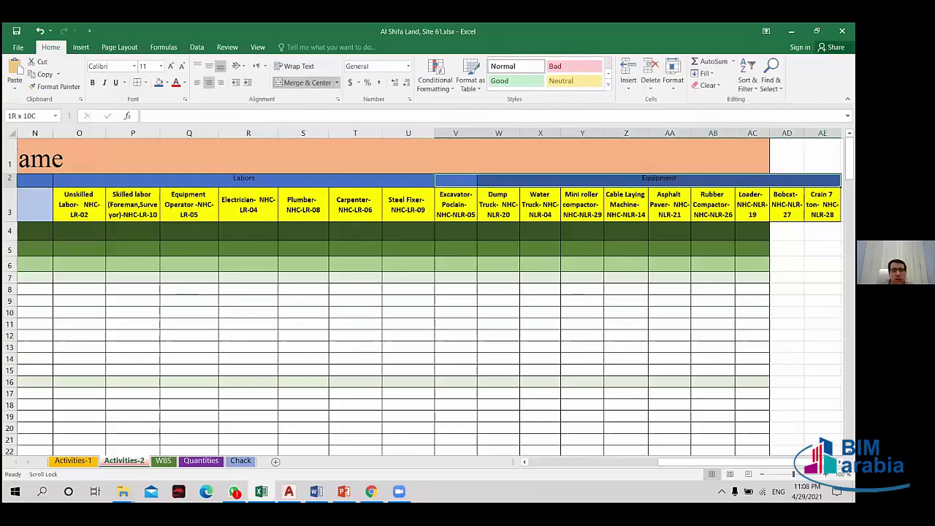
pyautogui.click(304, 83)
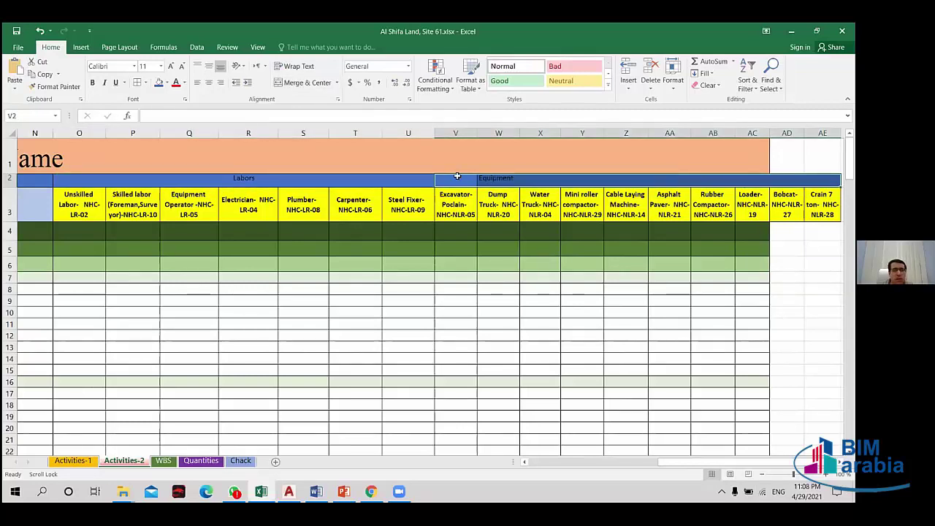
pyautogui.moveTo(459, 178); pyautogui.dragTo(687, 178)
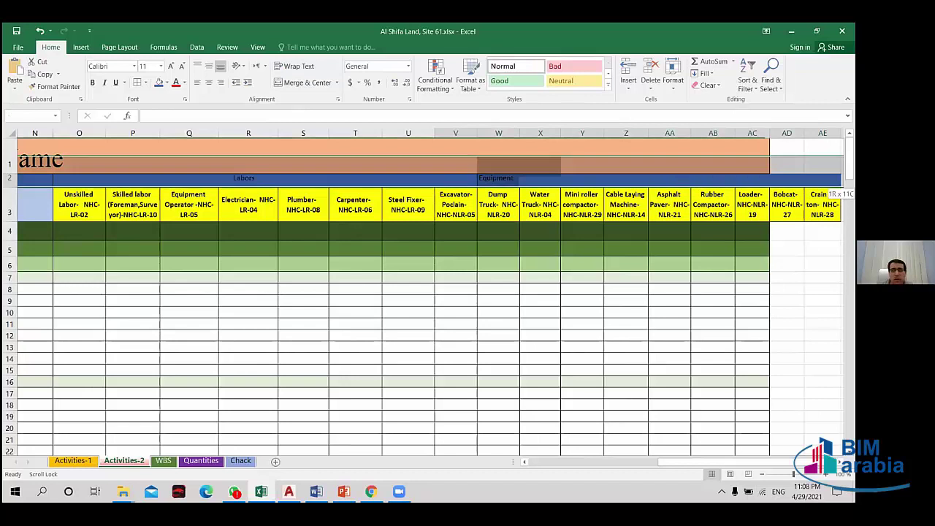
pyautogui.click(299, 84)
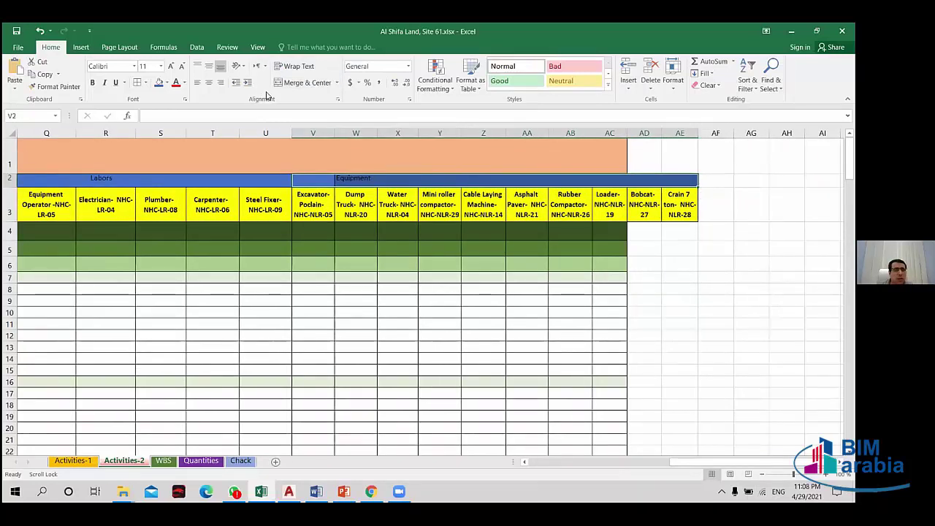
pyautogui.click(759, 358)
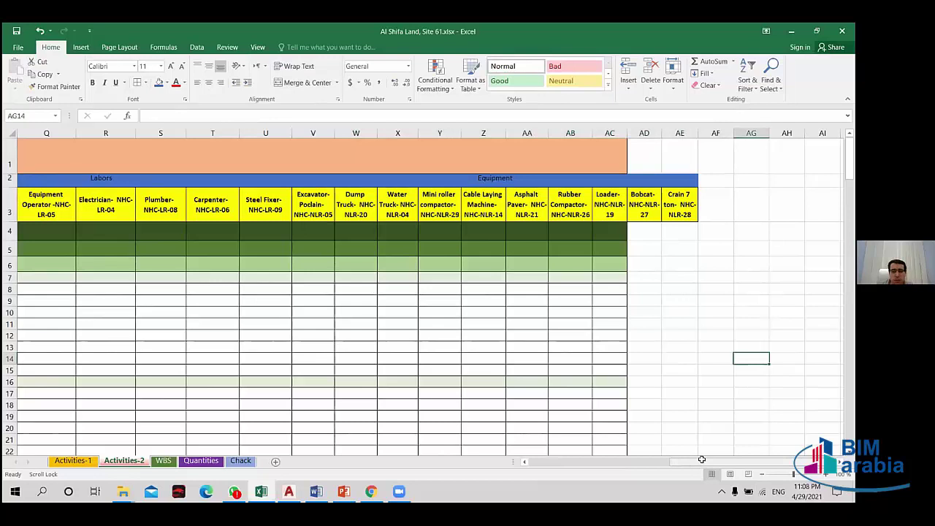
# - Format-paint the orange title fill onto AD1:AE1 and AC4's dark green onto AD4:AE4
pyautogui.click(606, 157)
pyautogui.click(64, 86)
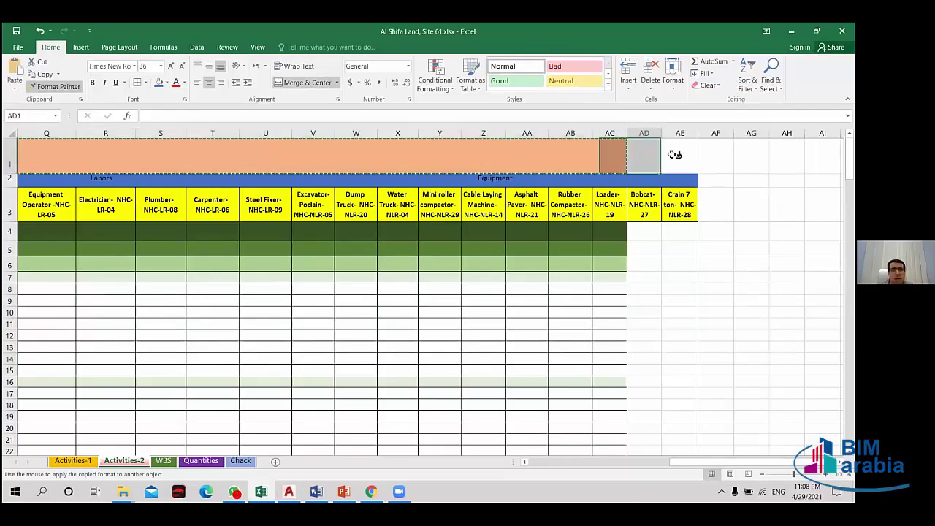
pyautogui.moveTo(650, 156); pyautogui.dragTo(679, 155)
pyautogui.click(609, 230)
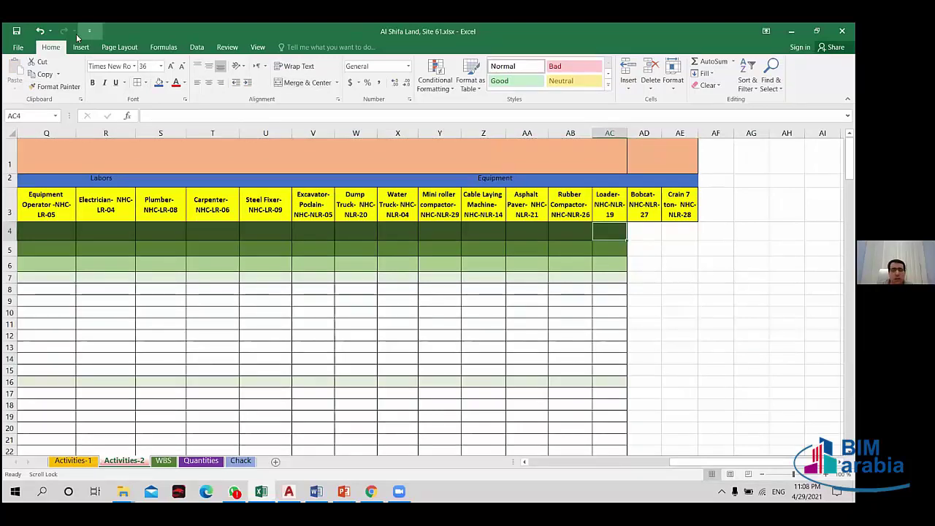
pyautogui.click(65, 85)
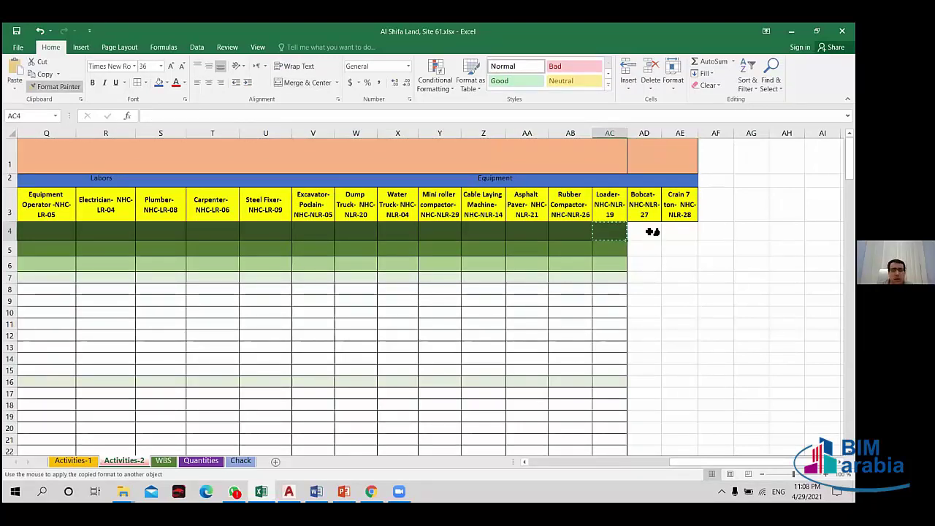
pyautogui.moveTo(656, 232); pyautogui.dragTo(674, 231)
# - Paint AC5's green formatting onto AD5:AE5, then onto rows 6 and 7
pyautogui.click(609, 249)
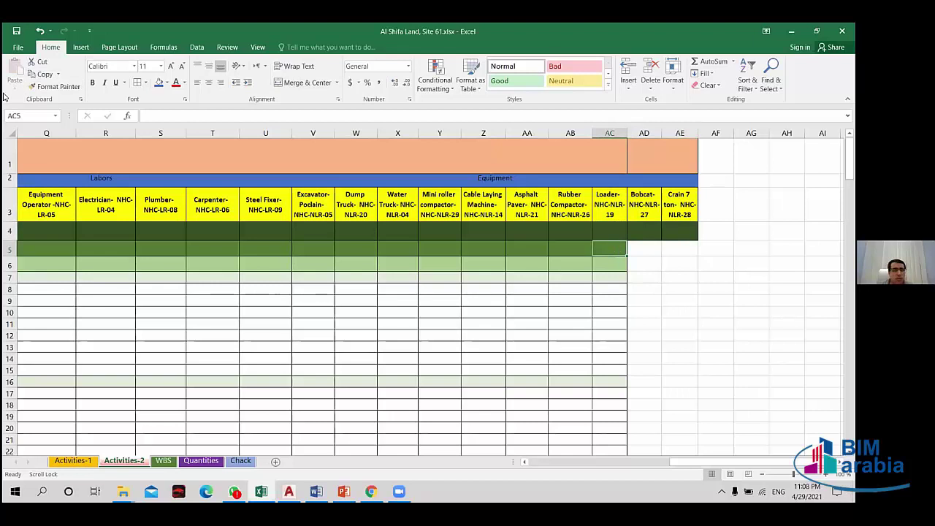
pyautogui.click(65, 86)
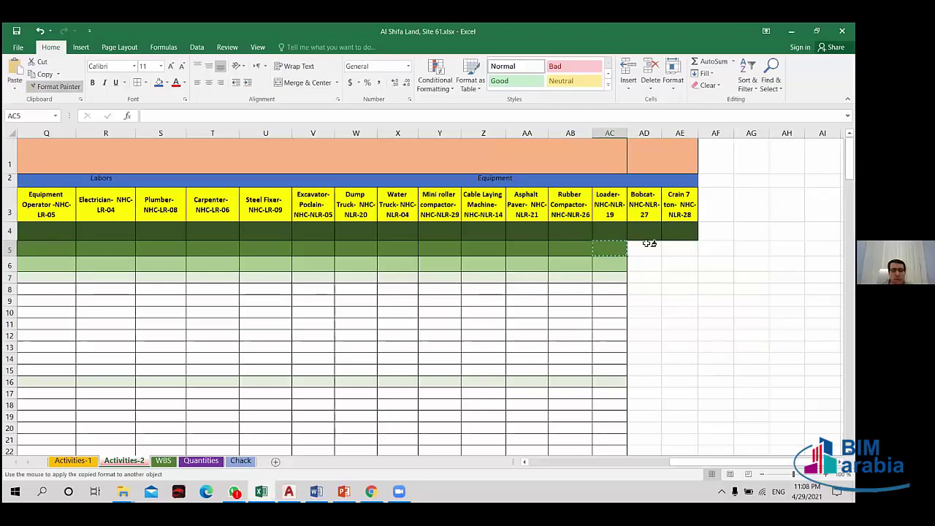
pyautogui.moveTo(646, 248)
pyautogui.mouseDown()
pyautogui.moveTo(675, 249)
pyautogui.moveTo(675, 265)
pyautogui.mouseUp()
pyautogui.click(64, 85)
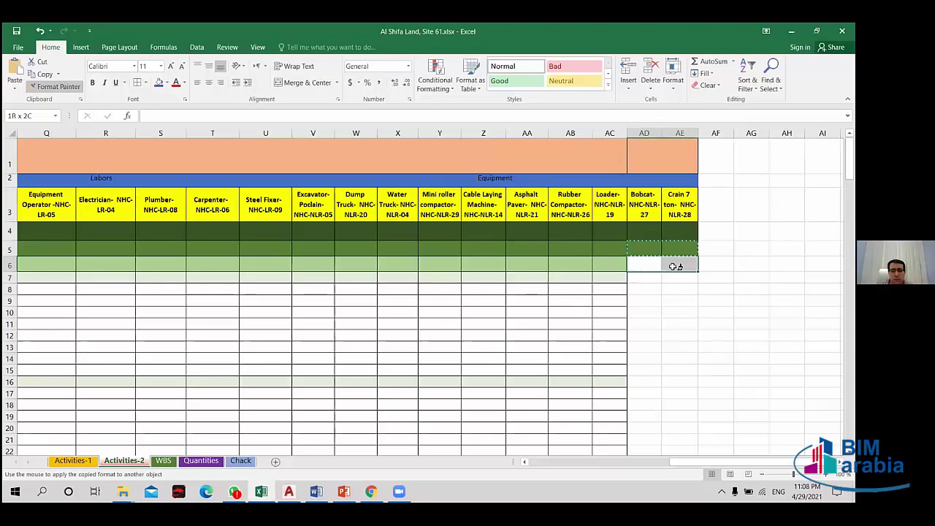
pyautogui.click(58, 86)
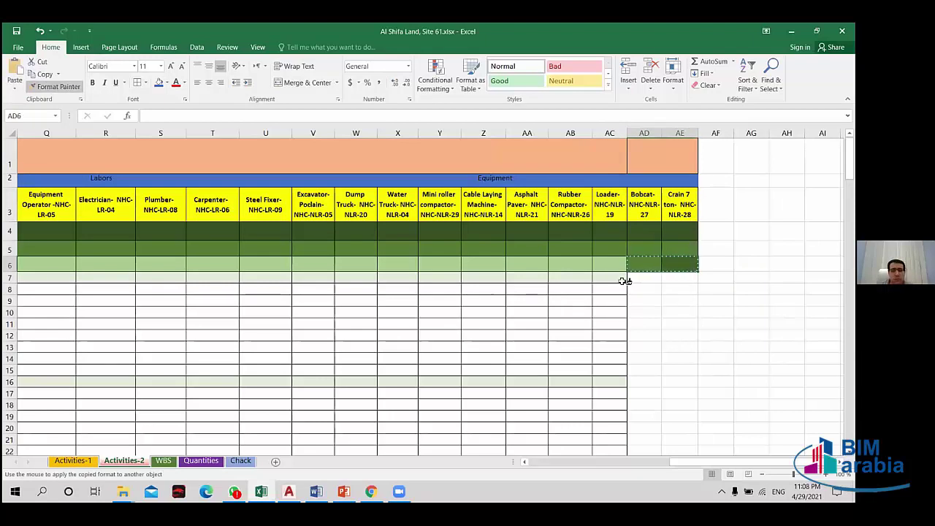
pyautogui.moveTo(646, 279); pyautogui.dragTo(674, 280)
pyautogui.click(720, 333)
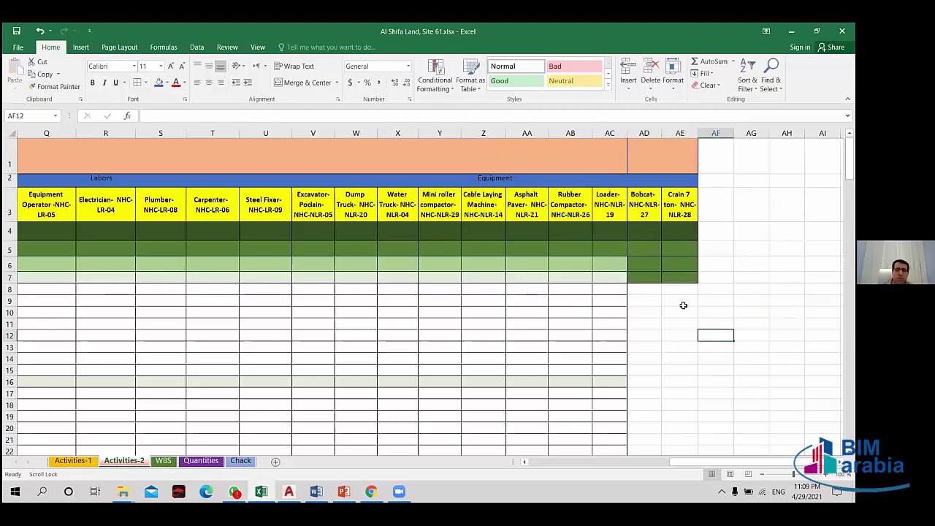
# - Repaint AD6:AE6 with AC6's light green band formatting
pyautogui.click(609, 265)
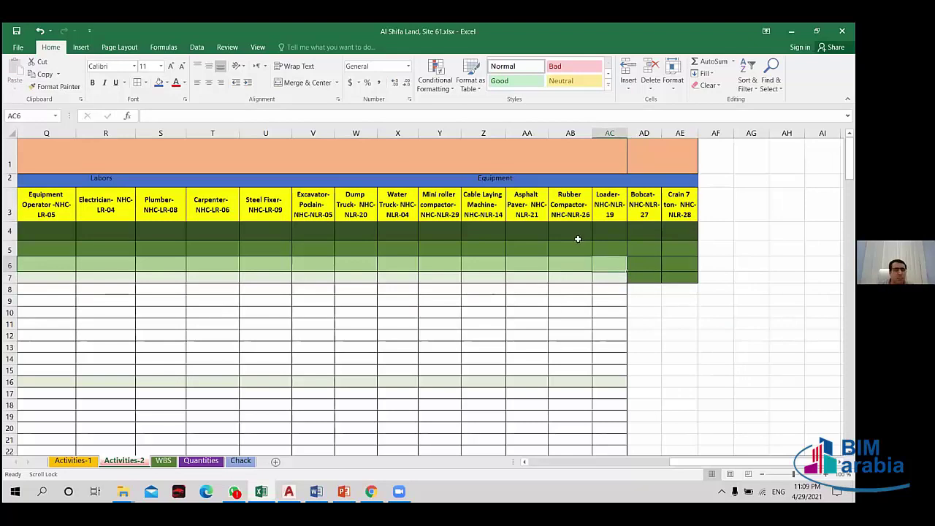
pyautogui.moveTo(643, 265); pyautogui.dragTo(666, 266)
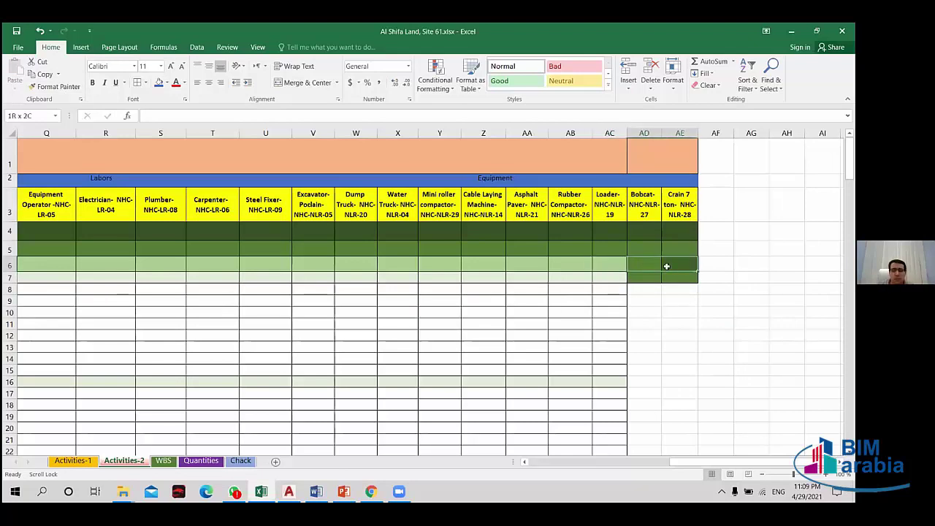
pyautogui.click(619, 262)
pyautogui.click(55, 87)
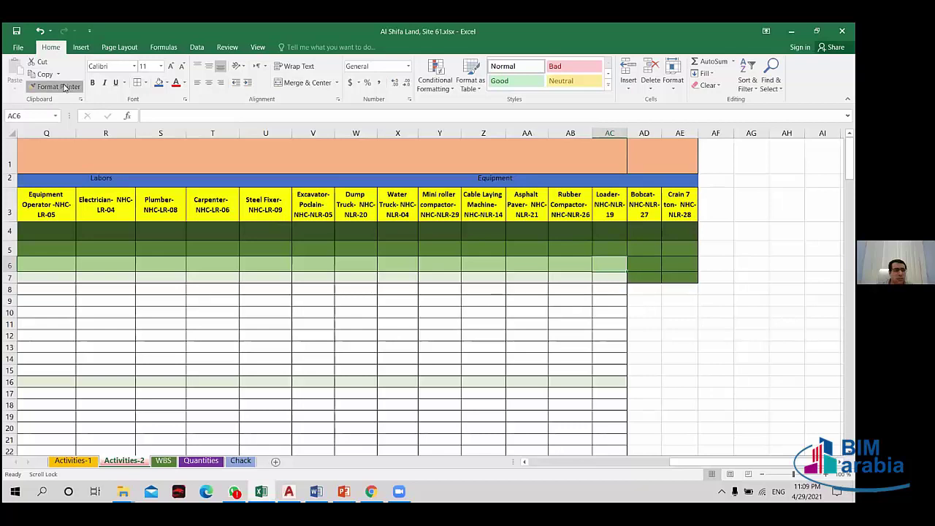
pyautogui.moveTo(652, 260); pyautogui.dragTo(676, 264)
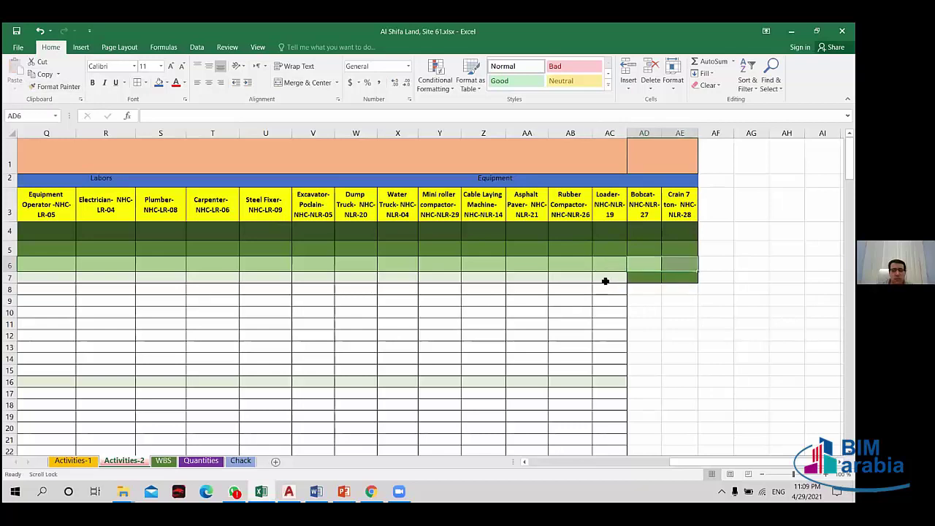
# - Repaint AD7:AE7 with AC7's pale row-7 formatting
pyautogui.click(605, 281)
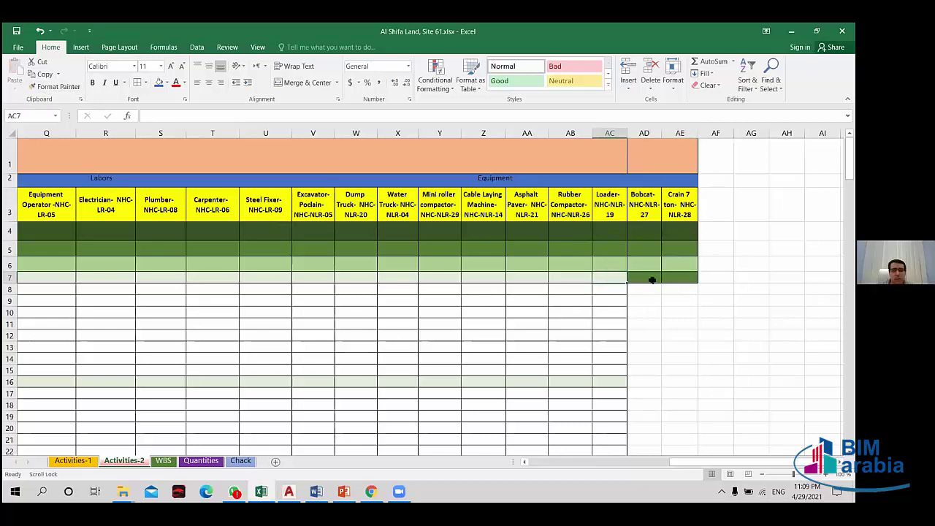
pyautogui.moveTo(646, 279); pyautogui.dragTo(679, 278)
pyautogui.click(608, 281)
pyautogui.click(55, 86)
pyautogui.moveTo(643, 276); pyautogui.dragTo(668, 275)
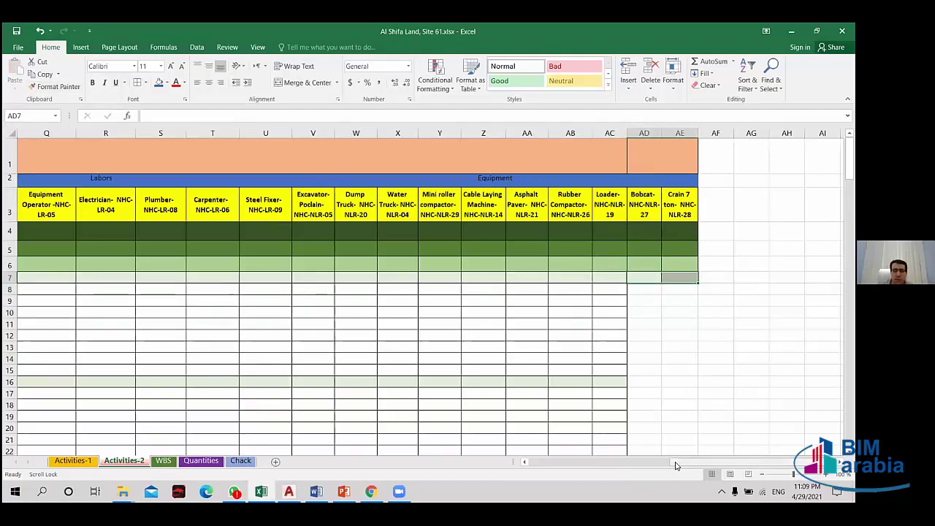
pyautogui.moveTo(670, 464); pyautogui.dragTo(642, 454)
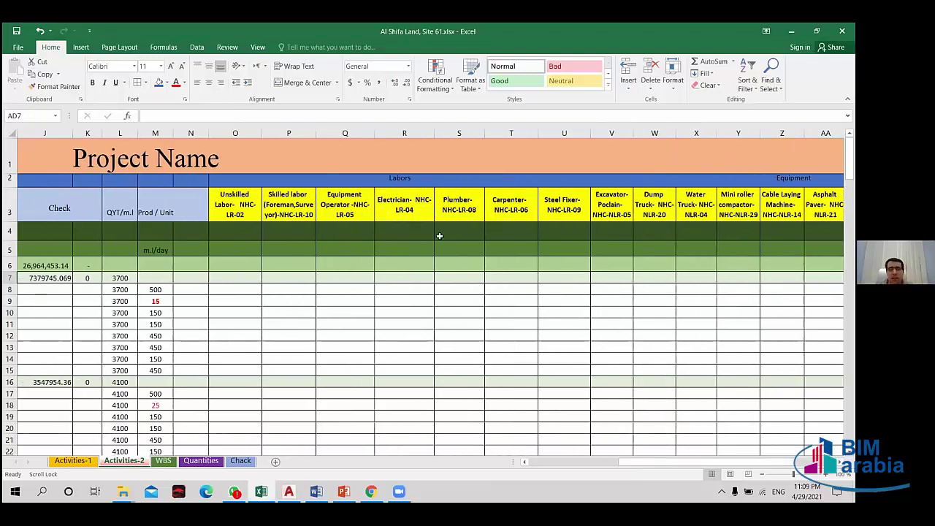
pyautogui.click(356, 183)
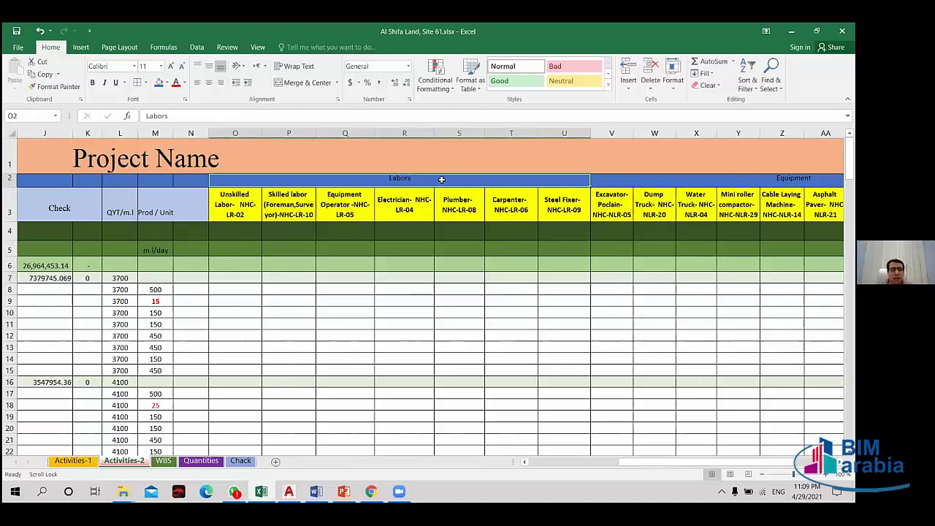
pyautogui.moveTo(441, 179); pyautogui.dragTo(679, 180)
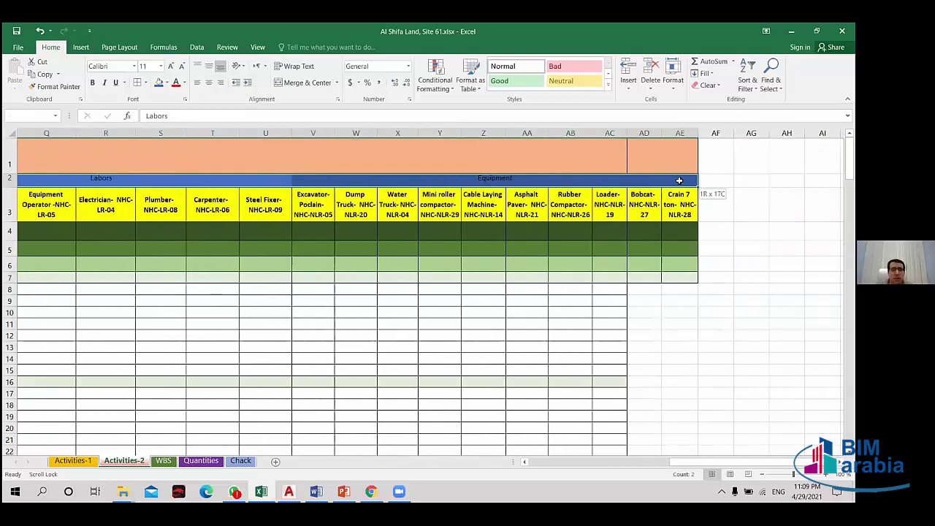
pyautogui.hscroll(-3, 519, 273)
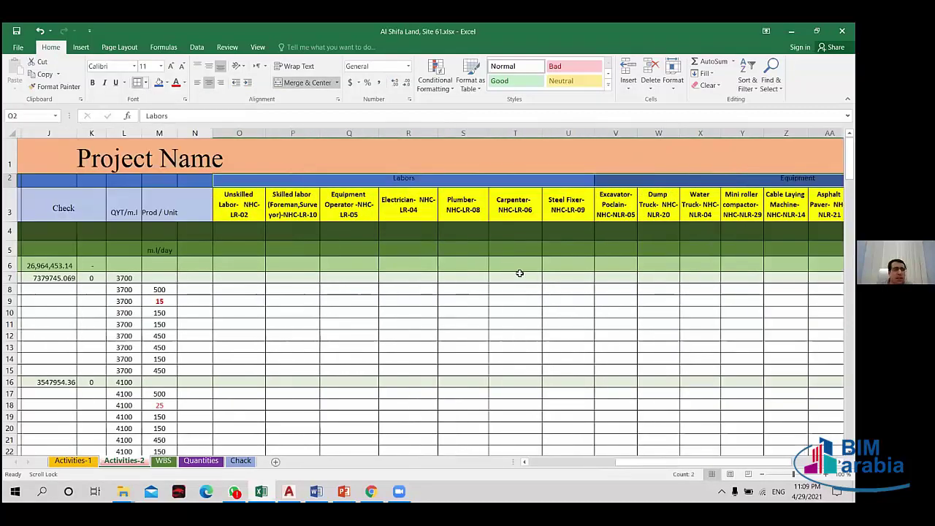
pyautogui.hscroll(-2, 519, 273)
pyautogui.hscroll(-2, 730, 285)
pyautogui.click(707, 289)
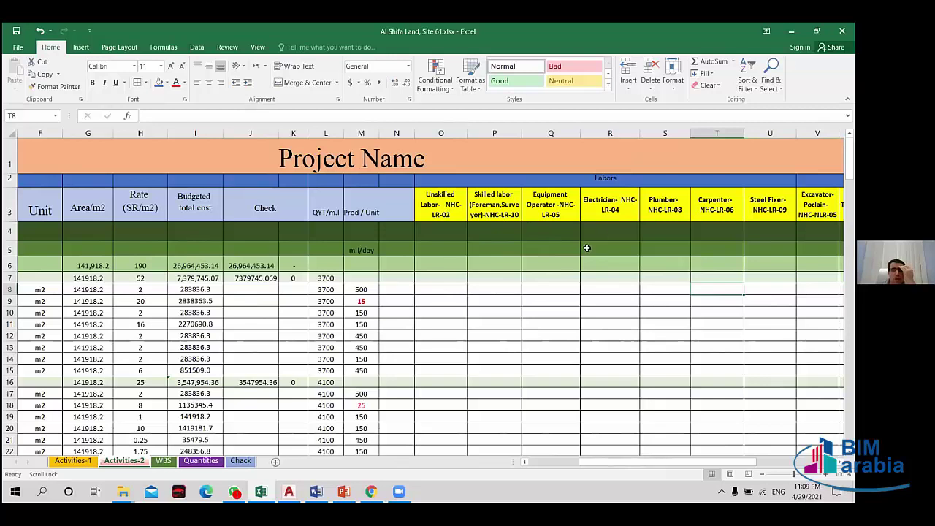
pyautogui.click(612, 210)
pyautogui.click(679, 211)
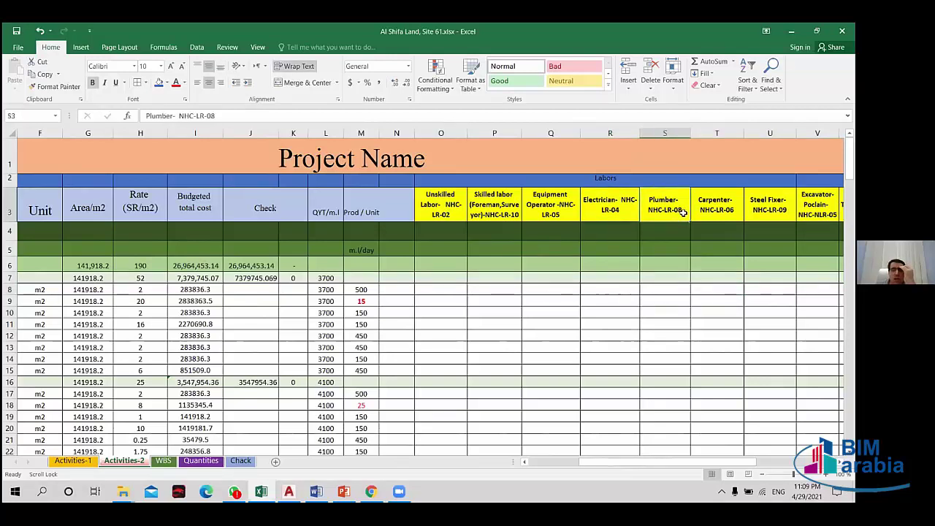
pyautogui.click(703, 212)
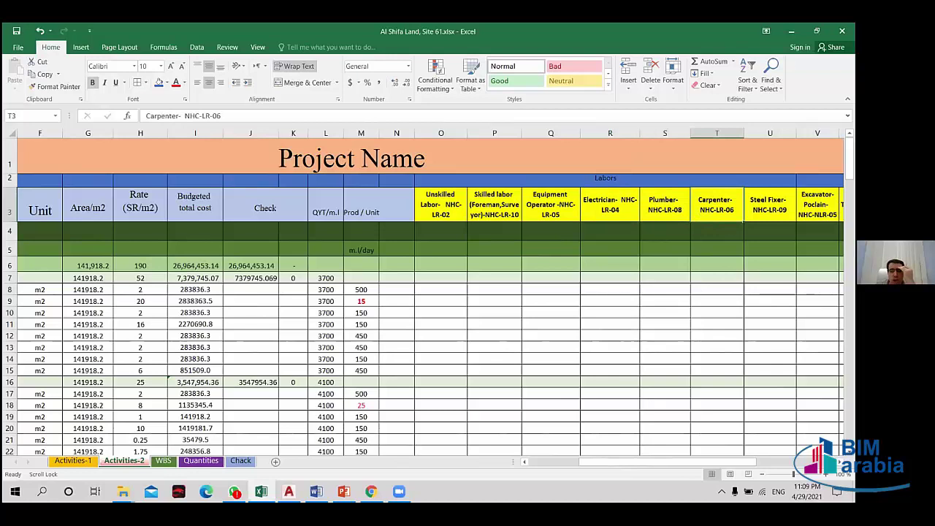
pyautogui.moveTo(633, 461); pyautogui.dragTo(719, 460)
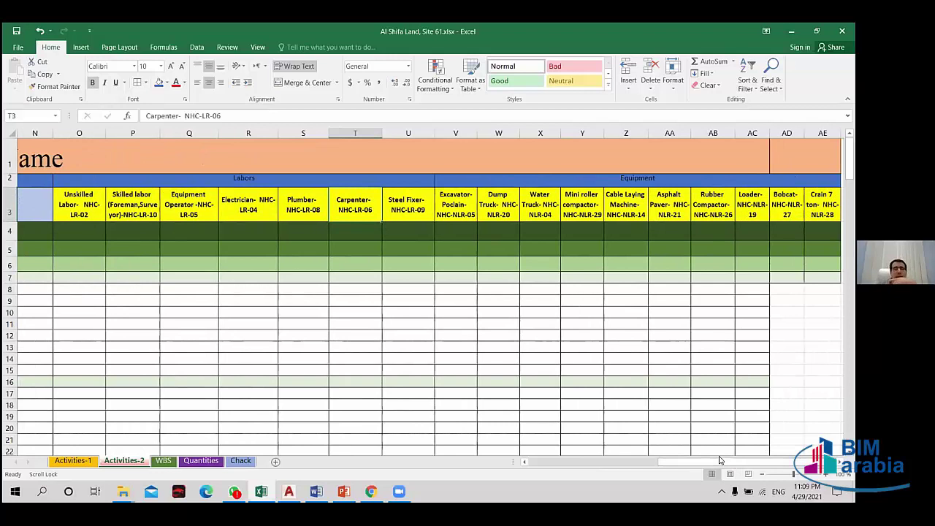
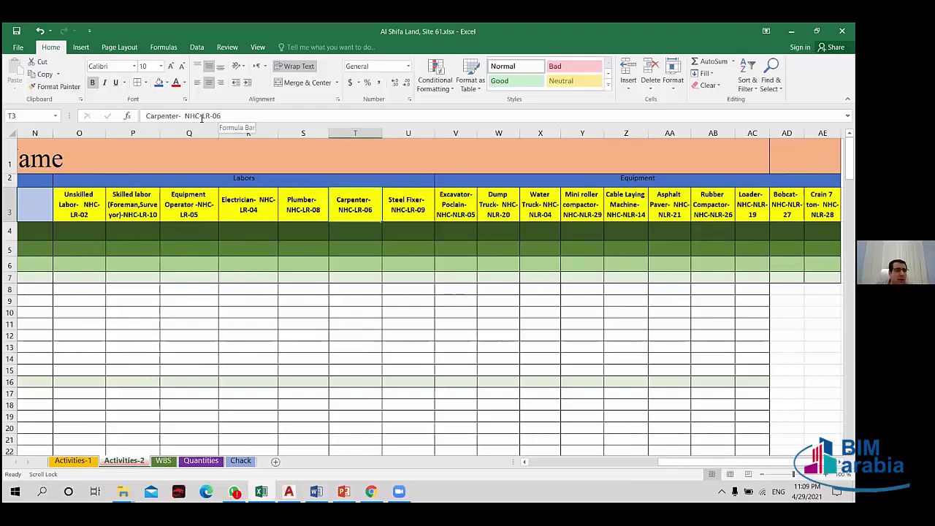
# - Replace NHC with 'For learing' in T3 so it reads 'Carpenter- For learing-LR-06'
pyautogui.moveTo(200, 115); pyautogui.dragTo(184, 115)
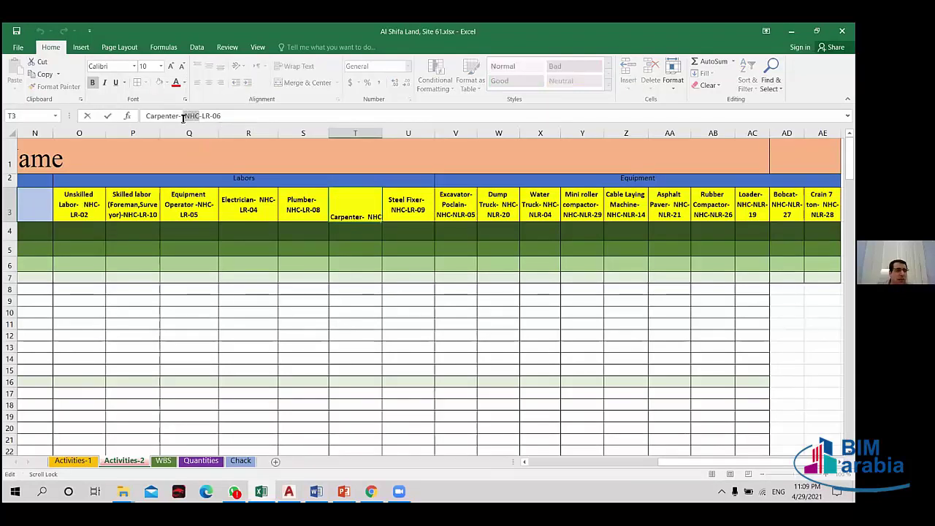
pyautogui.click(184, 116)
pyautogui.moveTo(187, 115); pyautogui.dragTo(199, 116)
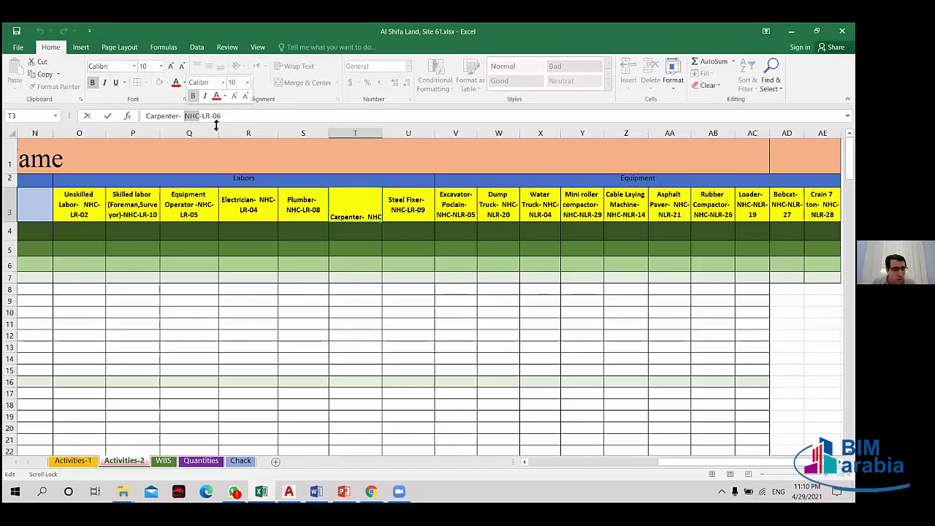
pyautogui.write('f')
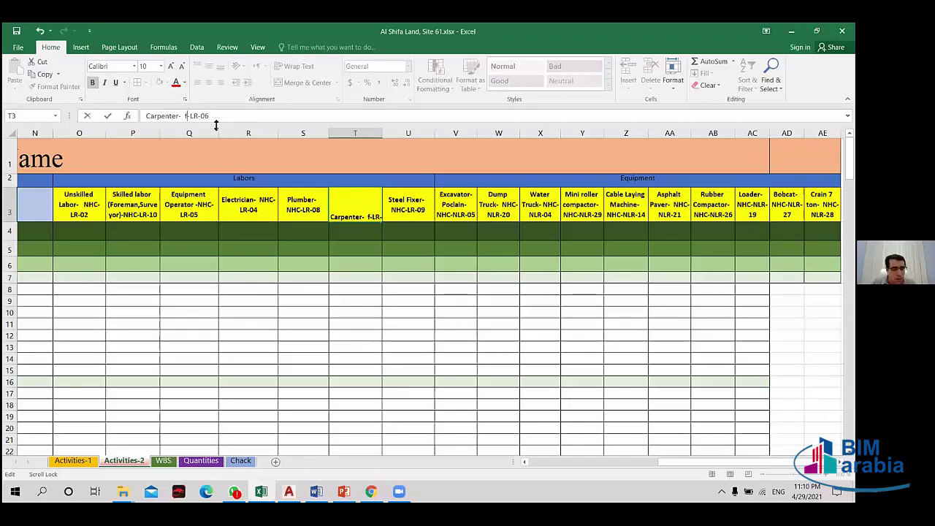
pyautogui.press('BackSpace')
pyautogui.write('Fo')
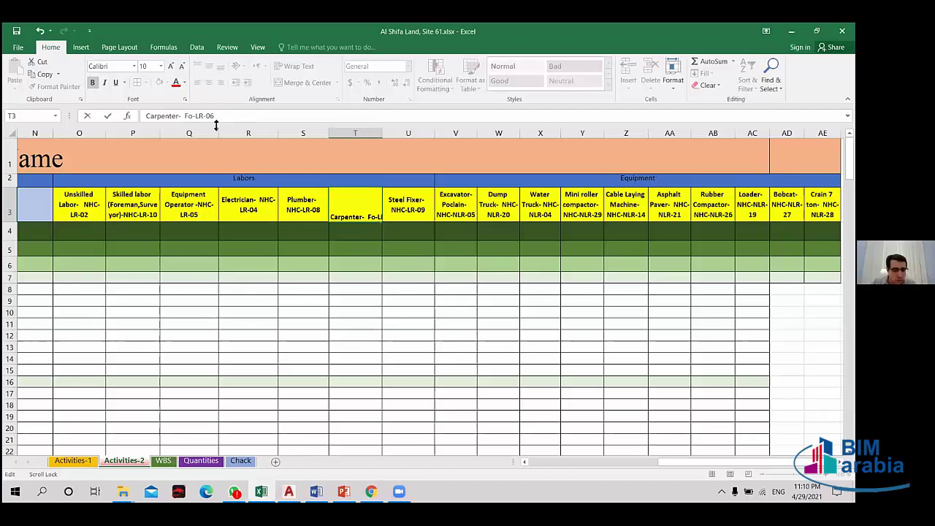
pyautogui.write('r lear')
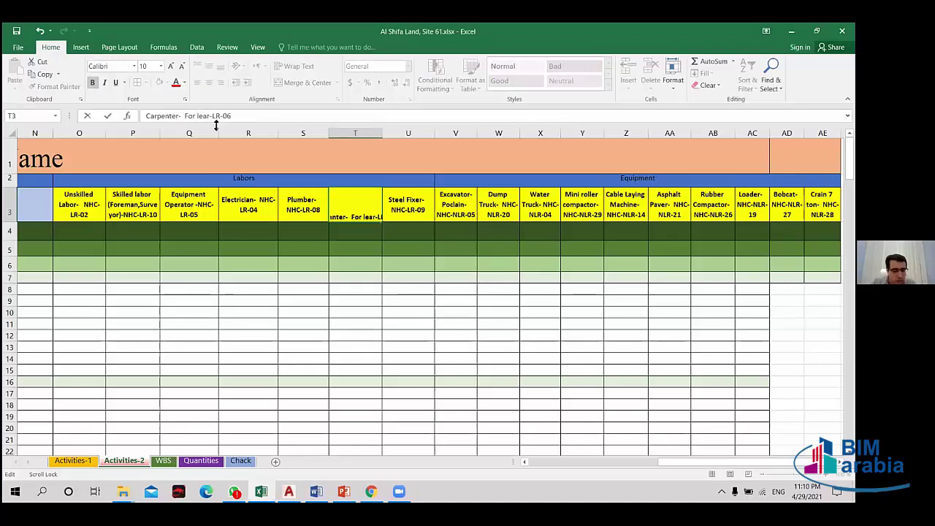
pyautogui.write('ing')
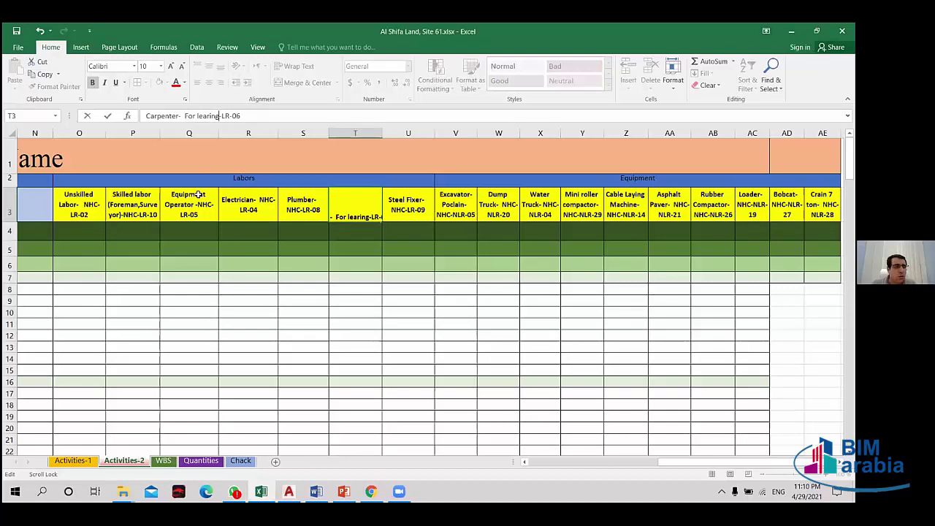
pyautogui.click(111, 210)
pyautogui.click(80, 209)
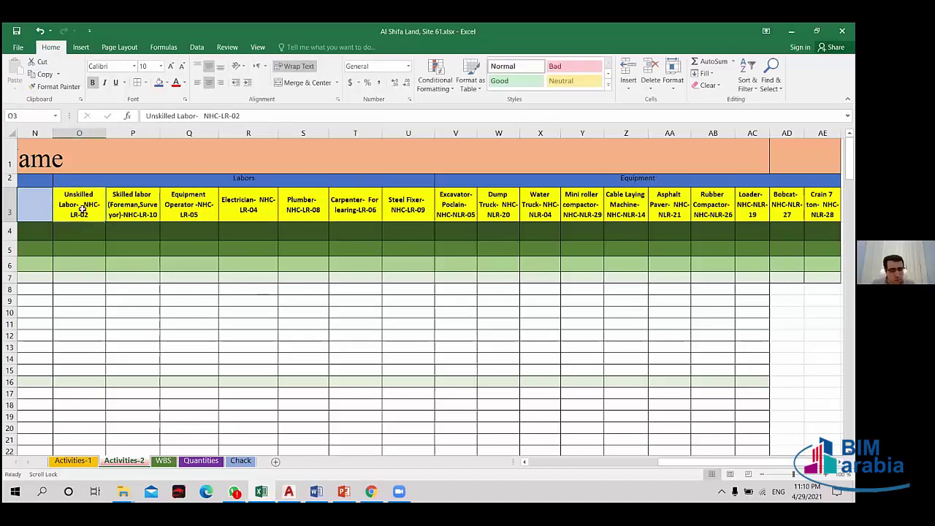
# - Set up Find and Replace to find NHC and replace it with 'For Learing'
pyautogui.hotkey('ctrl', 'f')
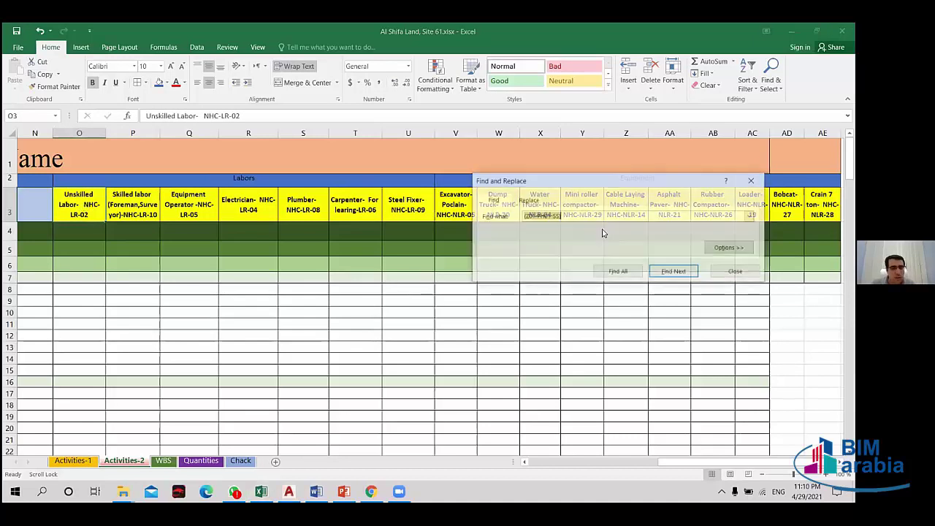
pyautogui.click(528, 199)
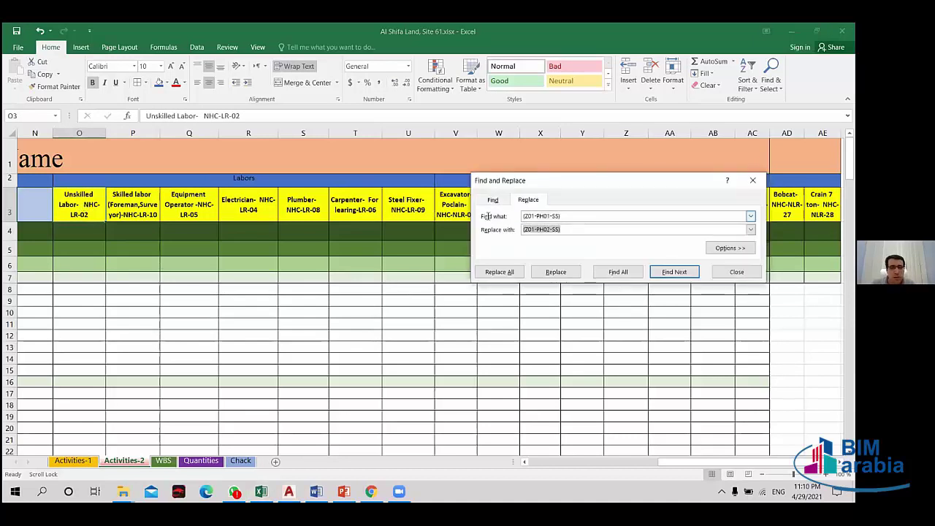
pyautogui.hotkey('shift', 'Tab')
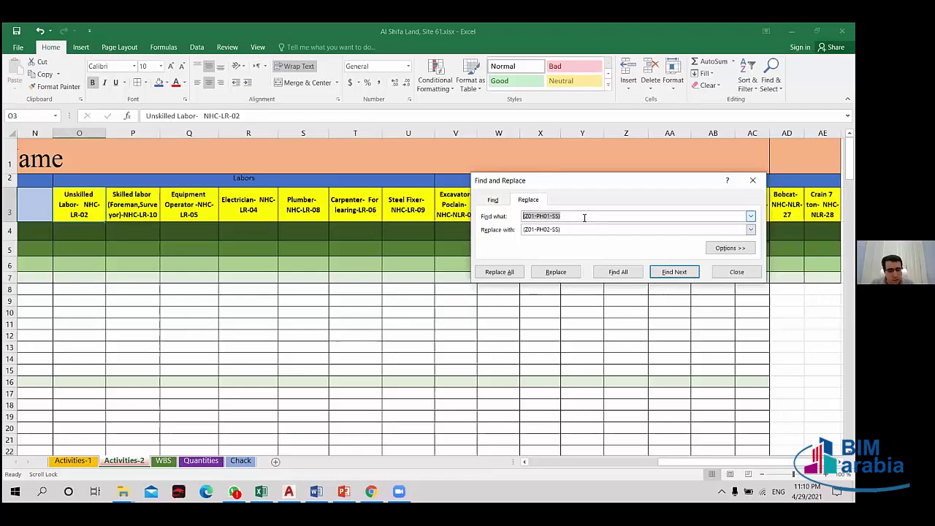
pyautogui.write('NH')
pyautogui.write('C')
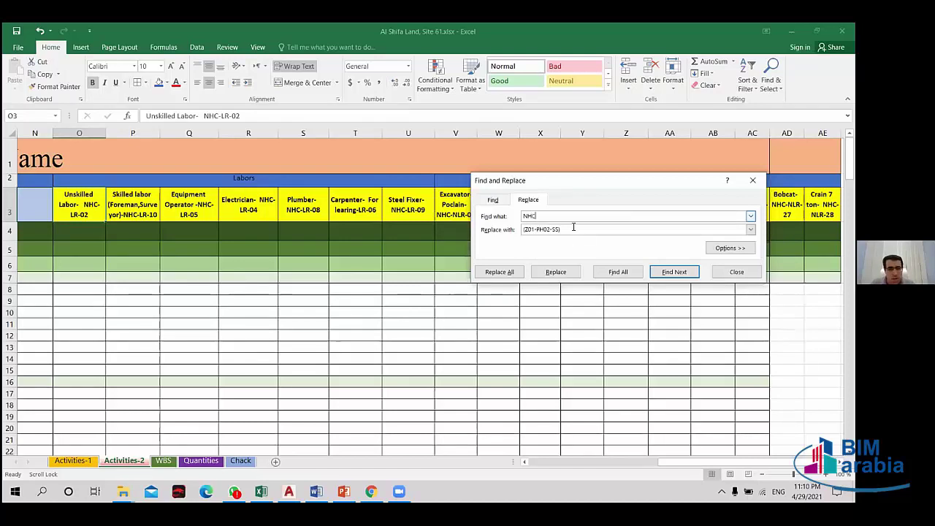
pyautogui.click(573, 229)
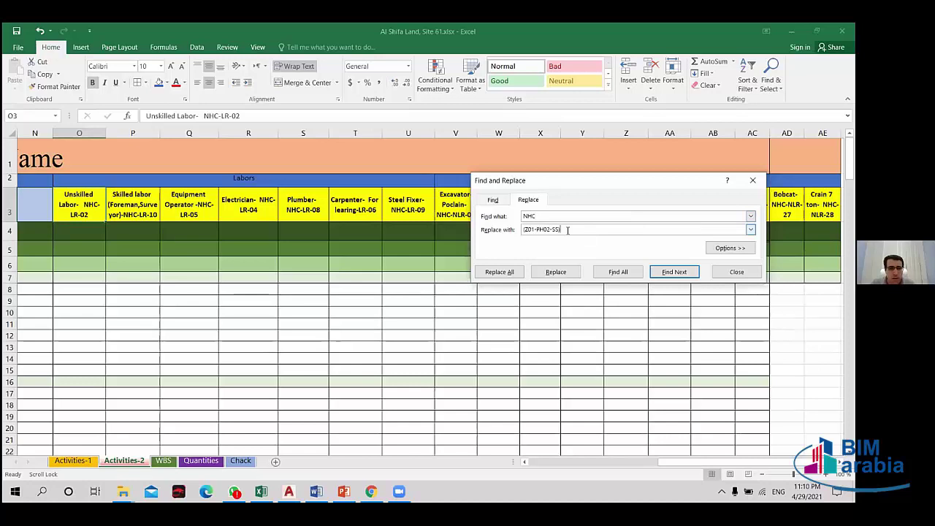
pyautogui.moveTo(567, 229); pyautogui.dragTo(522, 230)
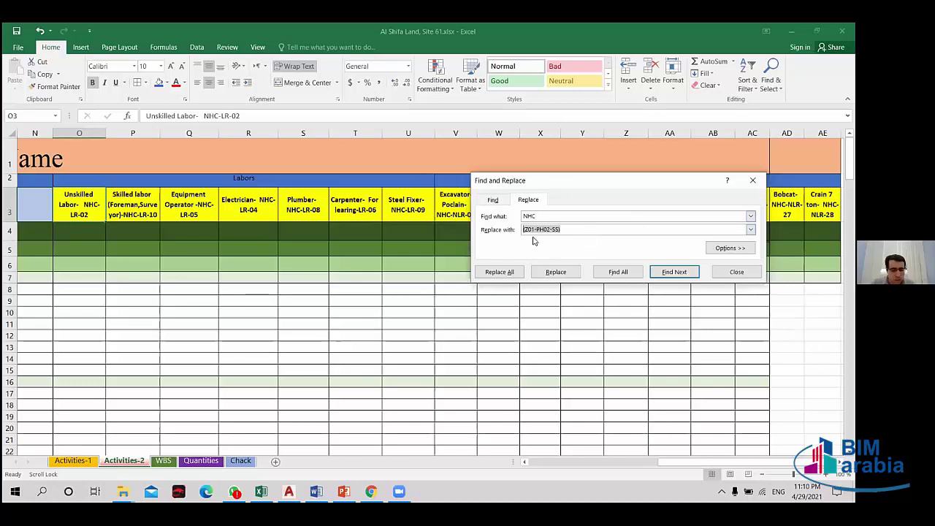
pyautogui.write('FOR')
pyautogui.write('or')
pyautogui.write(' Learin')
pyautogui.write('g')
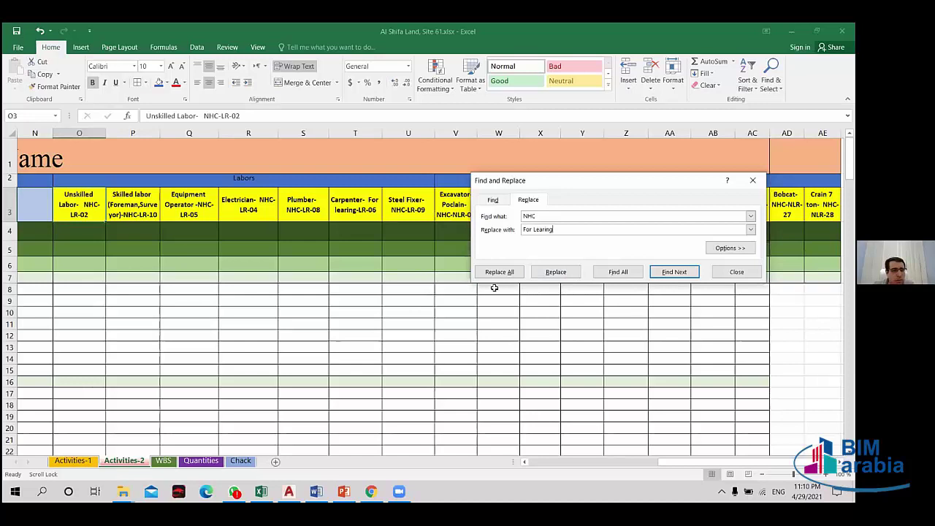
# - Replace NHC in the labor headers from Unskilled Labor through Excavator-Poclain
pyautogui.click(553, 272)
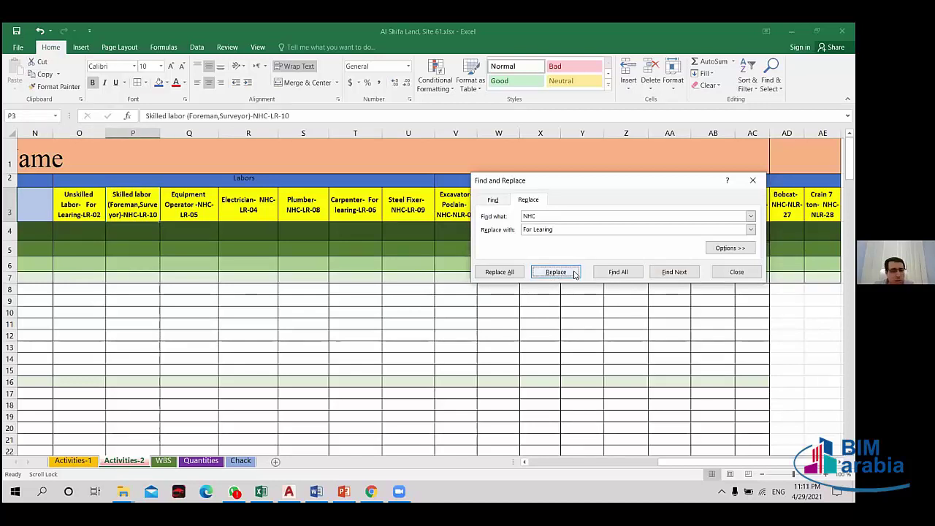
pyautogui.click(574, 274)
pyautogui.click(574, 273)
pyautogui.click(574, 274)
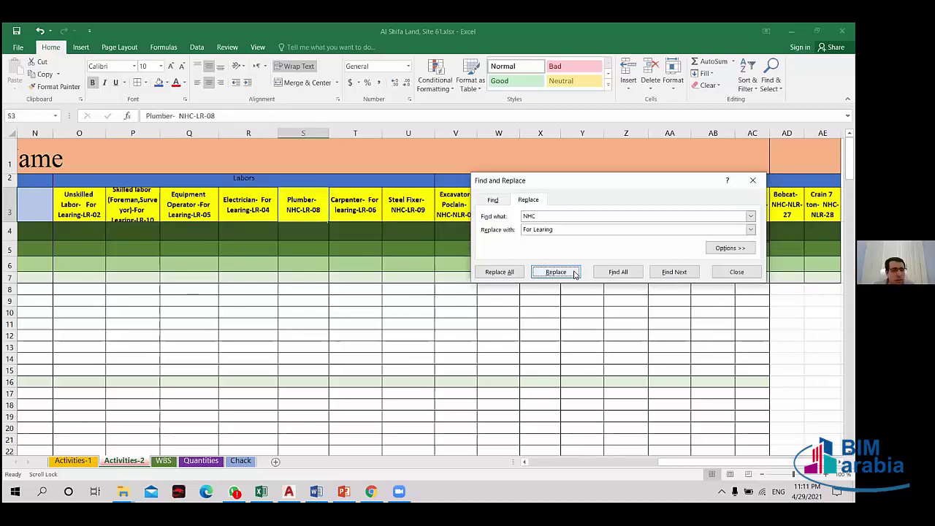
pyautogui.click(573, 274)
pyautogui.click(577, 274)
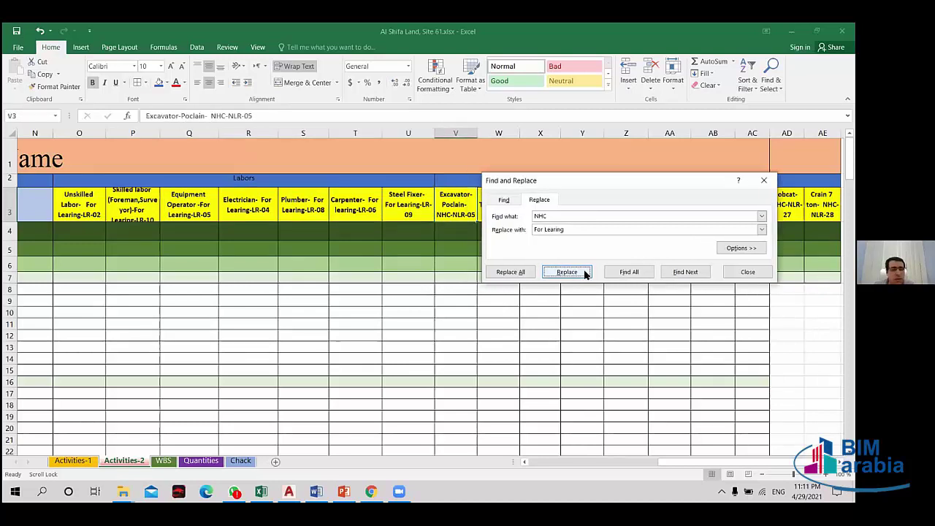
pyautogui.click(584, 274)
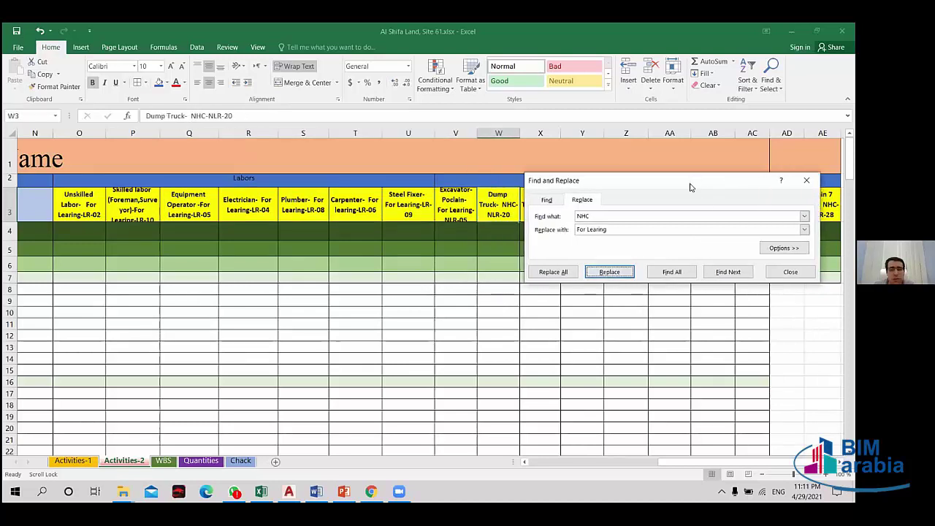
# - Replace NHC in the Dump Truck through Crain 7 ton headers, then close Find and Replace
pyautogui.moveTo(690, 188); pyautogui.dragTo(560, 292)
pyautogui.click(482, 378)
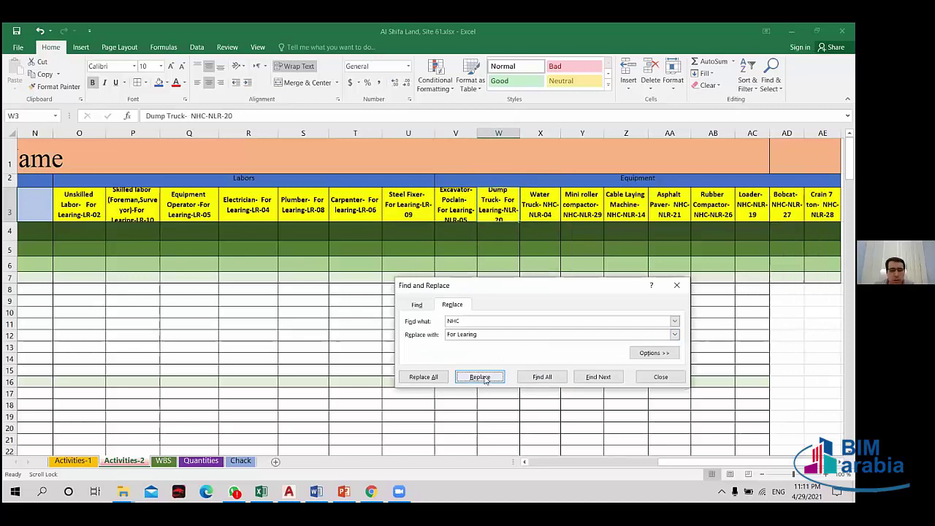
pyautogui.click(484, 378)
pyautogui.click(484, 378)
pyautogui.click(485, 379)
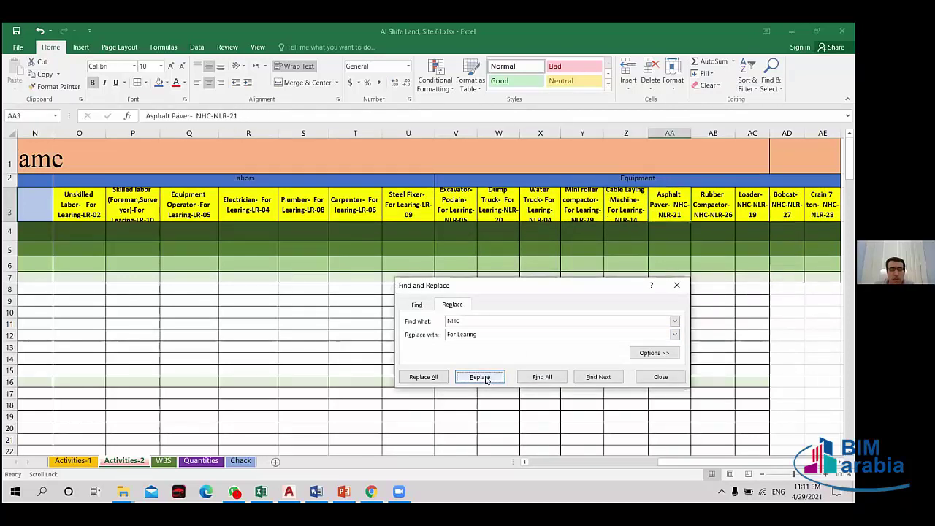
pyautogui.click(486, 379)
pyautogui.click(485, 379)
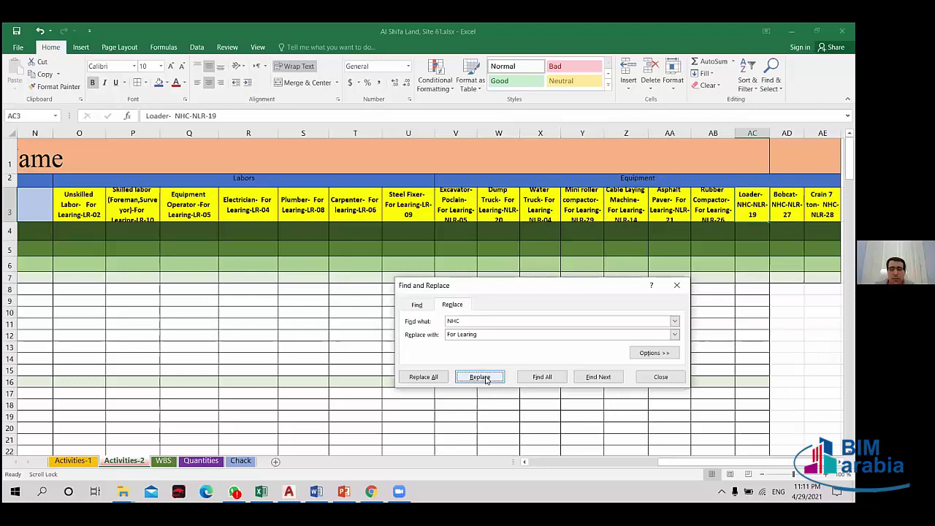
pyautogui.click(486, 379)
pyautogui.click(486, 379)
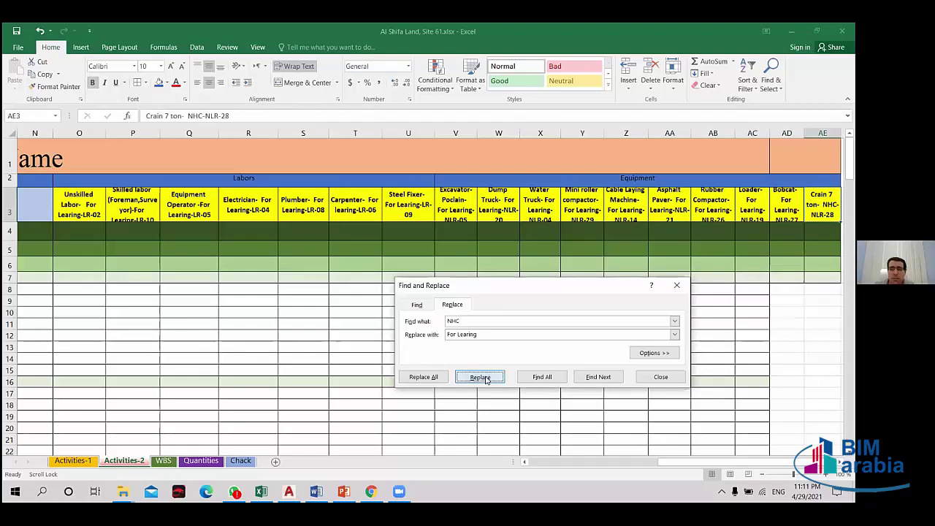
pyautogui.click(486, 379)
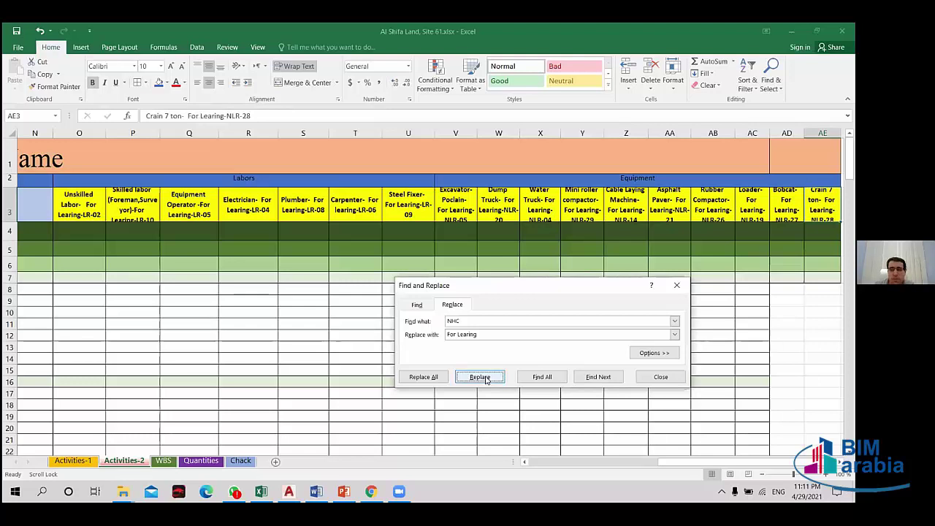
pyautogui.click(485, 379)
pyautogui.click(512, 235)
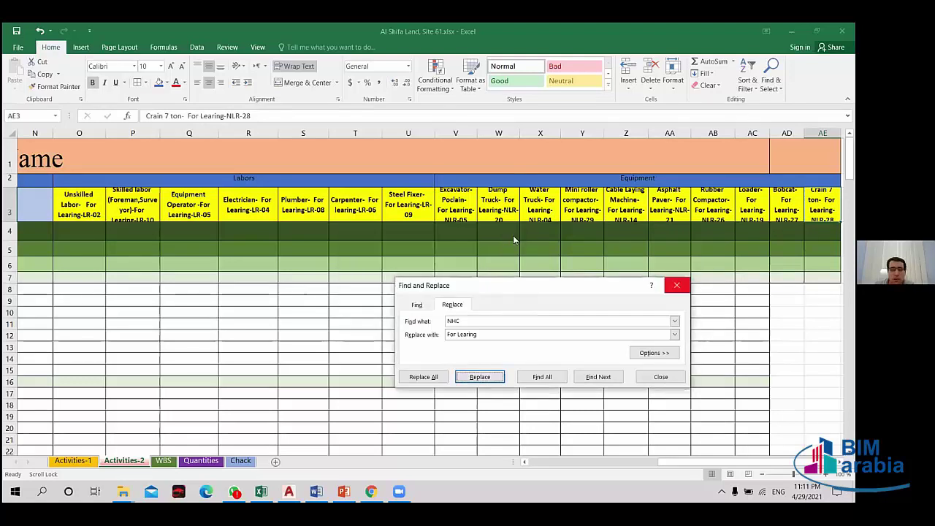
pyautogui.click(660, 376)
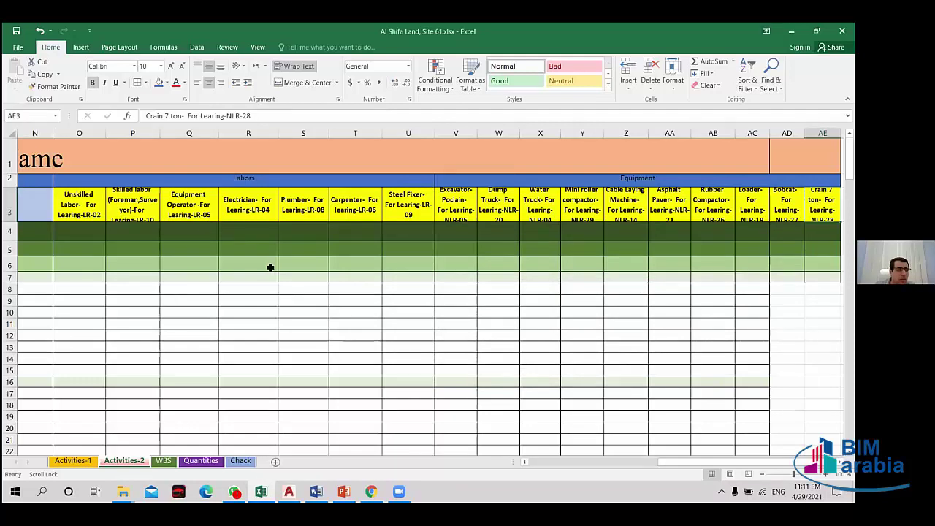
pyautogui.click(83, 210)
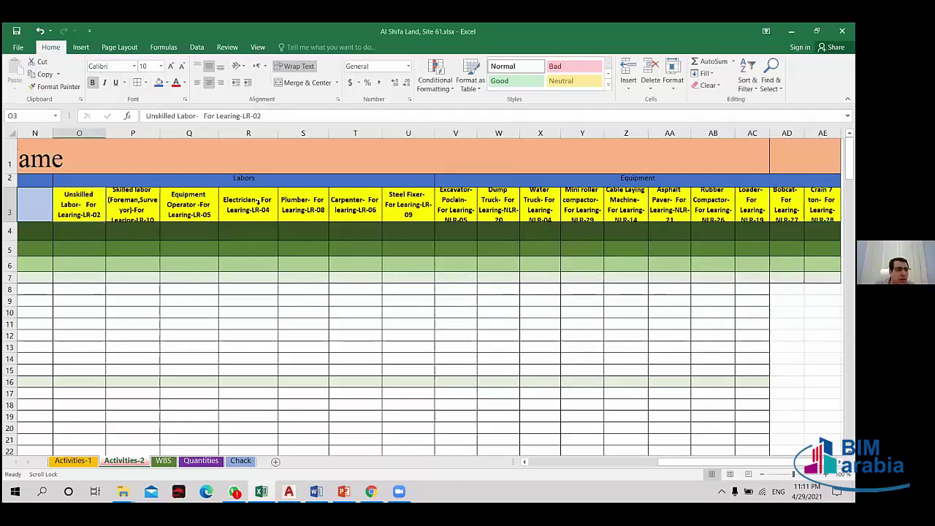
pyautogui.click(204, 115)
pyautogui.press('BackSpace')
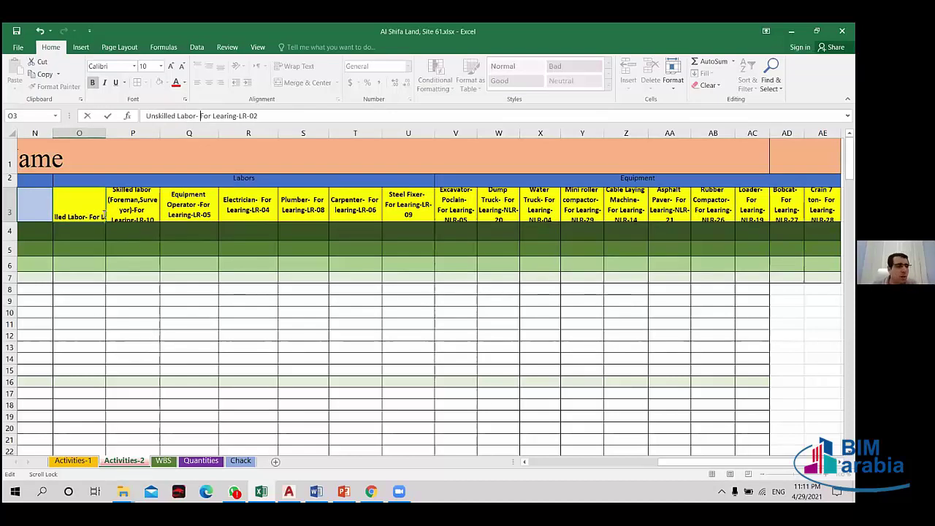
pyautogui.click(207, 314)
pyautogui.click(95, 212)
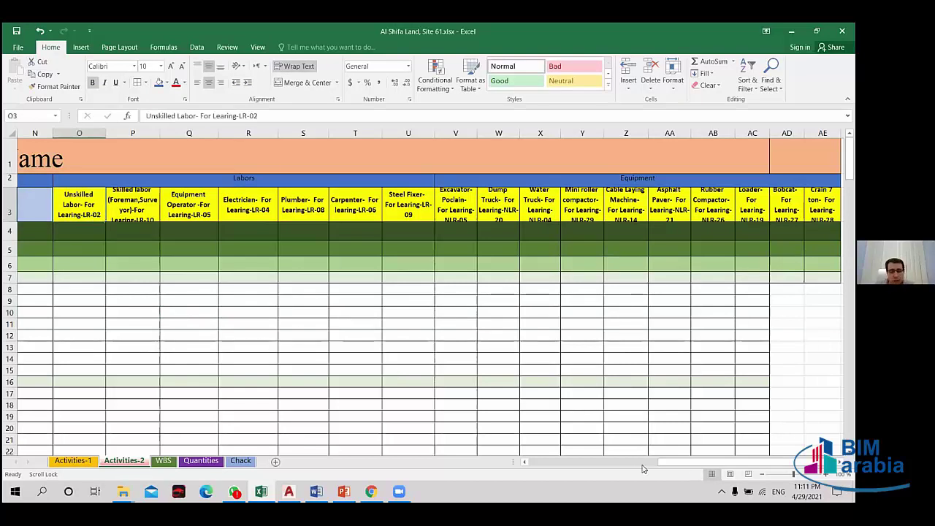
pyautogui.moveTo(694, 462); pyautogui.dragTo(701, 466)
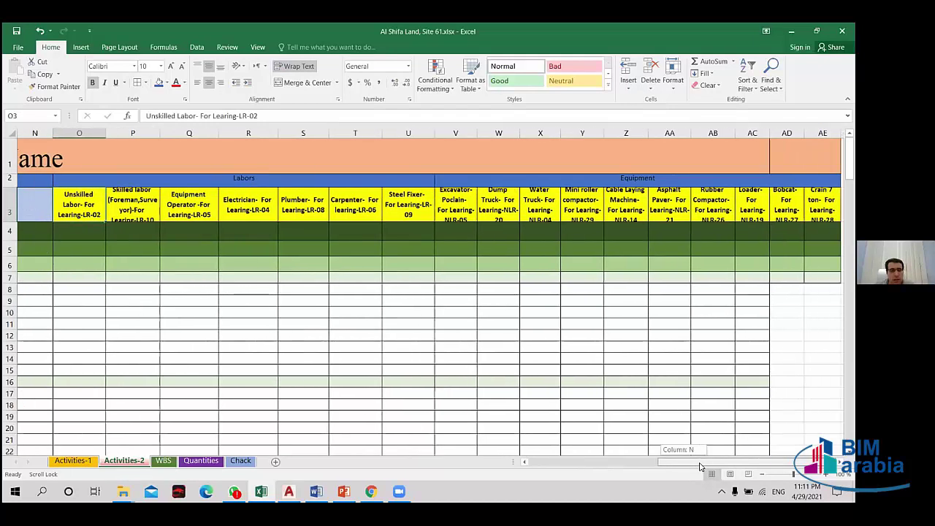
pyautogui.click(458, 208)
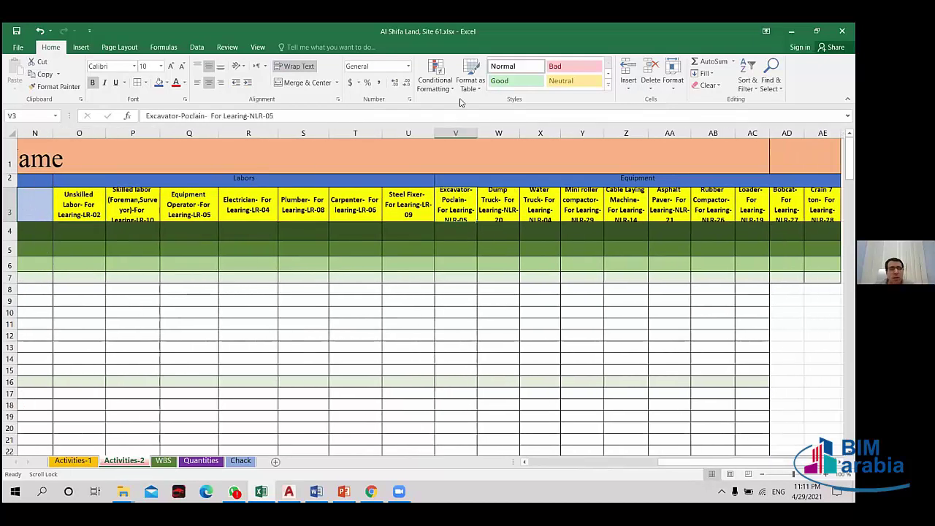
pyautogui.moveTo(455, 133); pyautogui.dragTo(838, 133)
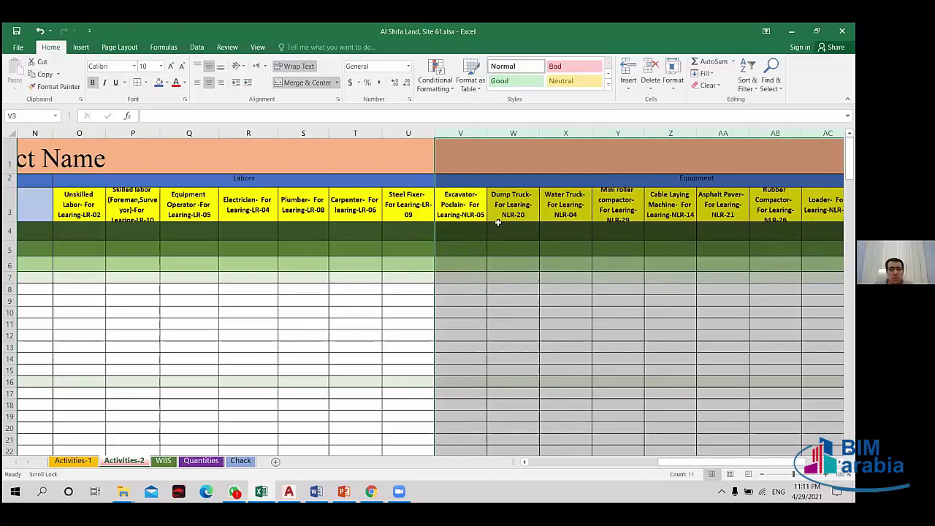
pyautogui.click(452, 206)
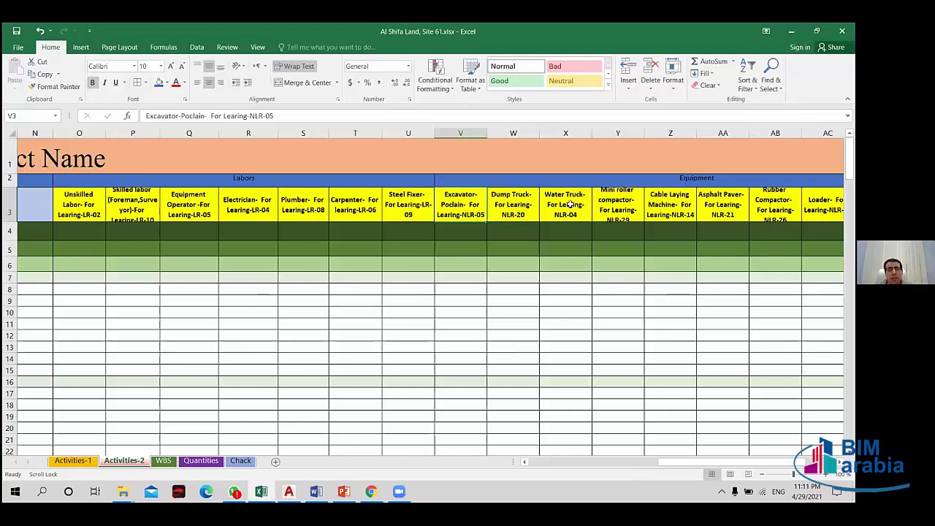
pyautogui.click(571, 205)
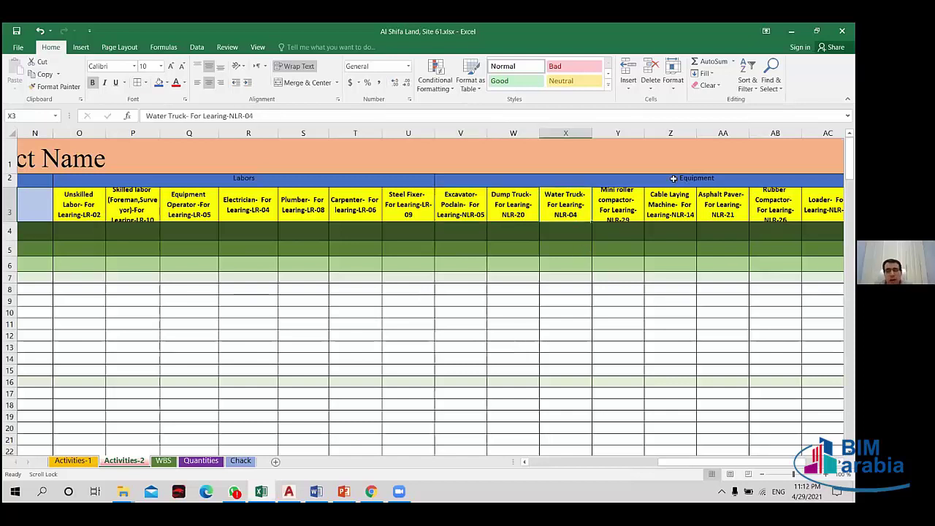
pyautogui.click(616, 208)
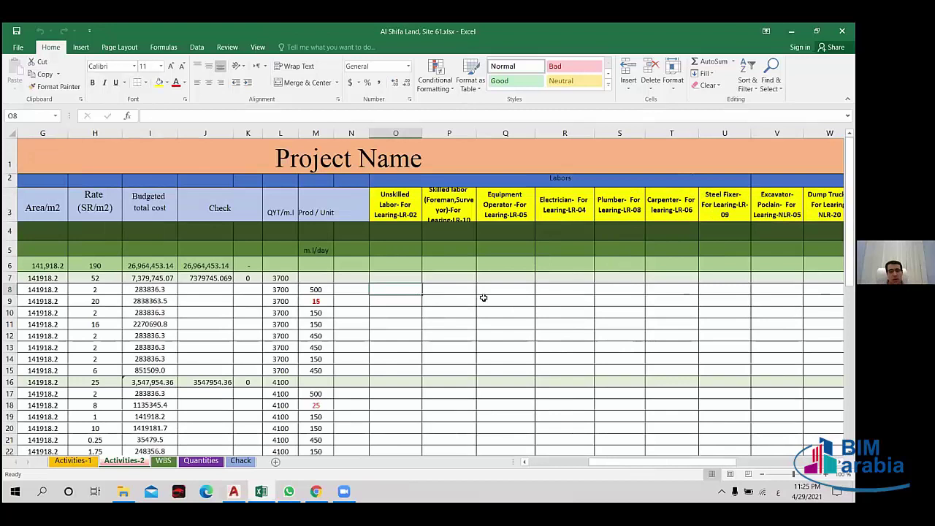
pyautogui.scroll(-2, 481, 293)
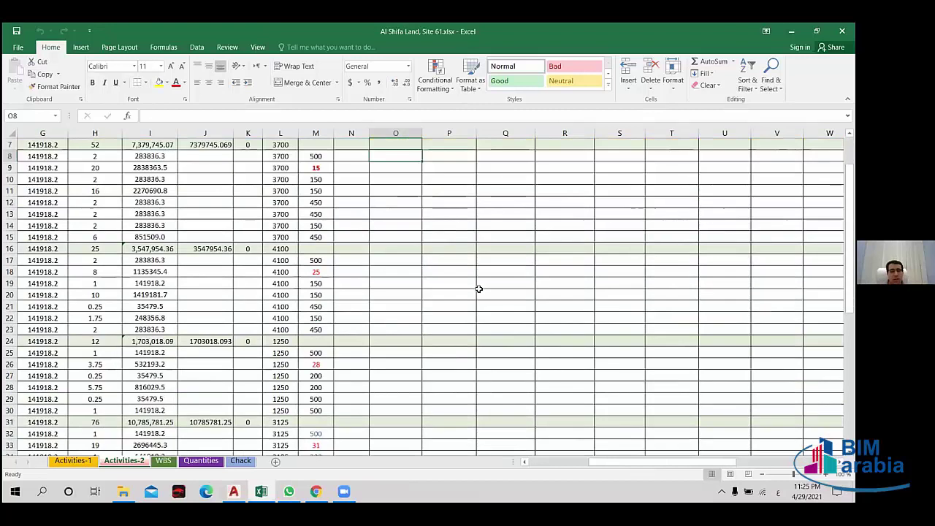
pyautogui.scroll(2, 478, 290)
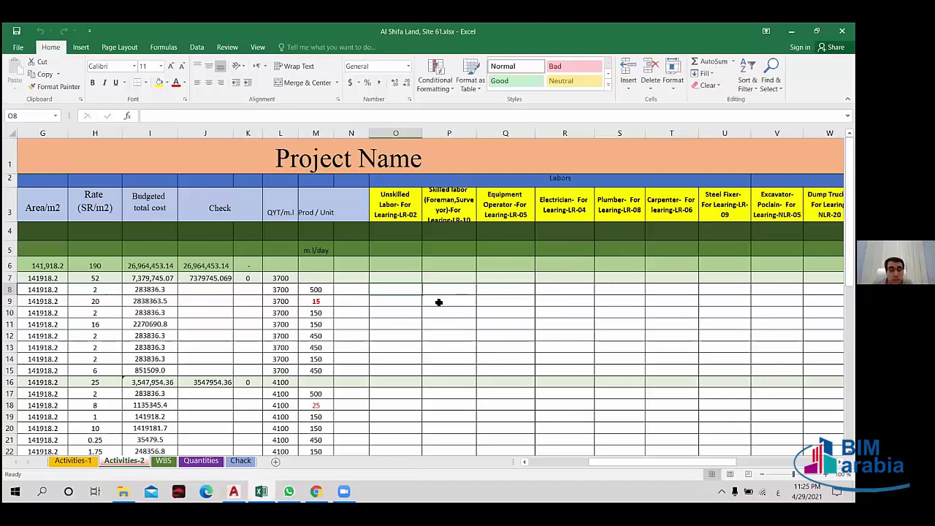
pyautogui.moveTo(395, 204); pyautogui.dragTo(734, 204)
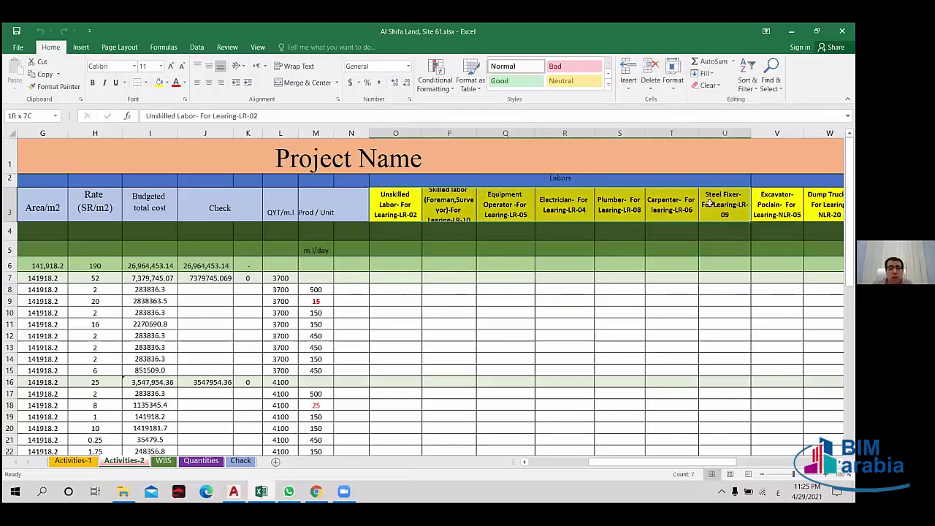
pyautogui.click(525, 358)
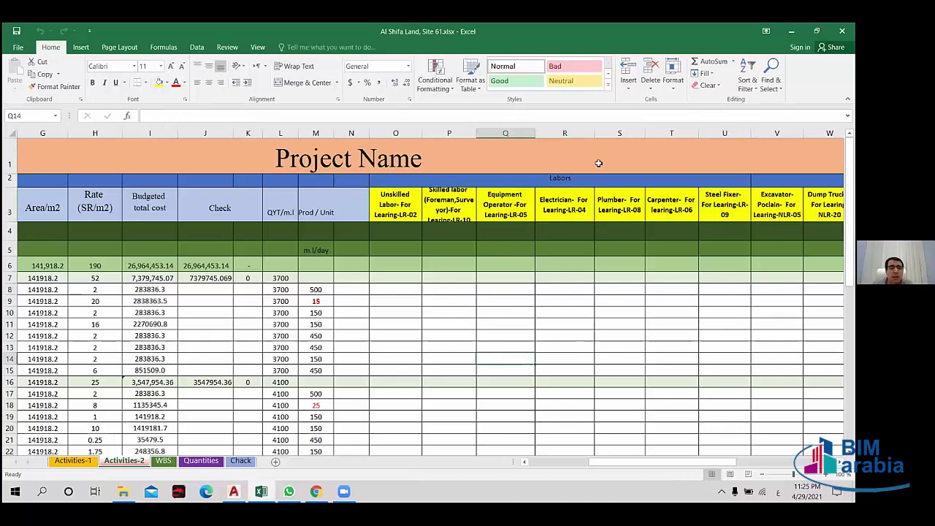
pyautogui.click(568, 179)
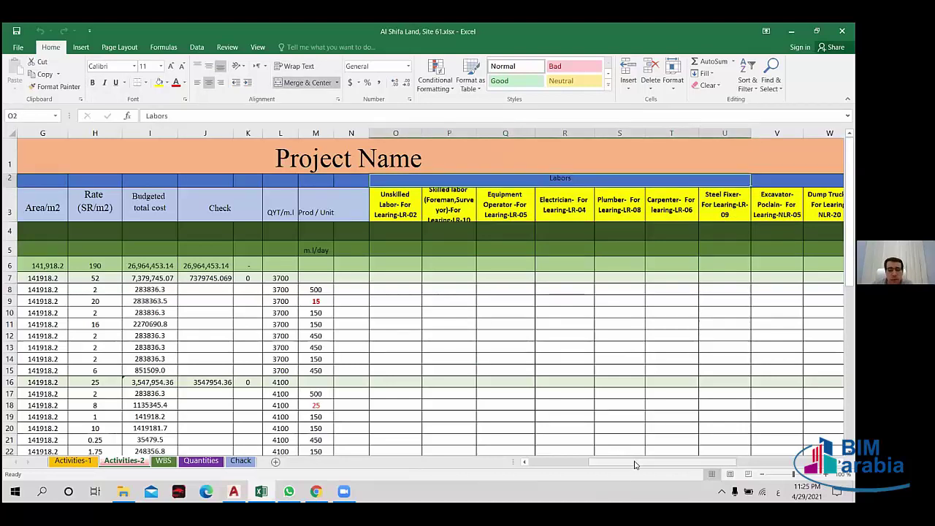
pyautogui.moveTo(634, 464)
pyautogui.mouseDown()
pyautogui.moveTo(712, 461)
pyautogui.moveTo(669, 461)
pyautogui.mouseUp()
pyautogui.moveTo(267, 183)
pyautogui.mouseDown()
pyautogui.moveTo(223, 202)
pyautogui.moveTo(564, 205)
pyautogui.mouseUp()
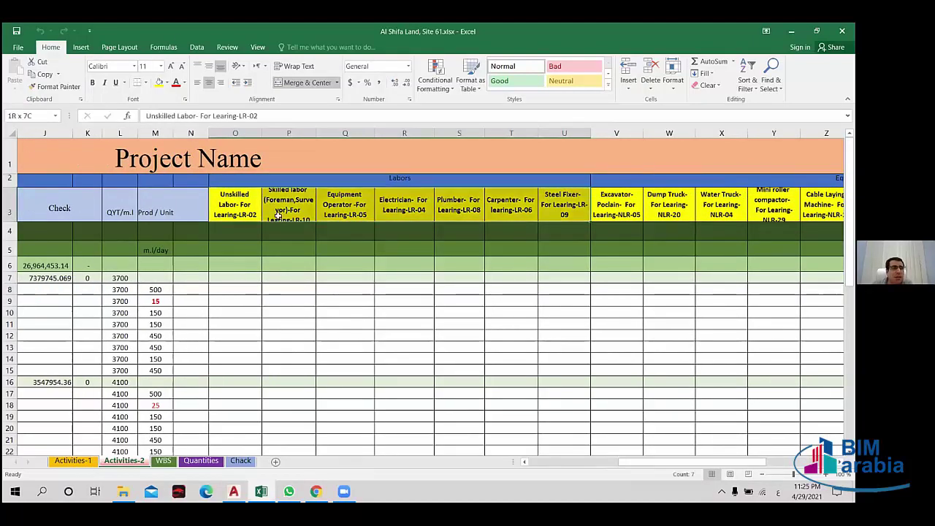
pyautogui.click(249, 196)
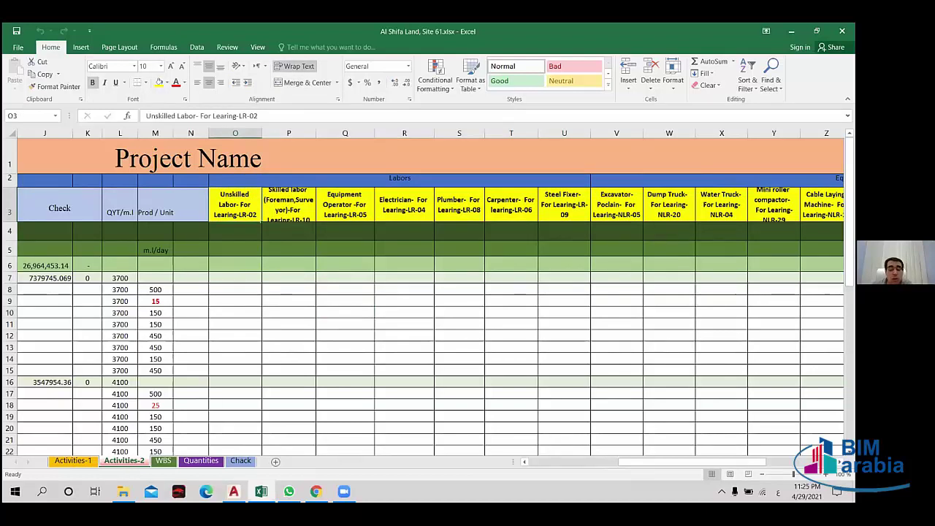
pyautogui.moveTo(721, 461); pyautogui.dragTo(719, 463)
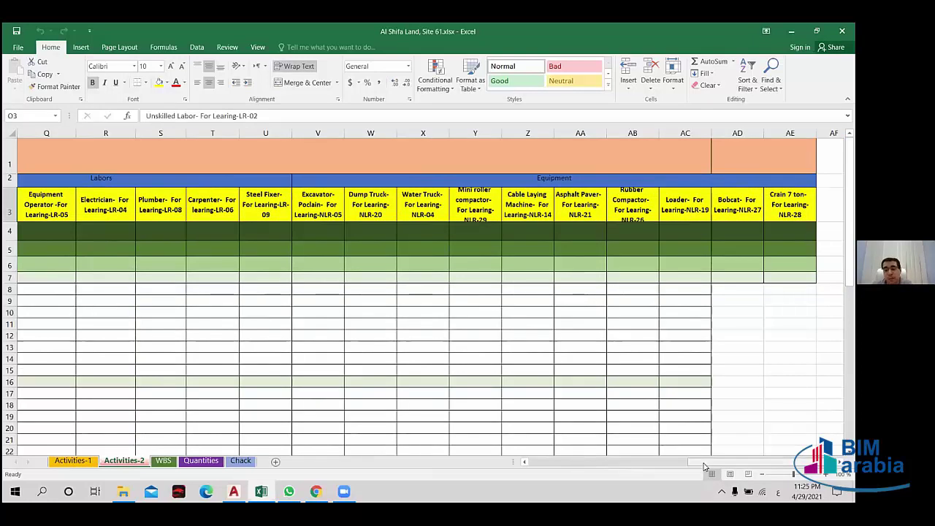
pyautogui.moveTo(687, 463); pyautogui.dragTo(602, 464)
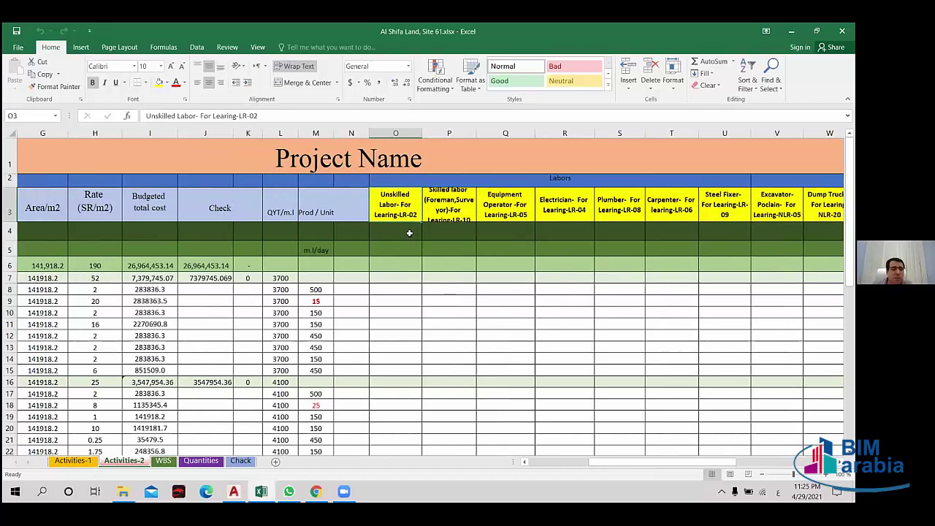
pyautogui.click(444, 207)
pyautogui.click(503, 211)
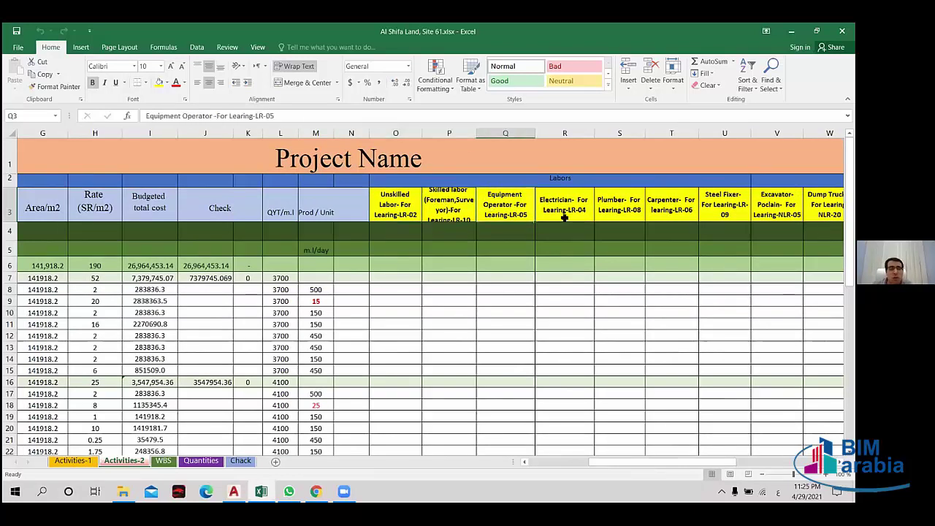
pyautogui.click(564, 212)
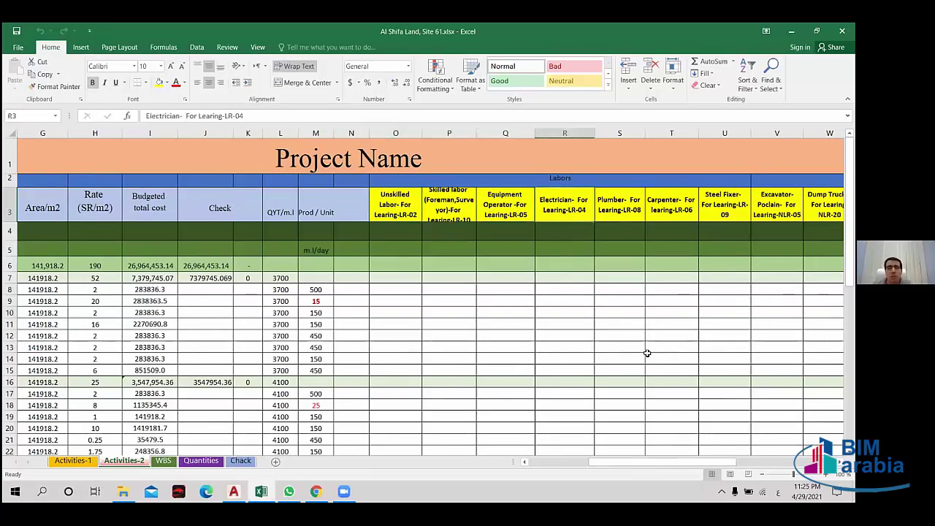
pyautogui.moveTo(601, 461); pyautogui.dragTo(664, 465)
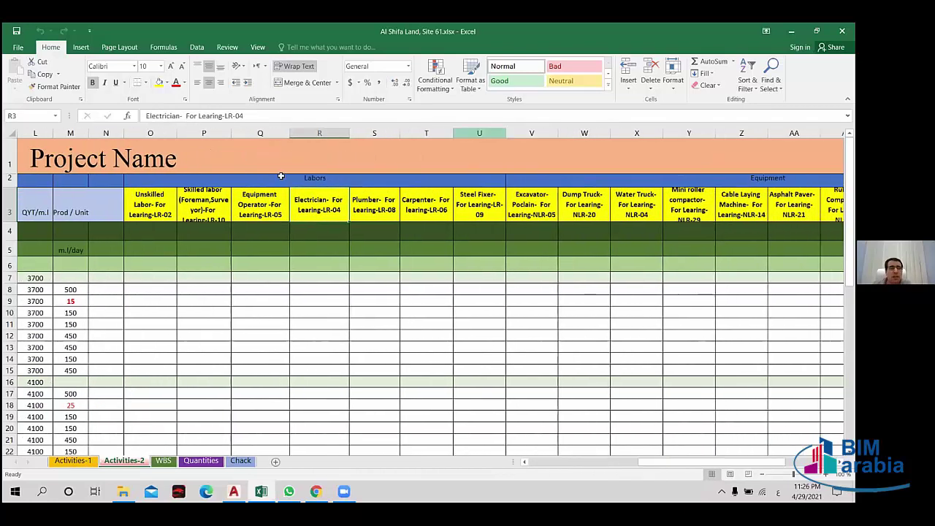
pyautogui.click(210, 180)
pyautogui.moveTo(210, 181); pyautogui.dragTo(261, 209)
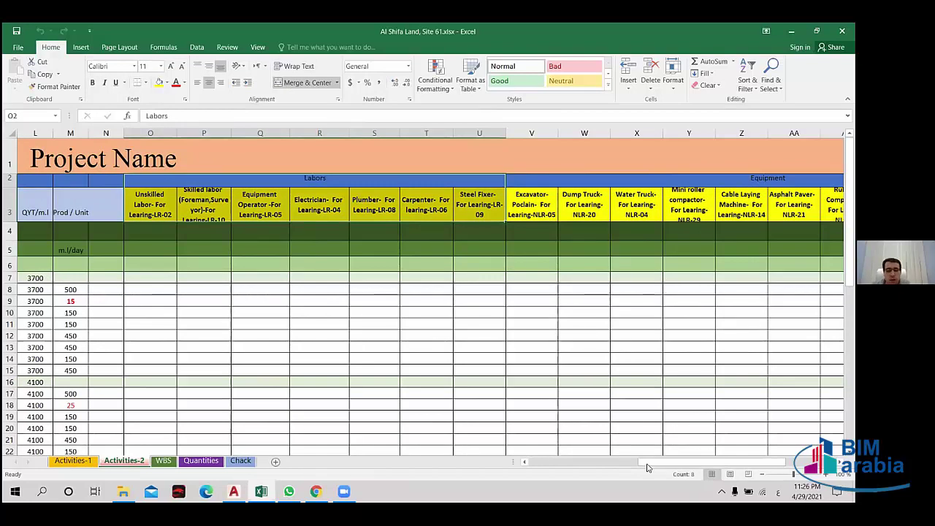
pyautogui.moveTo(649, 466)
pyautogui.mouseDown()
pyautogui.moveTo(685, 466)
pyautogui.moveTo(663, 464)
pyautogui.mouseUp()
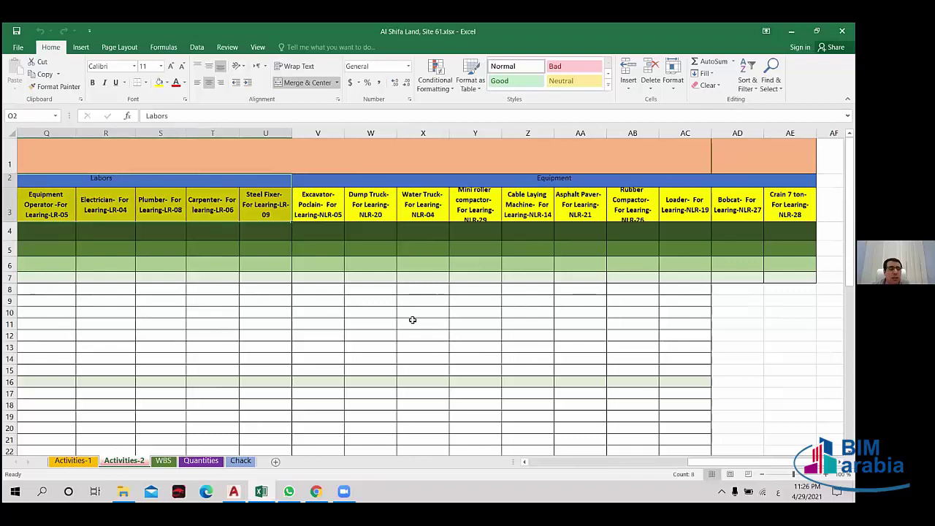
pyautogui.click(319, 211)
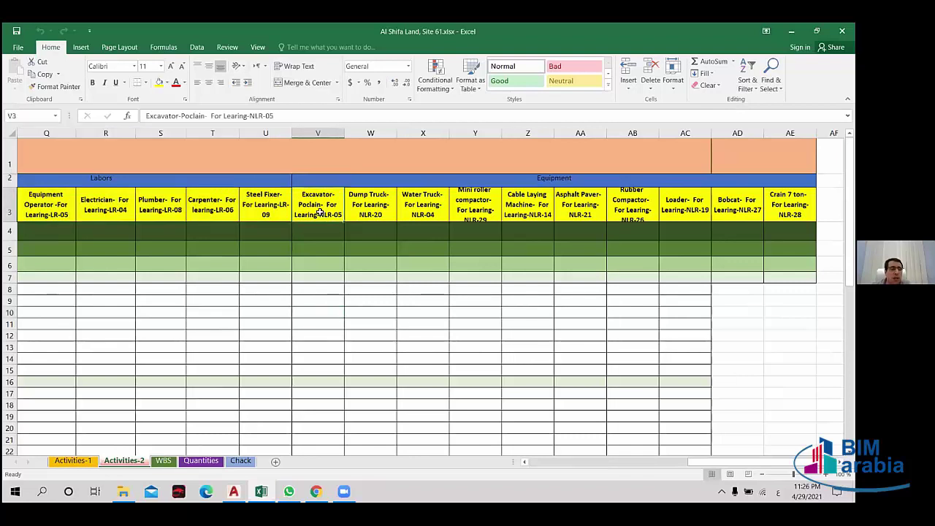
pyautogui.click(359, 208)
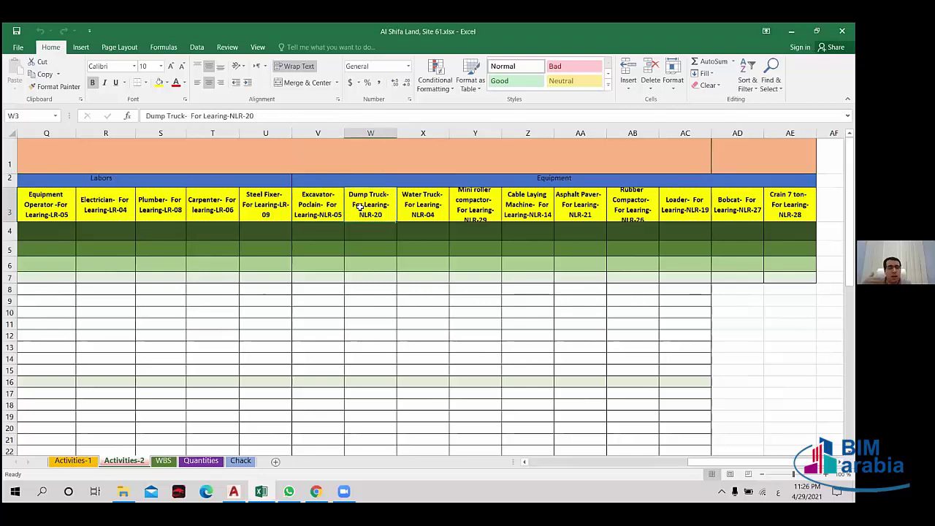
pyautogui.click(421, 204)
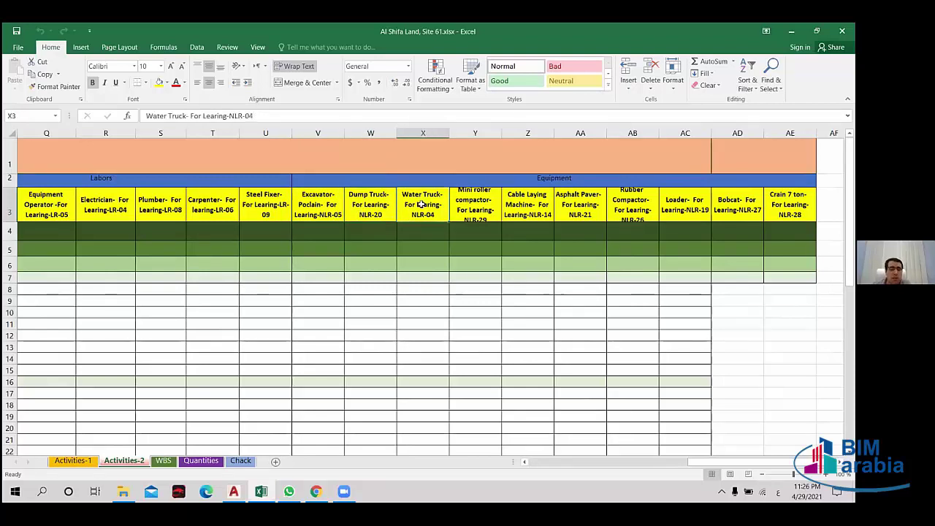
pyautogui.click(468, 207)
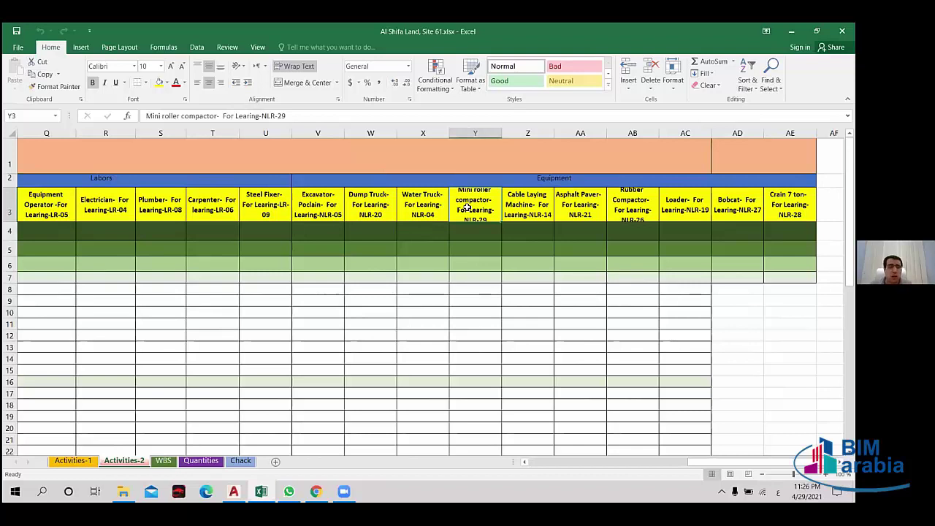
pyautogui.click(511, 207)
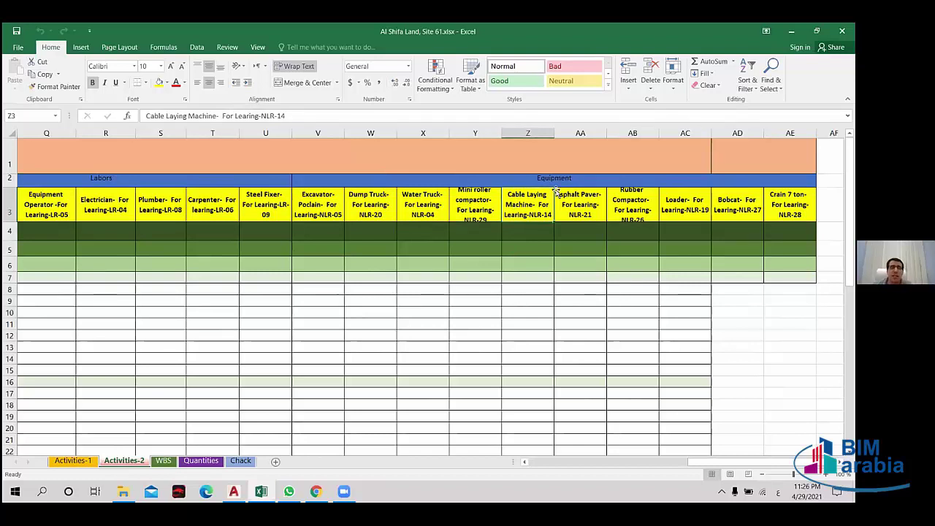
pyautogui.click(564, 206)
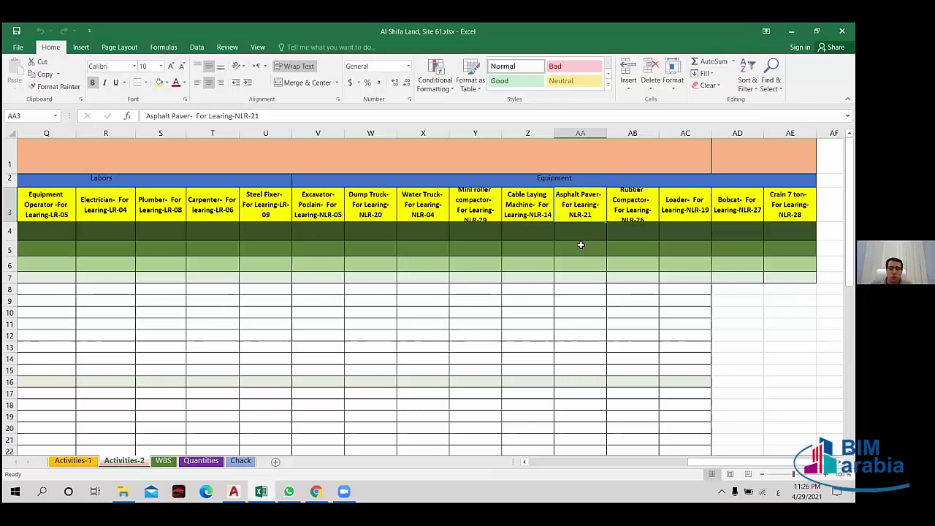
pyautogui.click(632, 210)
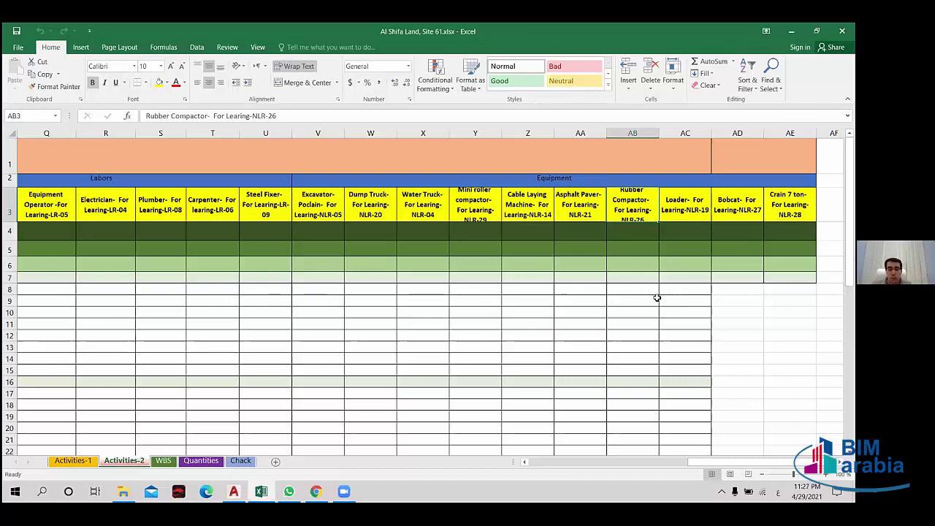
pyautogui.click(678, 209)
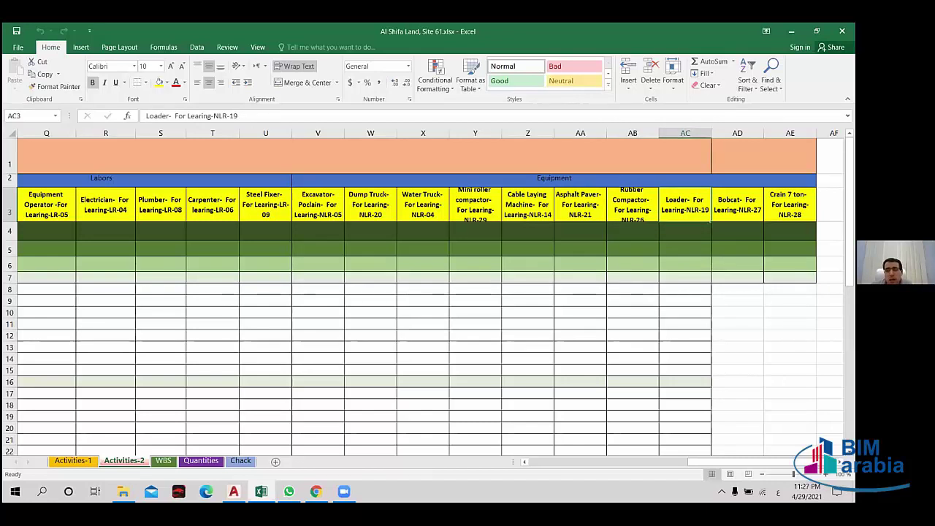
pyautogui.click(729, 211)
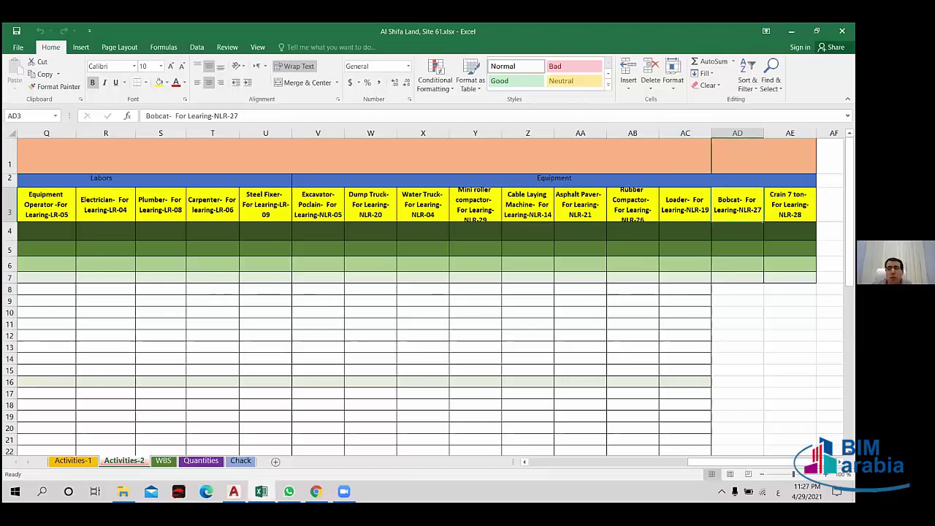
pyautogui.press('Right')
pyautogui.moveTo(704, 462)
pyautogui.mouseDown()
pyautogui.moveTo(657, 472)
pyautogui.moveTo(715, 473)
pyautogui.moveTo(613, 457)
pyautogui.mouseUp()
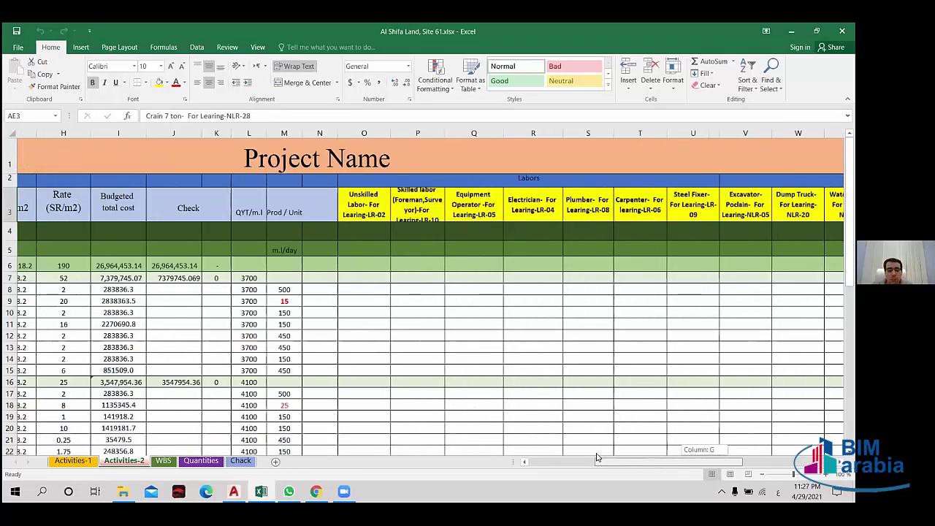
# - Hide the Check columns J and K
pyautogui.moveTo(613, 457); pyautogui.dragTo(588, 462)
pyautogui.scroll(-2, 406, 167)
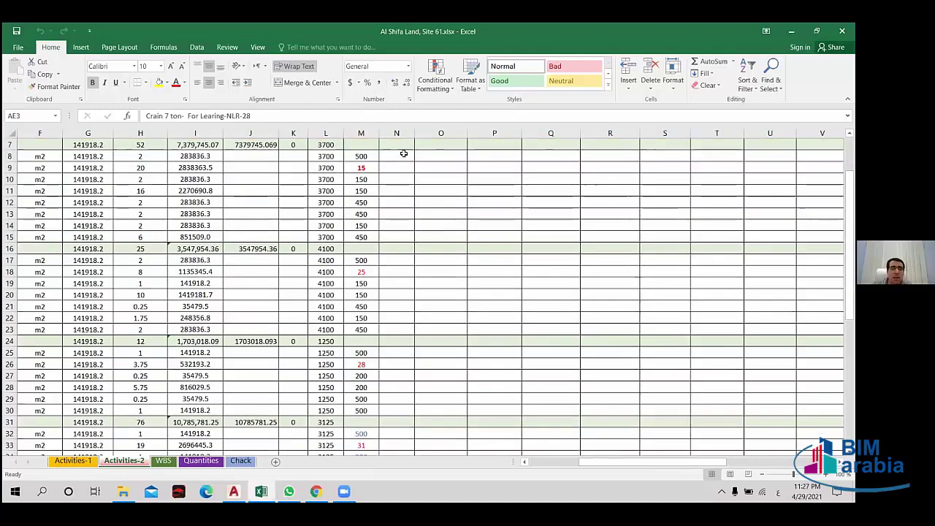
pyautogui.moveTo(397, 157); pyautogui.dragTo(574, 237)
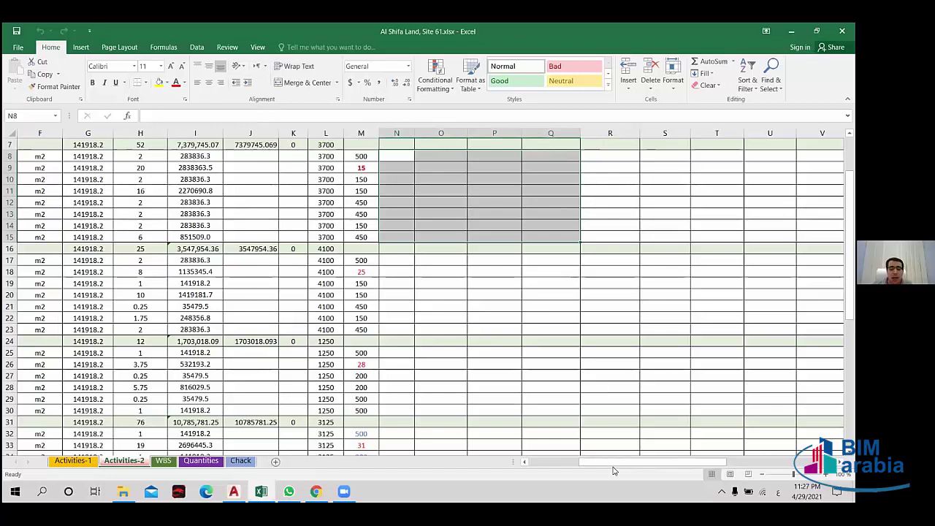
pyautogui.moveTo(611, 462)
pyautogui.mouseDown()
pyautogui.moveTo(600, 462)
pyautogui.moveTo(617, 464)
pyautogui.mouseUp()
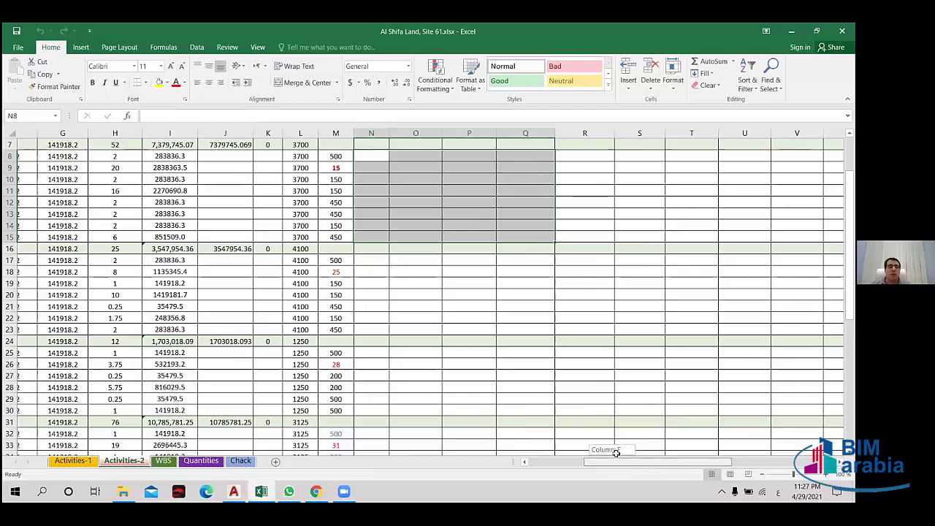
pyautogui.moveTo(617, 464); pyautogui.dragTo(616, 454)
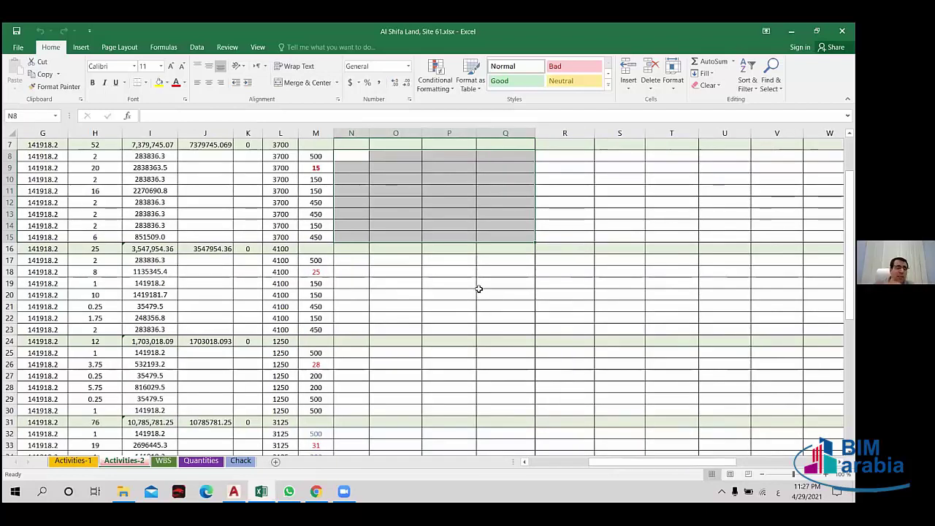
pyautogui.scroll(2, 434, 338)
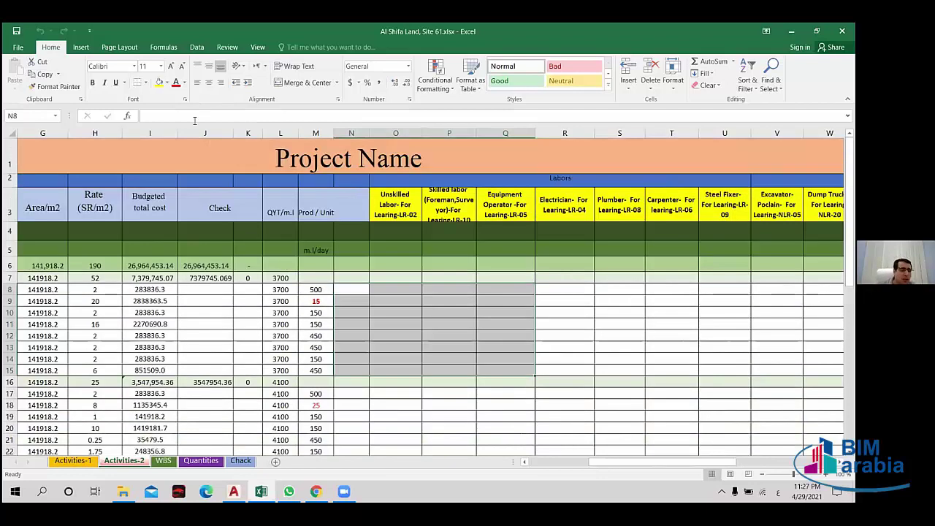
pyautogui.moveTo(219, 132); pyautogui.dragTo(245, 133)
pyautogui.rightClick(243, 136)
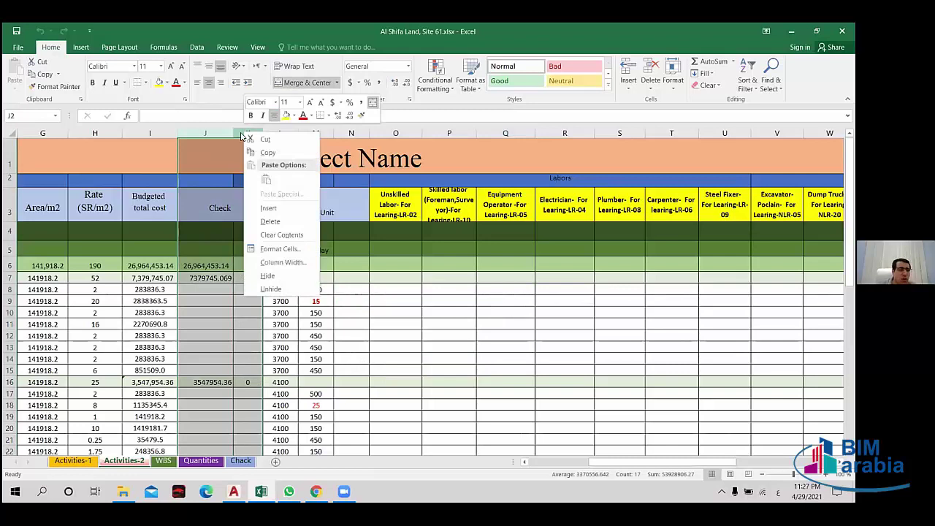
pyautogui.click(280, 277)
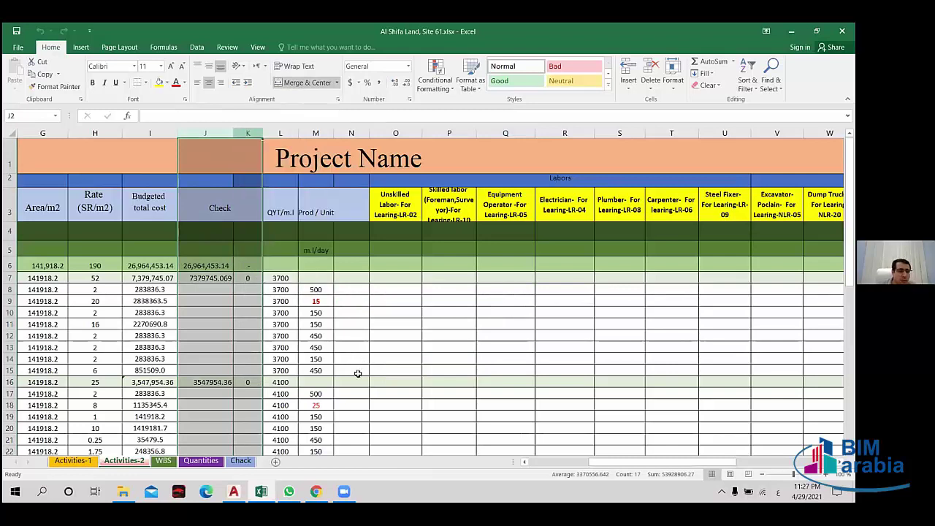
# - Delete the empty column N after Prod / Unit
pyautogui.moveTo(656, 464); pyautogui.dragTo(643, 467)
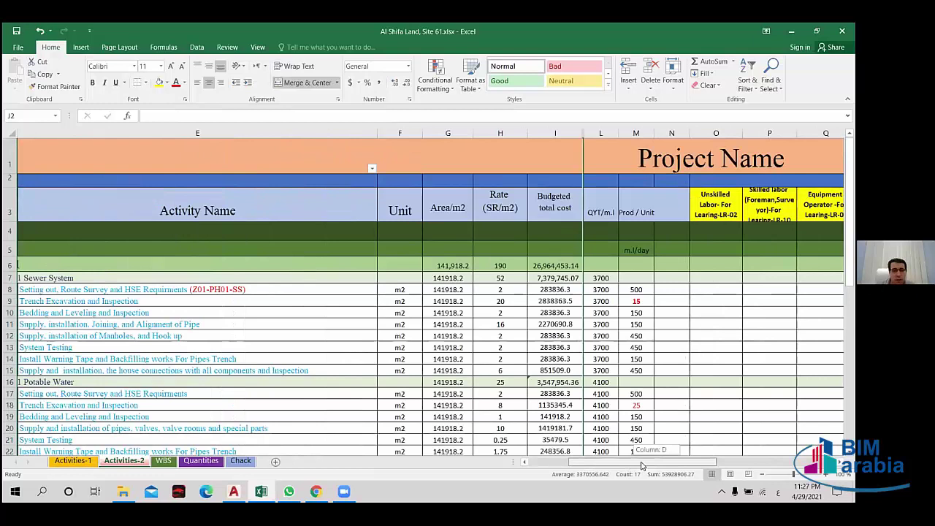
pyautogui.click(671, 289)
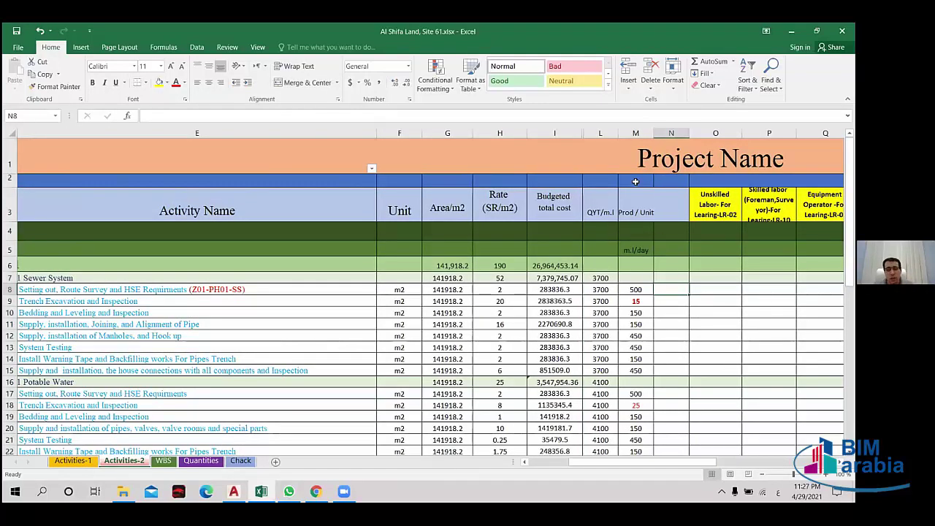
pyautogui.click(672, 205)
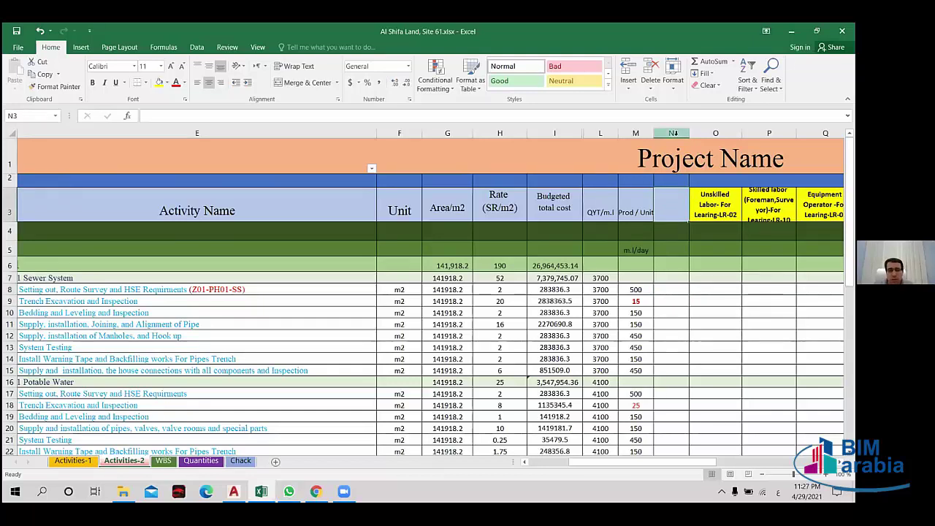
pyautogui.click(671, 133)
pyautogui.rightClick(671, 134)
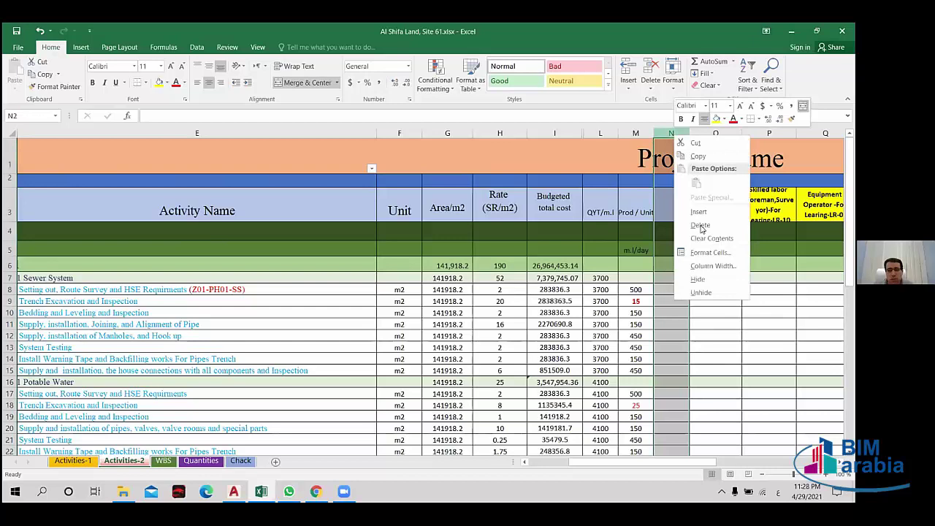
pyautogui.press('d')
pyautogui.click(738, 325)
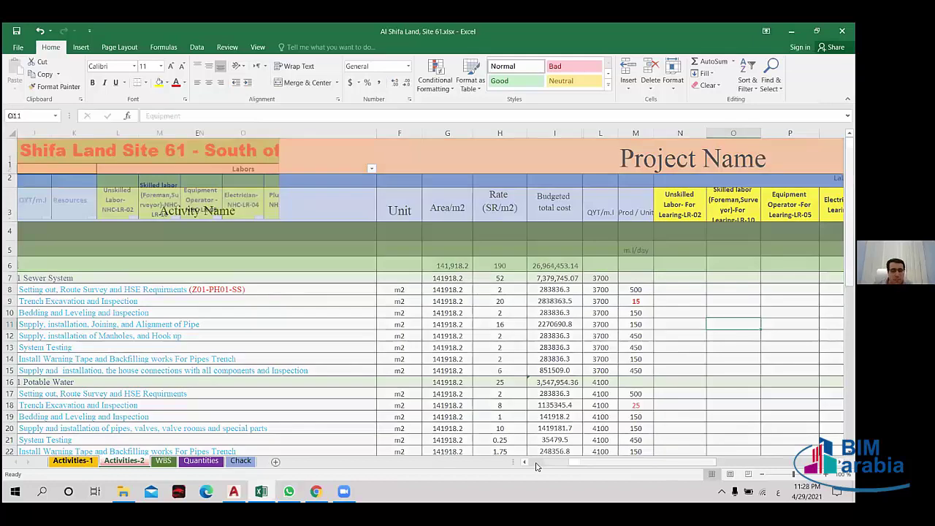
pyautogui.moveTo(553, 468); pyautogui.dragTo(533, 466)
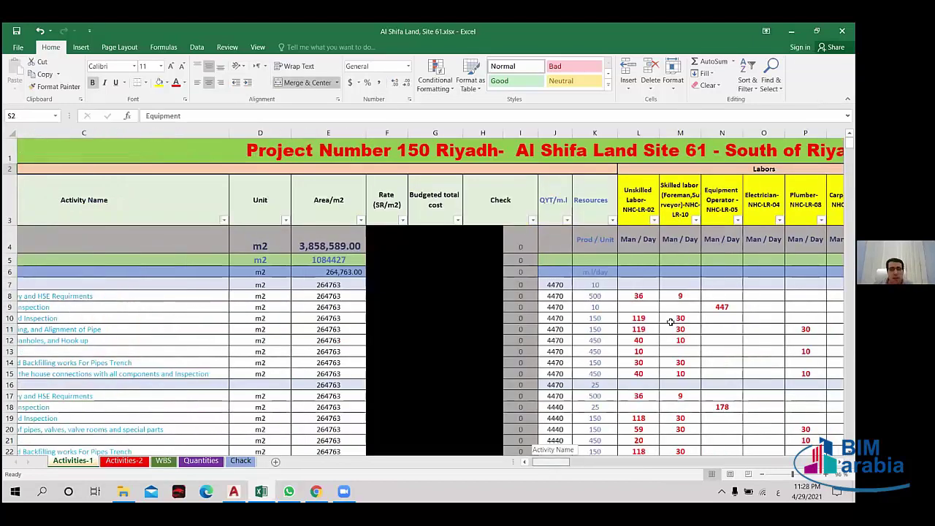
pyautogui.click(726, 296)
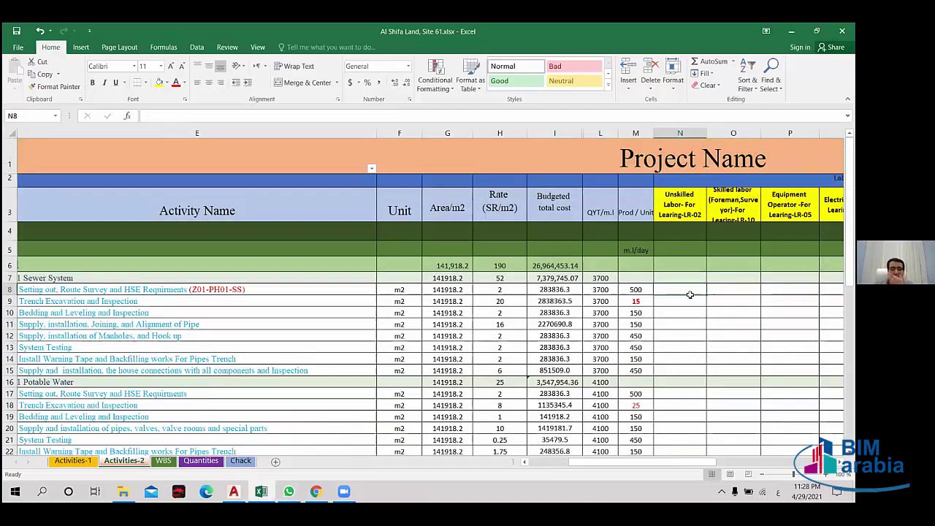
# - Enter =G8/M8 in N8 and reduce the result to one decimal place
pyautogui.click(452, 290)
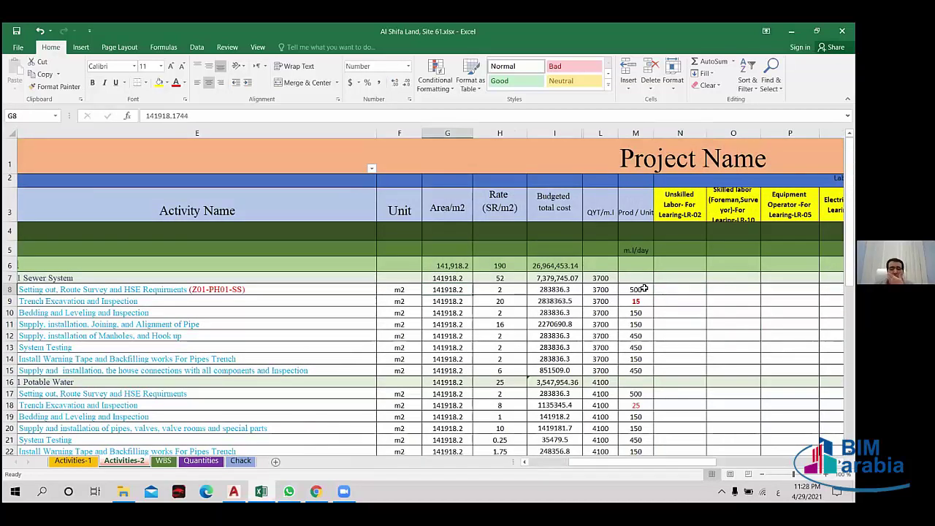
pyautogui.click(636, 290)
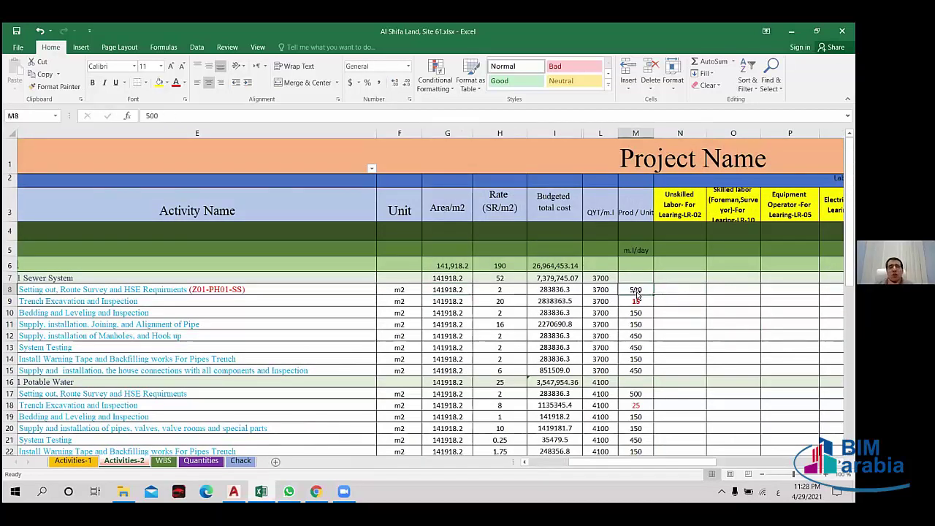
pyautogui.click(669, 291)
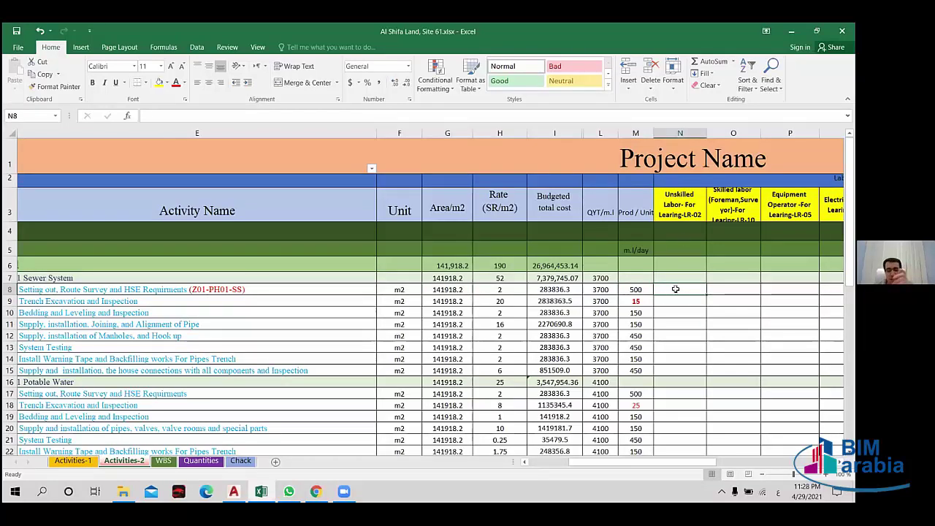
pyautogui.write('=')
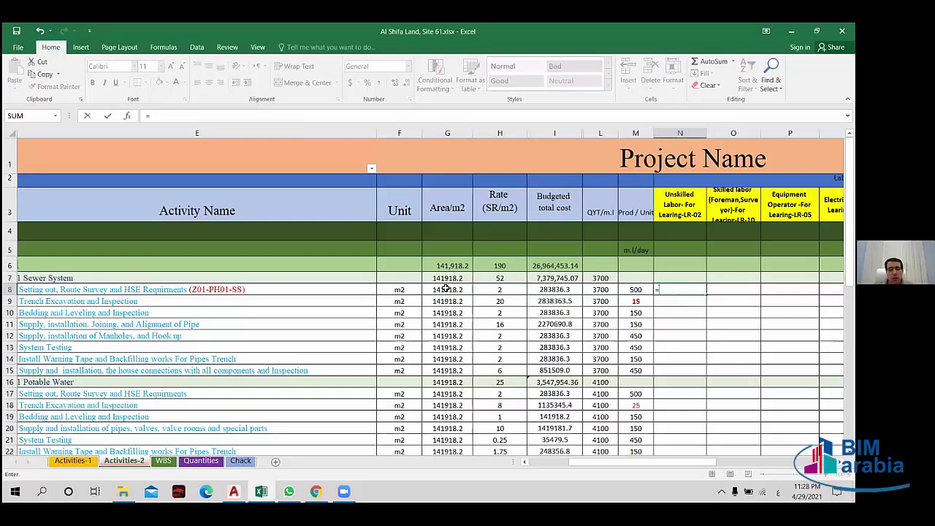
pyautogui.click(445, 289)
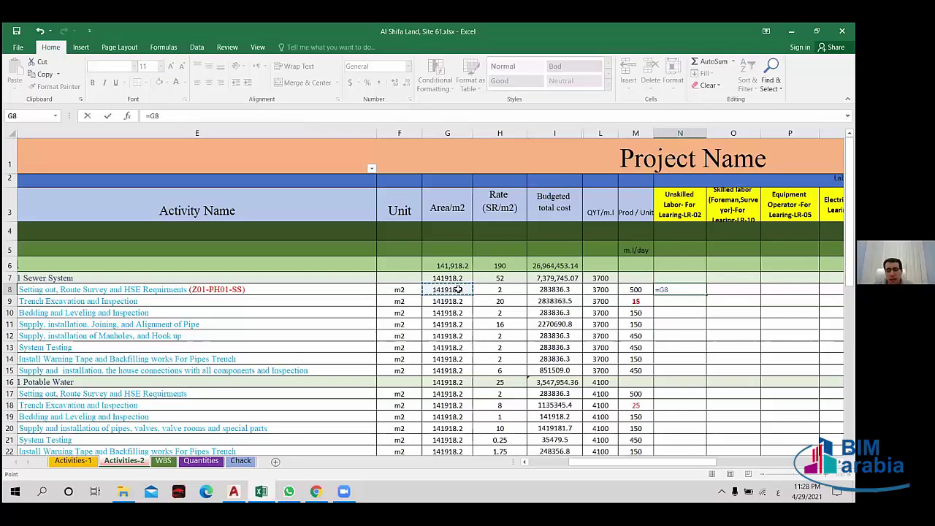
pyautogui.write('/')
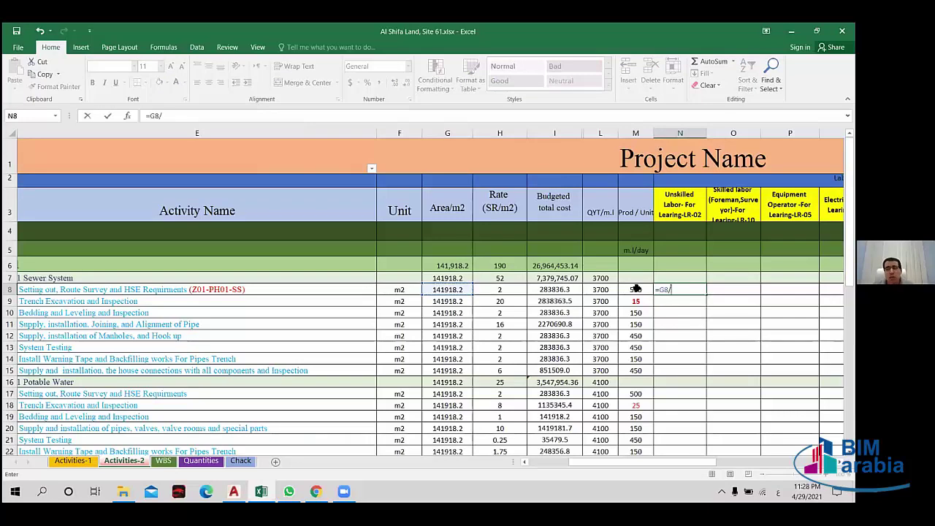
pyautogui.click(636, 289)
pyautogui.press('Return')
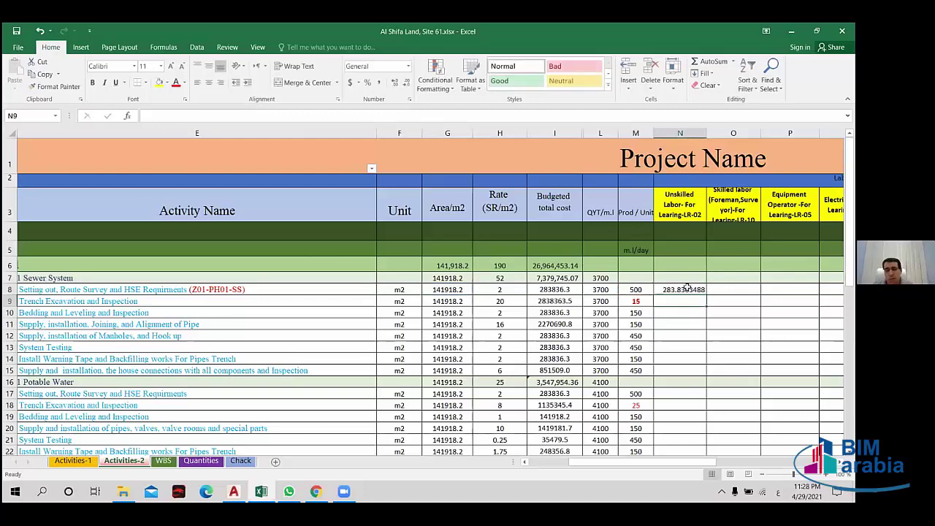
pyautogui.press('Up')
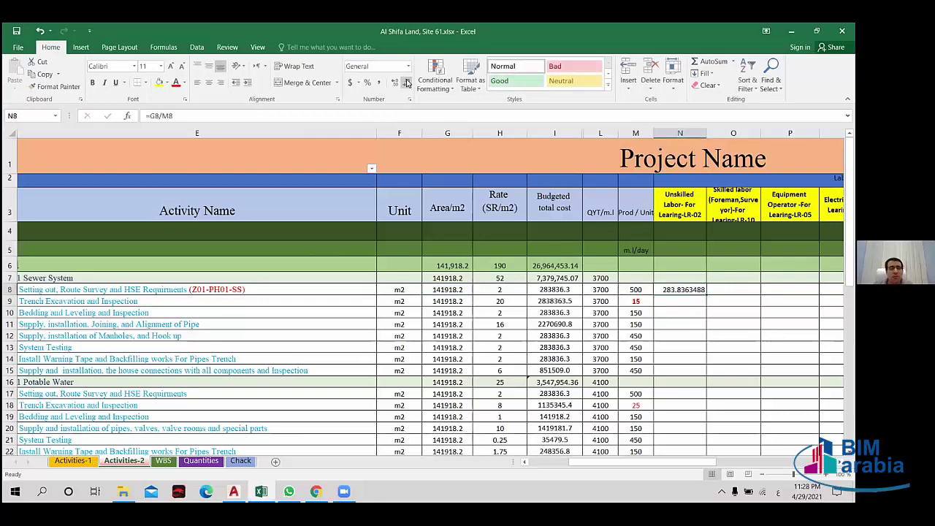
pyautogui.click(406, 83)
pyautogui.click(406, 83)
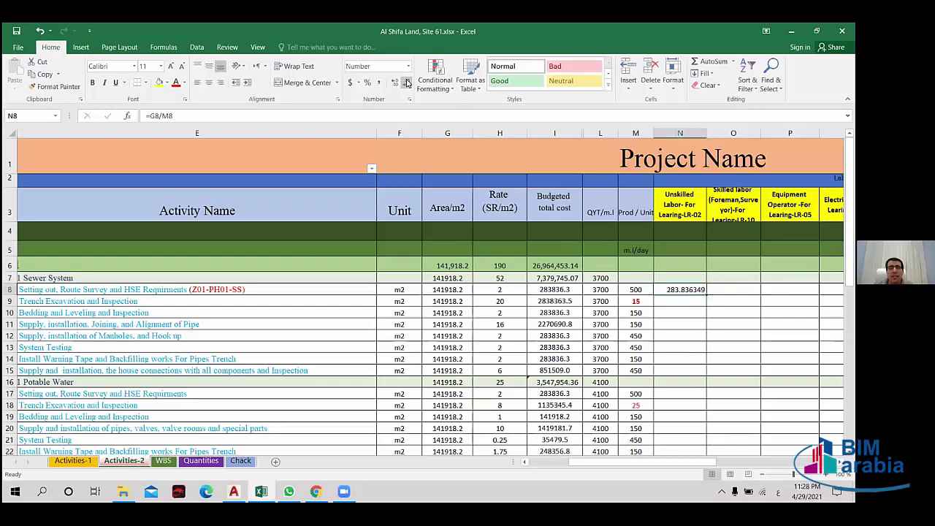
pyautogui.click(407, 83)
pyautogui.click(407, 83)
pyautogui.click(406, 83)
pyautogui.click(407, 82)
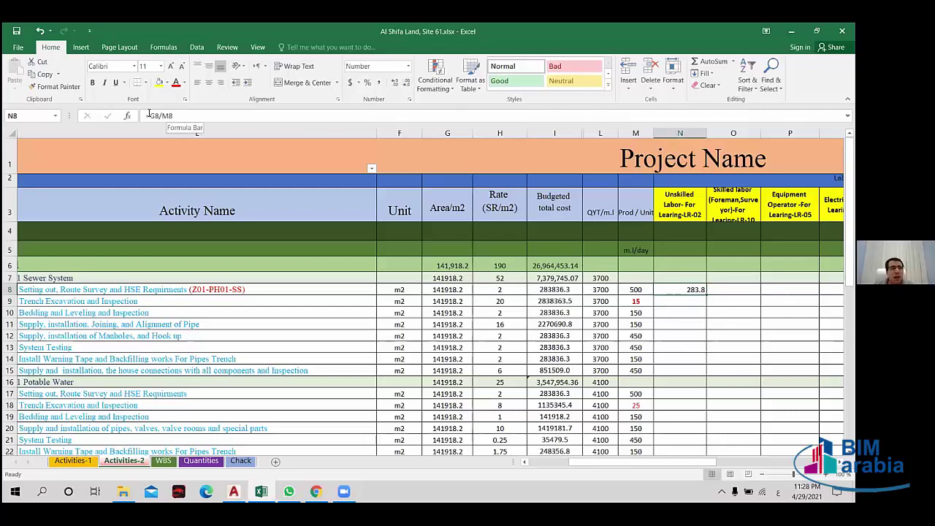
# - Wrap N8's formula in brackets as =(G8/M8), giving 283.8
pyautogui.click(152, 116)
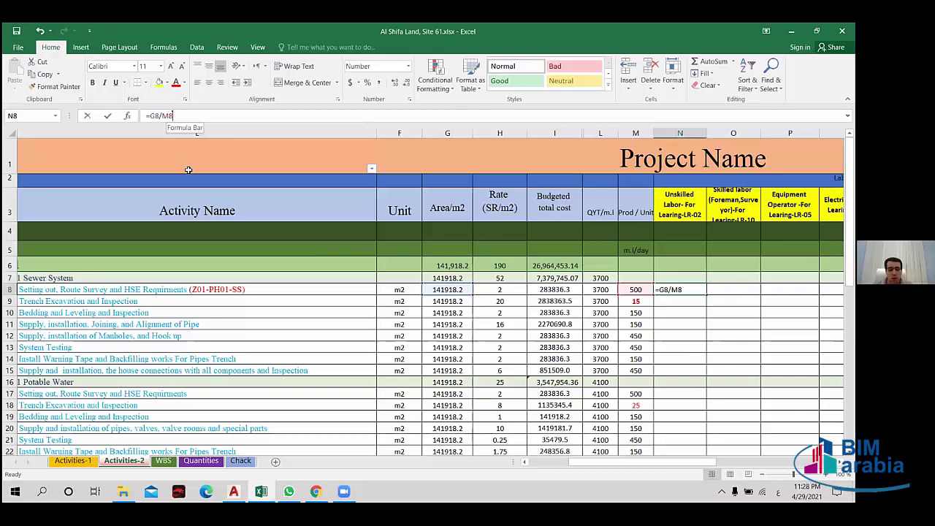
pyautogui.click(148, 116)
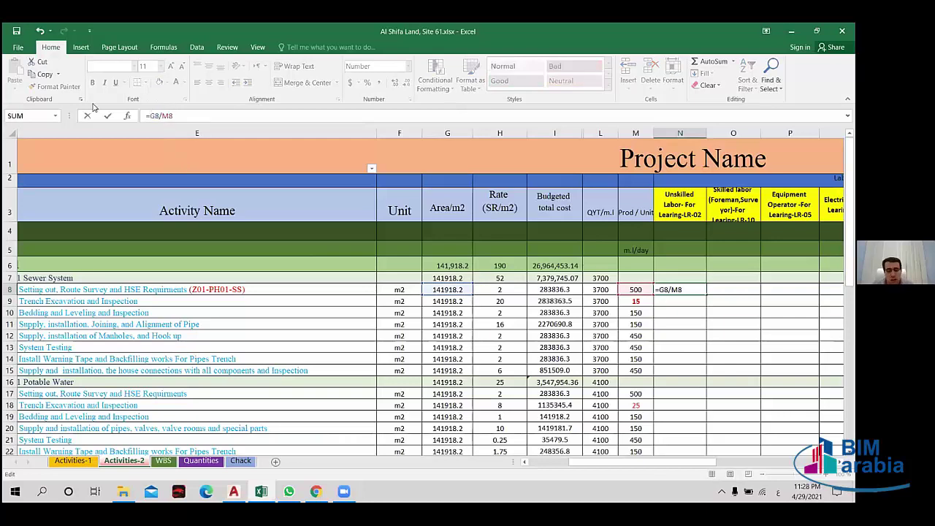
pyautogui.write('(')
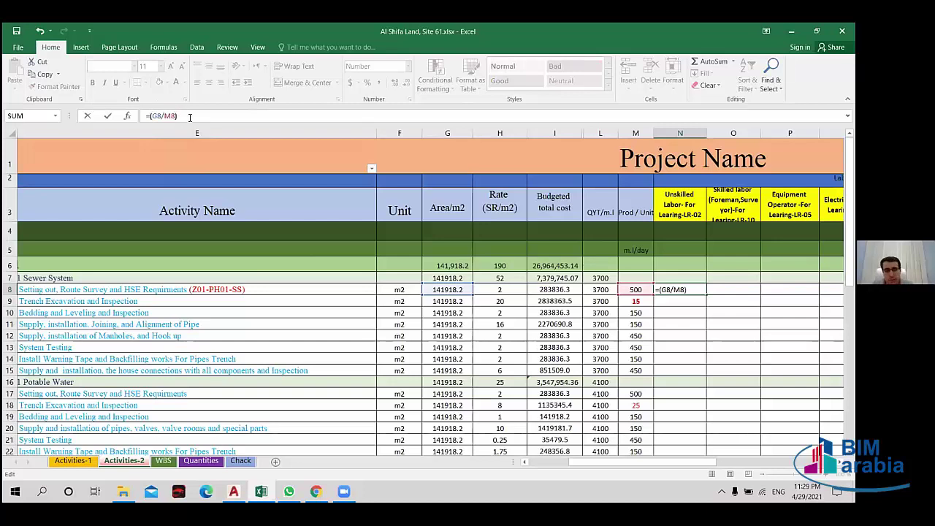
pyautogui.press('Return')
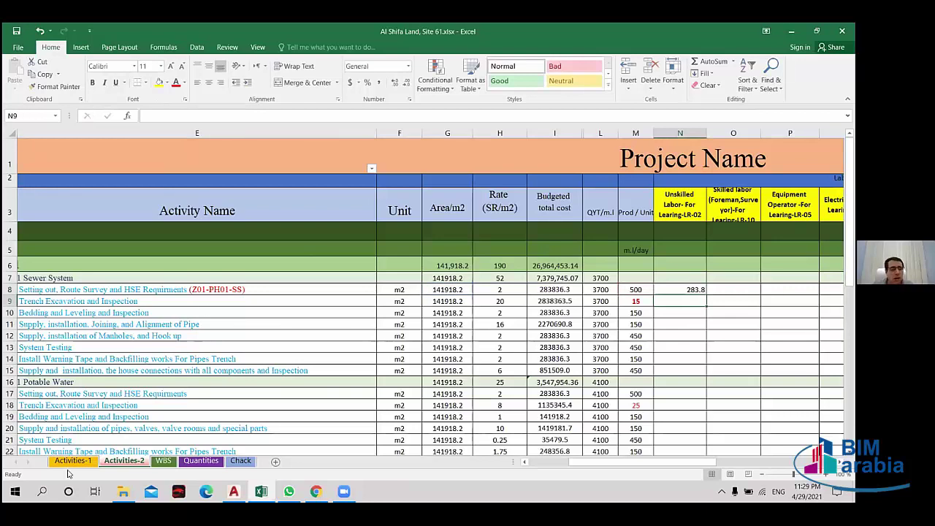
pyautogui.press('Up')
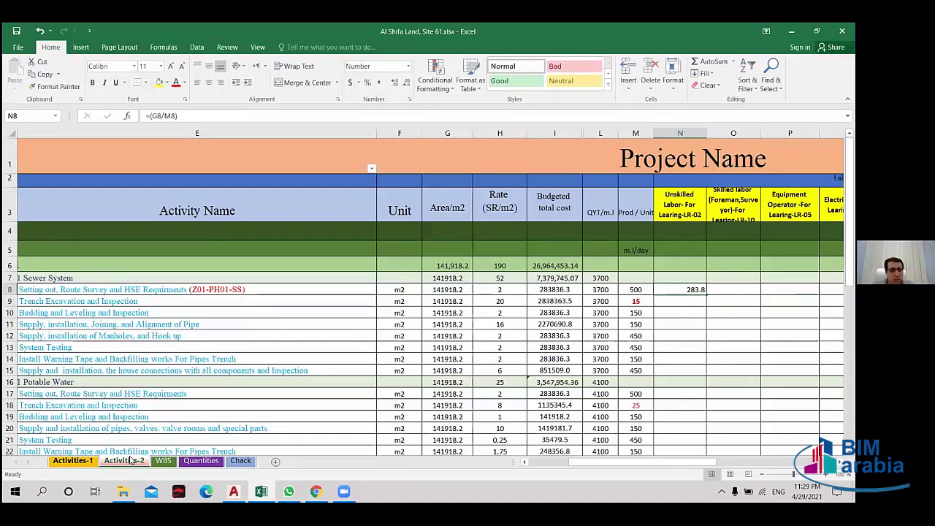
# - Clear N8 and enter =L8/M8, quantity 3700 over productivity 500, giving 7.4
pyautogui.click(73, 462)
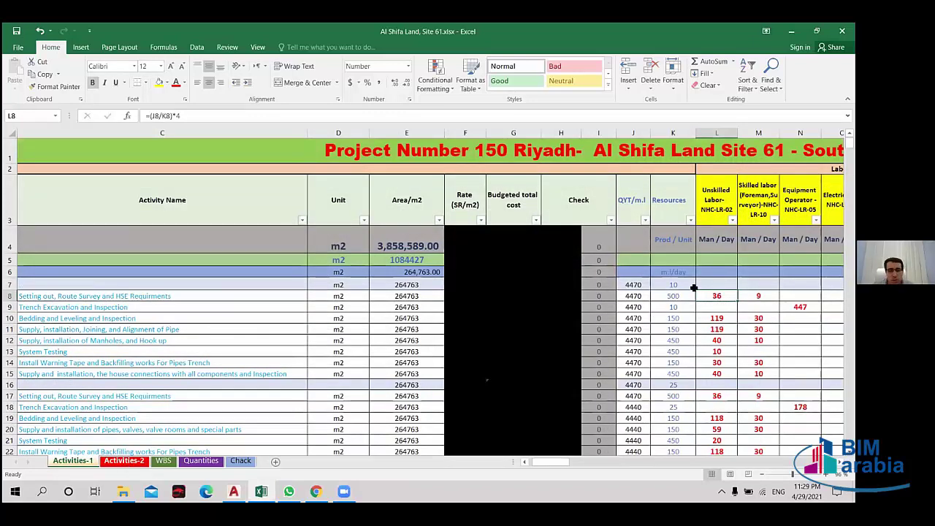
pyautogui.hotkey('ctrl', 'pagedown')
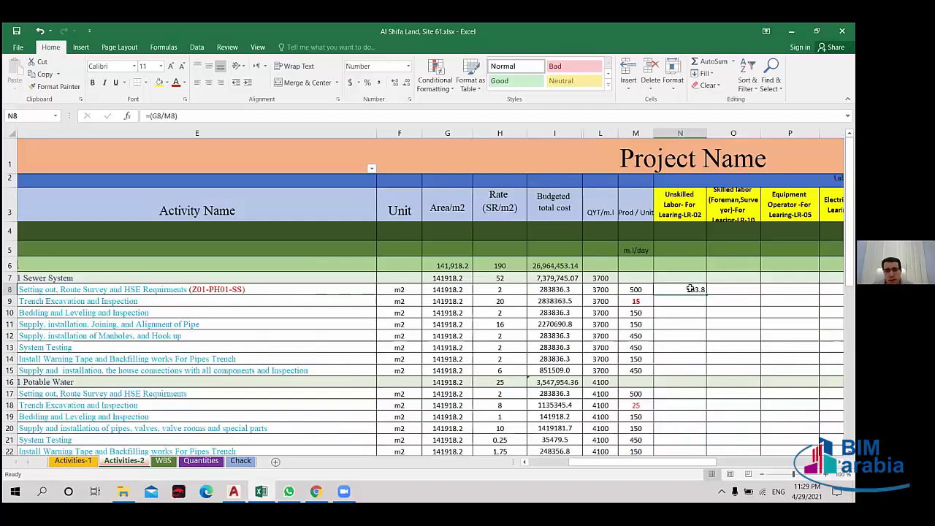
pyautogui.press('Delete')
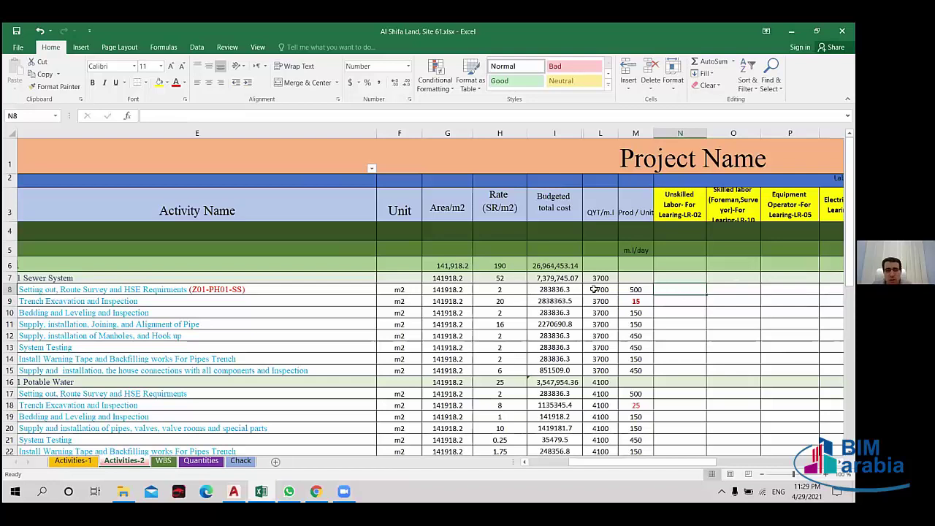
pyautogui.click(594, 289)
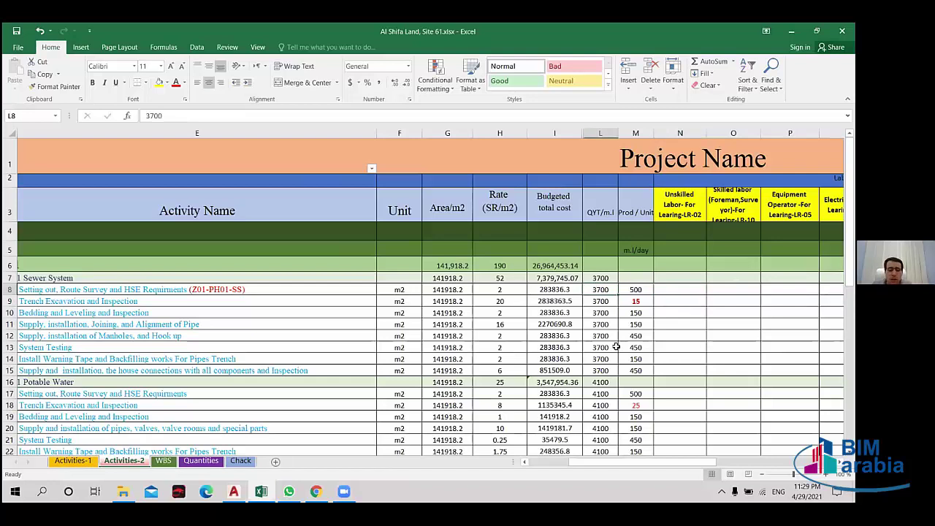
pyautogui.click(632, 289)
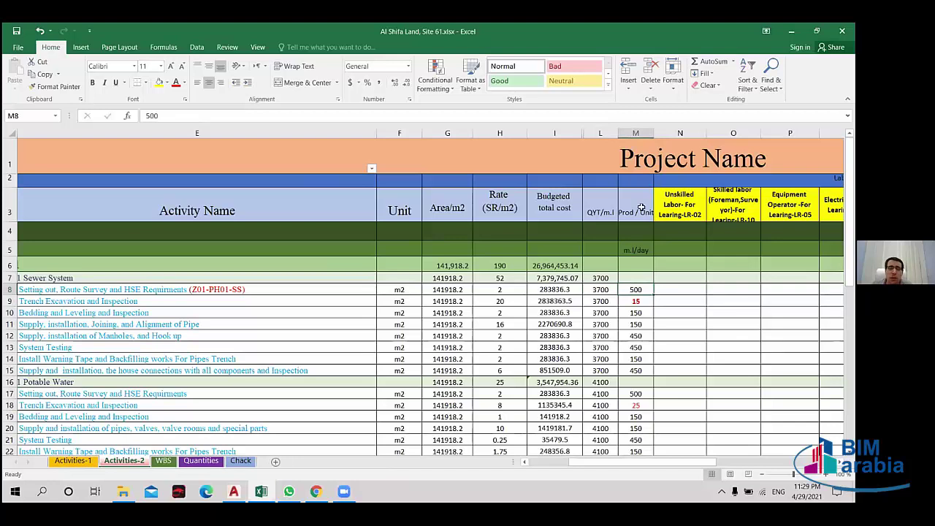
pyautogui.click(667, 288)
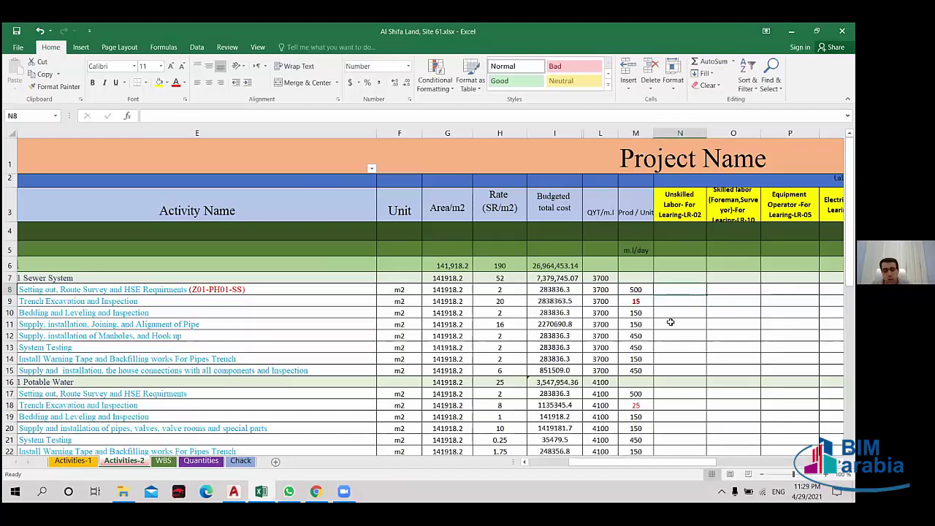
pyautogui.write('=')
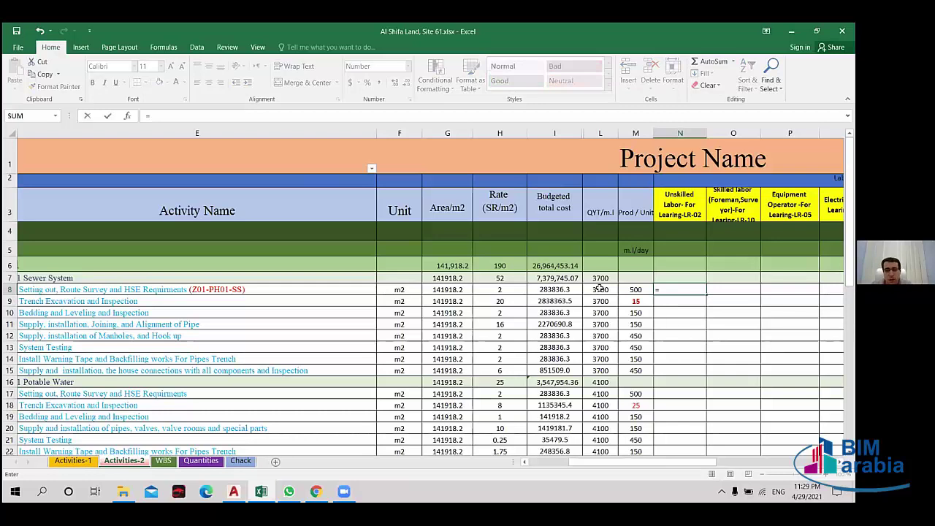
pyautogui.click(600, 288)
pyautogui.write('/')
pyautogui.click(636, 290)
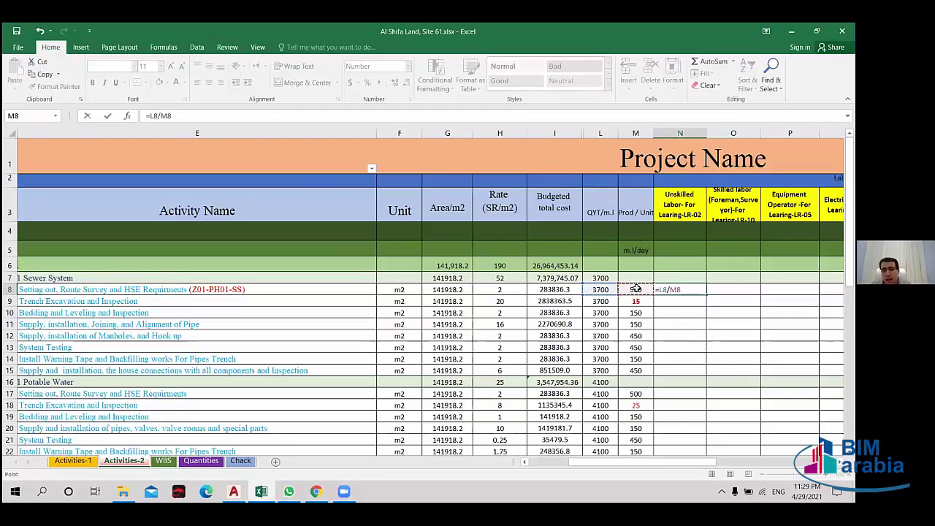
pyautogui.press('Return')
pyautogui.press('Up')
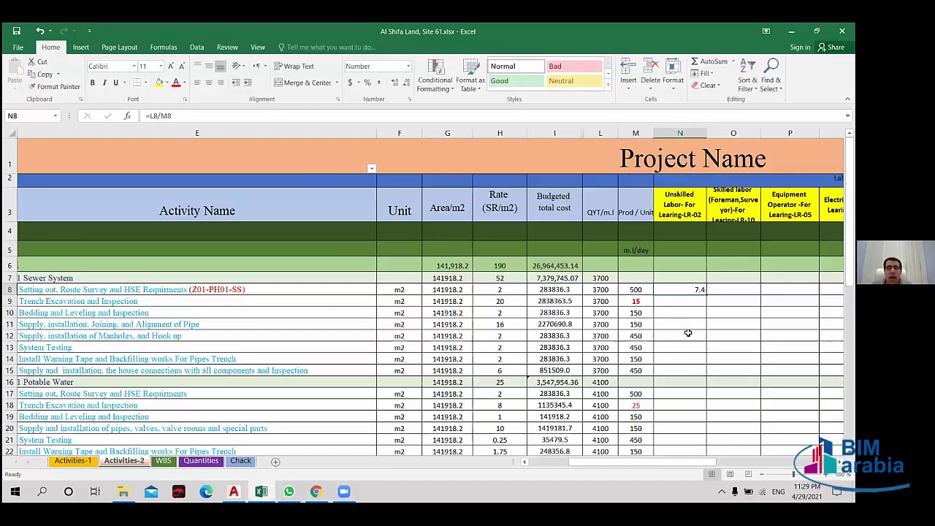
# - Change N8's formula to =(L8/M8)*4, giving 29.6
pyautogui.click(227, 114)
pyautogui.write(')')
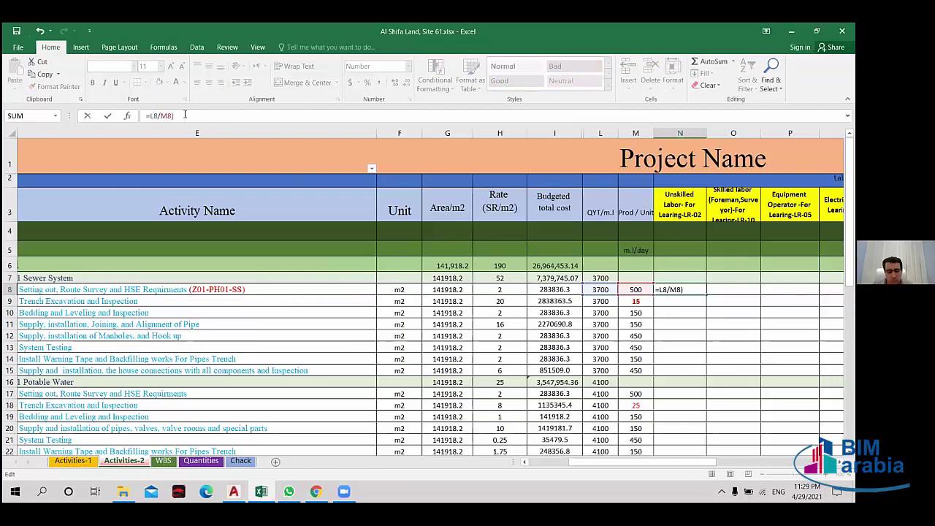
pyautogui.click(149, 116)
pyautogui.write('(')
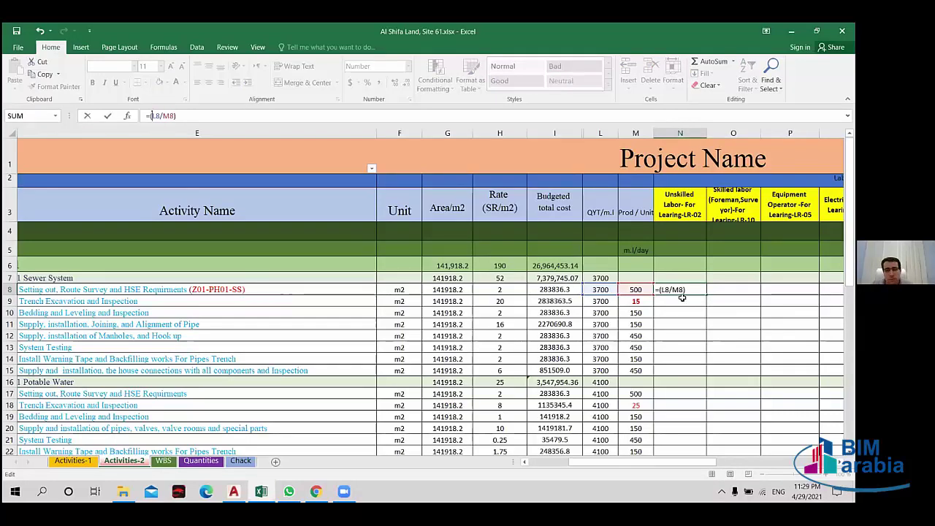
pyautogui.click(688, 289)
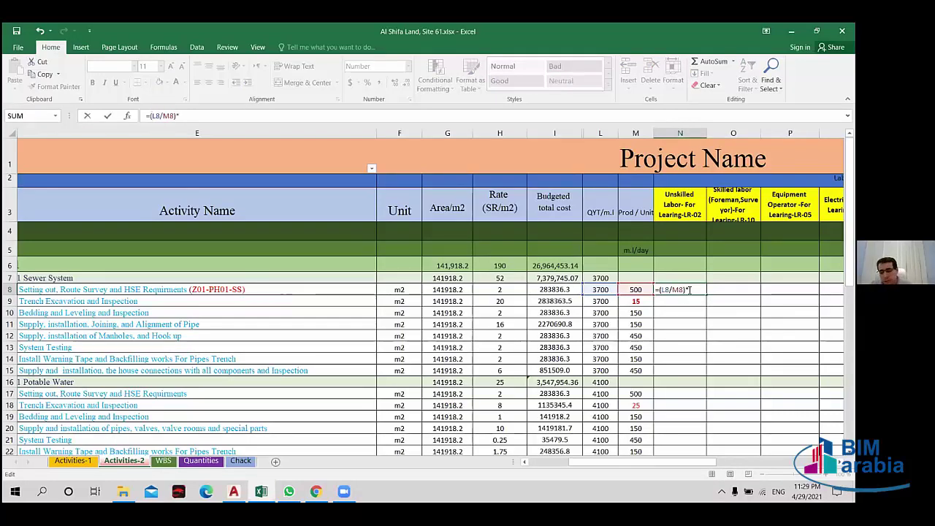
pyautogui.write('4')
pyautogui.press('Return')
# - Centre the 29.6 value in N8 and recheck its formula against M8
pyautogui.click(681, 292)
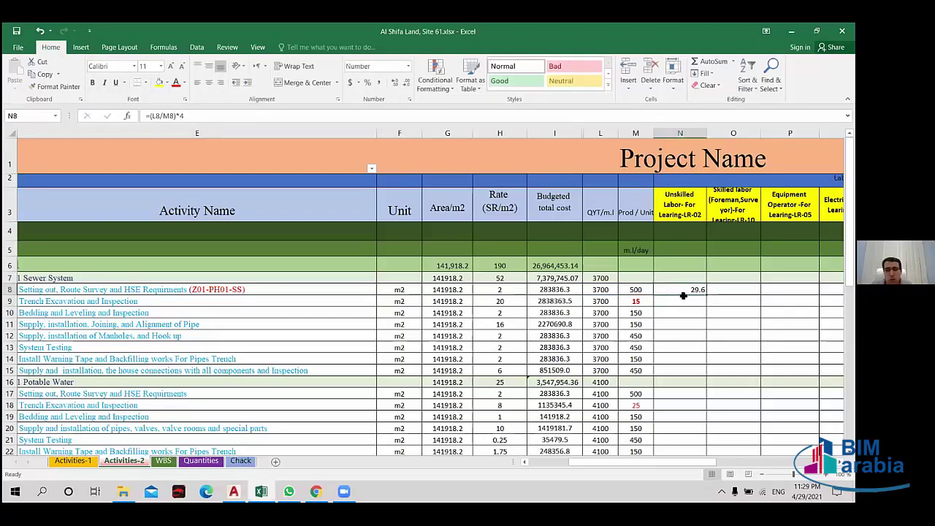
pyautogui.click(208, 83)
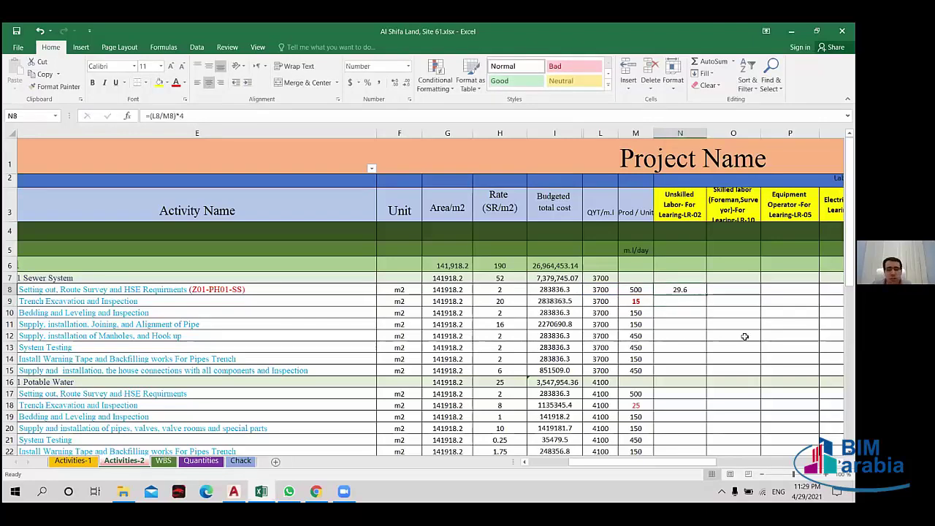
pyautogui.click(682, 304)
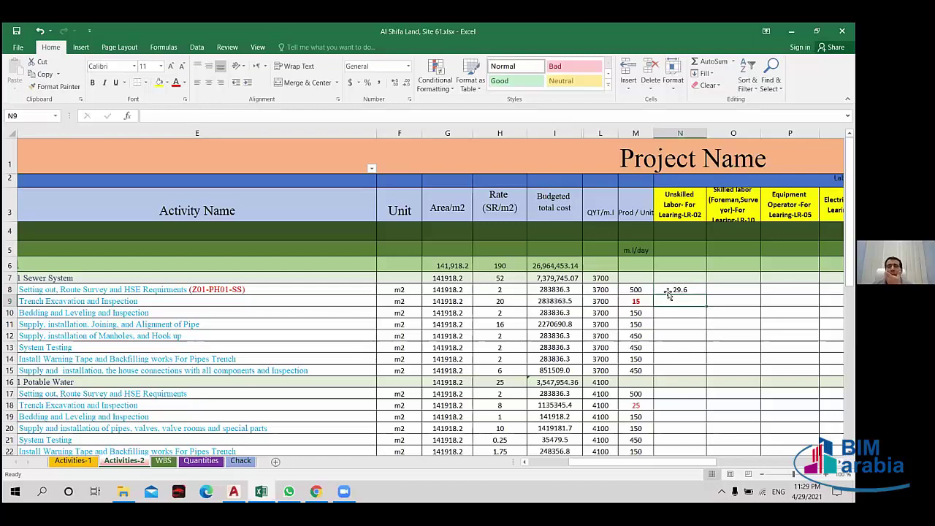
pyautogui.click(673, 289)
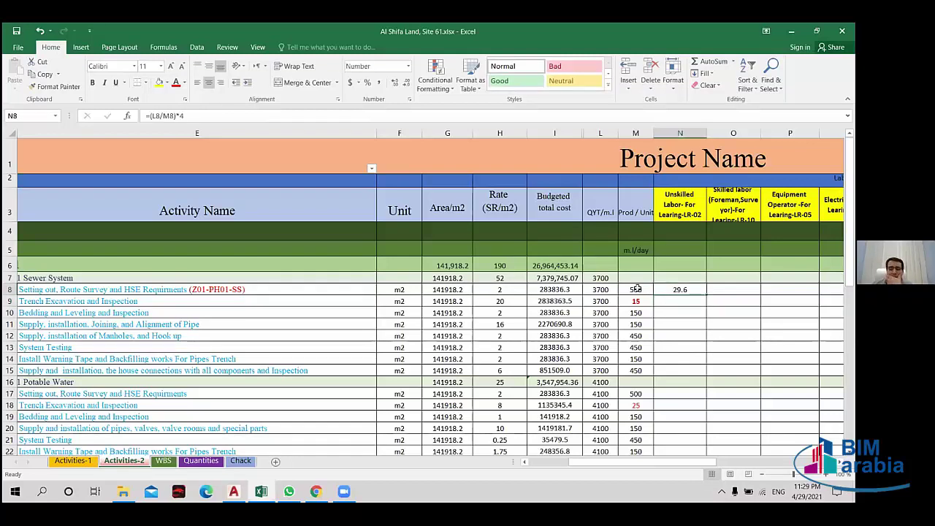
pyautogui.click(641, 289)
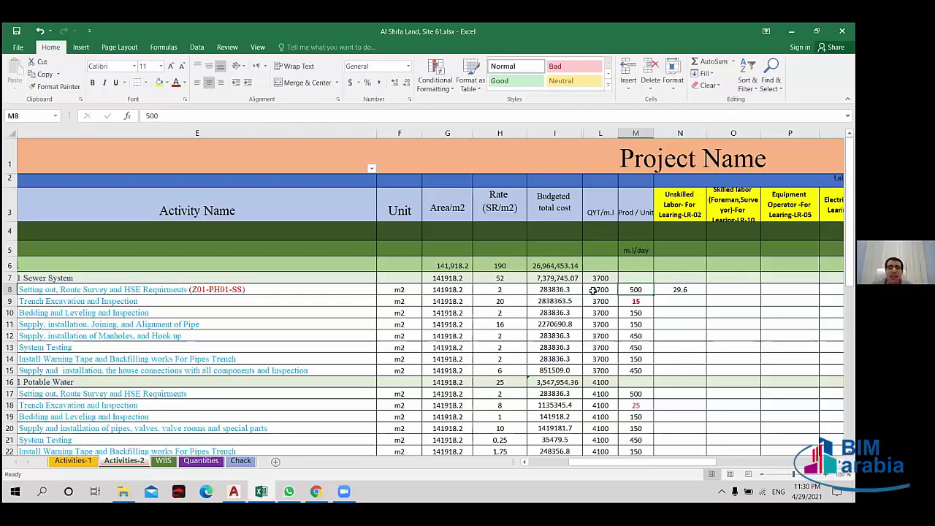
pyautogui.click(681, 290)
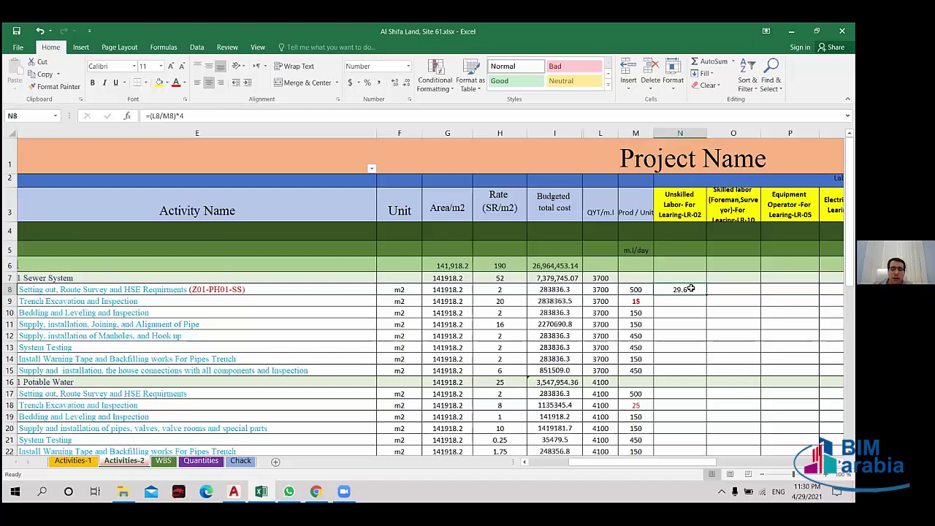
pyautogui.moveTo(695, 292)
pyautogui.mouseDown()
pyautogui.moveTo(724, 335)
pyautogui.moveTo(687, 289)
pyautogui.mouseUp()
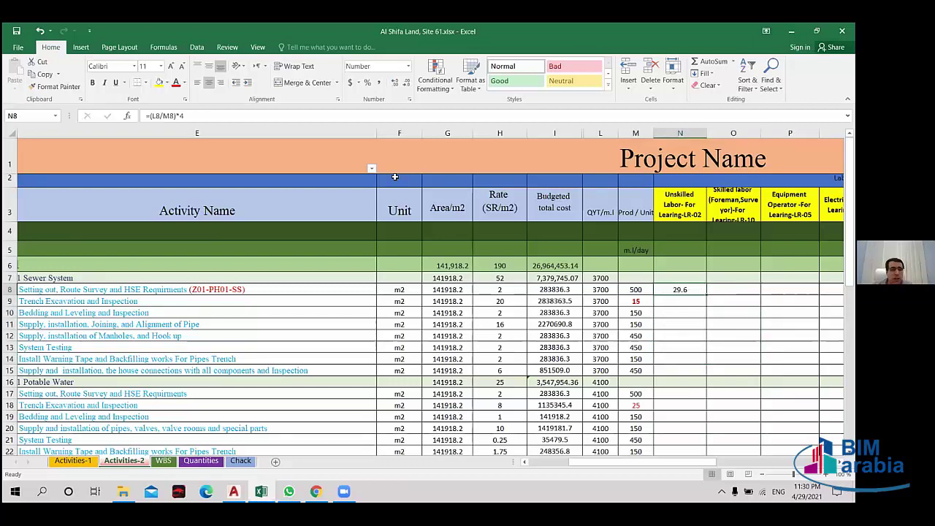
# - Filter the Activity Name column to hide blank rows
pyautogui.click(372, 169)
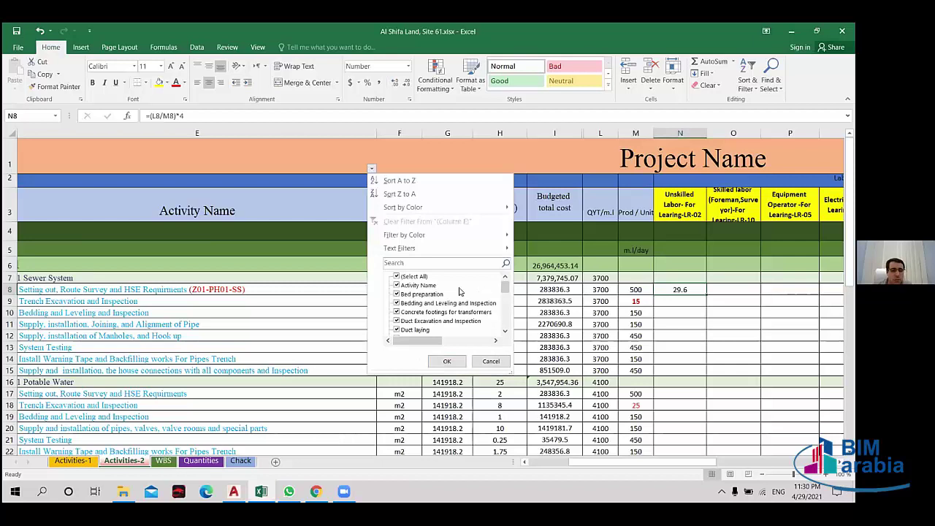
pyautogui.scroll(-3, 429, 332)
pyautogui.click(396, 329)
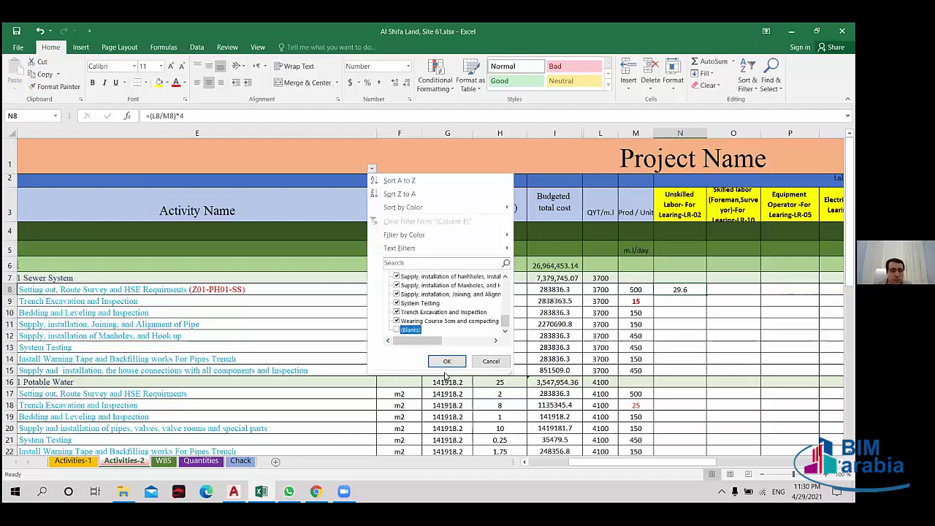
pyautogui.click(446, 361)
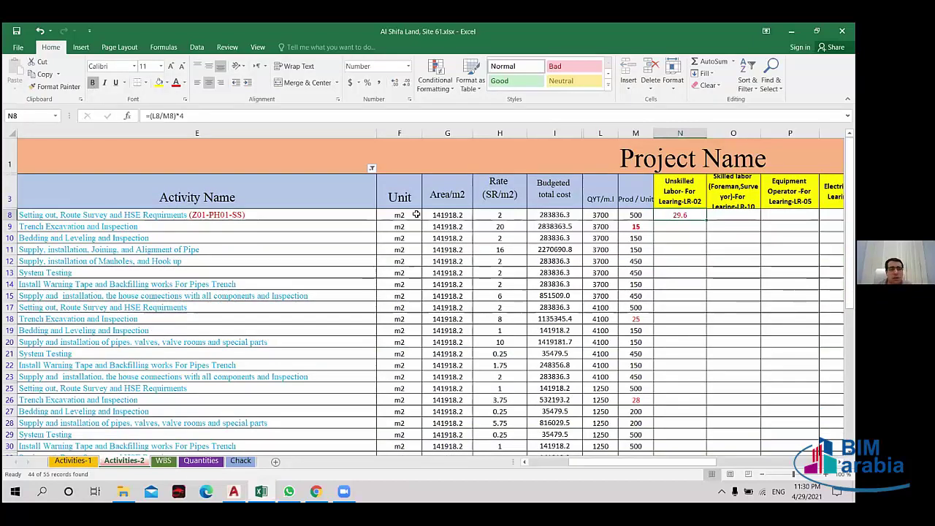
# - Make the labor and equipment cells N8:AB55 bold
pyautogui.moveTo(675, 215); pyautogui.dragTo(839, 423)
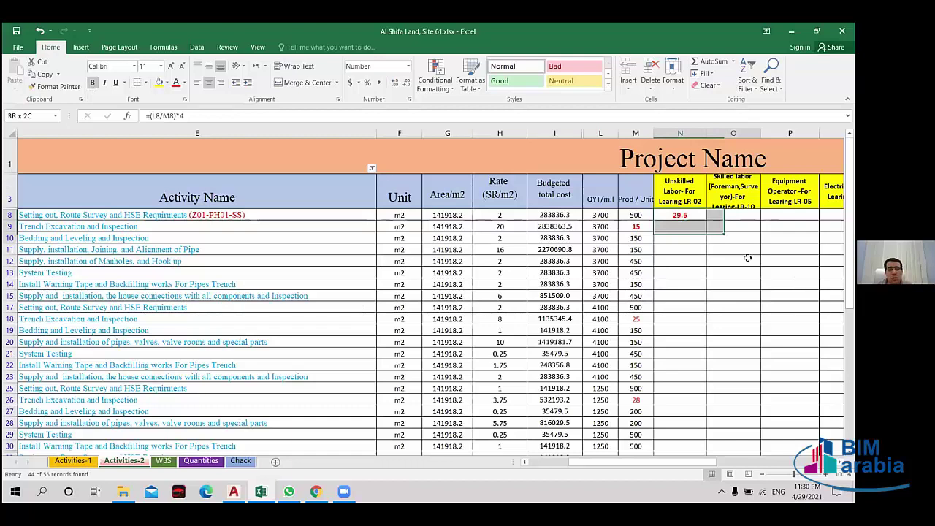
pyautogui.moveTo(728, 420)
pyautogui.mouseDown()
pyautogui.moveTo(728, 455)
pyautogui.moveTo(728, 422)
pyautogui.mouseUp()
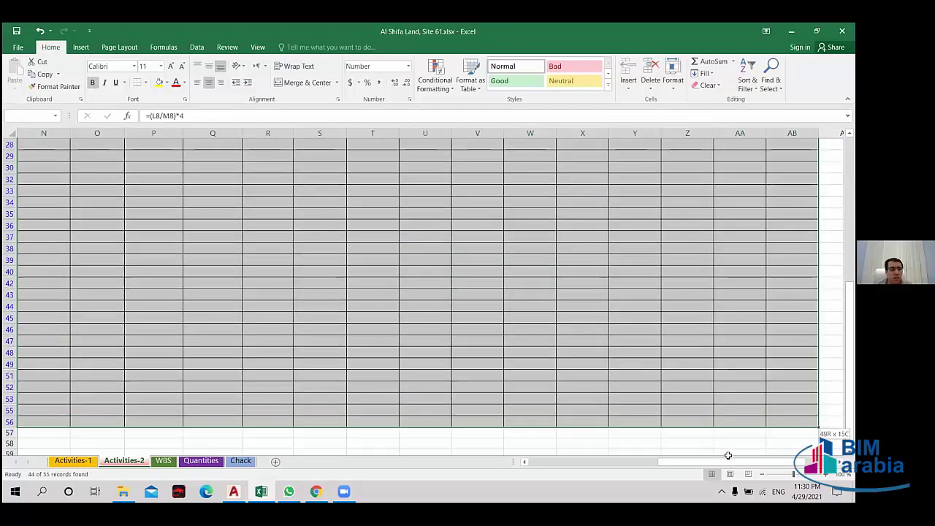
pyautogui.click(91, 82)
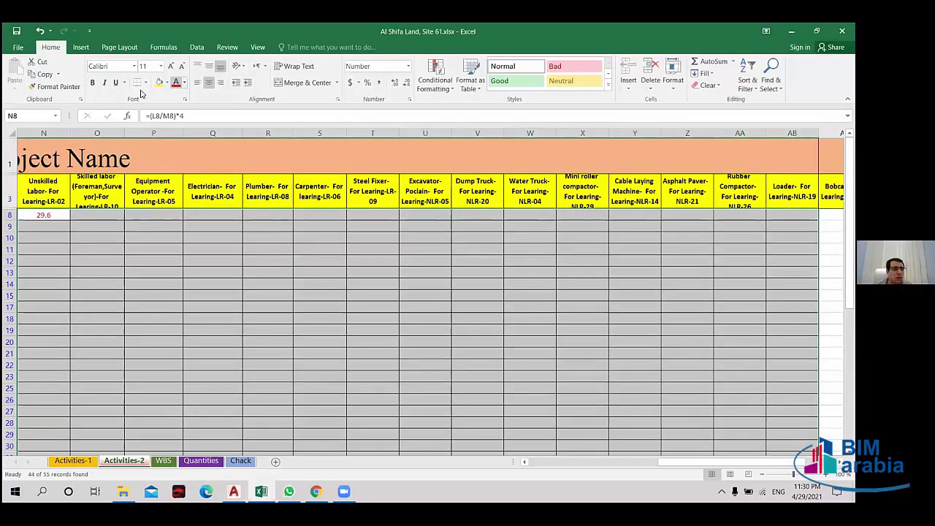
pyautogui.click(92, 83)
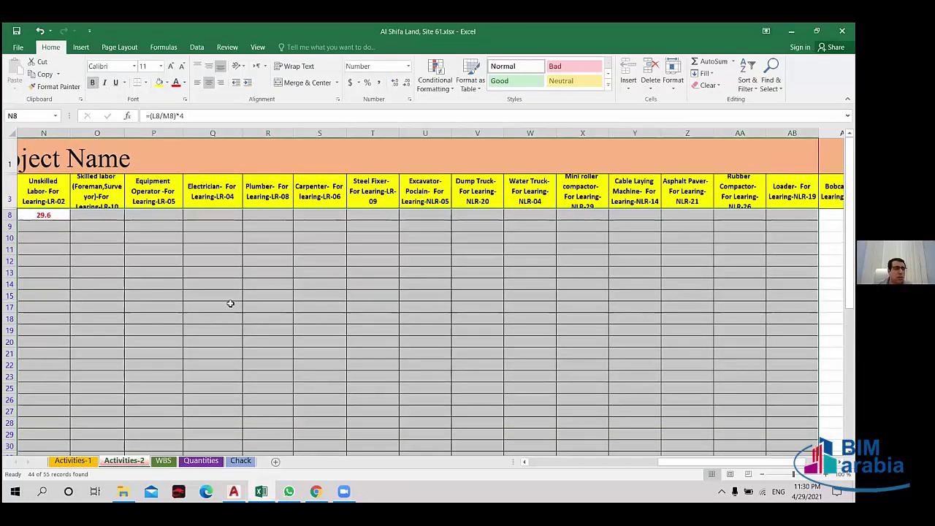
# - Clear the Activity Name filter so all rows show again
pyautogui.moveTo(676, 461); pyautogui.dragTo(645, 461)
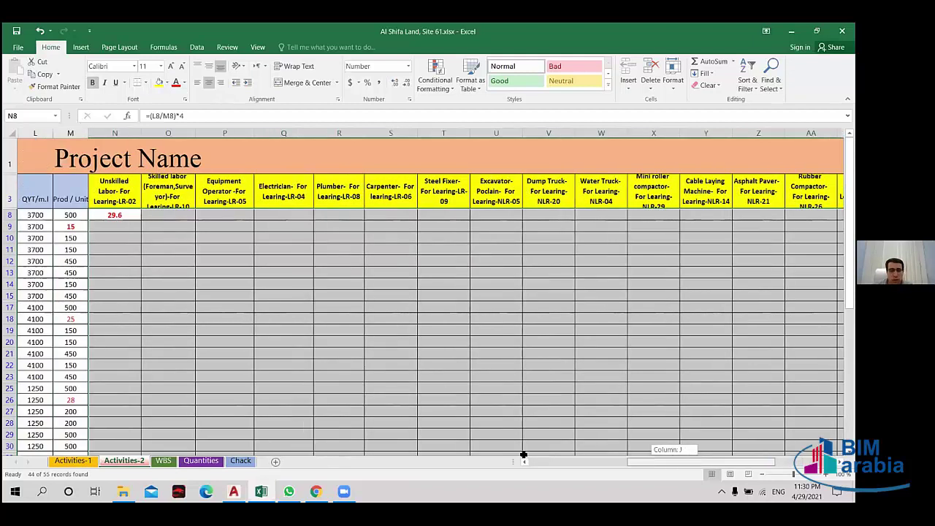
pyautogui.hscroll(-5, 457, 173)
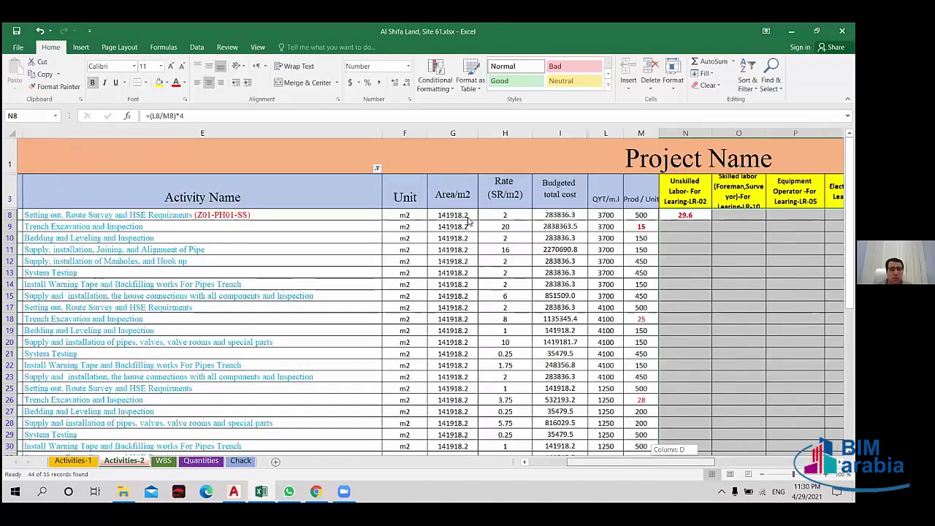
pyautogui.hscroll(-3, 487, 283)
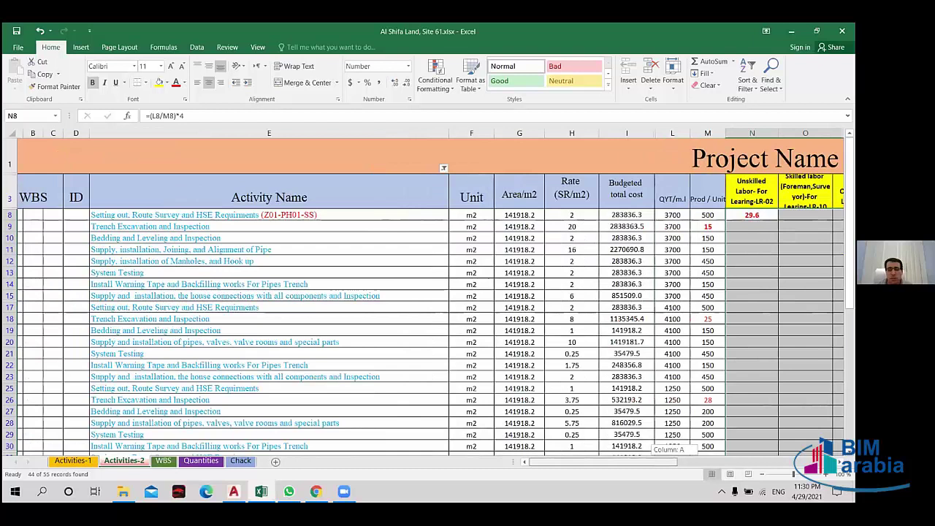
pyautogui.moveTo(646, 461); pyautogui.dragTo(619, 462)
pyautogui.hotkey('alt', 'Down')
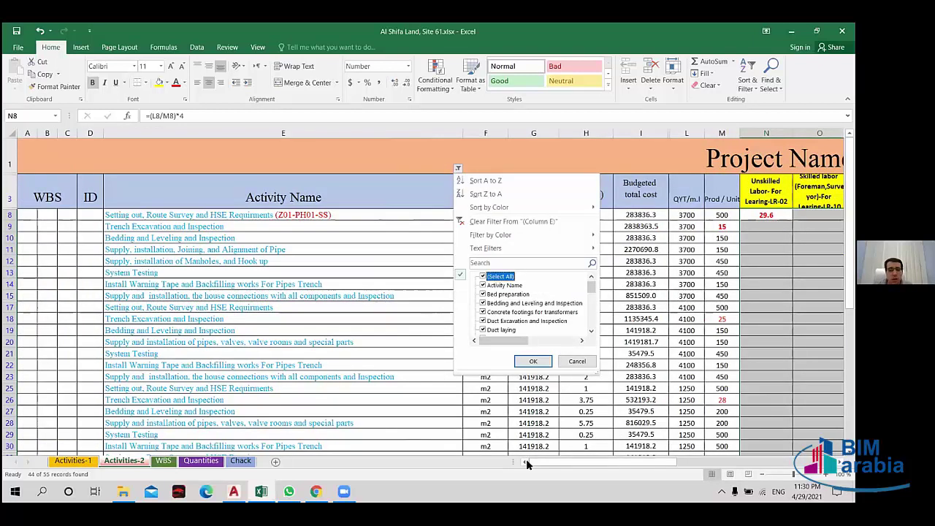
pyautogui.press('Return')
pyautogui.moveTo(564, 464)
pyautogui.mouseDown()
pyautogui.moveTo(590, 464)
pyautogui.moveTo(563, 464)
pyautogui.mouseUp()
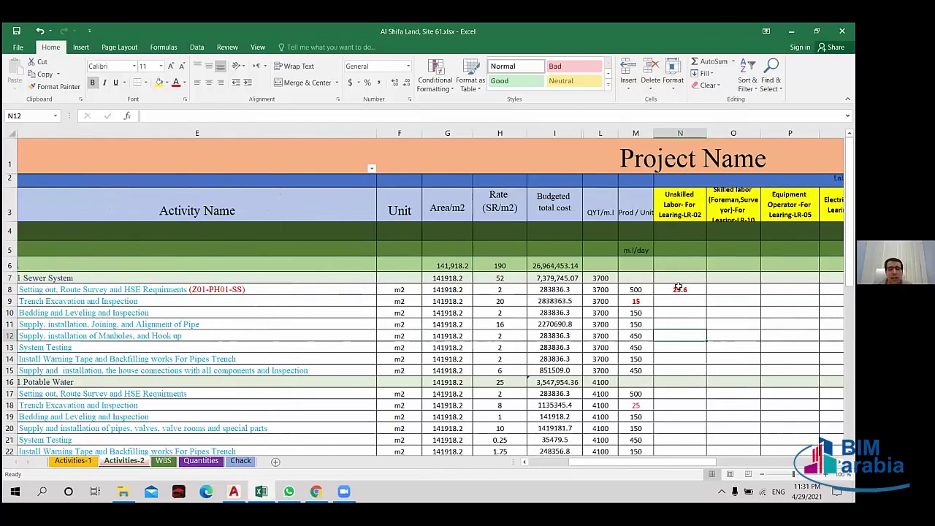
# - Check N8's red 29.6 and AD8 under Crain 7 ton, comparing with Activities-1
pyautogui.click(678, 288)
pyautogui.moveTo(592, 464); pyautogui.dragTo(752, 467)
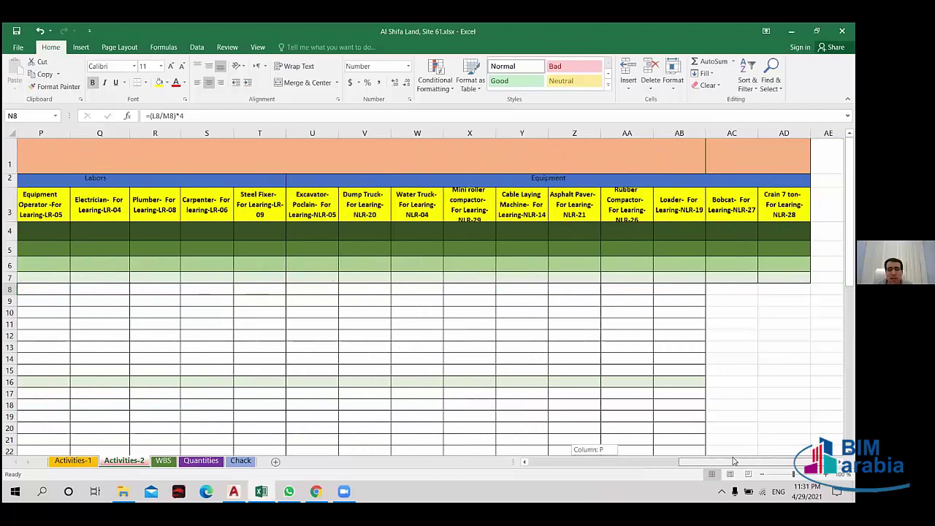
pyautogui.click(790, 289)
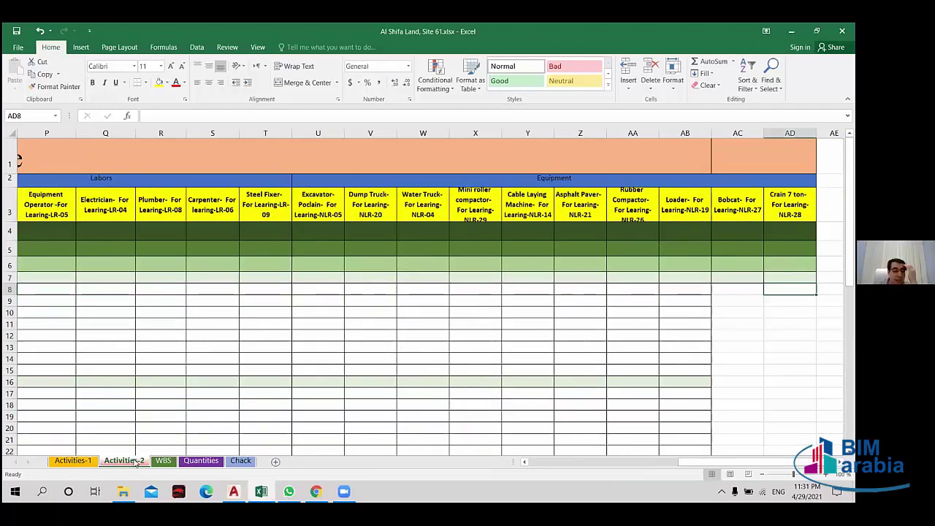
pyautogui.keyDown('ctrl'); pyautogui.click(73, 461); pyautogui.keyUp('ctrl')
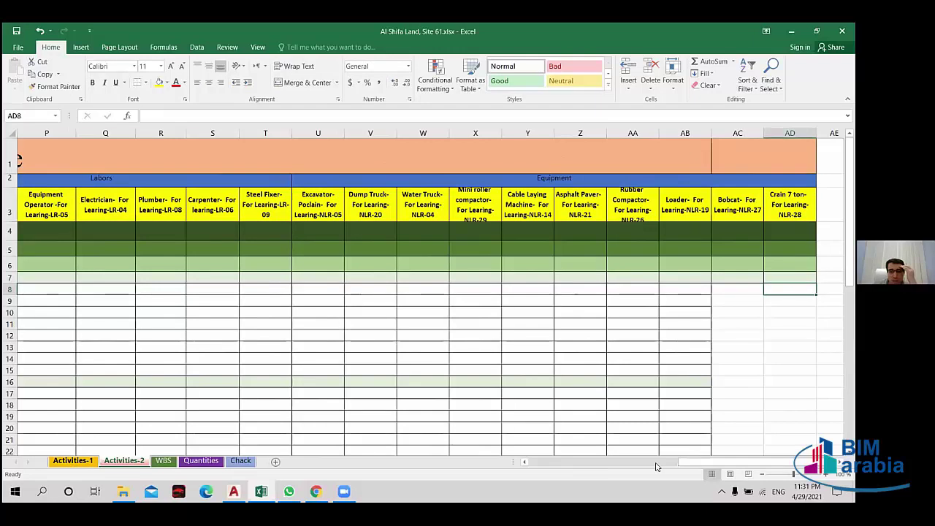
pyautogui.click(73, 461)
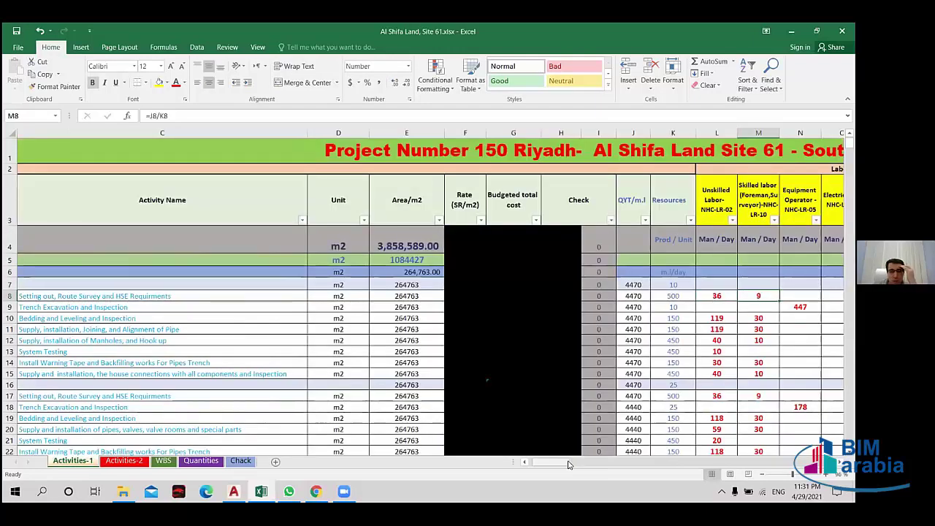
pyautogui.moveTo(569, 465); pyautogui.dragTo(573, 465)
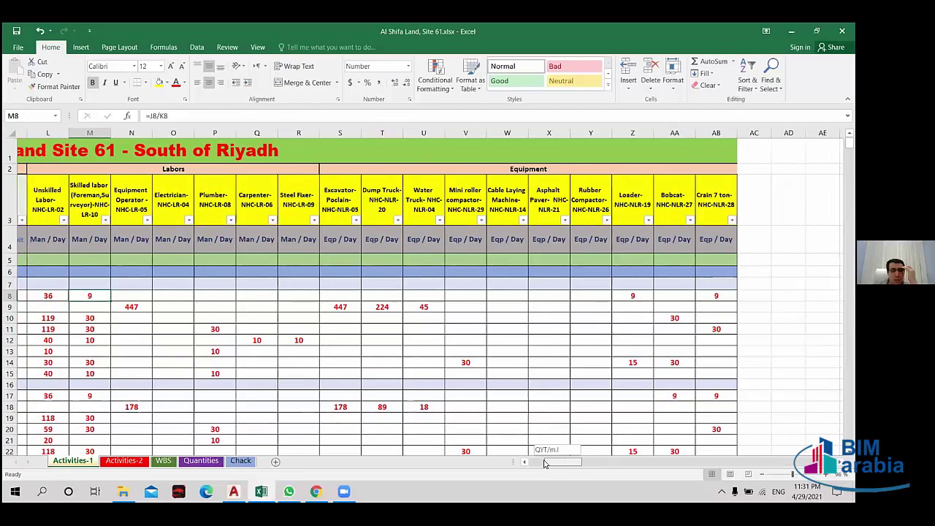
pyautogui.moveTo(573, 464); pyautogui.dragTo(150, 462)
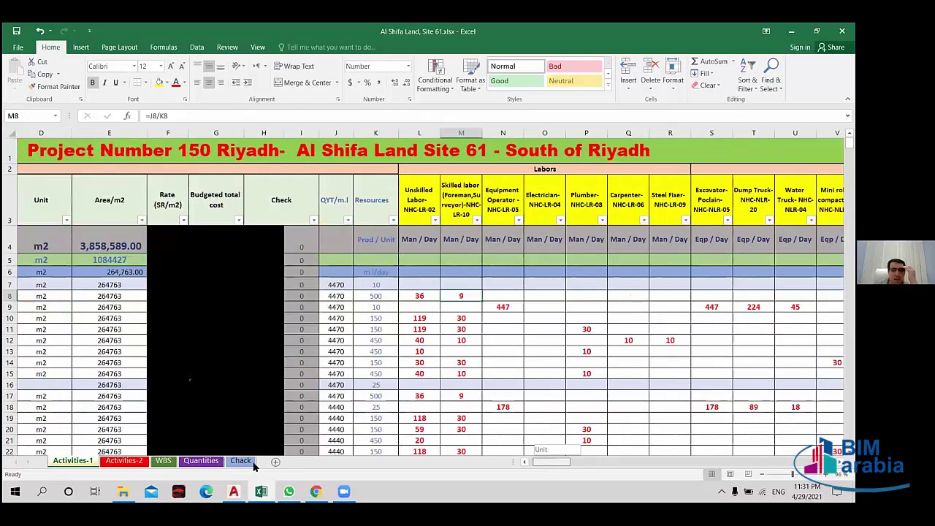
pyautogui.click(135, 461)
# - Apply All Borders to the Bobcat and Crain 7 ton columns AC:AD from row 8 down
pyautogui.moveTo(735, 287)
pyautogui.mouseDown()
pyautogui.moveTo(815, 439)
pyautogui.moveTo(761, 394)
pyautogui.mouseUp()
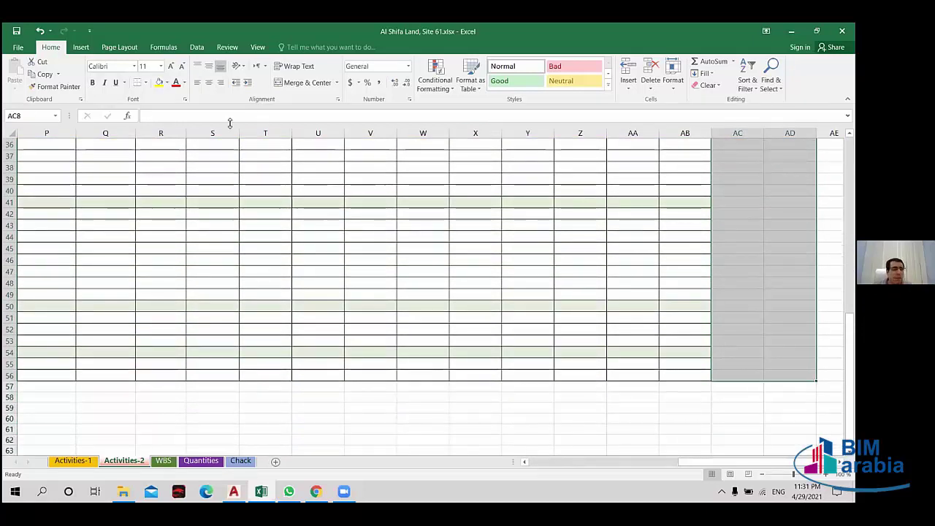
pyautogui.click(145, 81)
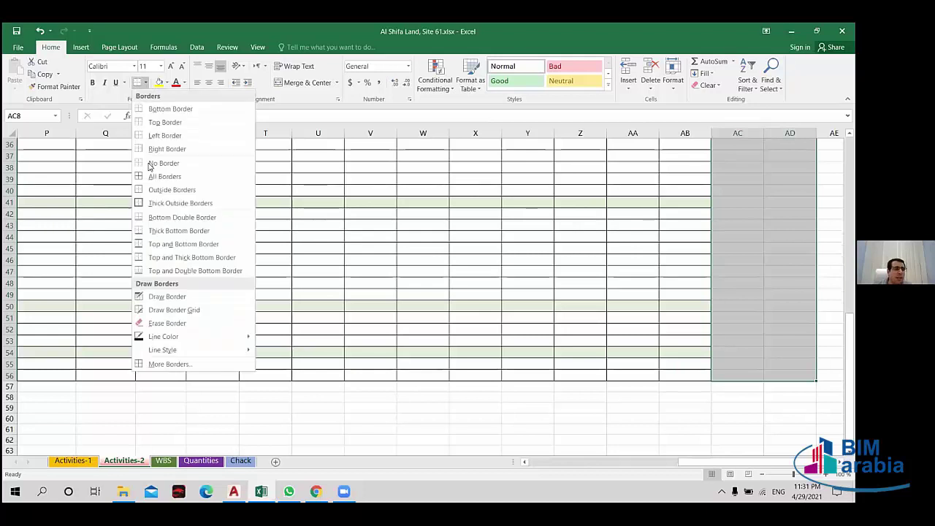
pyautogui.click(196, 178)
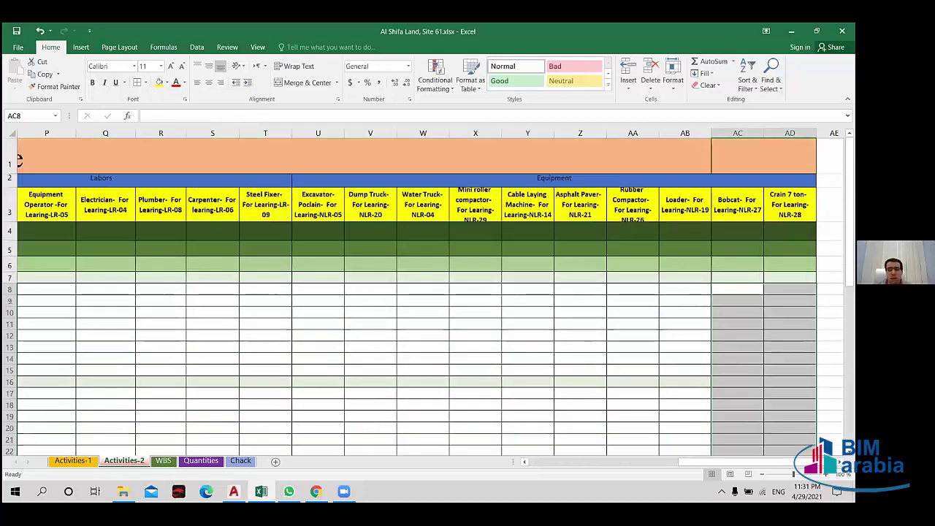
pyautogui.press('Right')
pyautogui.moveTo(757, 463)
pyautogui.mouseDown()
pyautogui.moveTo(585, 465)
pyautogui.moveTo(703, 277)
pyautogui.mouseUp()
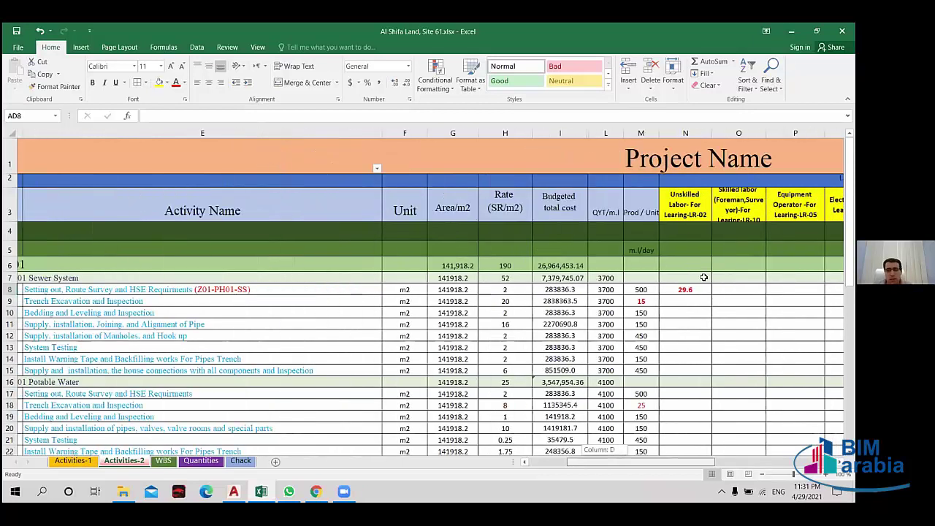
# - Freeze panes at N7, then scroll right and select AD8 under Crain 7 ton
pyautogui.click(703, 277)
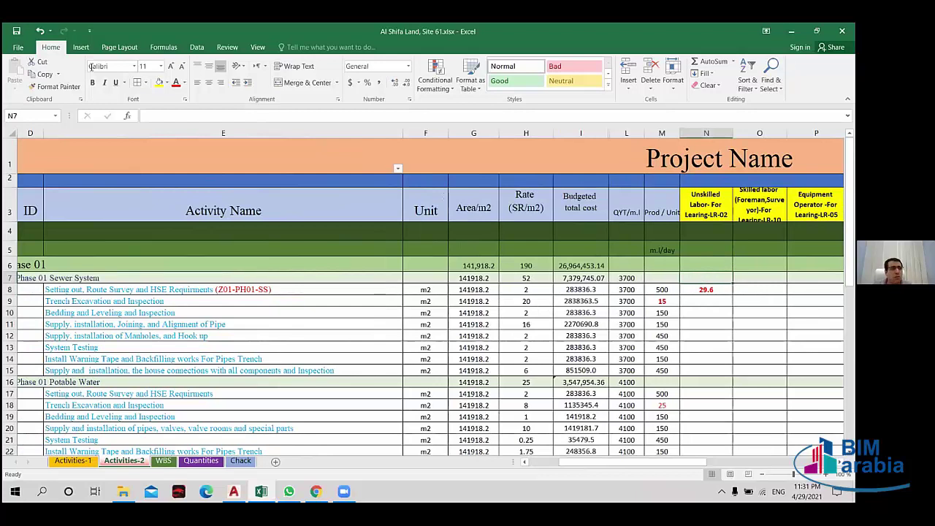
pyautogui.click(257, 49)
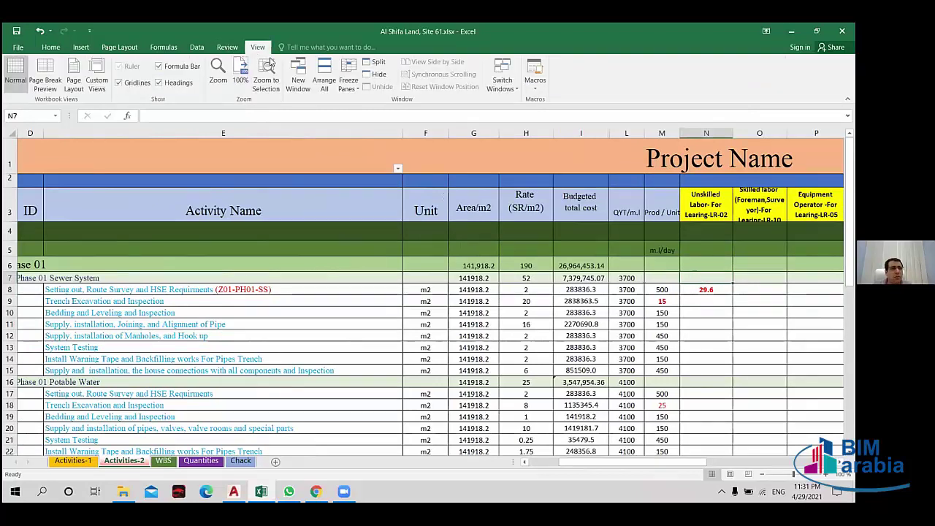
pyautogui.click(353, 67)
pyautogui.click(370, 129)
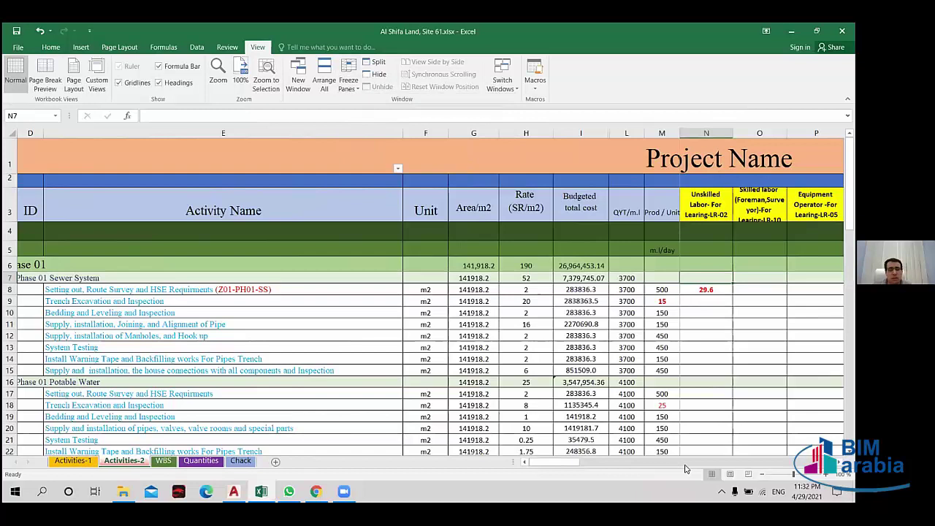
pyautogui.moveTo(555, 466); pyautogui.dragTo(796, 462)
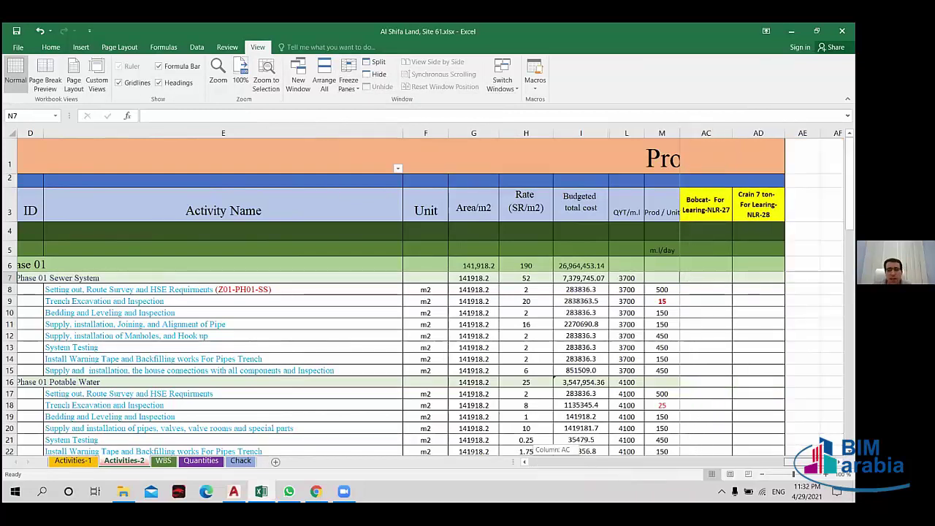
pyautogui.click(749, 289)
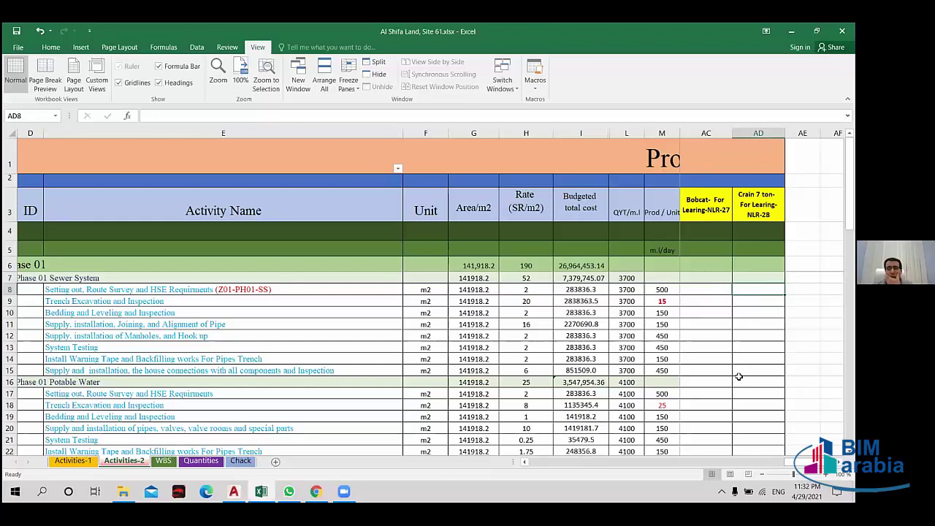
# - Enter =L8/M8 in AD8 for Crain 7 ton man-days, giving 7.4
pyautogui.write('=')
pyautogui.click(626, 289)
pyautogui.write('/')
pyautogui.click(661, 289)
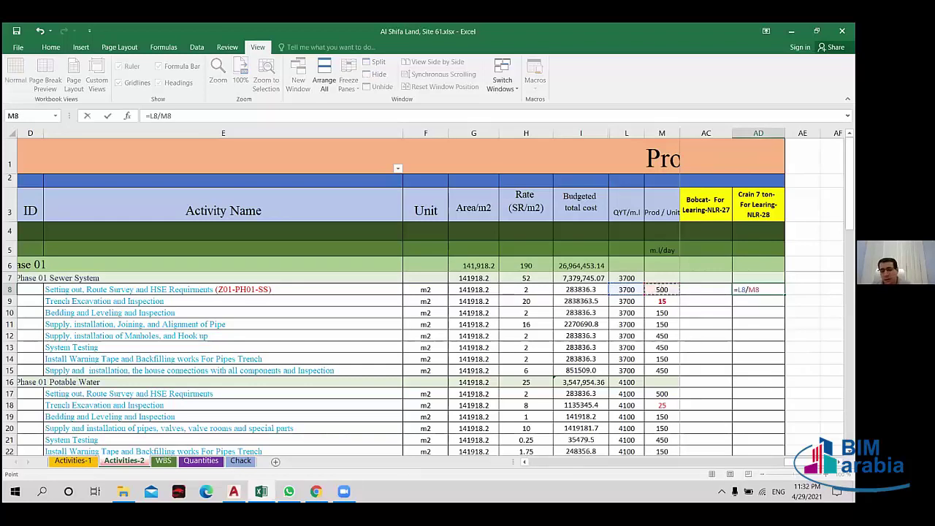
pyautogui.hotkey('ctrl', 'Return')
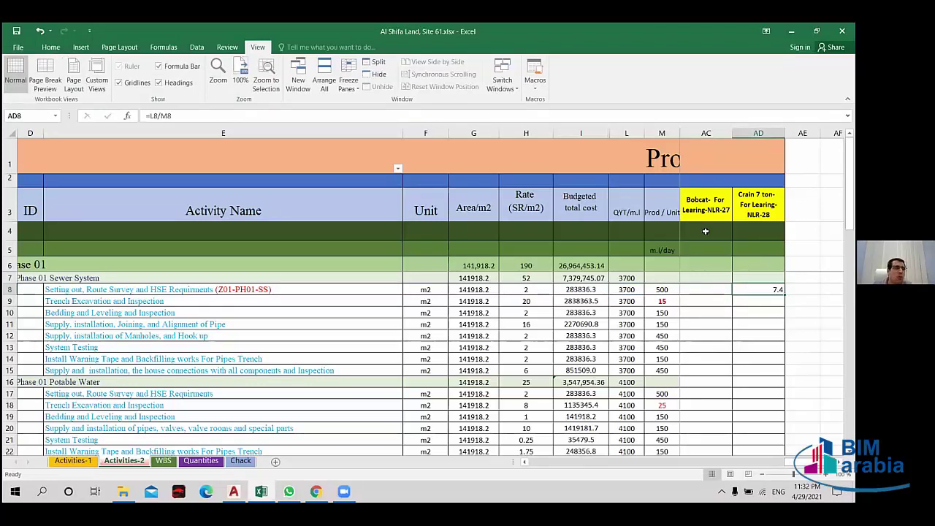
pyautogui.click(50, 46)
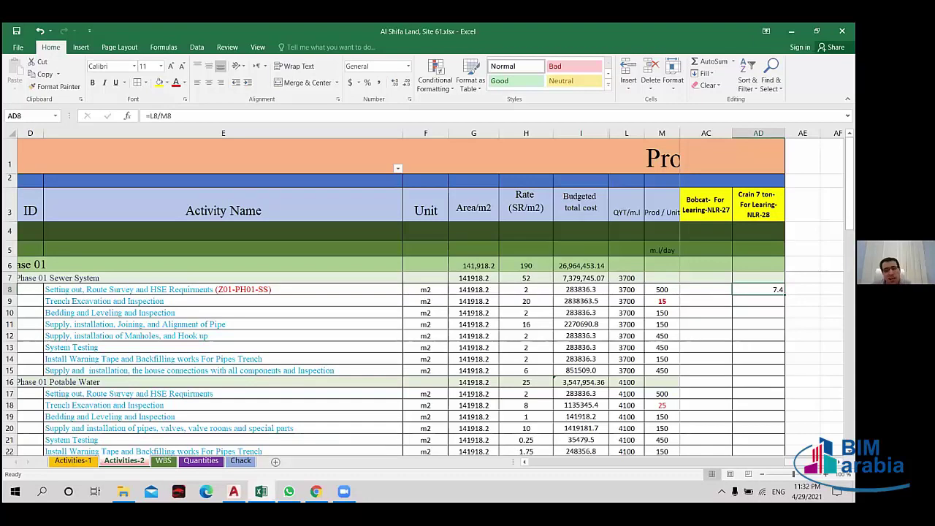
pyautogui.moveTo(795, 462); pyautogui.dragTo(794, 462)
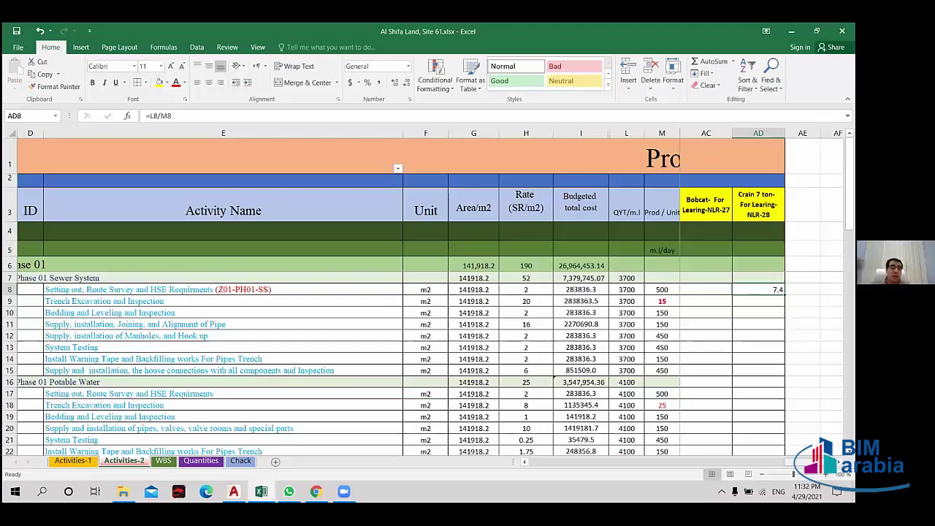
pyautogui.moveTo(794, 462)
pyautogui.mouseDown()
pyautogui.moveTo(693, 454)
pyautogui.moveTo(555, 461)
pyautogui.mouseUp()
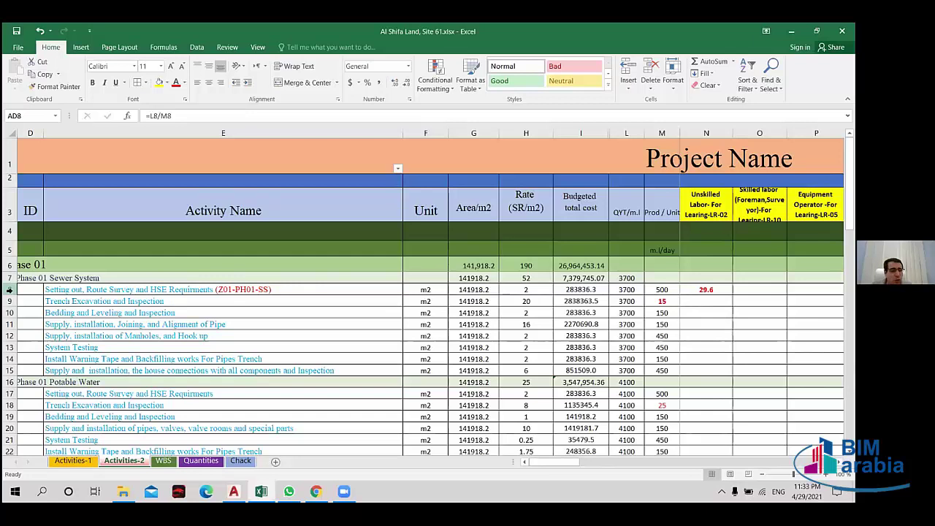
pyautogui.click(9, 289)
pyautogui.click(708, 288)
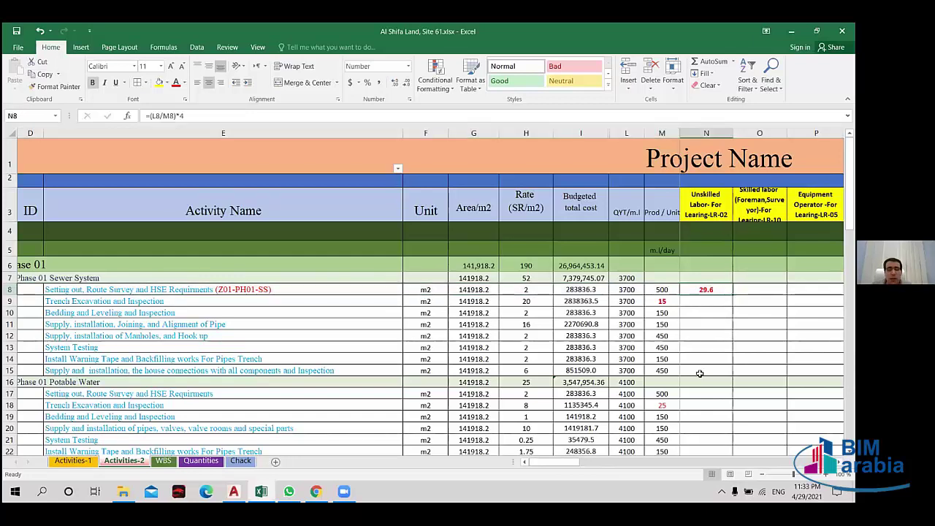
pyautogui.moveTo(553, 468); pyautogui.dragTo(561, 465)
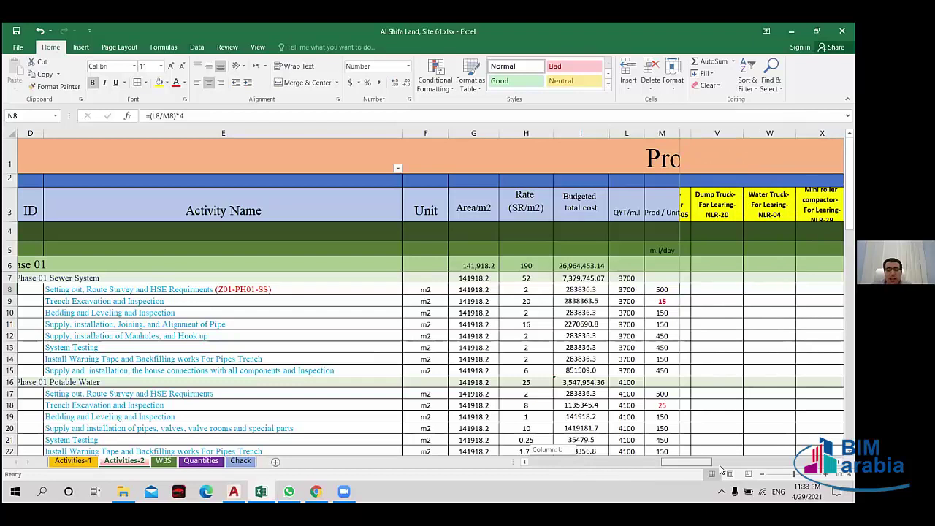
pyautogui.click(758, 290)
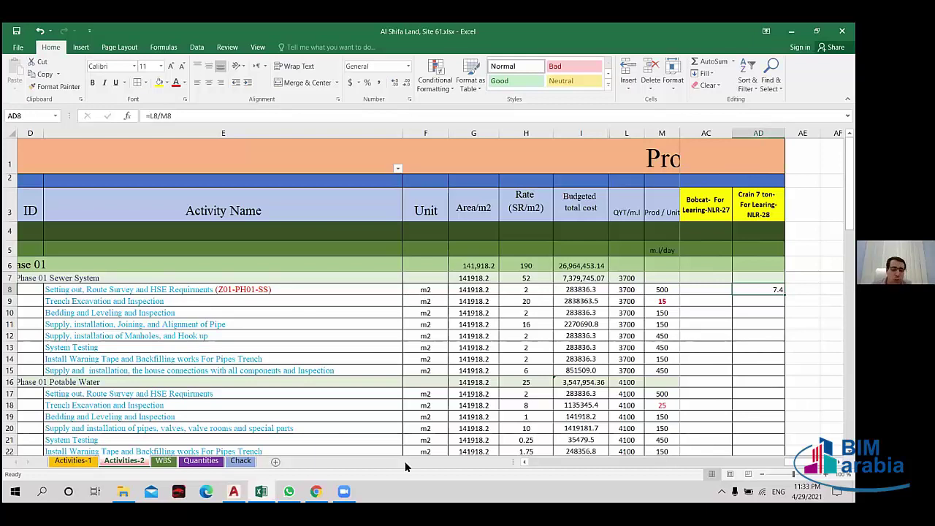
pyautogui.click(9, 289)
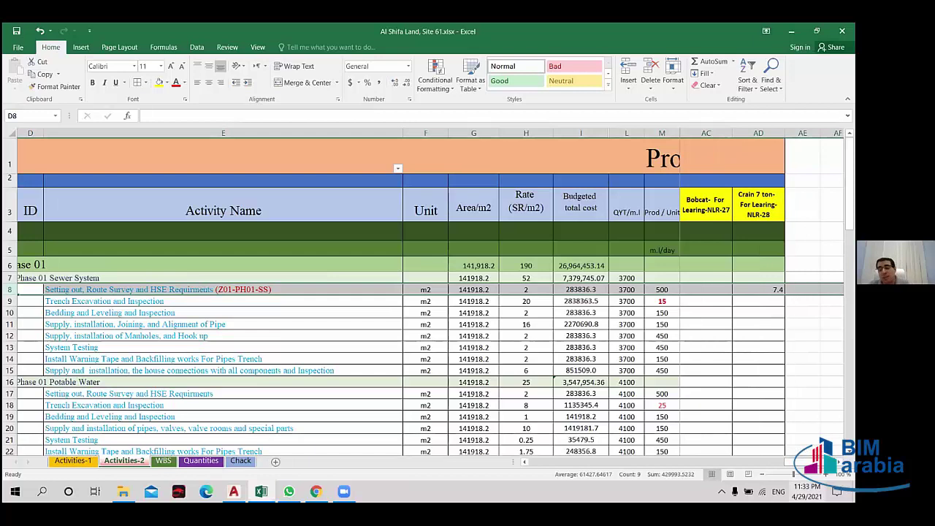
pyautogui.moveTo(797, 461)
pyautogui.mouseDown()
pyautogui.moveTo(524, 453)
pyautogui.moveTo(793, 461)
pyautogui.mouseUp()
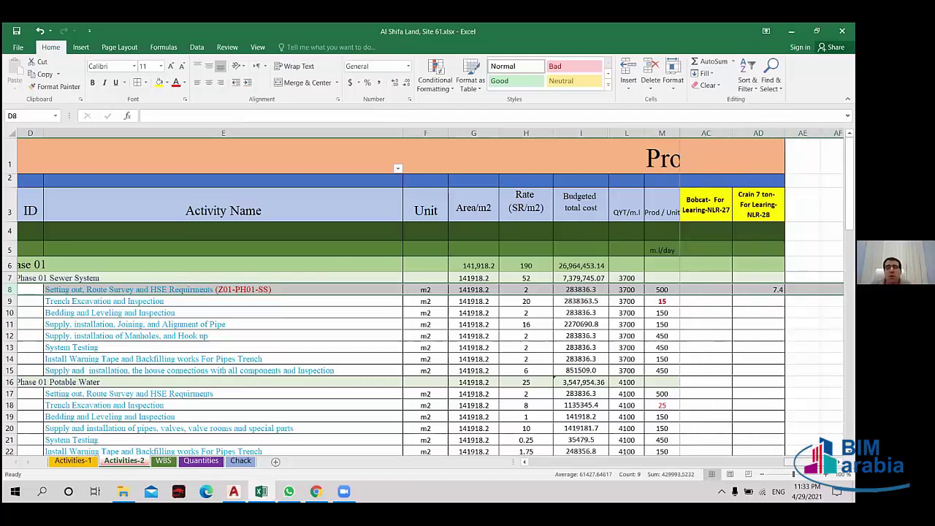
pyautogui.click(760, 289)
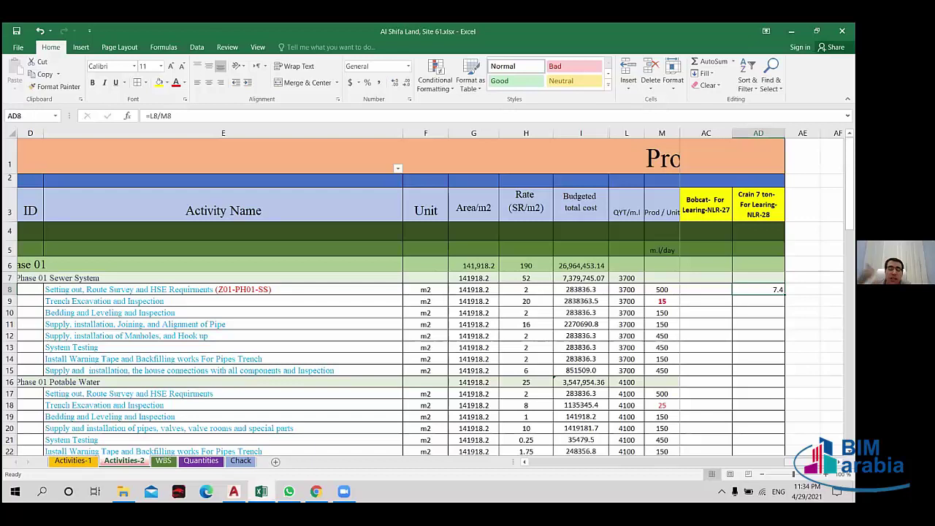
pyautogui.moveTo(767, 461); pyautogui.dragTo(526, 456)
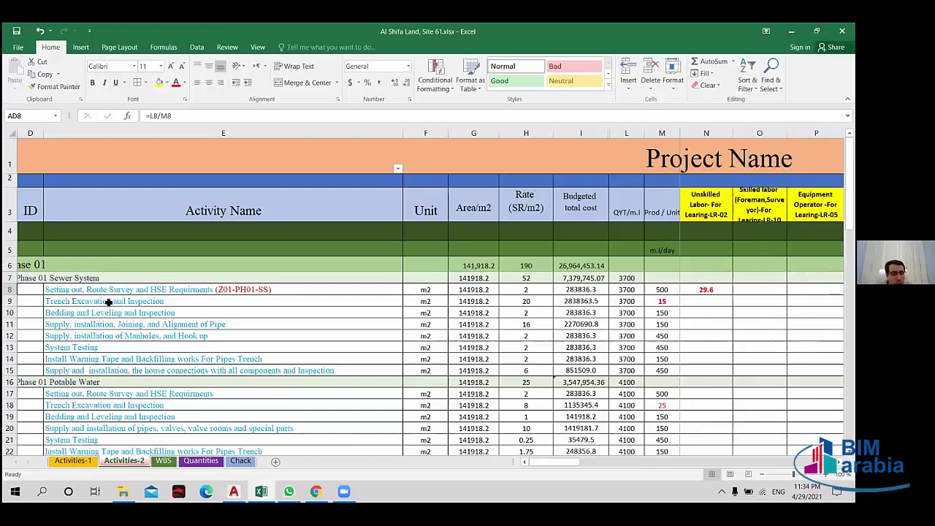
pyautogui.click(694, 299)
pyautogui.hotkey('ctrl', 'b')
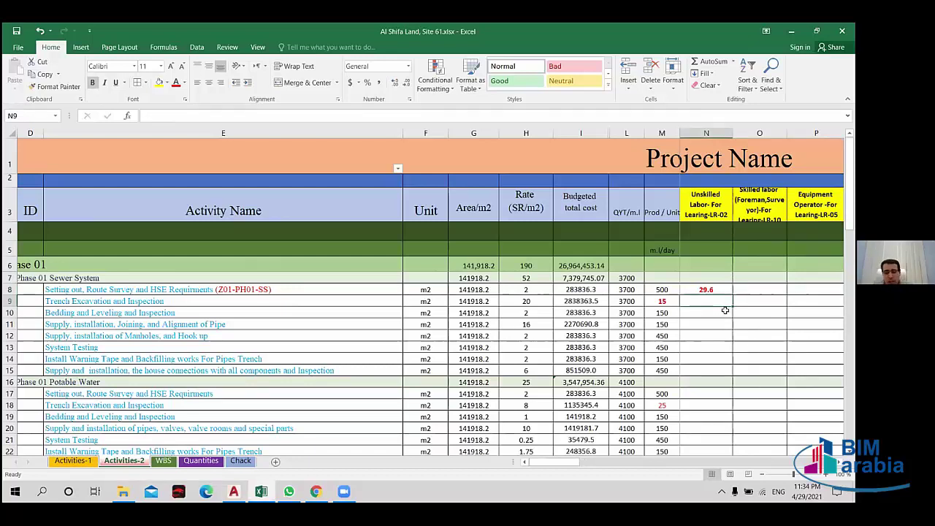
pyautogui.write('=')
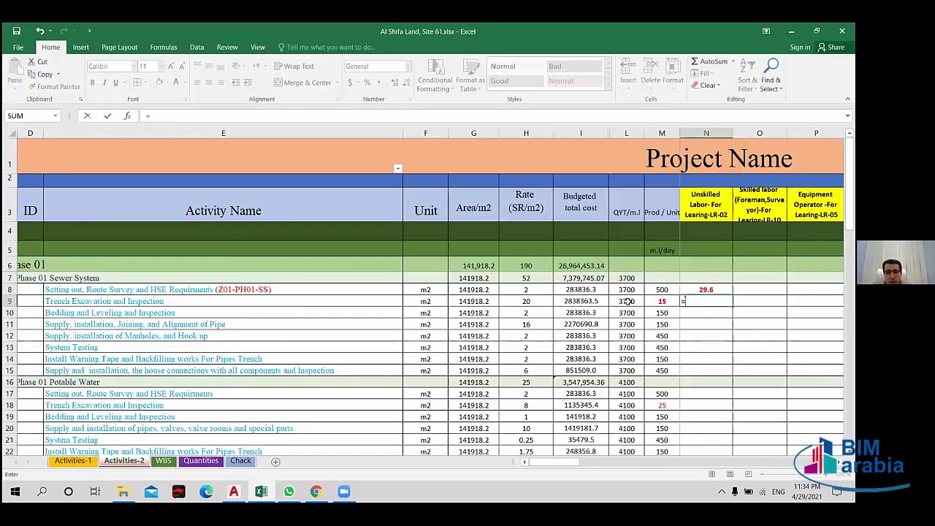
pyautogui.click(626, 301)
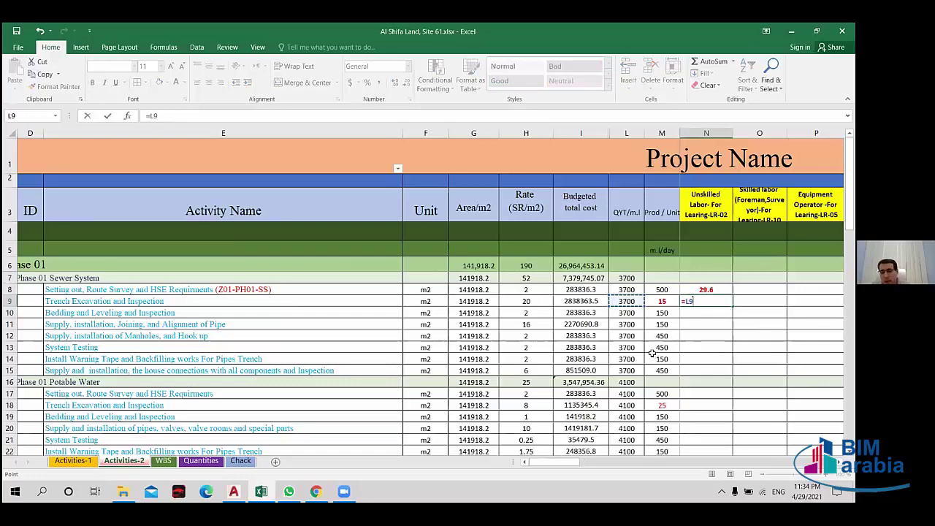
pyautogui.write('/')
pyautogui.click(667, 302)
pyautogui.press('Return')
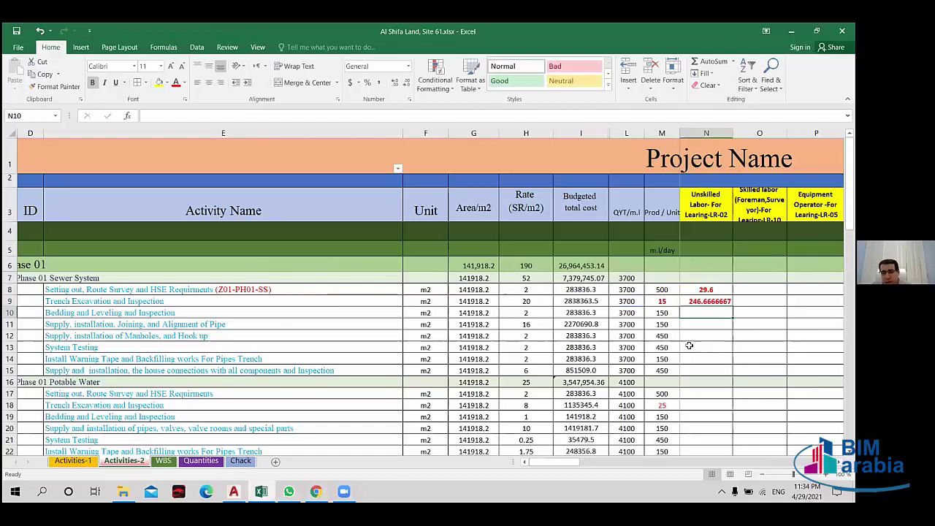
pyautogui.click(708, 301)
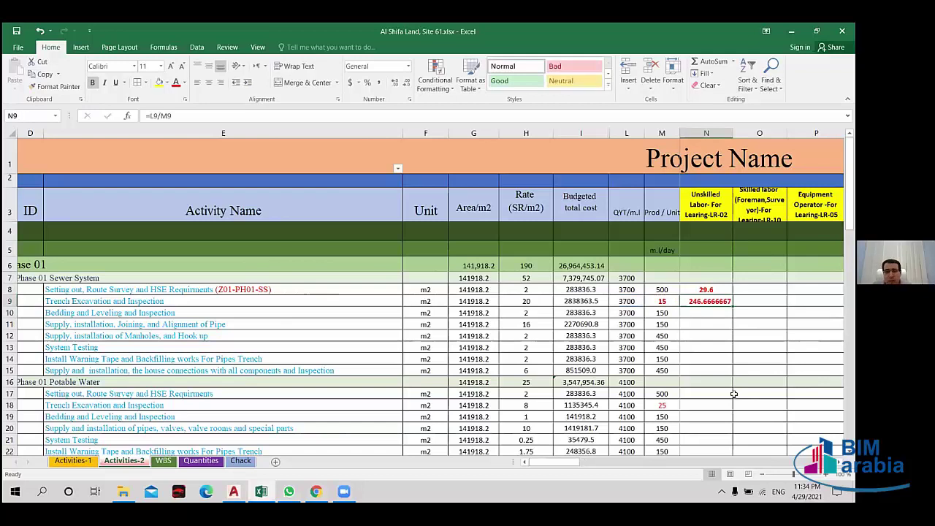
pyautogui.click(406, 83)
pyautogui.click(406, 82)
pyautogui.click(406, 82)
pyautogui.click(407, 82)
pyautogui.click(407, 83)
pyautogui.click(407, 82)
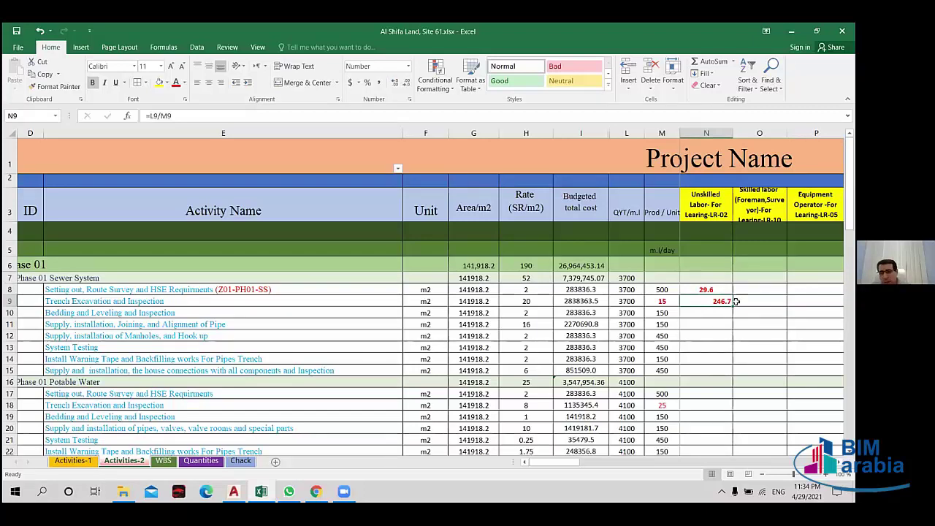
pyautogui.press('Delete')
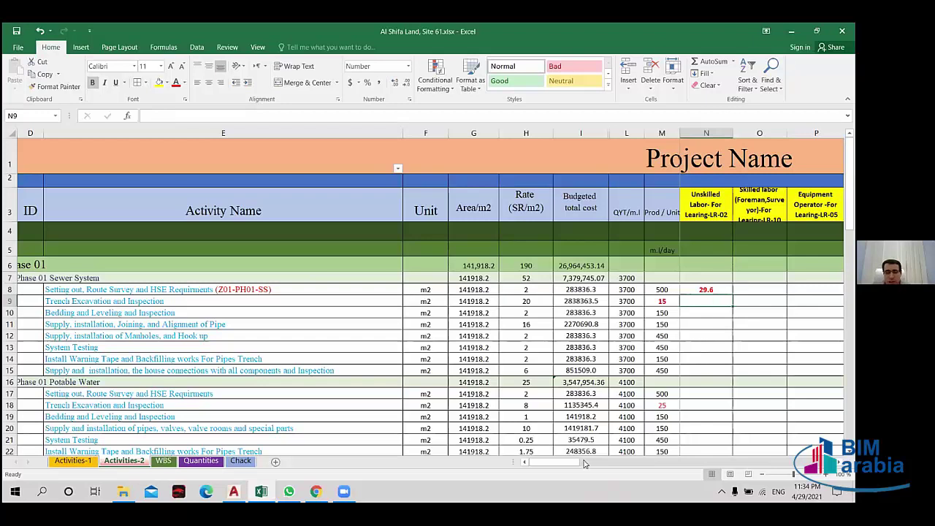
pyautogui.click(9, 301)
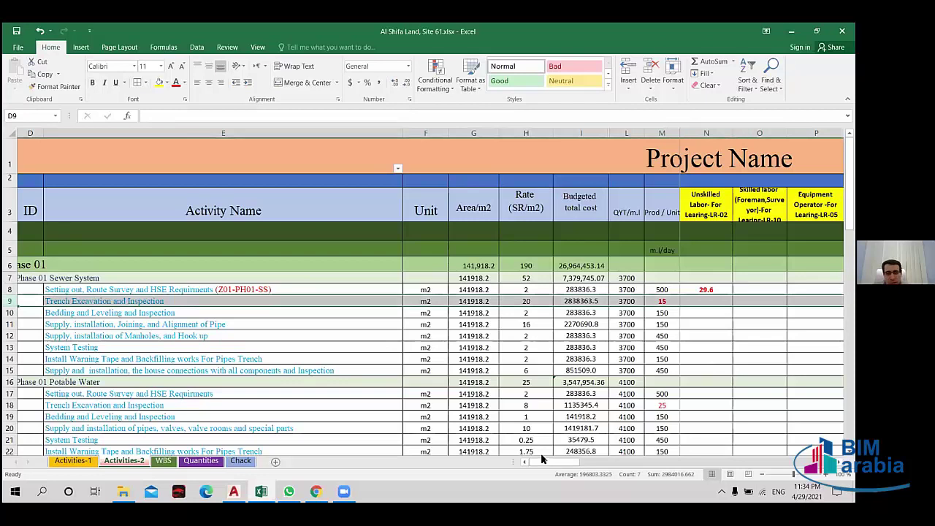
pyautogui.moveTo(544, 461)
pyautogui.mouseDown()
pyautogui.moveTo(663, 484)
pyautogui.moveTo(667, 451)
pyautogui.mouseUp()
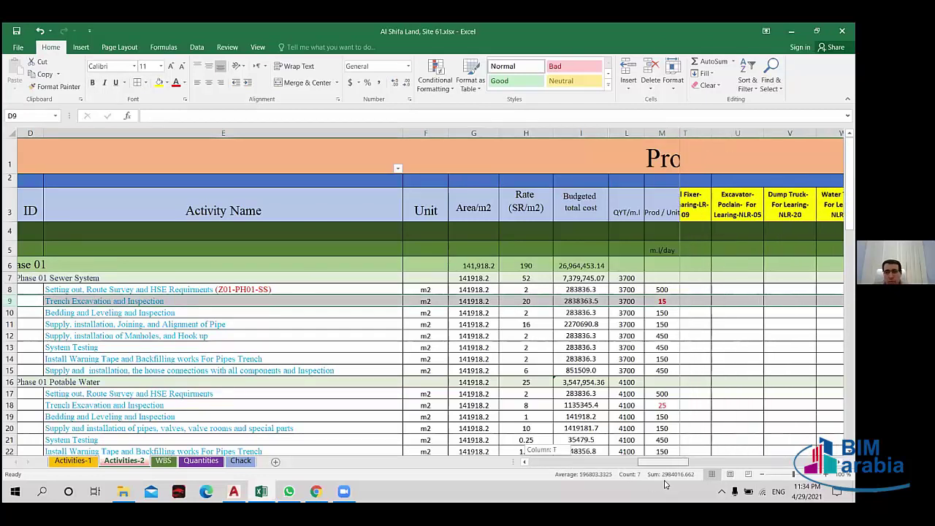
pyautogui.moveTo(712, 301); pyautogui.dragTo(717, 300)
pyautogui.click(717, 299)
pyautogui.write('=')
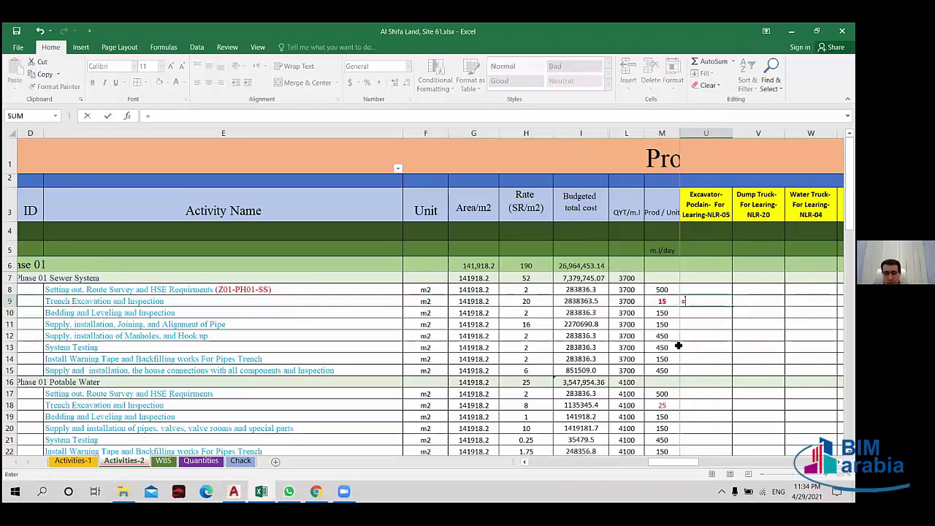
pyautogui.click(622, 303)
pyautogui.write('/')
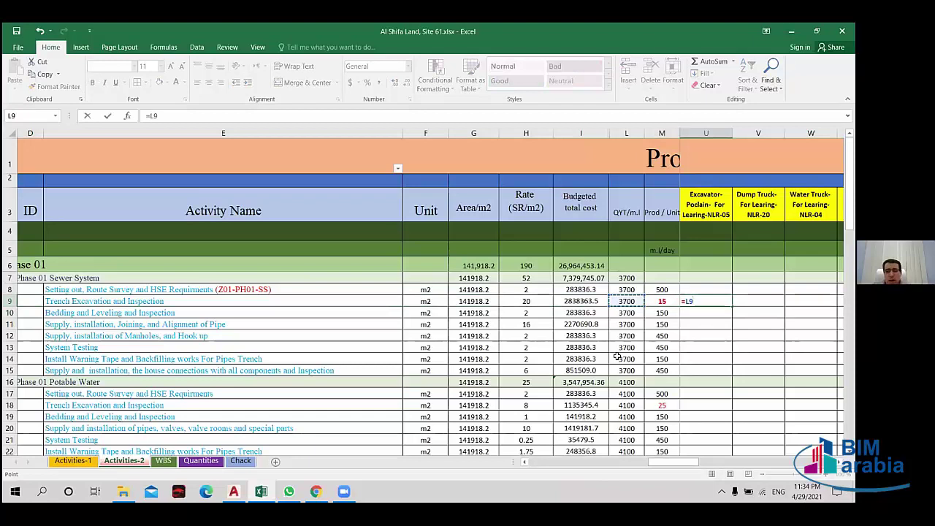
pyautogui.click(670, 300)
pyautogui.press('Return')
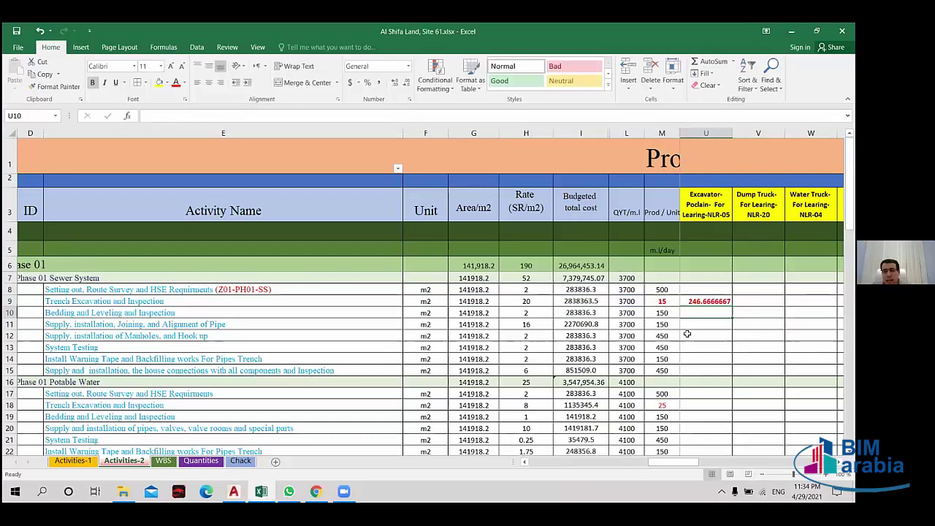
pyautogui.press('Up')
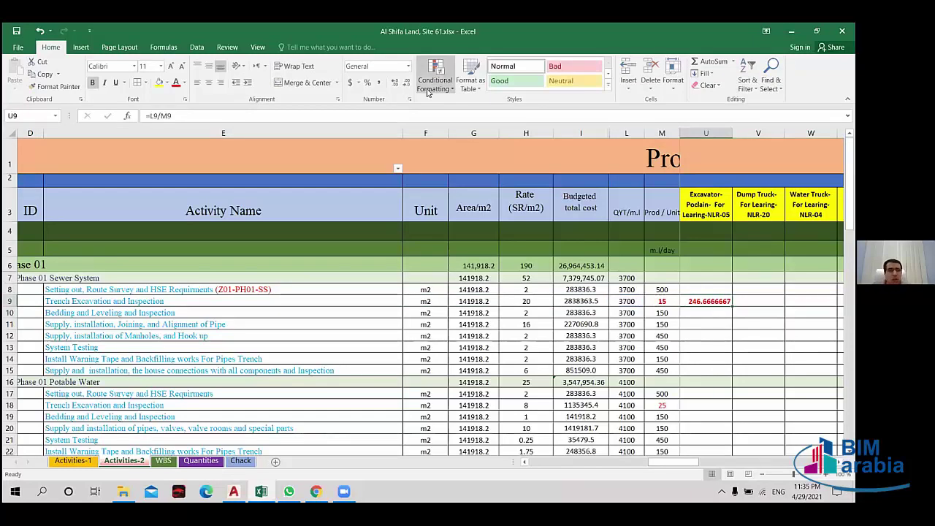
pyautogui.click(407, 82)
pyautogui.click(407, 82)
pyautogui.click(407, 82)
pyautogui.click(407, 82)
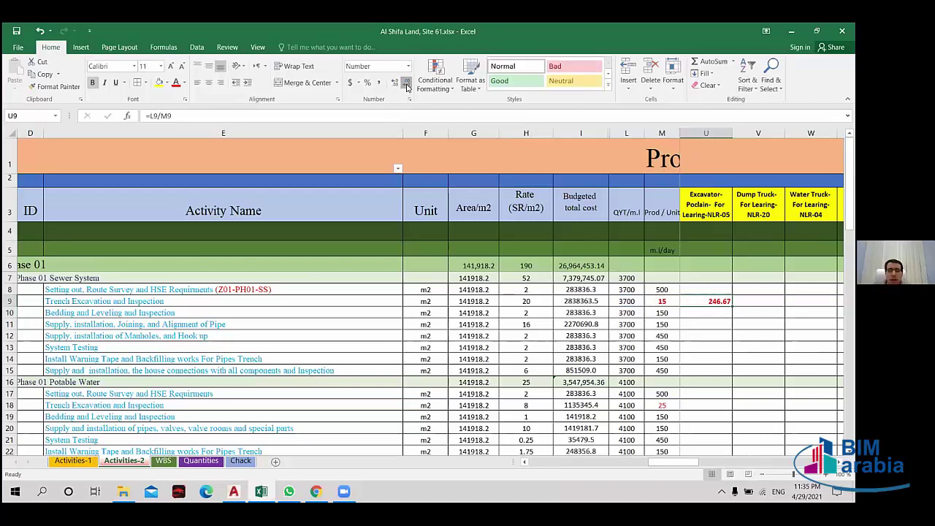
pyautogui.click(407, 82)
pyautogui.click(407, 82)
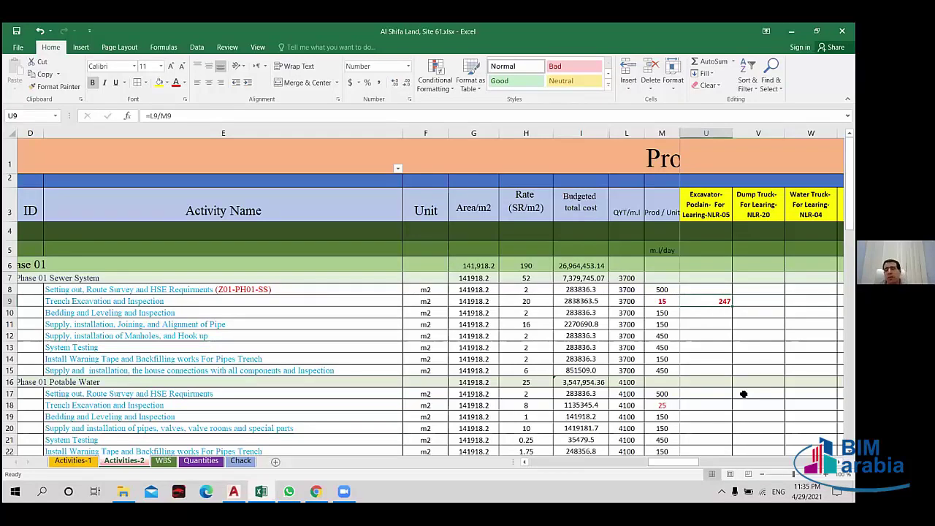
pyautogui.moveTo(665, 464)
pyautogui.mouseDown()
pyautogui.moveTo(729, 469)
pyautogui.moveTo(675, 471)
pyautogui.mouseUp()
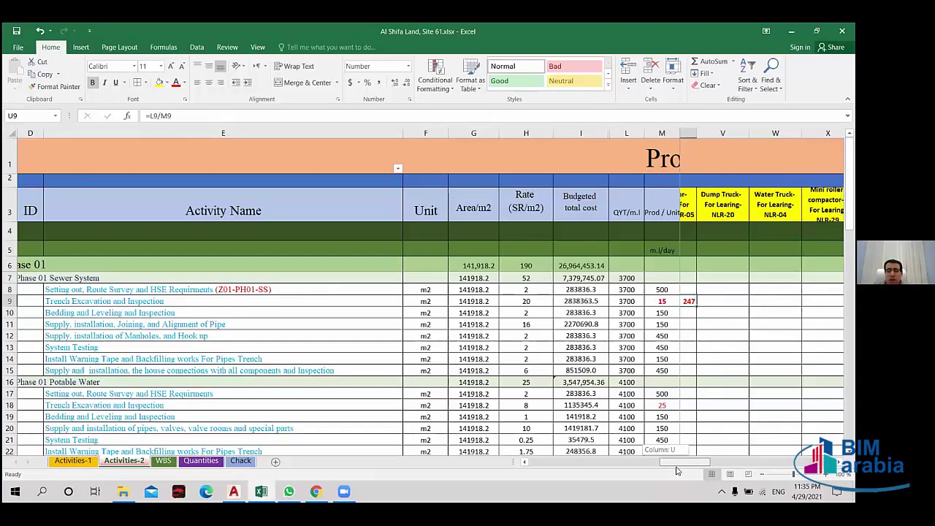
pyautogui.moveTo(676, 472); pyautogui.dragTo(672, 466)
pyautogui.click(709, 301)
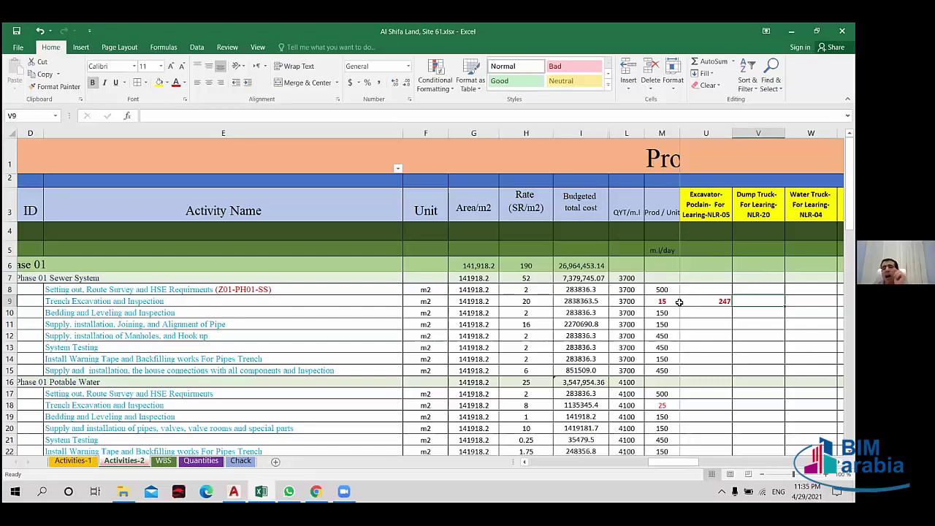
pyautogui.click(624, 300)
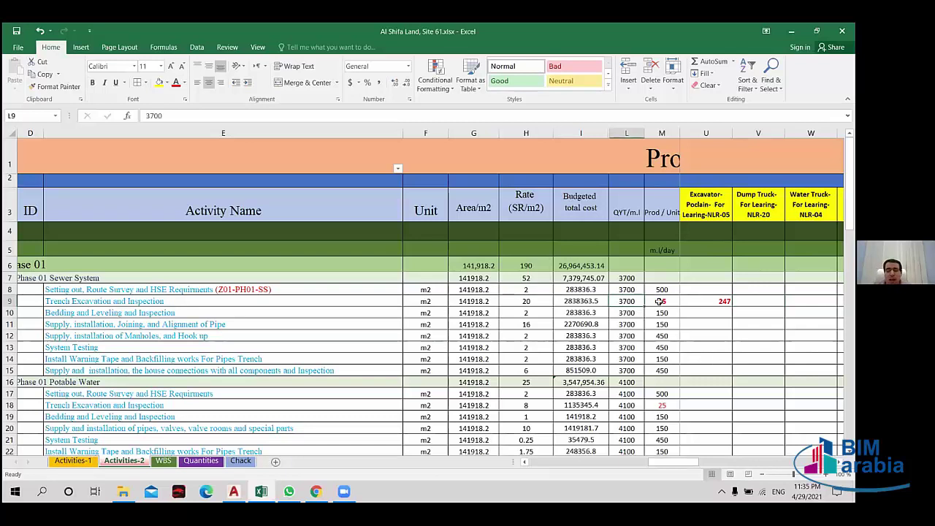
pyautogui.click(661, 302)
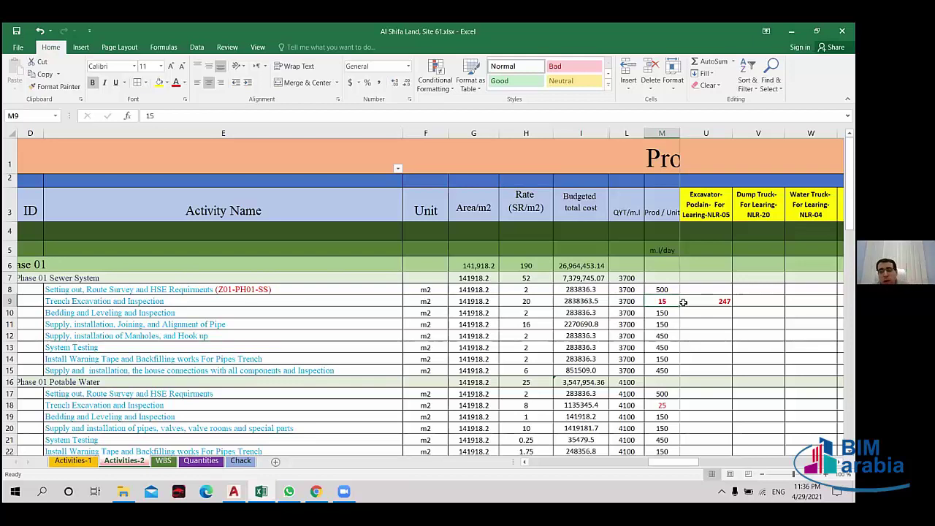
pyautogui.click(748, 301)
pyautogui.click(717, 301)
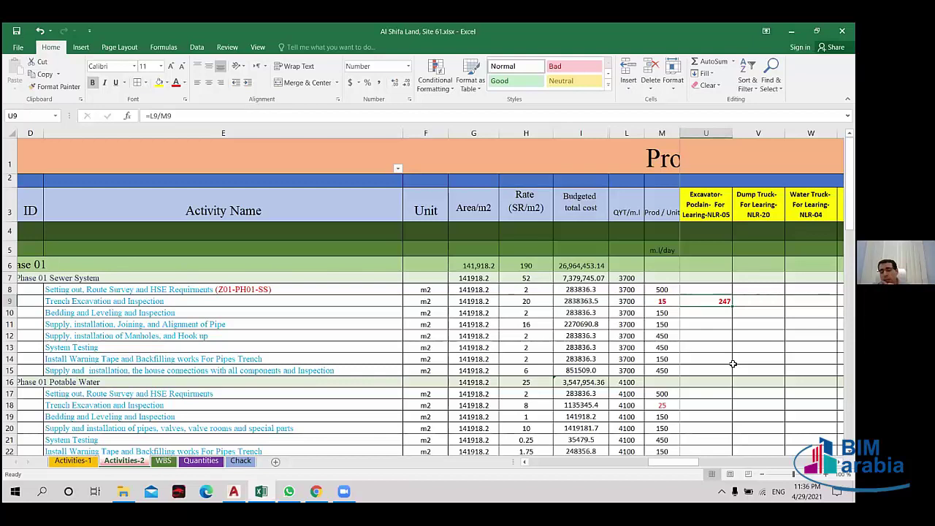
# - Enter =(L9/M9)/5 in the Dump Truck cell V9 for trench excavation
pyautogui.click(755, 302)
pyautogui.write('=')
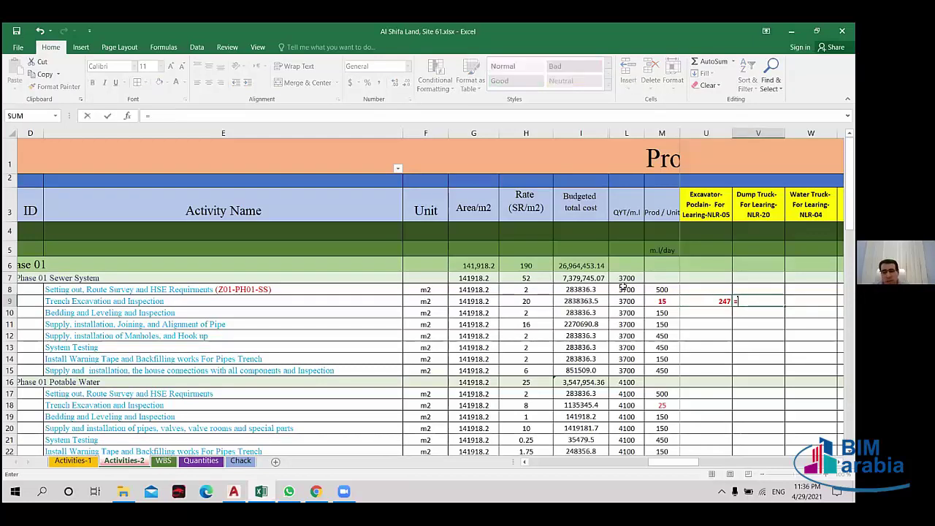
pyautogui.click(623, 302)
pyautogui.write('/')
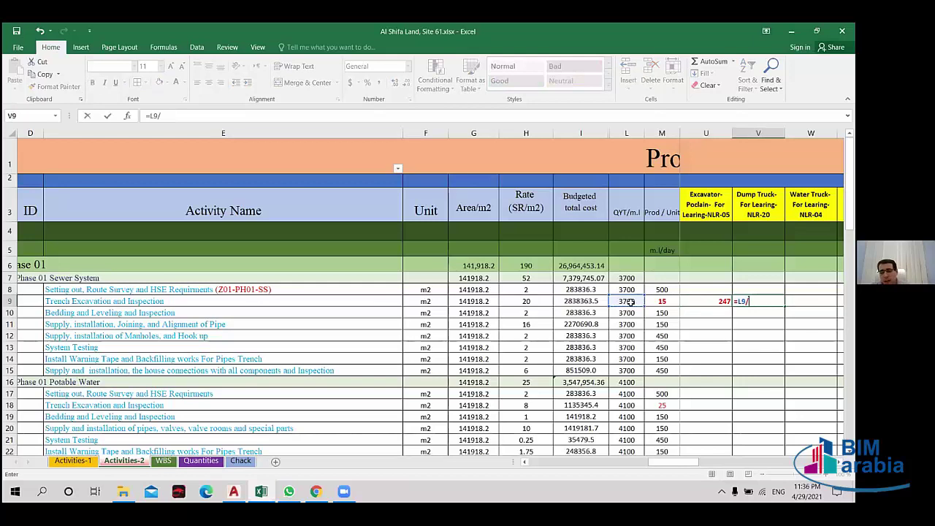
pyautogui.click(661, 302)
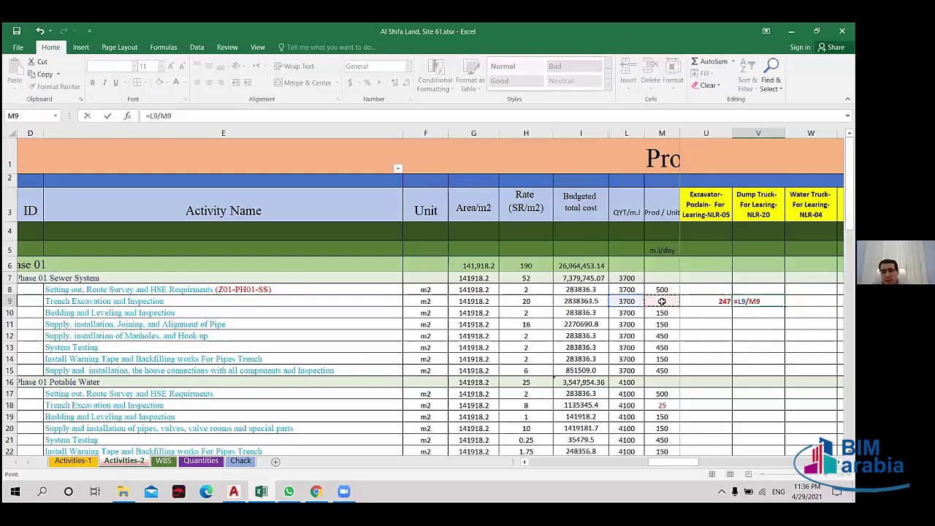
pyautogui.click(180, 118)
pyautogui.write(')')
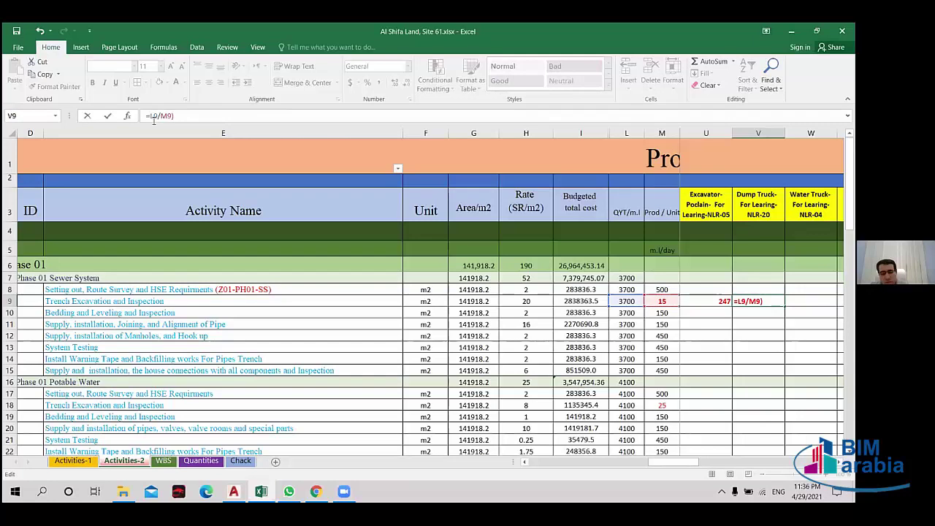
pyautogui.write('(')
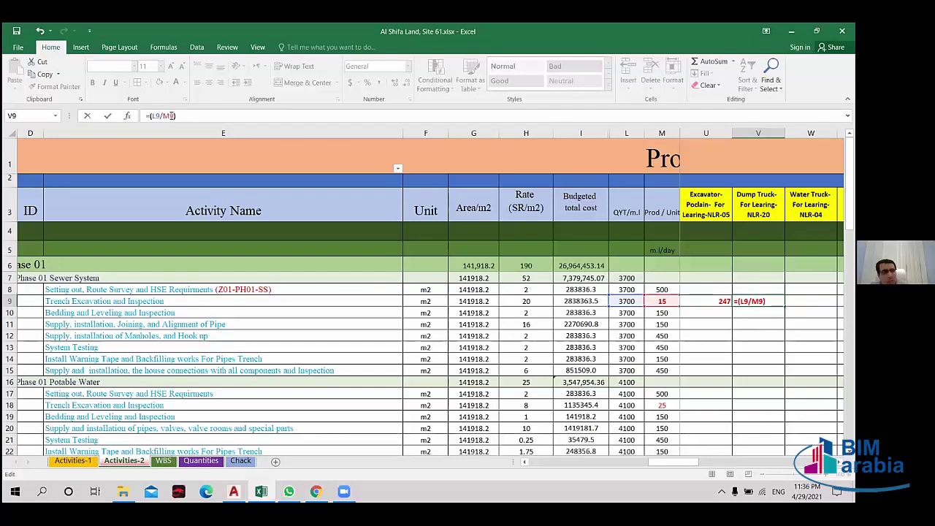
pyautogui.write('/5')
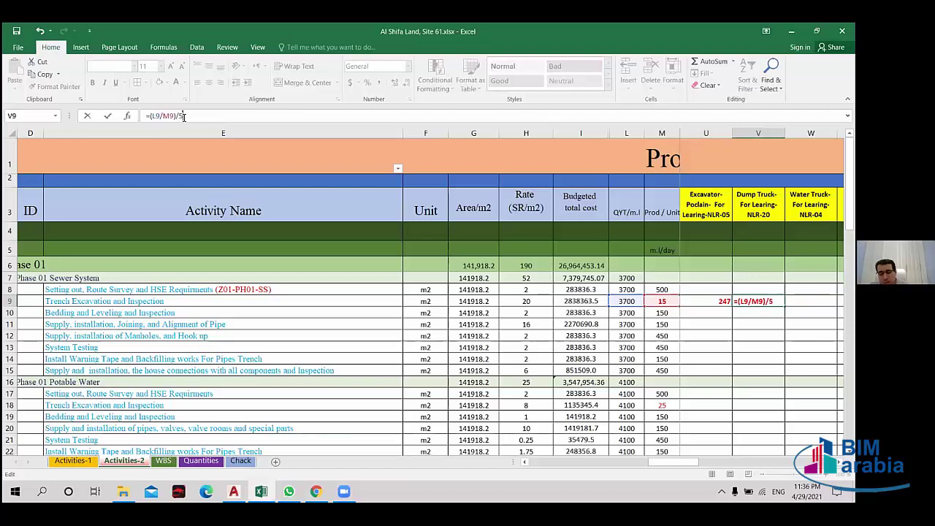
pyautogui.press('Return')
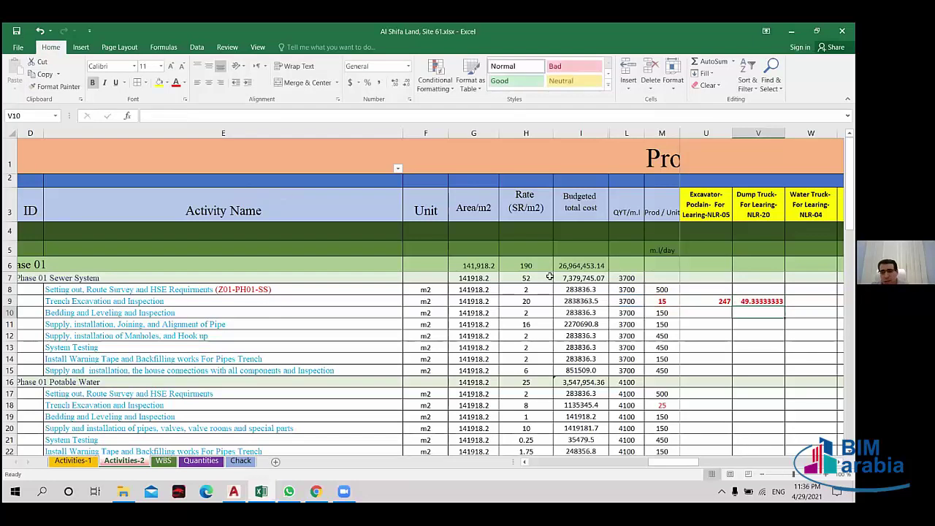
# - Reduce V9's decimal places until it displays a rounded 49, then select the Dump Truck column
pyautogui.click(748, 300)
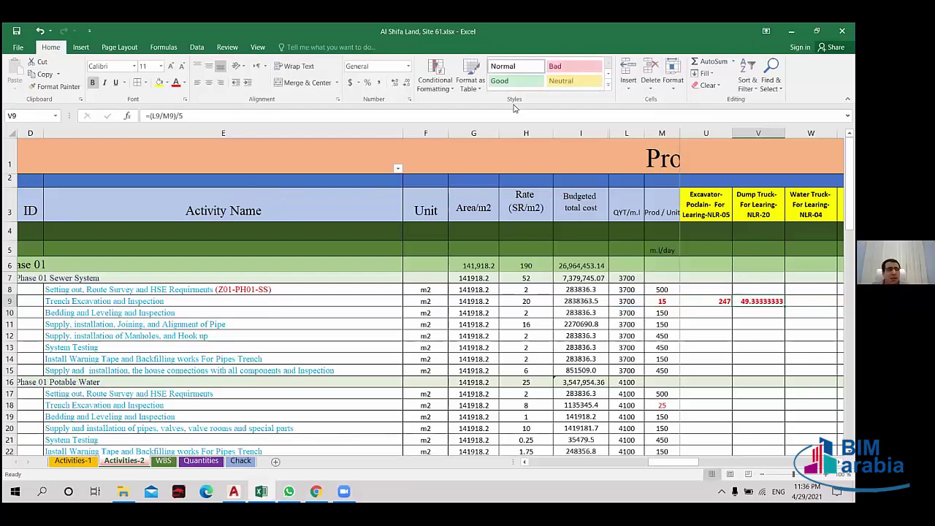
pyautogui.click(407, 81)
pyautogui.click(407, 82)
pyautogui.click(408, 81)
pyautogui.click(407, 82)
pyautogui.click(407, 81)
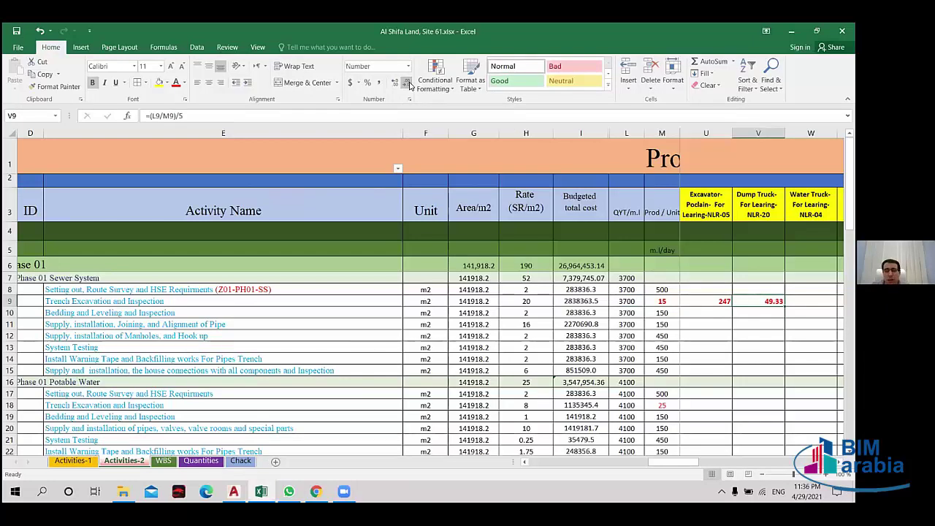
pyautogui.click(408, 82)
pyautogui.click(761, 133)
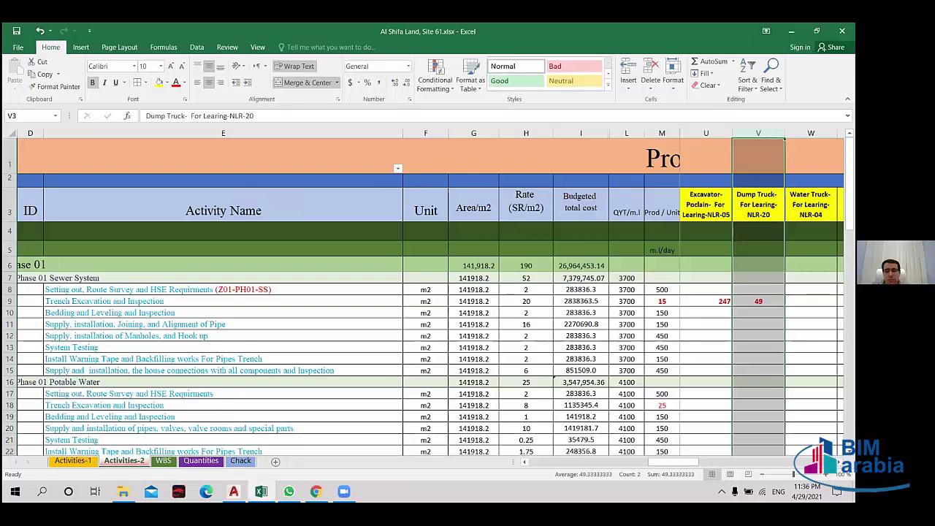
# - Centre-align the Excavator column U, then return left to the labor columns at N10
pyautogui.click(758, 335)
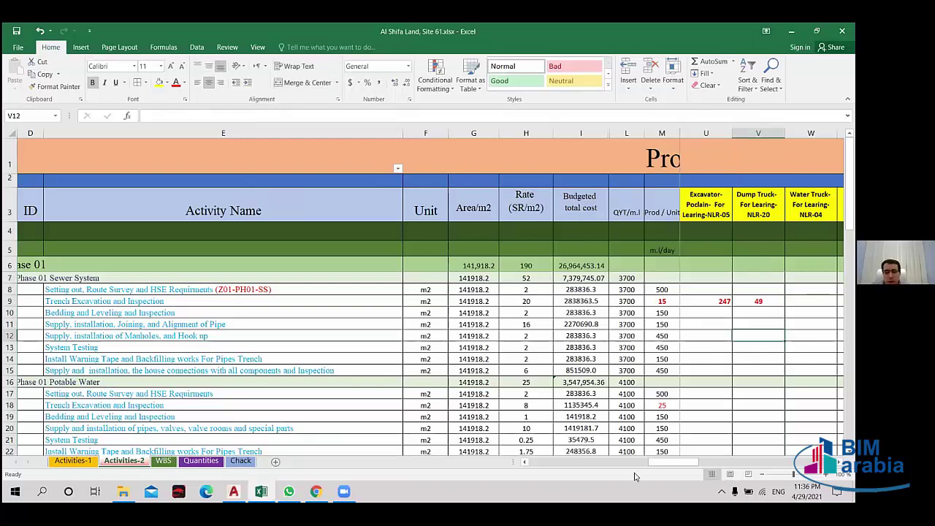
pyautogui.moveTo(654, 463)
pyautogui.mouseDown()
pyautogui.moveTo(697, 467)
pyautogui.moveTo(643, 462)
pyautogui.mouseUp()
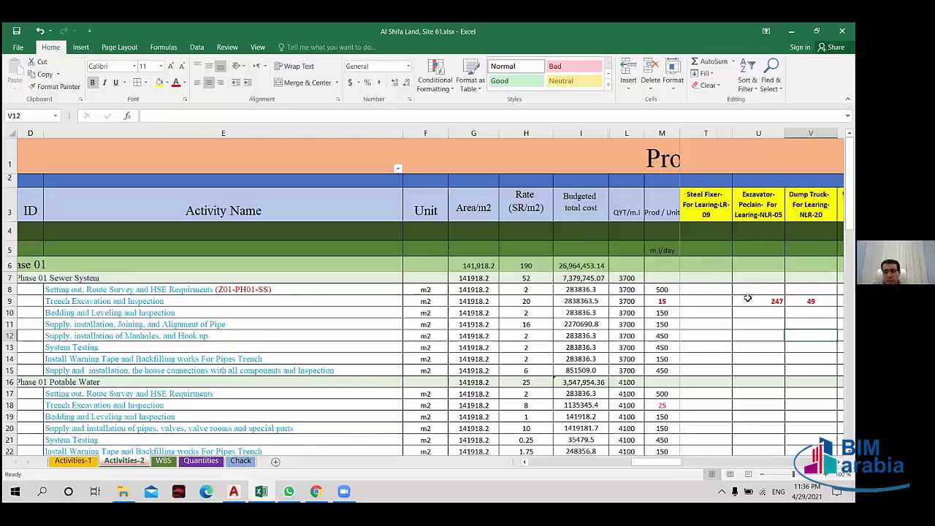
pyautogui.click(758, 133)
pyautogui.click(208, 83)
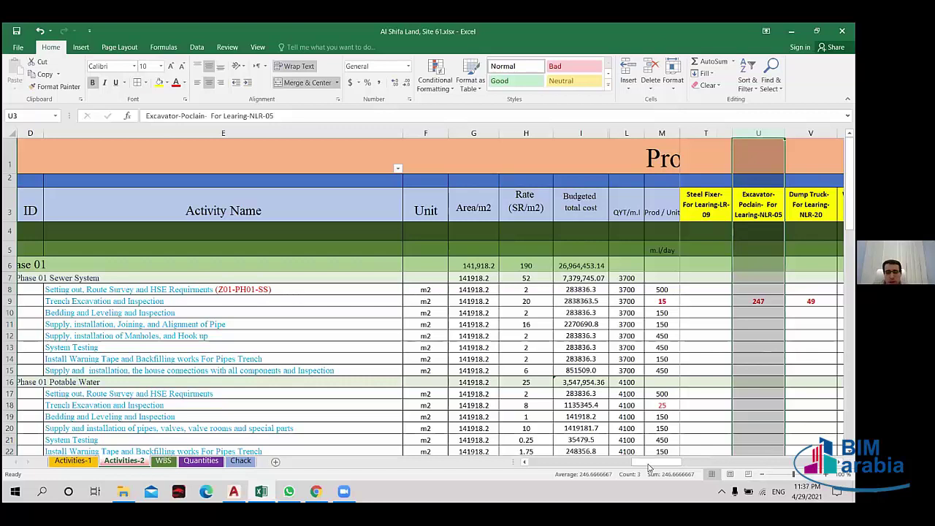
pyautogui.moveTo(650, 462); pyautogui.dragTo(488, 468)
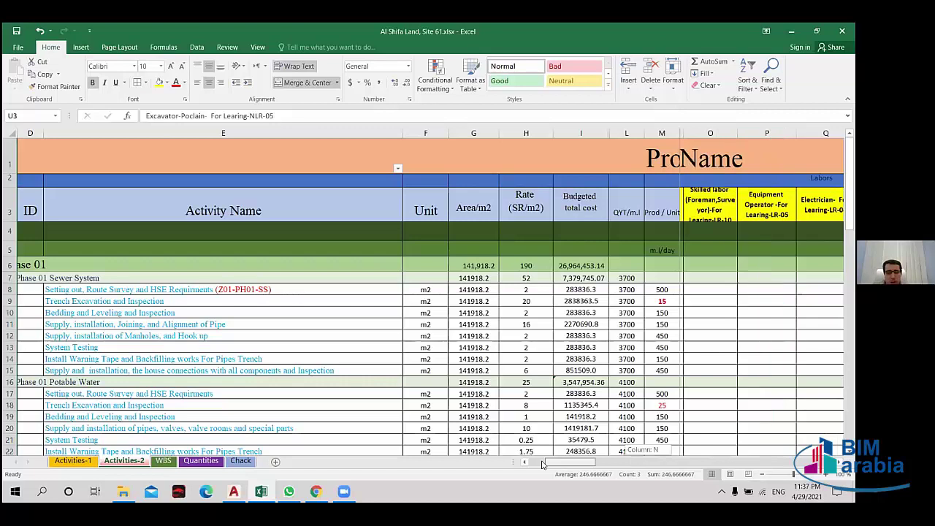
pyautogui.click(55, 313)
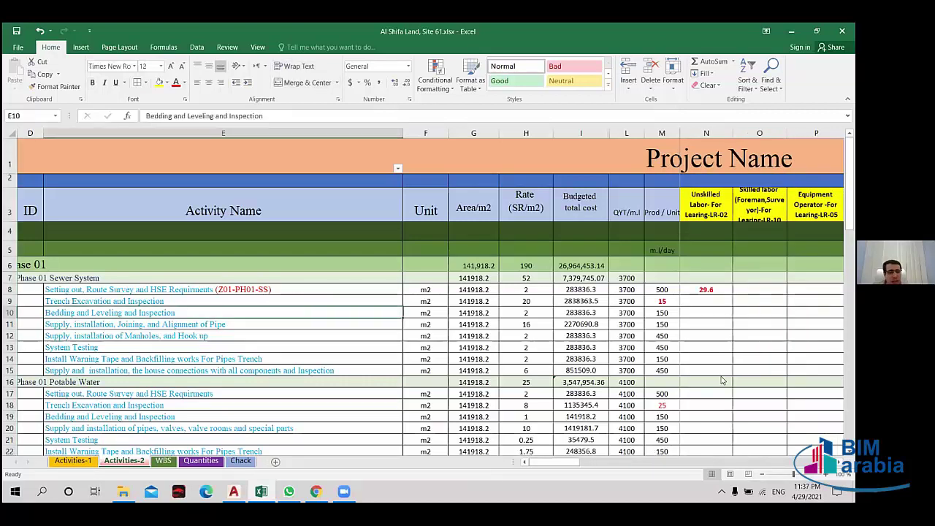
pyautogui.click(696, 311)
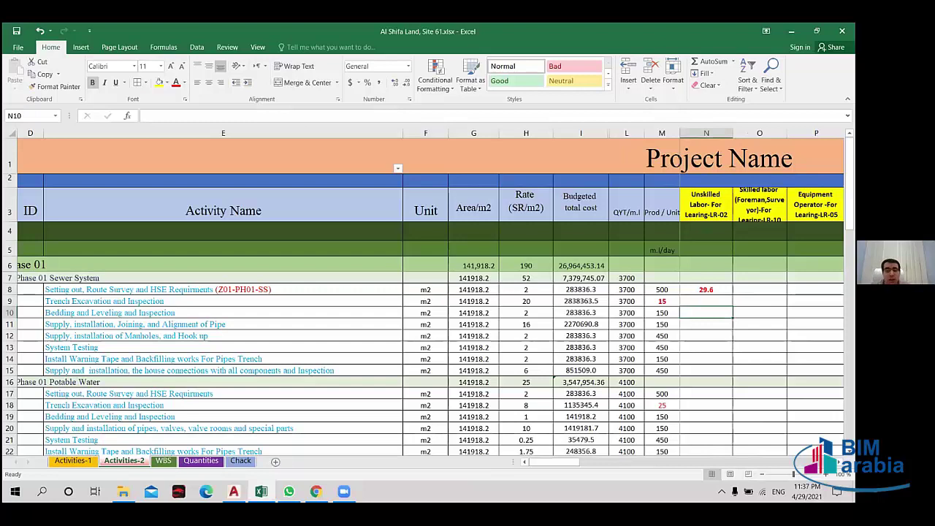
# - Scroll through Activities-2 and check the Bedding row's quantity
pyautogui.scroll(-1, 749, 371)
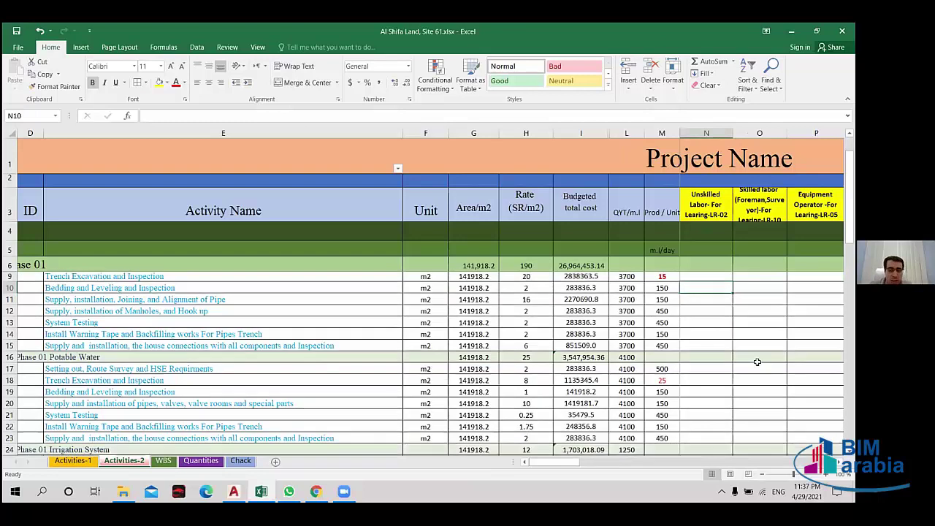
pyautogui.scroll(-1, 745, 371)
pyautogui.scroll(2, 721, 391)
pyautogui.scroll(-1, 721, 392)
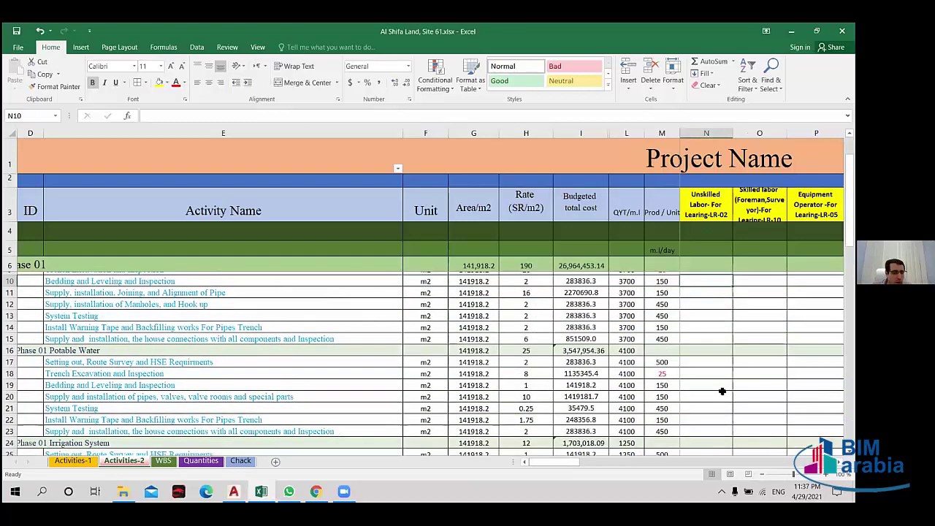
pyautogui.scroll(-1, 137, 400)
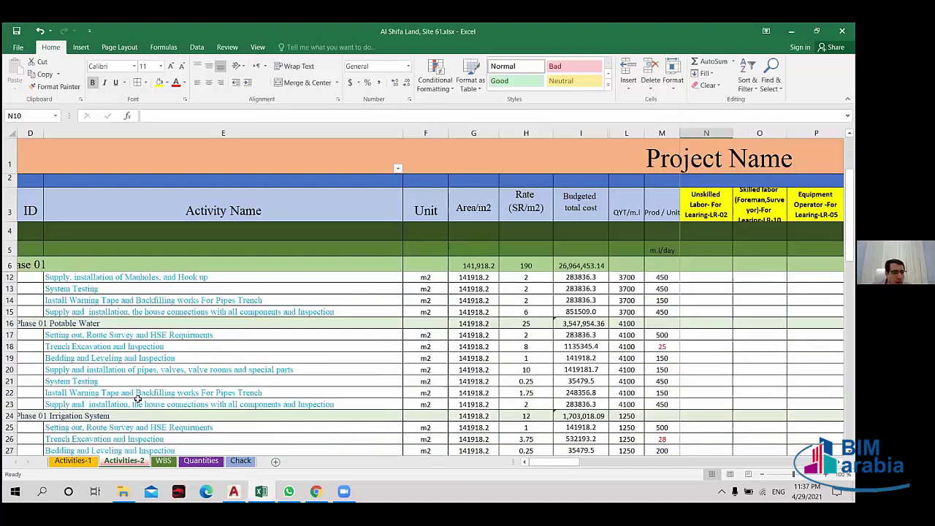
pyautogui.scroll(-1, 137, 401)
pyautogui.scroll(1, 124, 398)
pyautogui.scroll(2, 105, 392)
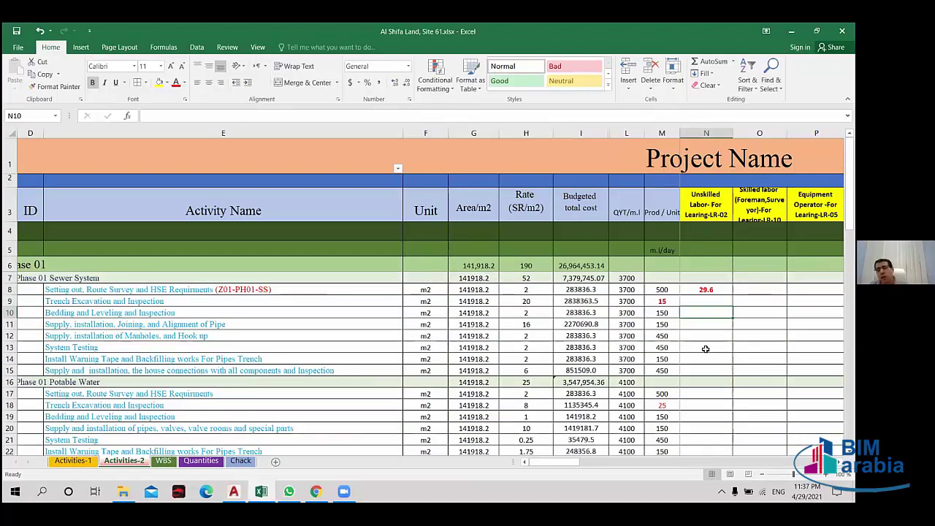
pyautogui.scroll(-2, 662, 352)
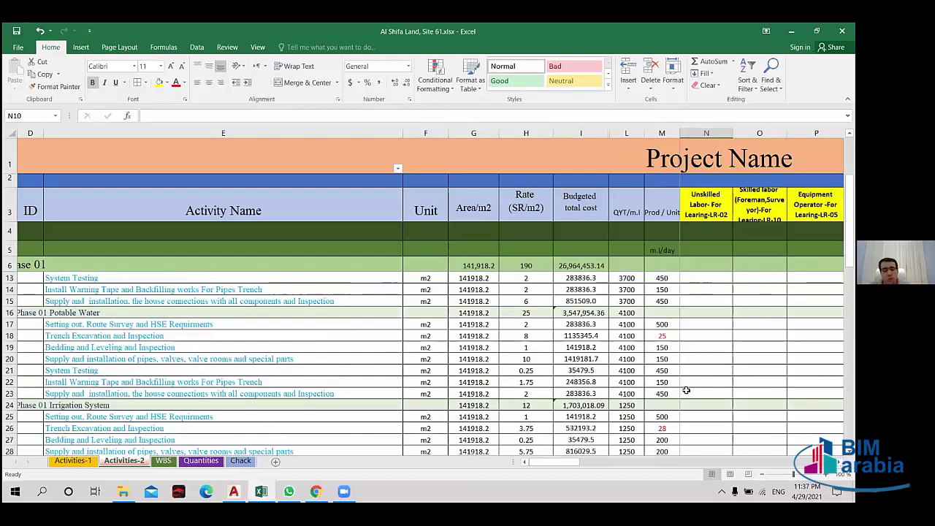
pyautogui.scroll(2, 688, 387)
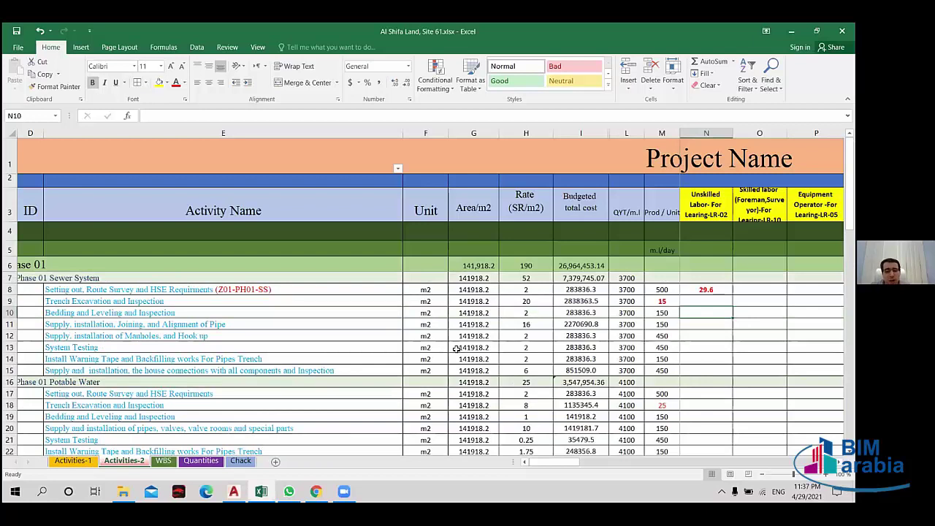
pyautogui.click(623, 312)
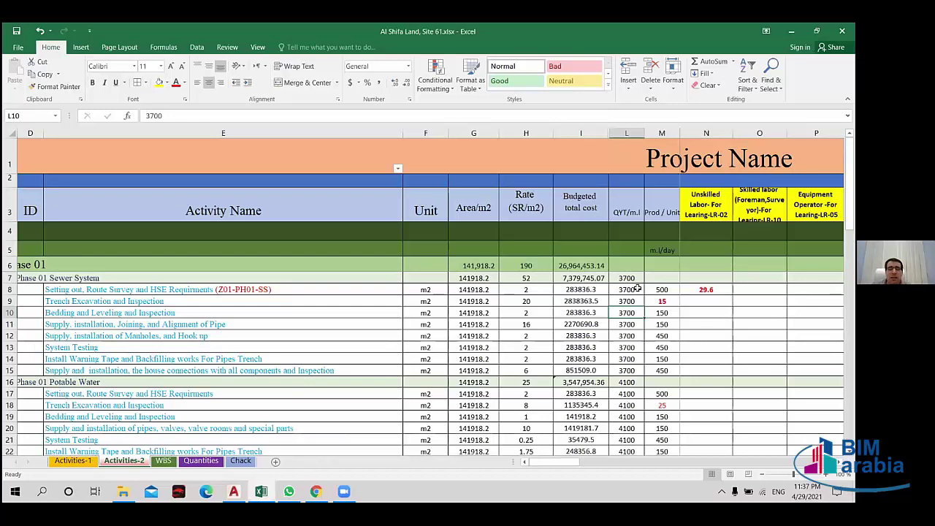
# - Select the Sewer System quantities, areas, Area/m2 and Budgeted total cost columns to compare totals
pyautogui.moveTo(636, 289); pyautogui.dragTo(626, 369)
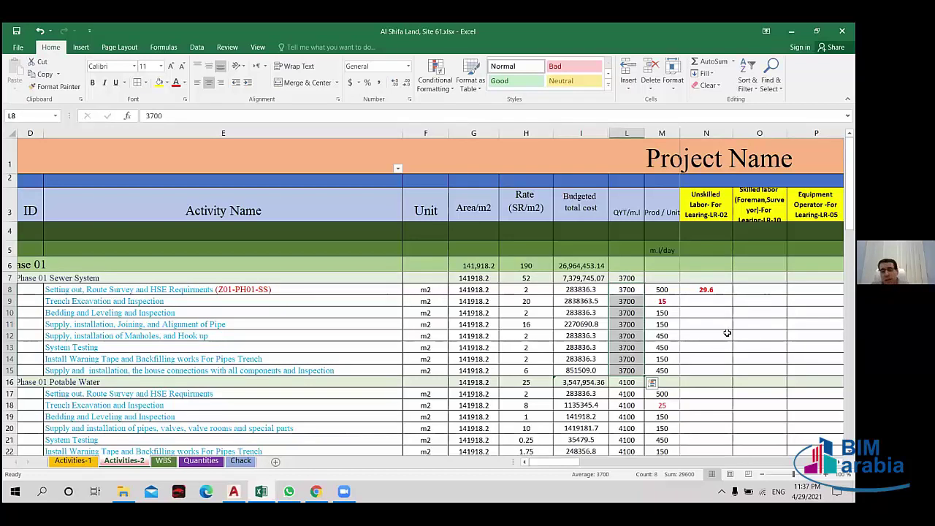
pyautogui.moveTo(485, 290); pyautogui.dragTo(471, 370)
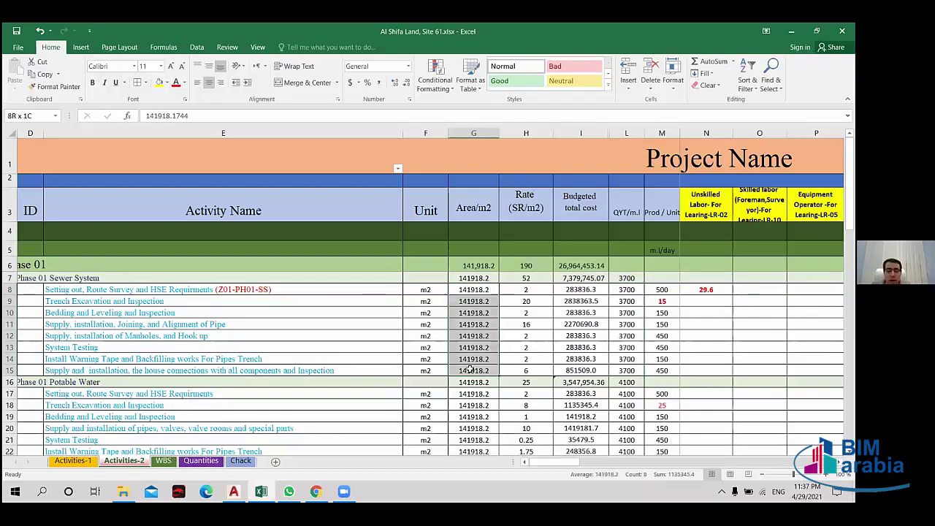
pyautogui.click(476, 133)
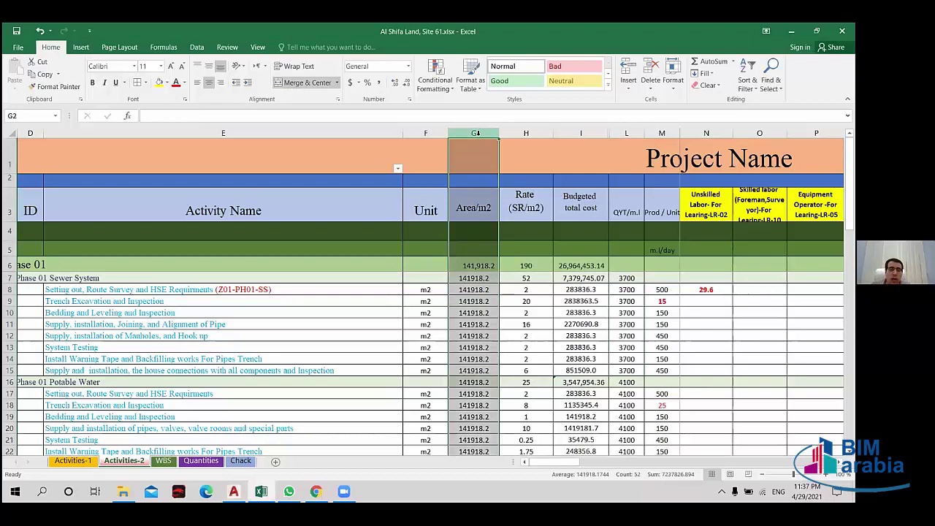
pyautogui.click(577, 133)
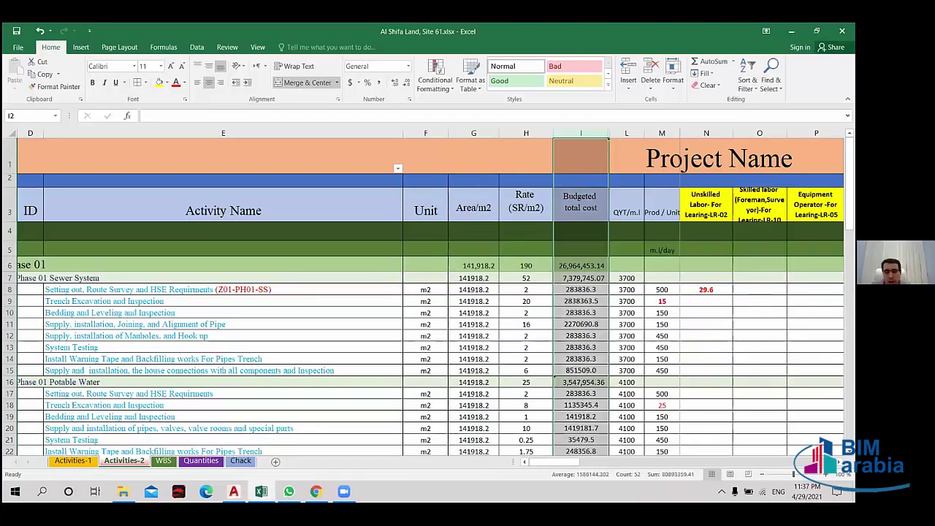
# - Select unskilled-labor cell N10 in the Bedding and Leveling row, then switch to Activities-1
pyautogui.click(705, 301)
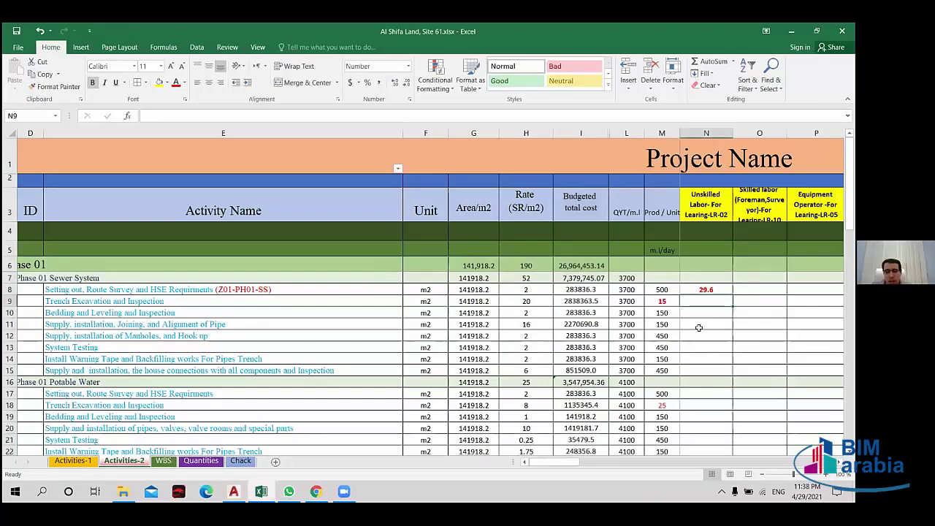
pyautogui.click(8, 313)
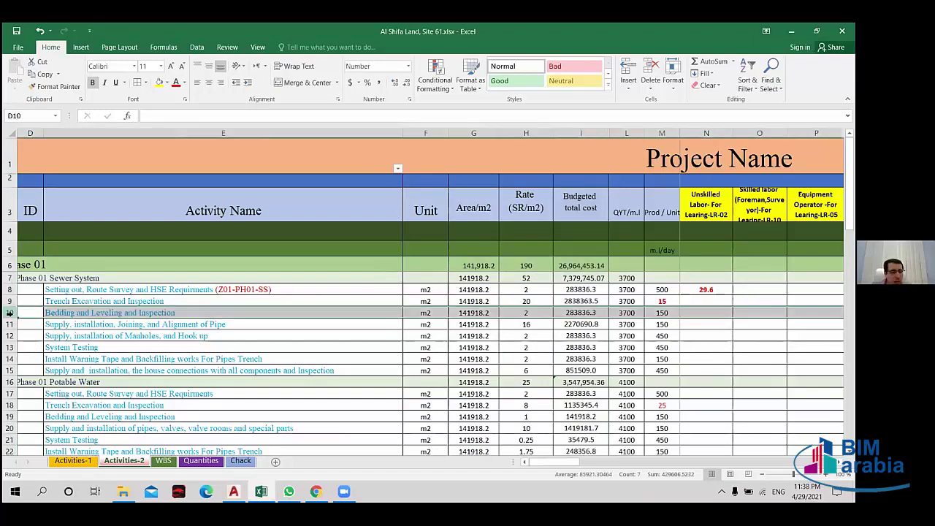
pyautogui.click(703, 310)
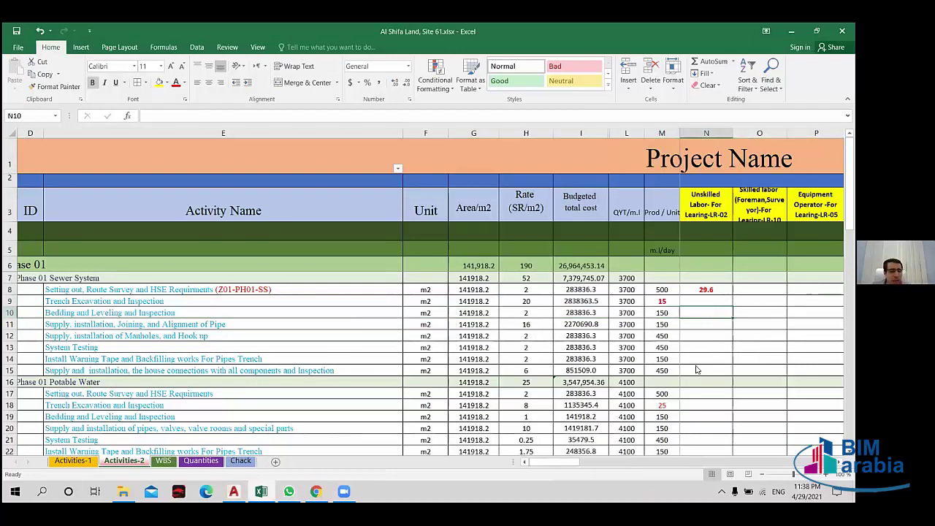
pyautogui.click(69, 463)
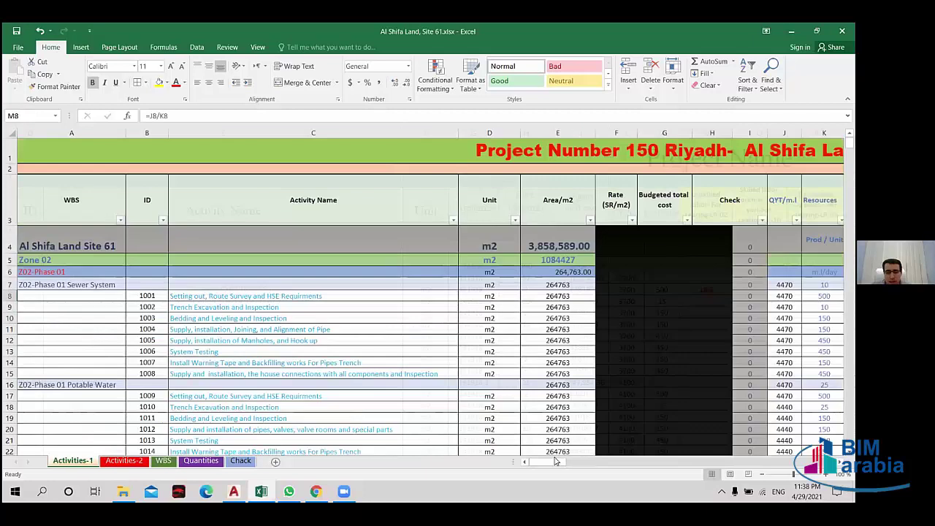
pyautogui.hscroll(1, 561, 462)
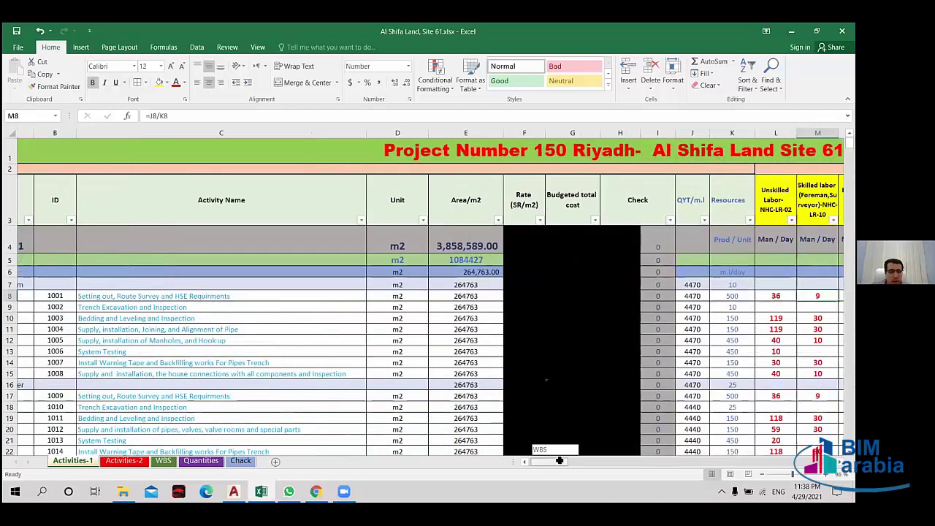
pyautogui.hscroll(2, 558, 461)
pyautogui.click(433, 322)
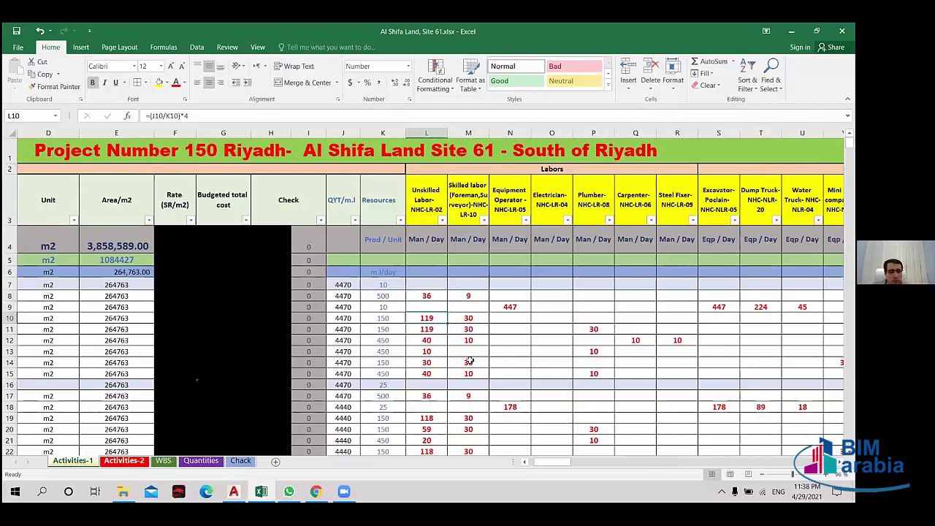
pyautogui.click(469, 317)
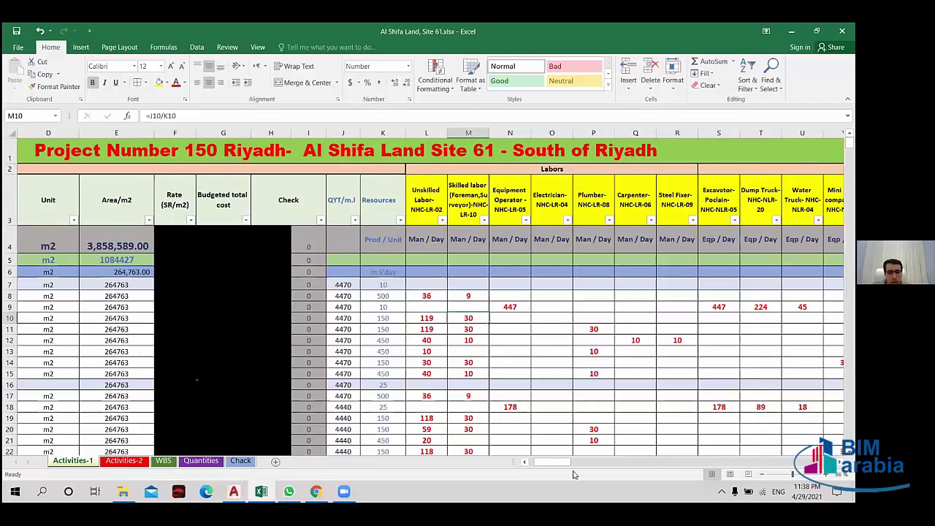
pyautogui.moveTo(555, 461); pyautogui.dragTo(83, 464)
pyautogui.click(9, 318)
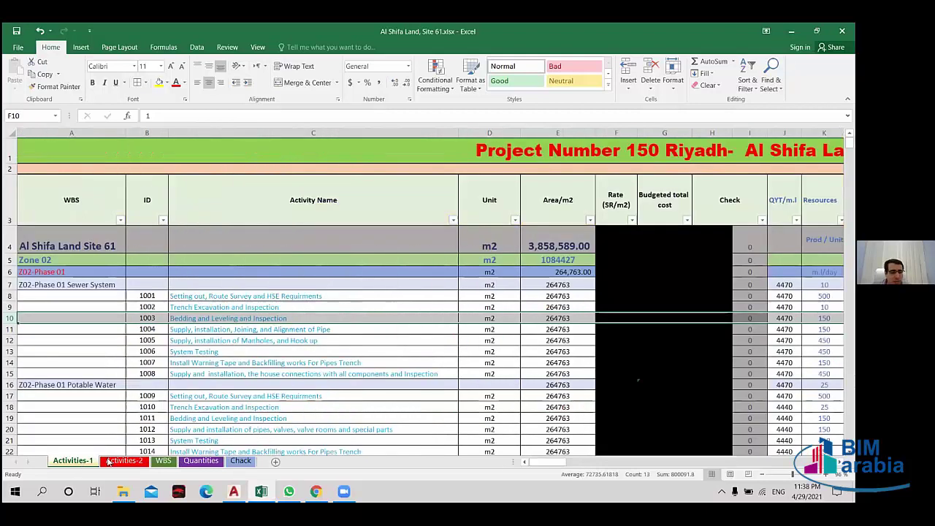
# - Return to Activities-2, check M10's productivity of 150, and abandon a started formula in N10
pyautogui.hotkey('ctrl', 'pagedown')
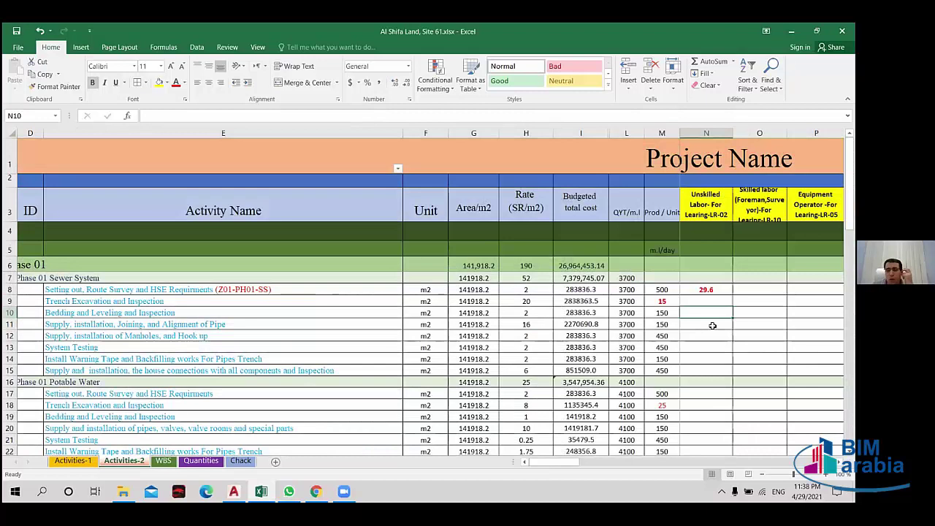
pyautogui.click(666, 312)
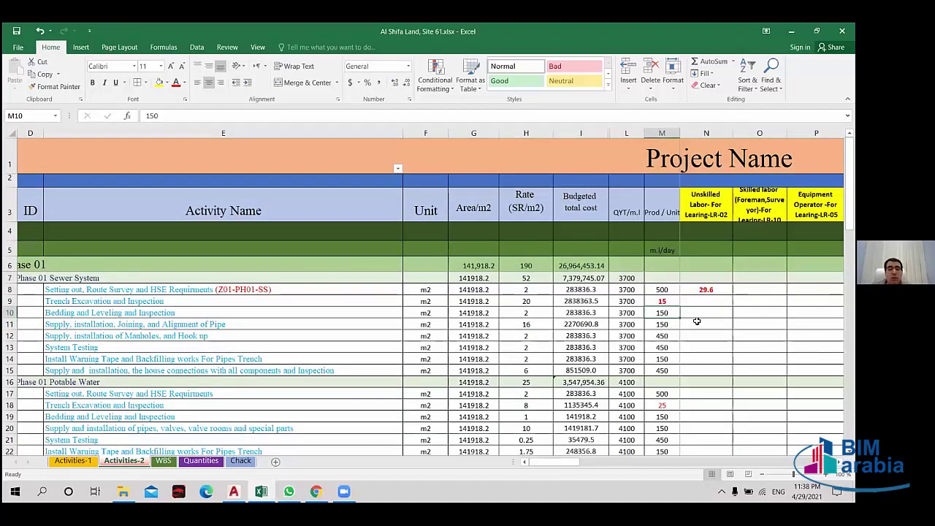
pyautogui.click(696, 315)
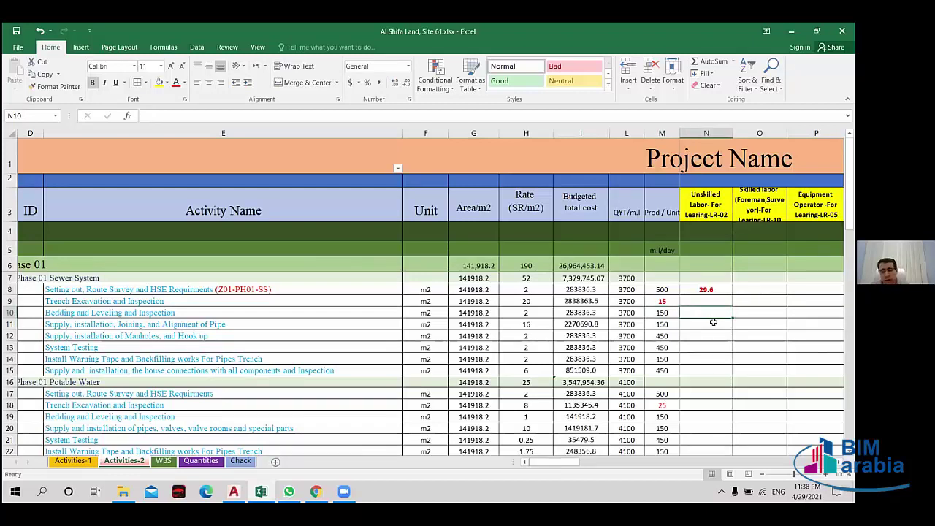
pyautogui.write('=')
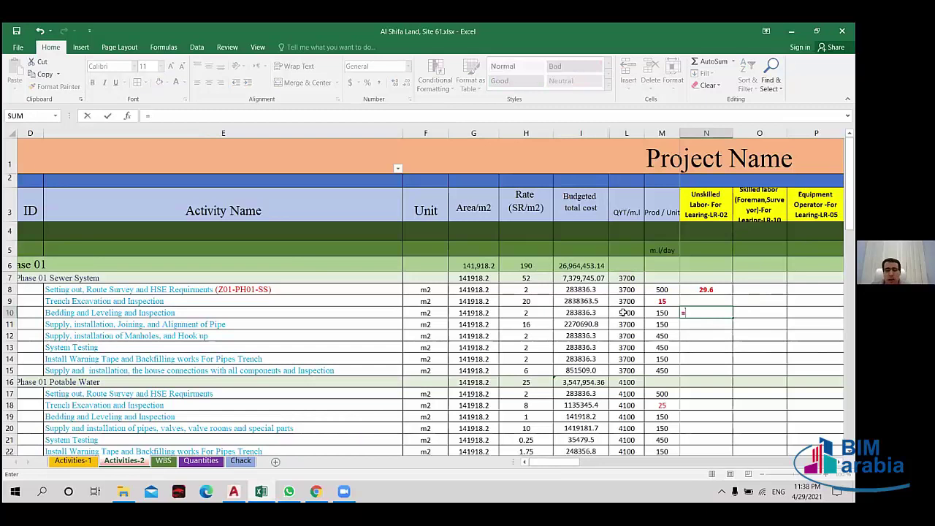
pyautogui.click(715, 290)
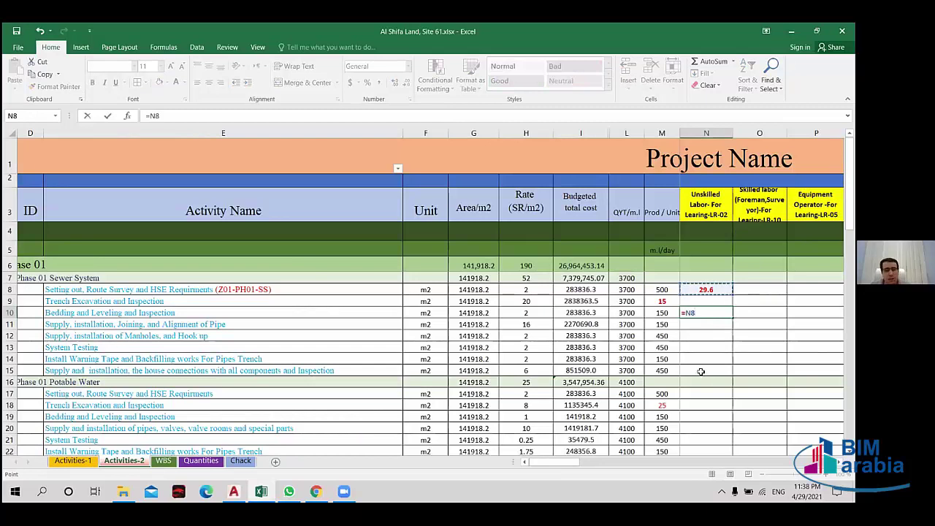
pyautogui.press('Escape')
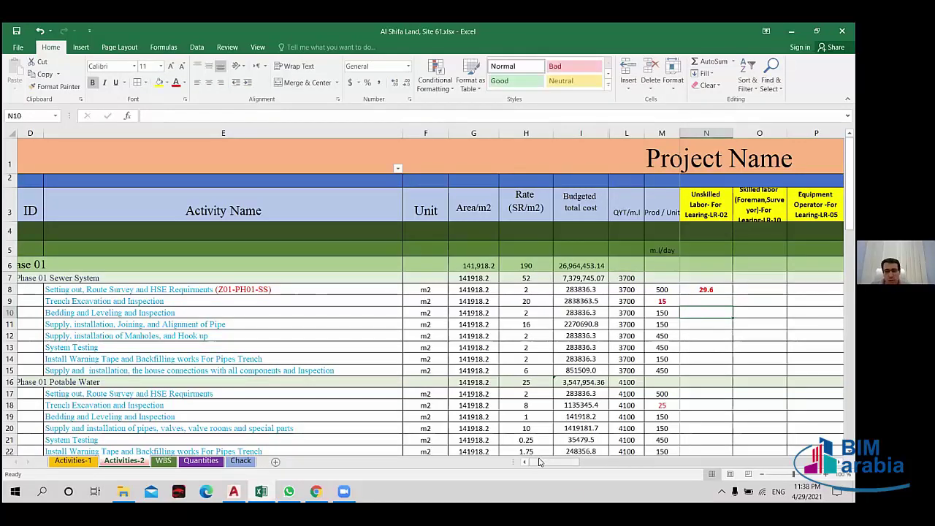
# - Copy N8's labor formula into N10, giving =(L10/M10)*4 showing 98.7
pyautogui.click(712, 289)
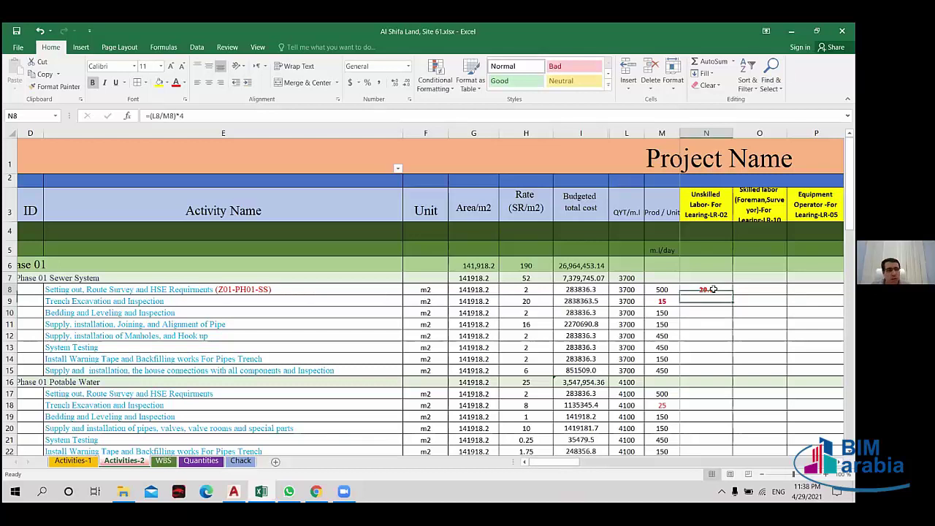
pyautogui.hotkey('ctrl', 'c')
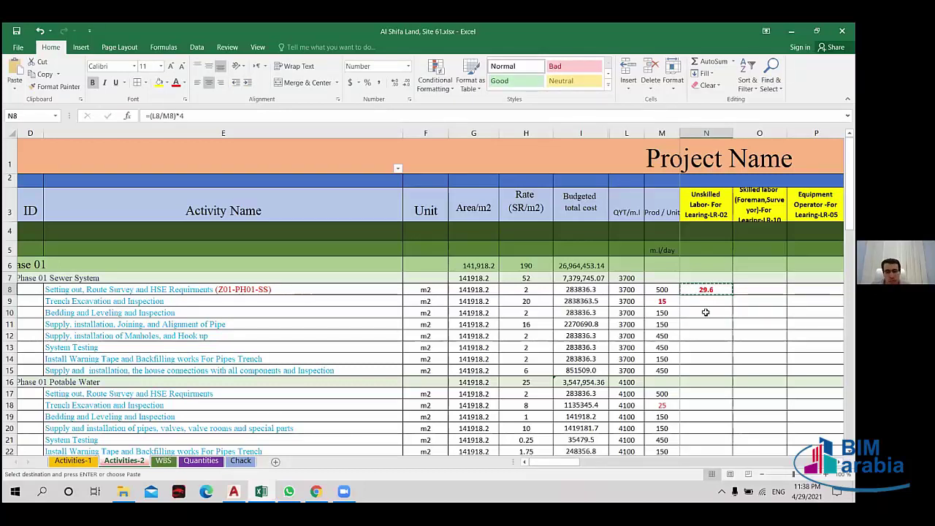
pyautogui.click(705, 312)
pyautogui.hotkey('ctrl', 'v')
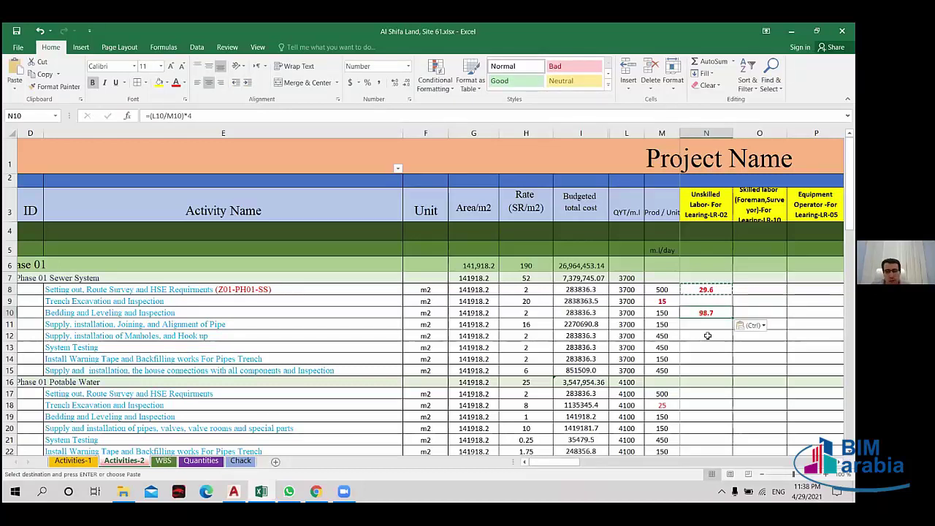
pyautogui.press('Down')
pyautogui.click(709, 313)
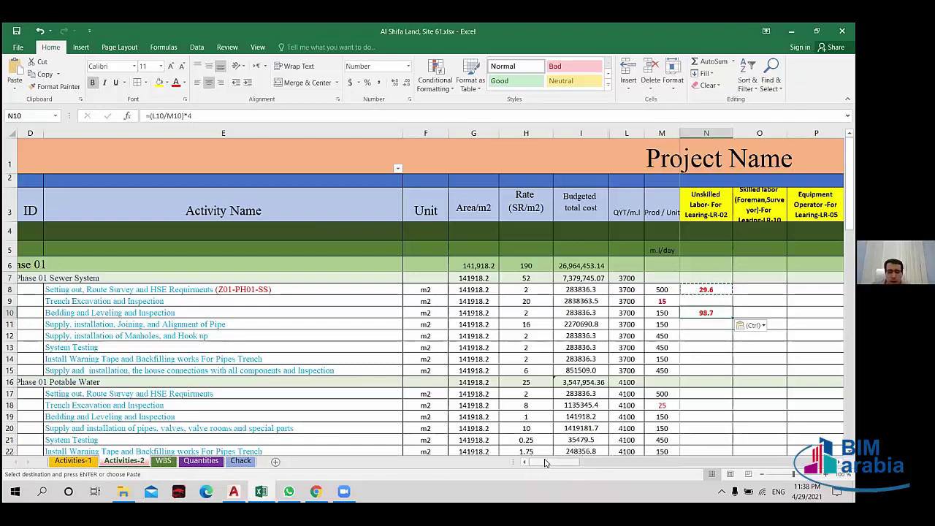
pyautogui.moveTo(544, 462); pyautogui.dragTo(796, 462)
pyautogui.click(705, 301)
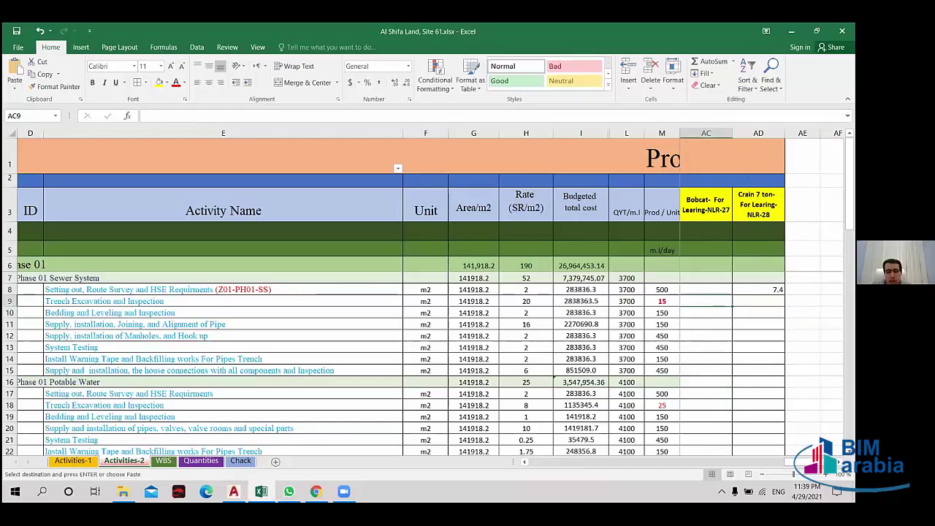
# - Glance at Activities-1, come back to Activities-2, and select Bobcat cell AC10
pyautogui.moveTo(794, 461); pyautogui.dragTo(791, 462)
pyautogui.moveTo(792, 461); pyautogui.dragTo(794, 461)
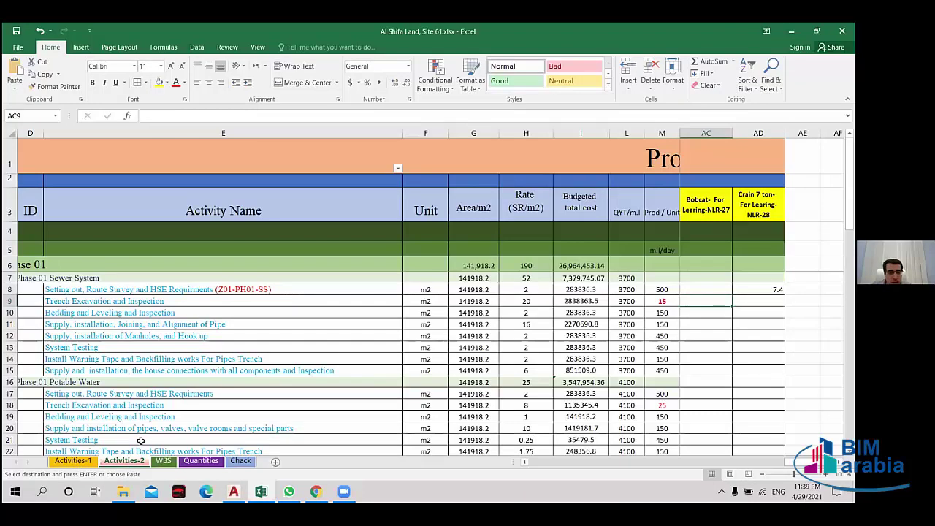
pyautogui.click(101, 462)
pyautogui.hotkey('ctrl', 'pagedown')
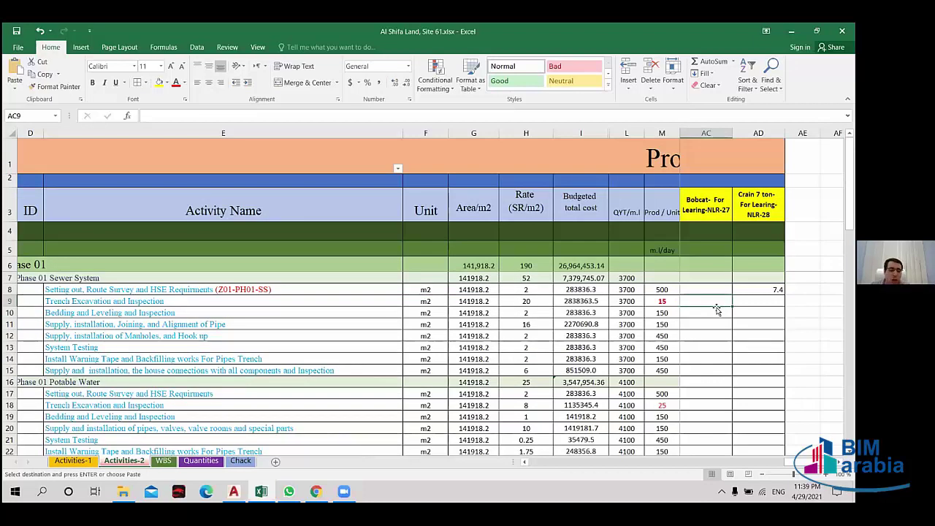
pyautogui.click(10, 313)
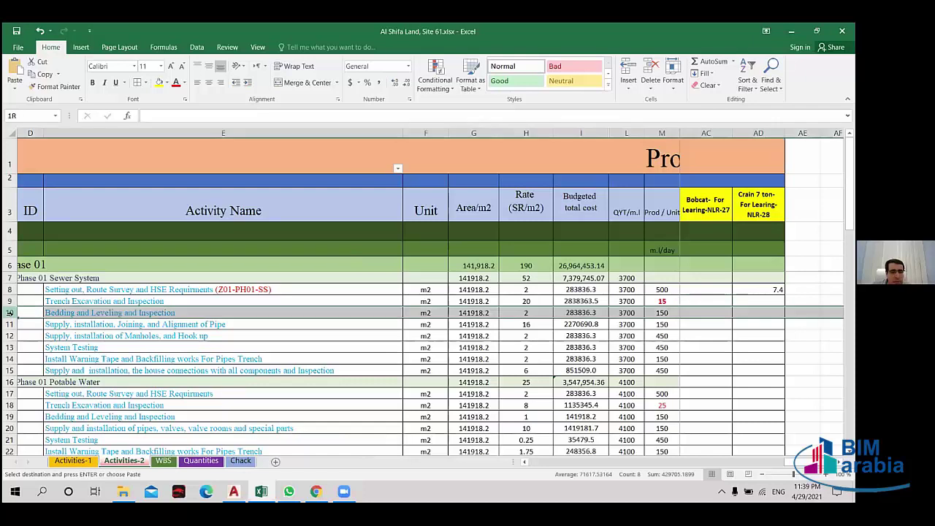
pyautogui.click(701, 312)
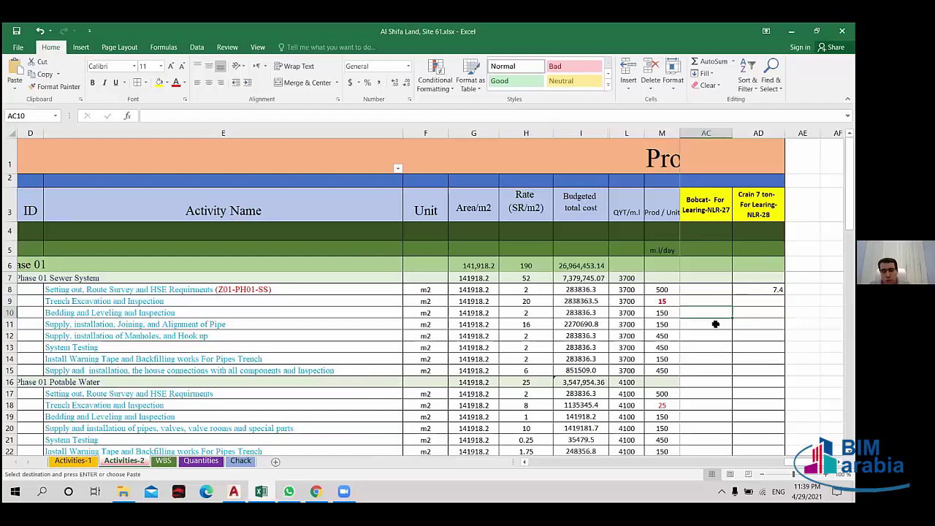
# - Enter =(L10/M10)*0.5 in AC10 and trim its display from 12.33333333 to 12.3
pyautogui.write('=')
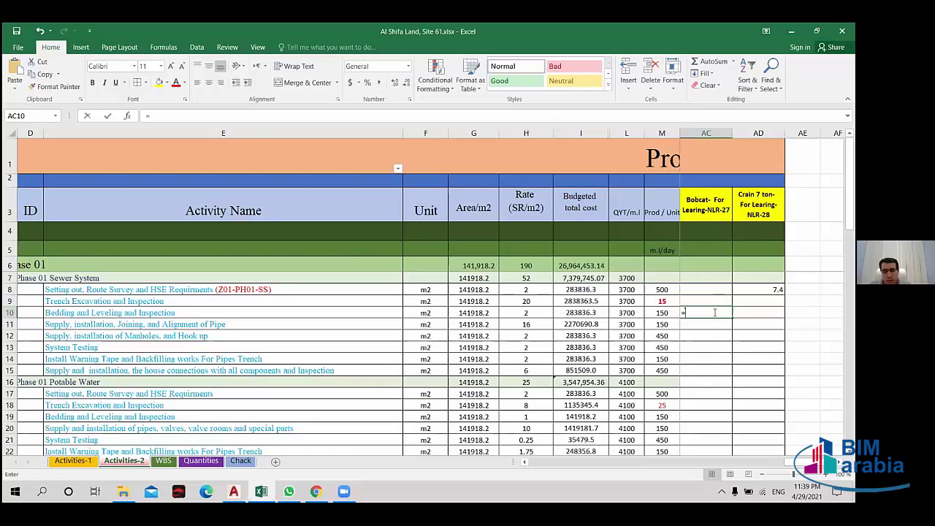
pyautogui.click(630, 312)
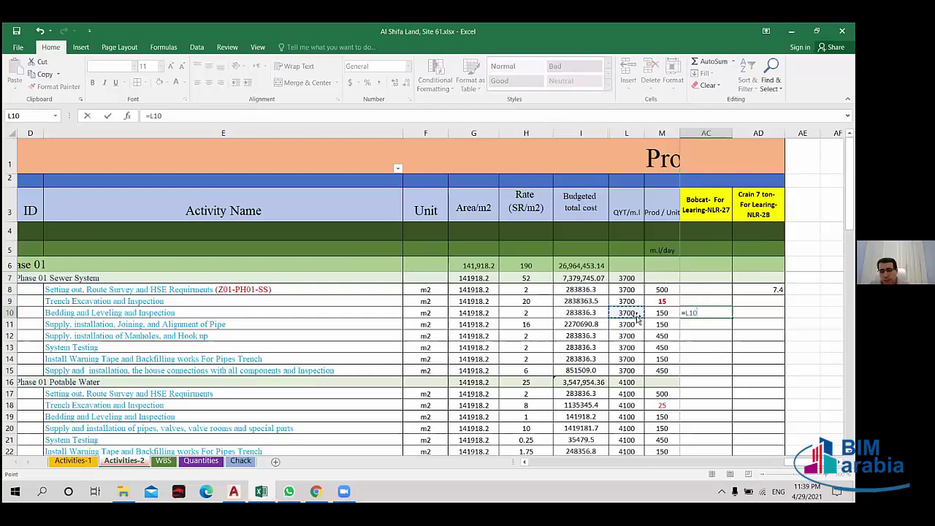
pyautogui.write('/')
pyautogui.click(659, 311)
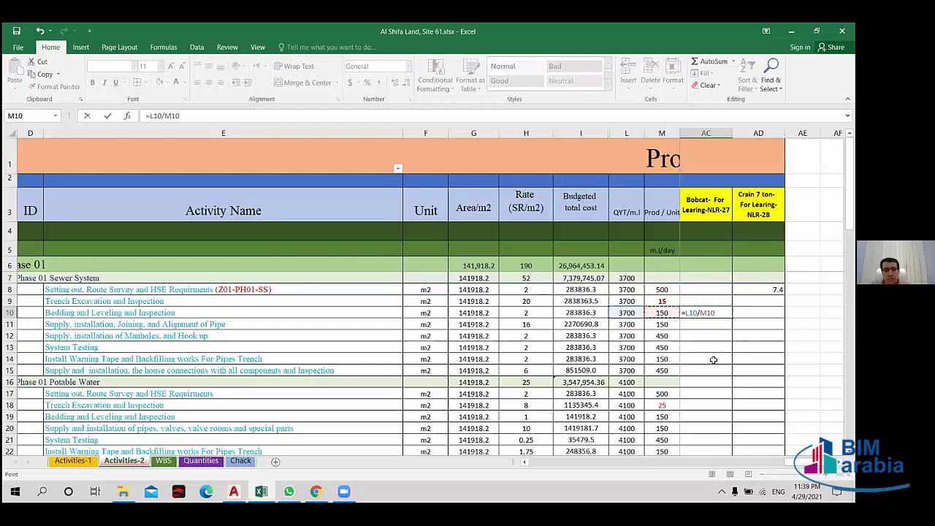
pyautogui.click(183, 117)
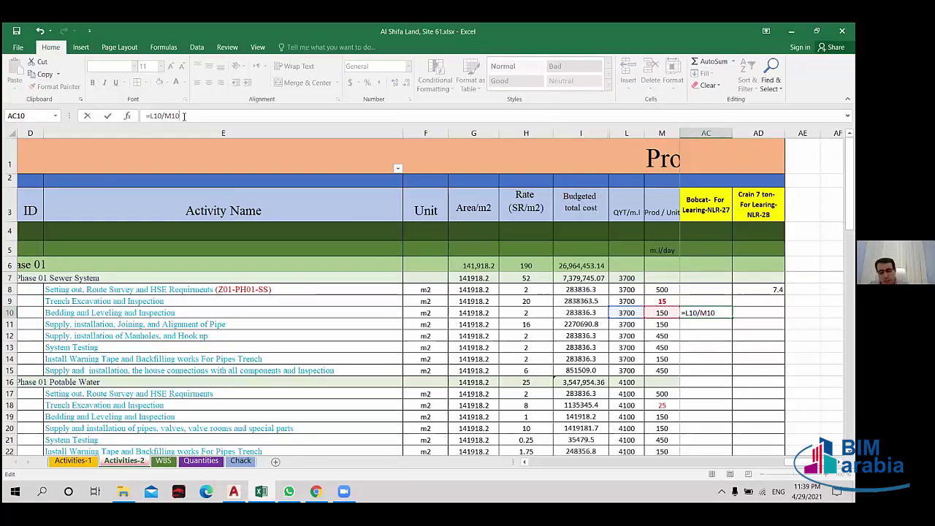
pyautogui.write(')')
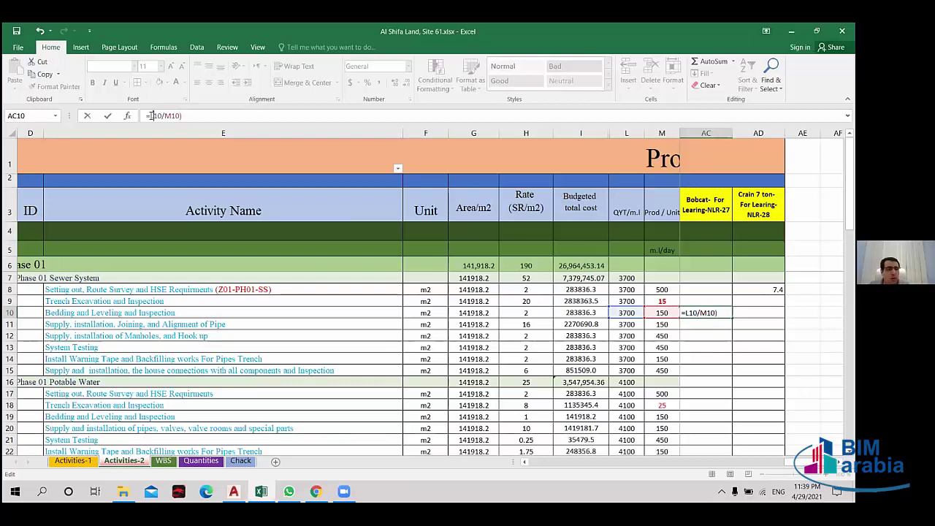
pyautogui.click(149, 116)
pyautogui.write('(')
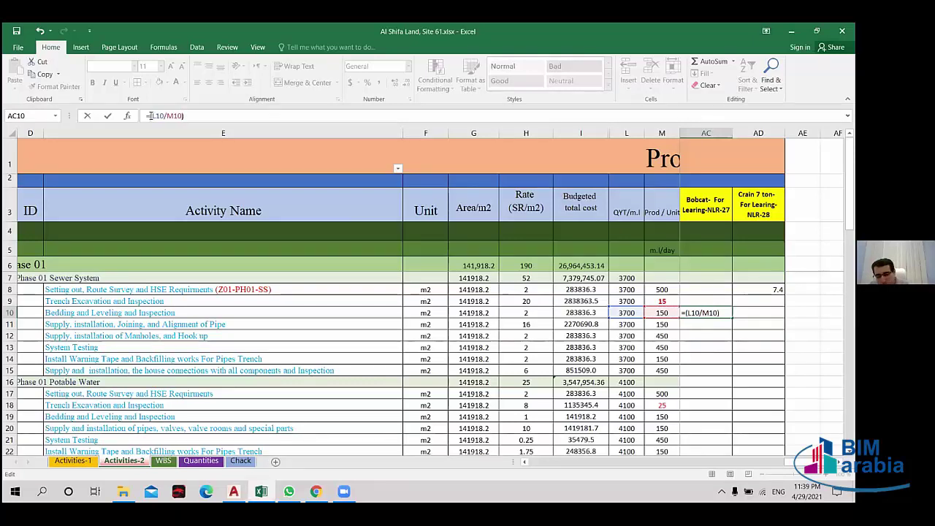
pyautogui.write('*')
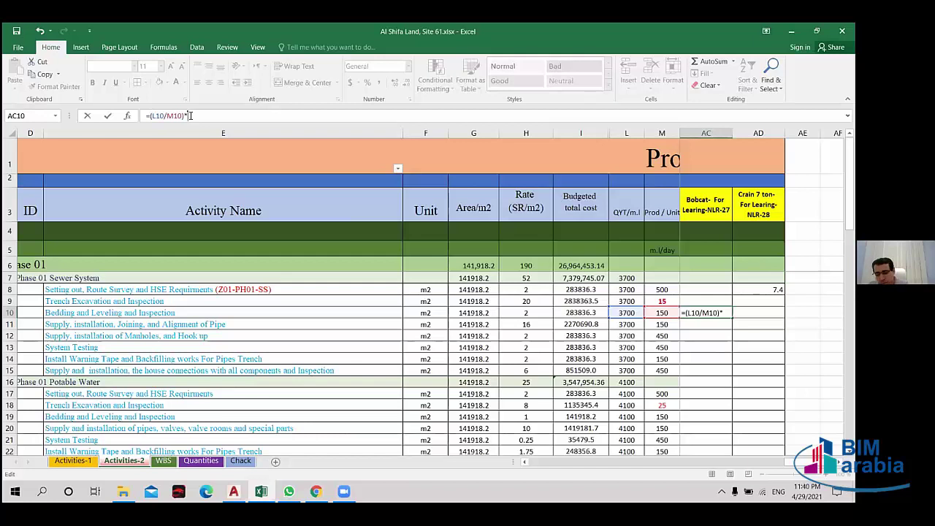
pyautogui.write('0.5')
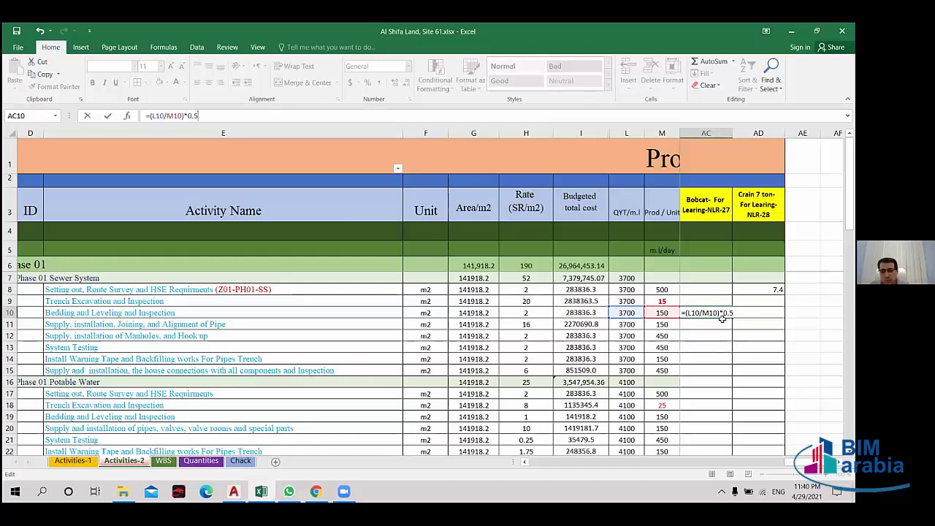
pyautogui.click(722, 329)
pyautogui.click(701, 313)
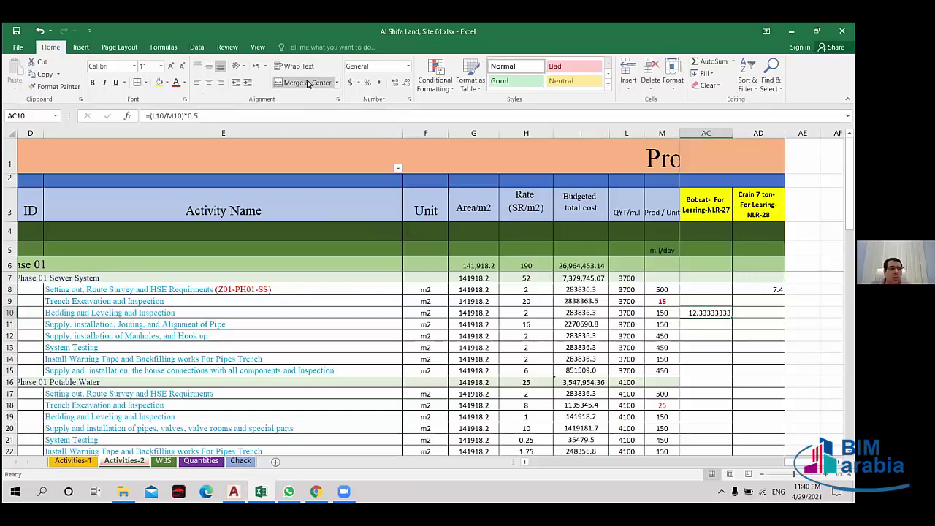
pyautogui.doubleClick(406, 84)
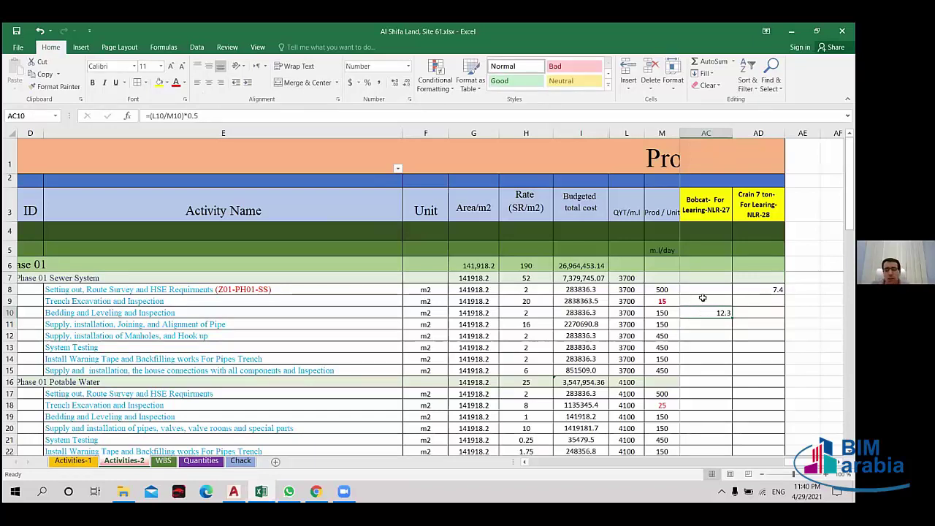
pyautogui.moveTo(614, 462); pyautogui.dragTo(560, 474)
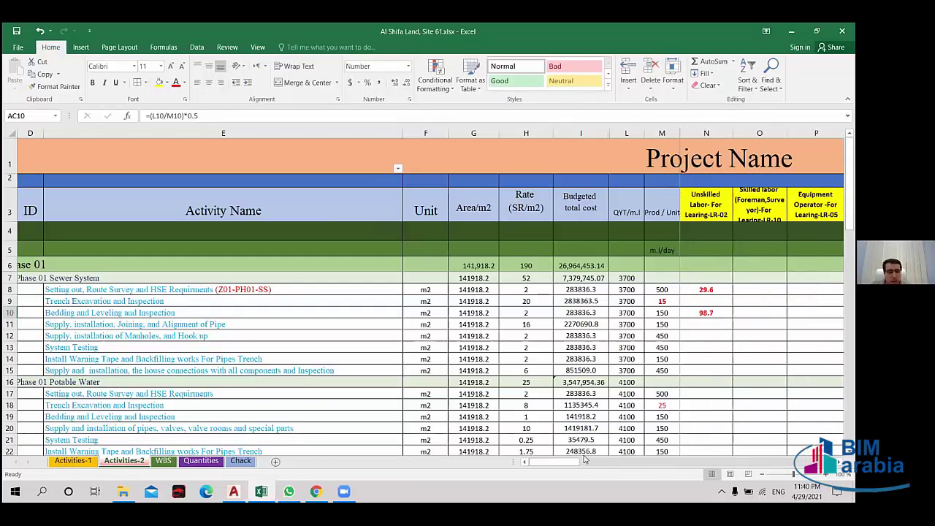
# - Compare rows 10 and 11 to locate the pipe supply activity's labor cell N11
pyautogui.click(8, 314)
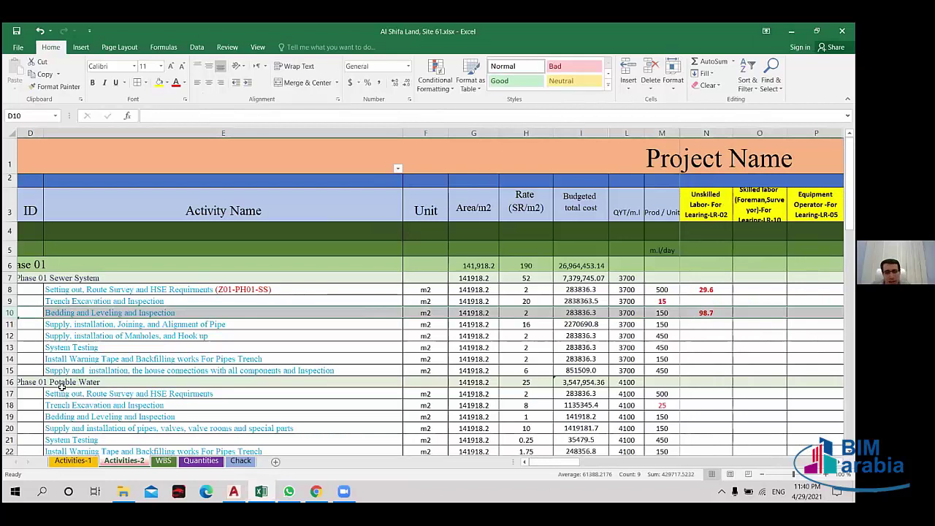
pyautogui.scroll(-1, 63, 389)
pyautogui.scroll(1, 63, 389)
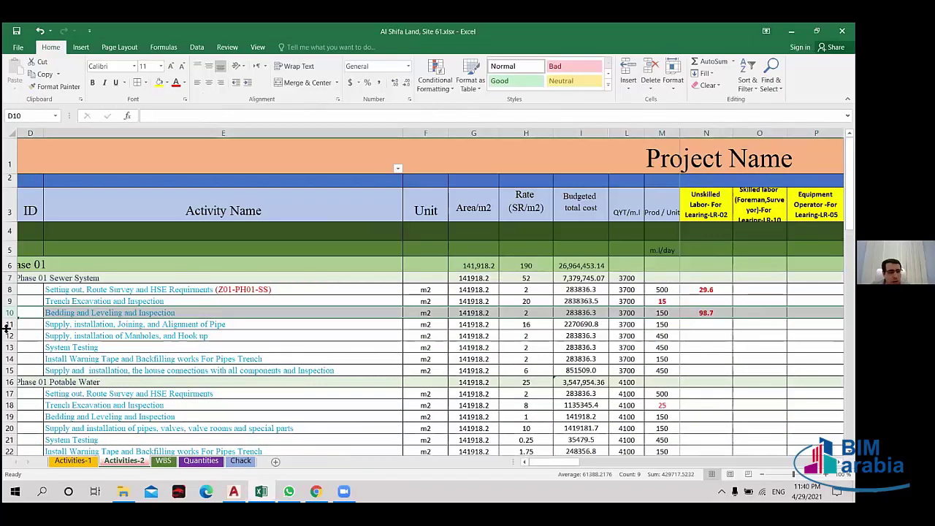
pyautogui.click(8, 325)
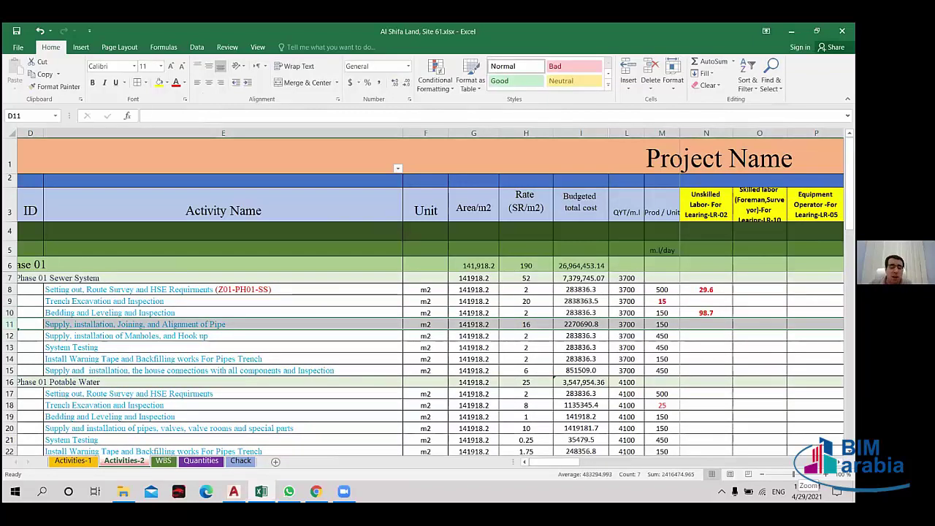
pyautogui.click(708, 326)
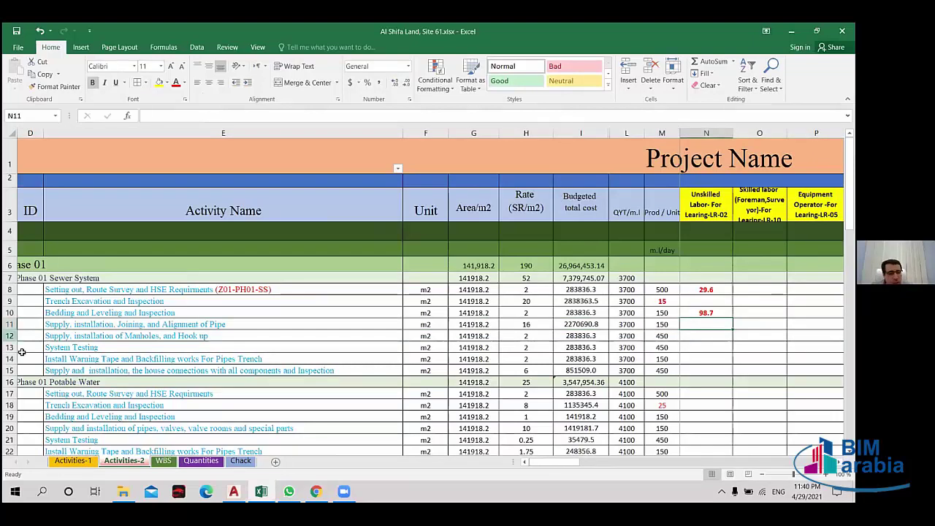
pyautogui.click(10, 312)
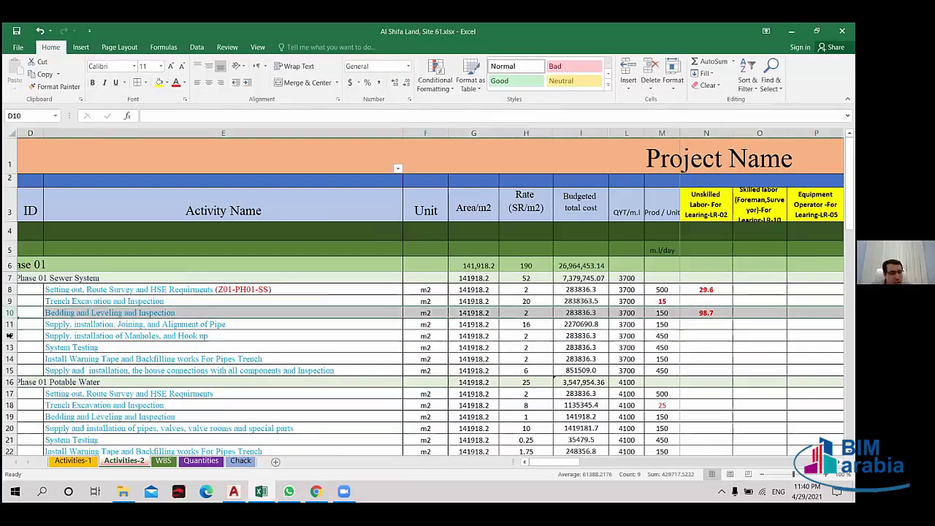
pyautogui.click(6, 323)
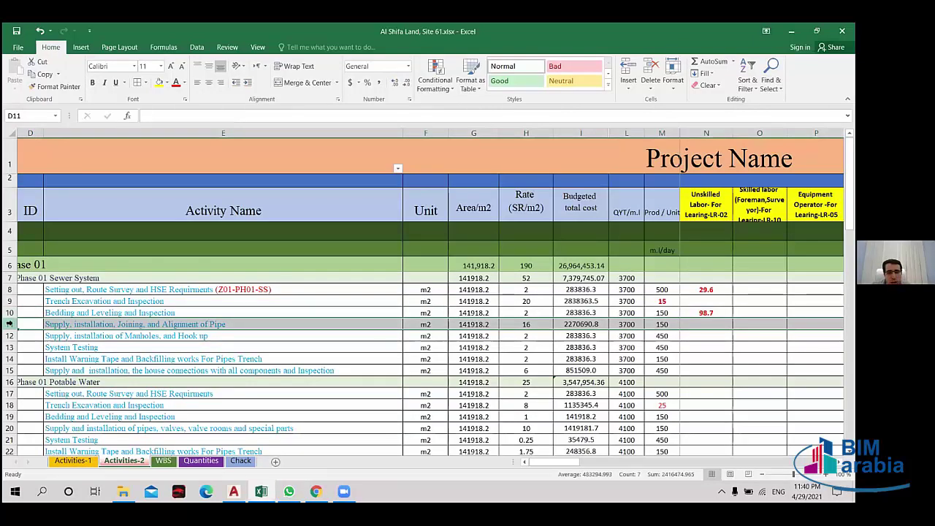
# - Copy N10's man-day formula into N11, giving =(L11/M11)*4 showing 98.7
pyautogui.click(705, 313)
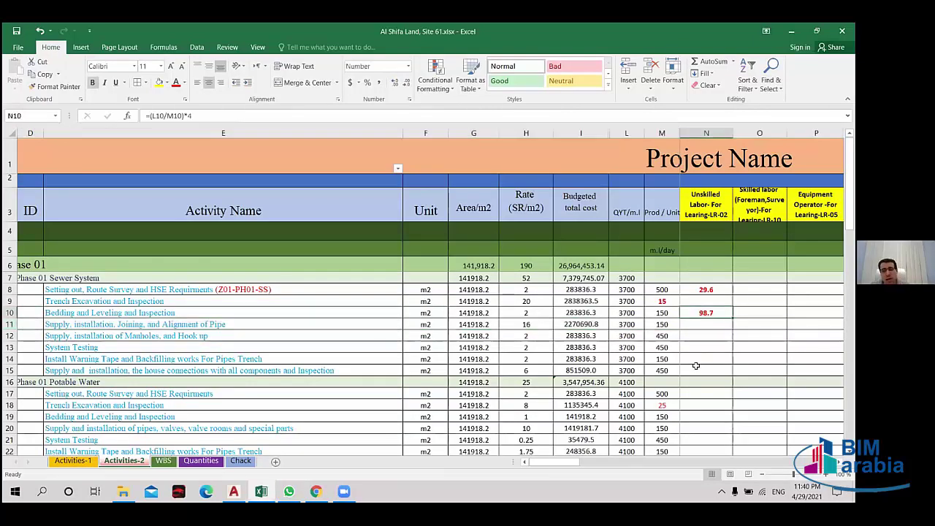
pyautogui.hotkey('ctrl', 'c')
pyautogui.click(697, 324)
pyautogui.hotkey('ctrl', 'v')
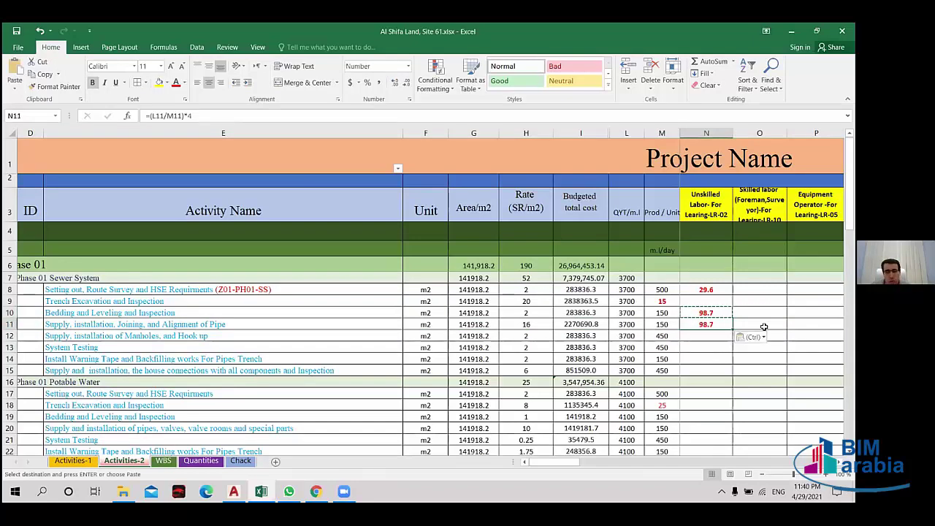
pyautogui.click(764, 327)
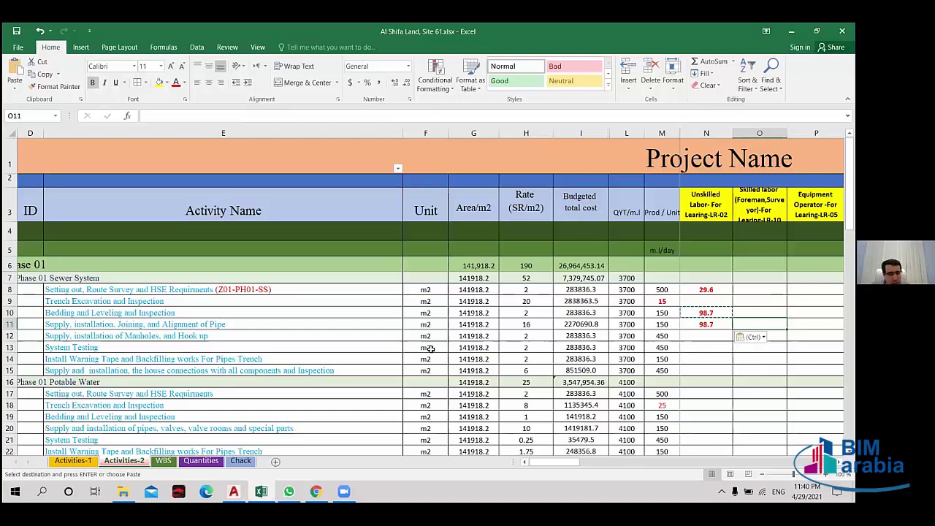
pyautogui.click(8, 324)
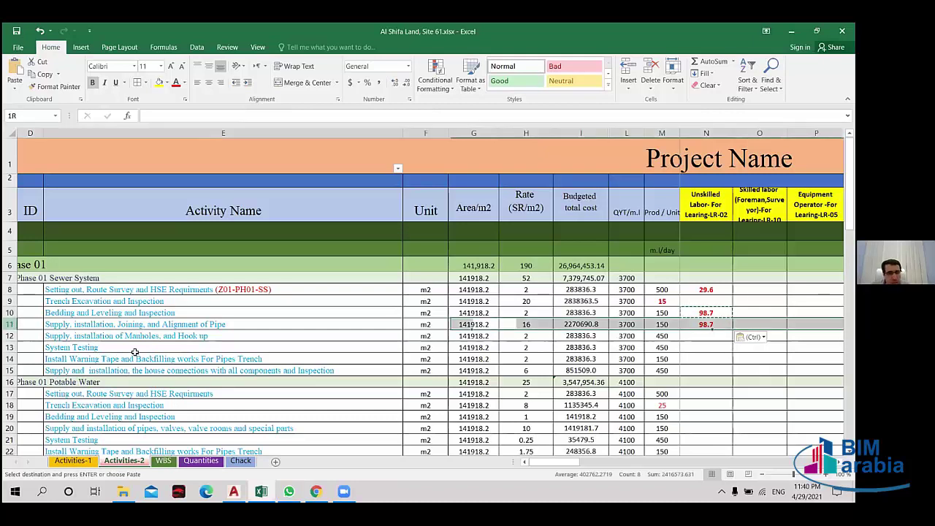
pyautogui.click(702, 334)
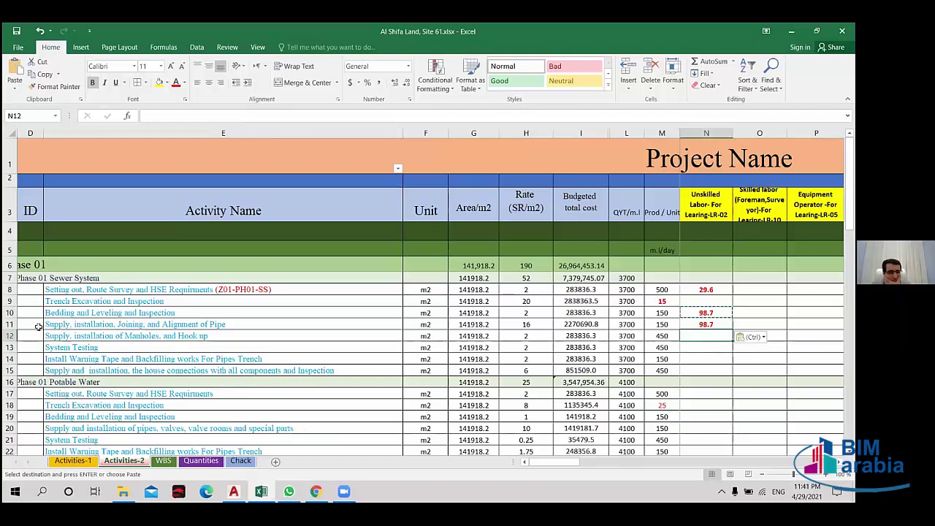
pyautogui.click(9, 324)
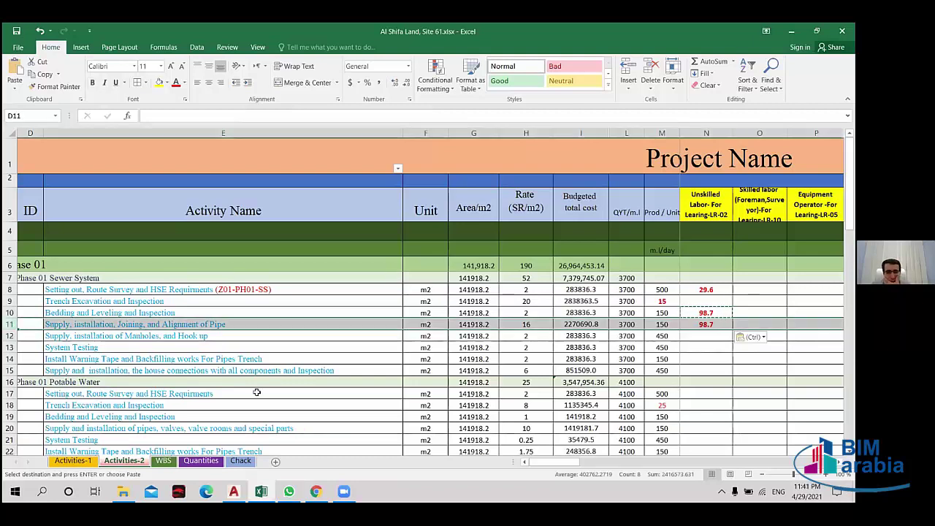
pyautogui.doubleClick(736, 323)
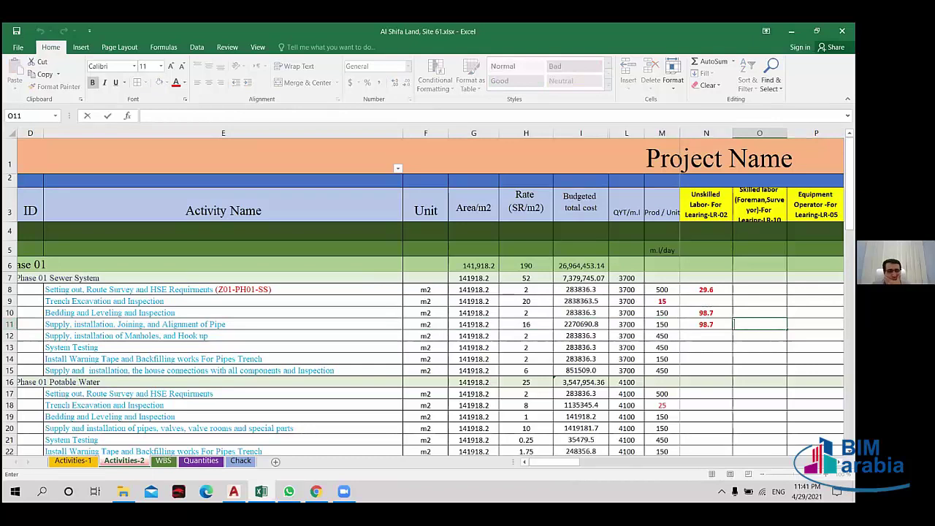
pyautogui.click(714, 324)
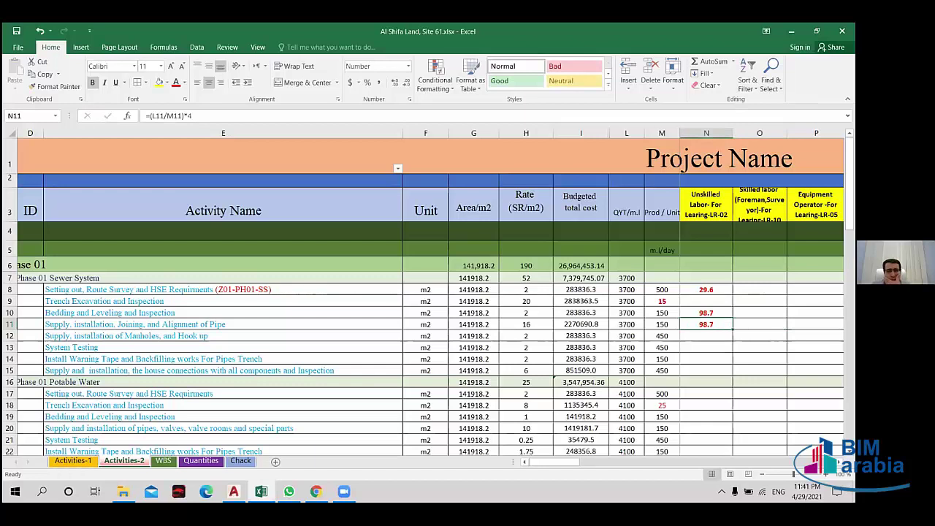
# - Enter =L11/M11 in Skilled labor cell O11
pyautogui.click(759, 324)
pyautogui.write('=')
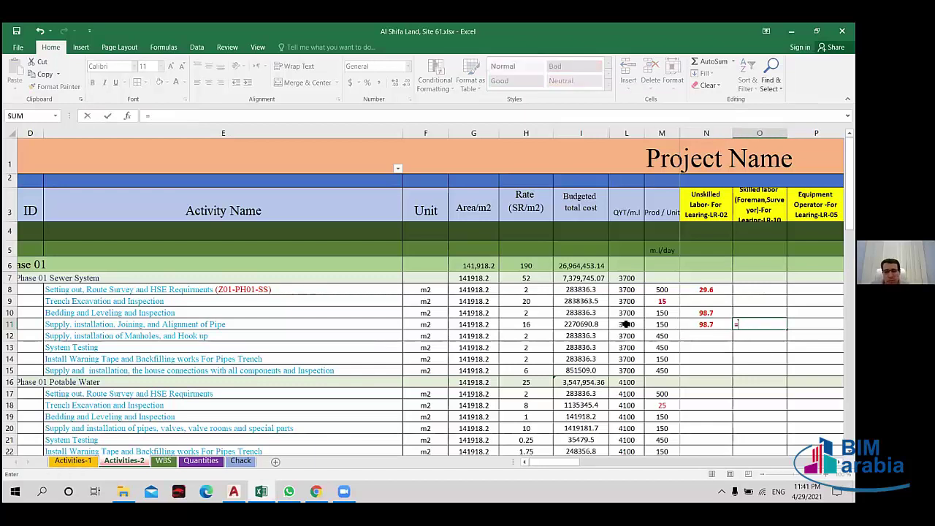
pyautogui.click(629, 324)
pyautogui.write('/')
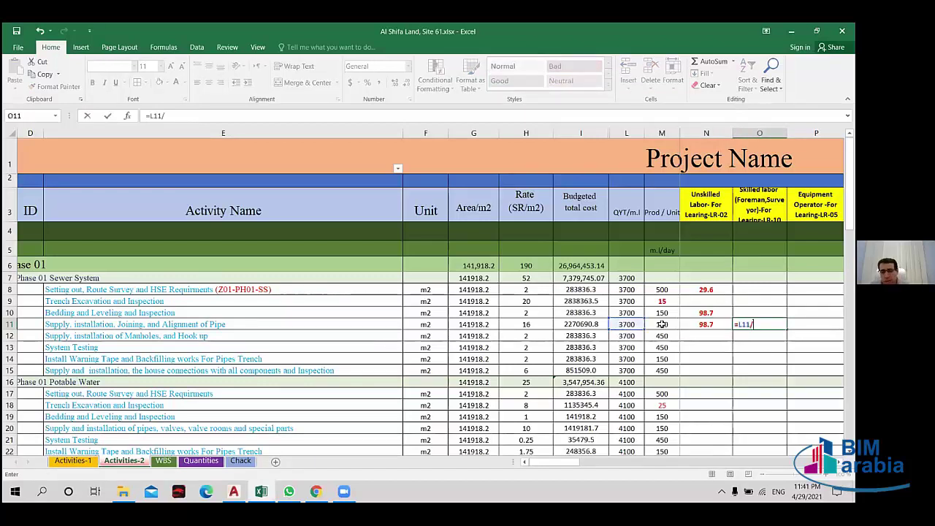
pyautogui.click(661, 324)
pyautogui.press('Return')
# - Round O11 to 24.67 and centre-align column O
pyautogui.click(753, 324)
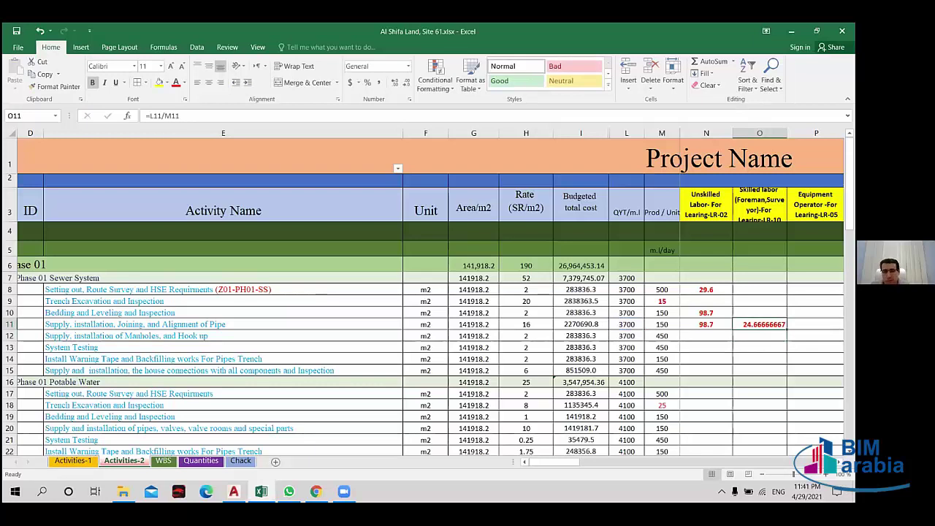
pyautogui.click(407, 85)
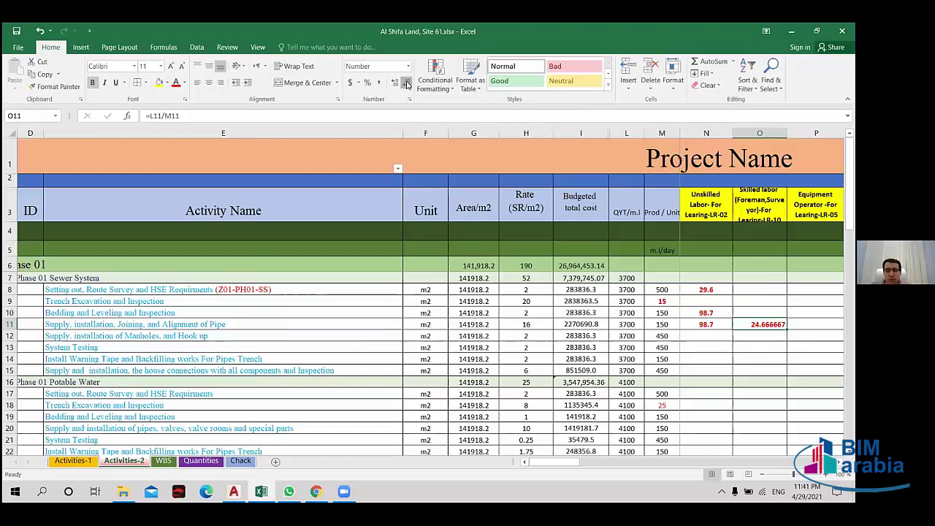
pyautogui.click(407, 84)
pyautogui.click(407, 84)
pyautogui.click(407, 85)
pyautogui.click(408, 85)
pyautogui.click(759, 133)
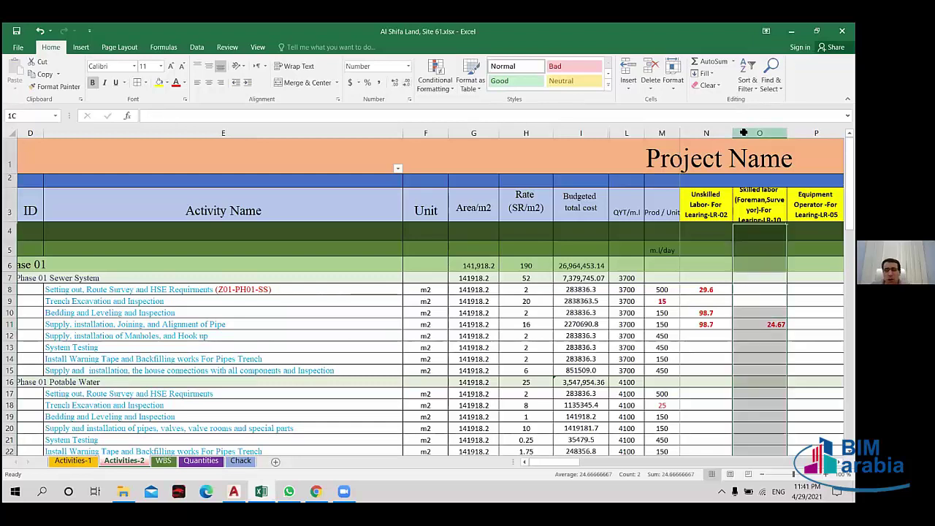
pyautogui.click(208, 85)
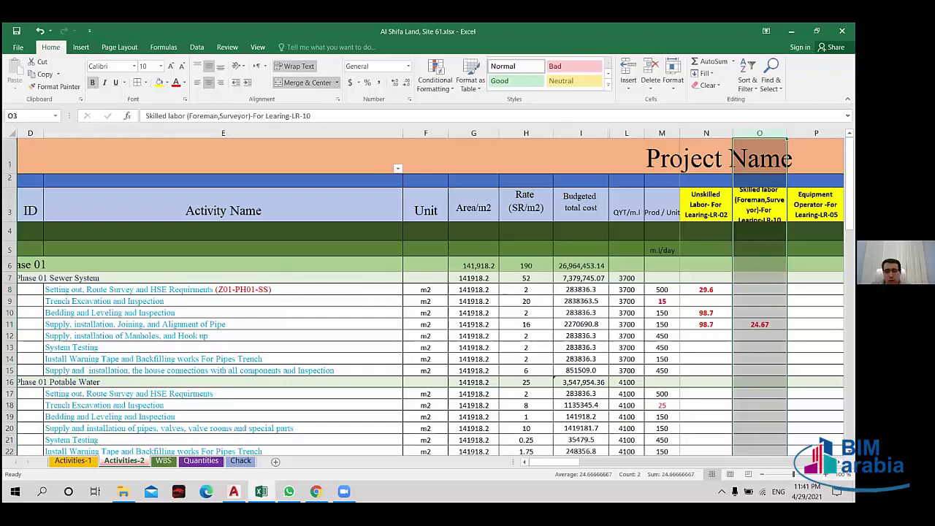
pyautogui.click(759, 335)
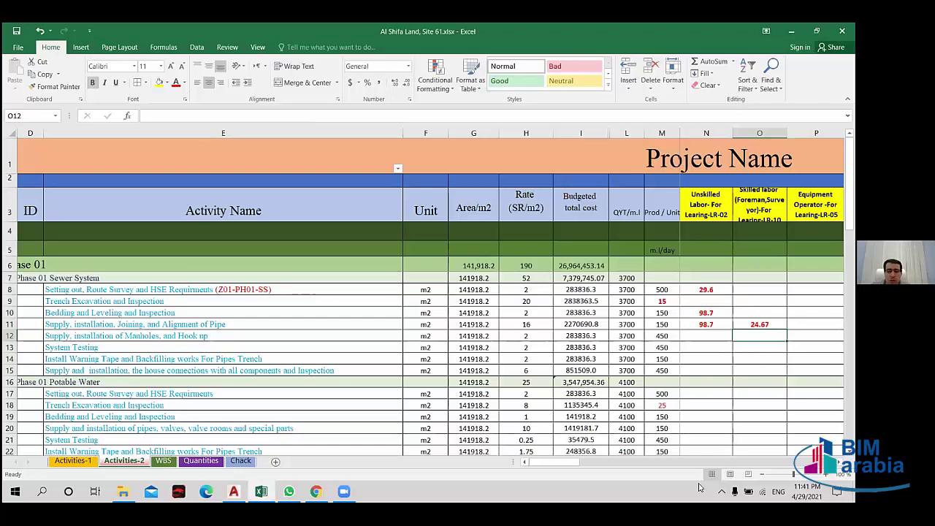
pyautogui.moveTo(570, 462); pyautogui.dragTo(592, 463)
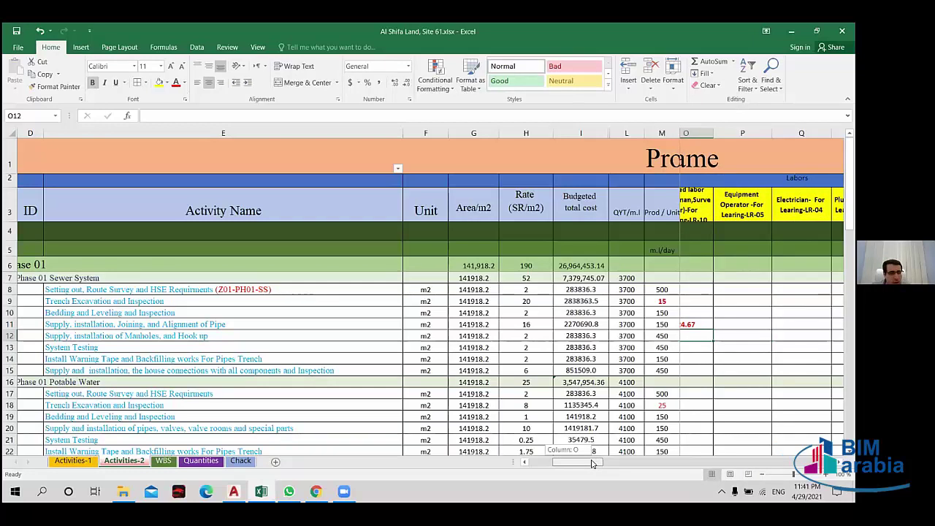
pyautogui.moveTo(593, 463); pyautogui.dragTo(617, 466)
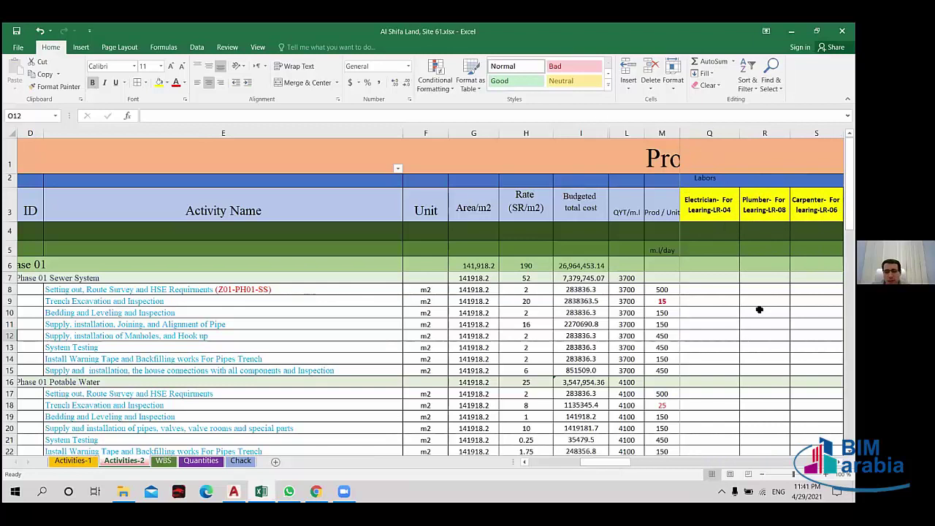
# - Enter =L11/M11 in Plumber cell R11
pyautogui.click(7, 324)
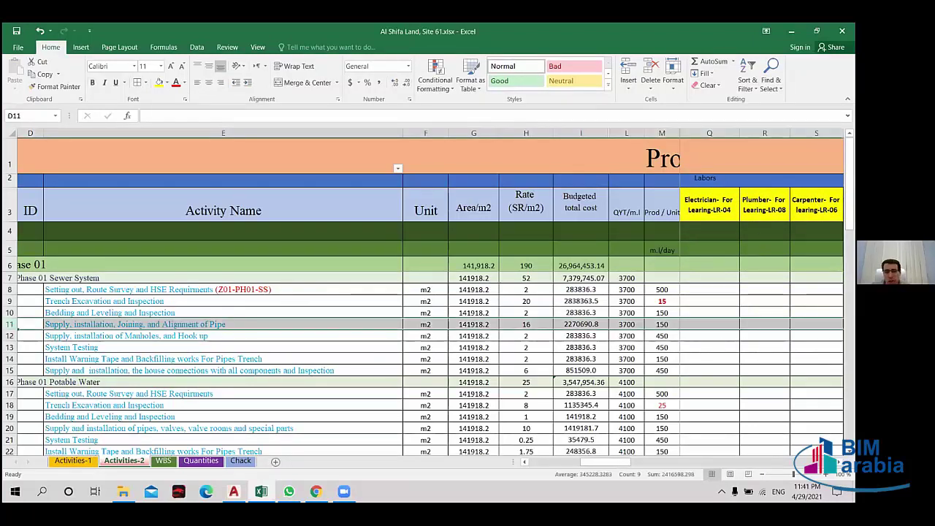
pyautogui.click(758, 319)
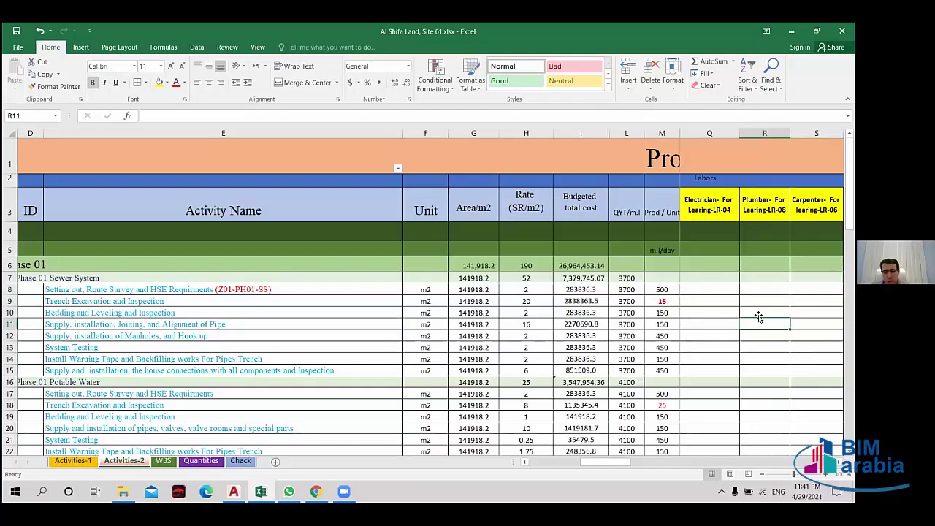
pyautogui.write('=')
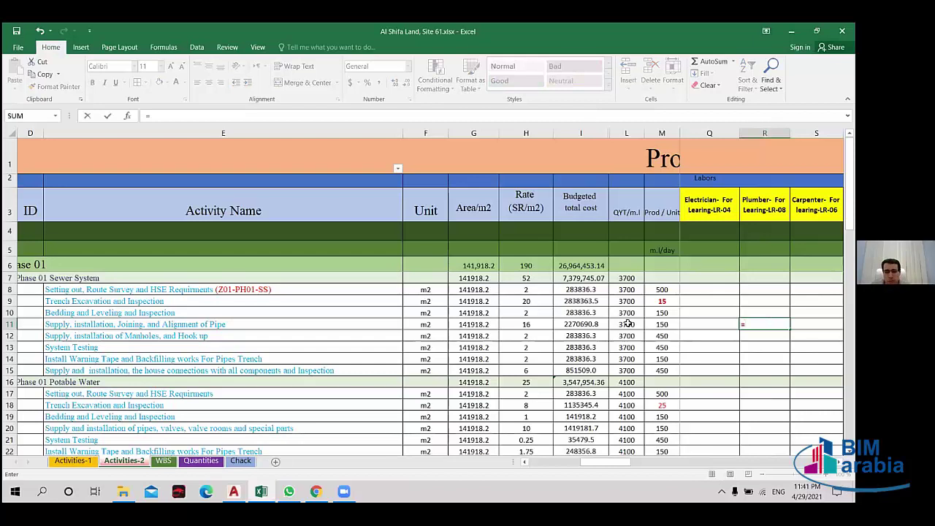
pyautogui.click(628, 324)
pyautogui.write('/')
pyautogui.click(669, 323)
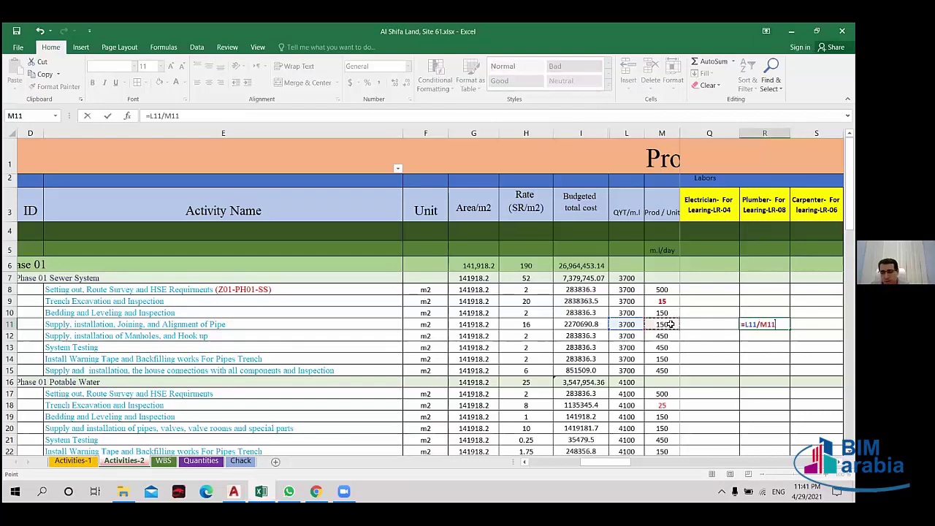
pyautogui.press('Return')
pyautogui.press('Up')
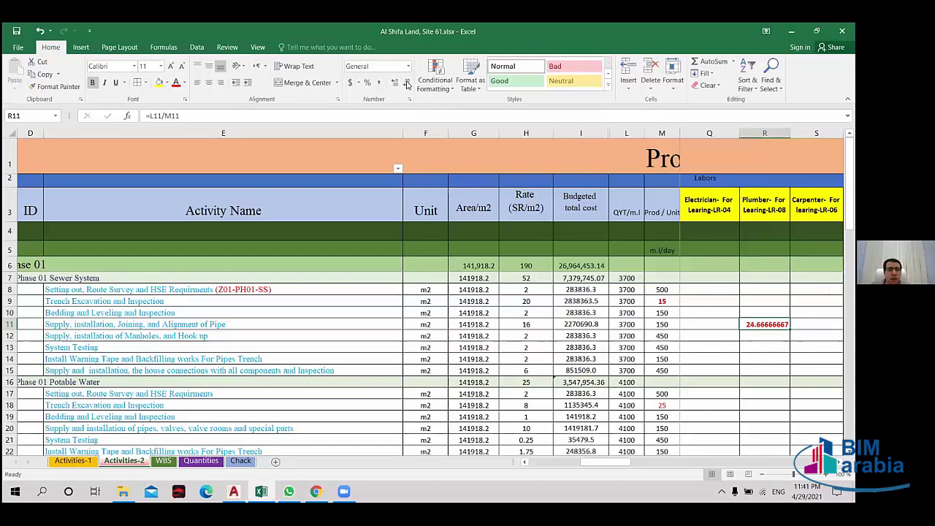
# - Round R11 to 24.7, select the Plumber column, and bring Crain 7 ton into view
pyautogui.click(407, 82)
pyautogui.click(407, 83)
pyautogui.click(407, 82)
pyautogui.click(407, 83)
pyautogui.click(407, 82)
pyautogui.click(407, 82)
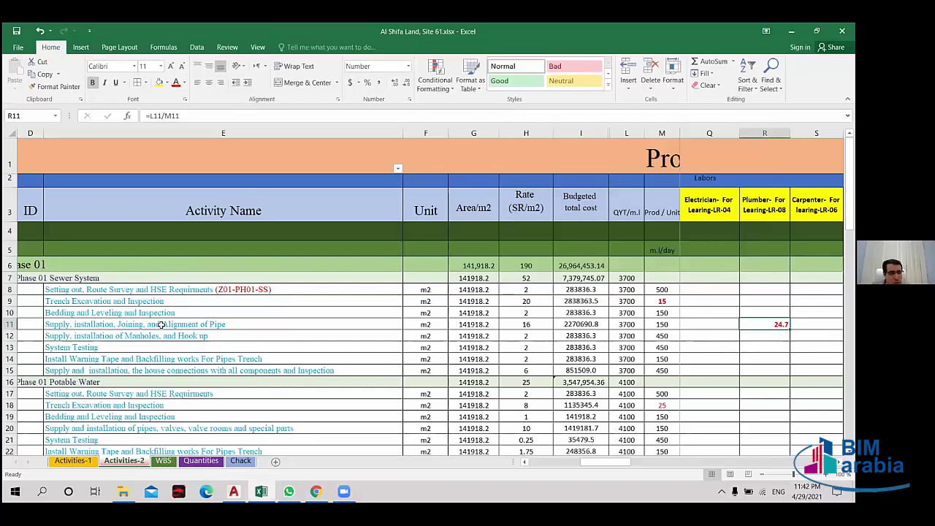
pyautogui.moveTo(598, 465)
pyautogui.mouseDown()
pyautogui.moveTo(659, 473)
pyautogui.moveTo(609, 480)
pyautogui.mouseUp()
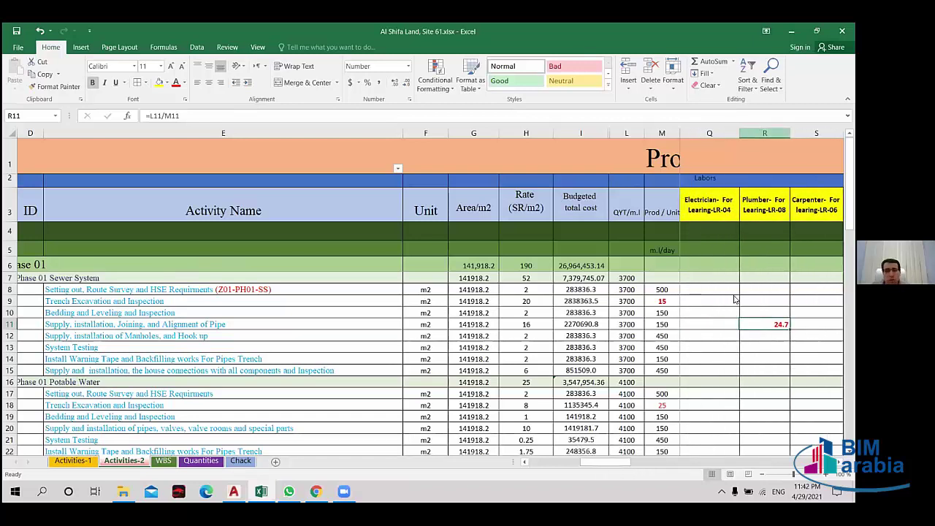
pyautogui.hotkey('ctrl', 'space')
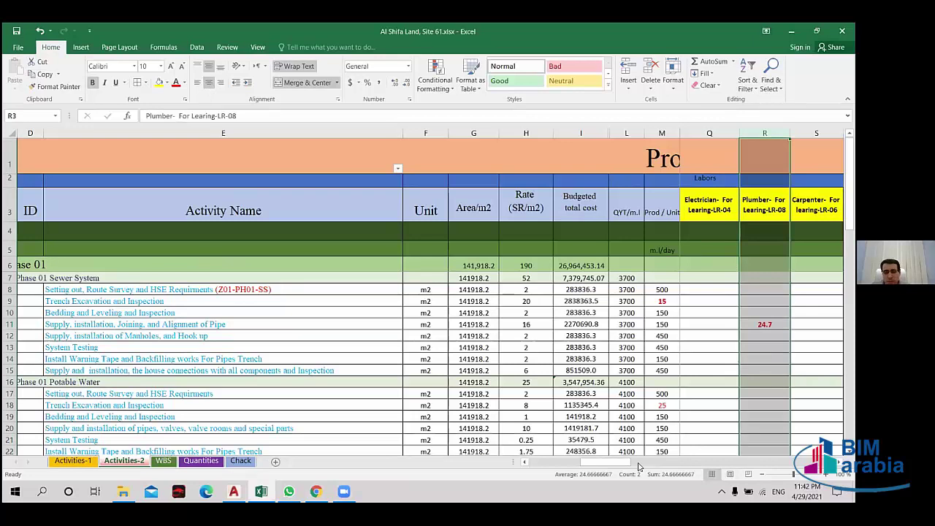
pyautogui.moveTo(641, 466); pyautogui.dragTo(749, 472)
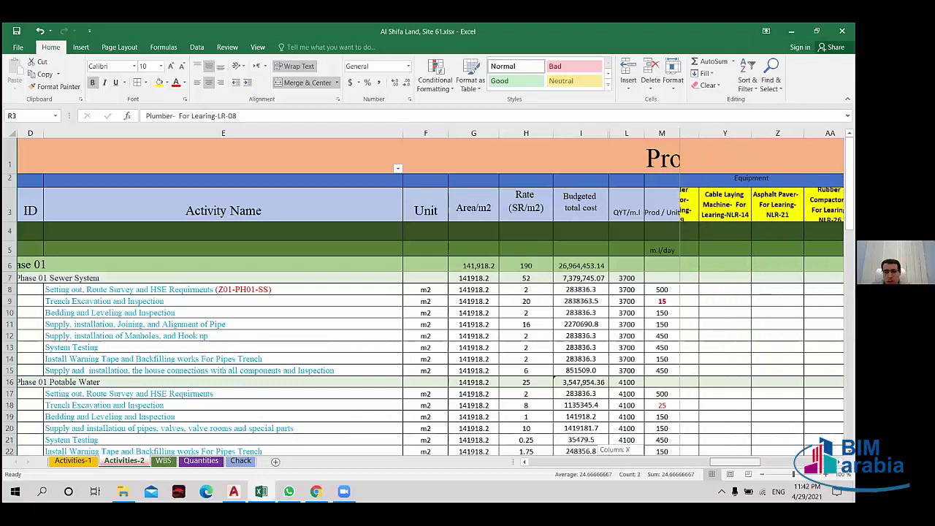
pyautogui.moveTo(749, 472); pyautogui.dragTo(782, 472)
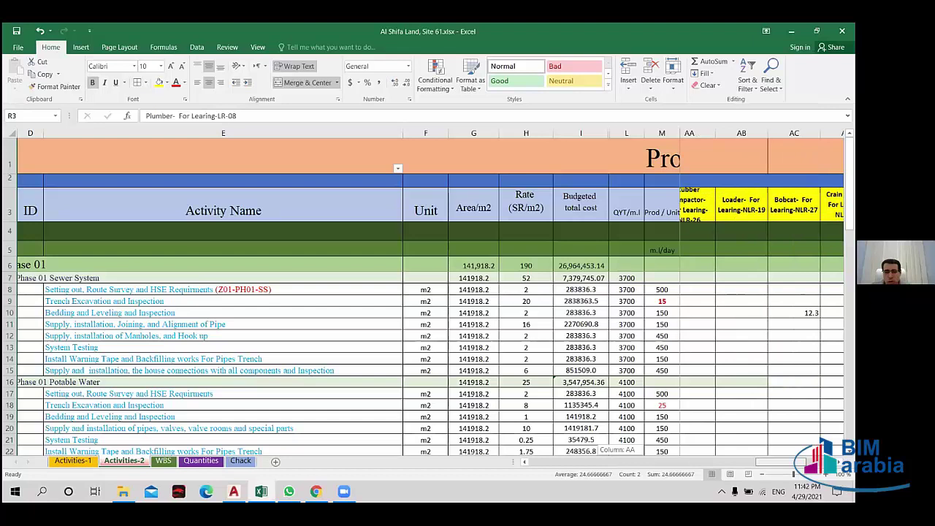
pyautogui.moveTo(781, 462); pyautogui.dragTo(794, 462)
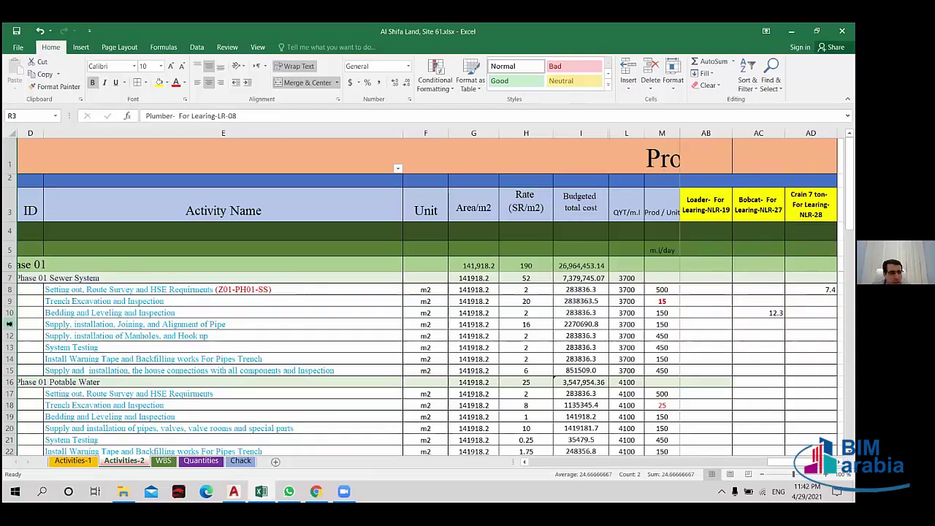
# - Copy AD8's Crain man-day formula into AD11 and round it to 24.7
pyautogui.click(10, 324)
pyautogui.click(810, 324)
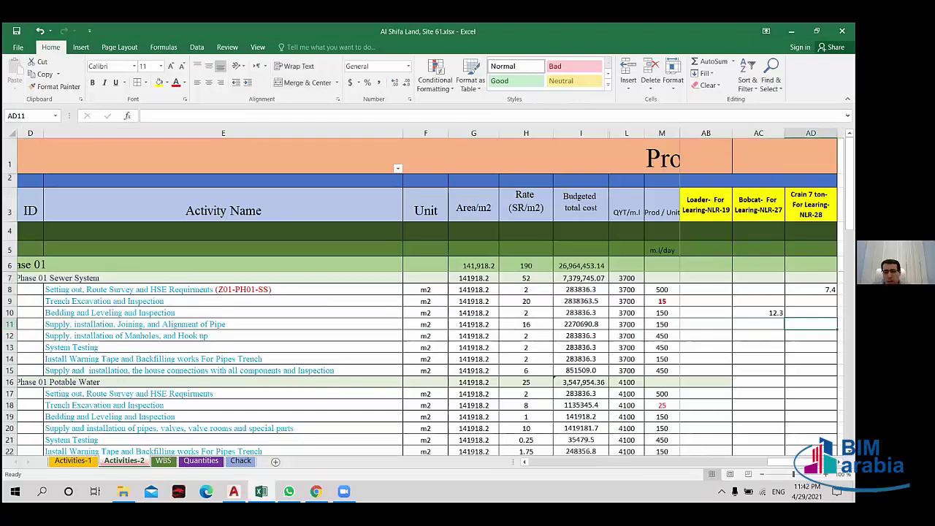
pyautogui.click(811, 289)
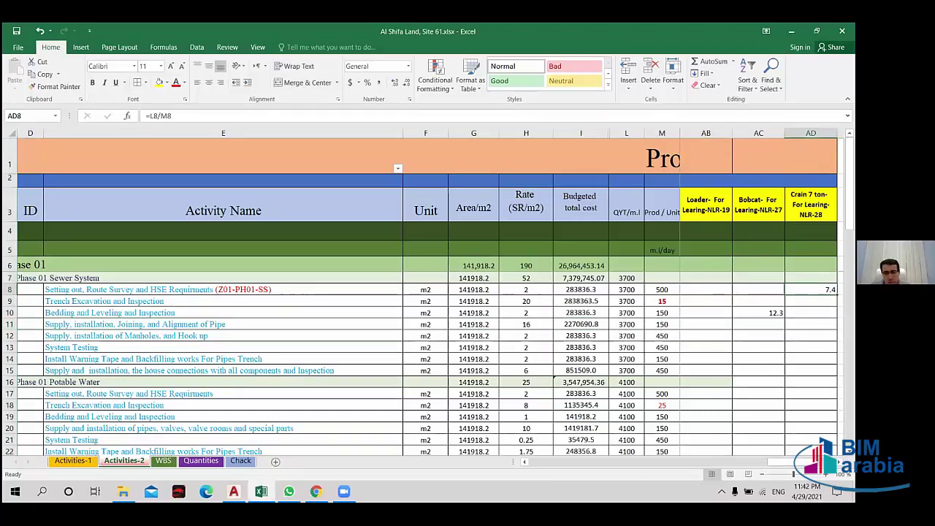
pyautogui.hotkey('ctrl', 'c')
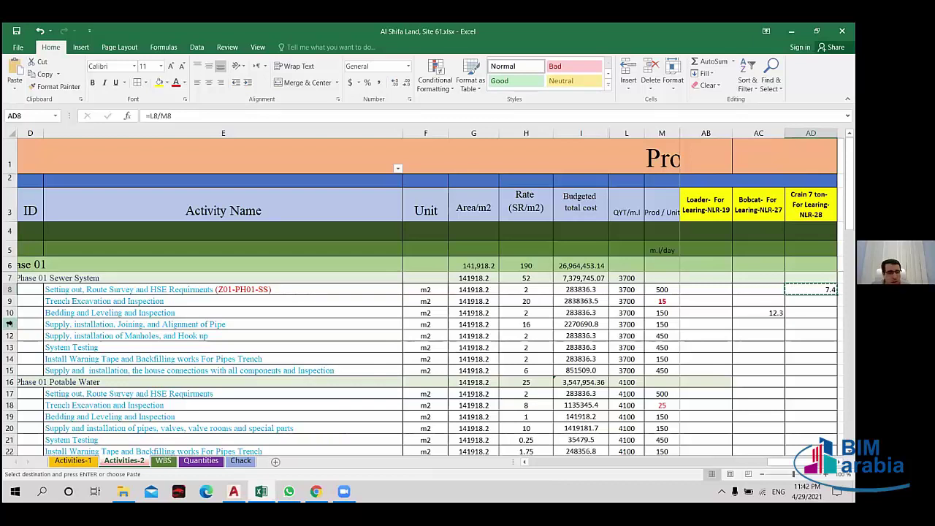
pyautogui.click(9, 323)
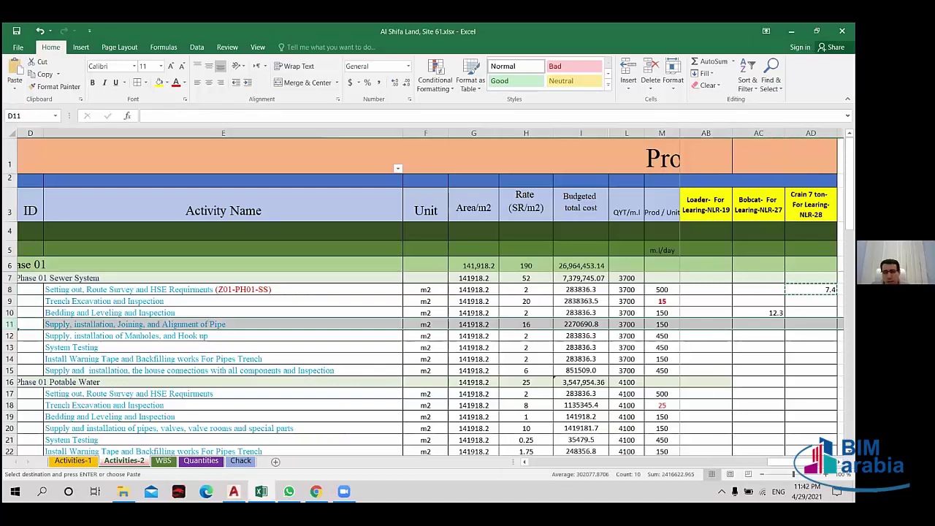
pyautogui.click(811, 324)
pyautogui.hotkey('ctrl', 'v')
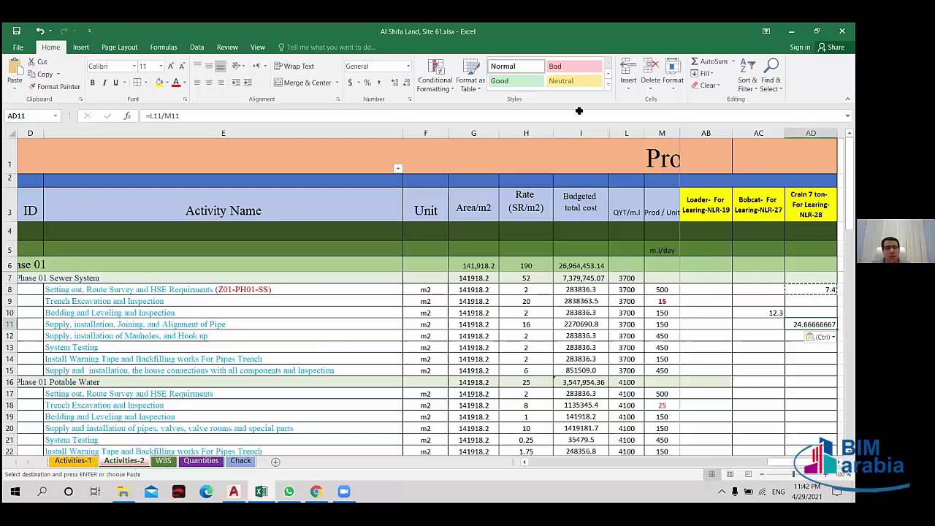
pyautogui.click(406, 84)
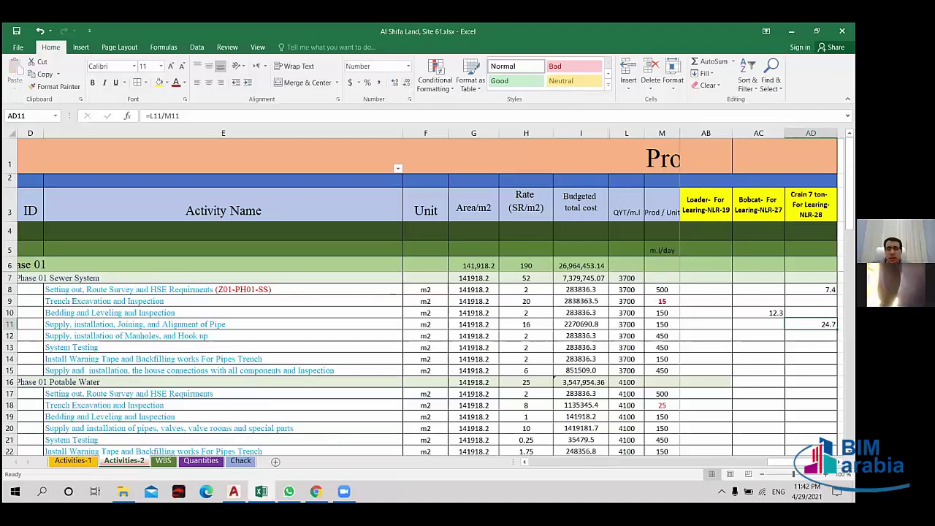
# - Make the Bobcat and Crain 7 ton values down the table bold
pyautogui.moveTo(796, 462); pyautogui.dragTo(705, 463)
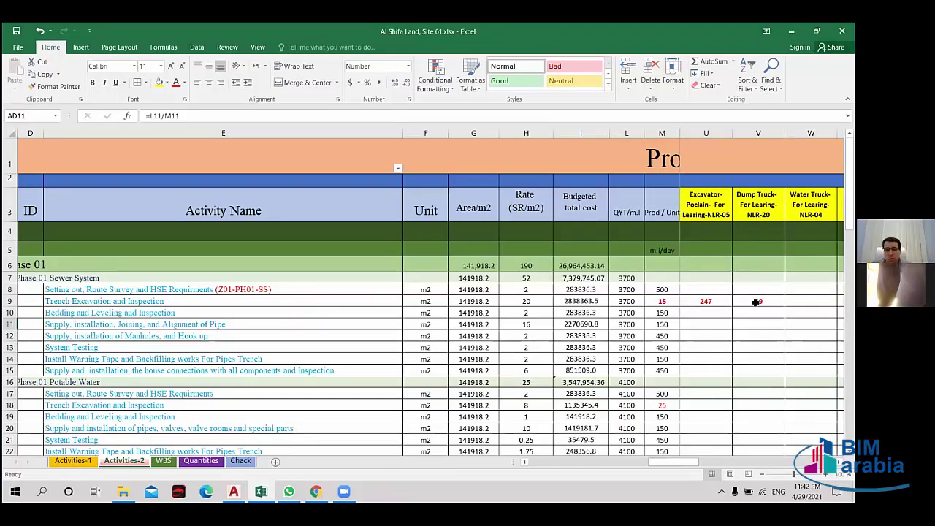
pyautogui.moveTo(668, 462); pyautogui.dragTo(814, 462)
pyautogui.moveTo(703, 290)
pyautogui.mouseDown()
pyautogui.moveTo(783, 436)
pyautogui.moveTo(733, 382)
pyautogui.moveTo(752, 428)
pyautogui.mouseUp()
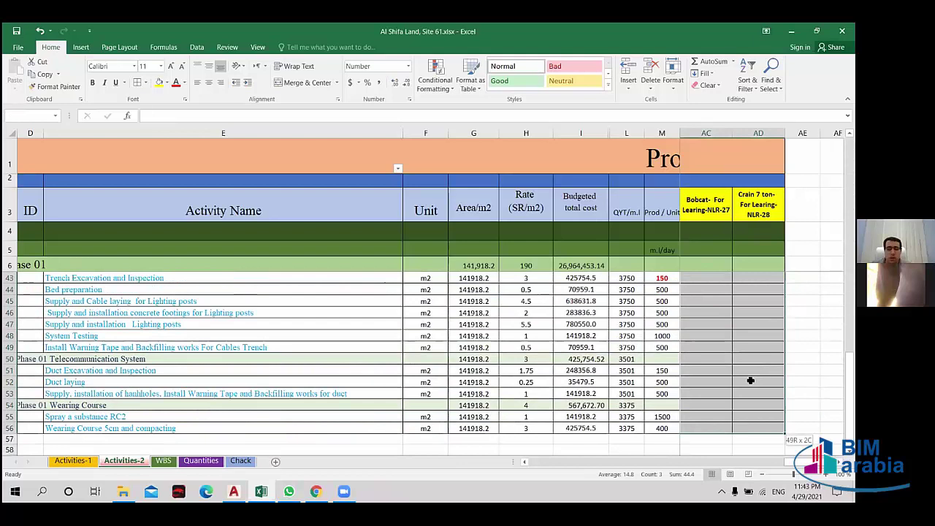
pyautogui.click(94, 83)
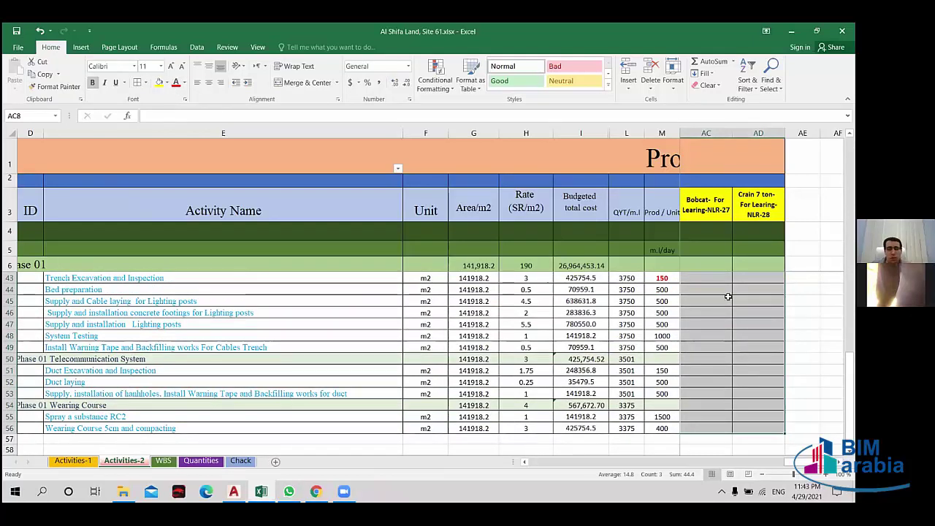
pyautogui.scroll(12, 705, 307)
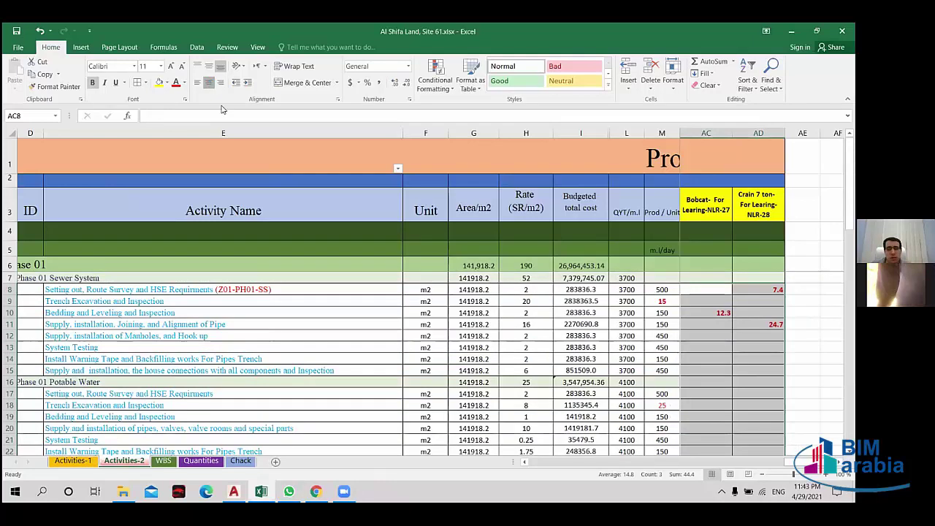
pyautogui.moveTo(804, 461); pyautogui.dragTo(472, 468)
pyautogui.click(758, 404)
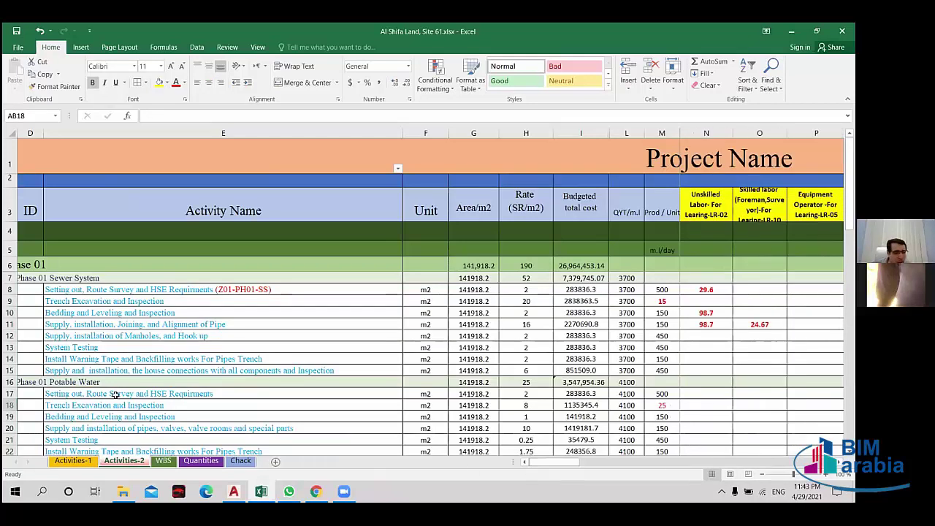
pyautogui.click(9, 336)
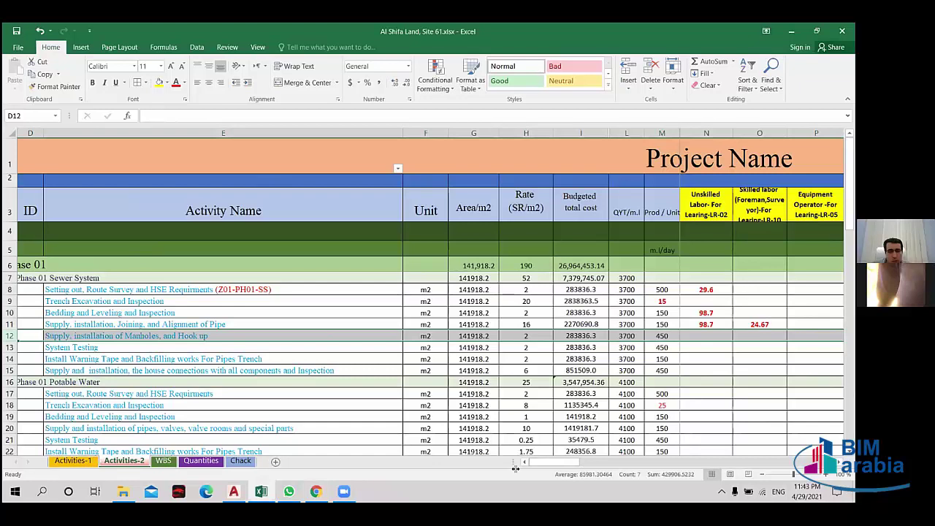
pyautogui.moveTo(563, 464)
pyautogui.mouseDown()
pyautogui.moveTo(577, 474)
pyautogui.moveTo(543, 469)
pyautogui.moveTo(613, 474)
pyautogui.mouseUp()
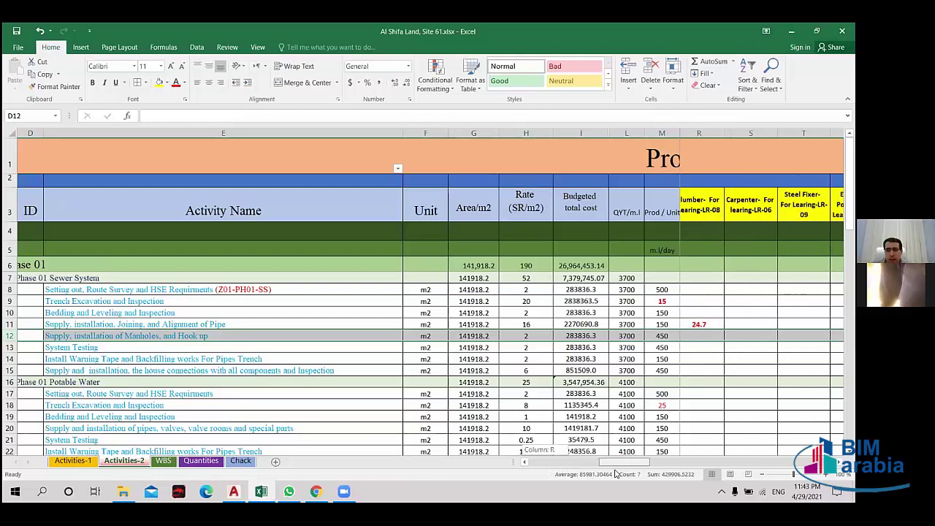
pyautogui.moveTo(613, 475); pyautogui.dragTo(618, 474)
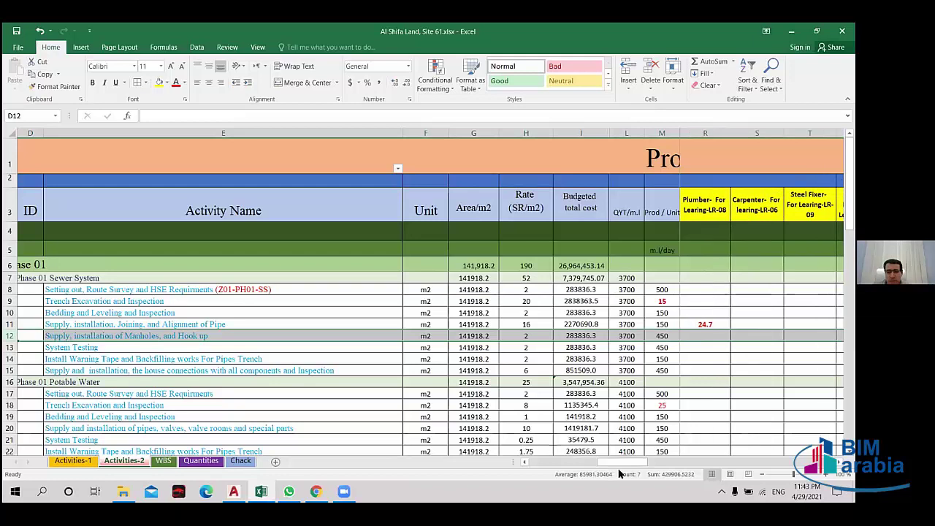
pyautogui.click(761, 336)
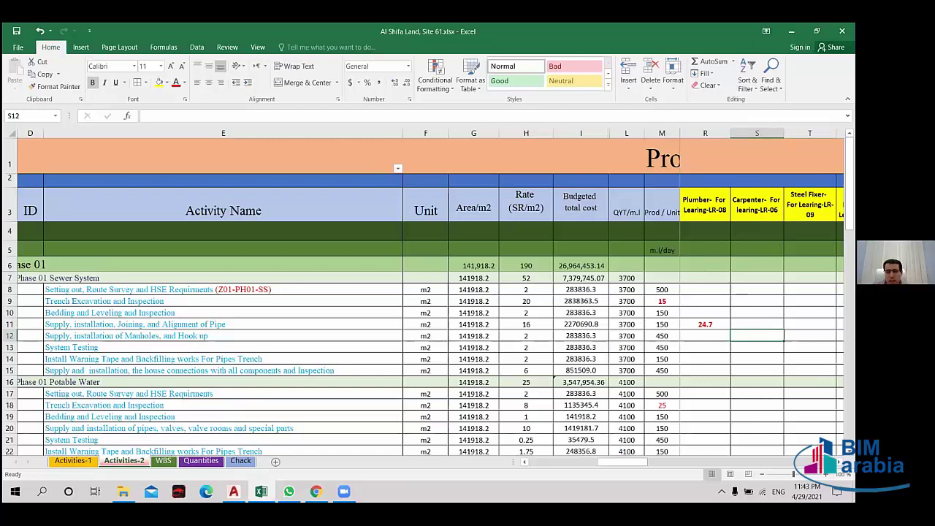
pyautogui.click(705, 324)
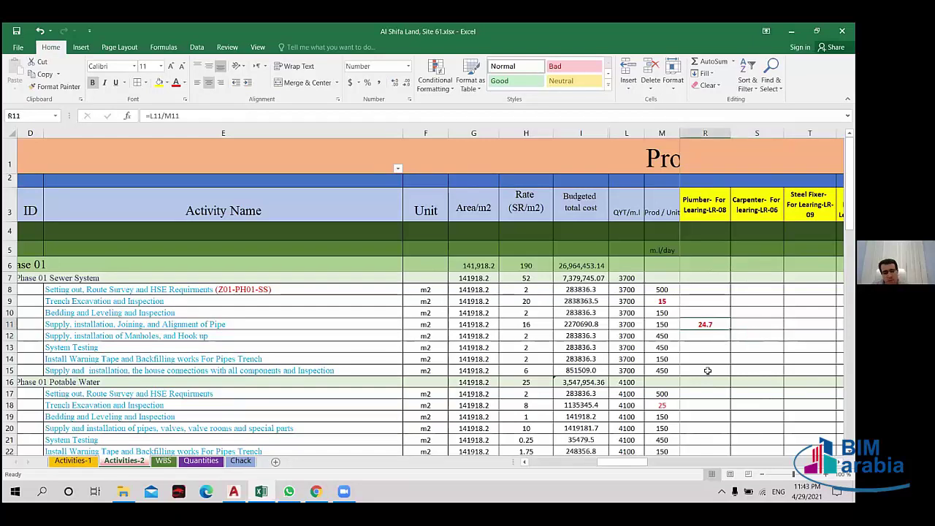
# - Copy R11's man-day formula into the Plumber and Carpenter cells R12 and S12
pyautogui.hotkey('ctrl', 'c')
pyautogui.click(707, 334)
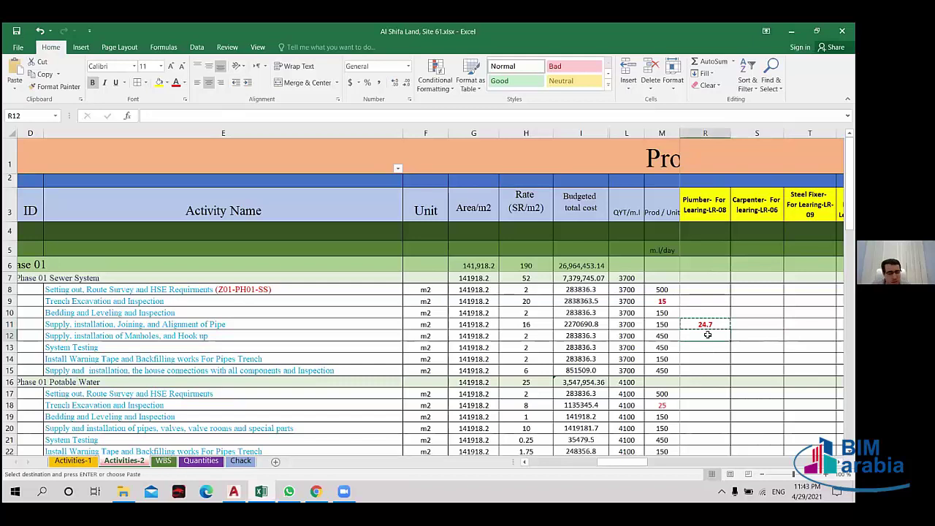
pyautogui.hotkey('ctrl', 'v')
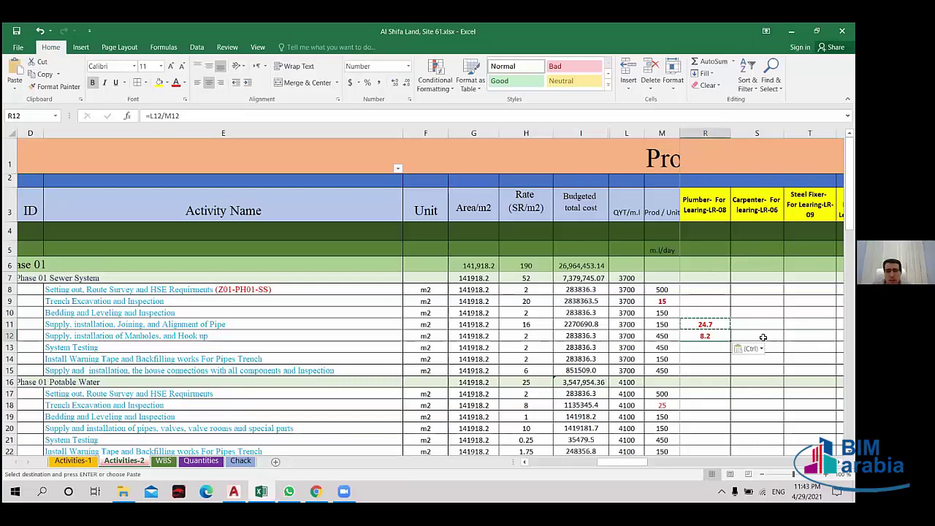
pyautogui.click(763, 337)
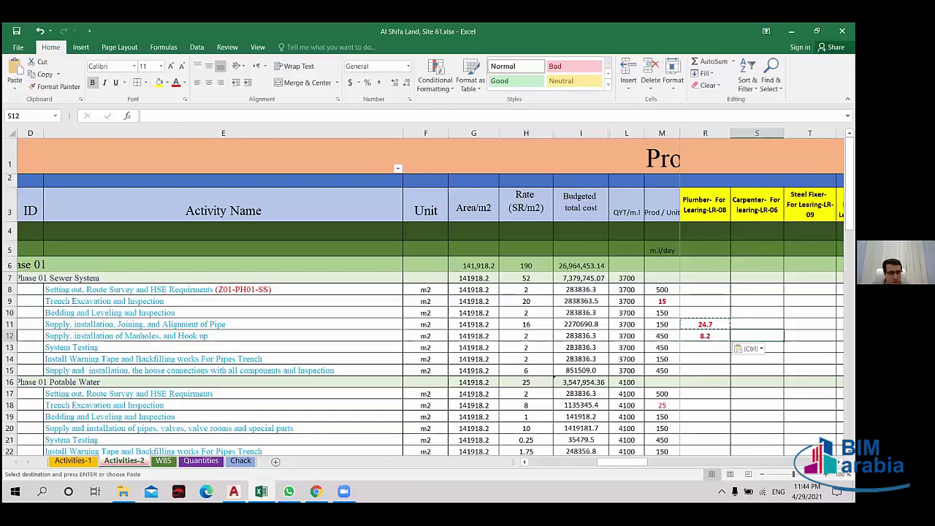
pyautogui.hotkey('ctrl', 'v')
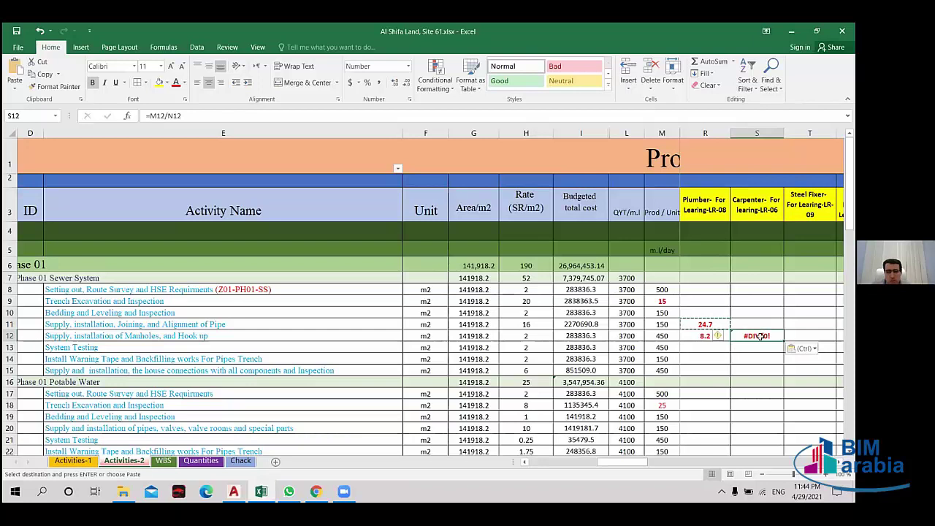
# - Correct S12's formula to =L12/M12 so the Carpenter cell shows 8.2 man-days
pyautogui.doubleClick(761, 336)
pyautogui.moveTo(625, 461); pyautogui.dragTo(482, 470)
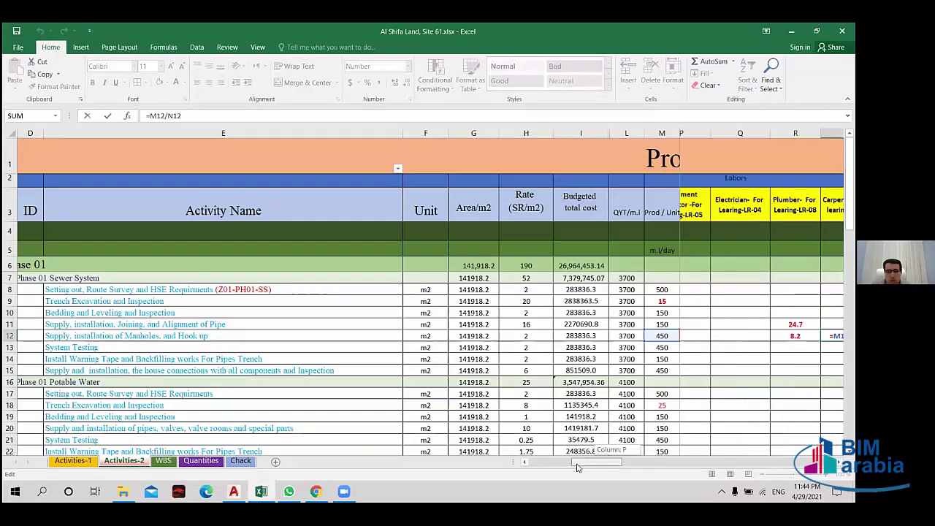
pyautogui.click(632, 336)
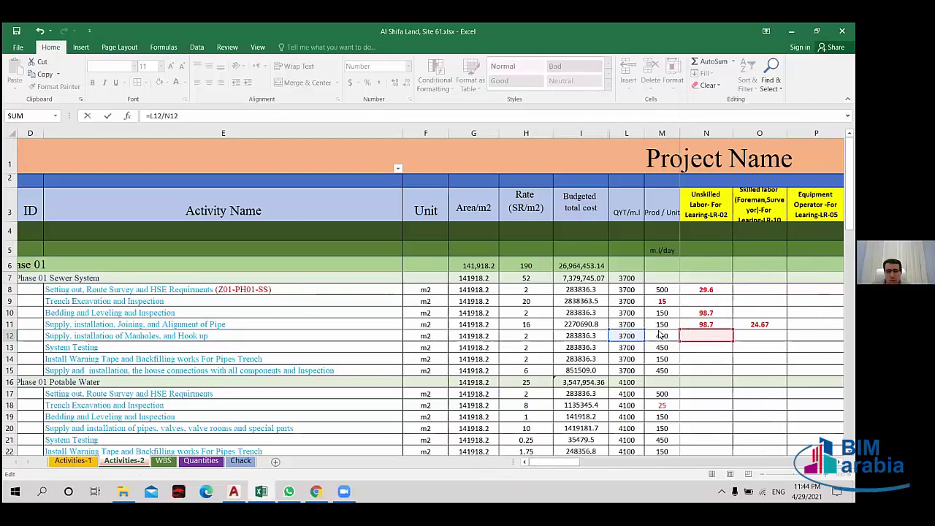
pyautogui.click(659, 335)
pyautogui.moveTo(541, 463)
pyautogui.mouseDown()
pyautogui.moveTo(796, 472)
pyautogui.moveTo(593, 461)
pyautogui.moveTo(658, 472)
pyautogui.mouseUp()
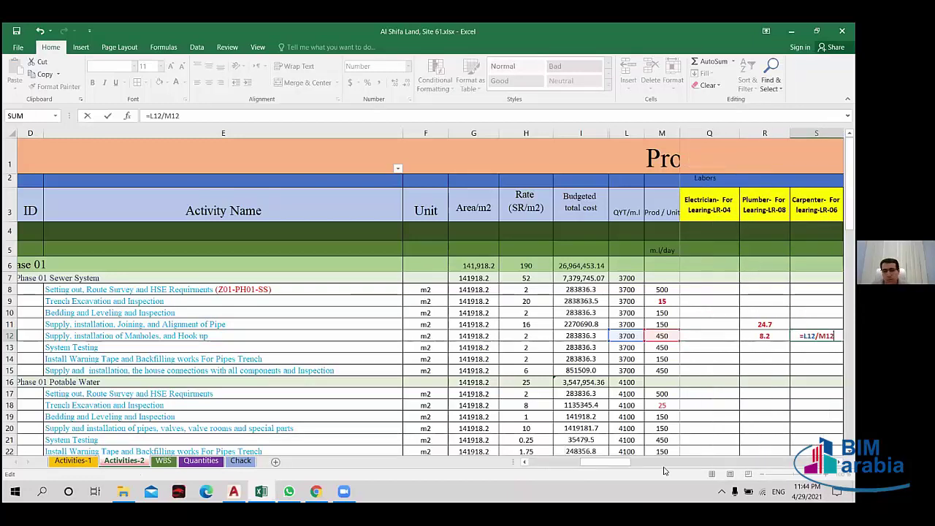
pyautogui.hotkey('ctrl', 'Return')
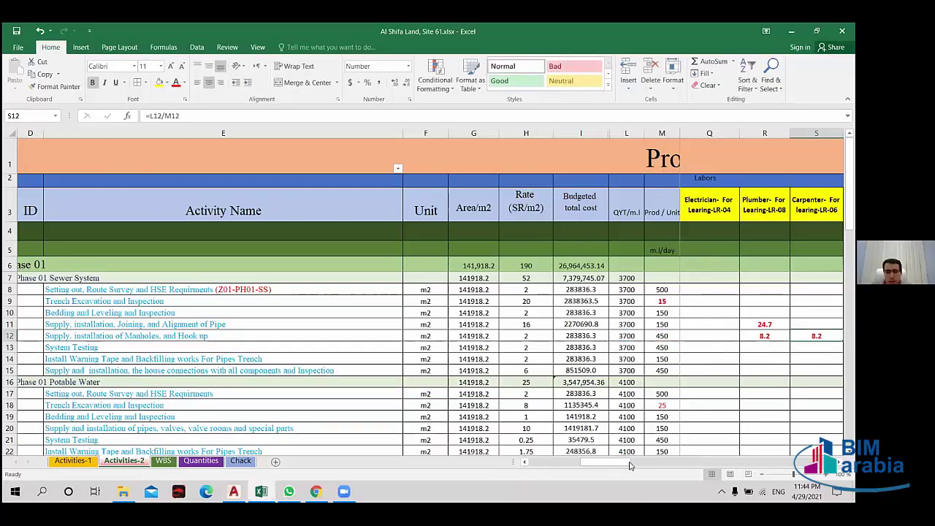
pyautogui.moveTo(619, 466); pyautogui.dragTo(652, 466)
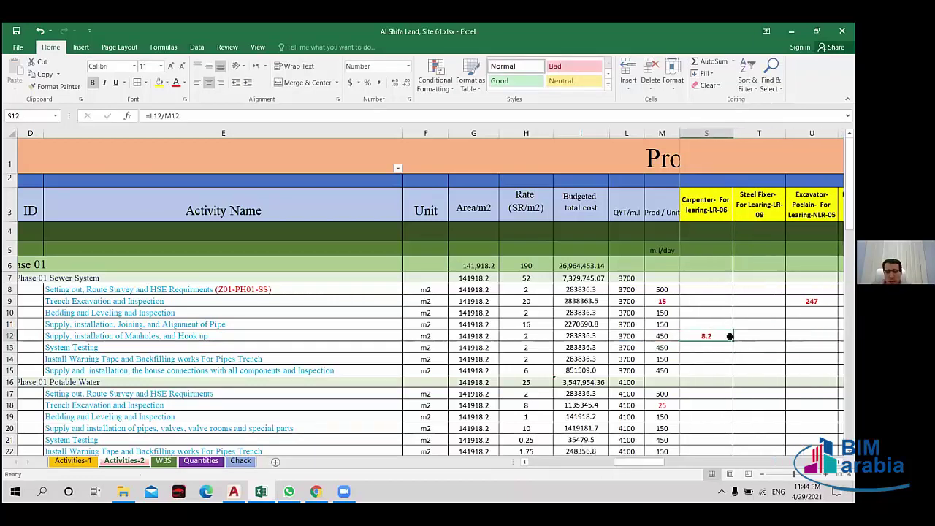
pyautogui.click(758, 334)
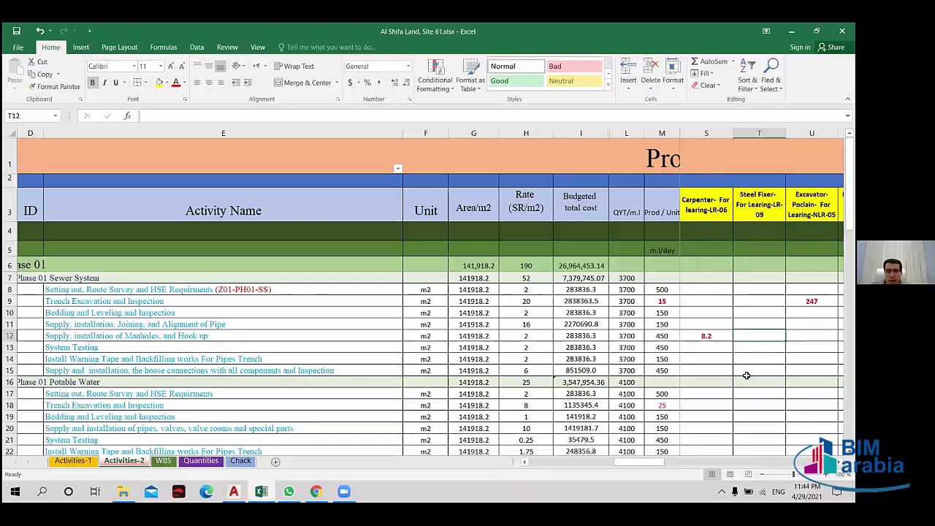
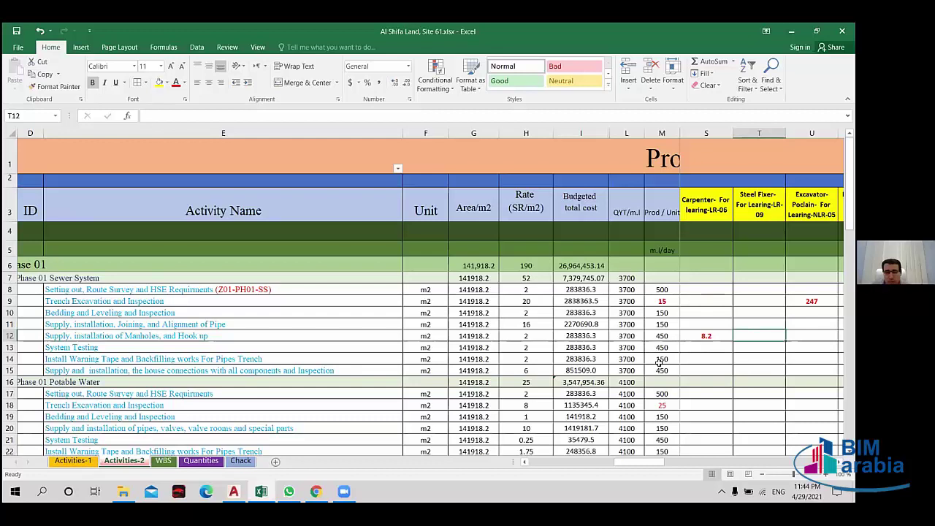
# - Enter the formula =L12/M12 in the Steel Fixer cell T12
pyautogui.write('=')
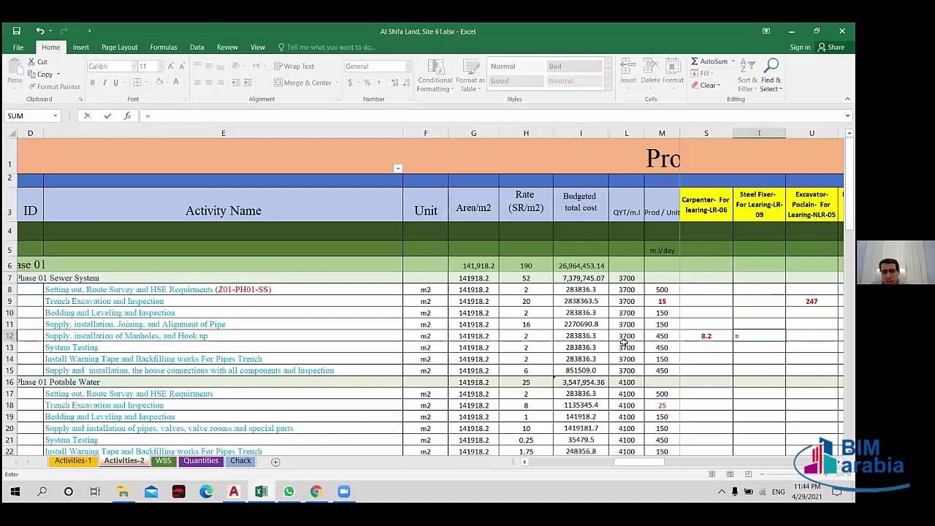
pyautogui.click(626, 337)
pyautogui.write('/')
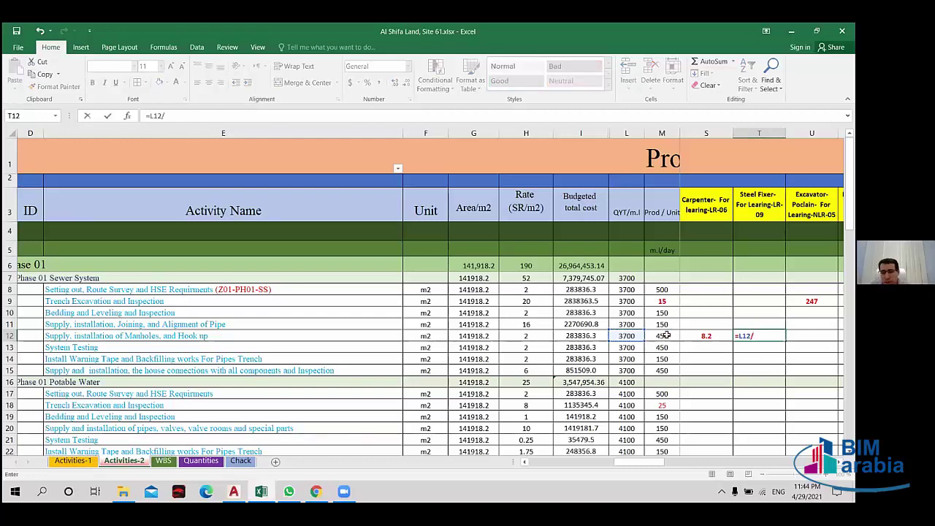
pyautogui.click(662, 336)
pyautogui.press('Return')
pyautogui.press('Up')
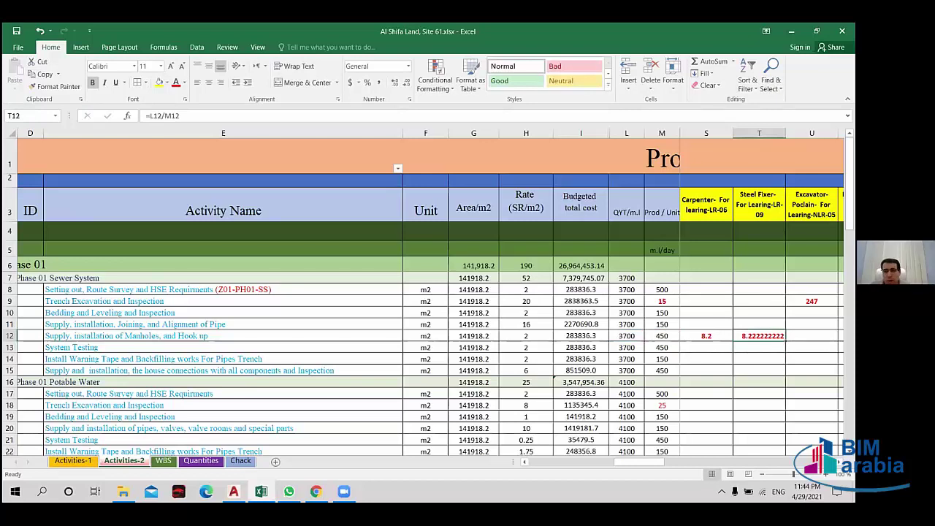
# - Round T12 to two decimals so it shows 8.22, and centre it
pyautogui.click(407, 83)
pyautogui.click(407, 83)
pyautogui.click(407, 83)
pyautogui.click(406, 83)
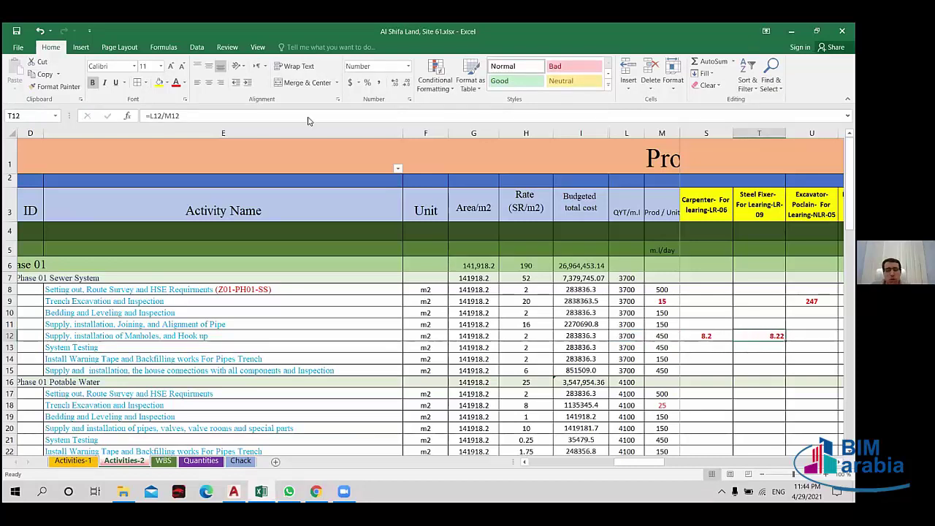
pyautogui.click(209, 83)
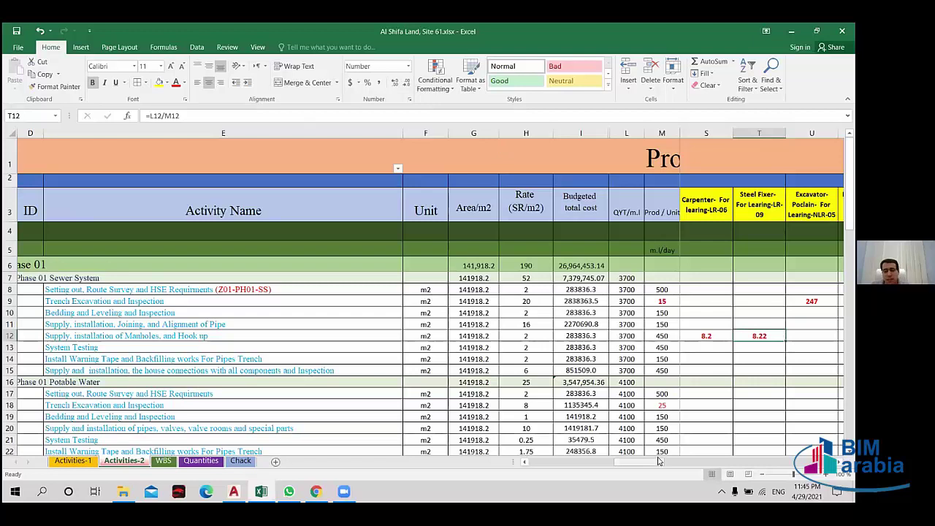
pyautogui.click(702, 352)
pyautogui.moveTo(643, 463)
pyautogui.mouseDown()
pyautogui.moveTo(550, 475)
pyautogui.moveTo(631, 482)
pyautogui.moveTo(486, 475)
pyautogui.mouseUp()
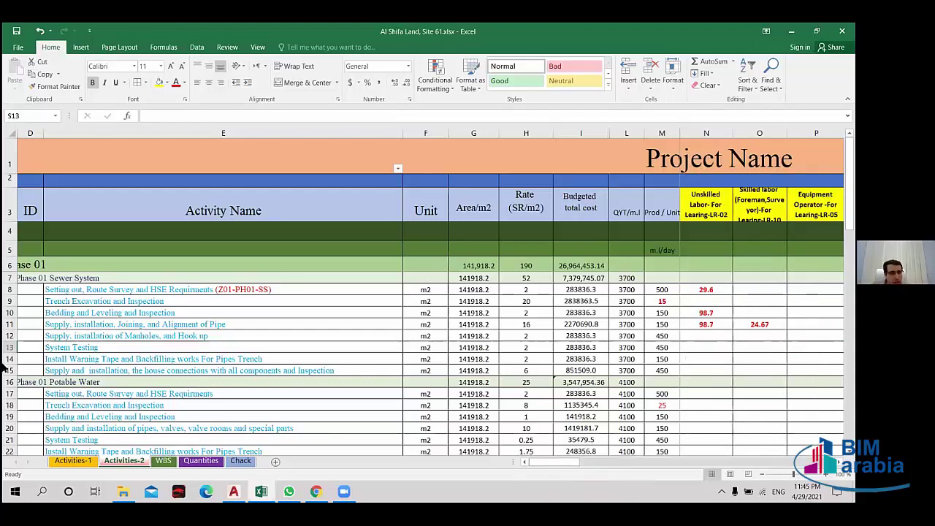
# - Copy the N11 crew formula into N13 for System Testing
pyautogui.click(10, 347)
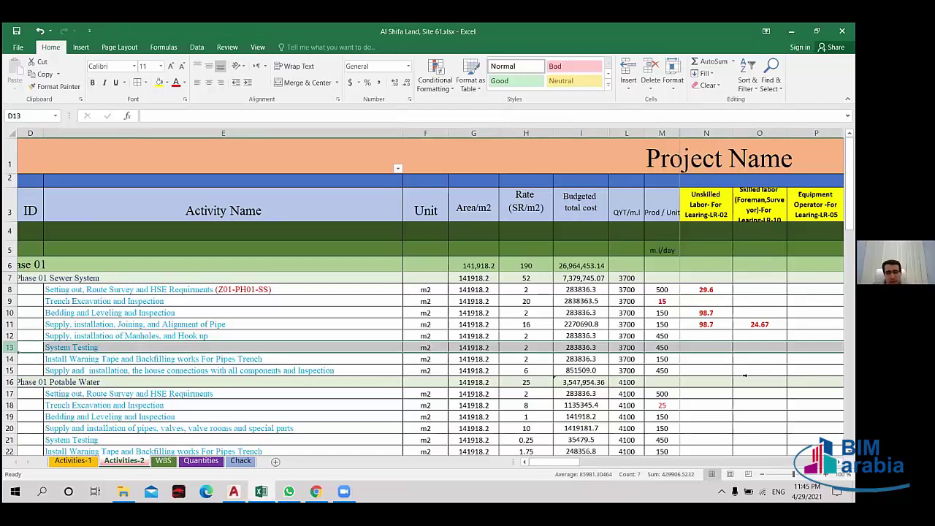
pyautogui.click(716, 347)
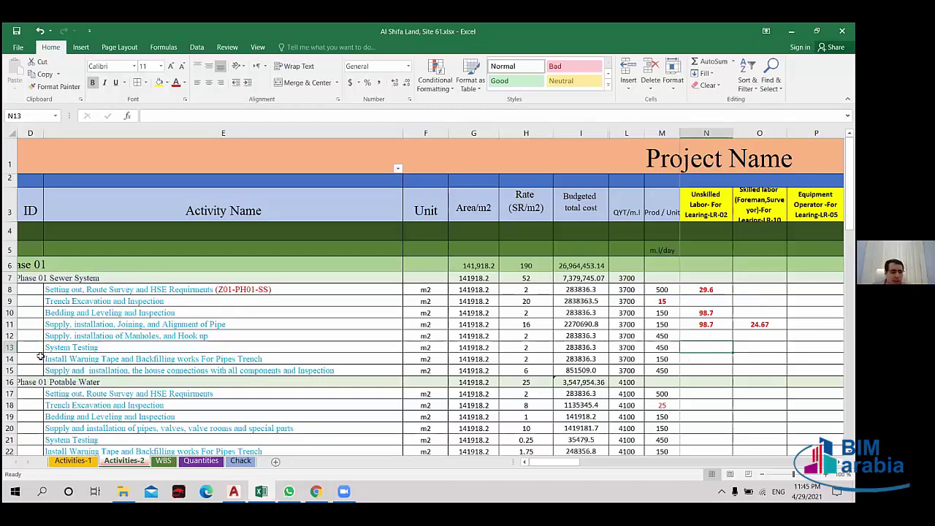
pyautogui.click(9, 347)
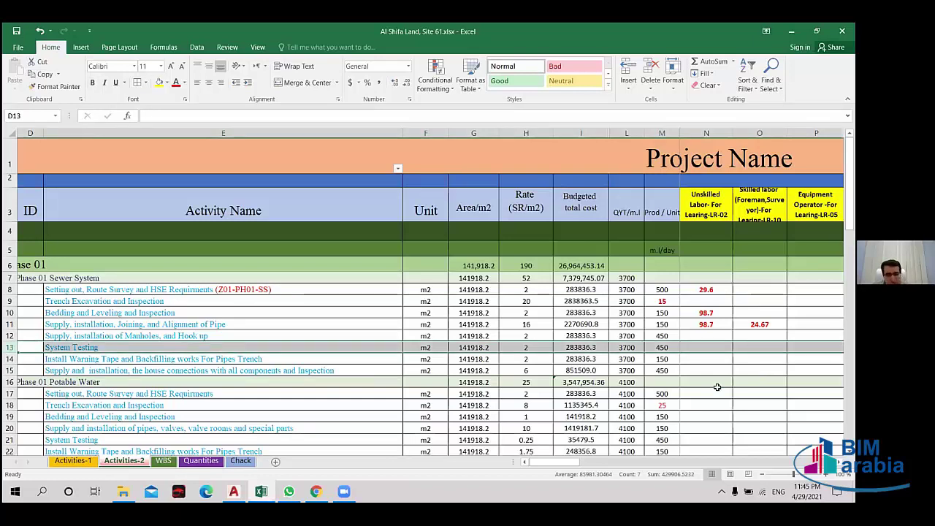
pyautogui.click(705, 347)
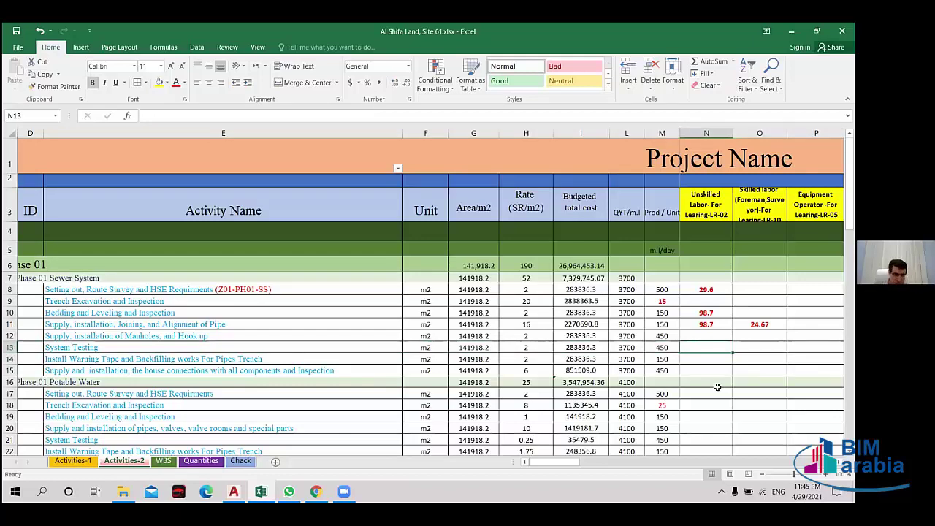
pyautogui.click(717, 324)
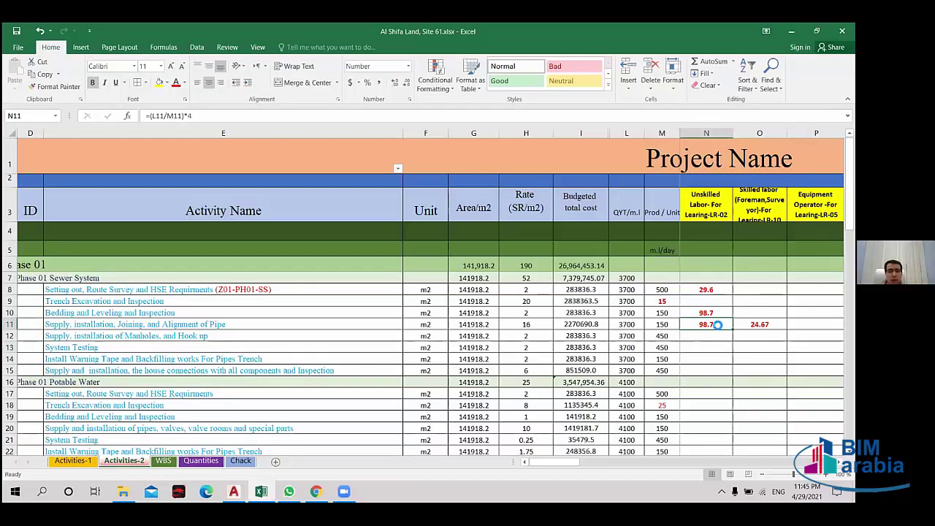
pyautogui.hotkey('ctrl', 'c')
pyautogui.click(710, 348)
pyautogui.hotkey('ctrl', 'v')
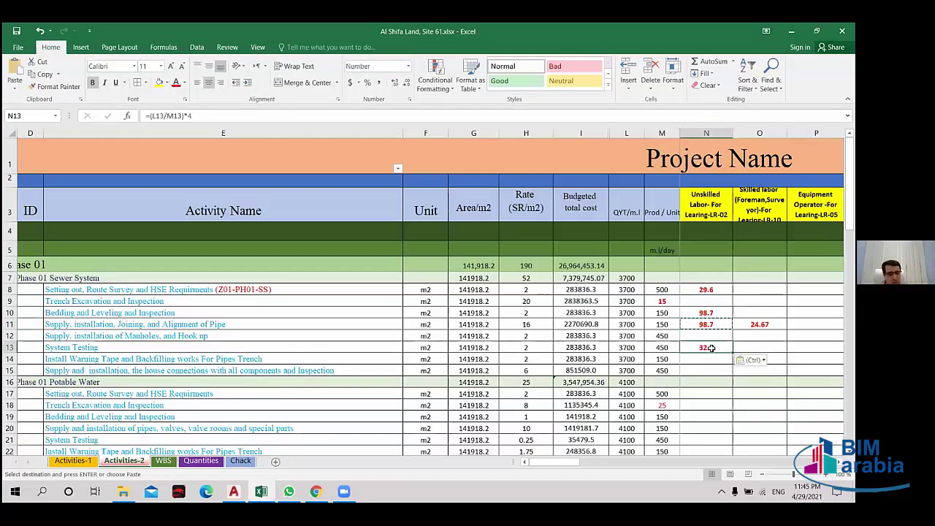
# - Change the N13 crew multiplier from 4 to 1 so it reads =(L13/M13)*1, showing 8.2
pyautogui.click(205, 116)
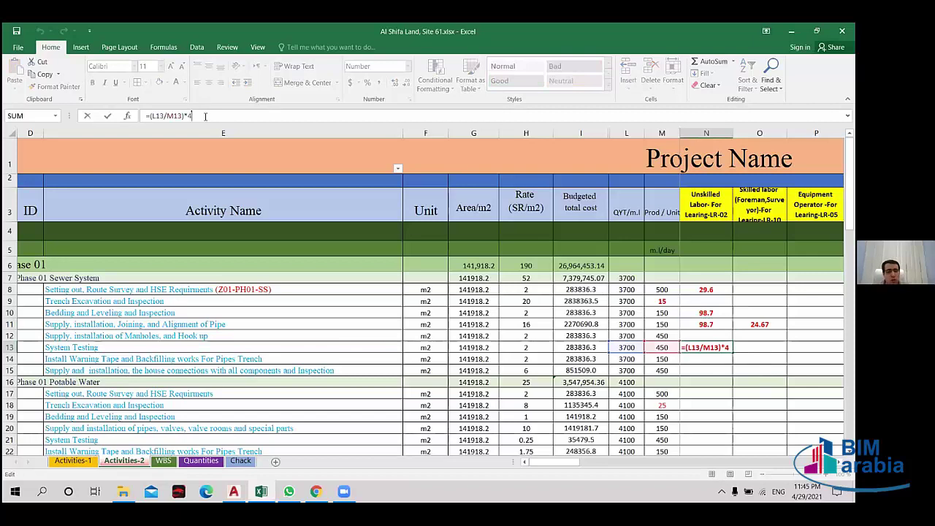
pyautogui.press('BackSpace')
pyautogui.write('1')
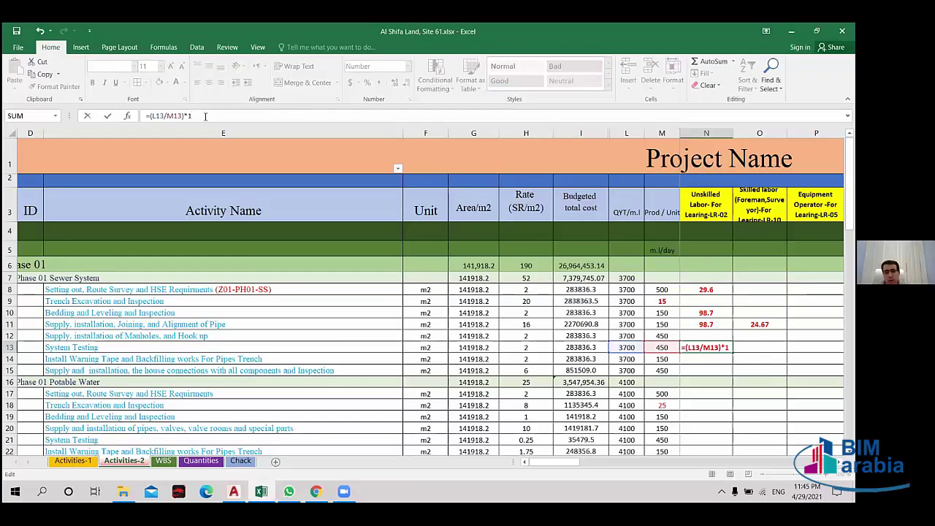
pyautogui.press('Return')
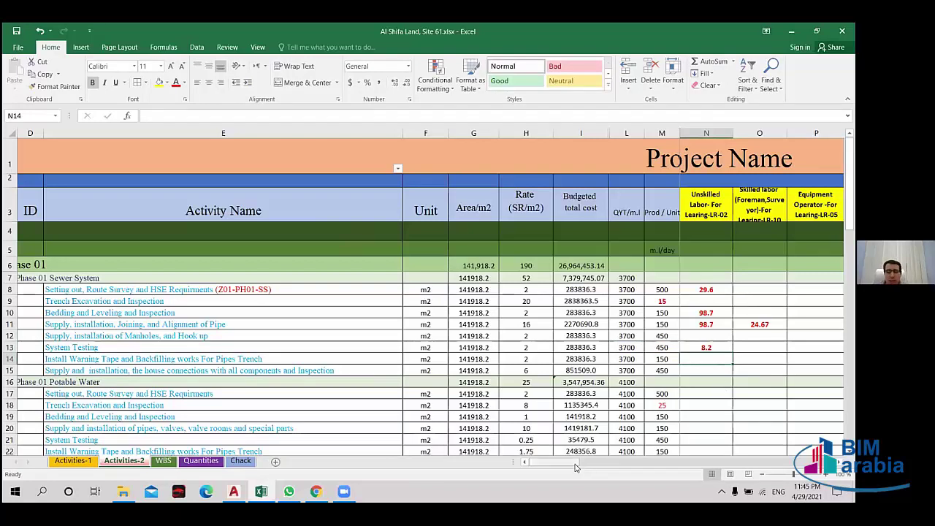
pyautogui.moveTo(576, 467); pyautogui.dragTo(627, 469)
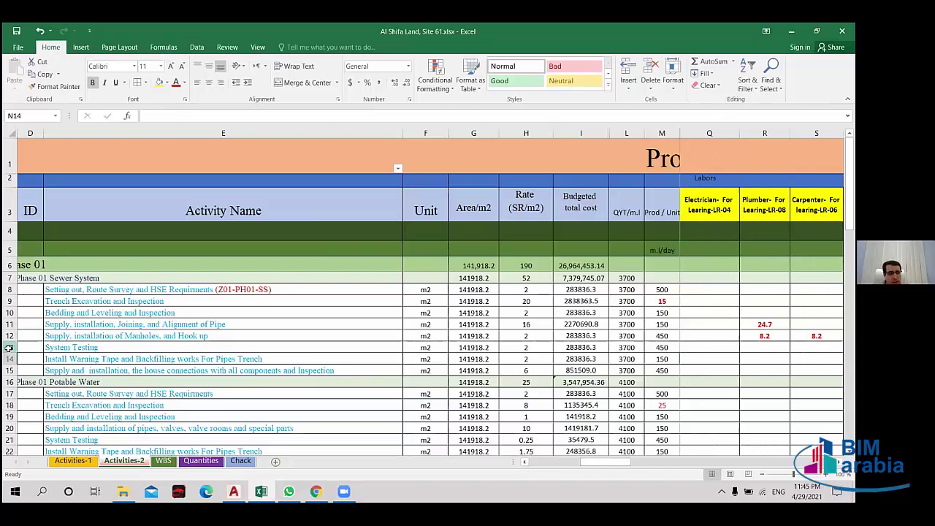
# - Fill the Plumber formula from R12 down into R13, showing 8.2
pyautogui.click(9, 348)
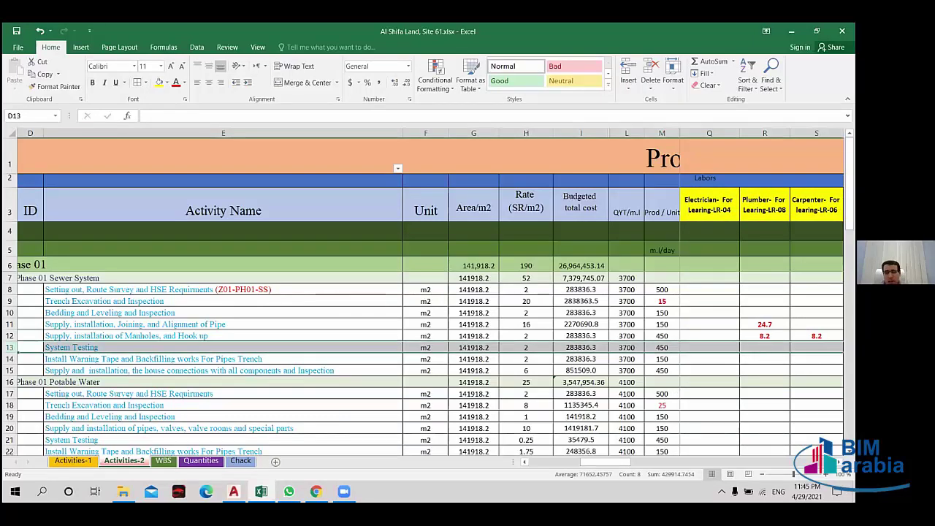
pyautogui.click(764, 336)
pyautogui.moveTo(789, 341); pyautogui.dragTo(790, 353)
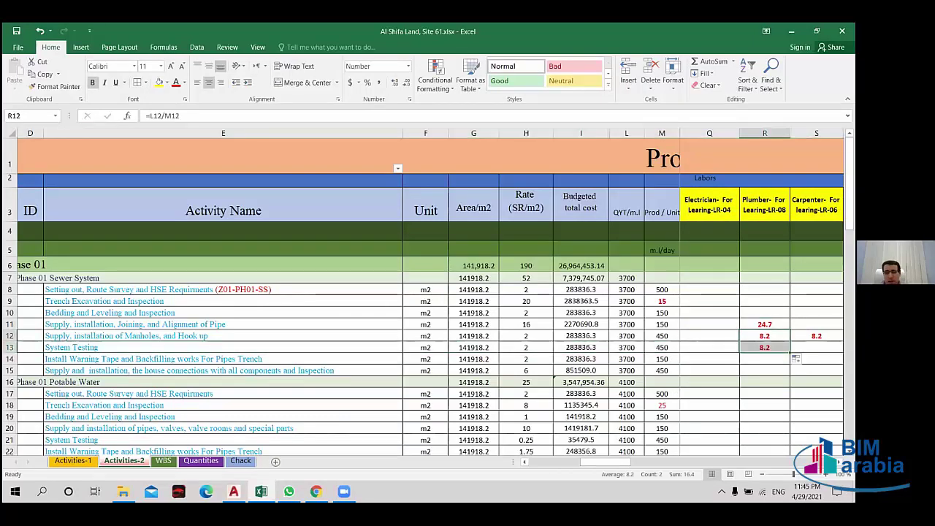
pyautogui.click(764, 347)
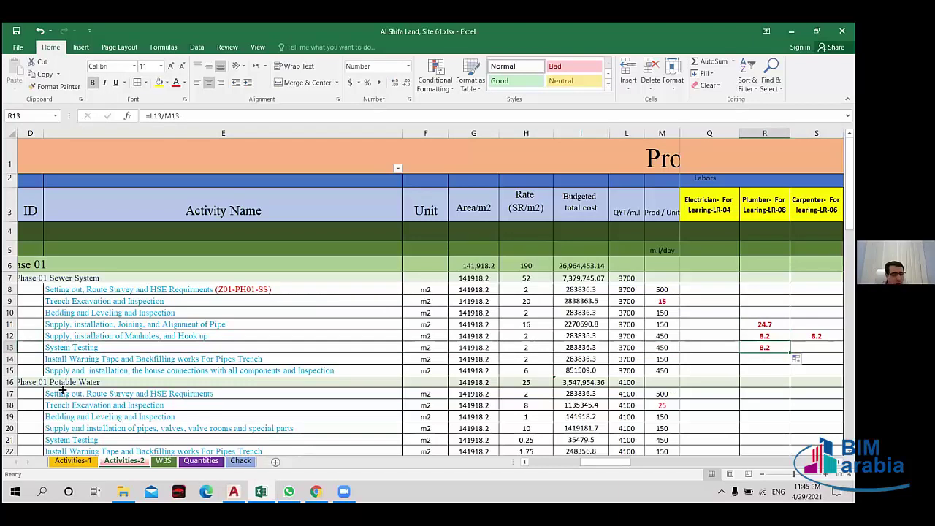
pyautogui.click(9, 358)
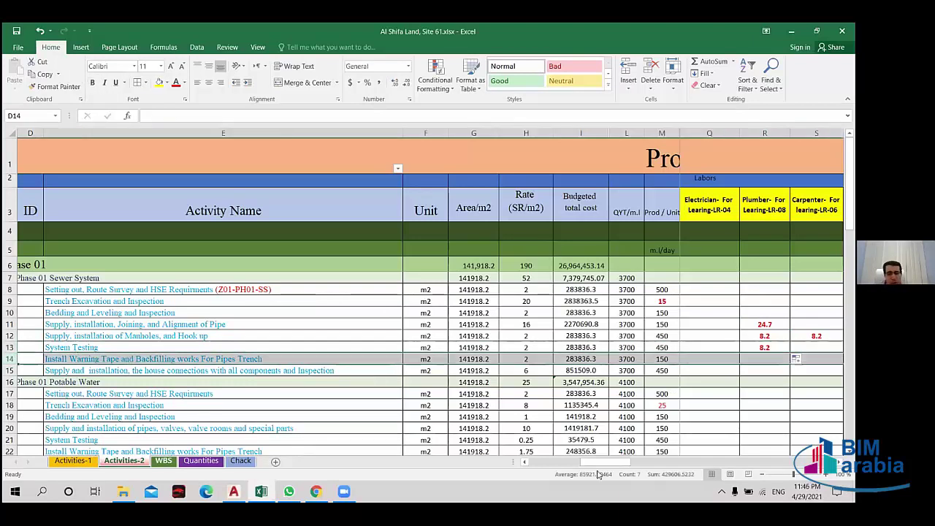
pyautogui.moveTo(598, 462); pyautogui.dragTo(533, 467)
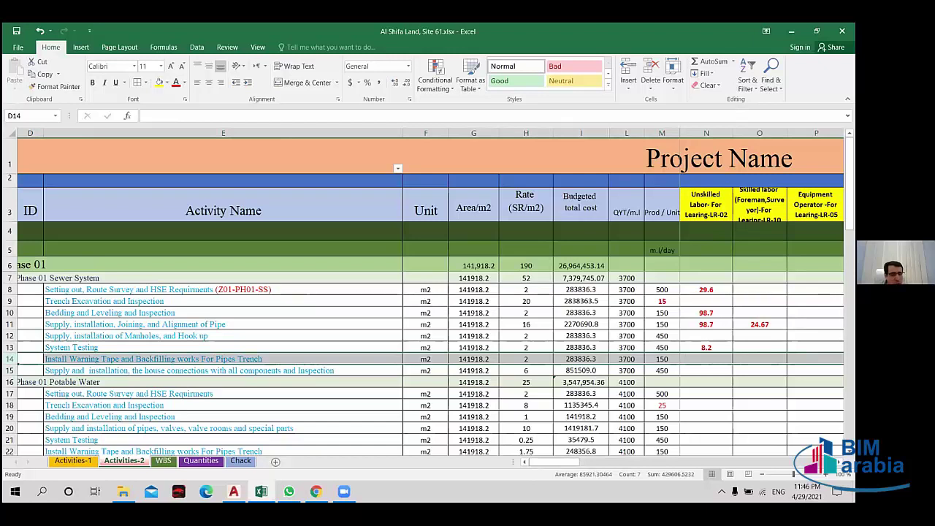
# - Fill the N13 unskilled labour formula down into N14, showing 24.7
pyautogui.click(720, 346)
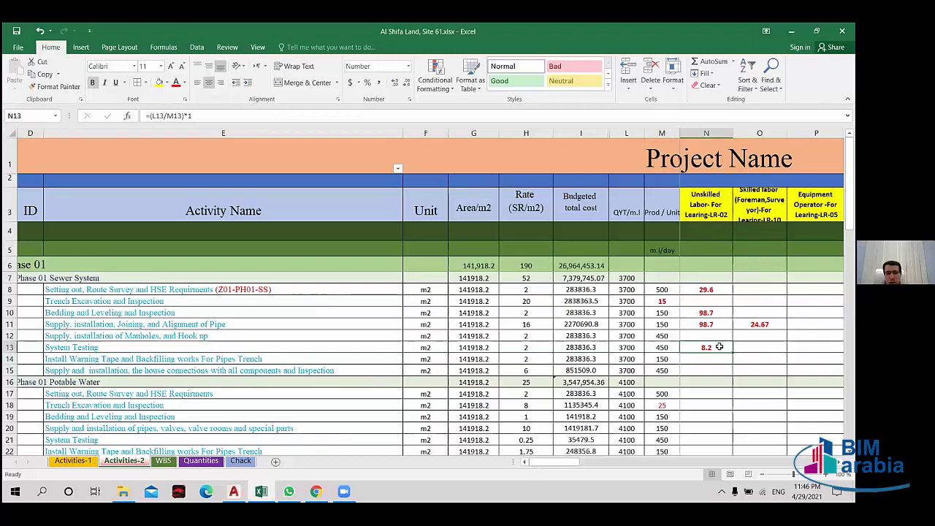
pyautogui.moveTo(731, 352); pyautogui.dragTo(719, 360)
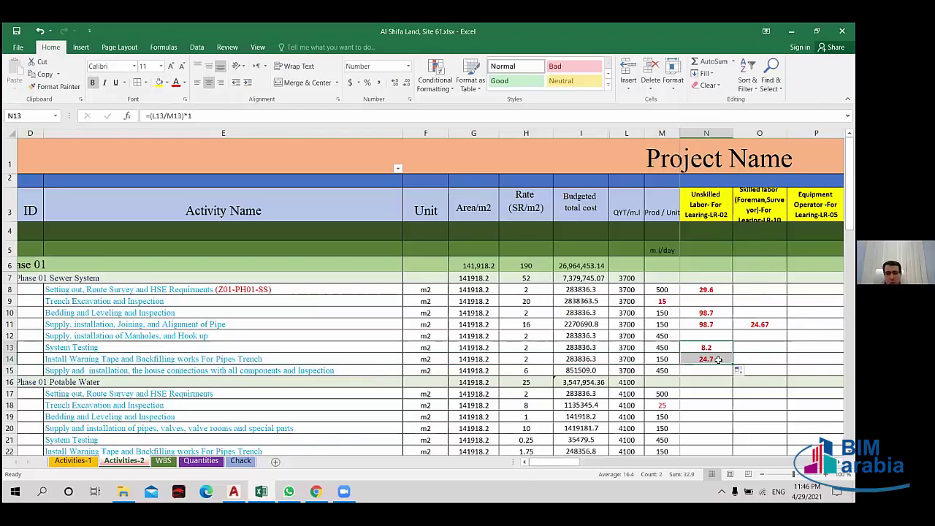
pyautogui.click(717, 360)
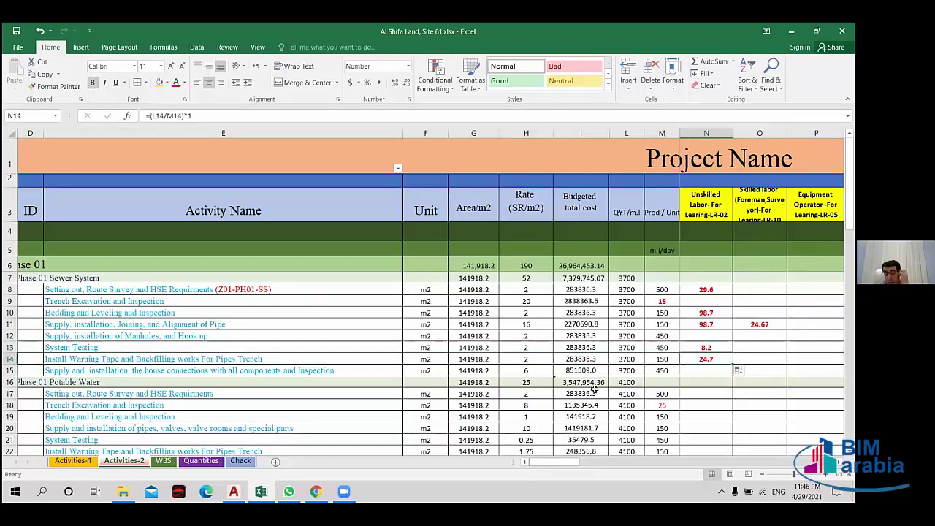
pyautogui.click(753, 357)
pyautogui.moveTo(550, 466); pyautogui.dragTo(551, 465)
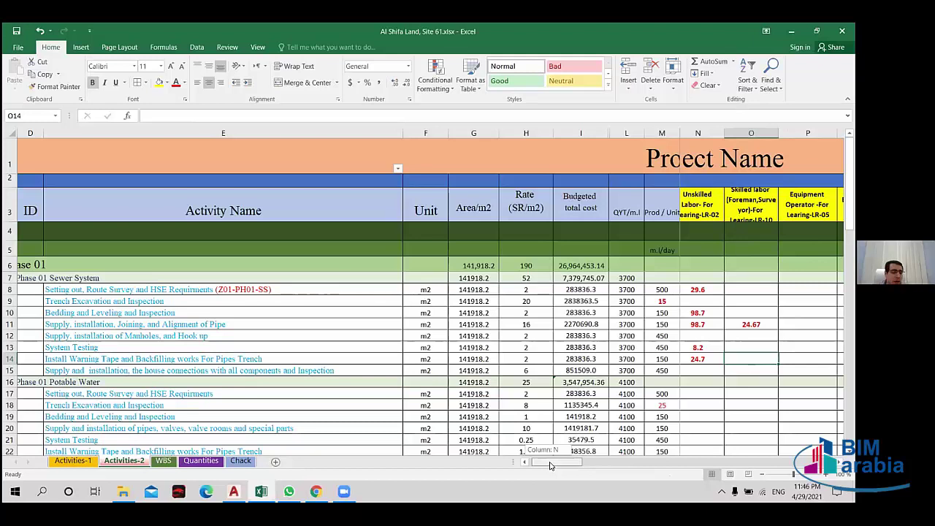
pyautogui.moveTo(550, 466); pyautogui.dragTo(708, 466)
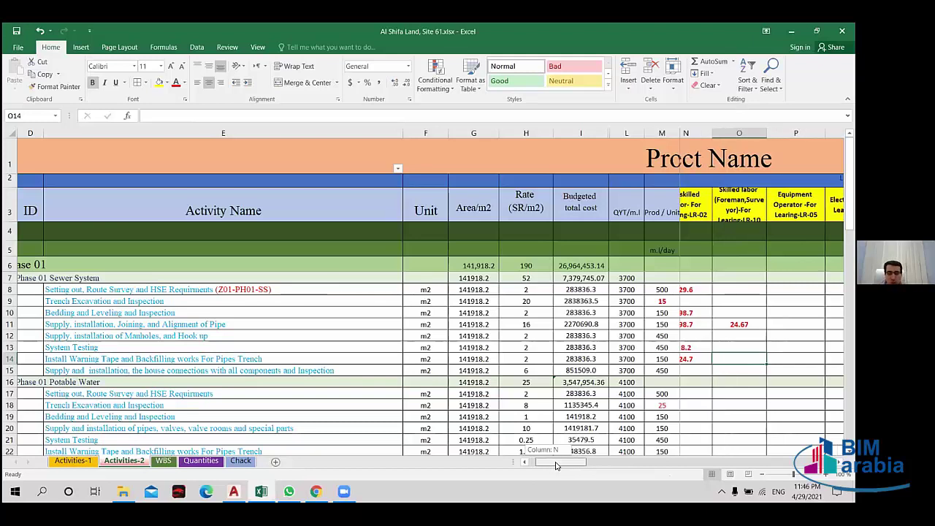
# - Copy the Crain 7 ton formula from AD11 into AD14, giving 24.7 for warning-tape backfilling
pyautogui.moveTo(550, 465); pyautogui.dragTo(553, 465)
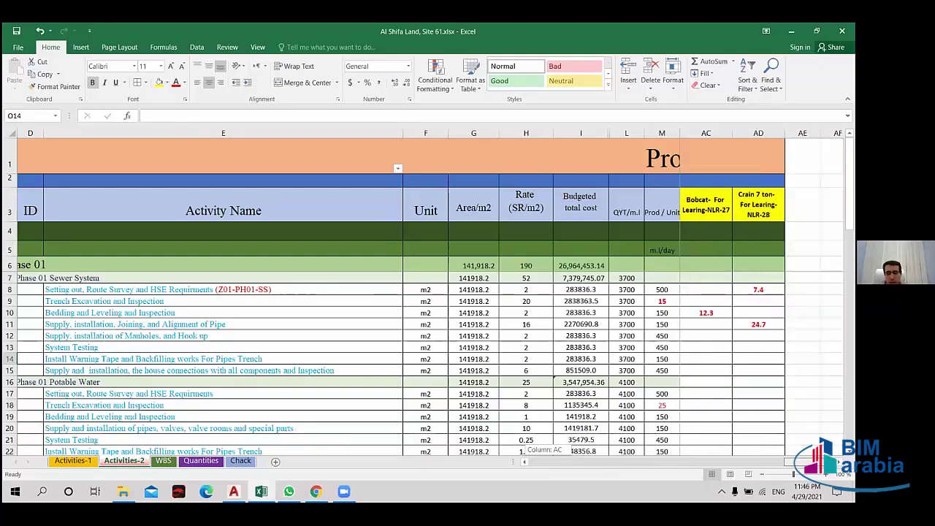
pyautogui.moveTo(804, 461); pyautogui.dragTo(803, 461)
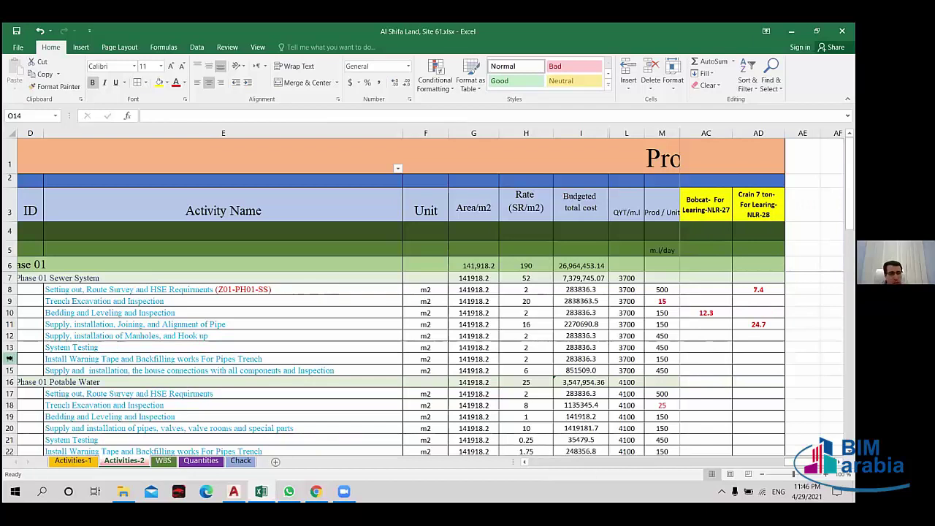
pyautogui.click(10, 358)
pyautogui.click(752, 324)
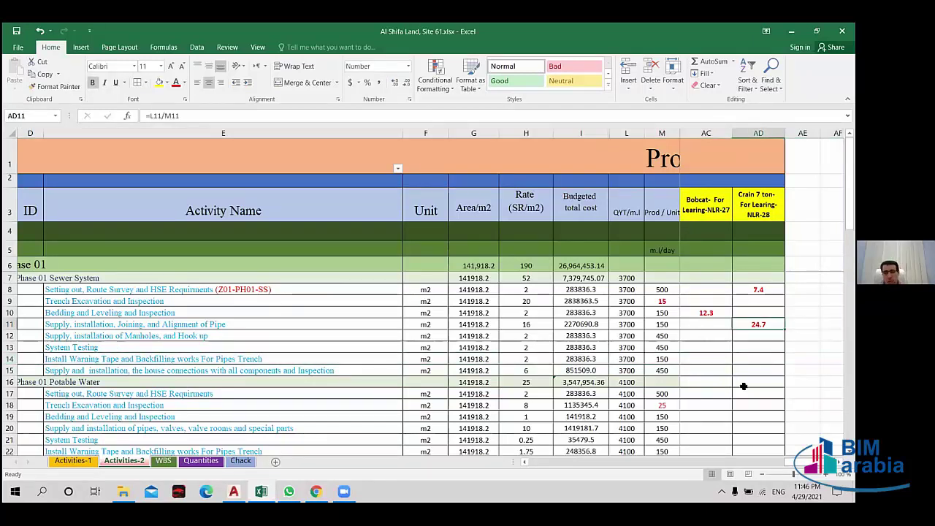
pyautogui.hotkey('ctrl', 'c')
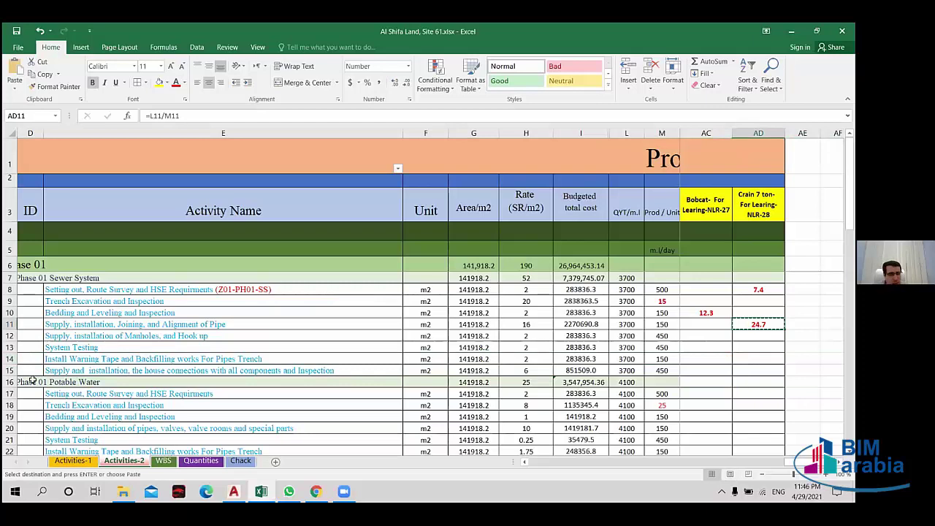
pyautogui.click(8, 358)
pyautogui.doubleClick(752, 359)
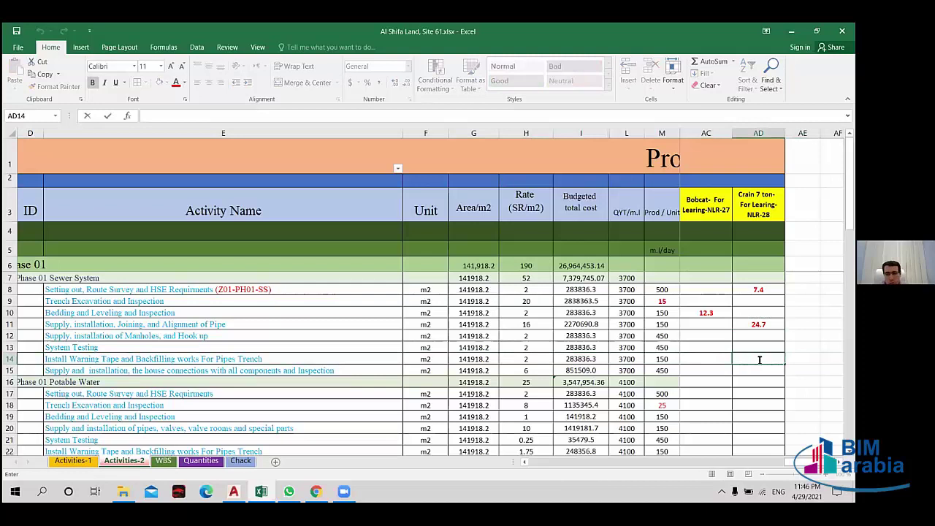
pyautogui.doubleClick(771, 324)
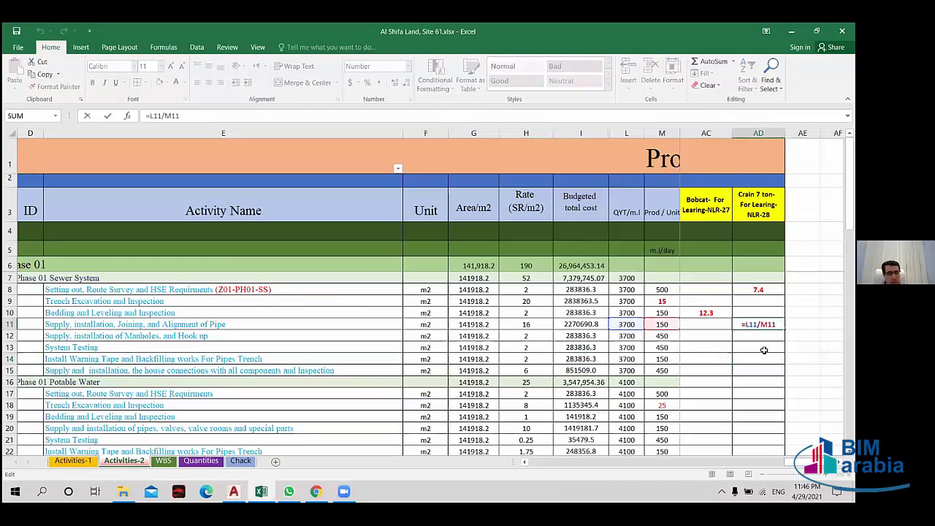
pyautogui.press('Escape')
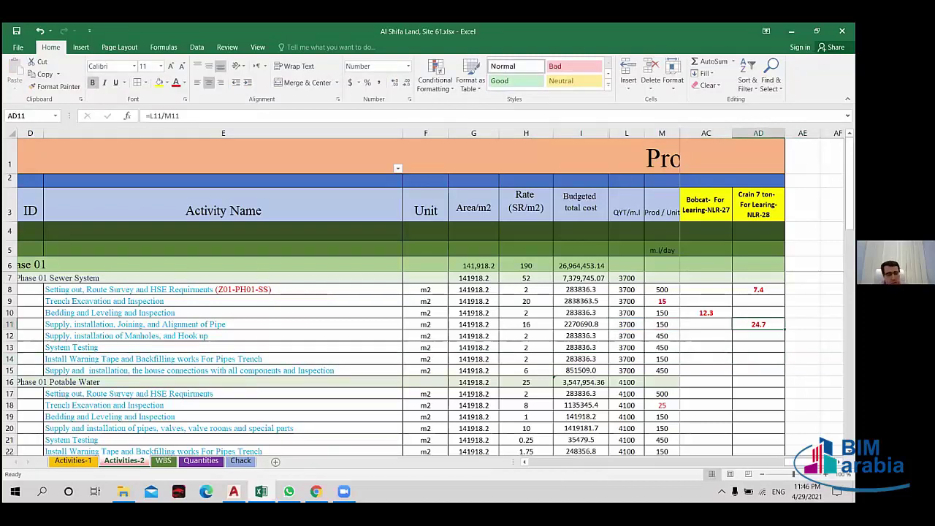
pyautogui.hotkey('ctrl', 'c')
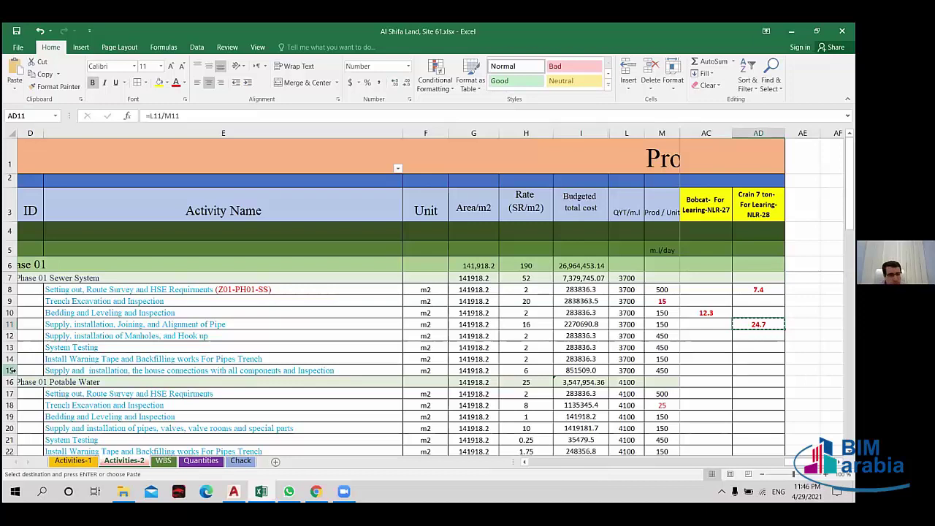
pyautogui.click(758, 359)
pyautogui.hotkey('ctrl', 'v')
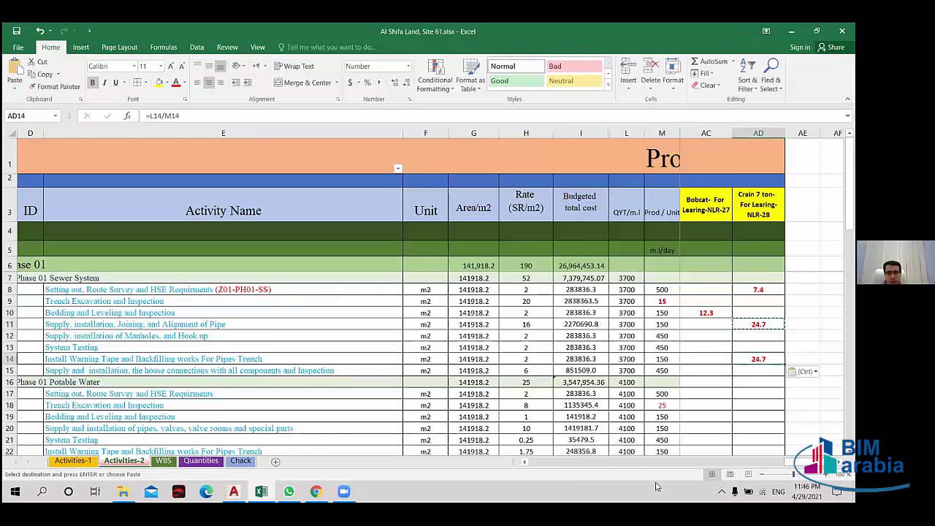
pyautogui.moveTo(774, 462)
pyautogui.mouseDown()
pyautogui.moveTo(661, 461)
pyautogui.moveTo(677, 462)
pyautogui.mouseUp()
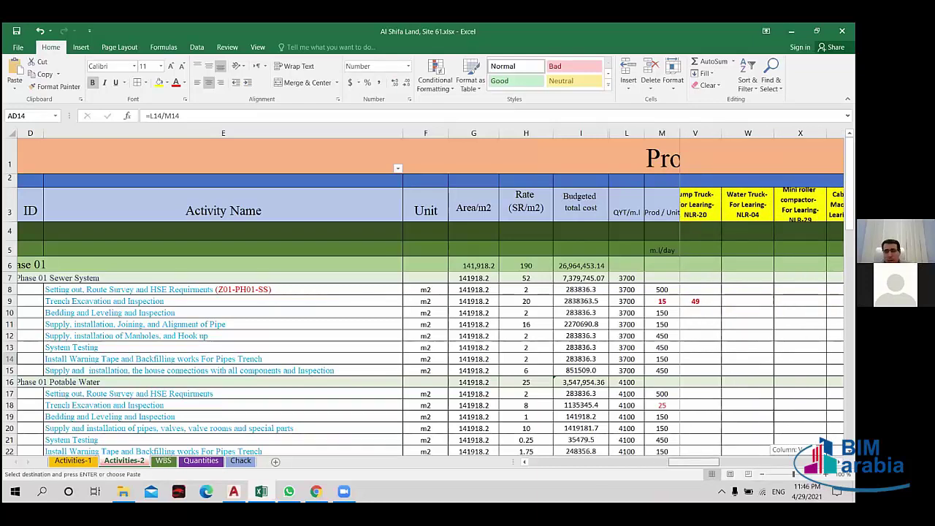
# - Enter =L14/M14 in Mini roller compactor cell X14, shown centred as 24.67
pyautogui.click(810, 133)
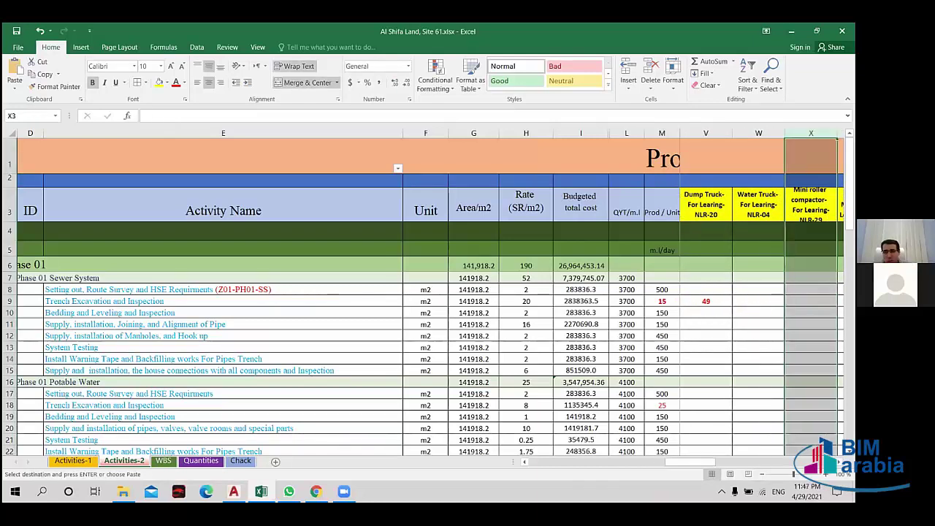
pyautogui.click(810, 358)
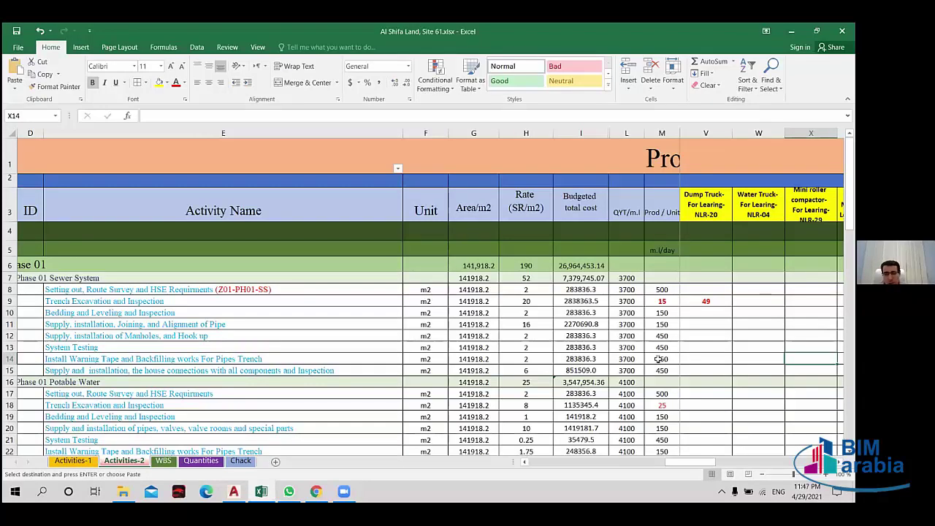
pyautogui.write('=L14/M14')
pyautogui.press('Return')
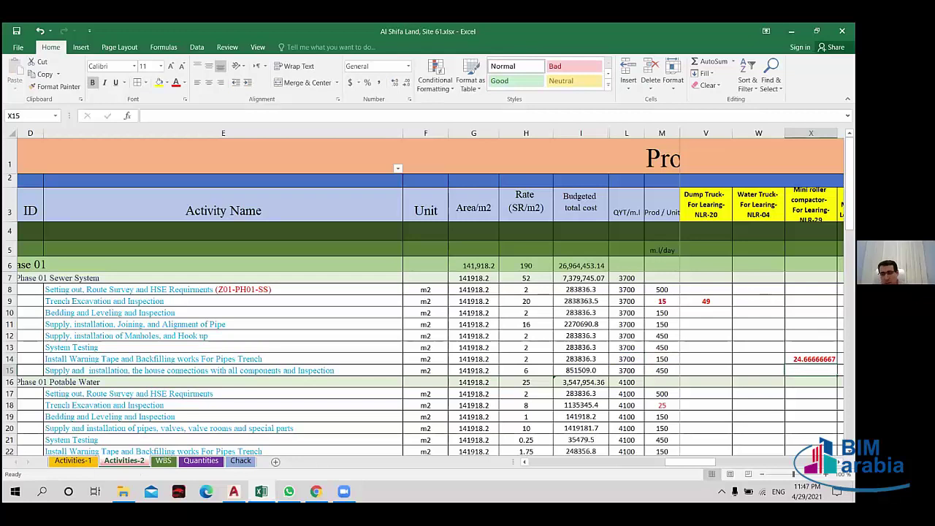
pyautogui.press('Up')
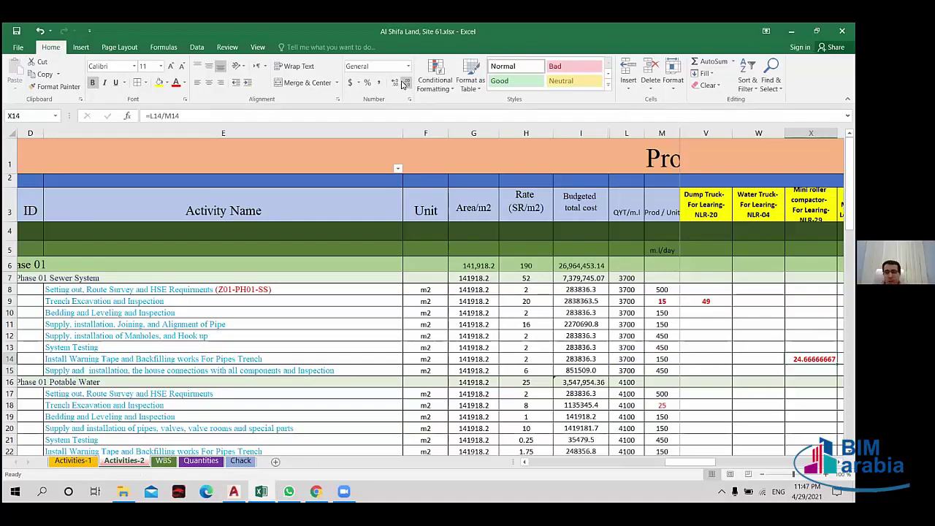
pyautogui.click(402, 85)
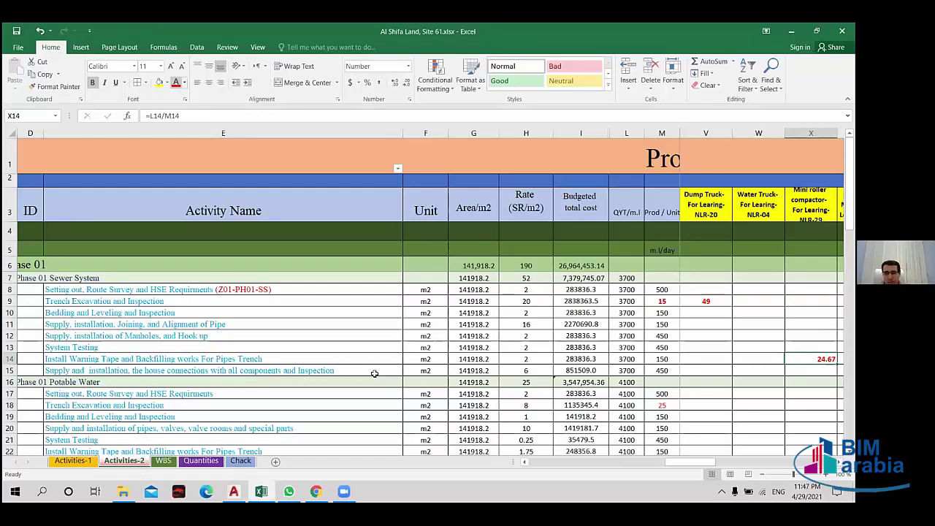
pyautogui.click(208, 82)
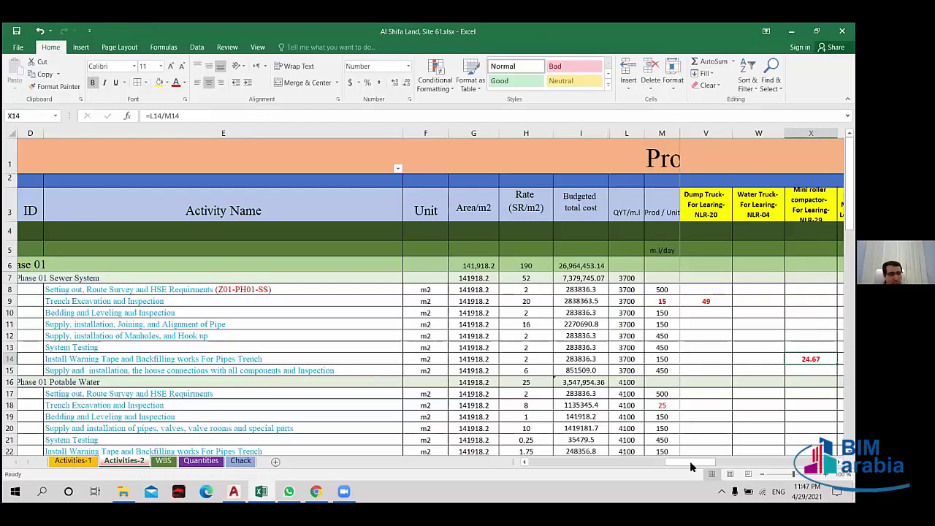
pyautogui.moveTo(689, 462); pyautogui.dragTo(552, 462)
# - Select the unskilled labour cell N15 in row 15
pyautogui.click(9, 370)
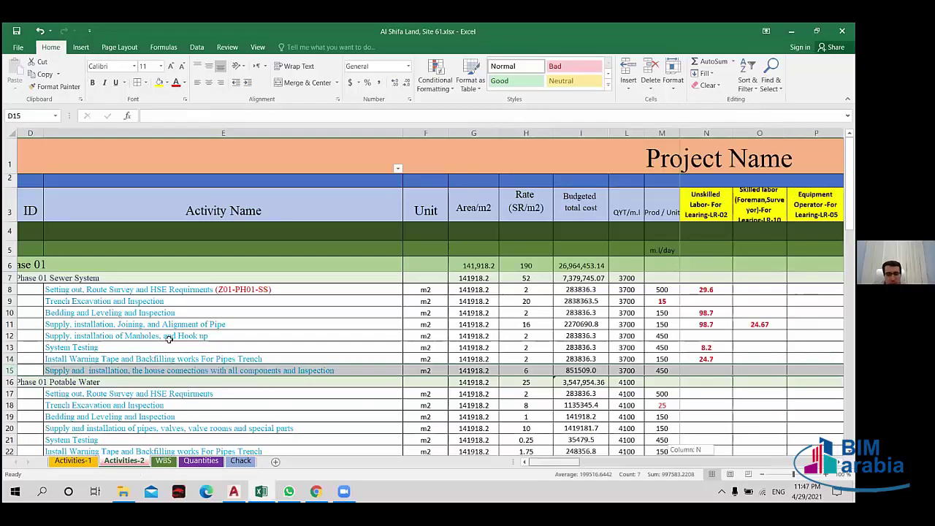
pyautogui.moveTo(344, 491)
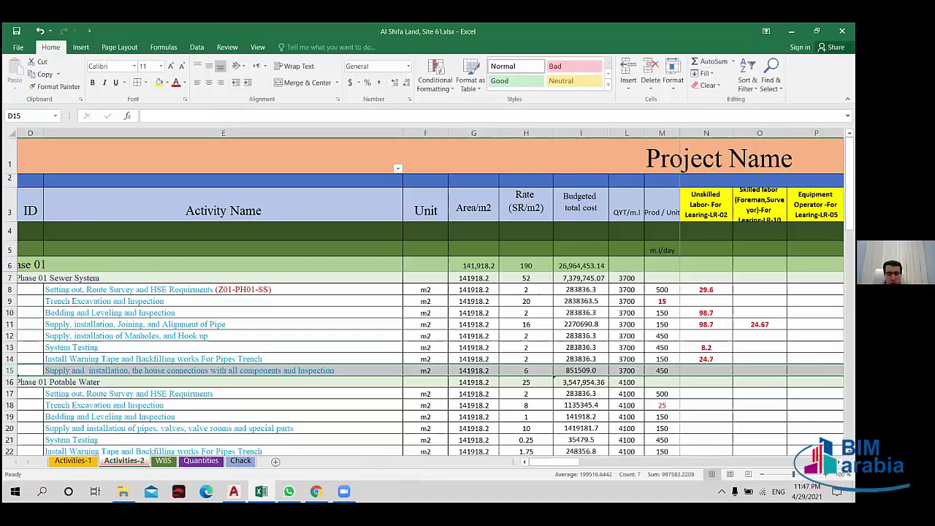
pyautogui.click(747, 366)
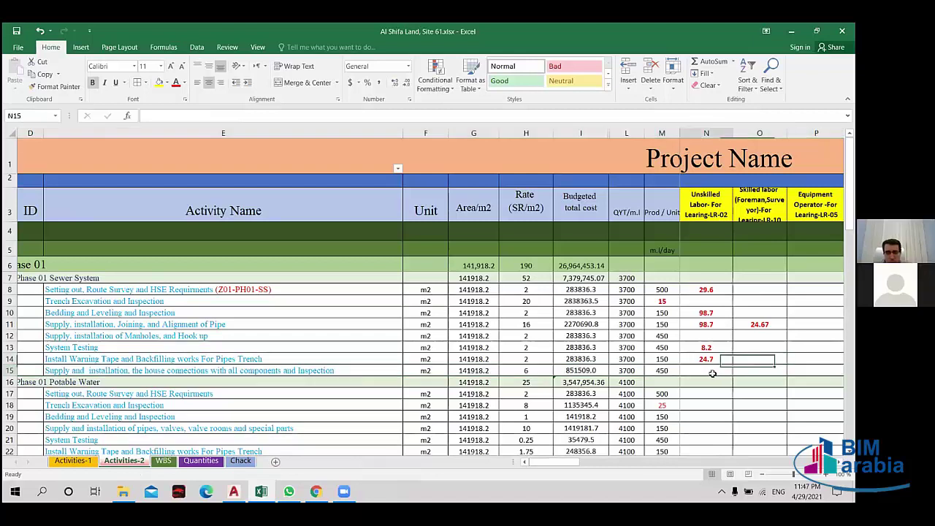
pyautogui.click(712, 372)
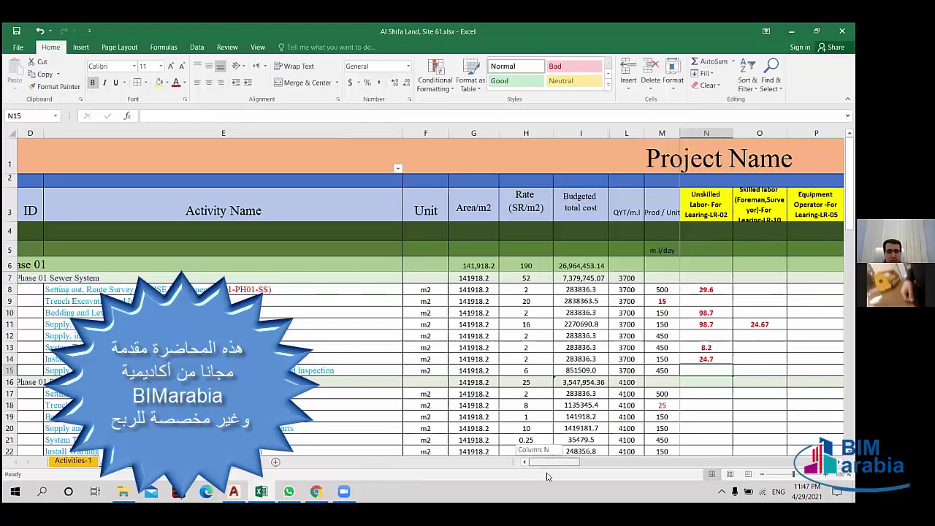
# - Fill the N14 crew formula down into N15
pyautogui.click(753, 375)
pyautogui.click(719, 369)
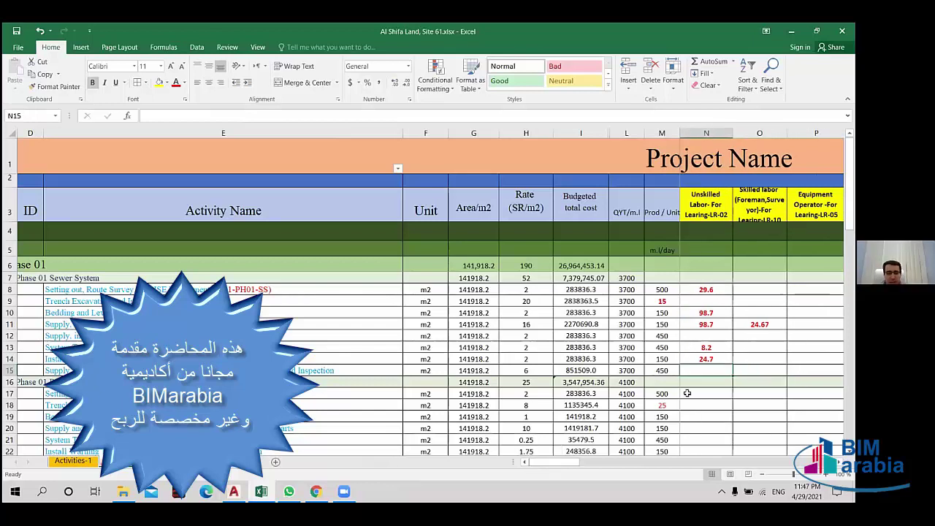
pyautogui.click(749, 370)
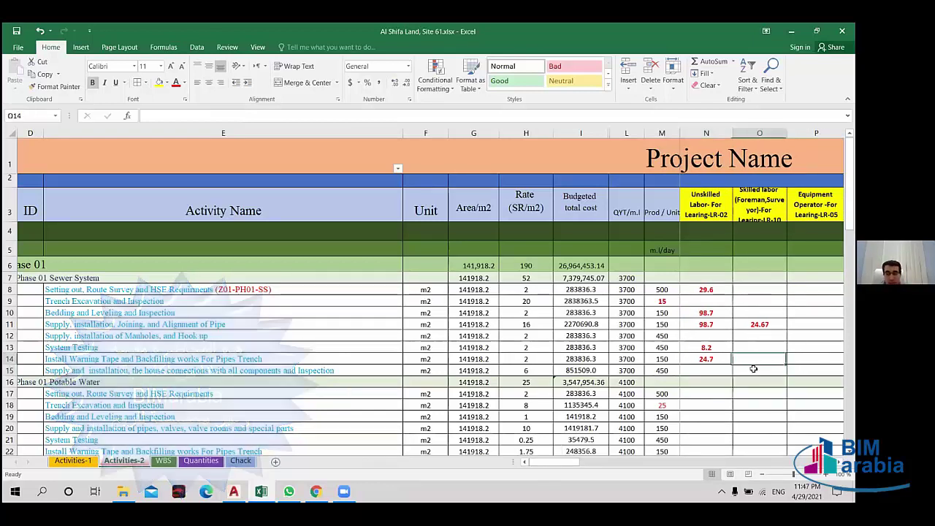
pyautogui.click(719, 370)
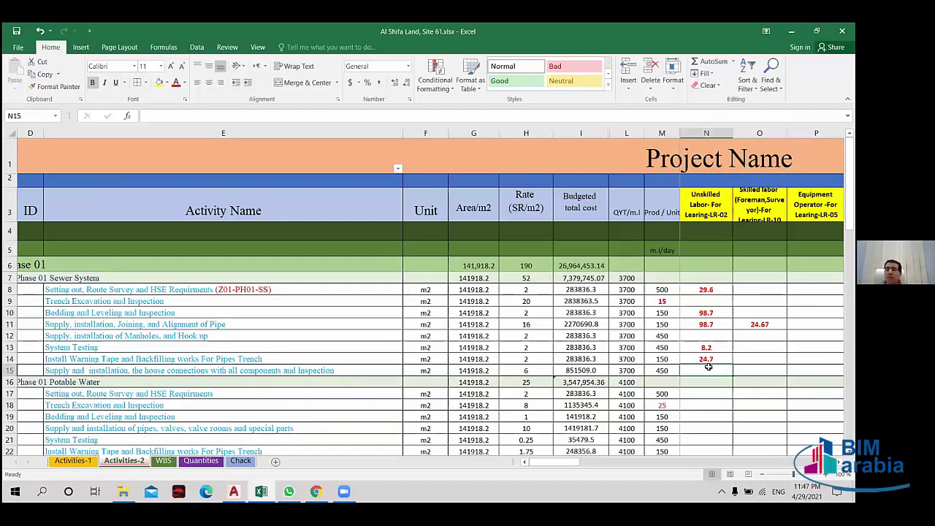
pyautogui.click(707, 359)
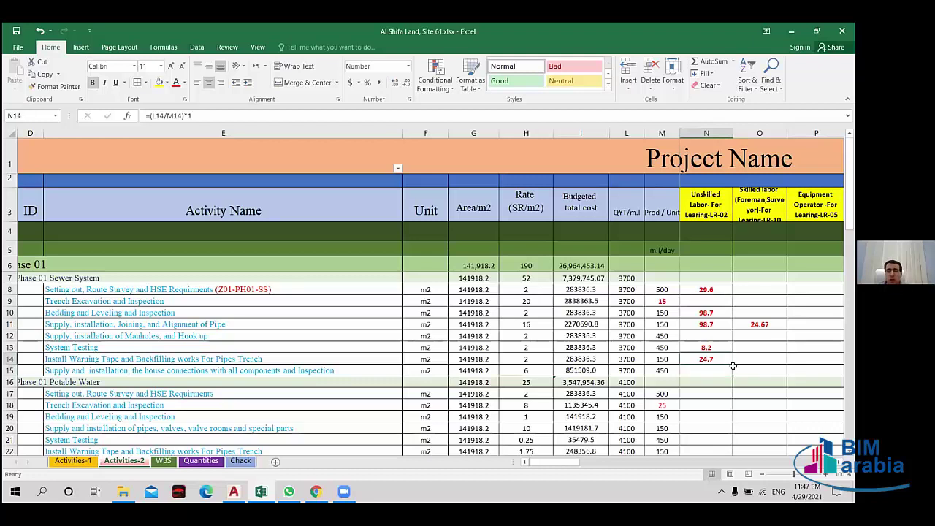
pyautogui.moveTo(731, 363); pyautogui.dragTo(719, 376)
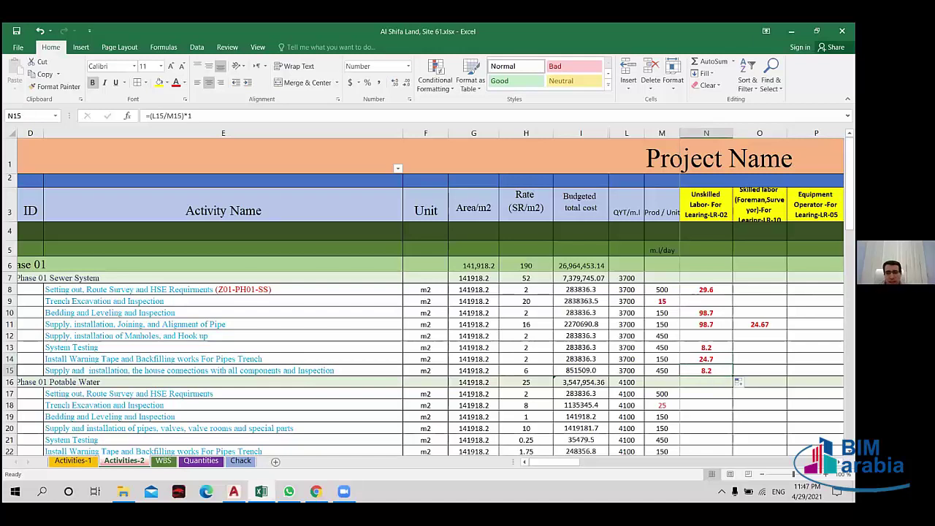
# - Copy the O11 skilled labour formula into O15, showing 8.22
pyautogui.click(759, 324)
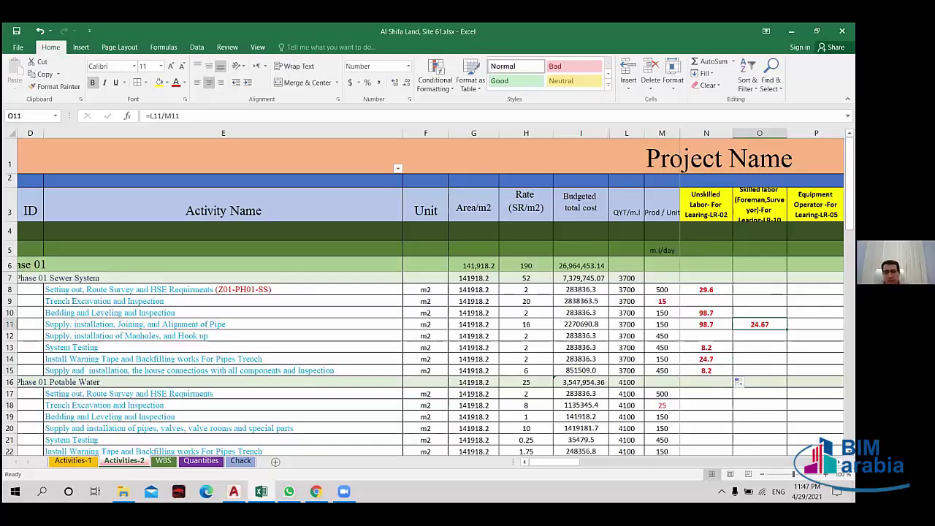
pyautogui.hotkey('ctrl', 'c')
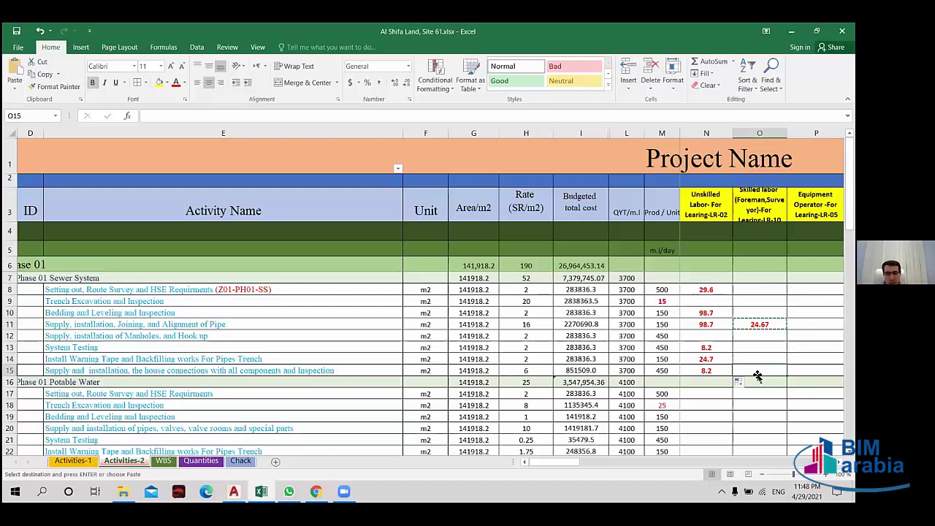
pyautogui.click(757, 371)
pyautogui.hotkey('ctrl', 'v')
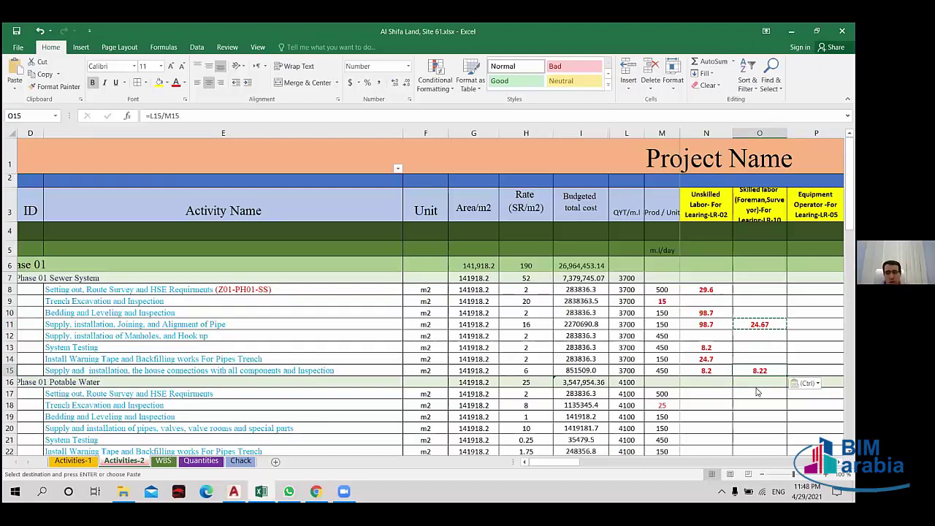
# - Change the N15 multiplier from 1 to 4, giving =(L15/M15)*4 and 32.9
pyautogui.click(705, 371)
pyautogui.click(197, 115)
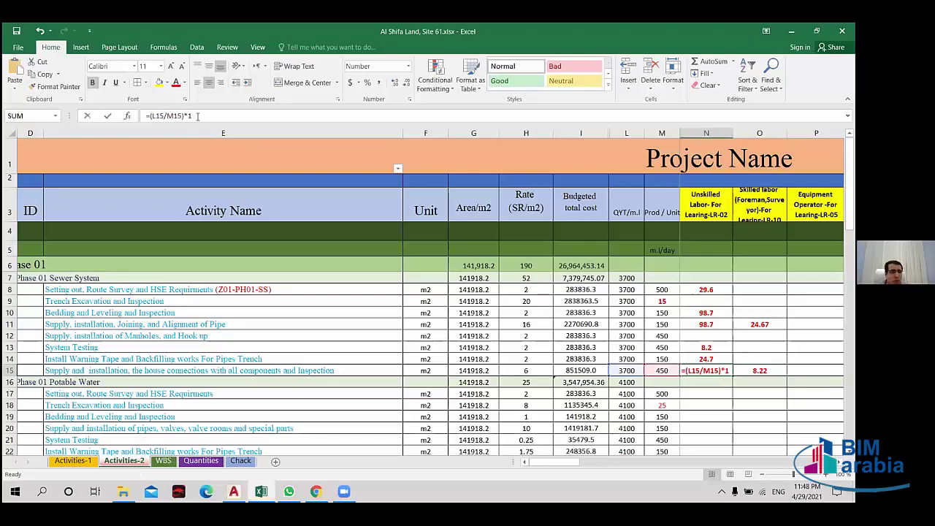
pyautogui.press('BackSpace')
pyautogui.write('4')
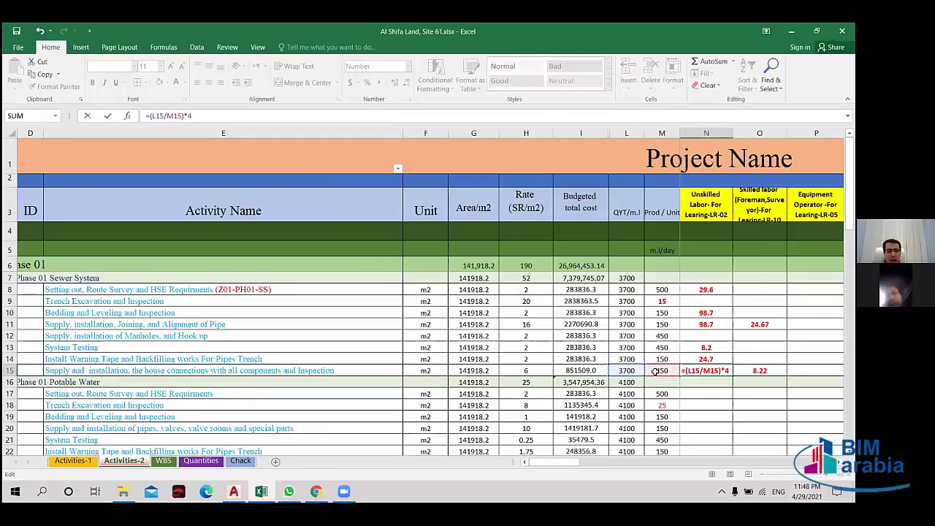
pyautogui.press('Return')
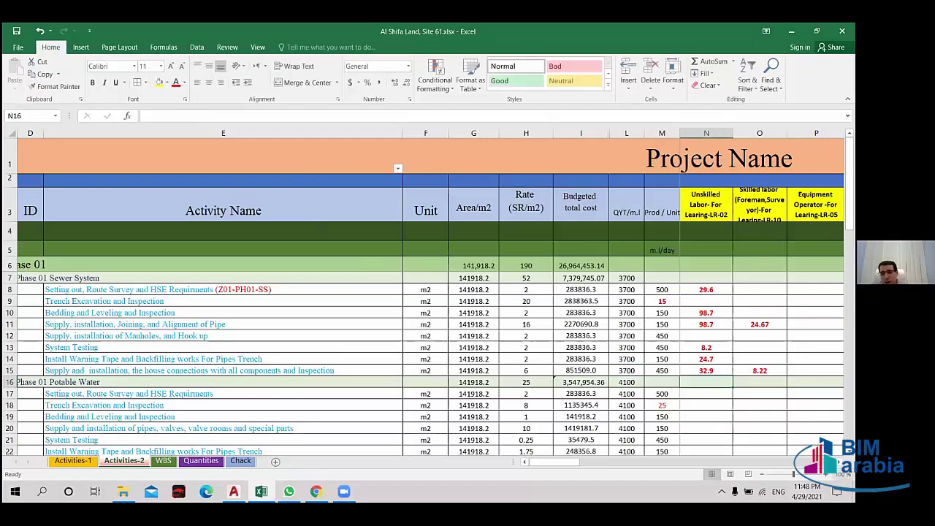
# - Check that O15 holds =L15/M15 showing 8.22, leaving it unchanged
pyautogui.click(757, 371)
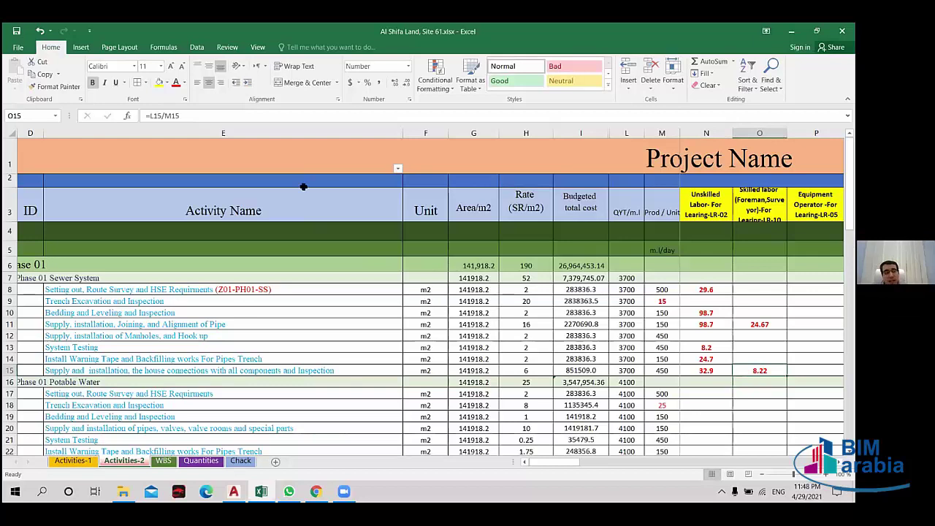
pyautogui.moveTo(179, 117); pyautogui.dragTo(148, 116)
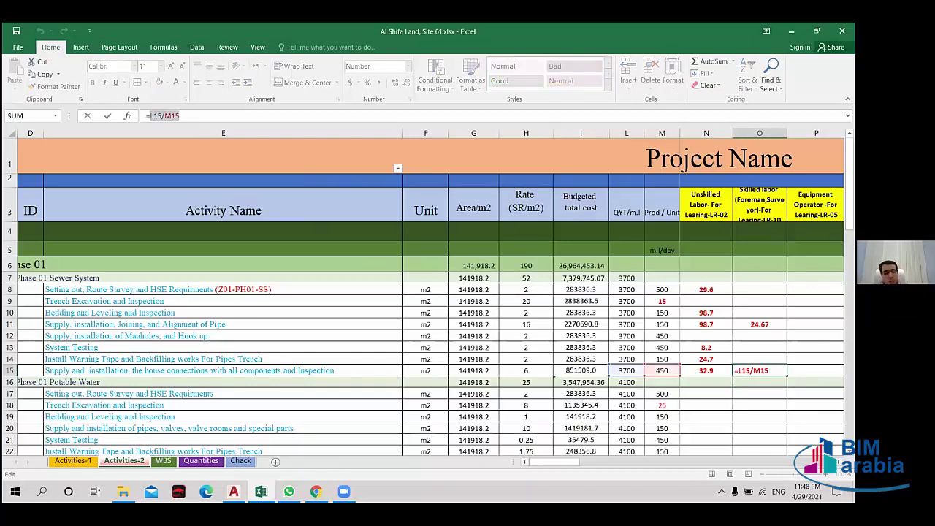
pyautogui.press('Escape')
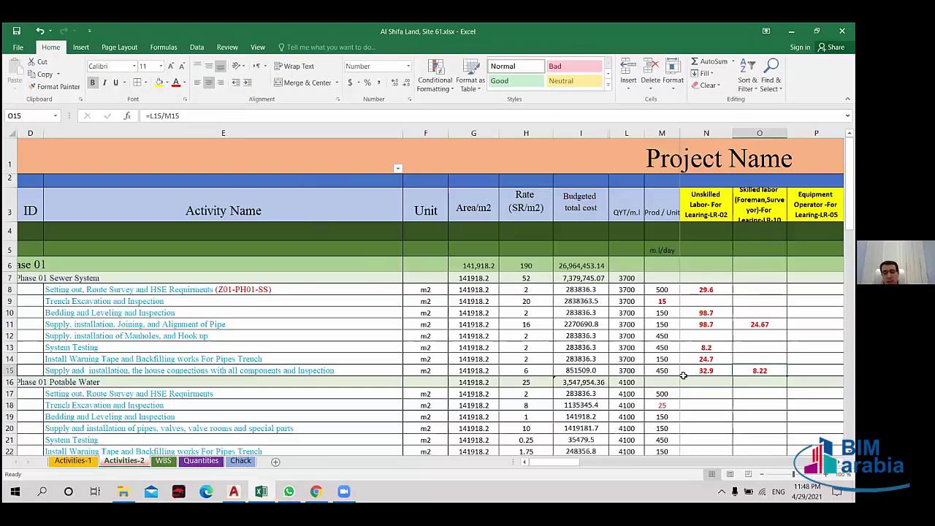
pyautogui.click(702, 372)
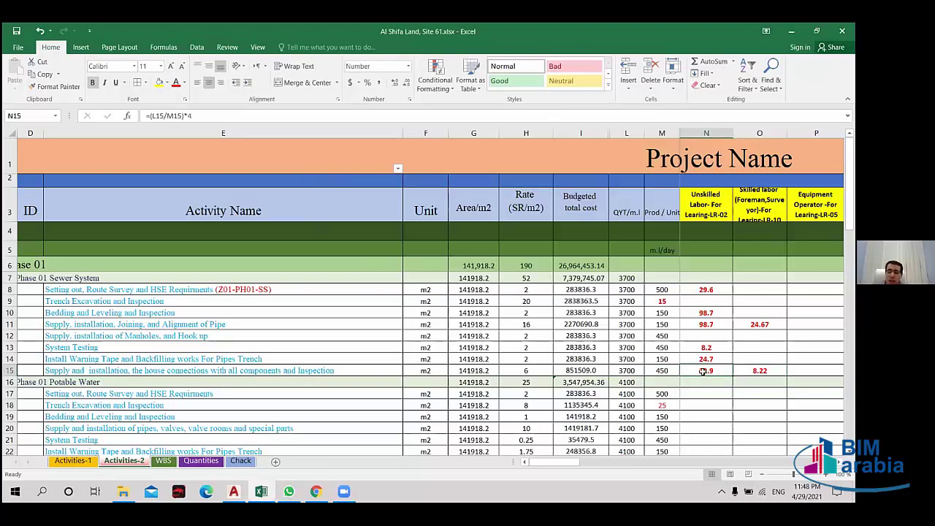
pyautogui.click(759, 373)
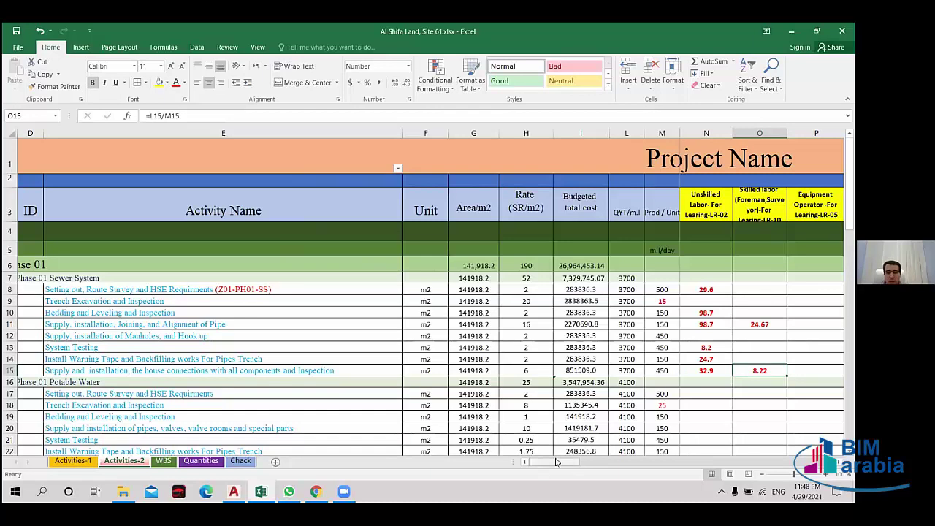
pyautogui.moveTo(555, 462); pyautogui.dragTo(605, 458)
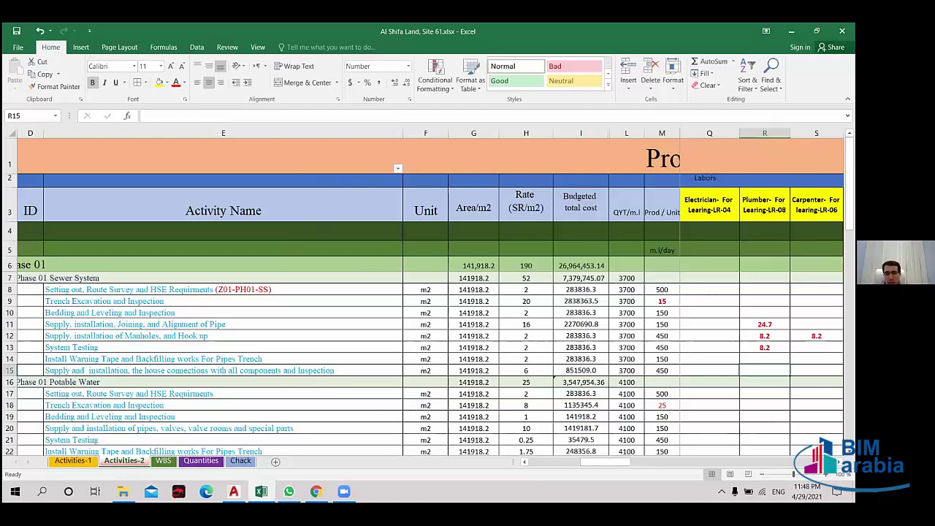
# - Copy the row 13 Plumber formula into R15, showing 8.2
pyautogui.click(764, 348)
pyautogui.hotkey('ctrl', 'c')
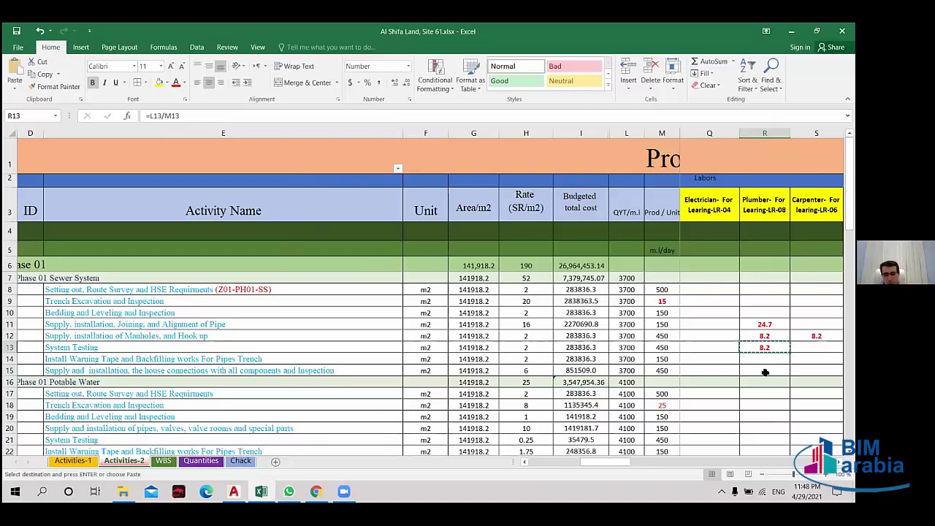
pyautogui.click(763, 371)
pyautogui.hotkey('ctrl', 'v')
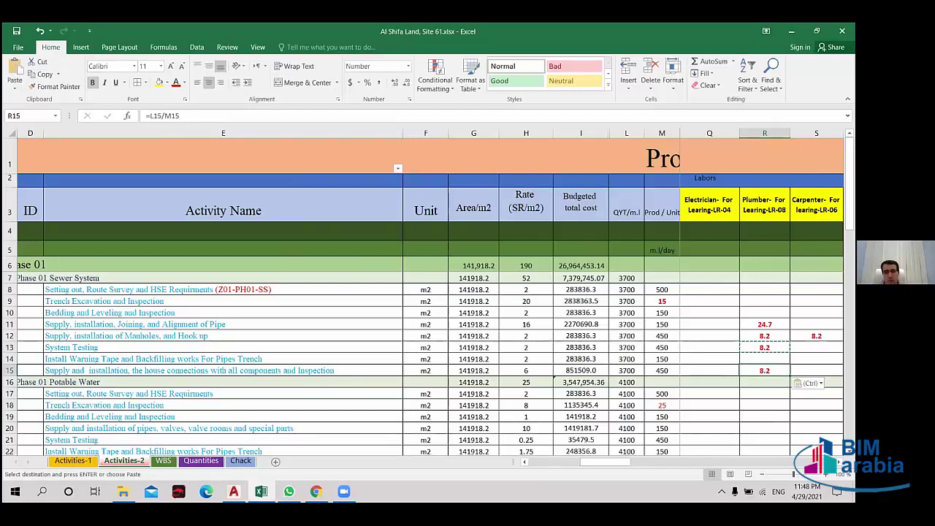
pyautogui.press('Down')
pyautogui.press('Down')
pyautogui.press('Down')
pyautogui.moveTo(633, 457); pyautogui.dragTo(528, 468)
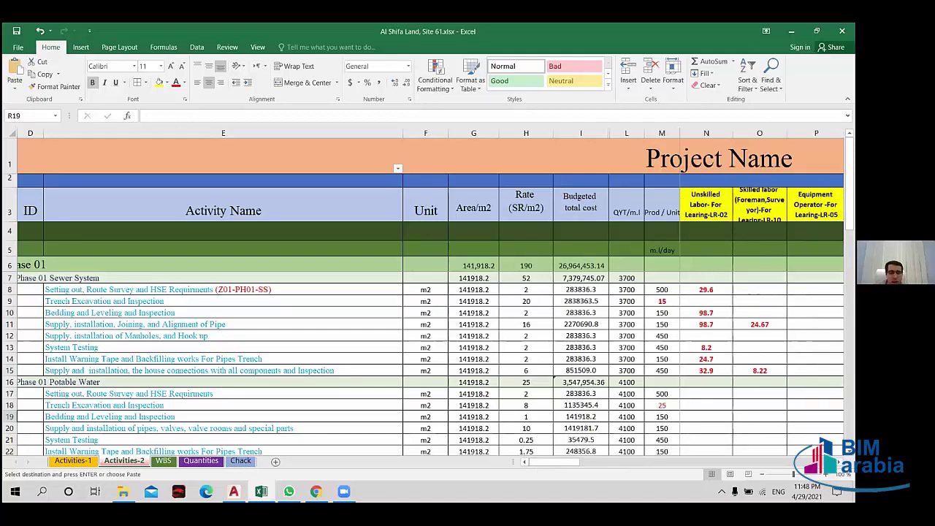
# - Select the Sewer System crew and equipment block N8 through AD15
pyautogui.scroll(-1, 431, 361)
pyautogui.scroll(-1, 431, 361)
pyautogui.scroll(-2, 431, 362)
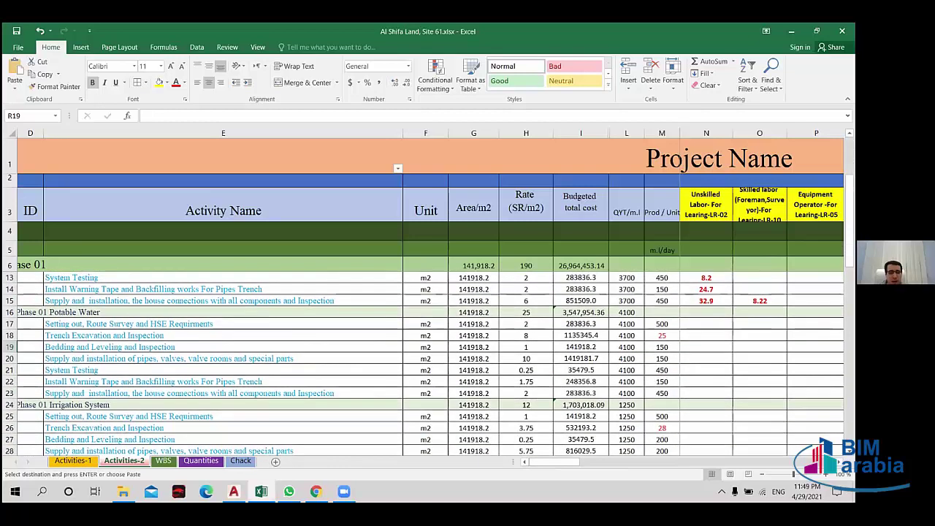
pyautogui.scroll(2, 431, 362)
pyautogui.scroll(1, 431, 361)
pyautogui.scroll(1, 431, 361)
pyautogui.scroll(1, 430, 362)
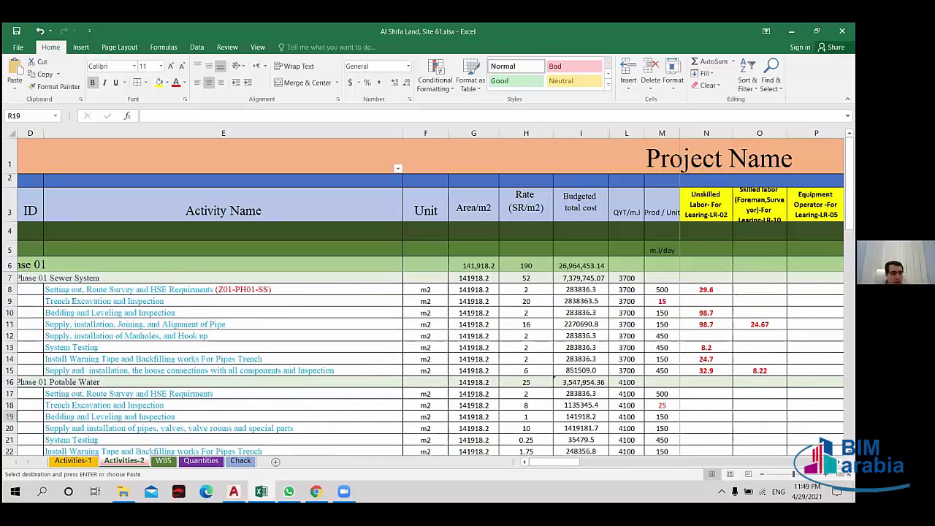
pyautogui.scroll(-1, 431, 361)
pyautogui.scroll(2, 735, 388)
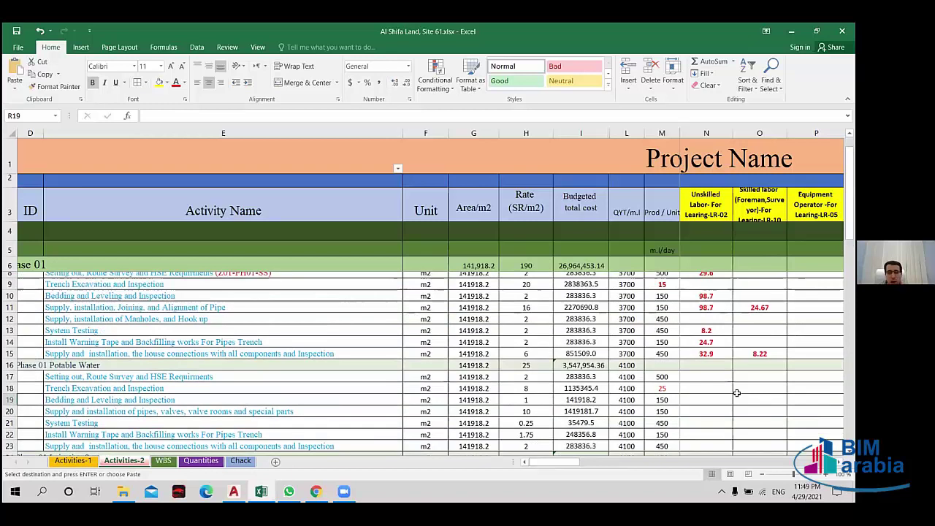
pyautogui.moveTo(695, 289); pyautogui.dragTo(694, 367)
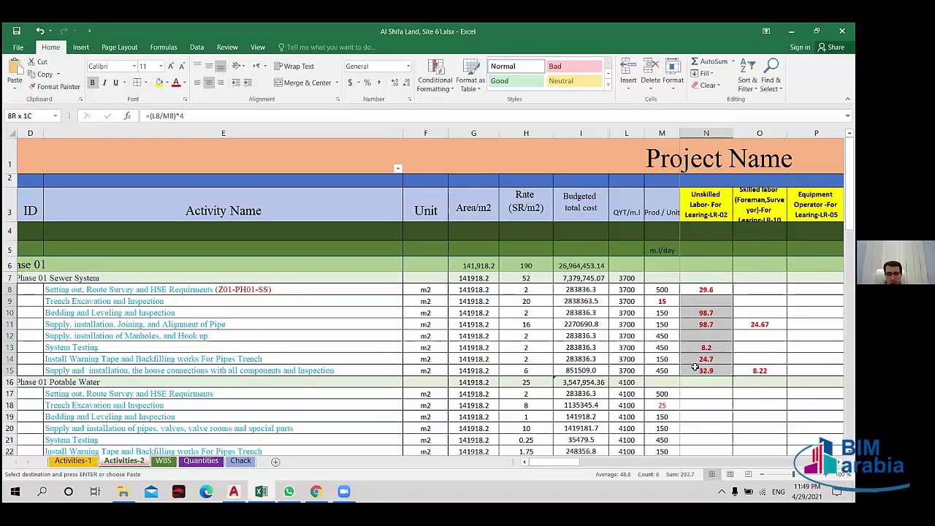
pyautogui.scroll(-2, 686, 373)
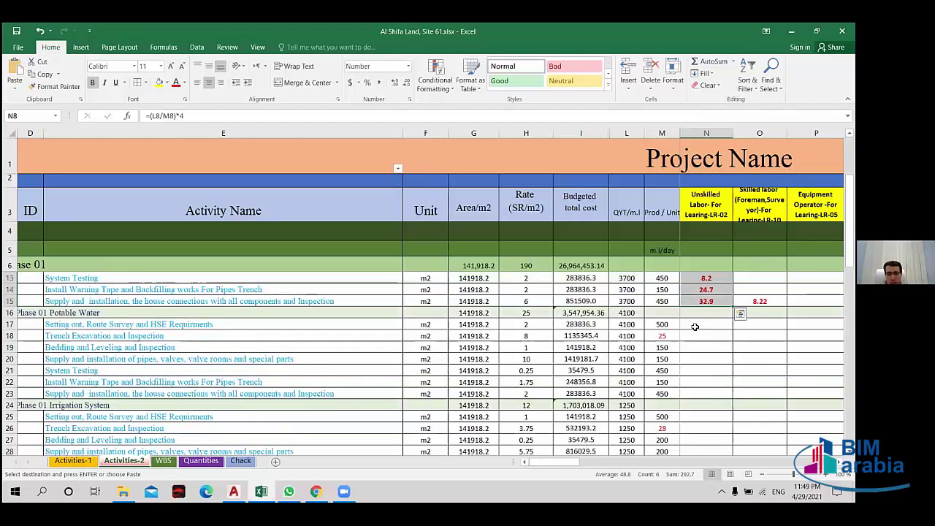
pyautogui.moveTo(693, 323)
pyautogui.mouseDown()
pyautogui.moveTo(697, 394)
pyautogui.moveTo(687, 393)
pyautogui.mouseUp()
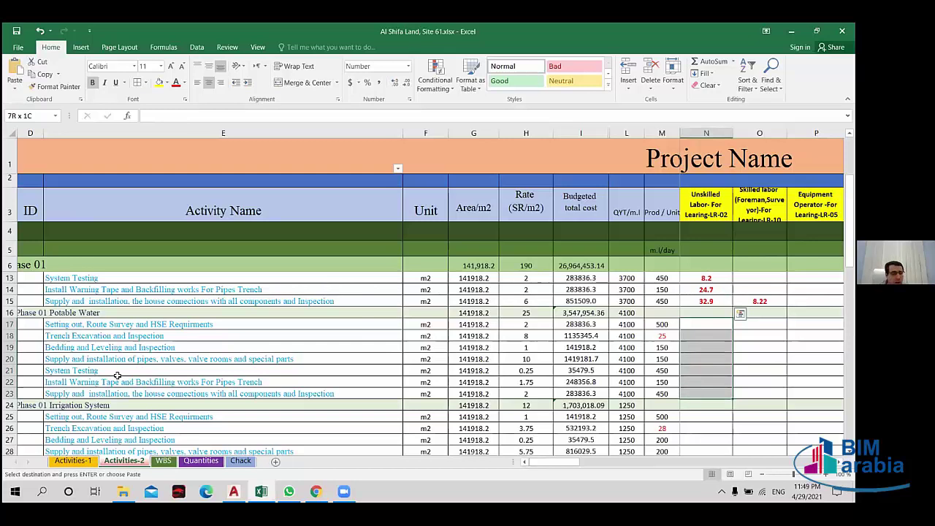
pyautogui.scroll(1, 206, 394)
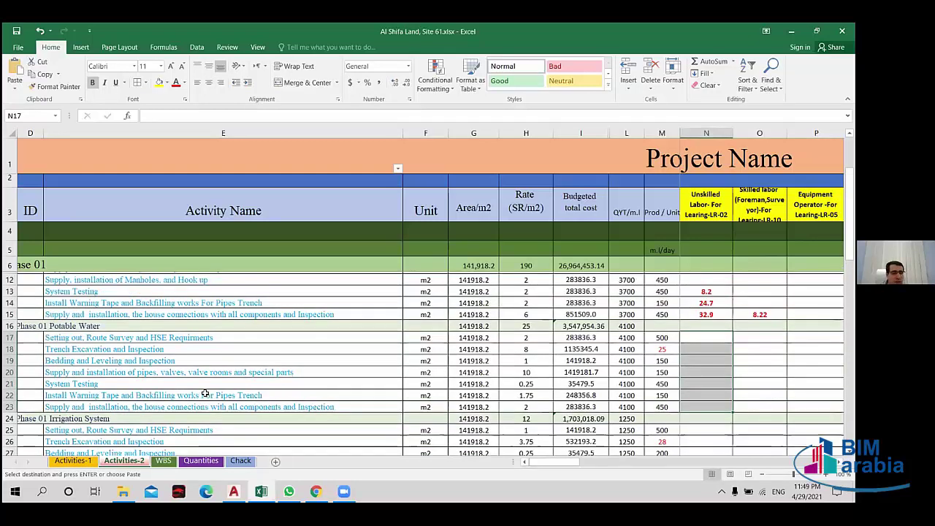
pyautogui.scroll(3, 206, 395)
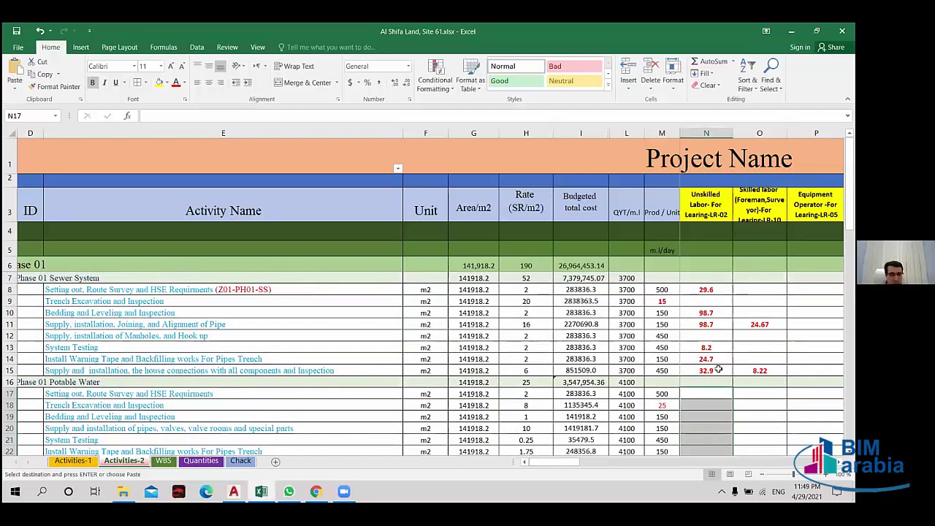
pyautogui.moveTo(706, 289)
pyautogui.mouseDown()
pyautogui.moveTo(796, 389)
pyautogui.moveTo(799, 377)
pyautogui.mouseUp()
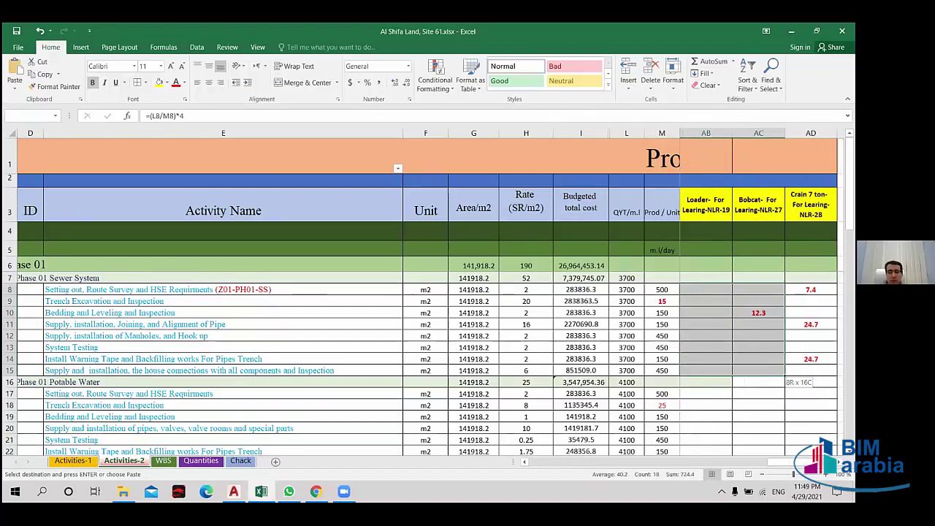
pyautogui.moveTo(798, 377); pyautogui.dragTo(700, 377)
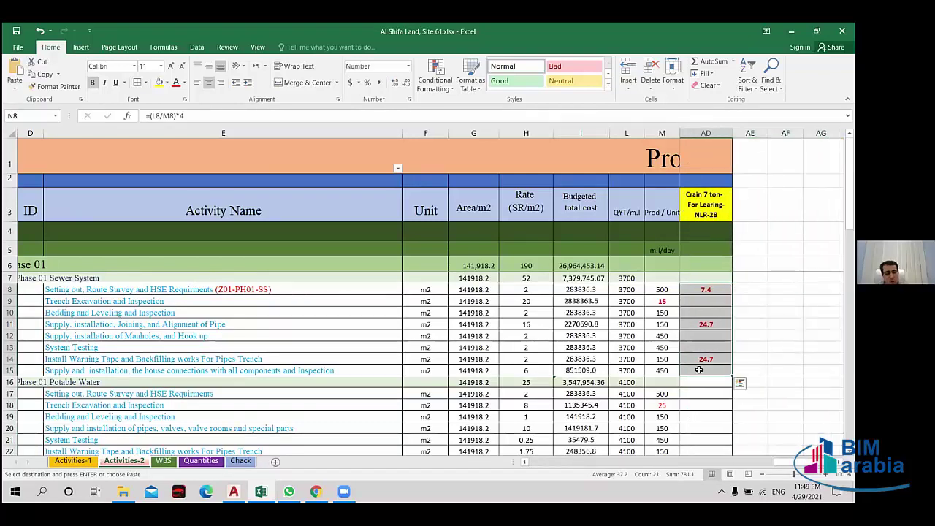
# - Copy the block, dismiss Quick Analysis, and pick N17 as the Potable Water destination
pyautogui.hotkey('ctrl', 'q')
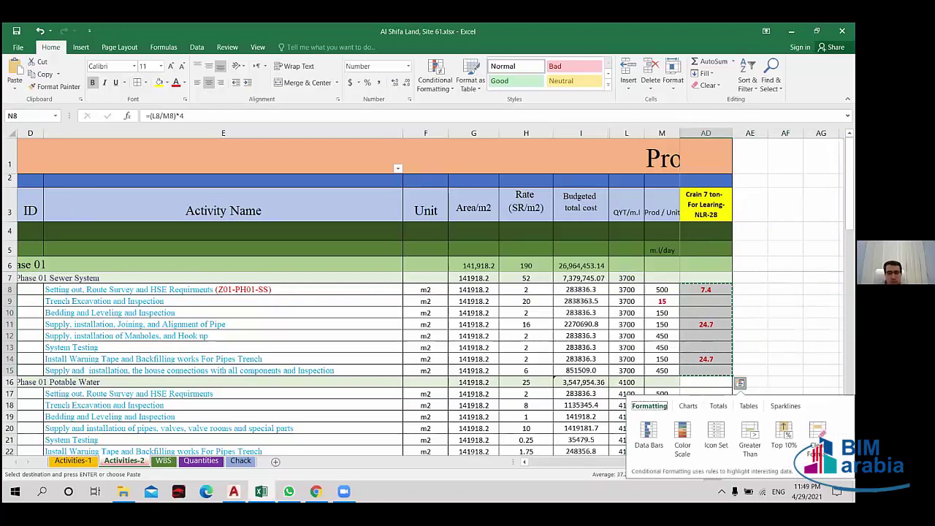
pyautogui.click(785, 312)
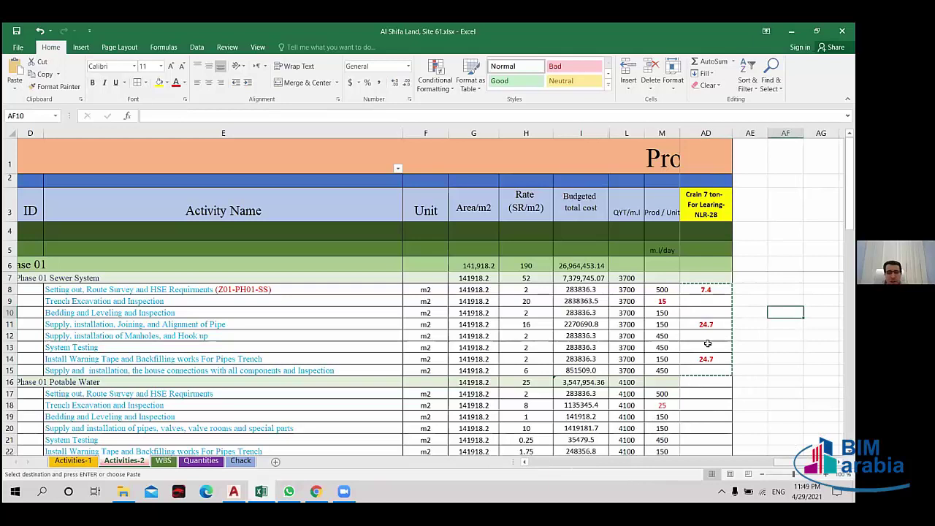
pyautogui.scroll(-2, 694, 324)
pyautogui.hscroll(-5, 693, 323)
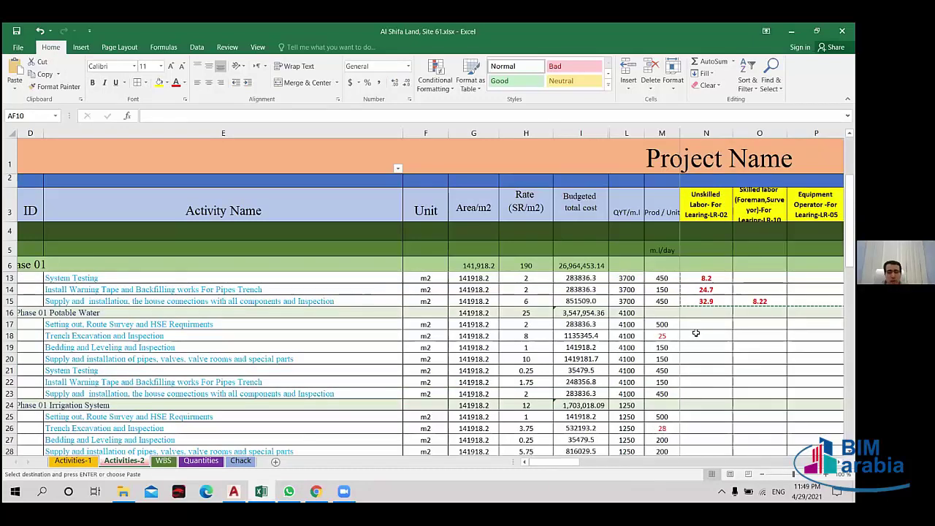
pyautogui.click(695, 324)
pyautogui.keyDown('shift'); pyautogui.click(735, 400); pyautogui.keyUp('shift')
pyautogui.hotkey('ctrl', 'v')
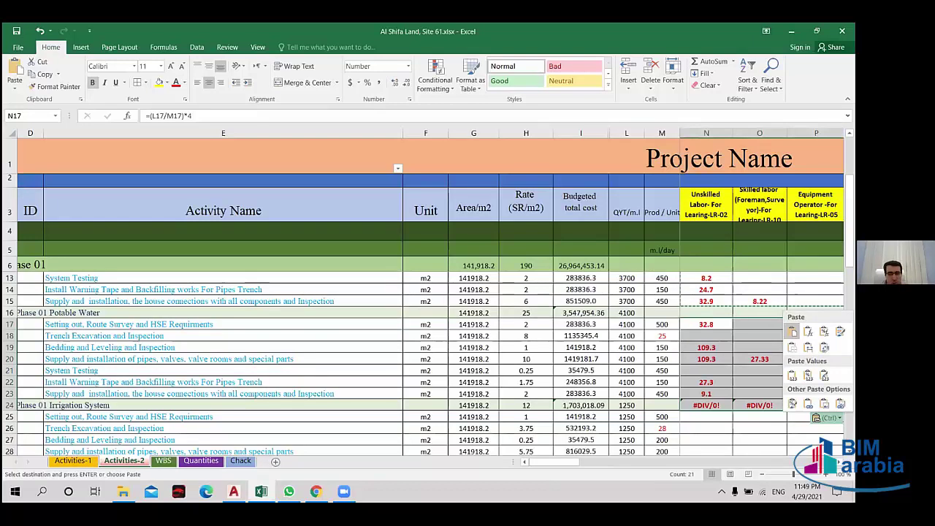
pyautogui.hotkey('ctrl', 'z')
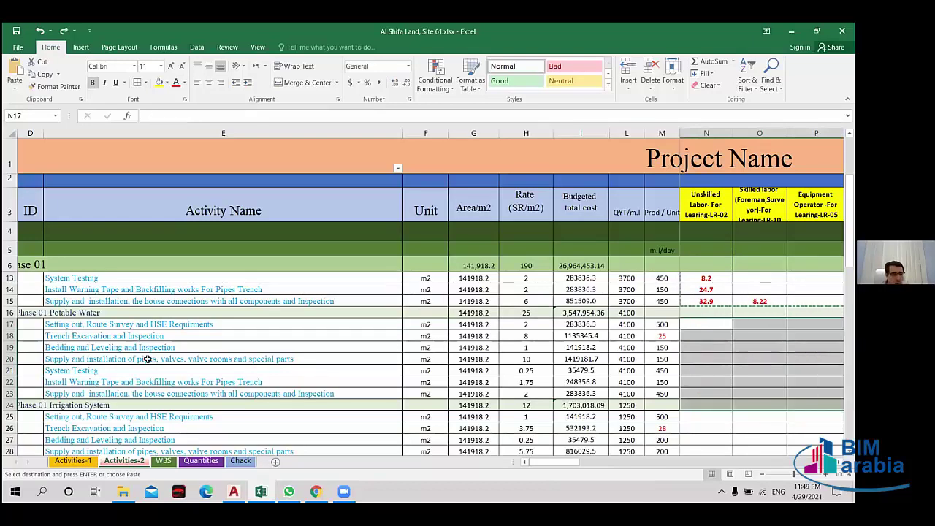
pyautogui.scroll(1, 148, 359)
pyautogui.scroll(1, 259, 408)
pyautogui.scroll(-1, 259, 408)
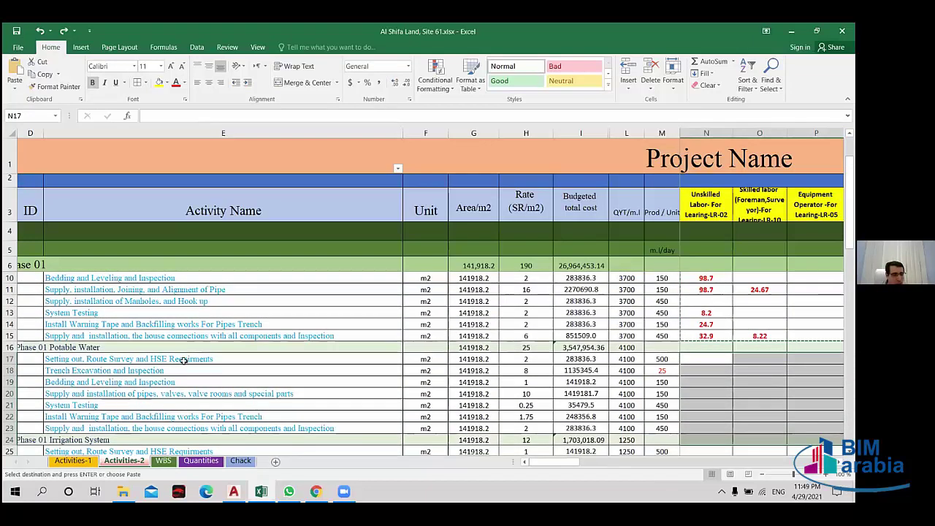
pyautogui.scroll(1, 161, 309)
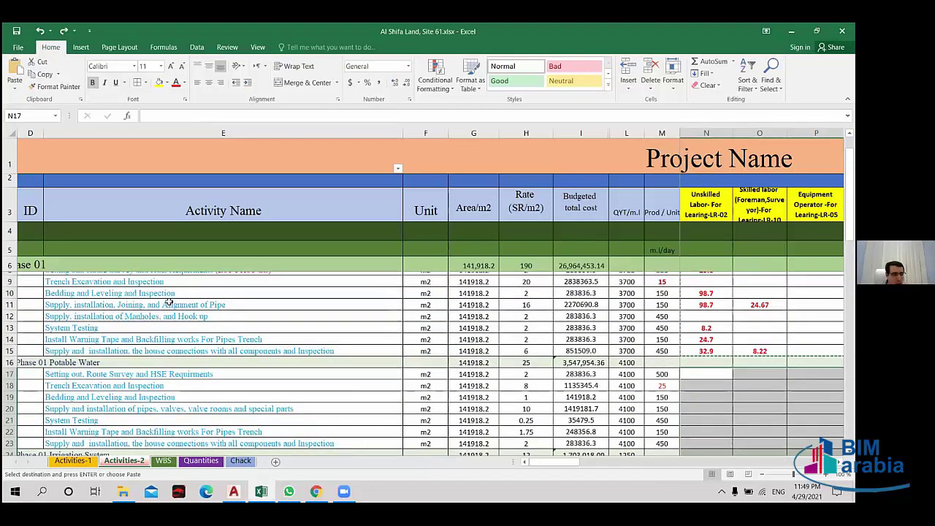
pyautogui.moveTo(299, 284); pyautogui.dragTo(301, 369)
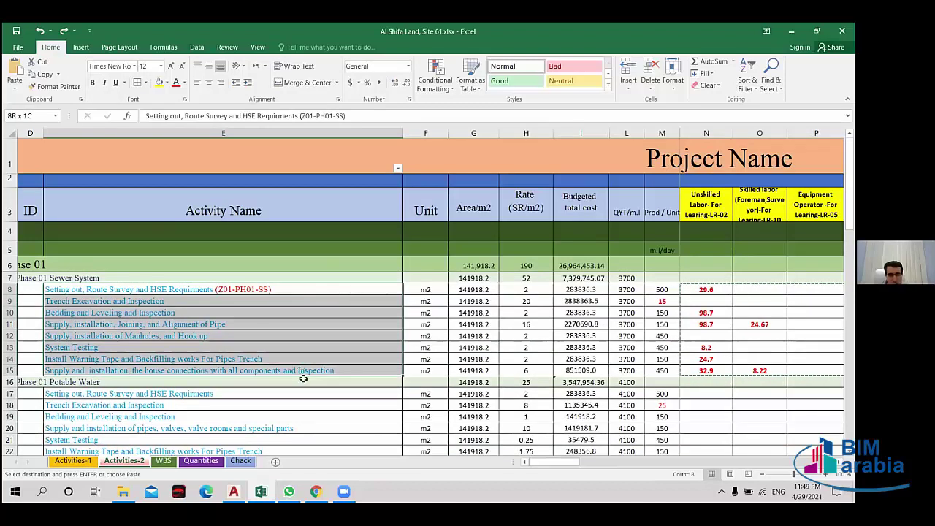
pyautogui.scroll(-2, 257, 320)
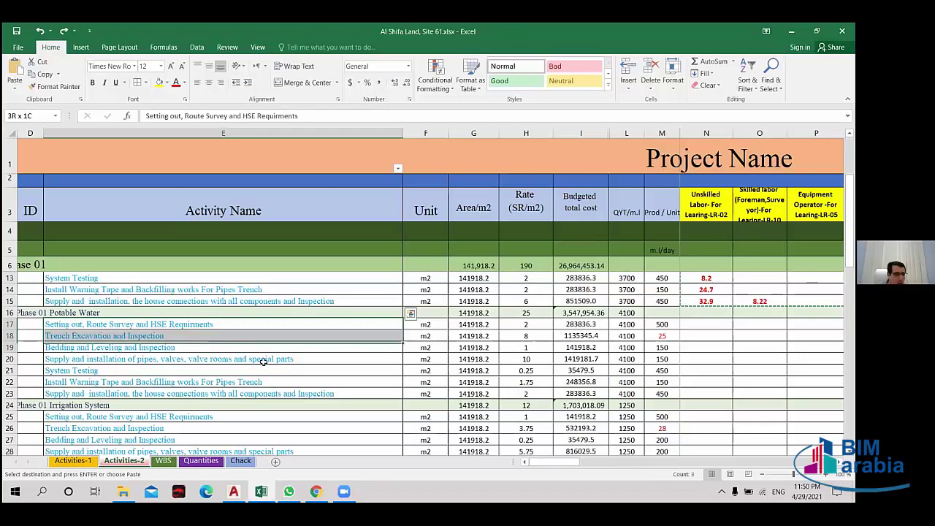
pyautogui.moveTo(268, 382); pyautogui.dragTo(268, 381)
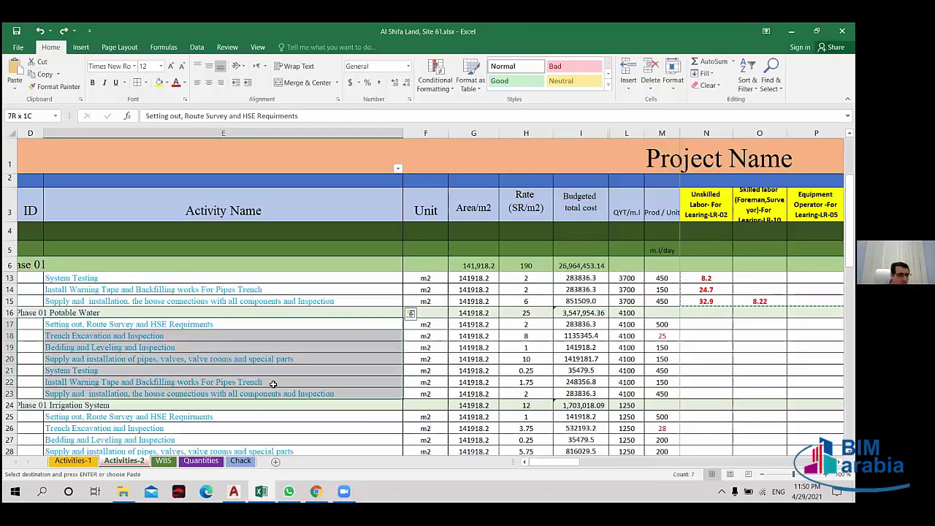
pyautogui.hotkey('ctrl', 'v')
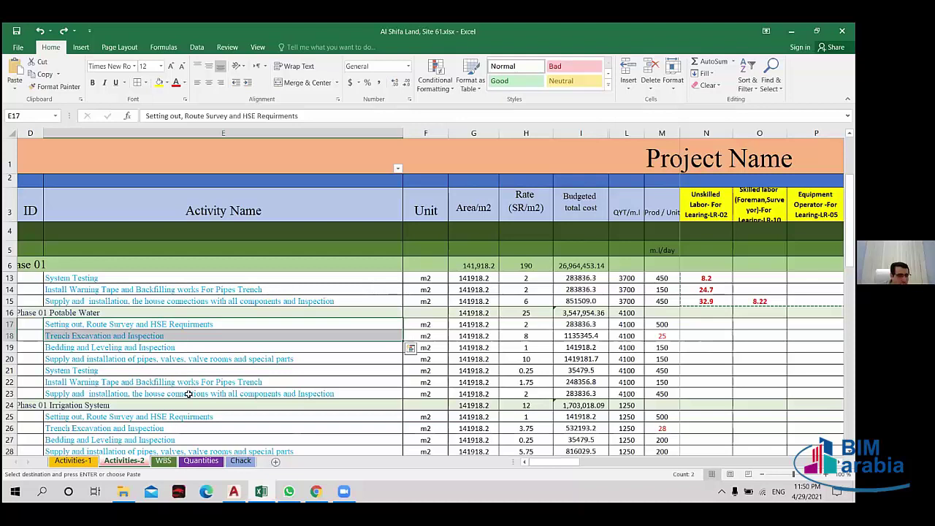
pyautogui.scroll(2, 189, 395)
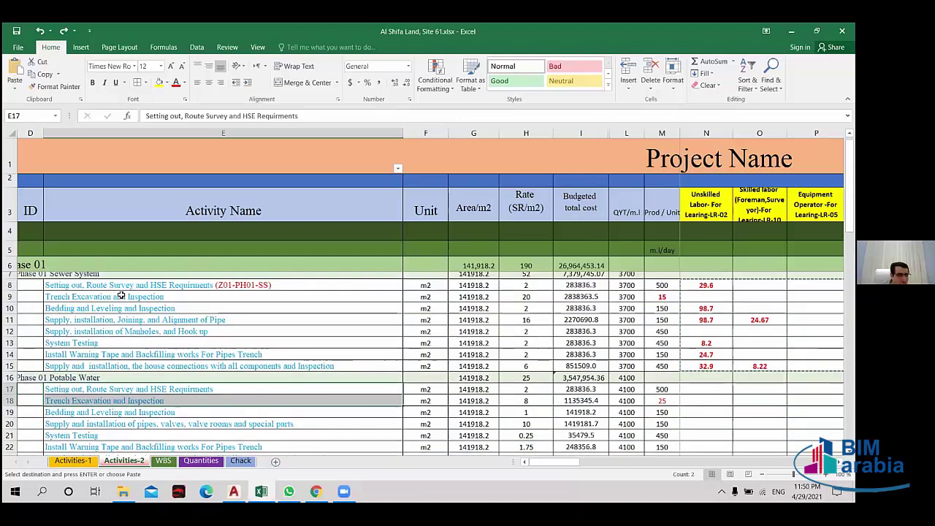
pyautogui.press('Up')
pyautogui.press('Up')
pyautogui.press('Up')
pyautogui.scroll(-1, 240, 393)
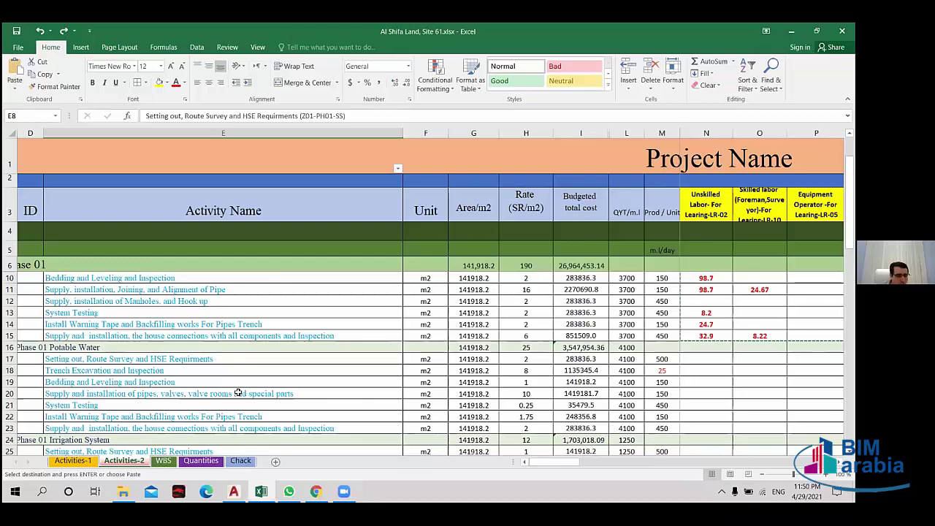
pyautogui.scroll(1, 670, 322)
pyautogui.scroll(-1, 139, 380)
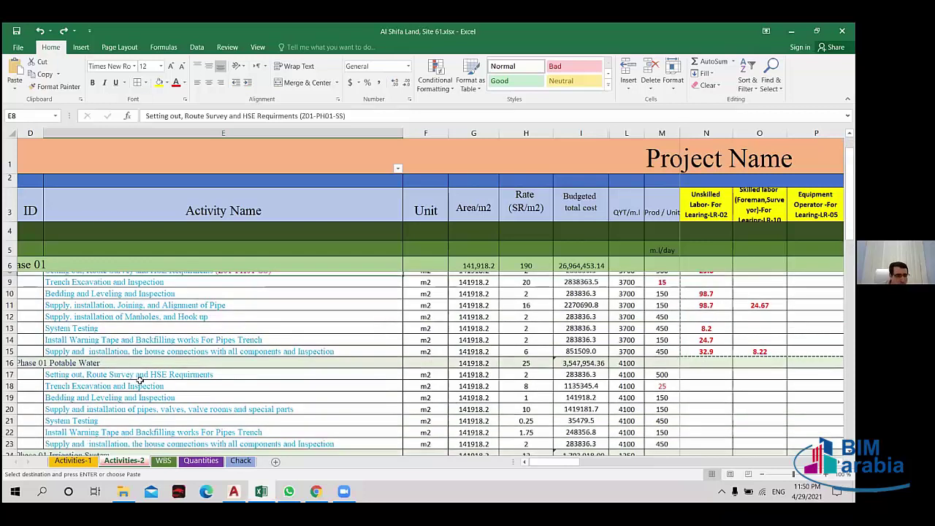
pyautogui.scroll(-1, 138, 380)
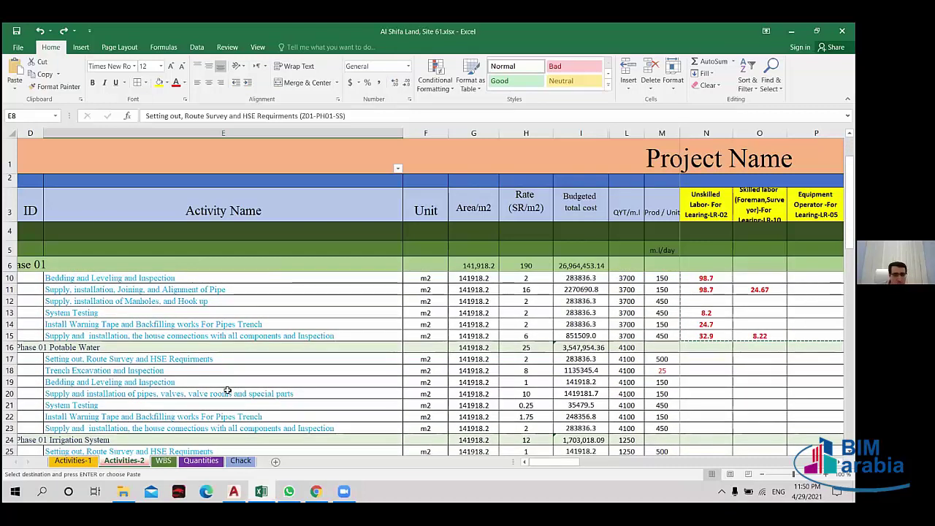
pyautogui.scroll(1, 228, 391)
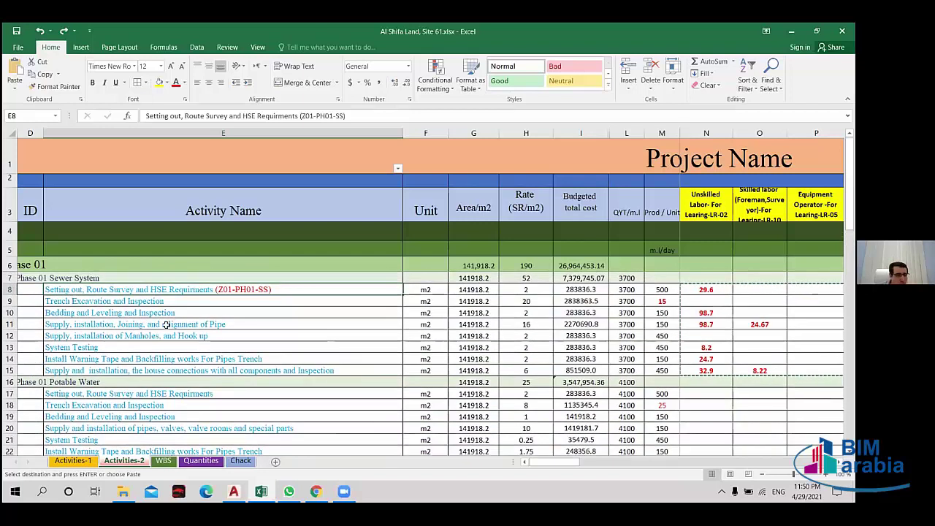
pyautogui.scroll(-1, 166, 324)
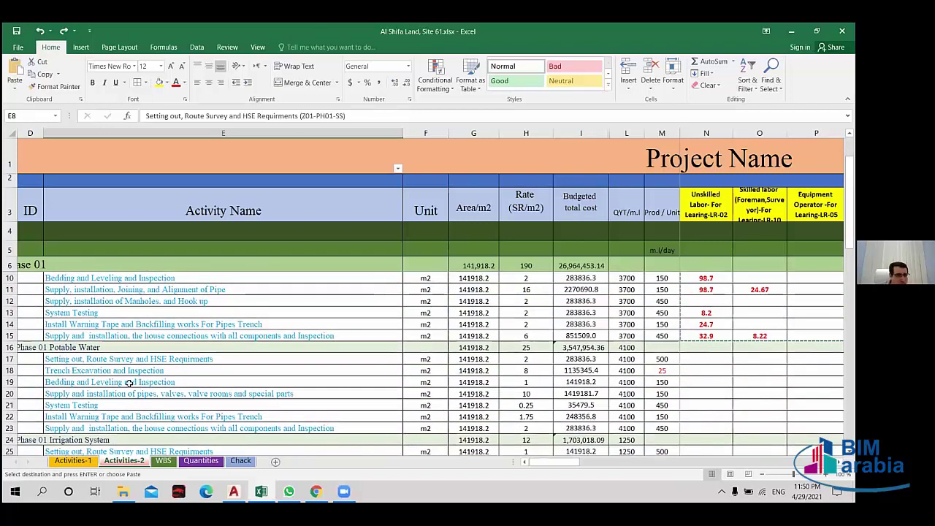
pyautogui.scroll(1, 190, 411)
pyautogui.click(189, 415)
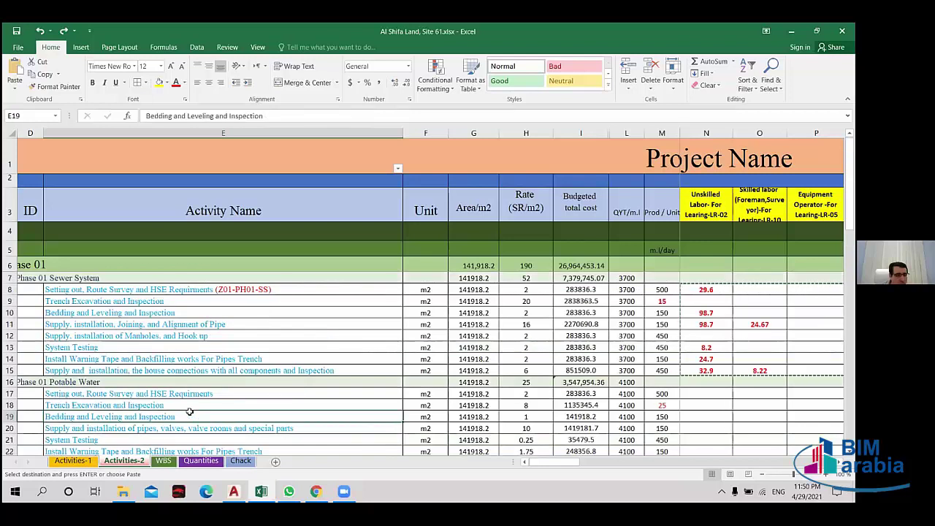
pyautogui.scroll(-1, 189, 413)
pyautogui.scroll(-1, 189, 413)
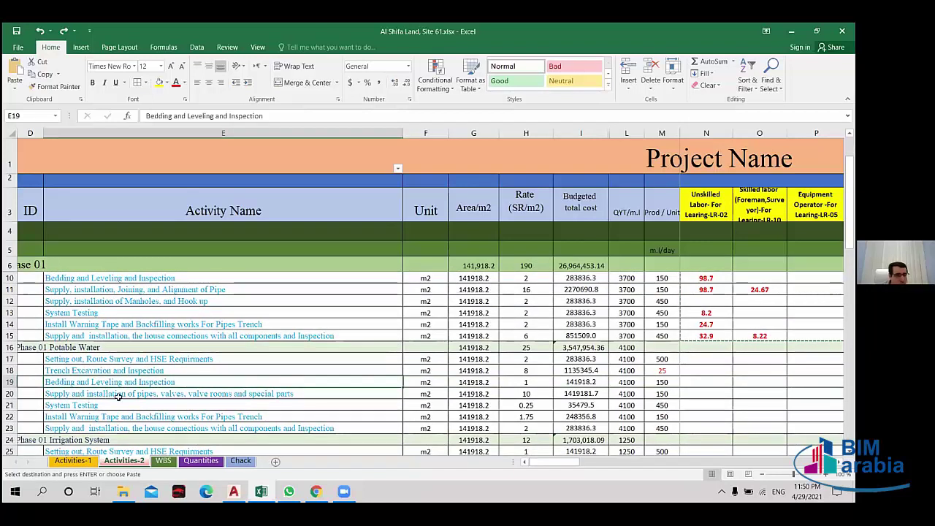
pyautogui.scroll(1, 349, 423)
pyautogui.scroll(1, 349, 423)
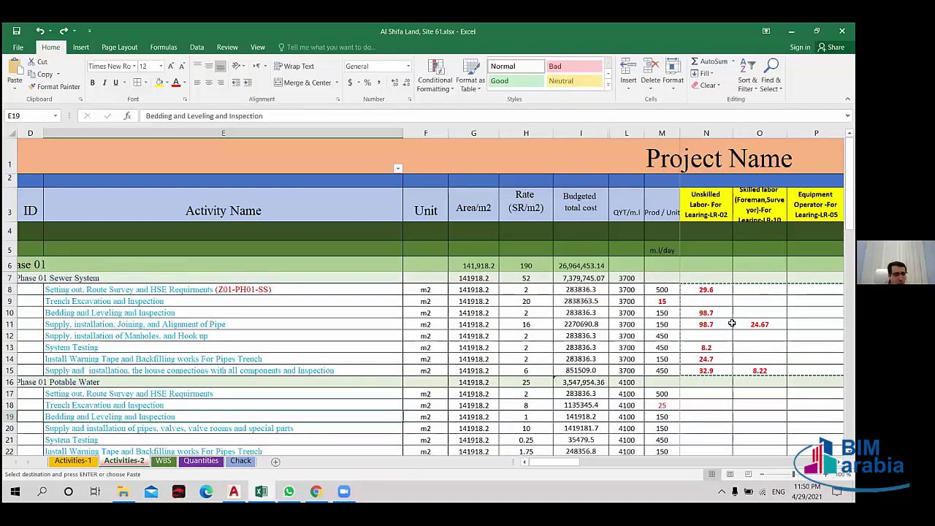
# - Copy the N8:AD11 crew formulas and paste them at N17 for rows 17–20
pyautogui.moveTo(705, 289); pyautogui.dragTo(716, 326)
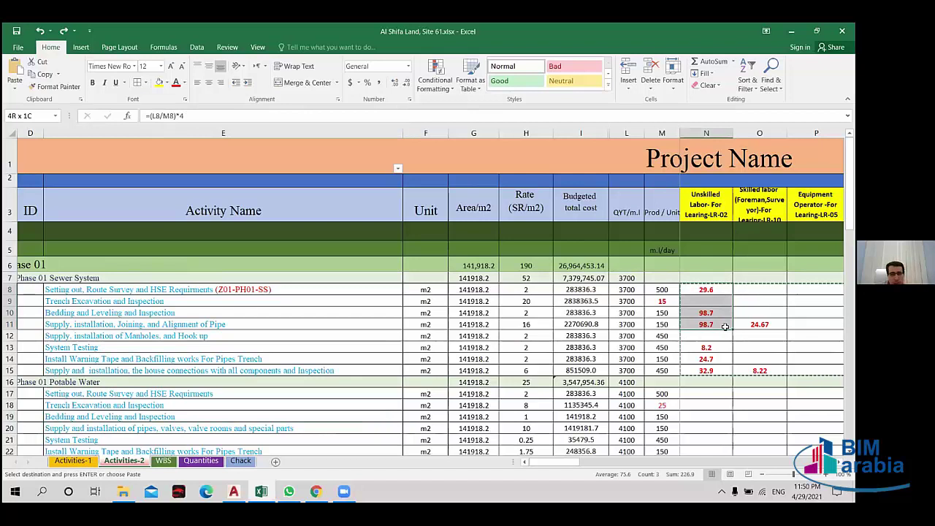
pyautogui.moveTo(719, 327); pyautogui.dragTo(709, 317)
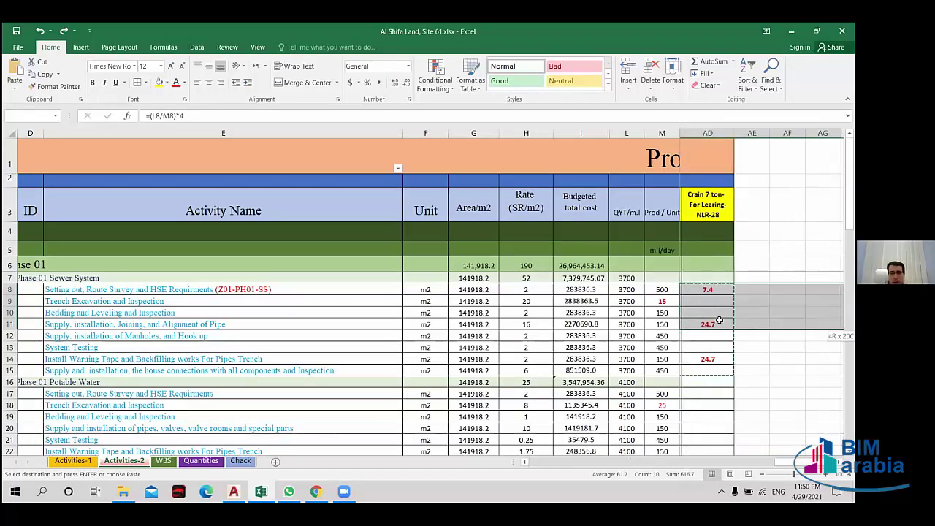
pyautogui.hotkey('ctrl', 'v')
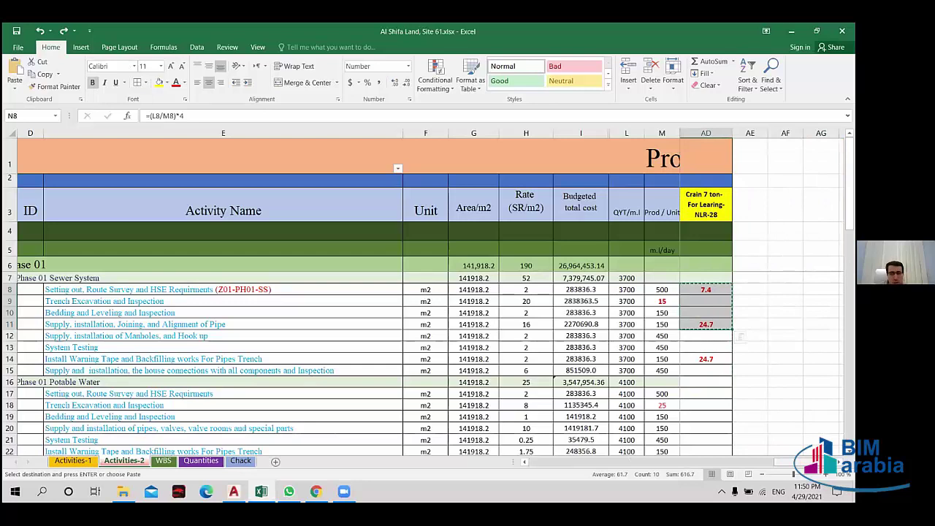
pyautogui.moveTo(794, 461); pyautogui.dragTo(559, 463)
pyautogui.scroll(-1, 697, 360)
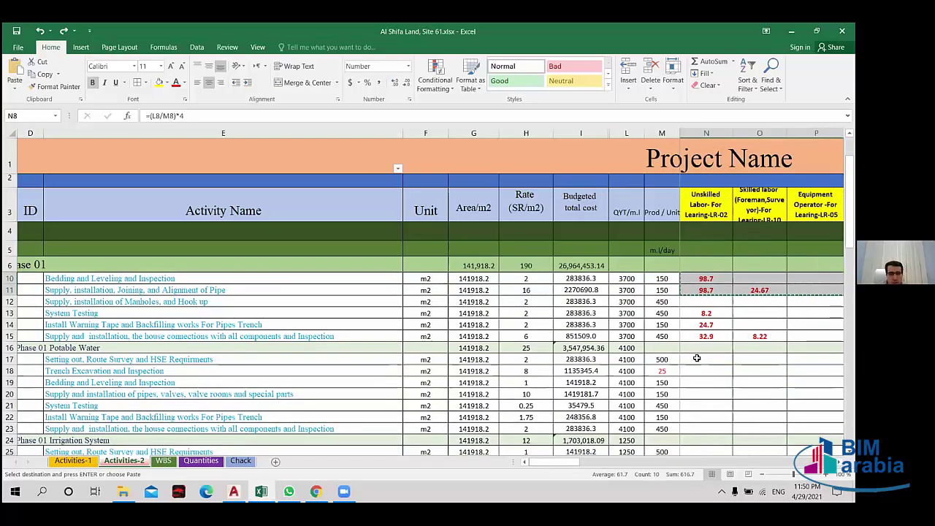
pyautogui.click(697, 359)
pyautogui.hotkey('ctrl', 'v')
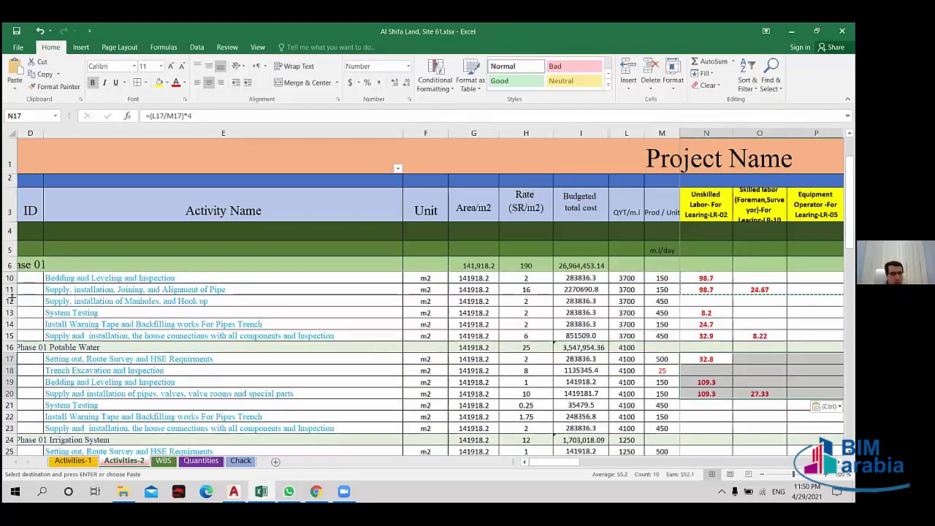
# - Copy the N13:AD15 crew formulas and paste them at N21 for rows 21–23
pyautogui.moveTo(708, 313); pyautogui.dragTo(737, 343)
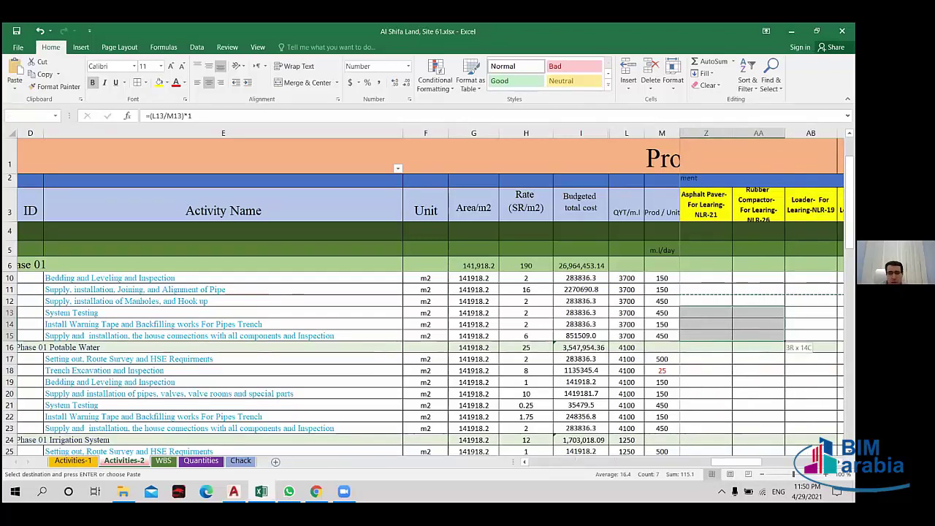
pyautogui.moveTo(738, 343); pyautogui.dragTo(693, 337)
pyautogui.hotkey('ctrl', 'v')
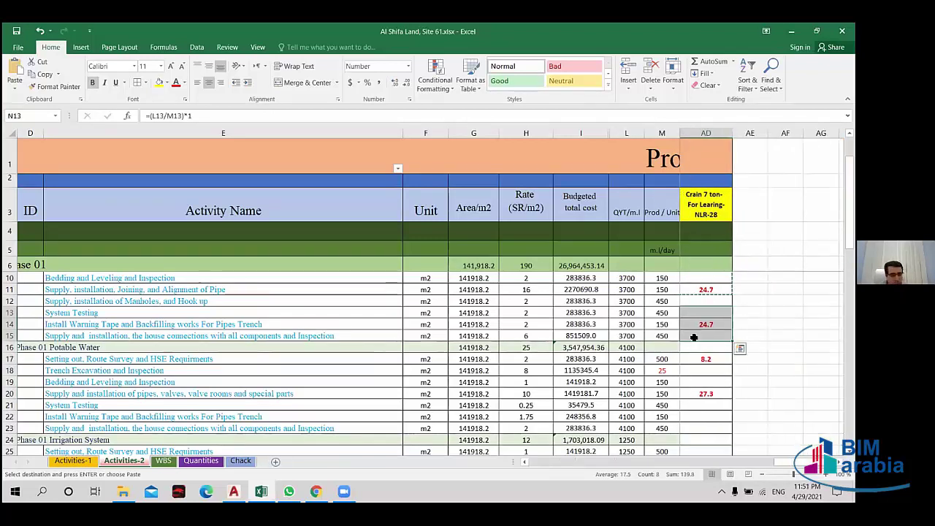
pyautogui.moveTo(734, 462); pyautogui.dragTo(522, 461)
pyautogui.scroll(-1, 706, 335)
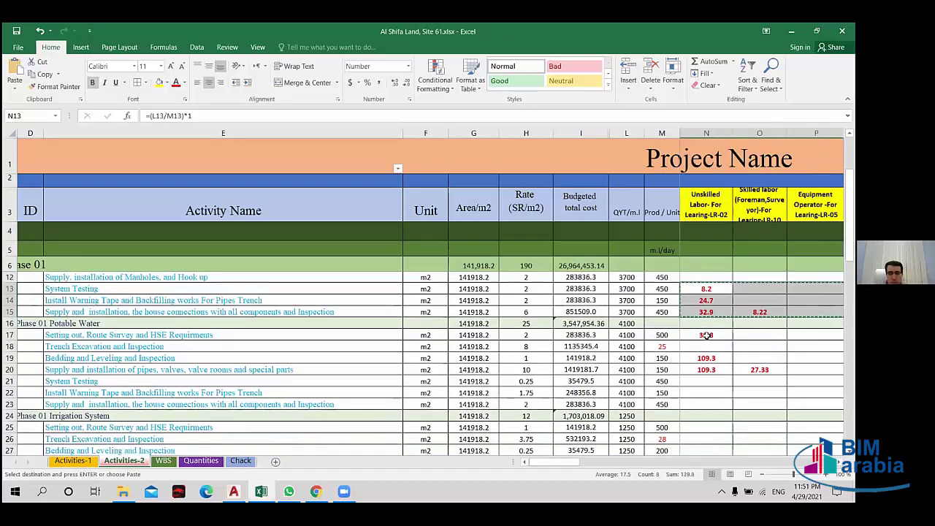
pyautogui.scroll(-1, 706, 335)
pyautogui.click(706, 336)
pyautogui.hotkey('ctrl', 'v')
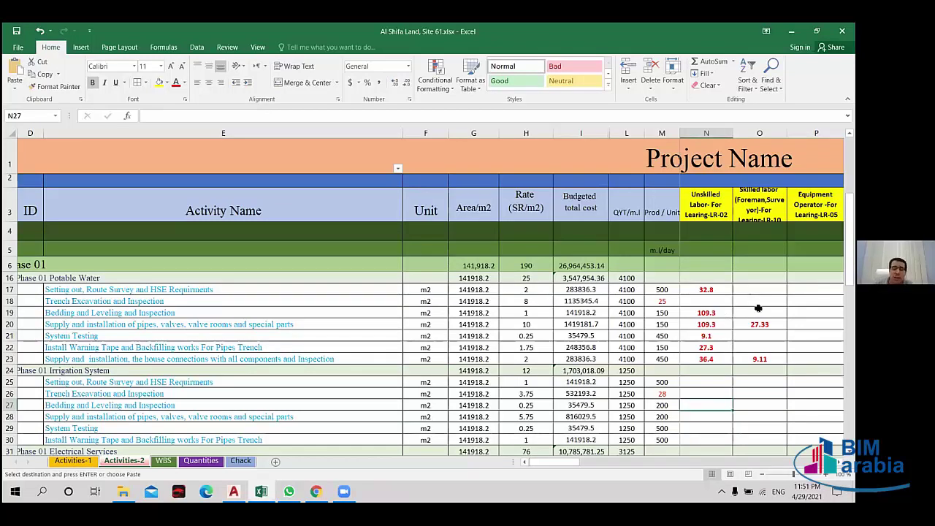
pyautogui.scroll(-1, 738, 347)
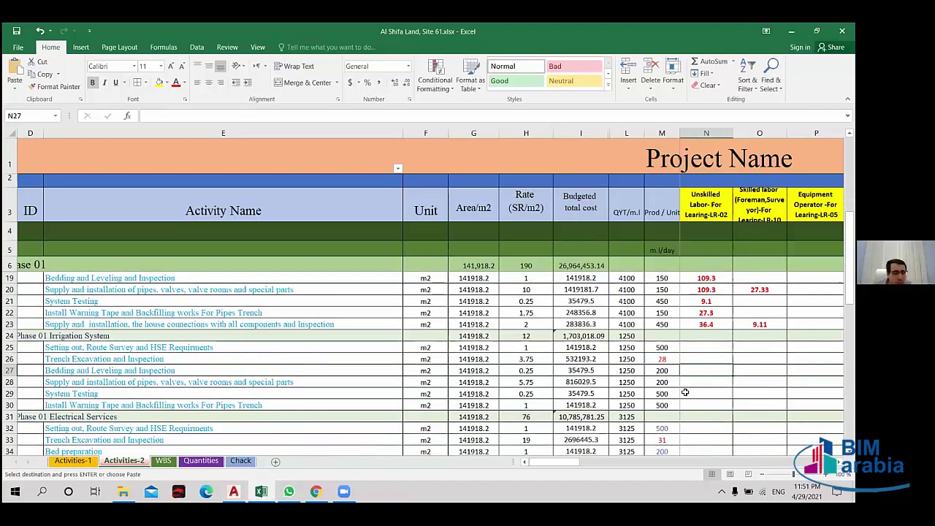
pyautogui.press('Up')
pyautogui.press('Up')
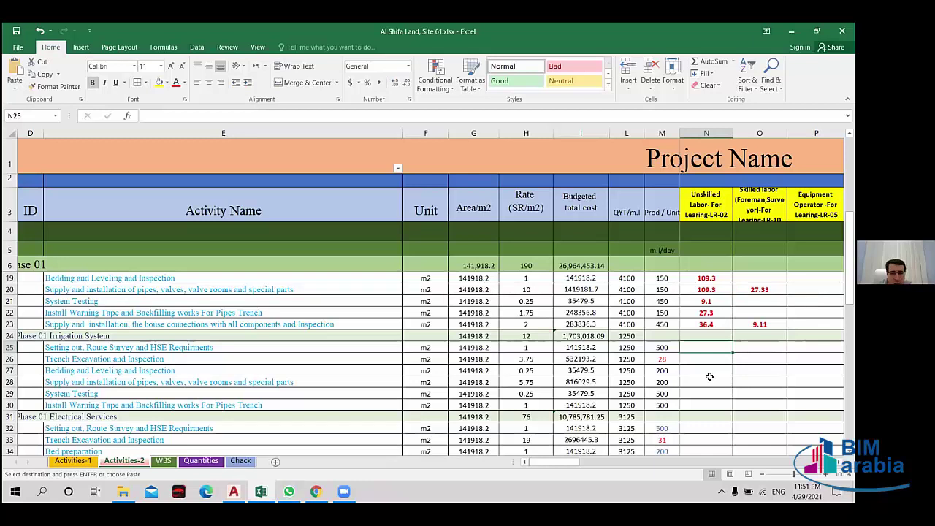
pyautogui.scroll(1, 709, 377)
pyautogui.scroll(1, 709, 377)
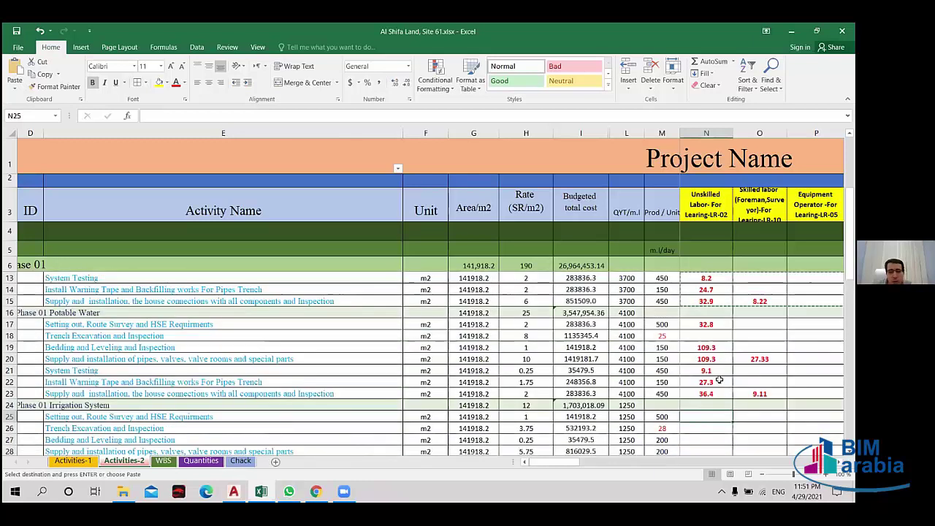
pyautogui.click(707, 349)
pyautogui.moveTo(662, 324); pyautogui.dragTo(660, 393)
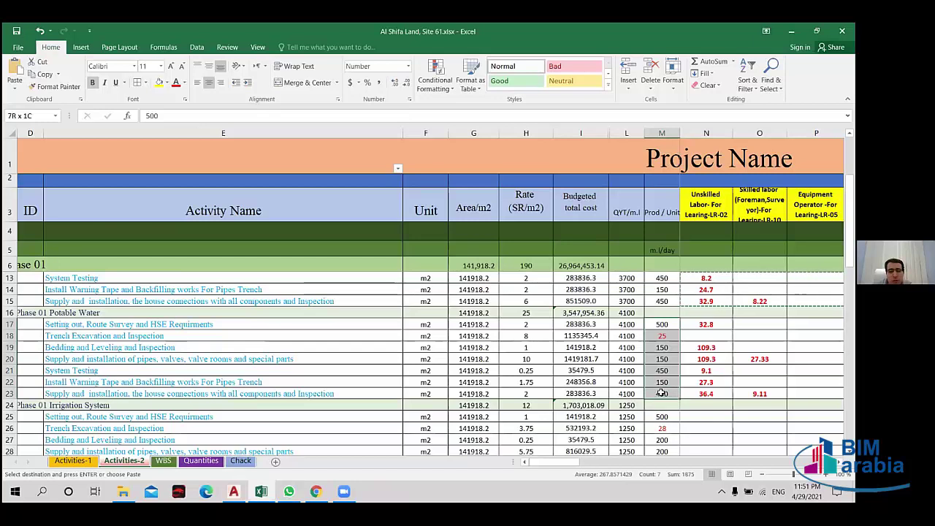
pyautogui.hotkey('ctrl', 'v')
pyautogui.click(714, 358)
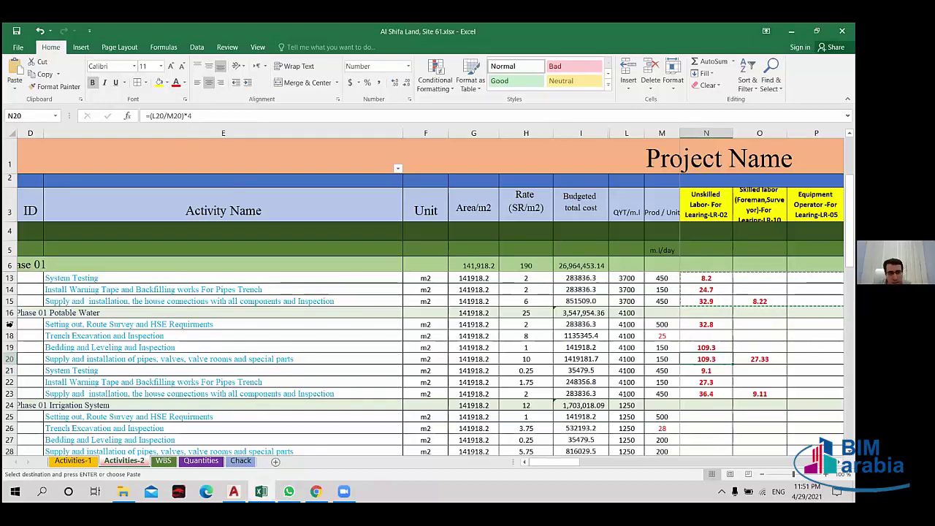
pyautogui.click(10, 326)
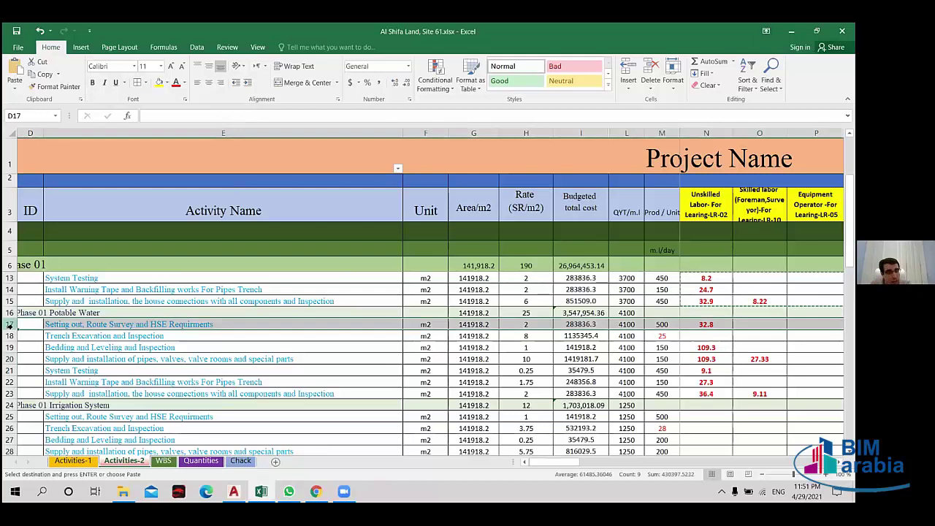
pyautogui.click(711, 323)
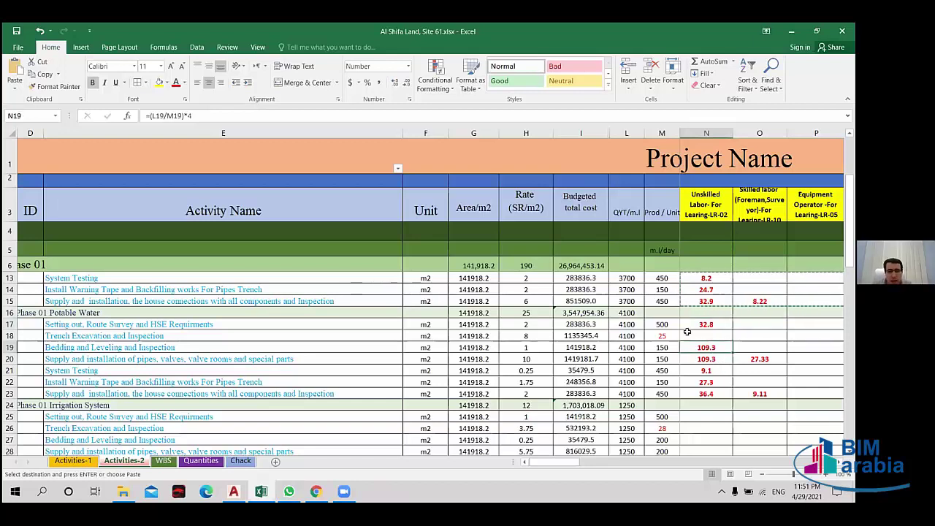
pyautogui.click(664, 335)
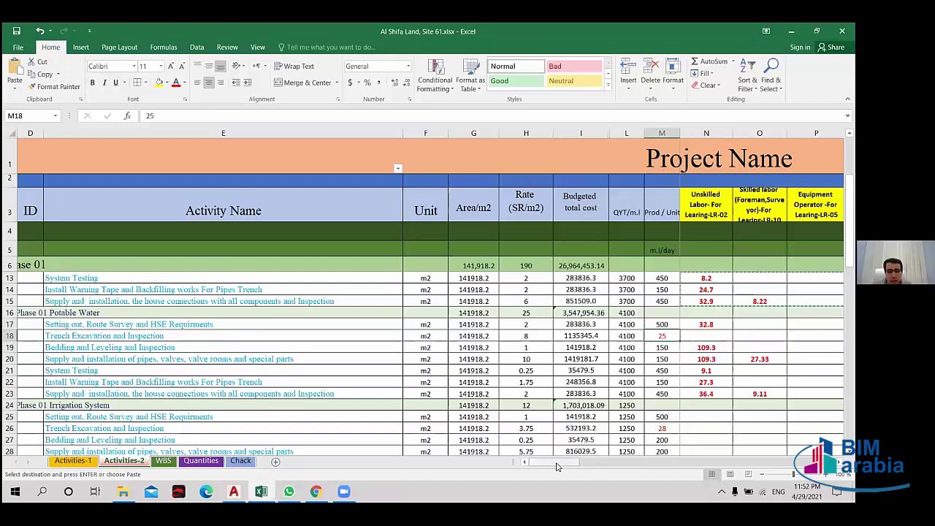
# - Scroll back to the labour columns and check the U18, M18 and N19 values
pyautogui.moveTo(558, 463); pyautogui.dragTo(666, 473)
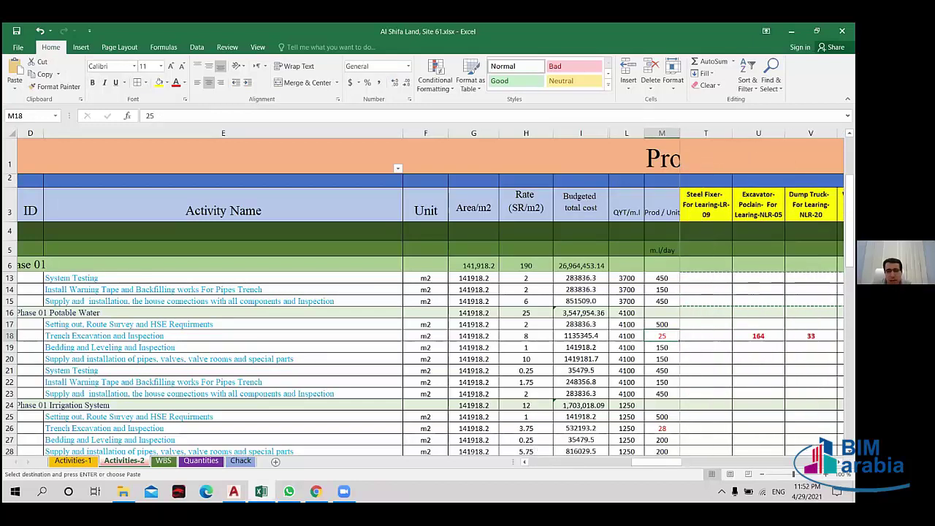
pyautogui.click(763, 336)
pyautogui.scroll(2, 763, 340)
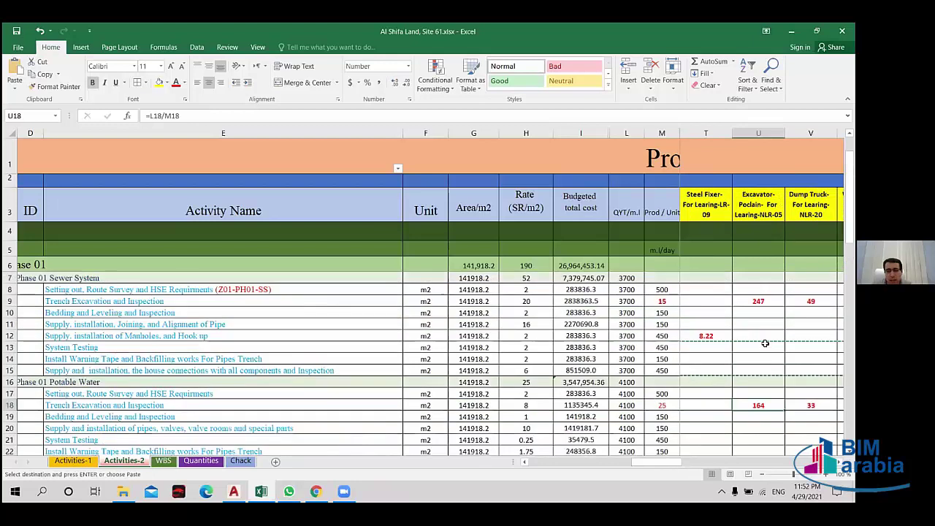
pyautogui.scroll(-1, 687, 376)
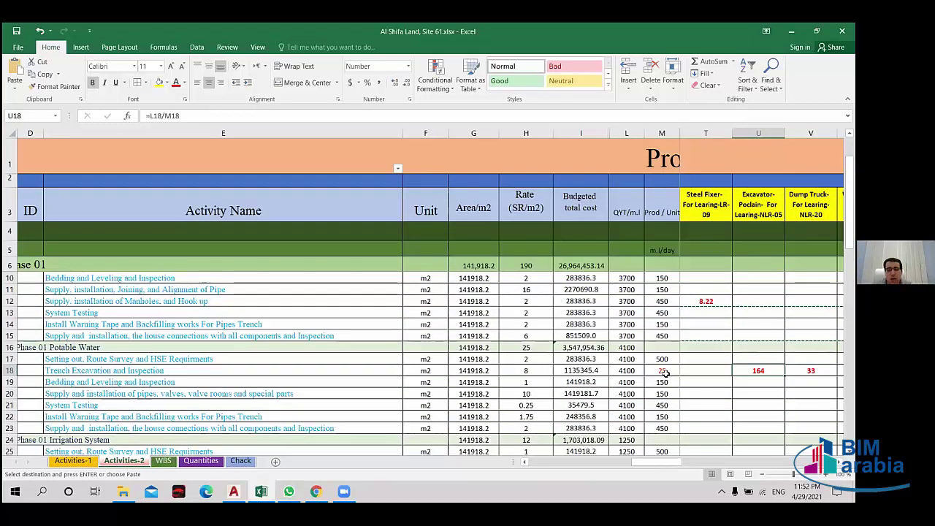
pyautogui.click(665, 371)
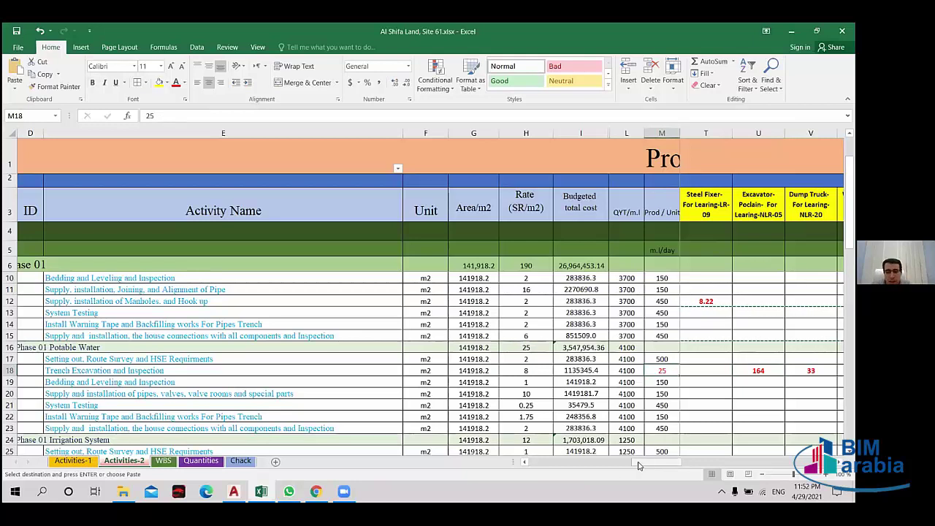
pyautogui.moveTo(642, 466); pyautogui.dragTo(568, 466)
pyautogui.scroll(-1, 9, 359)
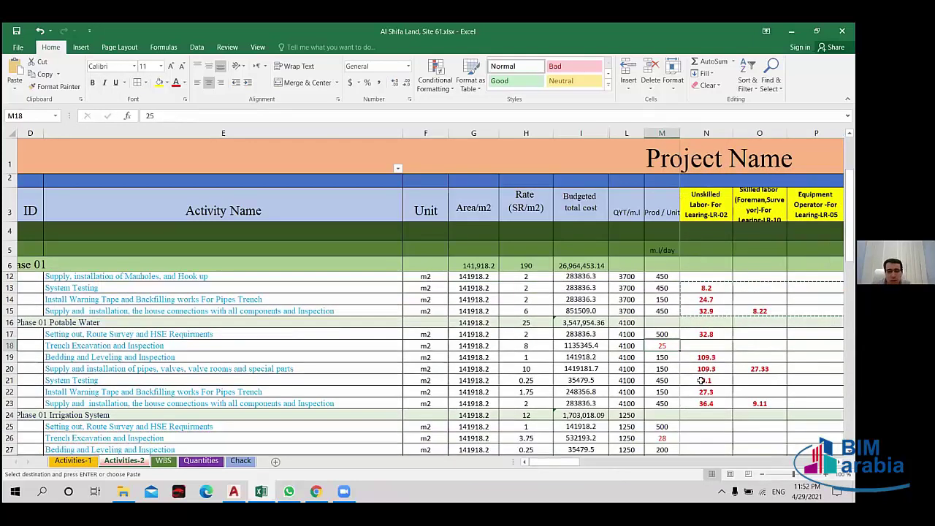
pyautogui.click(9, 347)
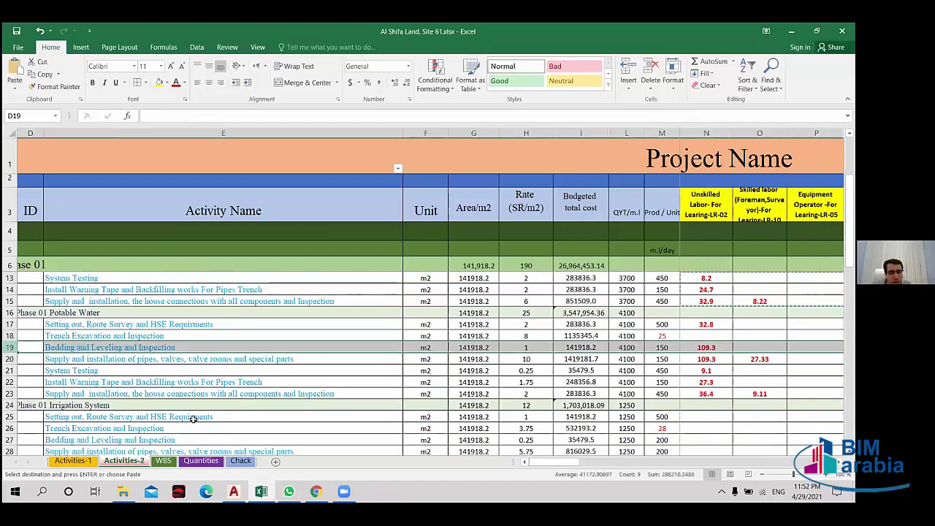
pyautogui.click(719, 348)
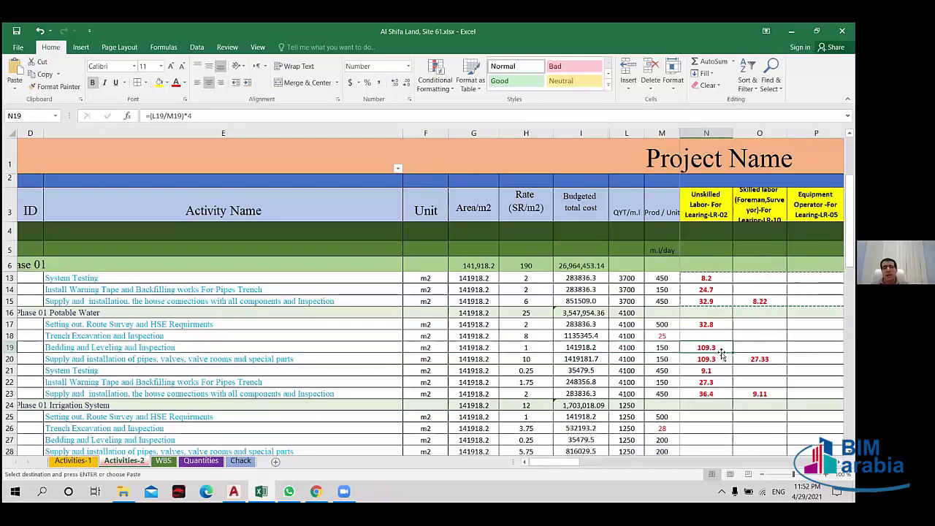
# - Change N19's crew multiplier from 4 to 3, giving 82.0 for bedding
pyautogui.click(187, 116)
pyautogui.press('BackSpace')
pyautogui.write('3')
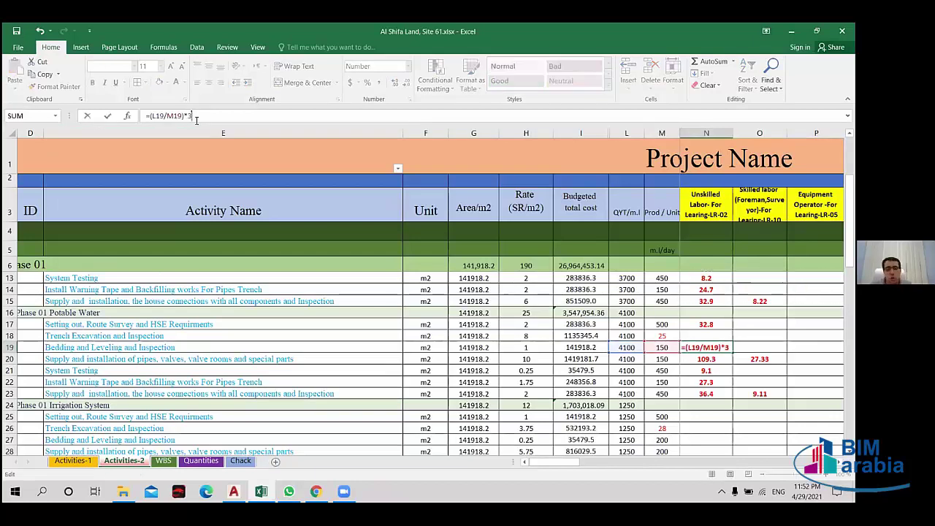
pyautogui.press('Return')
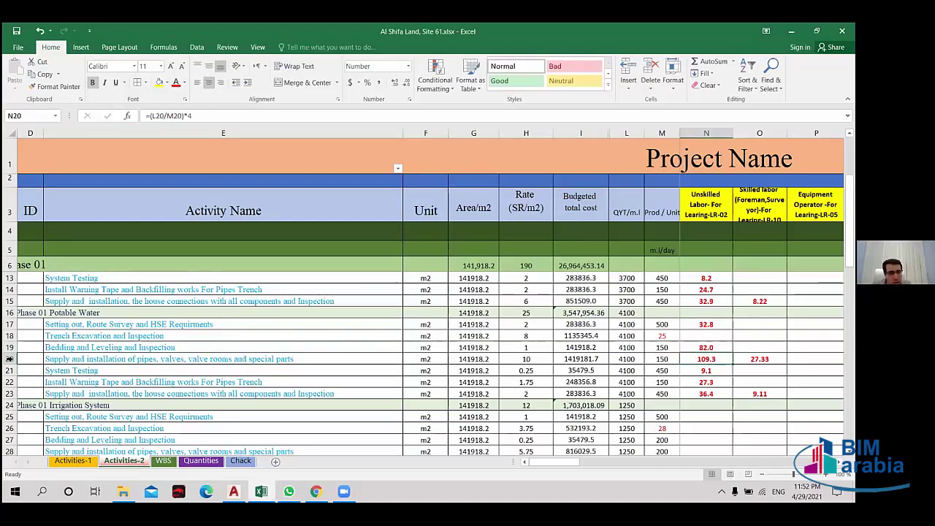
# - Revise the crew count in N20's pipe supply formula so it gives 82.0
pyautogui.click(9, 358)
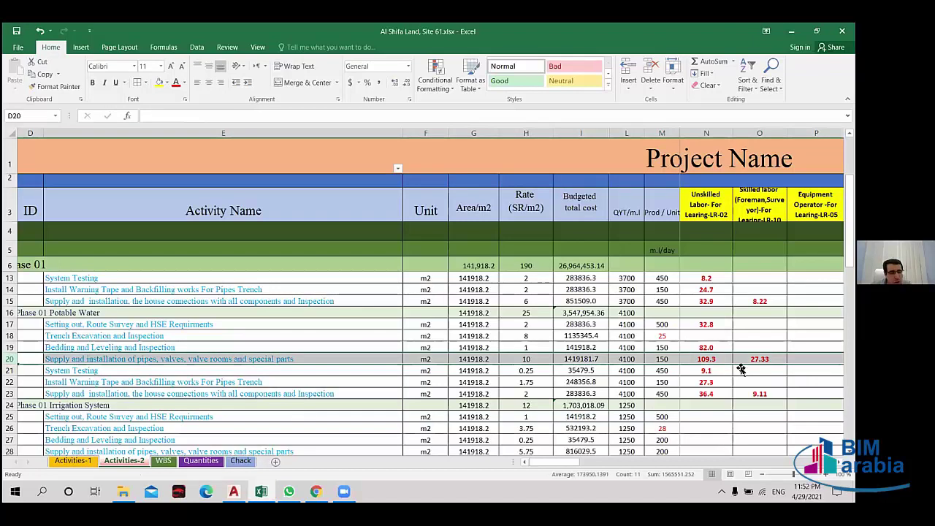
pyautogui.click(712, 359)
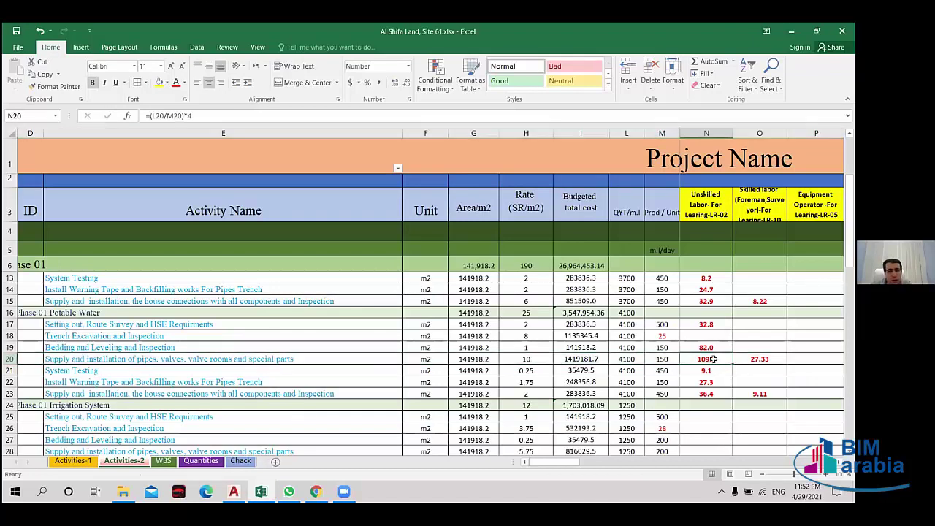
pyautogui.click(197, 115)
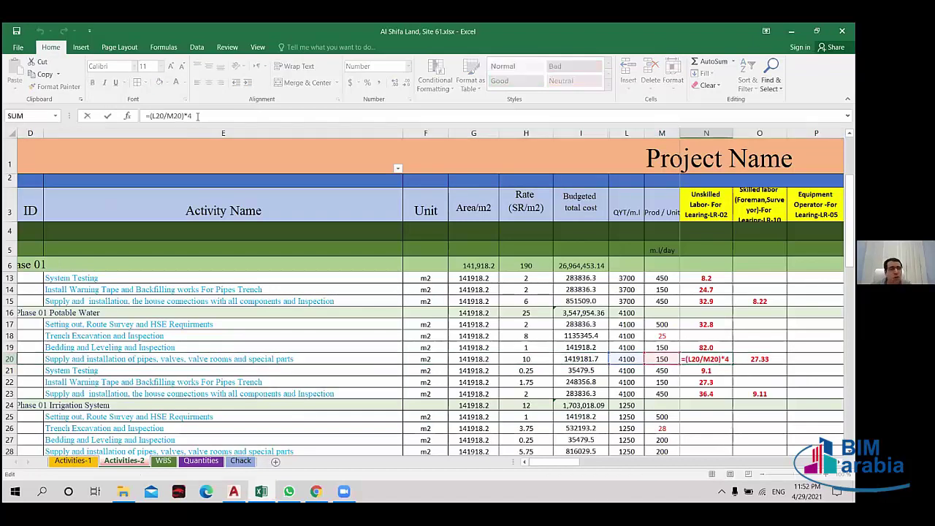
pyautogui.press('BackSpace')
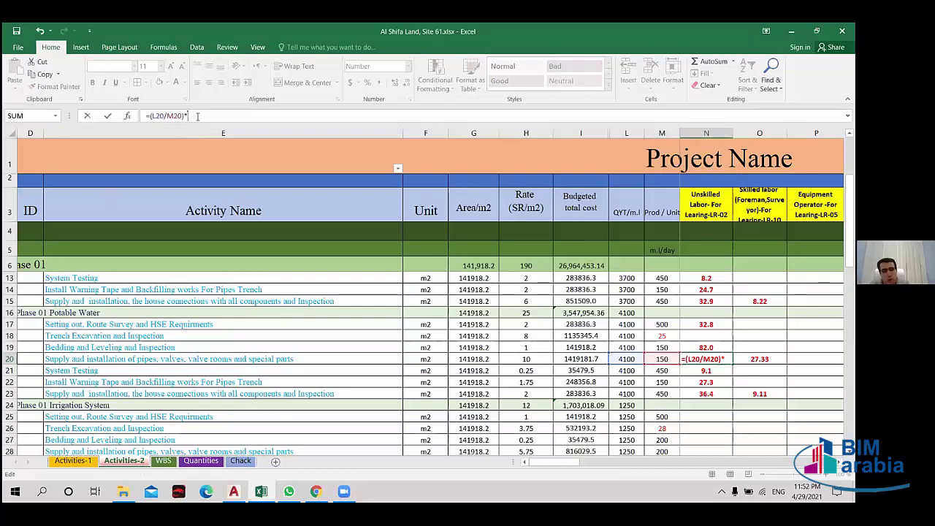
pyautogui.write('1')
pyautogui.press('Return')
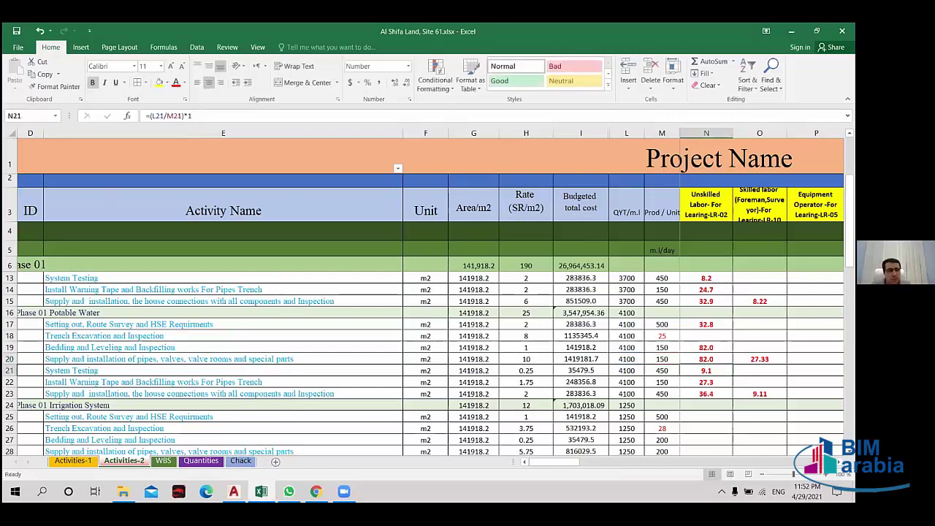
pyautogui.click(717, 359)
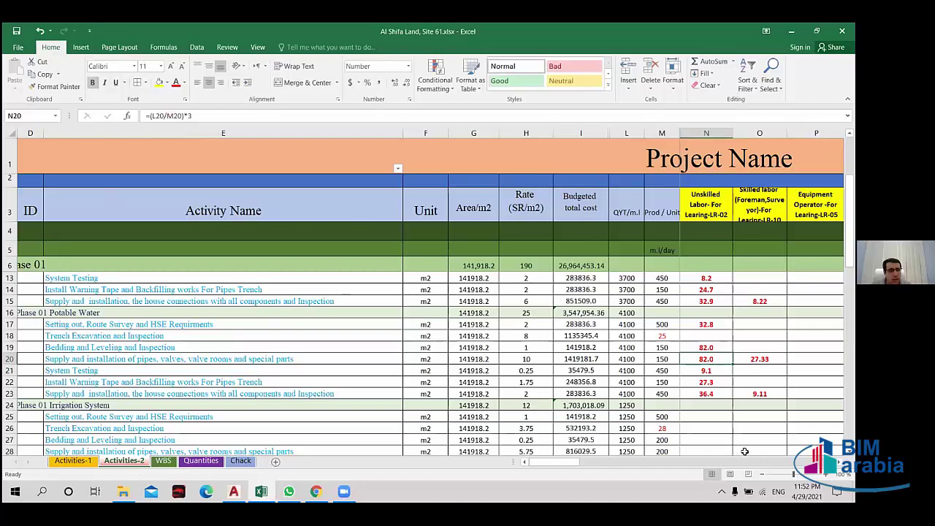
# - Check N21–N23 and change N23's crew of 4 to 3, giving 27.3
pyautogui.click(718, 372)
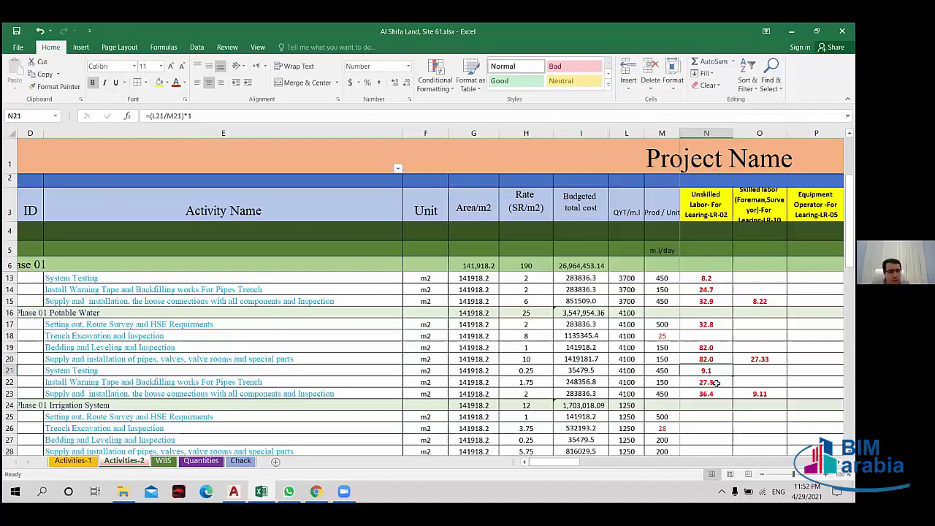
pyautogui.click(716, 383)
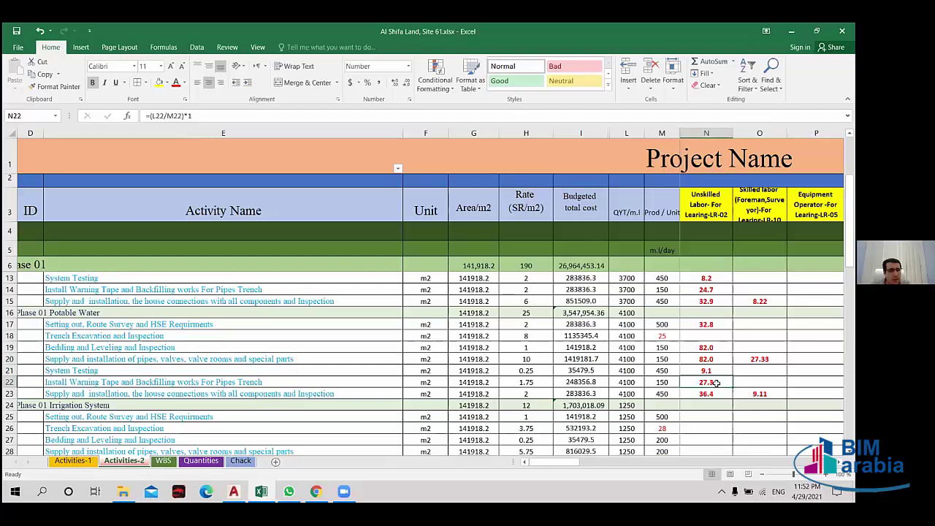
pyautogui.click(715, 394)
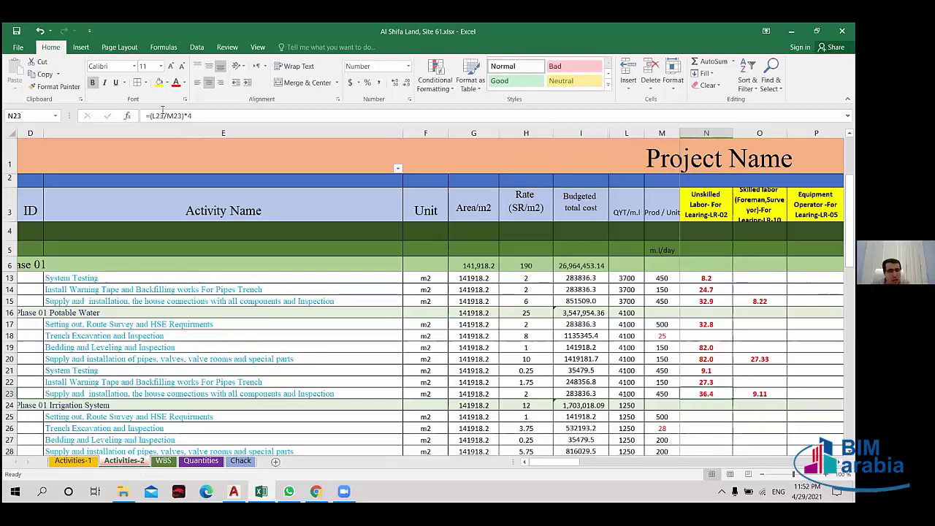
pyautogui.click(193, 116)
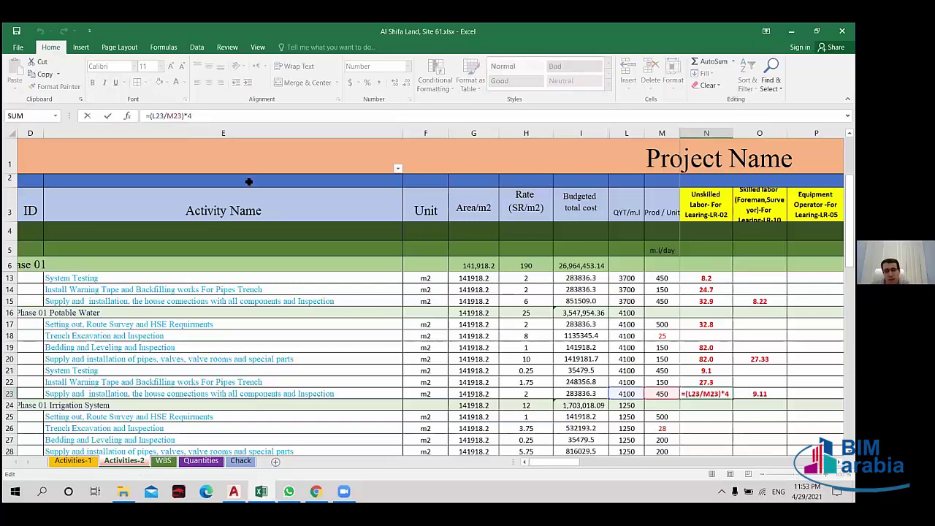
pyautogui.press('BackSpace')
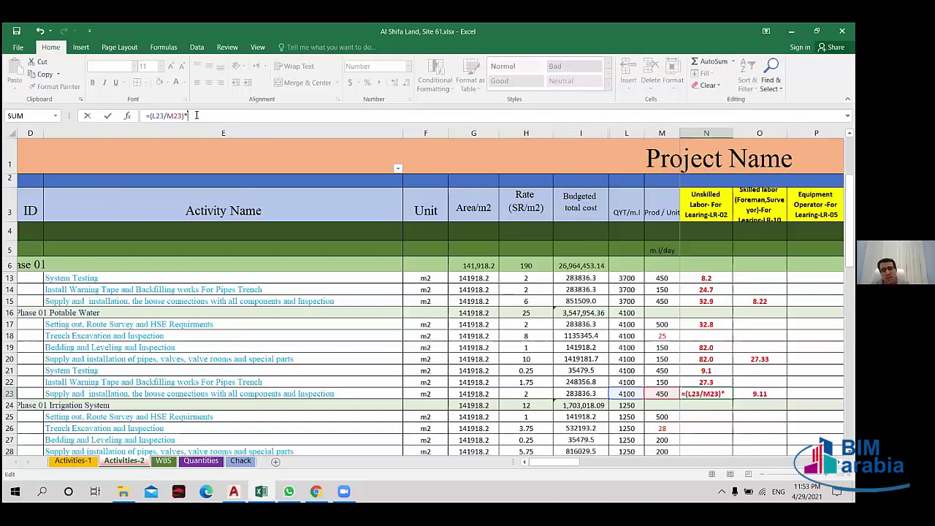
pyautogui.write('3')
pyautogui.press('Return')
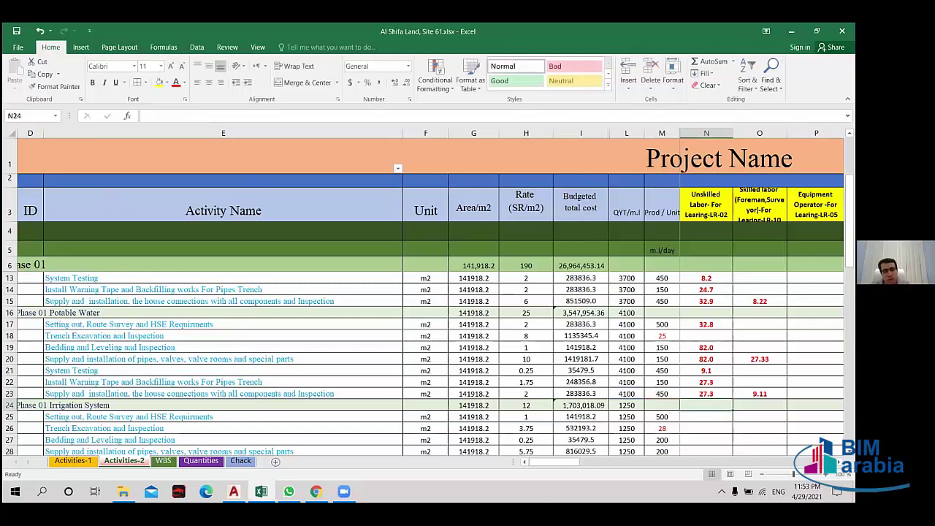
# - Check the skilled labour formula in O23, then move to N25 for Irrigation System
pyautogui.click(756, 393)
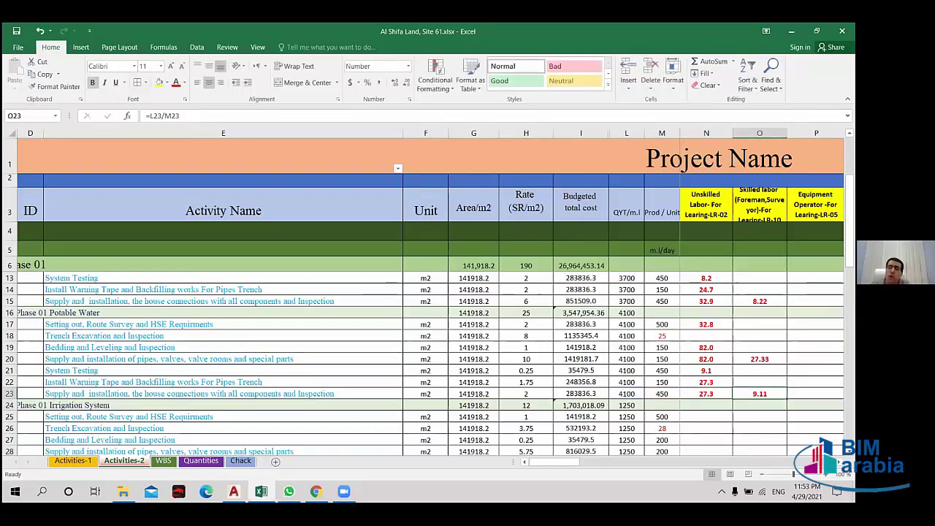
pyautogui.scroll(-2, 734, 373)
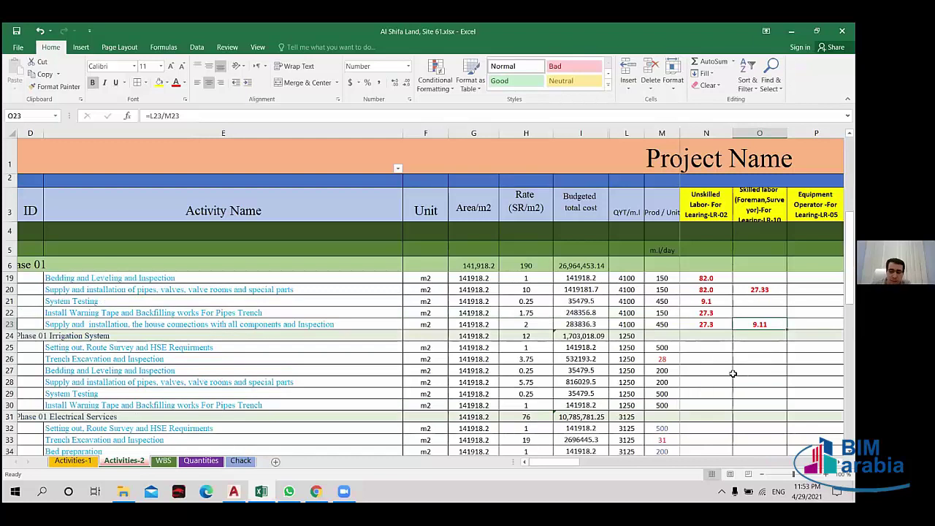
pyautogui.click(704, 348)
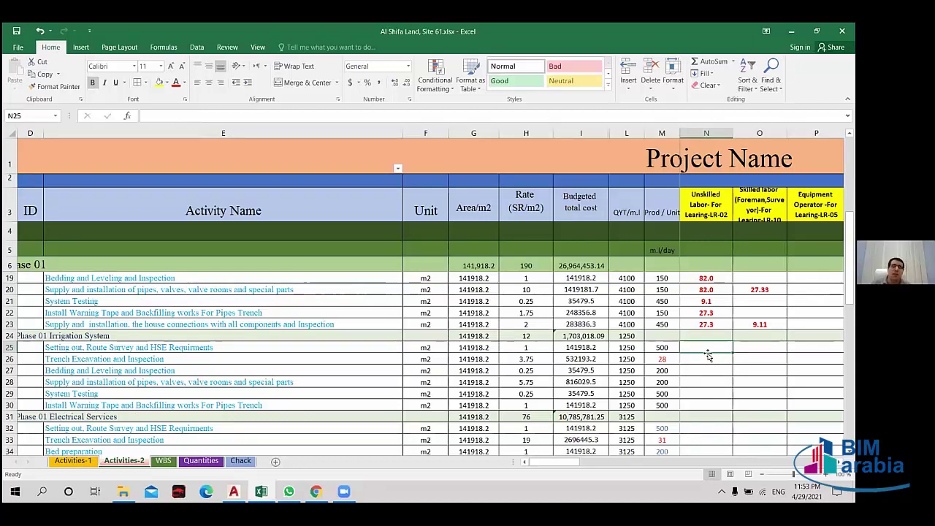
pyautogui.scroll(2, 544, 347)
pyautogui.scroll(2, 541, 349)
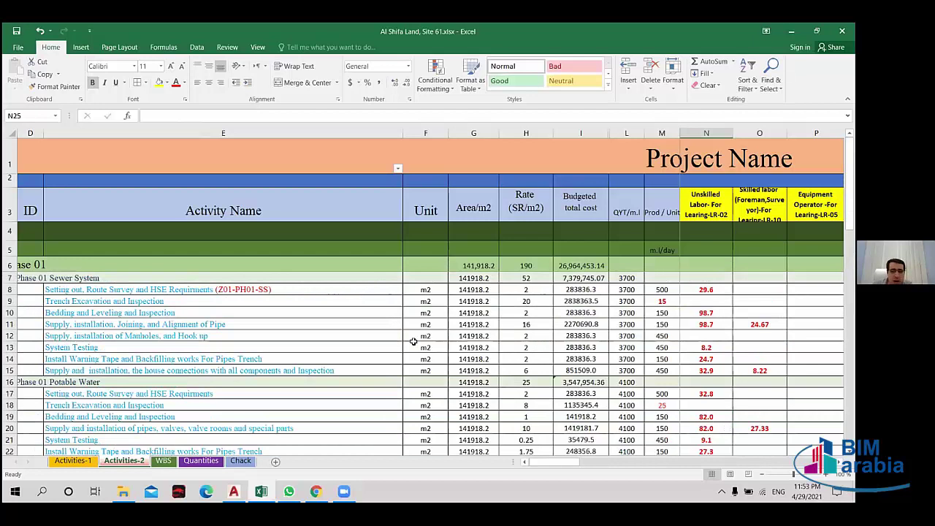
pyautogui.scroll(-2, 372, 330)
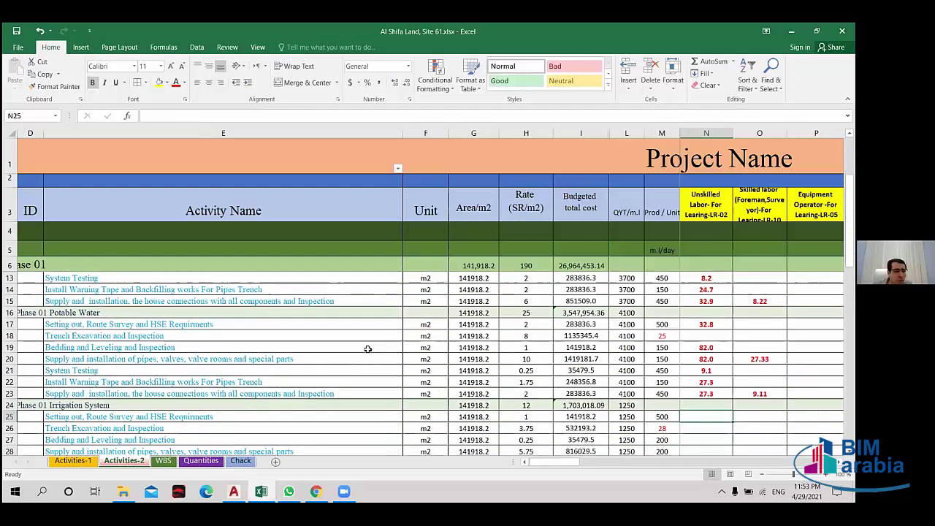
pyautogui.scroll(-2, 368, 348)
pyautogui.scroll(-1, 374, 365)
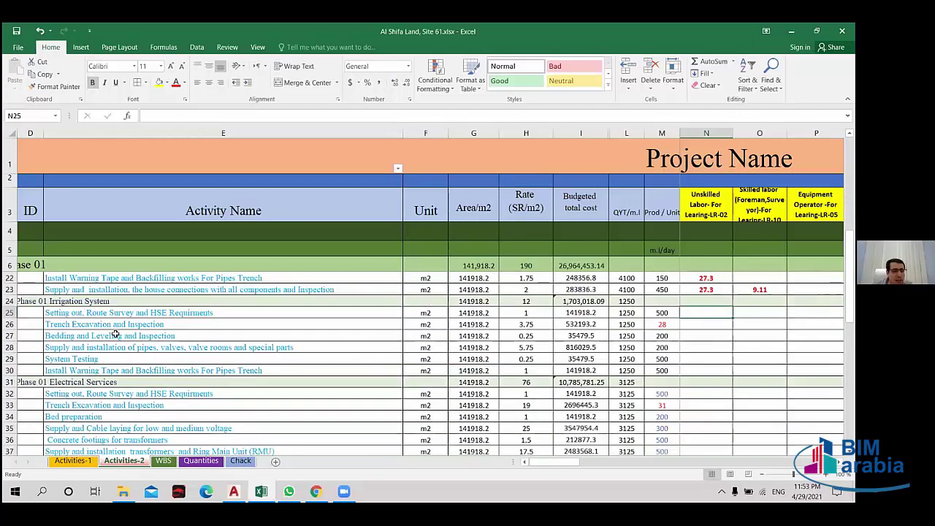
pyautogui.click(709, 323)
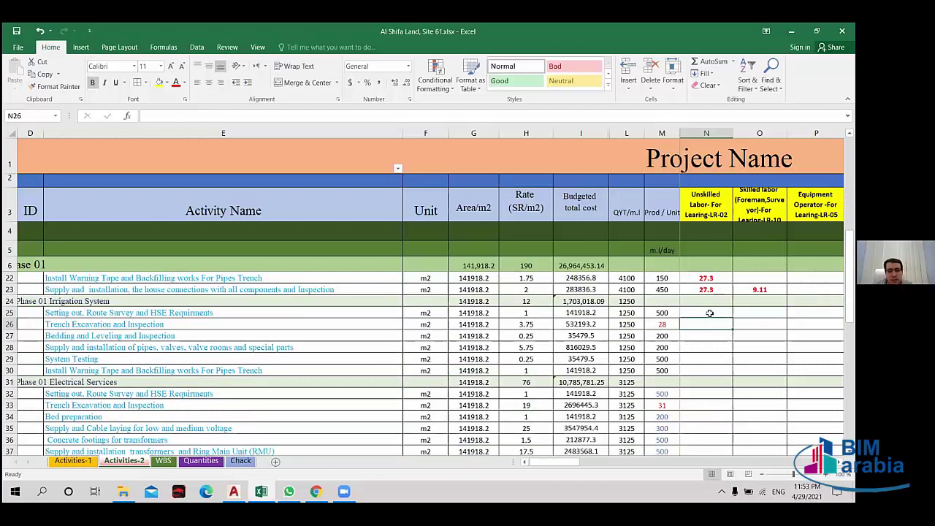
pyautogui.click(709, 313)
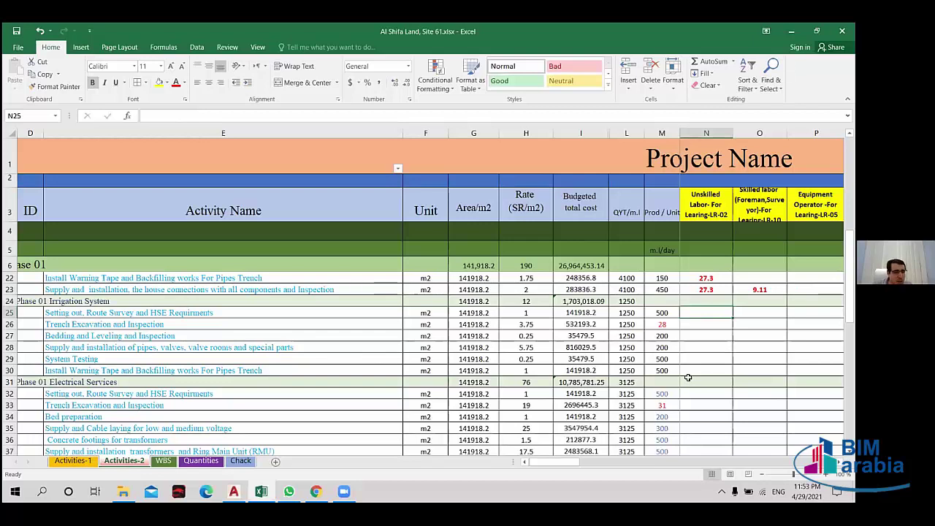
pyautogui.scroll(3, 687, 378)
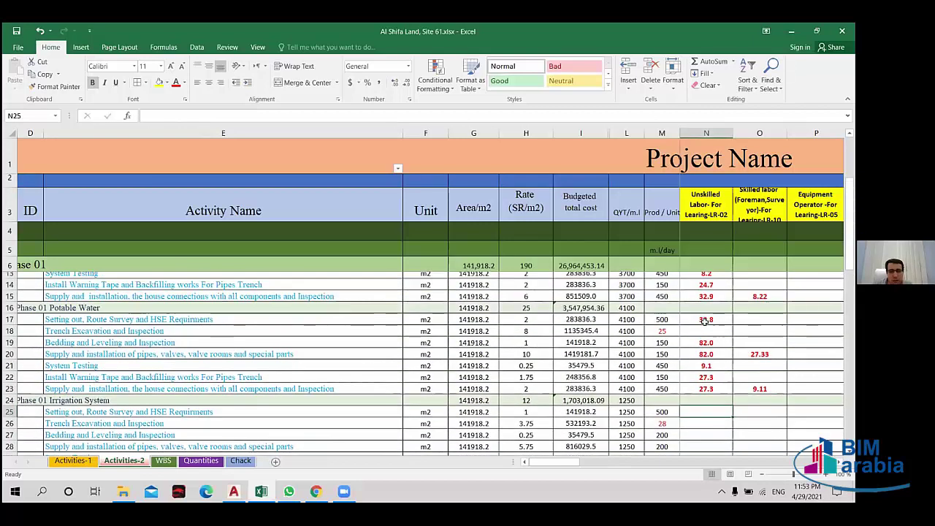
pyautogui.scroll(-2, 704, 365)
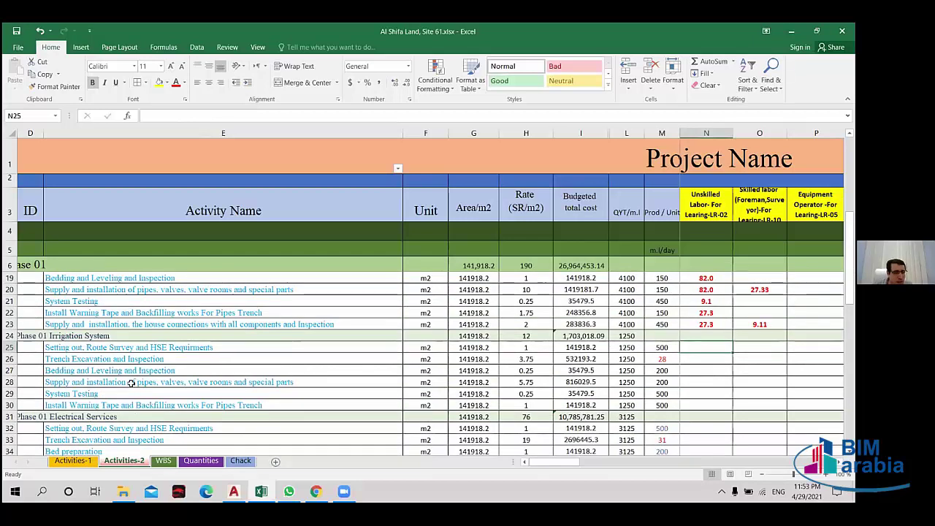
pyautogui.moveTo(251, 346); pyautogui.dragTo(240, 404)
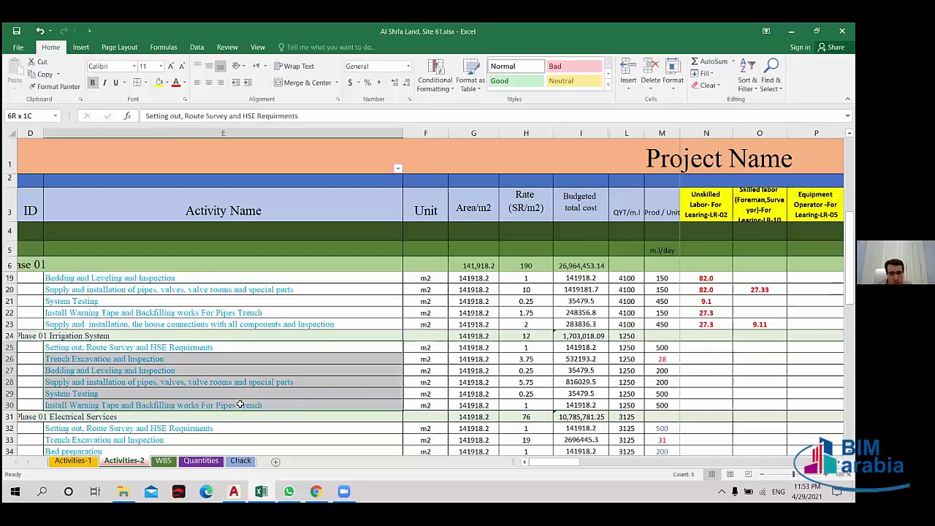
pyautogui.moveTo(240, 404); pyautogui.dragTo(239, 394)
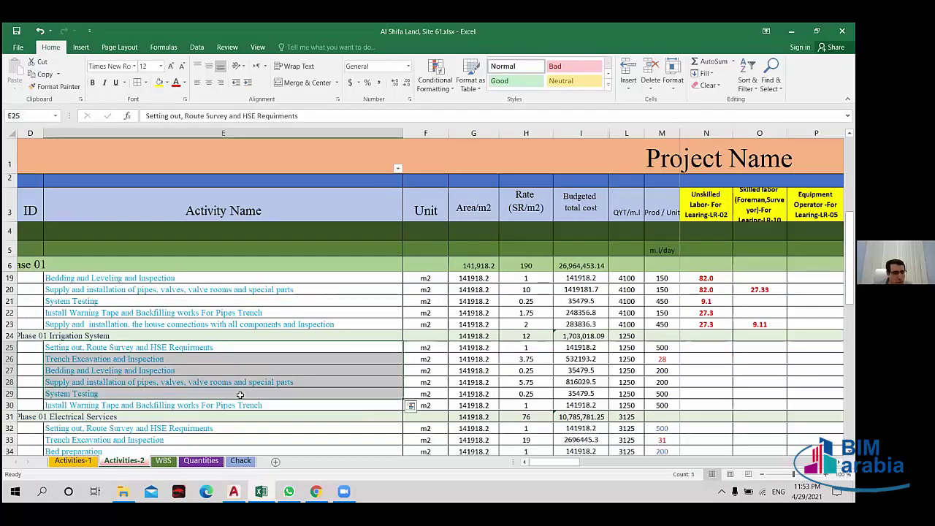
pyautogui.scroll(2, 239, 395)
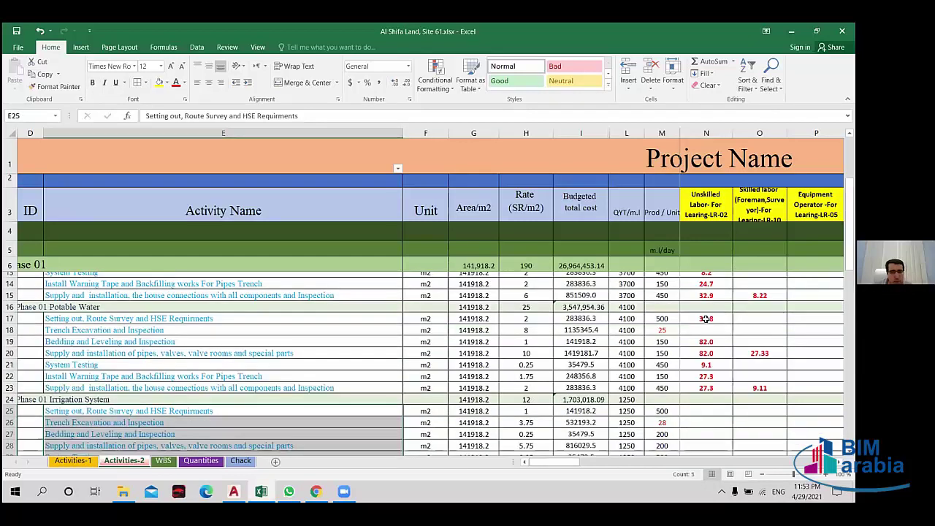
pyautogui.moveTo(705, 324)
pyautogui.mouseDown()
pyautogui.moveTo(705, 371)
pyautogui.moveTo(838, 388)
pyautogui.mouseUp()
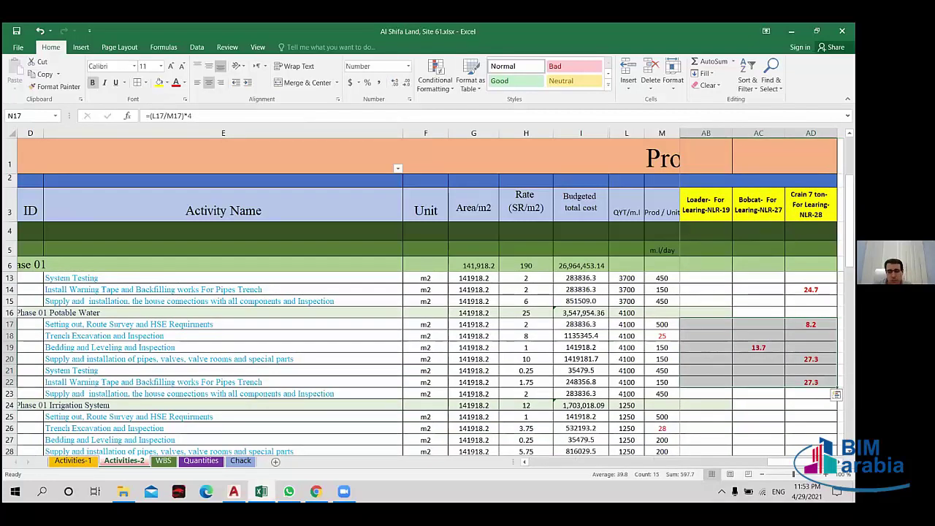
# - Copy the Potable Water labour formulas N17:P22 and paste them at N25 for Irrigation System
pyautogui.hotkey('ctrl', 'c')
pyautogui.moveTo(782, 461); pyautogui.dragTo(560, 468)
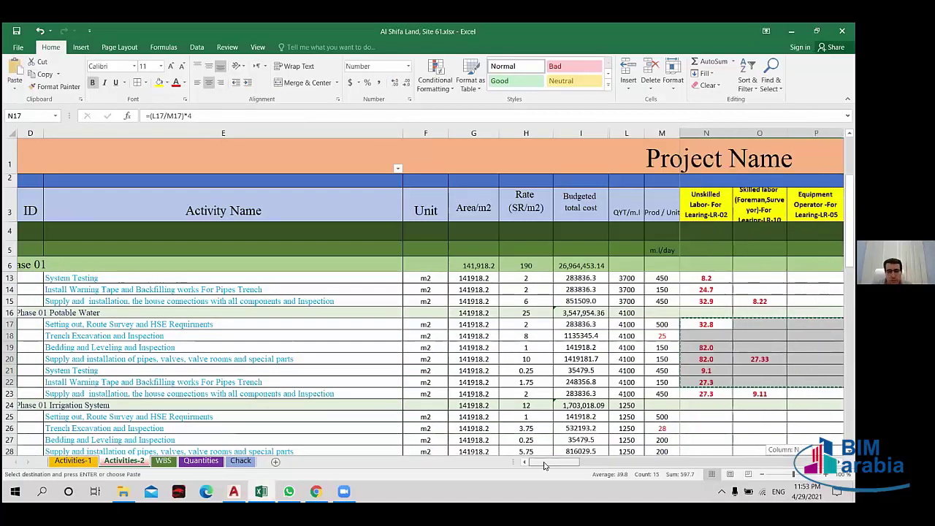
pyautogui.scroll(-1, 701, 336)
pyautogui.scroll(-1, 702, 340)
pyautogui.click(703, 347)
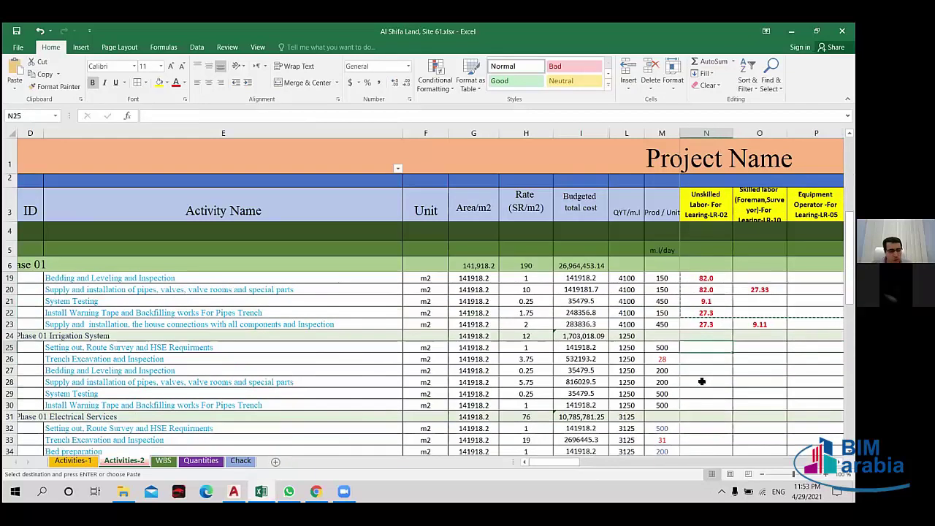
pyautogui.hotkey('ctrl', 'v')
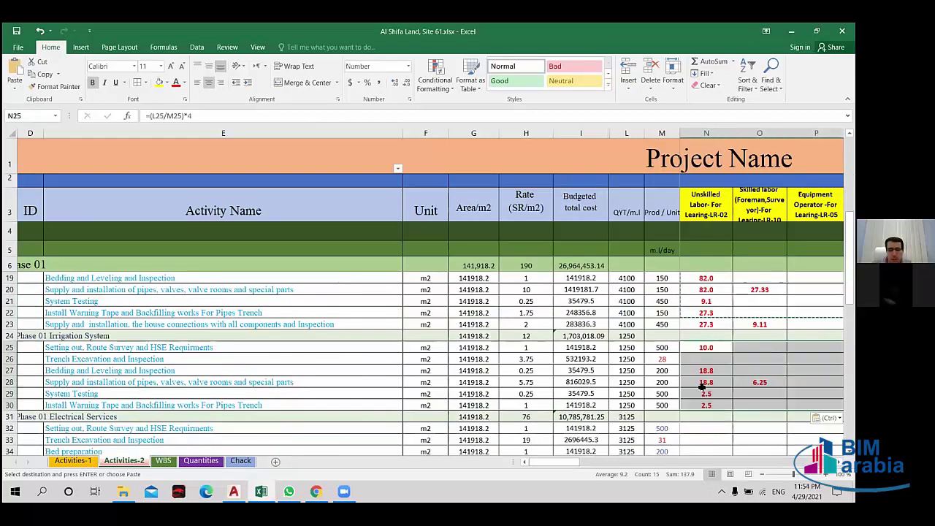
# - Verify the pasted Irrigation results by comparing cells O30, M30, L30, N30 against N23
pyautogui.click(702, 387)
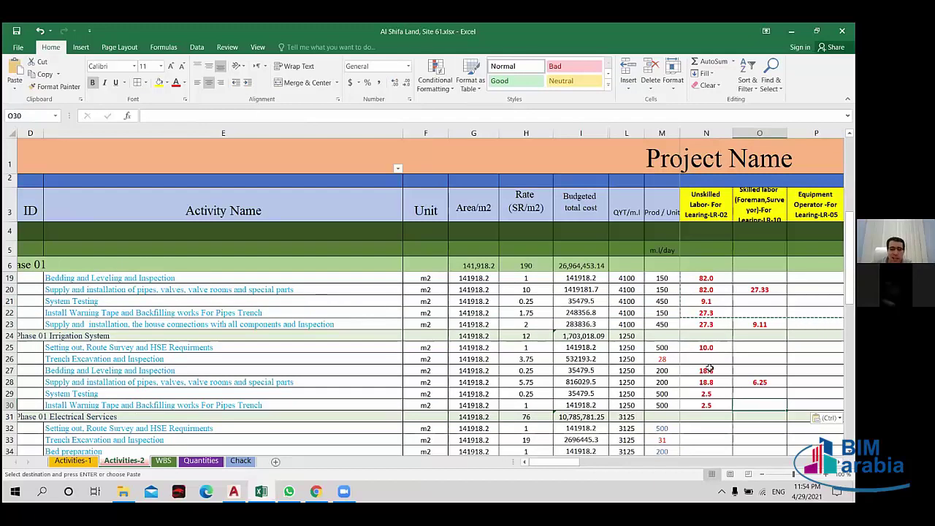
pyautogui.press('Left')
pyautogui.press('Left')
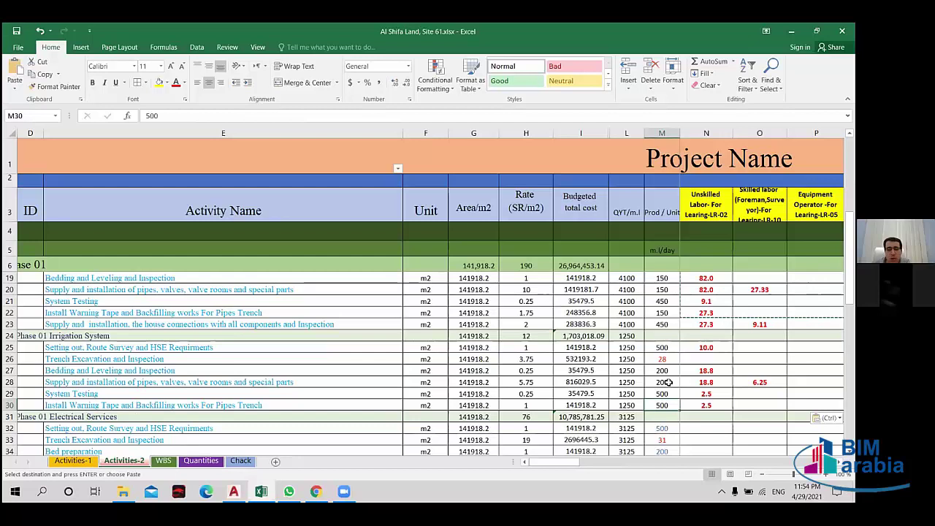
pyautogui.press('Left')
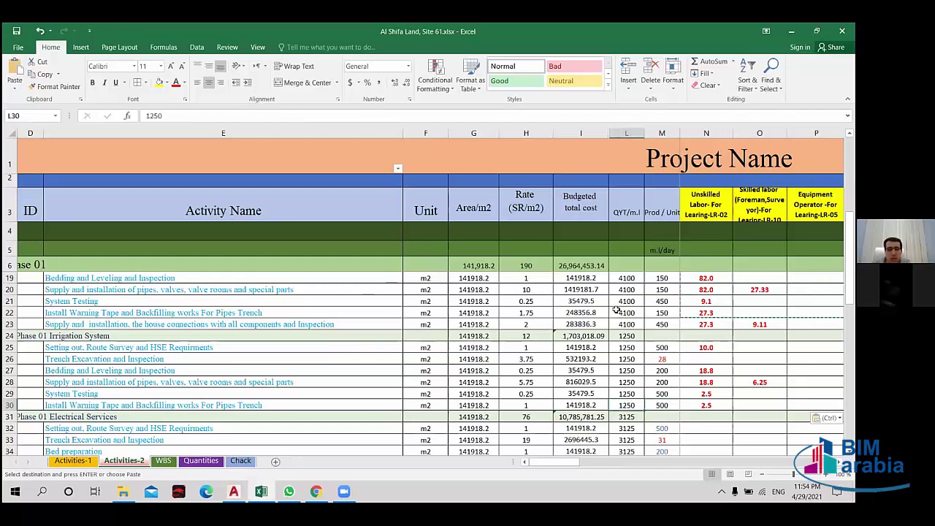
pyautogui.click(706, 325)
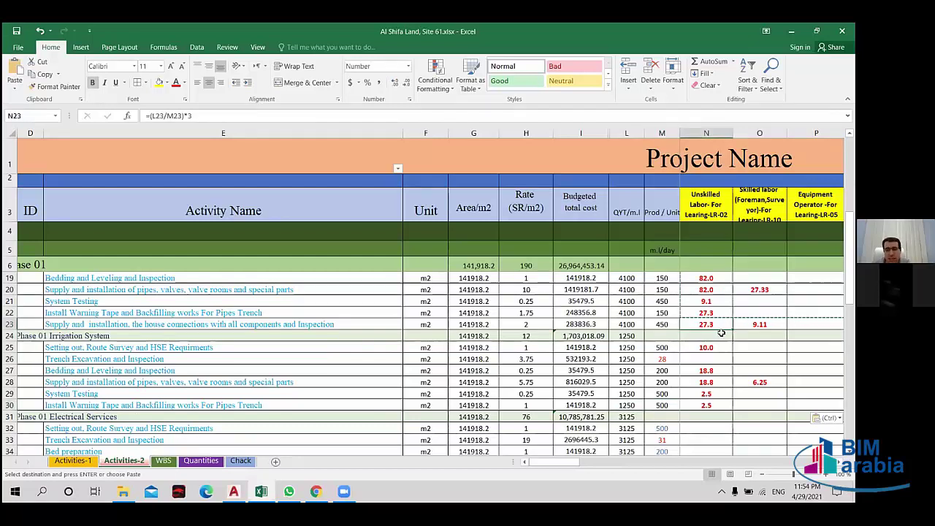
pyautogui.click(721, 399)
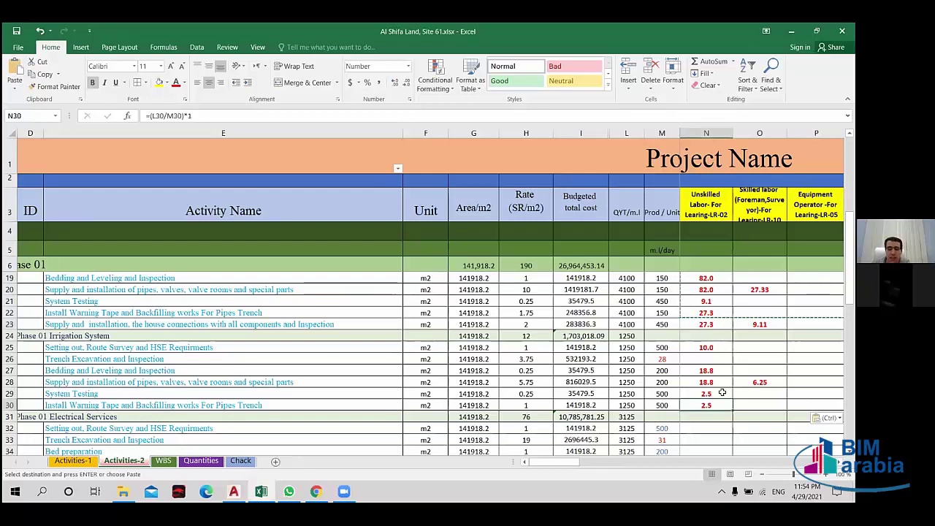
pyautogui.click(708, 324)
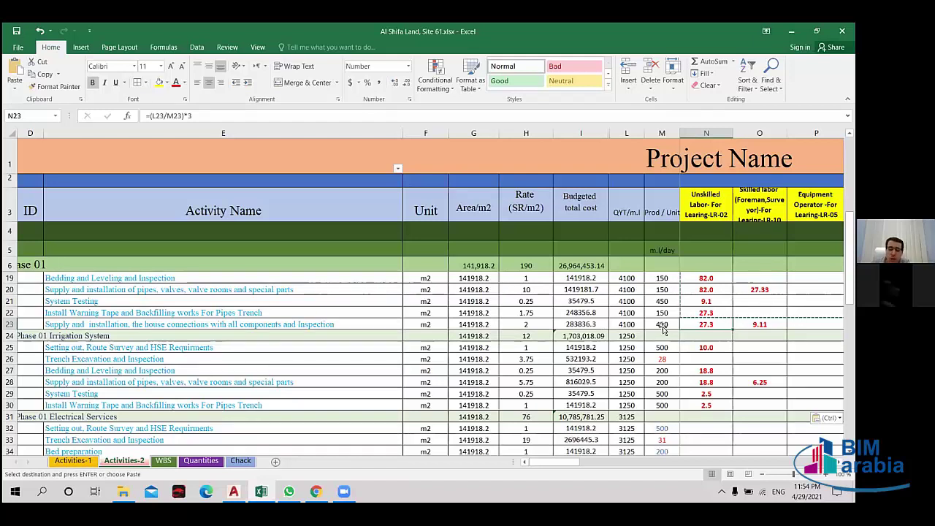
pyautogui.click(661, 403)
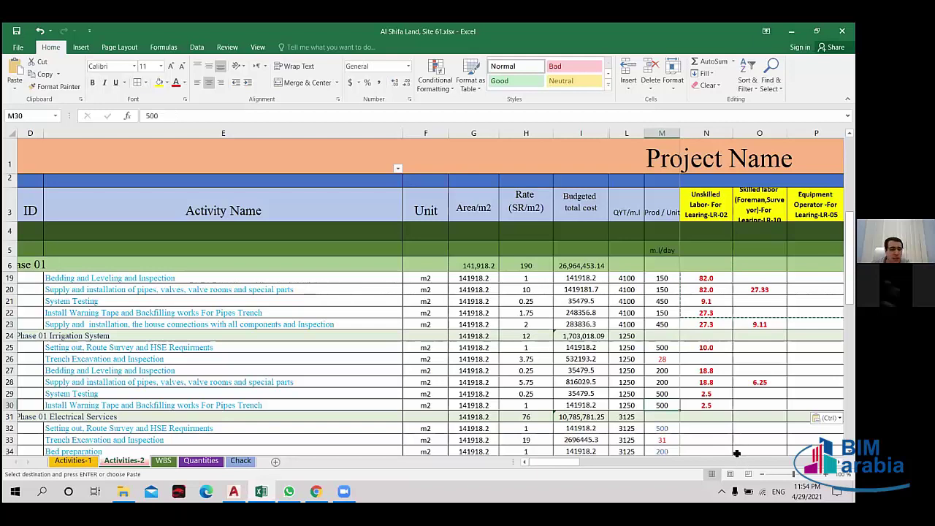
# - Scroll through Activities-2 to locate the Electrical Services block
pyautogui.scroll(-1, 736, 451)
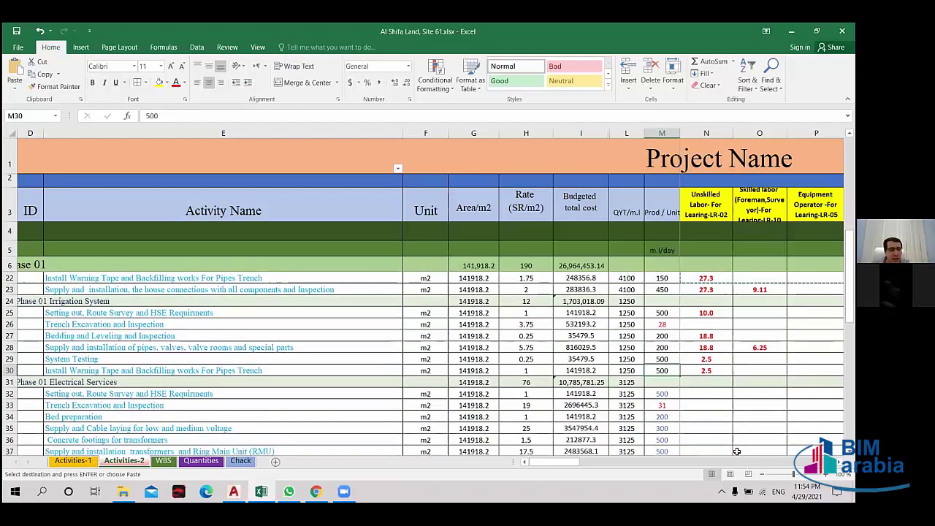
pyautogui.scroll(-2, 736, 451)
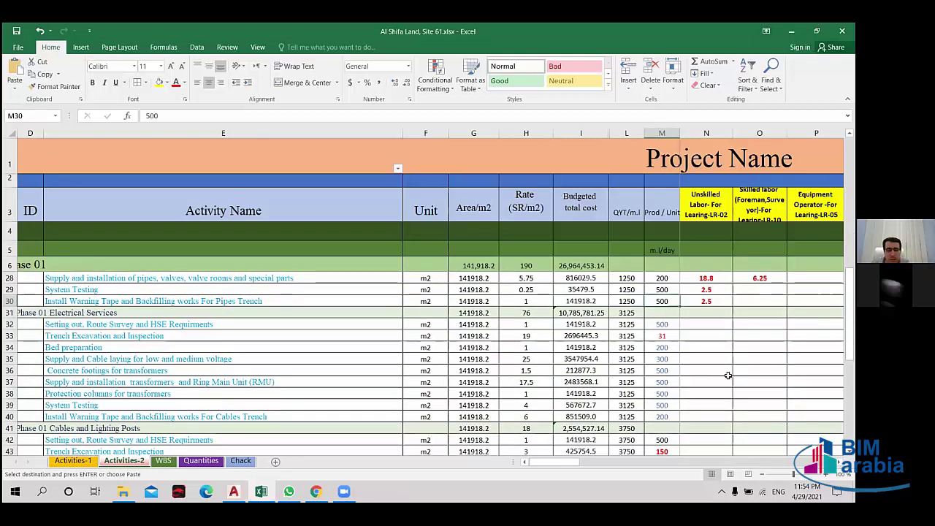
pyautogui.scroll(5, 689, 331)
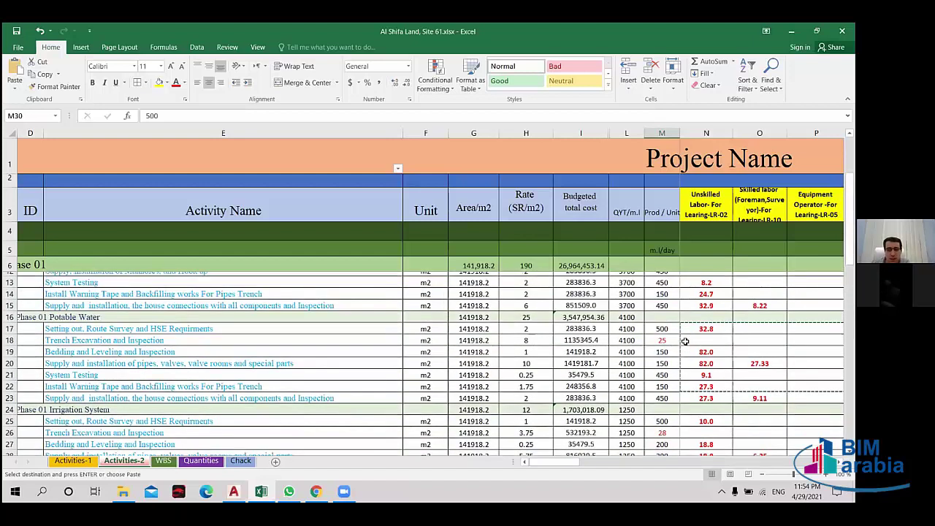
pyautogui.scroll(-5, 686, 336)
pyautogui.scroll(6, 684, 341)
pyautogui.scroll(1, 684, 341)
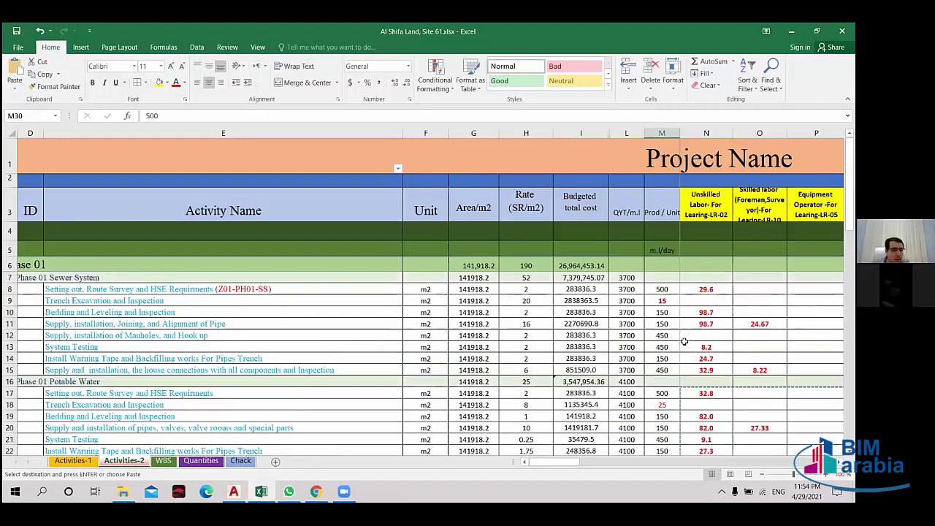
pyautogui.scroll(-4, 685, 340)
pyautogui.scroll(-2, 694, 365)
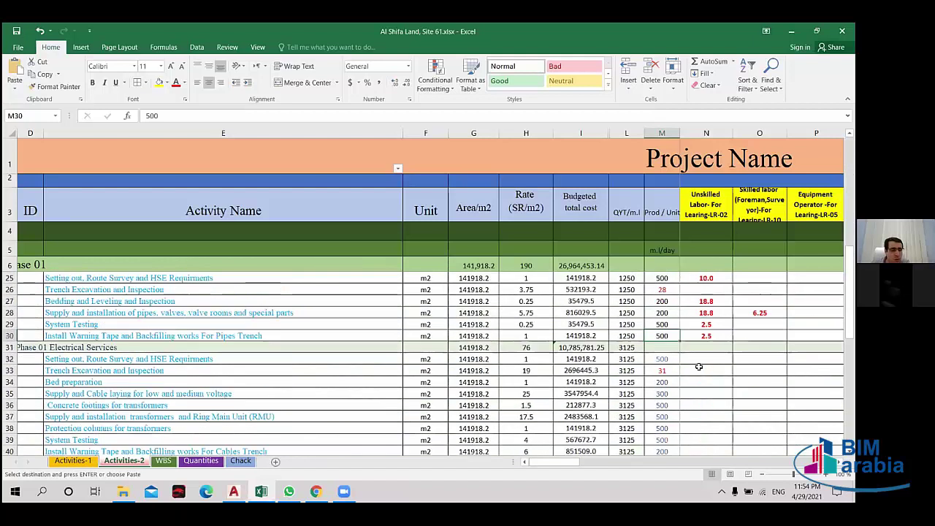
pyautogui.scroll(-1, 752, 359)
pyautogui.scroll(-1, 751, 358)
pyautogui.scroll(1, 730, 336)
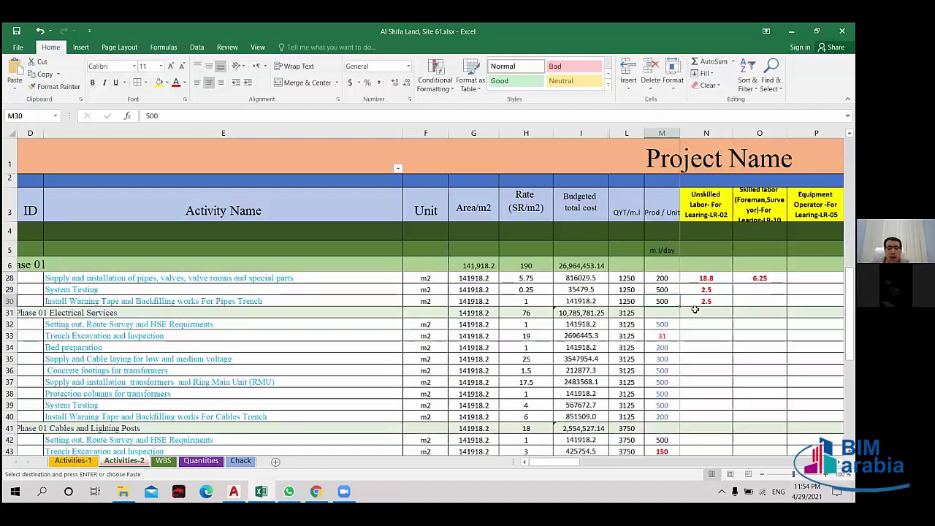
# - Select the Electrical Services cells N32:O40, then switch to the Activities-1 sheet
pyautogui.moveTo(701, 324)
pyautogui.mouseDown()
pyautogui.moveTo(721, 395)
pyautogui.moveTo(759, 416)
pyautogui.mouseUp()
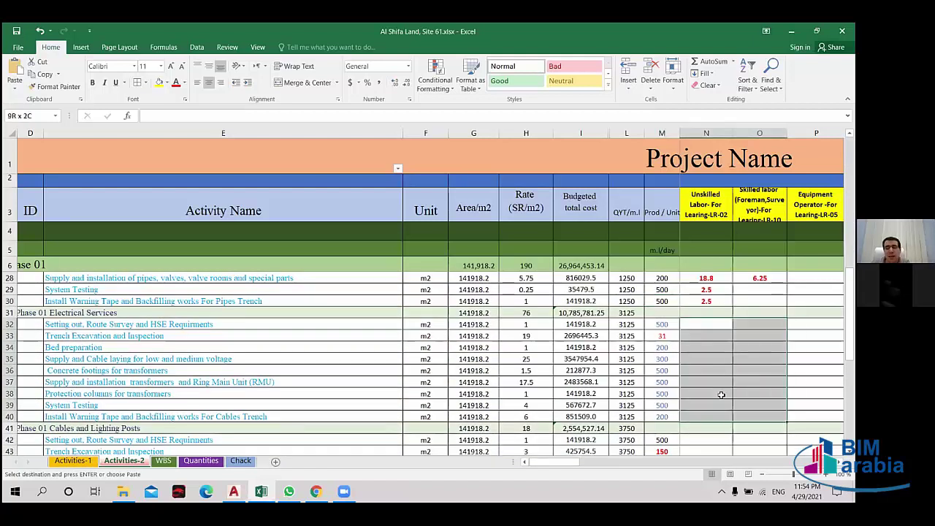
pyautogui.click(691, 324)
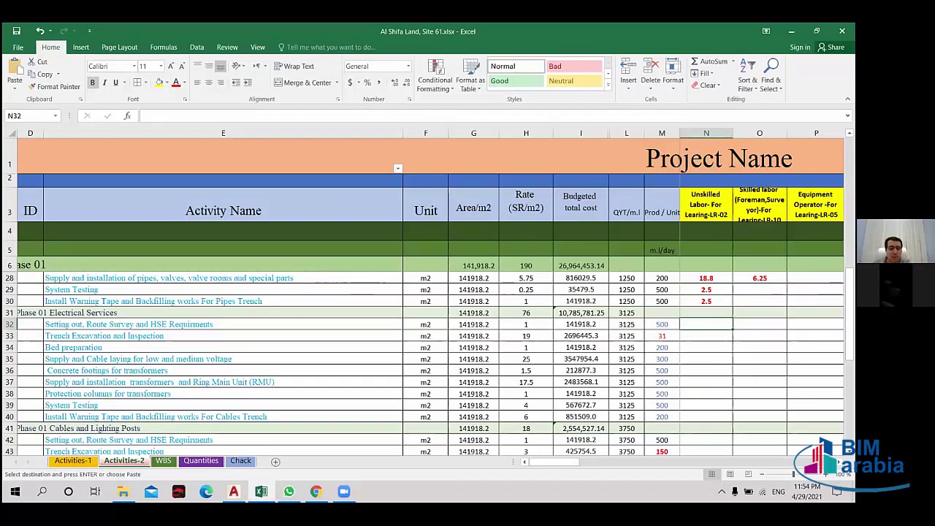
pyautogui.scroll(-1, 709, 340)
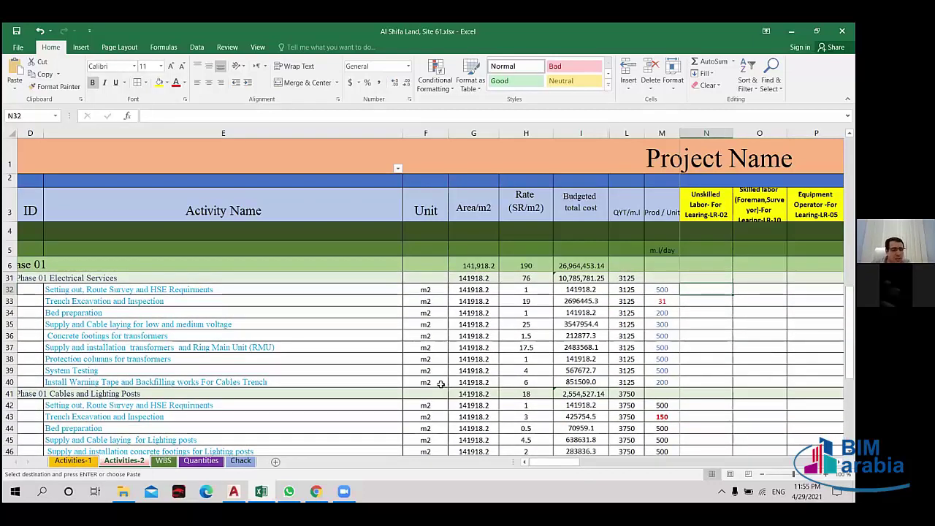
pyautogui.click(73, 461)
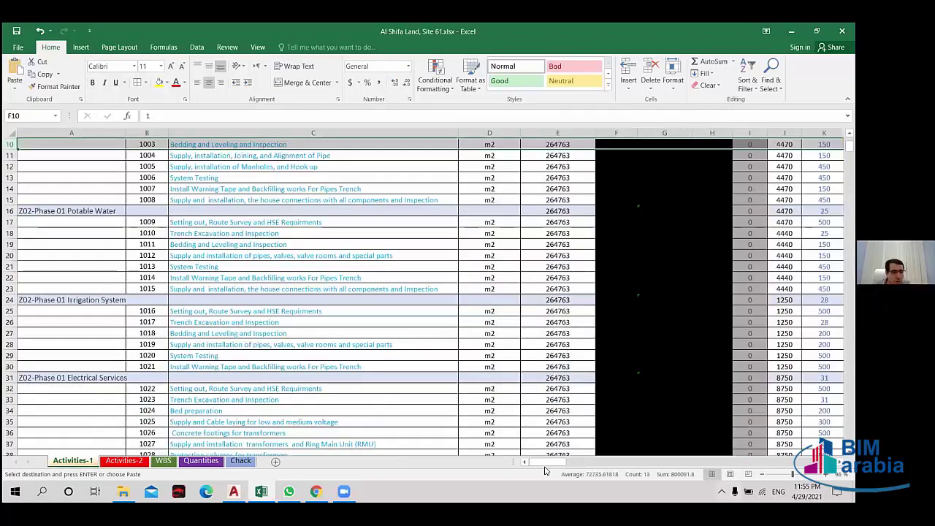
# - Review the Activities-1 activity list and production rates, then return to Activities-2 with Ctrl+PageDown
pyautogui.moveTo(544, 463); pyautogui.dragTo(549, 463)
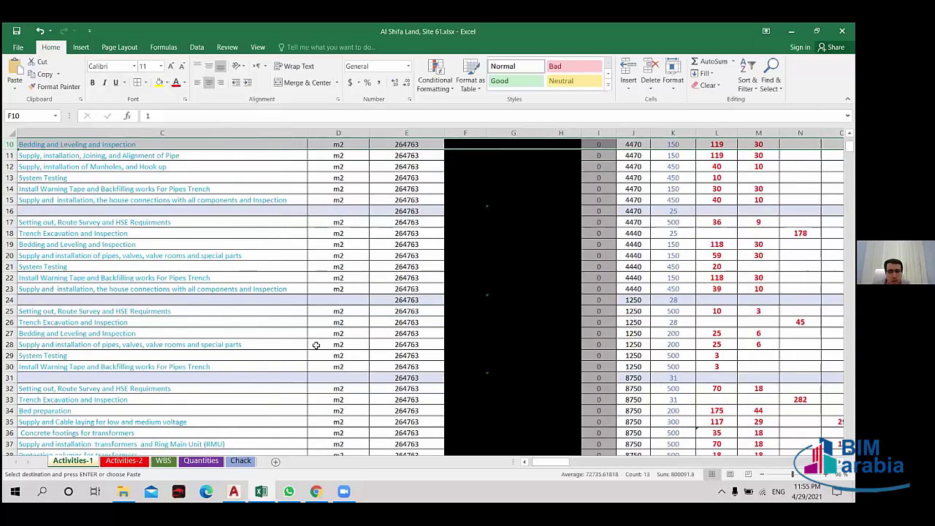
pyautogui.scroll(-3, 744, 352)
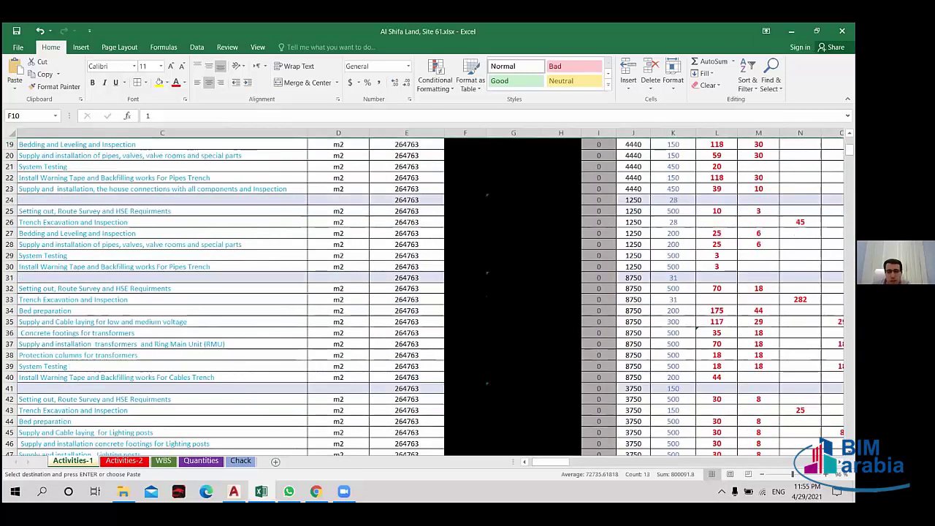
pyautogui.scroll(-1, 445, 296)
pyautogui.scroll(7, 424, 296)
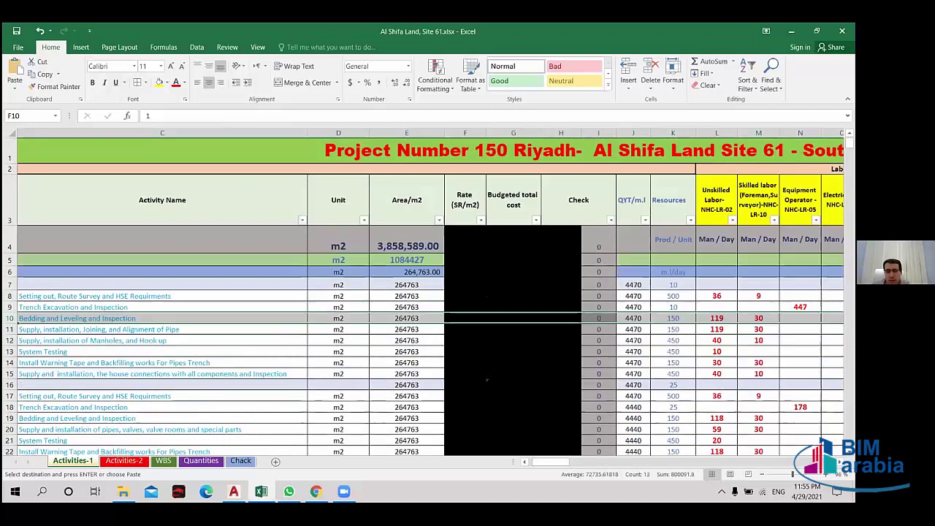
pyautogui.scroll(-1, 424, 296)
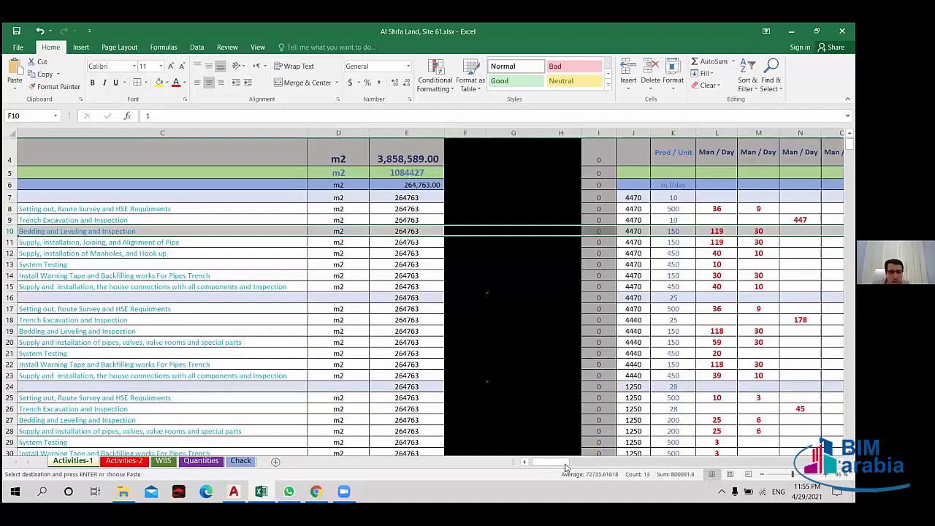
pyautogui.scroll(-4, 544, 471)
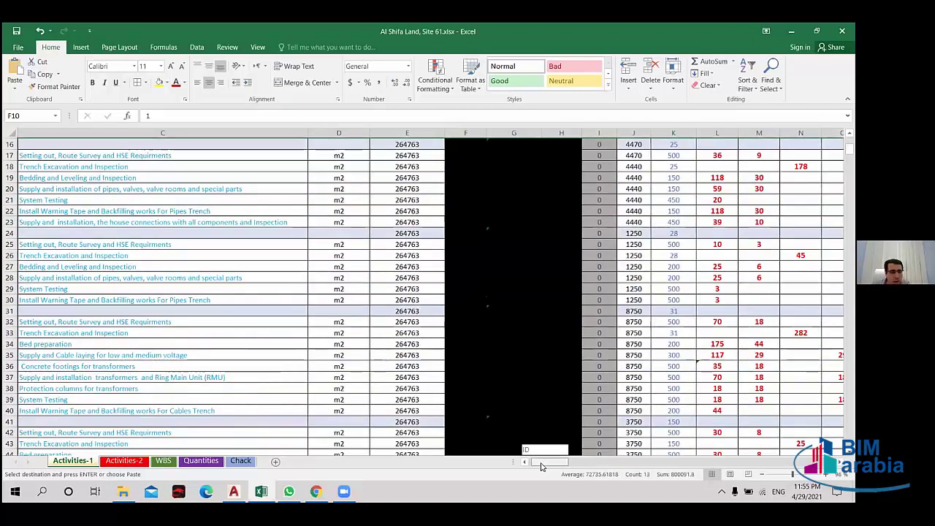
pyautogui.moveTo(541, 466); pyautogui.dragTo(663, 354)
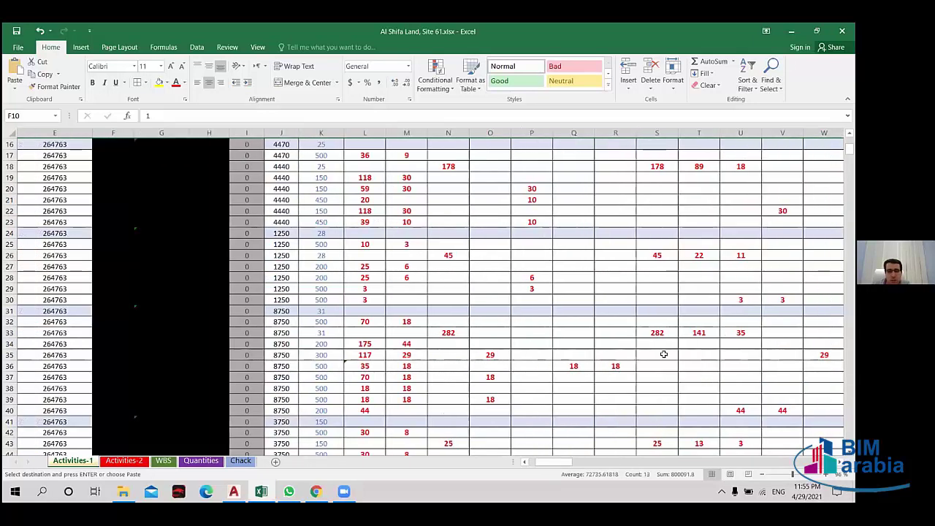
pyautogui.scroll(5, 663, 354)
pyautogui.scroll(-1, 765, 379)
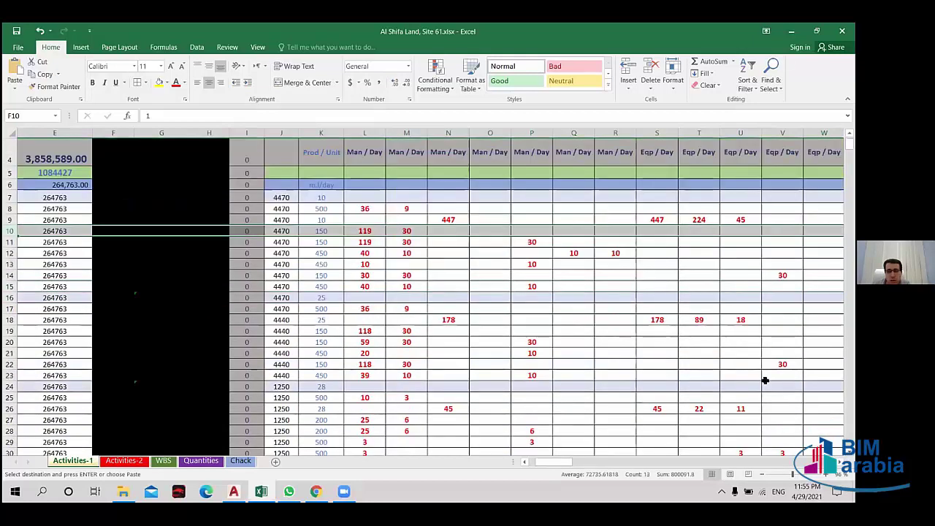
pyautogui.scroll(-1, 536, 372)
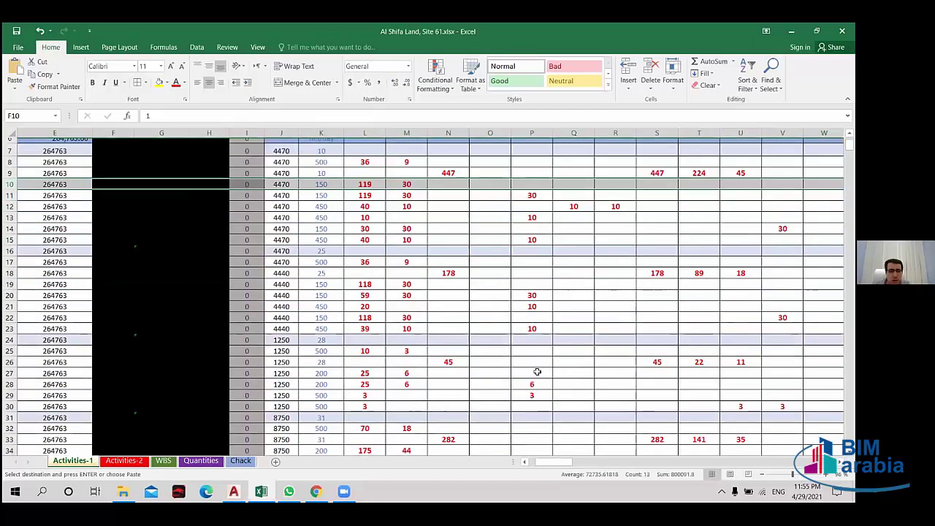
pyautogui.scroll(1, 538, 371)
pyautogui.scroll(1, 536, 365)
pyautogui.scroll(-1, 550, 392)
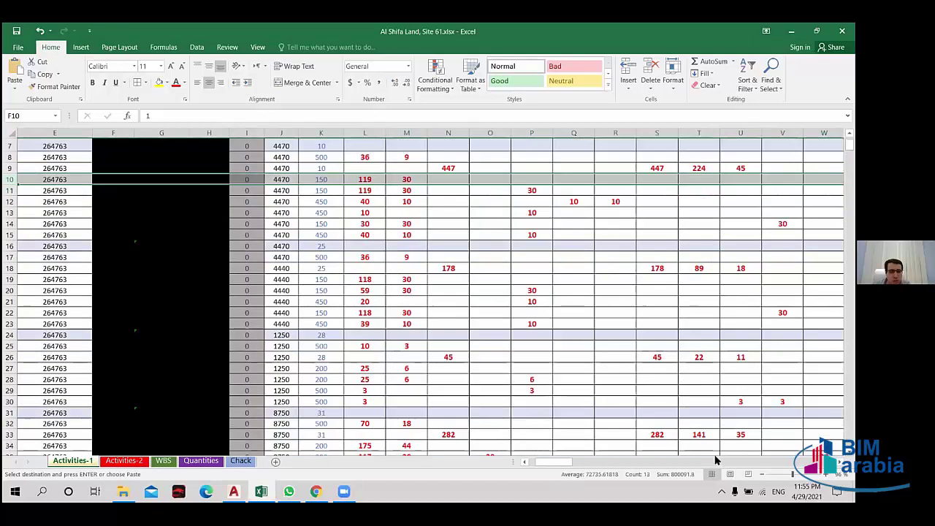
pyautogui.hscroll(-1, 563, 462)
pyautogui.hscroll(-2, 548, 463)
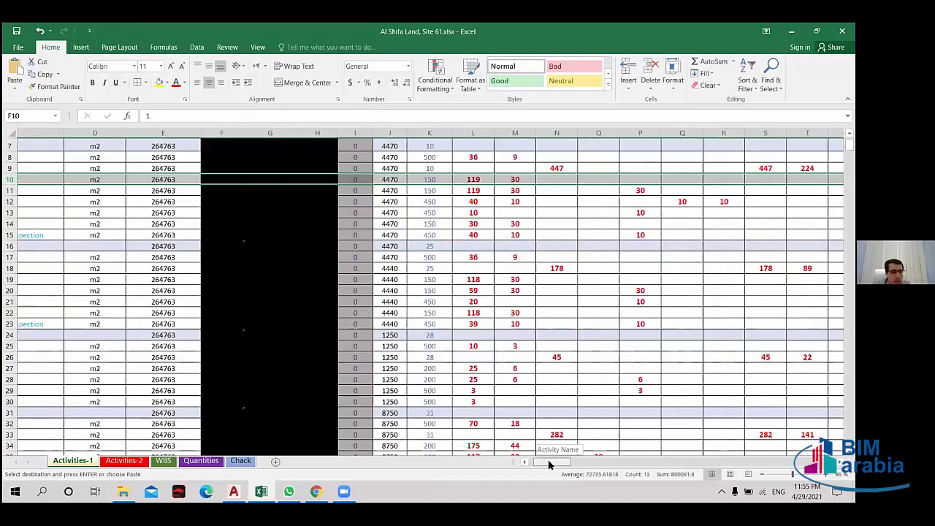
pyautogui.hscroll(-2, 555, 463)
pyautogui.hscroll(-2, 604, 464)
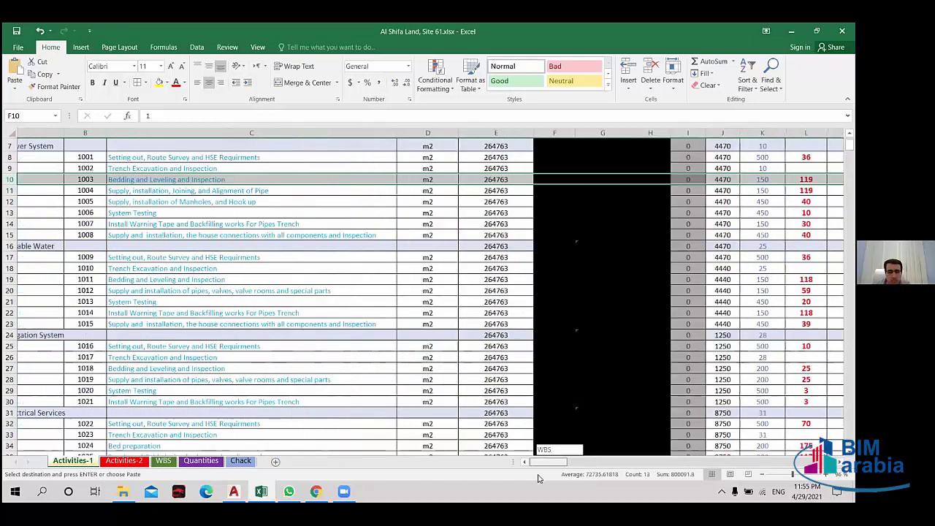
pyautogui.hscroll(-1, 550, 466)
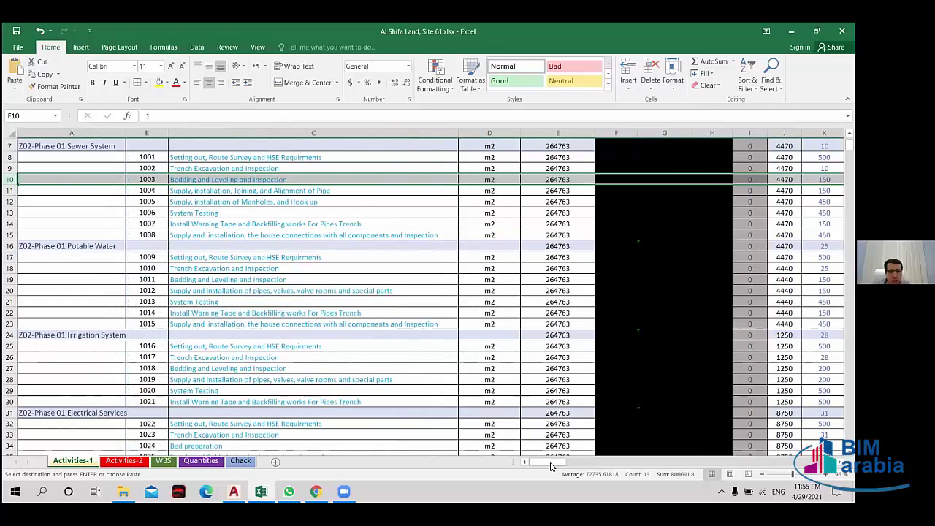
pyautogui.scroll(-4, 546, 453)
pyautogui.hscroll(3, 546, 453)
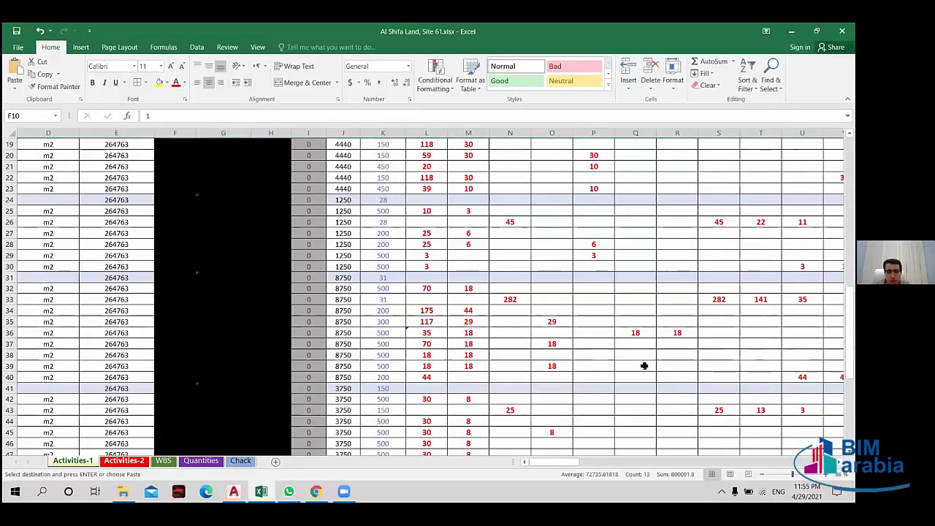
pyautogui.hotkey('ctrl', 'pagedown')
# - Select and copy the Irrigation crew formulas in N25:AD27
pyautogui.scroll(2, 697, 373)
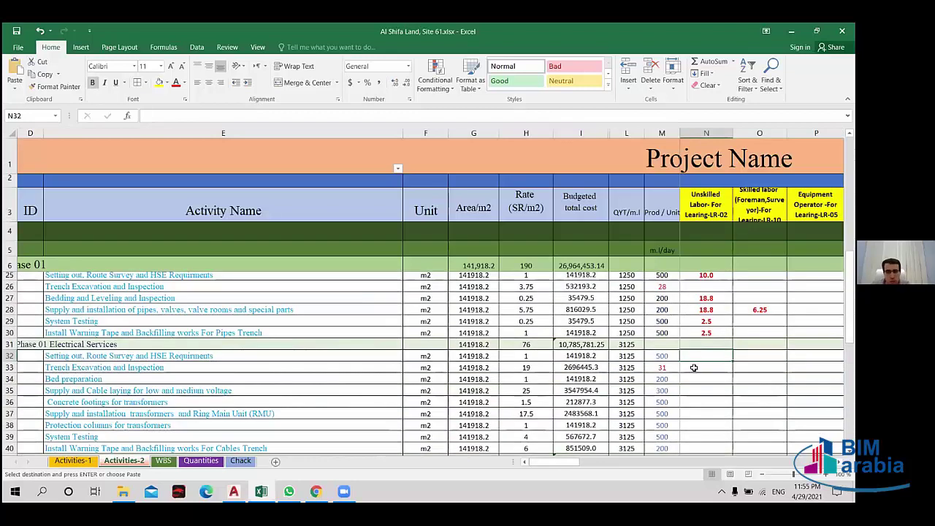
pyautogui.click(700, 367)
pyautogui.press('Up')
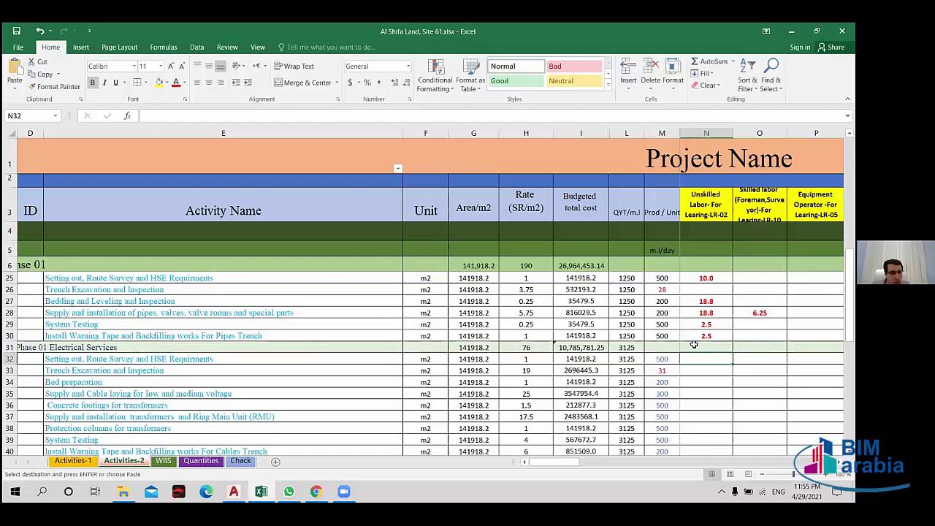
pyautogui.scroll(2, 63, 381)
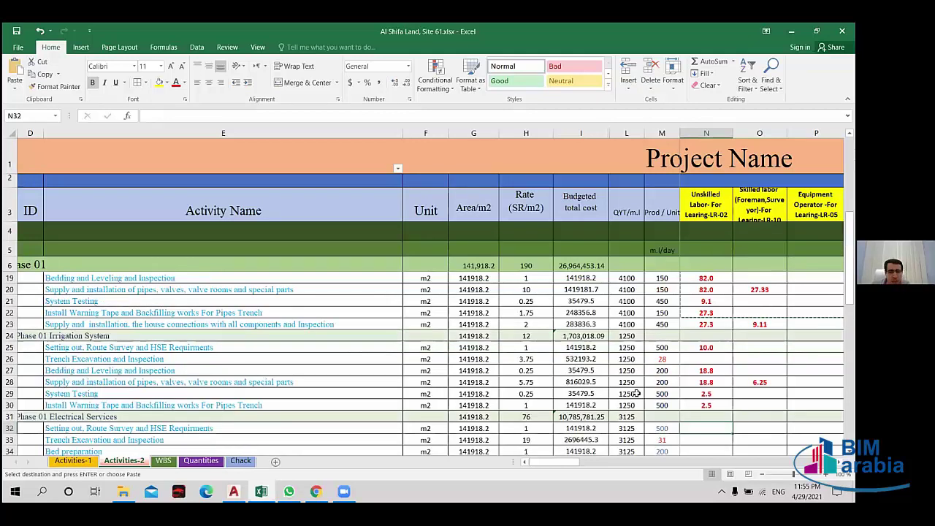
pyautogui.scroll(-1, 703, 325)
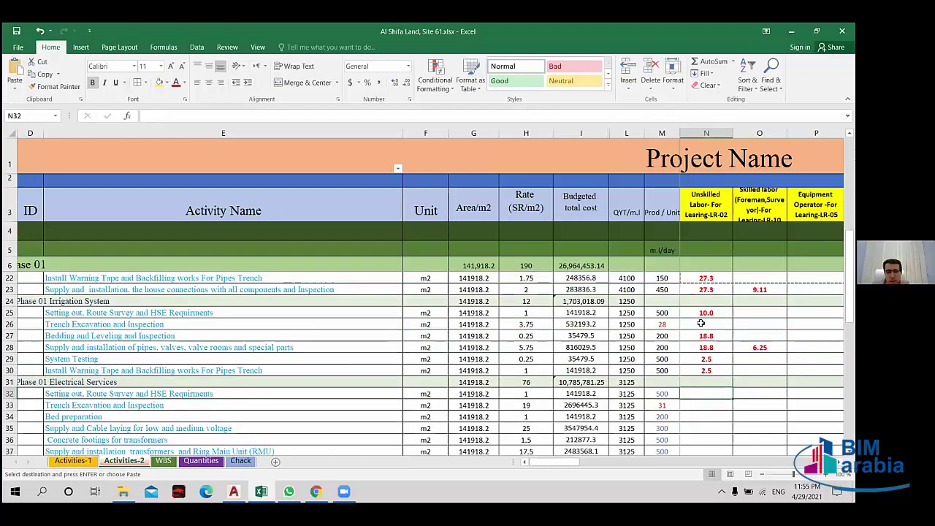
pyautogui.moveTo(706, 312); pyautogui.dragTo(783, 340)
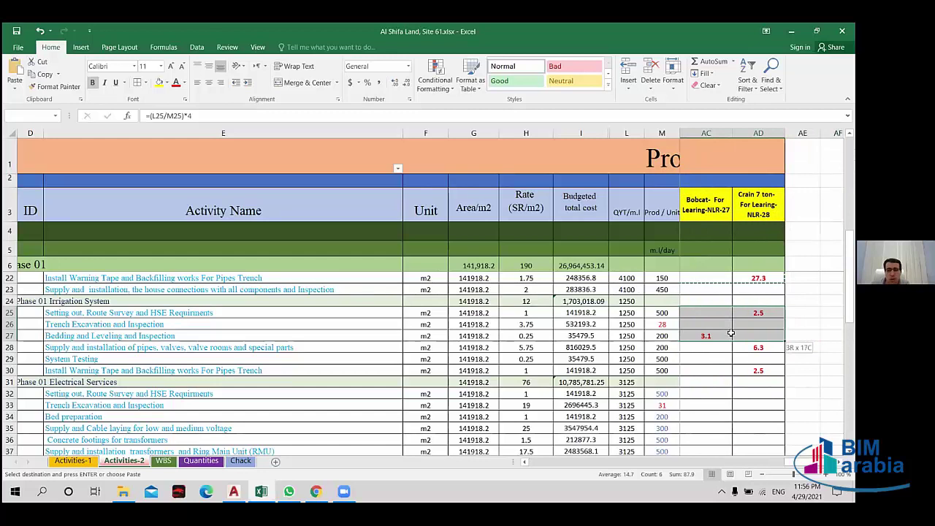
pyautogui.moveTo(785, 337); pyautogui.dragTo(763, 337)
pyautogui.hotkey('ctrl', 'c')
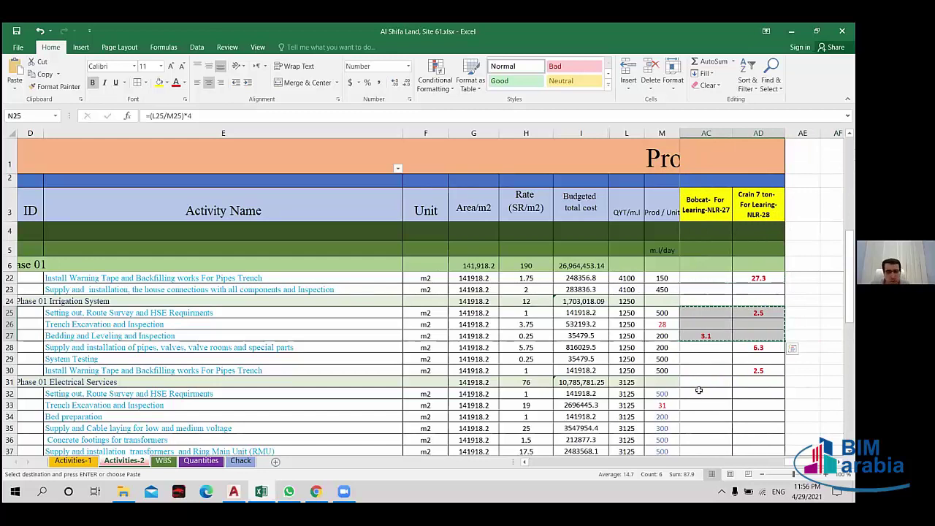
# - Paste the crew formulas into the Electrical Services rows starting at N32
pyautogui.moveTo(767, 462); pyautogui.dragTo(524, 462)
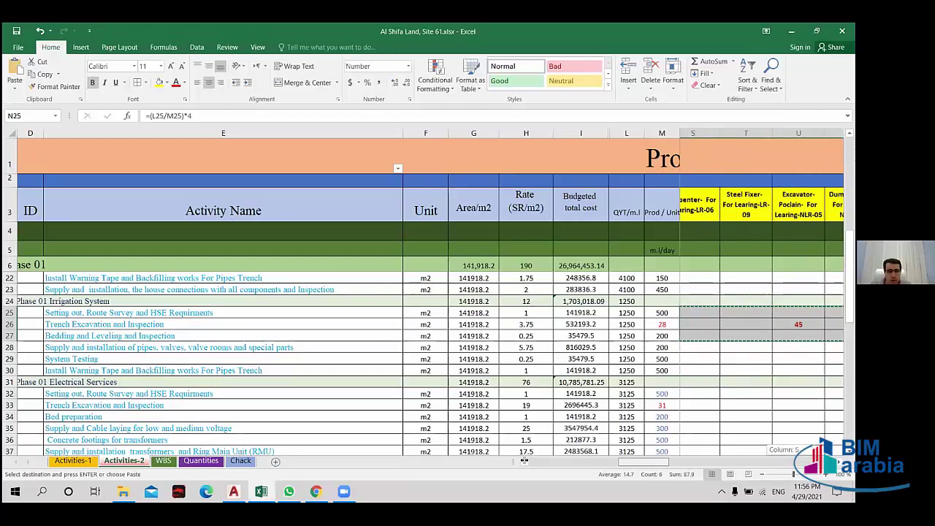
pyautogui.moveTo(467, 451); pyautogui.dragTo(453, 462)
pyautogui.scroll(-2, 704, 324)
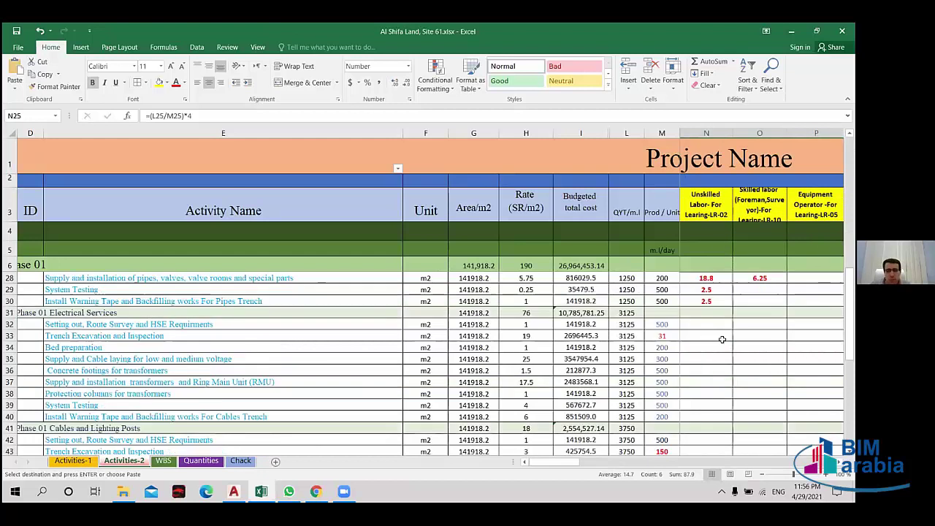
pyautogui.click(705, 324)
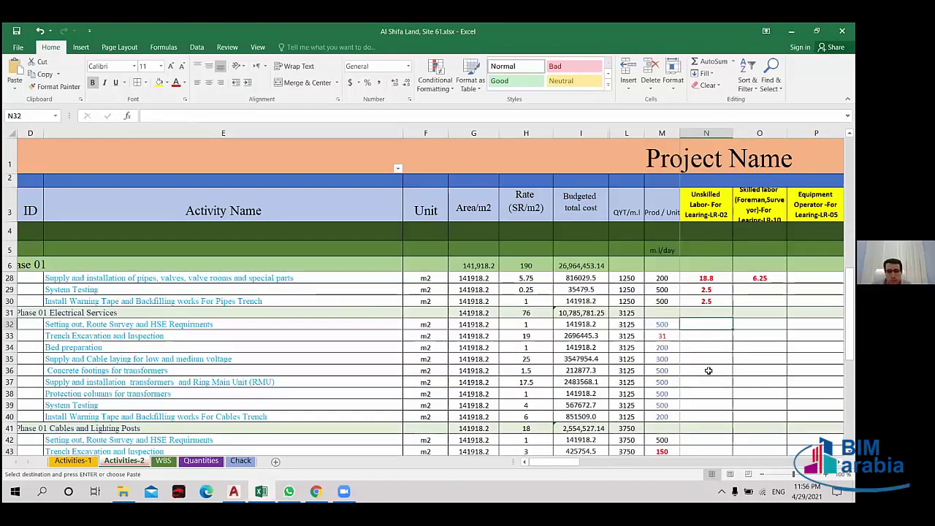
pyautogui.hotkey('ctrl', 'v')
# - Check the pasted formulas: 25.0 for setting out in N32 and 46.9 for bed preparation in N34
pyautogui.click(708, 371)
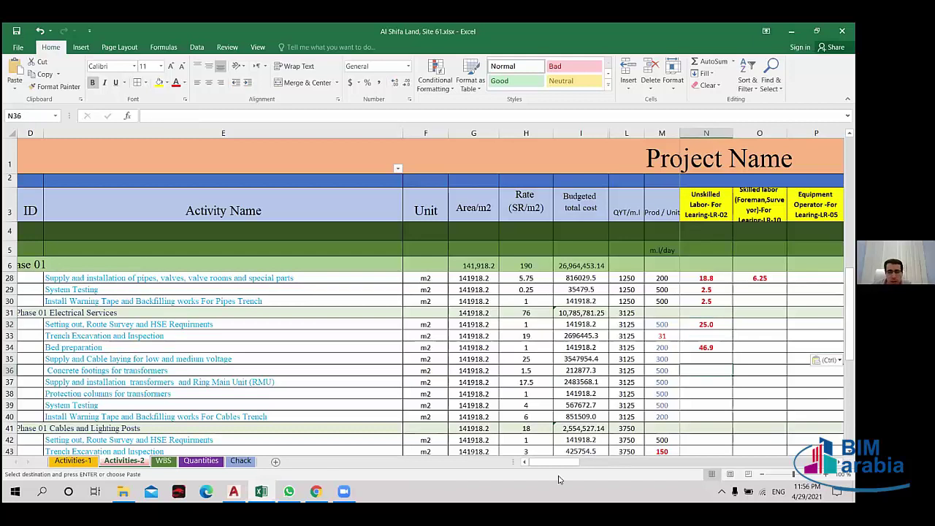
pyautogui.moveTo(547, 462); pyautogui.dragTo(551, 464)
pyautogui.click(695, 324)
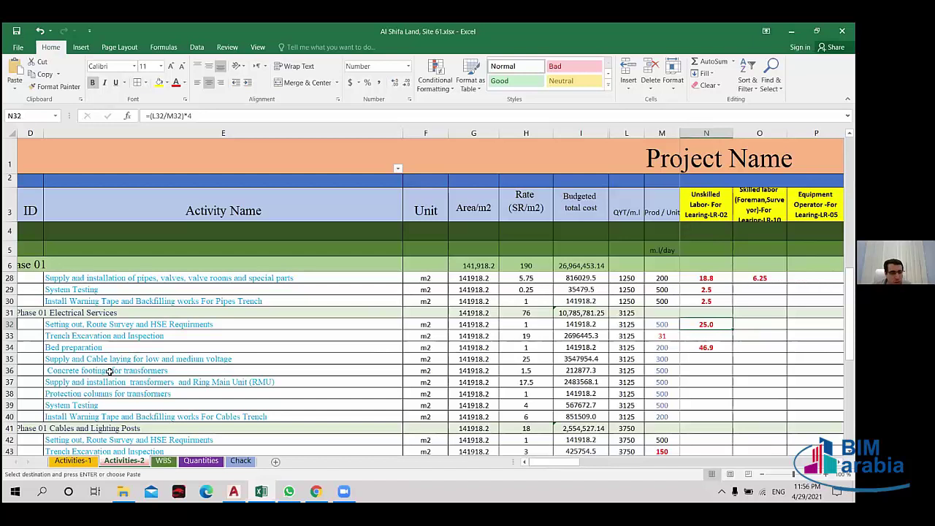
pyautogui.click(9, 347)
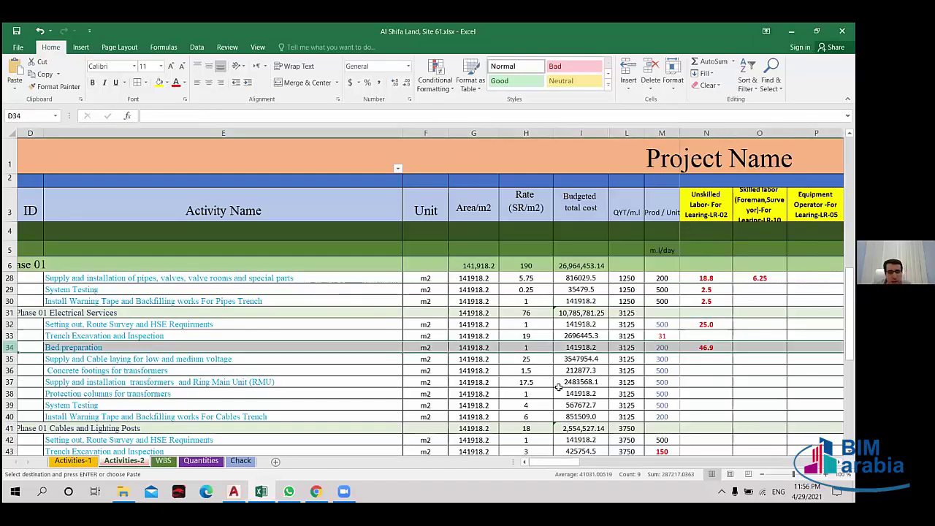
pyautogui.click(708, 344)
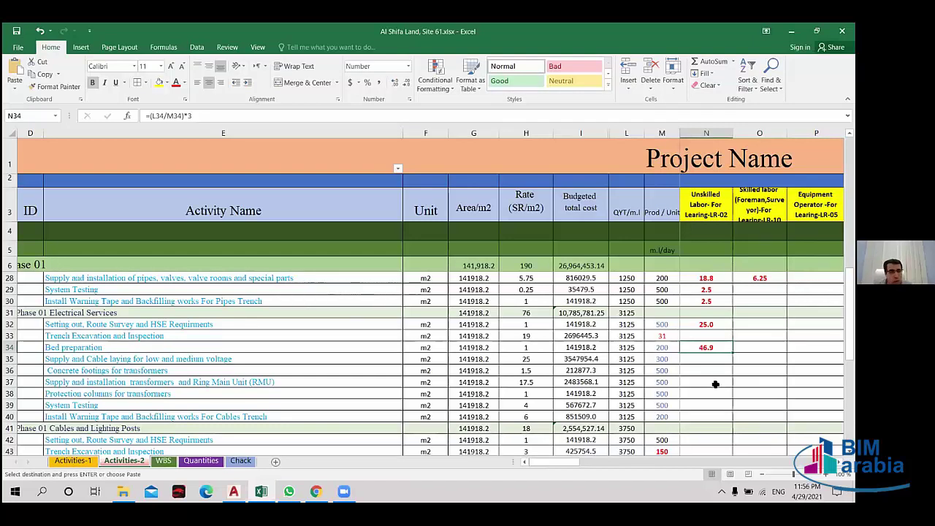
# - Edit N34's bed preparation formula to remove the trailing crew multiplier digit
pyautogui.click(217, 112)
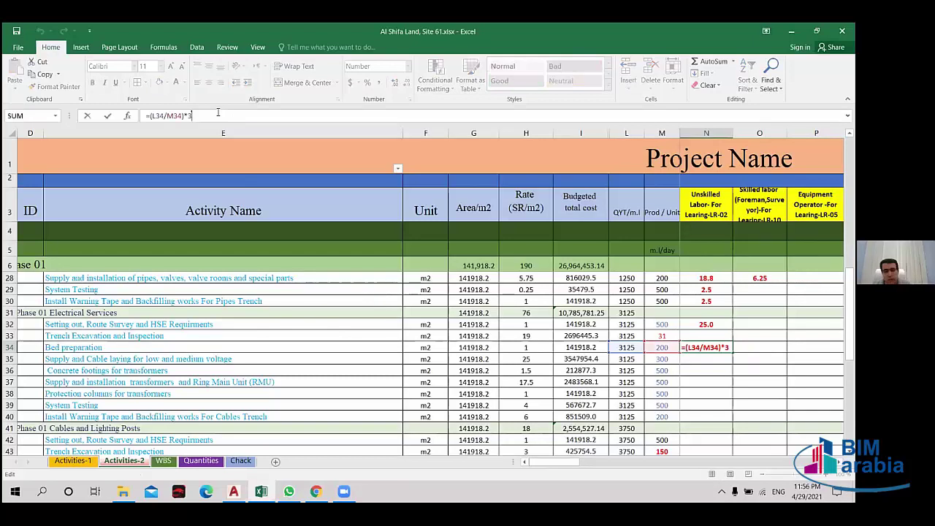
pyautogui.press('BackSpace')
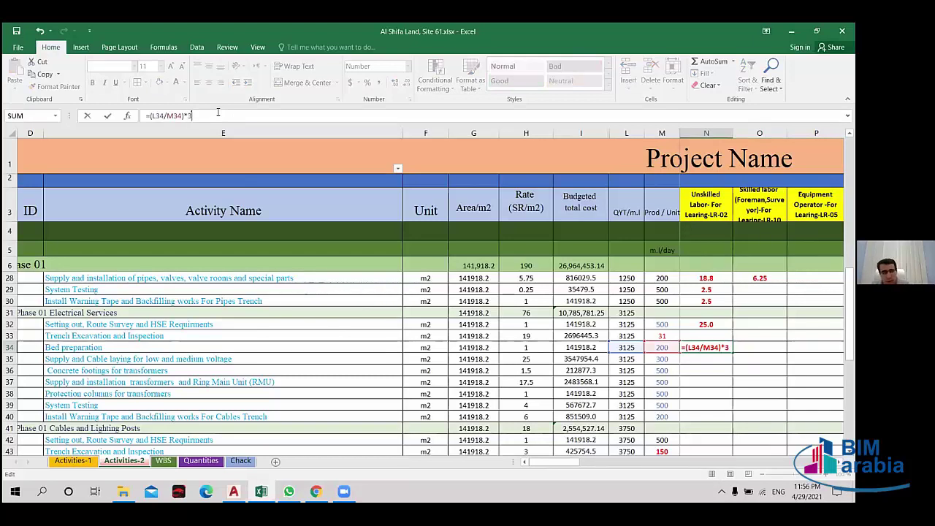
pyautogui.press('Return')
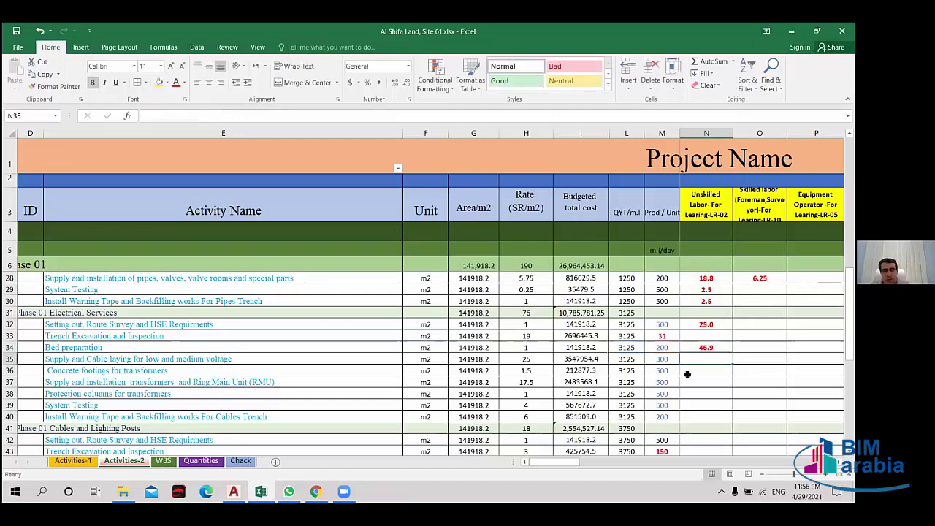
pyautogui.click(706, 349)
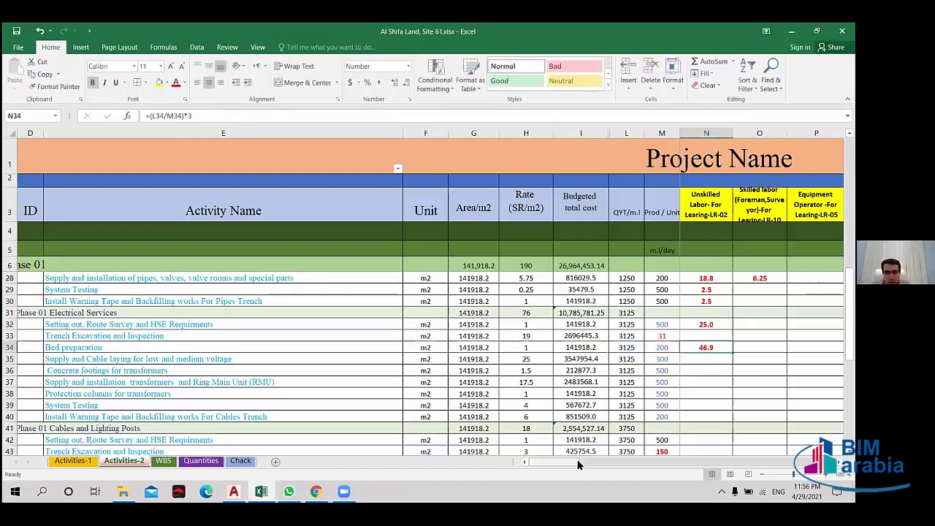
# - Inspect the equipment formulas in U33, V33 and the Crain 7 ton value 6.25 for row 32
pyautogui.moveTo(577, 464); pyautogui.dragTo(578, 464)
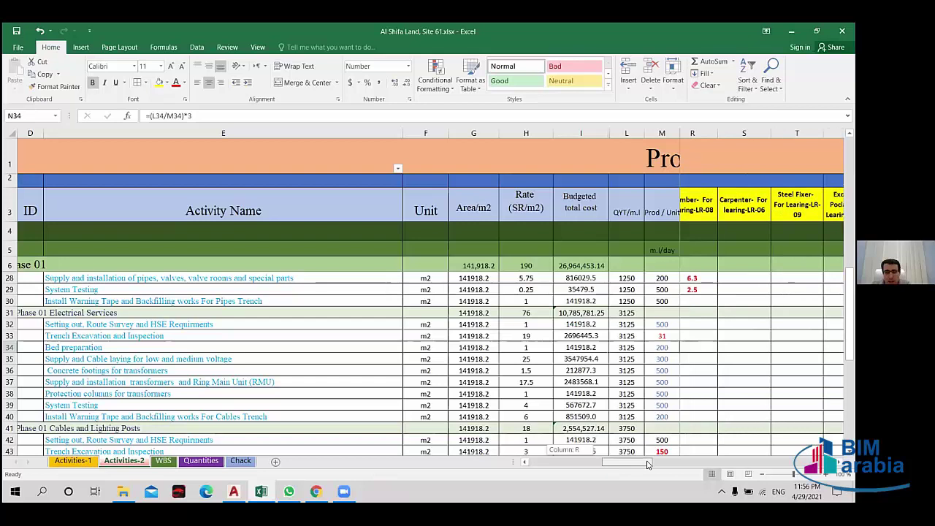
pyautogui.moveTo(600, 462); pyautogui.dragTo(643, 463)
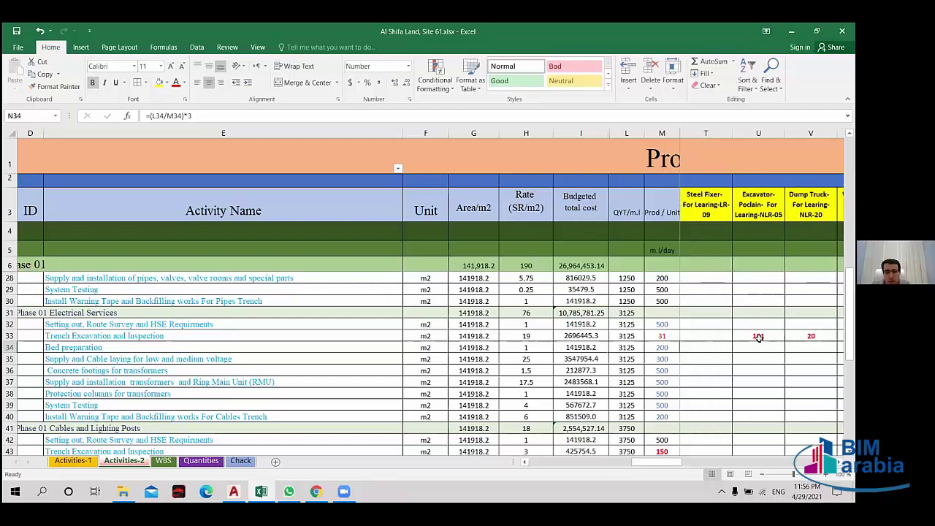
pyautogui.click(759, 337)
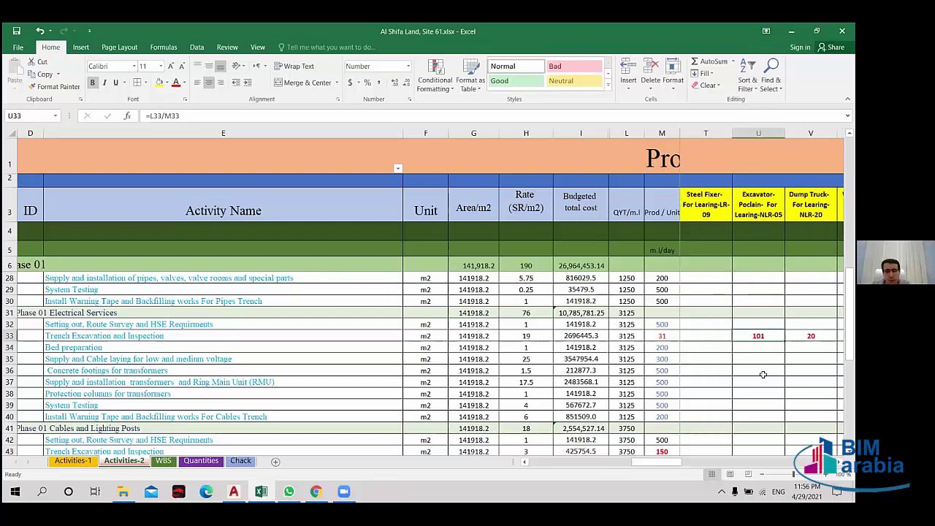
pyautogui.click(810, 336)
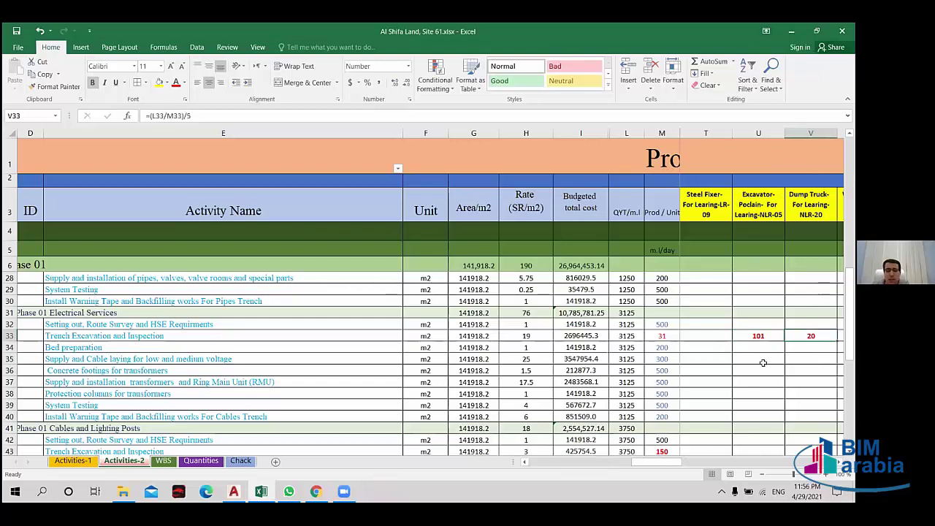
pyautogui.moveTo(656, 462); pyautogui.dragTo(789, 465)
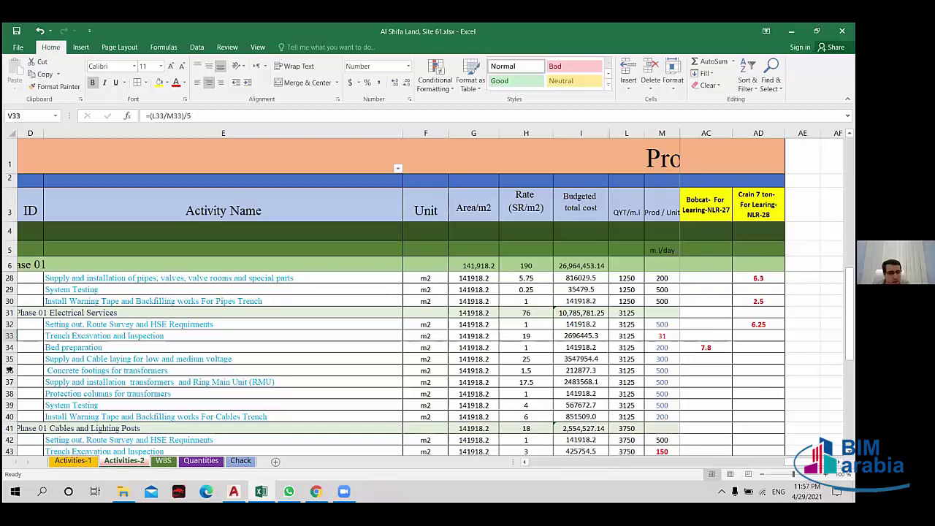
pyautogui.click(10, 347)
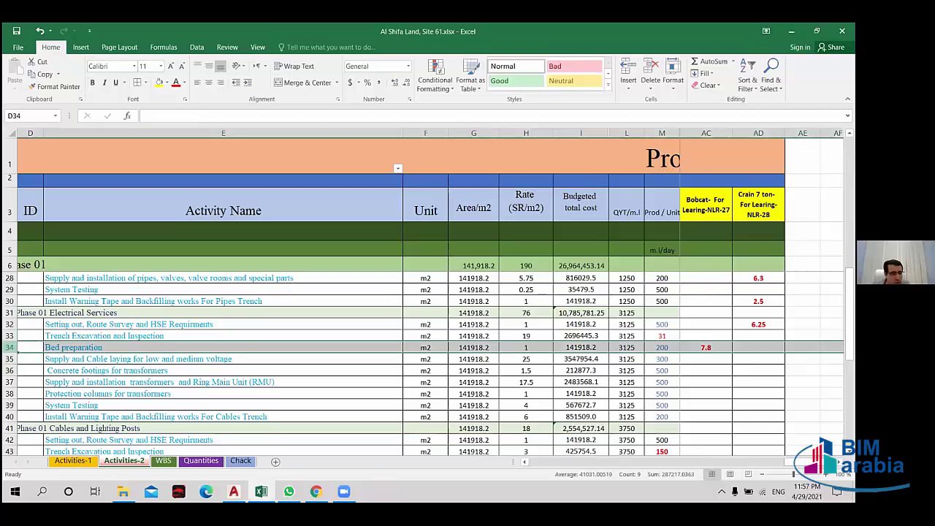
pyautogui.click(753, 326)
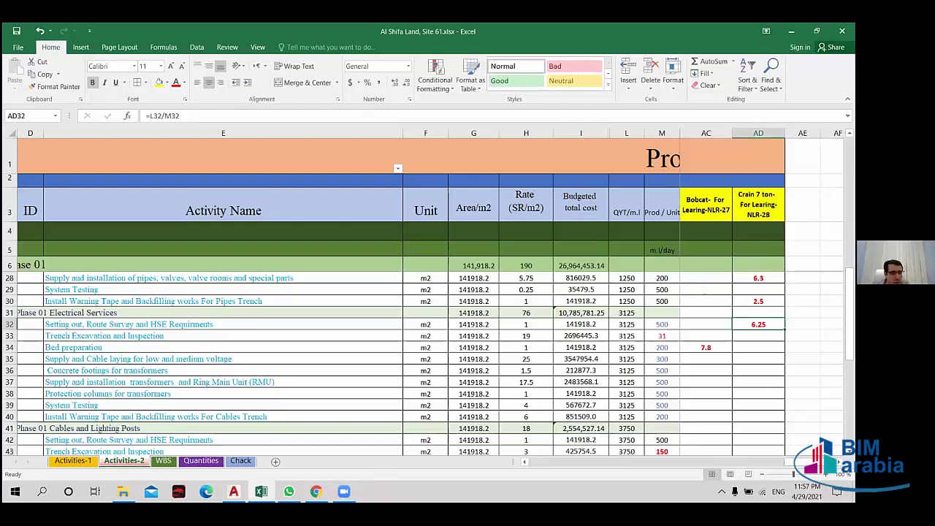
pyautogui.moveTo(767, 461); pyautogui.dragTo(546, 468)
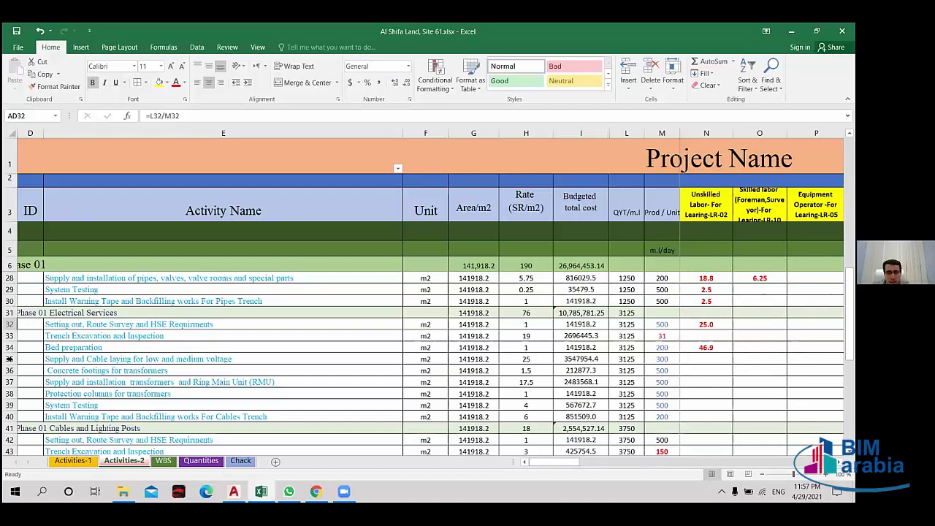
# - Fill the unskilled labour formula from N34 down to N35, giving 31.3 for cable laying
pyautogui.click(9, 359)
pyautogui.click(709, 347)
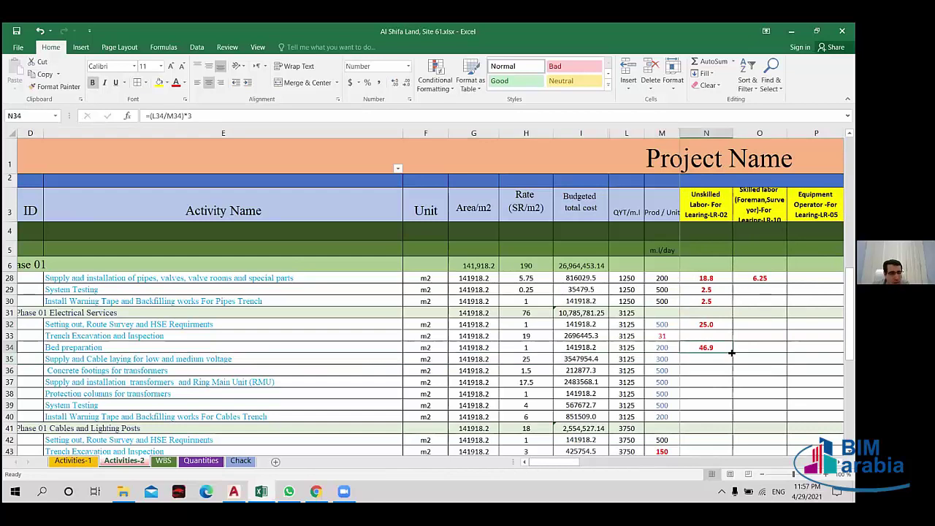
pyautogui.moveTo(731, 353); pyautogui.dragTo(730, 364)
pyautogui.click(707, 358)
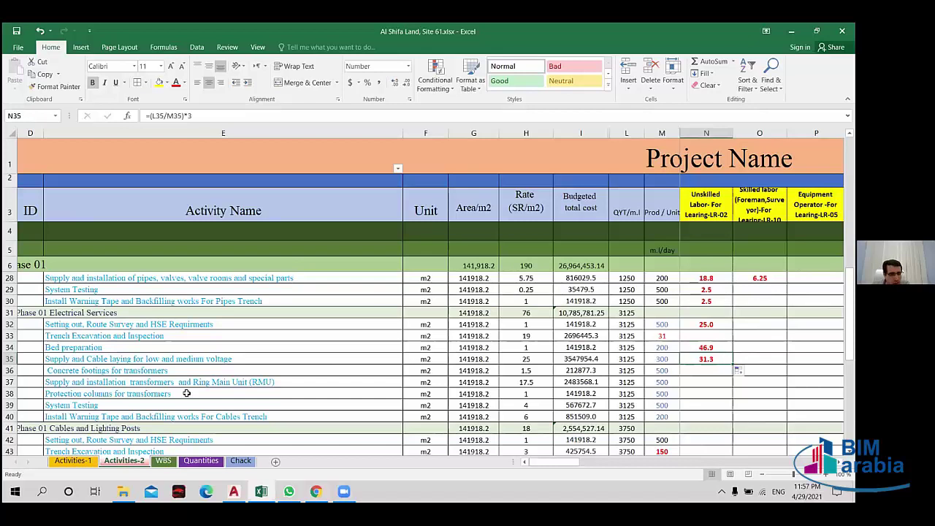
# - Copy the skilled labour formula from O28 into O35, giving 10.42
pyautogui.click(759, 358)
pyautogui.click(758, 278)
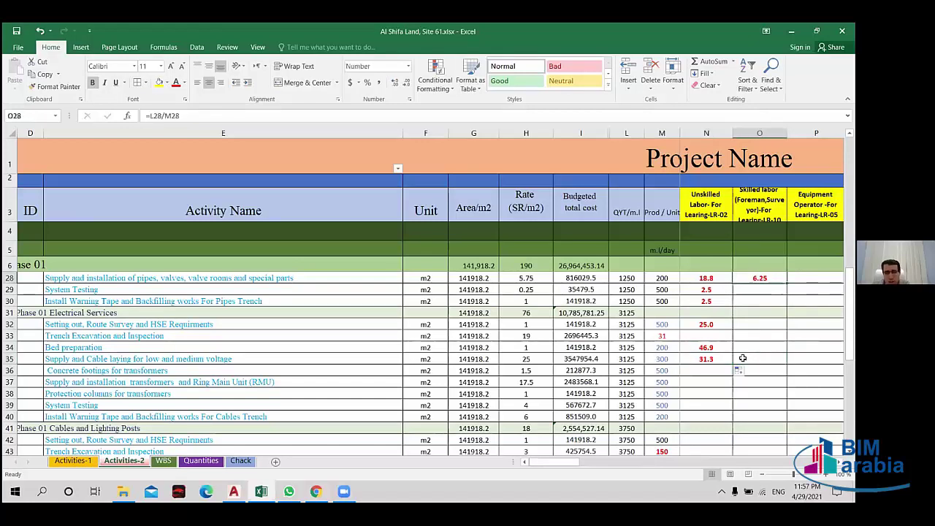
pyautogui.hotkey('ctrl', 'c')
pyautogui.click(759, 359)
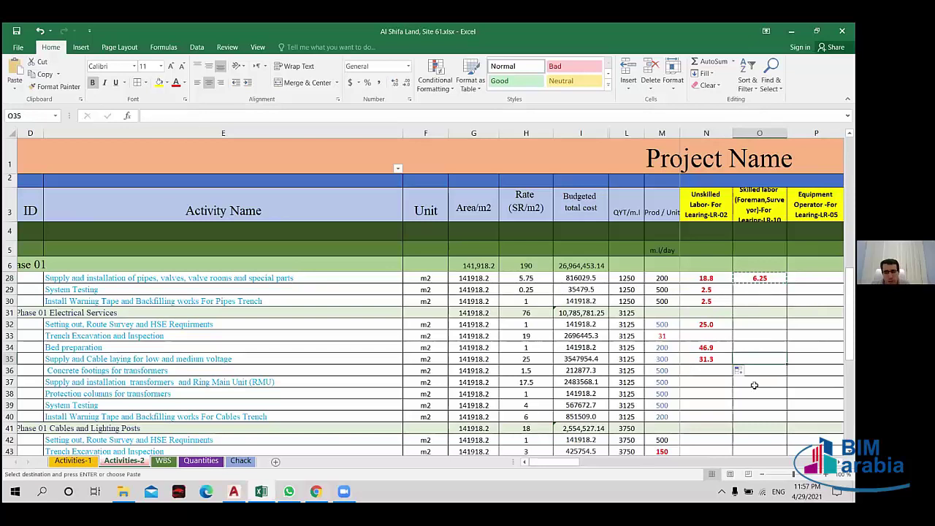
pyautogui.hotkey('ctrl', 'v')
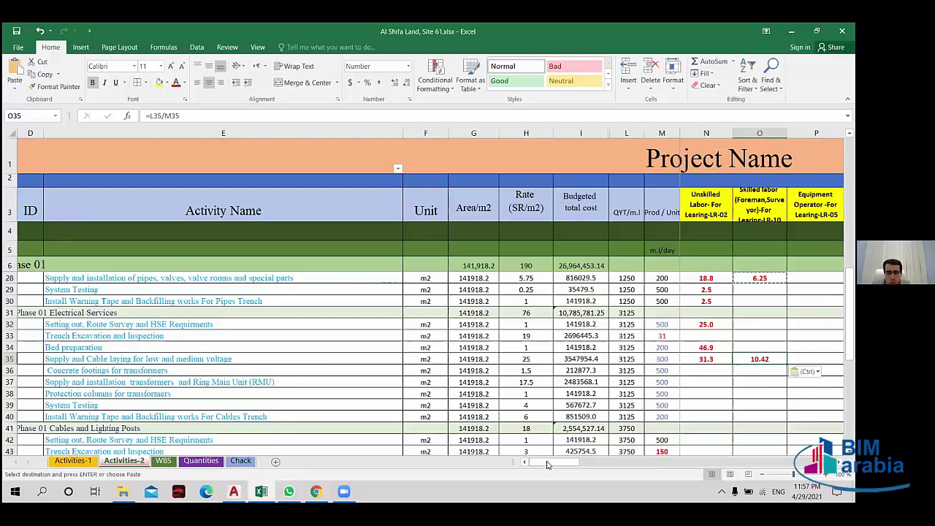
pyautogui.moveTo(550, 461); pyautogui.dragTo(588, 462)
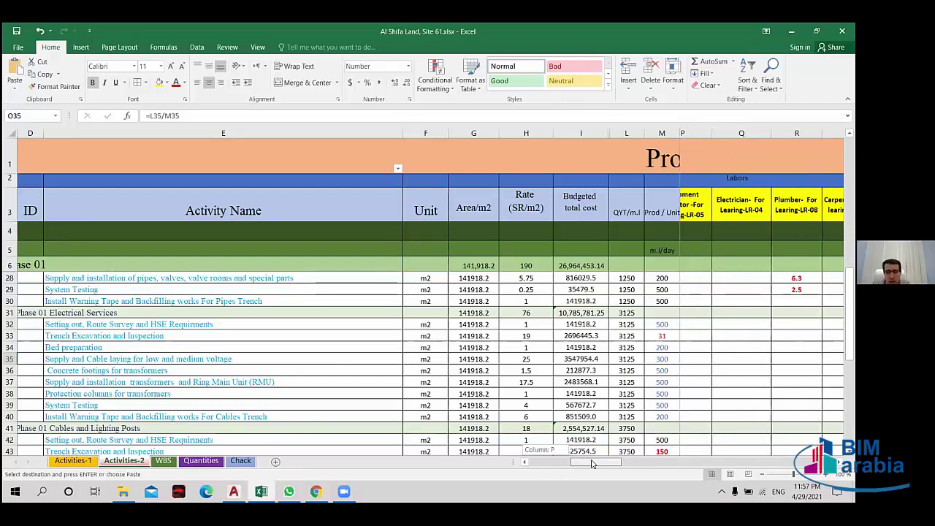
pyautogui.click(837, 459)
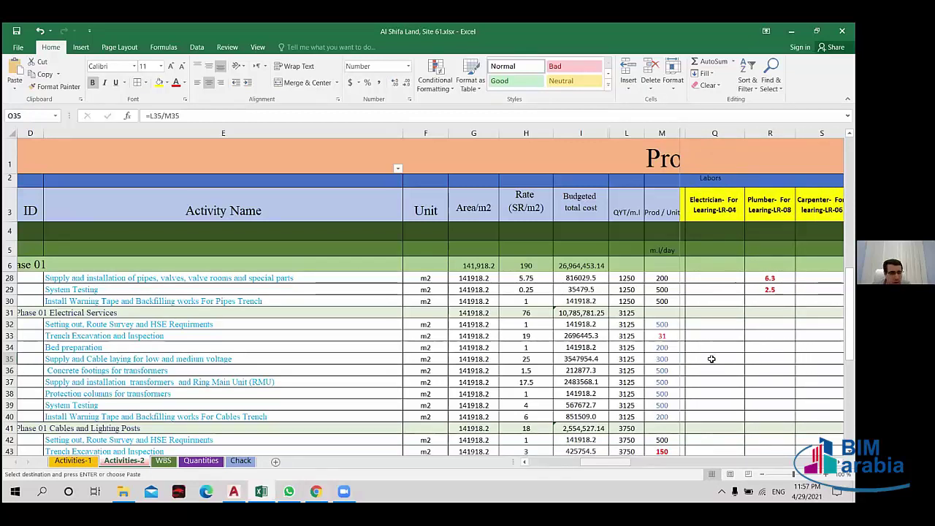
pyautogui.click(710, 359)
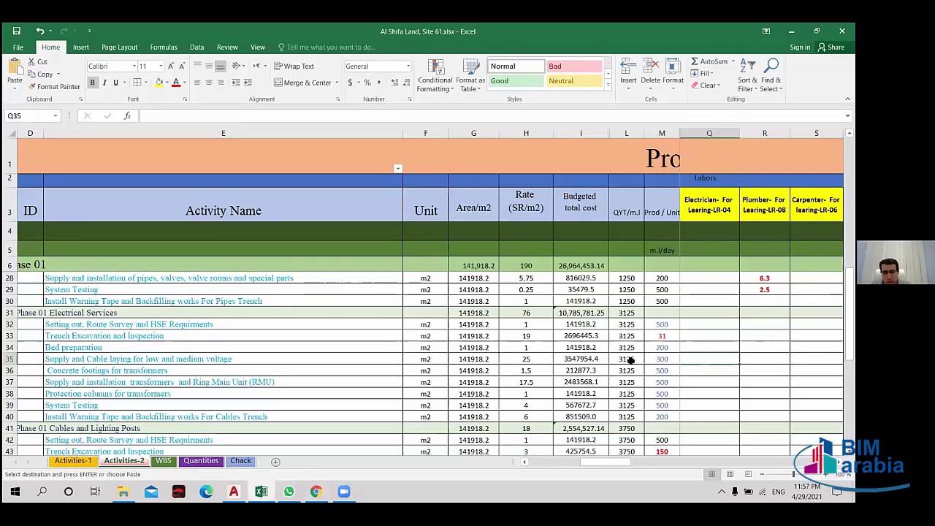
# - Enter =L35/M35 in the Electrician cell Q35 and show it as 10.42
pyautogui.write('=')
pyautogui.click(631, 361)
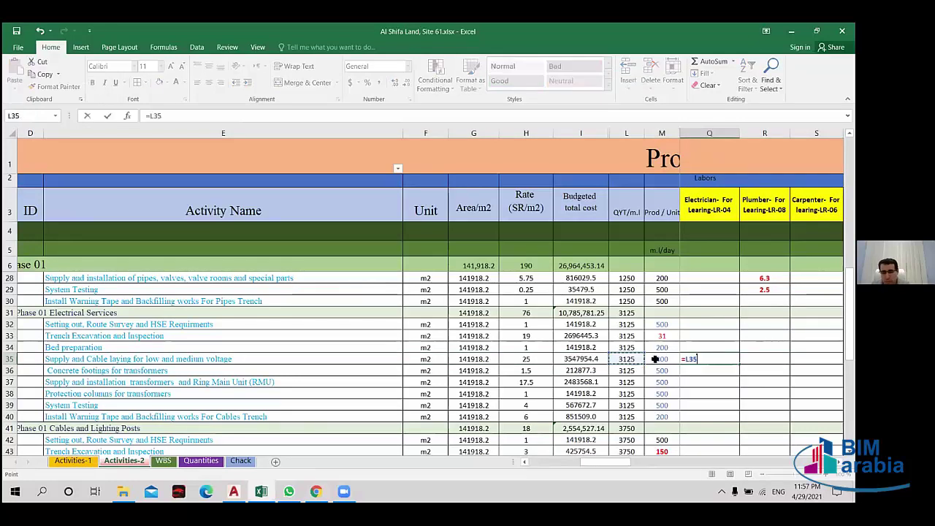
pyautogui.write('/')
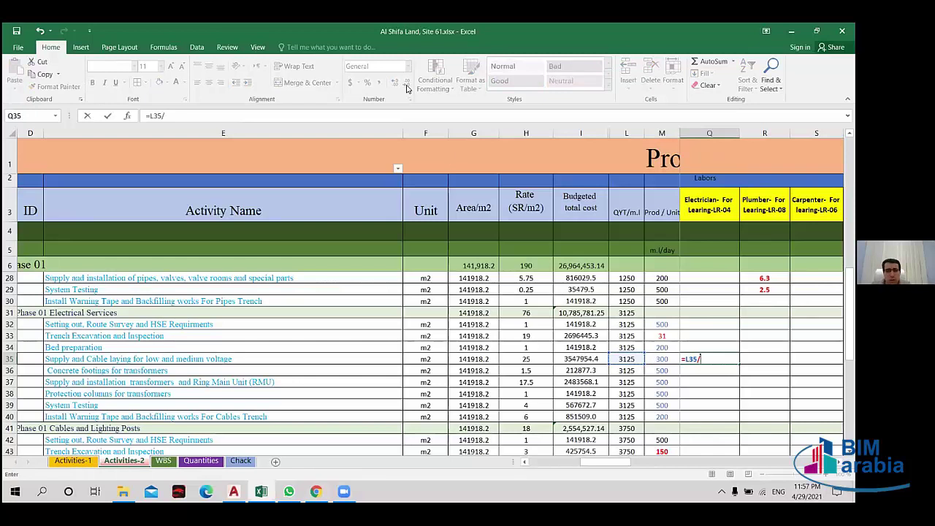
pyautogui.click(661, 358)
pyautogui.press('Return')
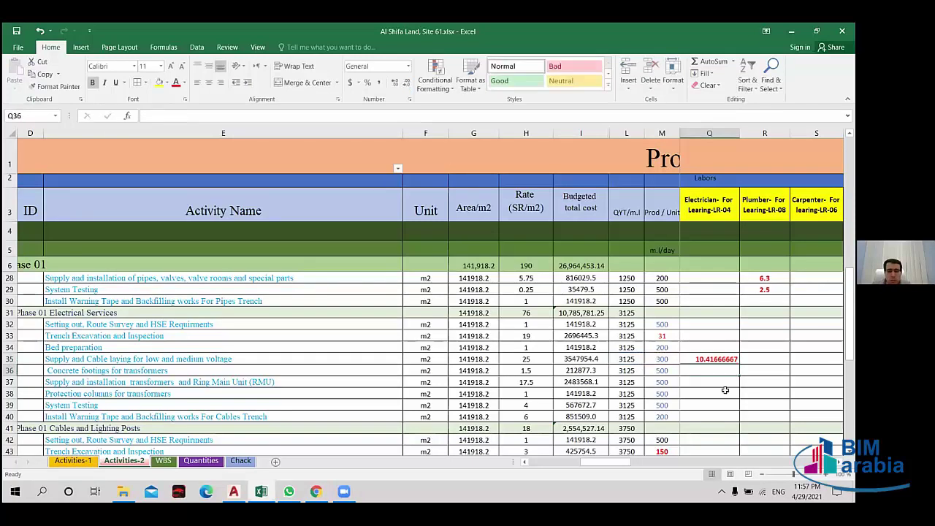
pyautogui.click(709, 358)
pyautogui.click(406, 82)
pyautogui.click(406, 81)
pyautogui.click(406, 82)
pyautogui.click(406, 81)
pyautogui.click(406, 82)
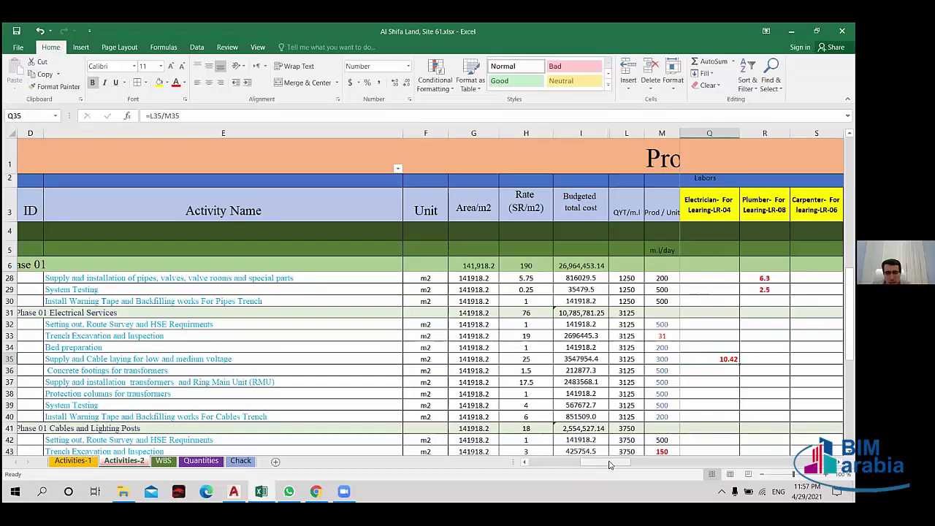
# - Enter =L35/M35 in the Cable Laying Machine cell Y35 and round it to 10.4
pyautogui.moveTo(621, 464); pyautogui.dragTo(712, 466)
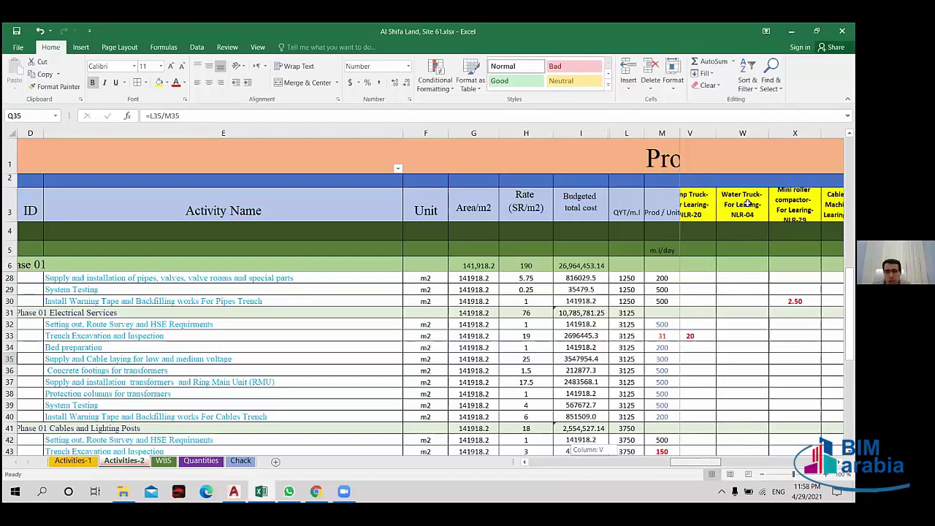
pyautogui.moveTo(712, 466); pyautogui.dragTo(741, 466)
pyautogui.hscroll(1, 760, 130)
pyautogui.click(758, 133)
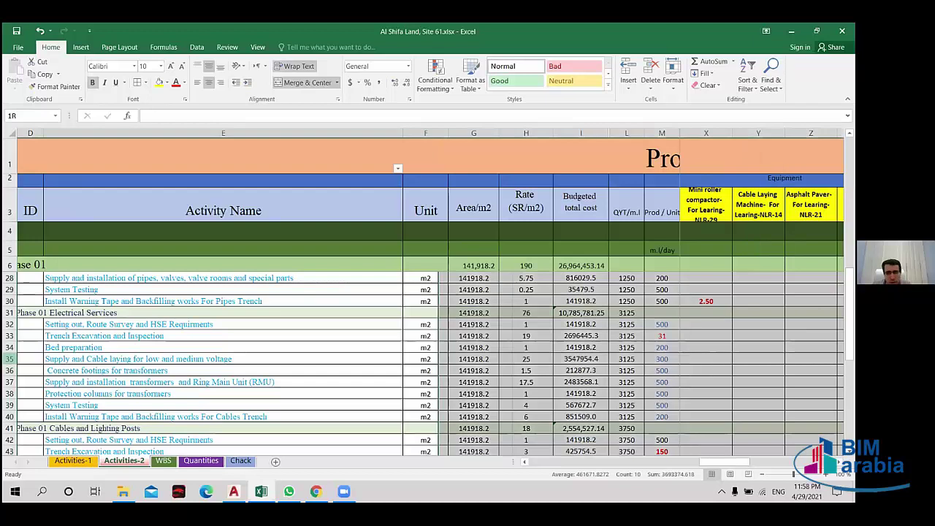
pyautogui.click(756, 356)
pyautogui.click(755, 357)
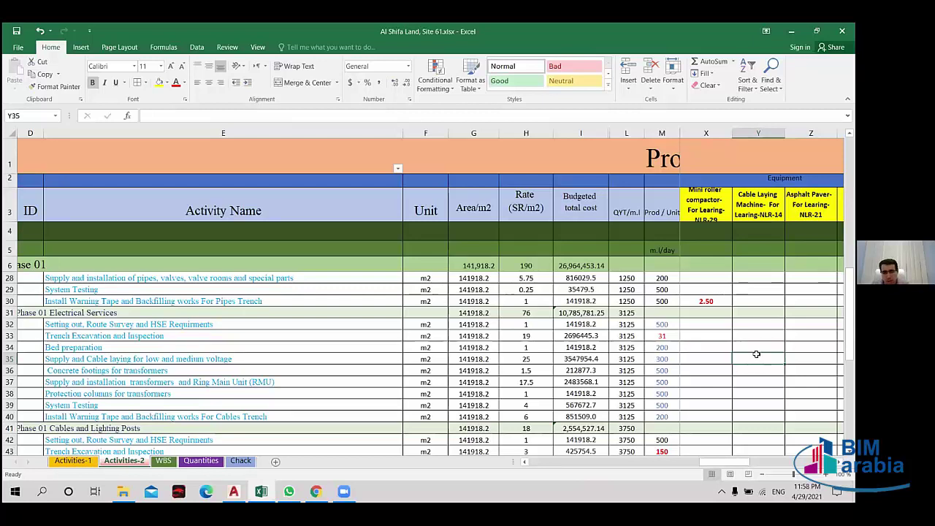
pyautogui.write('=')
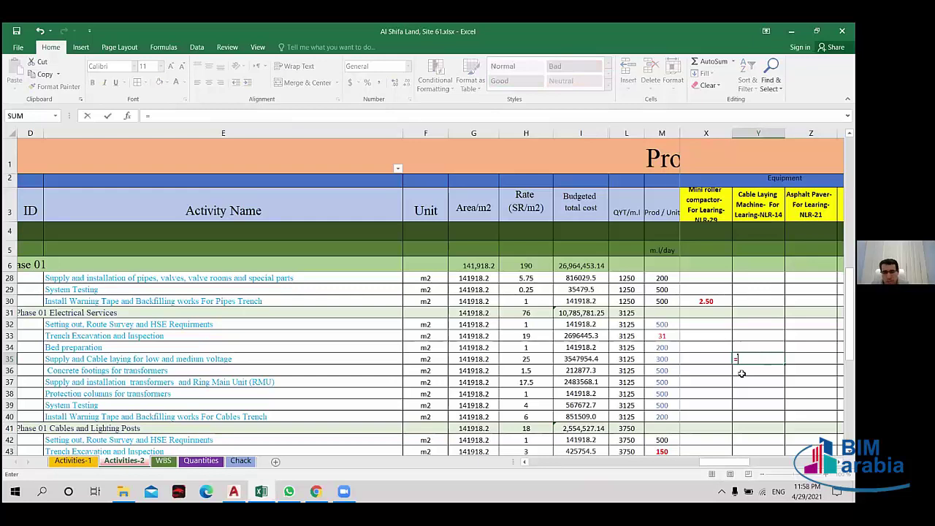
pyautogui.click(627, 358)
pyautogui.write('/')
pyautogui.click(662, 358)
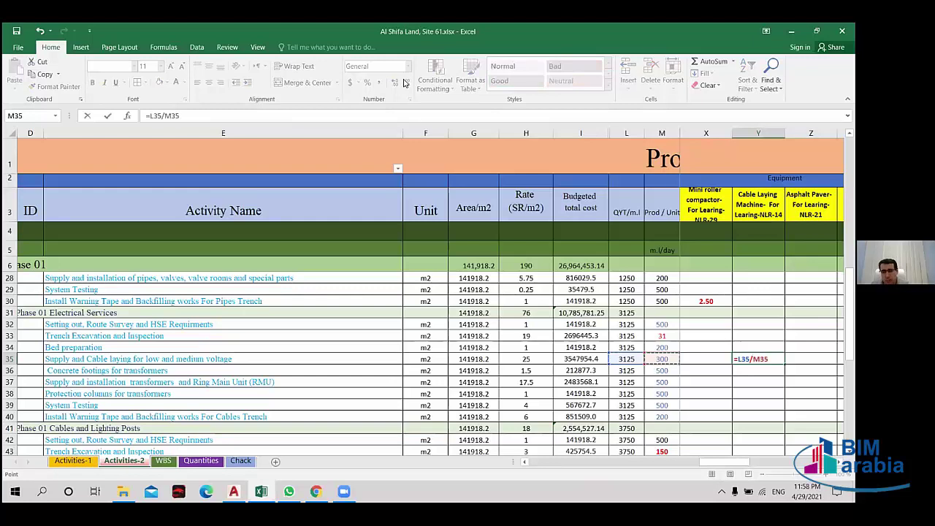
pyautogui.press('Return')
pyautogui.press('Up')
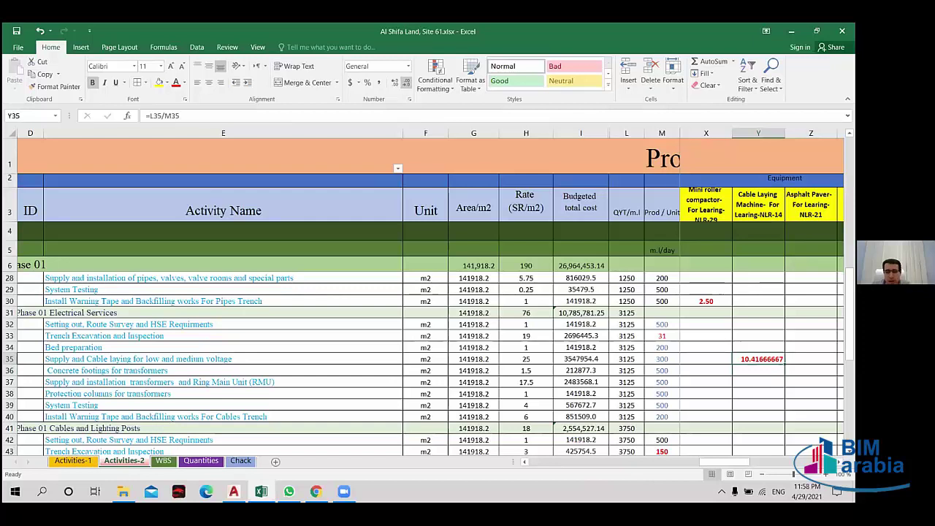
pyautogui.click(400, 82)
pyautogui.click(400, 82)
pyautogui.click(400, 82)
pyautogui.click(400, 82)
pyautogui.click(401, 82)
pyautogui.click(401, 81)
pyautogui.moveTo(726, 467); pyautogui.dragTo(762, 468)
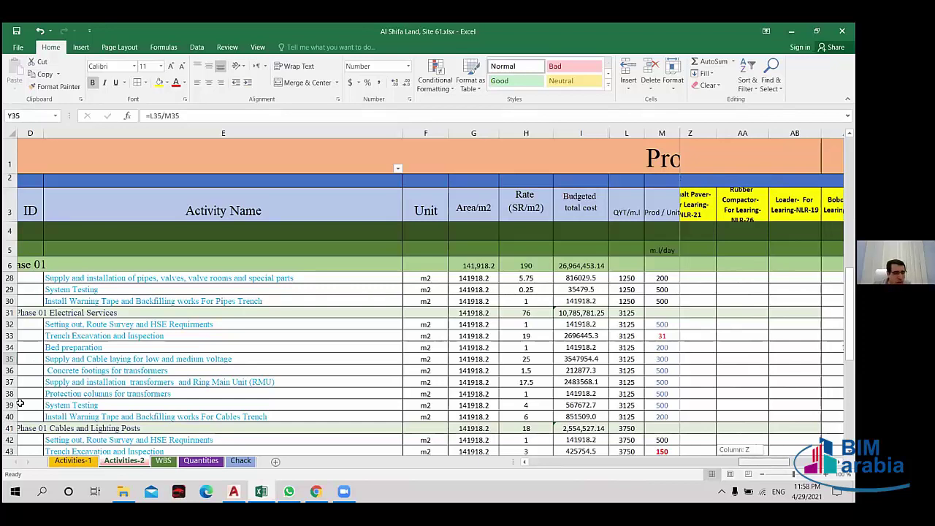
pyautogui.hscroll(-2, 21, 402)
pyautogui.click(11, 371)
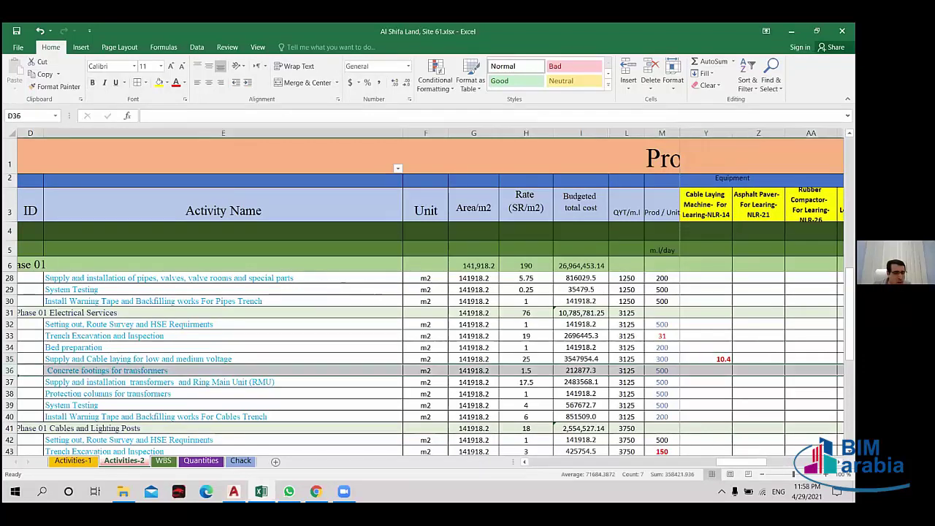
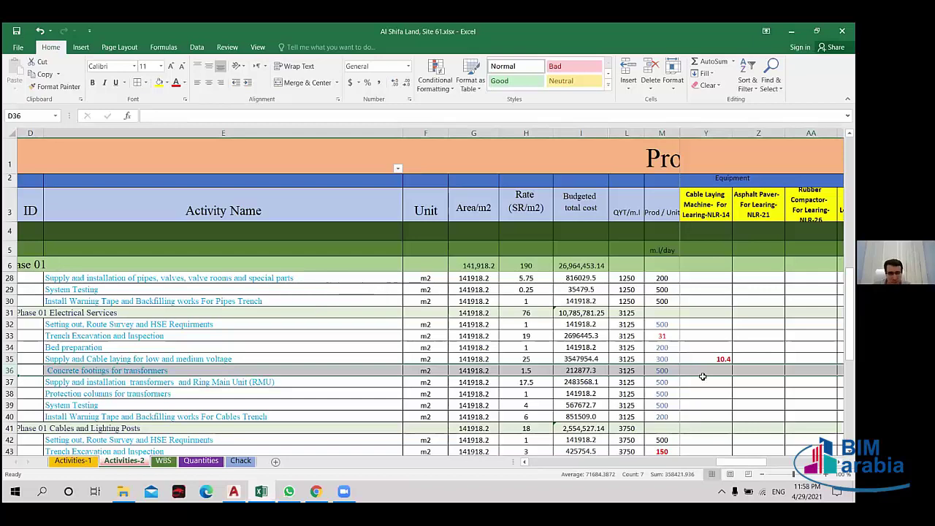
# - Fill N35's unskilled labor formula down into N36
pyautogui.hscroll(-5, 701, 377)
pyautogui.click(701, 374)
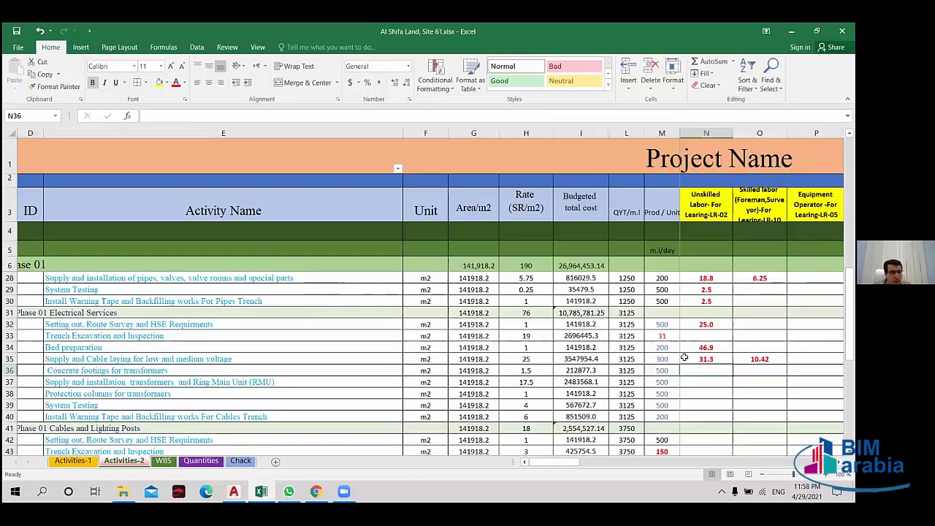
pyautogui.click(722, 362)
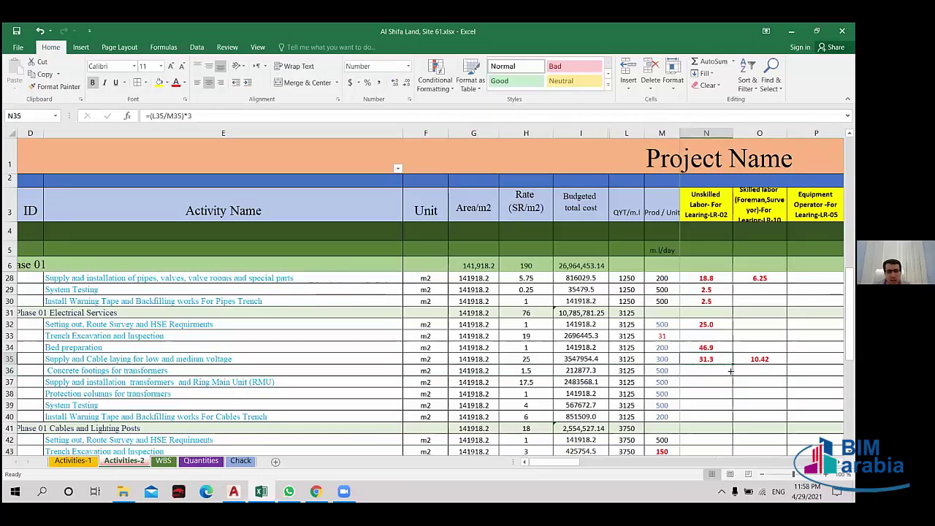
pyautogui.moveTo(733, 365); pyautogui.dragTo(732, 376)
pyautogui.click(706, 370)
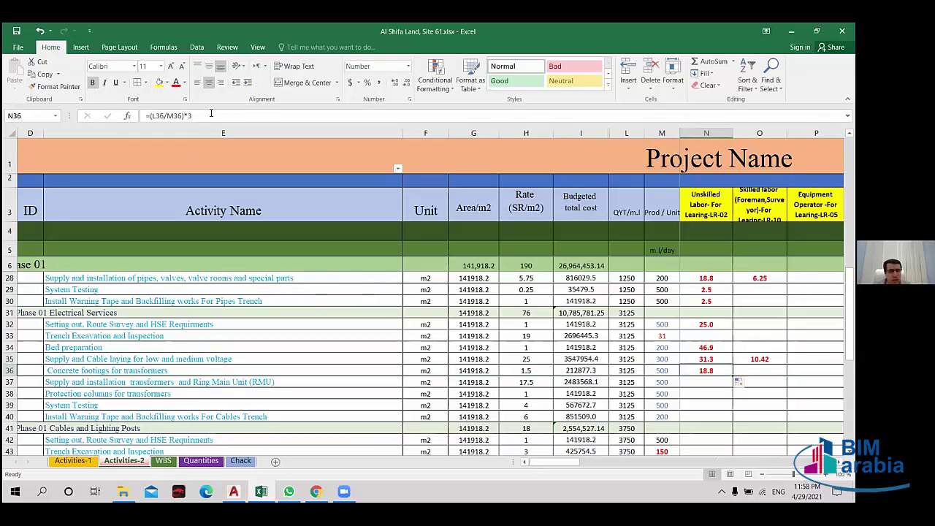
# - Change N36's multiplier from 3 to 2 so it reads =(L36/M36)*2, showing 12.5
pyautogui.click(210, 111)
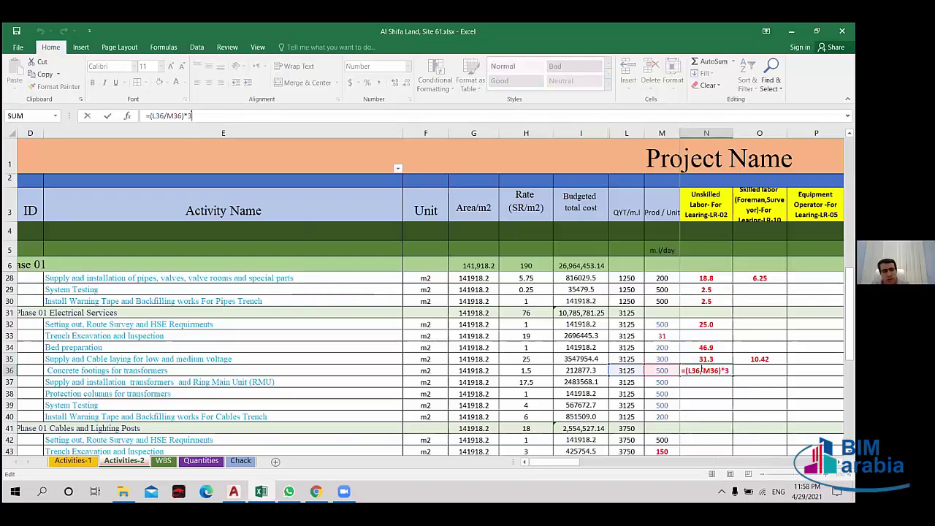
pyautogui.press('BackSpace')
pyautogui.write('2')
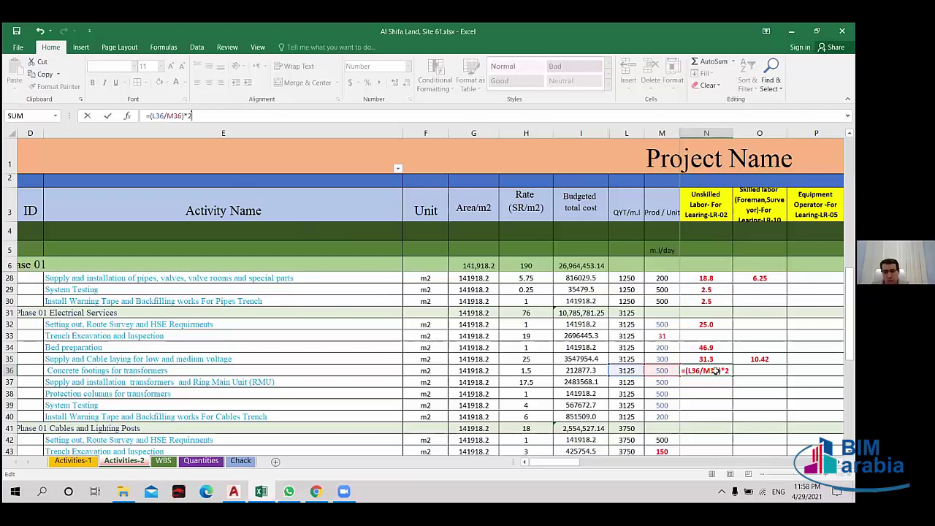
pyautogui.hotkey('ctrl', 'Return')
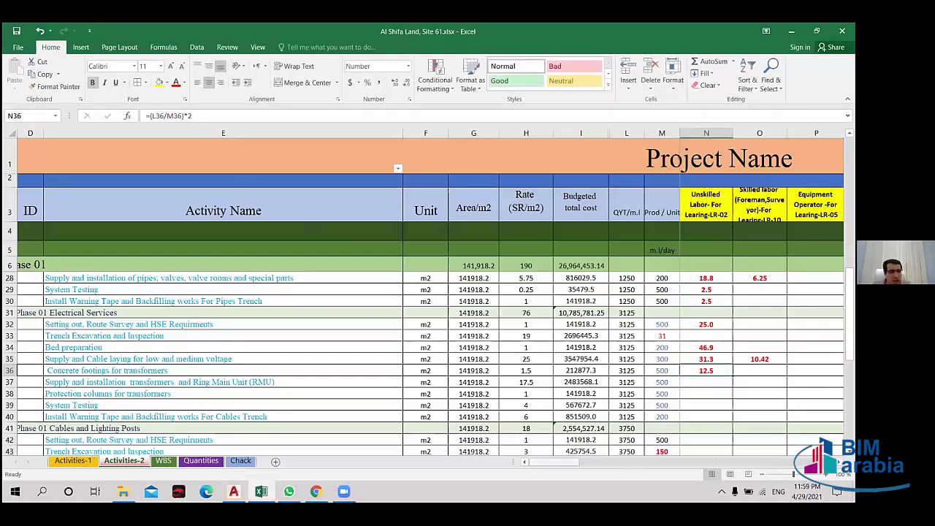
pyautogui.moveTo(573, 462); pyautogui.dragTo(756, 475)
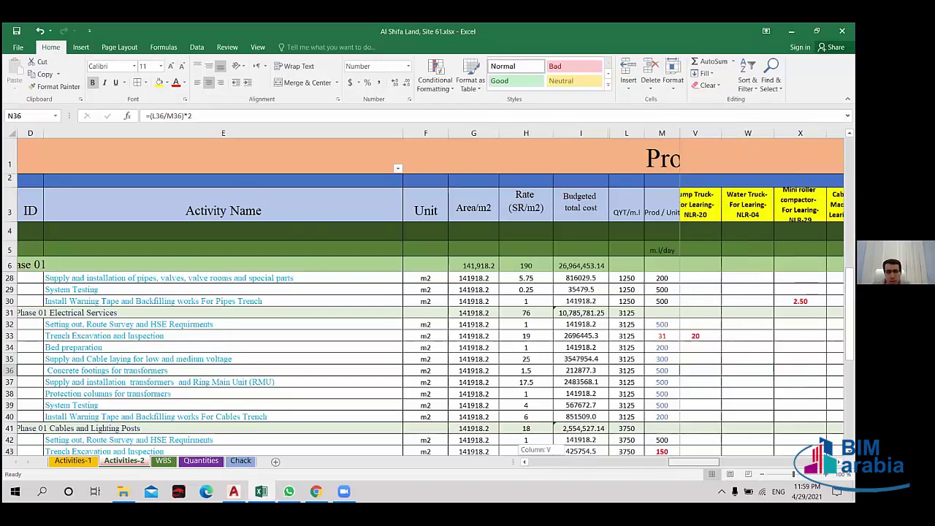
# - Copy AD32's Crain 7 ton formula into AD35, formatted as a number with fewer decimals
pyautogui.moveTo(694, 462); pyautogui.dragTo(789, 462)
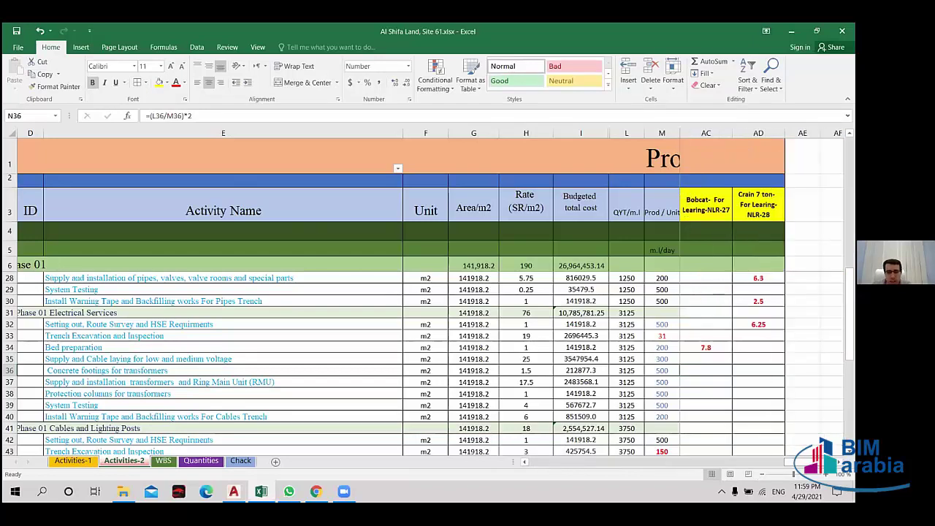
pyautogui.click(750, 371)
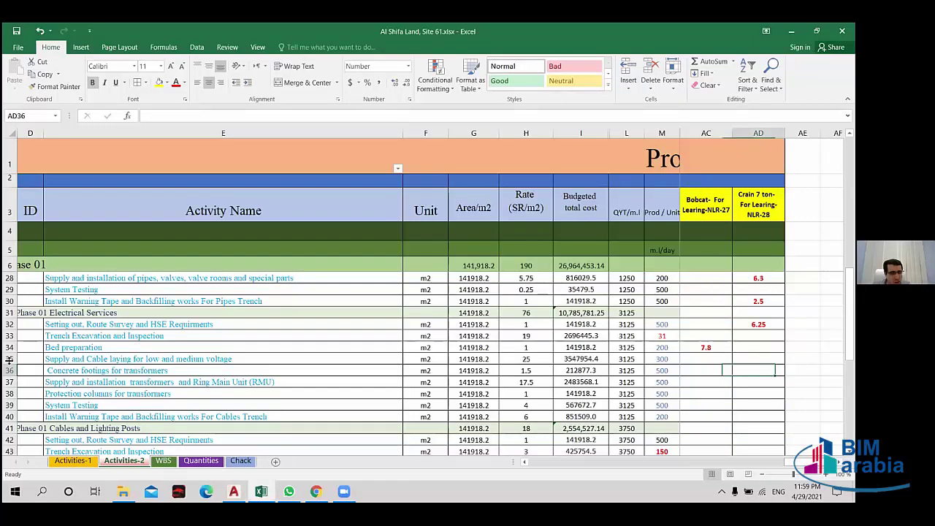
pyautogui.click(752, 359)
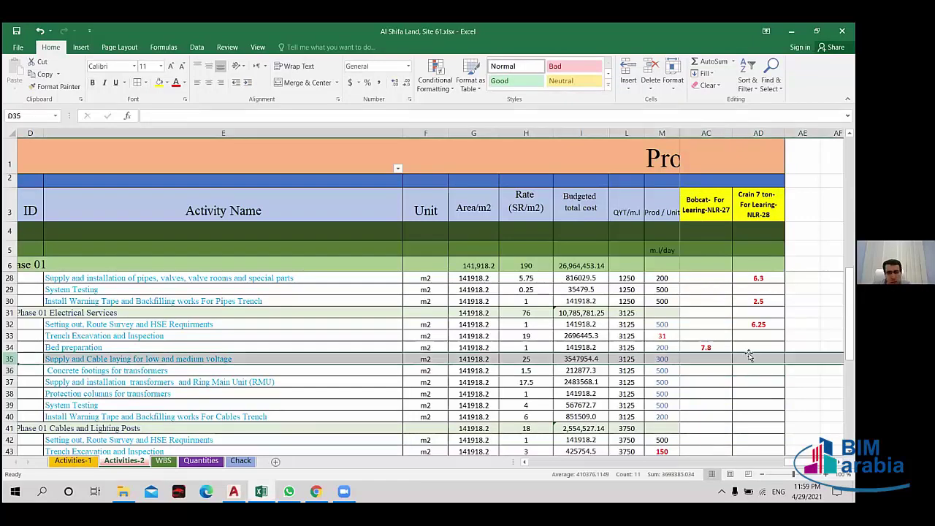
pyautogui.click(760, 327)
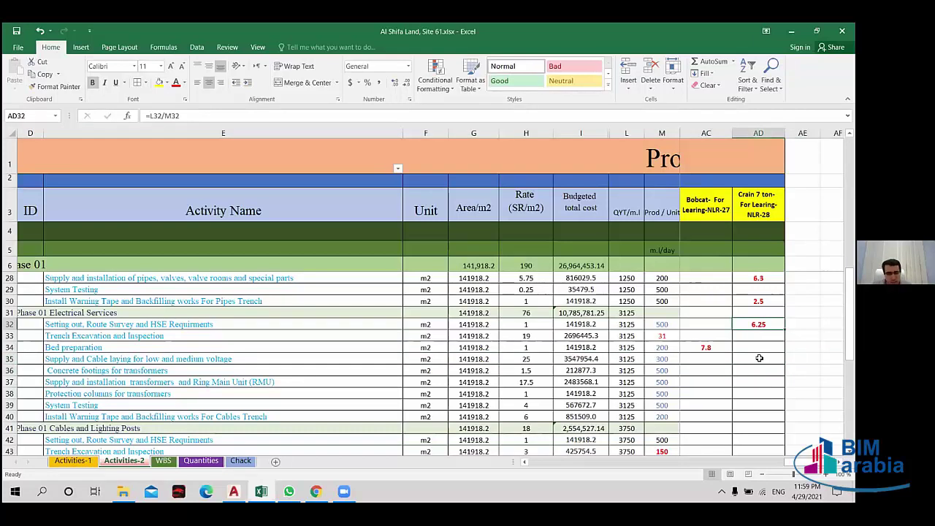
pyautogui.hotkey('ctrl', 'c')
pyautogui.moveTo(758, 358); pyautogui.dragTo(292, 359)
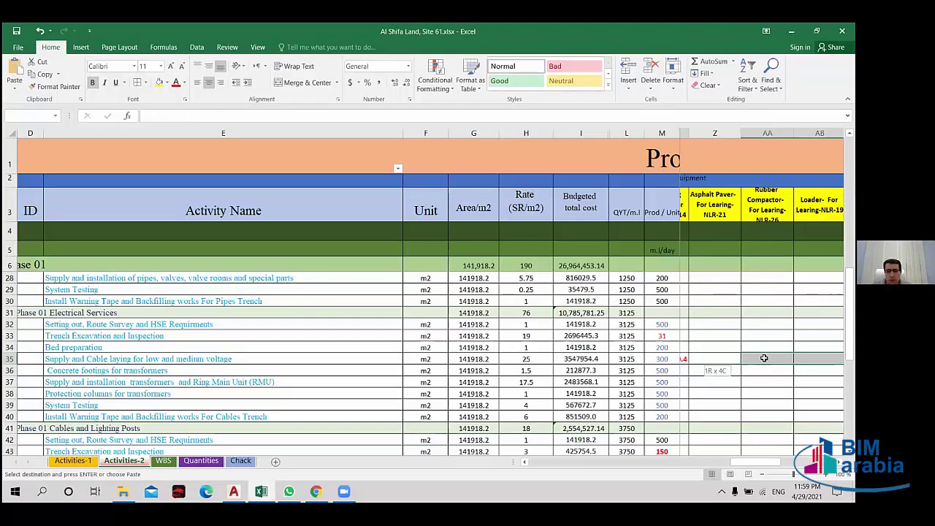
pyautogui.moveTo(653, 360); pyautogui.dragTo(753, 363)
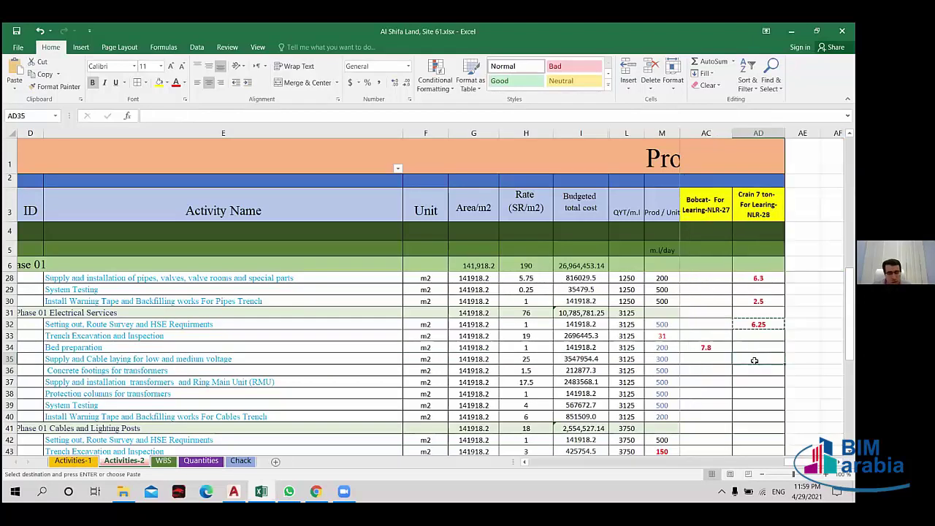
pyautogui.hotkey('ctrl', 'v')
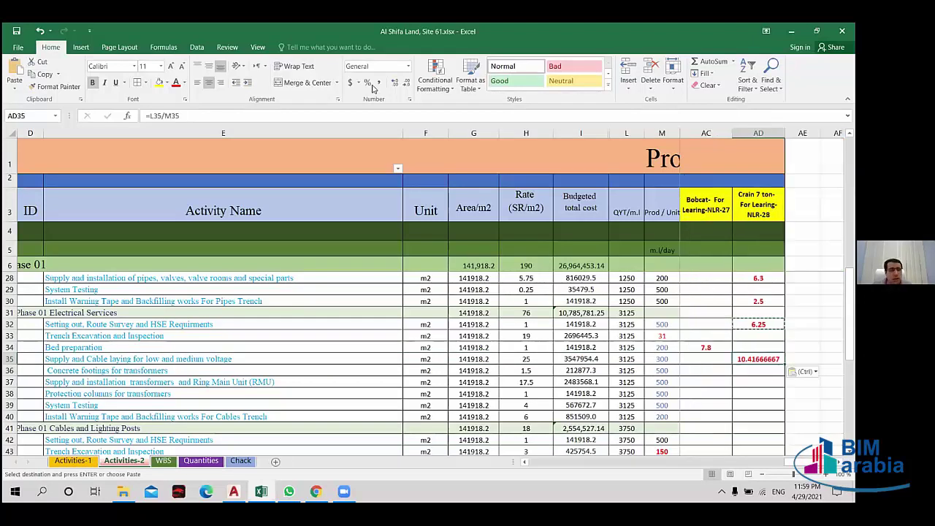
pyautogui.click(406, 84)
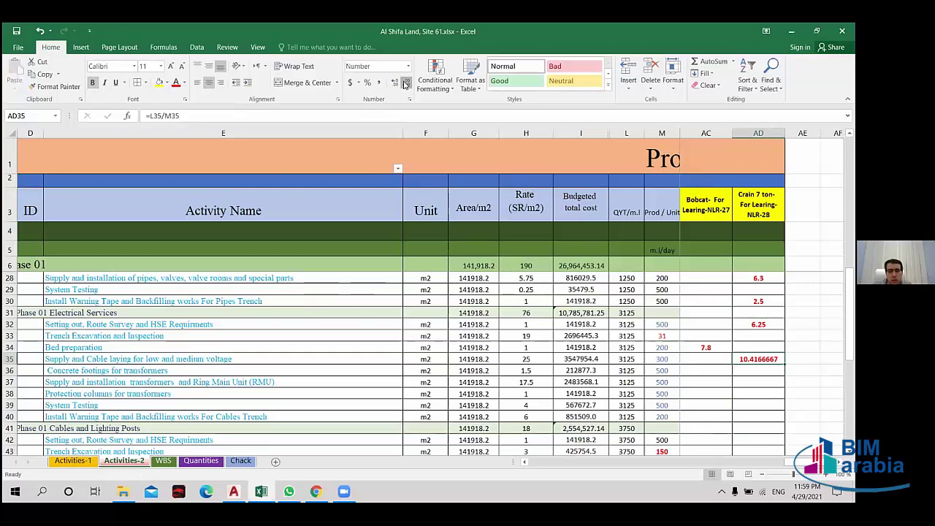
pyautogui.click(406, 85)
pyautogui.click(406, 85)
pyautogui.click(406, 85)
pyautogui.click(406, 85)
pyautogui.click(406, 85)
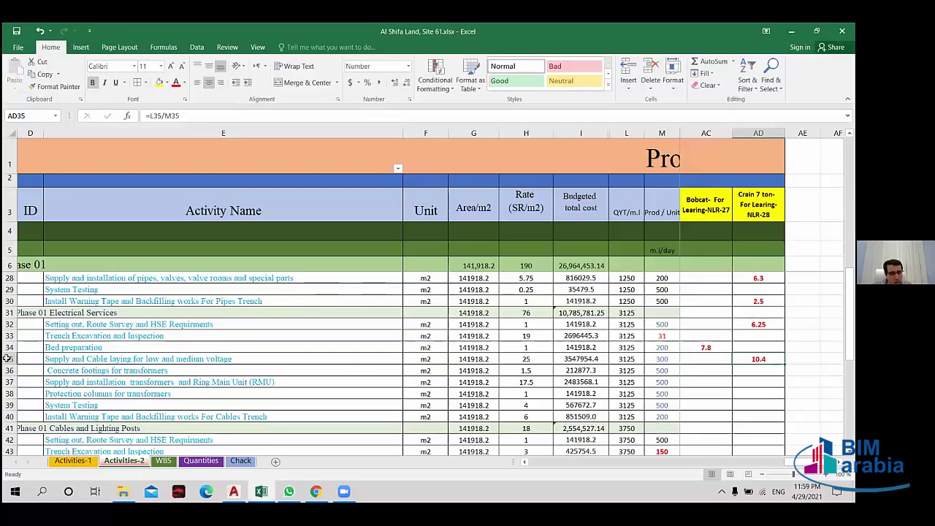
# - Fill AD35 down to AD36 so it shows 6.3, then clear AD35
pyautogui.click(8, 359)
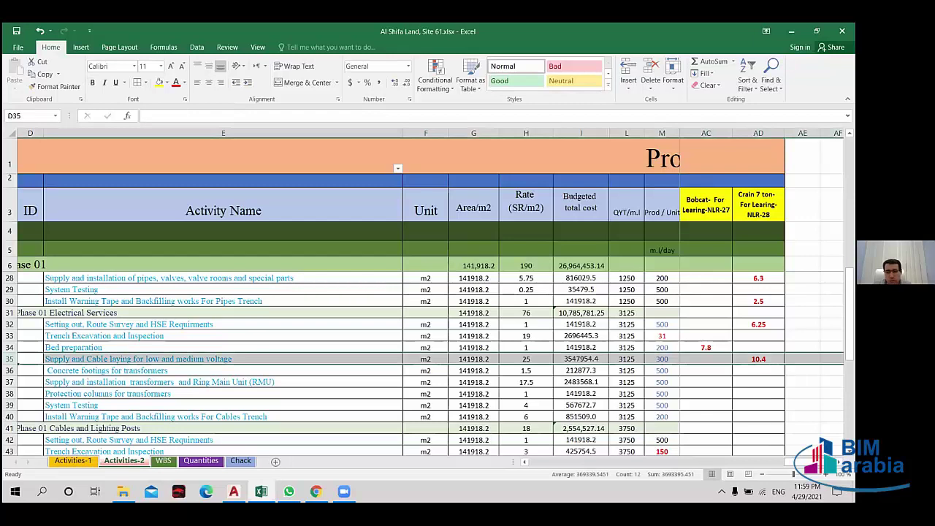
pyautogui.click(758, 358)
pyautogui.moveTo(784, 364); pyautogui.dragTo(785, 375)
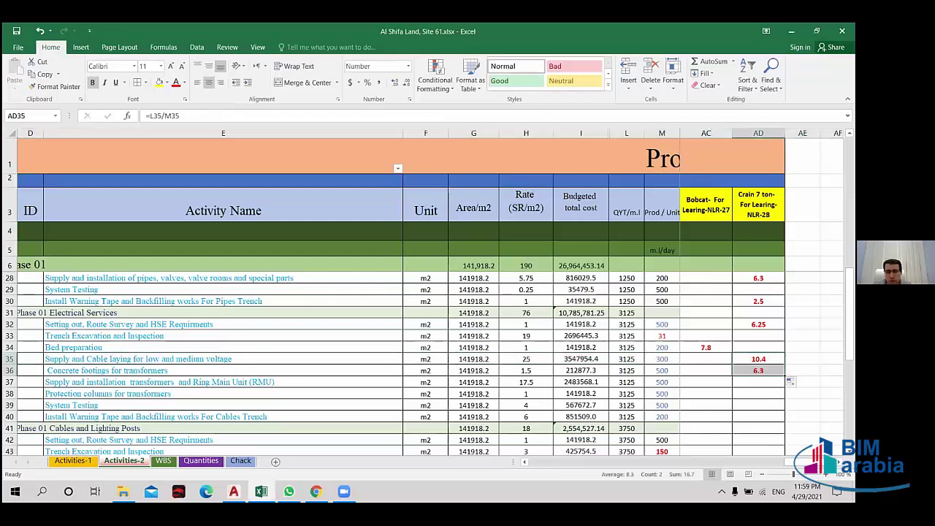
pyautogui.click(758, 358)
pyautogui.press('Delete')
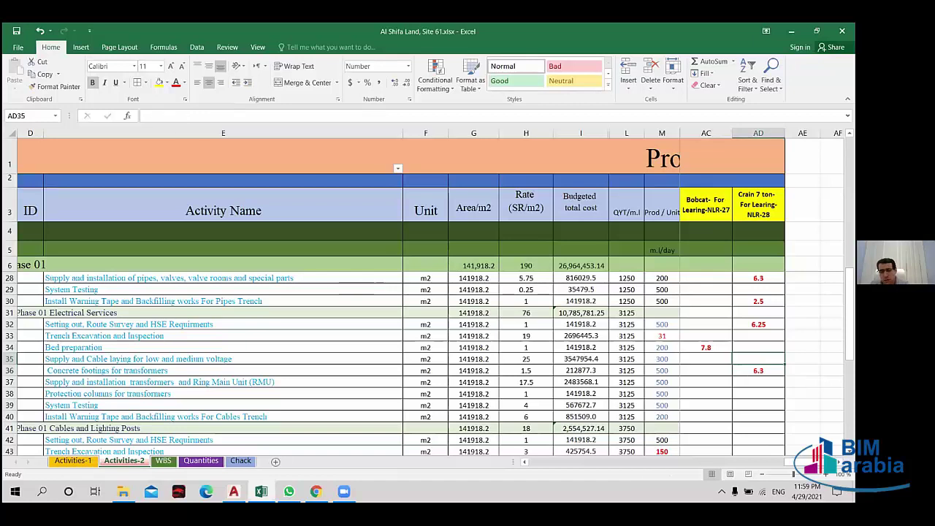
pyautogui.click(801, 370)
pyautogui.moveTo(790, 461)
pyautogui.mouseDown()
pyautogui.moveTo(767, 460)
pyautogui.moveTo(803, 461)
pyautogui.mouseUp()
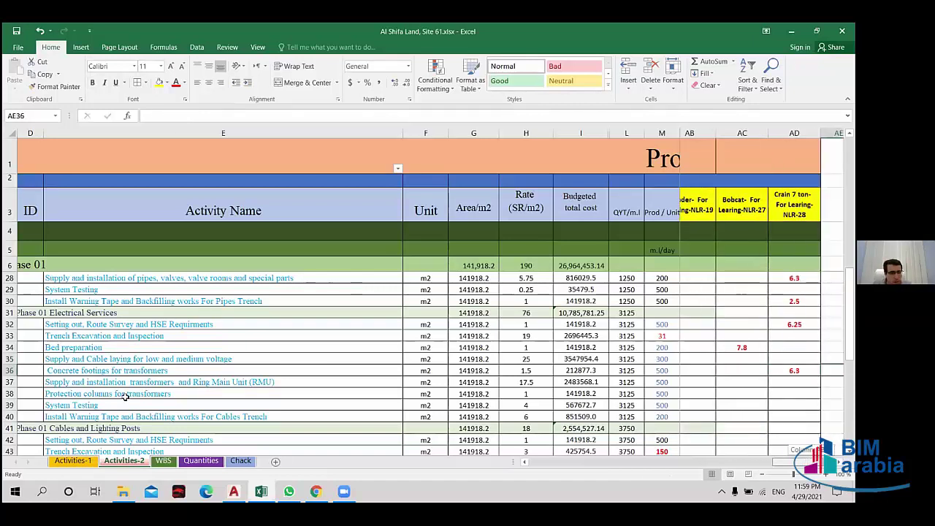
# - Copy N36's =(L36/M36)*2 down into N37 with Ctrl+D, giving 12.5 for the RMU row
pyautogui.scroll(-2, 125, 394)
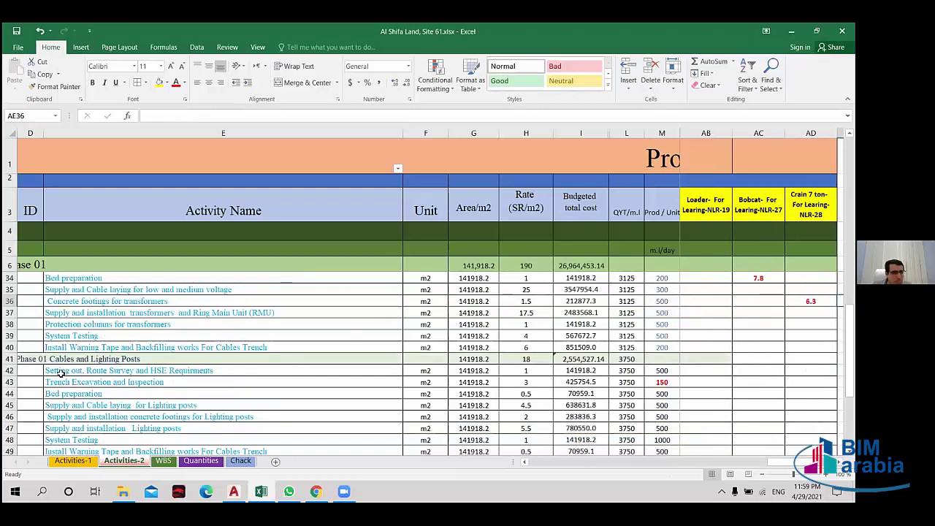
pyautogui.scroll(1, 63, 375)
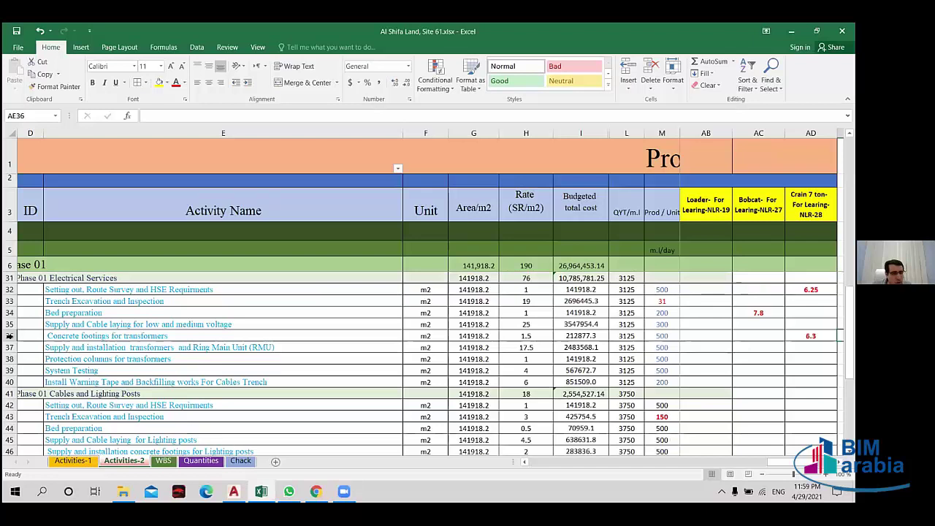
pyautogui.hotkey('shift', 'space')
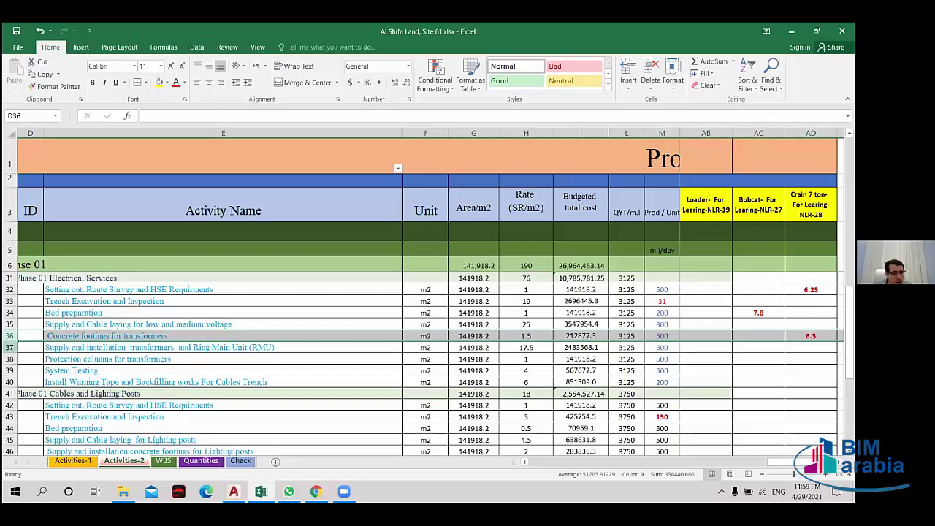
pyautogui.click(11, 346)
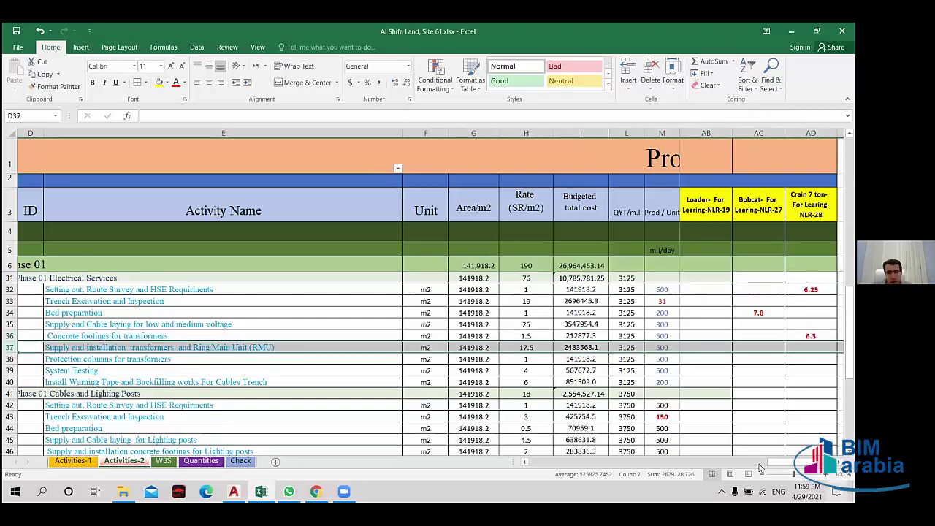
pyautogui.click(571, 465)
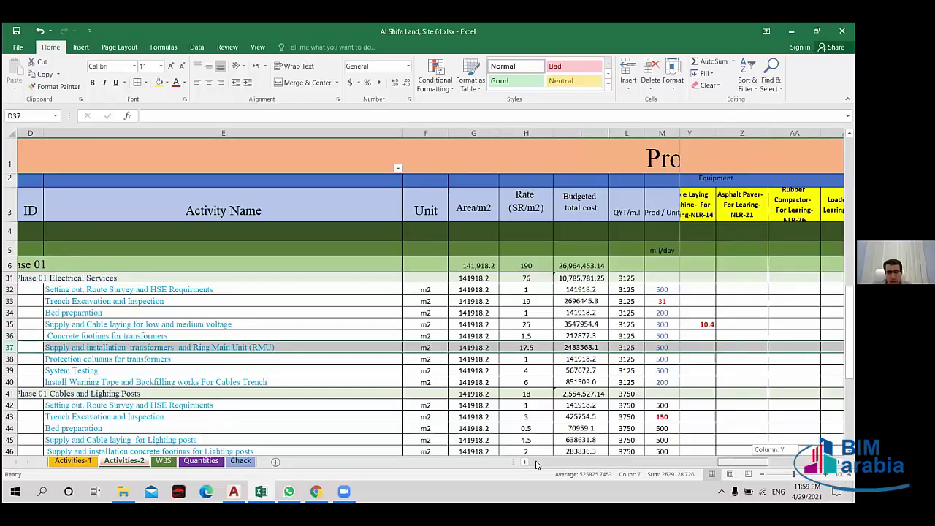
pyautogui.click(534, 465)
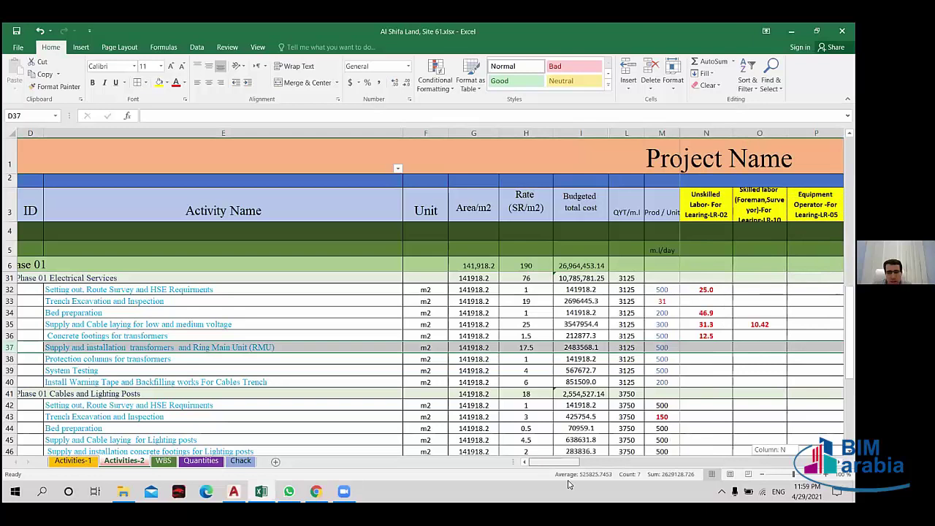
pyautogui.click(723, 343)
pyautogui.hotkey('ctrl', 'd')
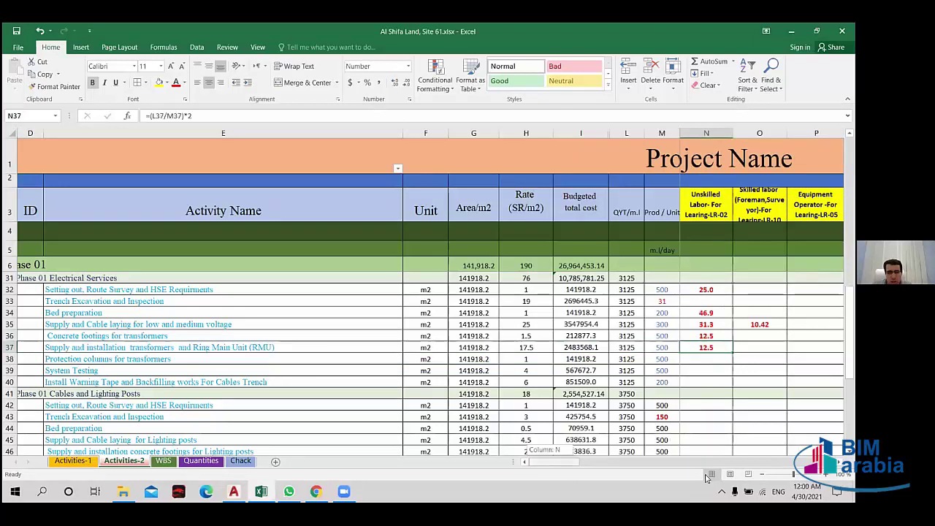
# - Extend Q35's electrician quantity formula down into Q36 and Q37
pyautogui.hscroll(2, 706, 478)
pyautogui.hscroll(-2, 657, 477)
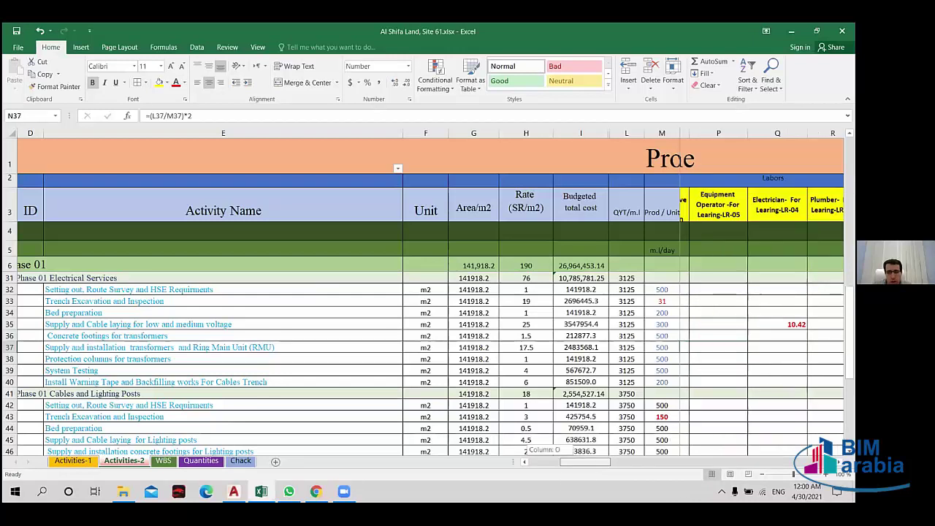
pyautogui.moveTo(585, 461); pyautogui.dragTo(588, 462)
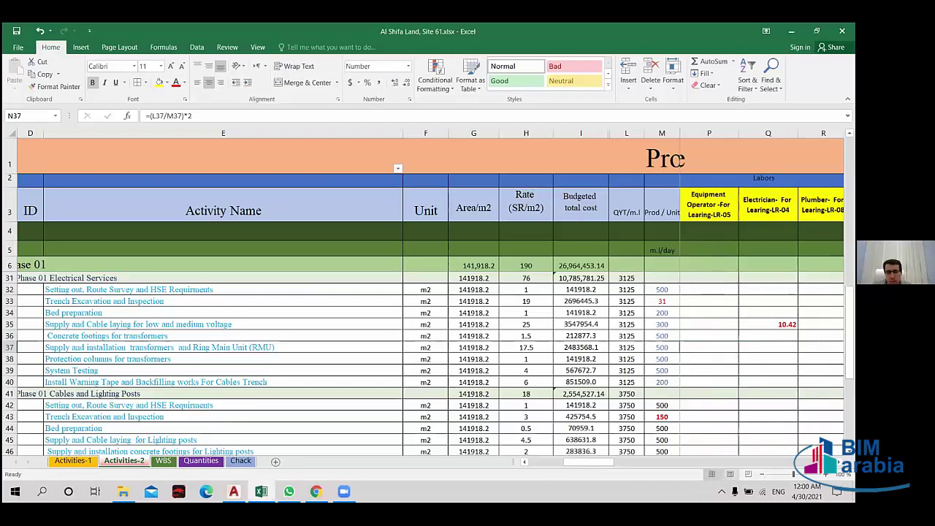
pyautogui.click(767, 323)
pyautogui.moveTo(798, 330); pyautogui.dragTo(796, 352)
pyautogui.click(767, 336)
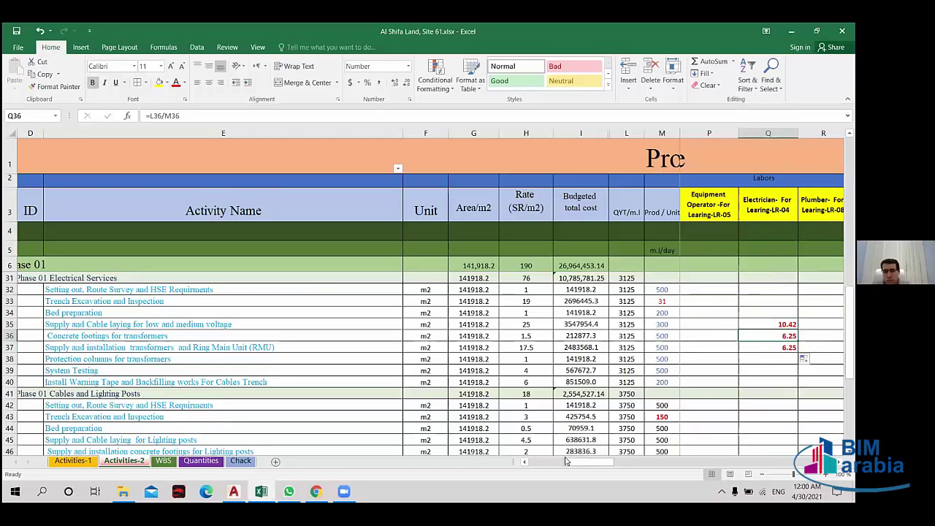
pyautogui.scroll(5, 534, 471)
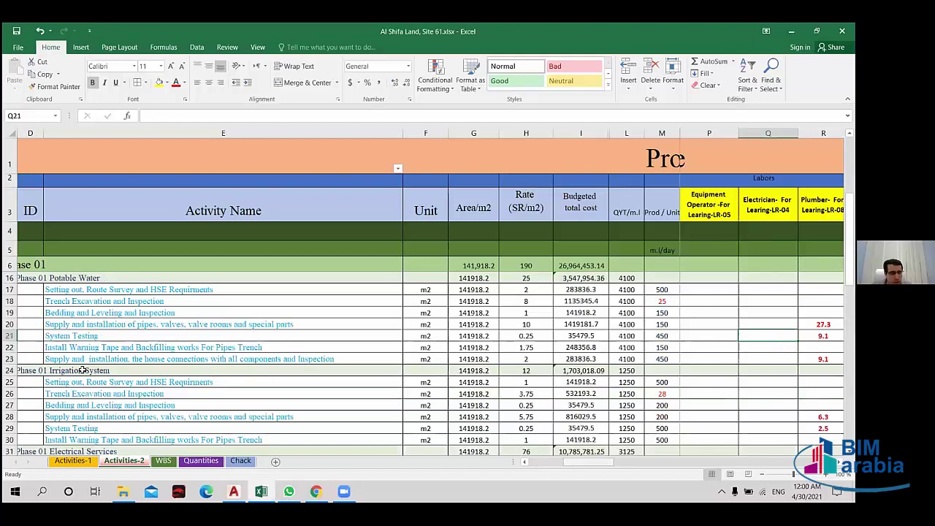
pyautogui.scroll(-4, 527, 463)
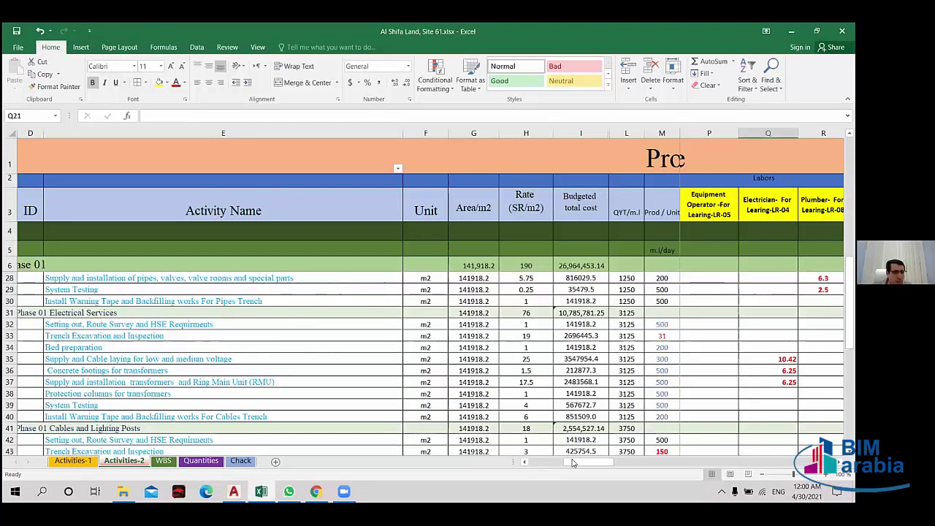
pyautogui.scroll(-1, 576, 460)
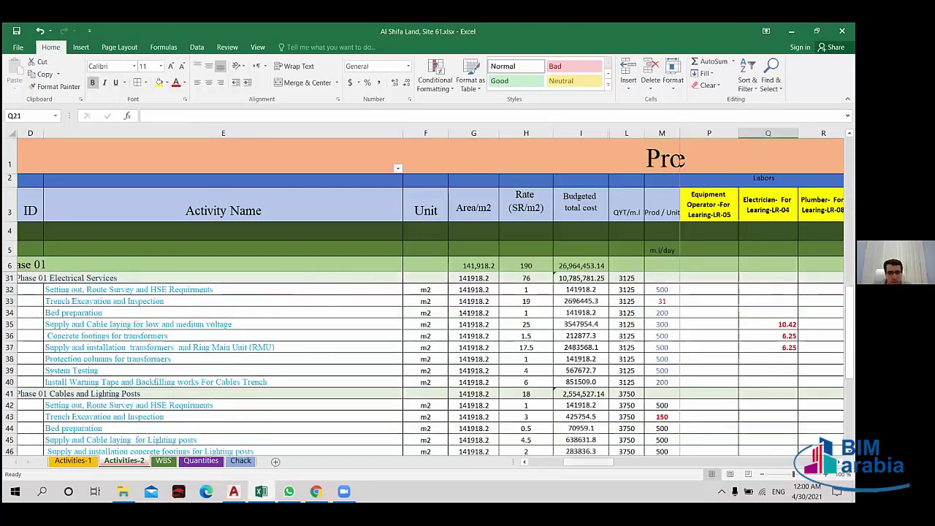
pyautogui.click(768, 336)
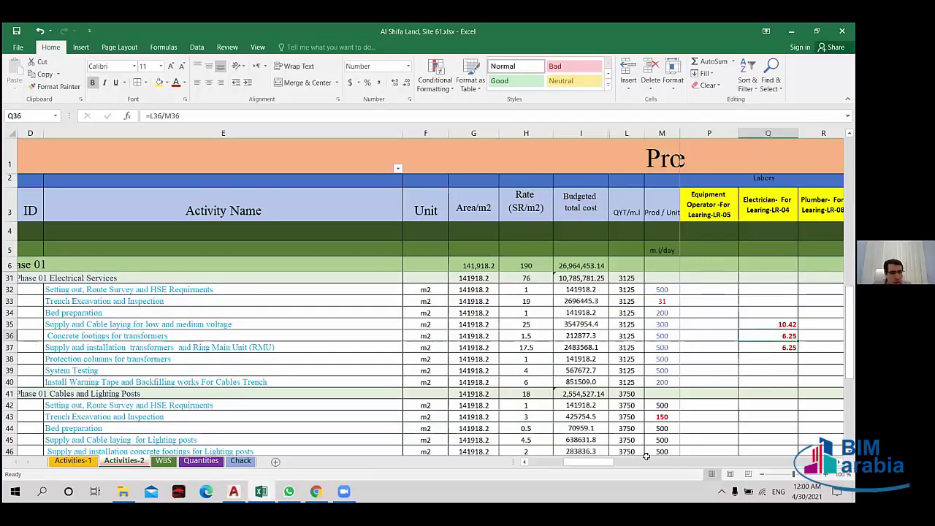
# - Copy the Crain 7 ton quantity from AD36 into AD37
pyautogui.click(9, 347)
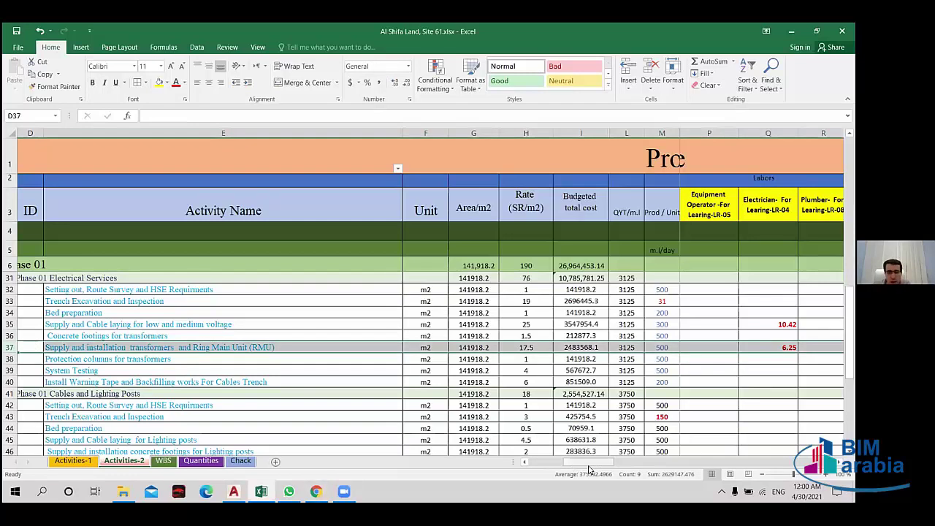
pyautogui.moveTo(588, 468); pyautogui.dragTo(579, 466)
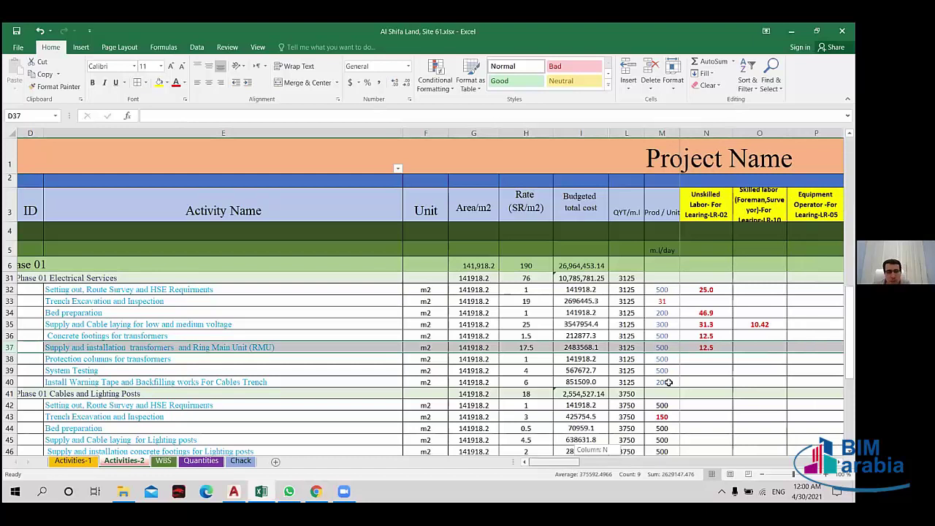
pyautogui.press('Right')
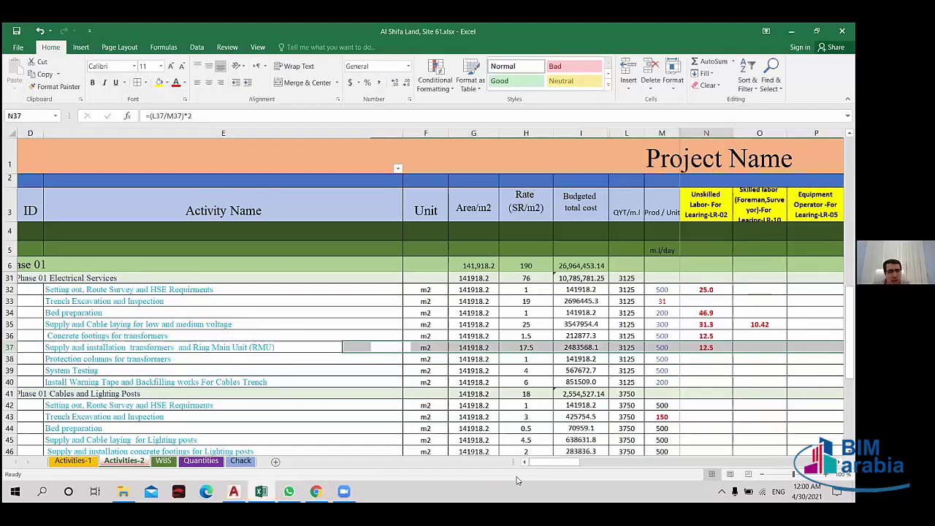
pyautogui.moveTo(613, 466); pyautogui.dragTo(742, 468)
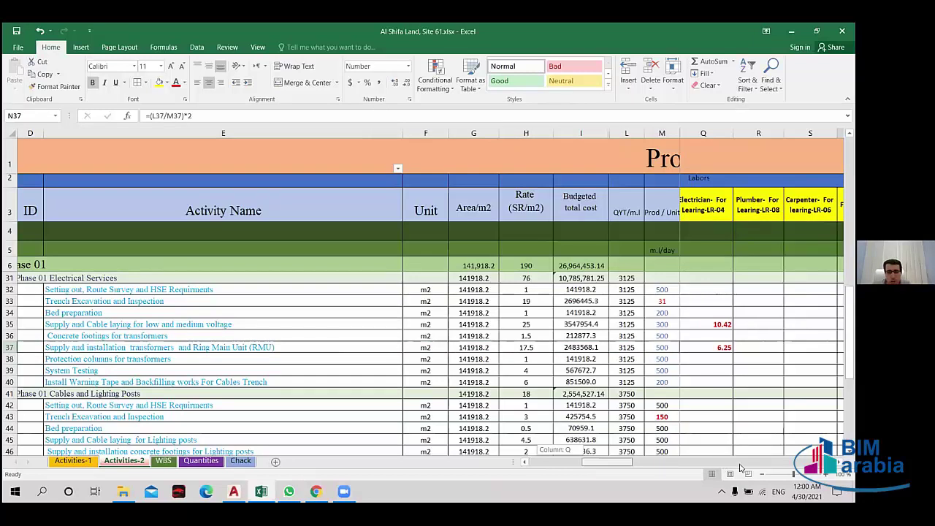
pyautogui.moveTo(665, 462); pyautogui.dragTo(734, 462)
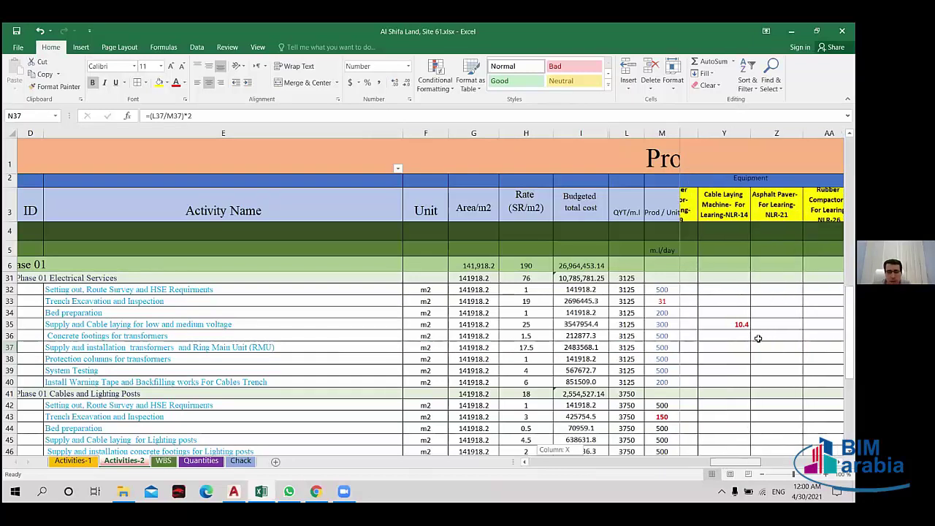
pyautogui.hscroll(3, 758, 338)
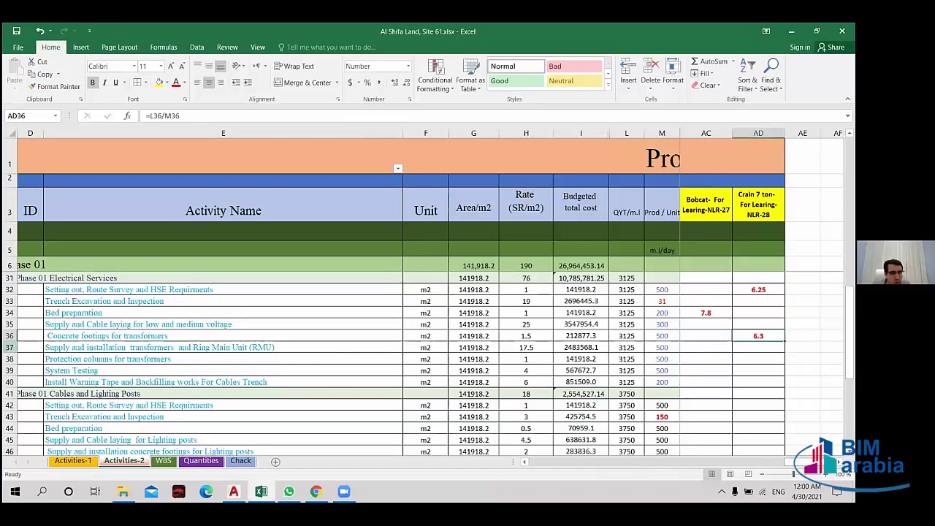
pyautogui.click(10, 347)
pyautogui.click(760, 337)
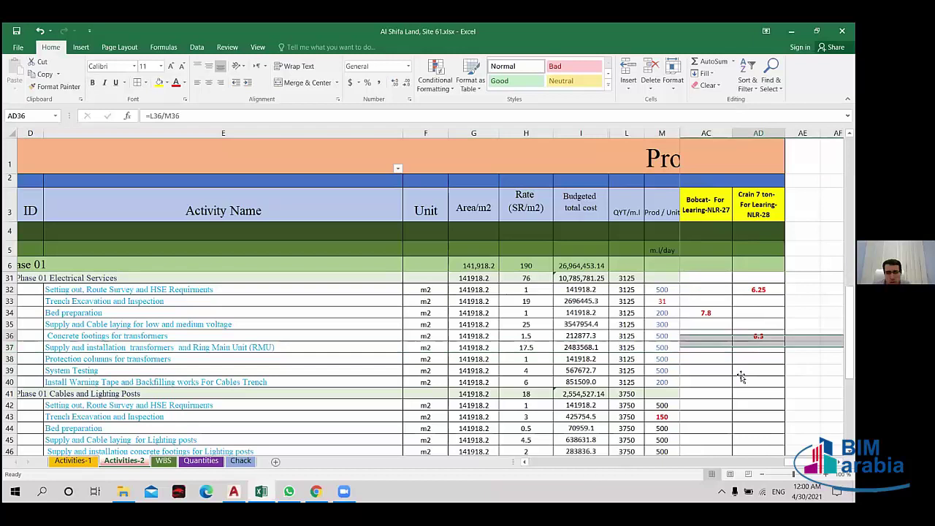
pyautogui.hotkey('ctrl', 'c')
pyautogui.press('Down')
pyautogui.hotkey('ctrl', 'v')
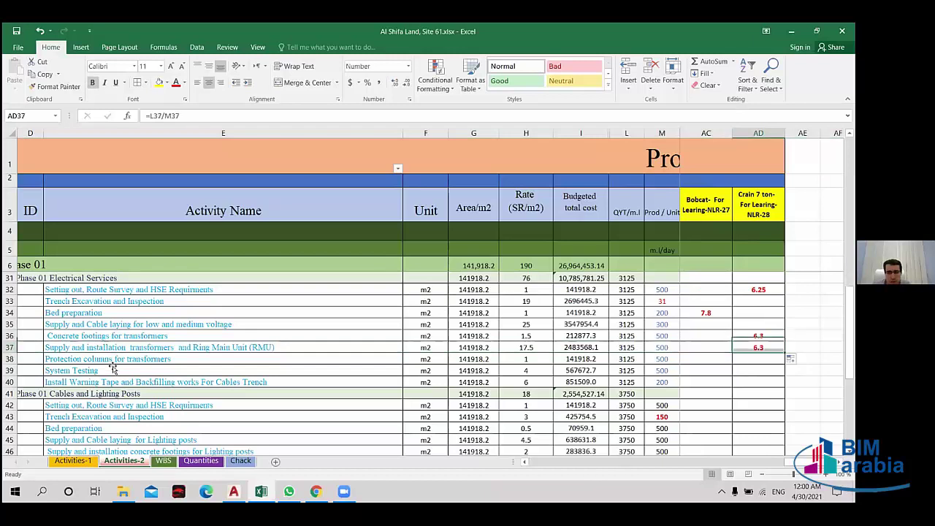
pyautogui.press('Escape')
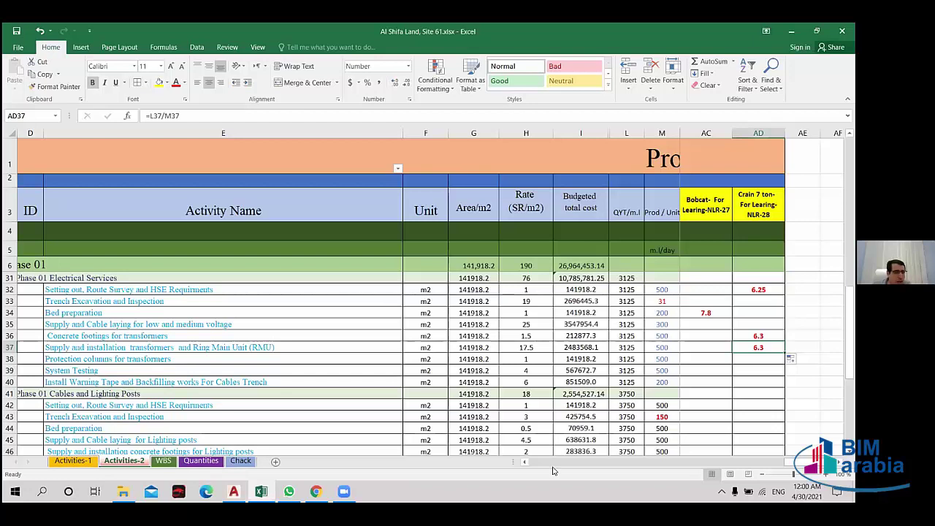
# - Copy N37's unskilled labor formula into N38 for Protection columns, showing 12.5
pyautogui.click(109, 358)
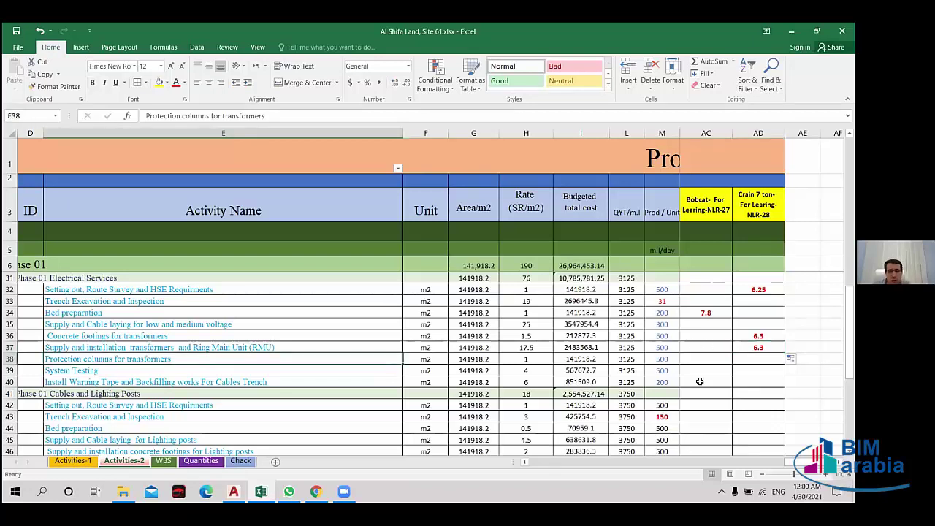
pyautogui.hscroll(-5, 699, 381)
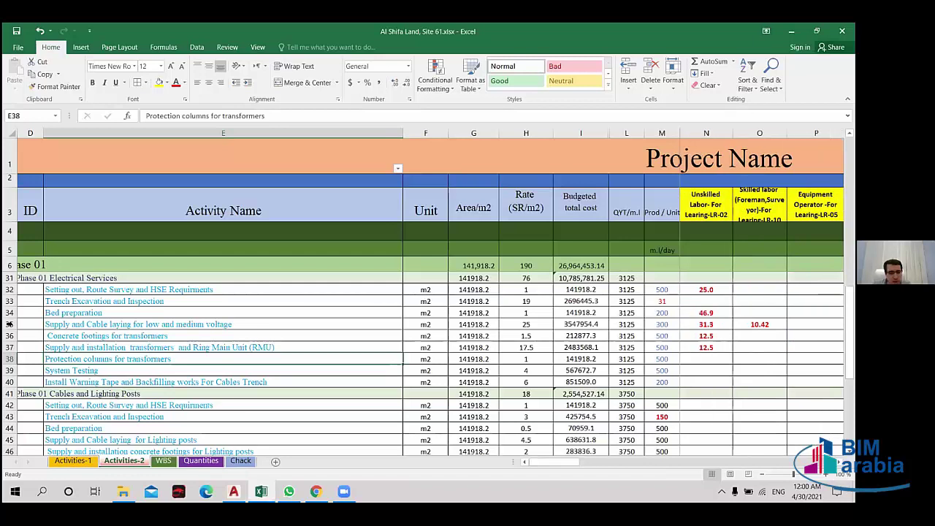
pyautogui.scroll(-1, 723, 318)
pyautogui.click(719, 314)
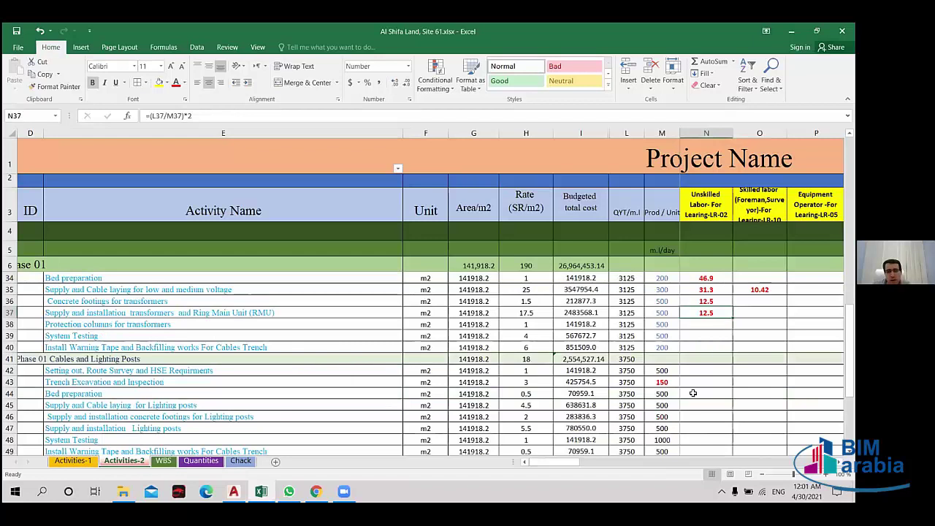
pyautogui.hotkey('ctrl', 'c')
pyautogui.press('Down')
pyautogui.hotkey('ctrl', 'v')
pyautogui.press('Escape')
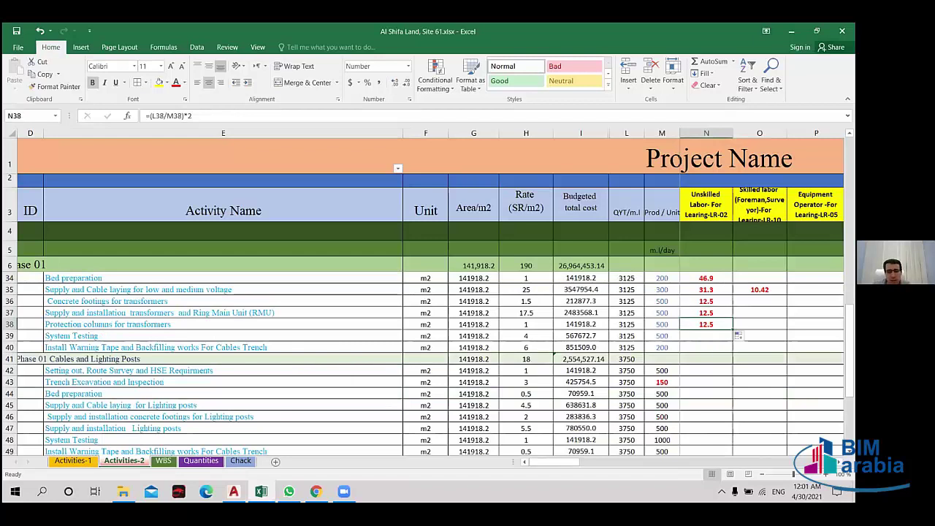
# - Paste the crane quantity into AD38 so it shows 6.3
pyautogui.moveTo(555, 462); pyautogui.dragTo(580, 462)
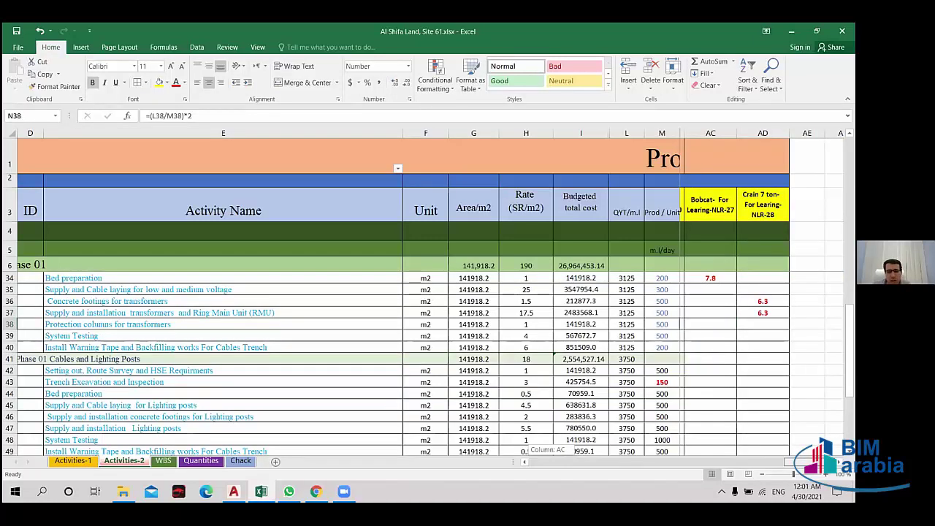
pyautogui.click(758, 312)
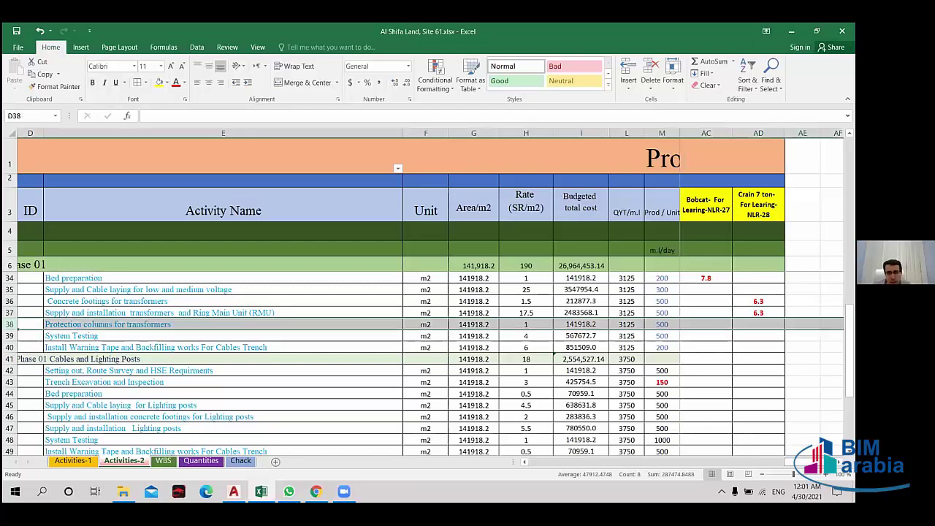
pyautogui.press('Down')
pyautogui.hotkey('ctrl', 'v')
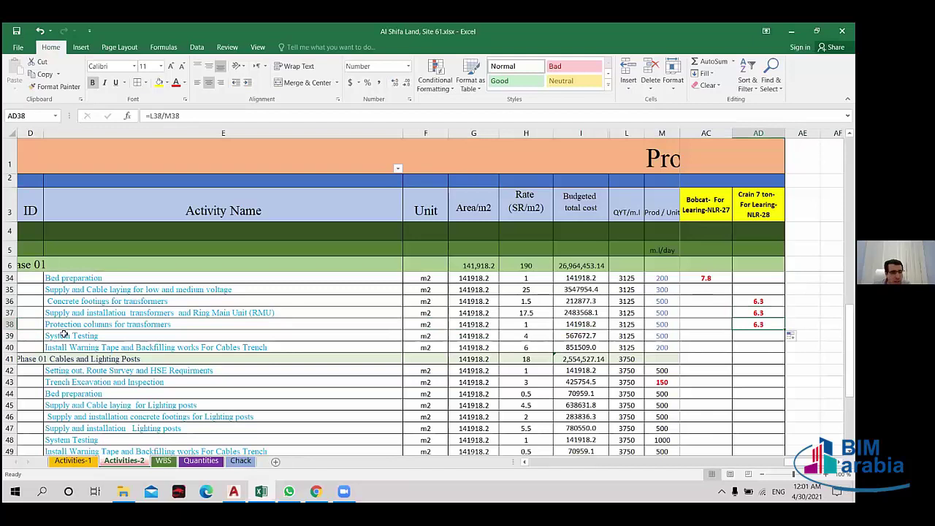
pyautogui.click(146, 335)
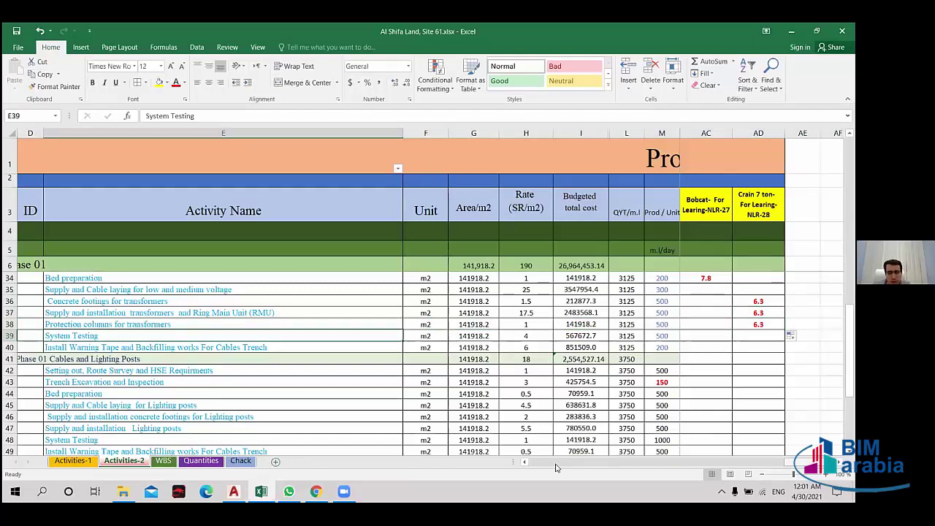
# - Fill the unskilled labor formula from N38 down into N39 for System Testing
pyautogui.click(502, 468)
pyautogui.click(600, 467)
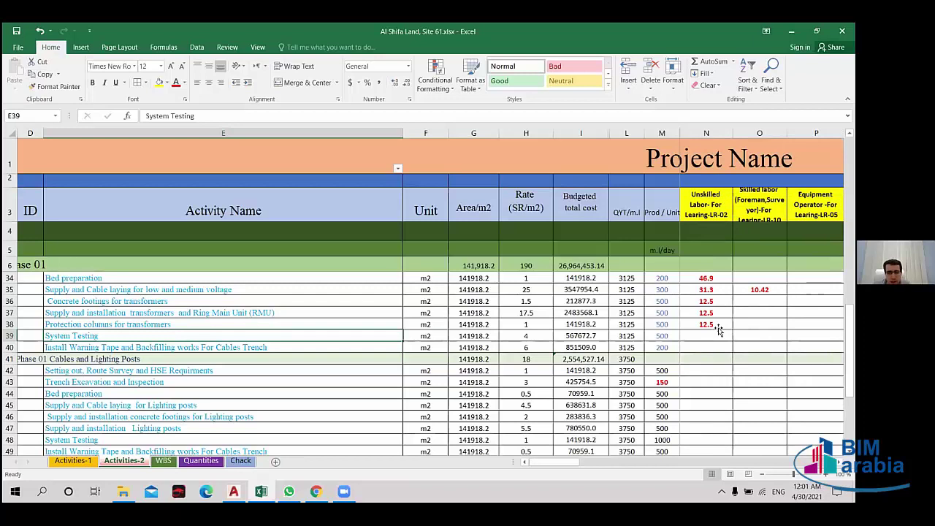
pyautogui.click(718, 331)
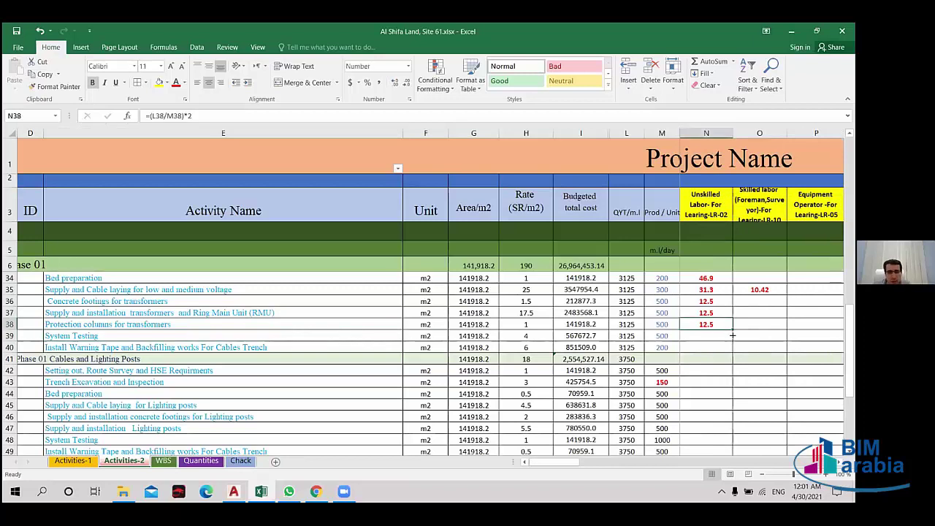
pyautogui.moveTo(732, 335); pyautogui.dragTo(719, 336)
pyautogui.moveTo(752, 391); pyautogui.dragTo(720, 338)
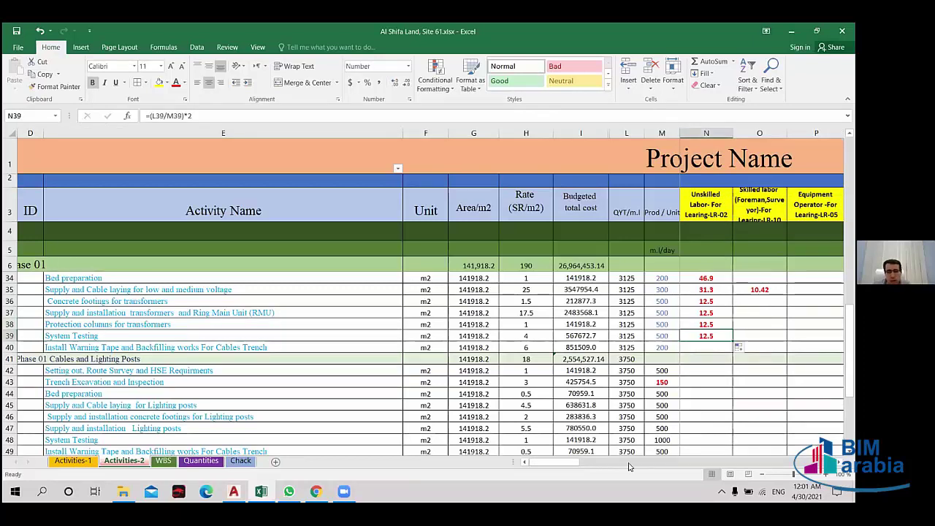
pyautogui.moveTo(563, 466); pyautogui.dragTo(653, 460)
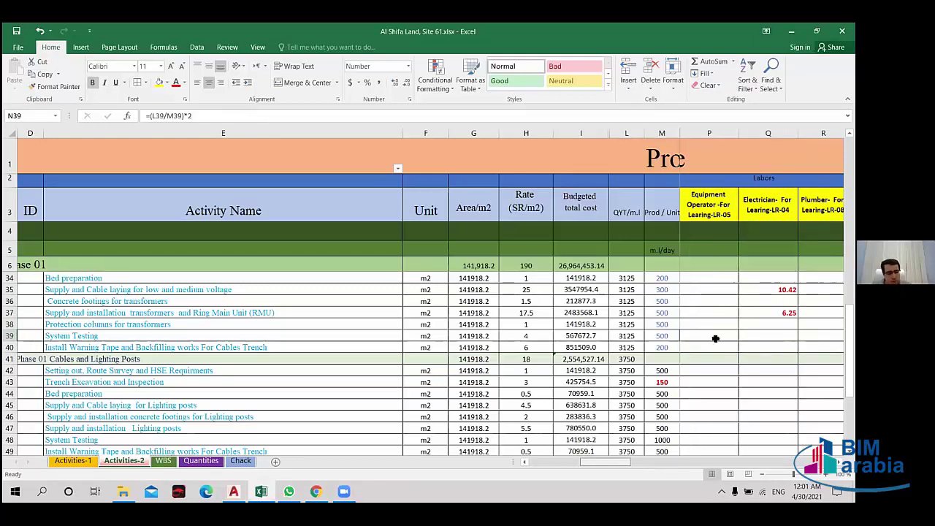
# - Copy the electrician quantity from Q37 into Q39
pyautogui.press('Right')
pyautogui.press('Right')
pyautogui.press('Right')
pyautogui.press('Up')
pyautogui.press('Up')
pyautogui.hotkey('ctrl', 'c')
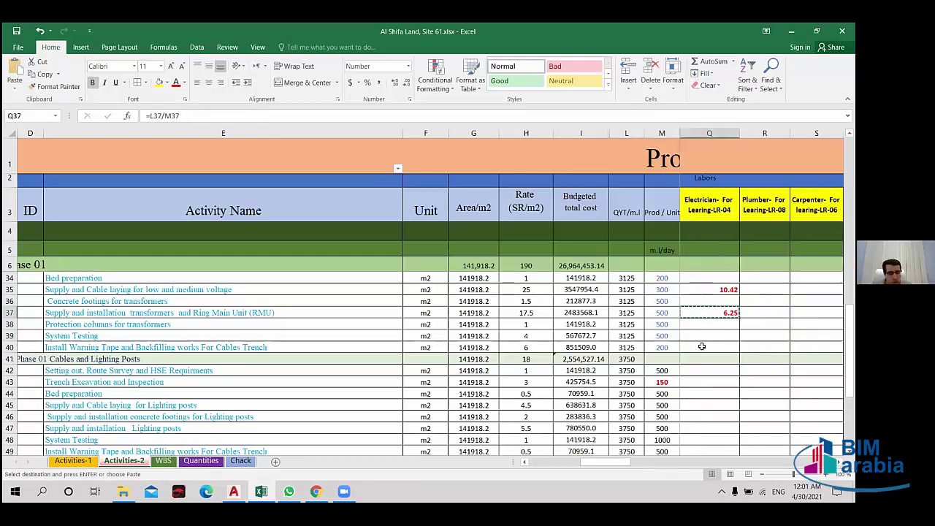
pyautogui.moveTo(707, 336); pyautogui.dragTo(690, 349)
pyautogui.hotkey('ctrl', 'v')
pyautogui.click(681, 373)
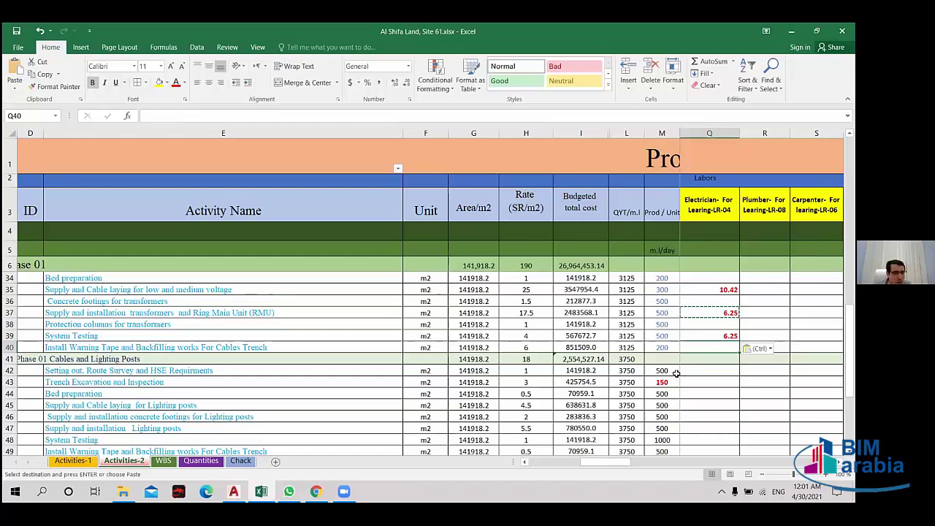
# - Fill N39 down to N40 and change the multiplier to 1, giving =(L40/M40)*1 = 15.6
pyautogui.moveTo(621, 462)
pyautogui.mouseDown()
pyautogui.moveTo(553, 487)
pyautogui.moveTo(721, 353)
pyautogui.mouseUp()
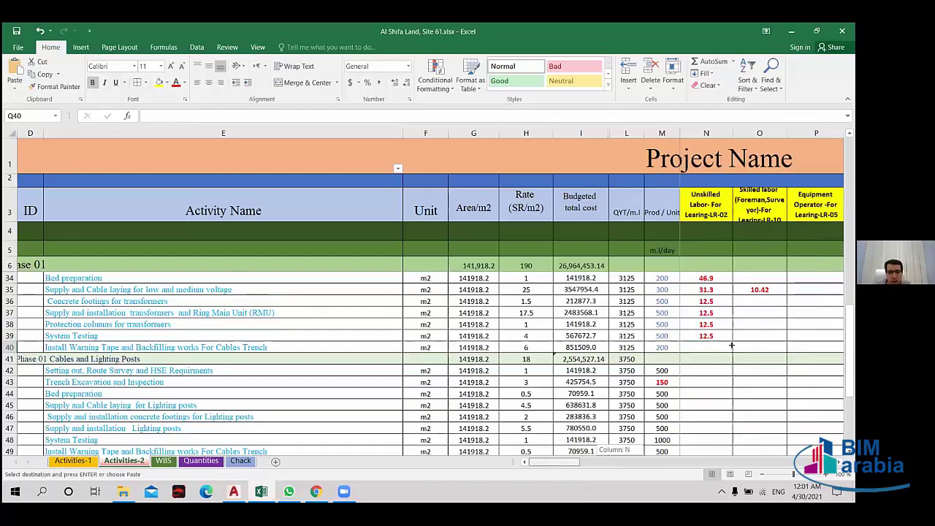
pyautogui.click(719, 335)
pyautogui.moveTo(732, 341); pyautogui.dragTo(732, 351)
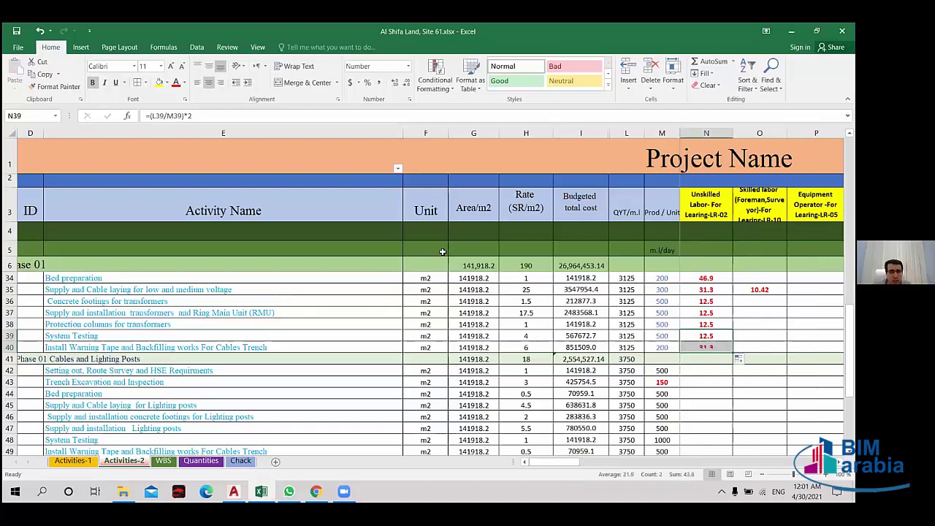
pyautogui.click(706, 347)
pyautogui.click(205, 116)
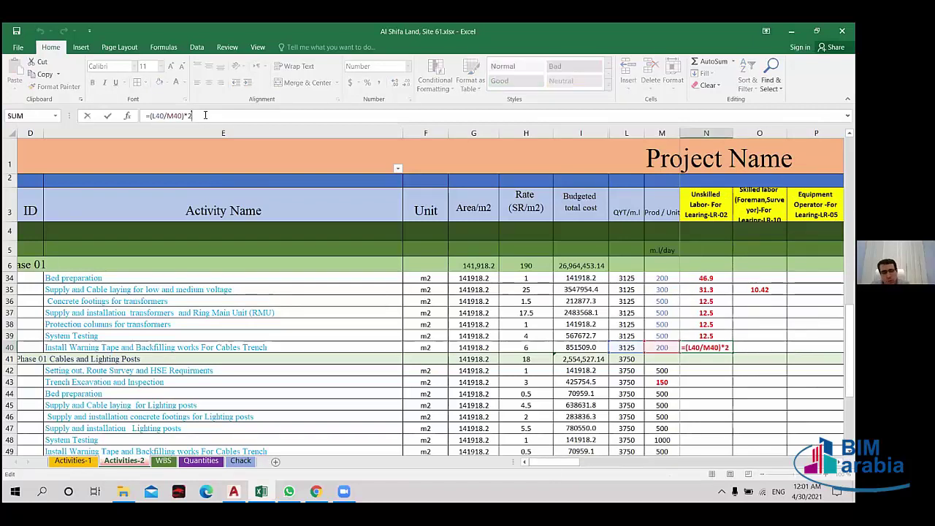
pyautogui.press('BackSpace')
pyautogui.write('1')
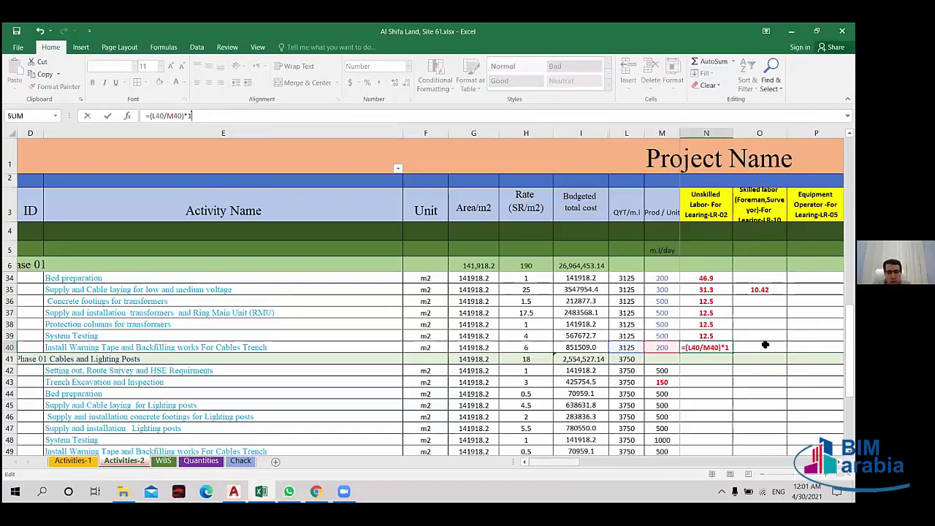
pyautogui.press('Return')
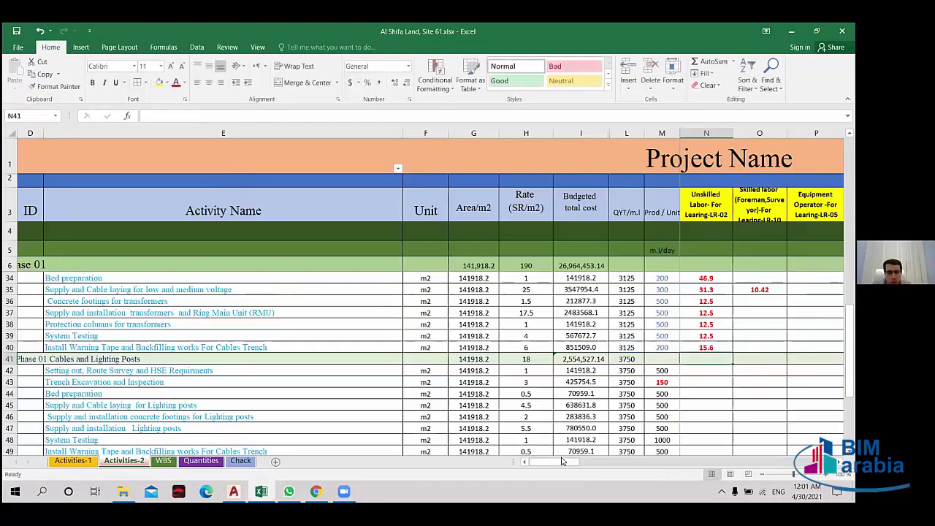
pyautogui.moveTo(563, 463)
pyautogui.mouseDown()
pyautogui.moveTo(705, 474)
pyautogui.moveTo(694, 461)
pyautogui.mouseUp()
# - Enter =L40/M40 in row 40's Mini roller compactor cell, showing 15.625
pyautogui.click(811, 204)
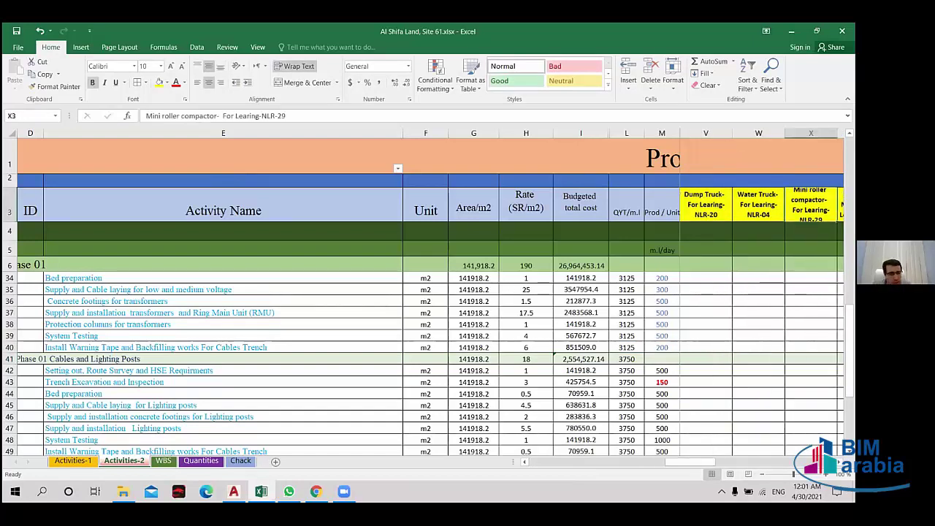
pyautogui.click(811, 347)
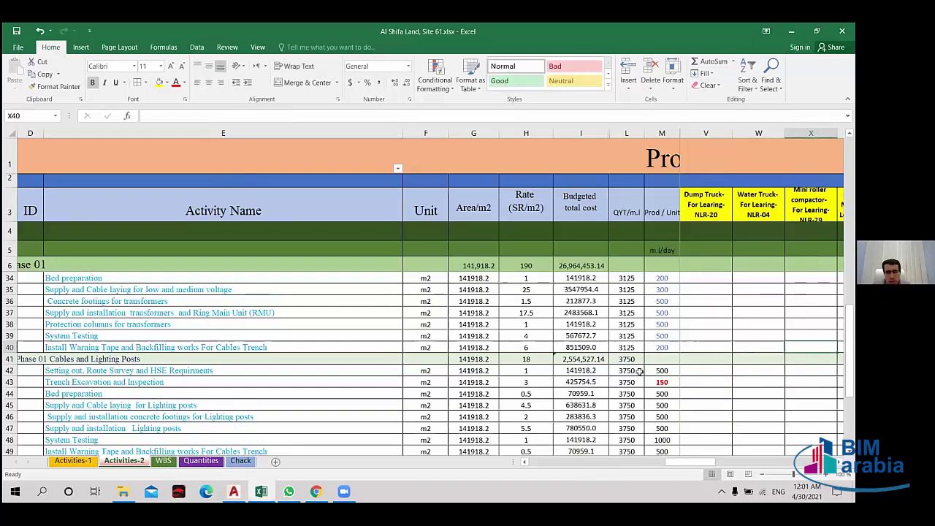
pyautogui.write('=')
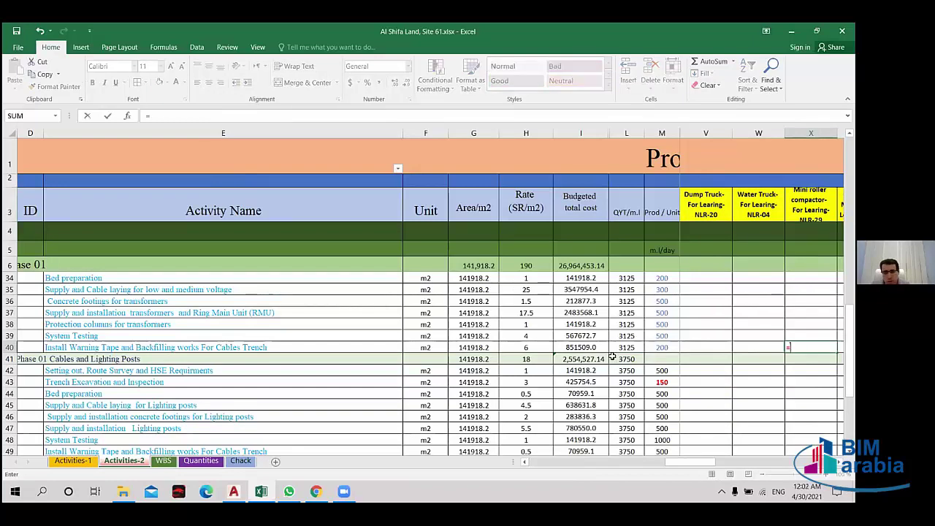
pyautogui.click(625, 349)
pyautogui.write('/')
pyautogui.click(661, 347)
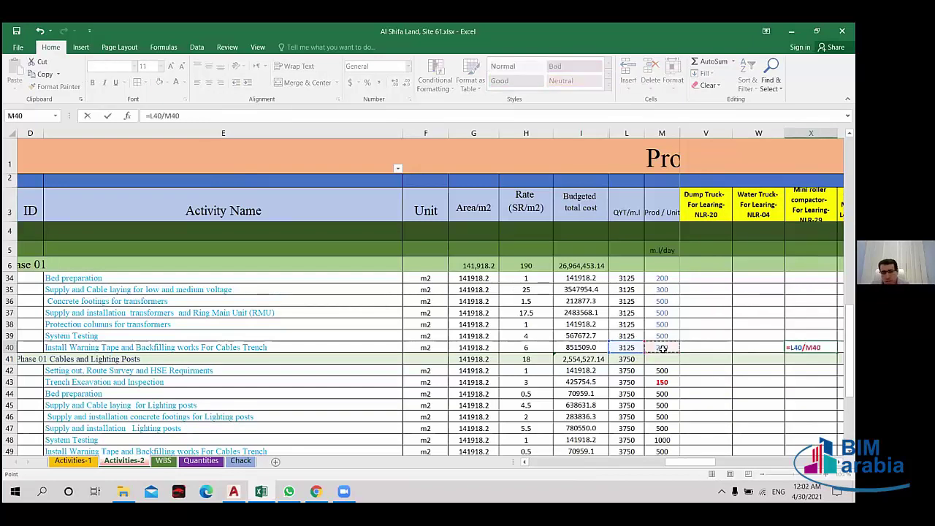
pyautogui.hotkey('ctrl', 'Return')
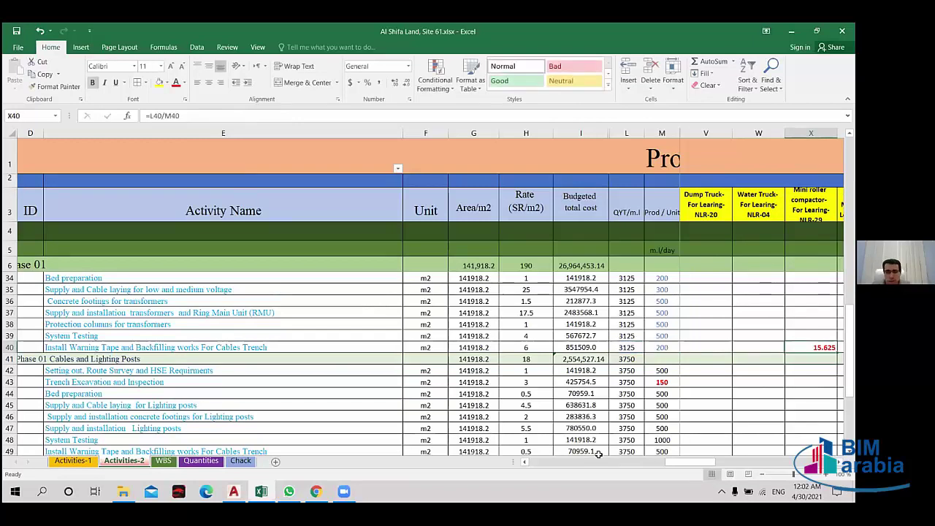
pyautogui.moveTo(676, 461)
pyautogui.mouseDown()
pyautogui.moveTo(790, 469)
pyautogui.moveTo(785, 462)
pyautogui.moveTo(557, 485)
pyautogui.mouseUp()
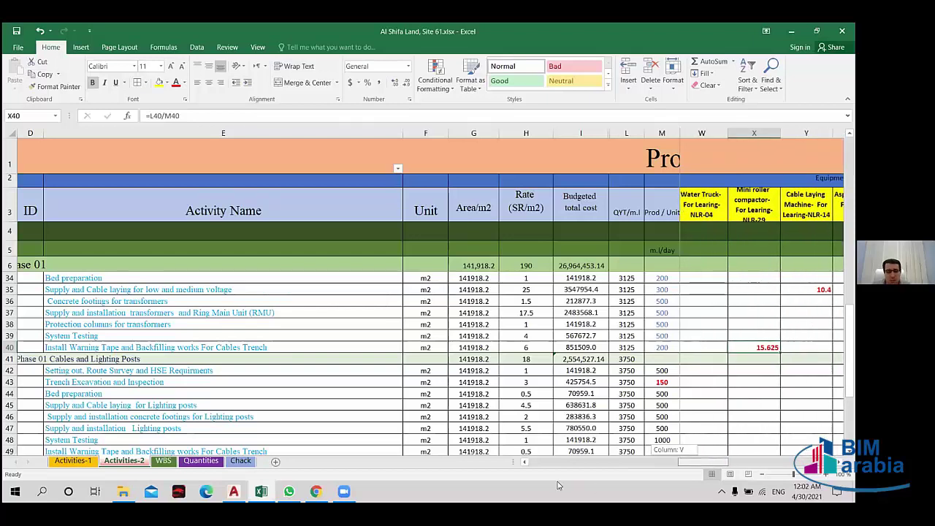
# - Enter =L40/M40 in row 40's Bobcat cell
pyautogui.moveTo(702, 462); pyautogui.dragTo(554, 461)
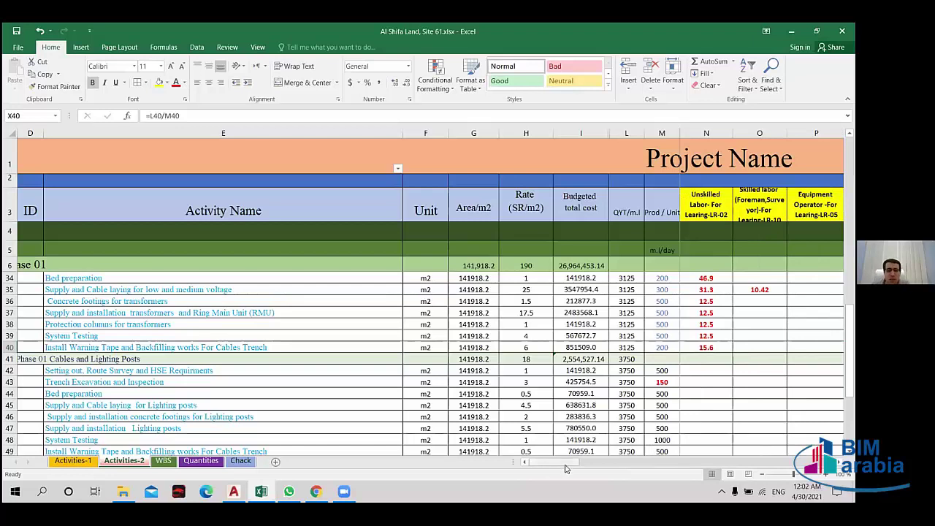
pyautogui.moveTo(565, 465); pyautogui.dragTo(753, 461)
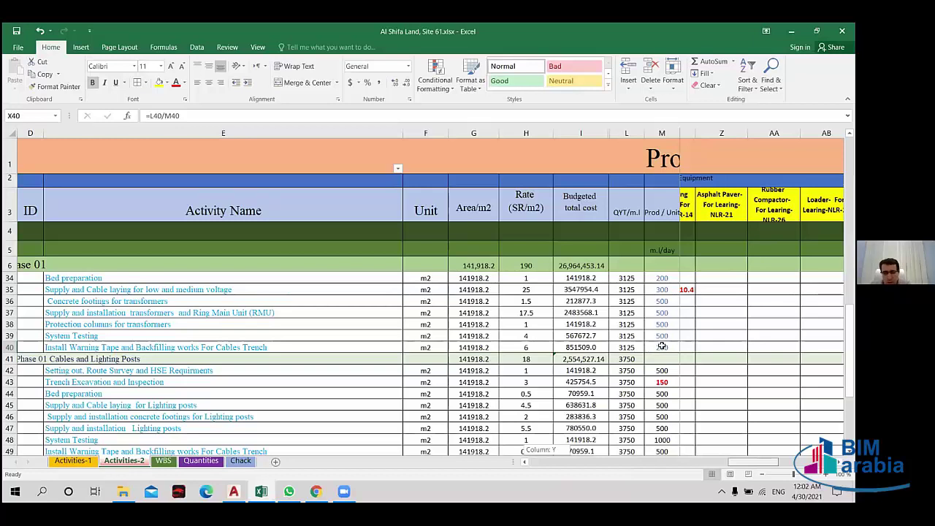
pyautogui.press('Right')
pyautogui.press('Right')
pyautogui.press('Right')
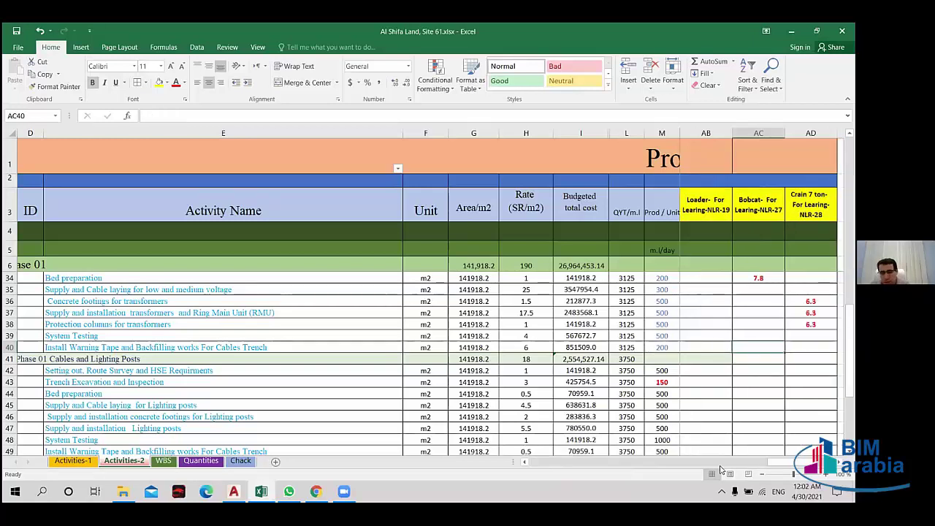
pyautogui.write('=L40/M40')
pyautogui.press('Return')
pyautogui.moveTo(777, 462); pyautogui.dragTo(514, 477)
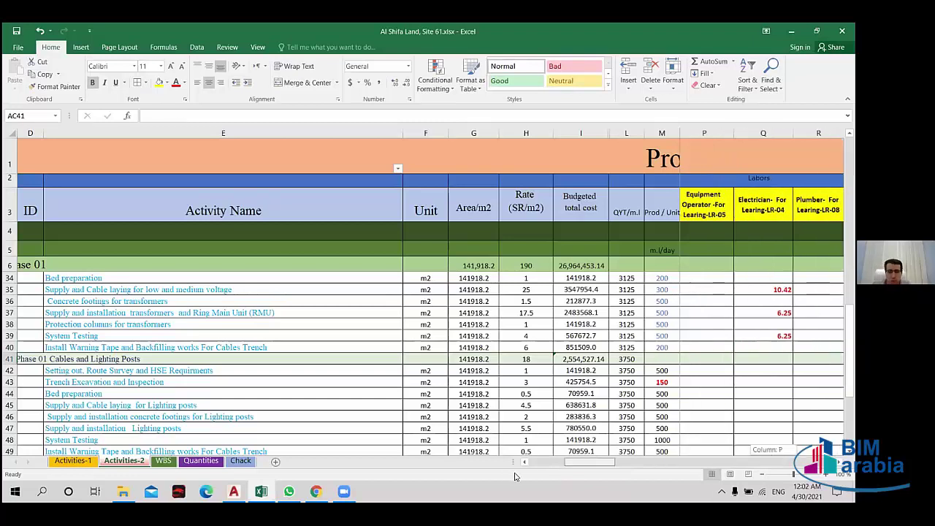
pyautogui.scroll(-1, 214, 372)
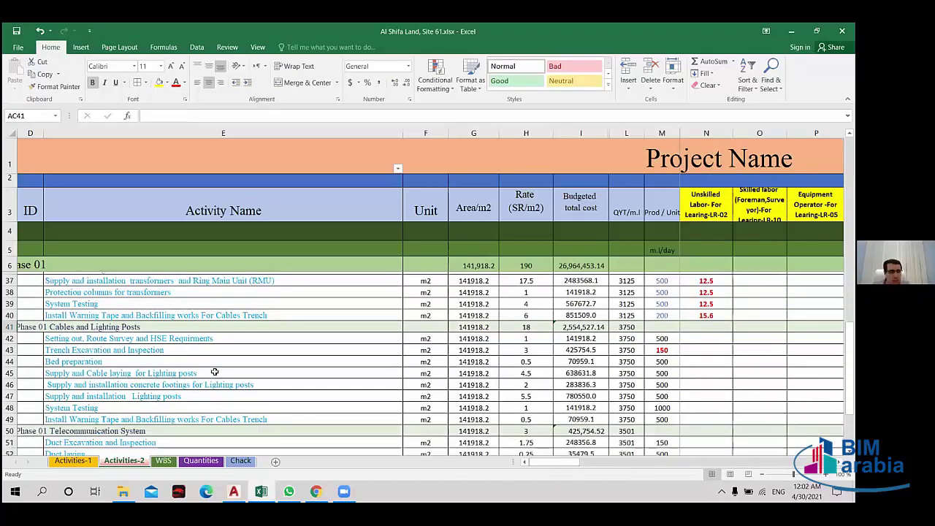
pyautogui.scroll(-2, 215, 372)
pyautogui.scroll(1, 324, 424)
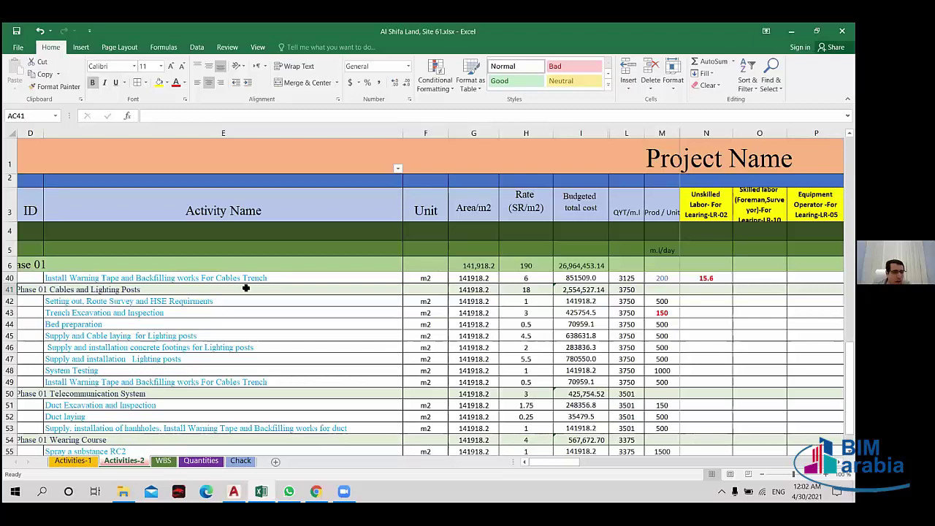
pyautogui.scroll(4, 243, 343)
pyautogui.moveTo(241, 324); pyautogui.dragTo(234, 412)
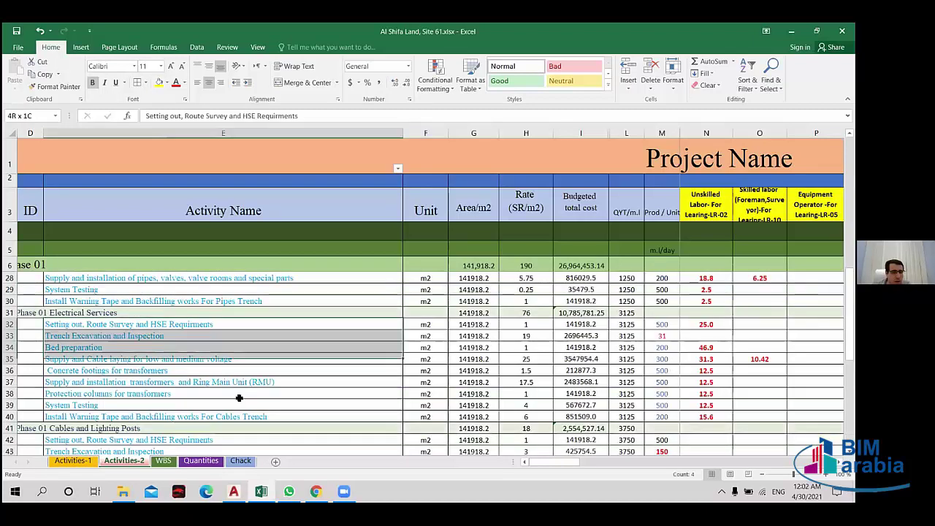
pyautogui.scroll(-2, 234, 409)
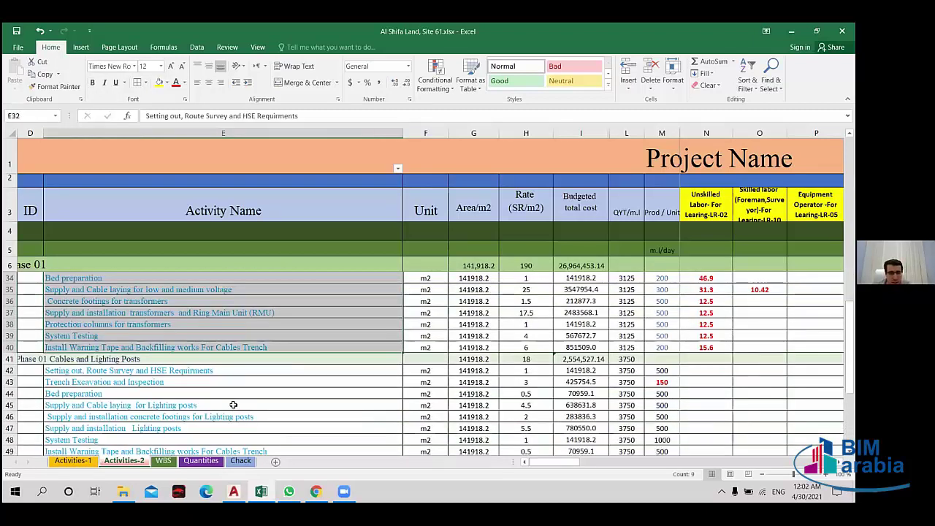
pyautogui.scroll(-1, 234, 406)
pyautogui.moveTo(235, 335)
pyautogui.mouseDown()
pyautogui.moveTo(232, 413)
pyautogui.moveTo(236, 352)
pyautogui.mouseUp()
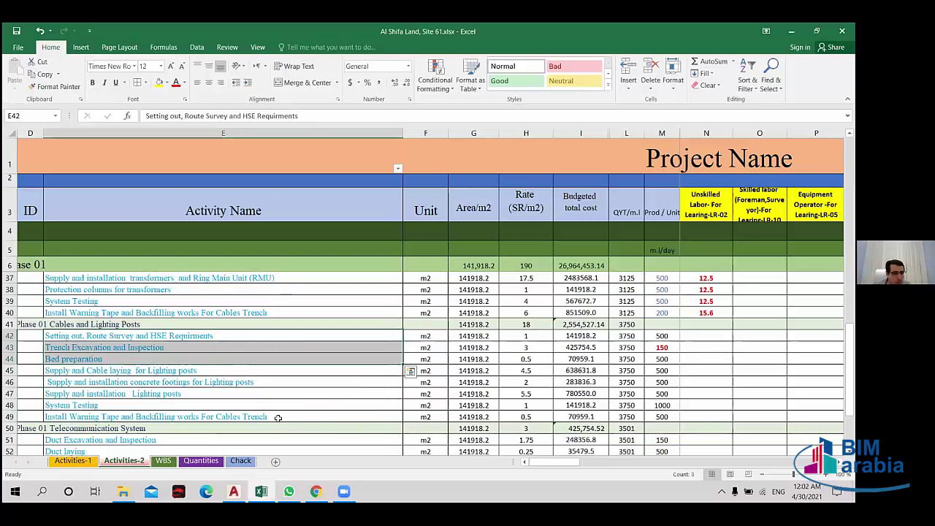
pyautogui.scroll(1, 278, 422)
pyautogui.scroll(3, 278, 422)
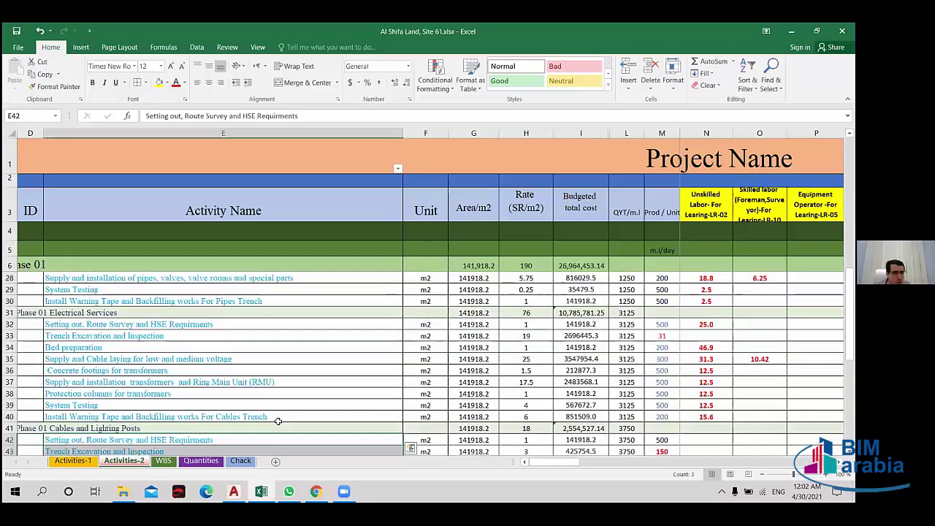
pyautogui.scroll(-3, 267, 422)
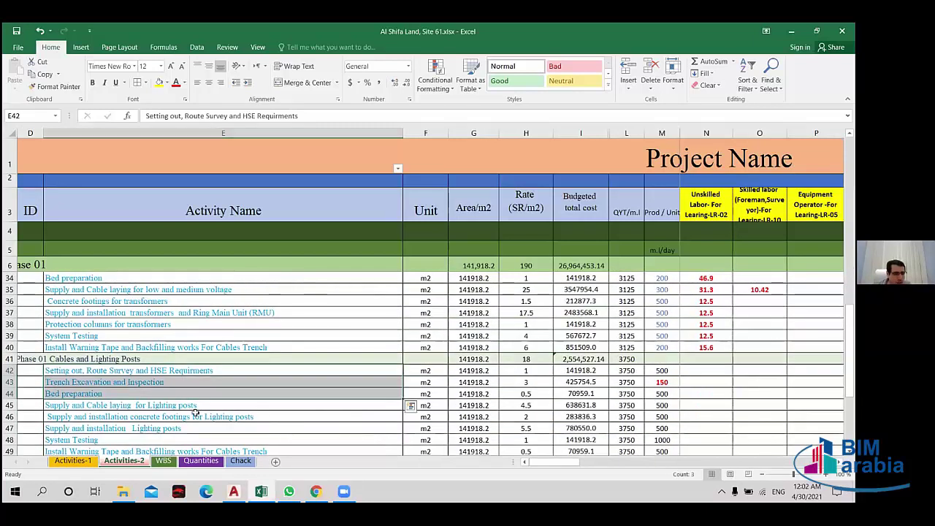
pyautogui.scroll(-1, 194, 413)
pyautogui.click(167, 396)
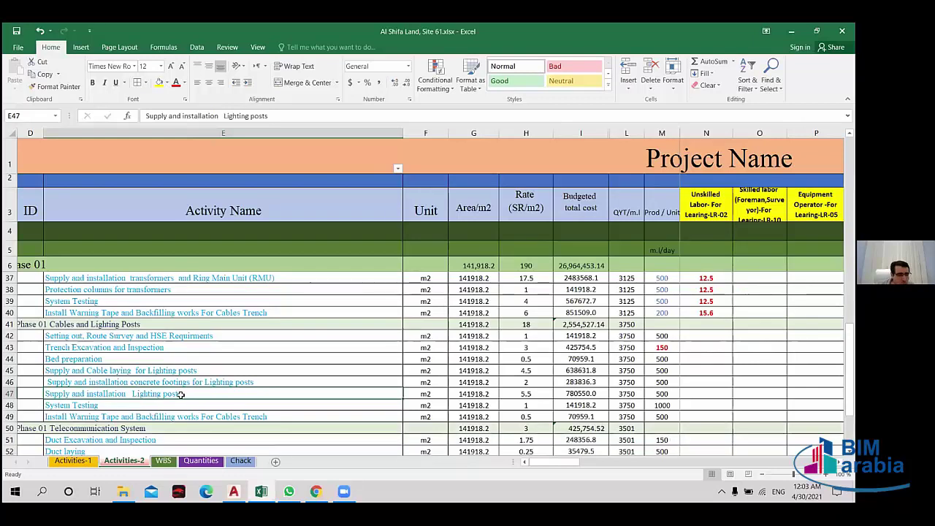
pyautogui.scroll(1, 213, 395)
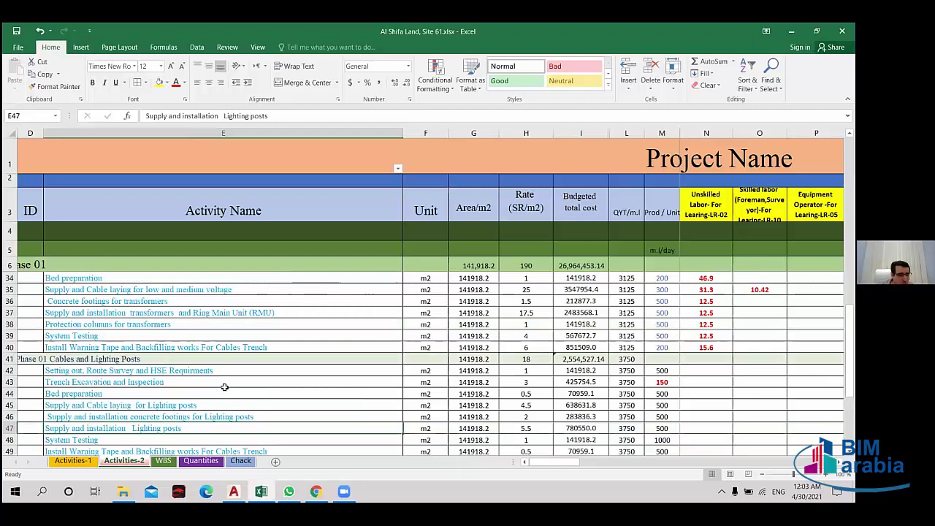
pyautogui.scroll(1, 230, 392)
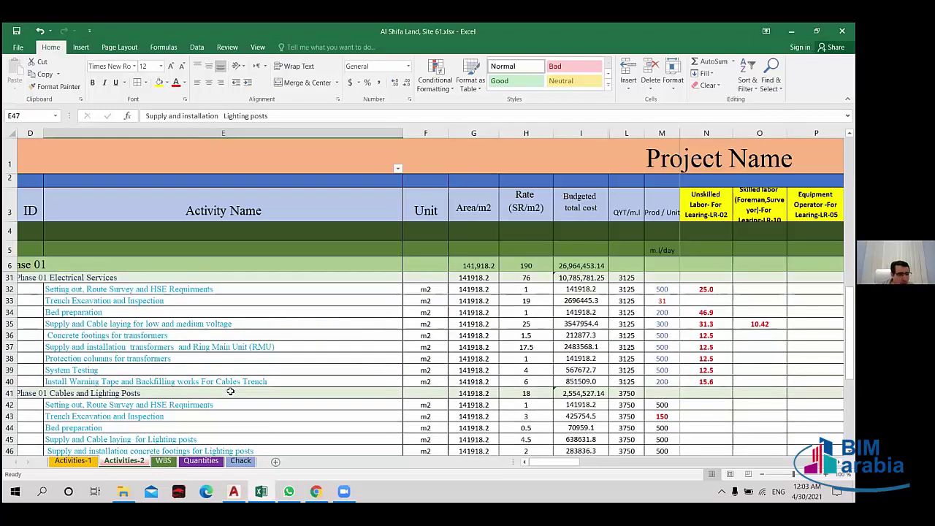
pyautogui.scroll(-1, 64, 308)
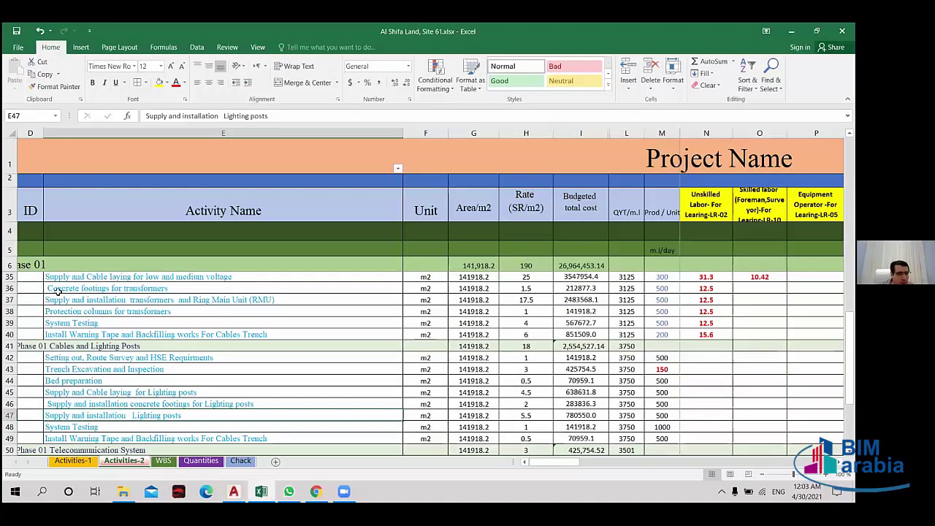
pyautogui.scroll(2, 57, 291)
pyautogui.click(168, 345)
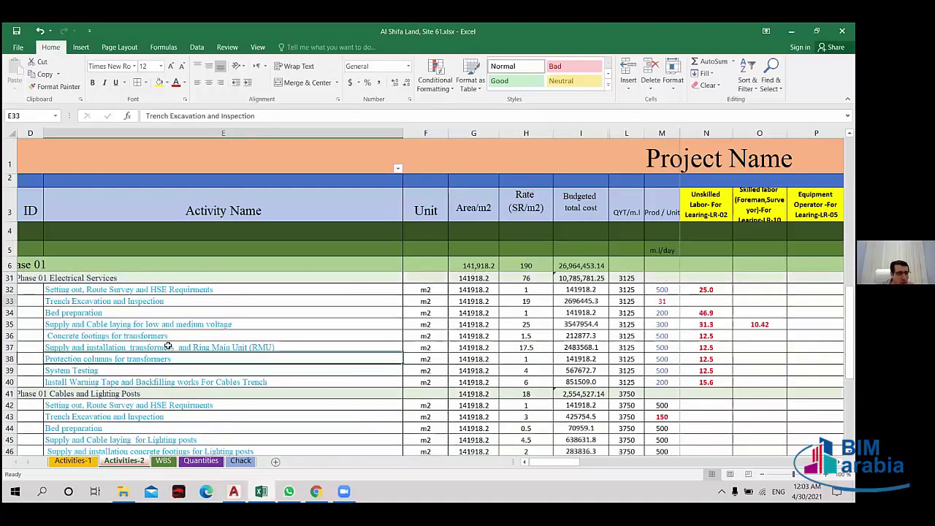
pyautogui.scroll(-1, 74, 359)
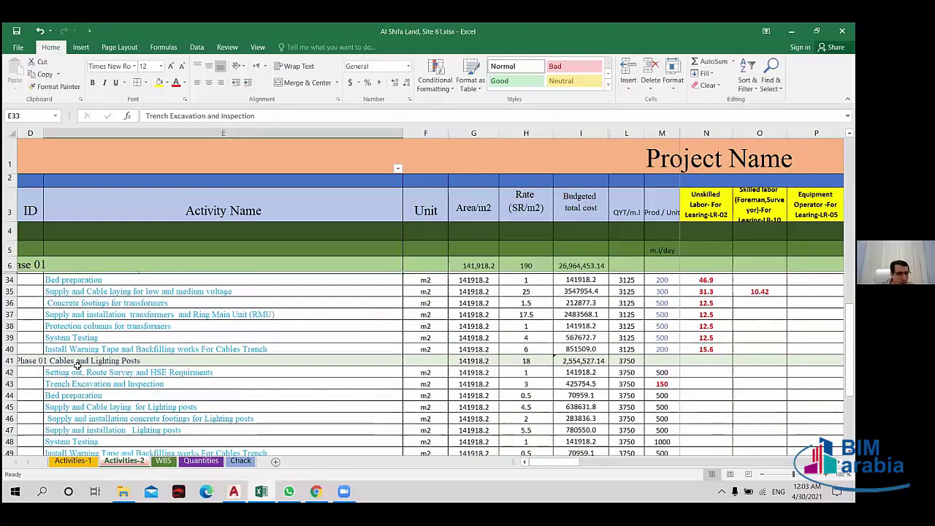
pyautogui.scroll(-1, 77, 364)
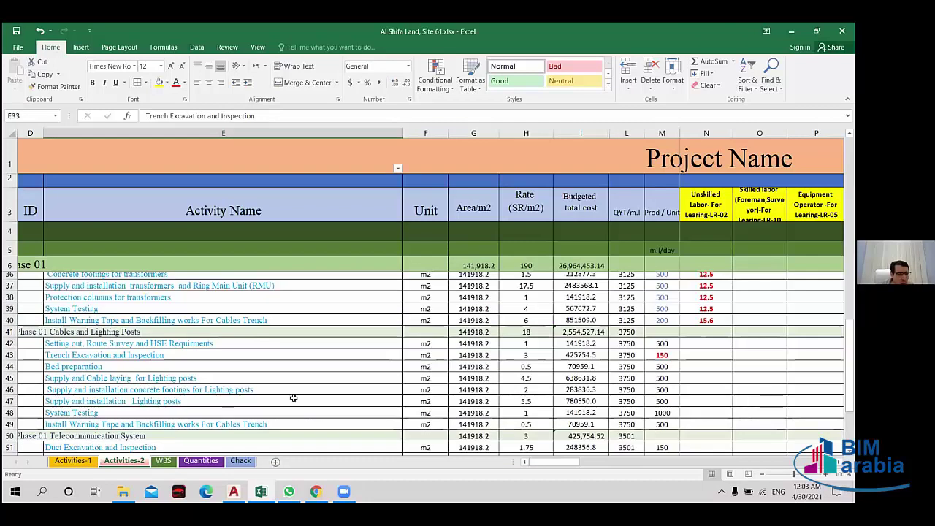
pyautogui.scroll(-1, 292, 396)
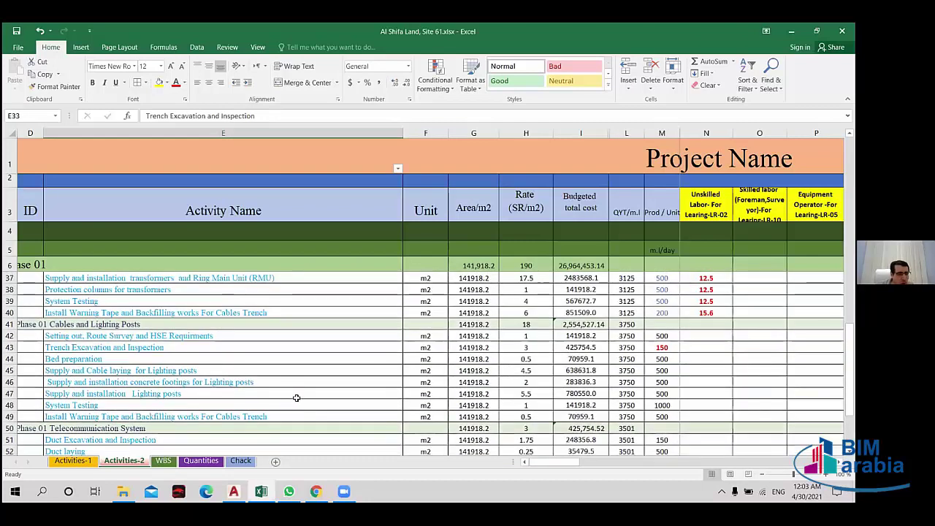
pyautogui.scroll(1, 287, 397)
pyautogui.scroll(1, 285, 398)
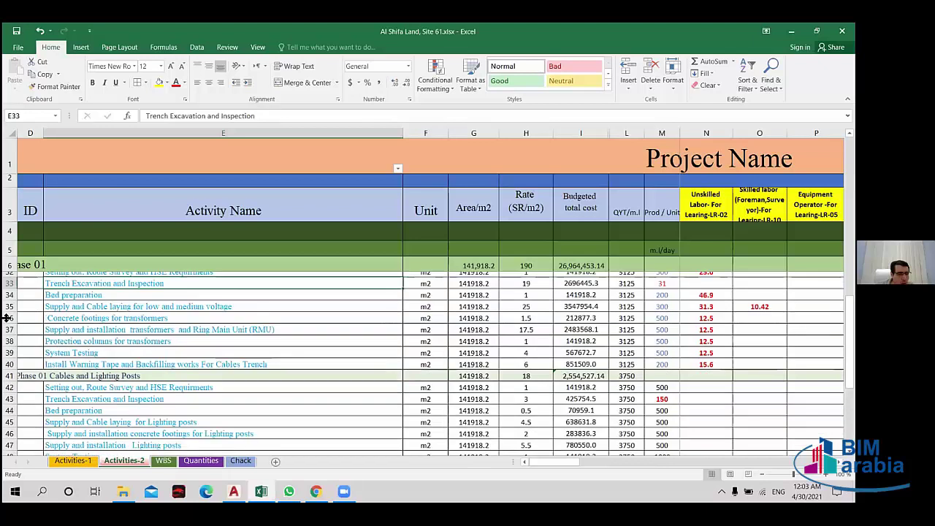
pyautogui.click(175, 336)
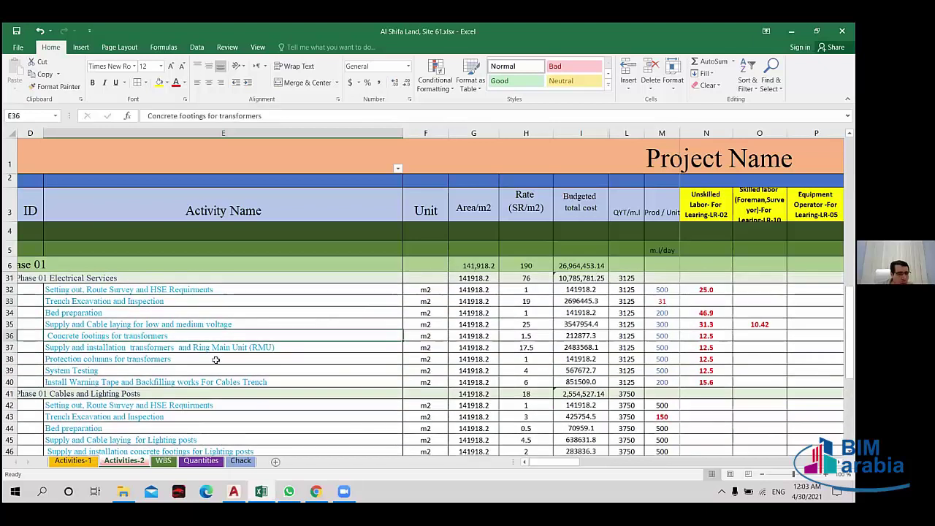
pyautogui.scroll(-2, 215, 359)
pyautogui.scroll(-1, 250, 397)
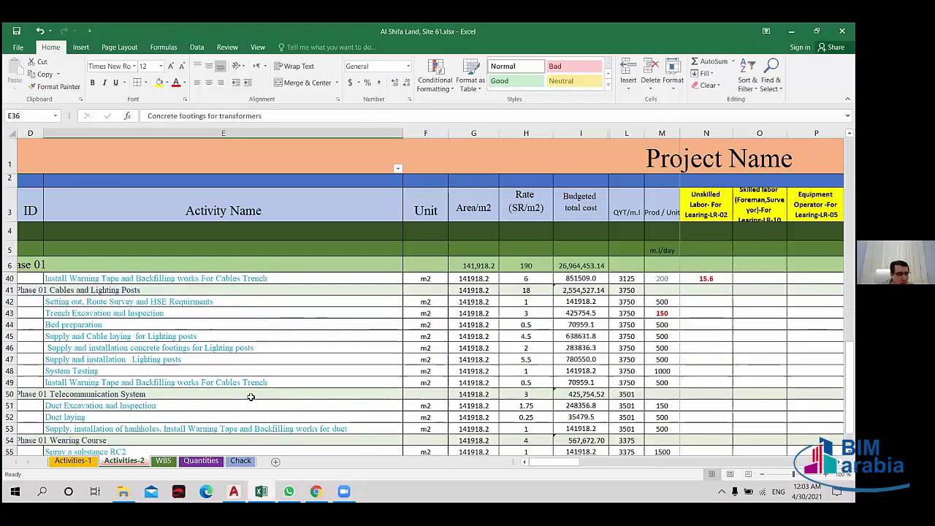
pyautogui.scroll(1, 248, 395)
pyautogui.scroll(1, 246, 394)
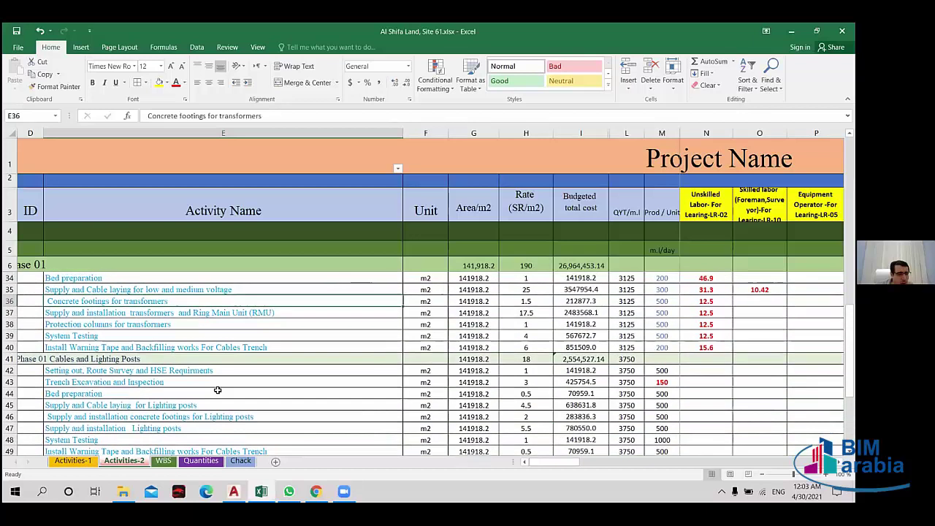
pyautogui.scroll(-1, 216, 390)
pyautogui.scroll(-1, 177, 307)
# - Copy the Electrical Services labor quantity block starting at N32
pyautogui.moveTo(177, 303); pyautogui.dragTo(175, 348)
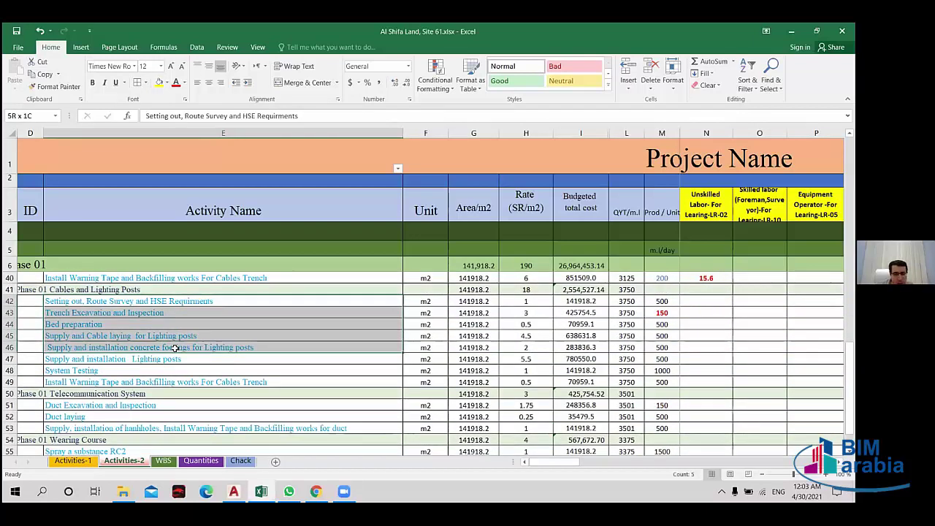
pyautogui.moveTo(175, 352); pyautogui.dragTo(173, 349)
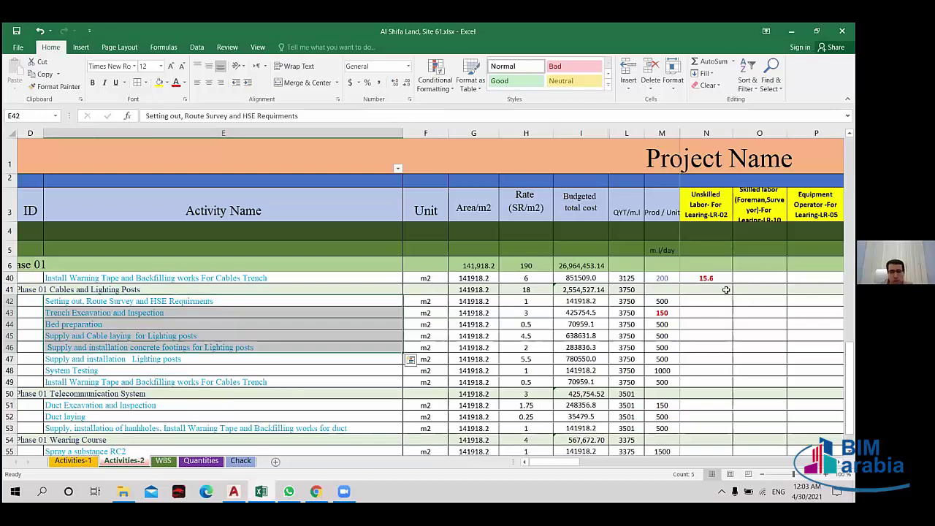
pyautogui.scroll(3, 703, 289)
pyautogui.click(704, 290)
pyautogui.moveTo(703, 289)
pyautogui.mouseDown()
pyautogui.moveTo(712, 335)
pyautogui.moveTo(737, 354)
pyautogui.mouseUp()
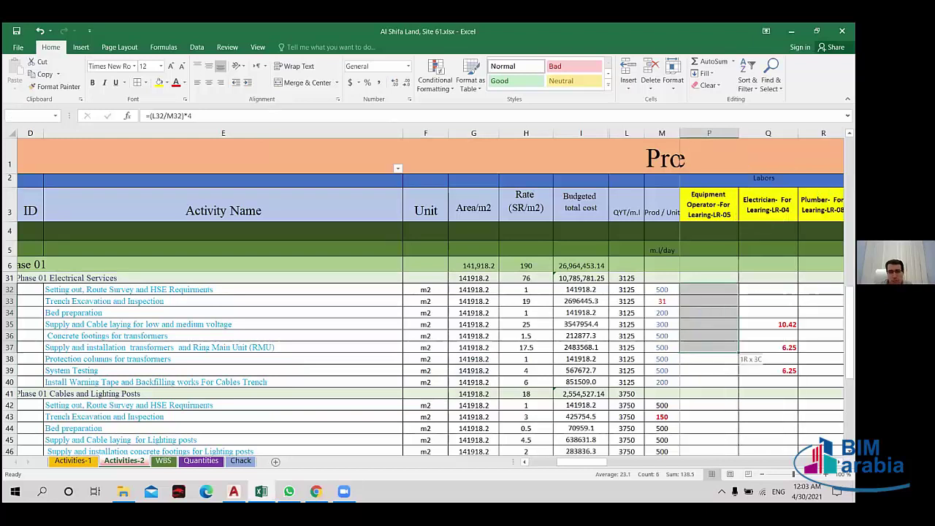
pyautogui.moveTo(737, 354); pyautogui.dragTo(702, 346)
pyautogui.hotkey('ctrl', 'c')
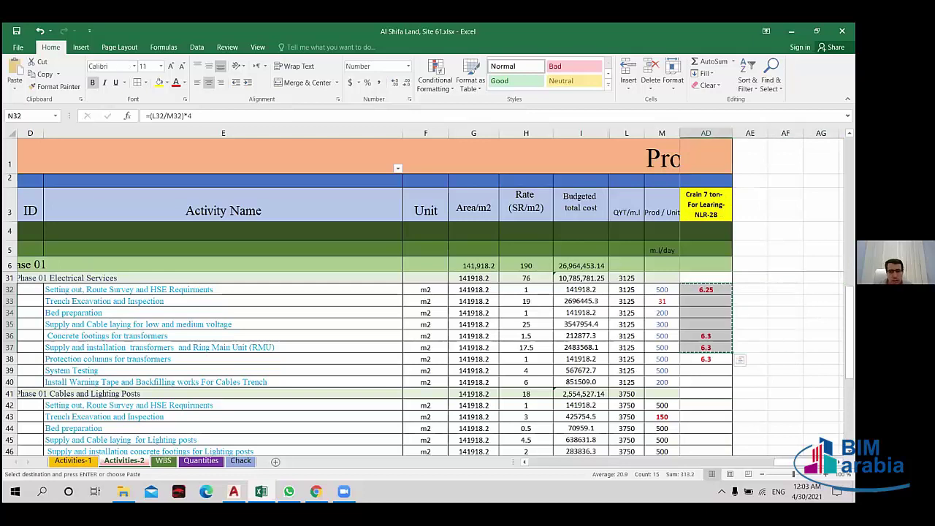
# - Paste the quantities into the Cables and Lighting Posts rows from N42, giving 30.0, 22.5, 15.0, 7.50
pyautogui.click(524, 462)
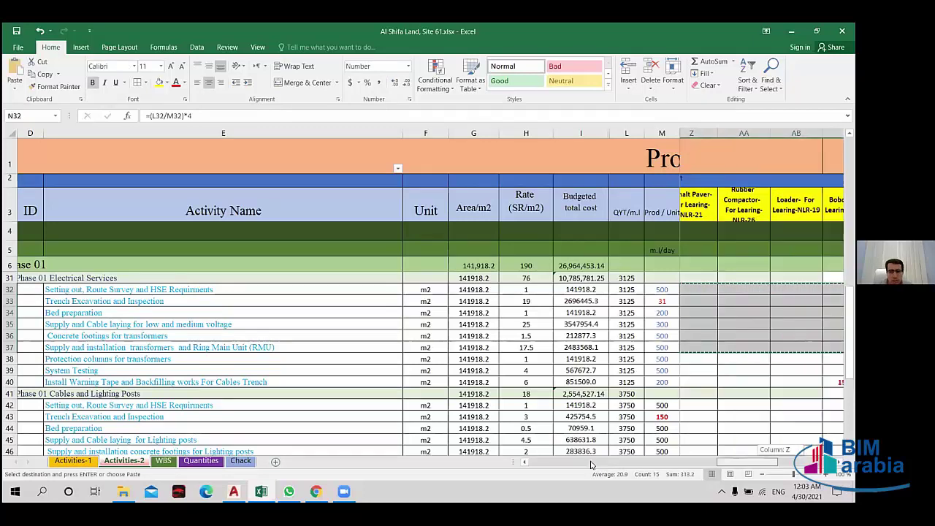
pyautogui.click(524, 462)
pyautogui.scroll(-2, 698, 302)
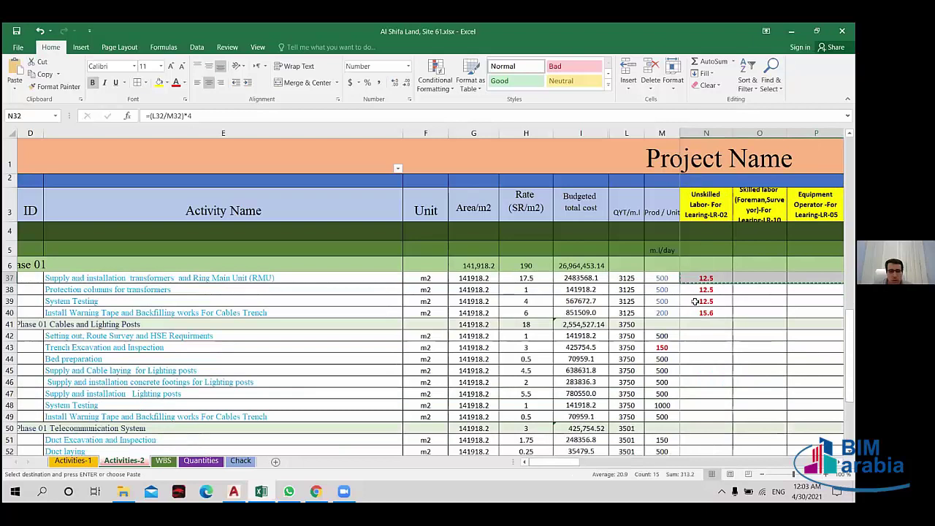
pyautogui.scroll(-1, 695, 300)
pyautogui.click(694, 301)
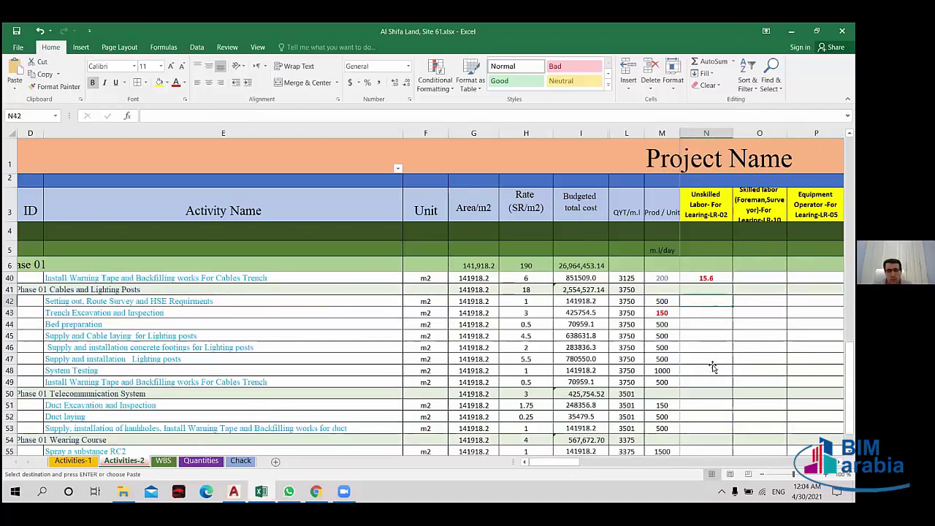
pyautogui.hotkey('ctrl', 'v')
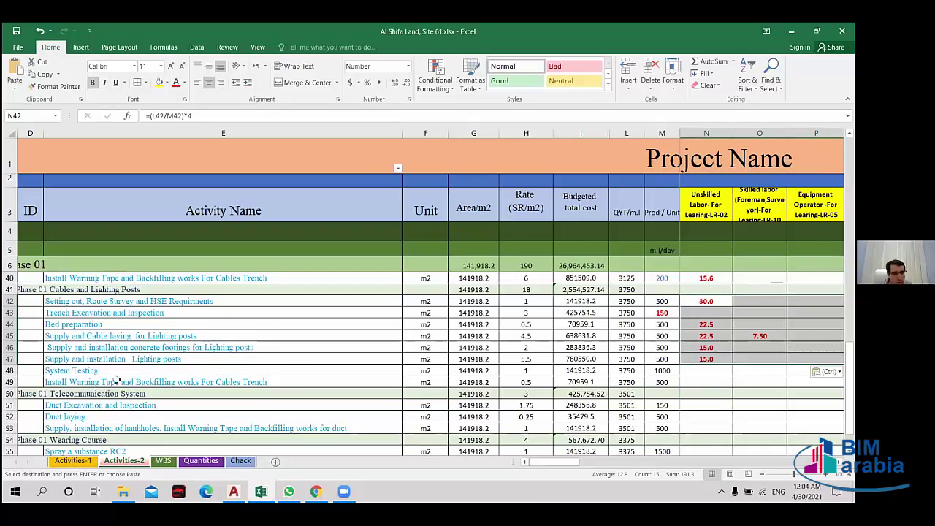
pyautogui.moveTo(144, 302); pyautogui.dragTo(137, 330)
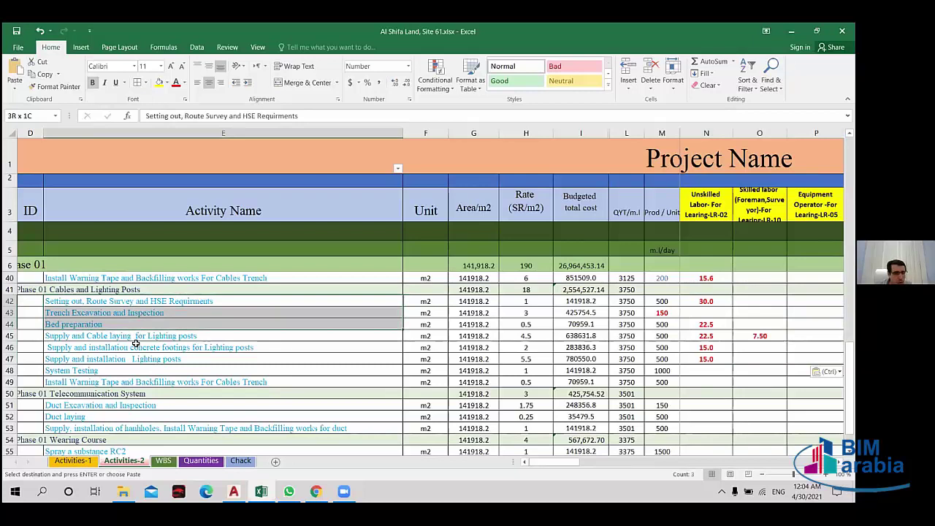
pyautogui.moveTo(136, 343); pyautogui.dragTo(136, 344)
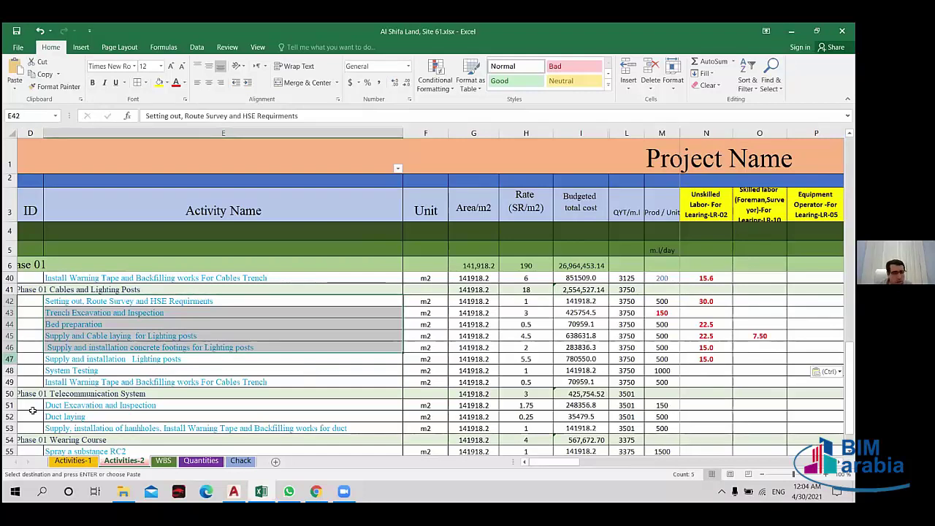
pyautogui.click(9, 358)
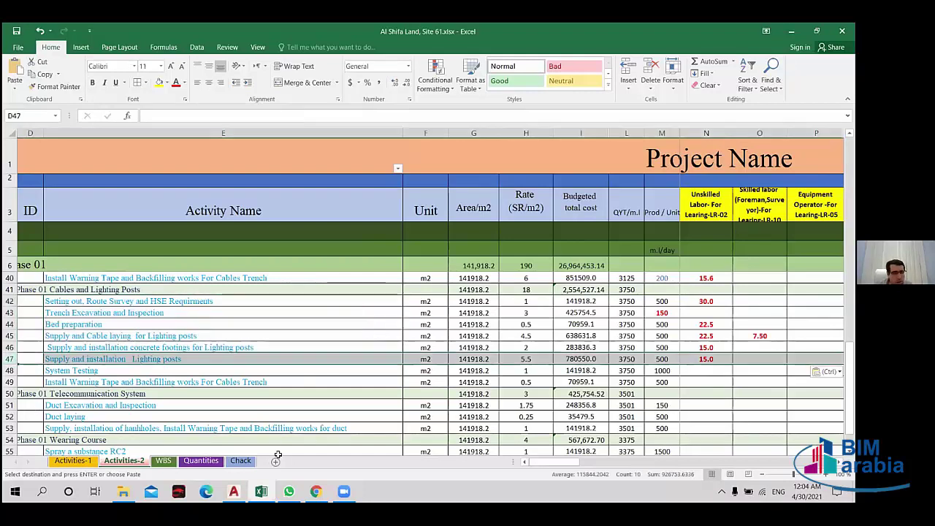
pyautogui.click(693, 359)
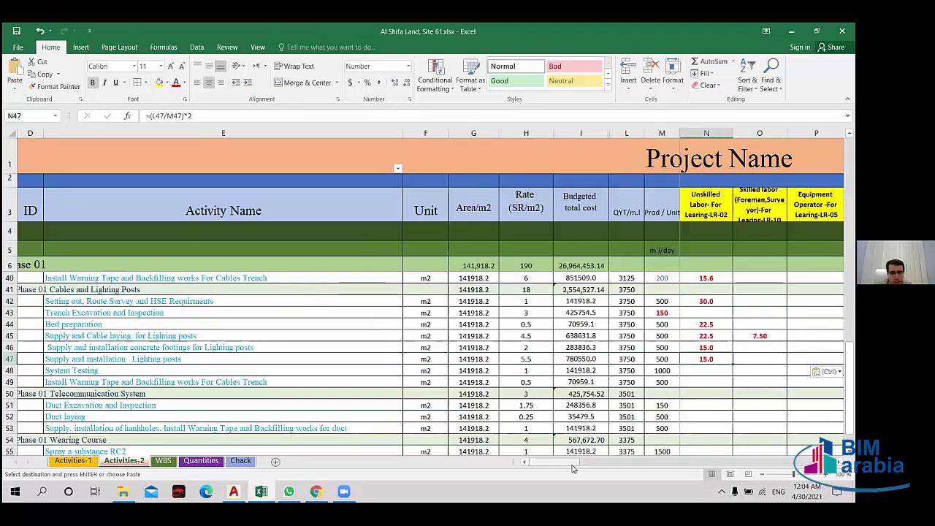
pyautogui.hscroll(3, 618, 475)
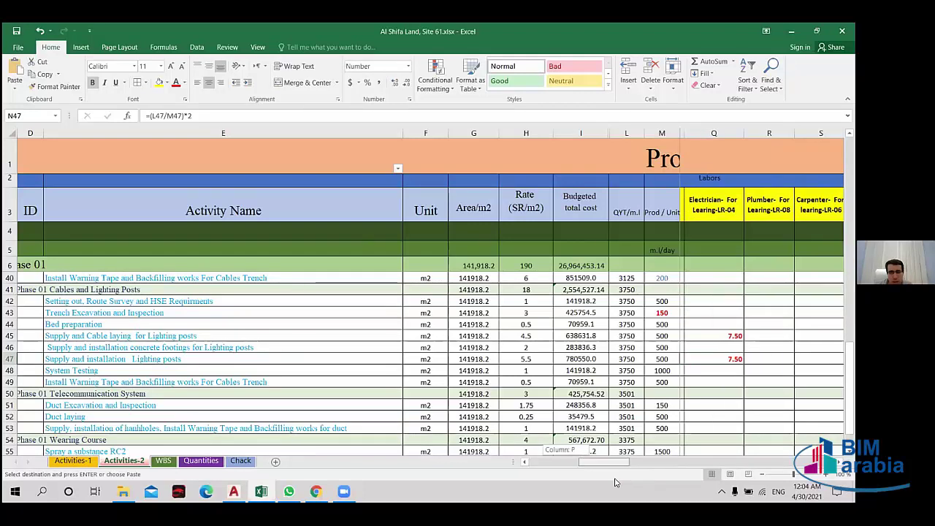
pyautogui.hscroll(-3, 569, 479)
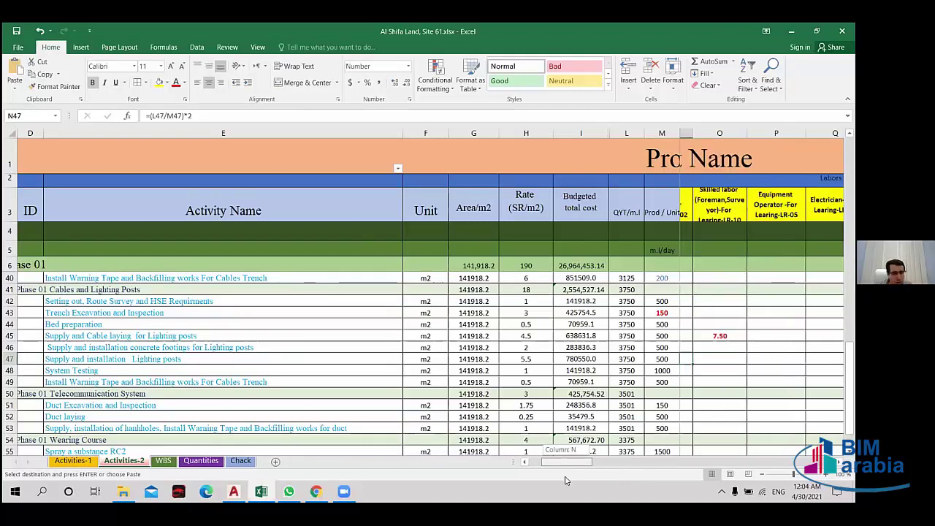
pyautogui.click(10, 359)
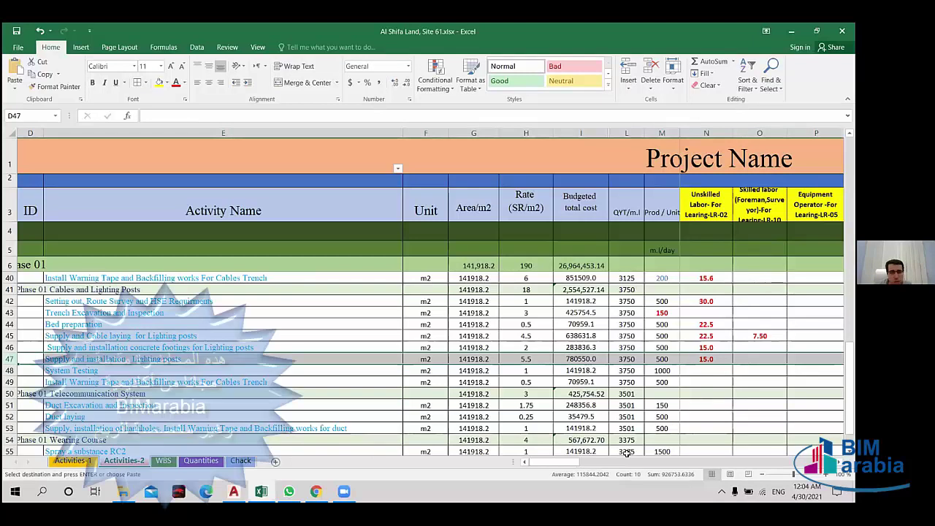
pyautogui.click(712, 358)
pyautogui.moveTo(573, 461)
pyautogui.mouseDown()
pyautogui.moveTo(810, 468)
pyautogui.moveTo(781, 461)
pyautogui.mouseUp()
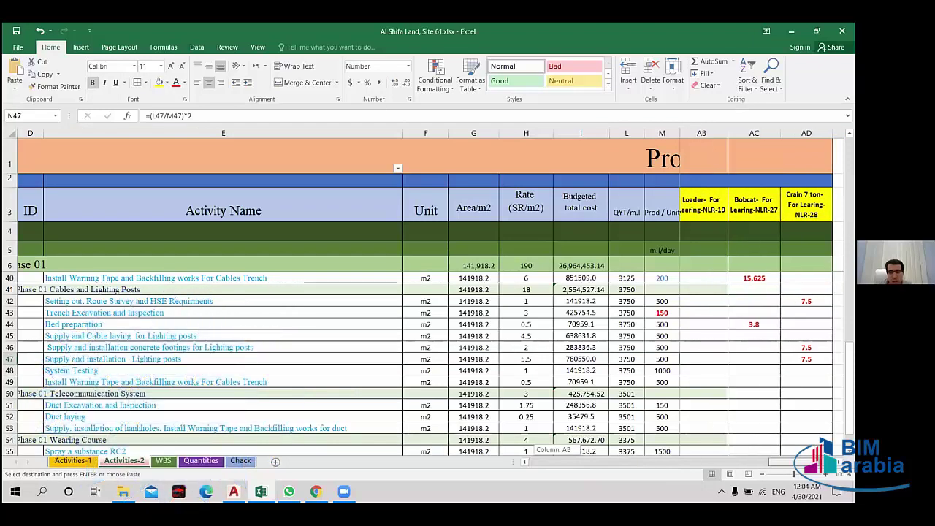
pyautogui.moveTo(781, 461); pyautogui.dragTo(551, 463)
pyautogui.scroll(3, 163, 393)
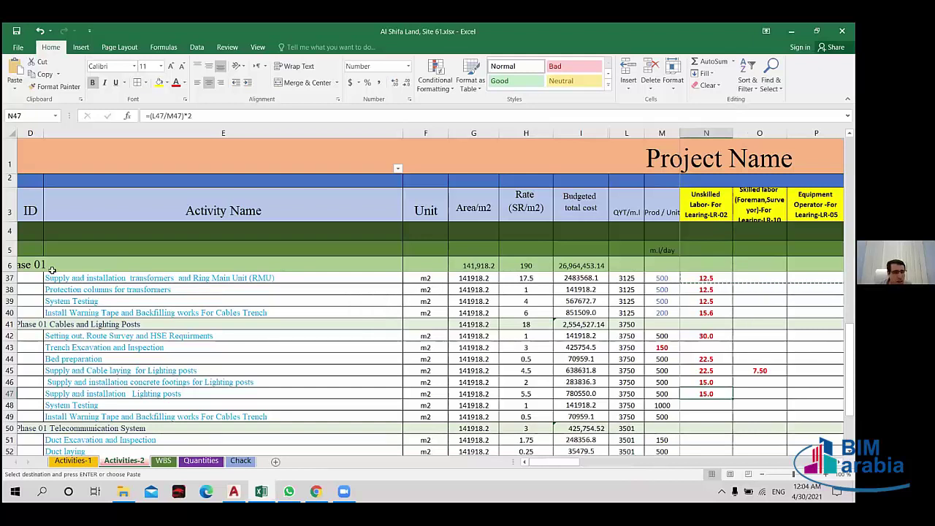
# - Paste the System Testing and warning tape quantities into rows 48–49, each showing 7.5 unskilled labor
pyautogui.click(705, 301)
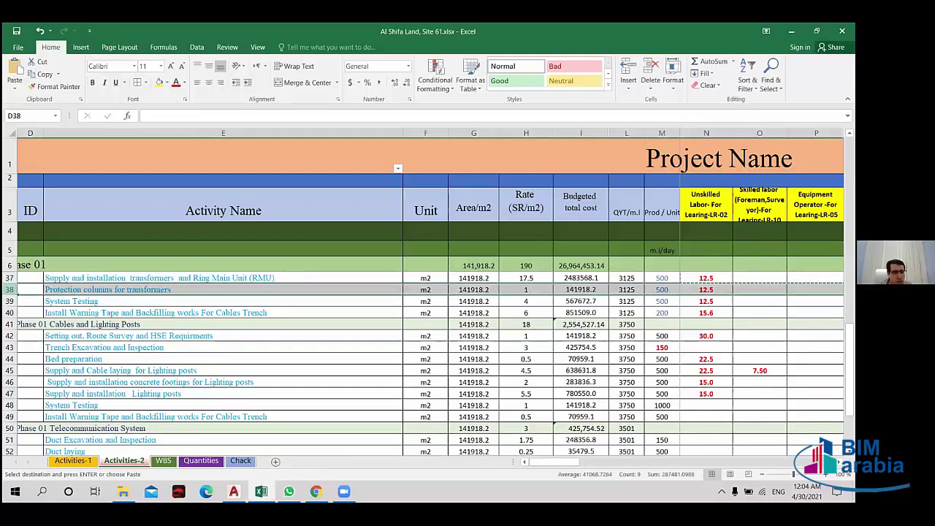
pyautogui.moveTo(708, 318)
pyautogui.mouseDown()
pyautogui.moveTo(788, 315)
pyautogui.moveTo(694, 316)
pyautogui.moveTo(700, 326)
pyautogui.mouseUp()
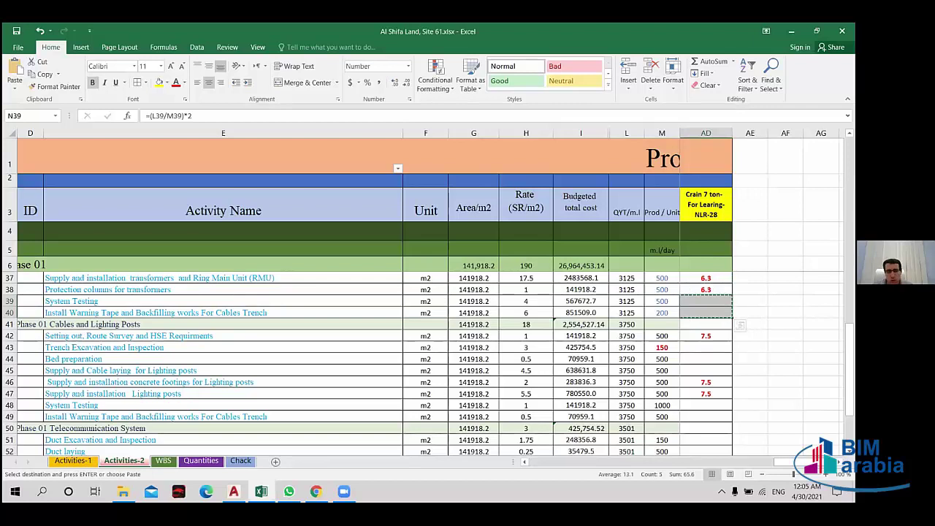
pyautogui.moveTo(793, 461); pyautogui.dragTo(555, 467)
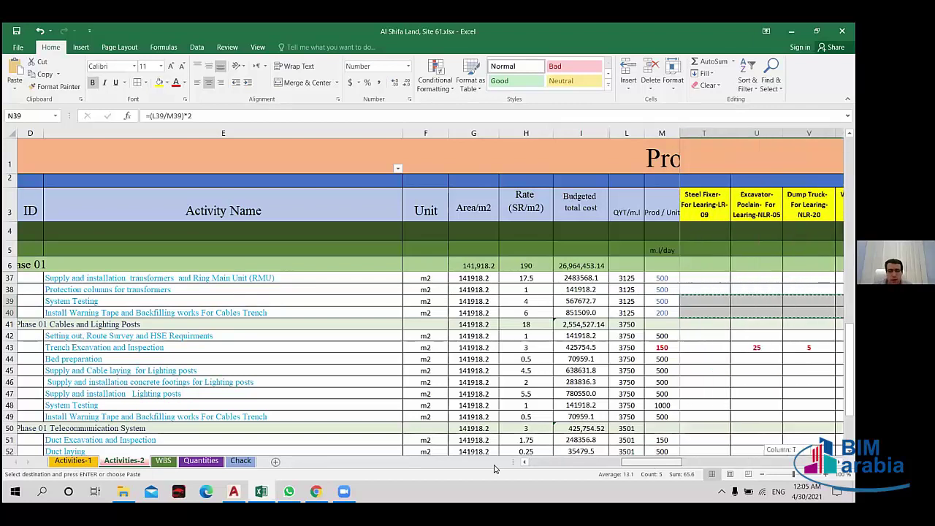
pyautogui.moveTo(494, 468); pyautogui.dragTo(511, 467)
pyautogui.scroll(-2, 694, 343)
pyautogui.click(706, 335)
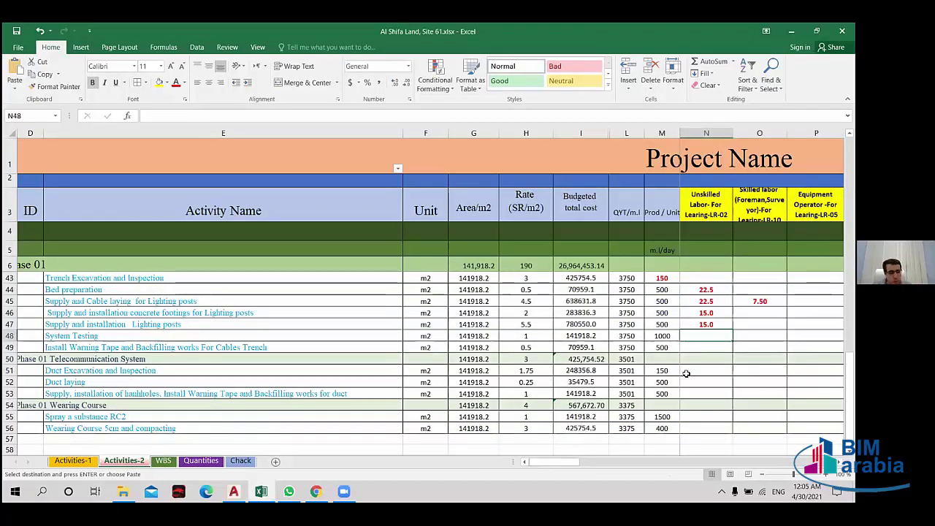
pyautogui.hotkey('ctrl', 'v')
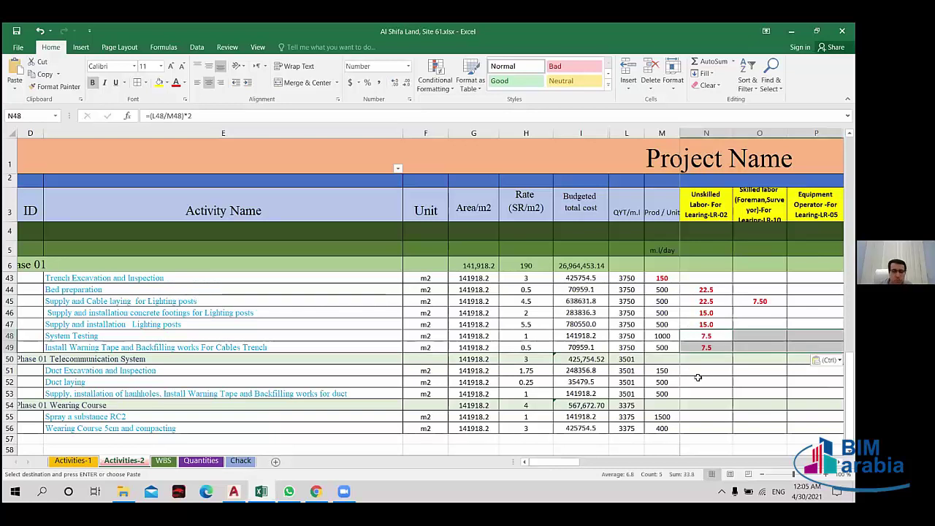
pyautogui.scroll(-2, 401, 334)
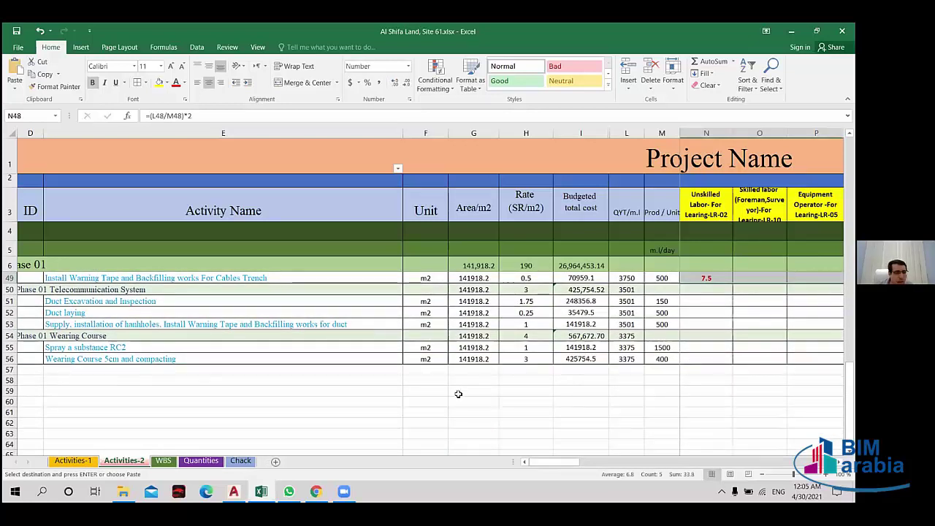
# - Copy the warning tape labor formula into Duct Excavation, double it, and fill down the duct rows
pyautogui.click(709, 301)
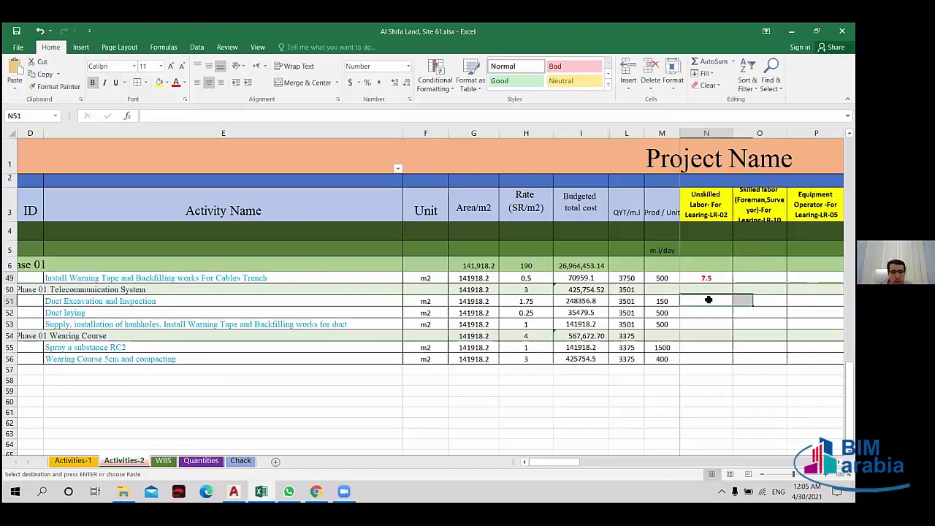
pyautogui.scroll(1, 689, 361)
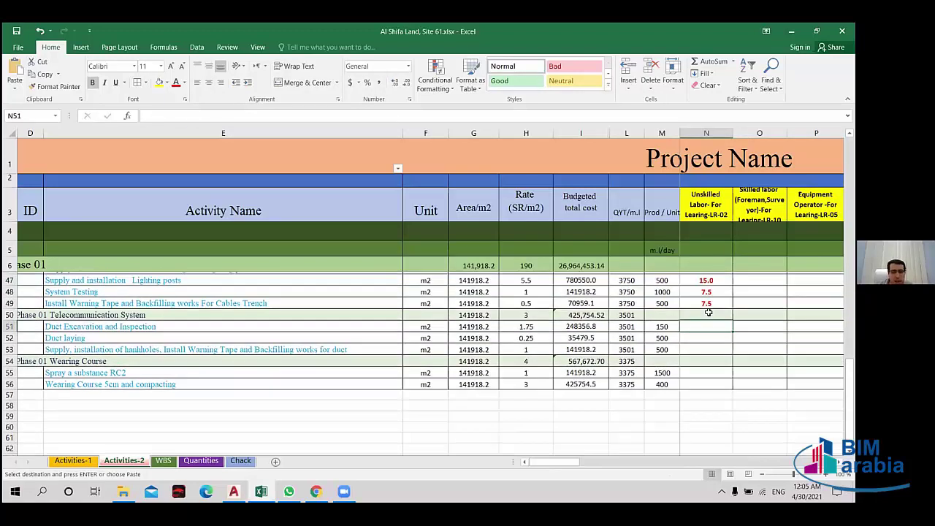
pyautogui.press('Up')
pyautogui.press('Up')
pyautogui.hotkey('ctrl', 'c')
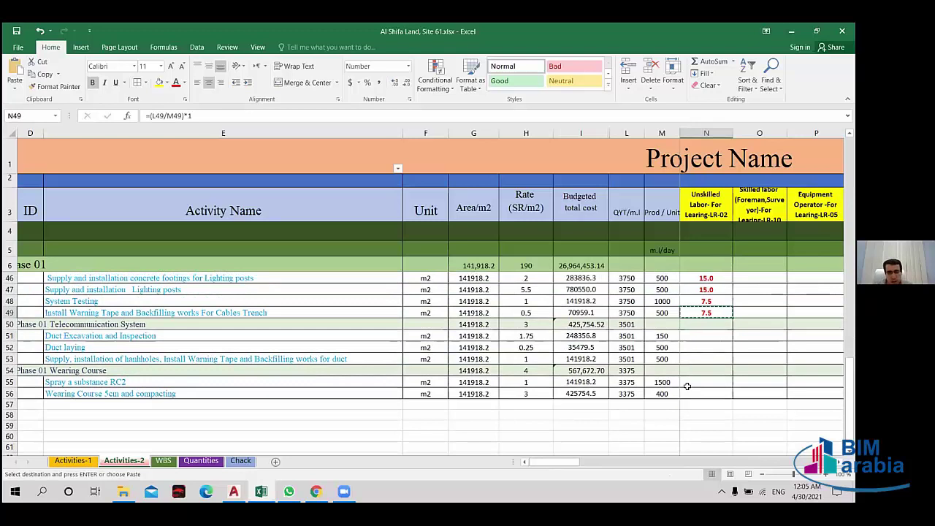
pyautogui.click(705, 335)
pyautogui.hotkey('ctrl', 'v')
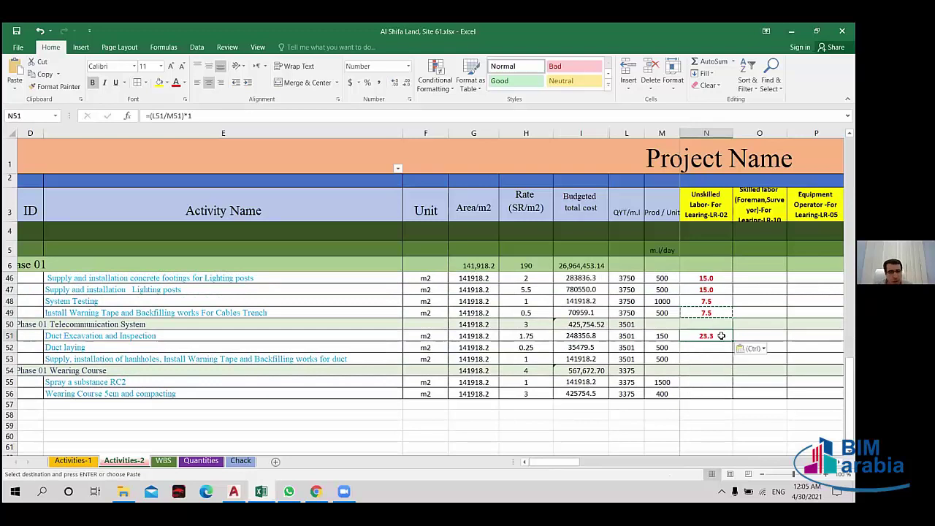
pyautogui.click(196, 116)
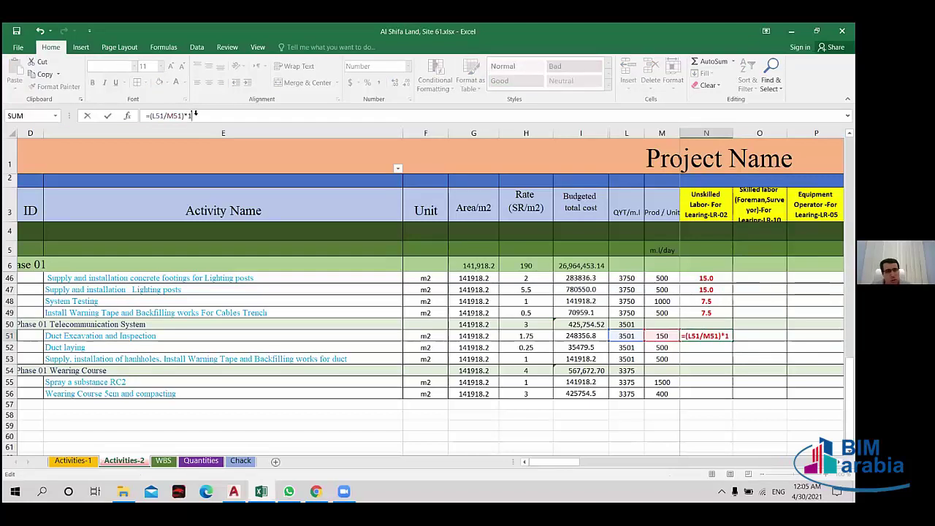
pyautogui.write('2')
pyautogui.press('Return')
pyautogui.click(716, 337)
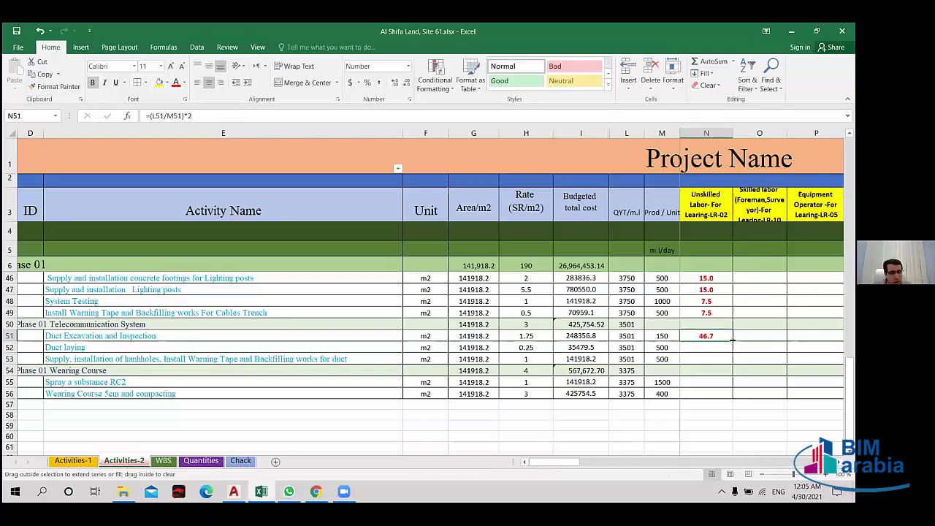
pyautogui.moveTo(731, 342); pyautogui.dragTo(727, 361)
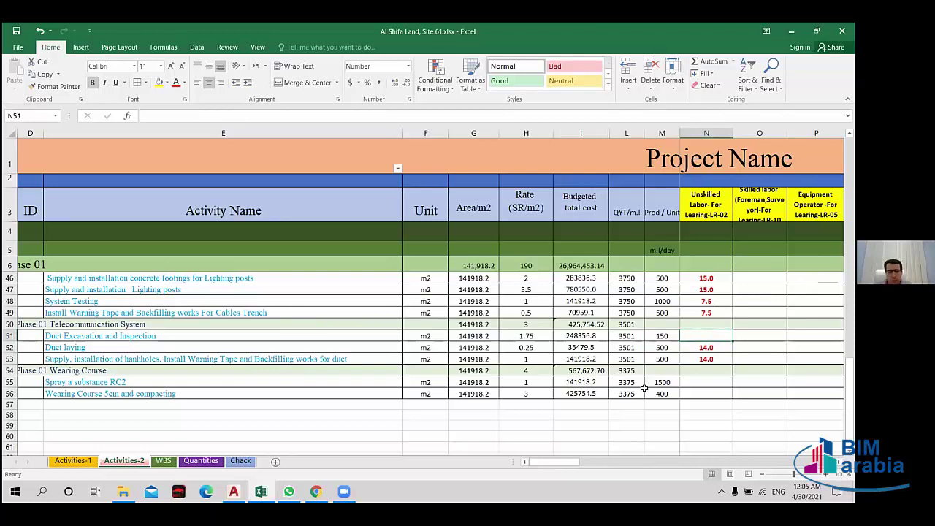
pyautogui.moveTo(548, 463)
pyautogui.mouseDown()
pyautogui.moveTo(611, 476)
pyautogui.moveTo(661, 471)
pyautogui.mouseUp()
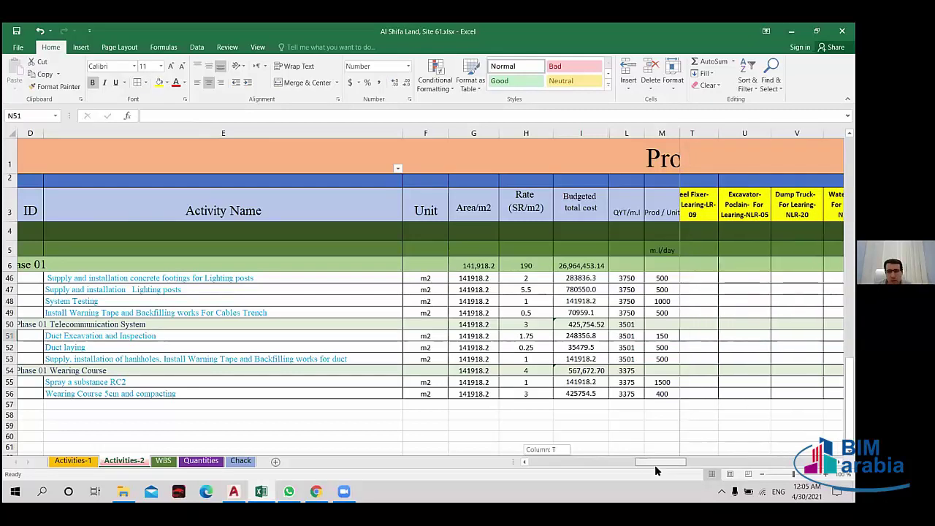
# - Enter =L51/M51 in the Duct Excavation excavator cell U51, giving 23.34
pyautogui.click(699, 334)
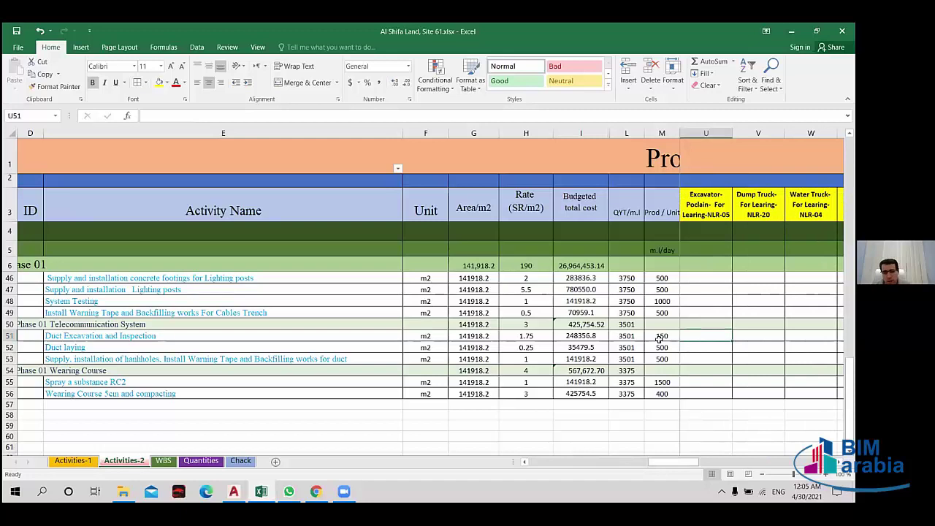
pyautogui.write('=')
pyautogui.click(621, 336)
pyautogui.write('/')
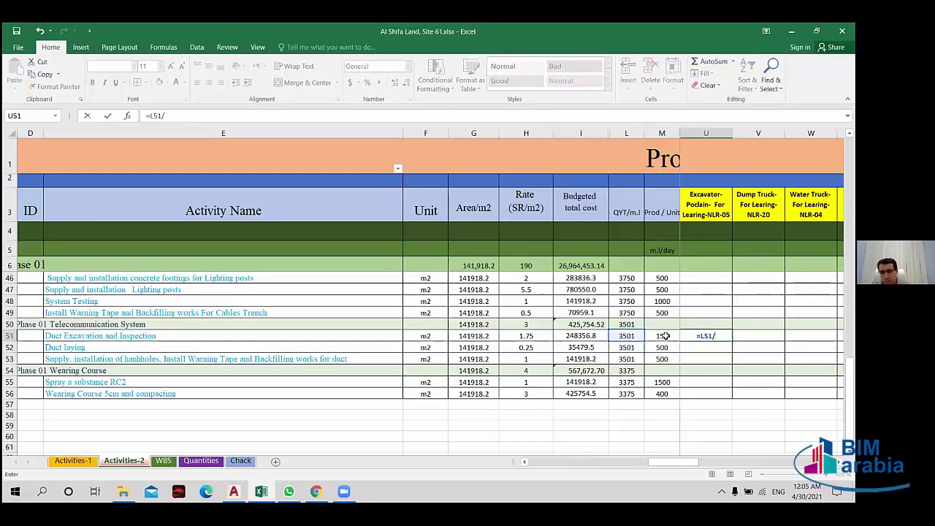
pyautogui.click(662, 337)
pyautogui.press('Return')
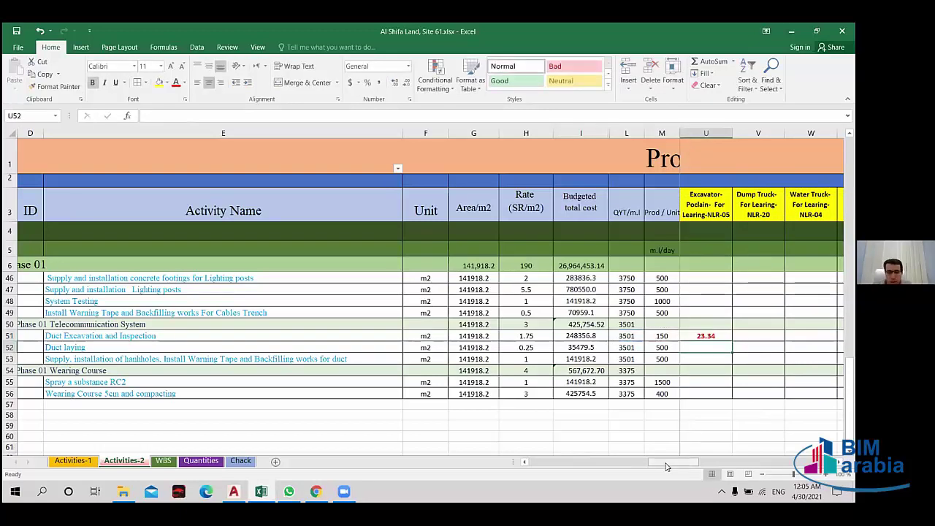
pyautogui.moveTo(667, 465); pyautogui.dragTo(665, 466)
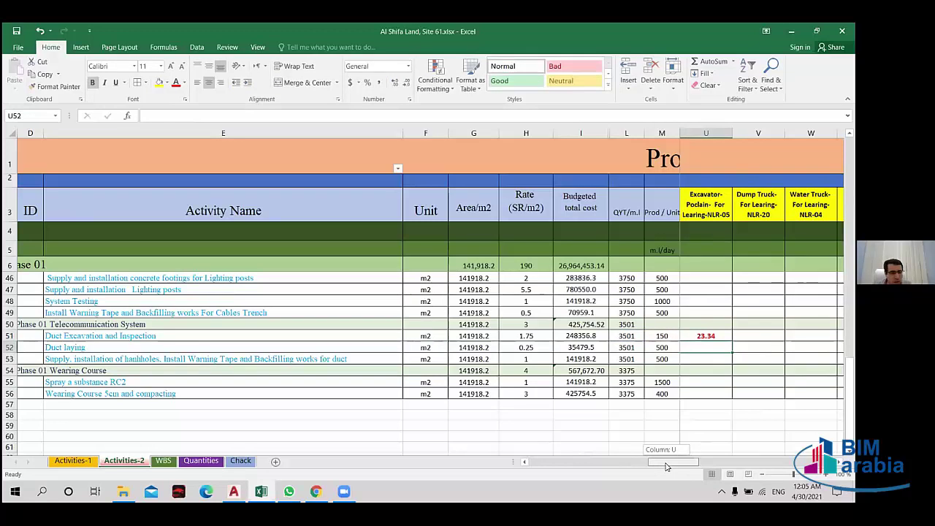
pyautogui.moveTo(665, 466); pyautogui.dragTo(660, 461)
pyautogui.press('Up')
pyautogui.press('Right')
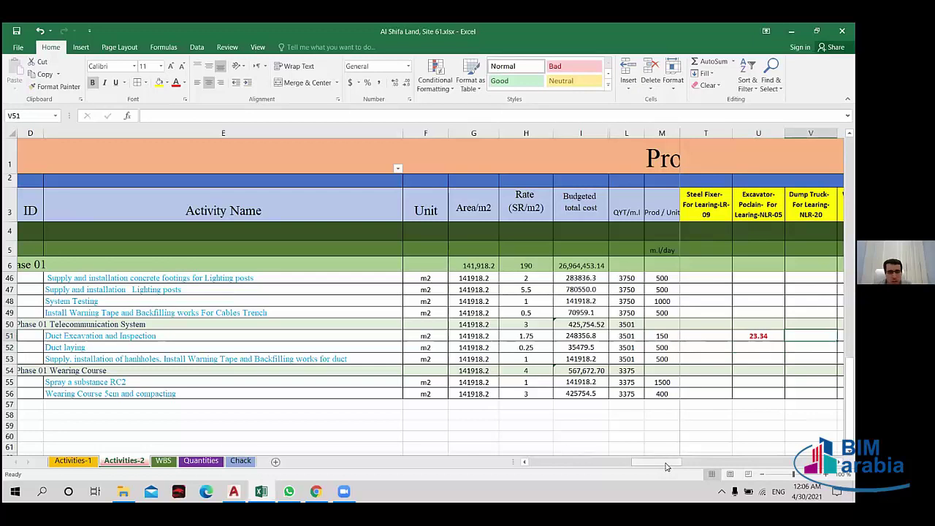
pyautogui.hscroll(-2, 657, 468)
pyautogui.hscroll(-2, 654, 465)
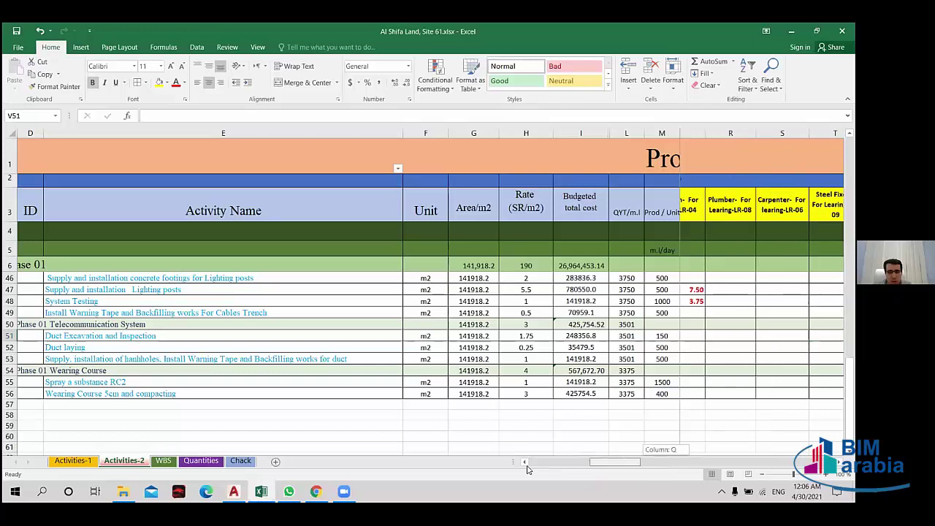
pyautogui.hscroll(-2, 651, 462)
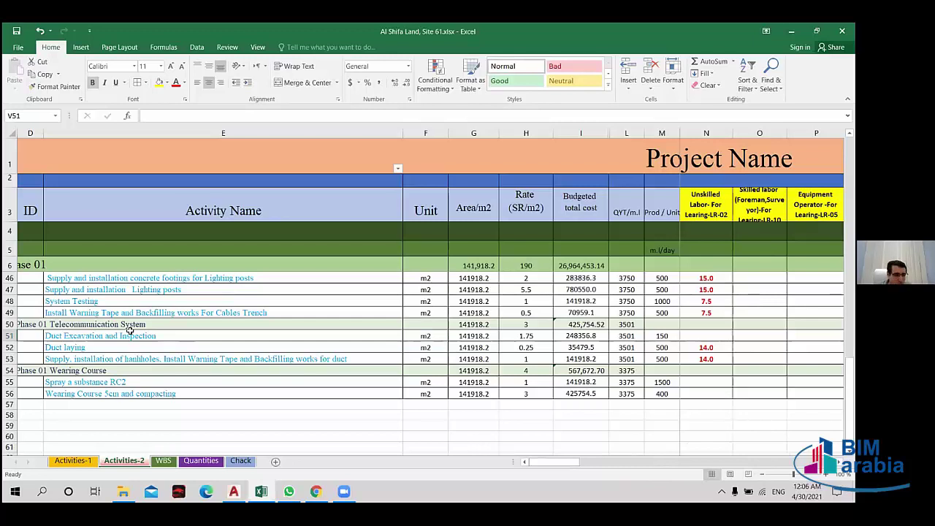
# - After checking N52, enter =L52/M52 in O52 so Duct laying skilled labor shows 7.002
pyautogui.click(705, 348)
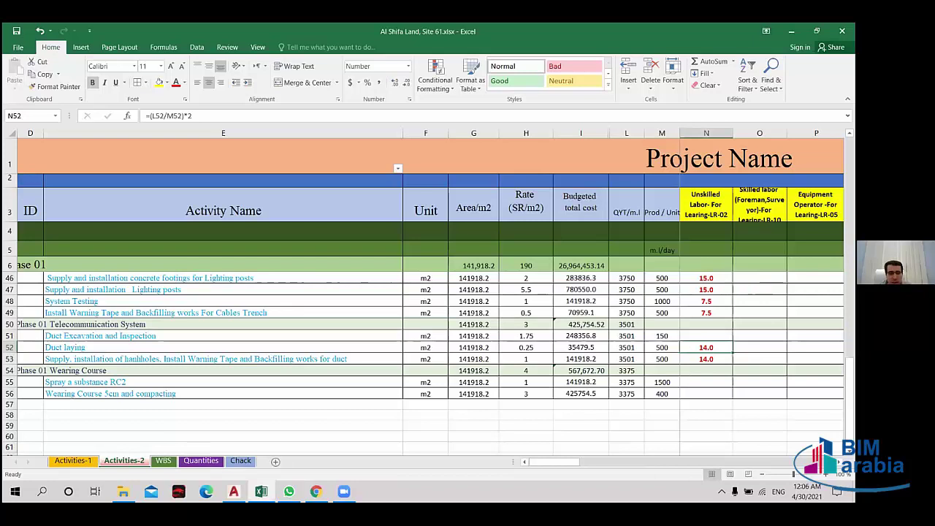
pyautogui.moveTo(565, 462); pyautogui.dragTo(577, 468)
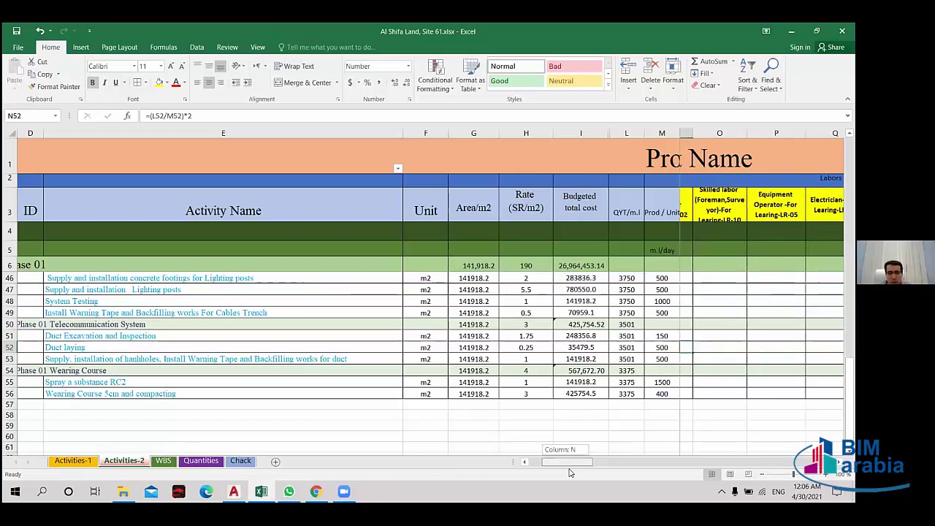
pyautogui.moveTo(577, 469); pyautogui.dragTo(571, 470)
pyautogui.click(754, 349)
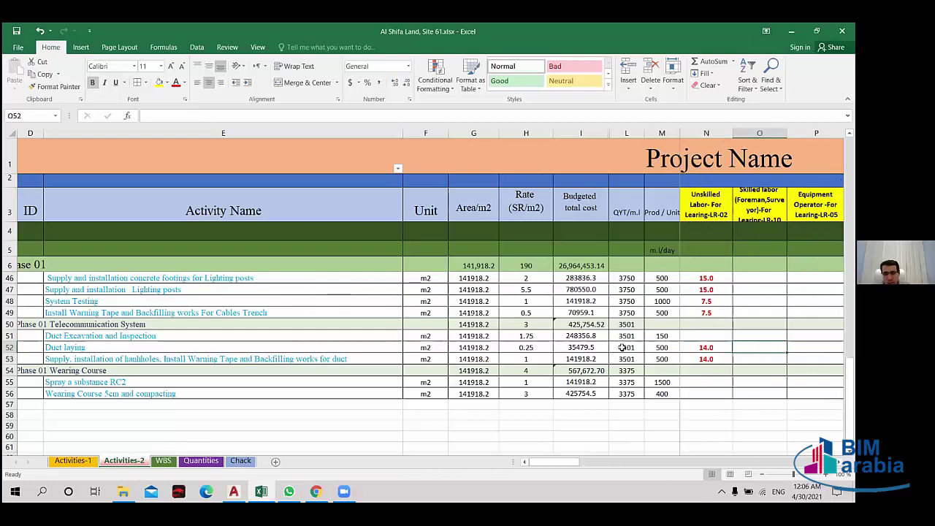
pyautogui.write('=')
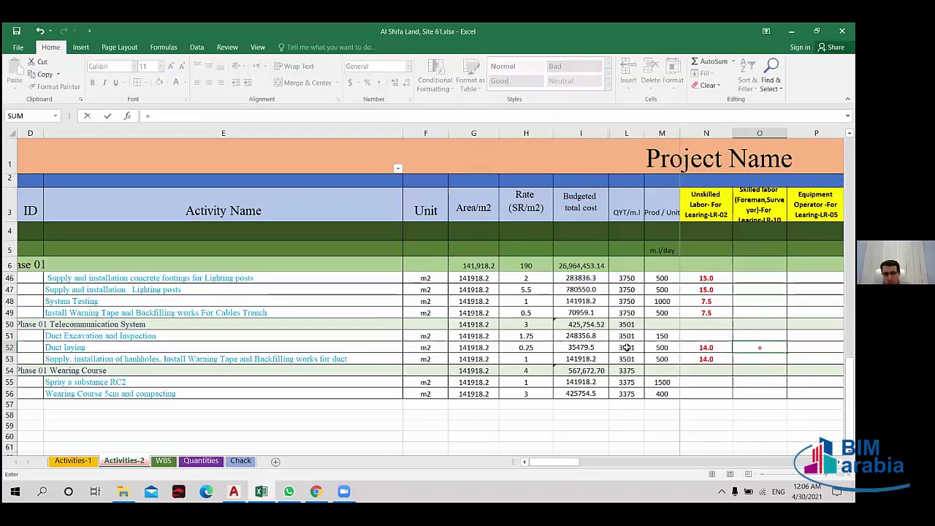
pyautogui.click(626, 348)
pyautogui.write('/')
pyautogui.click(659, 352)
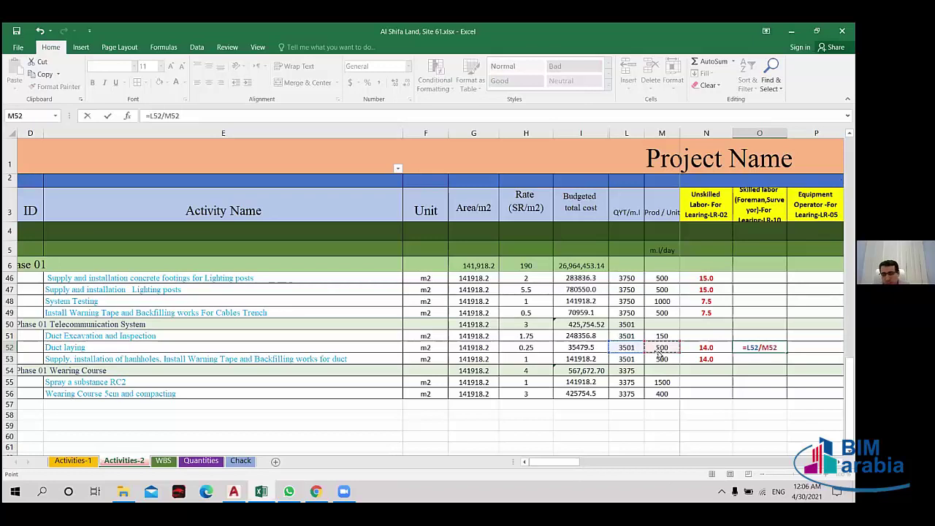
pyautogui.press('Return')
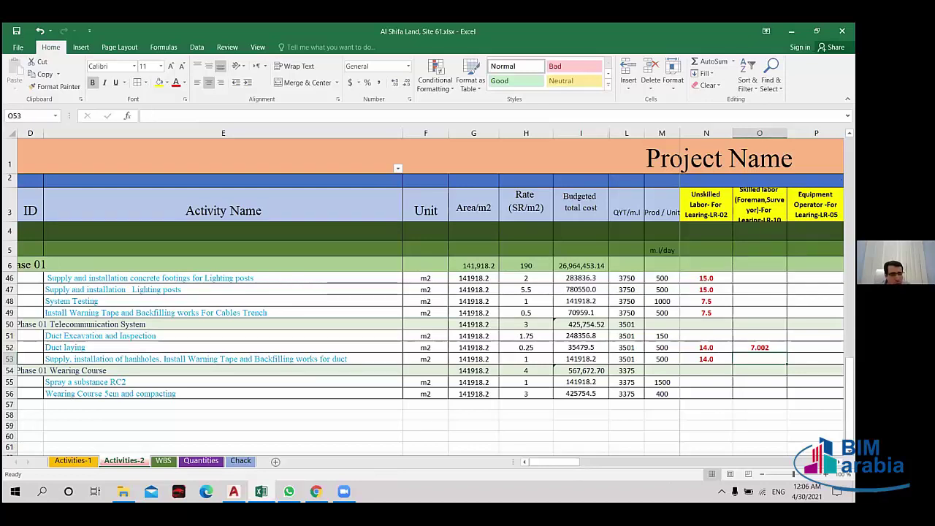
pyautogui.moveTo(562, 467)
pyautogui.mouseDown()
pyautogui.moveTo(647, 475)
pyautogui.moveTo(580, 484)
pyautogui.mouseUp()
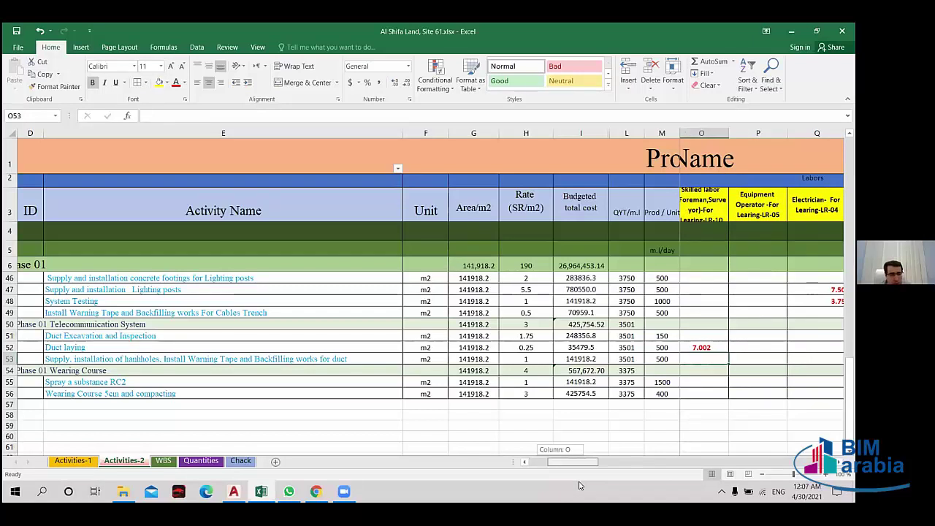
pyautogui.moveTo(580, 485)
pyautogui.mouseDown()
pyautogui.moveTo(663, 488)
pyautogui.moveTo(708, 461)
pyautogui.mouseUp()
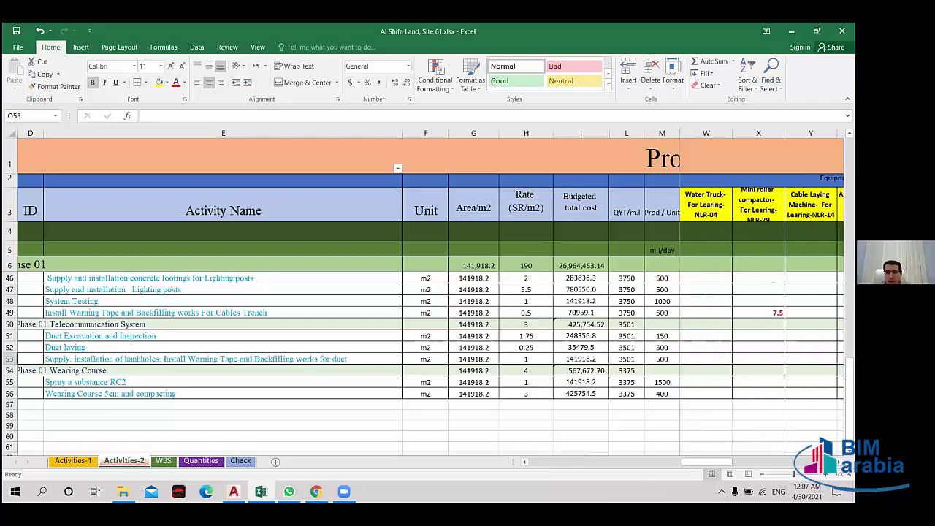
# - Enter =L53/M53 in X53, then halve it to =(L53/M53)*0.5, giving 3.501
pyautogui.click(753, 359)
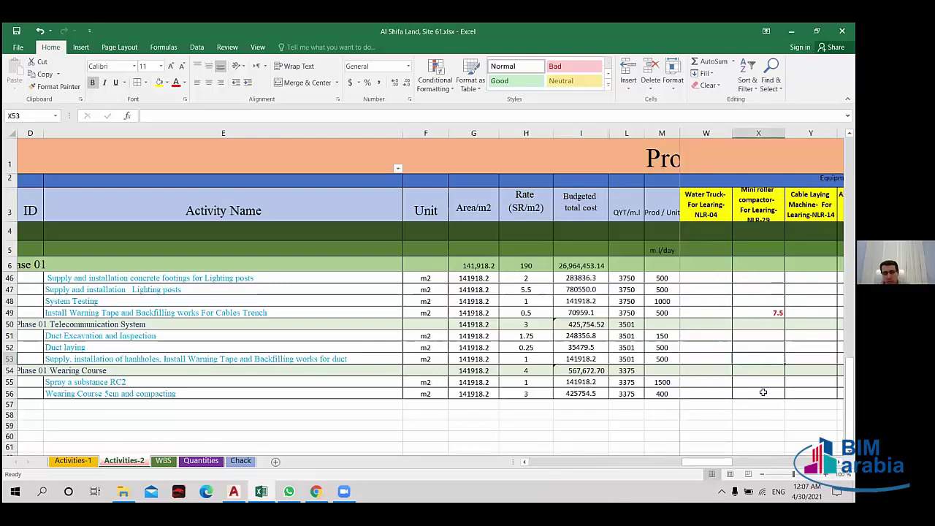
pyautogui.write('=')
pyautogui.click(630, 359)
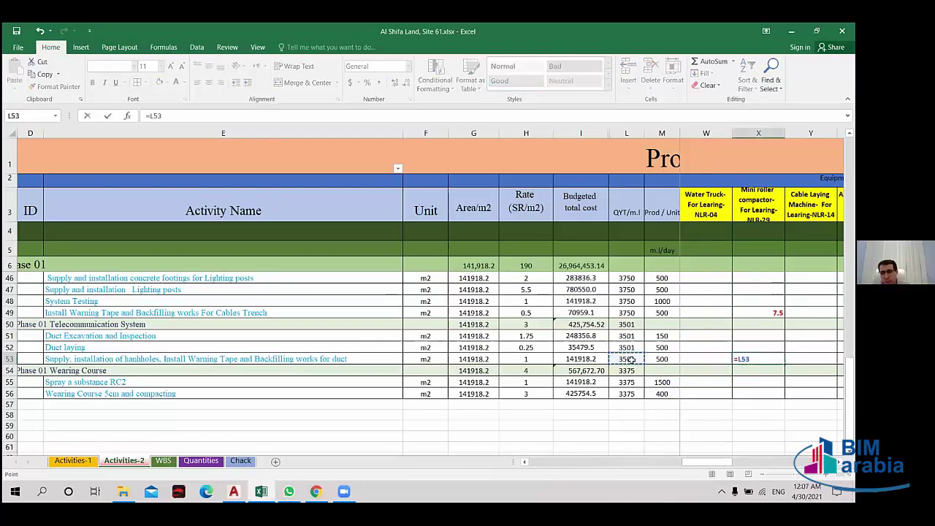
pyautogui.write('/')
pyautogui.click(661, 359)
pyautogui.press('Return')
pyautogui.click(763, 357)
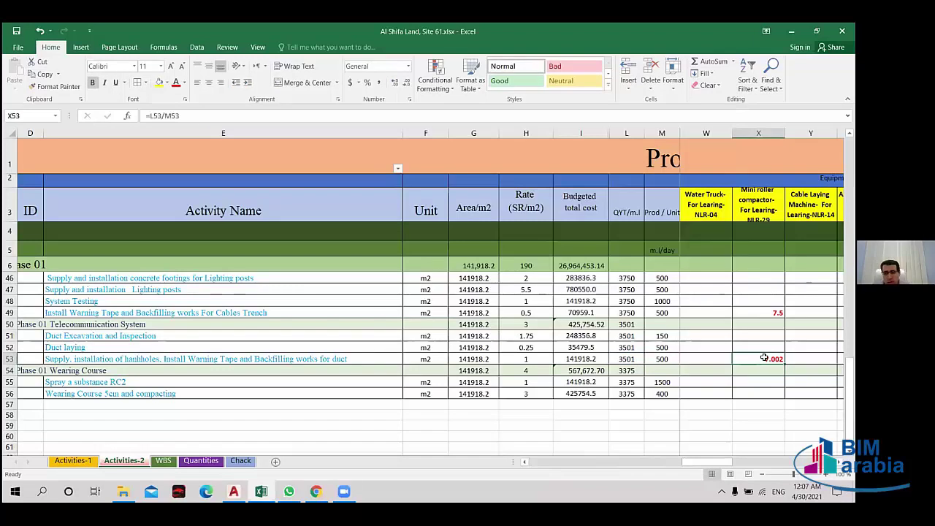
pyautogui.click(203, 116)
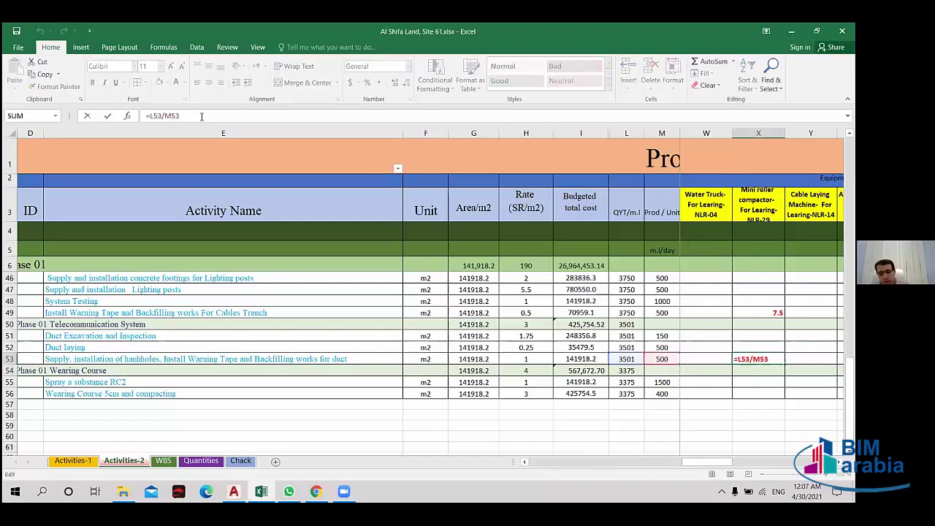
pyautogui.write(')')
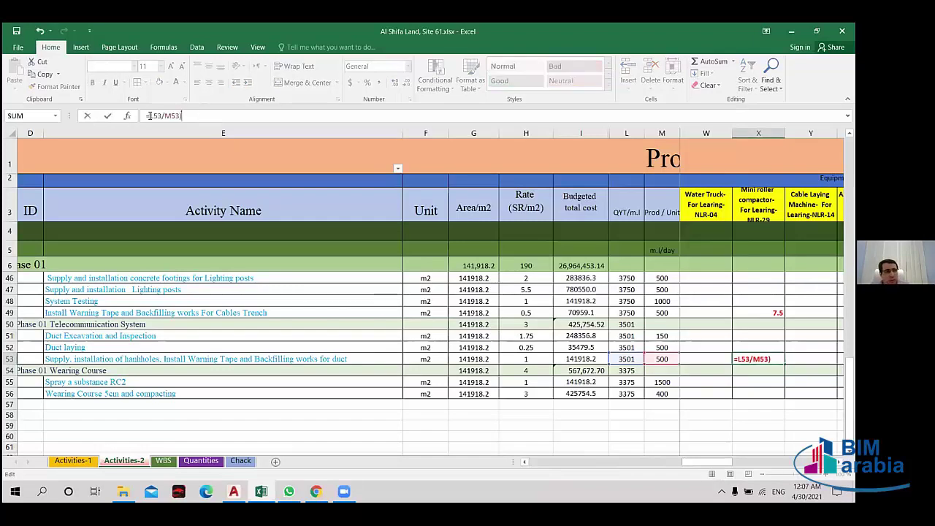
pyautogui.write('(')
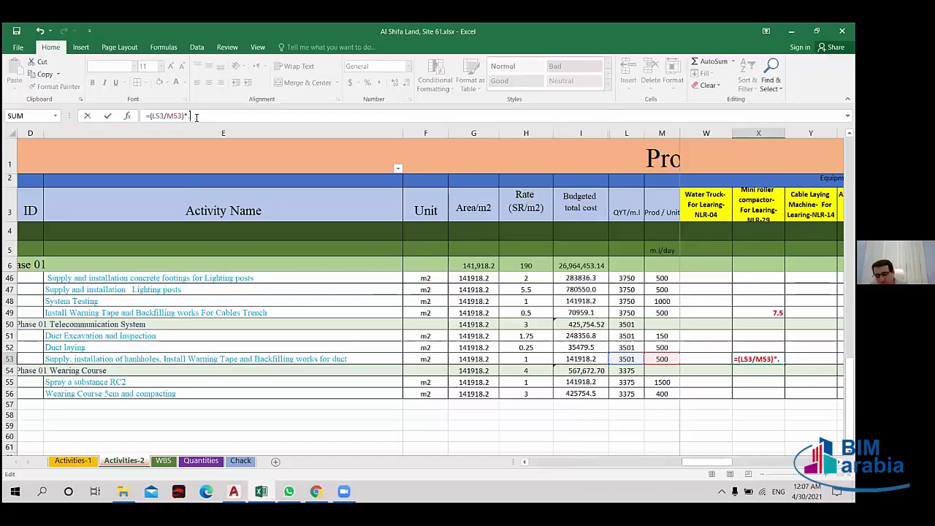
pyautogui.write('5')
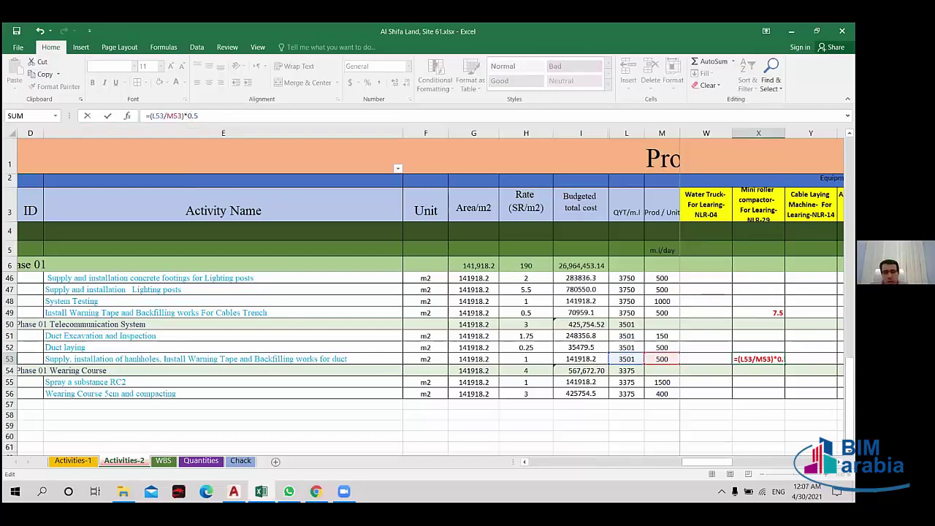
pyautogui.press('Return')
pyautogui.press('Up')
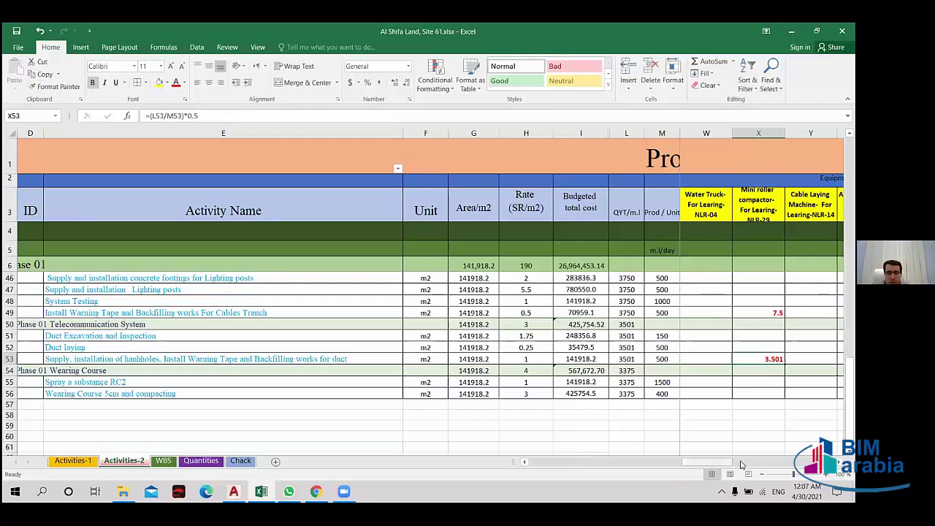
pyautogui.moveTo(726, 461); pyautogui.dragTo(789, 462)
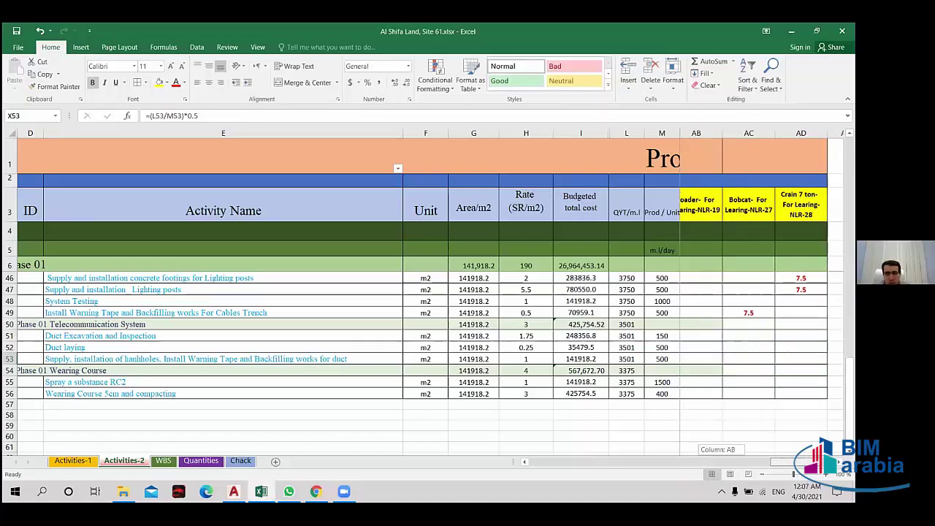
# - Copy the Bobcat formula from AC49 into AC53 and change it to =(L53/M53)*0.5
pyautogui.click(758, 313)
pyautogui.hotkey('ctrl', 'c')
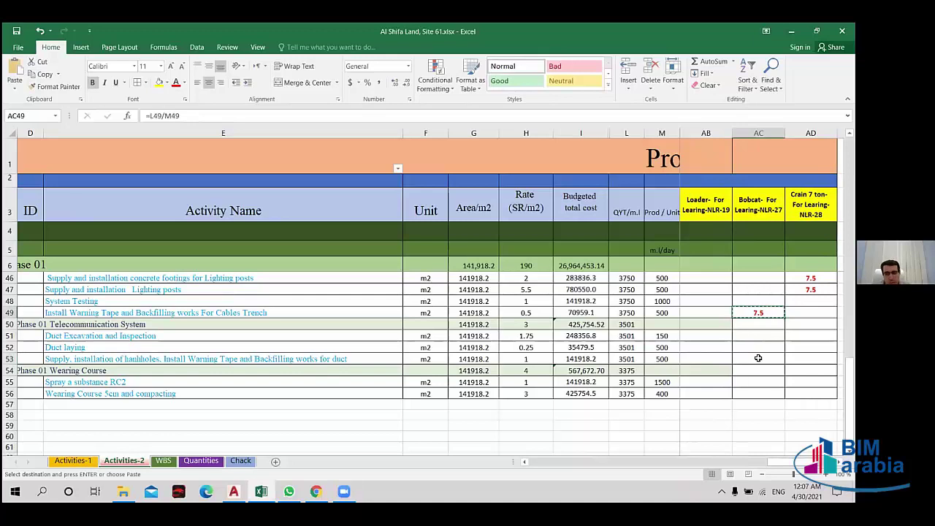
pyautogui.click(757, 358)
pyautogui.hotkey('ctrl', 'v')
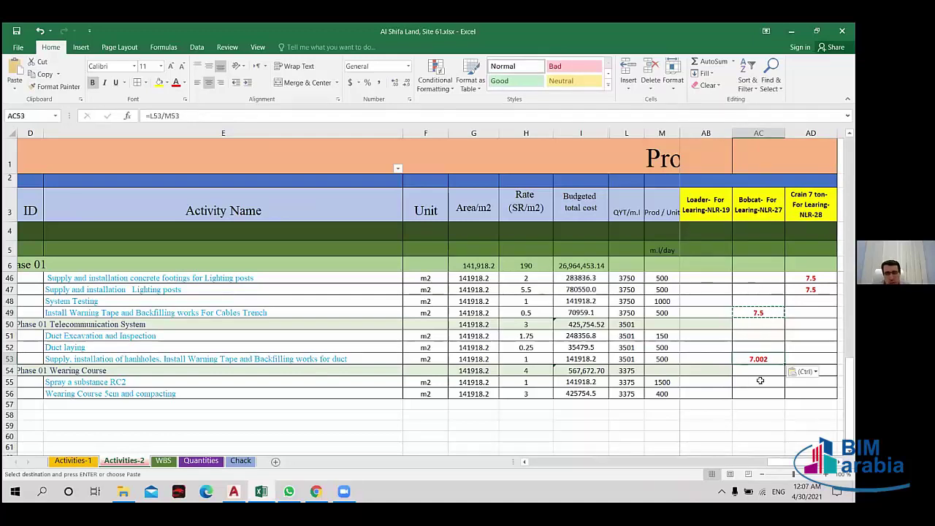
pyautogui.click(191, 116)
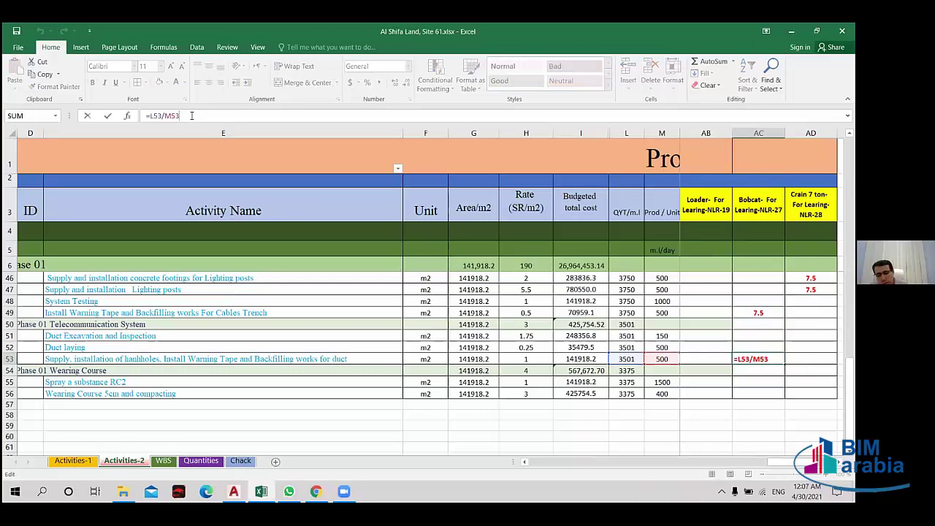
pyautogui.write(')')
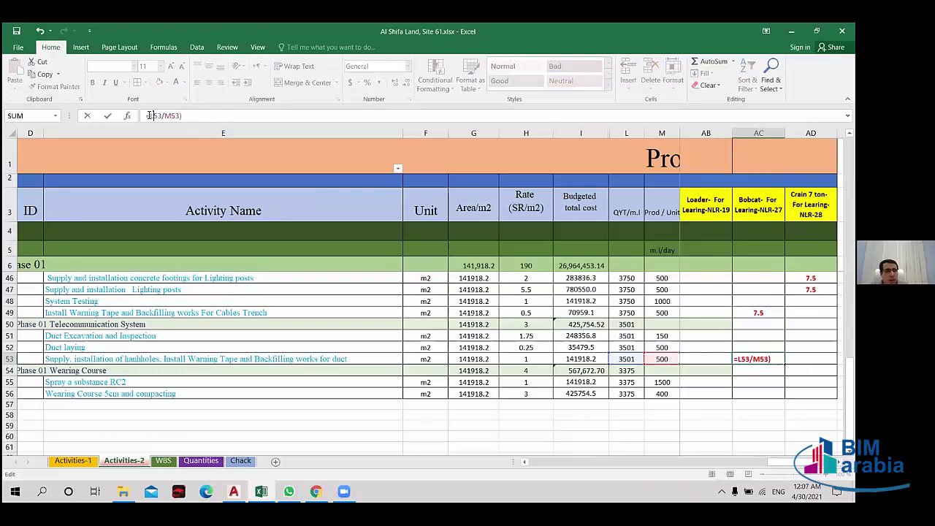
pyautogui.write('(')
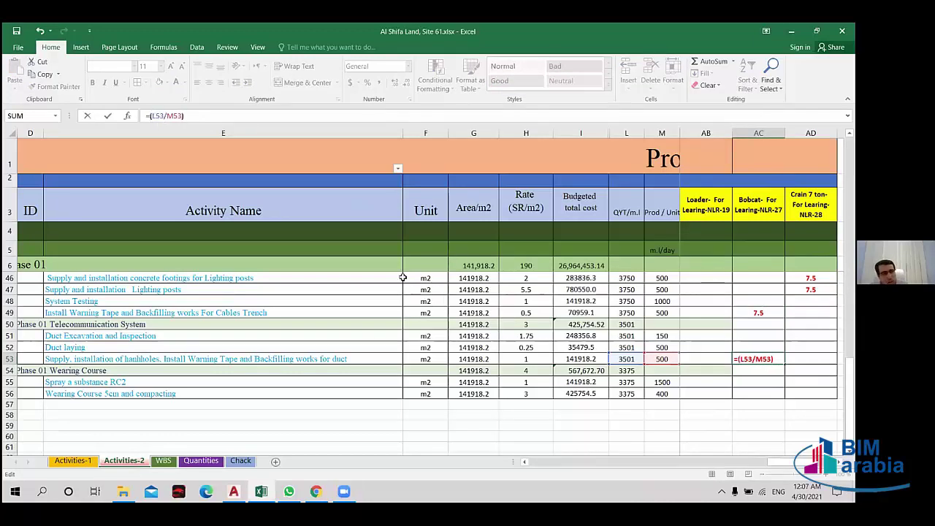
pyautogui.click(779, 358)
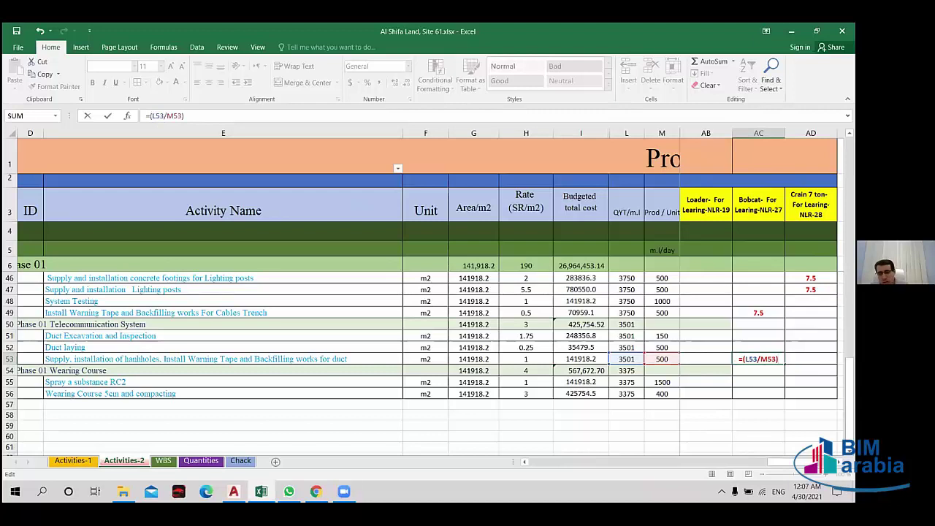
pyautogui.write('*')
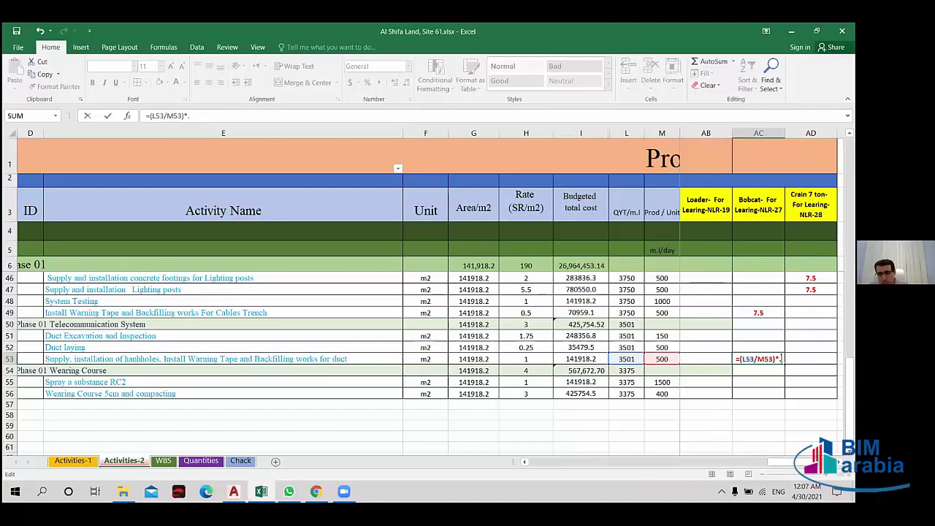
pyautogui.write('0.5')
pyautogui.press('Return')
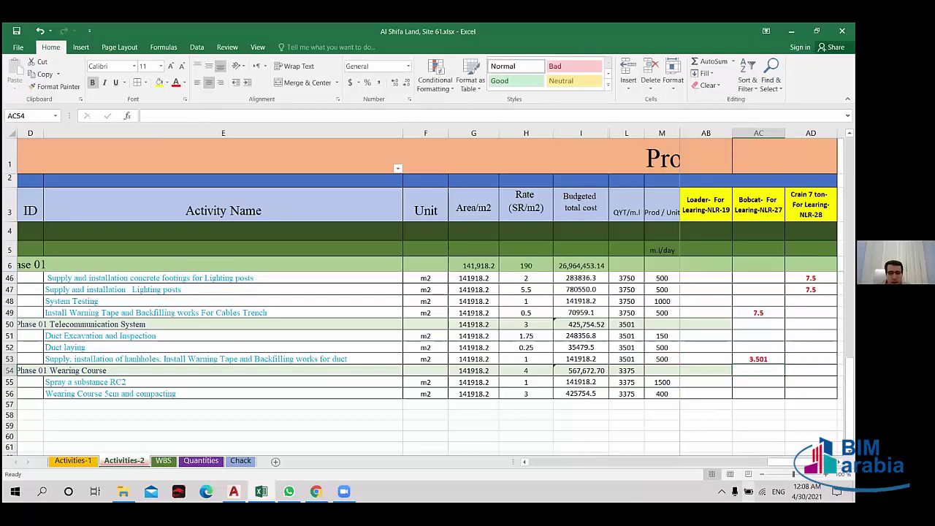
pyautogui.moveTo(792, 462); pyautogui.dragTo(555, 462)
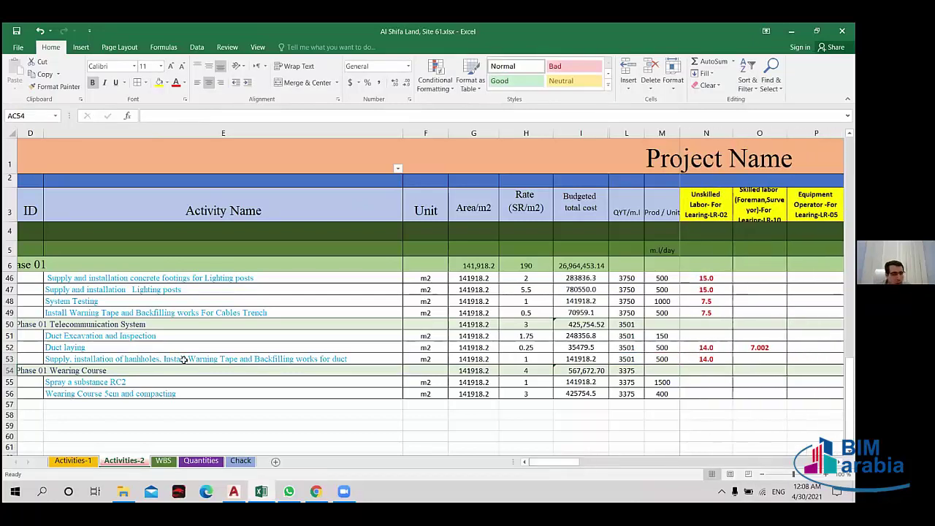
# - Copy the row 53 labor formula to row 55 with multiplier 1 and fill to row 56 (2.3, 8.4)
pyautogui.click(701, 382)
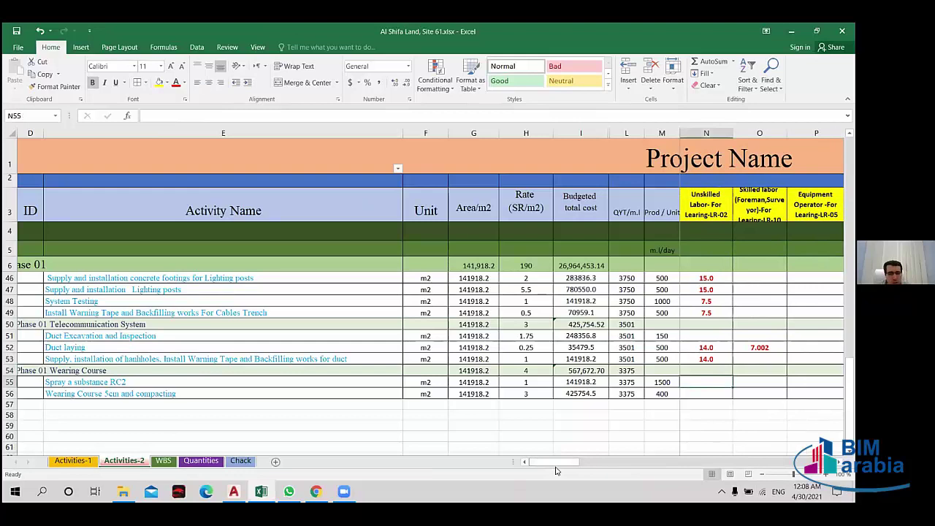
pyautogui.click(714, 358)
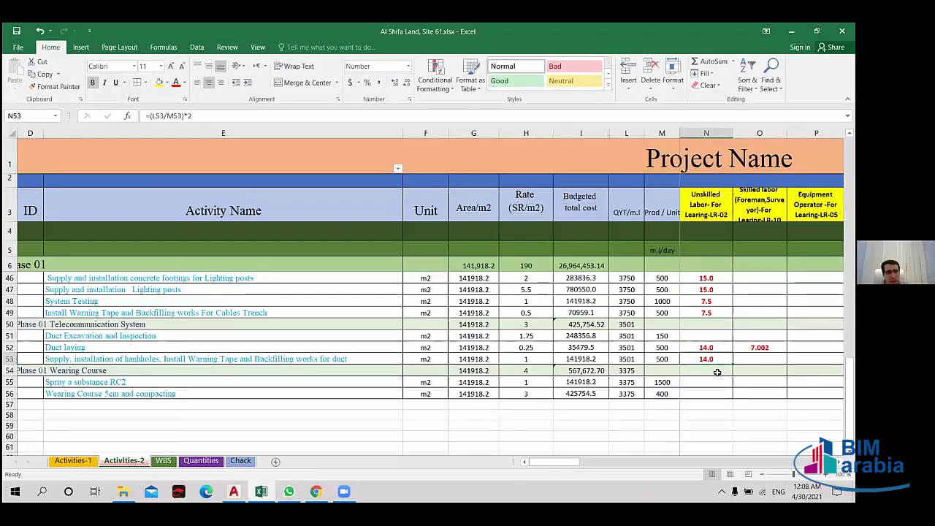
pyautogui.hotkey('ctrl', 'c')
pyautogui.click(726, 383)
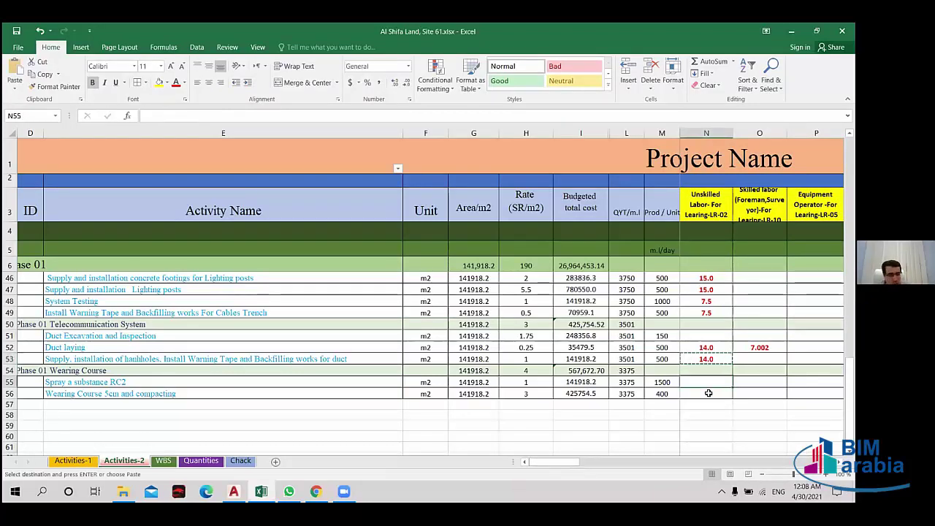
pyautogui.hotkey('ctrl', 'v')
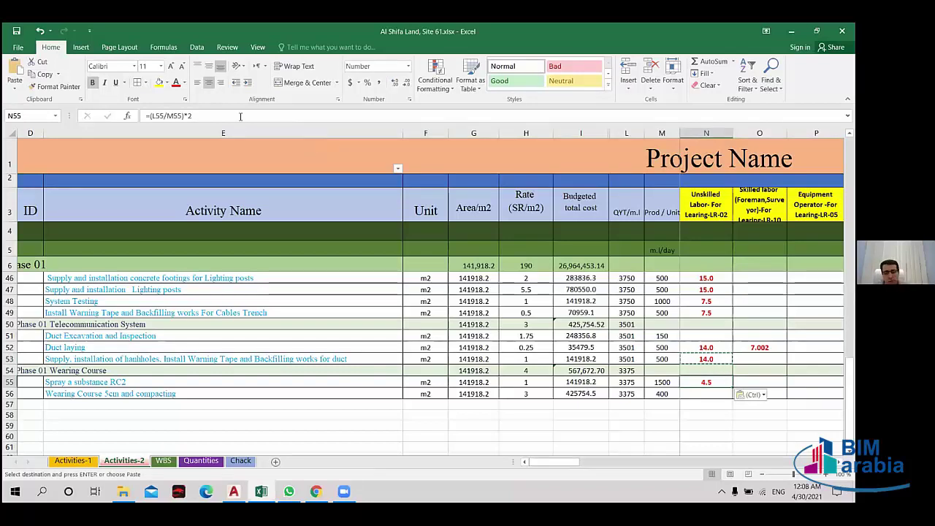
pyautogui.doubleClick(679, 382)
pyautogui.press('BackSpace')
pyautogui.write('1')
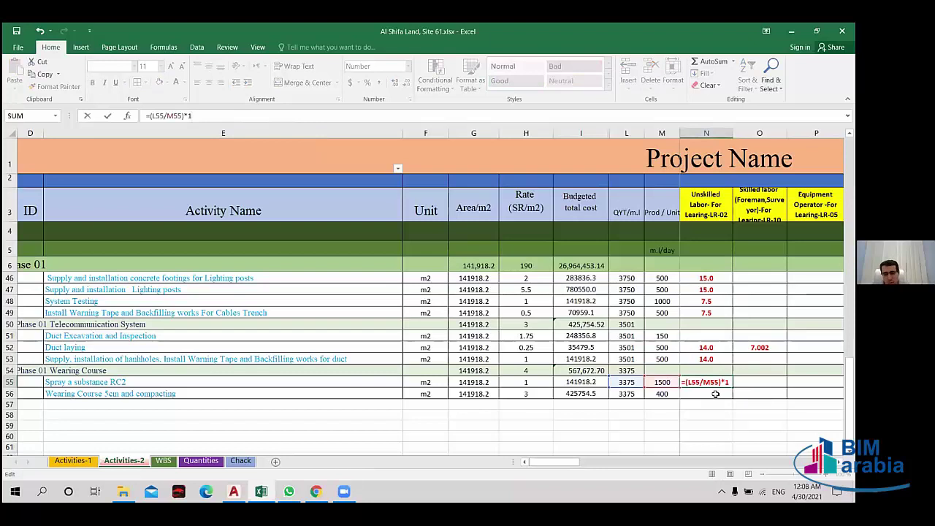
pyautogui.click(723, 382)
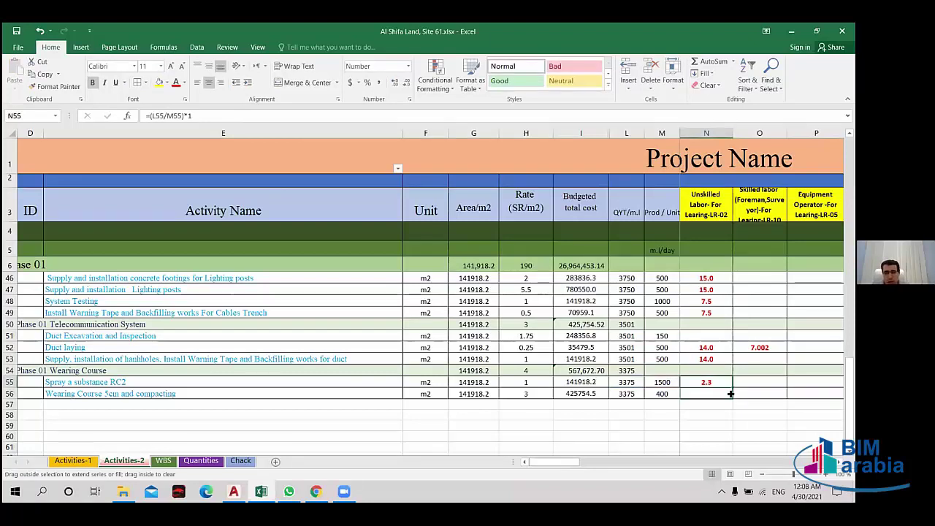
pyautogui.doubleClick(730, 393)
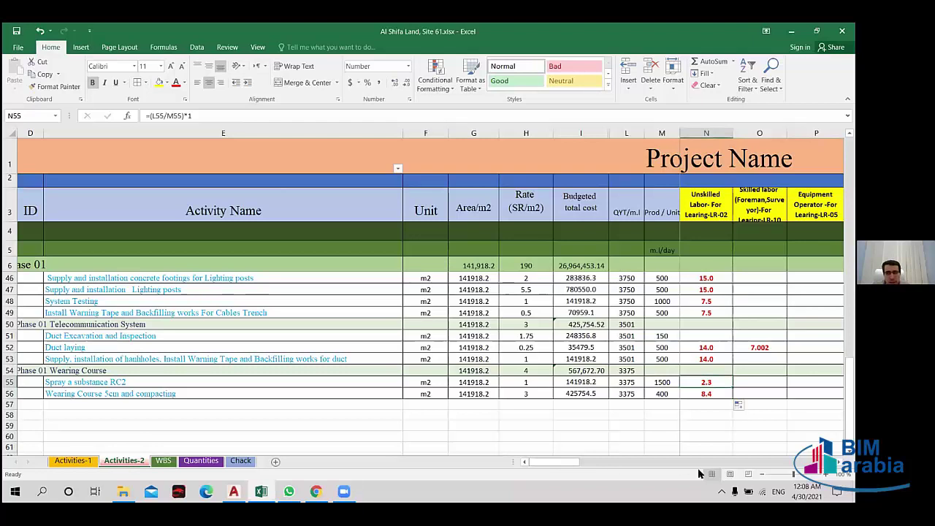
pyautogui.moveTo(566, 462); pyautogui.dragTo(758, 471)
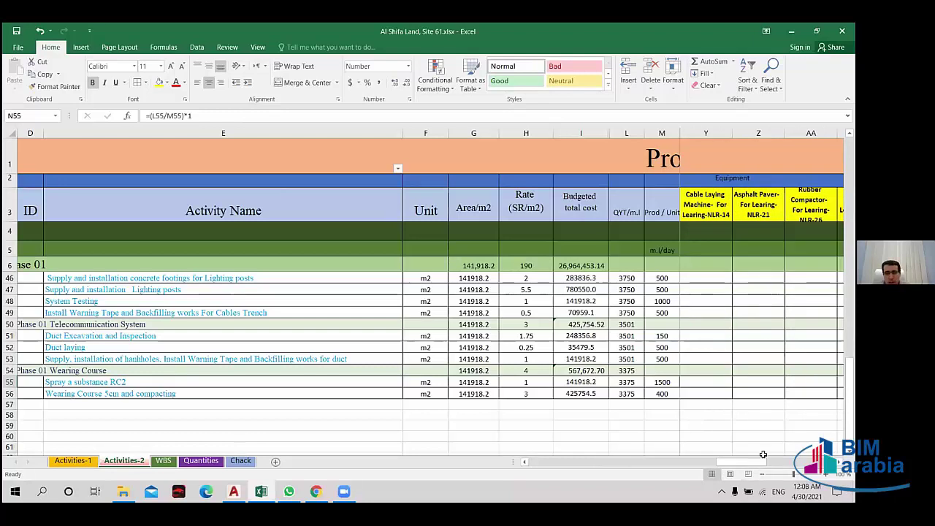
# - Enter =L56/M56 in the Asphalt Paver cell for row 56, giving 8.4375
pyautogui.click(747, 392)
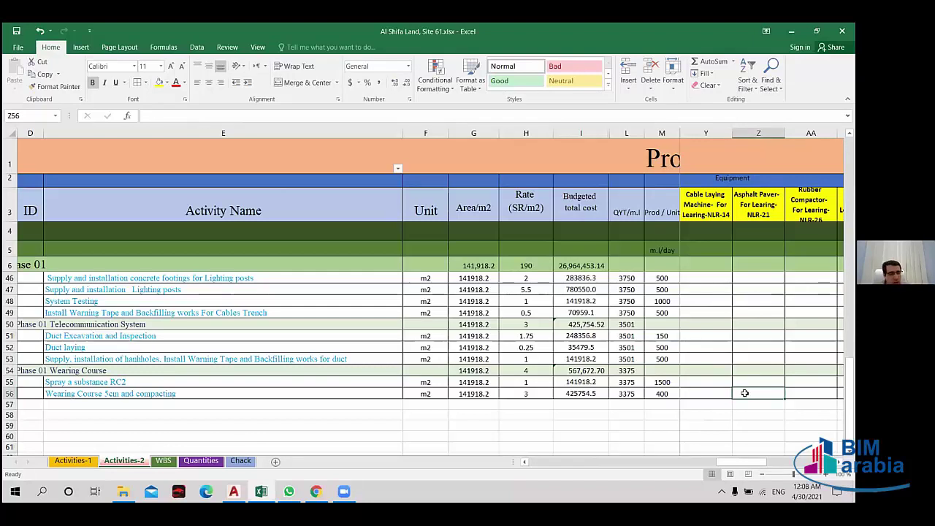
pyautogui.moveTo(739, 461); pyautogui.dragTo(714, 463)
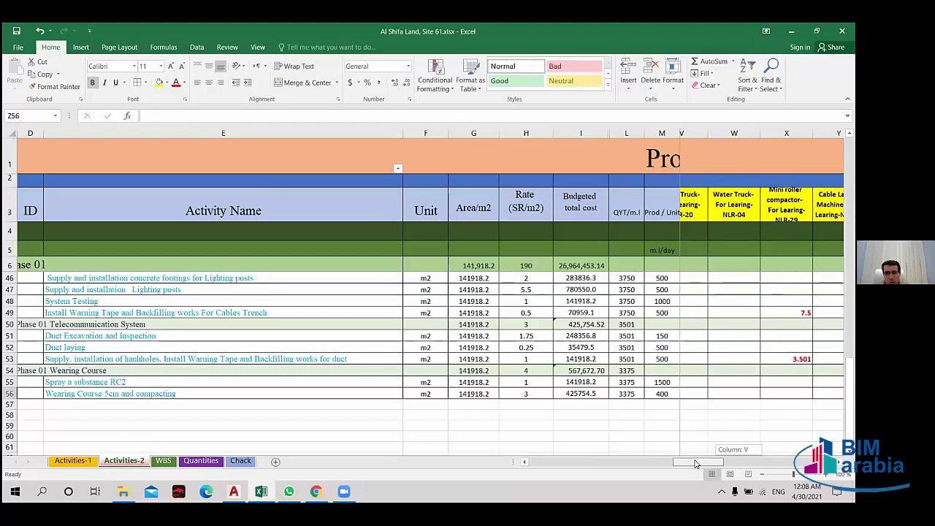
pyautogui.moveTo(710, 463); pyautogui.dragTo(682, 462)
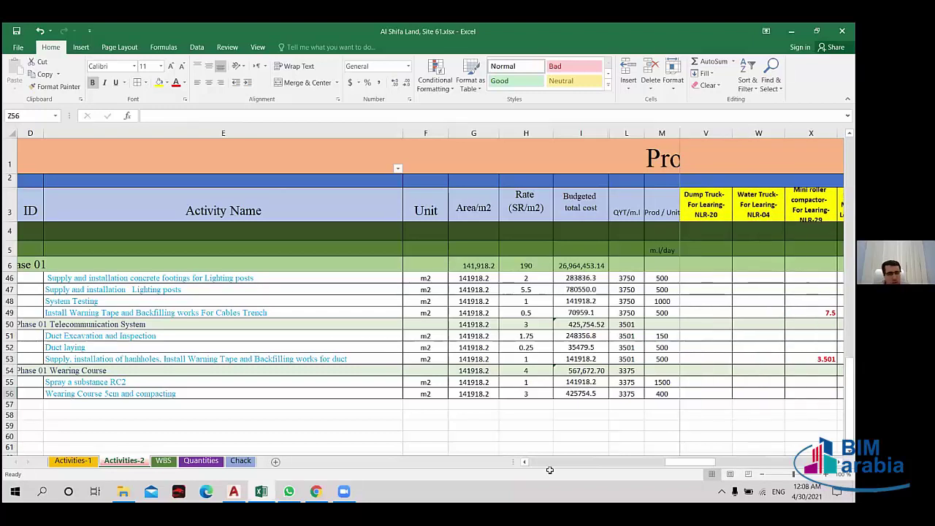
pyautogui.click(8, 382)
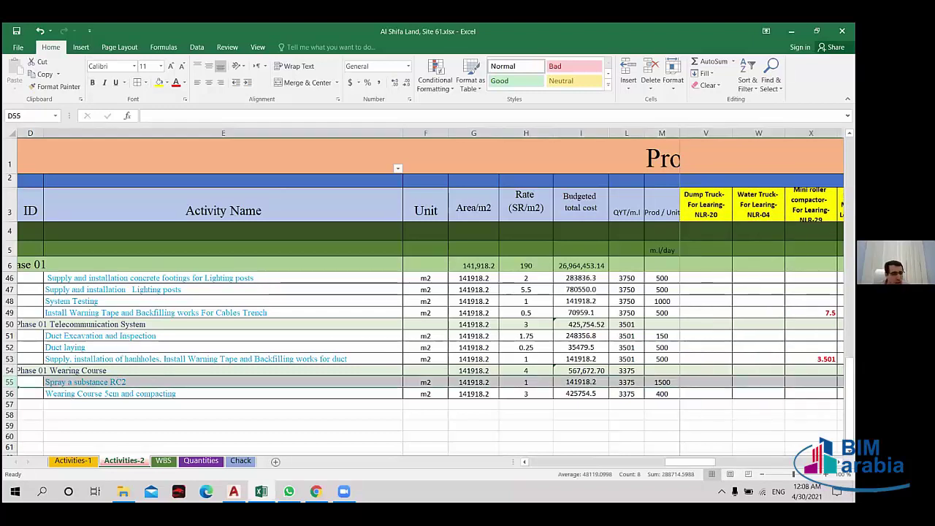
pyautogui.moveTo(694, 462)
pyautogui.mouseDown()
pyautogui.moveTo(766, 468)
pyautogui.moveTo(751, 473)
pyautogui.moveTo(752, 461)
pyautogui.moveTo(761, 464)
pyautogui.mouseUp()
pyautogui.click(803, 425)
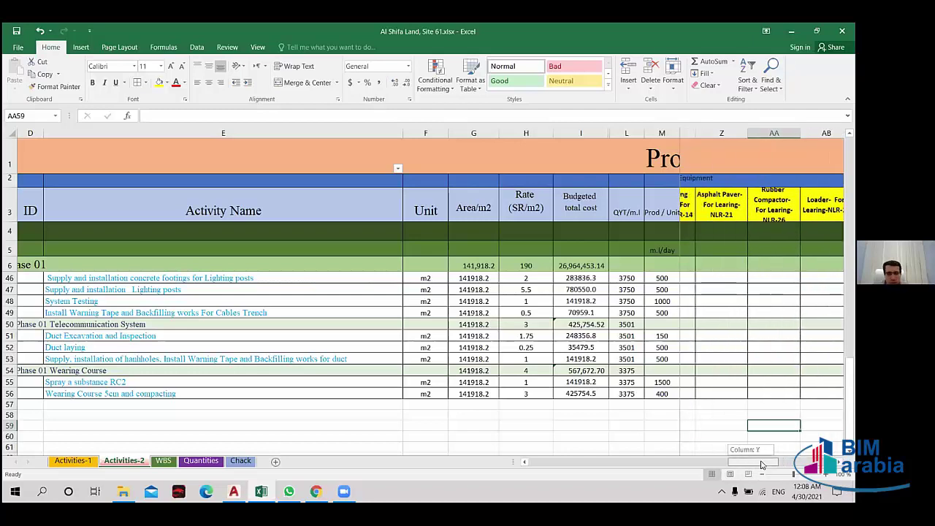
pyautogui.moveTo(761, 465); pyautogui.dragTo(752, 463)
pyautogui.click(756, 394)
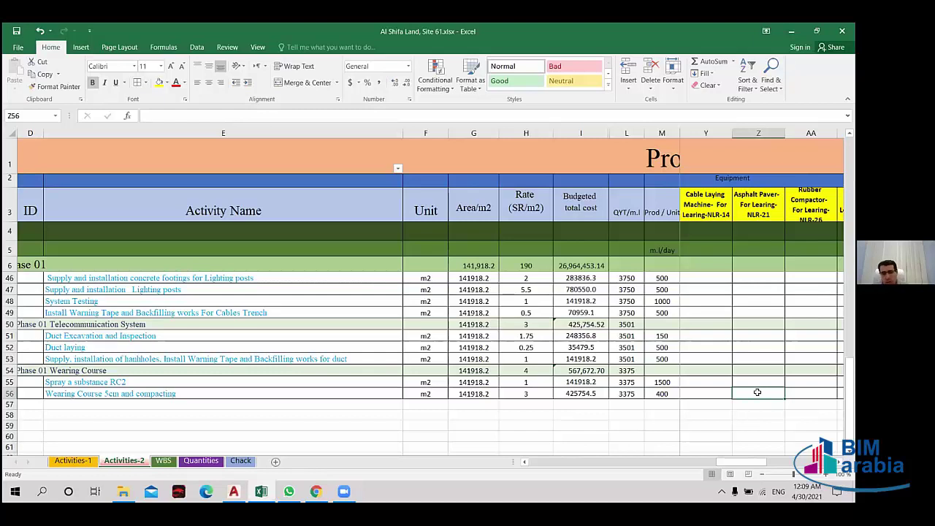
pyautogui.write('=')
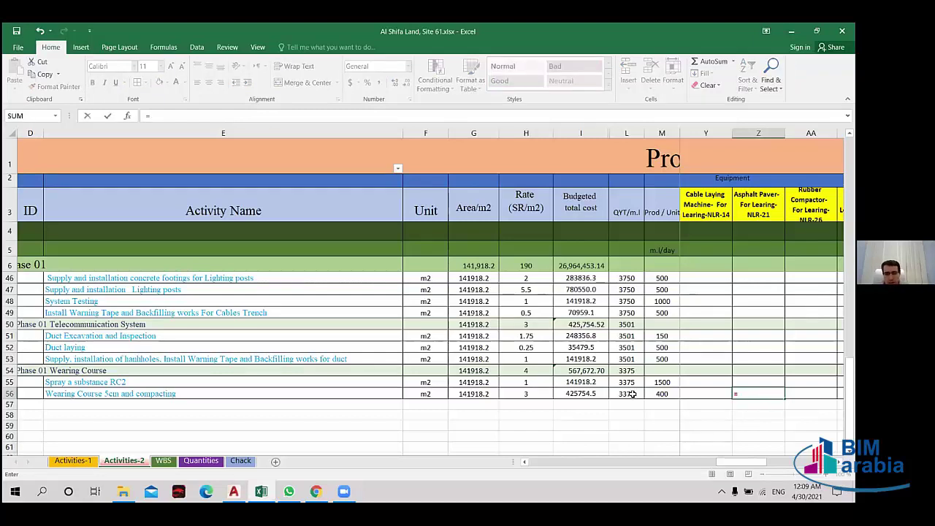
pyautogui.click(629, 394)
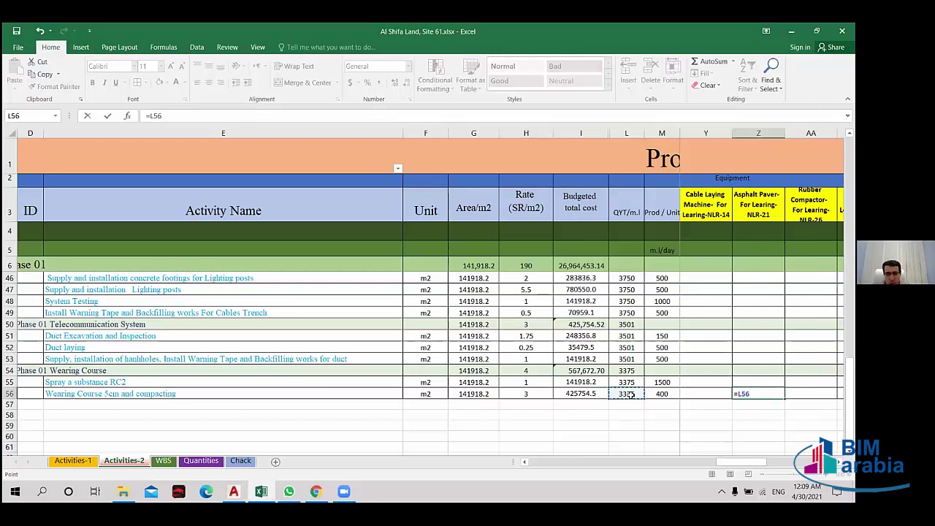
pyautogui.write('/')
pyautogui.click(661, 394)
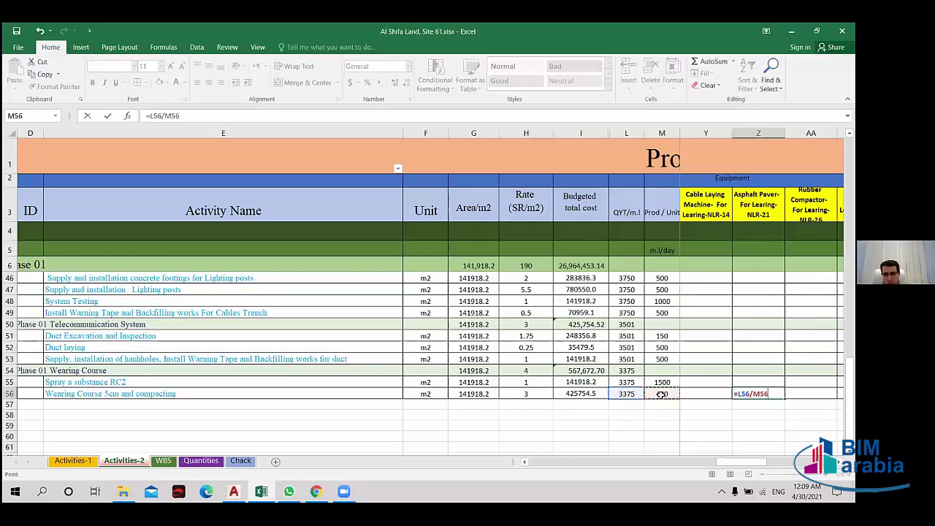
pyautogui.press('Return')
pyautogui.click(758, 396)
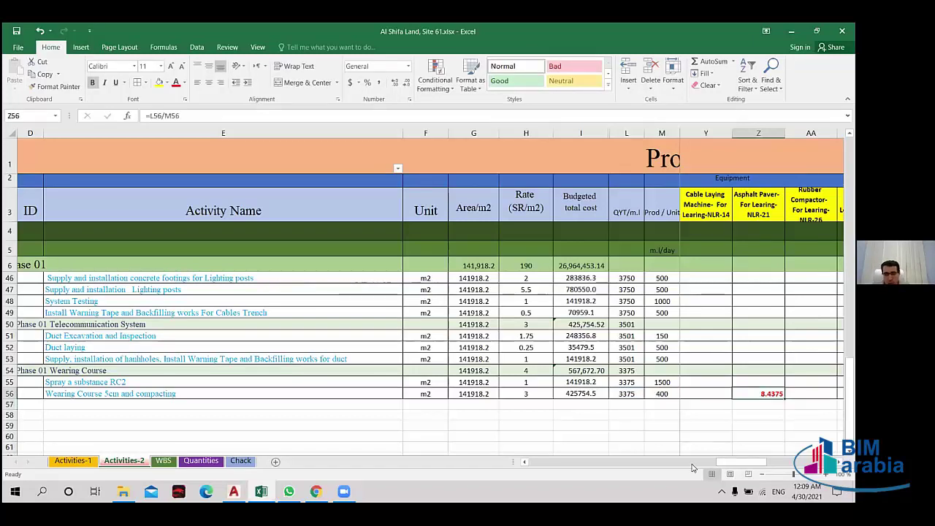
pyautogui.moveTo(739, 465); pyautogui.dragTo(751, 462)
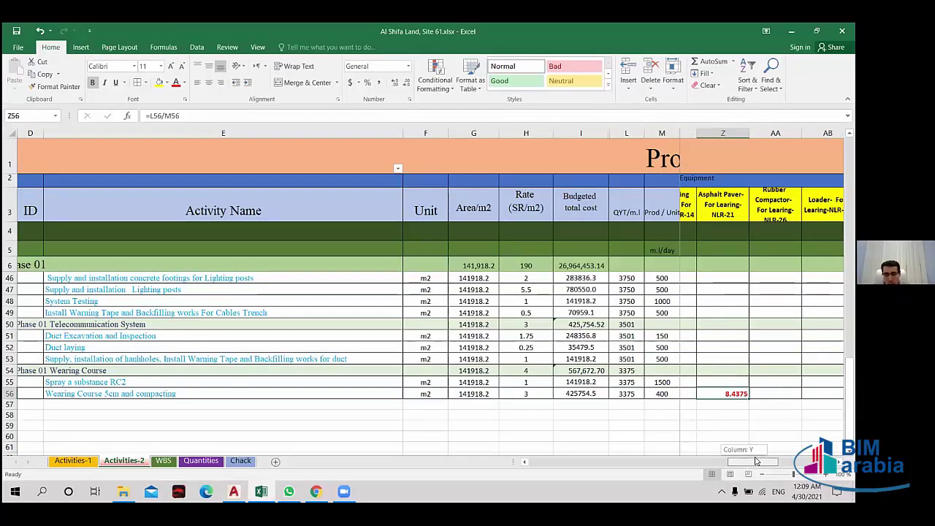
pyautogui.moveTo(751, 462); pyautogui.dragTo(767, 462)
# - Enter =L56/M56 in the Rubber Compactor cell for row 56, also giving 8.4375
pyautogui.click(758, 393)
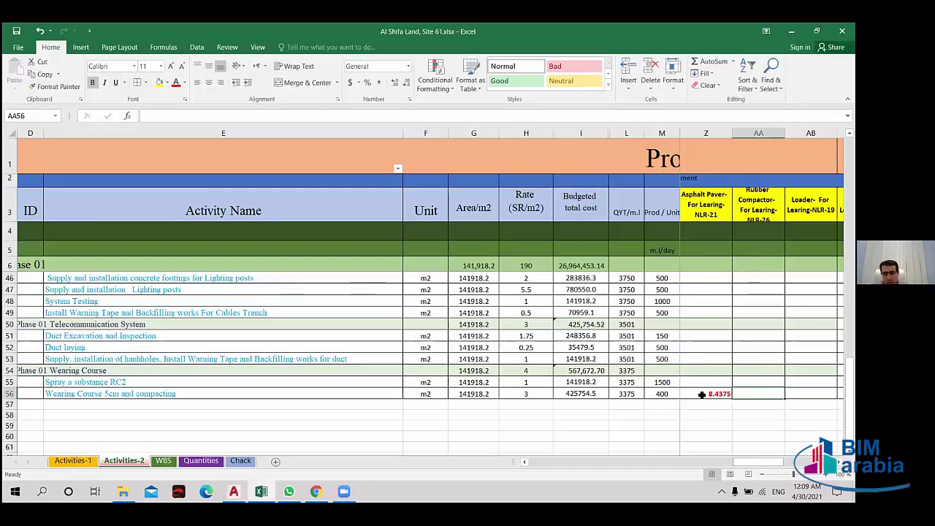
pyautogui.write('=')
pyautogui.press('Left')
pyautogui.press('Left')
pyautogui.press('Left')
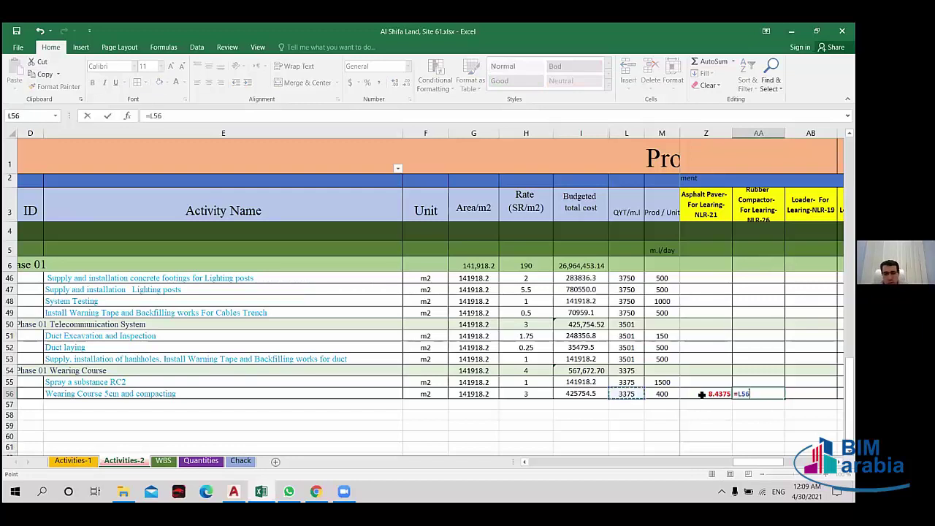
pyautogui.write('/')
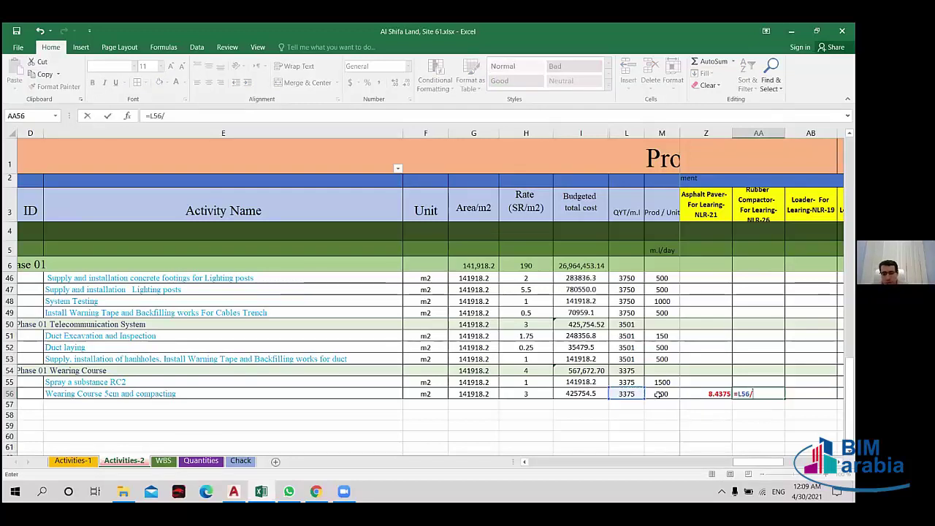
pyautogui.click(660, 394)
pyautogui.press('Return')
pyautogui.click(752, 394)
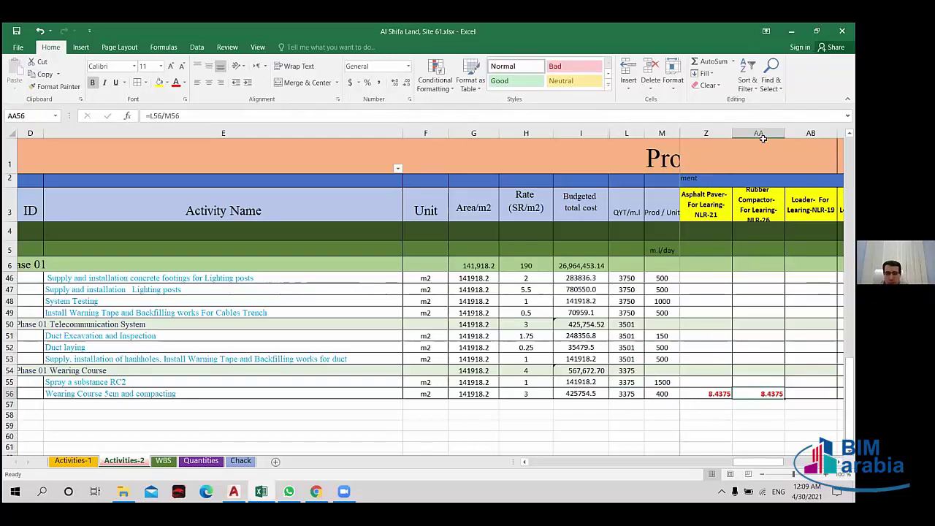
pyautogui.press('Left')
pyautogui.hotkey('shift', 'Right')
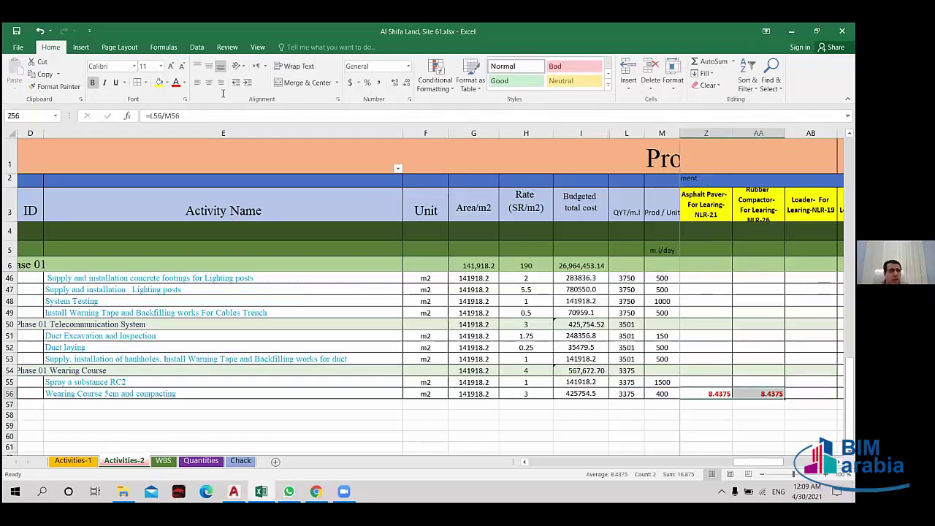
# - Unfreeze the sheet's frozen panes
pyautogui.moveTo(758, 462); pyautogui.dragTo(460, 459)
pyautogui.scroll(13, 292, 307)
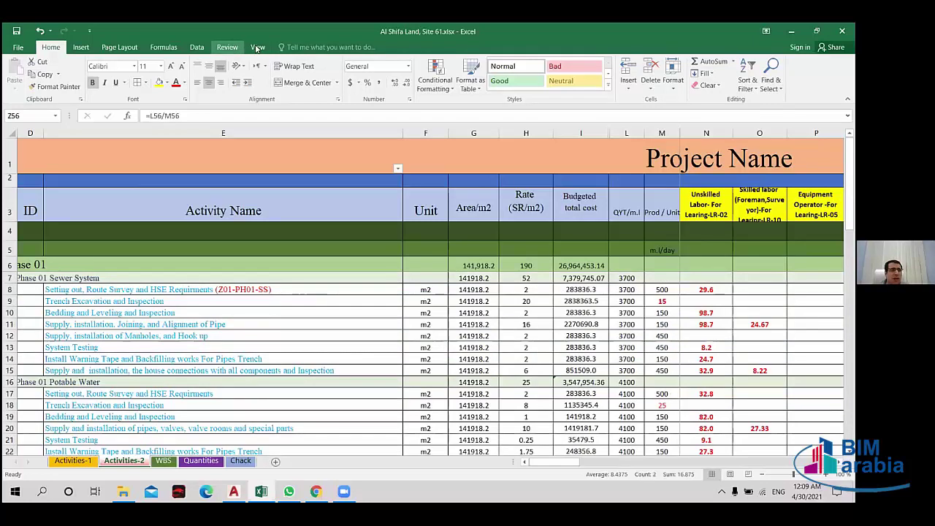
pyautogui.click(258, 46)
pyautogui.click(348, 80)
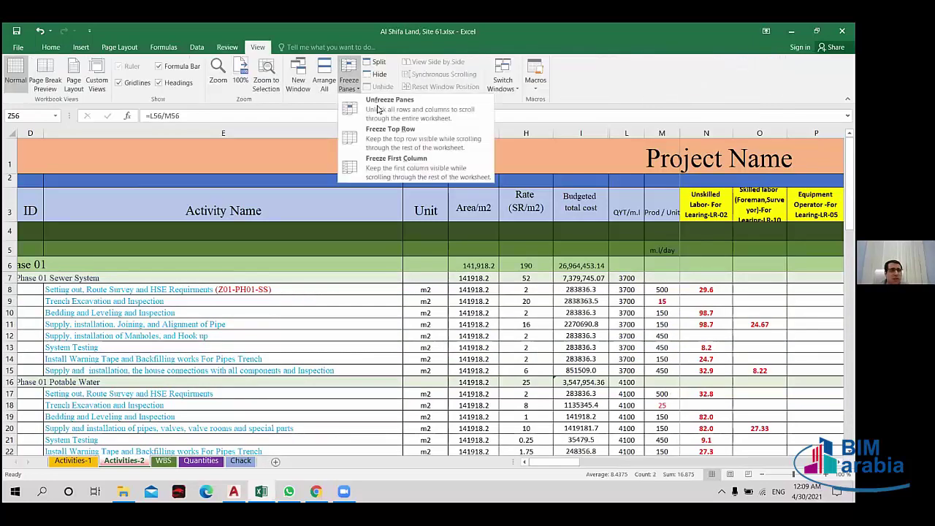
pyautogui.click(380, 99)
# - Return to column A and row 1 to show the project title and WBS/ID/Activity Name headers
pyautogui.moveTo(599, 463); pyautogui.dragTo(611, 463)
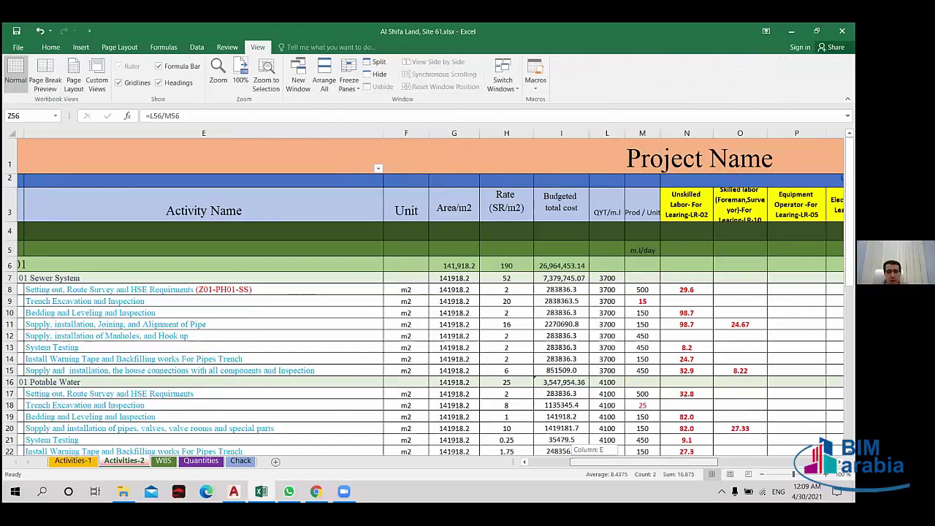
pyautogui.hscroll(3, 567, 319)
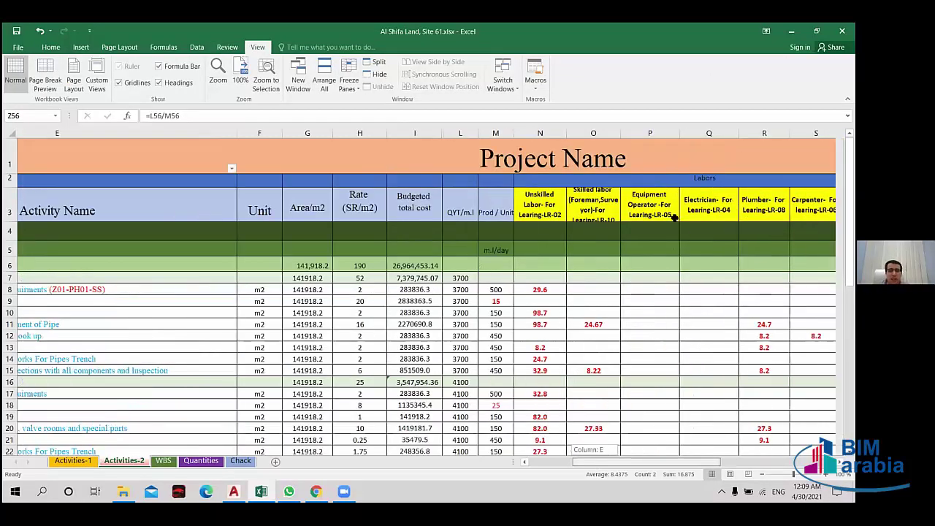
pyautogui.hscroll(5, 676, 217)
pyautogui.scroll(-3, 739, 377)
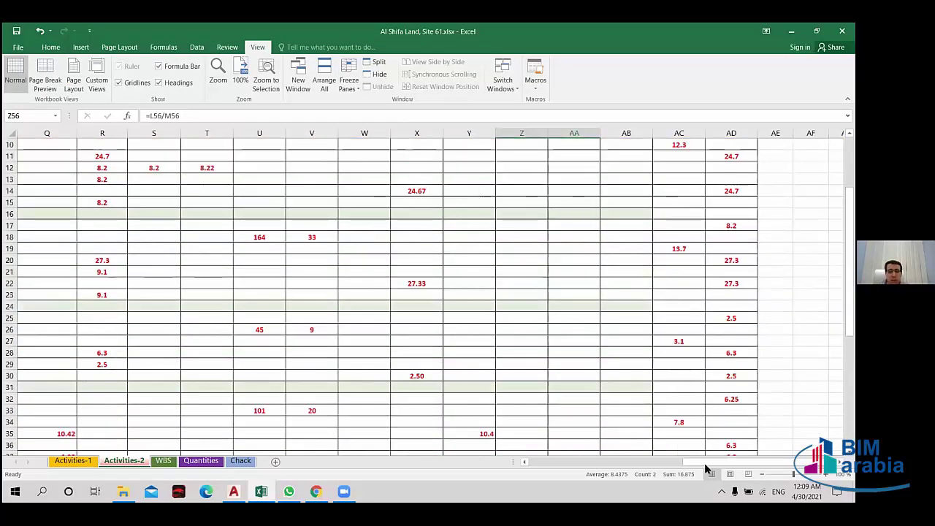
pyautogui.moveTo(706, 467); pyautogui.dragTo(46, 201)
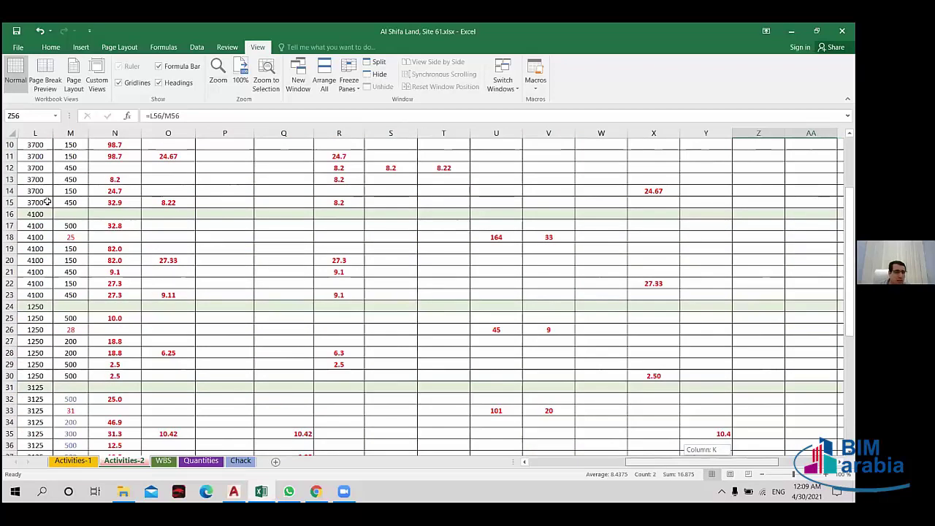
pyautogui.moveTo(93, 133); pyautogui.dragTo(126, 164)
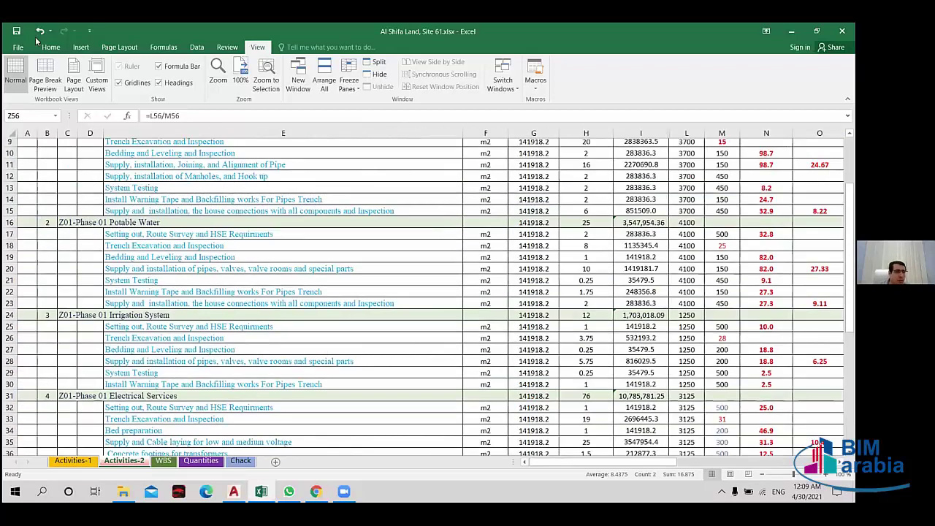
pyautogui.scroll(3, 238, 97)
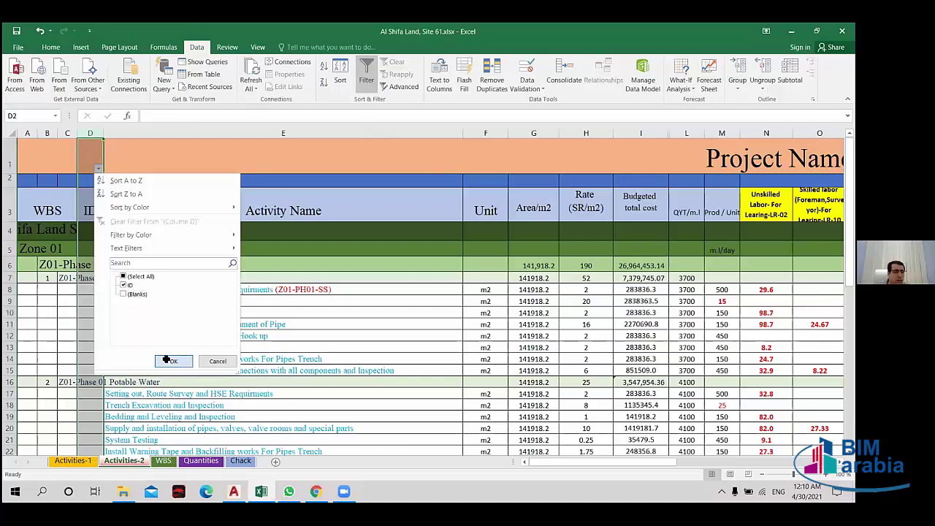
# - Apply the ID-column filter, then clear the filter from column D
pyautogui.click(167, 361)
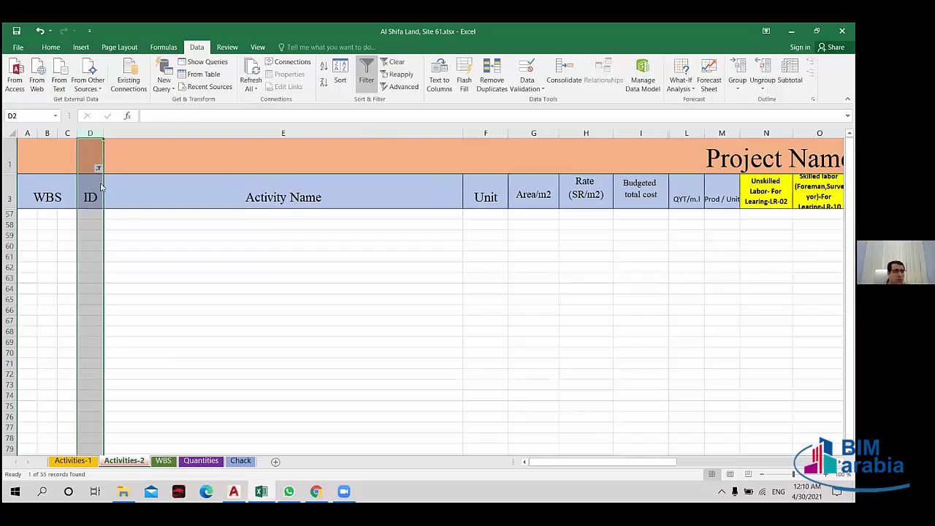
pyautogui.hotkey('alt', 'Down')
pyautogui.click(134, 295)
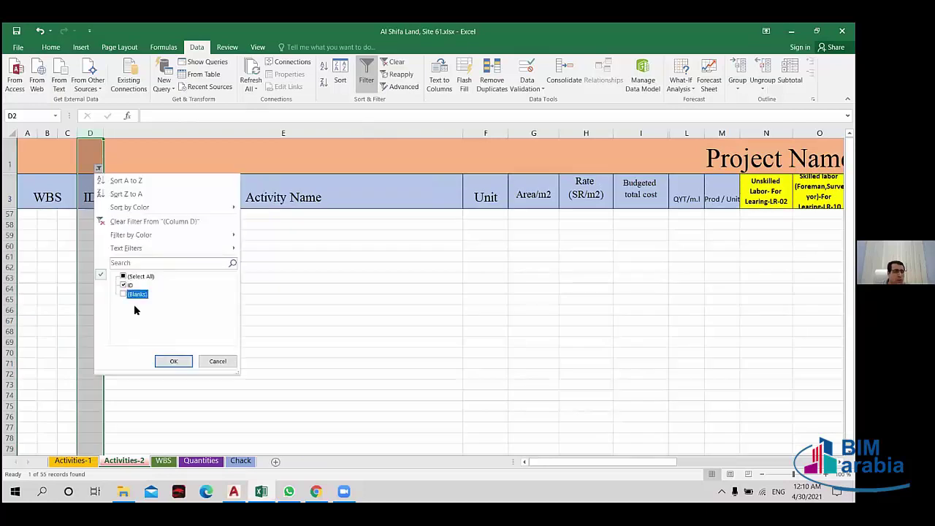
pyautogui.click(173, 361)
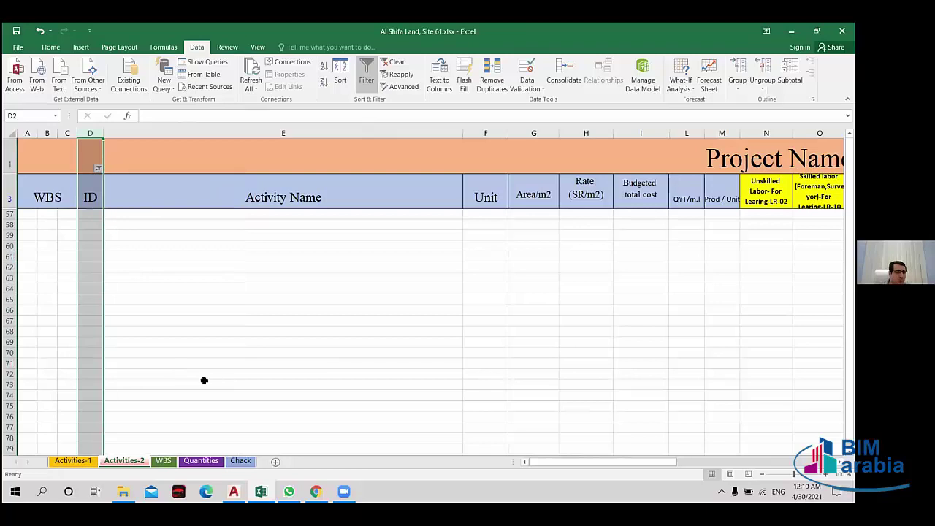
pyautogui.hotkey('alt', 'a')
pyautogui.press('c')
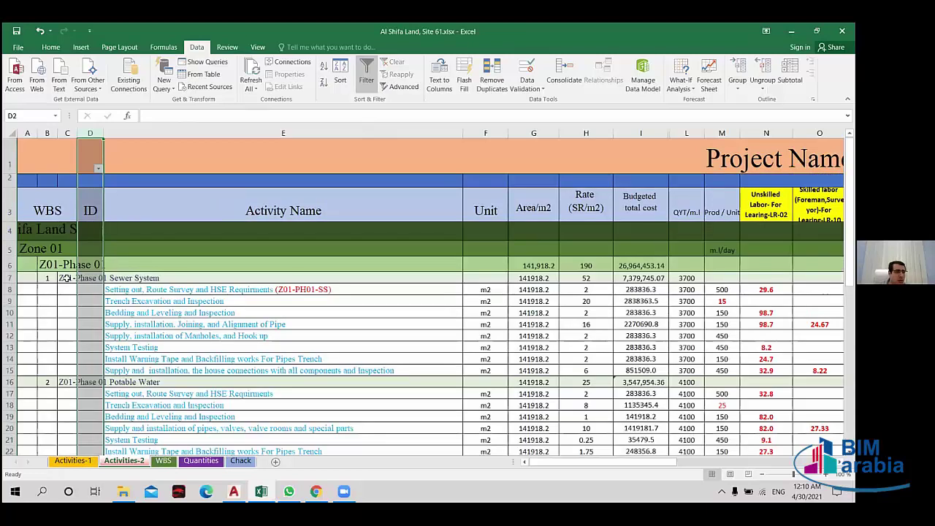
# - With C7 selected, toggle Data > Filter to switch the table's filtering off
pyautogui.click(82, 278)
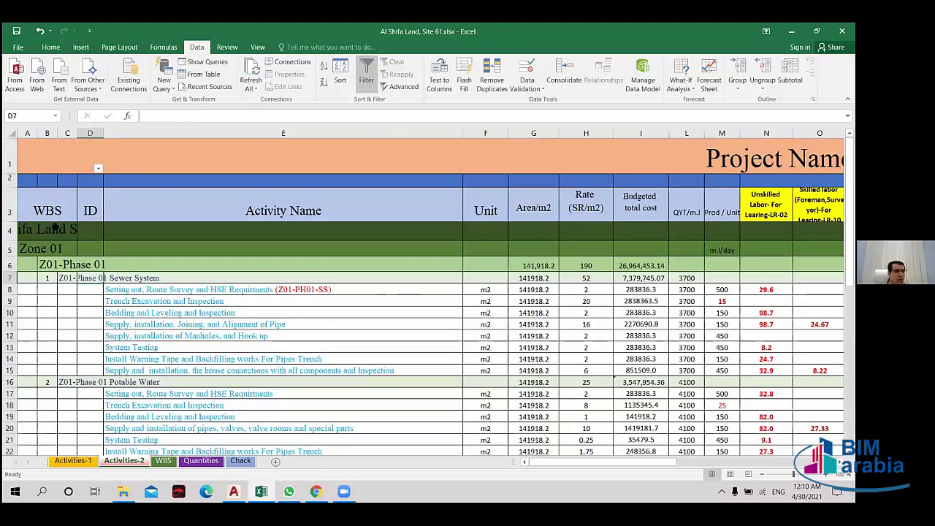
pyautogui.press('Left')
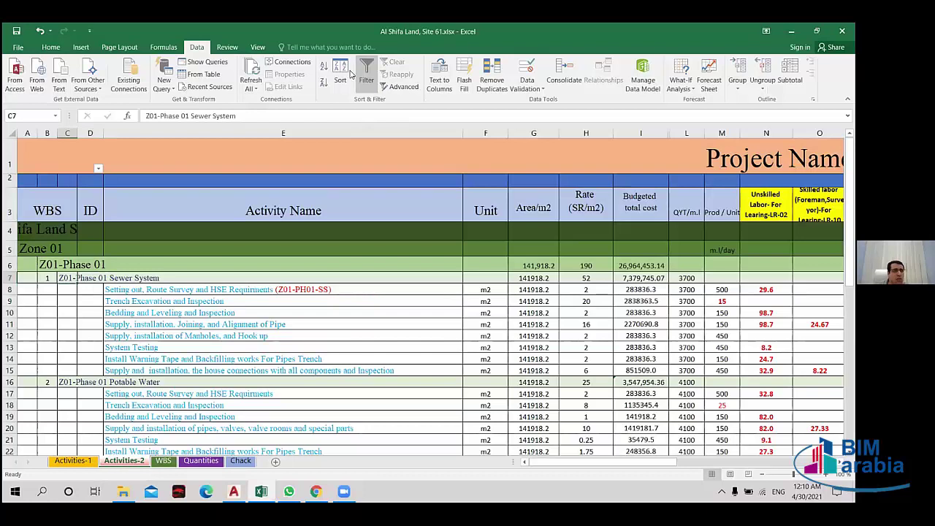
pyautogui.click(368, 68)
pyautogui.click(369, 68)
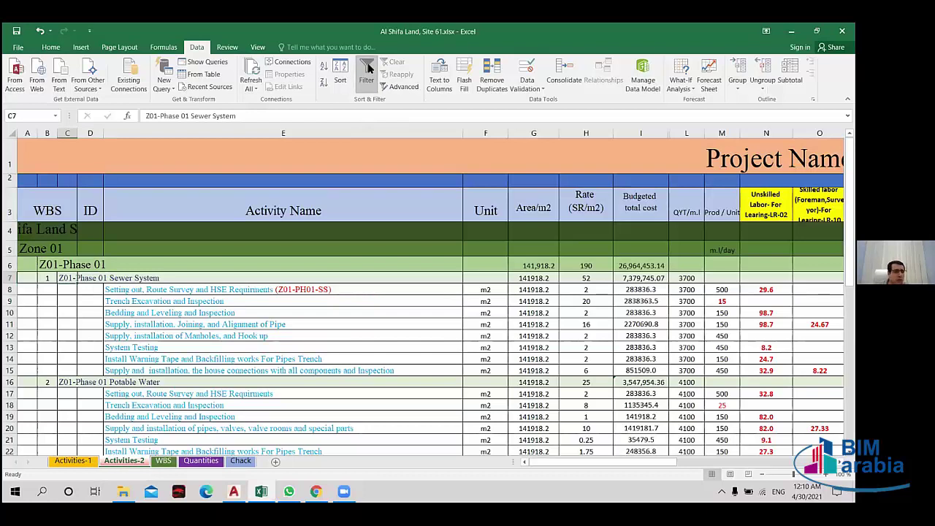
pyautogui.click(369, 68)
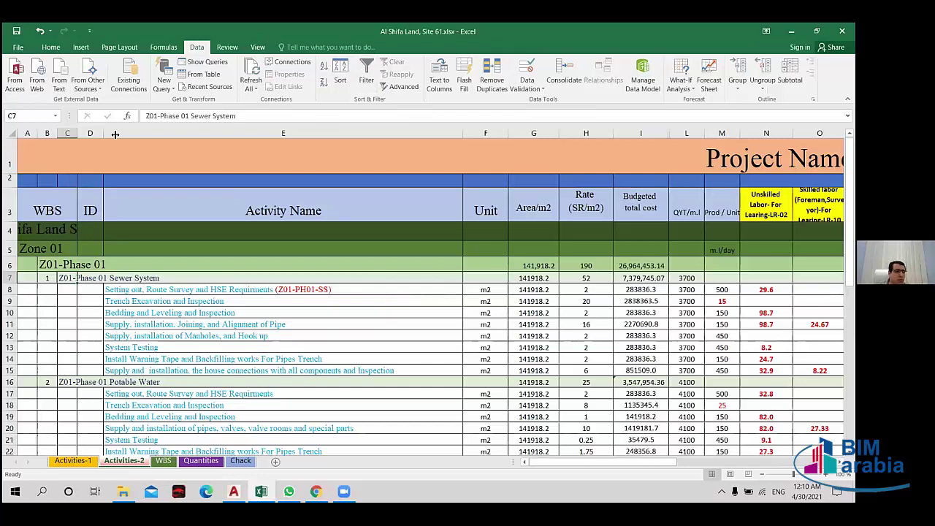
# - Widen columns A–D and filter column C to exclude Blanks, leaving the seven Phase 01 rows
pyautogui.moveTo(114, 134); pyautogui.dragTo(133, 182)
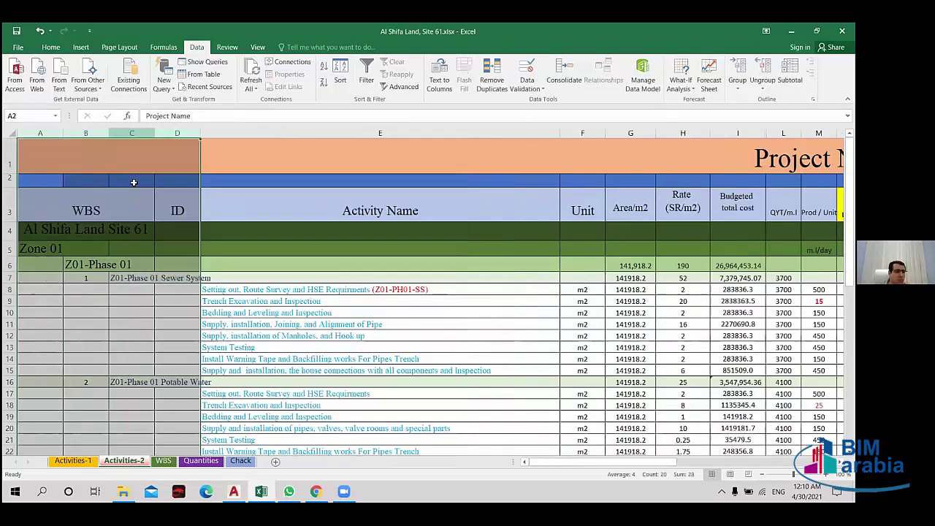
pyautogui.click(138, 132)
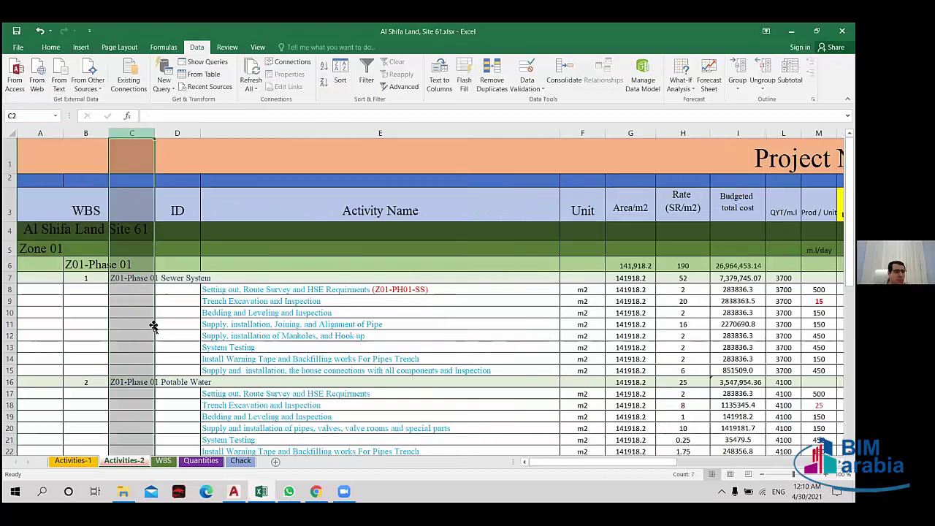
pyautogui.click(130, 281)
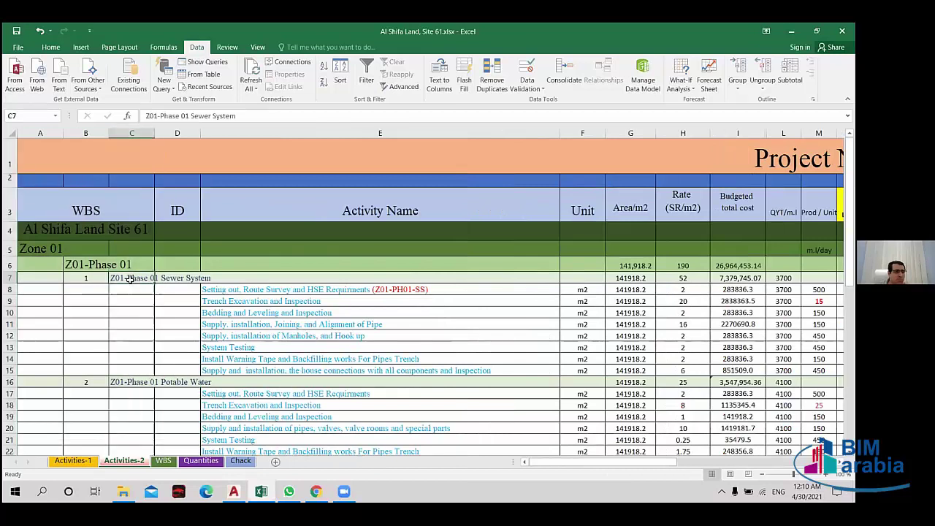
pyautogui.click(131, 133)
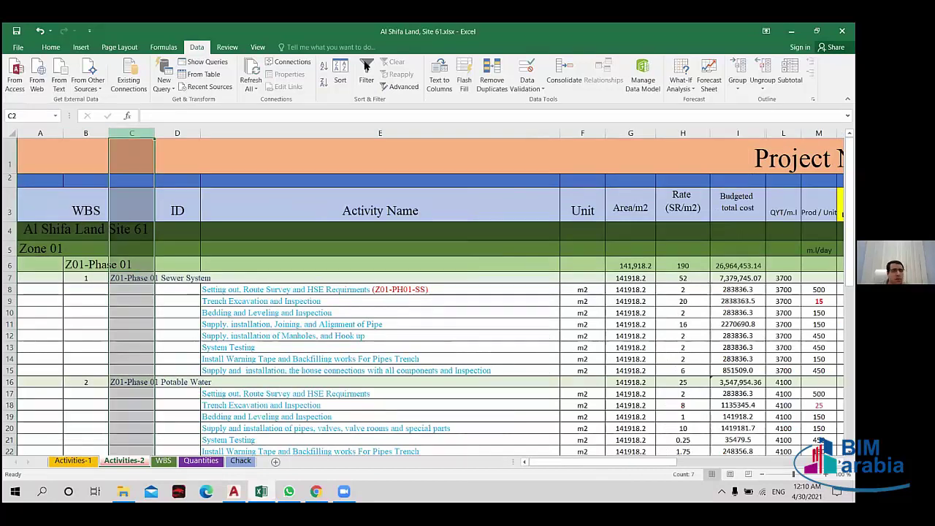
pyautogui.hotkey('ctrl', 'shift', 'l')
pyautogui.click(149, 168)
pyautogui.scroll(-3, 270, 338)
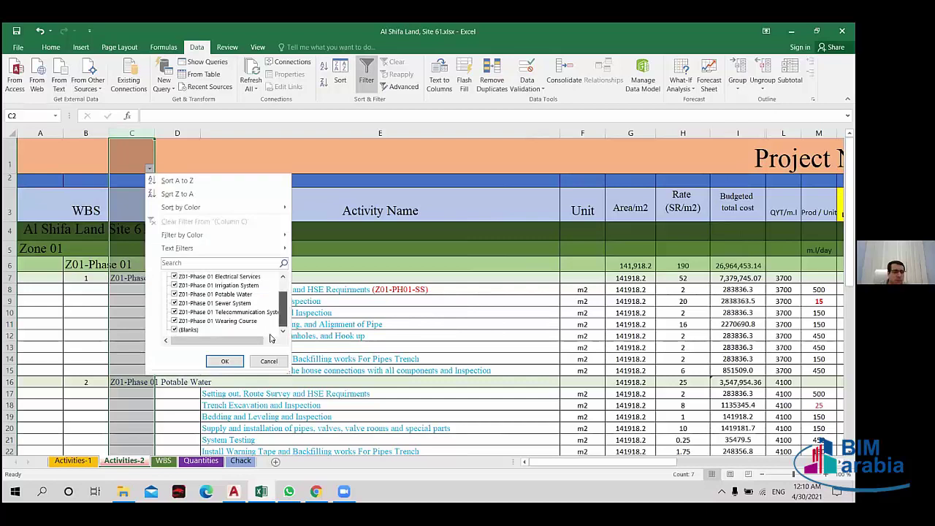
pyautogui.click(191, 329)
pyautogui.click(228, 360)
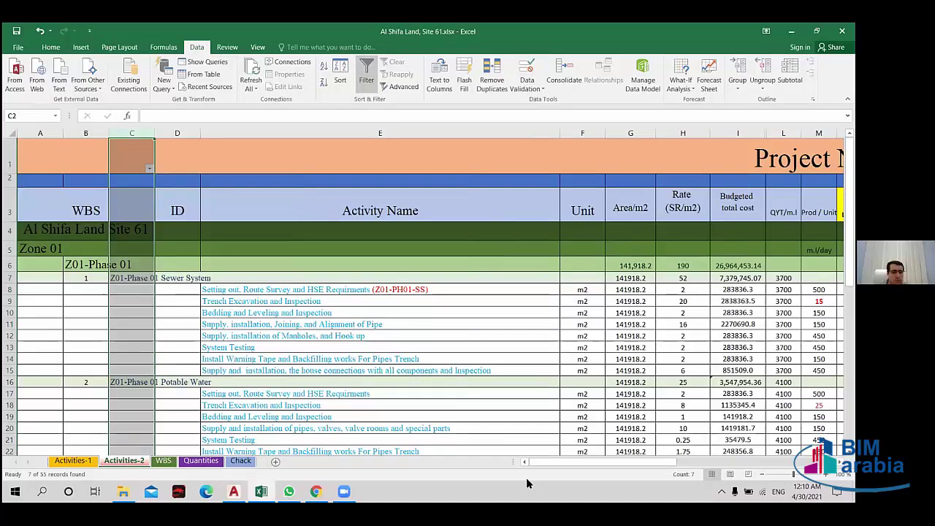
# - Copy AC7:AD7's green formatting onto AC16:AD54 with Format Painter
pyautogui.hscroll(10, 622, 466)
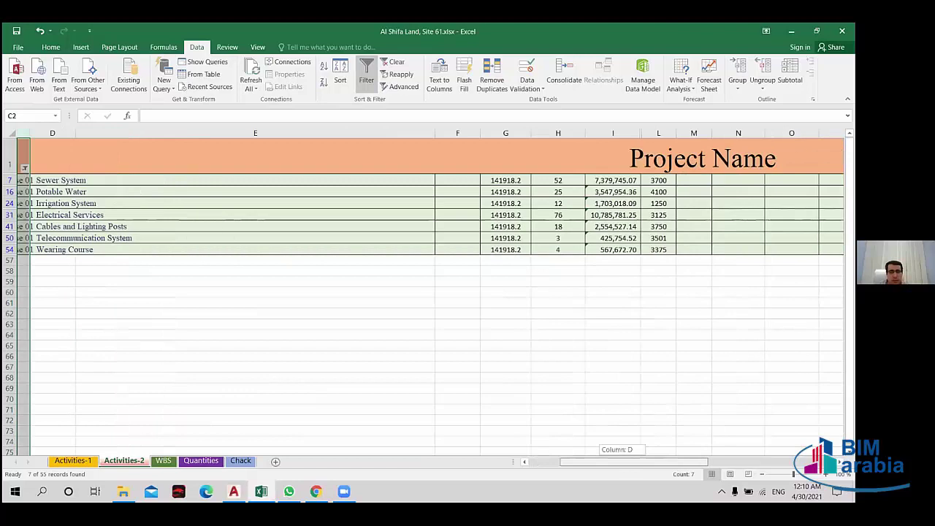
pyautogui.moveTo(679, 180); pyautogui.dragTo(731, 180)
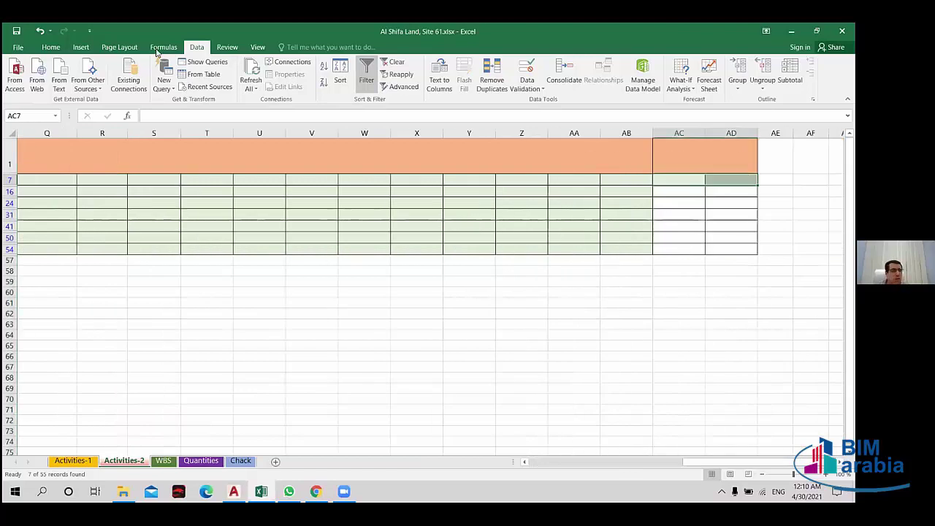
pyautogui.click(51, 47)
pyautogui.click(65, 88)
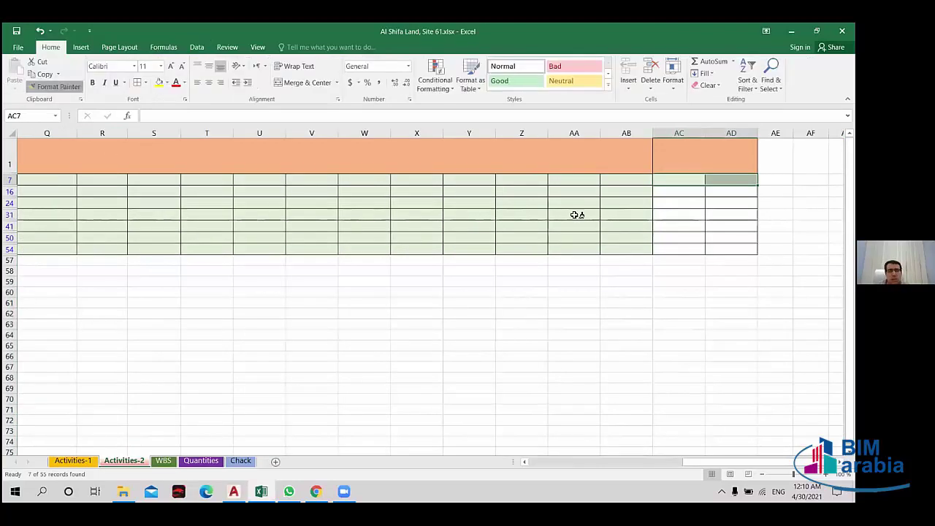
pyautogui.moveTo(675, 191); pyautogui.dragTo(723, 246)
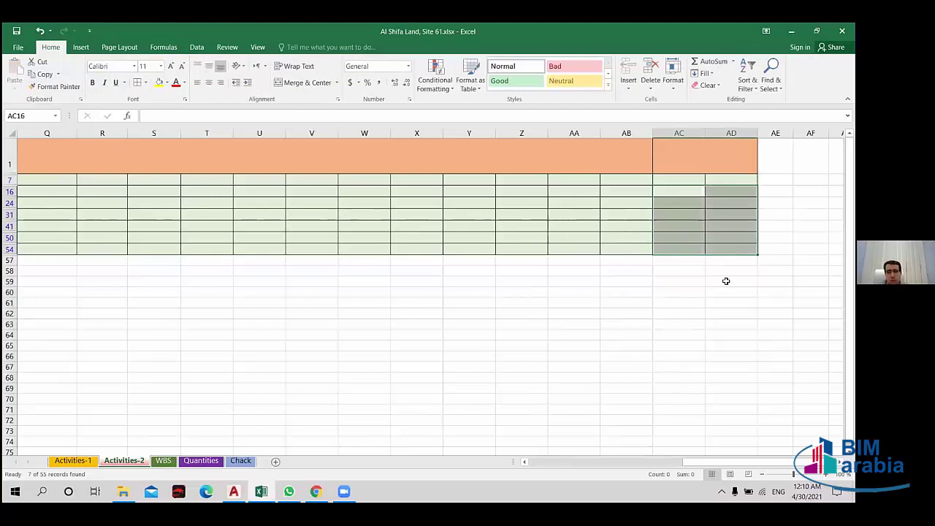
# - Clear the column C filter by selecting all its items so every row shows
pyautogui.click(697, 314)
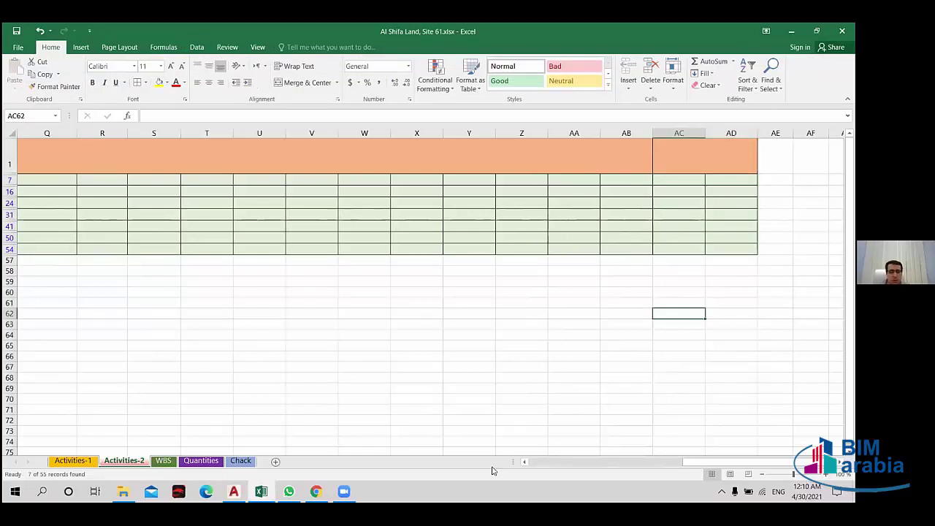
pyautogui.moveTo(694, 461)
pyautogui.mouseDown()
pyautogui.moveTo(490, 450)
pyautogui.moveTo(146, 148)
pyautogui.mouseUp()
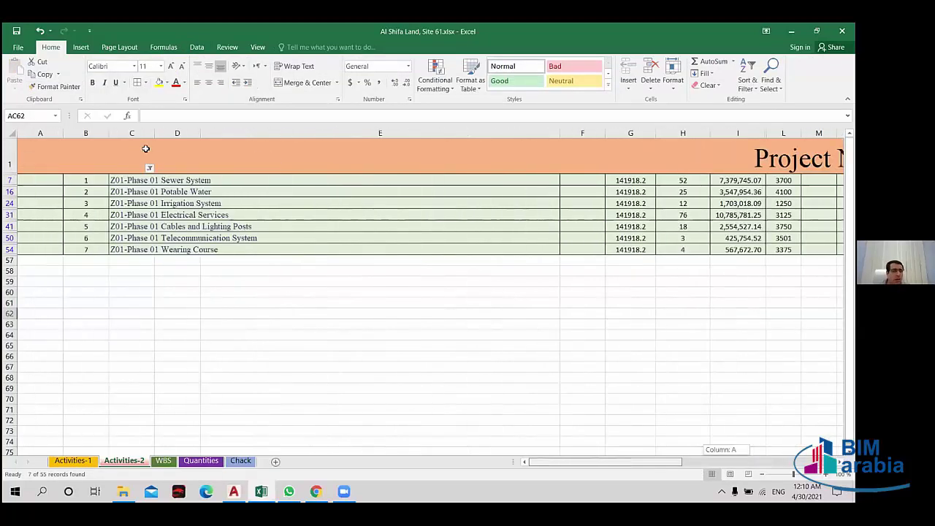
pyautogui.click(149, 168)
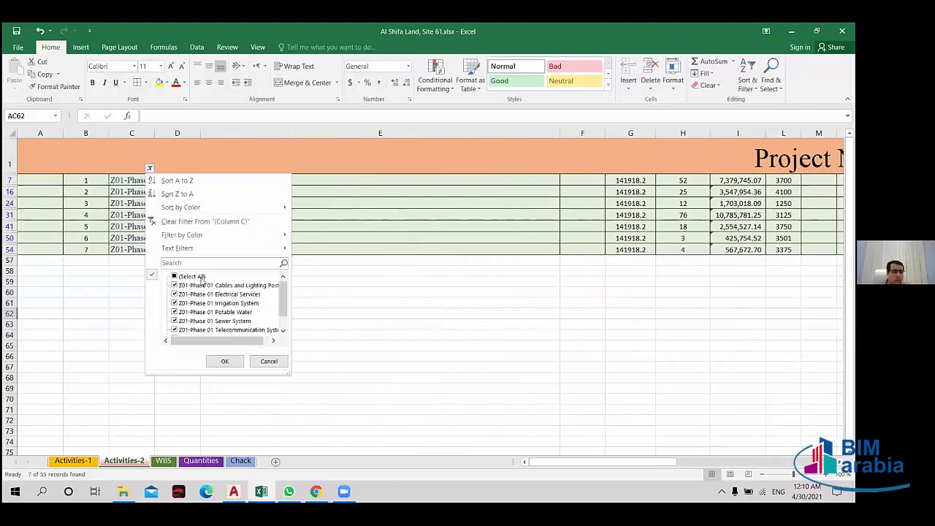
pyautogui.click(192, 277)
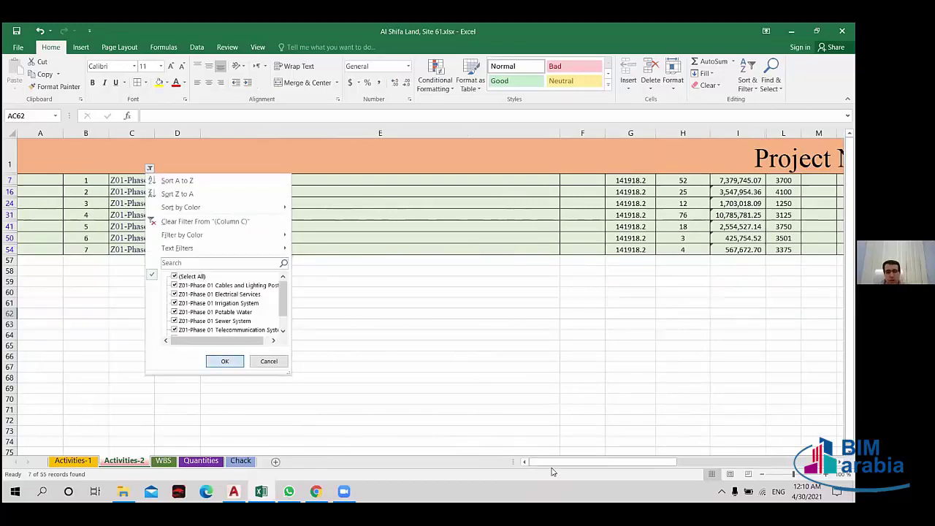
pyautogui.press('Return')
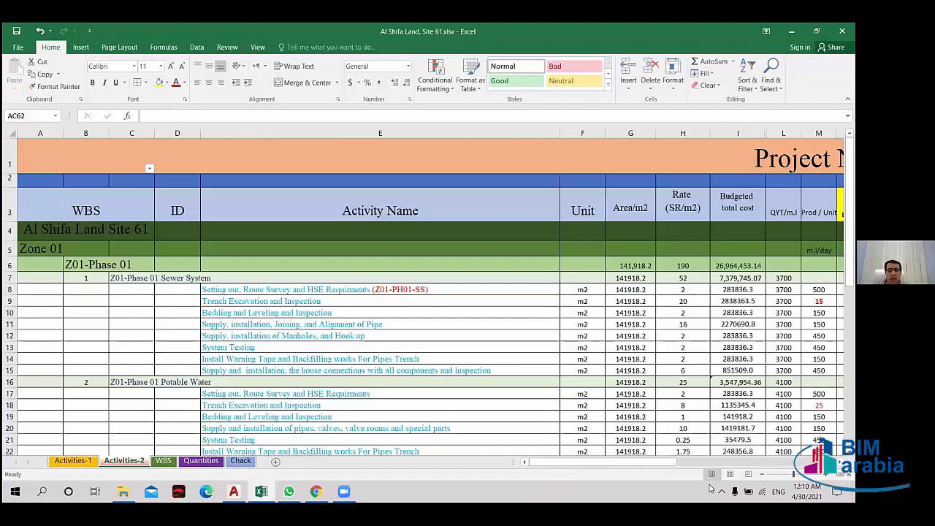
# - Review the quantity columns, then return to the top-left of the sheet
pyautogui.moveTo(670, 476); pyautogui.dragTo(694, 488)
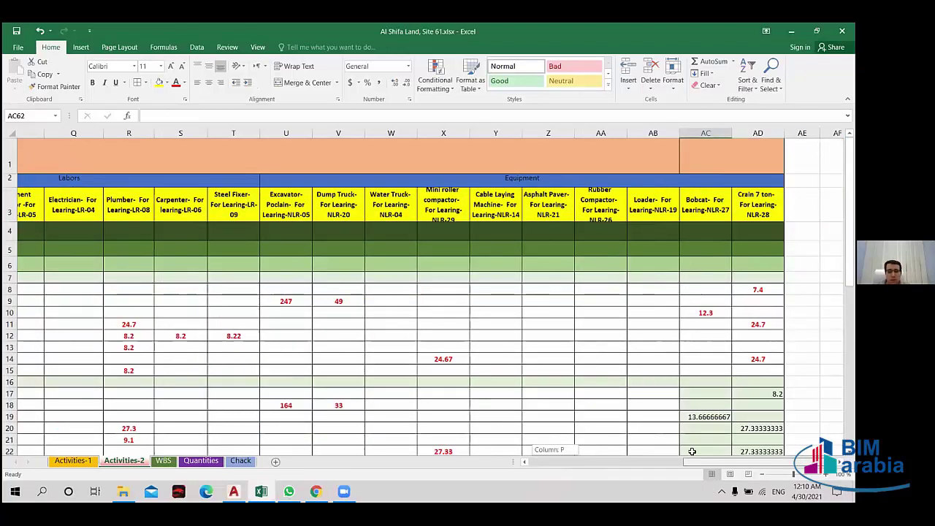
pyautogui.scroll(-4, 686, 451)
pyautogui.moveTo(605, 464); pyautogui.dragTo(617, 464)
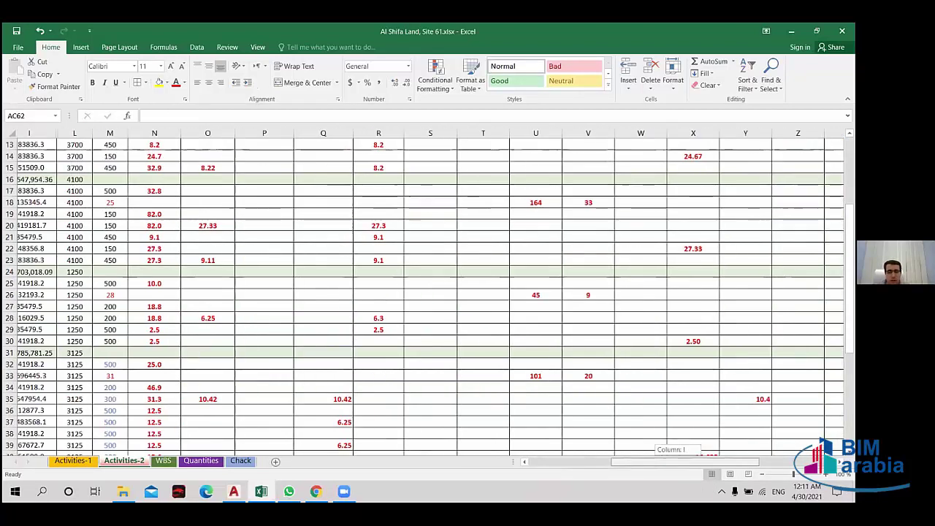
pyautogui.click(604, 191)
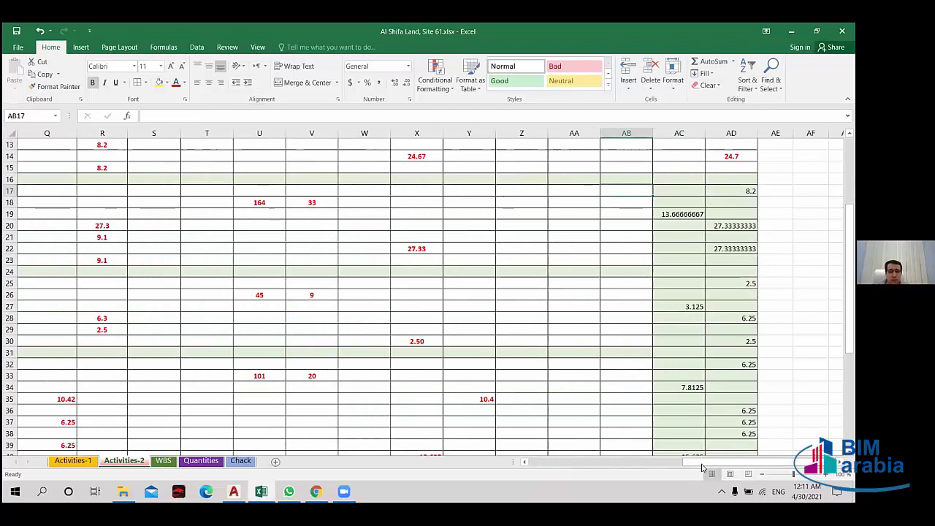
pyautogui.moveTo(703, 463)
pyautogui.mouseDown()
pyautogui.moveTo(486, 465)
pyautogui.moveTo(448, 307)
pyautogui.mouseUp()
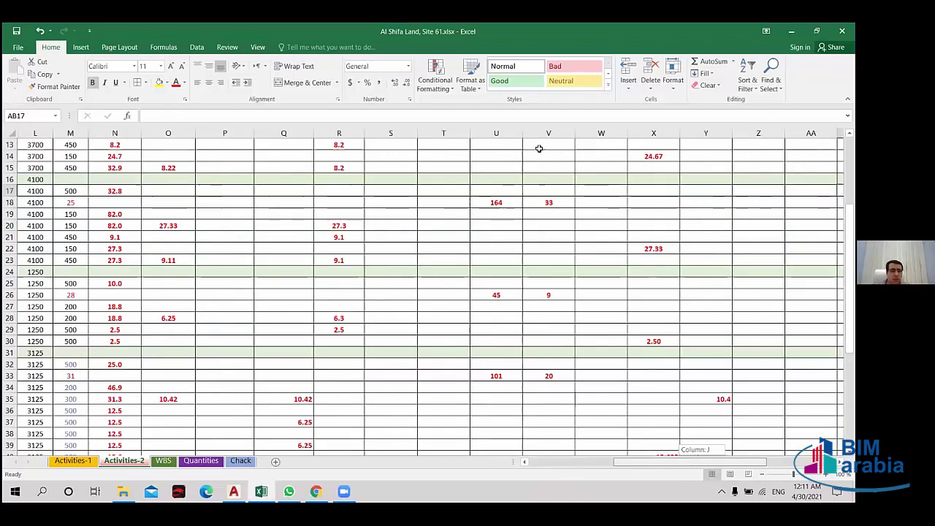
pyautogui.press('Home')
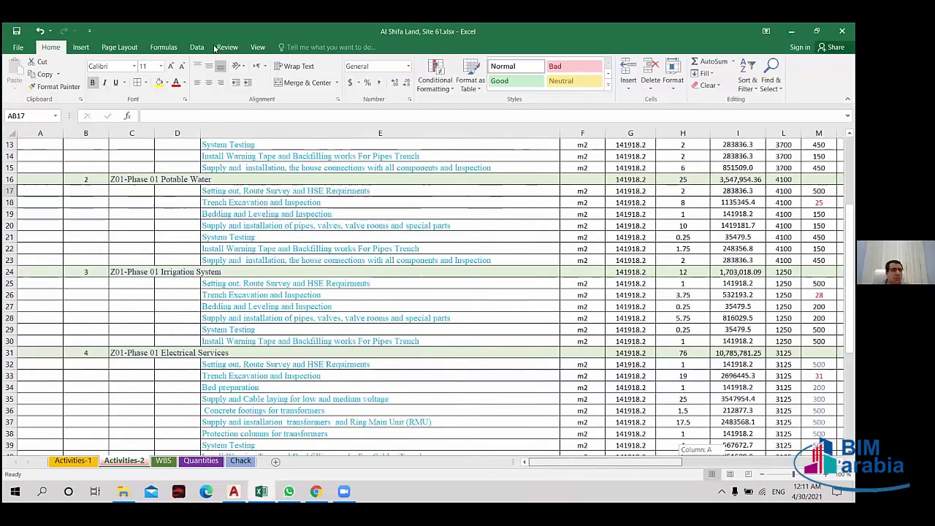
pyautogui.hotkey('ctrl', 'Home')
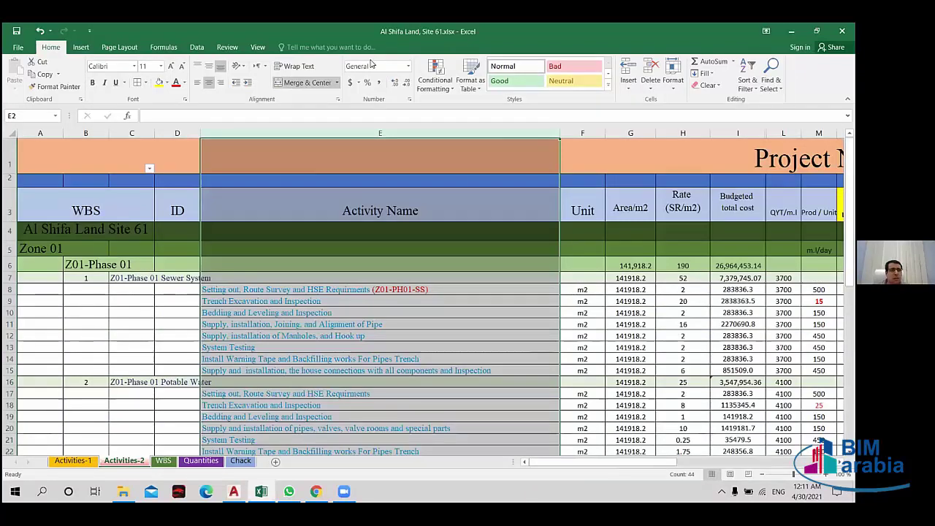
# - Turn on filters and exclude (Blanks) from Activity Name, leaving 44 of 55 records
pyautogui.hotkey('alt', 'a')
pyautogui.press('t')
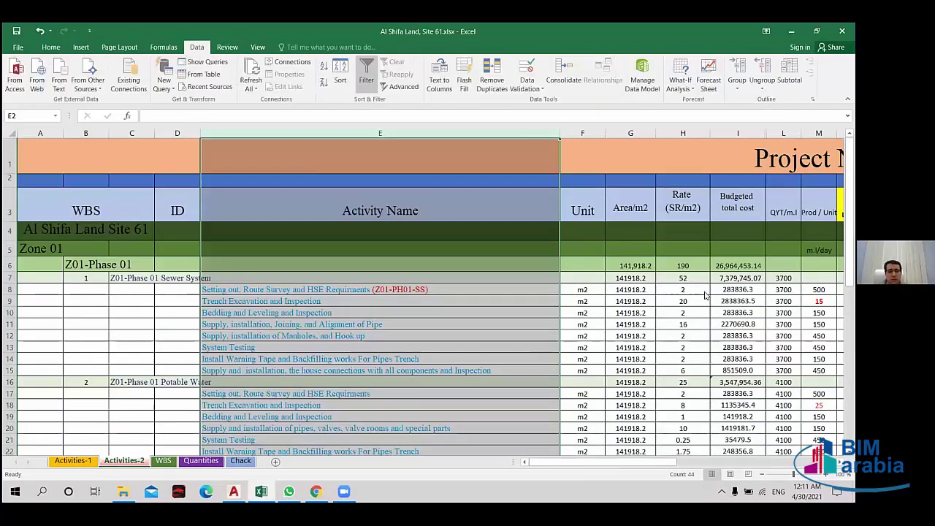
pyautogui.hotkey('alt', 'Down')
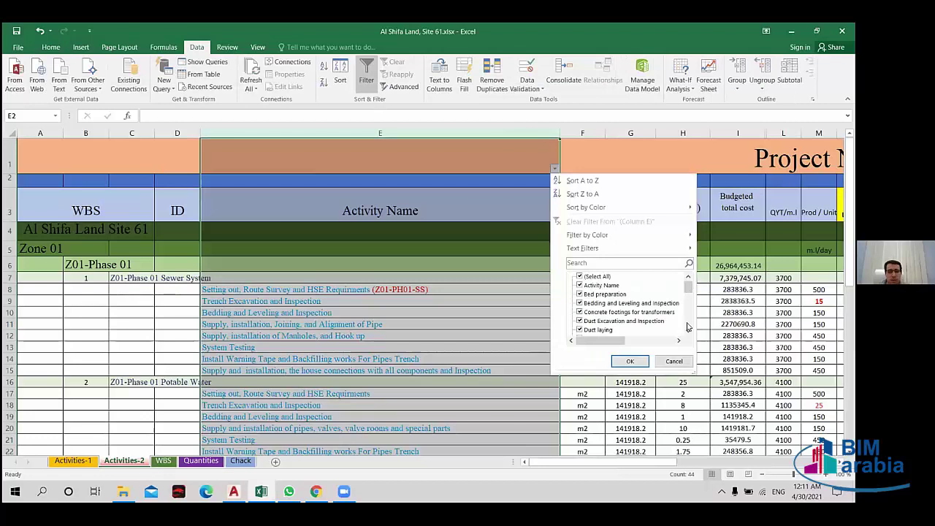
pyautogui.scroll(-5, 687, 327)
pyautogui.click(580, 329)
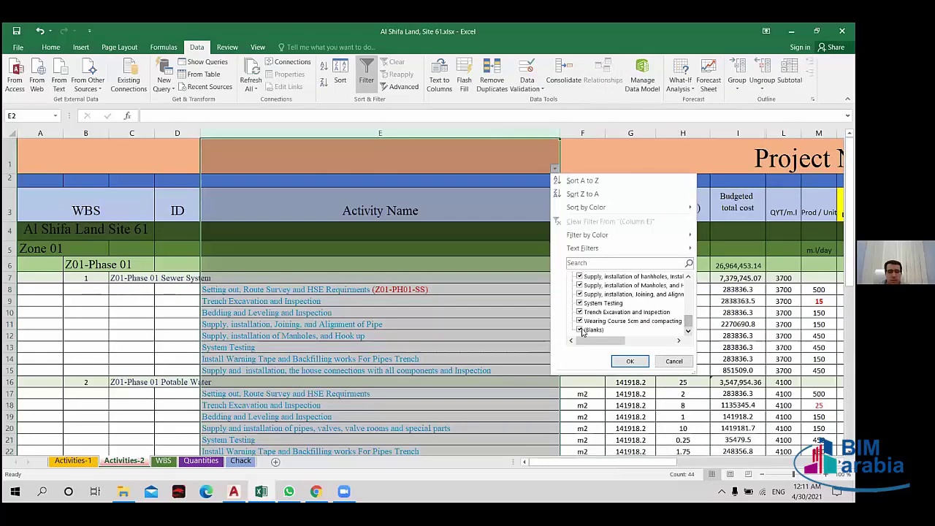
pyautogui.click(623, 364)
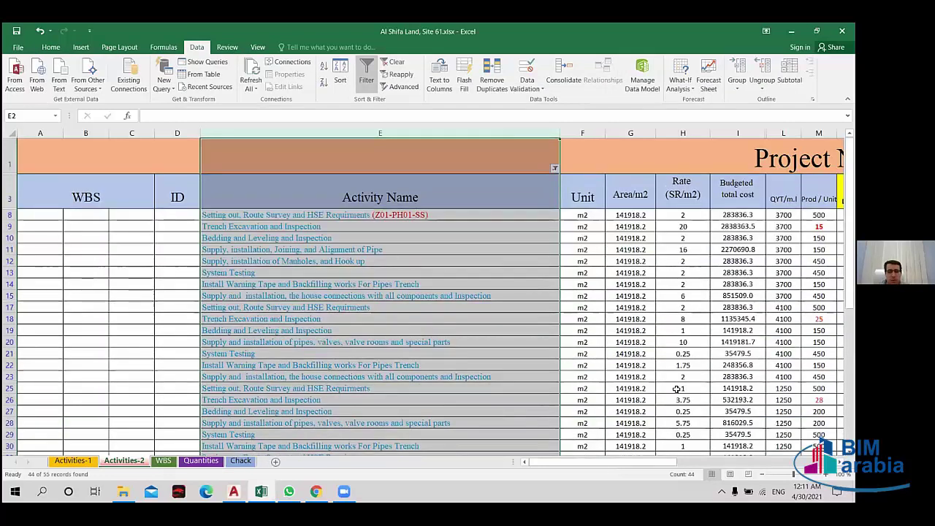
pyautogui.click(720, 461)
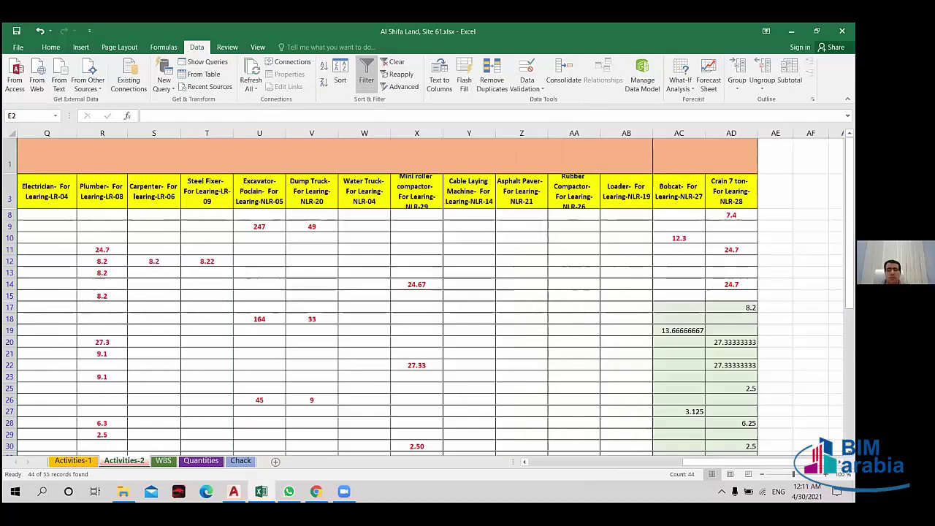
pyautogui.moveTo(731, 447); pyautogui.dragTo(735, 406)
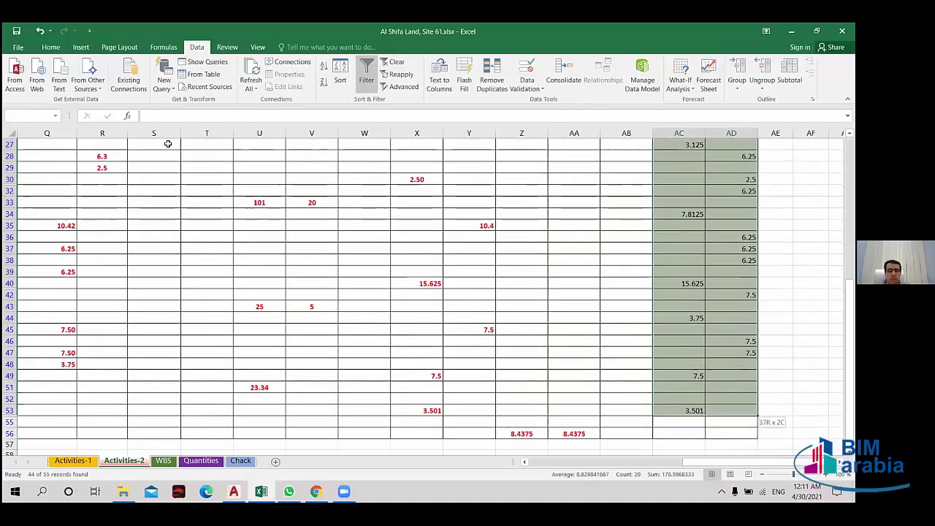
pyautogui.click(51, 48)
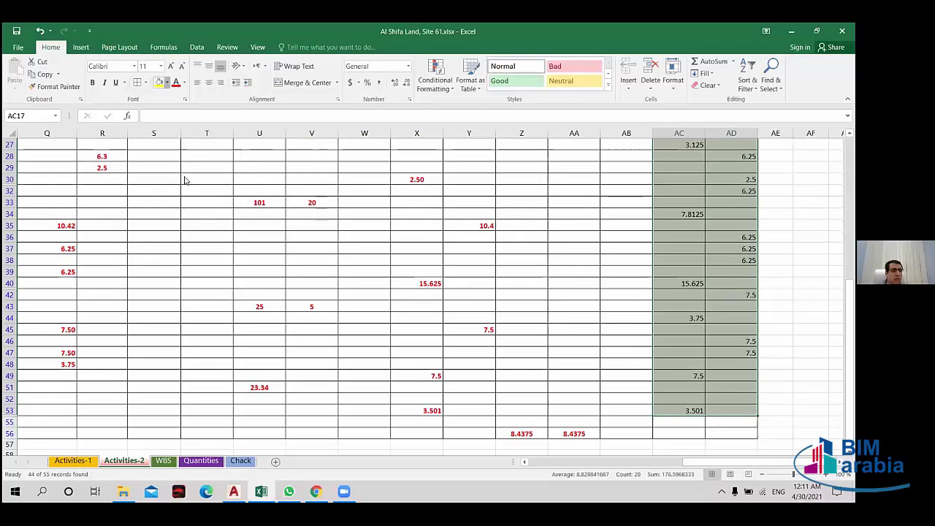
# - Round the quantities in N8:AD57 to whole numbers and make them bold
pyautogui.scroll(6, 679, 270)
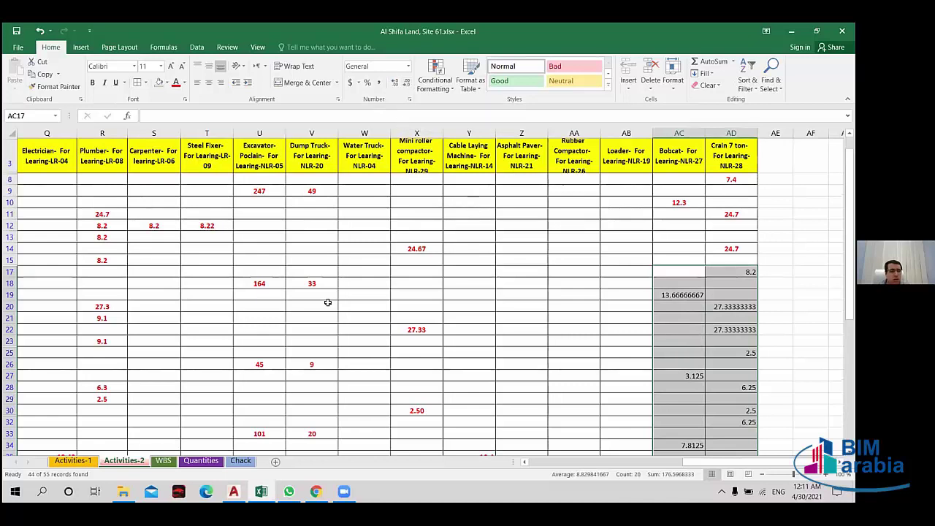
pyautogui.moveTo(763, 462)
pyautogui.mouseDown()
pyautogui.moveTo(538, 466)
pyautogui.moveTo(646, 473)
pyautogui.mouseUp()
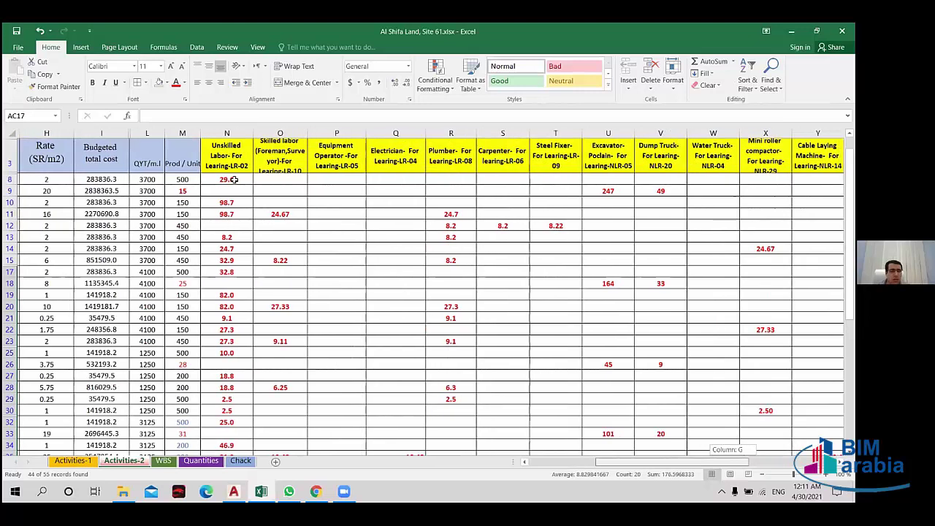
pyautogui.moveTo(227, 179); pyautogui.dragTo(725, 386)
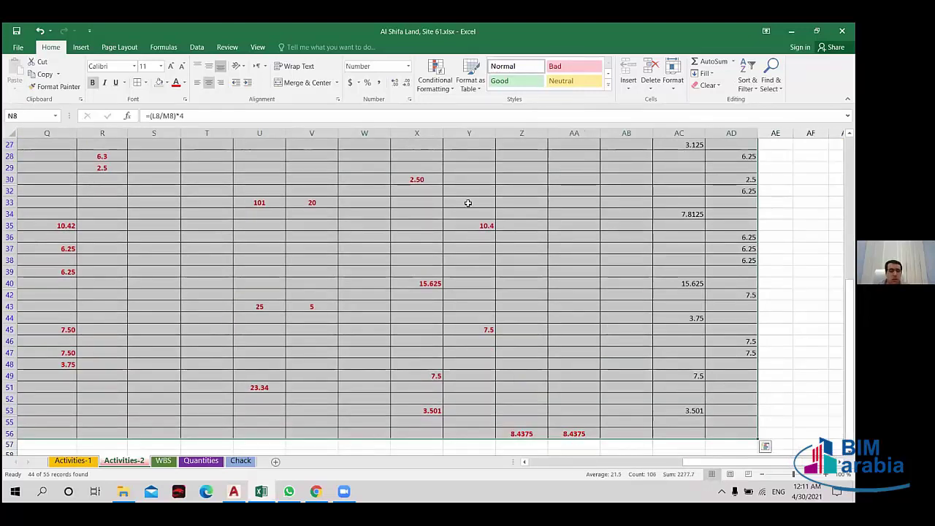
pyautogui.click(410, 87)
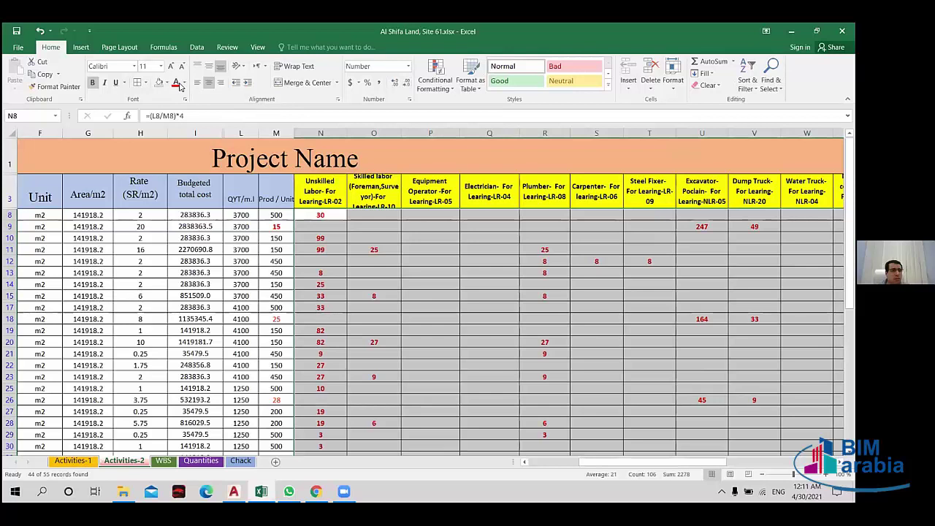
pyautogui.click(93, 86)
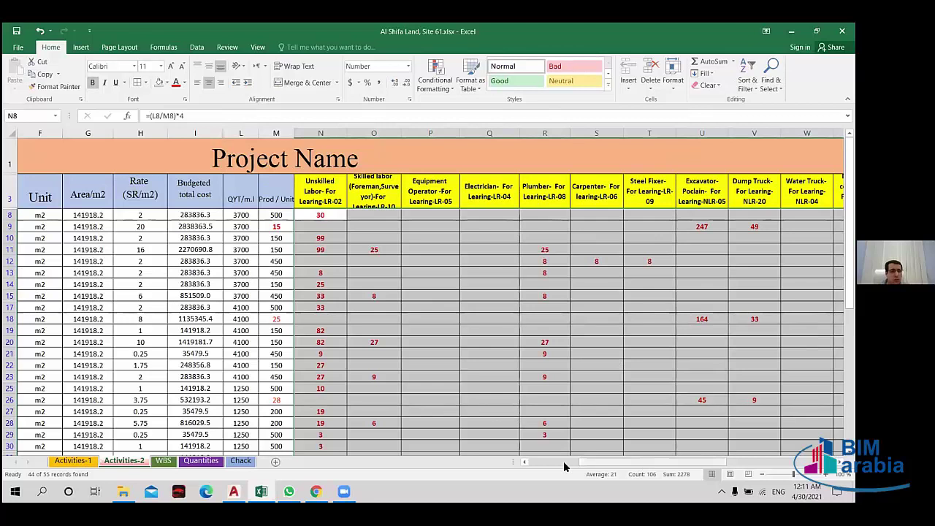
# - Scroll back to the Activity Name column and bring up its filter options
pyautogui.click(532, 465)
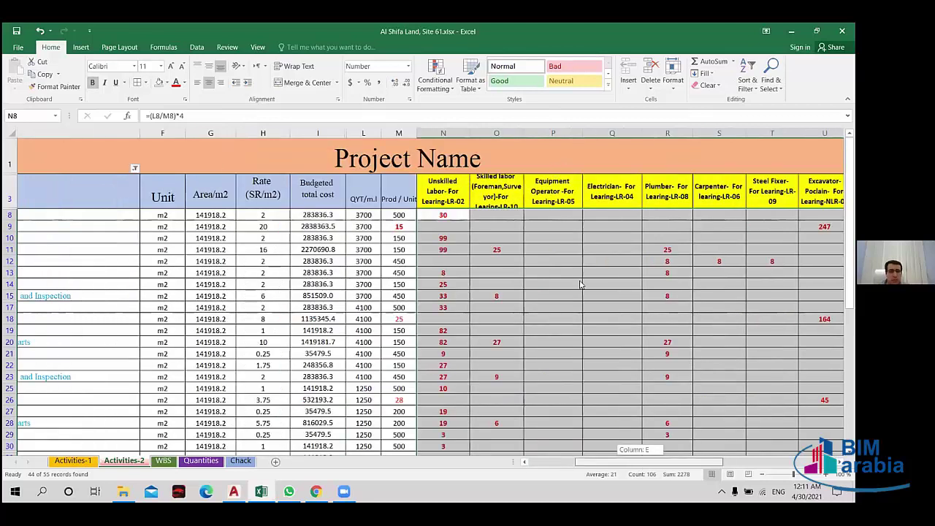
pyautogui.hscroll(-3, 580, 283)
pyautogui.hscroll(-2, 623, 359)
pyautogui.click(554, 168)
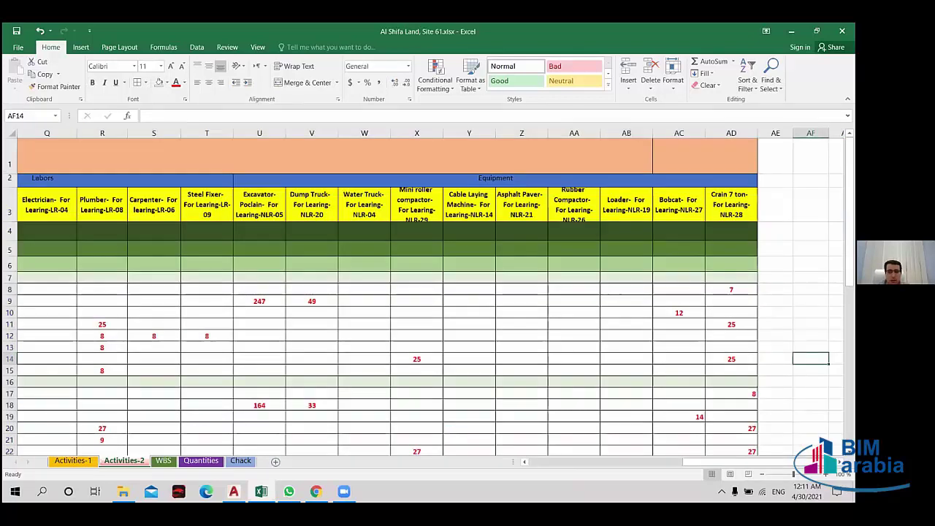
pyautogui.scroll(-10, 431, 292)
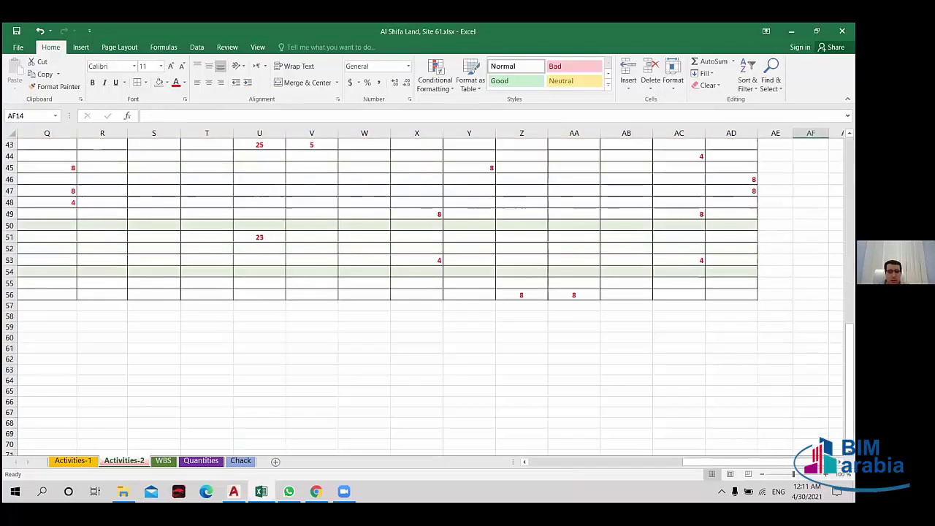
pyautogui.scroll(8, 431, 292)
pyautogui.scroll(-2, 431, 292)
pyautogui.moveTo(695, 462); pyautogui.dragTo(675, 466)
pyautogui.scroll(3, 686, 365)
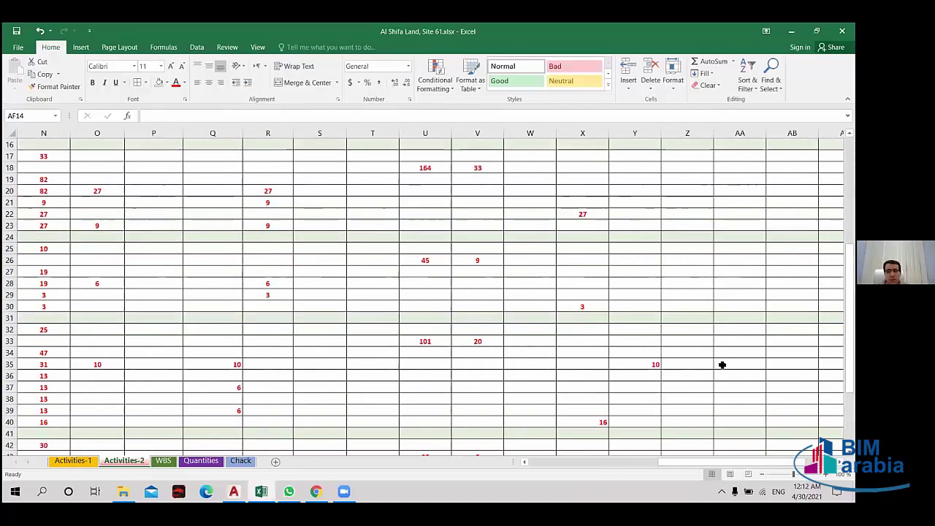
pyautogui.scroll(3, 721, 364)
pyautogui.scroll(2, 663, 202)
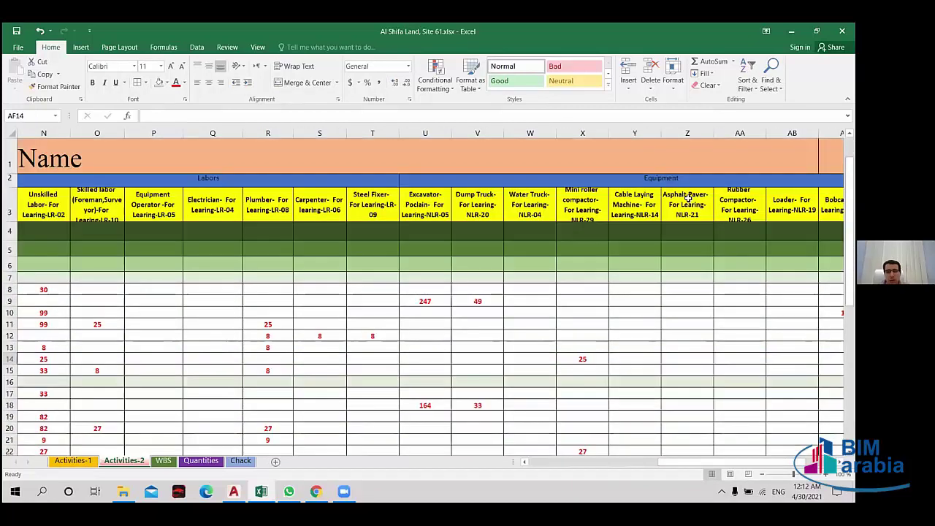
pyautogui.click(674, 323)
pyautogui.scroll(-6, 674, 327)
pyautogui.scroll(-5, 686, 365)
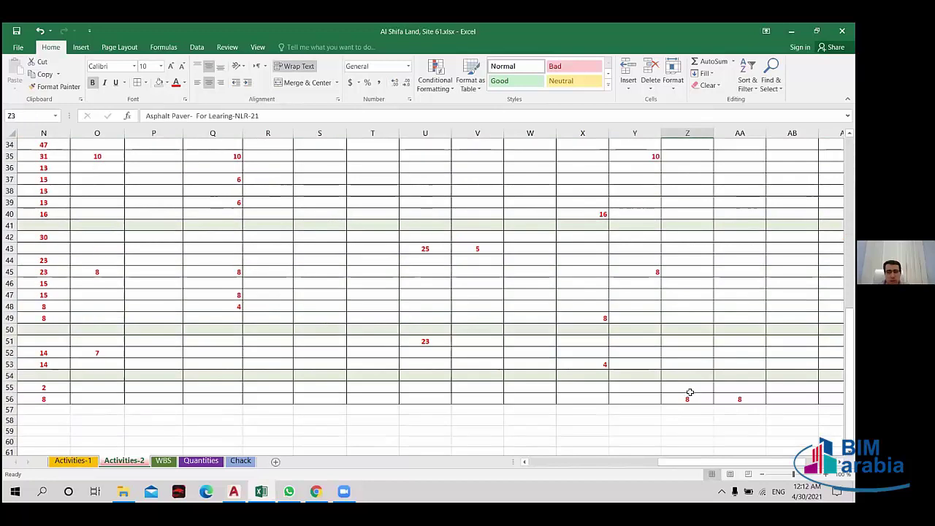
pyautogui.scroll(4, 689, 392)
pyautogui.scroll(4, 689, 392)
pyautogui.moveTo(701, 461)
pyautogui.mouseDown()
pyautogui.moveTo(563, 467)
pyautogui.moveTo(683, 468)
pyautogui.mouseUp()
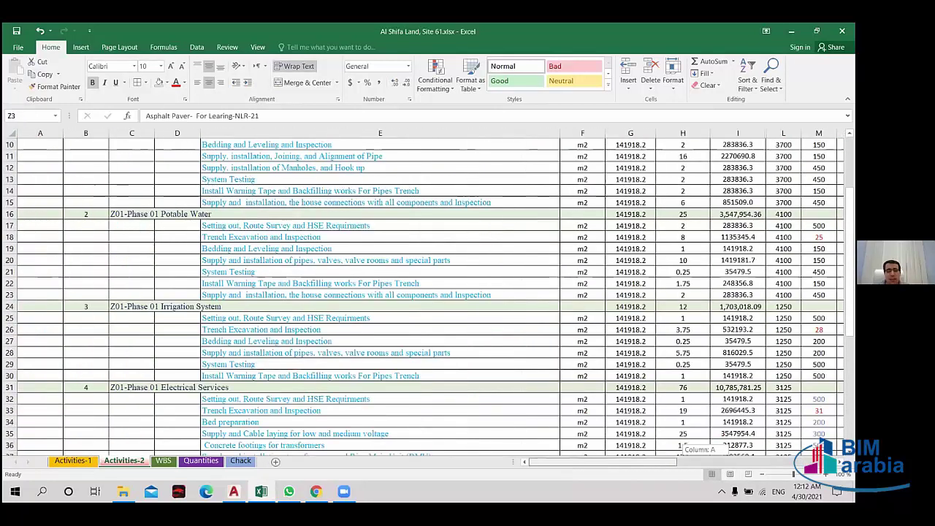
pyautogui.hscroll(3, 671, 241)
pyautogui.click(672, 236)
pyautogui.scroll(3, 618, 270)
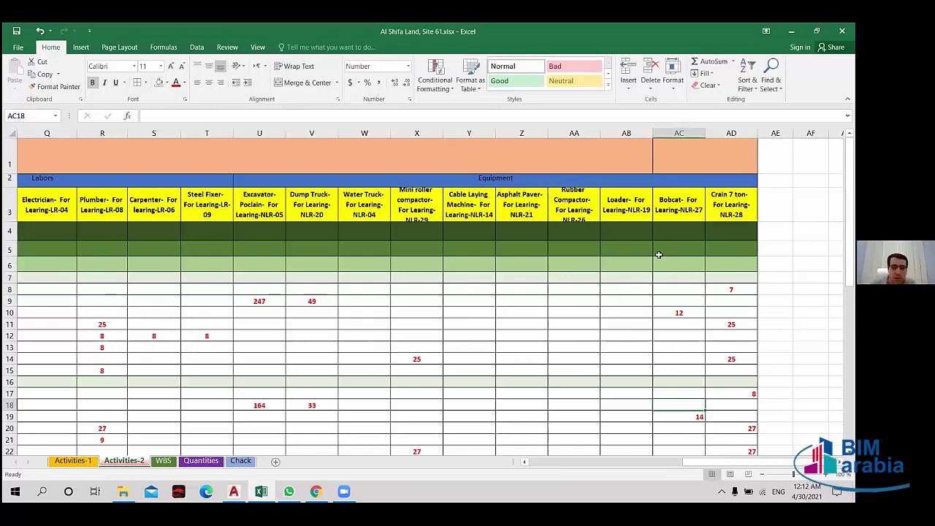
pyautogui.moveTo(690, 462)
pyautogui.mouseDown()
pyautogui.moveTo(647, 480)
pyautogui.moveTo(574, 462)
pyautogui.moveTo(535, 341)
pyautogui.mouseUp()
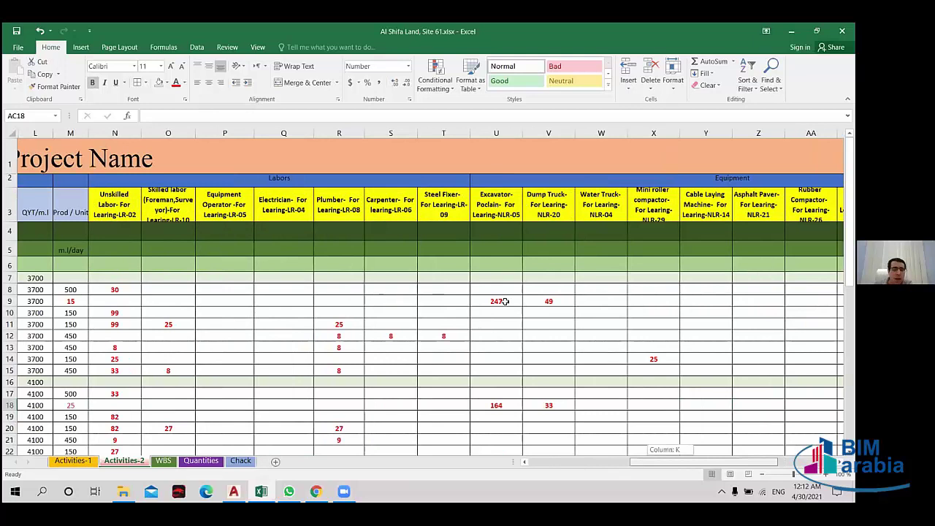
pyautogui.moveTo(504, 301); pyautogui.dragTo(469, 292)
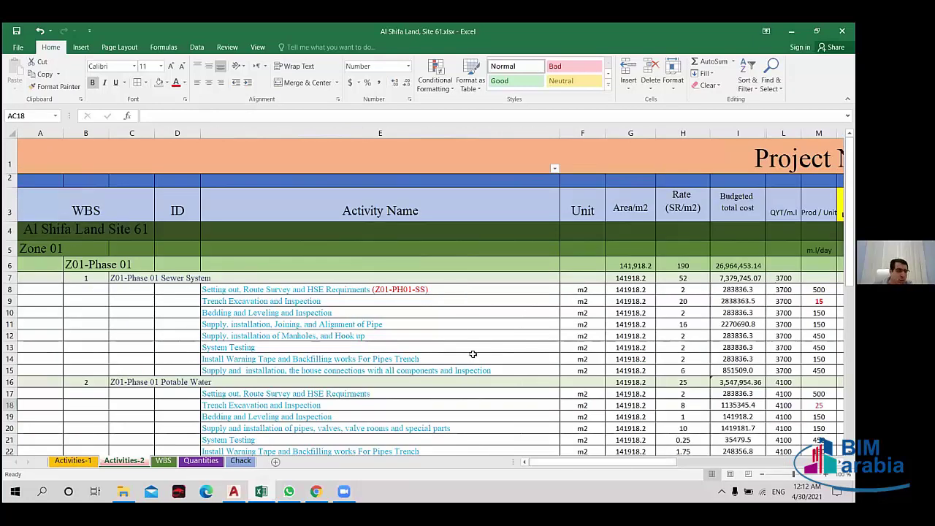
# - Copy the (Z01-PH01-SS) code from row 8 and append it to the activity names in rows 9–11
pyautogui.scroll(-3, 472, 353)
pyautogui.scroll(3, 429, 290)
pyautogui.doubleClick(428, 289)
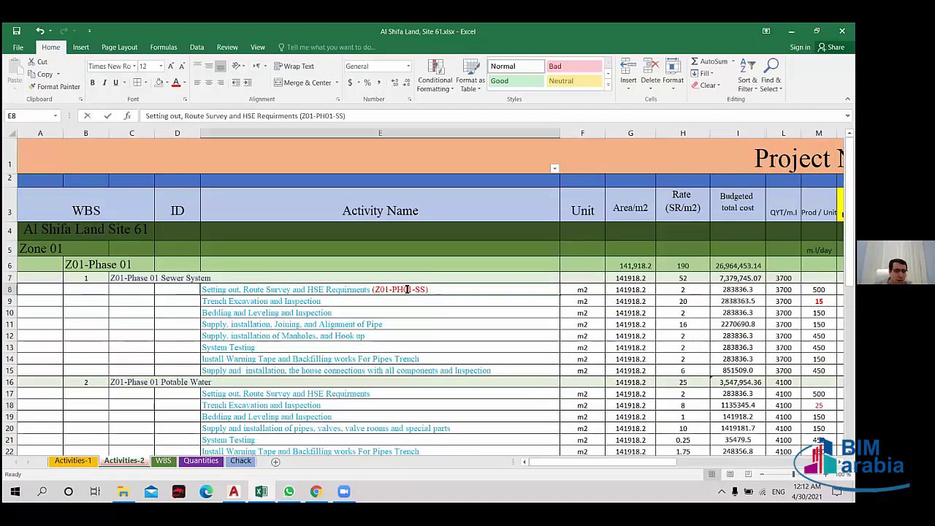
pyautogui.moveTo(429, 290); pyautogui.dragTo(372, 290)
pyautogui.hotkey('ctrl', 'c')
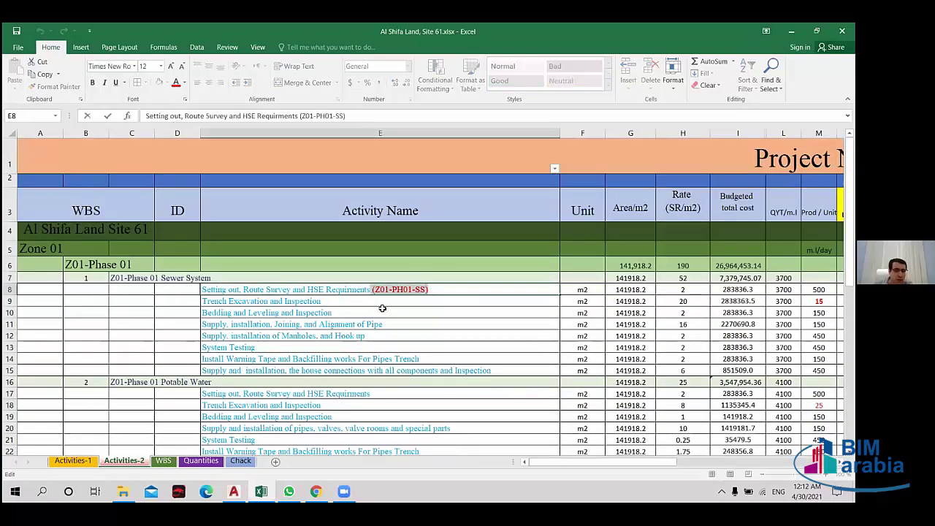
pyautogui.press('Return')
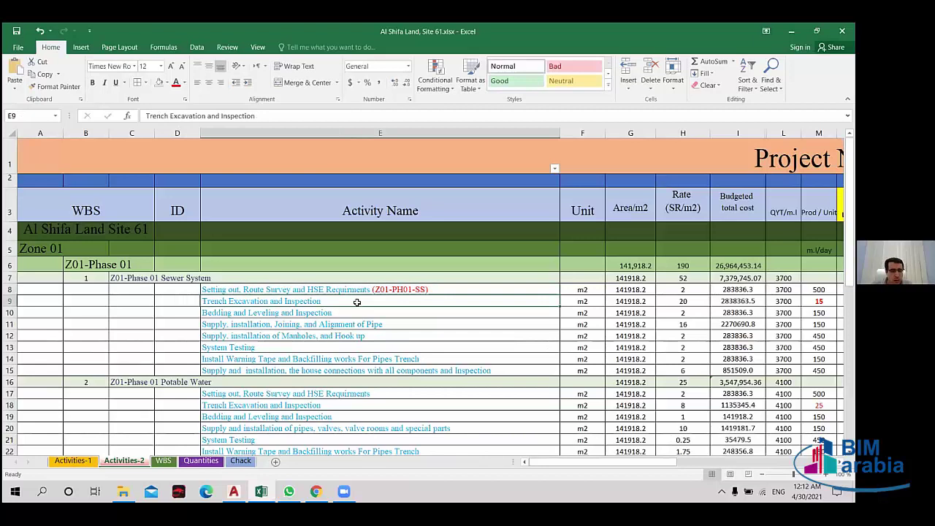
pyautogui.doubleClick(355, 301)
pyautogui.hotkey('ctrl', 'v')
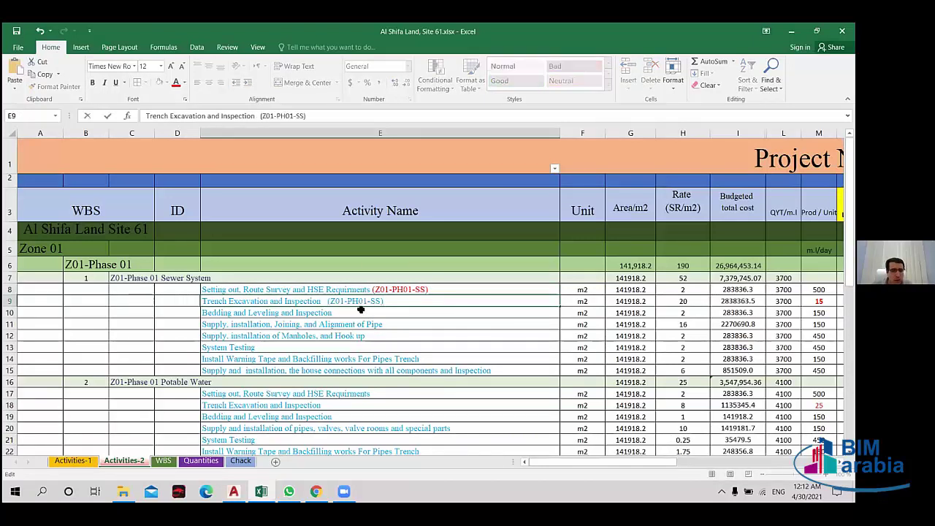
pyautogui.doubleClick(360, 310)
pyautogui.hotkey('ctrl', 'v')
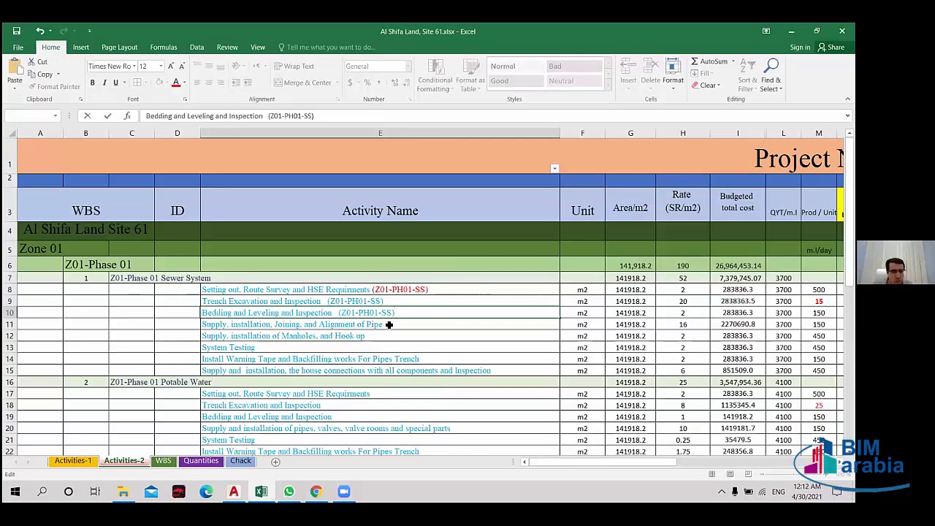
pyautogui.doubleClick(390, 324)
pyautogui.hotkey('ctrl', 'v')
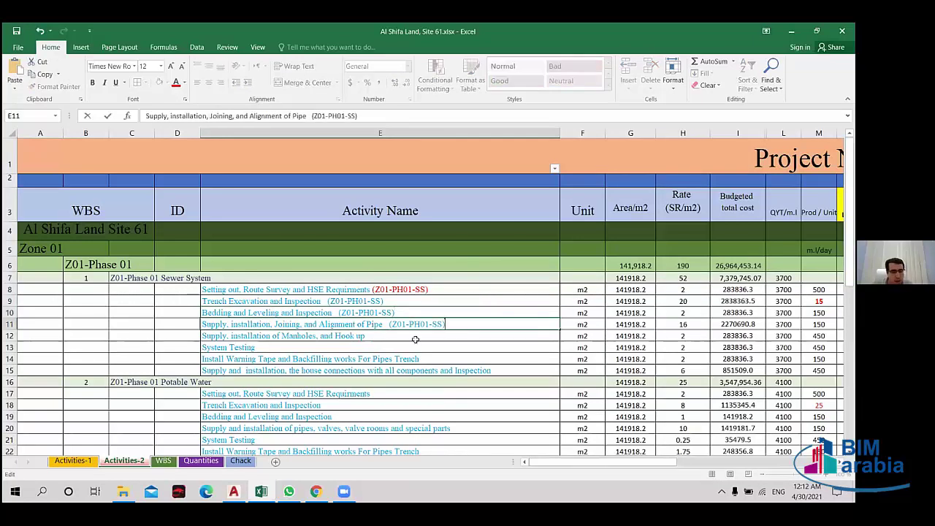
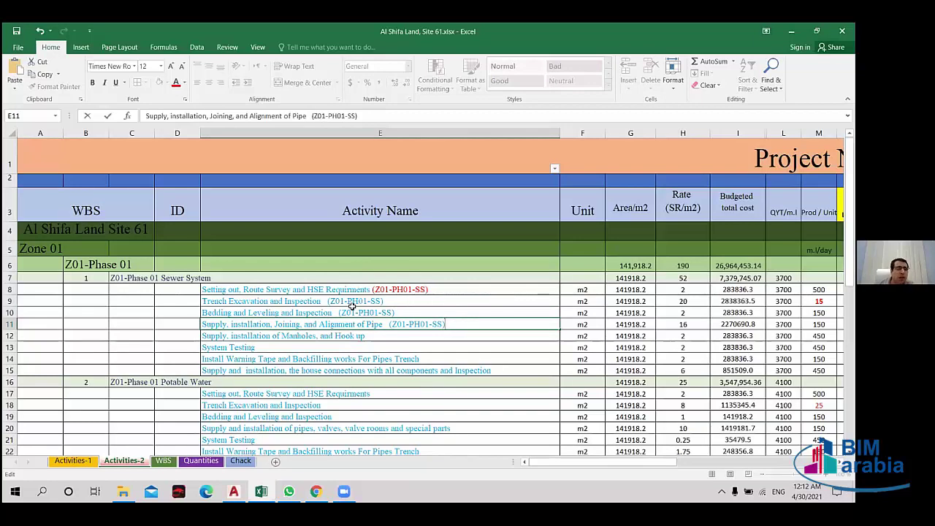
# - Append the code (Z01-PH01-SS) to the Manholes and System Testing activities
pyautogui.scroll(-2, 245, 346)
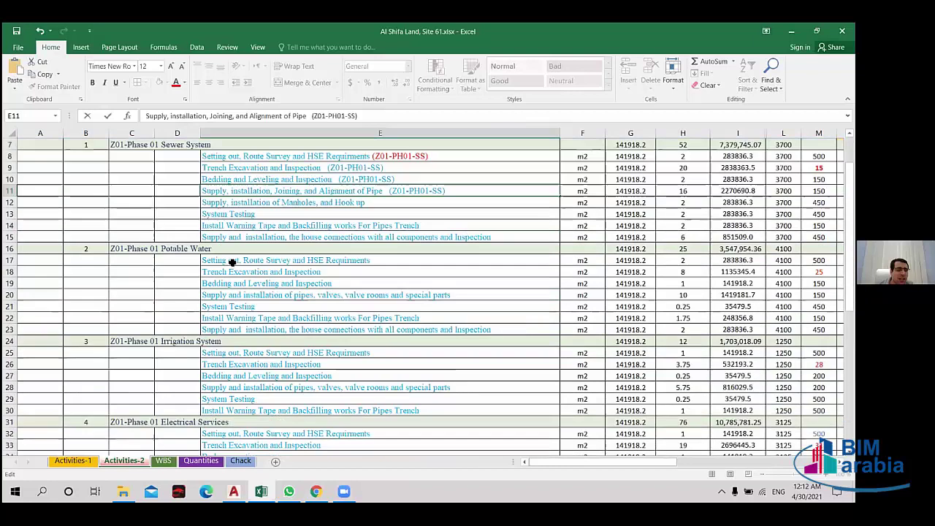
pyautogui.click(235, 306)
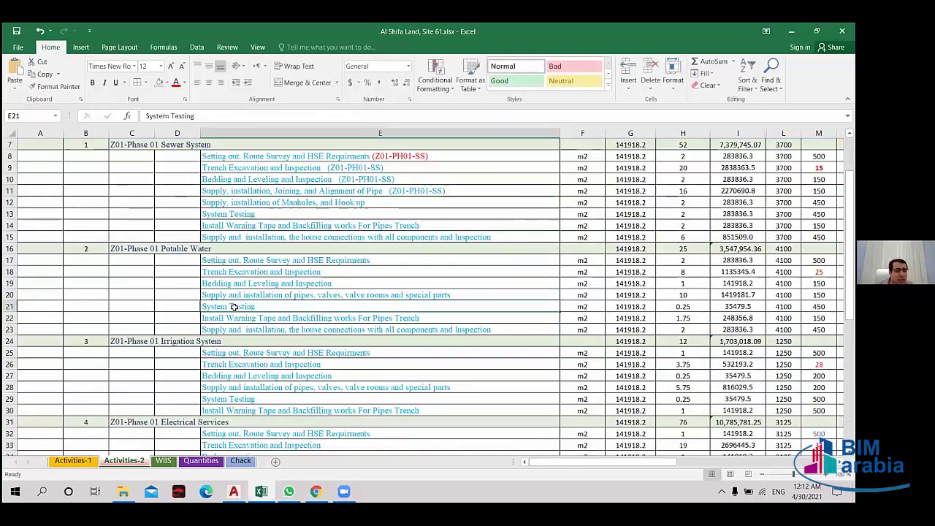
pyautogui.click(183, 253)
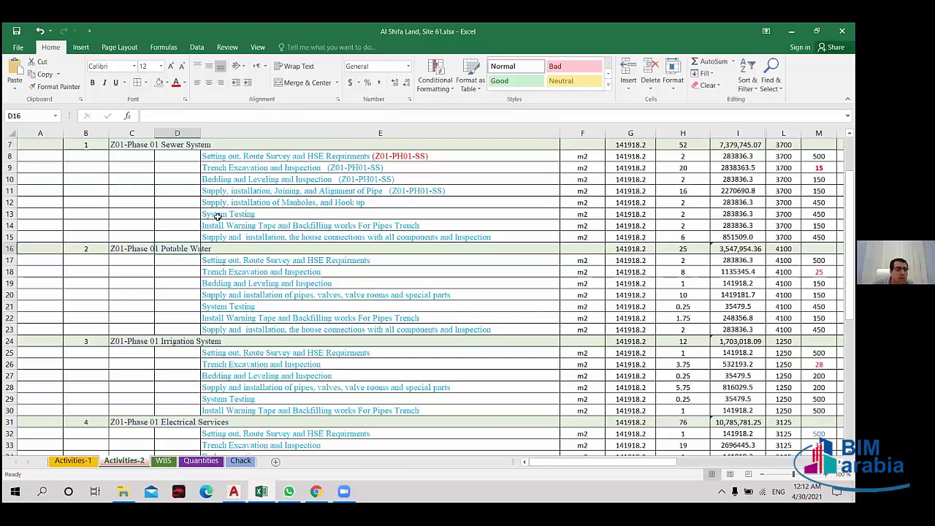
pyautogui.click(216, 216)
pyautogui.scroll(1, 376, 251)
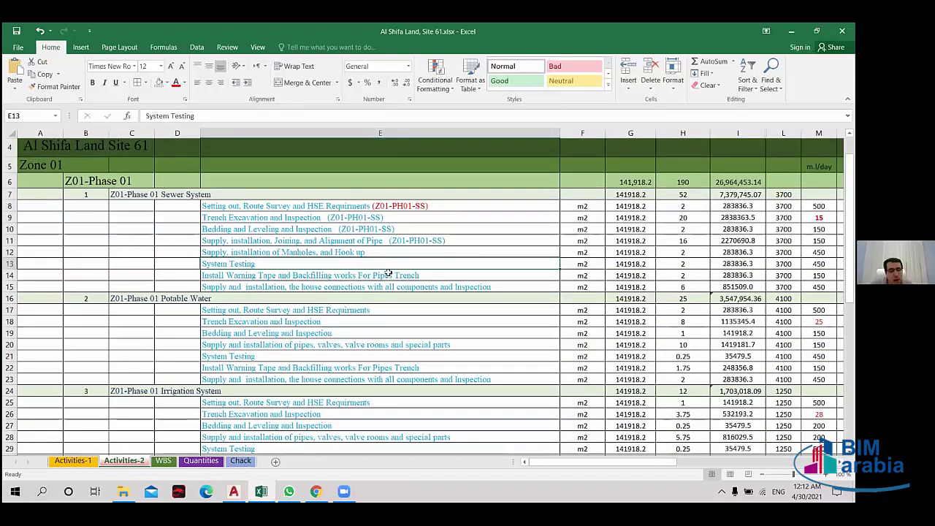
pyautogui.press('Up')
pyautogui.press('F2')
pyautogui.hotkey('ctrl', 'v')
pyautogui.press('Return')
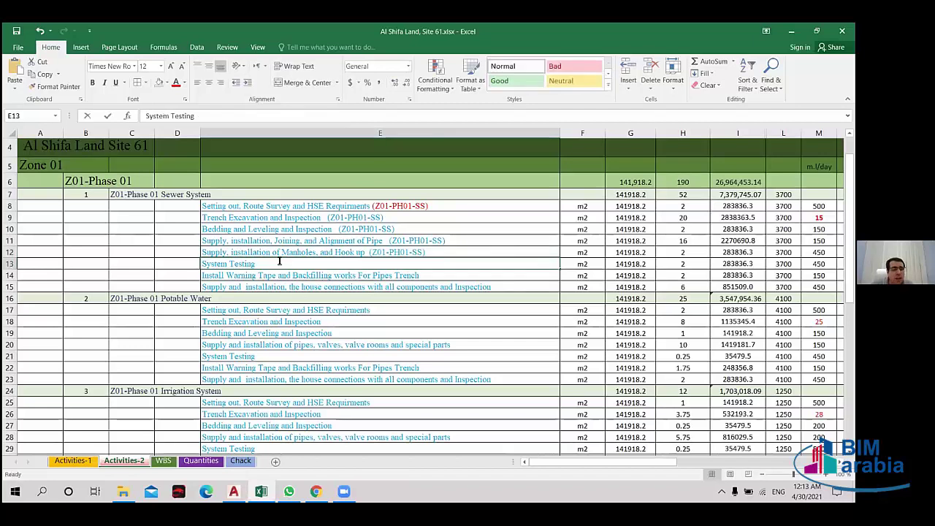
pyautogui.write('(Z01-PH01-SS)')
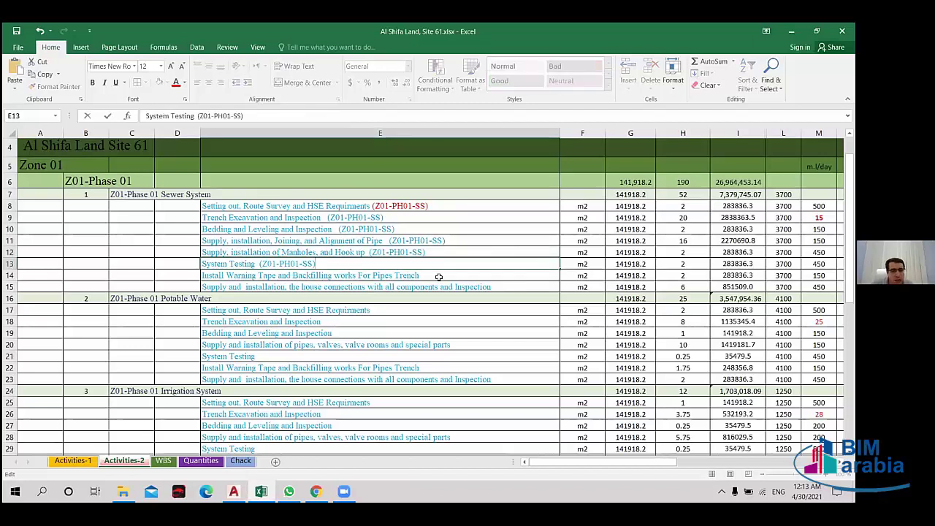
pyautogui.press('Return')
# - Add (Z01-PH01-SS) to the warning tape and house connections activities
pyautogui.press('F2')
pyautogui.hotkey('ctrl', 'v')
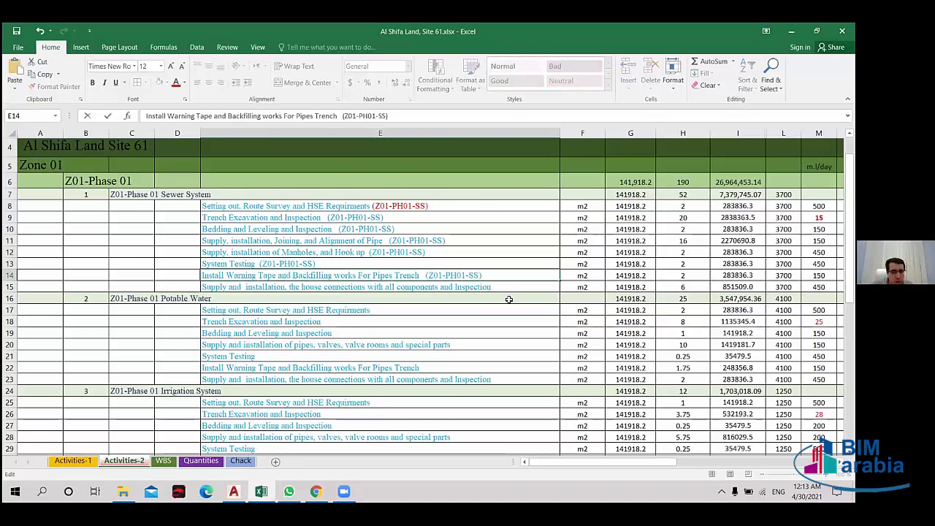
pyautogui.press('Return')
pyautogui.press('F2')
pyautogui.hotkey('ctrl', 'v')
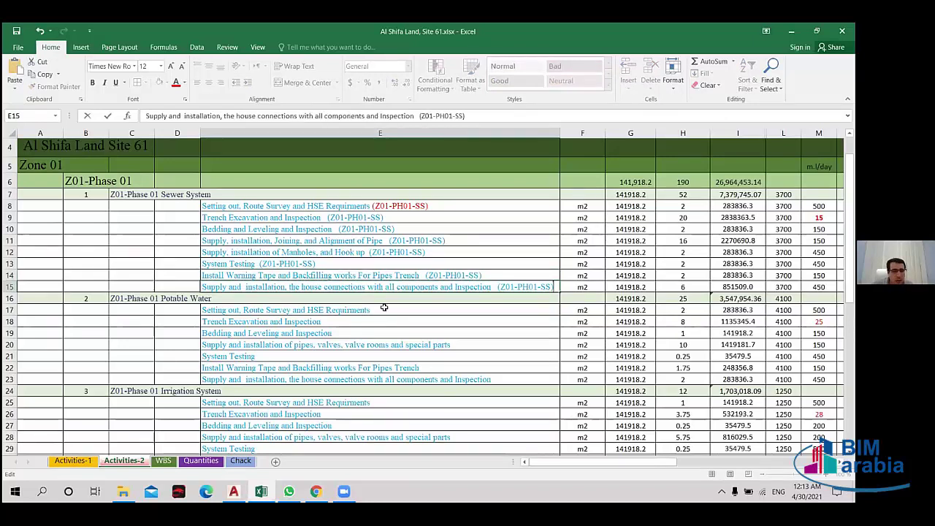
pyautogui.click(383, 310)
pyautogui.press('F2')
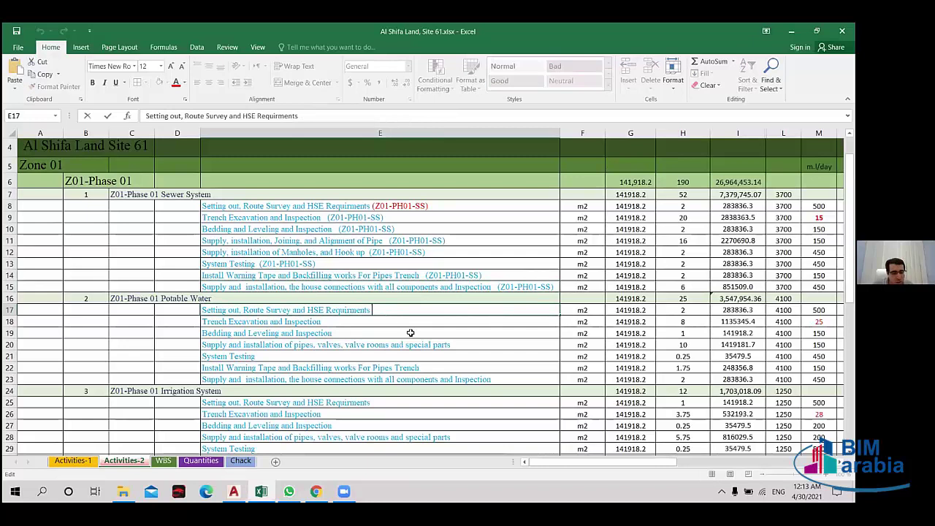
# - Give the setting-out activity the code, changing SS to PW to read (Z01-PH01-PW)
pyautogui.write('(Z01-PH01-SS)')
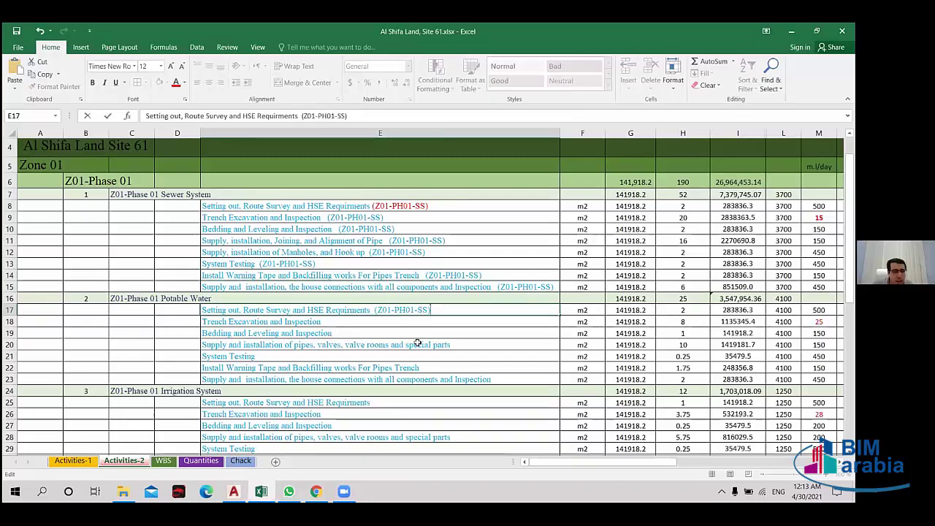
pyautogui.press('Left')
pyautogui.hotkey('shift', 'Left')
pyautogui.hotkey('shift', 'Left')
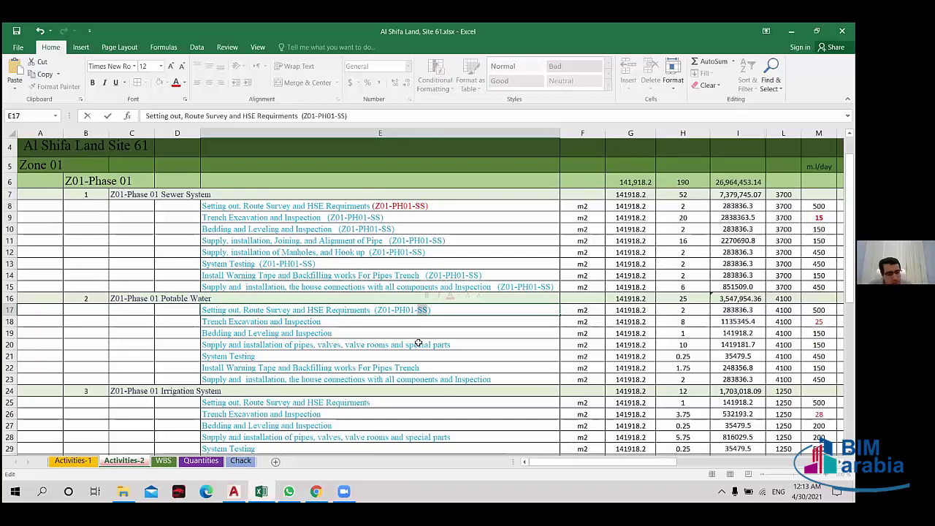
pyautogui.write('PW')
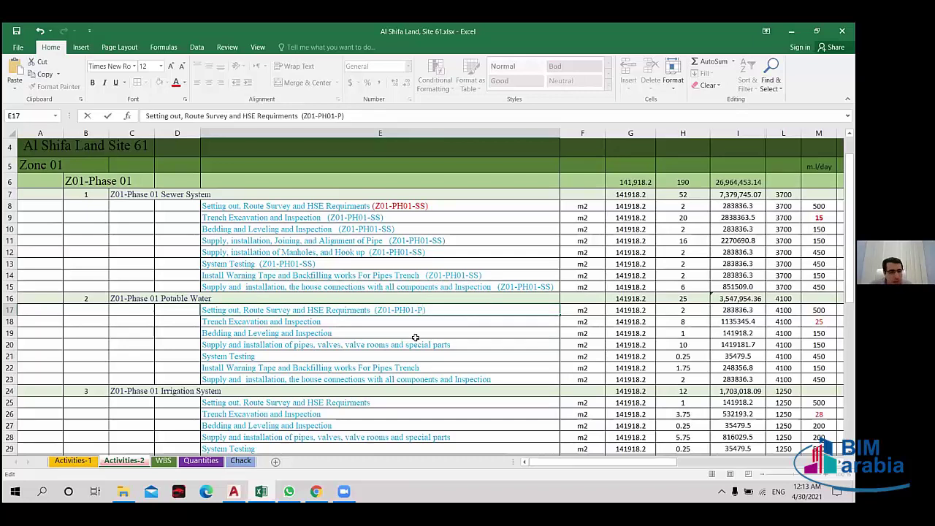
pyautogui.doubleClick(375, 310)
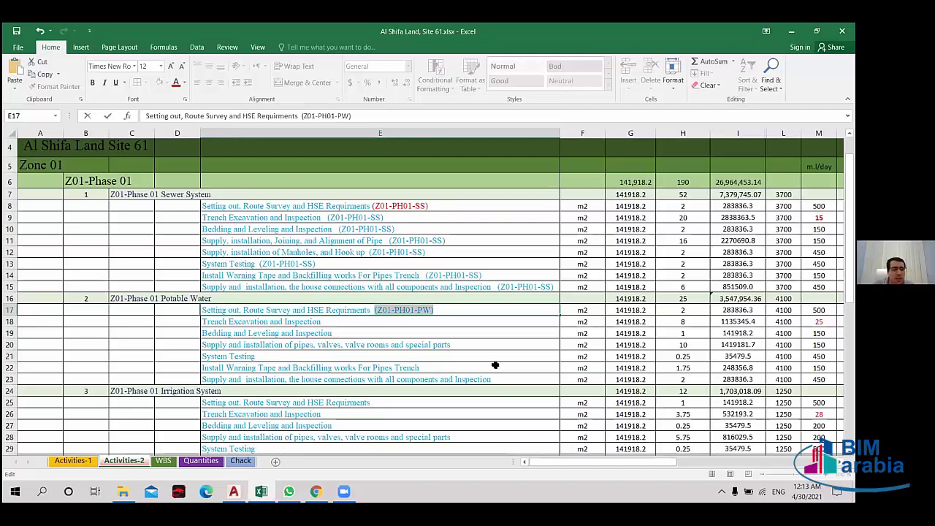
# - Undo the SS AutoComplete on the trench activity and give it (Z01-PH01-PW)
pyautogui.click(355, 325)
pyautogui.doubleClick(354, 322)
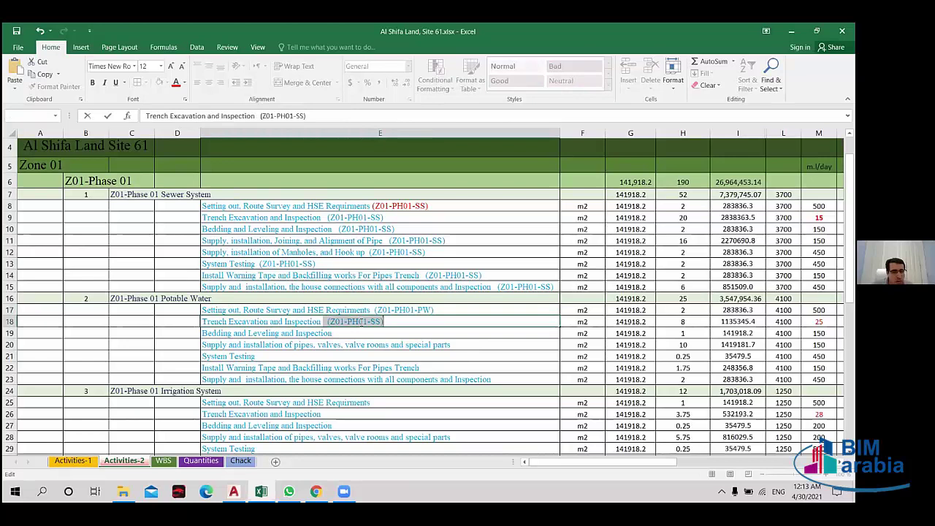
pyautogui.hotkey('ctrl', 'z')
pyautogui.click(437, 310)
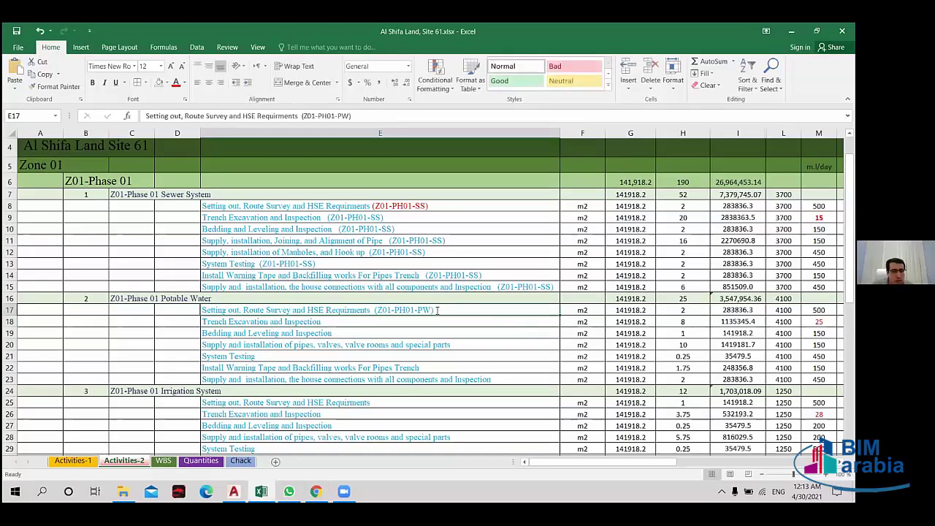
pyautogui.doubleClick(376, 311)
pyautogui.hotkey('shift', 'End')
pyautogui.hotkey('ctrl', 'c')
pyautogui.click(349, 321)
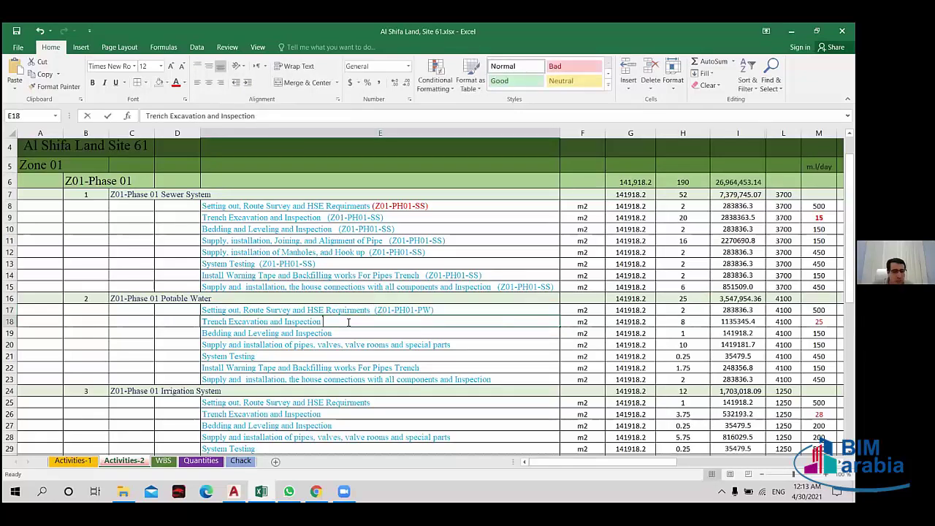
pyautogui.press('F2')
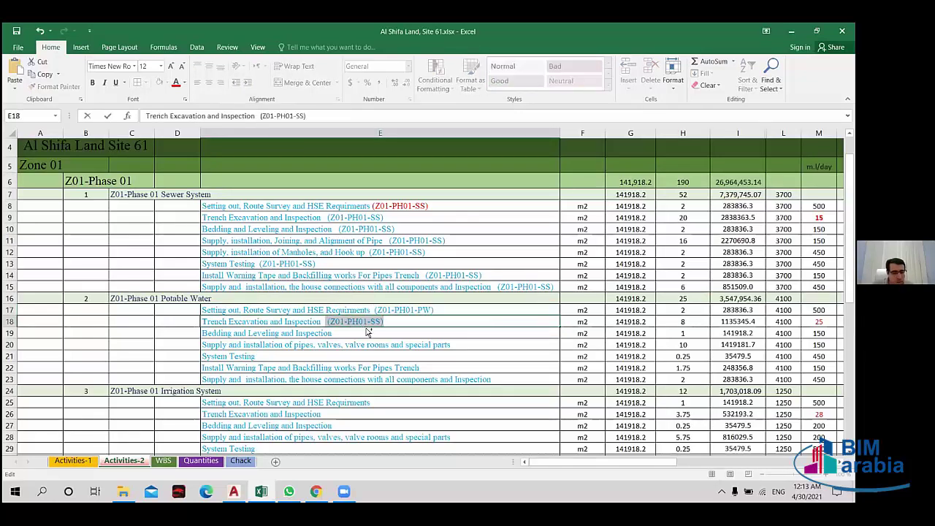
pyautogui.hotkey('ctrl', 'v')
# - Append (Z01-PH01-PW) to the bedding and leveling, pipes and valves supply, and System Testing activities
pyautogui.click(369, 332)
pyautogui.press('F2')
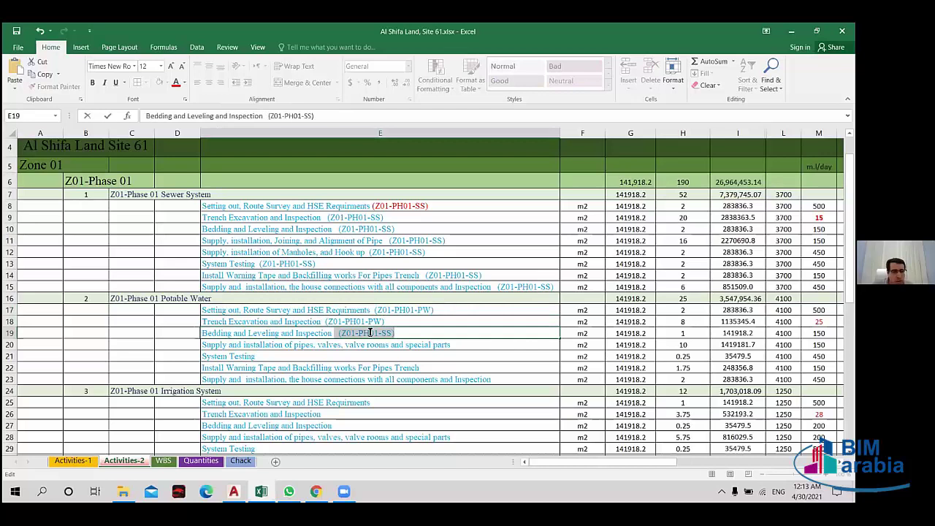
pyautogui.hotkey('ctrl', 'v')
pyautogui.click(465, 345)
pyautogui.press('F2')
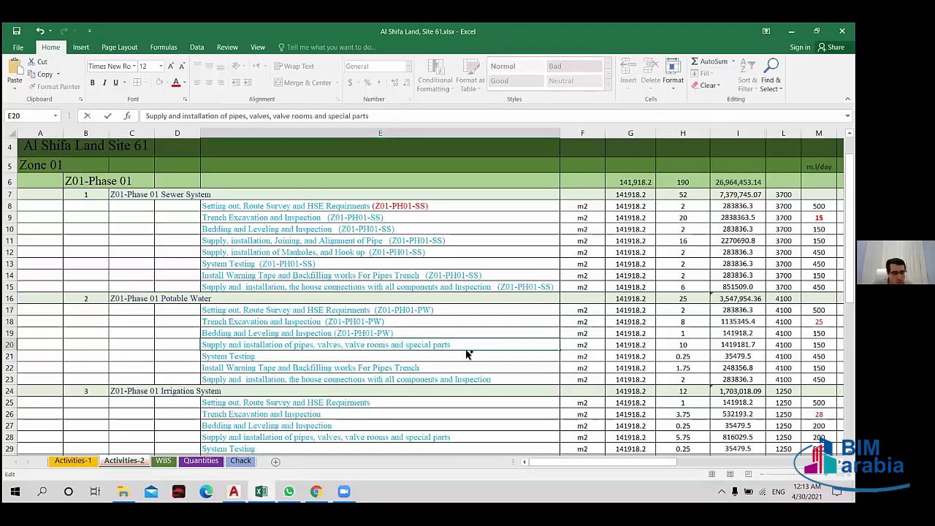
pyautogui.hotkey('ctrl', 'v')
pyautogui.click(292, 356)
pyautogui.press('F2')
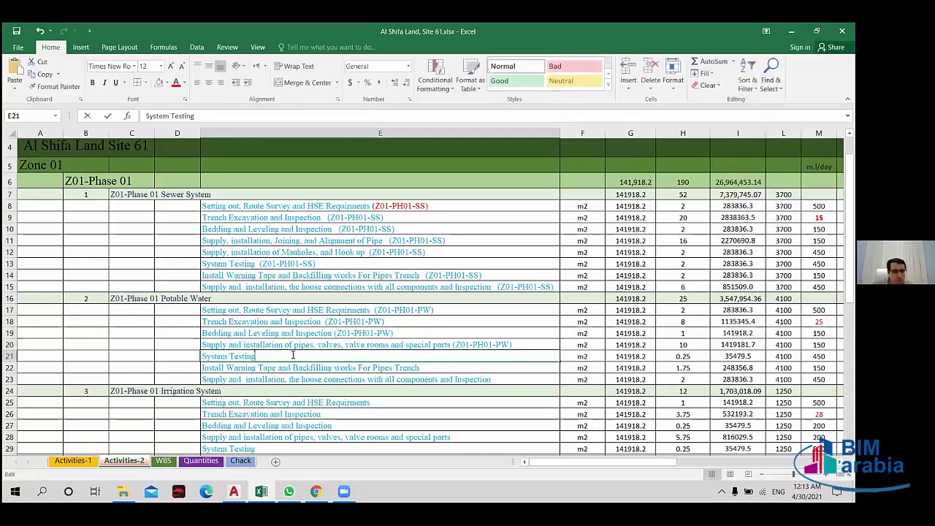
pyautogui.hotkey('ctrl', 'v')
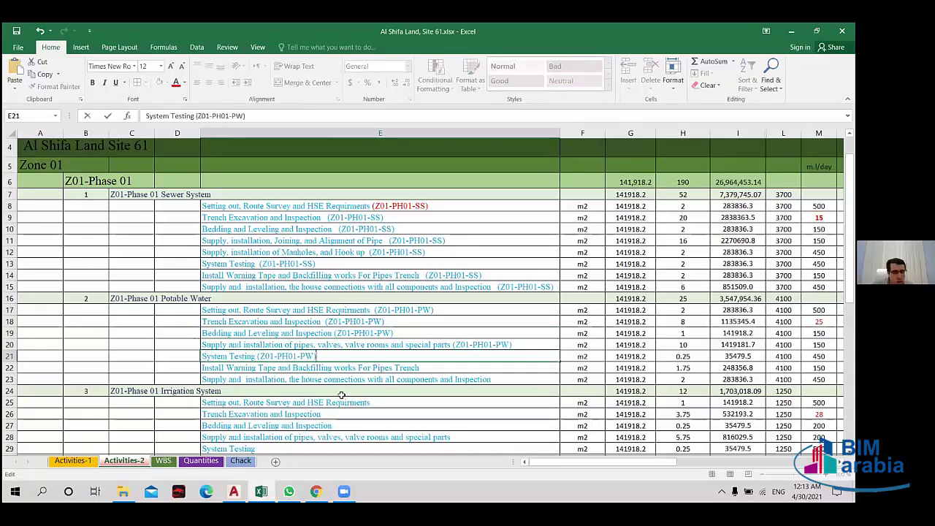
# - Add (Z01-PH01-PW) to the Potable Water warning tape and house connections activities
pyautogui.scroll(-2, 494, 380)
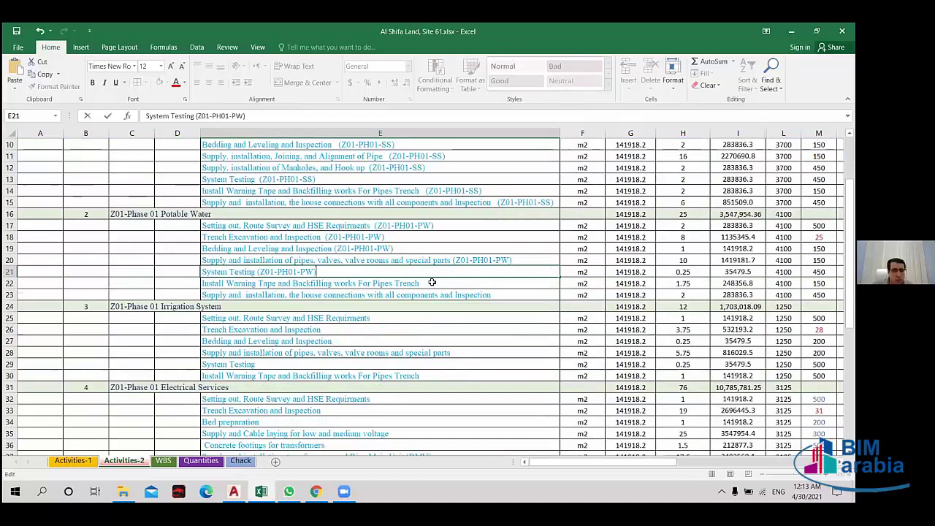
pyautogui.click(428, 283)
pyautogui.press('F2')
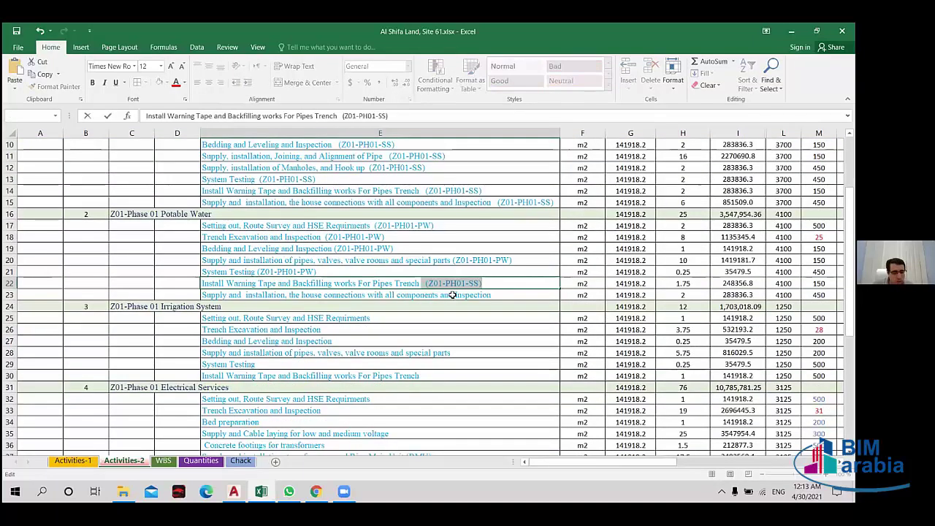
pyautogui.hotkey('ctrl', 'v')
pyautogui.press('Return')
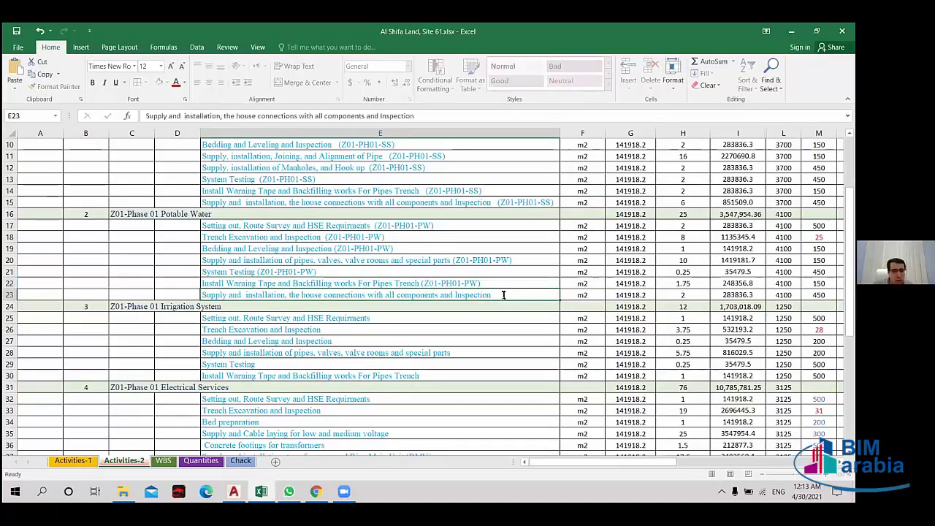
pyautogui.press('F2')
pyautogui.hotkey('ctrl', 'v')
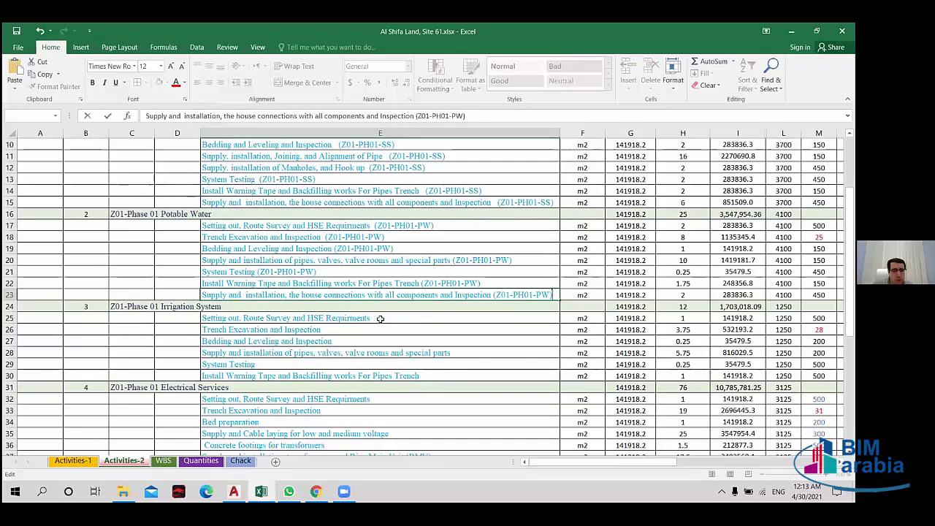
# - Code the irrigation setting-out activity in E25 as (Z01-PH01-IS) and copy the code
pyautogui.scroll(-1, 401, 284)
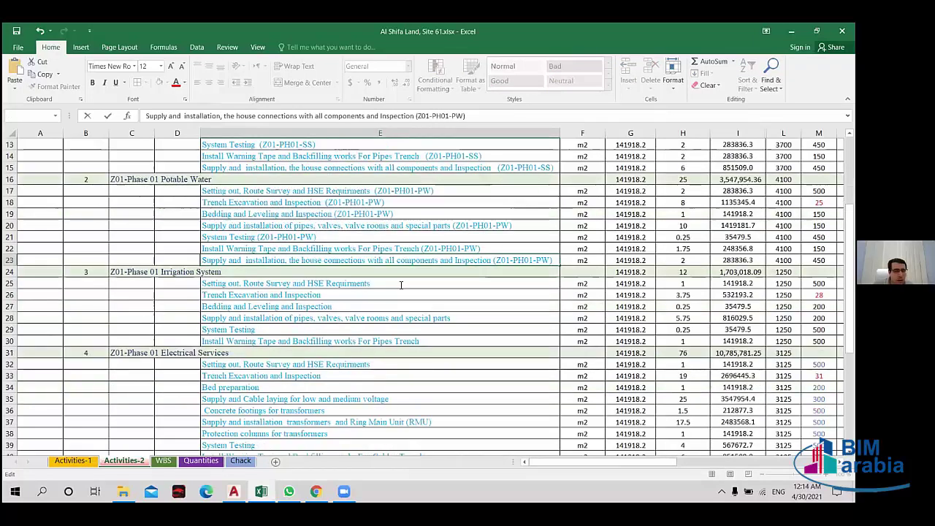
pyautogui.doubleClick(400, 284)
pyautogui.hotkey('ctrl', 'v')
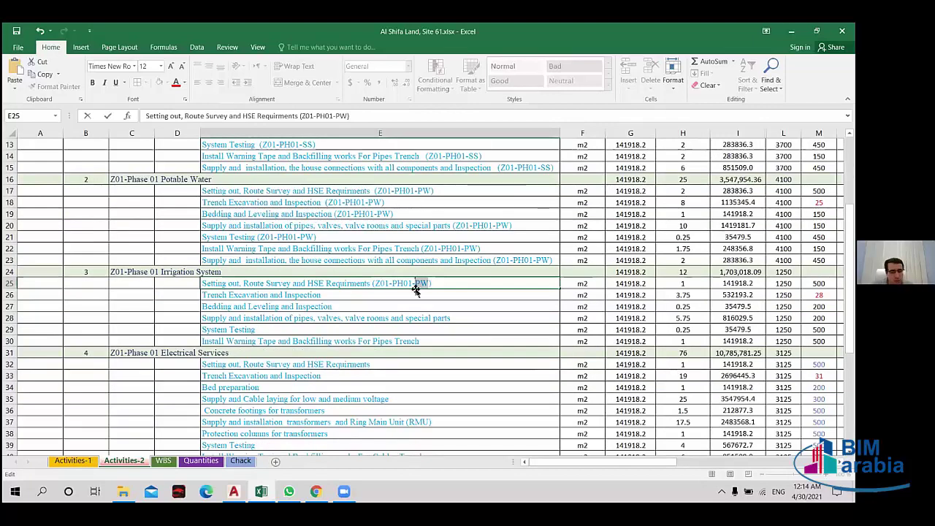
pyautogui.moveTo(417, 284); pyautogui.dragTo(418, 287)
pyautogui.write('I')
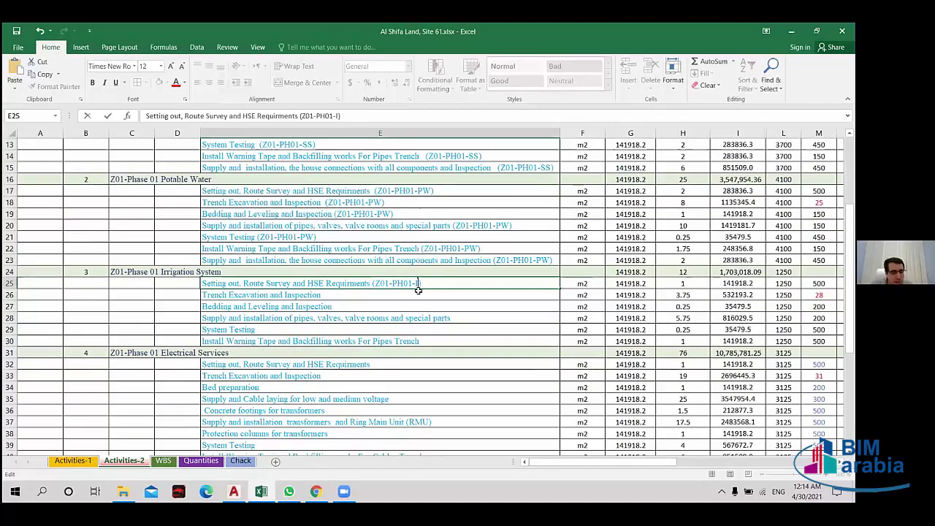
pyautogui.write('S')
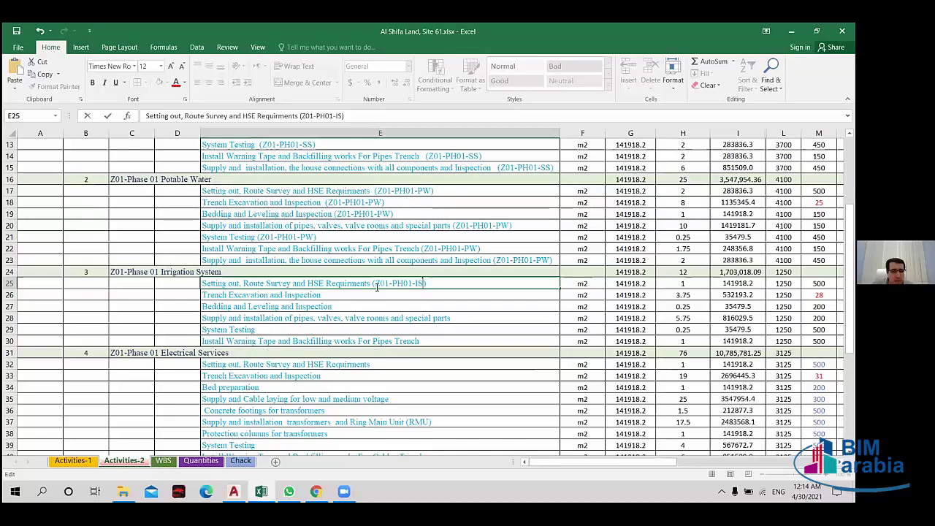
pyautogui.moveTo(426, 283); pyautogui.dragTo(372, 284)
pyautogui.hotkey('ctrl', 'c')
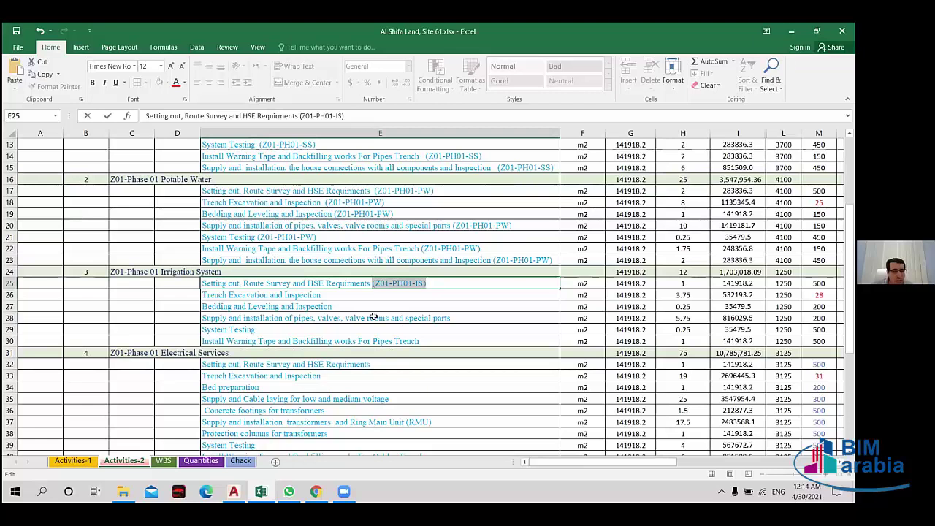
pyautogui.press('Return')
# - Append (Z01-PH01-IS) to E26, E27 and E28, overriding E28's PW suggestion
pyautogui.press('F2')
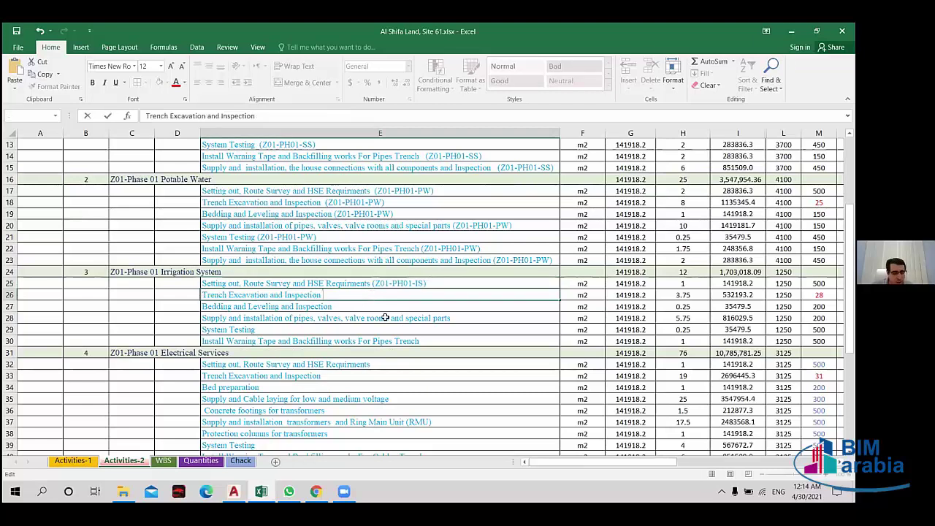
pyautogui.hotkey('ctrl', 'v')
pyautogui.press('Return')
pyautogui.press('F2')
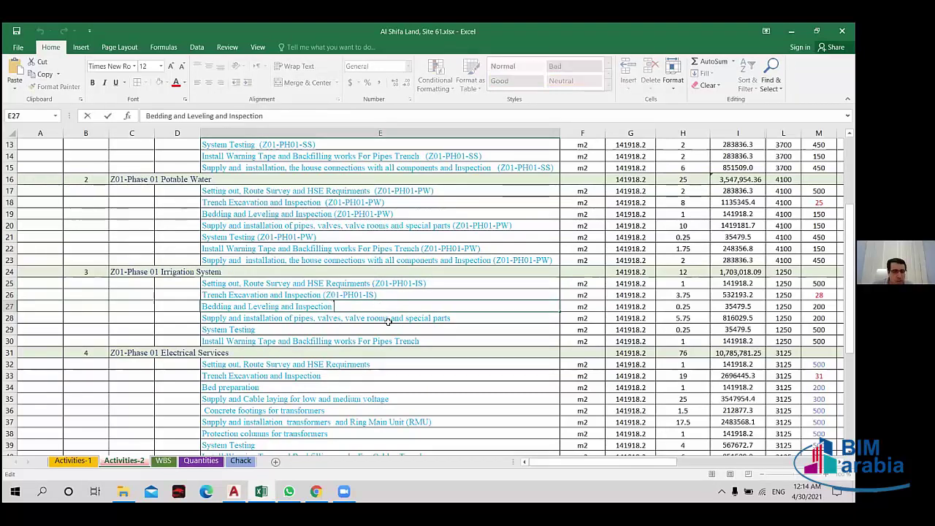
pyautogui.hotkey('ctrl', 'v')
pyautogui.press('Return')
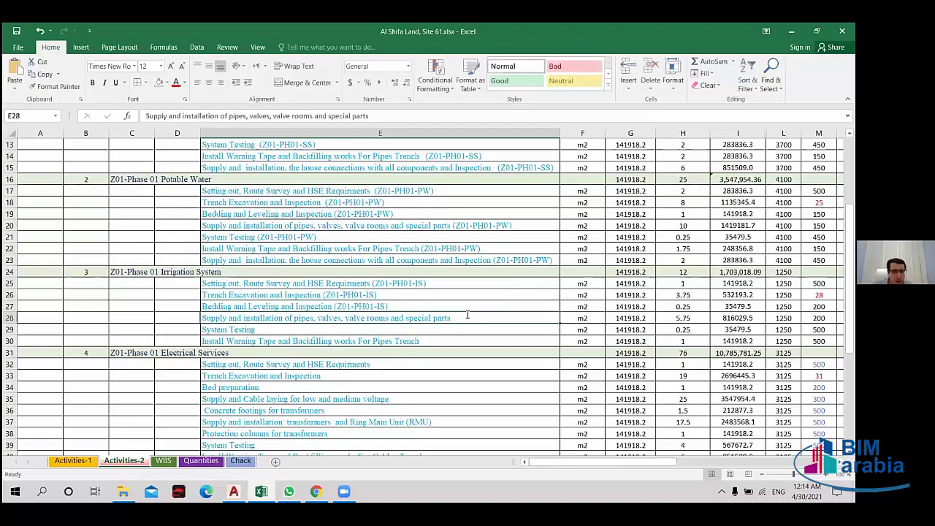
pyautogui.press('F2')
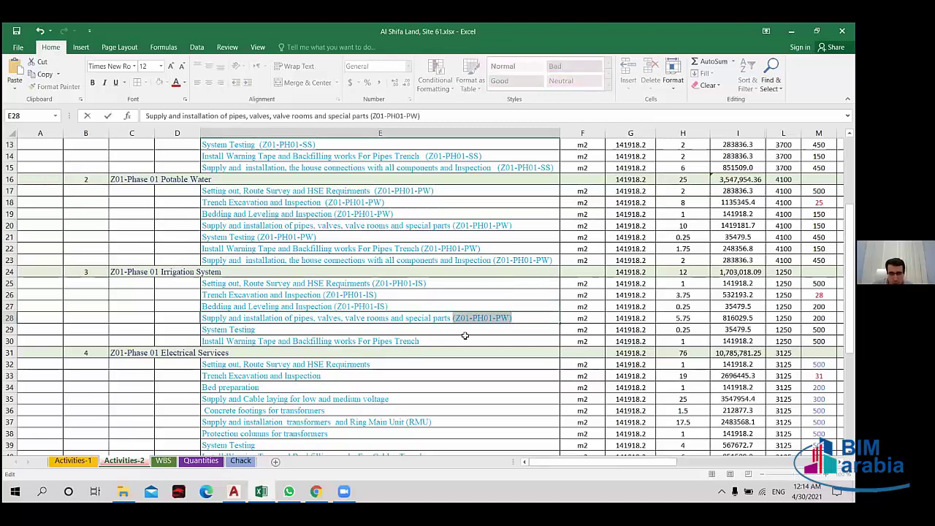
pyautogui.hotkey('ctrl', 'v')
pyautogui.press('Return')
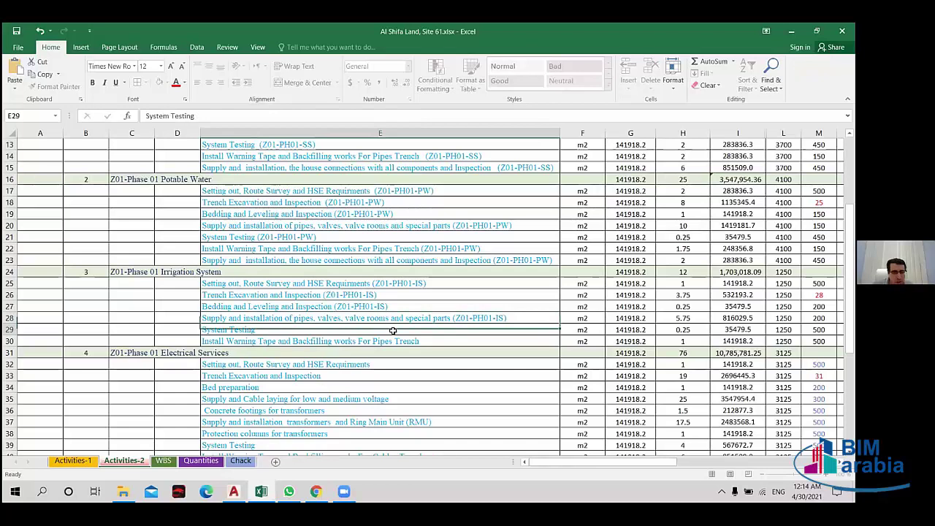
# - Append (Z01-PH01-IS) to the E29 and E30 activities
pyautogui.press('F2')
pyautogui.hotkey('ctrl', 'v')
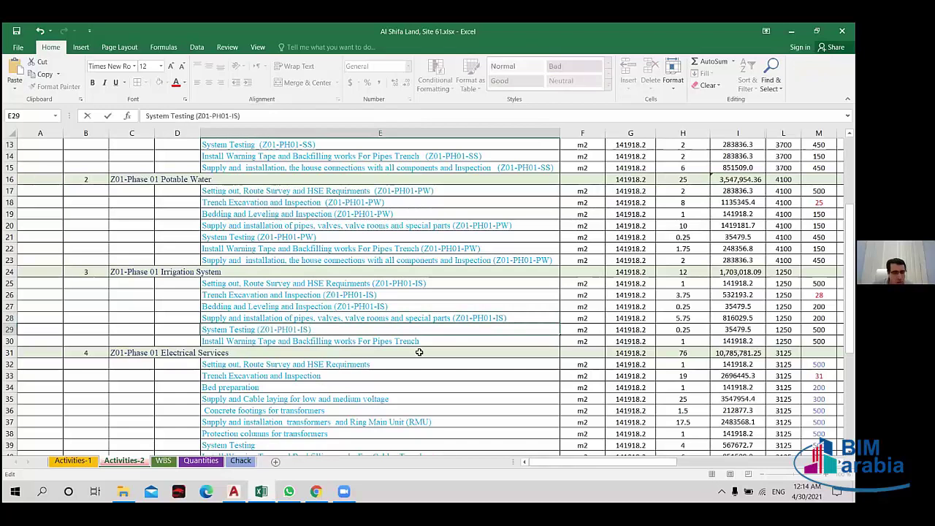
pyautogui.press('Return')
pyautogui.press('F2')
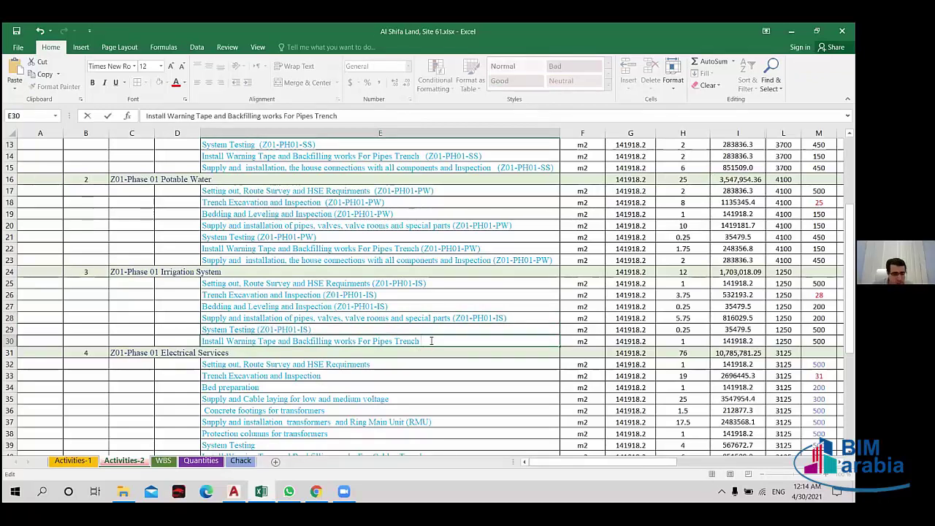
pyautogui.hotkey('ctrl', 'v')
pyautogui.scroll(-5, 444, 367)
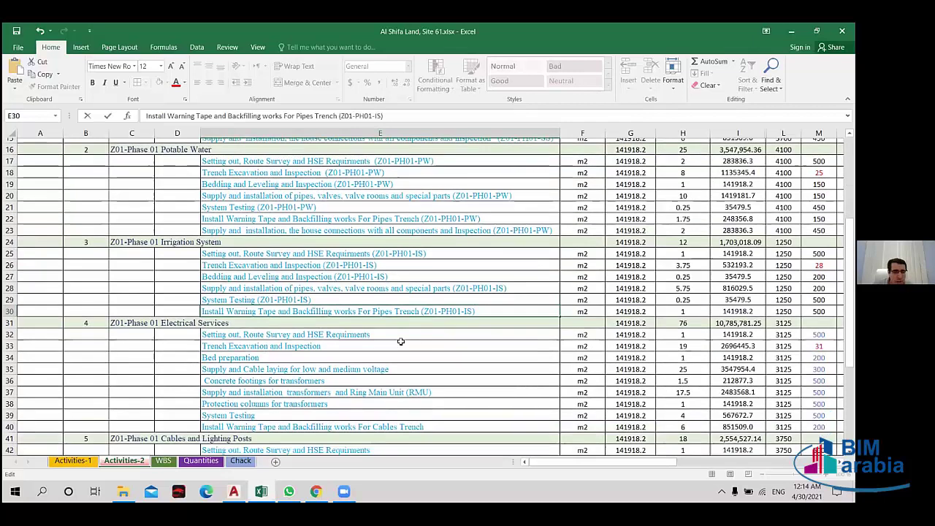
pyautogui.scroll(-1, 394, 308)
# - Code E32 as (Z01-PH01-ES) by changing IS to ES, and copy the code
pyautogui.scroll(-1, 438, 274)
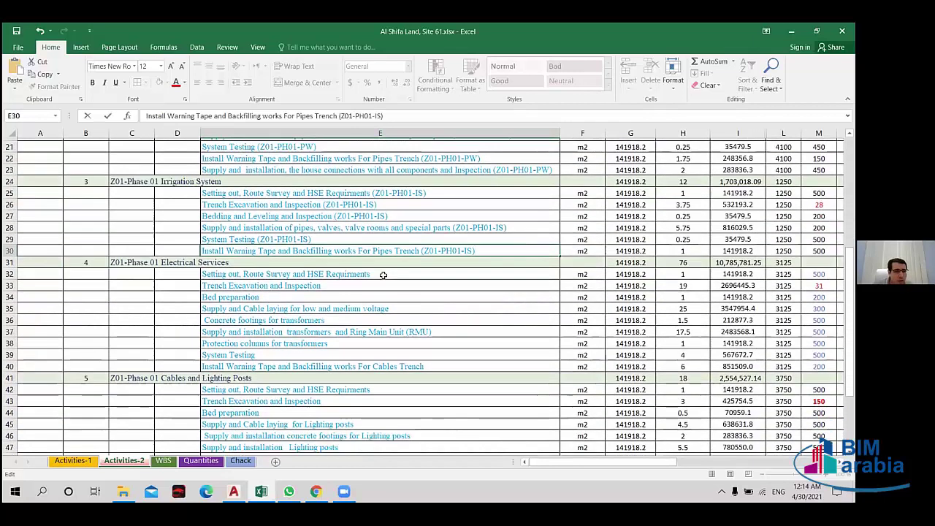
pyautogui.scroll(-1, 384, 260)
pyautogui.doubleClick(385, 260)
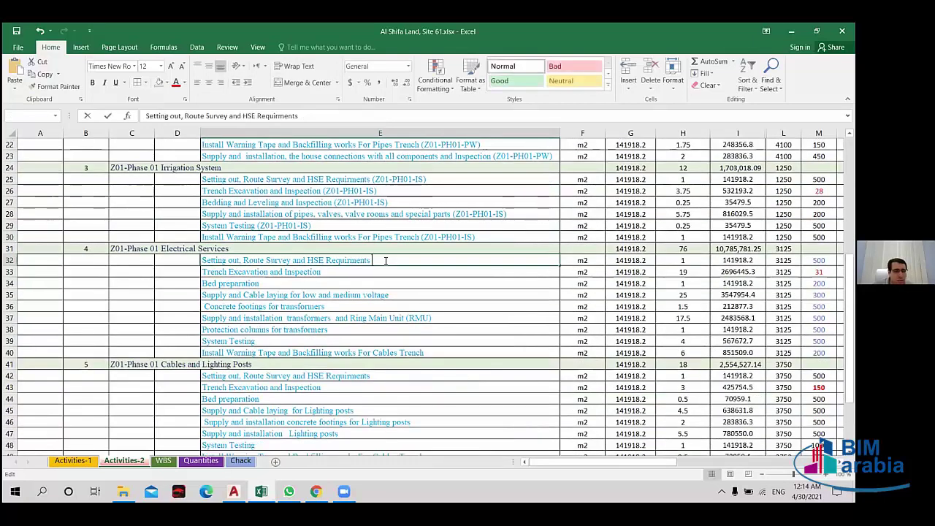
pyautogui.hotkey('ctrl', 'v')
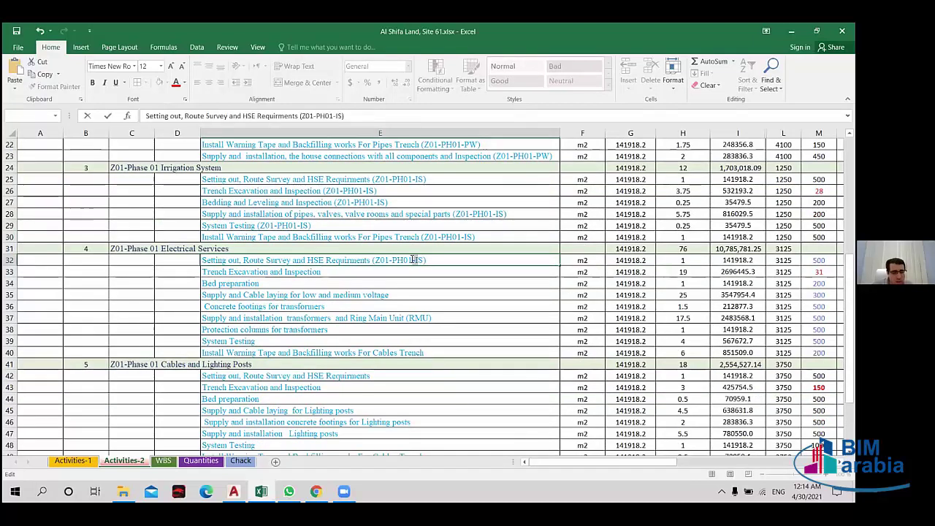
pyautogui.click(415, 260)
pyautogui.press('BackSpace')
pyautogui.write('E')
pyautogui.moveTo(429, 260); pyautogui.dragTo(376, 261)
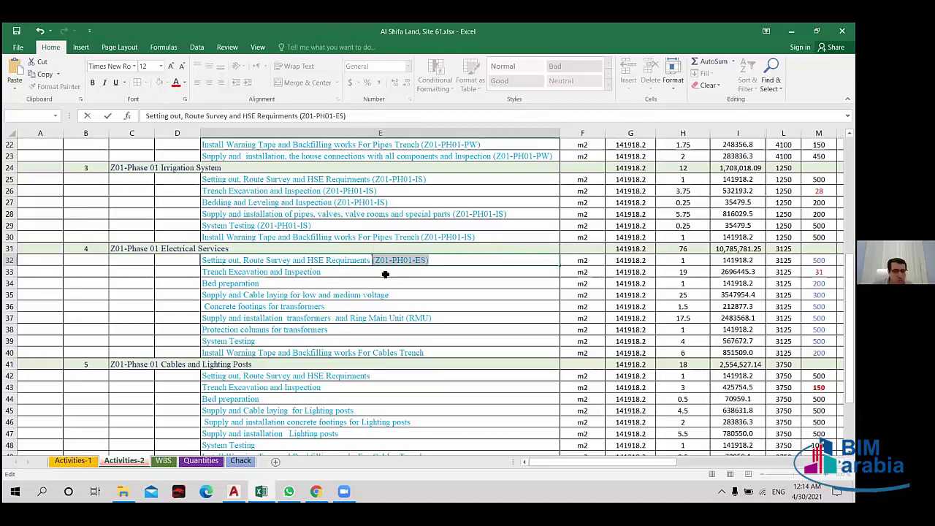
pyautogui.click(384, 272)
# - Append (Z01-PH01-ES) to the activities in E33 through E36
pyautogui.doubleClick(384, 272)
pyautogui.write('(Z01-PH01-ES)')
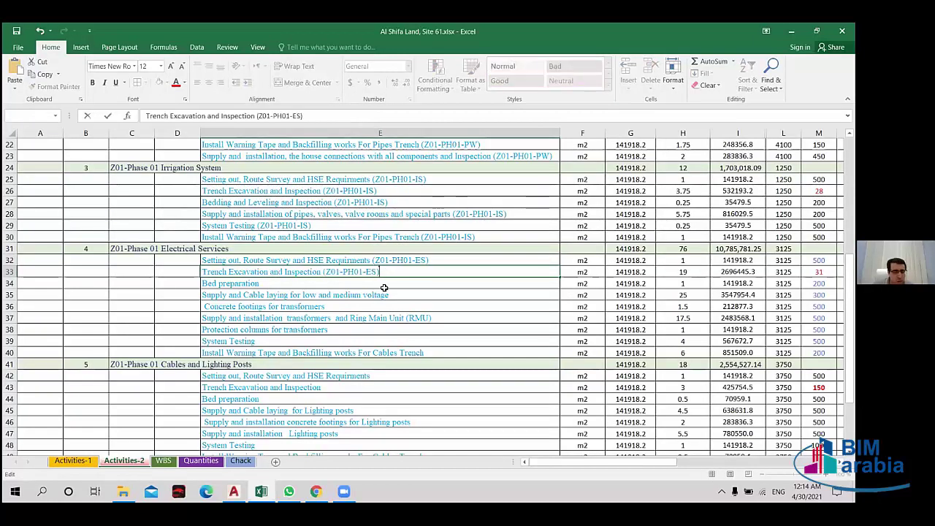
pyautogui.click(382, 283)
pyautogui.doubleClick(382, 282)
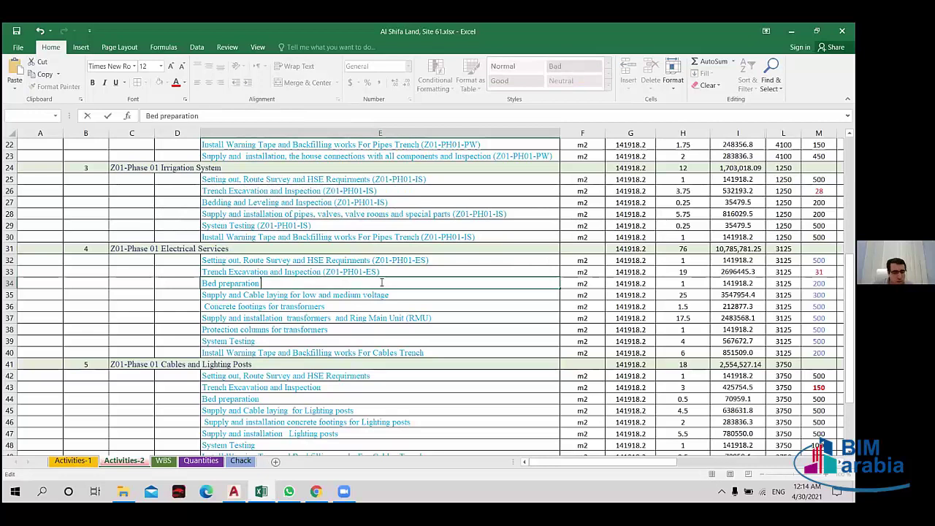
pyautogui.write('(Z01-PH01-ES)')
pyautogui.click(429, 294)
pyautogui.doubleClick(431, 295)
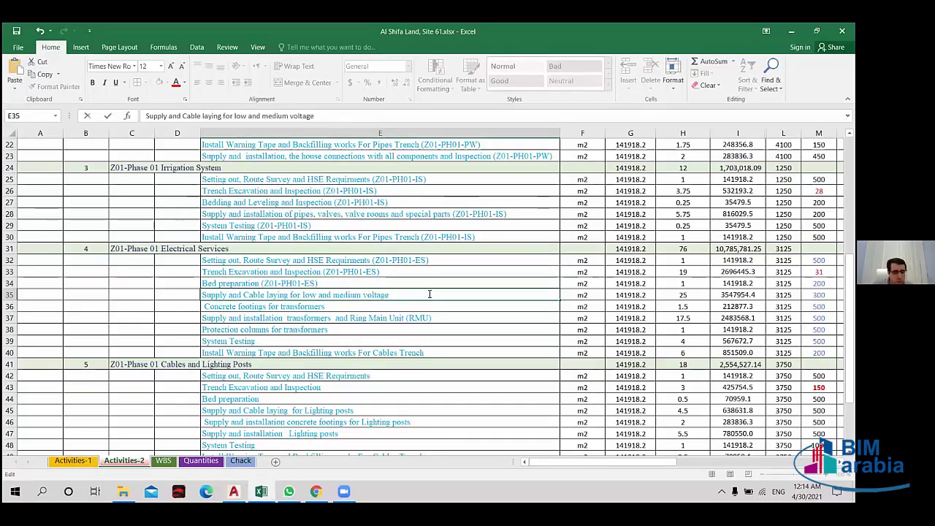
pyautogui.write('(Z01-PH01-ES)')
pyautogui.click(449, 306)
pyautogui.doubleClick(450, 307)
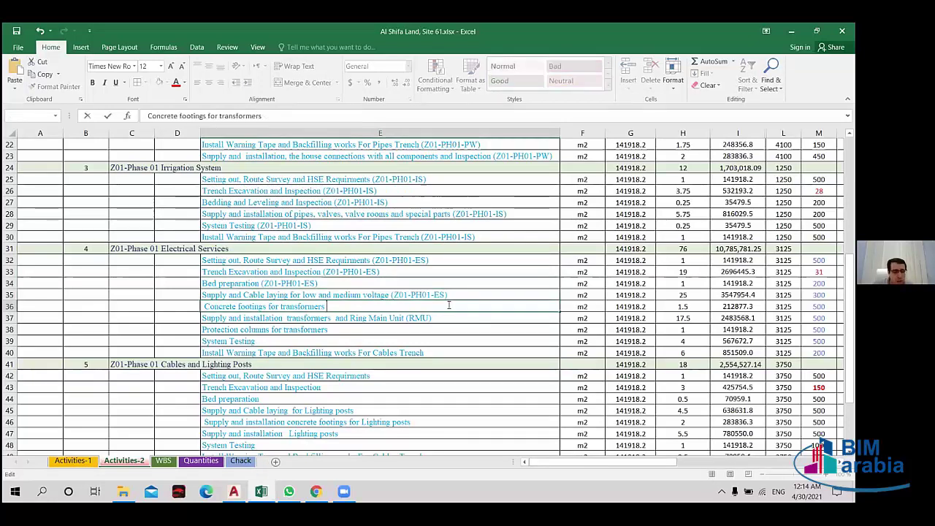
pyautogui.write('(Z01-PH01-ES)')
# - Append (Z01-PH01-ES) to the activities in E37 through E40
pyautogui.click(462, 319)
pyautogui.doubleClick(462, 319)
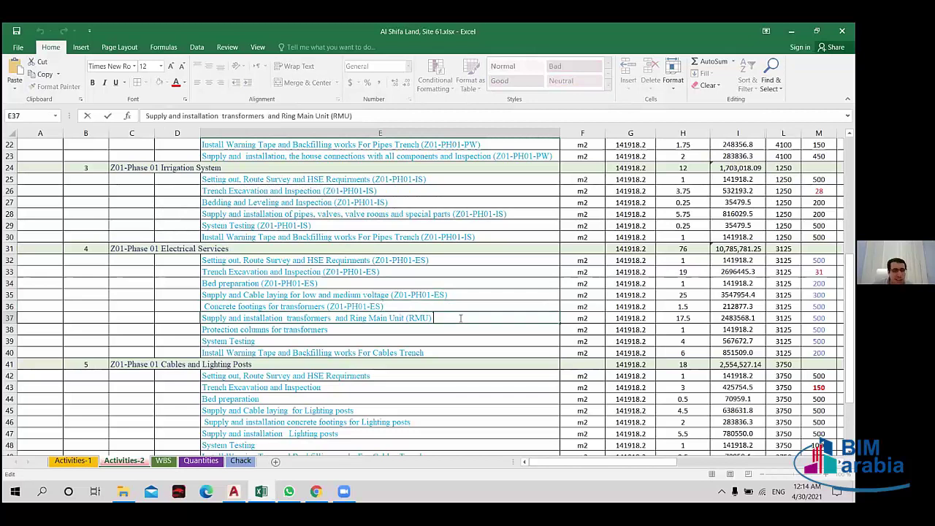
pyautogui.write('(Z01-PH01-ES)')
pyautogui.click(416, 331)
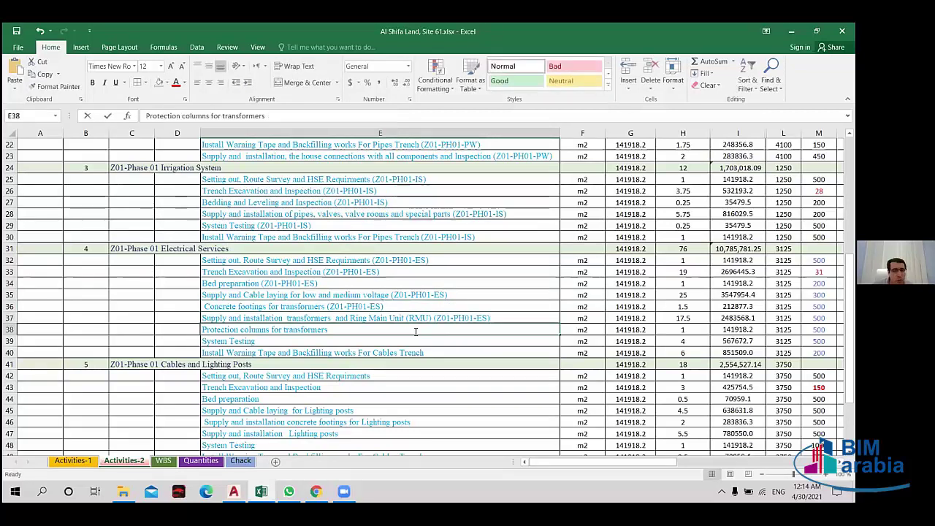
pyautogui.doubleClick(416, 331)
pyautogui.write('(Z01-PH01-ES)')
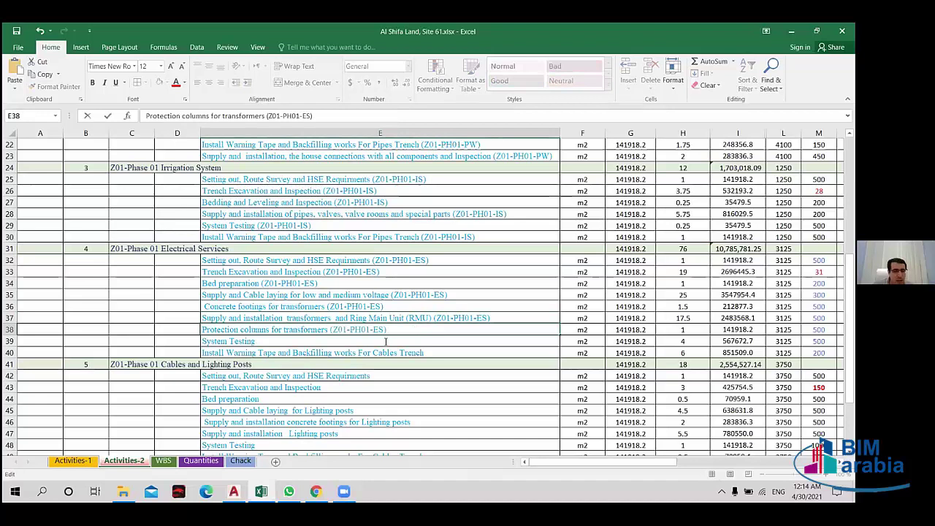
pyautogui.click(384, 341)
pyautogui.doubleClick(384, 341)
pyautogui.write('(Z01-PH01-ES)')
pyautogui.click(428, 352)
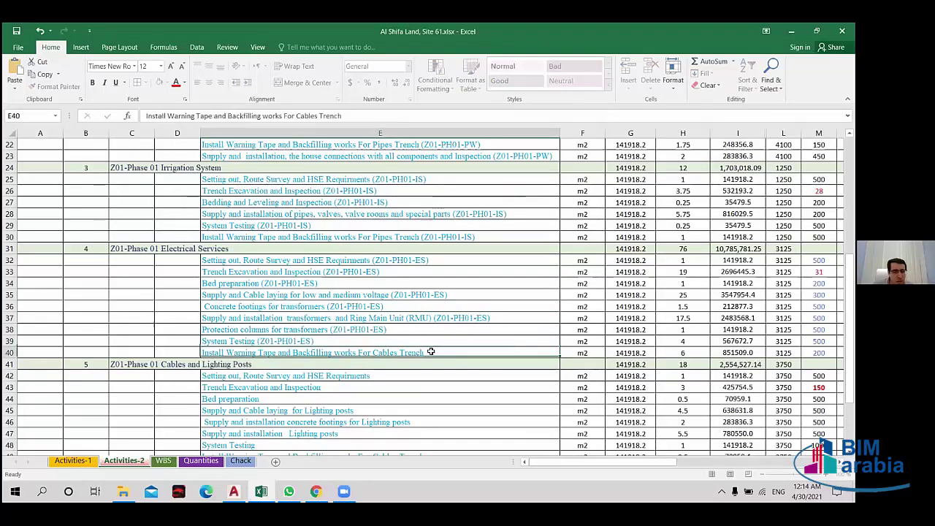
pyautogui.doubleClick(428, 353)
pyautogui.write('(Z01-PH01-ES)')
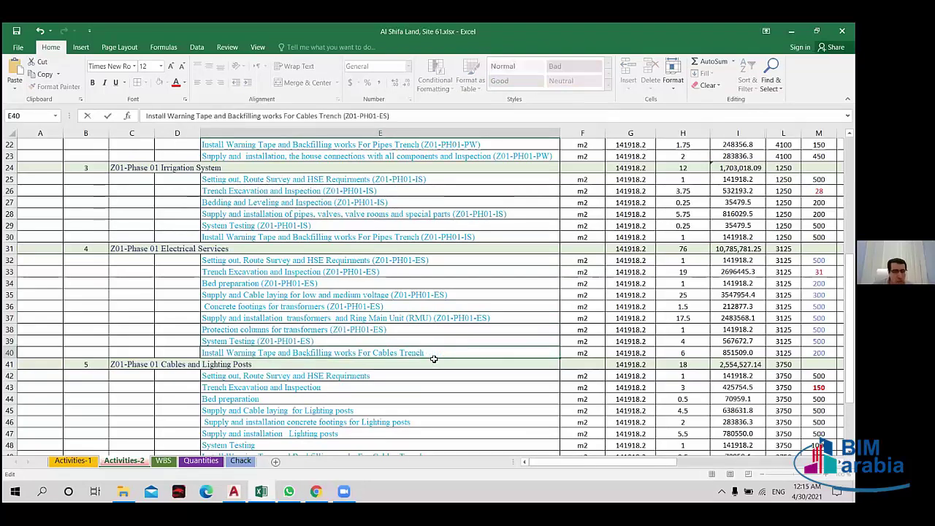
# - Paste the copied phase code onto the end of E42's setting-out task
pyautogui.scroll(-1, 434, 362)
pyautogui.scroll(-1, 382, 307)
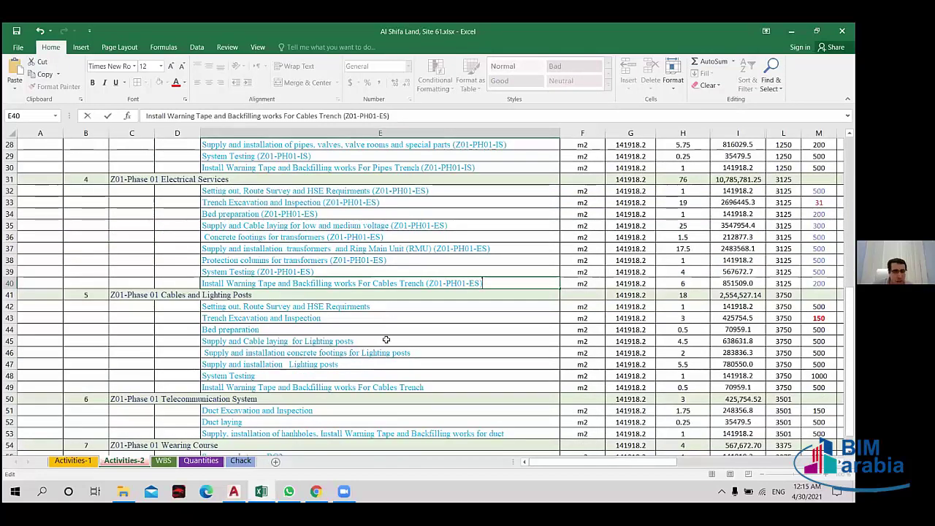
pyautogui.doubleClick(382, 307)
pyautogui.write('(Z01-PH01-ES)')
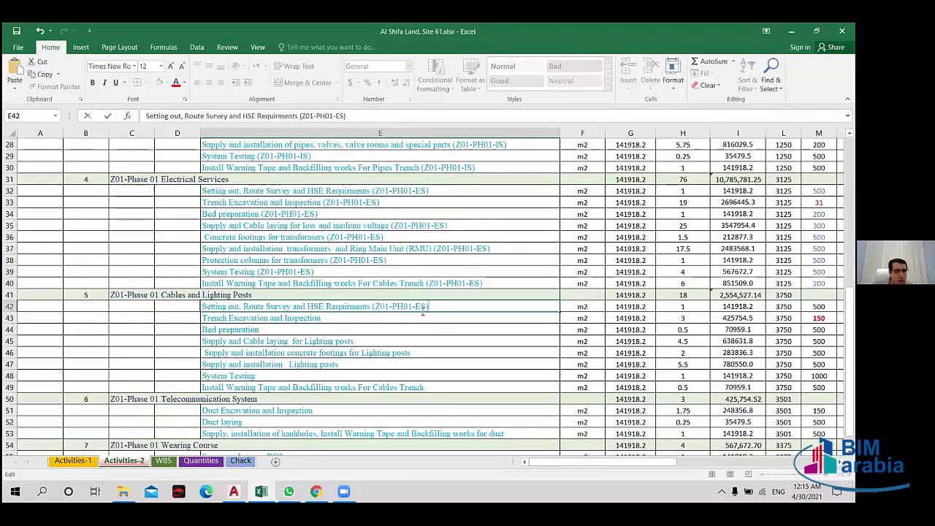
# - Change E42's code to (Z01-PH01-CLP), copy it, and add it to Trench Excavation and Inspection
pyautogui.moveTo(426, 307); pyautogui.dragTo(414, 306)
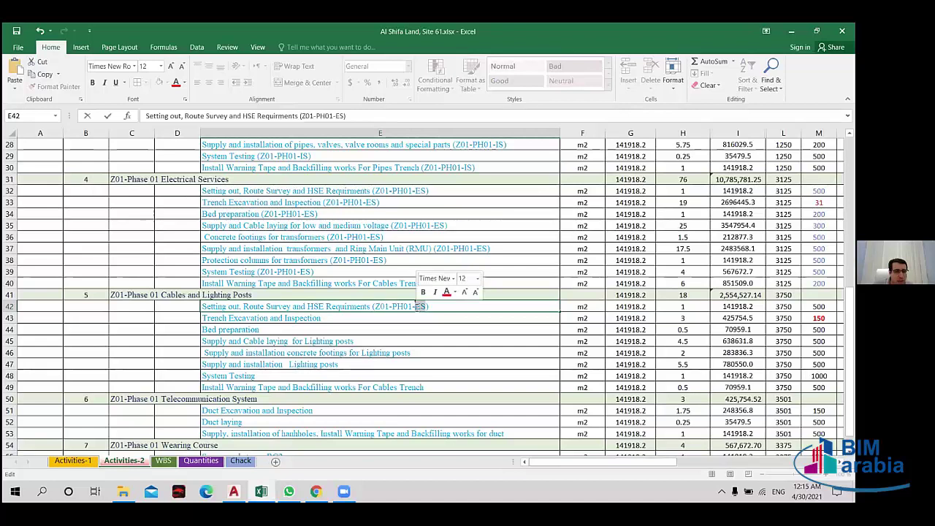
pyautogui.write('C')
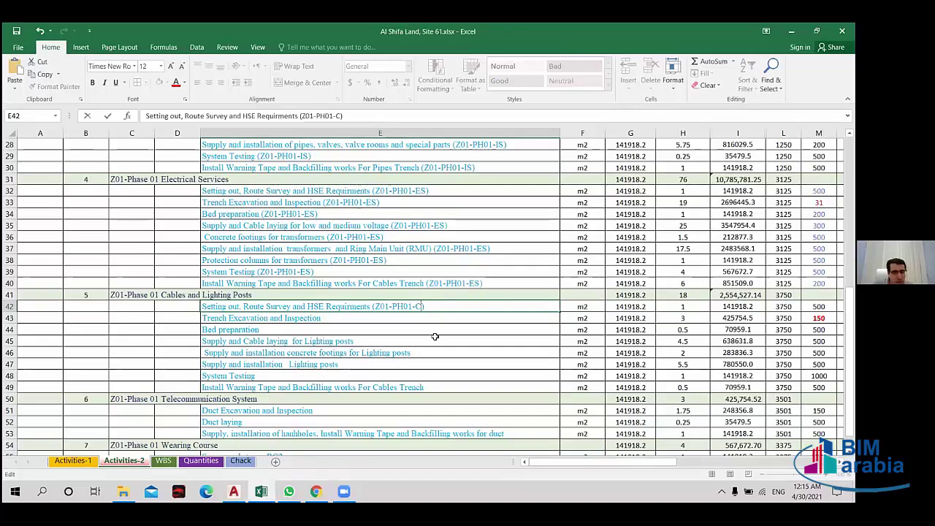
pyautogui.write('LP')
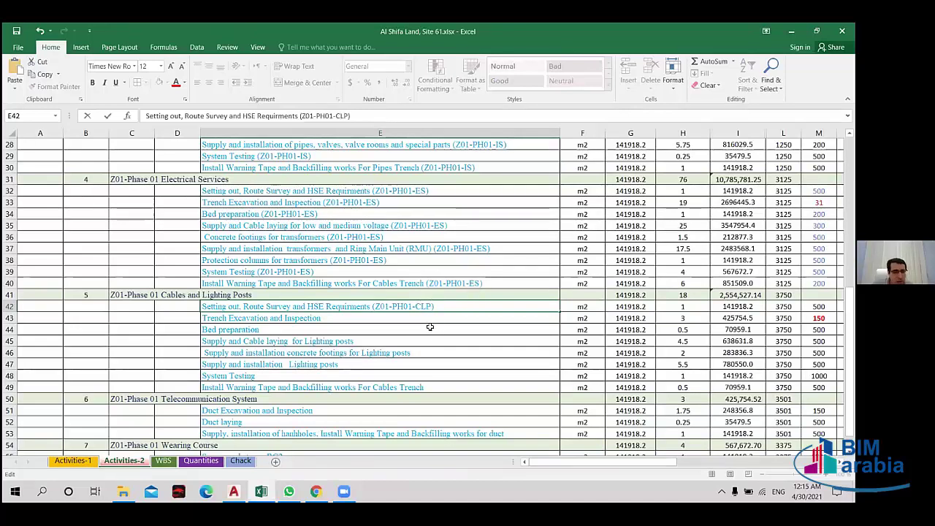
pyautogui.moveTo(434, 307); pyautogui.dragTo(374, 307)
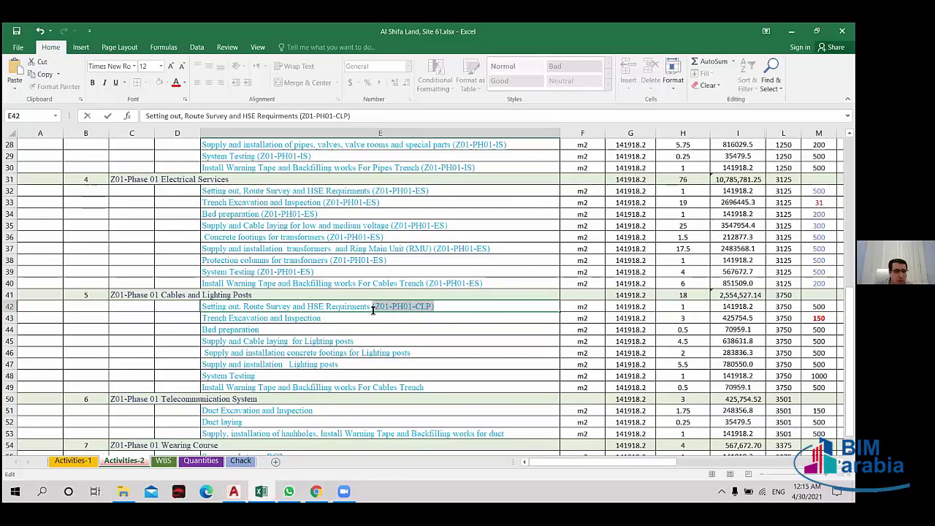
pyautogui.click(369, 316)
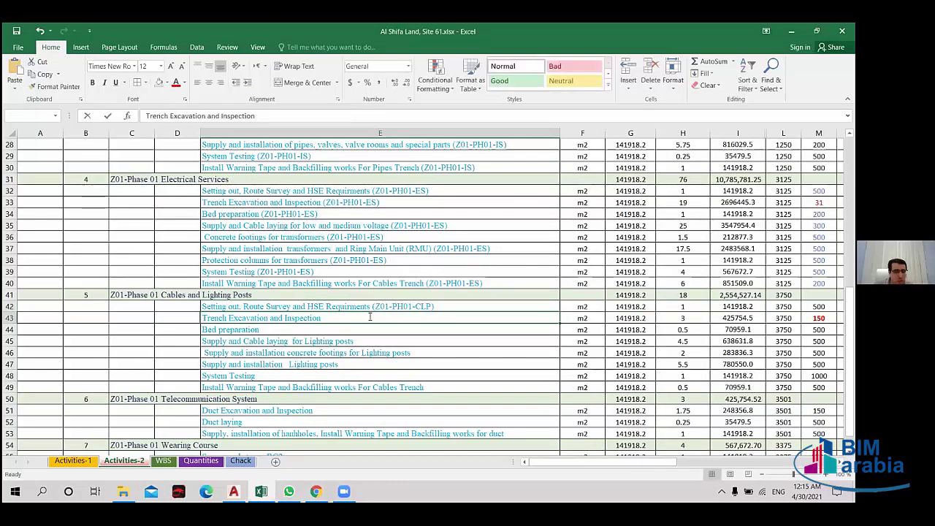
pyautogui.doubleClick(369, 316)
pyautogui.write('(Z01-PH01-CLP)')
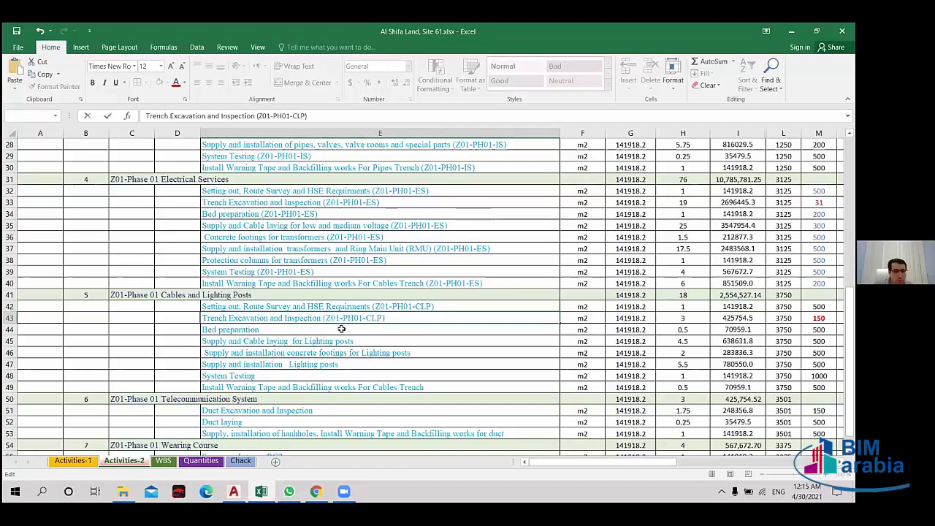
# - Append (Z01-PH01-CLP) to the bed preparation, cable laying and concrete footings items
pyautogui.doubleClick(341, 329)
pyautogui.write('(Z01-PH01-CLP)')
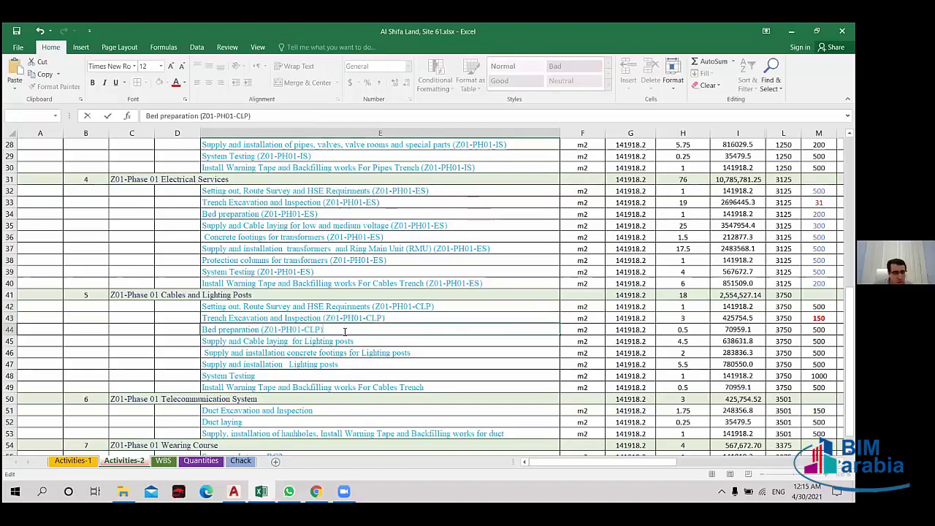
pyautogui.doubleClick(377, 341)
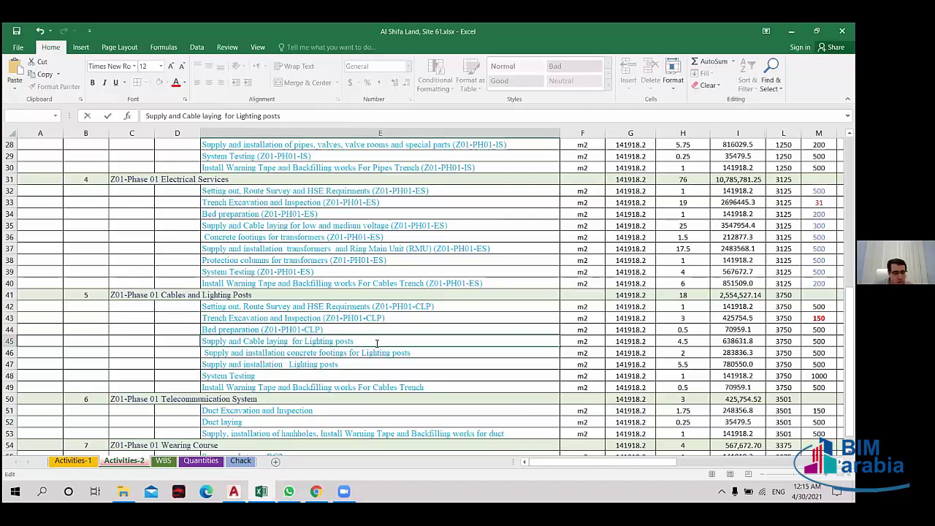
pyautogui.write('(Z01-PH01-CLP)')
pyautogui.doubleClick(431, 353)
pyautogui.press('Escape')
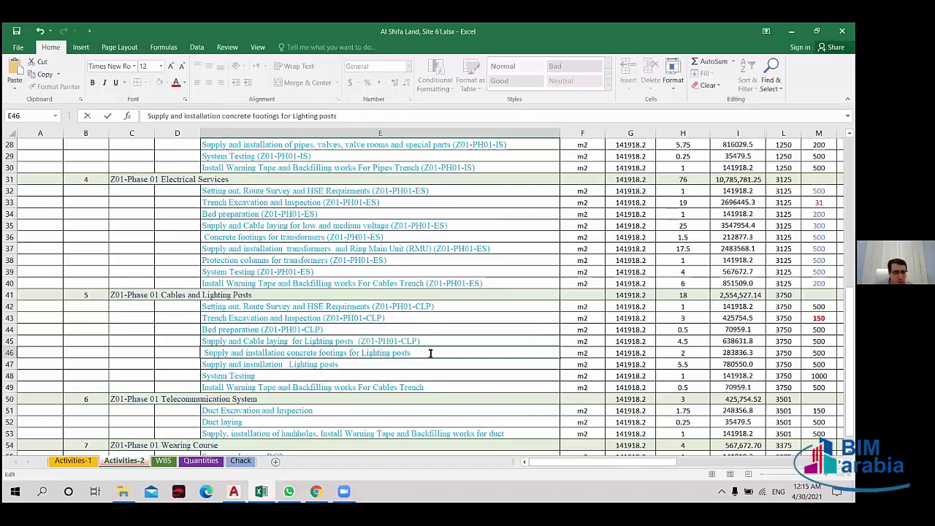
pyautogui.write('(Z01-PH01-CLP)')
# - Append (Z01-PH01-CLP) to lighting posts installation, System Testing and cables trench backfilling
pyautogui.click(408, 365)
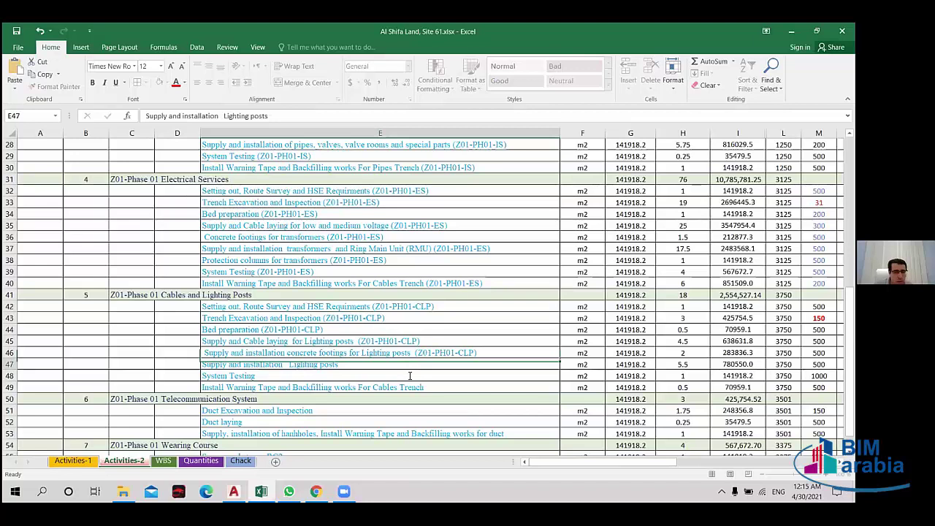
pyautogui.press('F2')
pyautogui.write('(Z01-PH01-CLP)')
pyautogui.doubleClick(410, 375)
pyautogui.hotkey('ctrl', 'v')
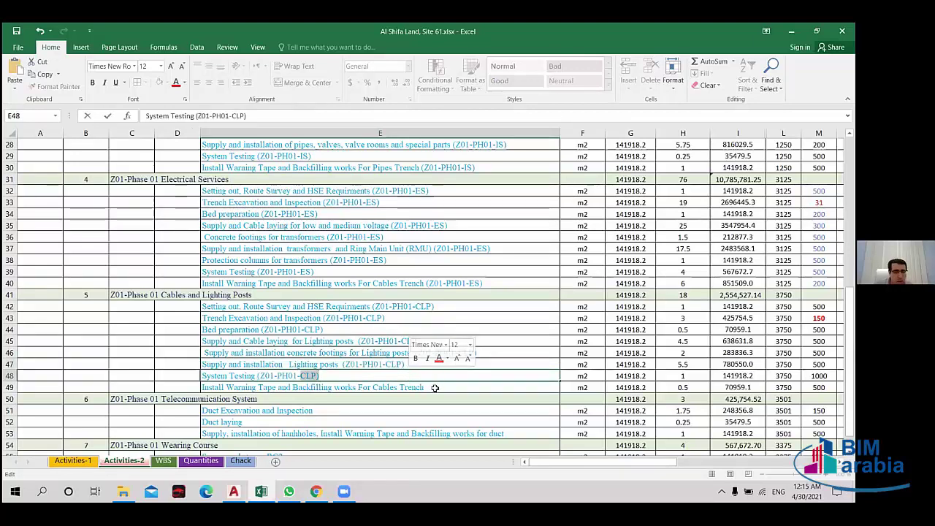
pyautogui.doubleClick(434, 387)
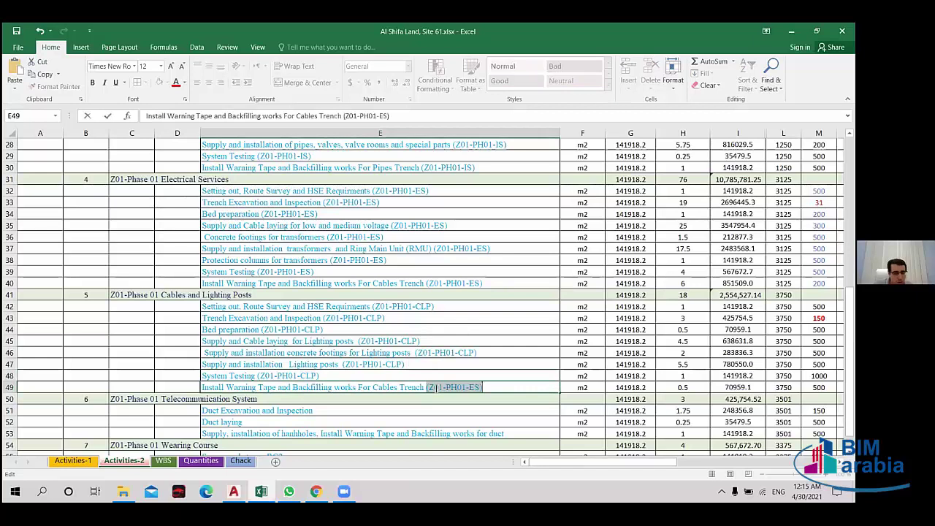
pyautogui.write('(Z01-PH01-CLP)')
pyautogui.scroll(-1, 331, 338)
pyautogui.scroll(-1, 334, 347)
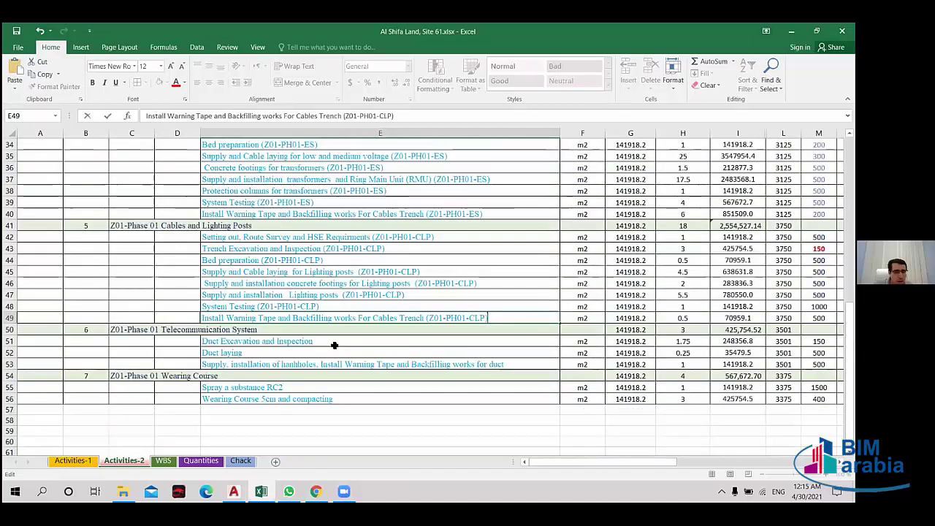
# - Code the duct excavation item in E51 as (Z01-PH01-TS) and copy the code
pyautogui.doubleClick(335, 343)
pyautogui.write('(Z01-PH01-CLP)')
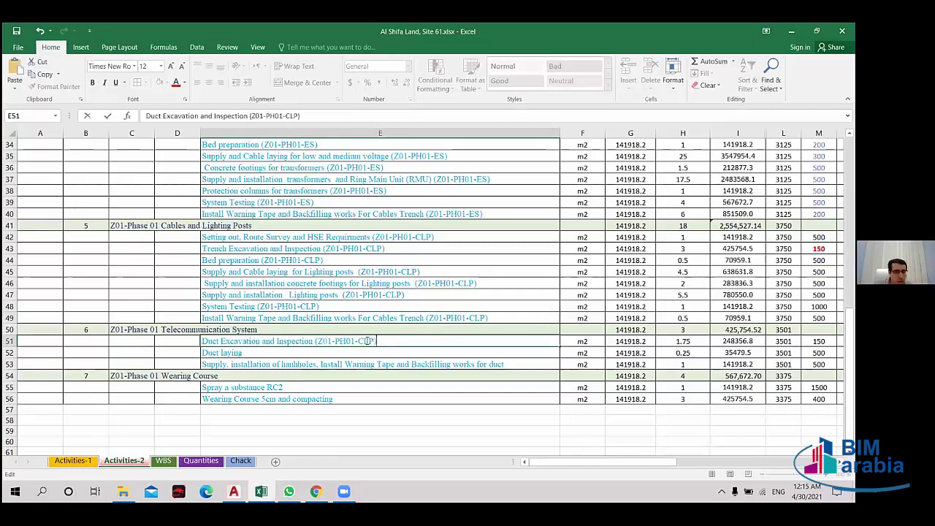
pyautogui.moveTo(374, 341); pyautogui.dragTo(359, 343)
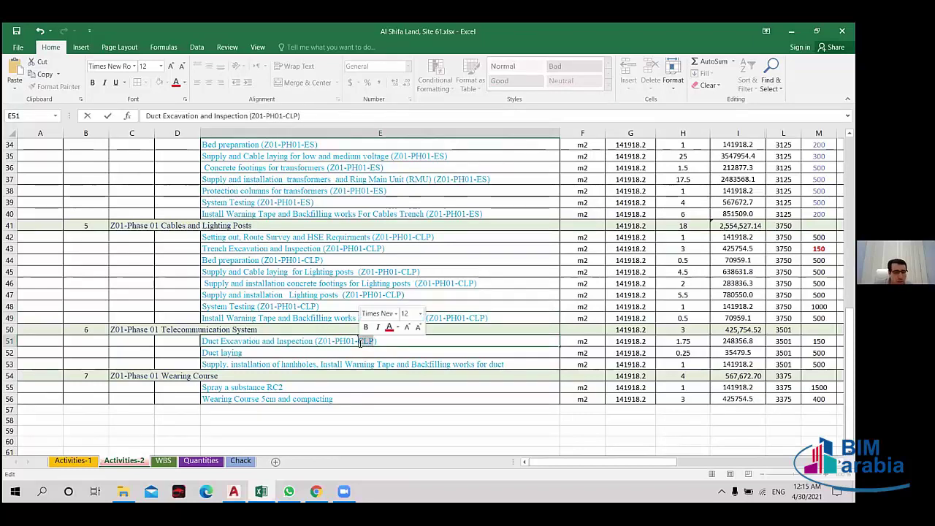
pyautogui.write('T')
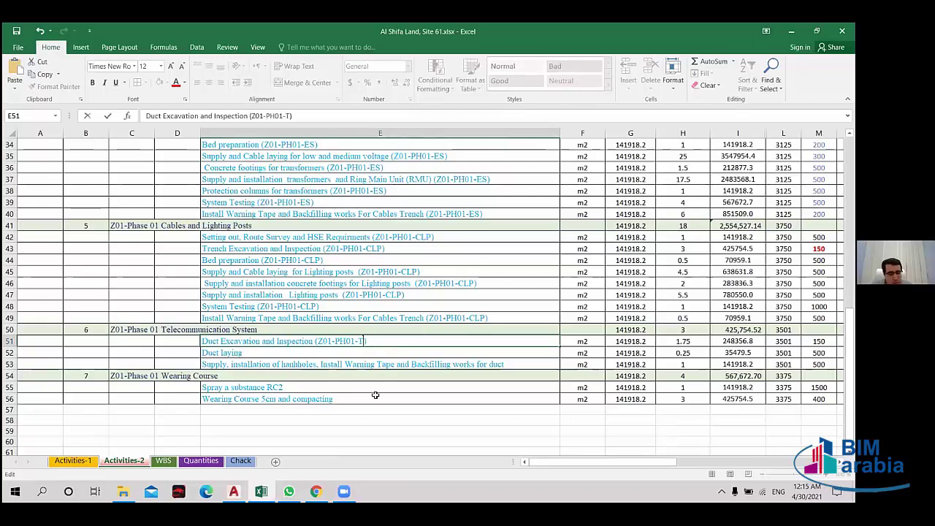
pyautogui.write('S')
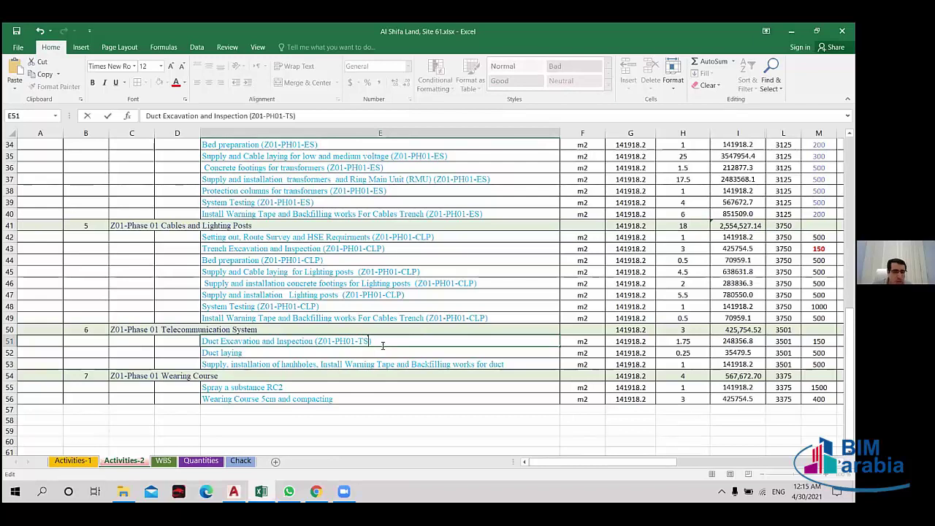
pyautogui.moveTo(371, 341); pyautogui.dragTo(316, 341)
pyautogui.hotkey('ctrl', 'c')
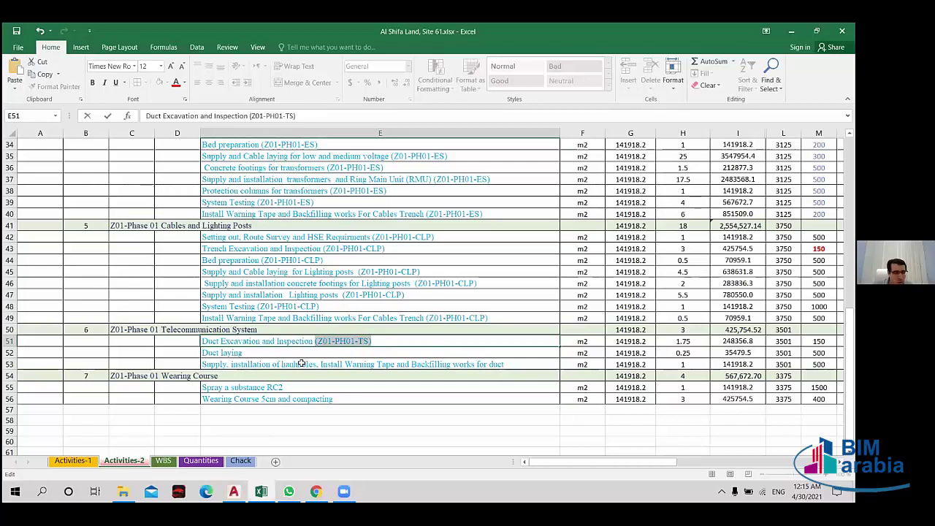
# - Append (Z01-PH01-TS) to the duct laying and handholes items
pyautogui.click(300, 354)
pyautogui.doubleClick(300, 354)
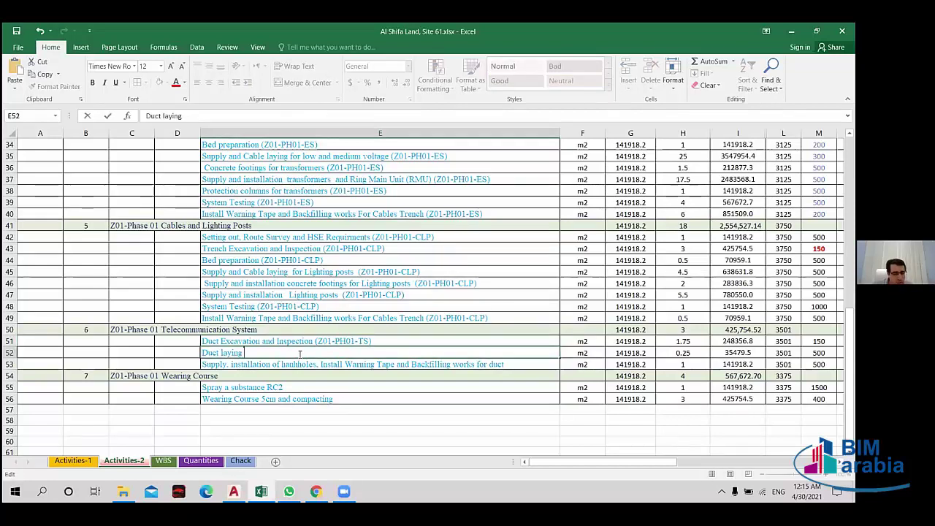
pyautogui.hotkey('ctrl', 'v')
pyautogui.click(525, 365)
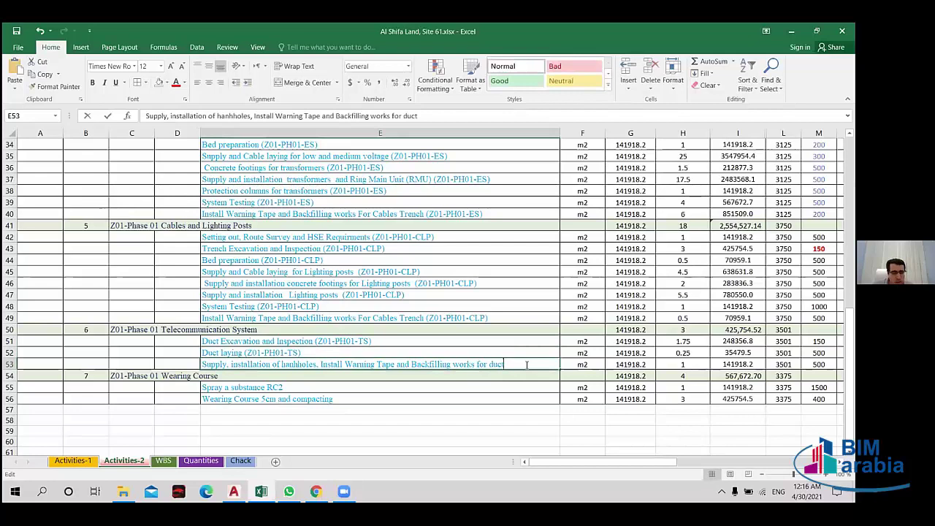
pyautogui.hotkey('ctrl', 'v')
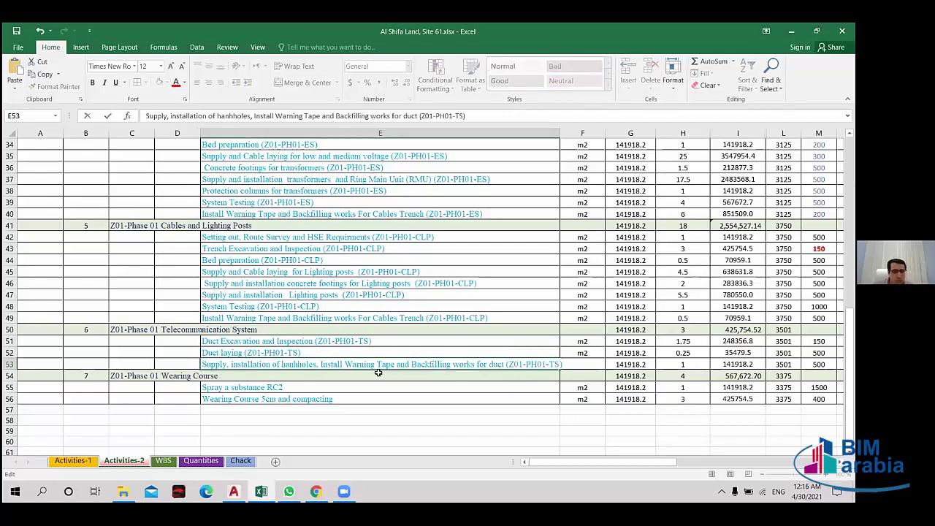
# - Append the code to the Spray a substance RC2 item, changed to (Z01-PH01-Wear-C)
pyautogui.doubleClick(346, 387)
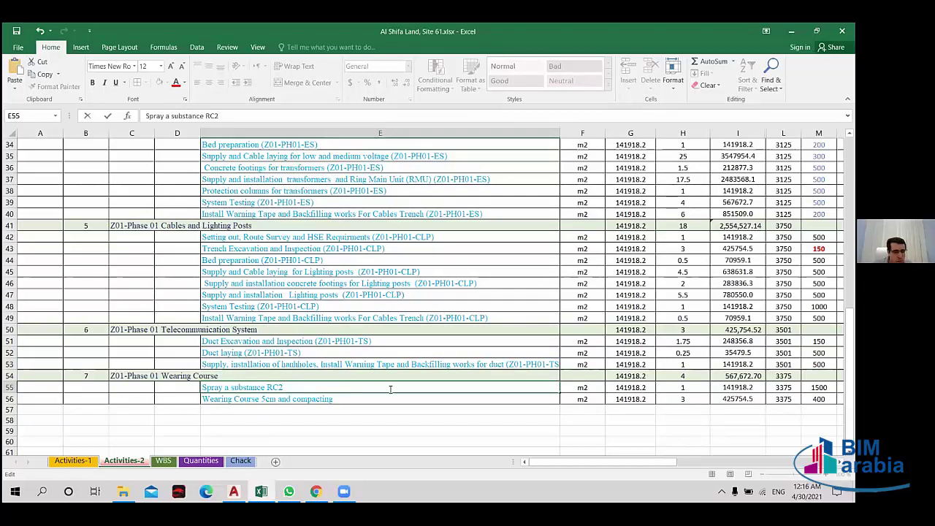
pyautogui.hotkey('ctrl', 'v')
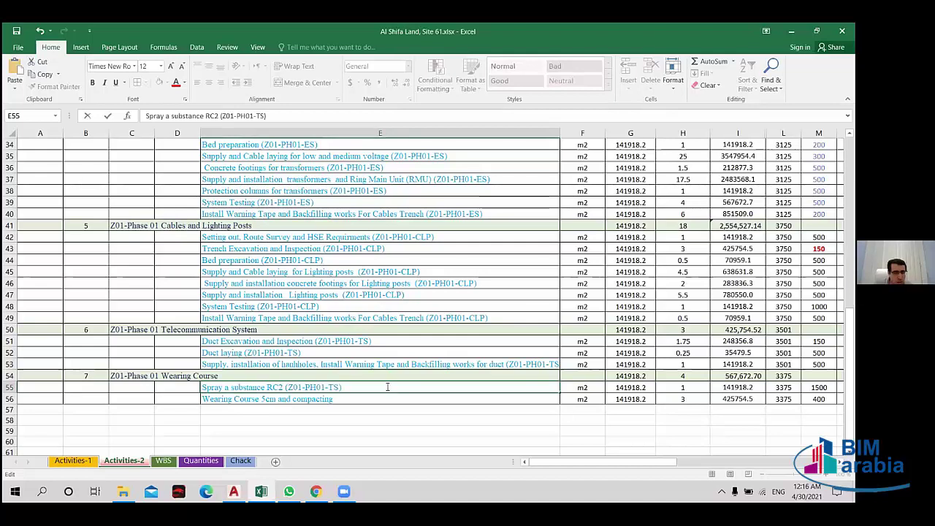
pyautogui.doubleClick(329, 387)
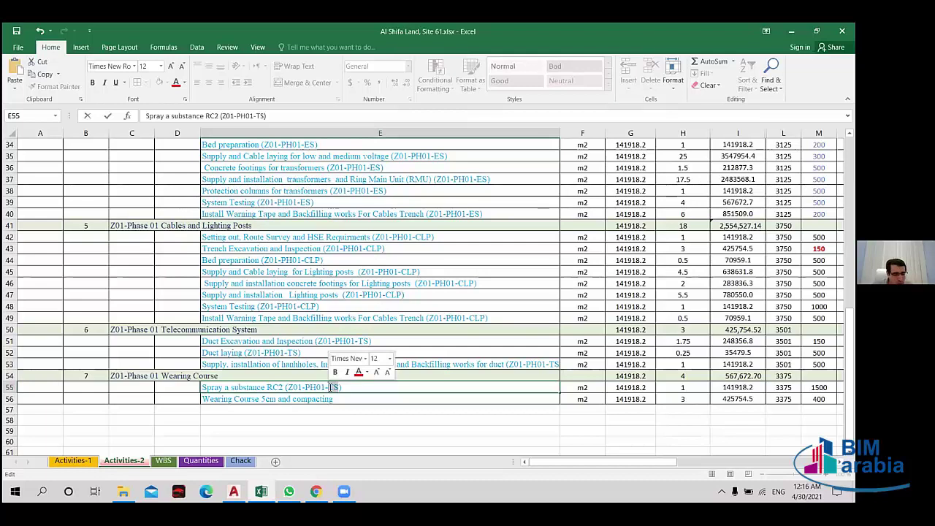
pyautogui.write('W')
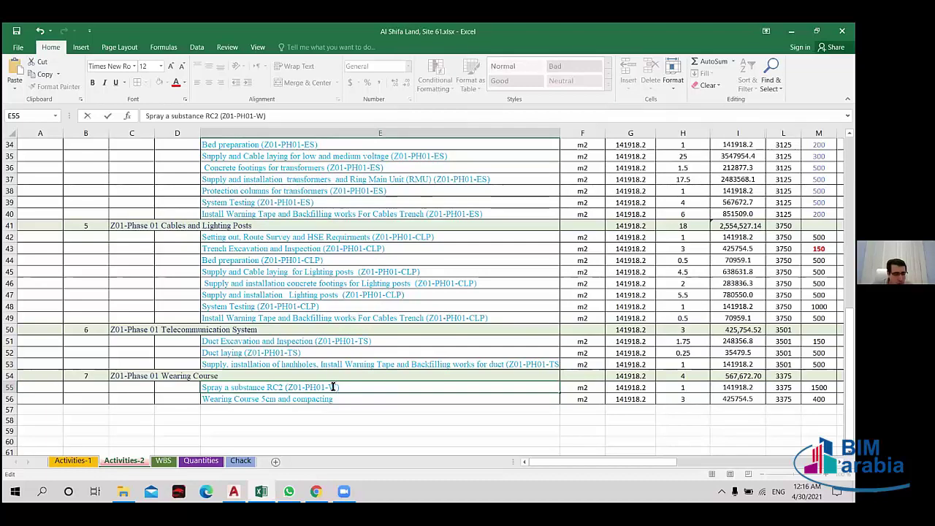
pyautogui.write('e')
pyautogui.write('ar')
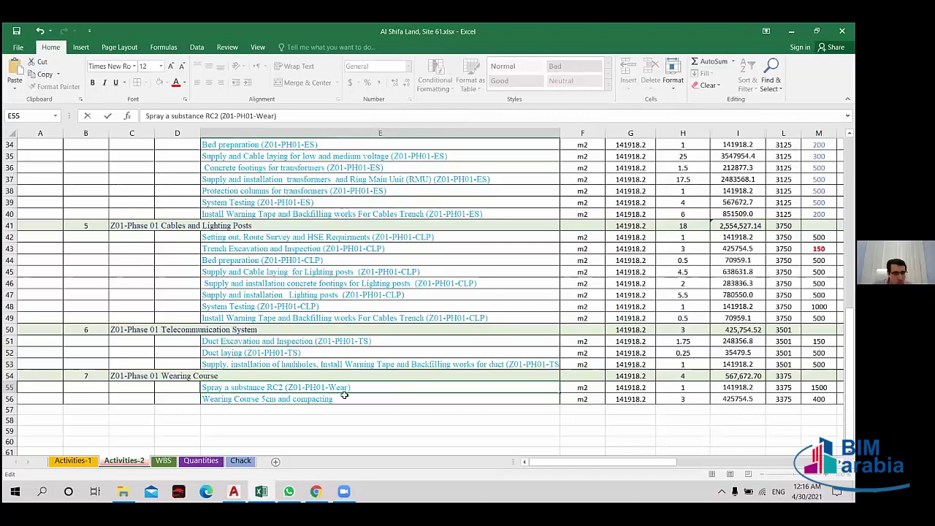
pyautogui.write('-')
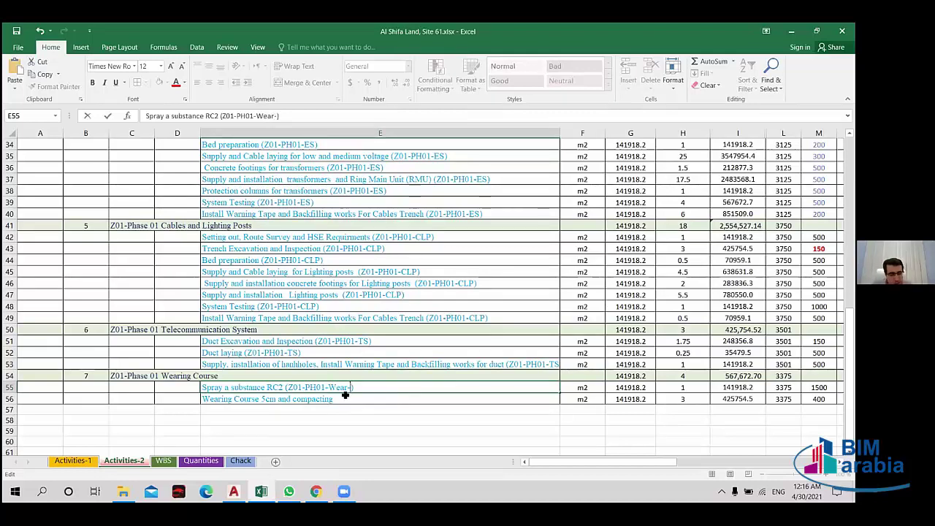
pyautogui.write('c')
pyautogui.press('BackSpace')
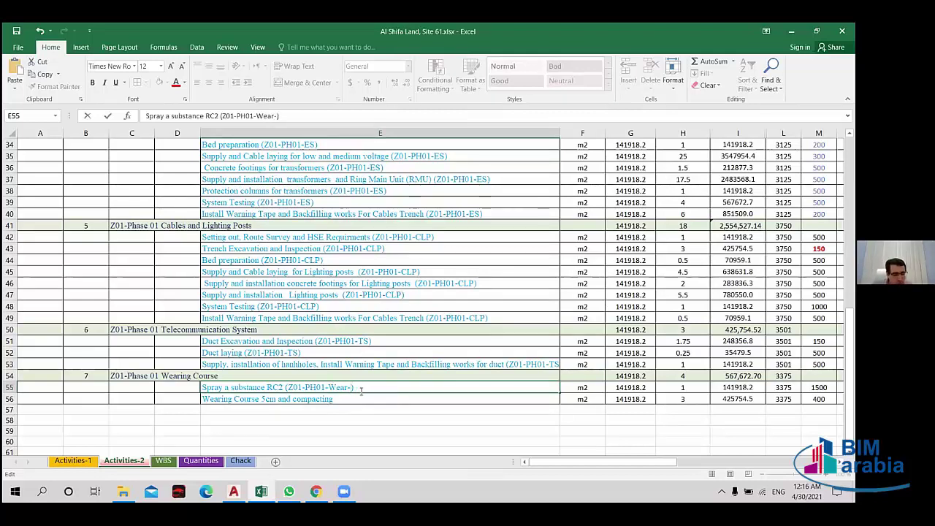
pyautogui.write('C')
pyautogui.moveTo(360, 387); pyautogui.dragTo(194, 380)
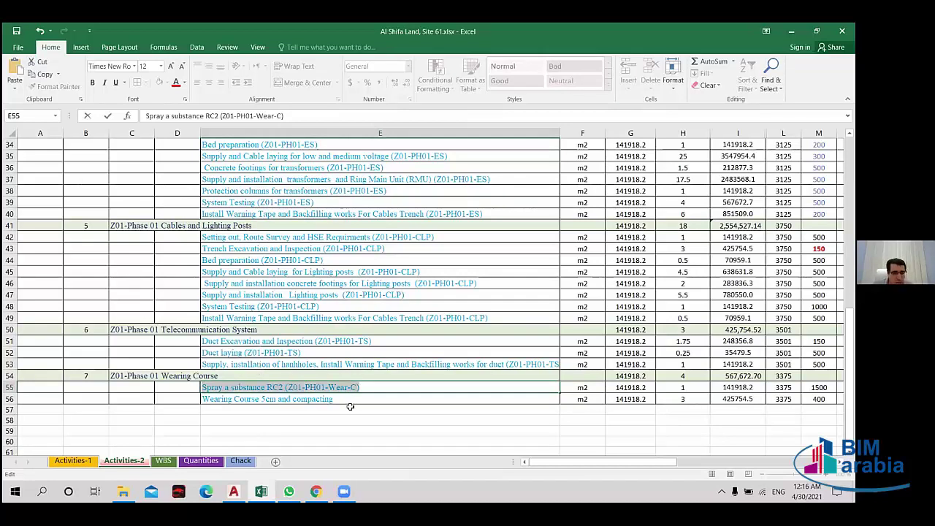
pyautogui.moveTo(360, 387); pyautogui.dragTo(286, 387)
pyautogui.hotkey('ctrl', 'c')
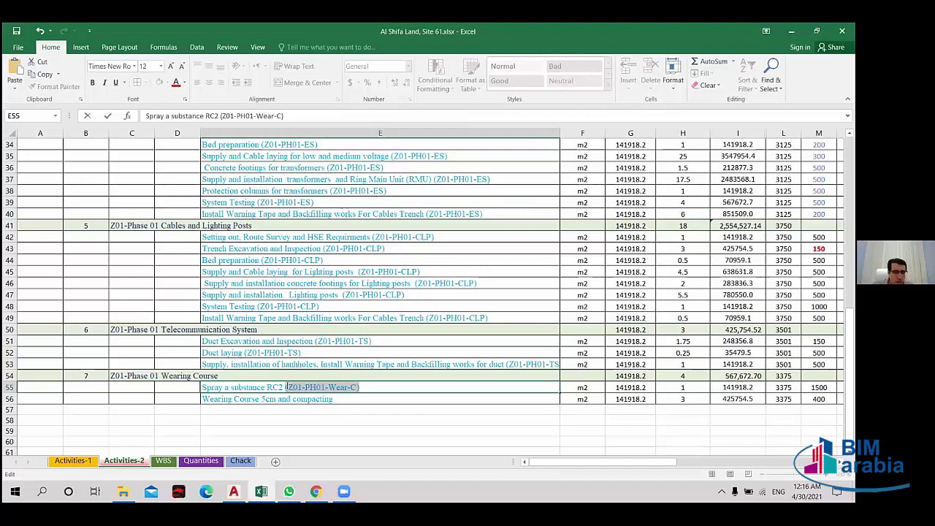
# - Add (Z01-PH01-Wear-C) to the end of the Wearing Course 5cm and compacting item
pyautogui.click(348, 398)
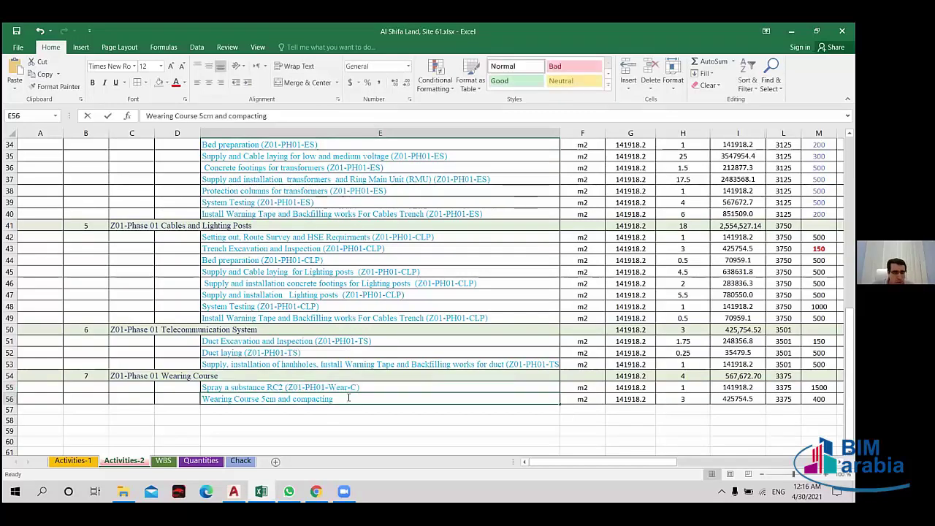
pyautogui.doubleClick(348, 398)
pyautogui.hotkey('ctrl', 'v')
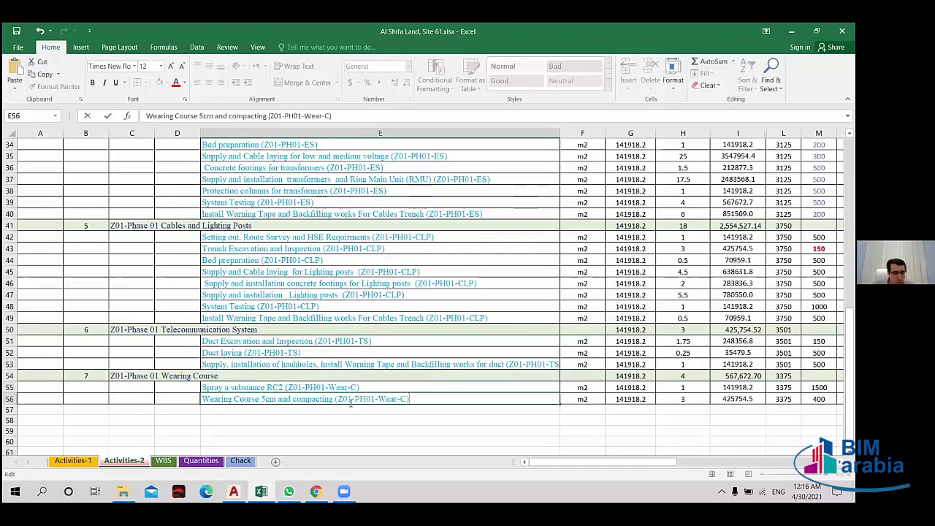
pyautogui.press('Return')
pyautogui.press('Return')
pyautogui.press('Return')
pyautogui.scroll(2, 351, 402)
pyautogui.scroll(2, 350, 403)
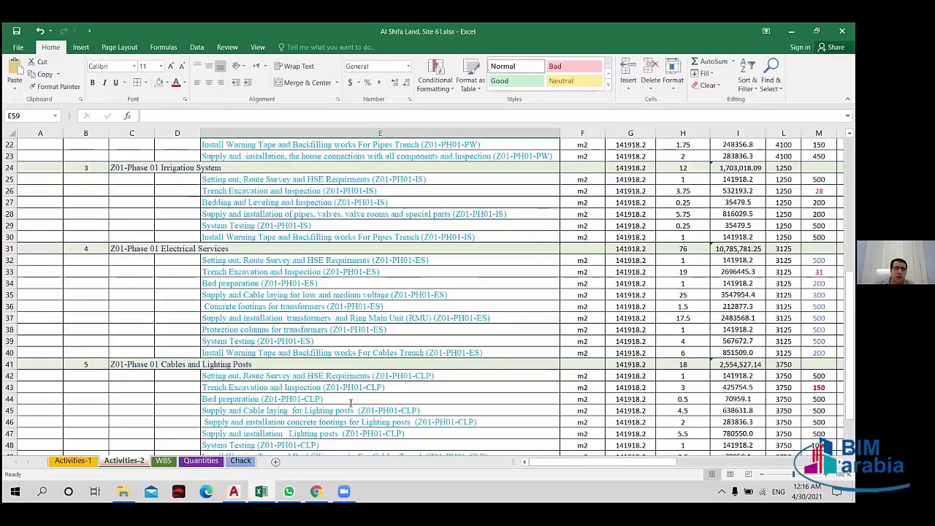
pyautogui.scroll(7, 350, 402)
pyautogui.scroll(-5, 351, 402)
pyautogui.scroll(-5, 349, 403)
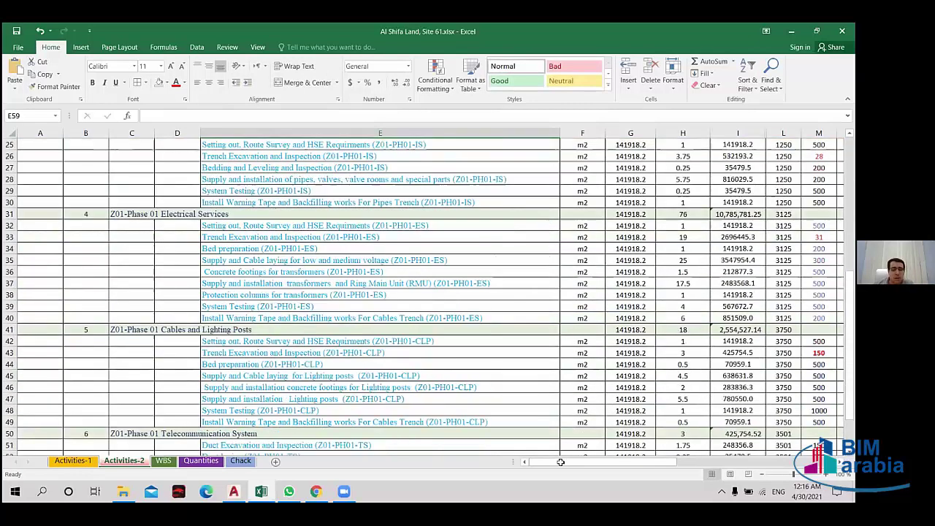
pyautogui.scroll(-3, 350, 402)
pyautogui.scroll(6, 746, 238)
pyautogui.scroll(6, 746, 239)
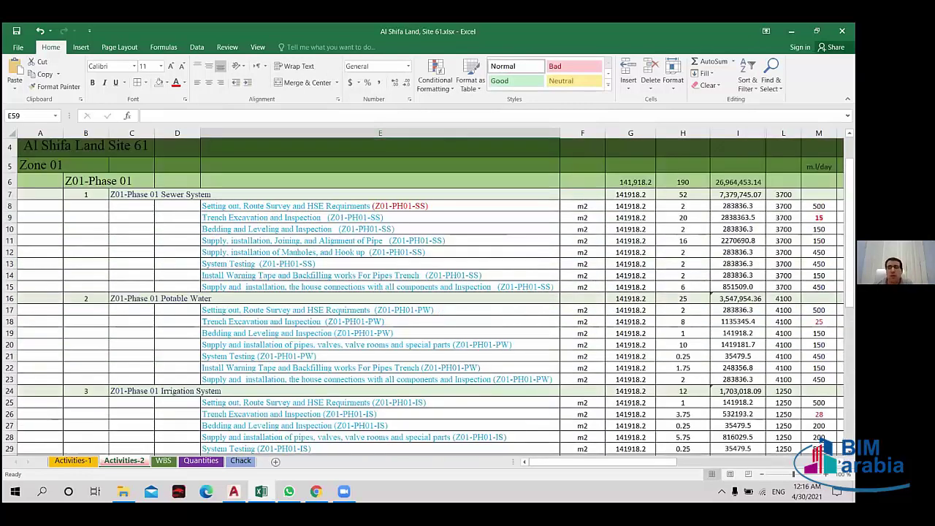
pyautogui.scroll(1, 722, 215)
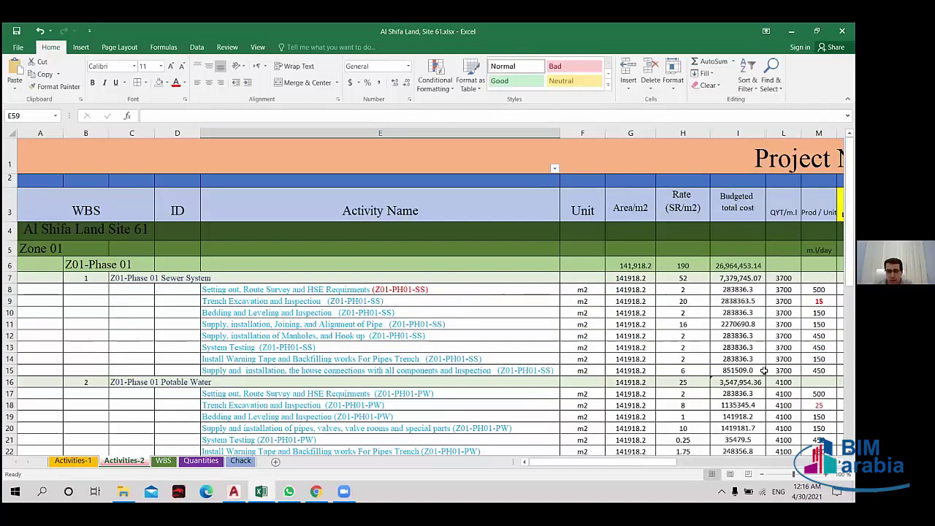
pyautogui.moveTo(646, 466); pyautogui.dragTo(670, 463)
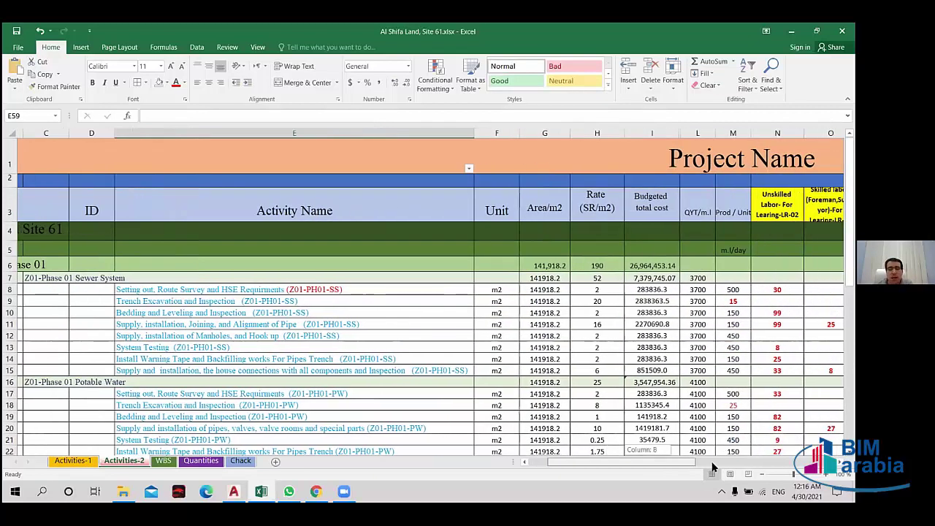
pyautogui.moveTo(679, 460); pyautogui.dragTo(593, 466)
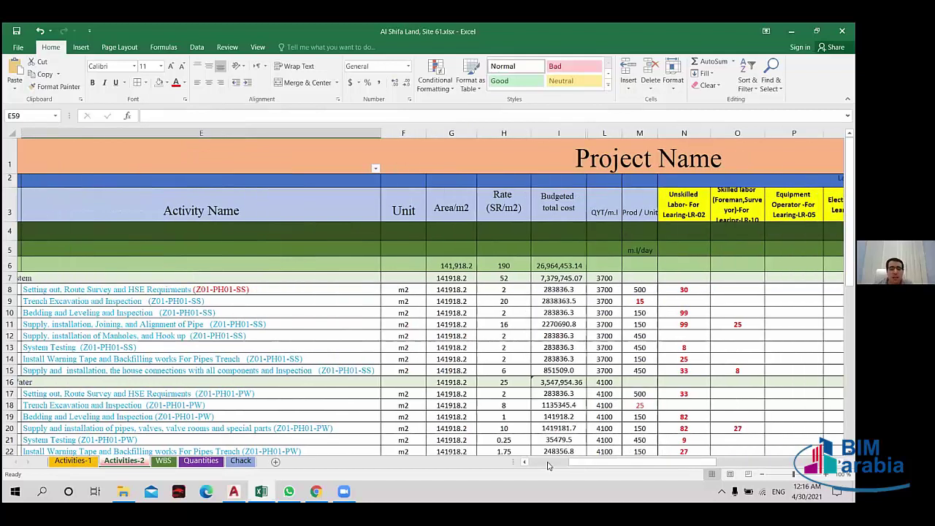
pyautogui.scroll(-3, 555, 468)
# - Copy rows 6–56 of the Z01-Phase 01 block and paste them starting at row 57
pyautogui.hscroll(-3, 648, 466)
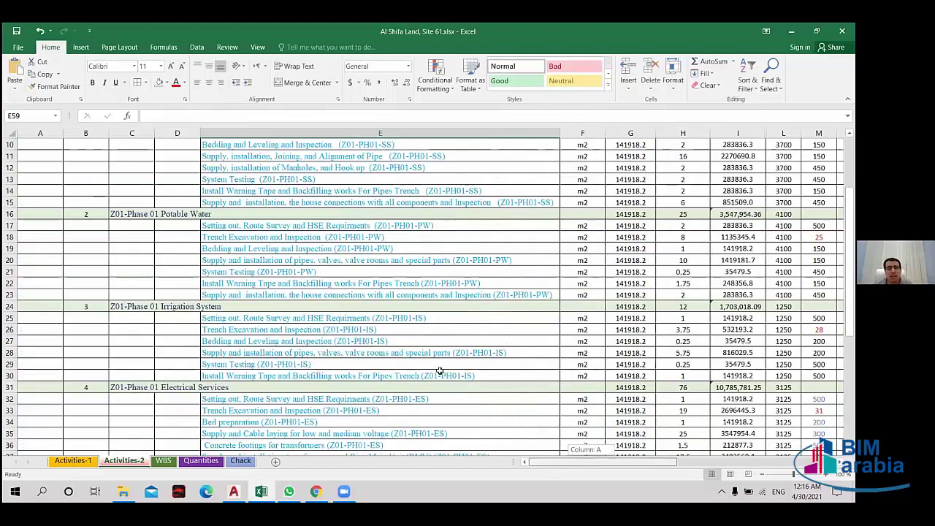
pyautogui.scroll(3, 648, 466)
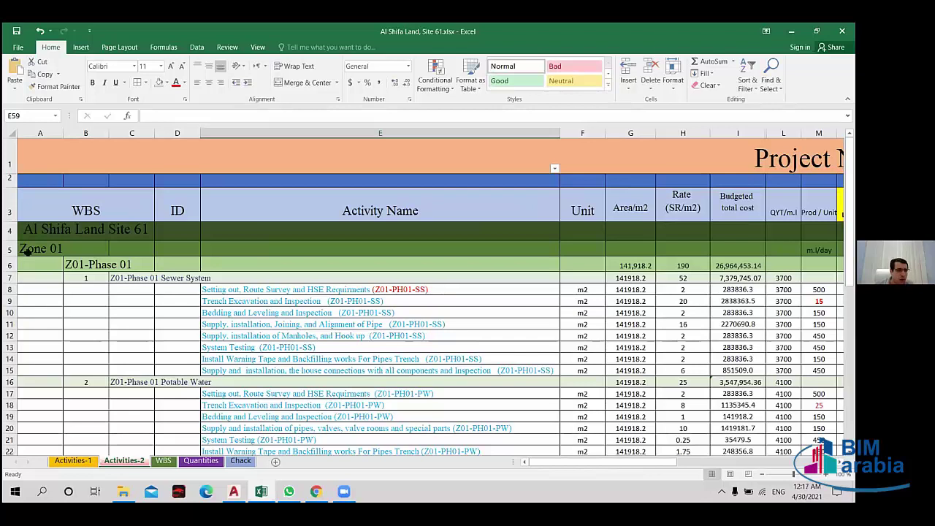
pyautogui.moveTo(8, 264)
pyautogui.mouseDown()
pyautogui.moveTo(9, 417)
pyautogui.moveTo(33, 443)
pyautogui.moveTo(29, 437)
pyautogui.mouseUp()
pyautogui.hotkey('ctrl', 'c')
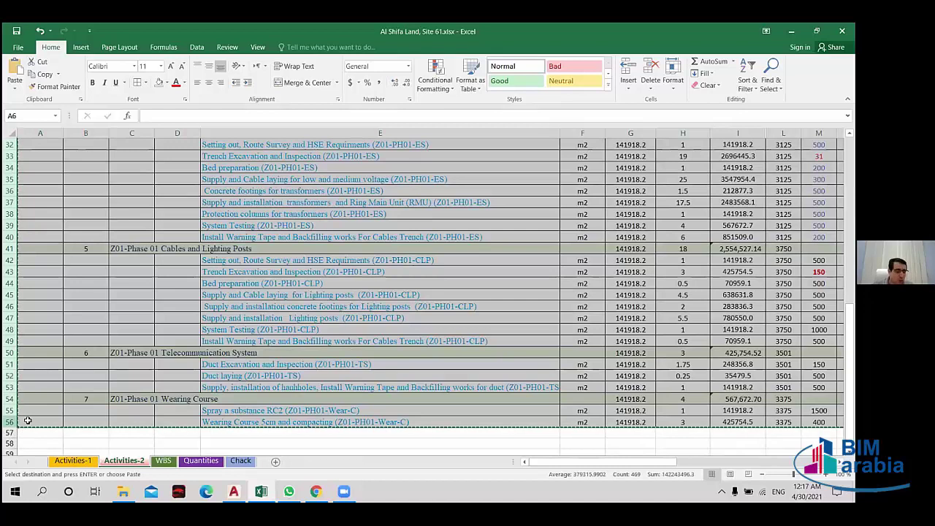
pyautogui.click(33, 432)
pyautogui.scroll(-2, 118, 388)
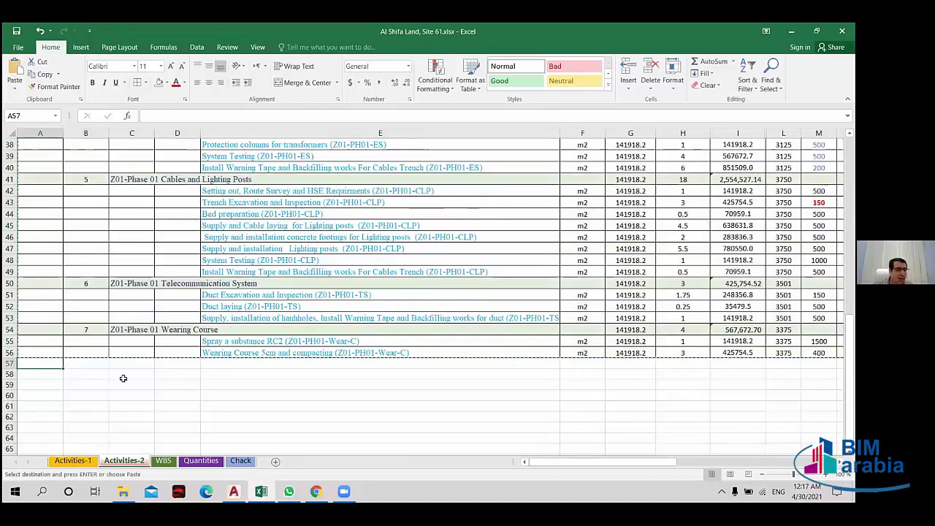
pyautogui.hotkey('ctrl', 'v')
pyautogui.scroll(-1, 102, 343)
pyautogui.scroll(-1, 88, 312)
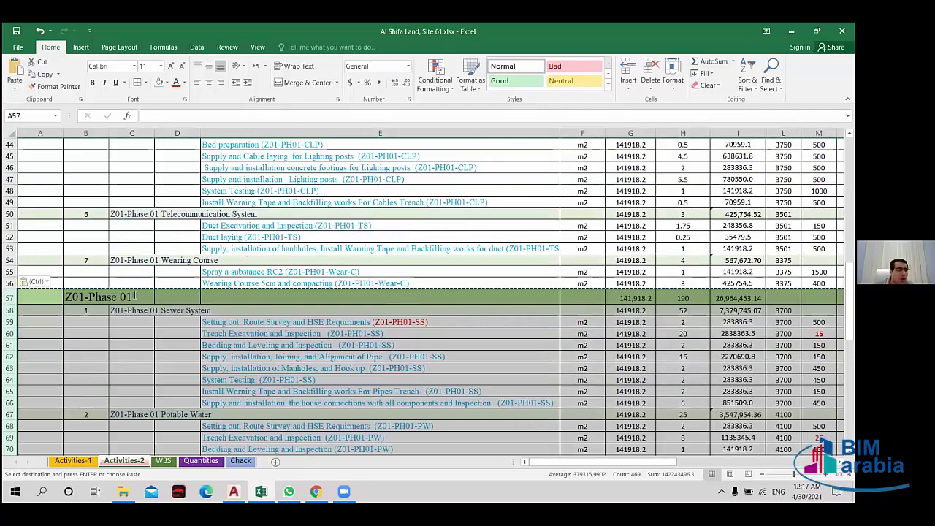
# - Retitle the pasted block in B57 as Z01-Phase 02
pyautogui.click(95, 298)
pyautogui.write('Z01-Phase 01')
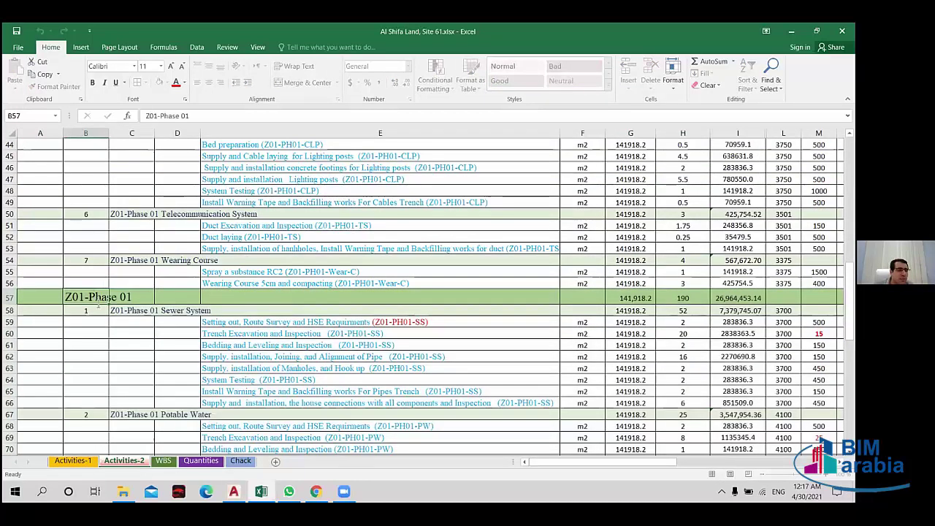
pyautogui.doubleClick(127, 295)
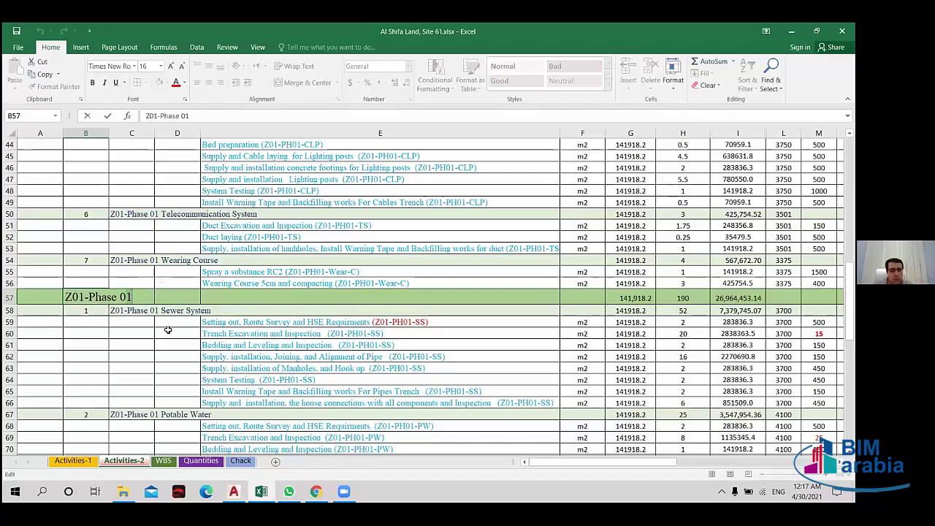
pyautogui.press('BackSpace')
pyautogui.write('2')
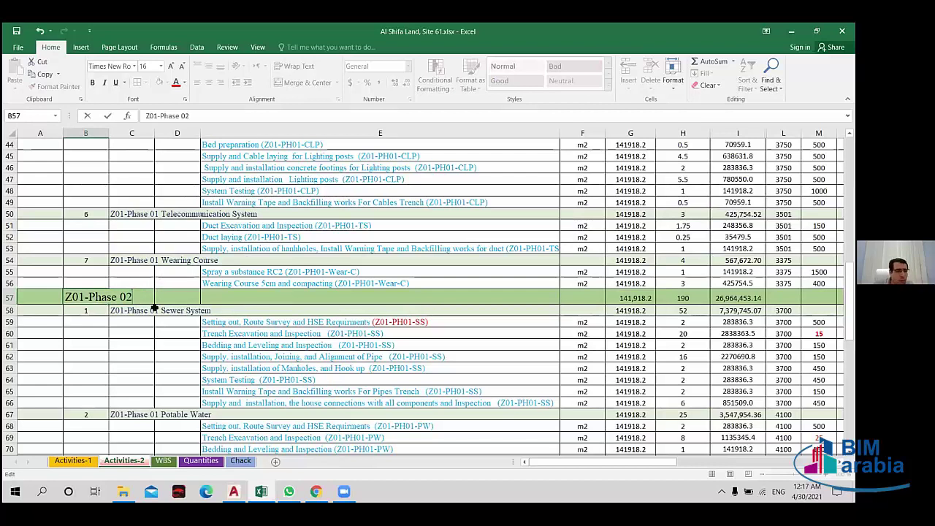
pyautogui.press('Return')
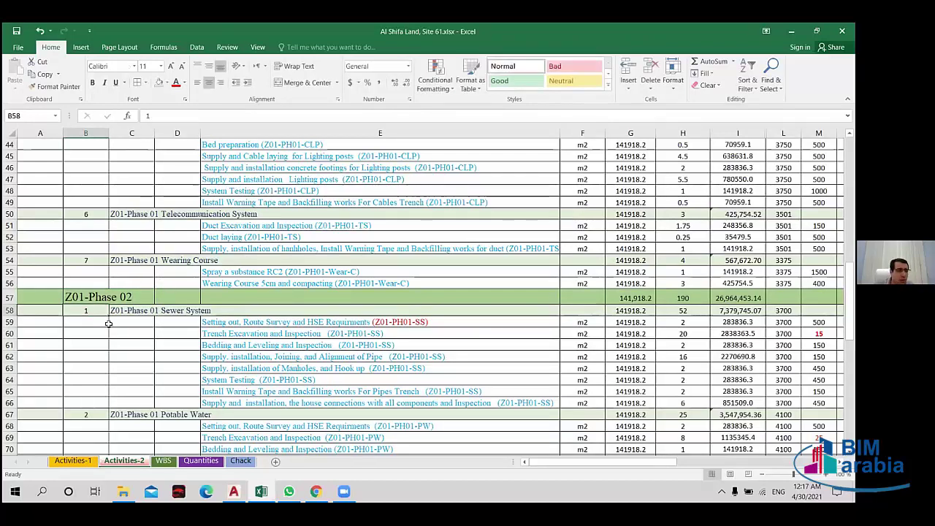
# - Change the Sewer System heading to Z01-Phase 02 and widen columns A–D
pyautogui.press('Right')
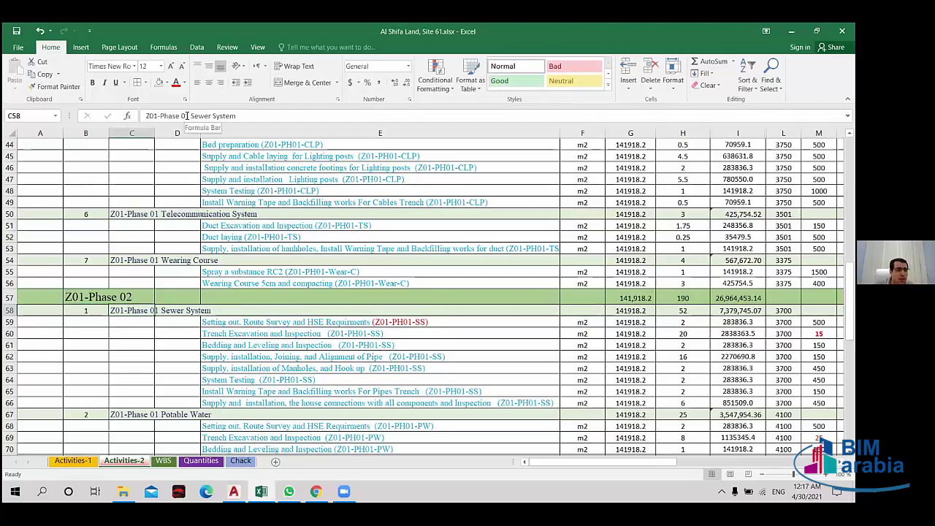
pyautogui.click(188, 116)
pyautogui.press('BackSpace')
pyautogui.write('2')
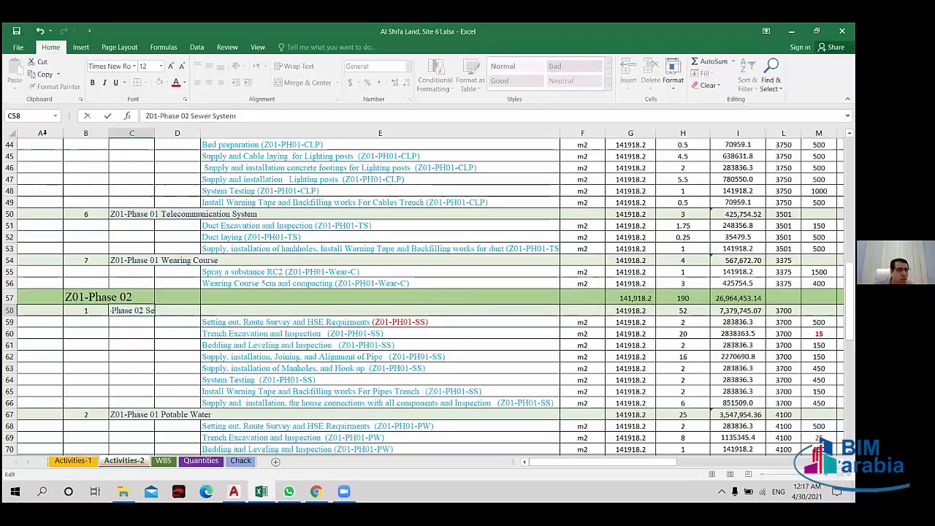
pyautogui.press('Return')
pyautogui.press('Down')
pyautogui.press('Down')
pyautogui.moveTo(41, 132); pyautogui.dragTo(176, 133)
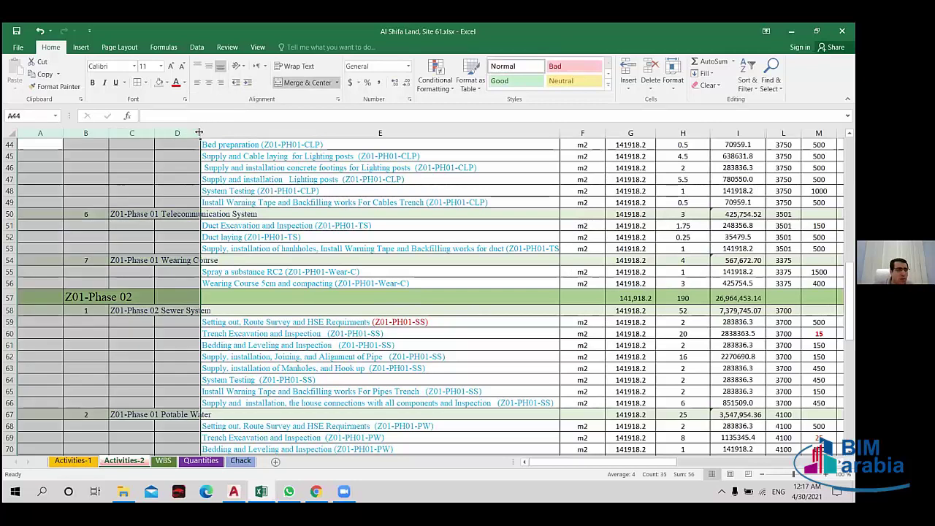
pyautogui.hotkey('ctrl', 'z')
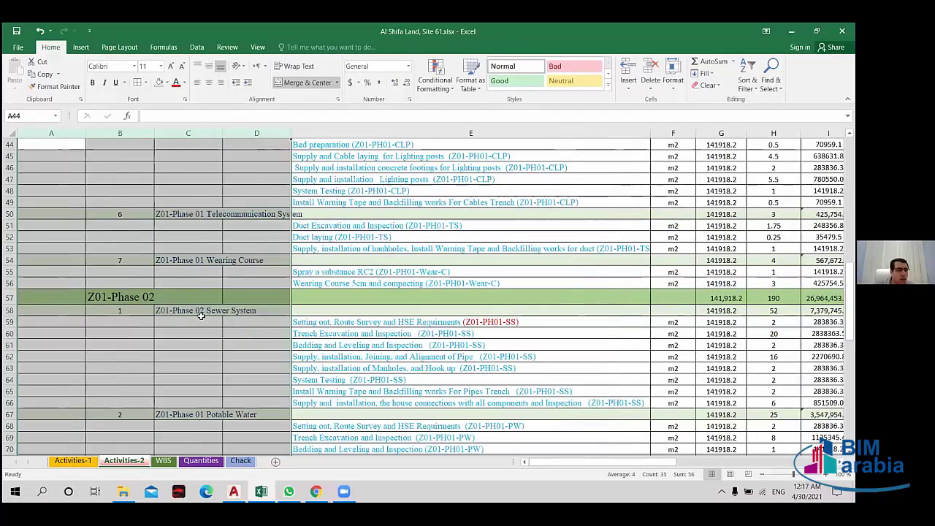
pyautogui.click(193, 310)
# - Change the Potable Water, Irrigation System and Electrical Services headings to Z01-Phase 02
pyautogui.scroll(-3, 190, 310)
pyautogui.click(188, 310)
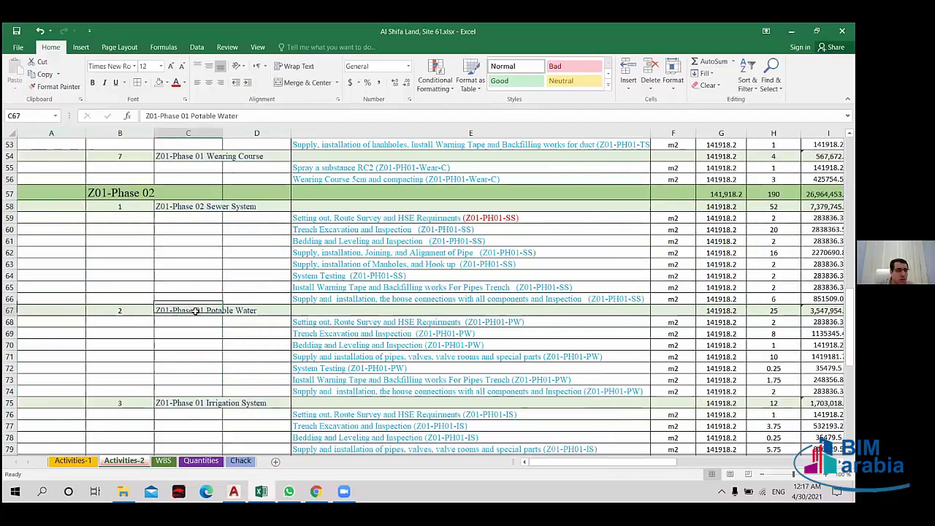
pyautogui.doubleClick(201, 310)
pyautogui.press('BackSpace')
pyautogui.write('2')
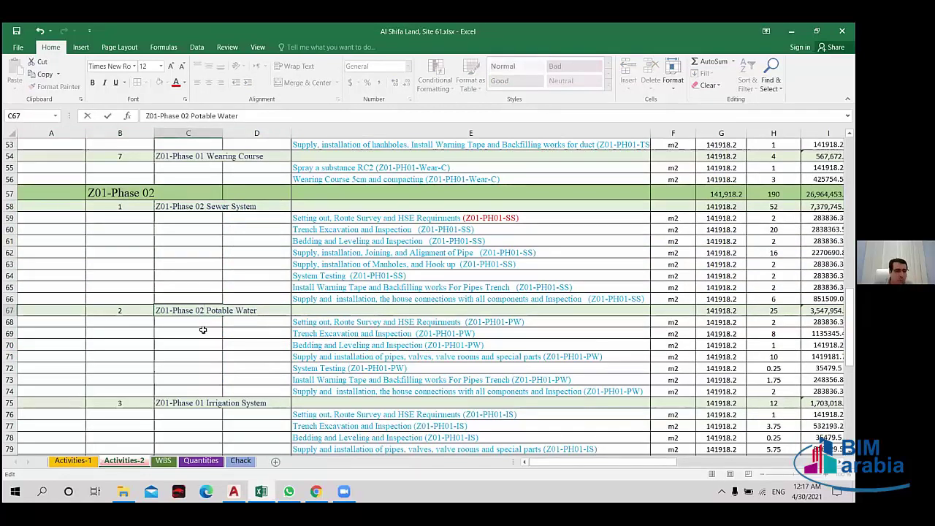
pyautogui.scroll(-2, 203, 330)
pyautogui.doubleClick(197, 331)
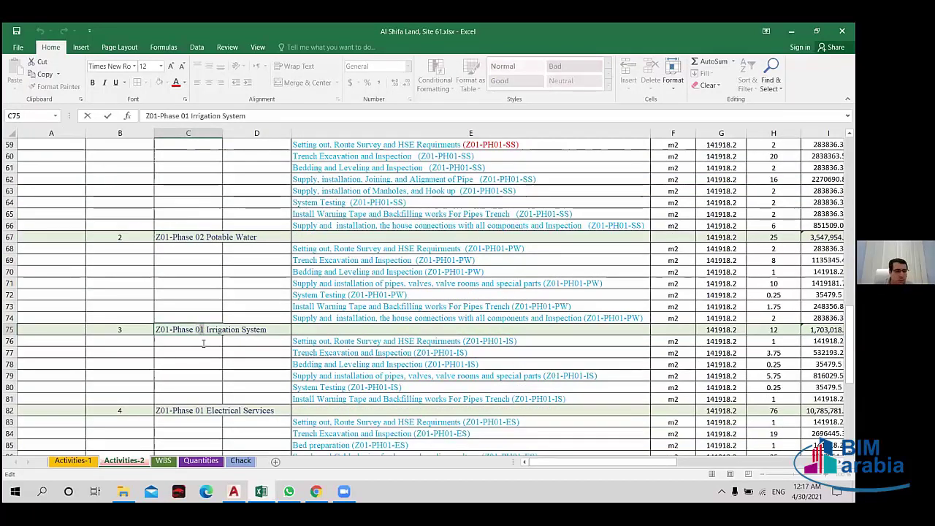
pyautogui.press('Delete')
pyautogui.write('2')
pyautogui.scroll(-2, 205, 356)
pyautogui.doubleClick(196, 341)
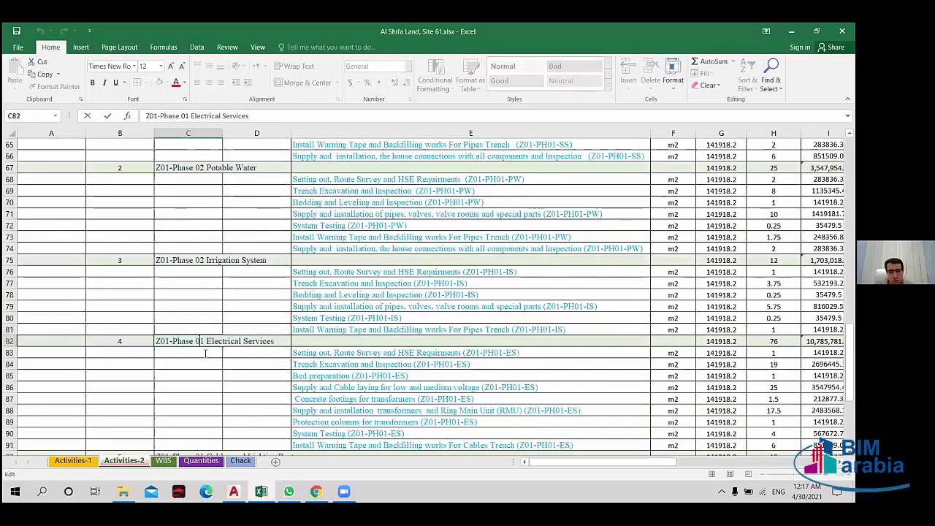
pyautogui.press('Delete')
pyautogui.write('2')
# - Change the Cables and Lighting Posts and Wearing Course headings to Z01-Phase 02
pyautogui.scroll(-3, 201, 354)
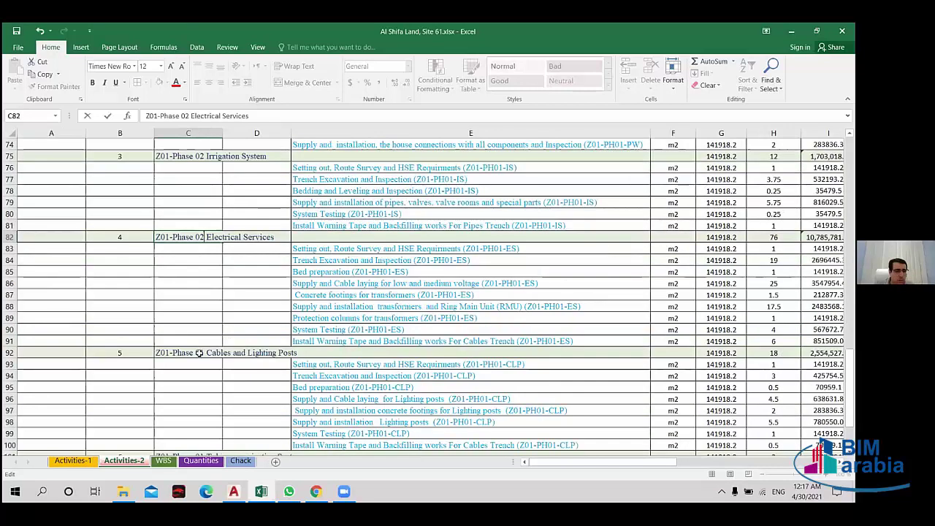
pyautogui.doubleClick(199, 353)
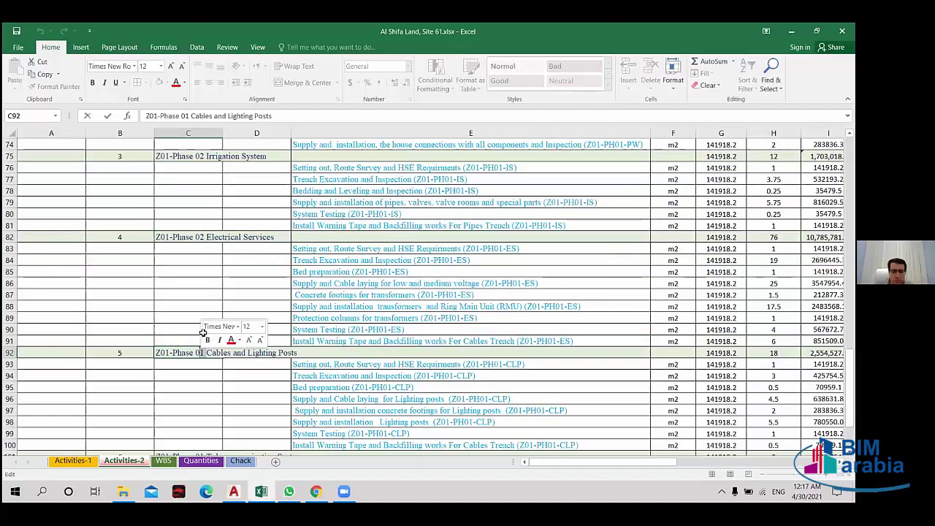
pyautogui.press('Delete')
pyautogui.press('Delete')
pyautogui.write('2')
pyautogui.scroll(-5, 203, 332)
pyautogui.doubleClick(203, 329)
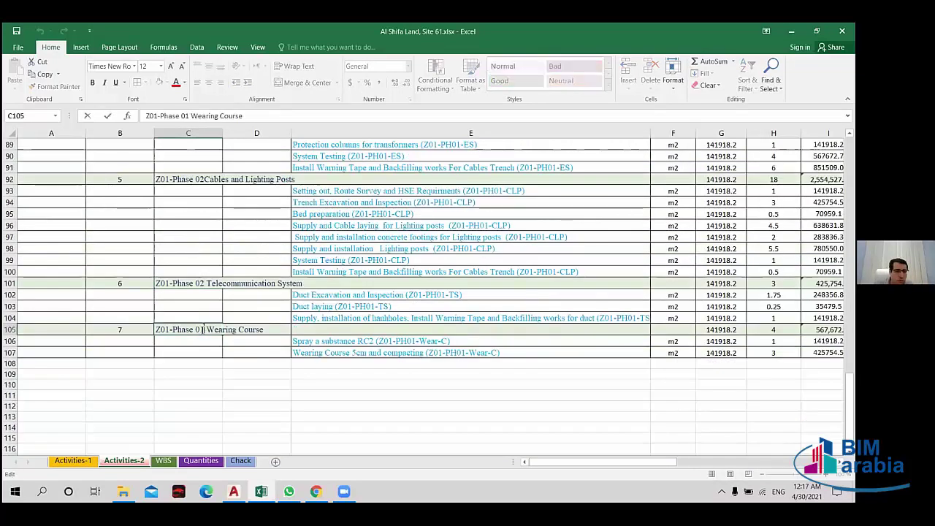
pyautogui.press('BackSpace')
pyautogui.write('2')
pyautogui.click(205, 385)
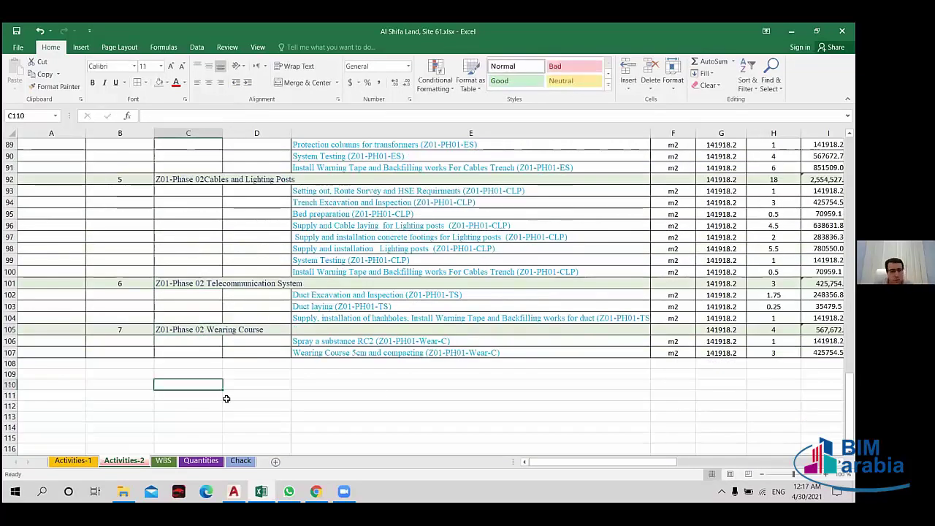
# - Check the status-bar sums of the Phase 02 Sewer System quantities and areas
pyautogui.scroll(4, 511, 409)
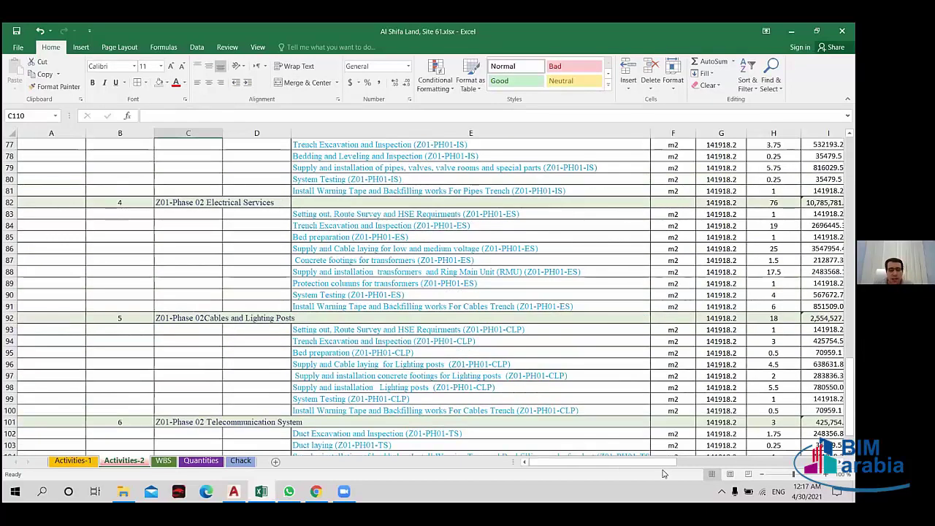
pyautogui.scroll(1, 663, 474)
pyautogui.moveTo(657, 462); pyautogui.dragTo(705, 461)
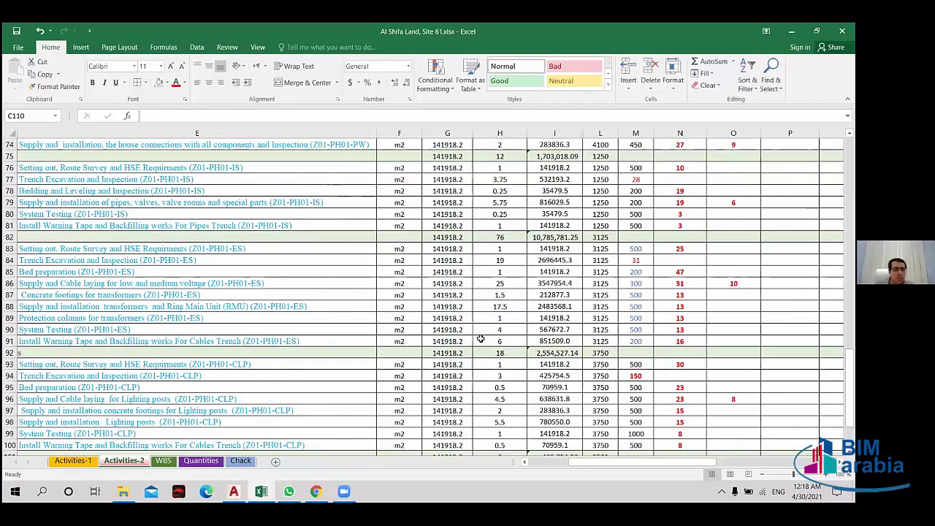
pyautogui.scroll(1, 612, 255)
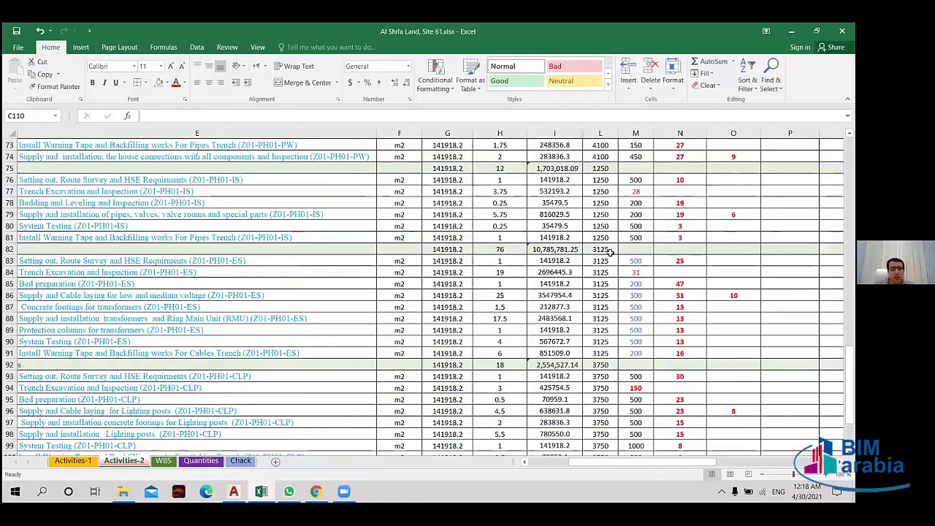
pyautogui.scroll(8, 630, 254)
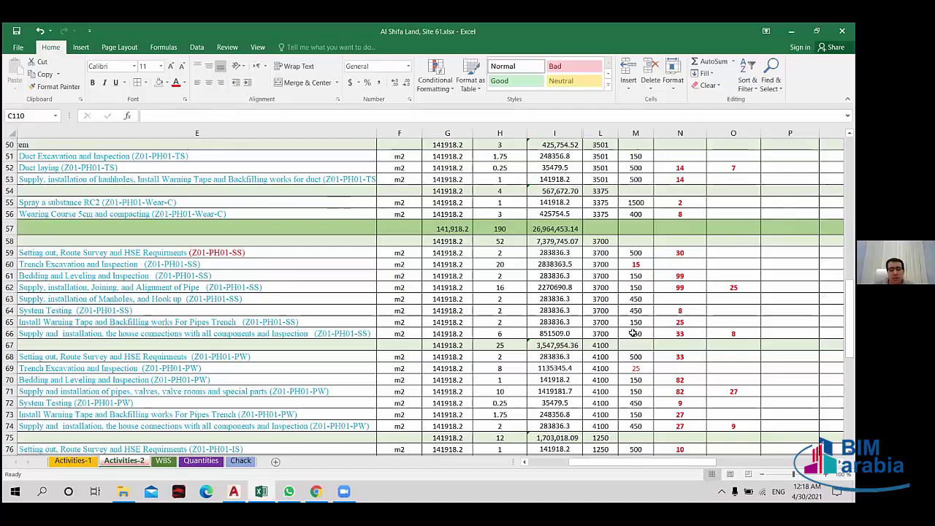
pyautogui.moveTo(599, 252); pyautogui.dragTo(595, 332)
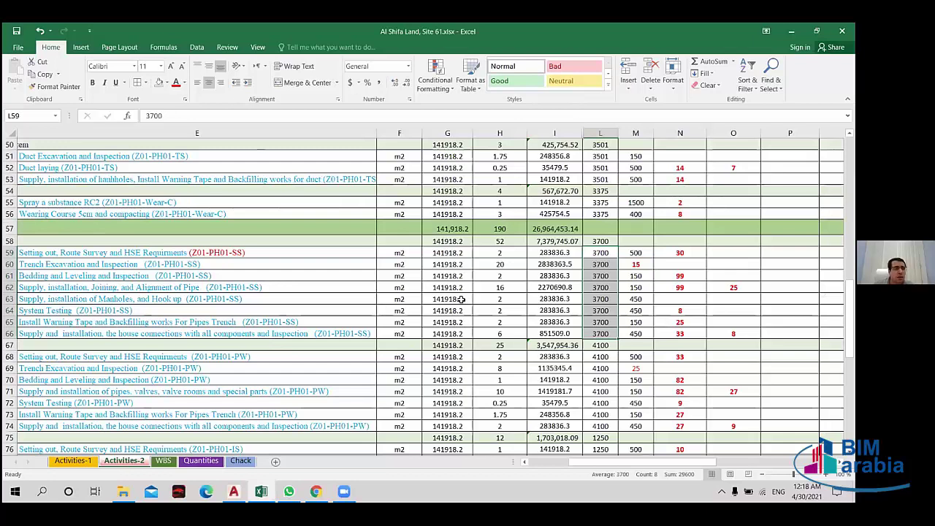
pyautogui.moveTo(447, 252); pyautogui.dragTo(447, 333)
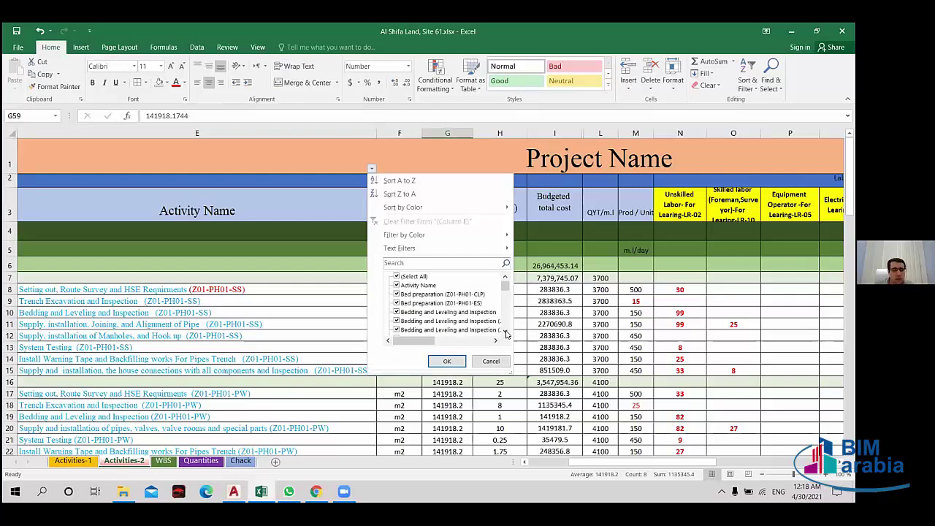
# - Apply the Activity Name filter and bold the Area/m2 values from row 8 down
pyautogui.click(444, 361)
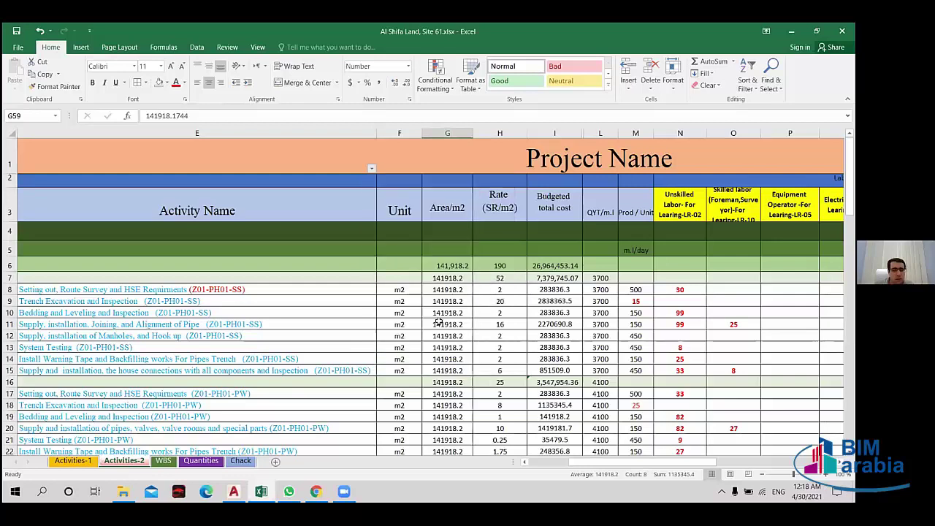
pyautogui.click(463, 213)
pyautogui.moveTo(462, 249); pyautogui.dragTo(447, 434)
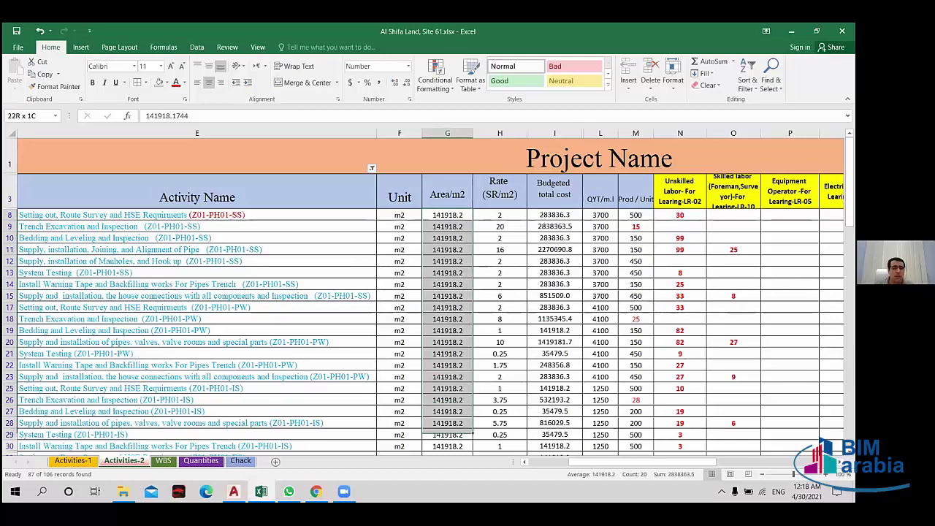
pyautogui.hotkey('ctrl', 'shift', 'Down')
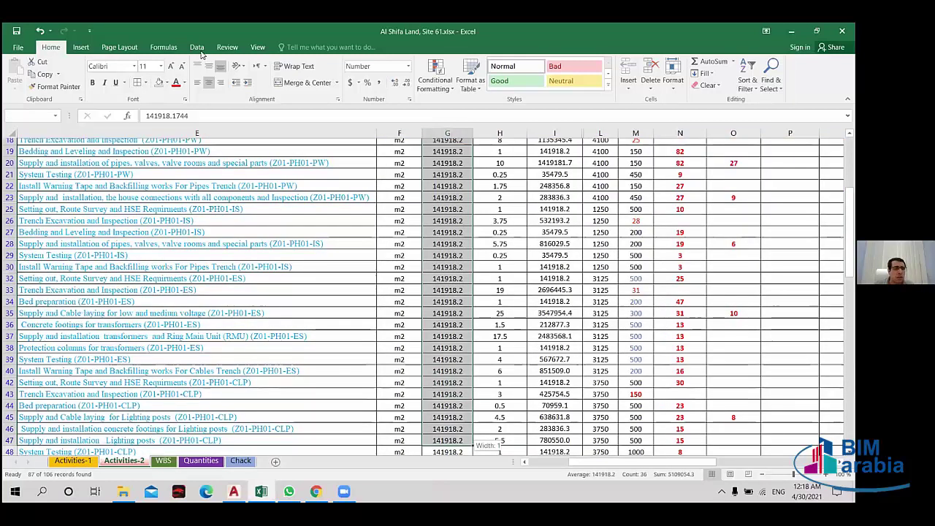
pyautogui.click(184, 83)
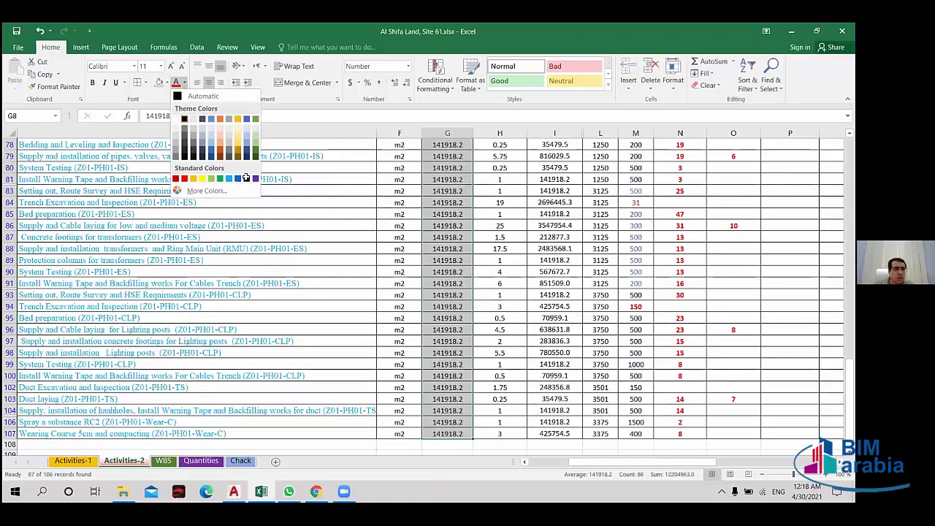
pyautogui.press('Escape')
pyautogui.hotkey('ctrl', 'BackSpace')
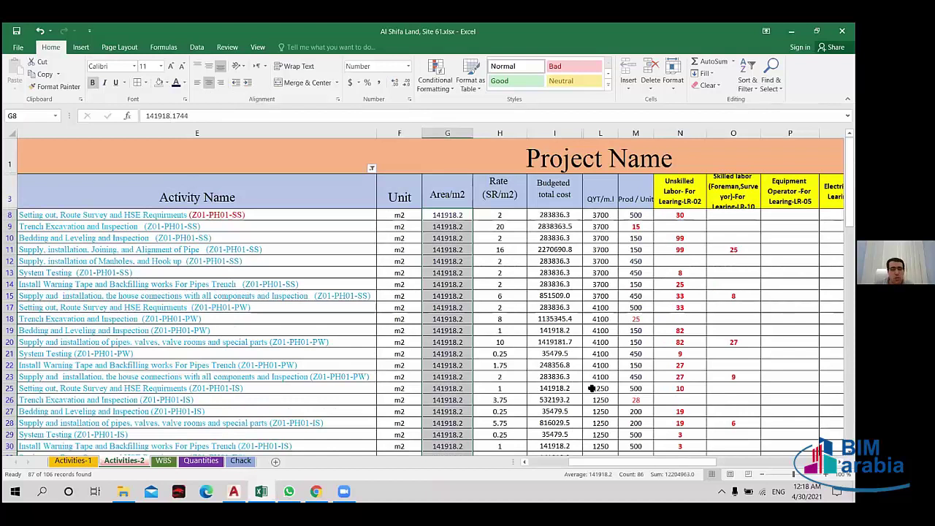
# - Bold the QYT/m.l quantity values from row 8 to row 107
pyautogui.moveTo(600, 214); pyautogui.dragTo(600, 449)
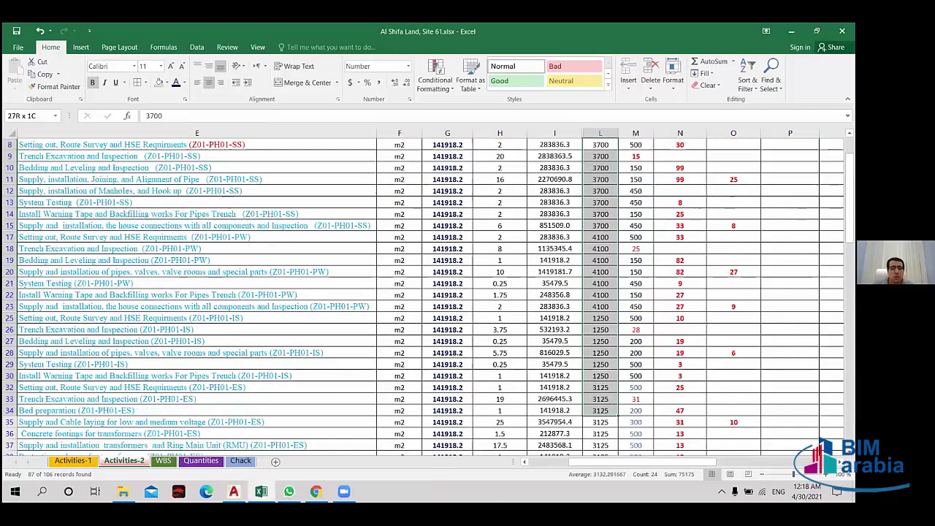
pyautogui.moveTo(602, 387); pyautogui.dragTo(600, 429)
pyautogui.scroll(-4, 600, 429)
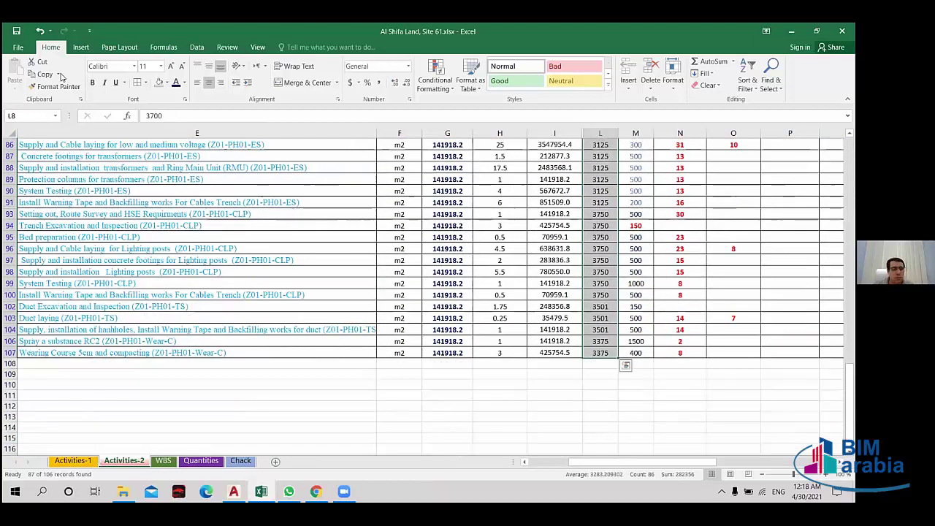
pyautogui.click(176, 82)
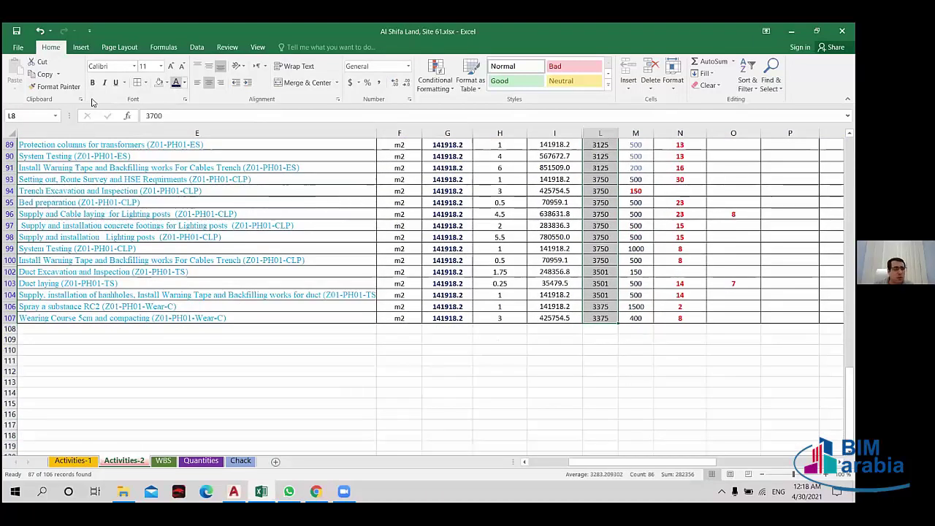
pyautogui.hotkey('ctrl', 'BackSpace')
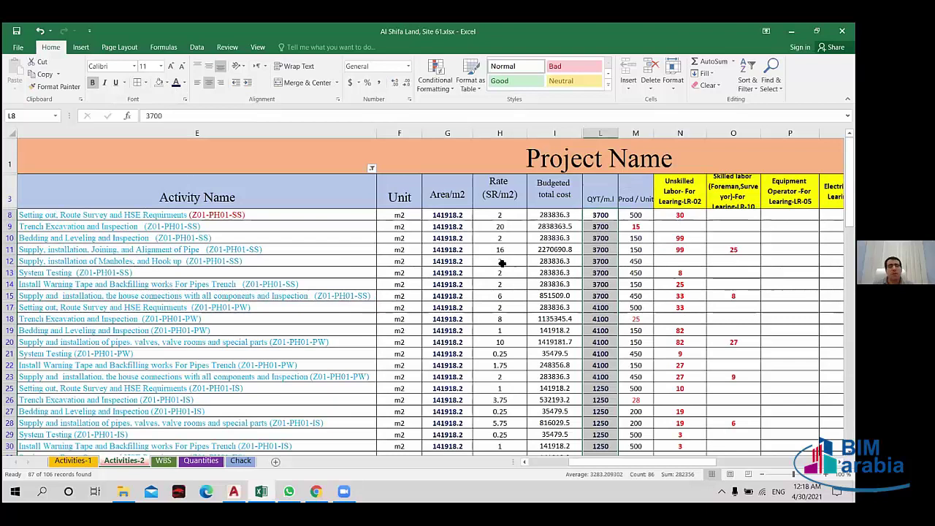
# - Clear the Activity Name filter with (Select All) so every row shows again
pyautogui.click(371, 168)
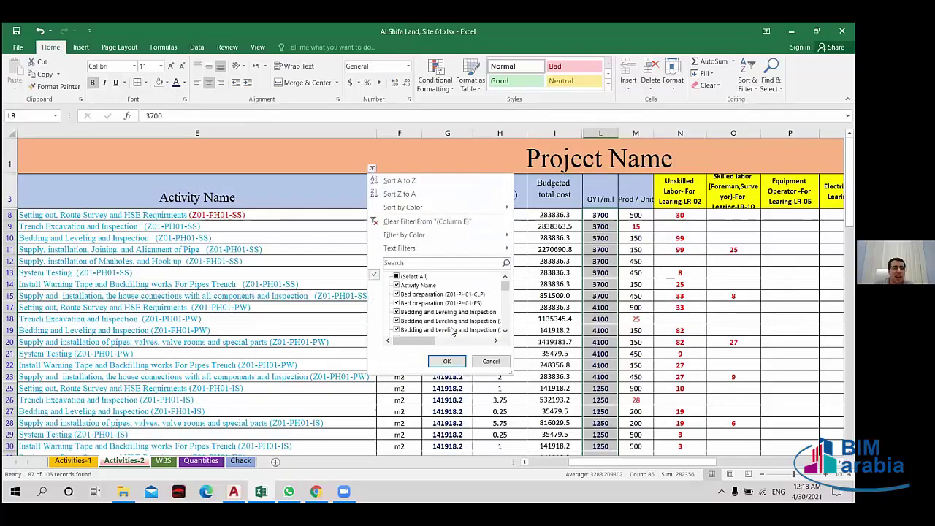
pyautogui.click(407, 277)
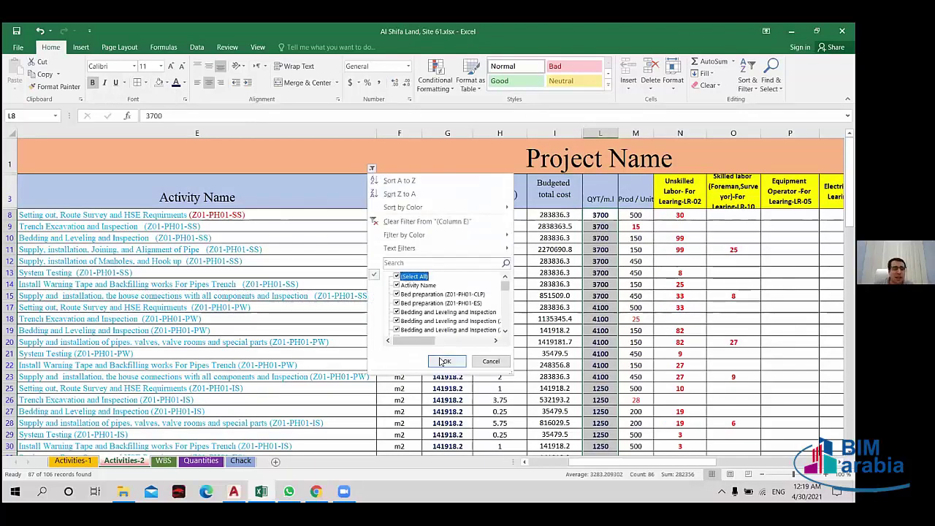
pyautogui.click(446, 361)
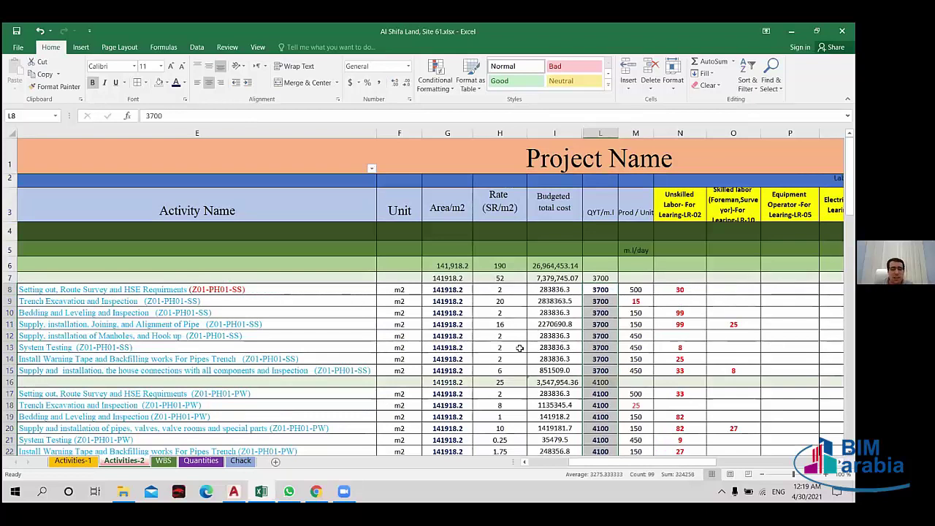
pyautogui.scroll(-4, 519, 348)
pyautogui.click(554, 329)
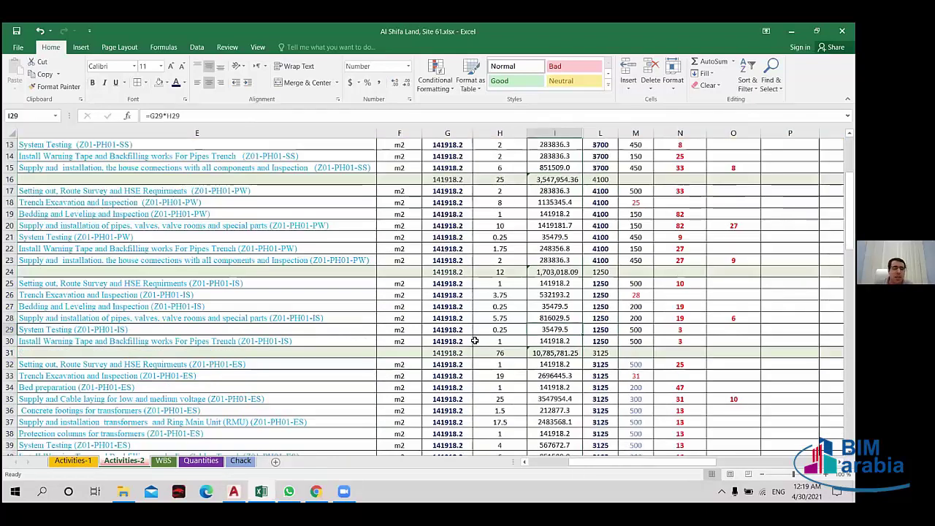
pyautogui.scroll(-1, 446, 331)
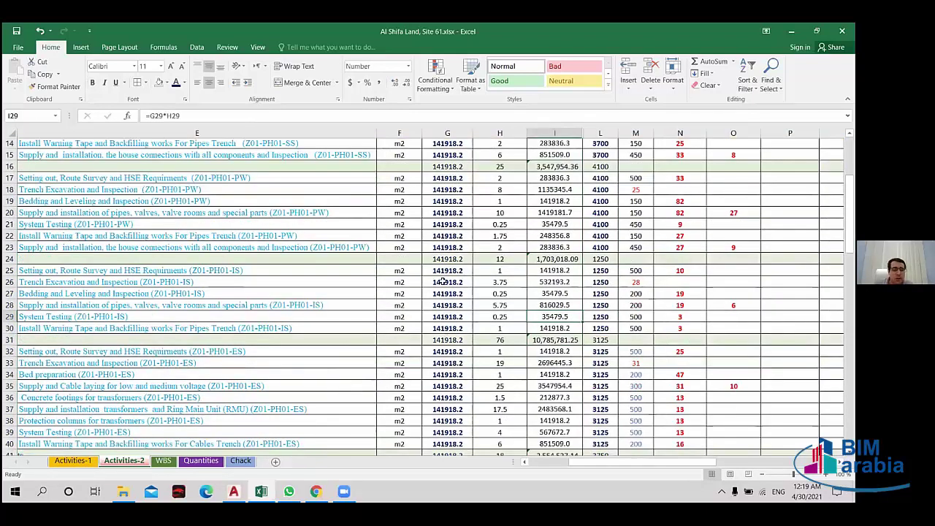
pyautogui.scroll(5, 443, 281)
pyautogui.scroll(-5, 430, 275)
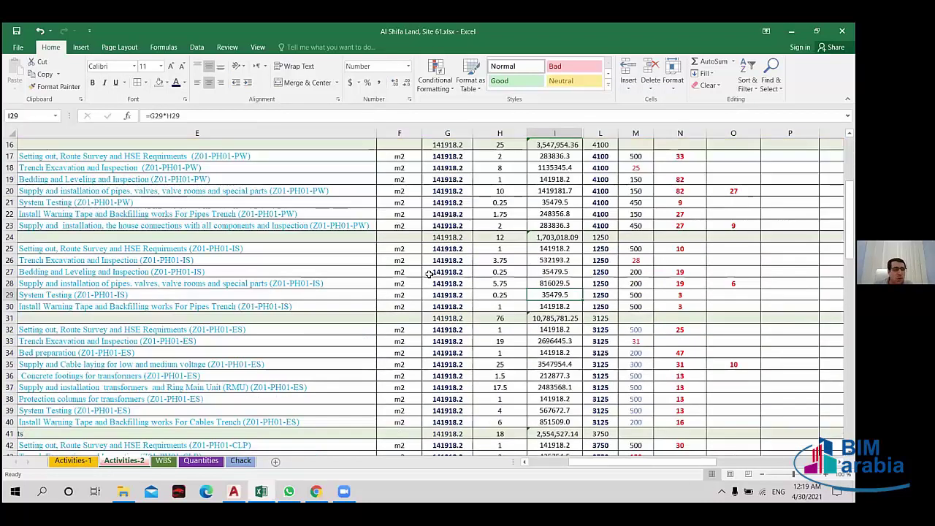
pyautogui.scroll(5, 343, 167)
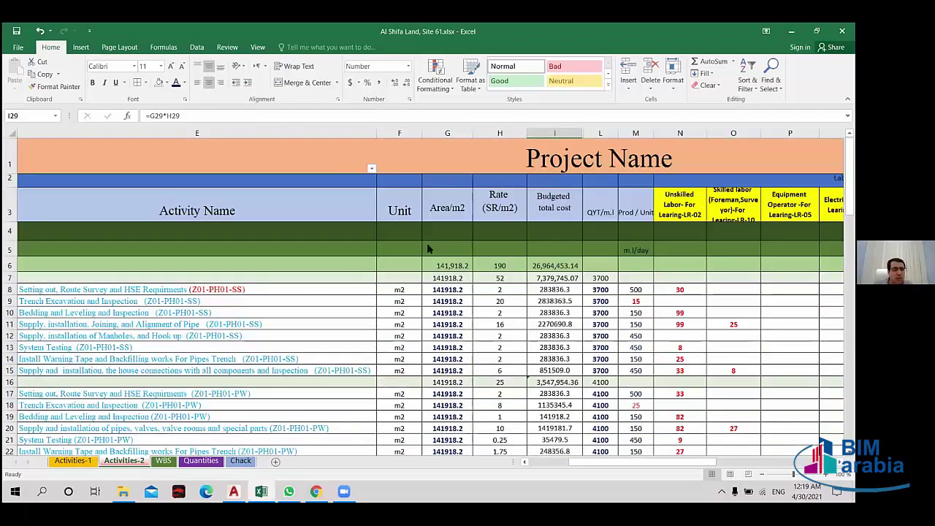
# - Review the filter list unchanged, select G59, and switch to the AutoCAD drawing
pyautogui.hotkey('alt', 'Down')
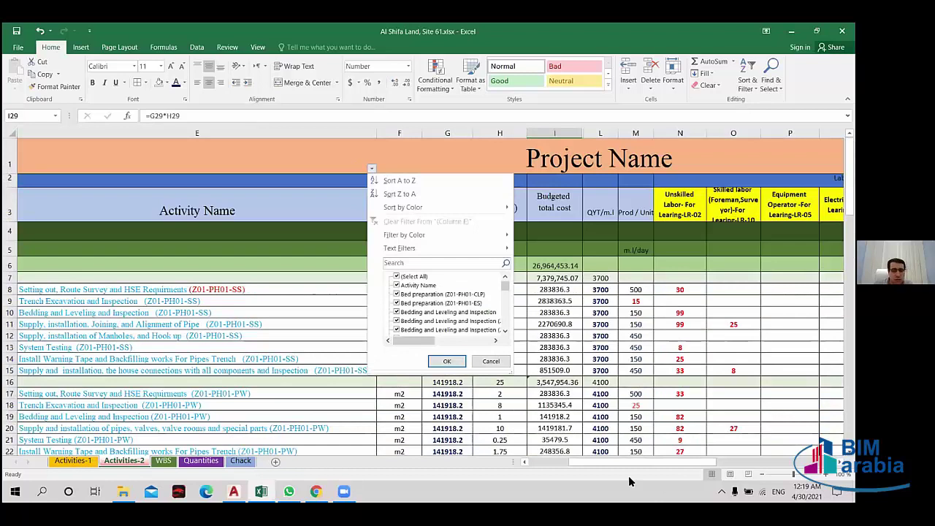
pyautogui.click(507, 467)
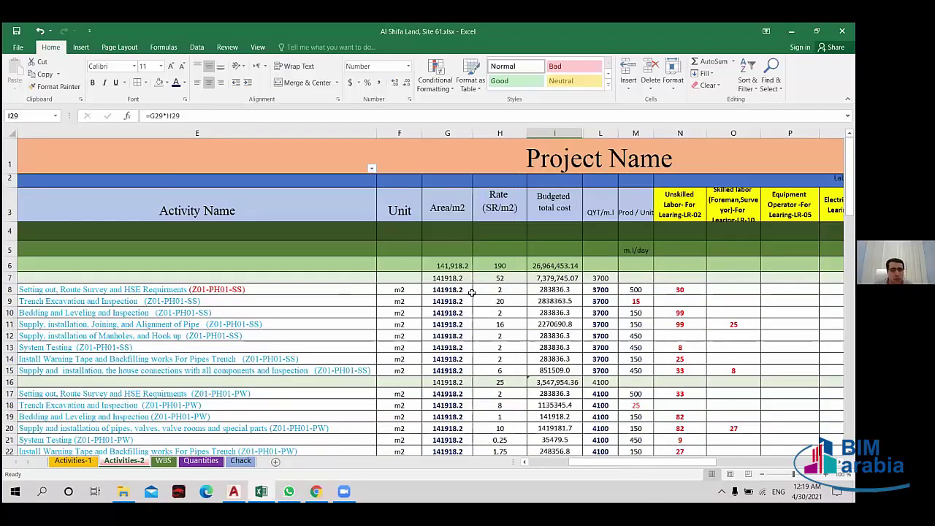
pyautogui.moveTo(648, 462); pyautogui.dragTo(617, 462)
pyautogui.hscroll(-1, 699, 320)
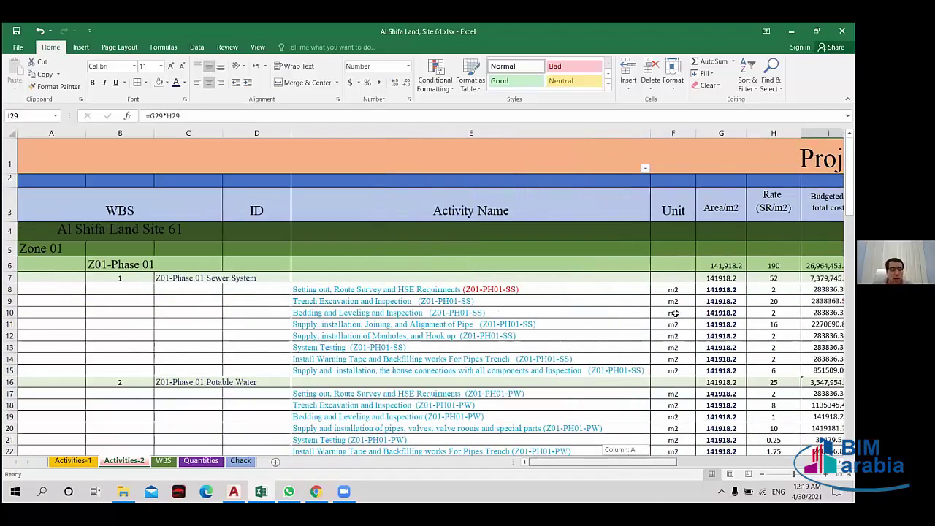
pyautogui.scroll(-3, 720, 292)
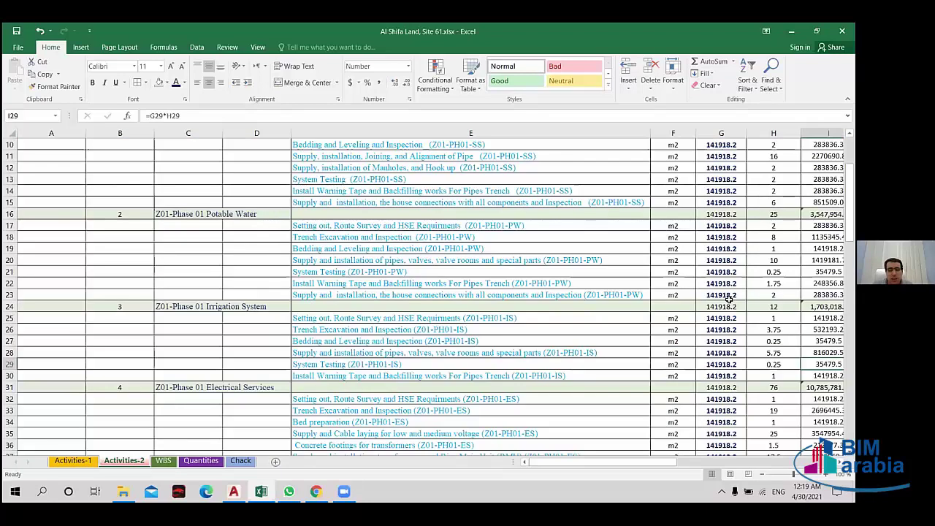
pyautogui.scroll(-12, 723, 295)
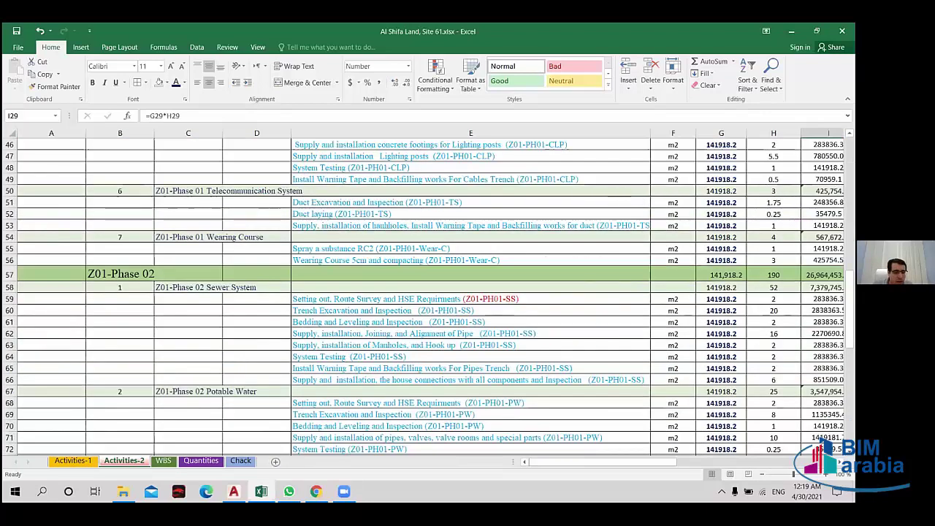
pyautogui.click(720, 298)
pyautogui.click(233, 491)
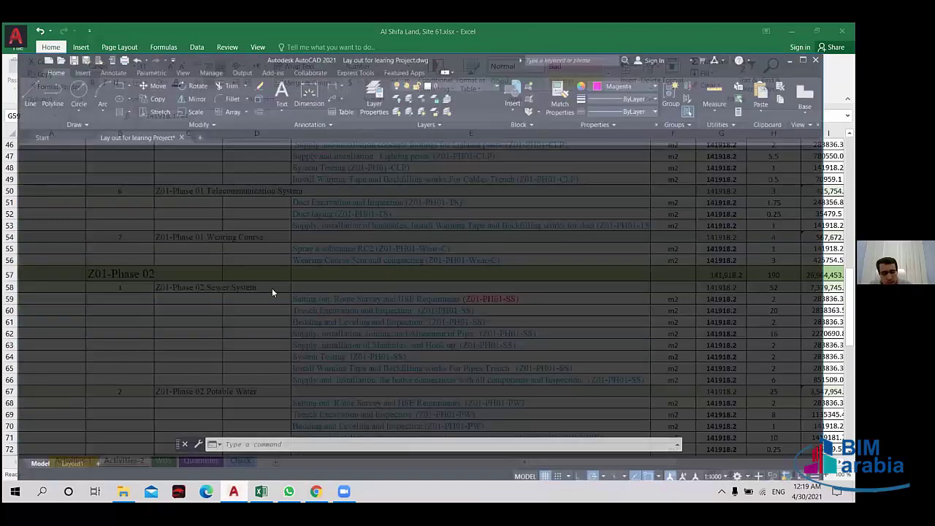
# - List the Zone 1-Phase-02 polyline with LI and copy its 117228.8688 area back to Excel
pyautogui.write('LI')
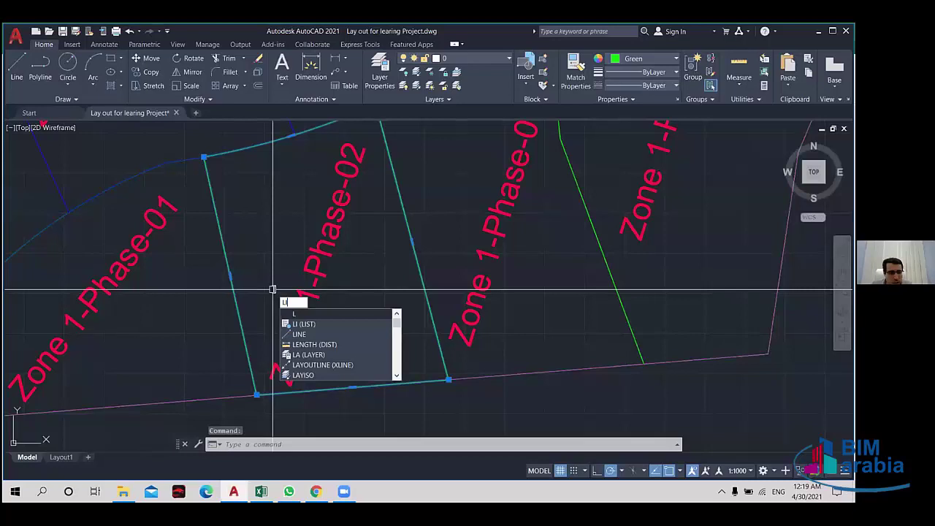
pyautogui.press('Return')
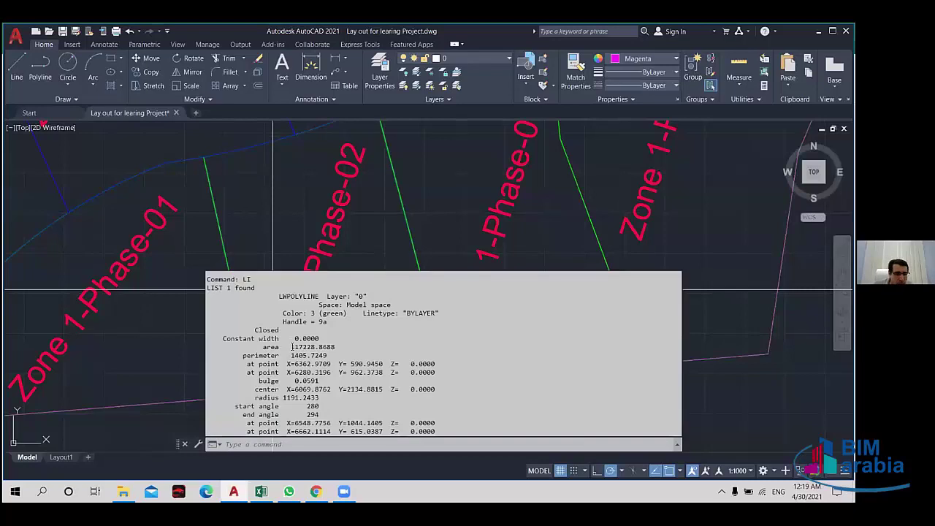
pyautogui.moveTo(291, 346); pyautogui.dragTo(324, 344)
pyautogui.hotkey('ctrl', 'c')
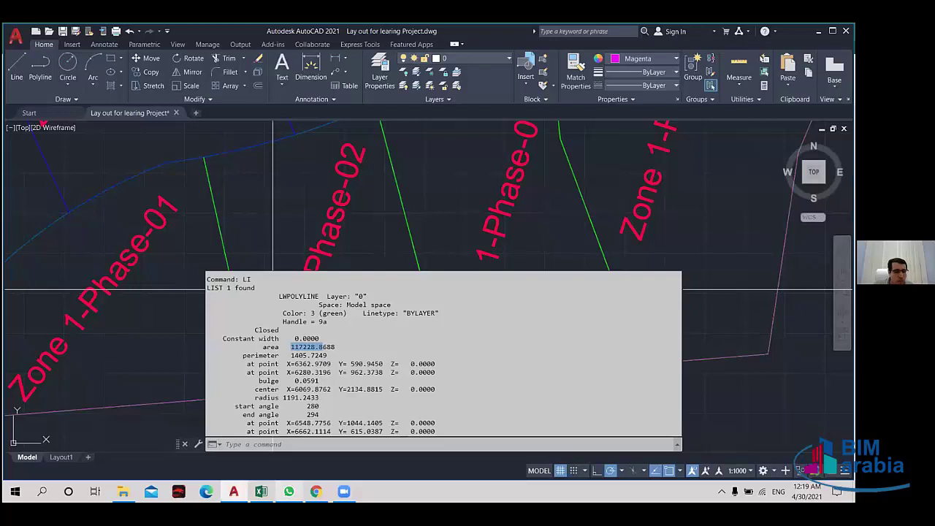
pyautogui.click(262, 491)
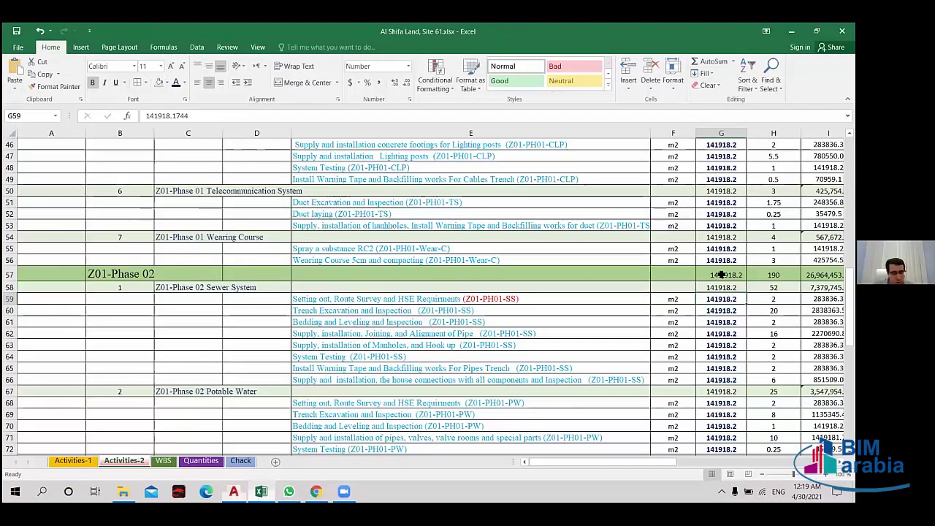
# - Paste the 117228.8 area into cells G57 and G58
pyautogui.click(721, 275)
pyautogui.hotkey('ctrl', 'v')
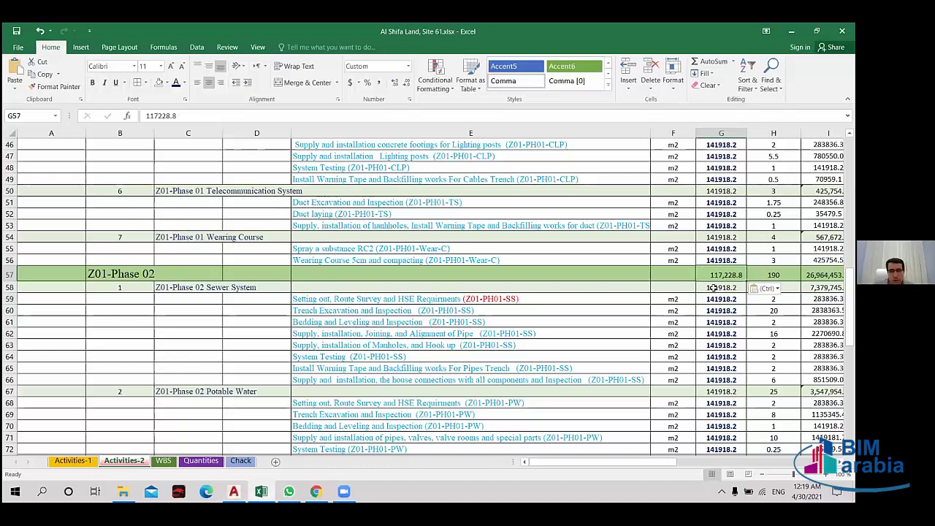
pyautogui.click(713, 288)
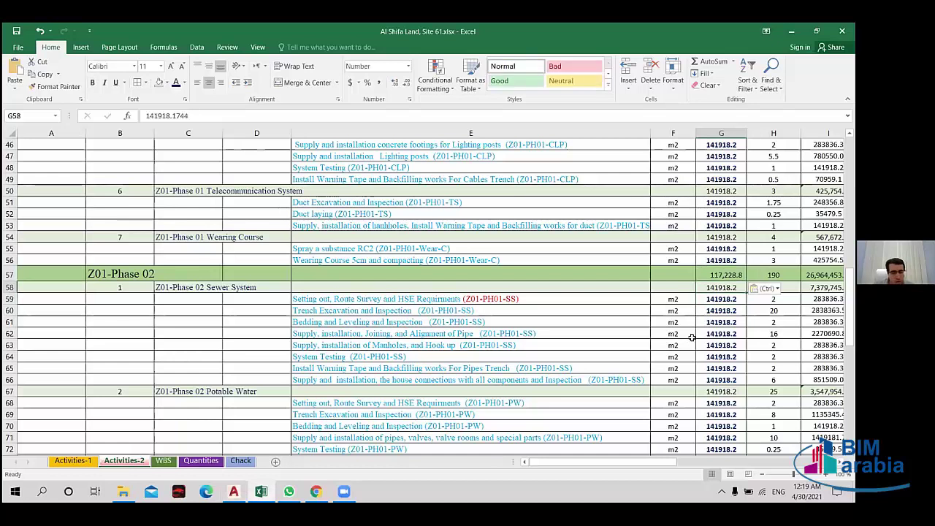
pyautogui.hotkey('ctrl', 'v')
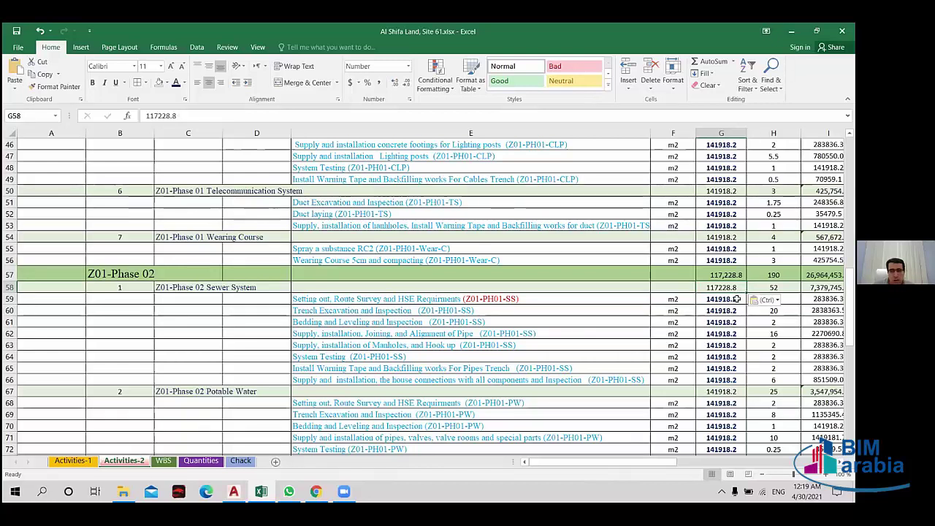
pyautogui.hotkey('ctrl', 'c')
# - Fill the Phase 02 activity area cells G59:G107 with 117228.8
pyautogui.moveTo(737, 298); pyautogui.dragTo(727, 379)
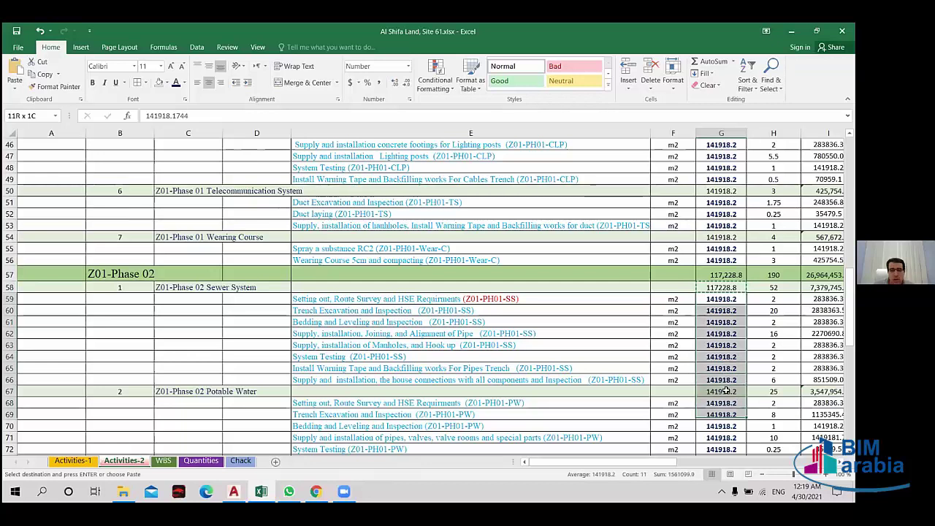
pyautogui.moveTo(727, 379); pyautogui.dragTo(719, 449)
pyautogui.scroll(-1, 721, 446)
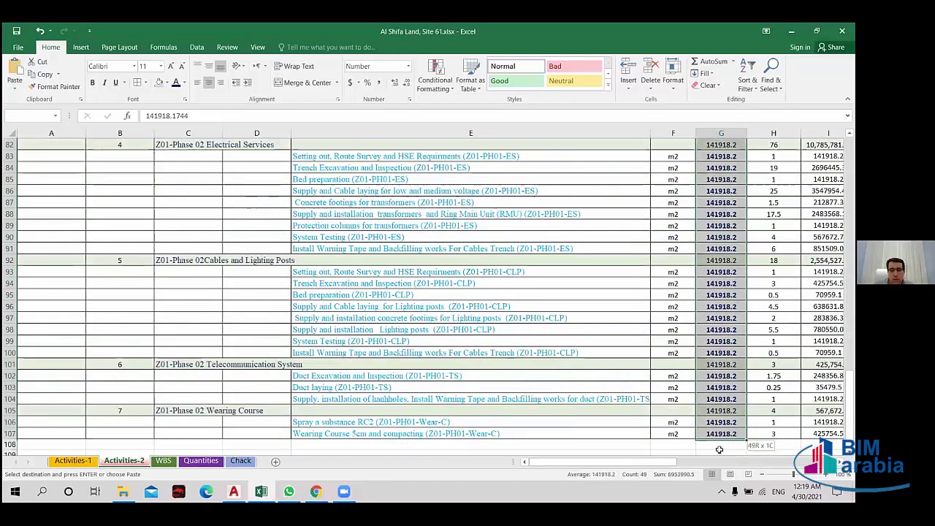
pyautogui.hotkey('ctrl', 'v')
pyautogui.scroll(12, 718, 438)
pyautogui.click(717, 314)
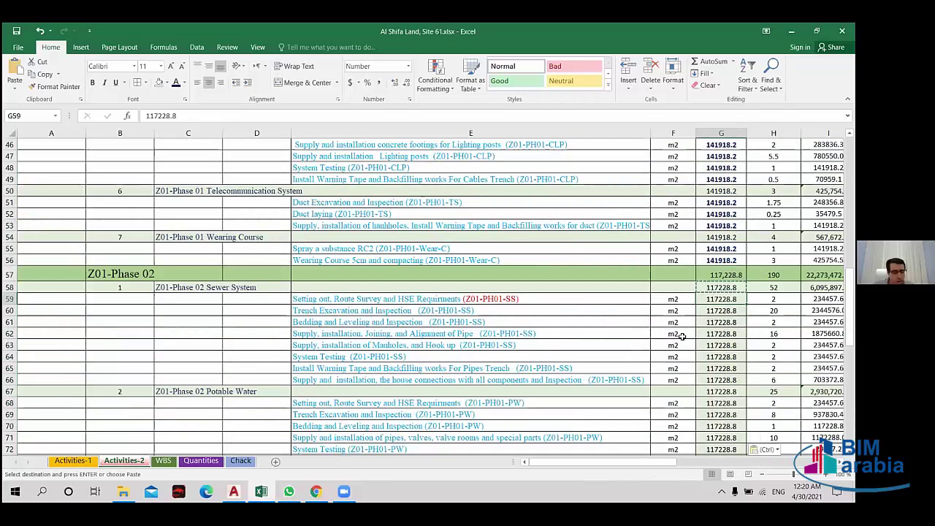
pyautogui.hotkey('ctrl', 'z')
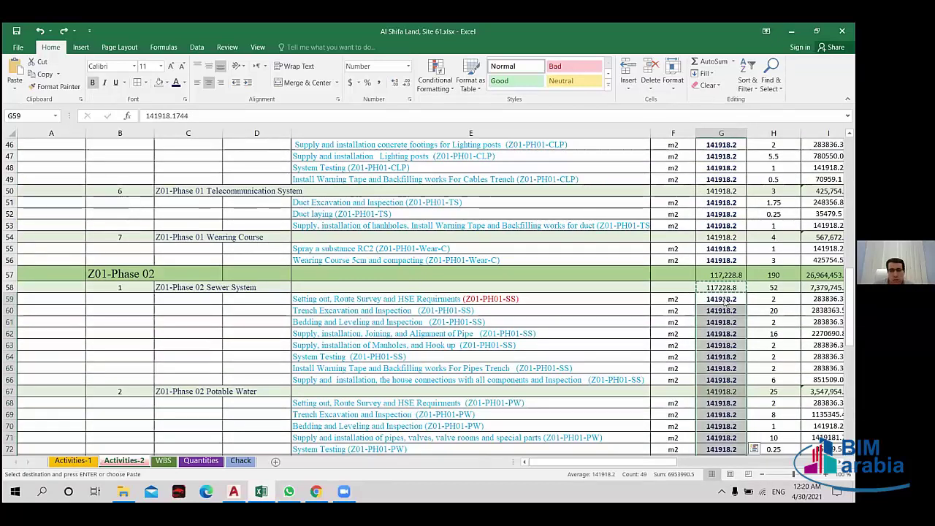
pyautogui.rightClick(725, 301)
pyautogui.click(763, 110)
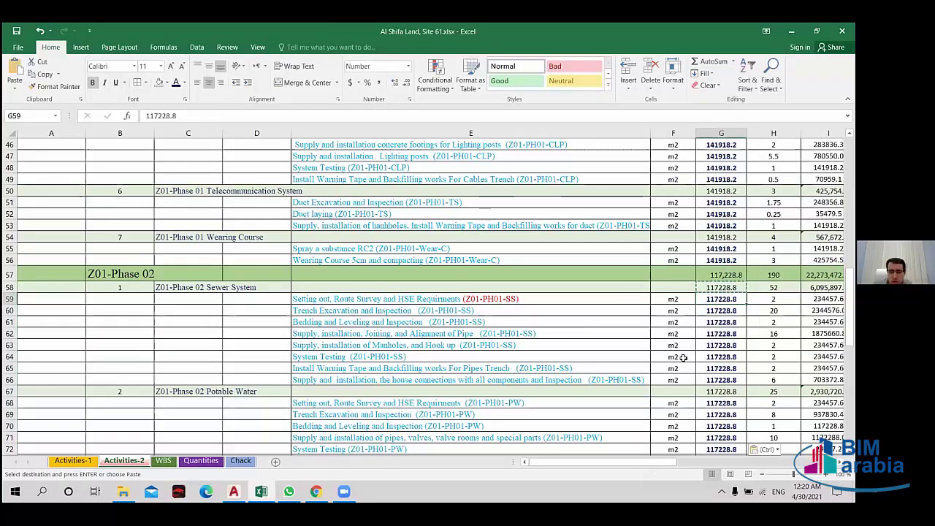
# - Check the recalculated Phase 02 total cost of 22,273,472.00 in I57
pyautogui.moveTo(603, 466); pyautogui.dragTo(620, 462)
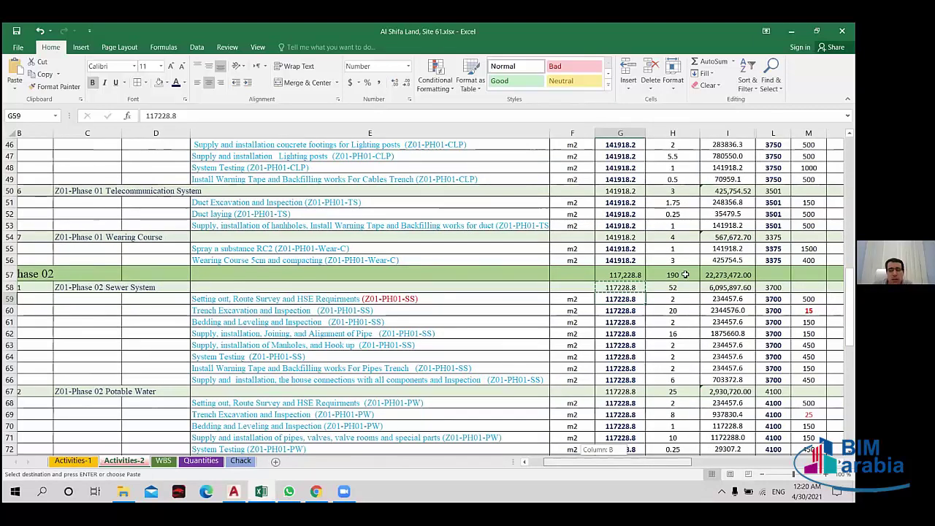
pyautogui.moveTo(665, 452); pyautogui.dragTo(606, 465)
pyautogui.press('Right')
pyautogui.press('Right')
pyautogui.press('Up')
pyautogui.press('Up')
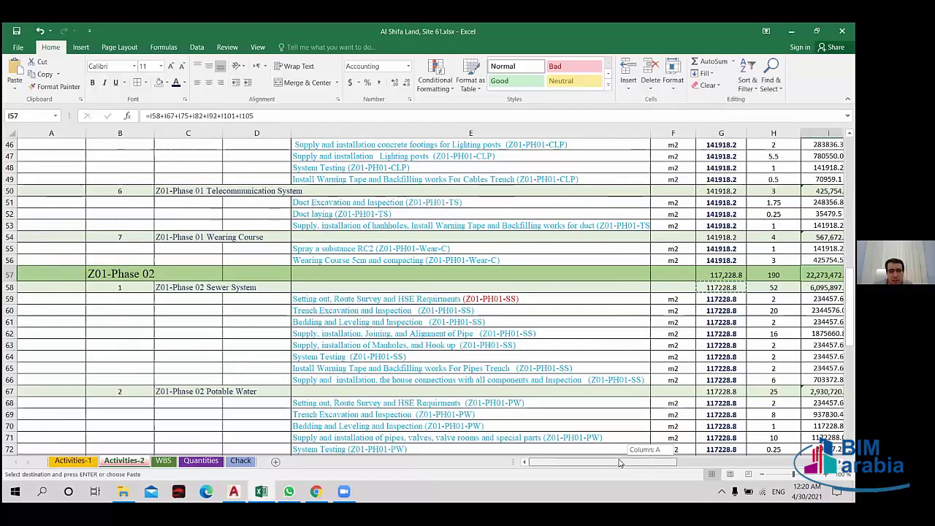
pyautogui.click(126, 276)
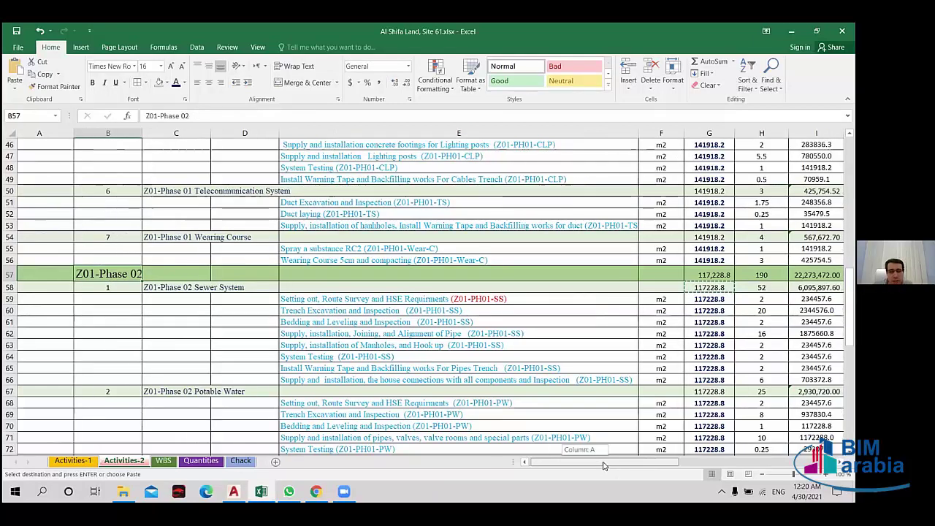
pyautogui.moveTo(584, 460); pyautogui.dragTo(593, 460)
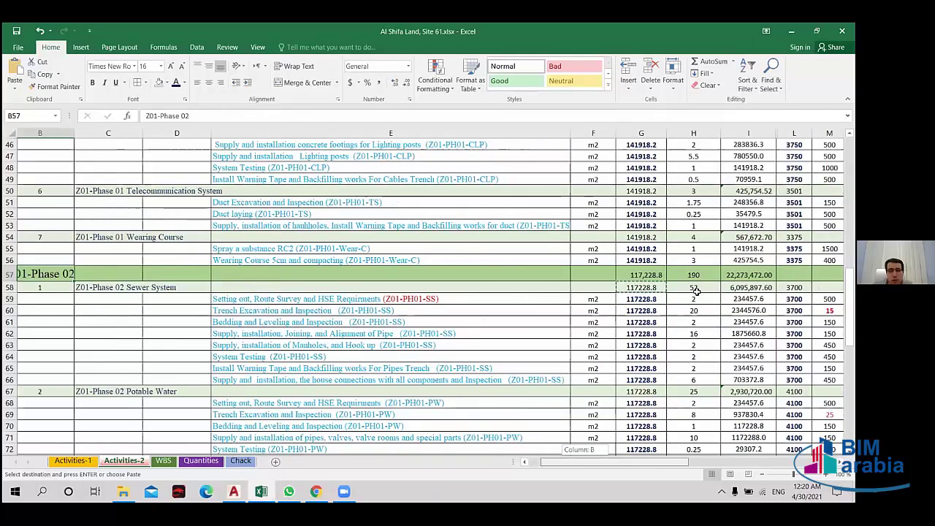
pyautogui.hscroll(1, 695, 290)
pyautogui.click(692, 288)
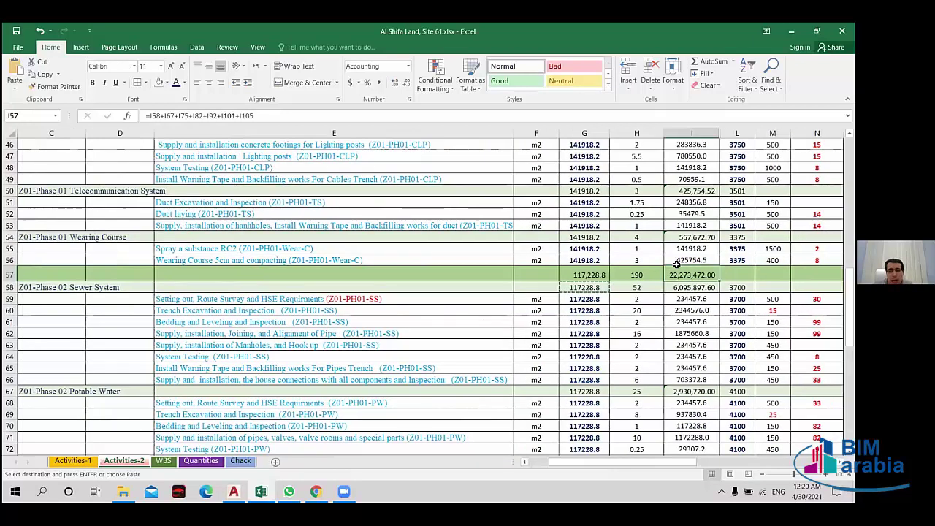
pyautogui.hotkey('ctrl', 'Up')
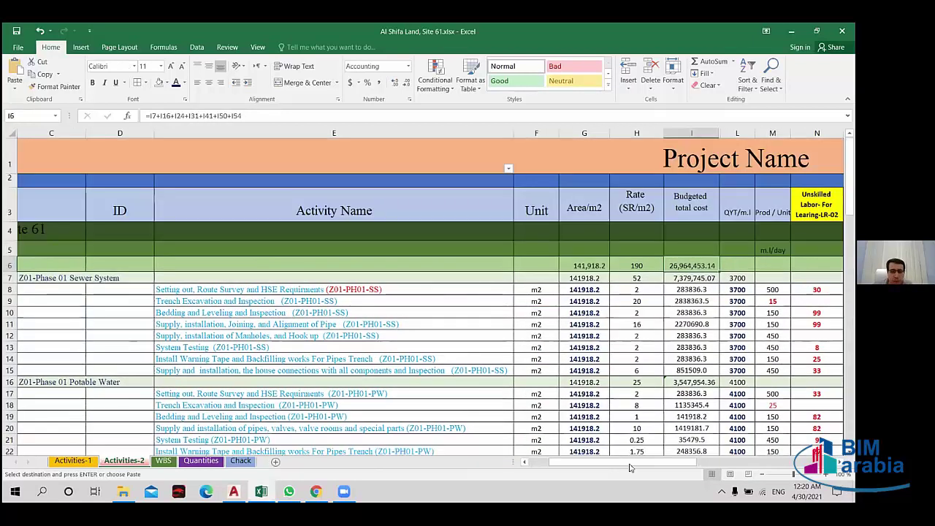
pyautogui.moveTo(632, 462); pyautogui.dragTo(626, 462)
pyautogui.moveTo(428, 299); pyautogui.dragTo(567, 466)
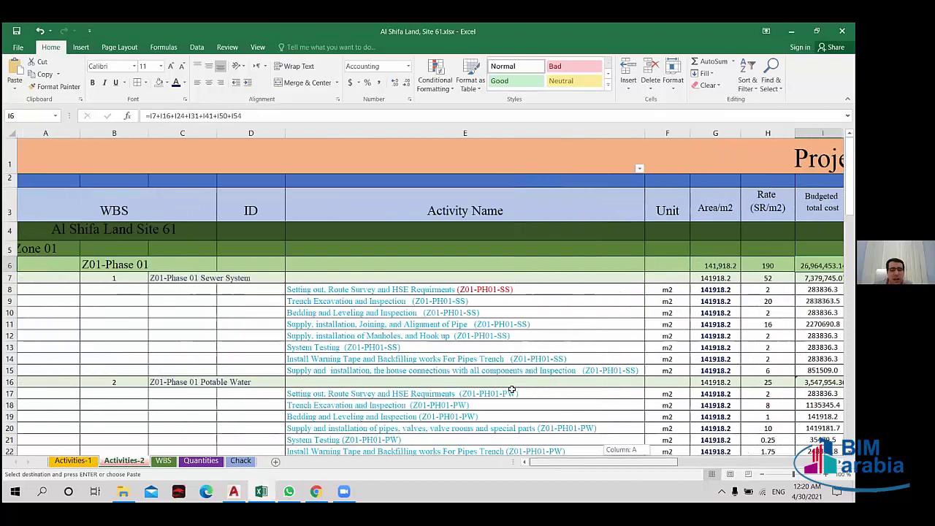
pyautogui.scroll(-10, 576, 464)
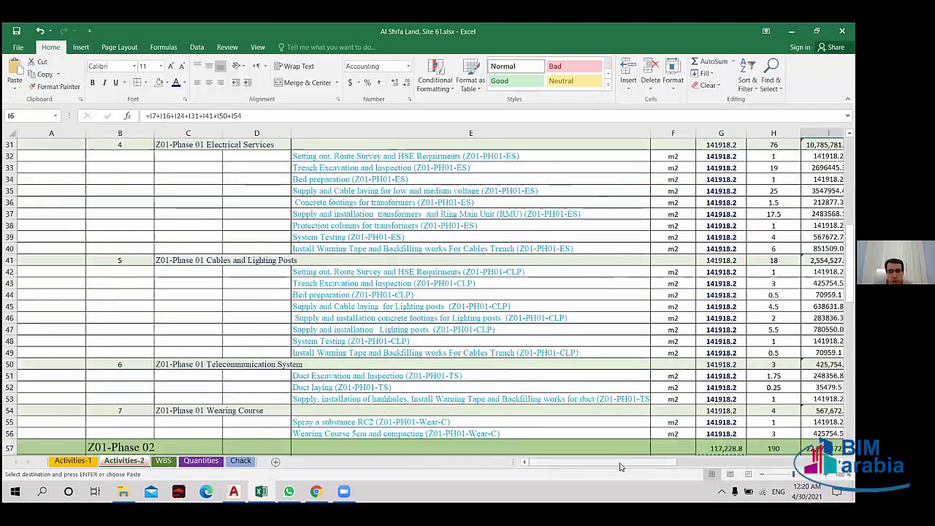
pyautogui.scroll(-2, 618, 451)
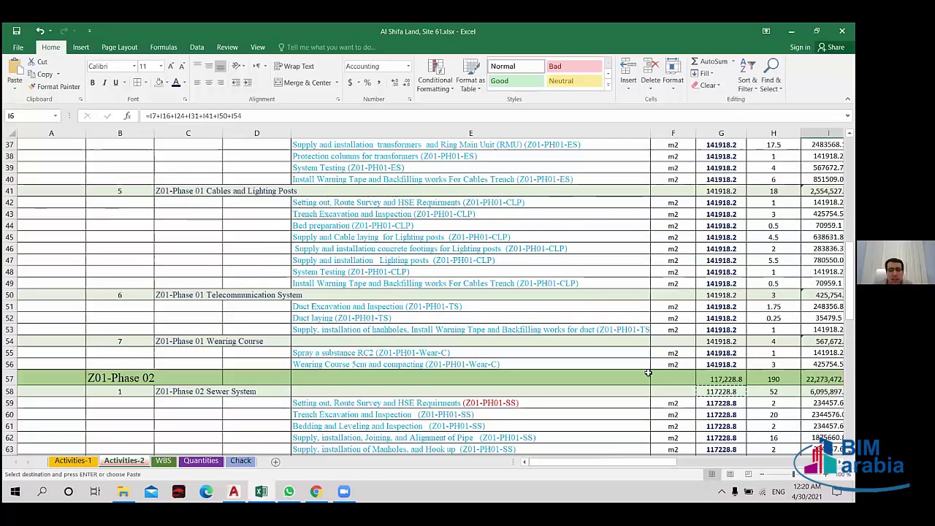
pyautogui.click(821, 379)
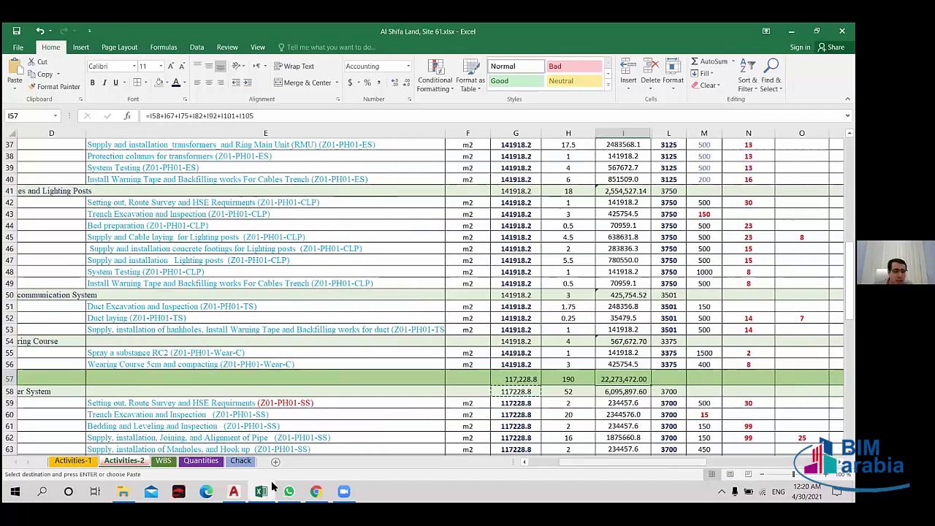
pyautogui.hotkey('ctrl', 'v')
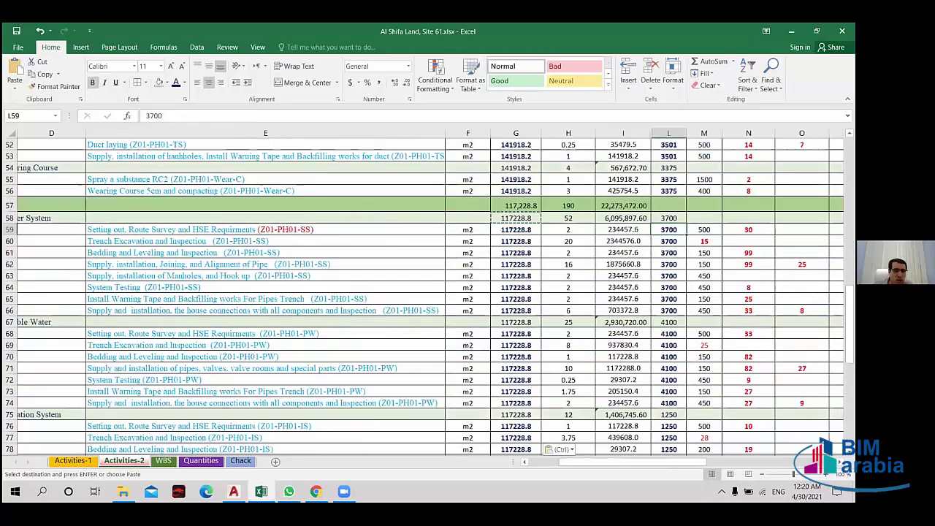
pyautogui.hotkey('alt', 'Tab')
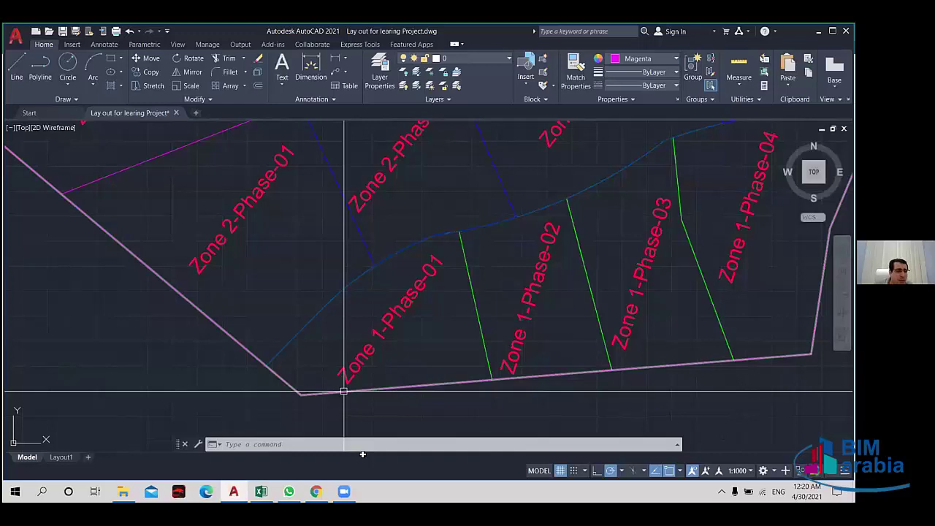
pyautogui.hotkey('alt', 'Tab')
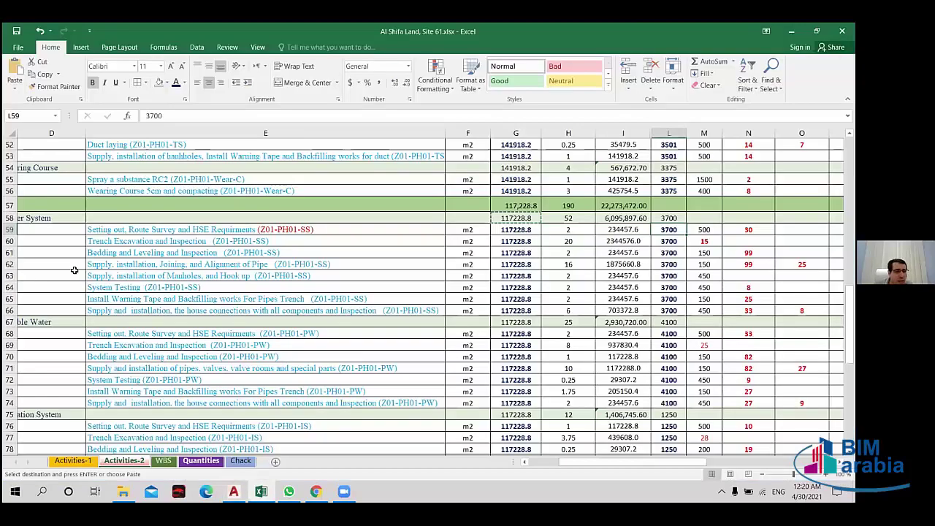
# - Copy the Z1 part B sewer length 2900 from Quantities into L58 on Activities-2
pyautogui.hotkey('ctrl', 'pagedown')
pyautogui.hotkey('ctrl', 'pagedown')
pyautogui.click(176, 270)
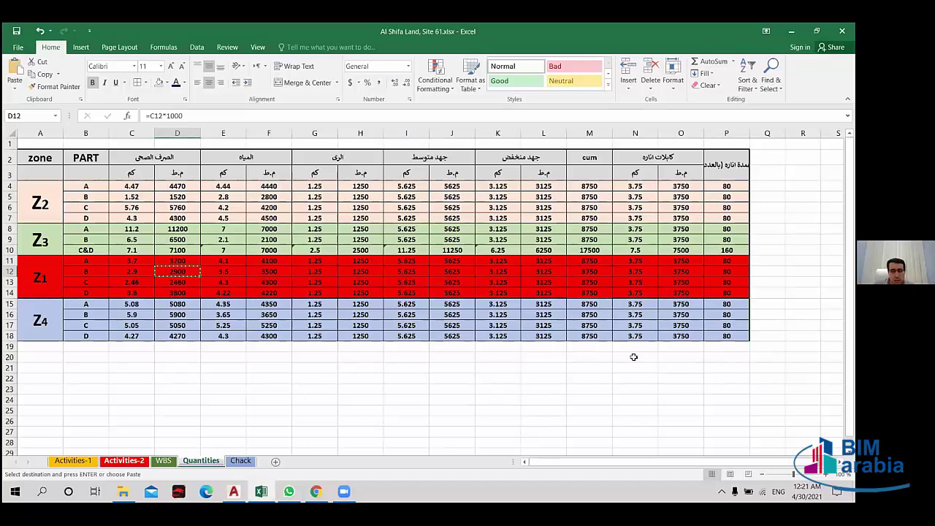
pyautogui.hotkey('ctrl', 'pageup')
pyautogui.hotkey('ctrl', 'pageup')
pyautogui.hotkey('ctrl', 'pageup')
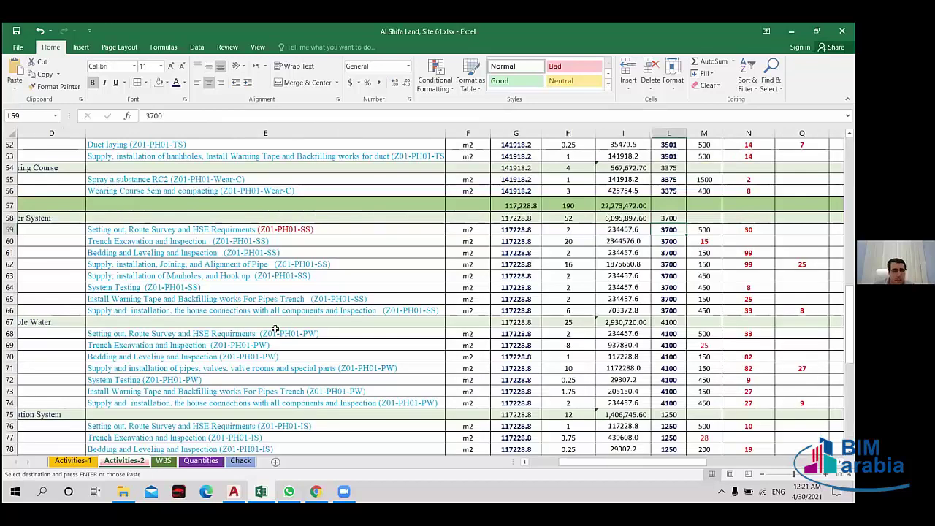
pyautogui.click(678, 218)
pyautogui.rightClick(677, 218)
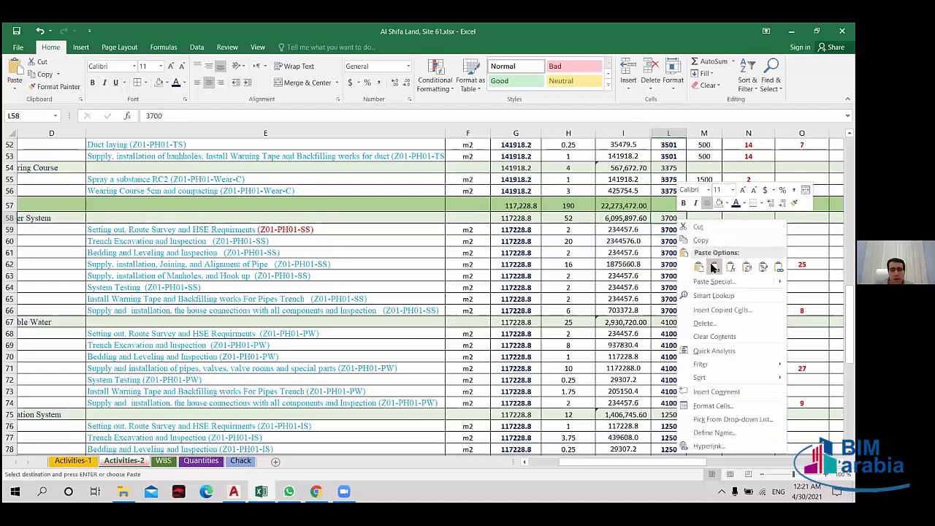
pyautogui.click(713, 268)
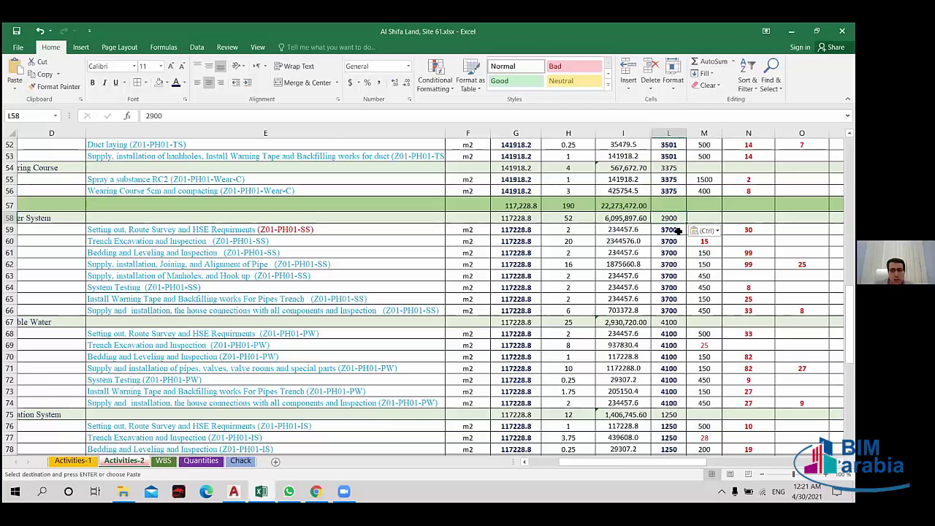
# - Fill the Sewer System quantities L59:L66 with 2900 and check the recalculated durations
pyautogui.moveTo(679, 231); pyautogui.dragTo(673, 310)
pyautogui.rightClick(673, 310)
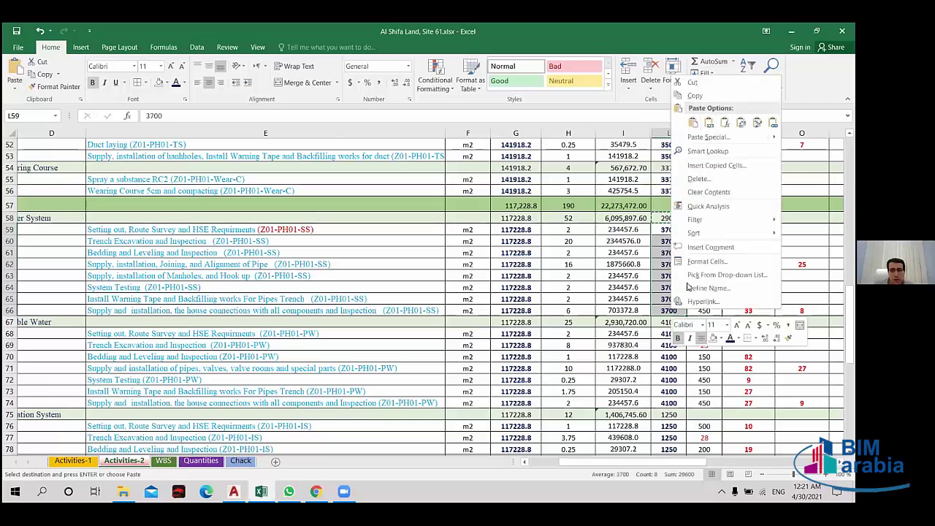
pyautogui.click(708, 123)
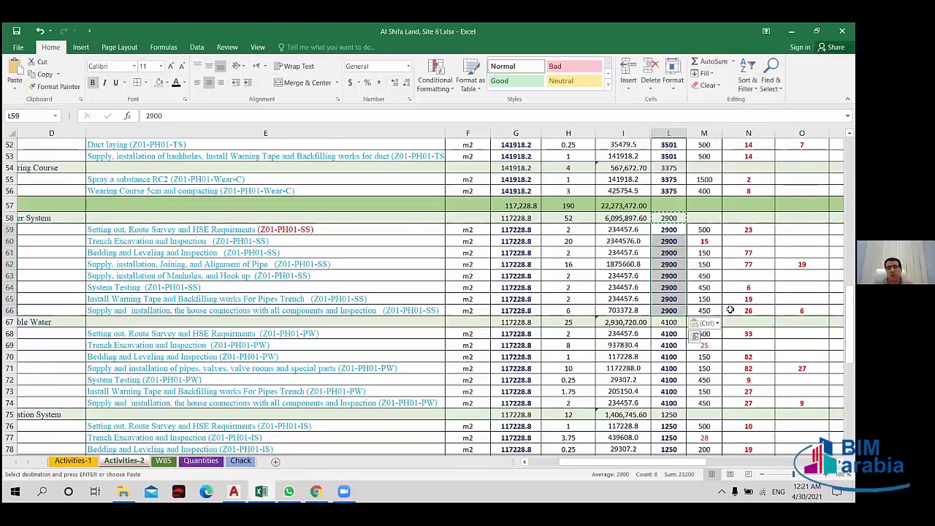
pyautogui.click(667, 242)
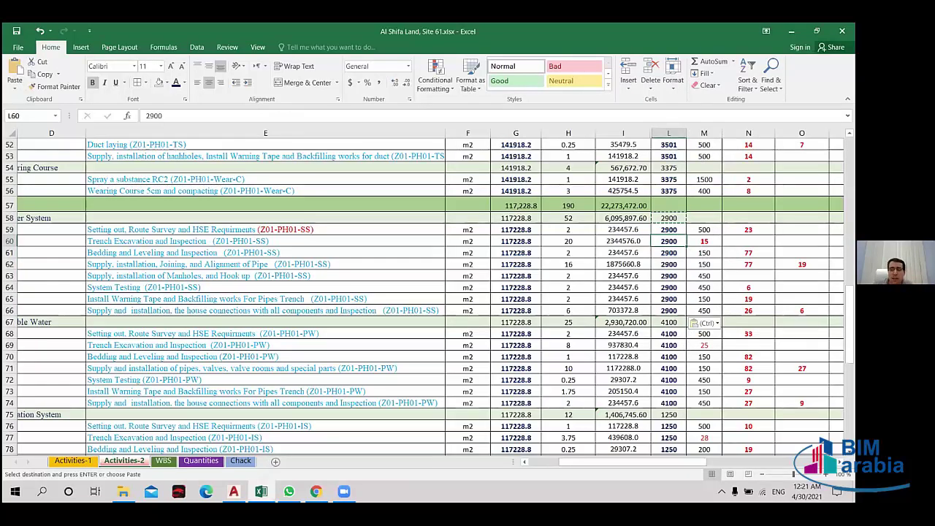
pyautogui.click(750, 230)
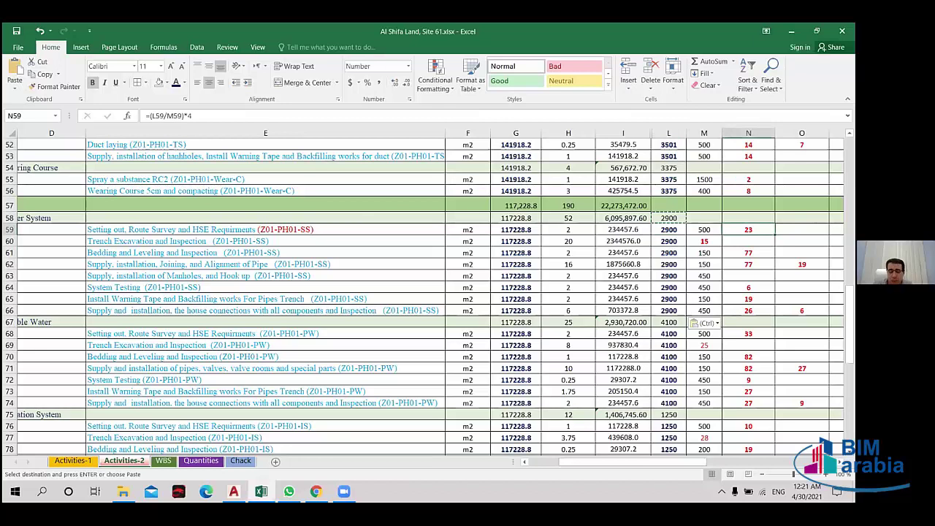
pyautogui.click(658, 335)
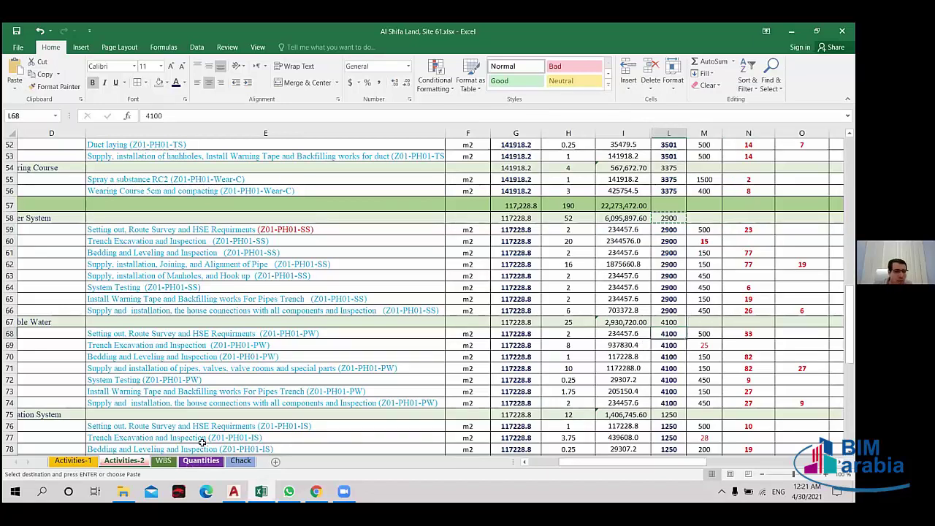
# - Copy the Zone 1 part B water length 3500 from Quantities into Activities-2 cell L67
pyautogui.hotkey('ctrl', 'pagedown')
pyautogui.hotkey('ctrl', 'pagedown')
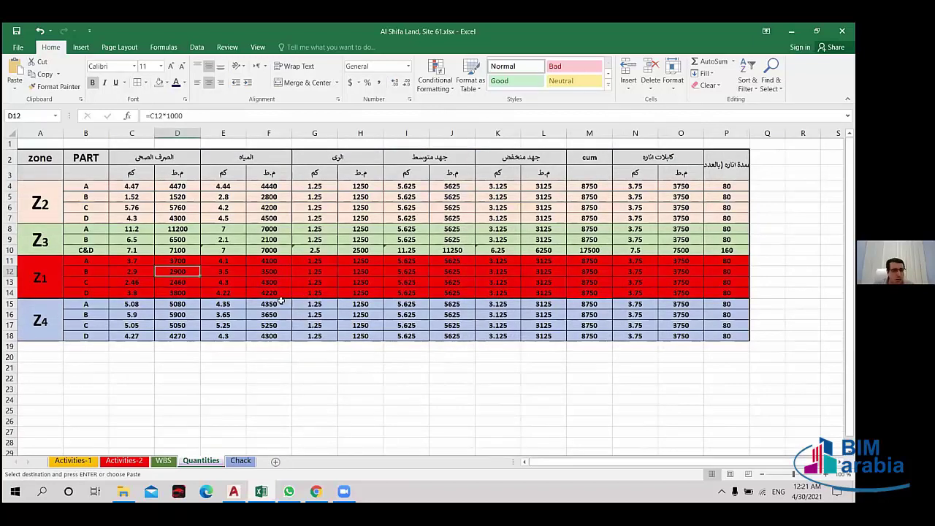
pyautogui.press('Right')
pyautogui.press('Right')
pyautogui.hotkey('ctrl', 'c')
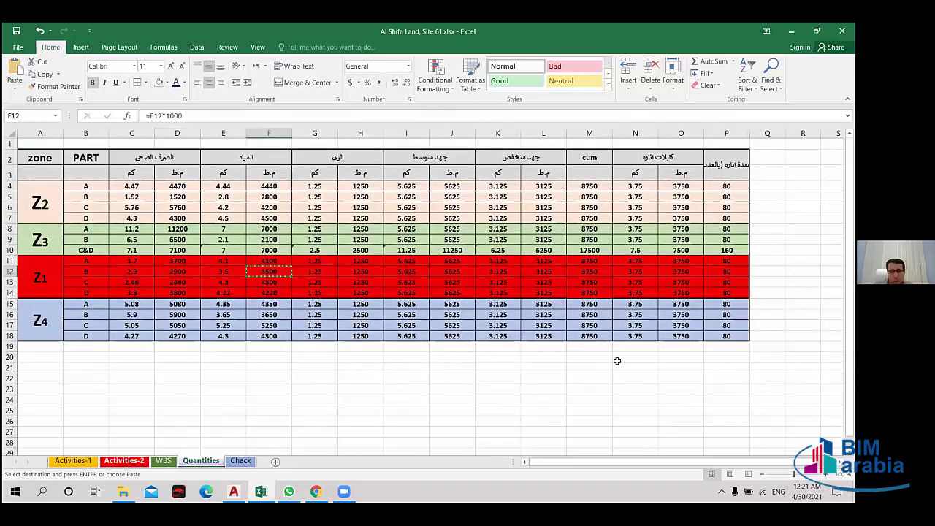
pyautogui.hotkey('ctrl', 'pageup')
pyautogui.hotkey('ctrl', 'pageup')
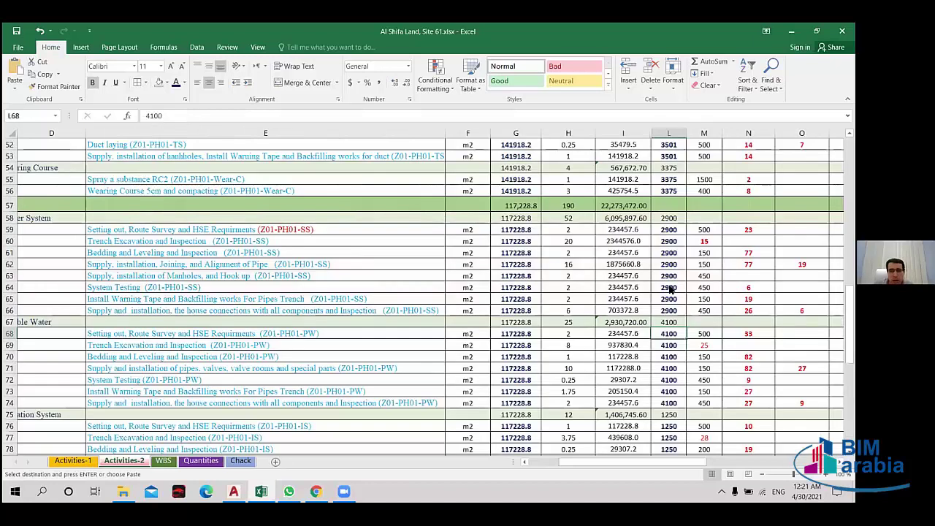
pyautogui.scroll(-1, 670, 290)
pyautogui.click(671, 292)
pyautogui.hotkey('ctrl', 'v')
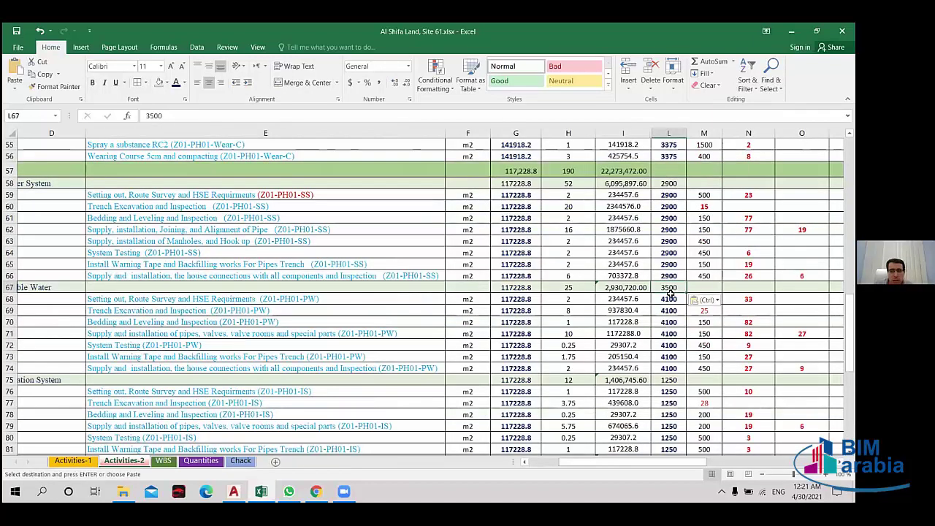
# - Paste 3500 as values into the Potable Water quantity cells L68:L74
pyautogui.scroll(-1, 670, 292)
pyautogui.scroll(-1, 667, 214)
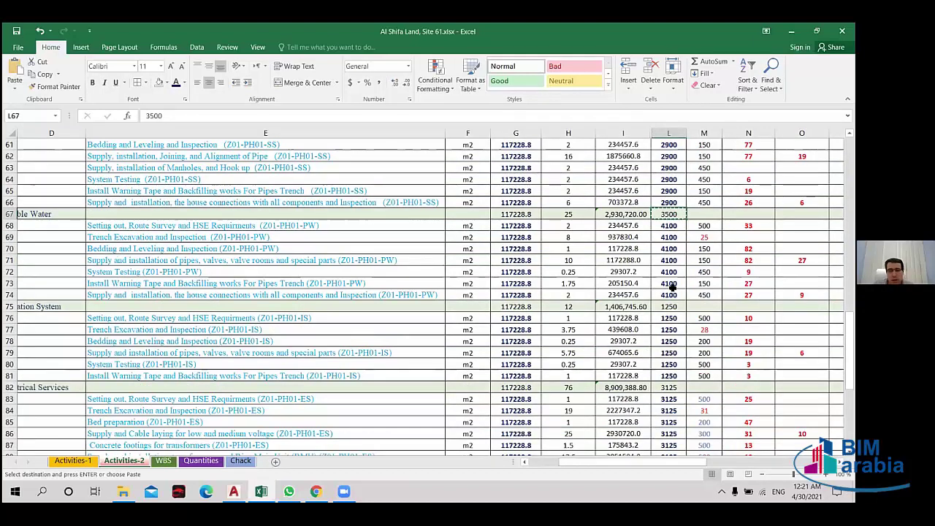
pyautogui.moveTo(669, 226); pyautogui.dragTo(672, 290)
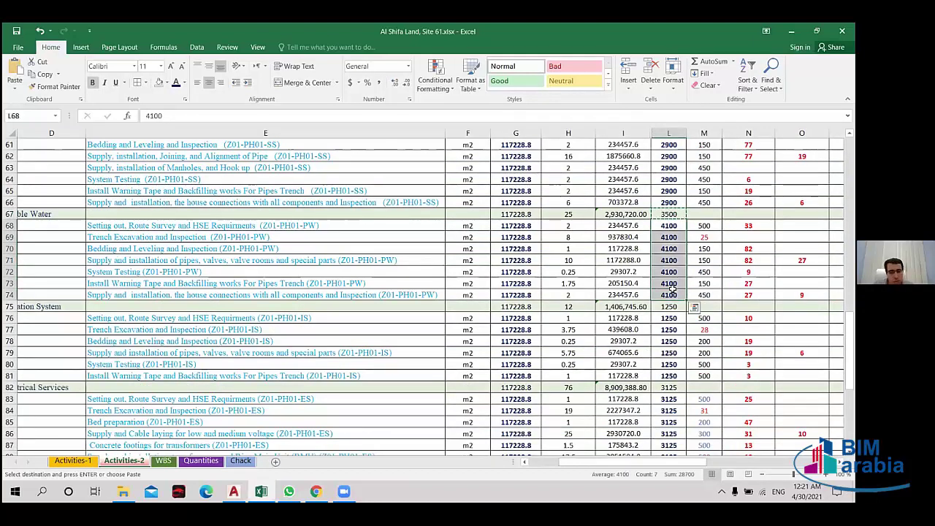
pyautogui.hotkey('ctrl', 'q')
pyautogui.hotkey('shift', 'F10')
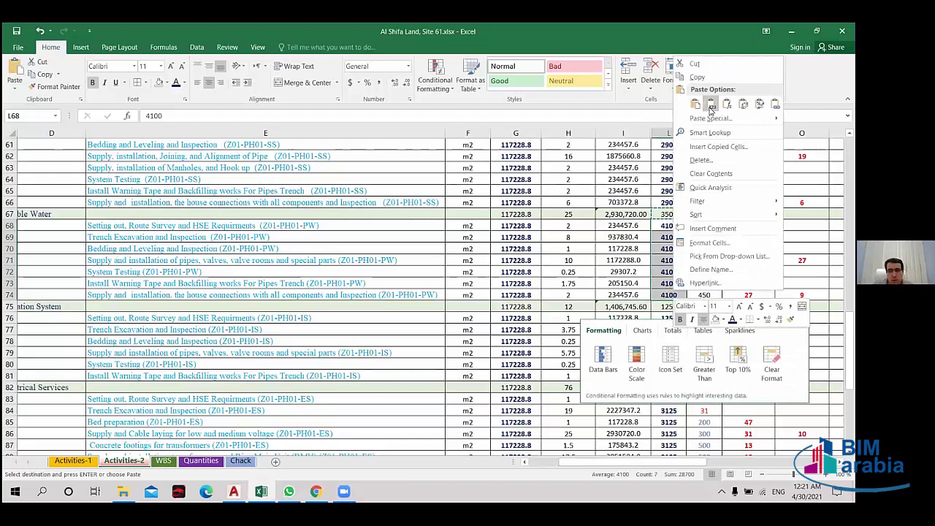
pyautogui.click(711, 104)
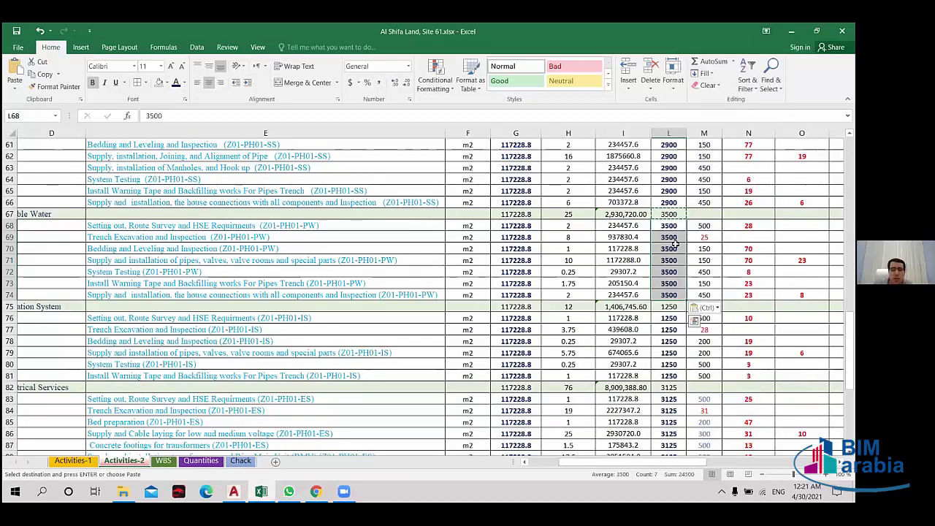
pyautogui.click(668, 306)
pyautogui.scroll(-2, 668, 306)
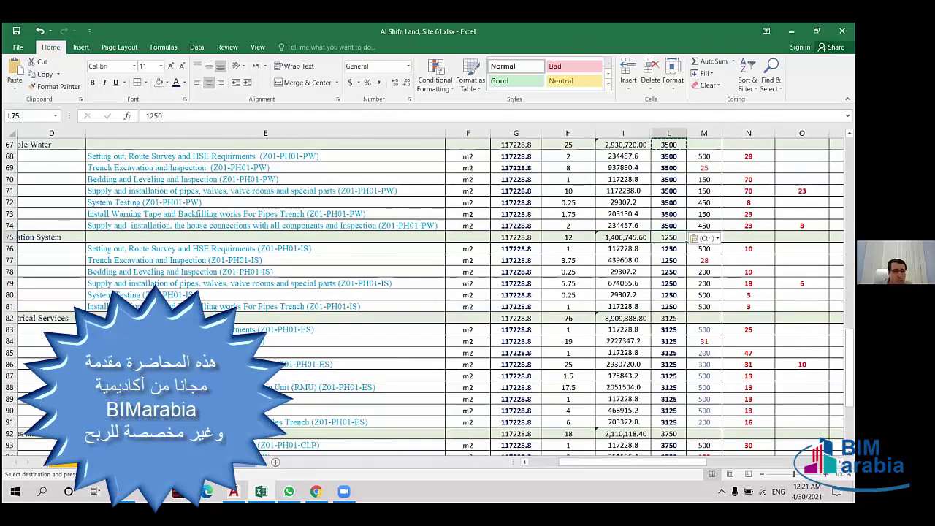
# - On Quantities, paste the copied formula into the Z1 irrigation lengths H11:H14
pyautogui.hotkey('ctrl', 'pageup')
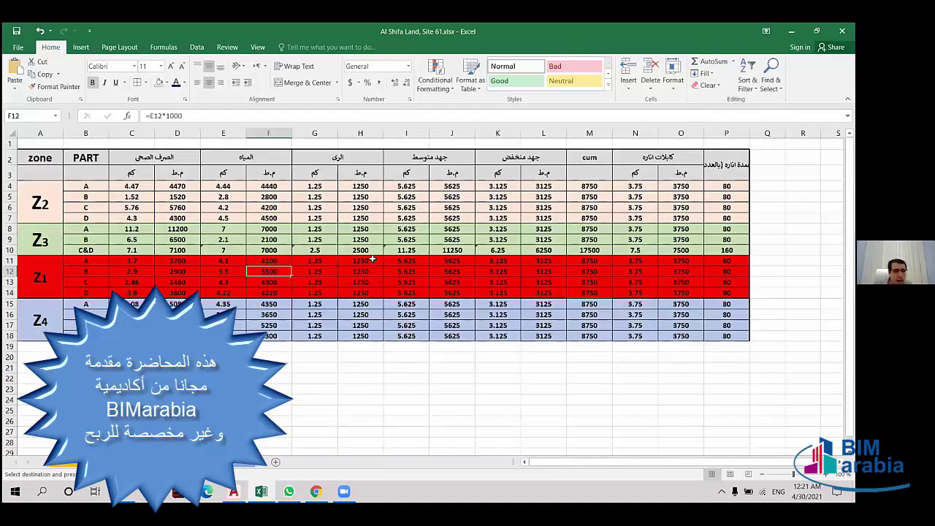
pyautogui.moveTo(374, 231)
pyautogui.mouseDown()
pyautogui.moveTo(373, 294)
pyautogui.moveTo(364, 251)
pyautogui.mouseUp()
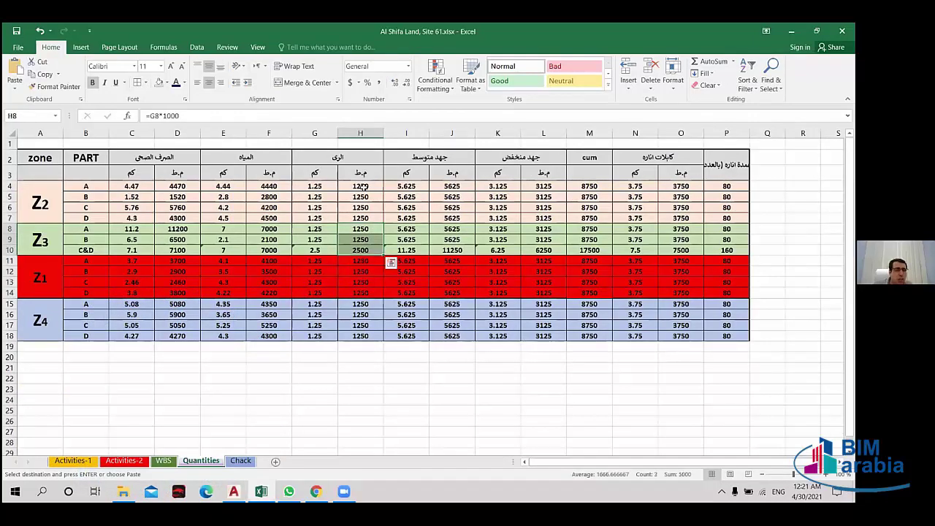
pyautogui.moveTo(360, 187)
pyautogui.mouseDown()
pyautogui.moveTo(370, 287)
pyautogui.moveTo(365, 232)
pyautogui.mouseUp()
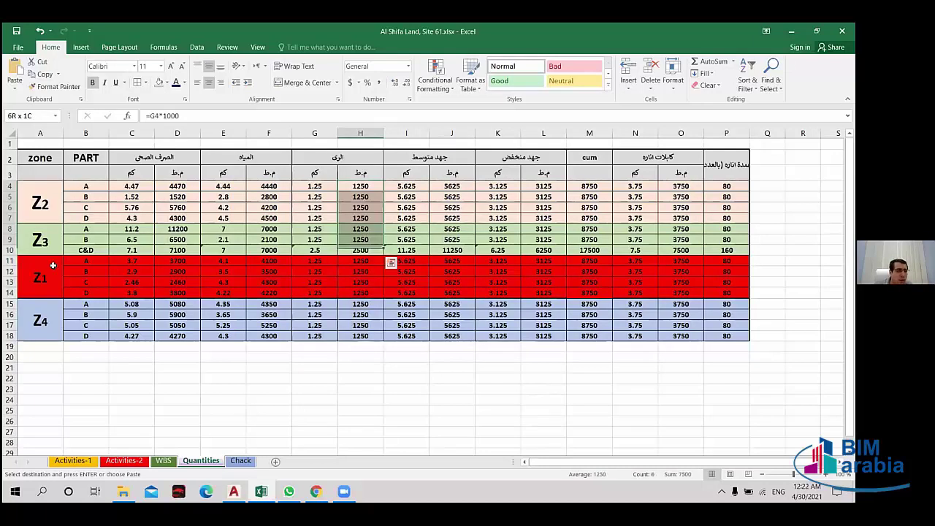
pyautogui.hotkey('shift', 'Up')
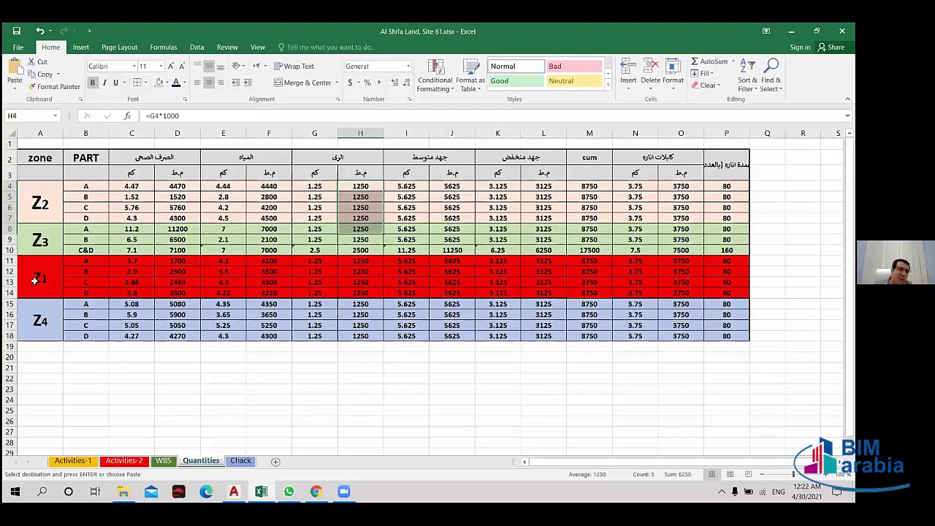
pyautogui.click(39, 281)
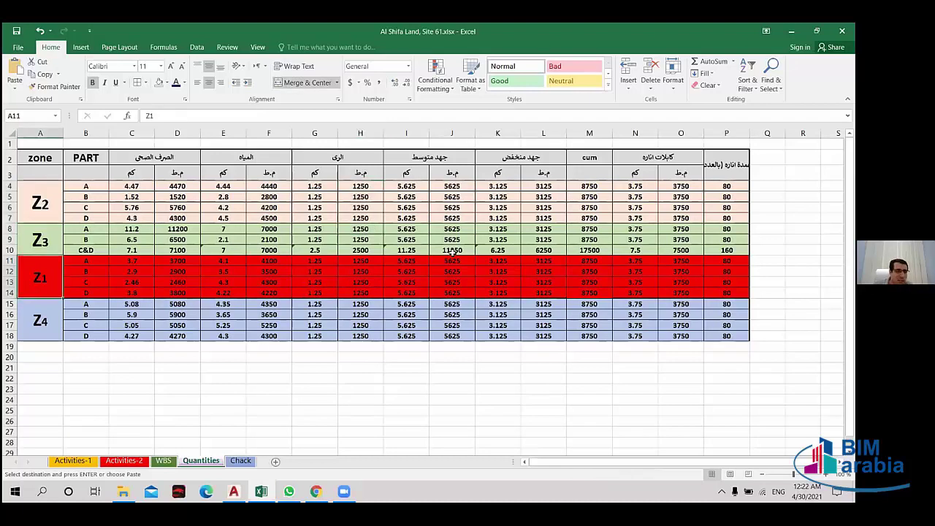
pyautogui.moveTo(363, 260); pyautogui.dragTo(363, 292)
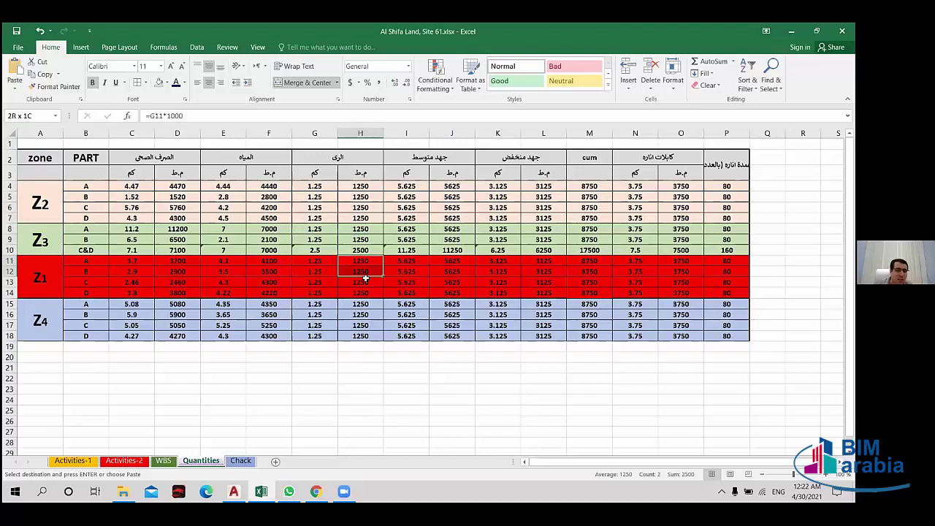
pyautogui.hotkey('ctrl', 'v')
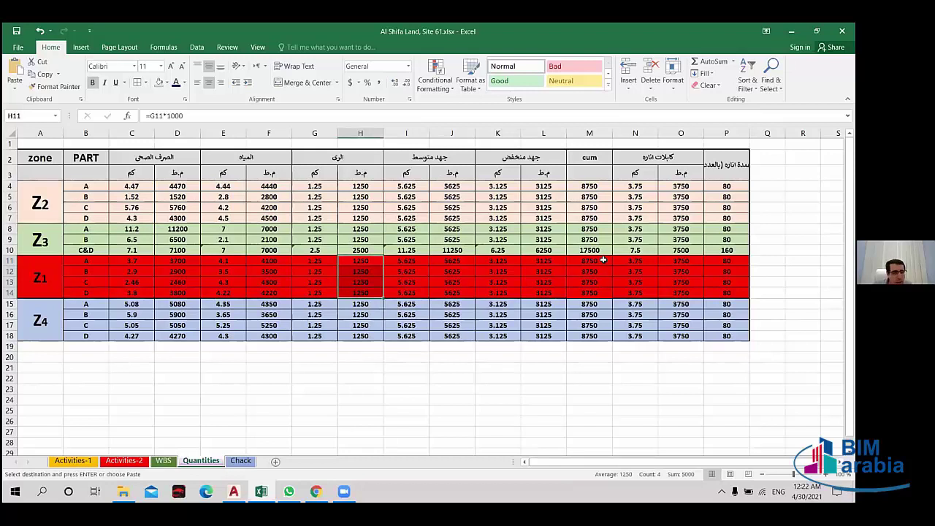
# - Paste the copied formula into Z1 cells M11:M12 and cable lengths O11:O12
pyautogui.moveTo(611, 261); pyautogui.dragTo(601, 274)
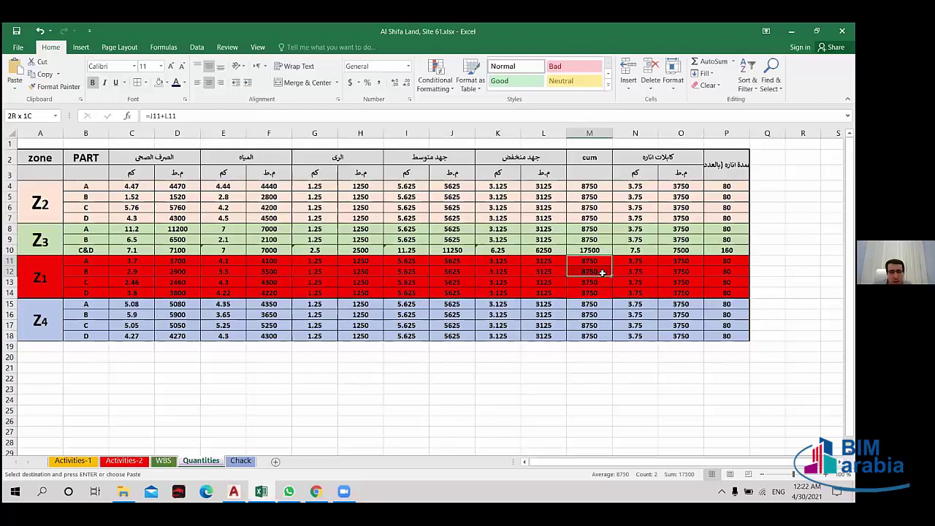
pyautogui.hotkey('ctrl', 'v')
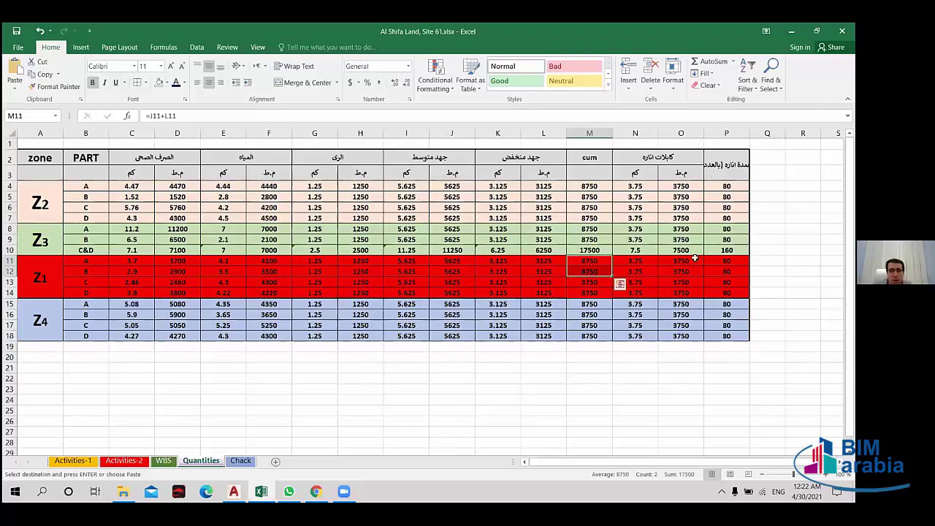
pyautogui.moveTo(694, 260); pyautogui.dragTo(693, 270)
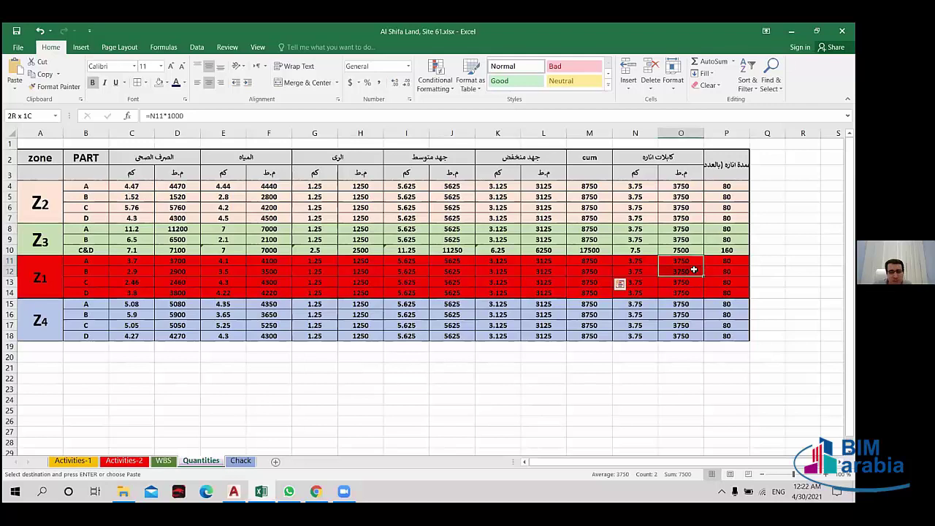
pyautogui.hotkey('ctrl', 'v')
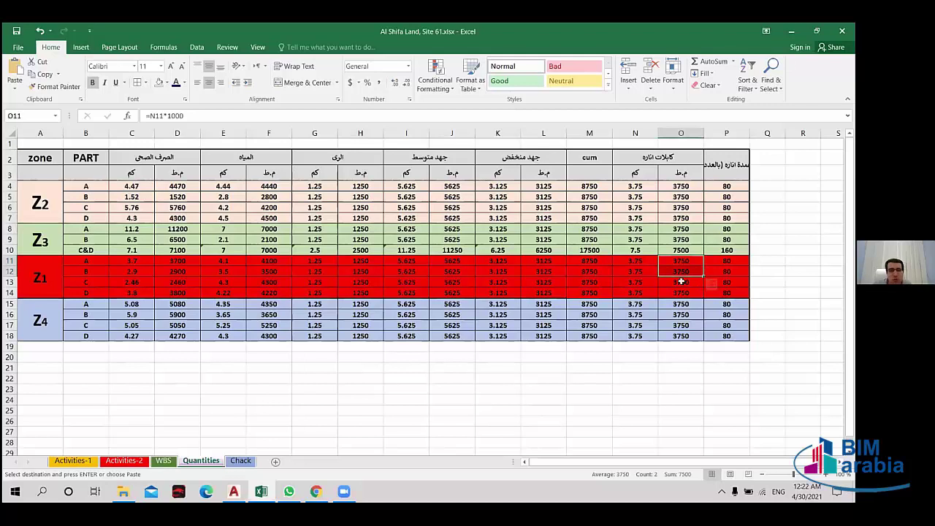
# - Paste onto the whole Z1 block A11:M14 on the Quantities sheet
pyautogui.moveTo(681, 261); pyautogui.dragTo(680, 271)
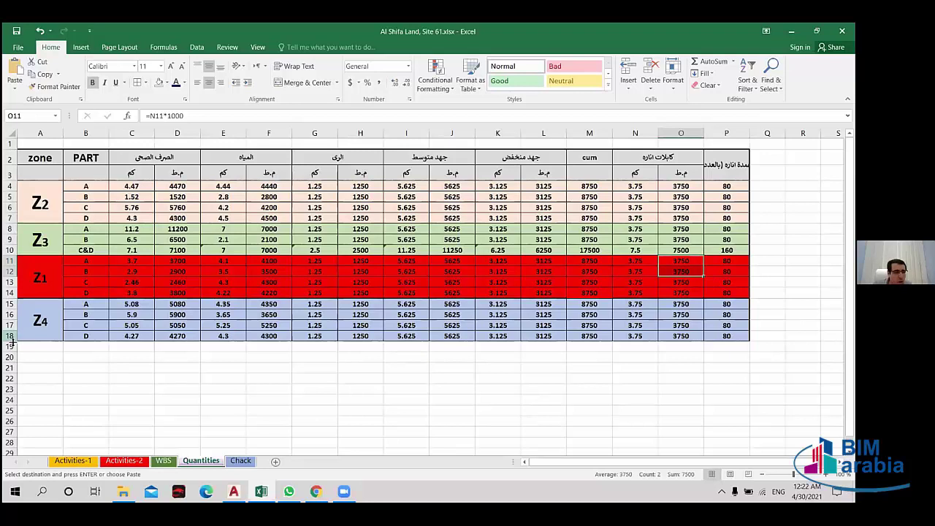
pyautogui.click(57, 280)
pyautogui.moveTo(56, 279); pyautogui.dragTo(669, 287)
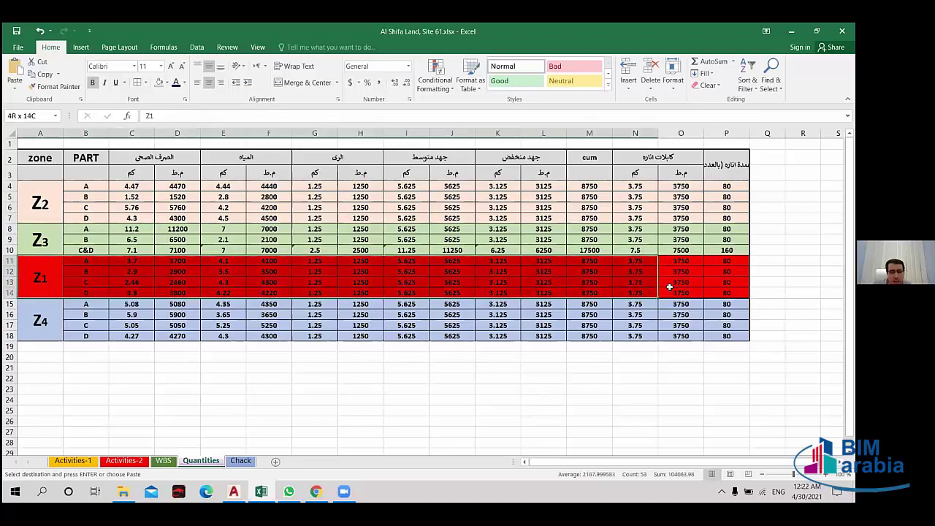
pyautogui.moveTo(566, 285); pyautogui.dragTo(577, 287)
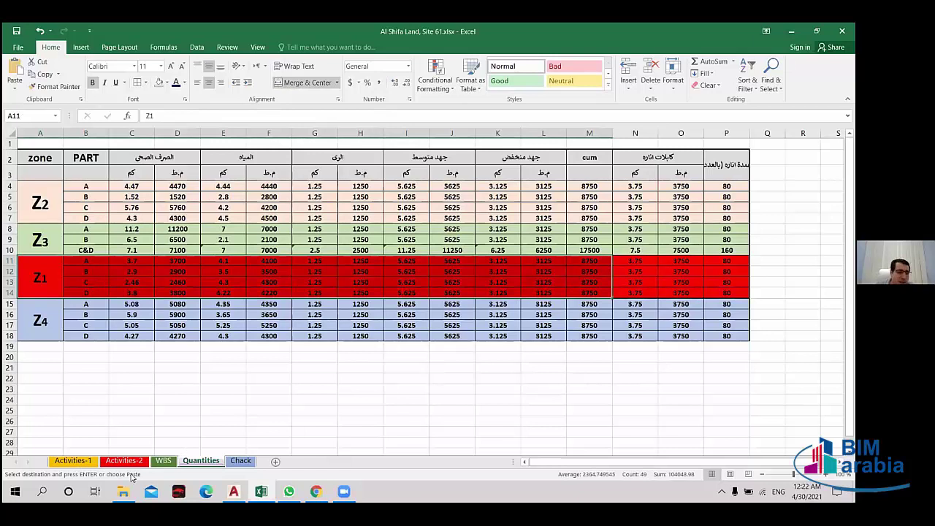
pyautogui.hotkey('ctrl', 'v')
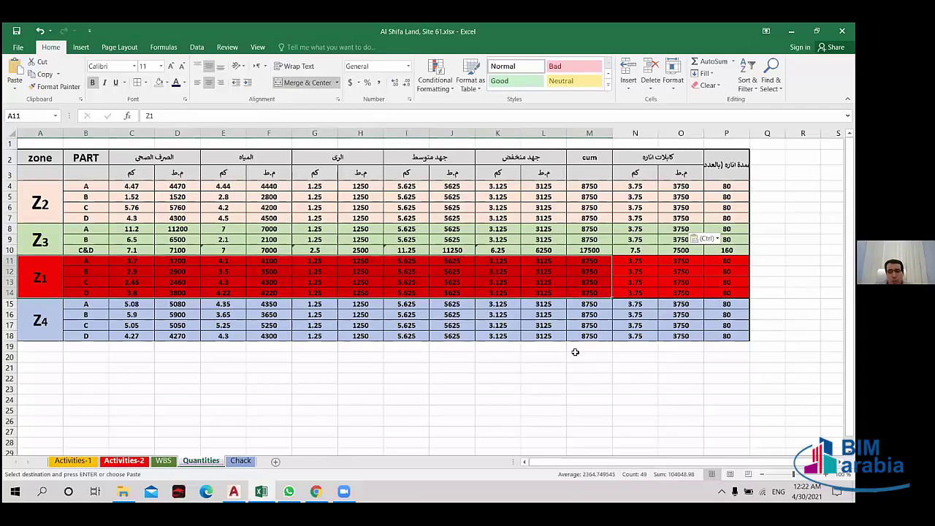
pyautogui.hotkey('ctrl', 'pageup')
pyautogui.hotkey('ctrl', 'pageup')
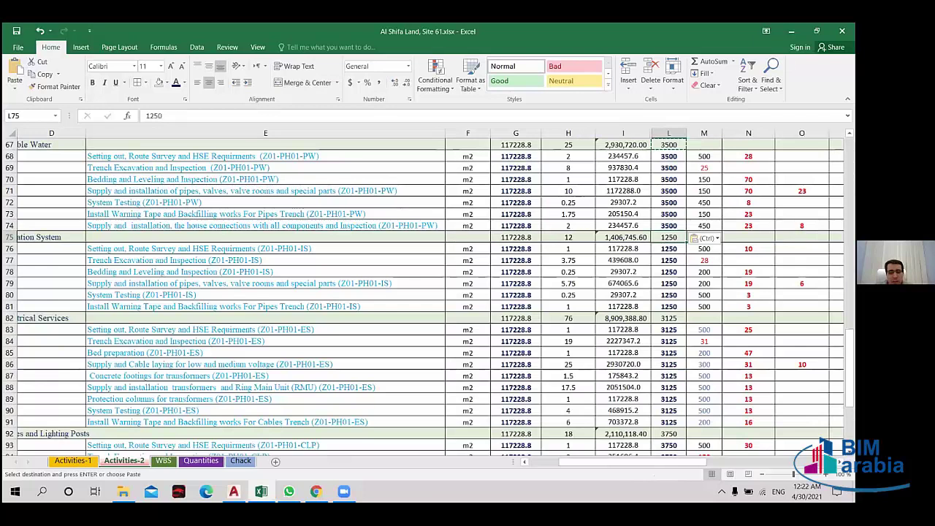
# - Scroll through Activities-2, then bring the AutoCAD layout drawing with the Zone 1 phase areas forward
pyautogui.moveTo(613, 469); pyautogui.dragTo(555, 463)
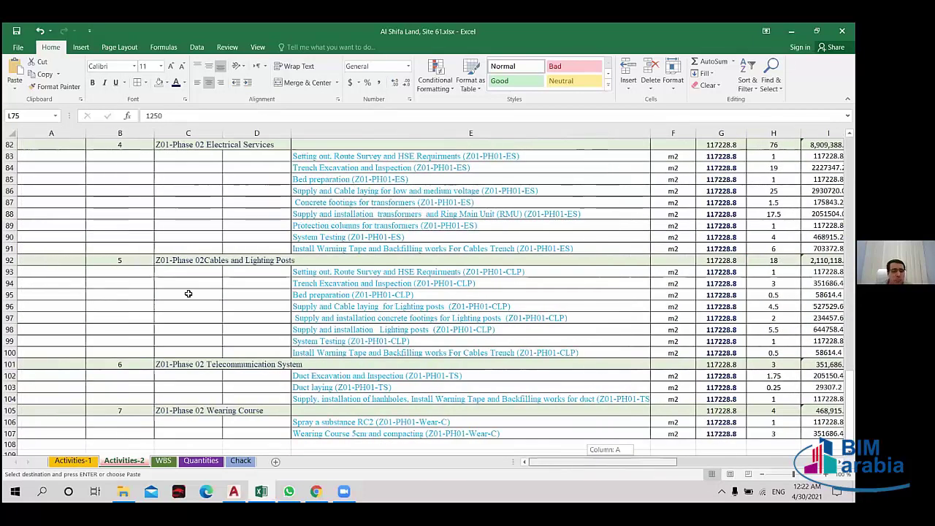
pyautogui.scroll(7, 586, 465)
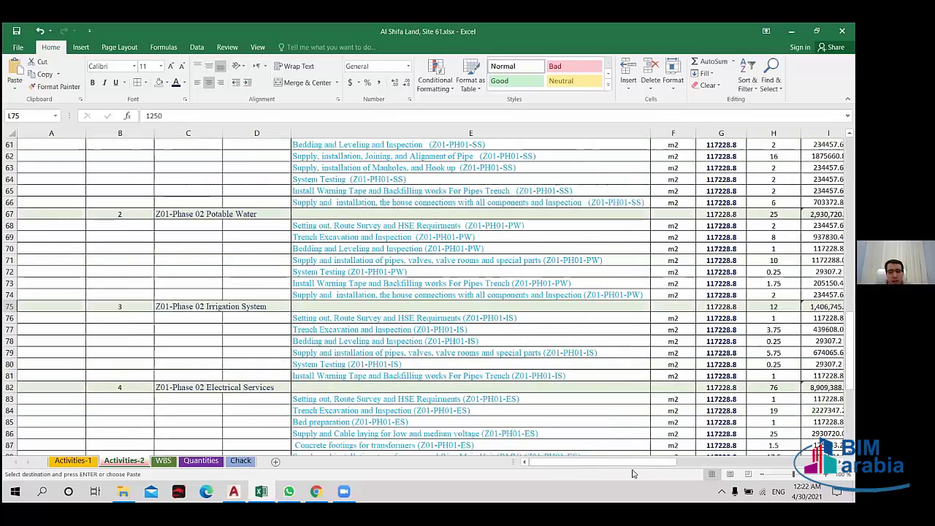
pyautogui.moveTo(633, 473); pyautogui.dragTo(575, 478)
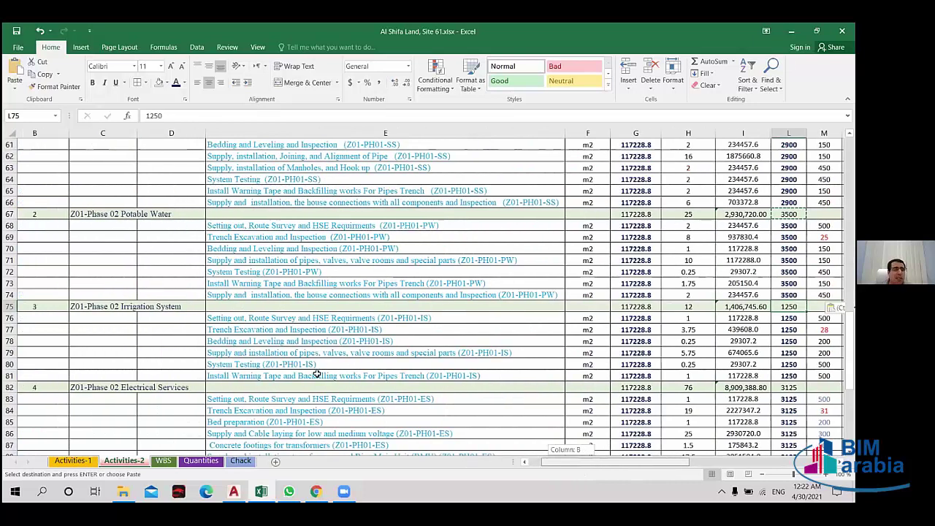
pyautogui.scroll(5, 316, 374)
pyautogui.scroll(5, 314, 374)
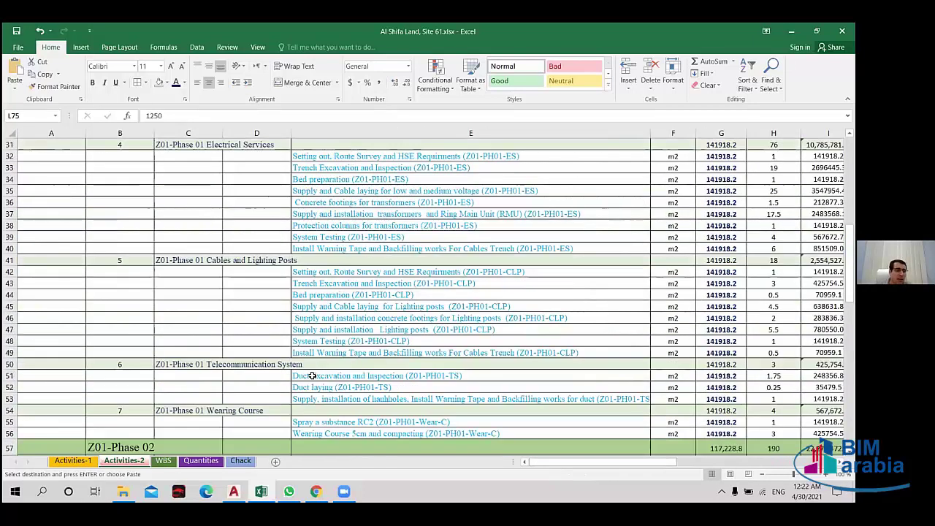
pyautogui.scroll(-7, 311, 375)
pyautogui.scroll(17, 314, 371)
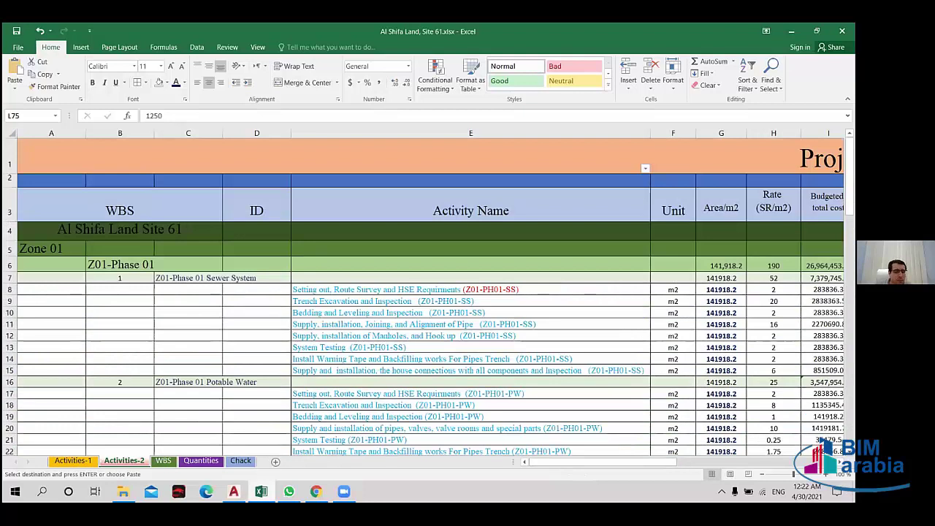
pyautogui.click(234, 491)
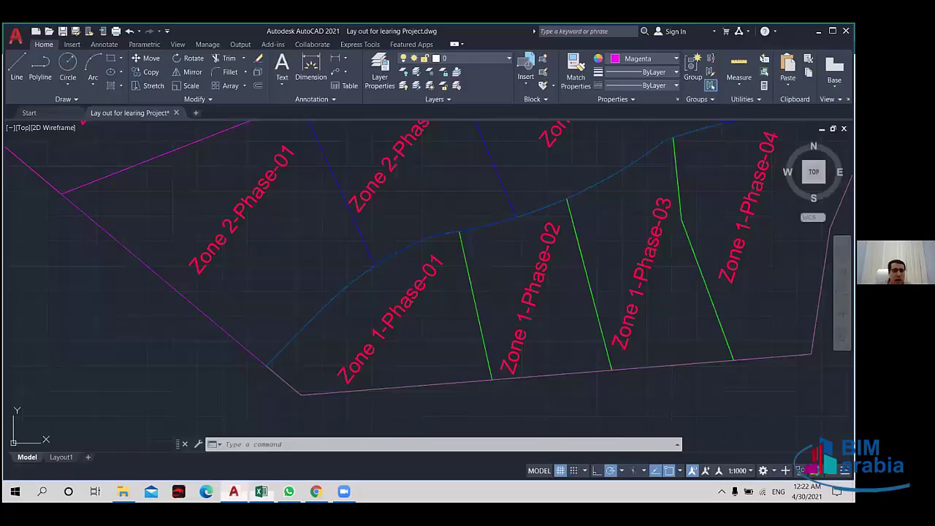
# - Zoom out in AutoCAD to review all zones, then return to the Excel cost workbook
pyautogui.scroll(-3, 403, 342)
pyautogui.scroll(3, 394, 347)
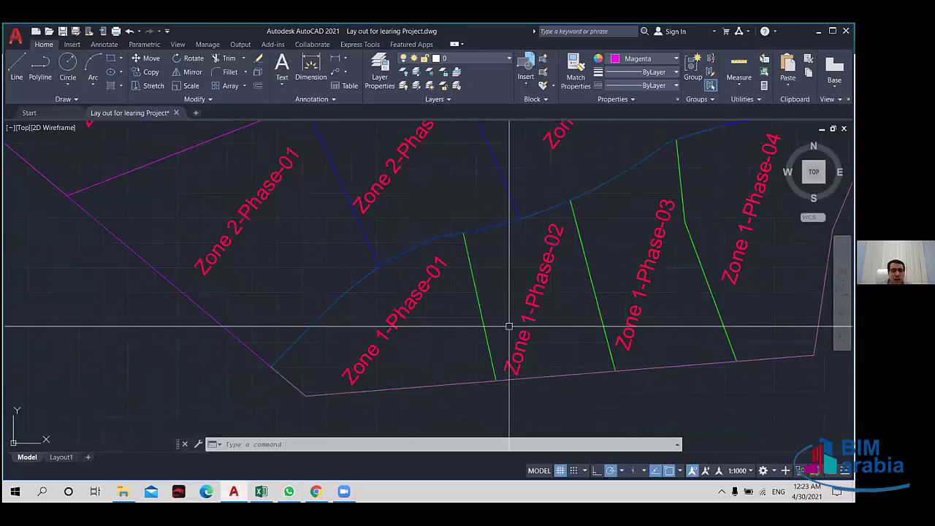
pyautogui.scroll(-2, 509, 326)
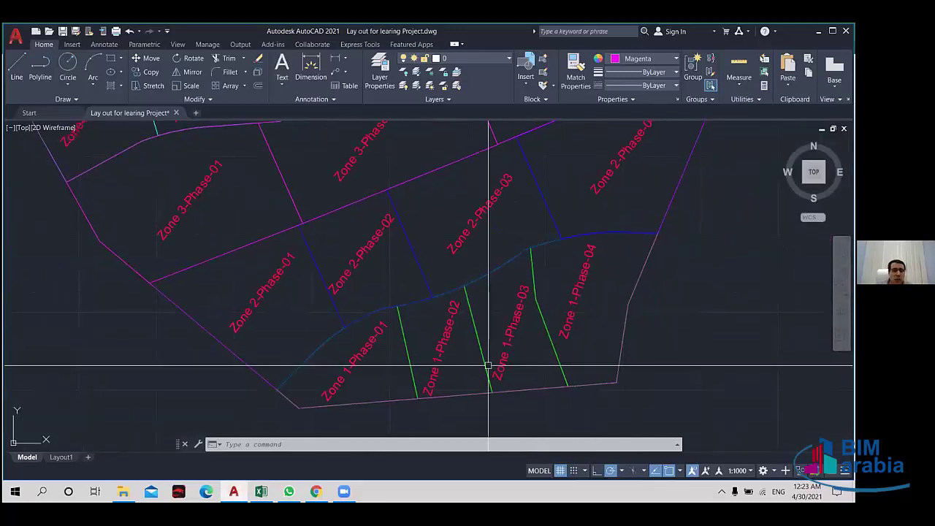
pyautogui.scroll(-2, 528, 355)
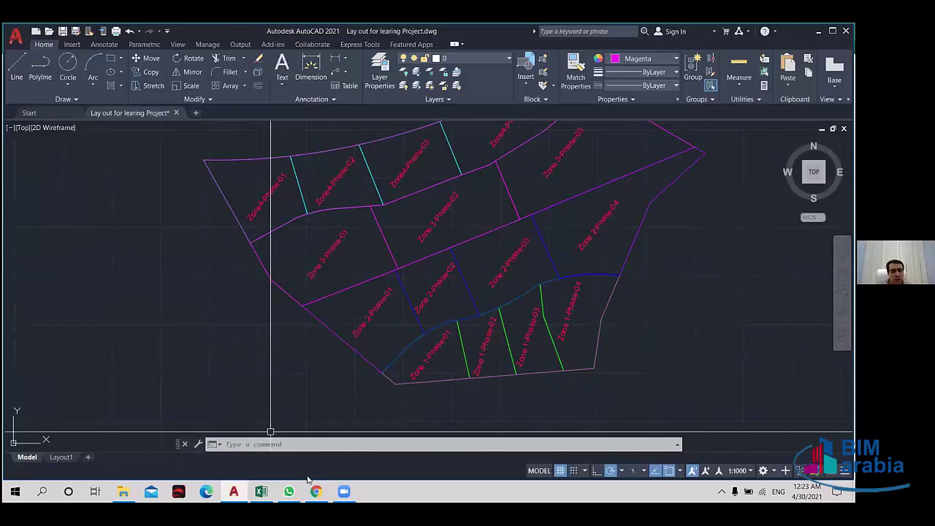
pyautogui.click(260, 490)
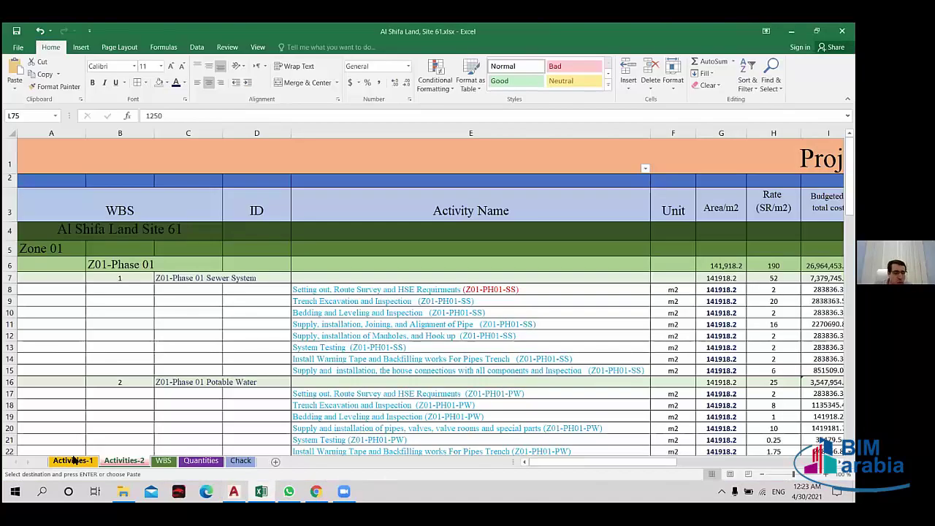
# - Review the Activities-2 quantity columns, then open Chack comparing totals 3,858,589.00 and 3,858,206.41
pyautogui.click(125, 461)
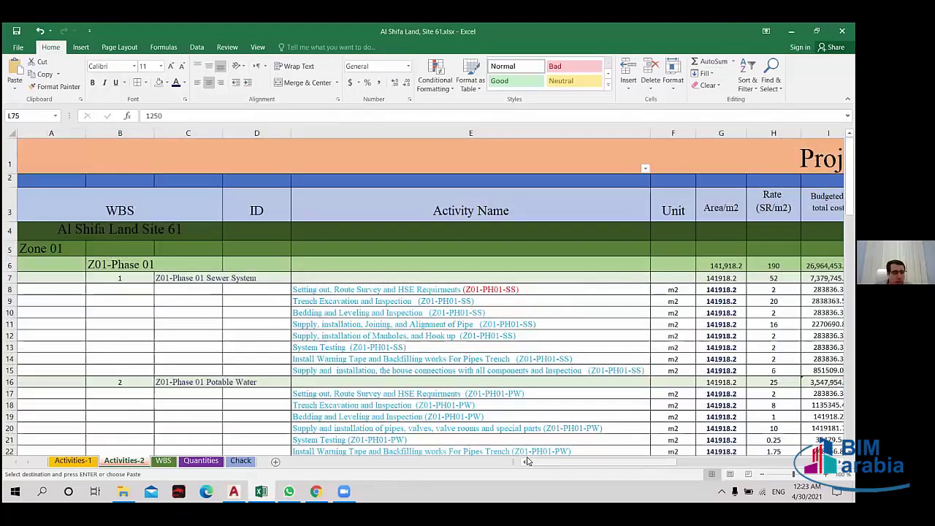
pyautogui.moveTo(623, 461); pyautogui.dragTo(656, 460)
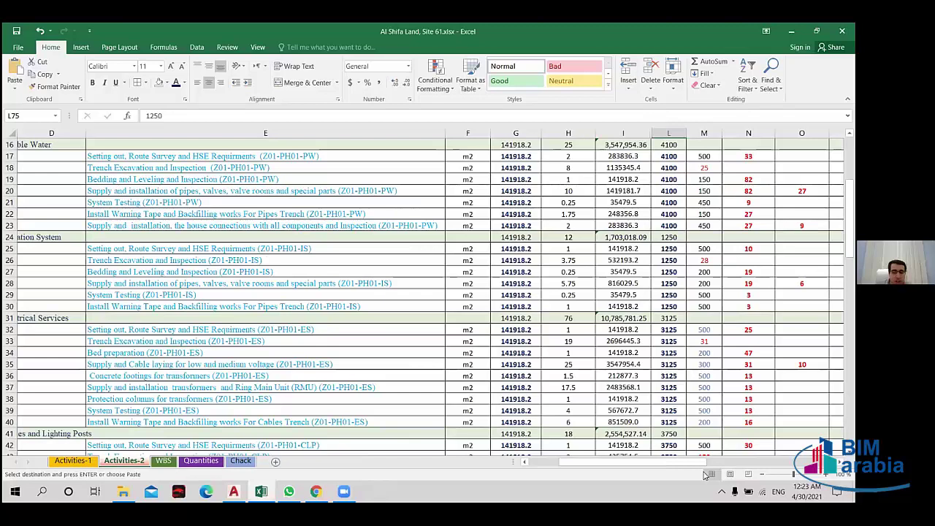
pyautogui.scroll(-2, 653, 460)
pyautogui.hscroll(4, 654, 460)
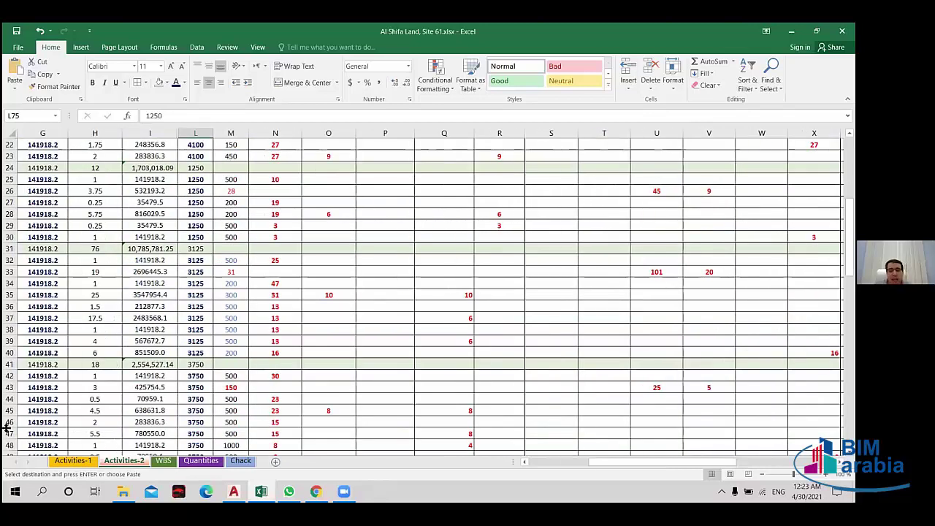
pyautogui.scroll(6, 187, 438)
pyautogui.hscroll(-4, 186, 438)
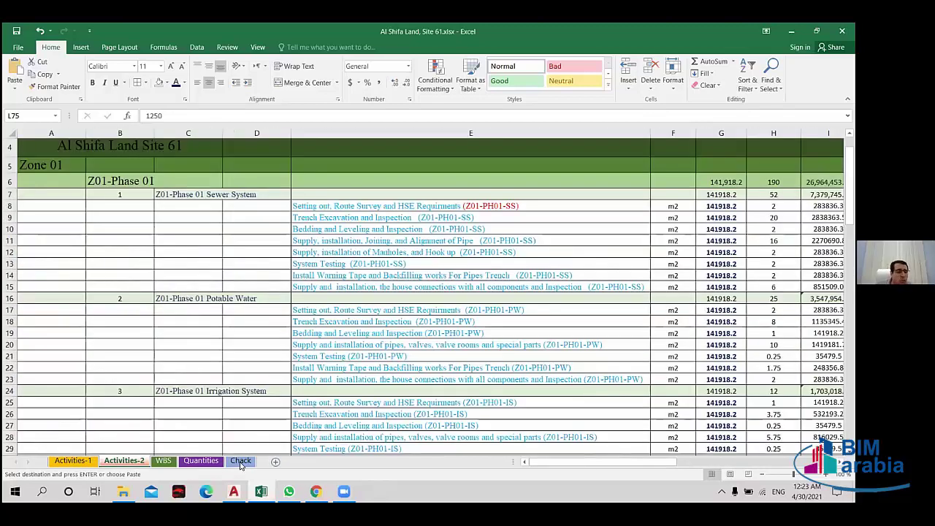
pyautogui.scroll(1, 85, 177)
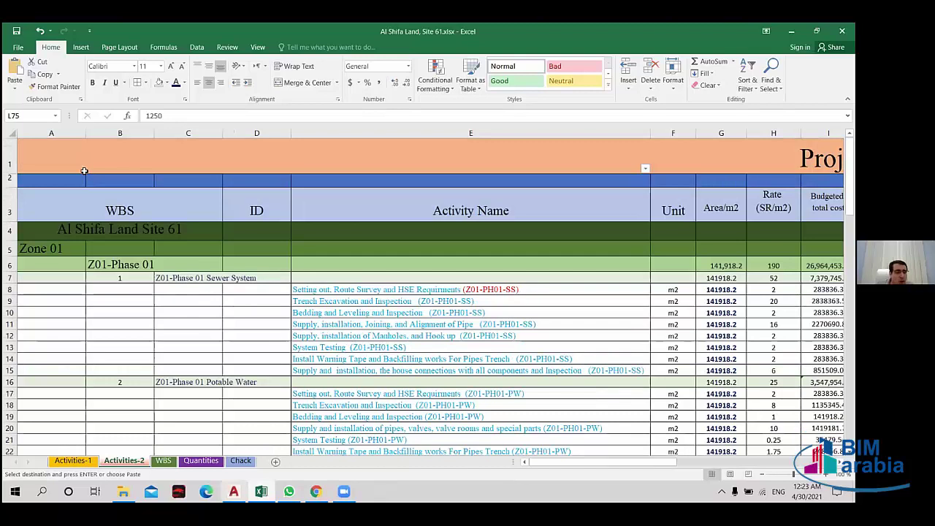
pyautogui.hotkey('ctrl', 'pagedown')
pyautogui.hotkey('ctrl', 'pagedown')
pyautogui.hotkey('ctrl', 'pagedown')
pyautogui.click(86, 168)
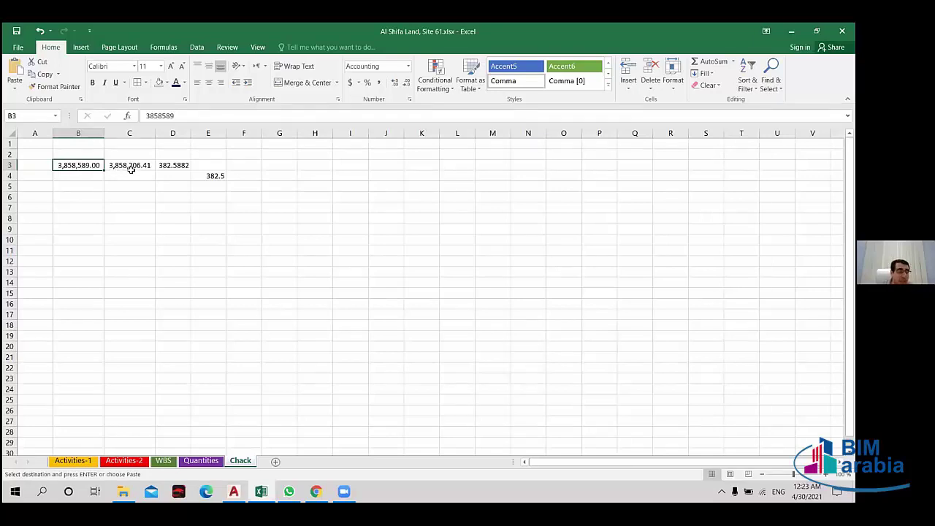
# - Inspect the 382.5 check formula (=30*12.75), glance at the AutoCAD drawing, and return to Activities-2
pyautogui.click(207, 178)
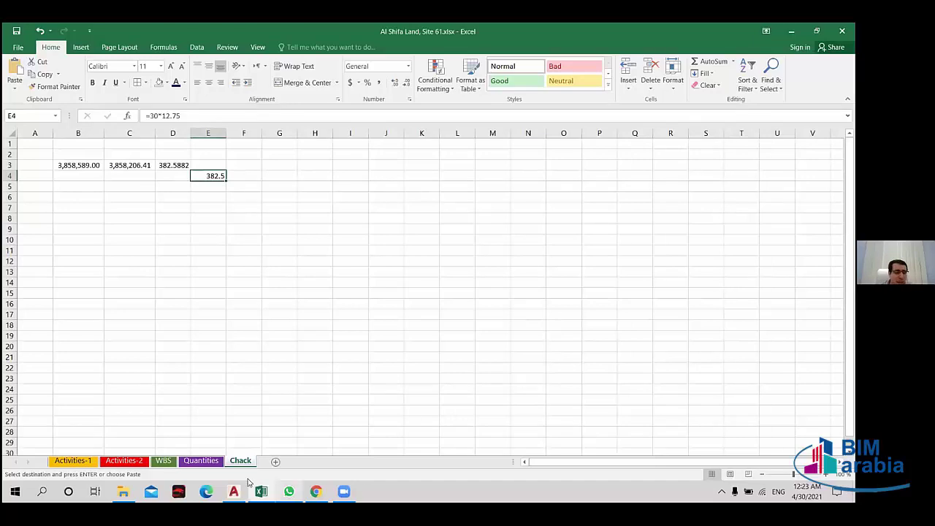
pyautogui.click(233, 491)
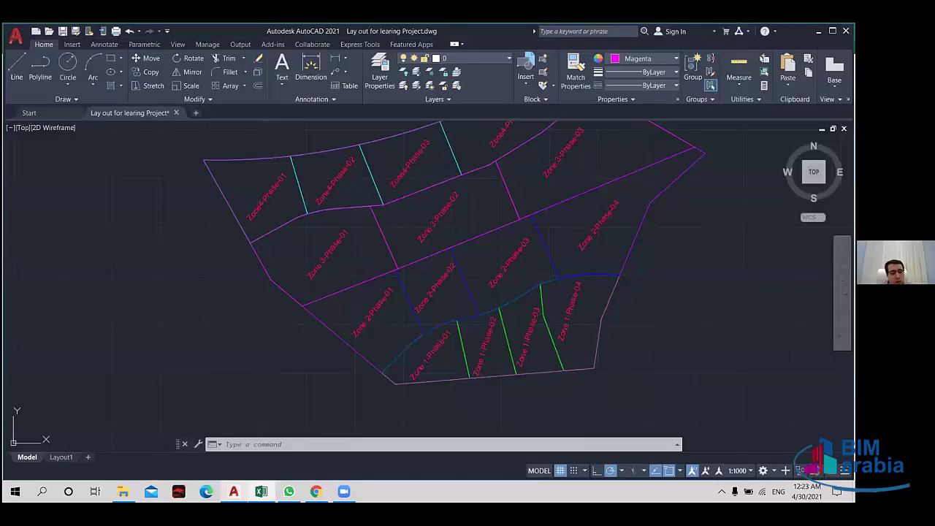
pyautogui.scroll(-4, 352, 331)
pyautogui.hotkey('alt', 'Tab')
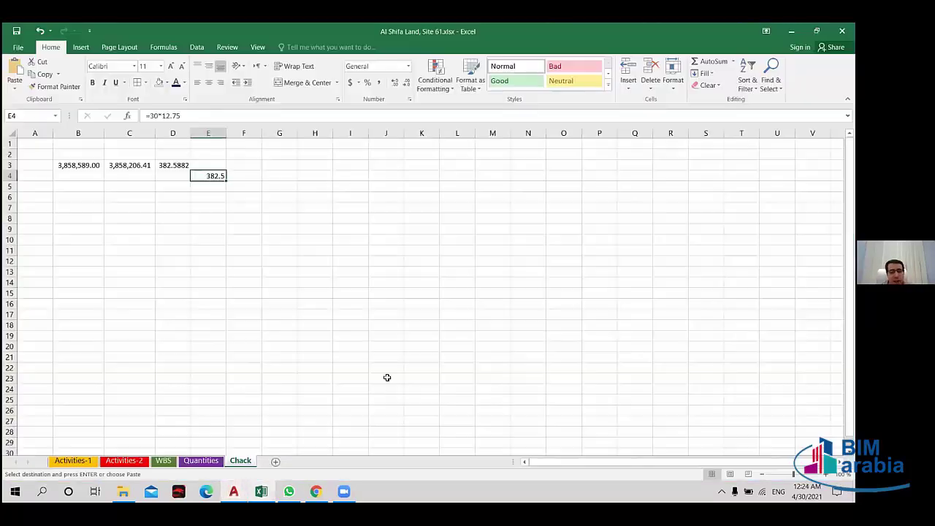
pyautogui.hotkey('ctrl', 'pageup')
pyautogui.hotkey('ctrl', 'pageup')
pyautogui.hotkey('ctrl', 'pageup')
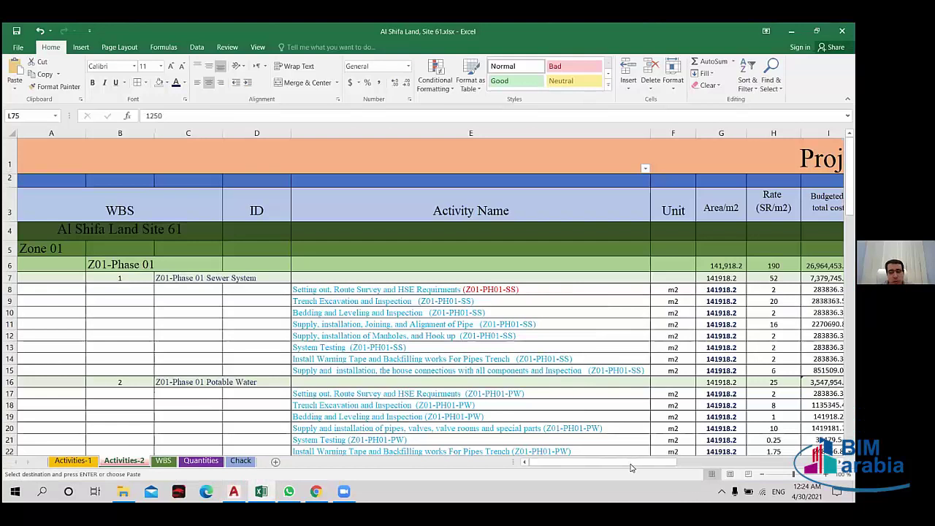
pyautogui.scroll(-5, 372, 231)
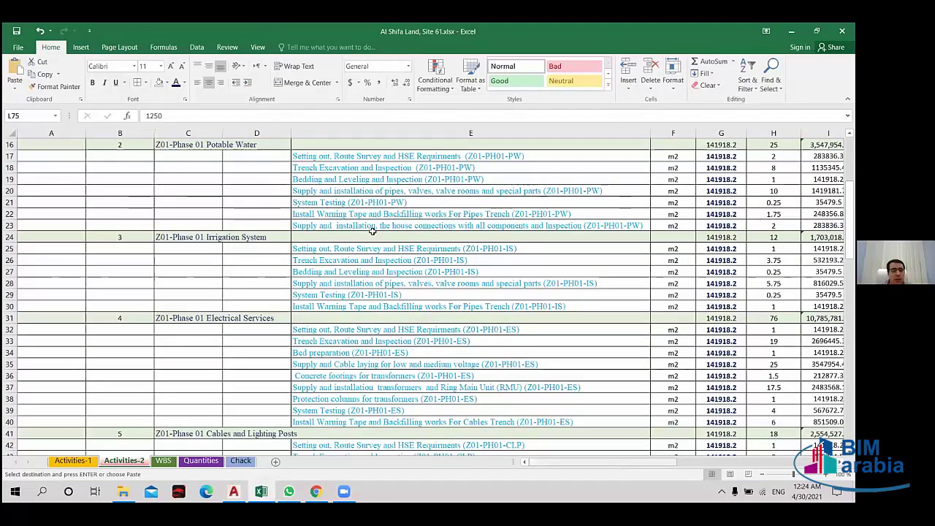
pyautogui.hscroll(8, 371, 231)
pyautogui.scroll(5, 706, 462)
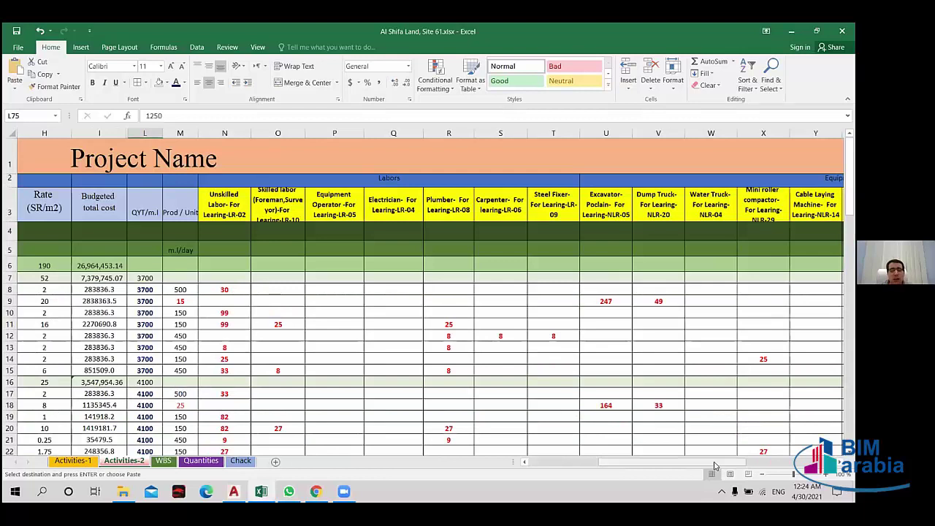
pyautogui.moveTo(715, 466); pyautogui.dragTo(262, 156)
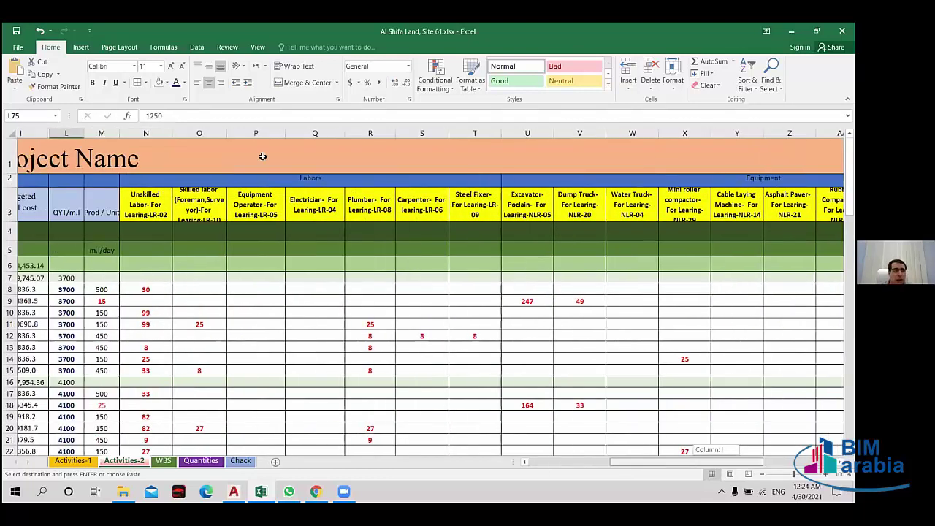
pyautogui.moveTo(262, 156); pyautogui.dragTo(632, 465)
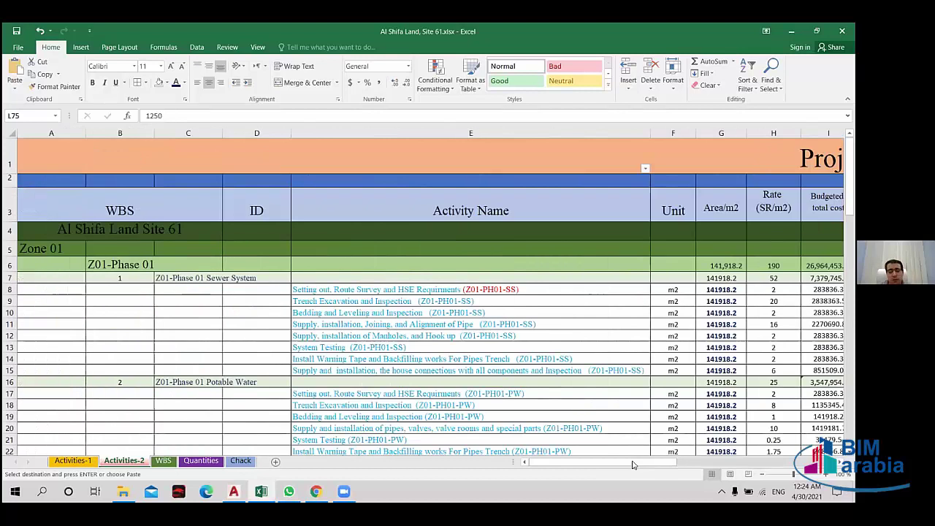
pyautogui.click(256, 133)
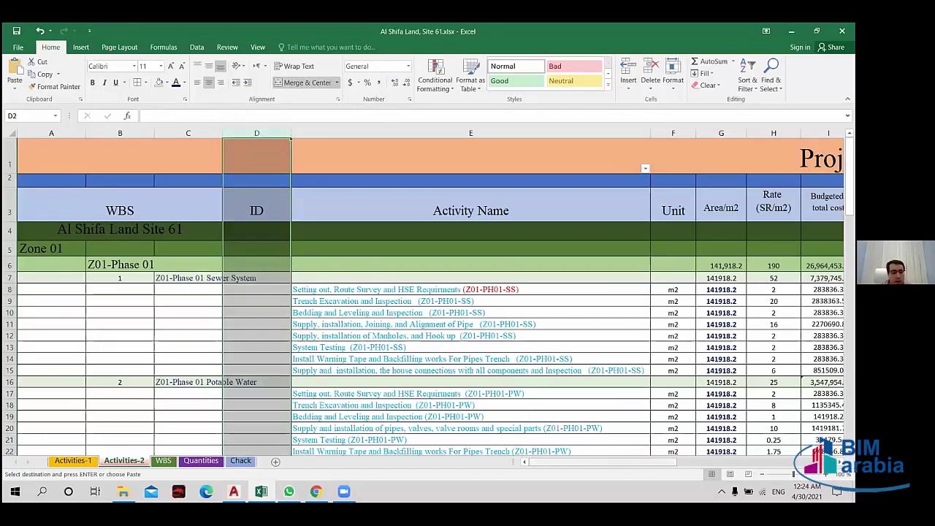
pyautogui.moveTo(584, 461); pyautogui.dragTo(584, 462)
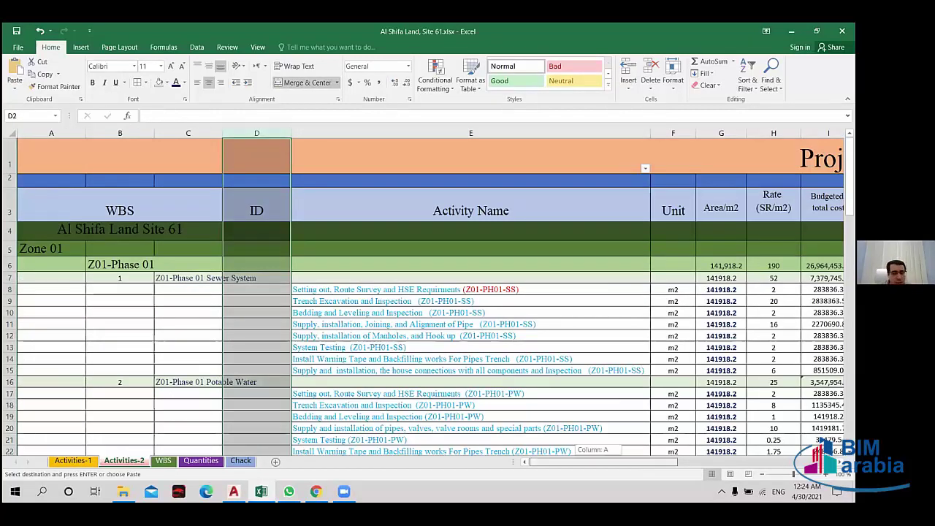
pyautogui.moveTo(584, 461); pyautogui.dragTo(714, 454)
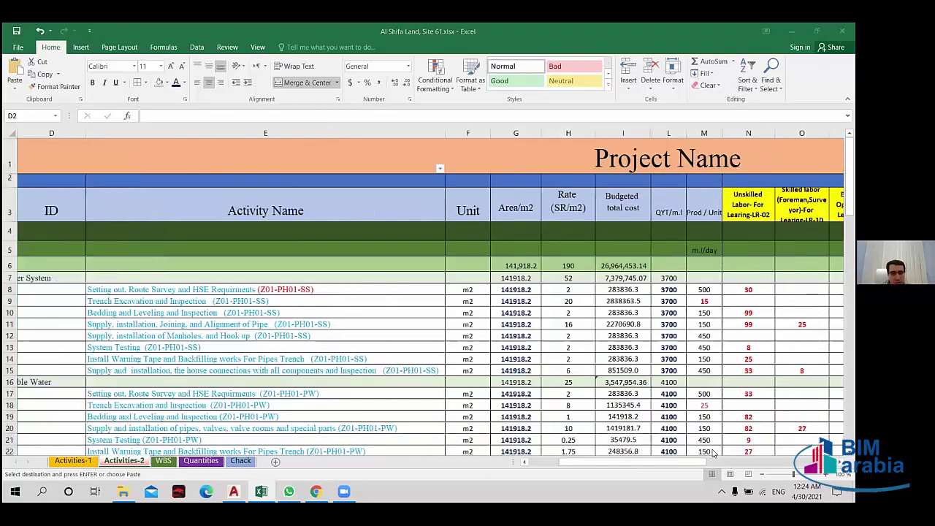